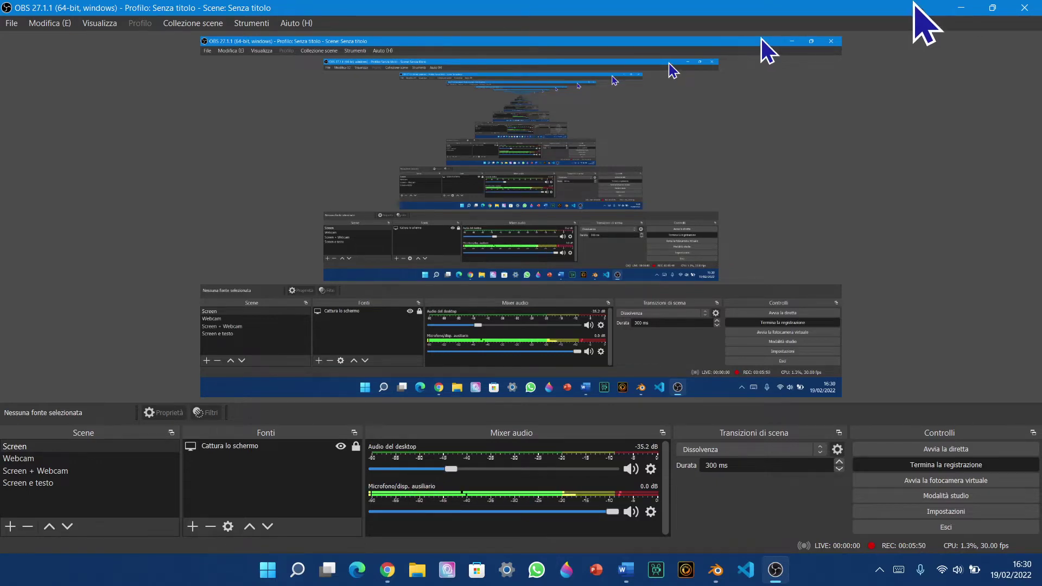
Step: Minimize the OBS Studio window to bring Blender's start screen into view
left_click(960, 7)
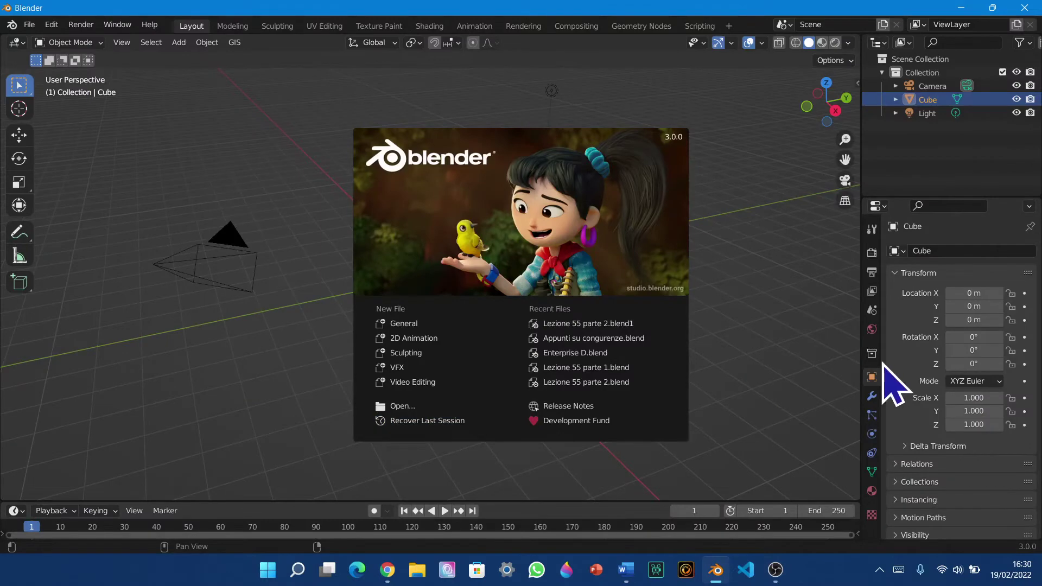
Step: Dismiss the splash screen, go fullscreen, and open A black hole eats.blend from recent files
left_click(758, 333)
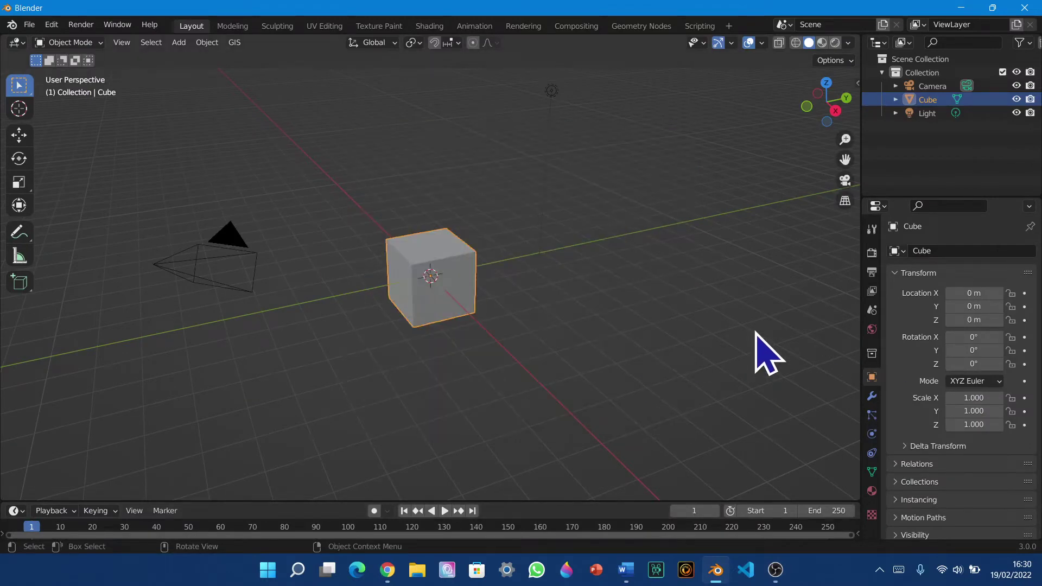
key("alt+F11")
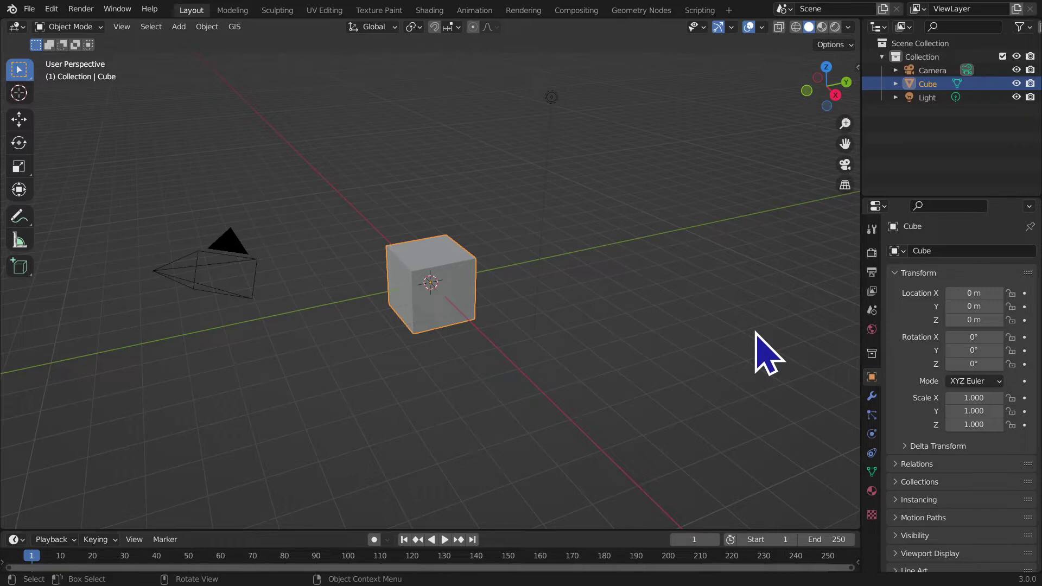
key("ctrl+shift+o")
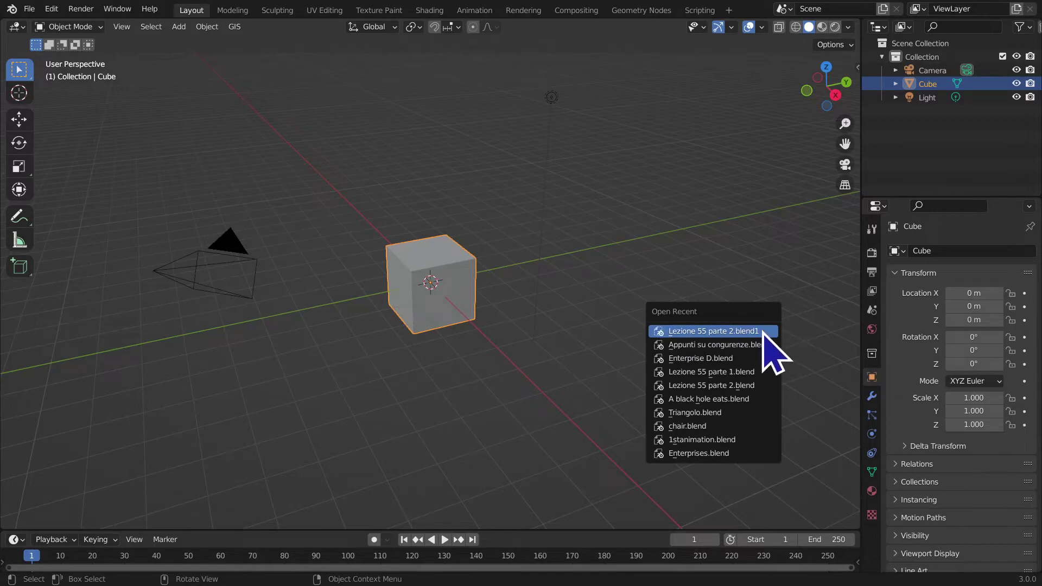
left_click(680, 400)
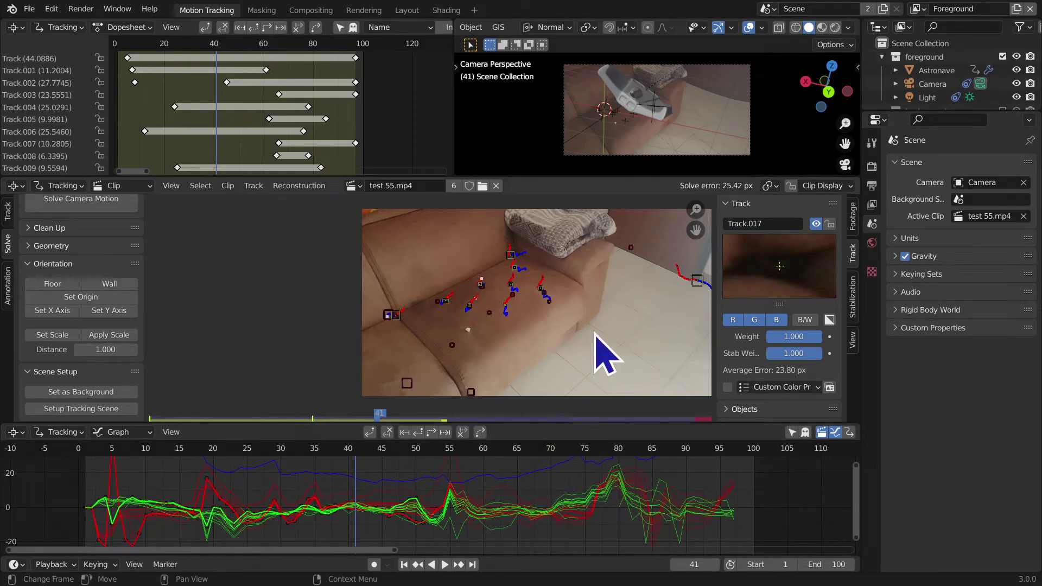
Step: Play the tracked clip through, stop it, step to frame 56 and render that frame
key("space")
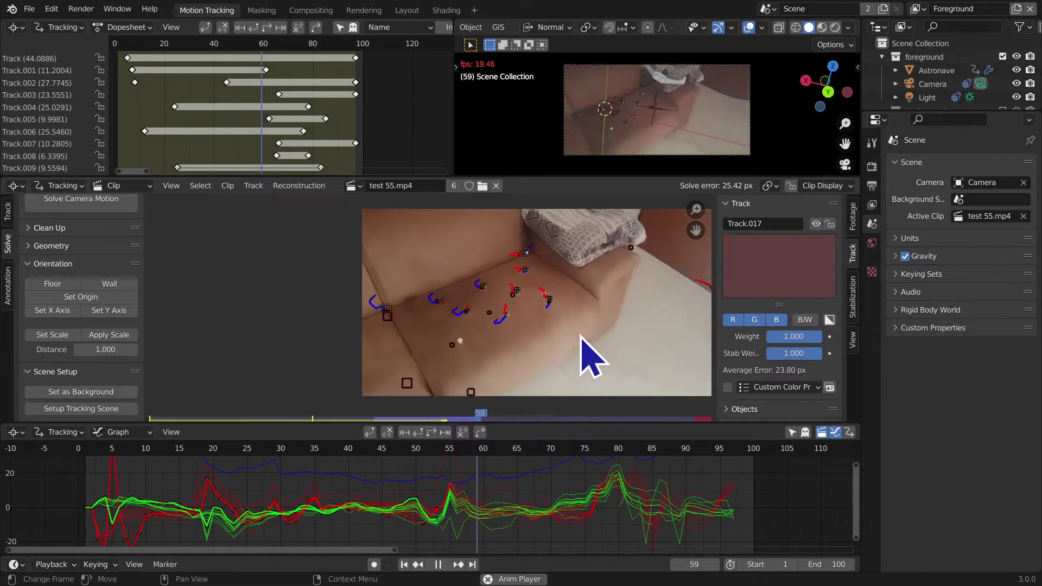
middle_click_drag(605, 367, 507, 346)
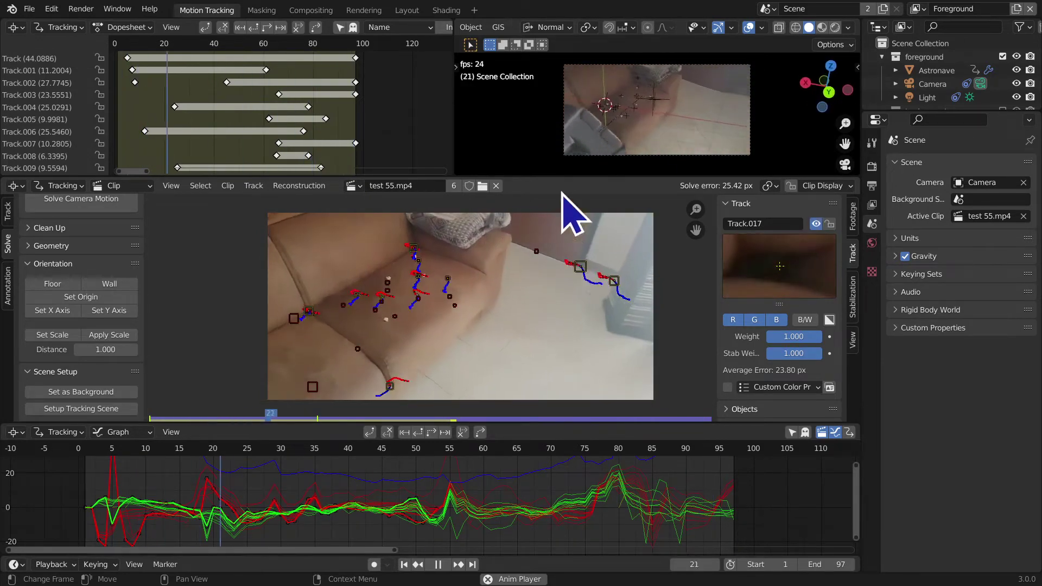
key("space")
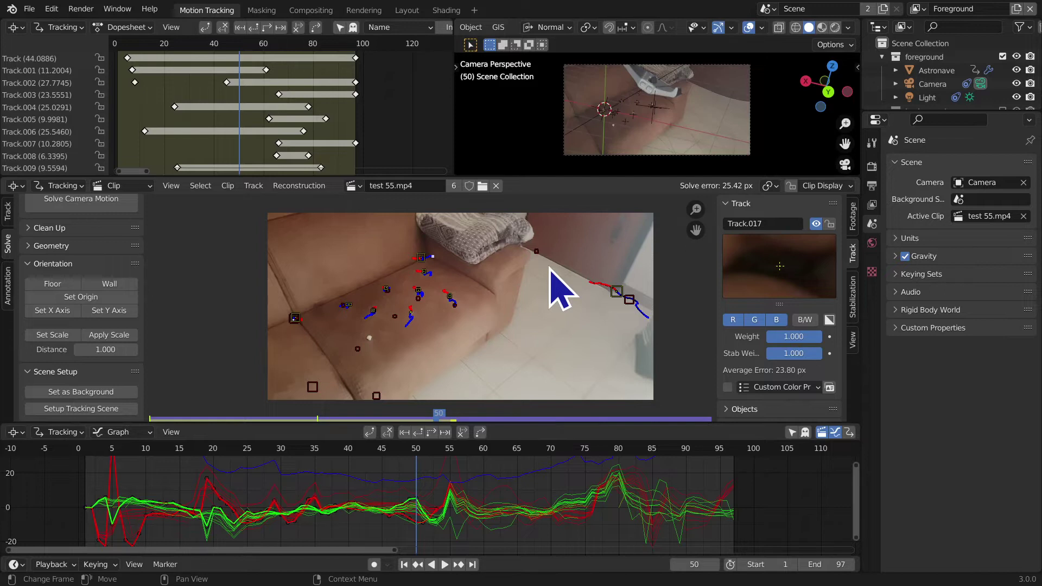
key("Right")
key("Right")
key("Right")
key("Right")
key("Right")
key("Right")
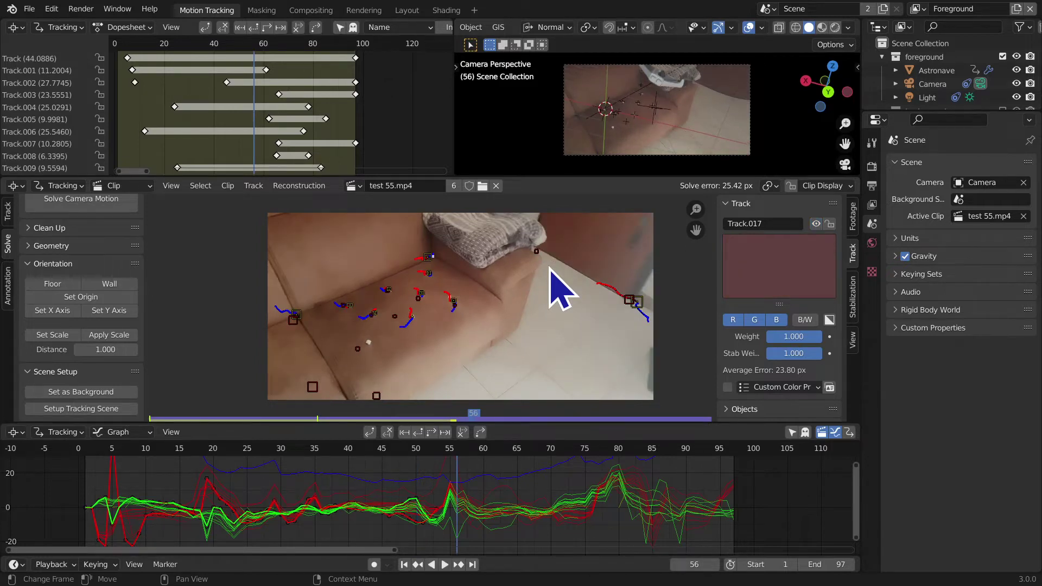
key("F12")
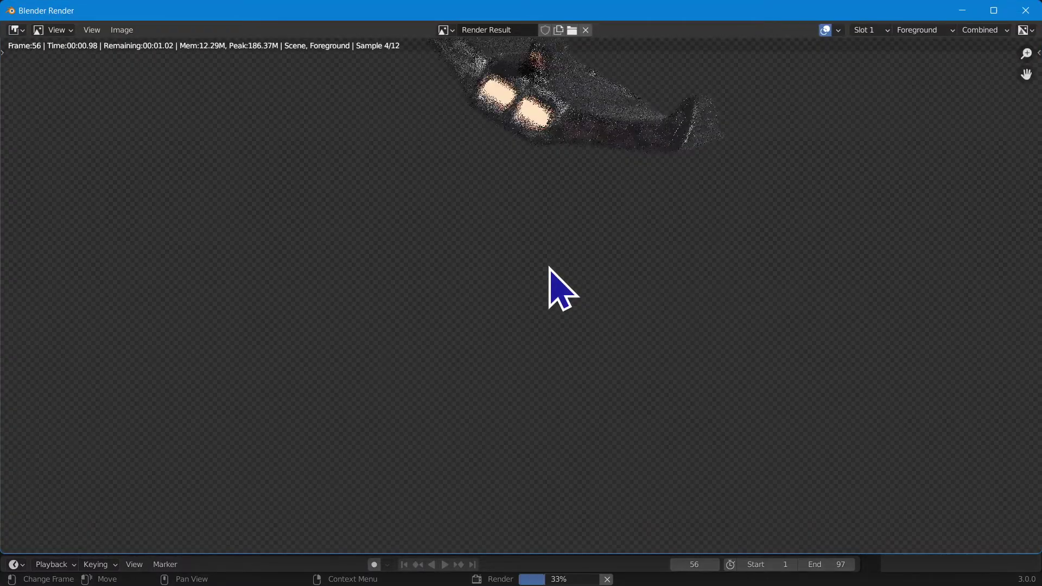
Step: Pan and zoom around the frame 56 render to inspect the craft, then minimize it
middle_click_drag(545, 257, 543, 380)
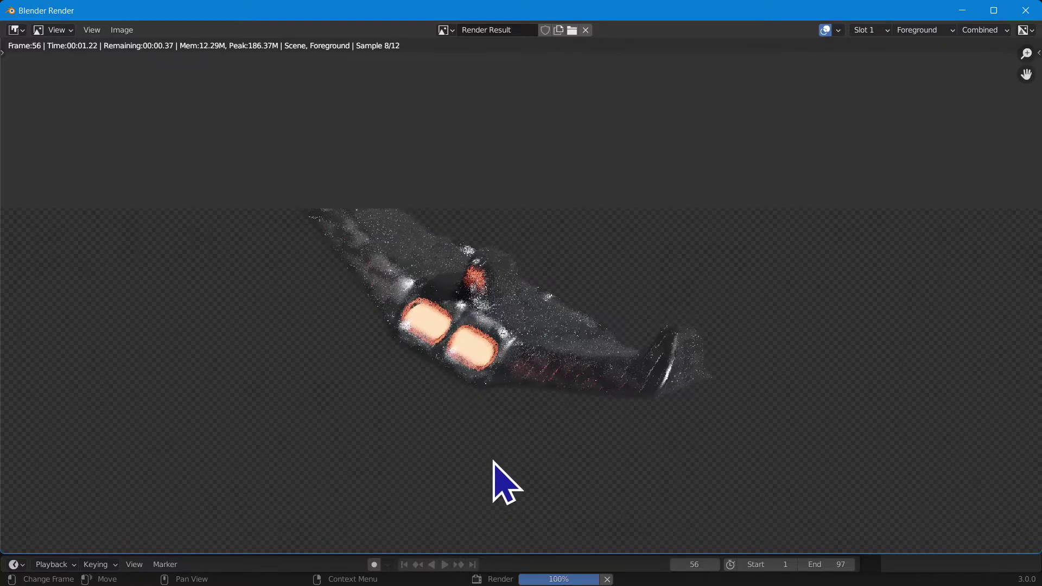
middle_click_drag(568, 433, 595, 373, "ctrl")
middle_click_drag(594, 421, 576, 266, "ctrl")
middle_click_drag(764, 458, 638, 294, "ctrl")
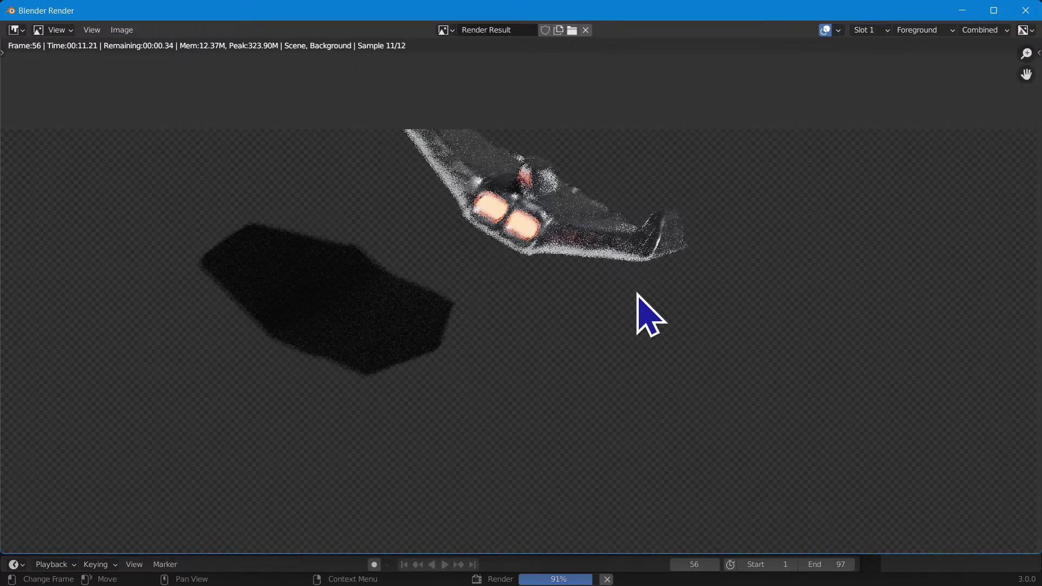
middle_click_drag(619, 272, 593, 380, "ctrl")
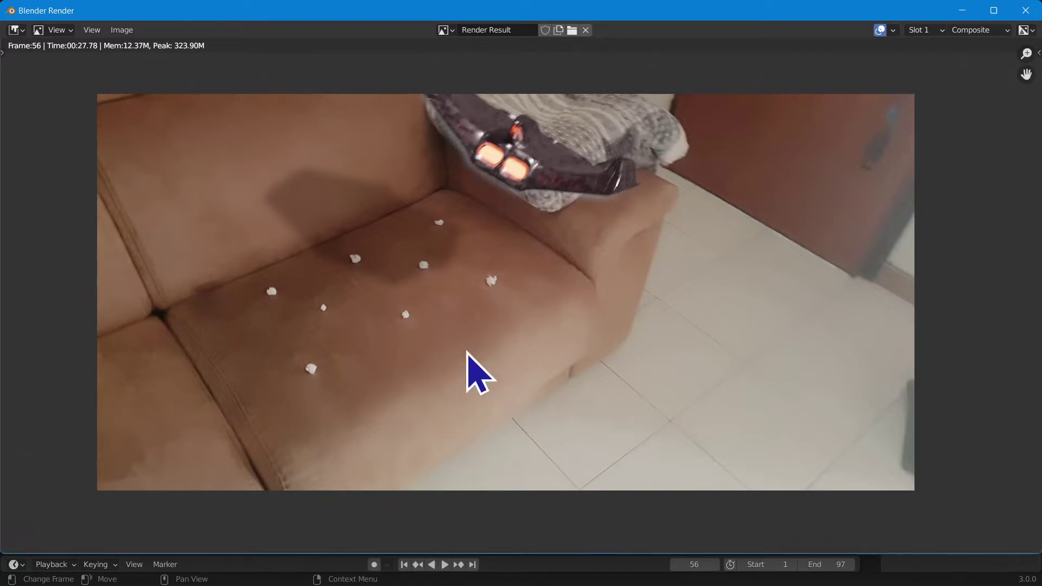
left_click(960, 11)
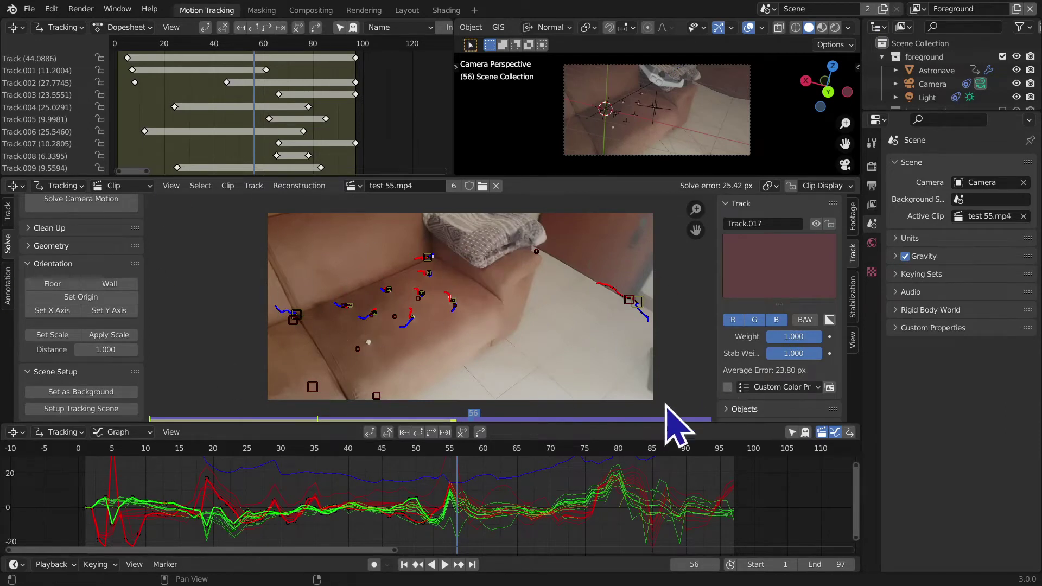
Step: Draw a trial magenta annotation stroke around the clip, then undo it
left_click(7, 274)
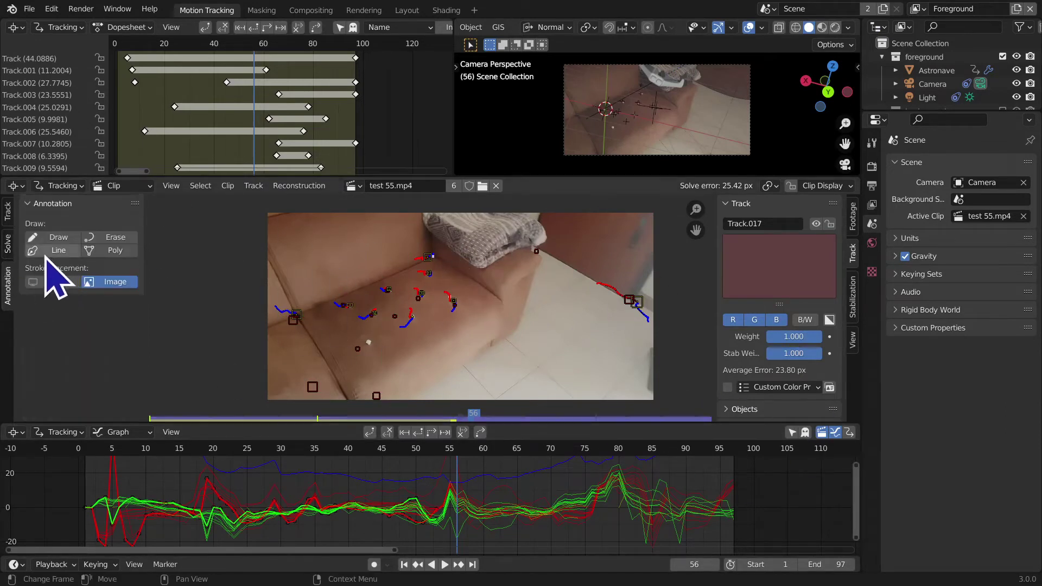
left_click(57, 237)
mouse_move(251, 221)
left_mouse_down()
mouse_move(263, 401)
mouse_move(667, 424)
mouse_move(683, 399)
mouse_move(666, 201)
mouse_move(395, 222)
mouse_move(277, 207)
left_mouse_up()
key("Escape")
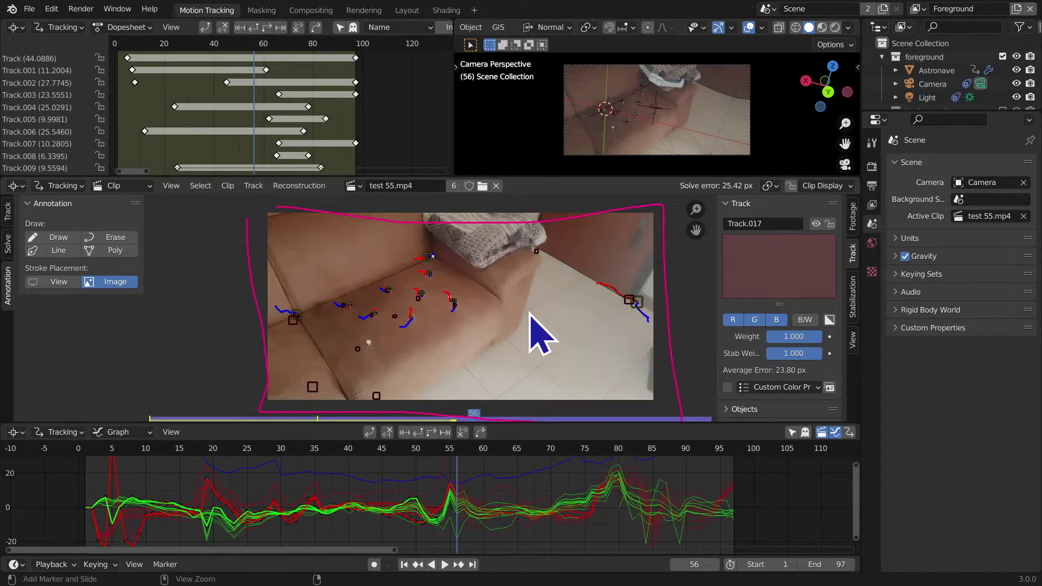
key("ctrl+z")
Step: Return to the Track tab and bring the render window back to the front
left_click(8, 213)
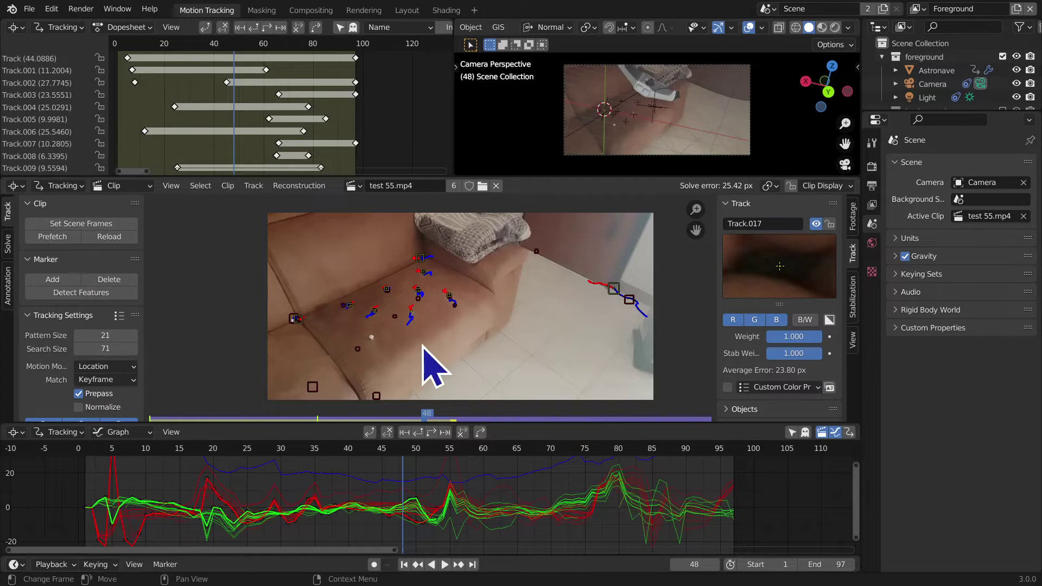
key("super")
mouse_move(724, 566)
left_click(778, 518)
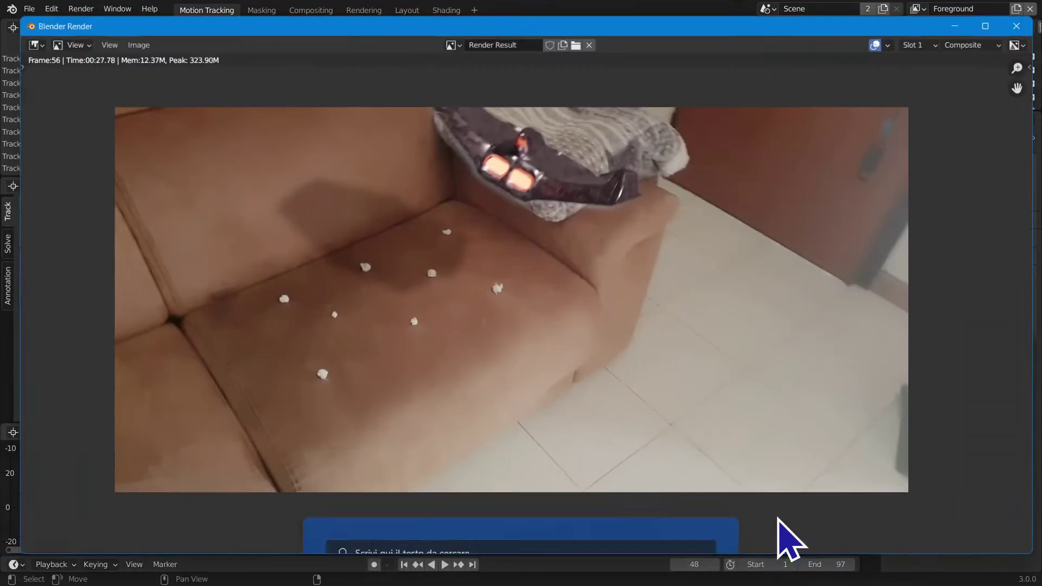
Step: Zoom into the render result and pan around the craft
scroll(517, 233, "up", 4)
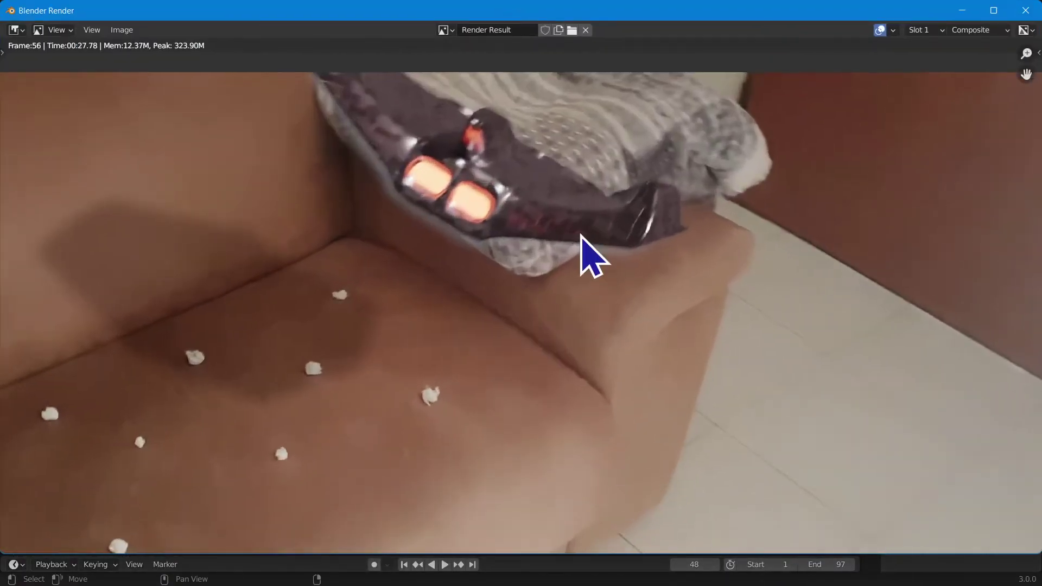
scroll(396, 226, "up", 1)
middle_click_drag(396, 226, 384, 333)
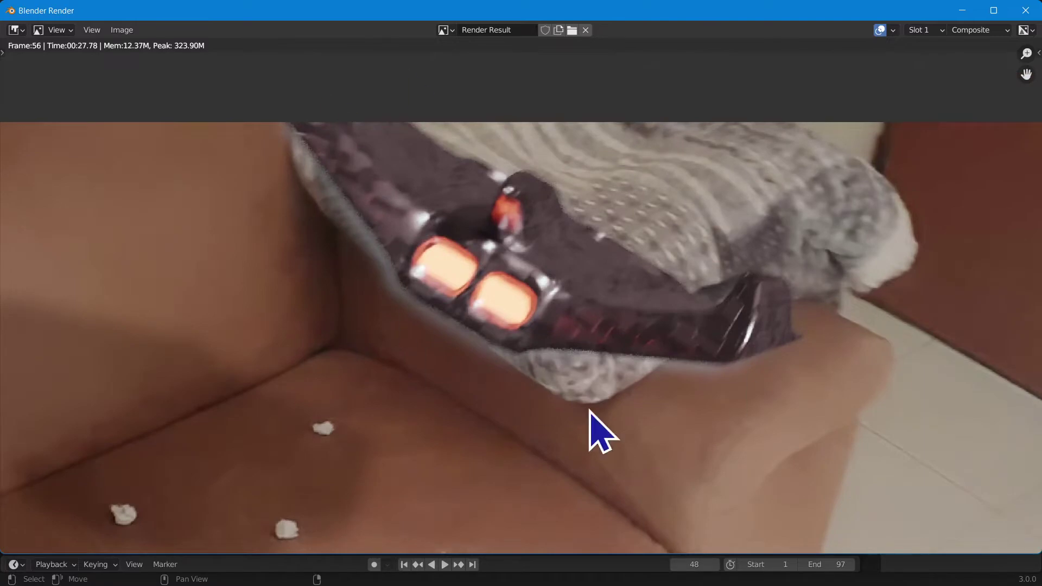
scroll(586, 383, "up", 3)
middle_click_drag(579, 305, 477, 395)
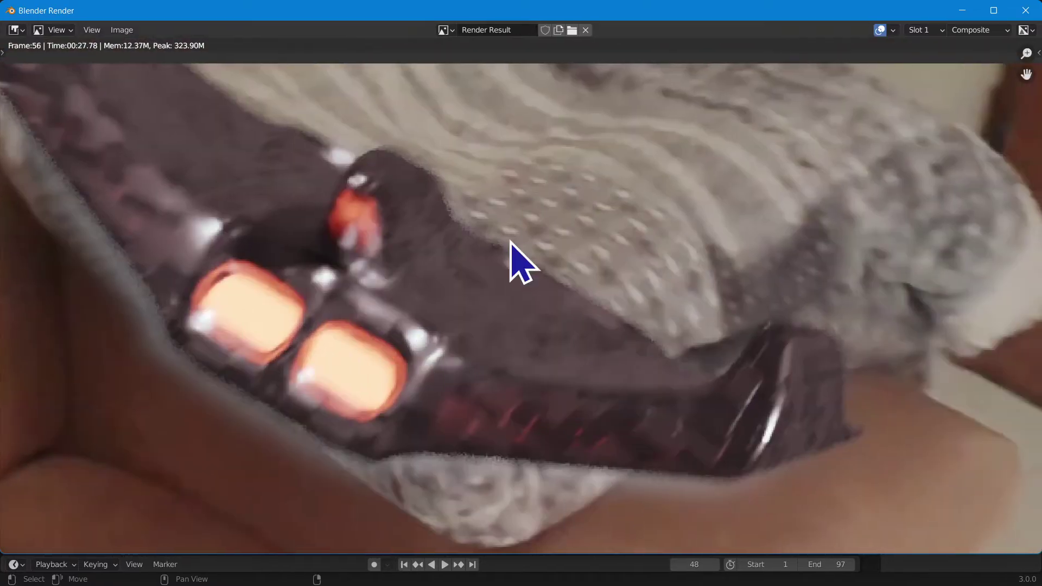
middle_click_drag(433, 165, 514, 258)
Step: Zoom back out, pan across the glowing lights, and minimize the render window
scroll(518, 270, "down", 1)
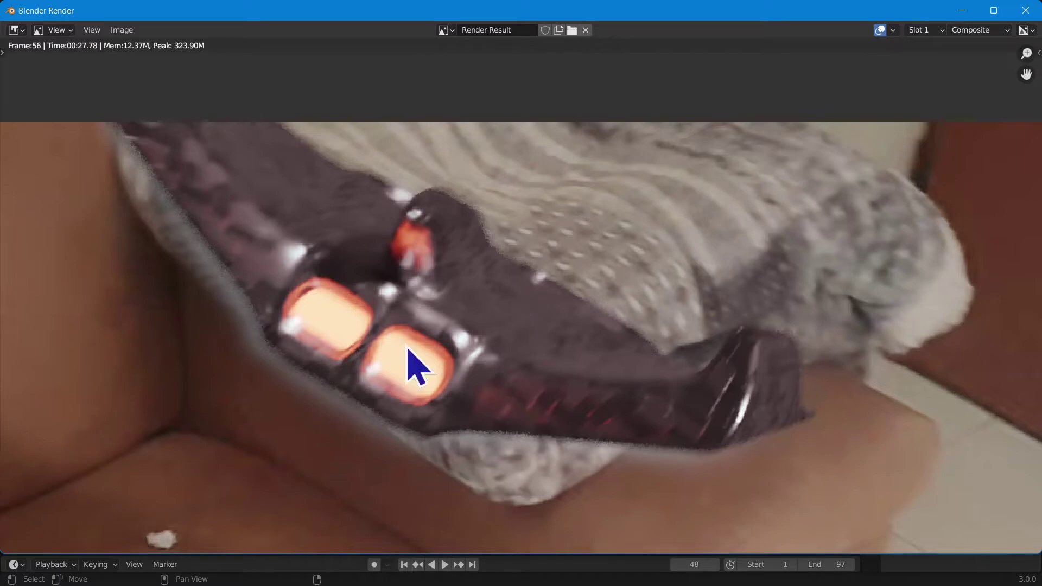
middle_click_drag(435, 368, 907, 174)
middle_click_drag(497, 361, 923, 157)
middle_click_drag(238, 211, 249, 298)
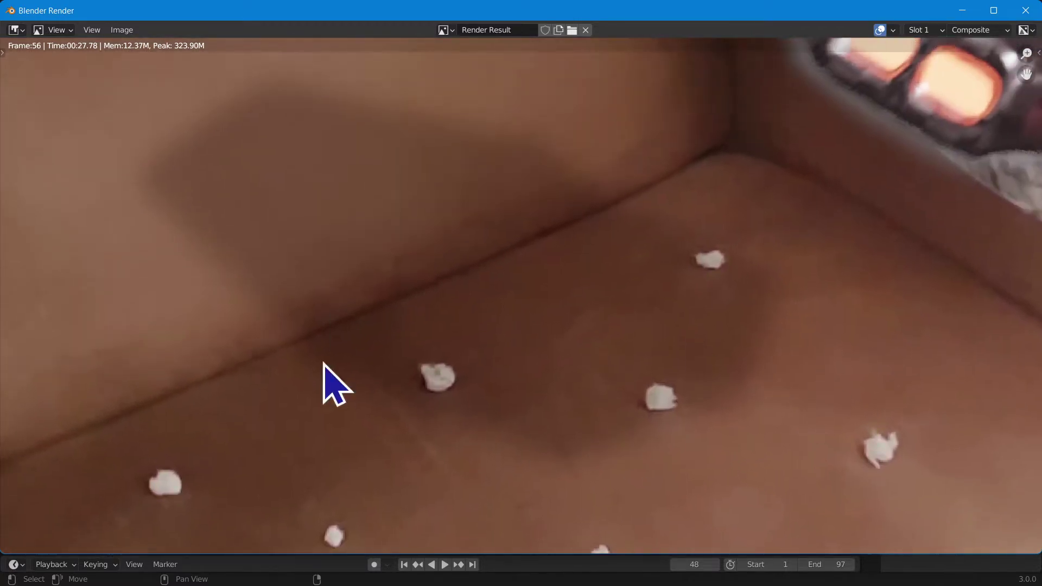
scroll(516, 320, "down", 1)
scroll(735, 288, "down", 2)
middle_click_drag(736, 288, 661, 239)
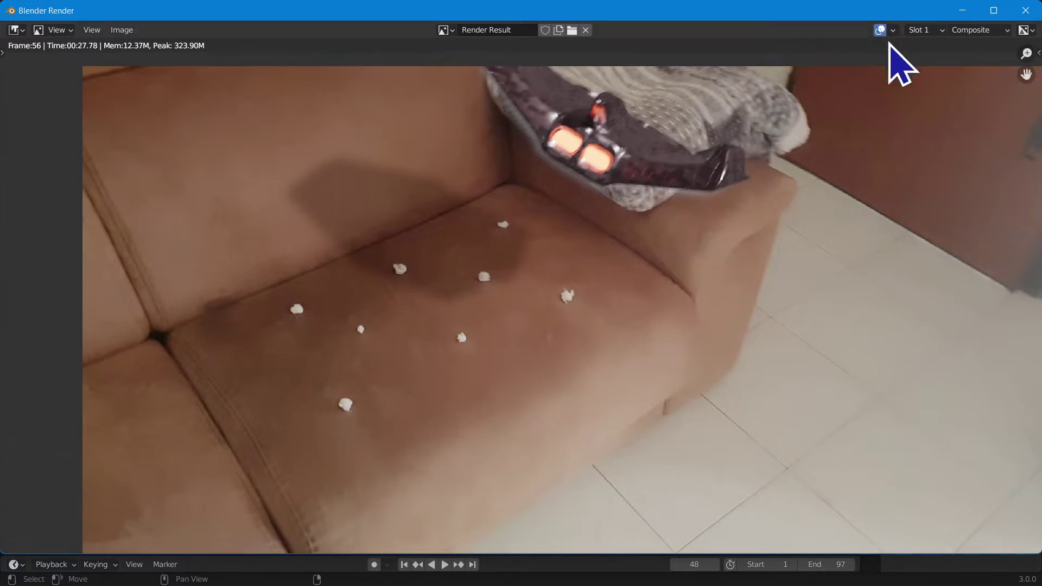
left_click(966, 9)
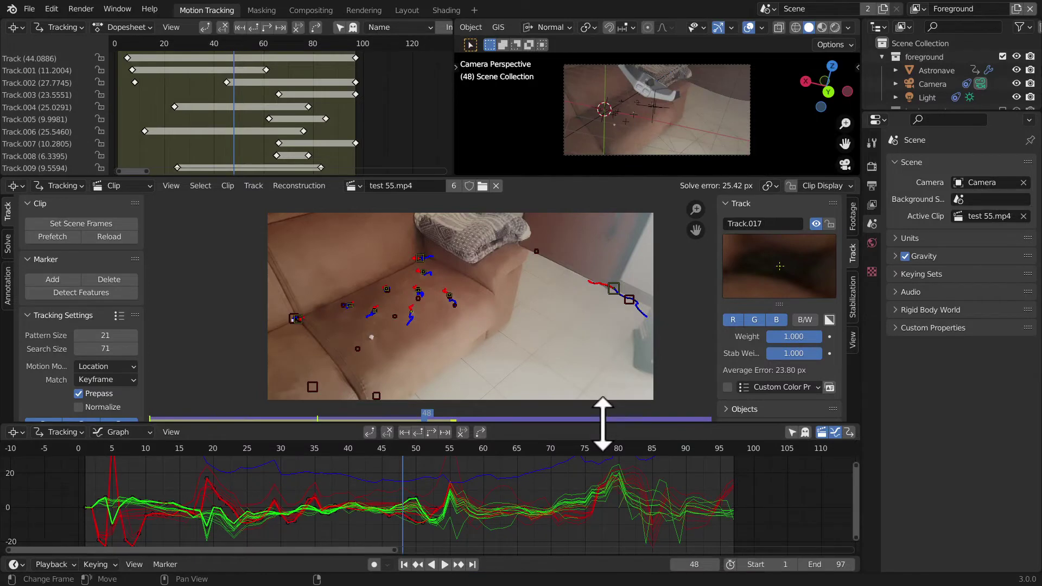
Step: Play the animation in Material Preview shading and stop it at frame 38
key("super")
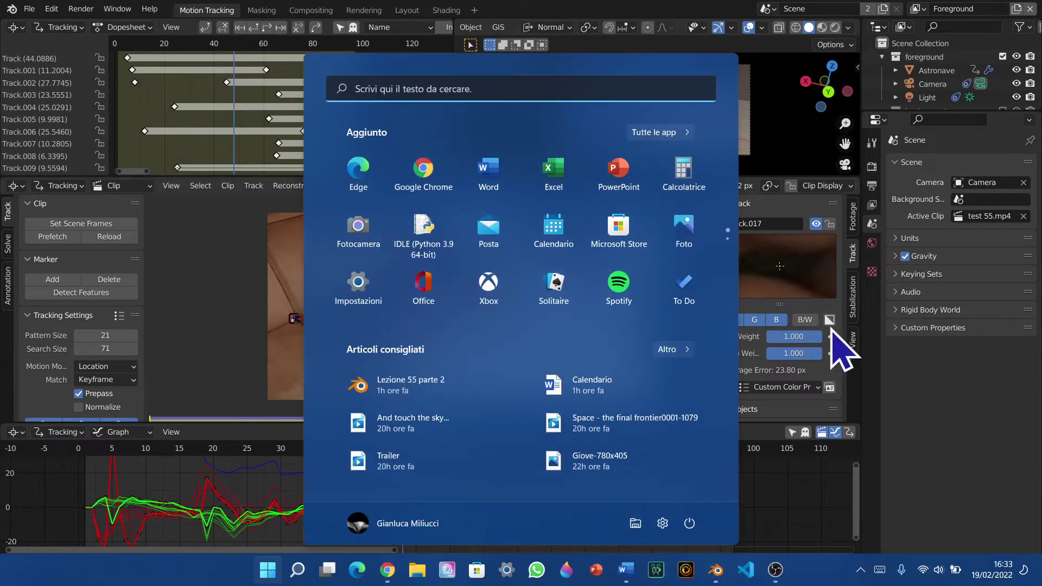
key("super")
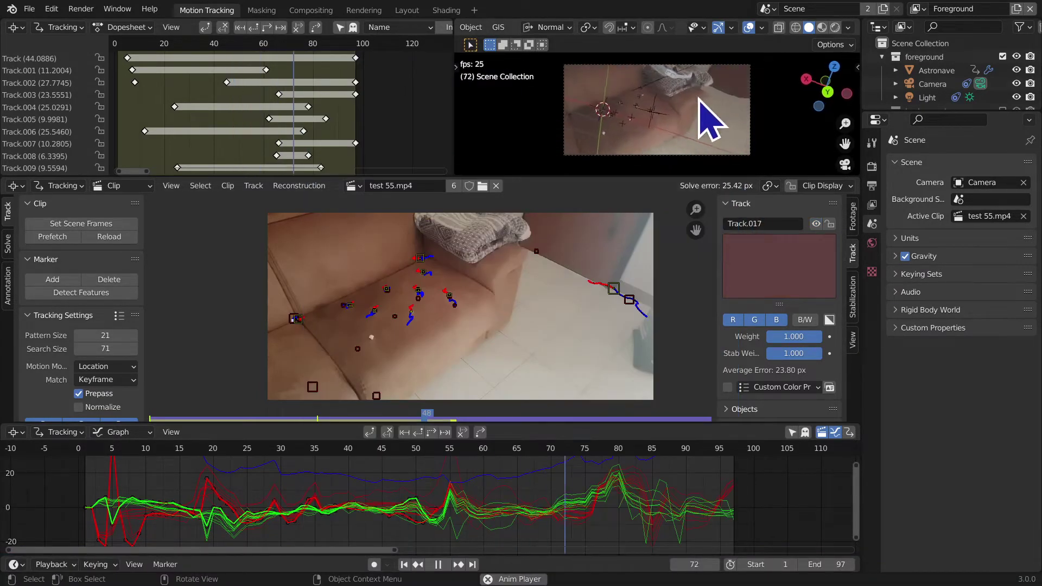
key("z")
left_click(708, 175)
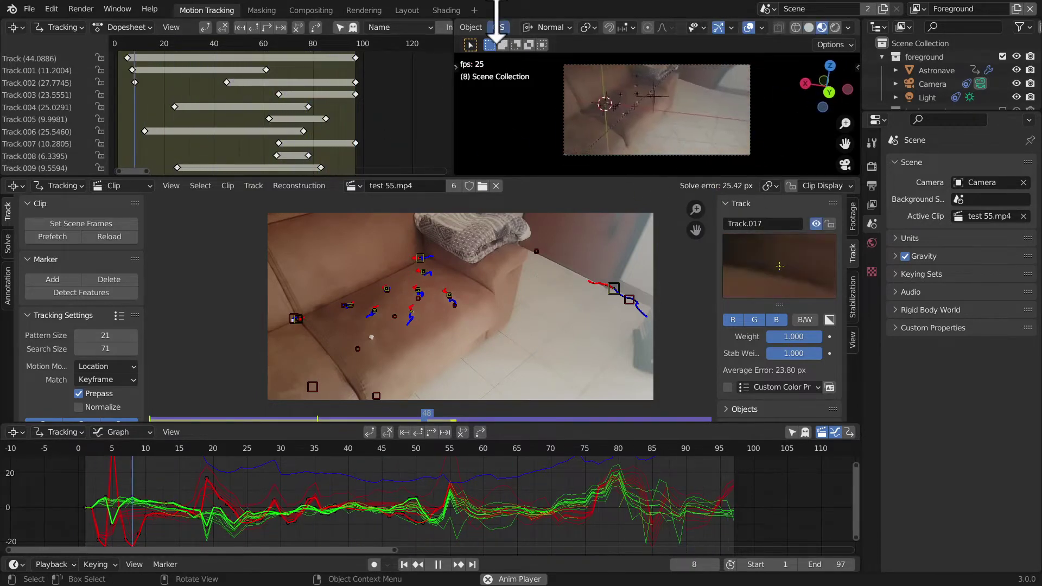
key("space")
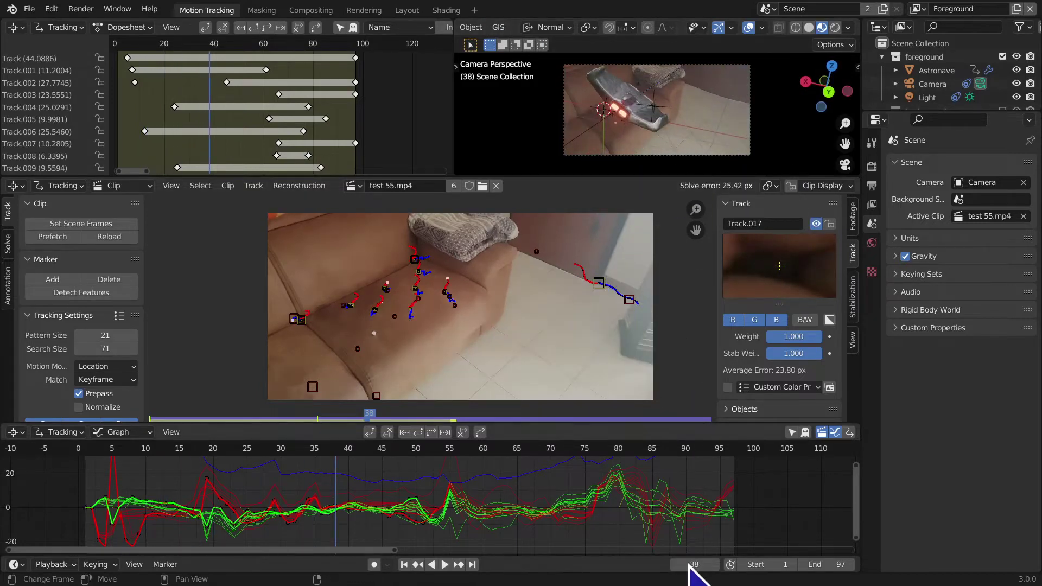
Step: Bring the render result window back to the front from the taskbar
key("super")
mouse_move(720, 578)
left_click(845, 496)
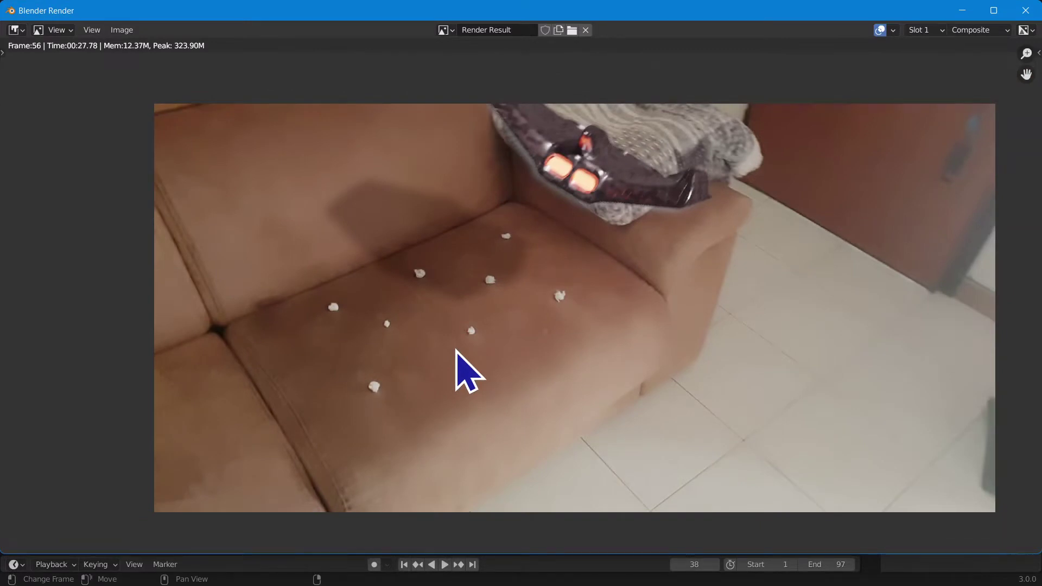
mouse_move(458, 349)
middle_mouse_down("ctrl")
mouse_move(424, 235)
mouse_move(496, 160)
mouse_move(454, 365)
middle_mouse_up("ctrl")
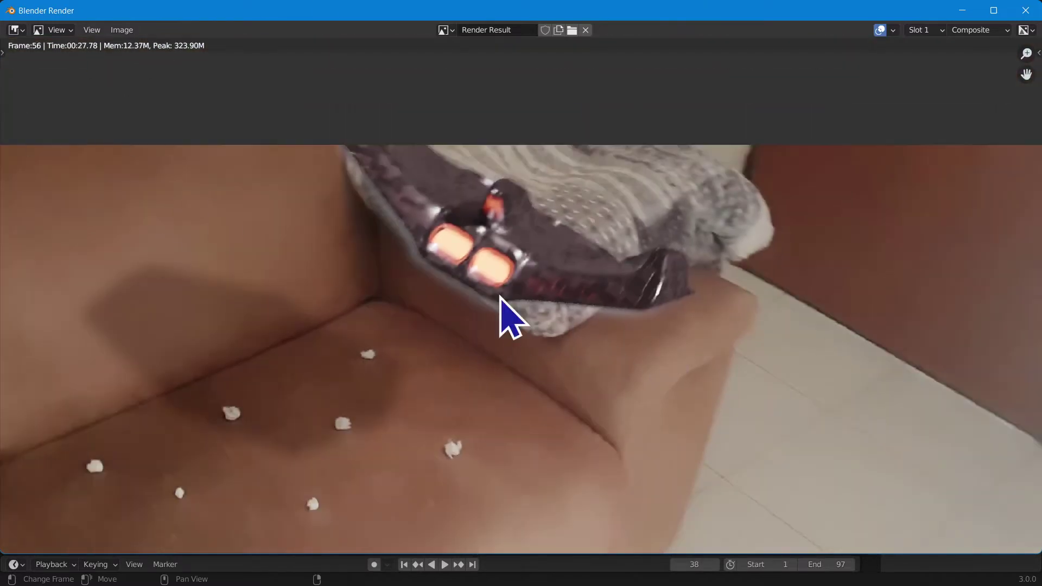
middle_click_drag(500, 309, 467, 333)
middle_click_drag(483, 524, 280, 310)
middle_click_drag(279, 442, 312, 442)
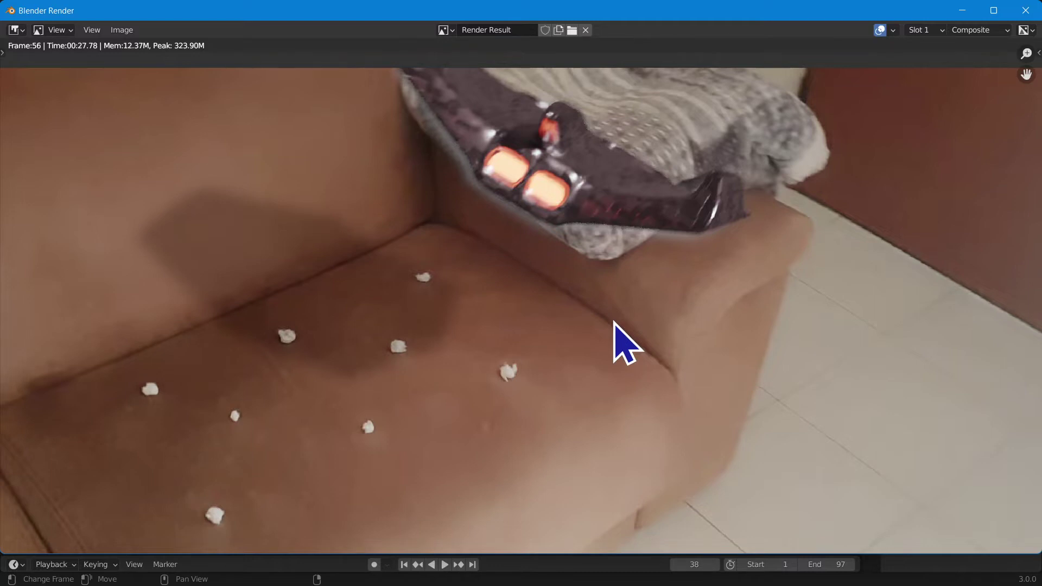
middle_click_drag(653, 305, 697, 249)
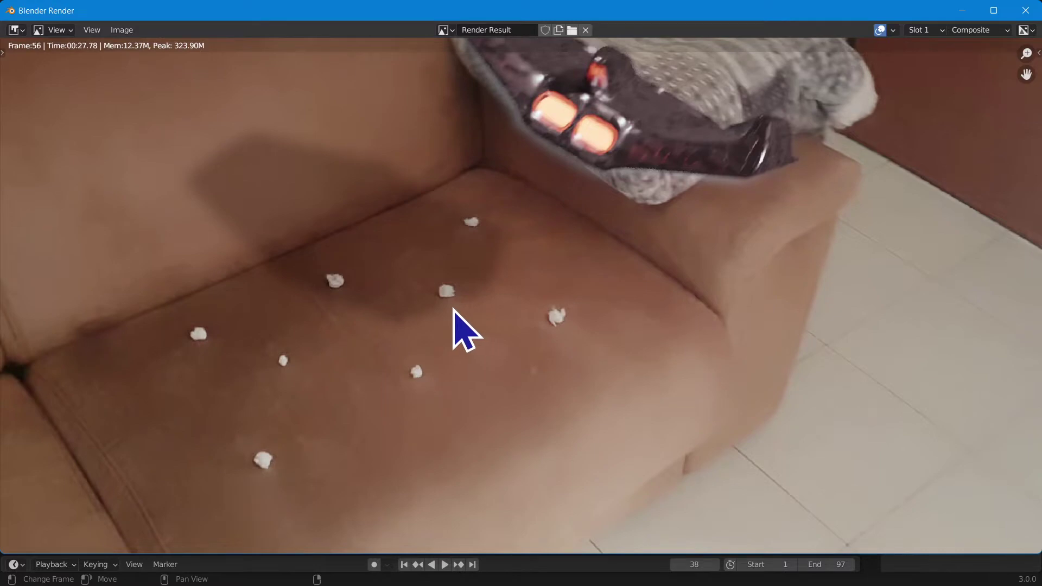
scroll(455, 304, "down", 2)
scroll(540, 377, "down", 2)
scroll(540, 377, "up", 1)
scroll(536, 353, "down", 2)
scroll(476, 332, "up", 2)
scroll(480, 304, "up", 1)
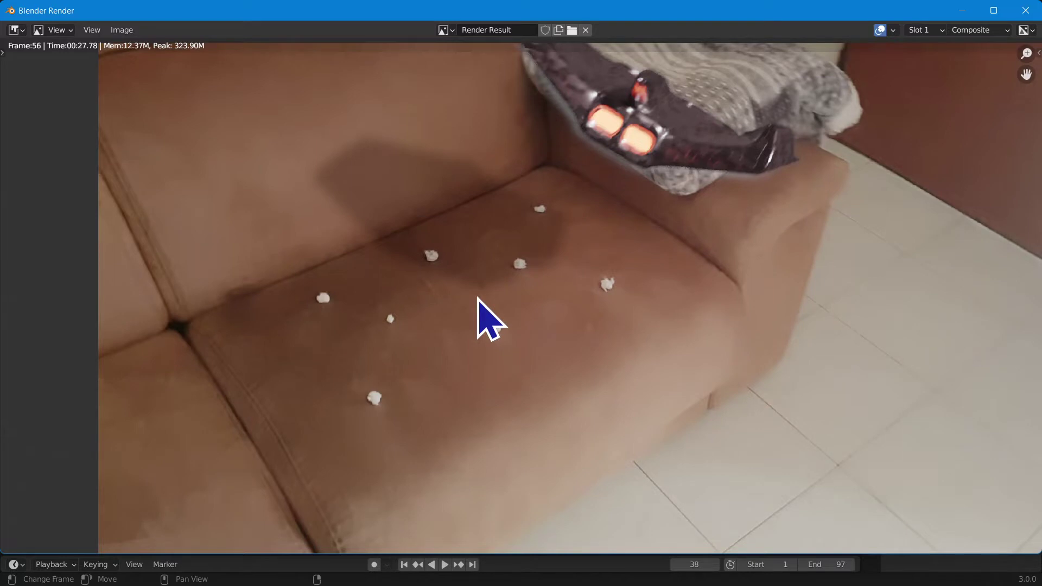
scroll(449, 291, "up", 3)
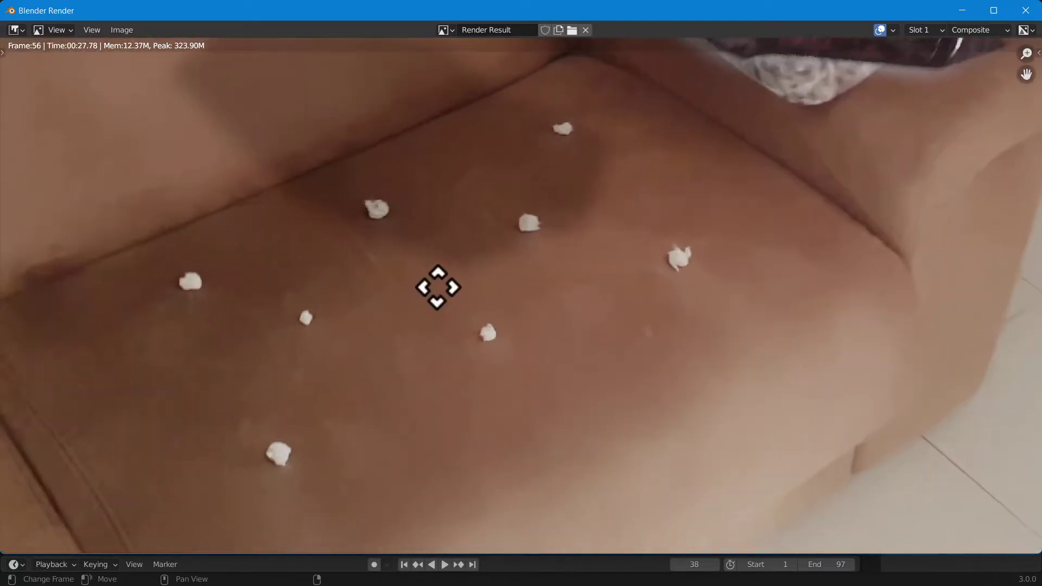
scroll(554, 349, "up", 1)
middle_click_drag(328, 342, 559, 290)
middle_click_drag(749, 388, 593, 426)
scroll(678, 386, "up", 2)
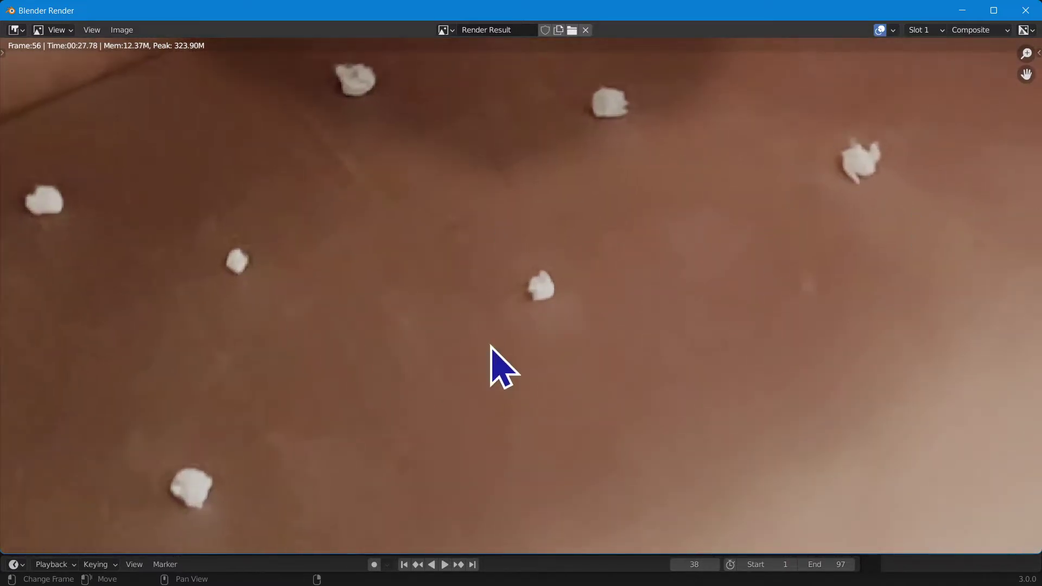
middle_click_drag(666, 334, 442, 507)
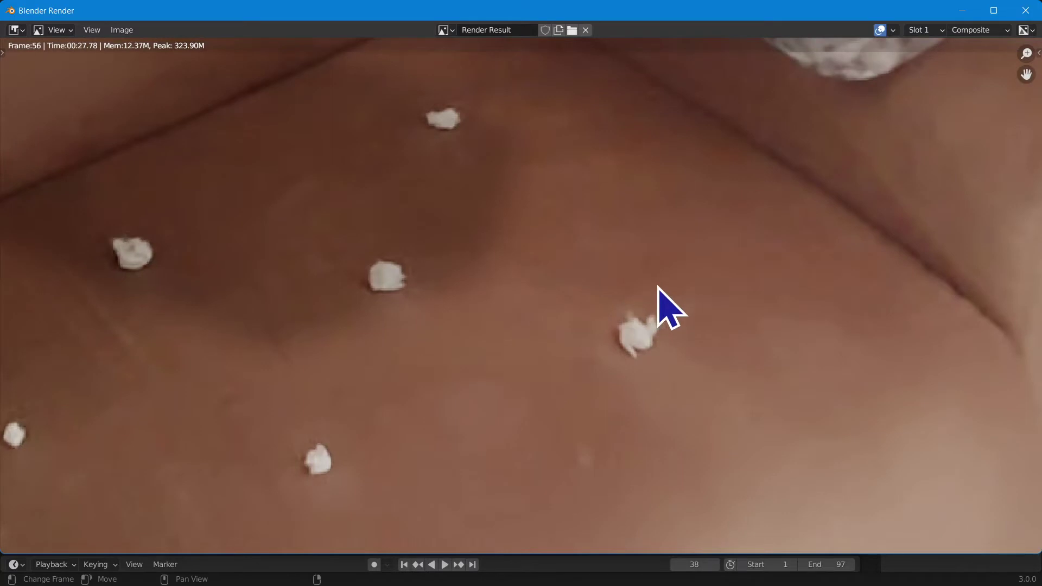
middle_click_drag(466, 424, 1003, 226)
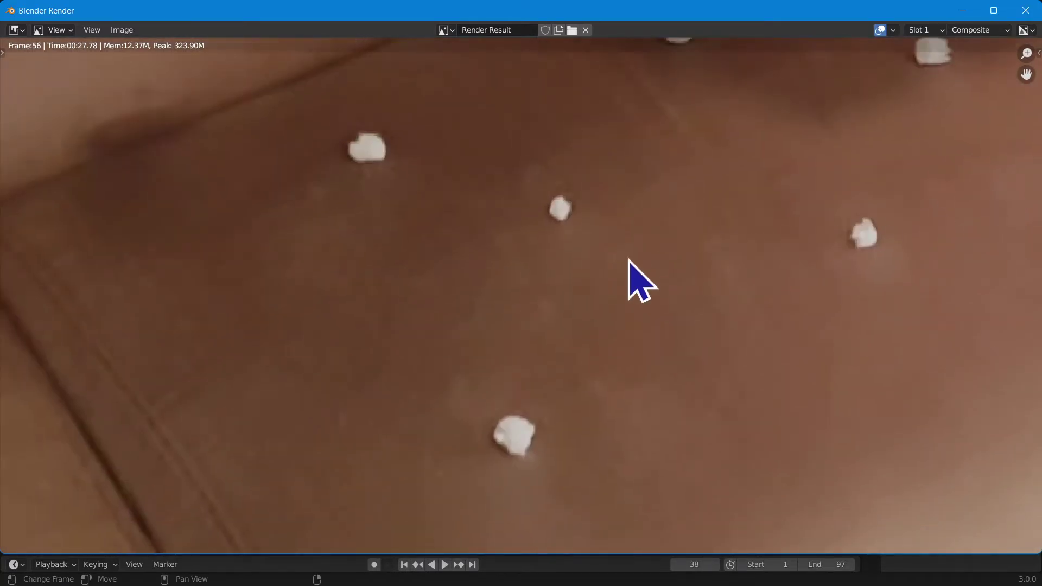
middle_click_drag(628, 260, 421, 425)
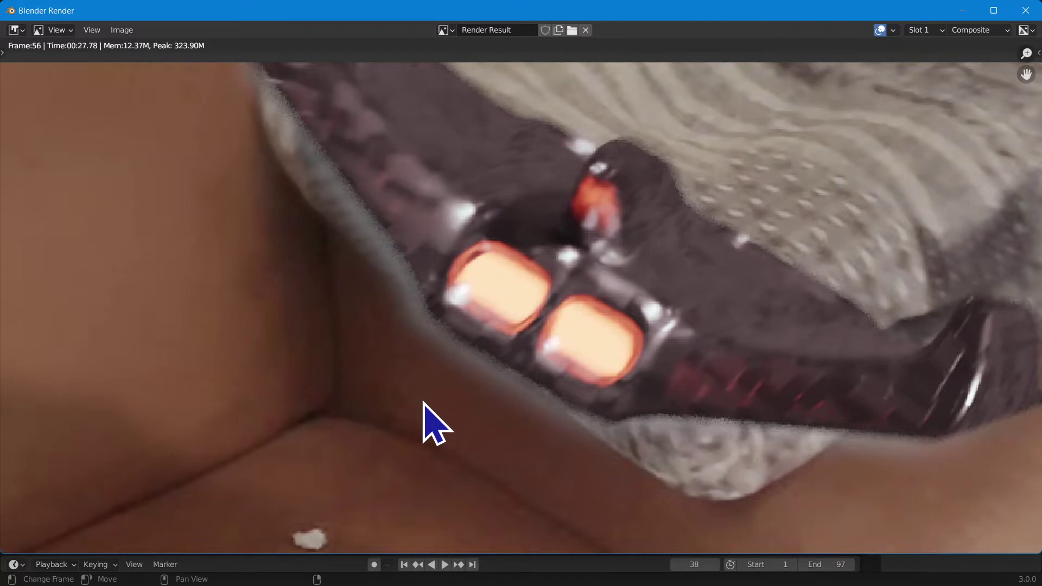
middle_click_drag(423, 402, 472, 396)
middle_click_drag(624, 442, 713, 228)
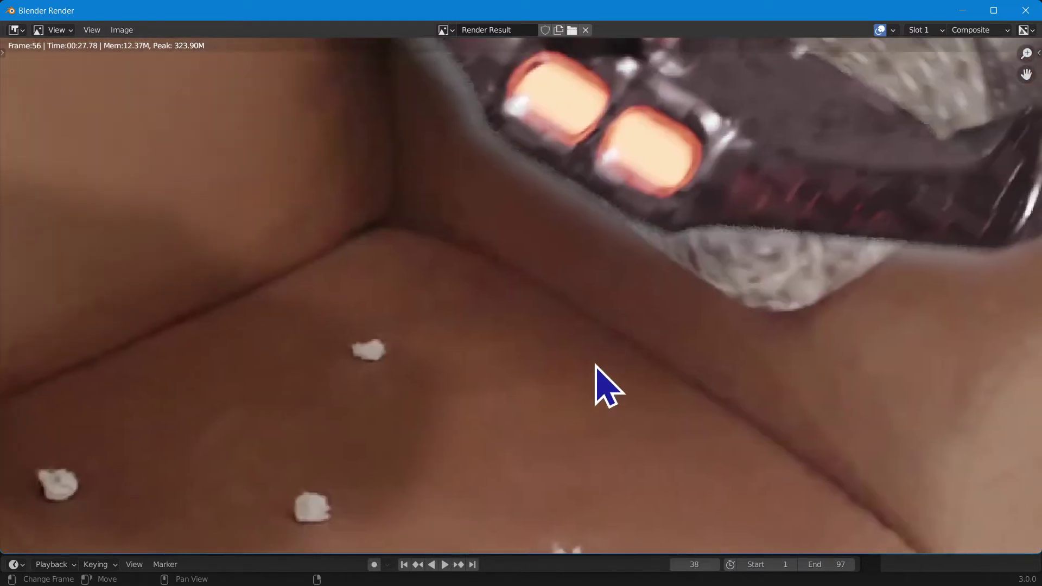
middle_click_drag(642, 323, 346, 471)
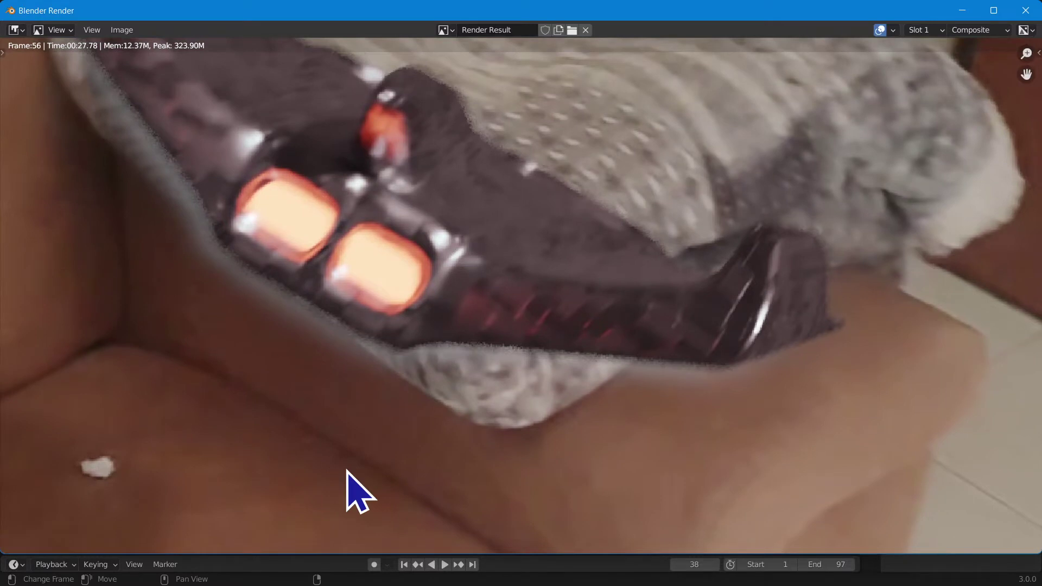
middle_click_drag(582, 295, 361, 323)
scroll(349, 228, "up", 4)
scroll(348, 233, "down", 3)
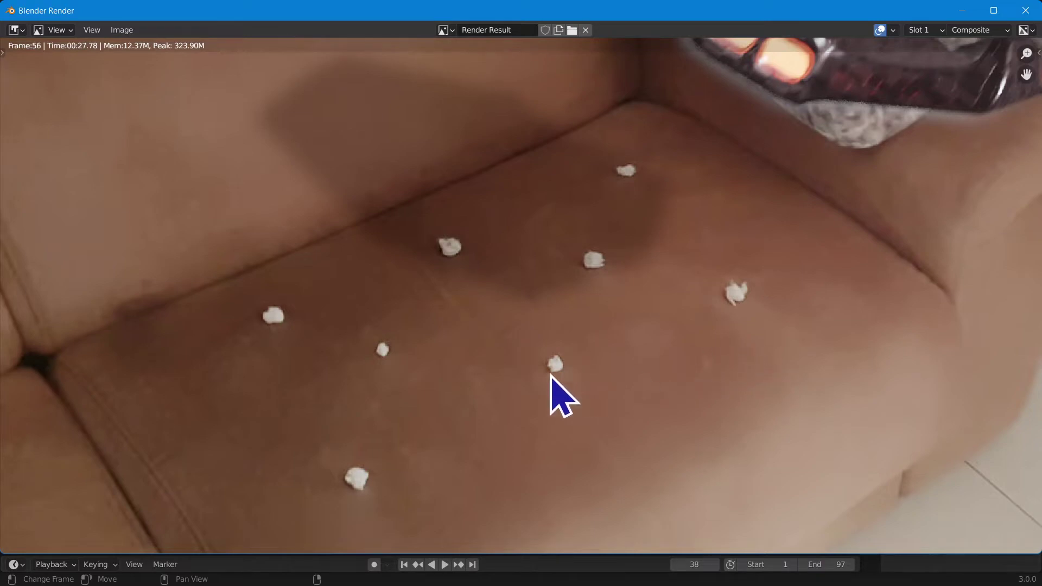
scroll(555, 391, "up", 1)
scroll(554, 391, "down", 2)
scroll(577, 291, "up", 2)
scroll(678, 451, "up", 1)
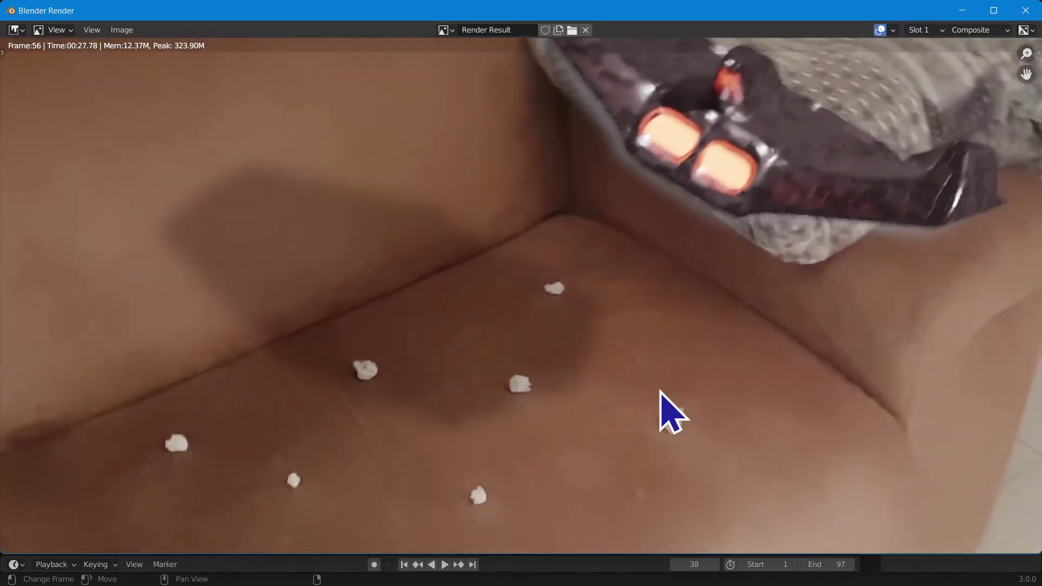
middle_click_drag(670, 398, 698, 282)
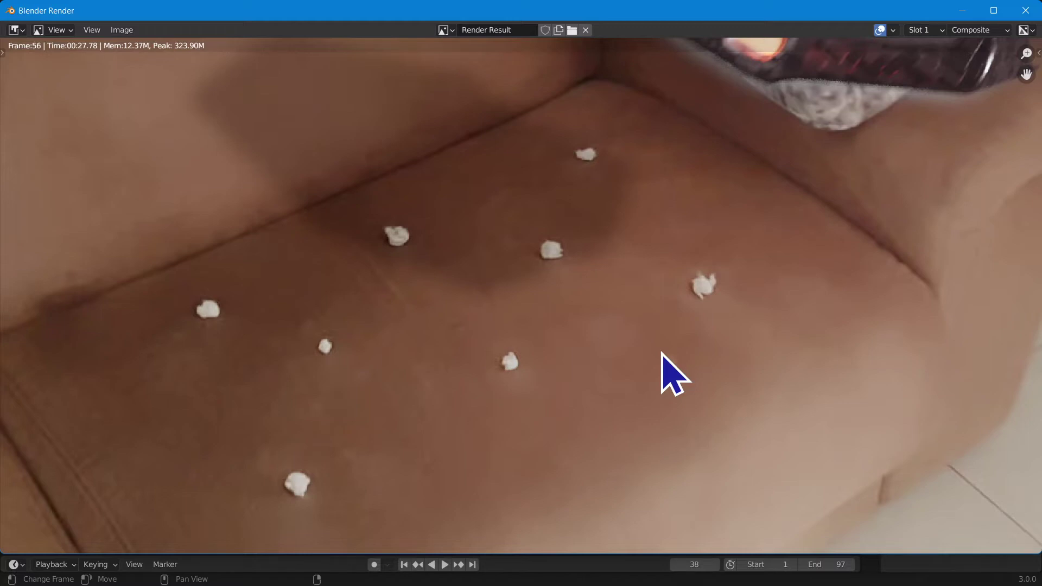
Step: Close the render window and start a new General file, saving the old project
left_click(1026, 11)
key("ctrl+n")
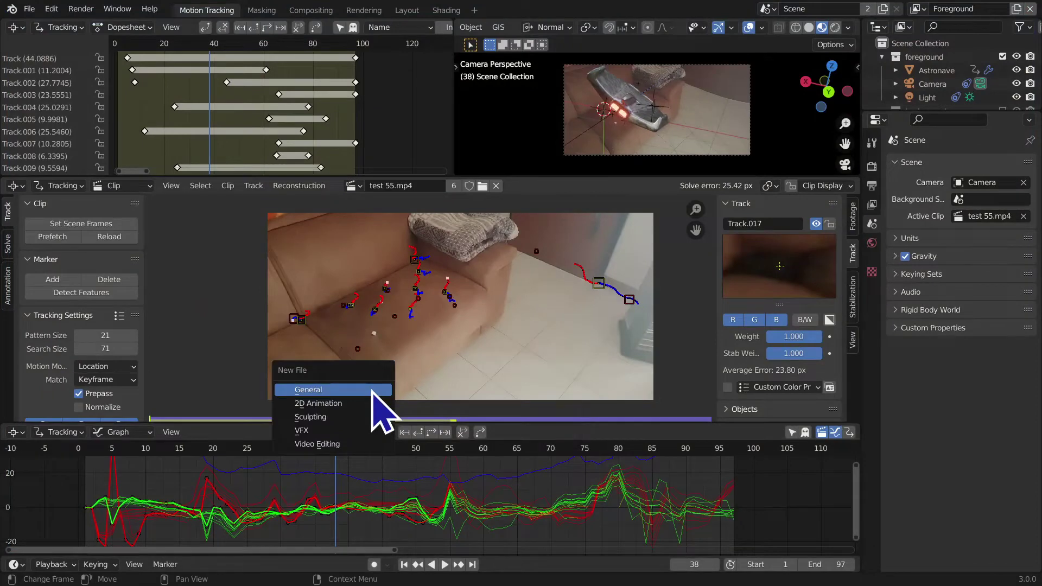
left_click(373, 390)
left_click(488, 312)
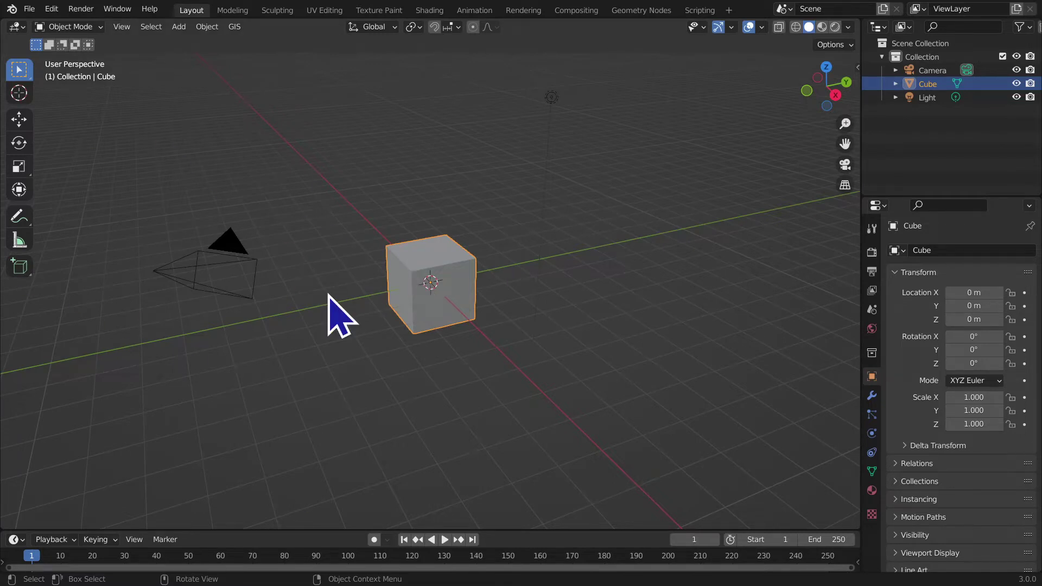
Step: Bring up the new-file templates twice and dismiss them without choosing
key("ctrl+n")
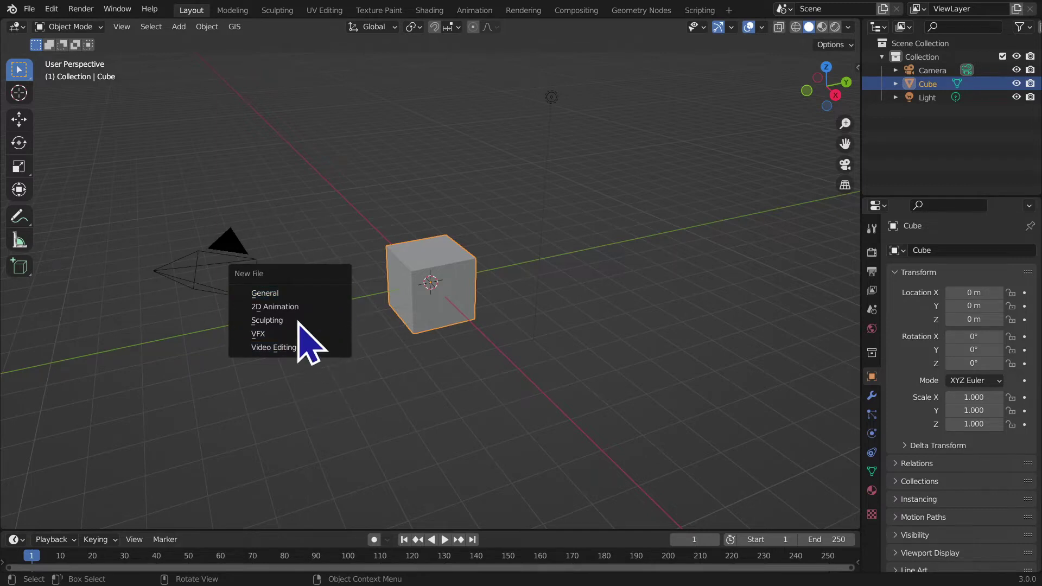
left_click(259, 301)
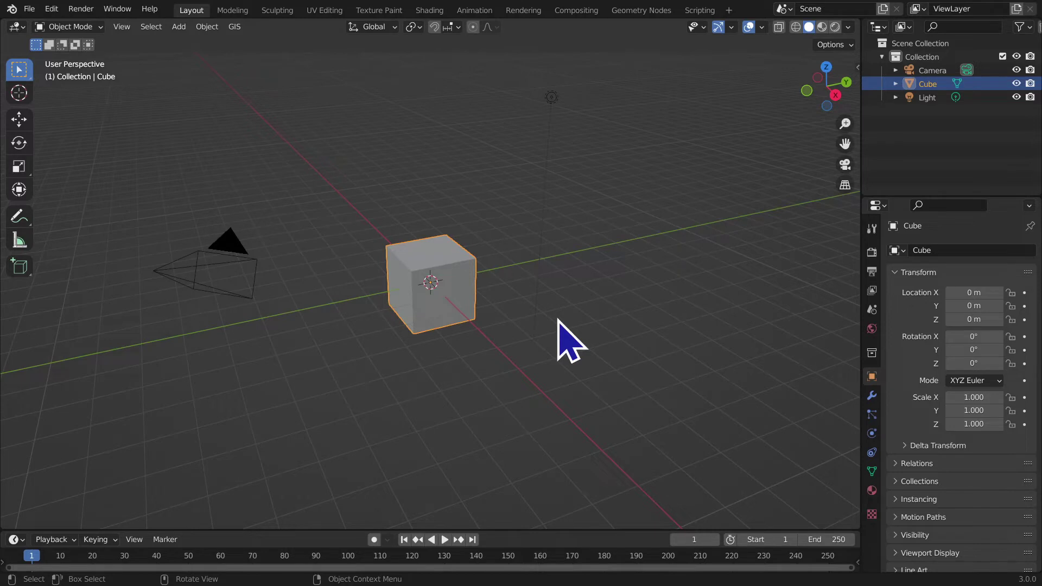
key("ctrl+n")
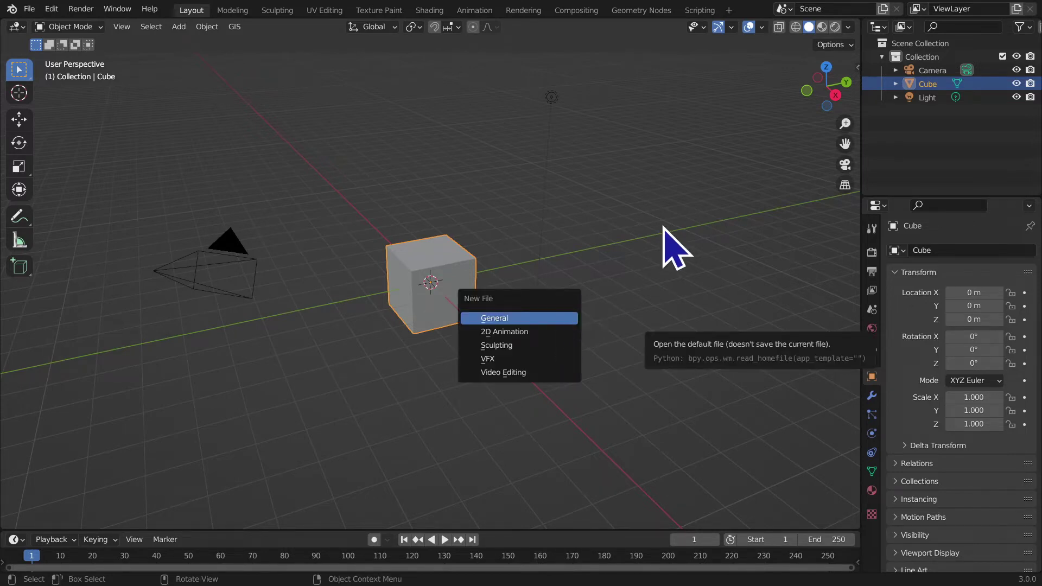
key("Escape")
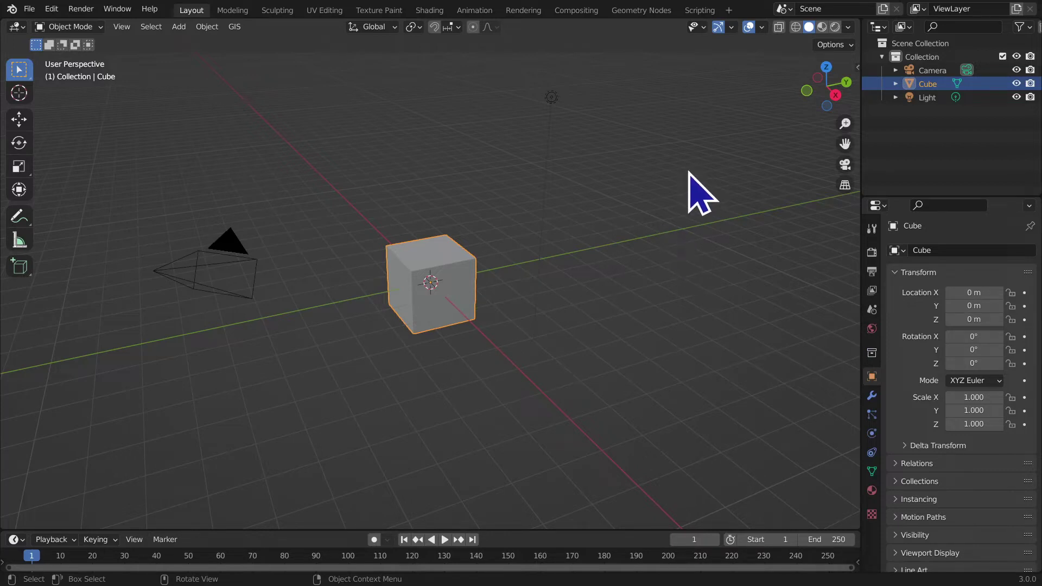
Step: Enable Use Nodes in Compositing, view the Render Layers and Composite nodes, then return to Layout
left_click(578, 10)
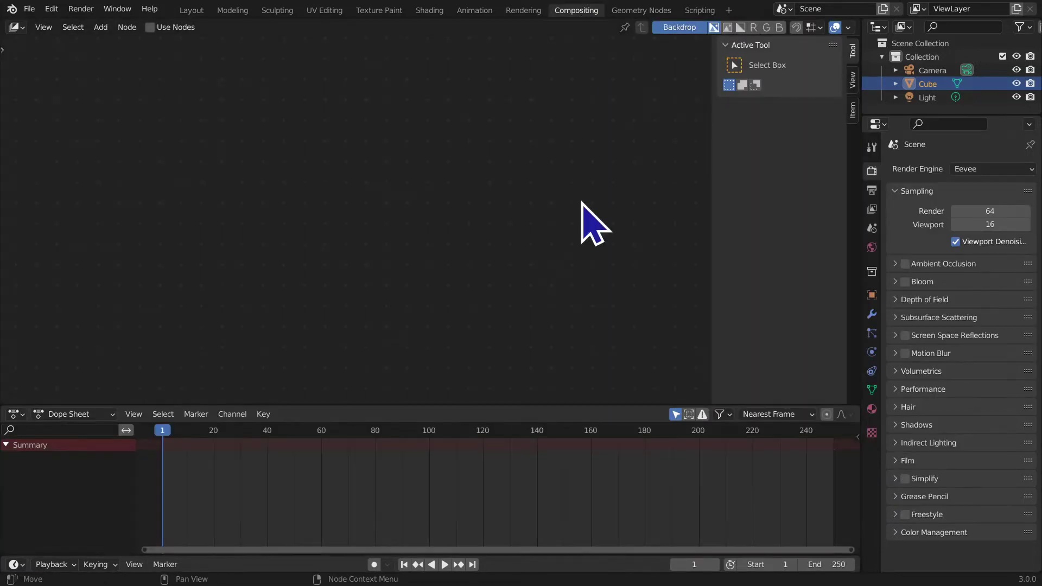
left_click(150, 28)
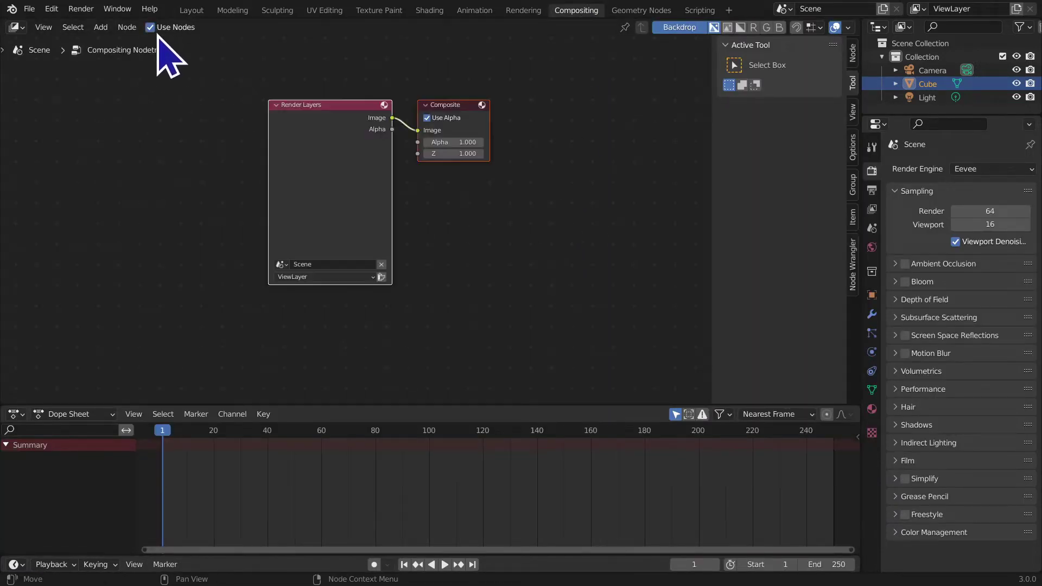
middle_click_drag(174, 212, 232, 268)
middle_click_drag(221, 313, 181, 307)
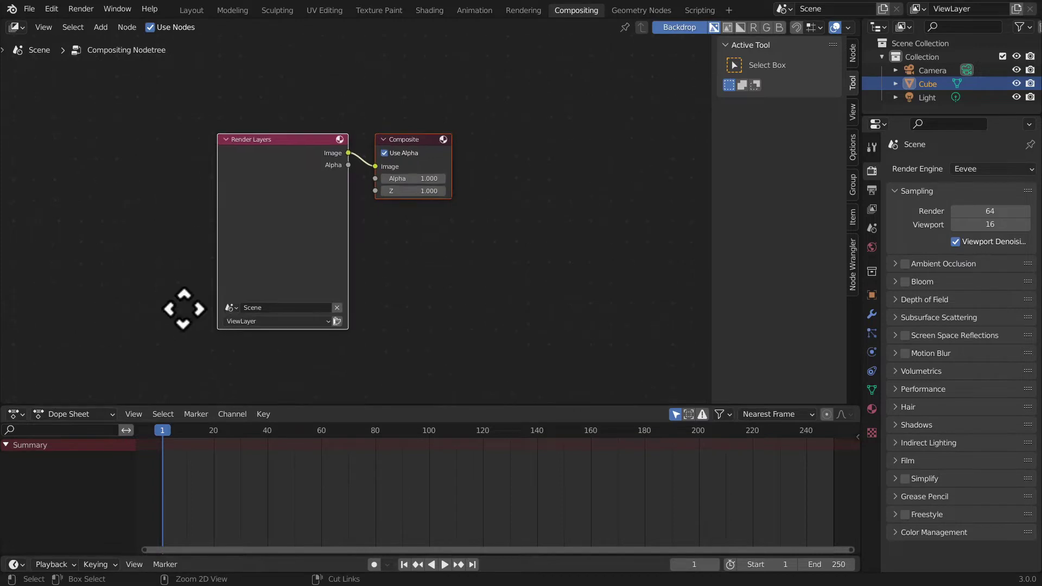
scroll(181, 306, "up", 2)
left_click(204, 11)
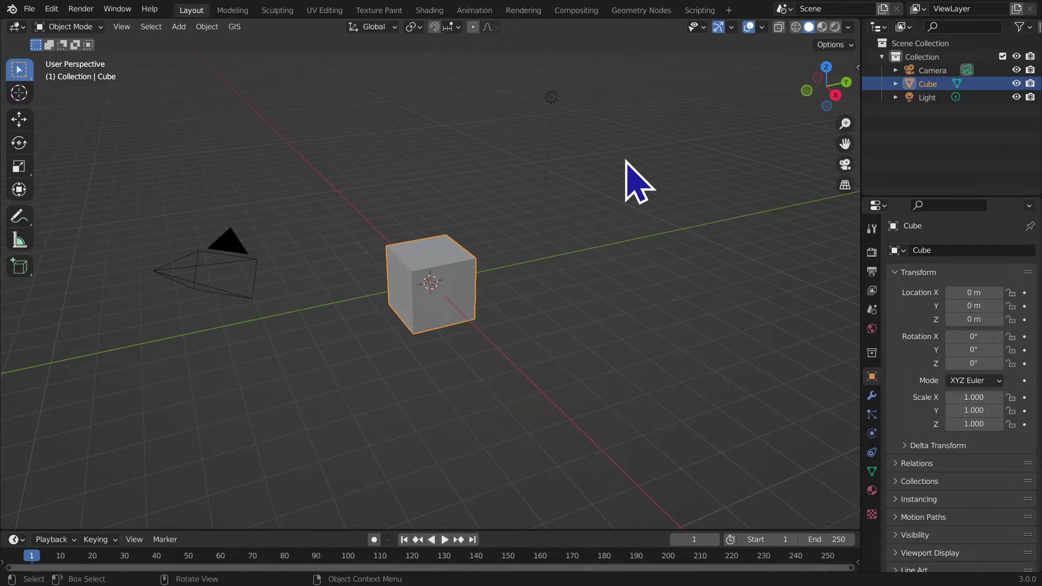
Step: From the right-side view, annotate a rectangular outline to the right of the cube
left_click(836, 95)
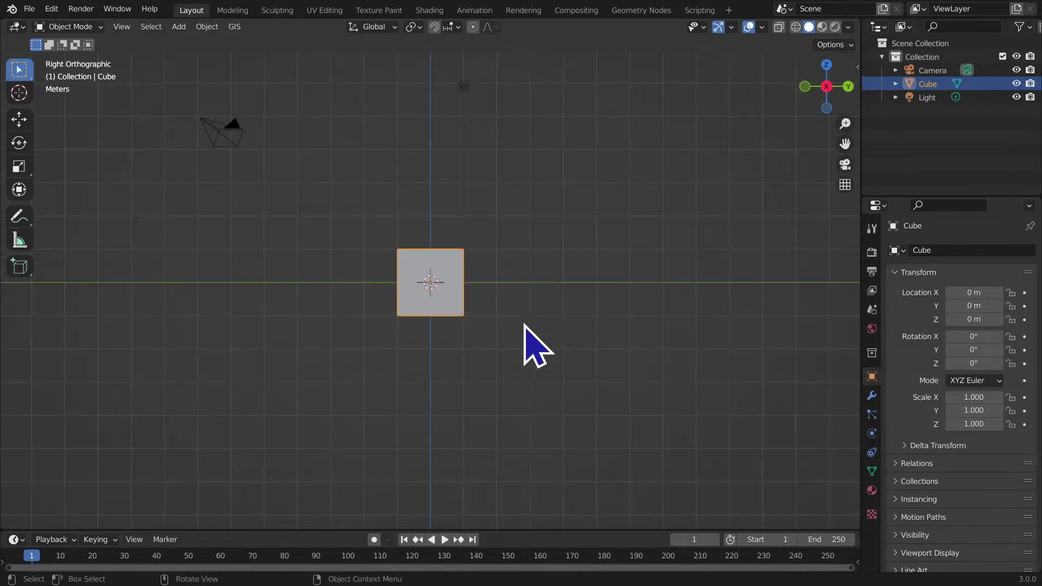
middle_click_drag(586, 339, 374, 340, "shift")
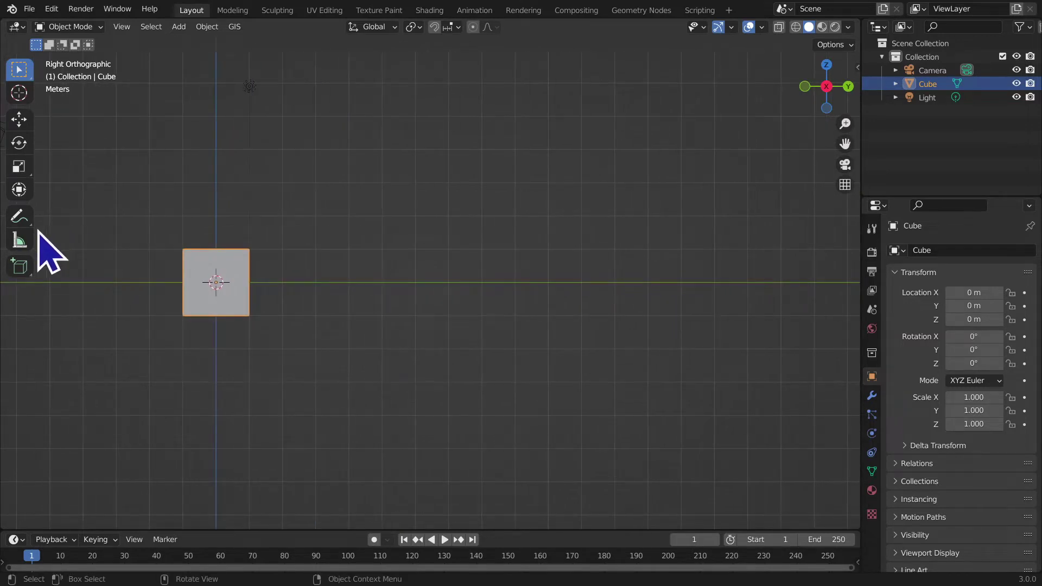
left_click(19, 217)
mouse_move(338, 109)
left_mouse_down()
mouse_move(327, 275)
mouse_move(733, 285)
mouse_move(751, 87)
mouse_move(335, 99)
left_mouse_up()
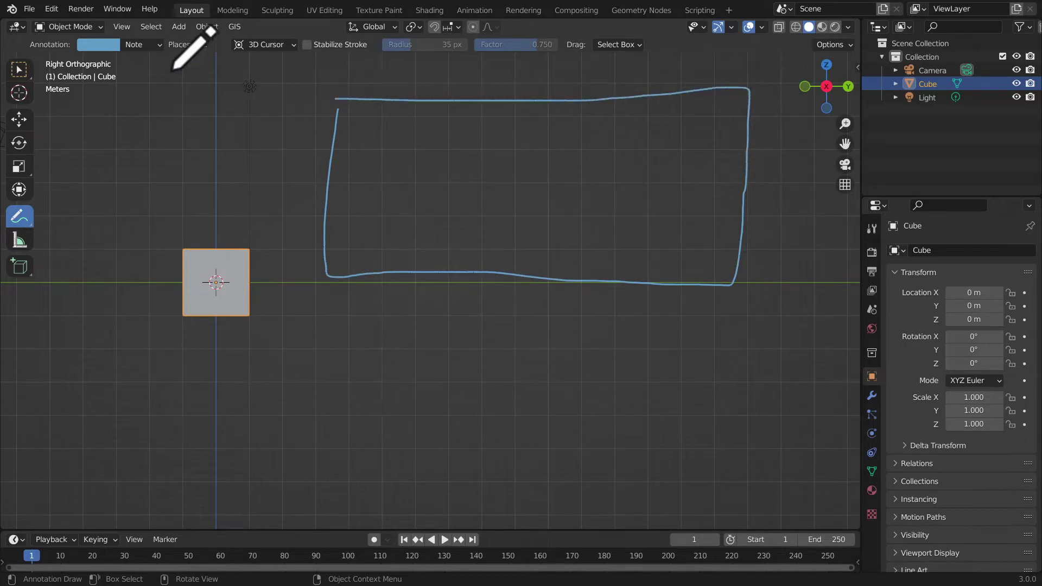
Step: Add a new annotation layer and set its colour to red
left_click(139, 45)
left_click(229, 88)
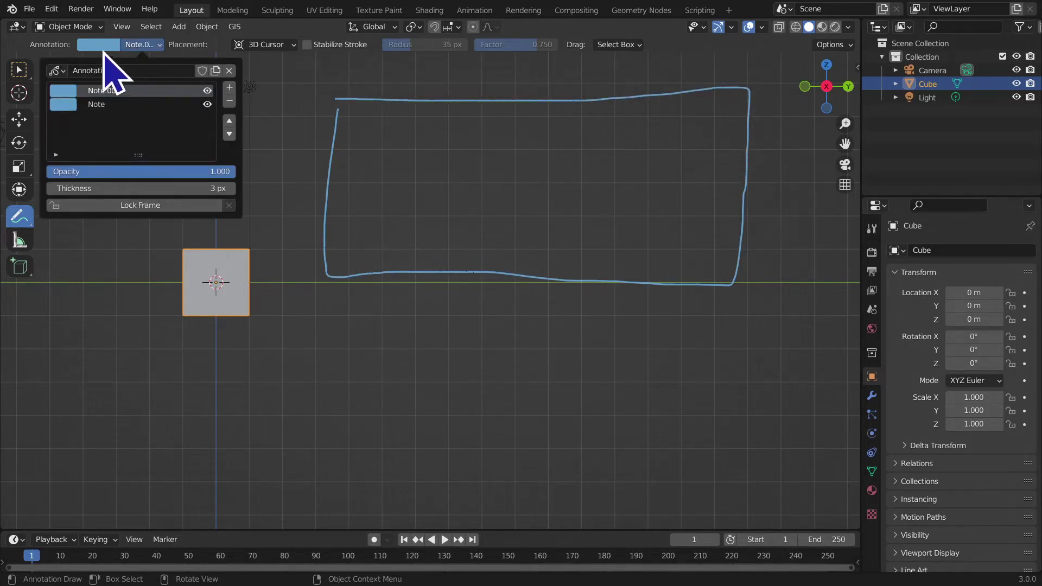
left_click(98, 45)
left_click(158, 109)
Step: Draw two red mountain peaks and several small red marks inside the rectangle
mouse_move(378, 262)
left_mouse_down()
mouse_move(489, 136)
mouse_move(506, 179)
mouse_move(617, 232)
mouse_move(652, 269)
left_mouse_up()
mouse_move(564, 220)
left_mouse_down()
mouse_move(640, 179)
mouse_move(719, 216)
mouse_move(733, 251)
left_mouse_up()
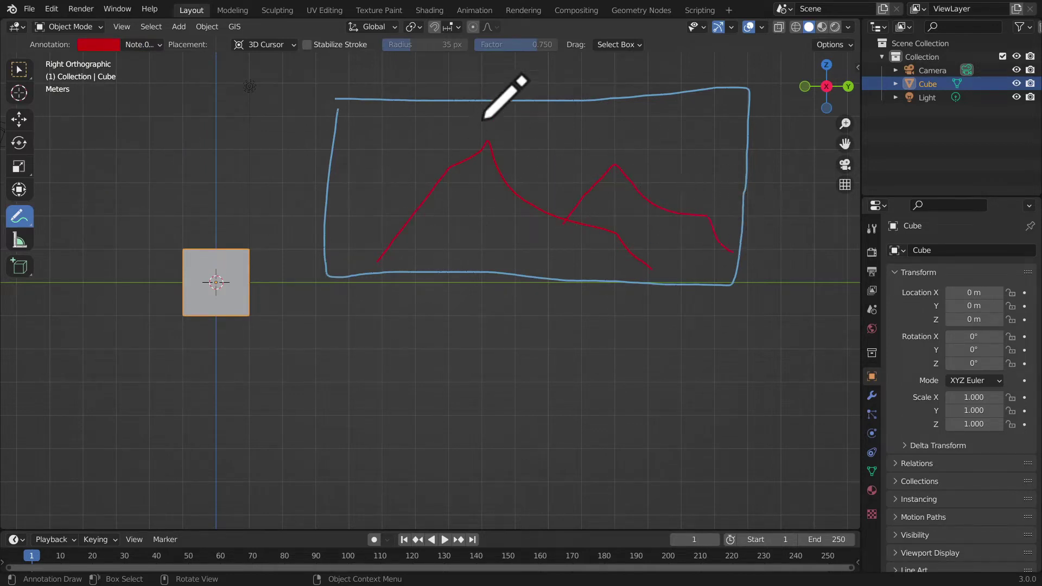
left_click_drag(690, 107, 720, 150)
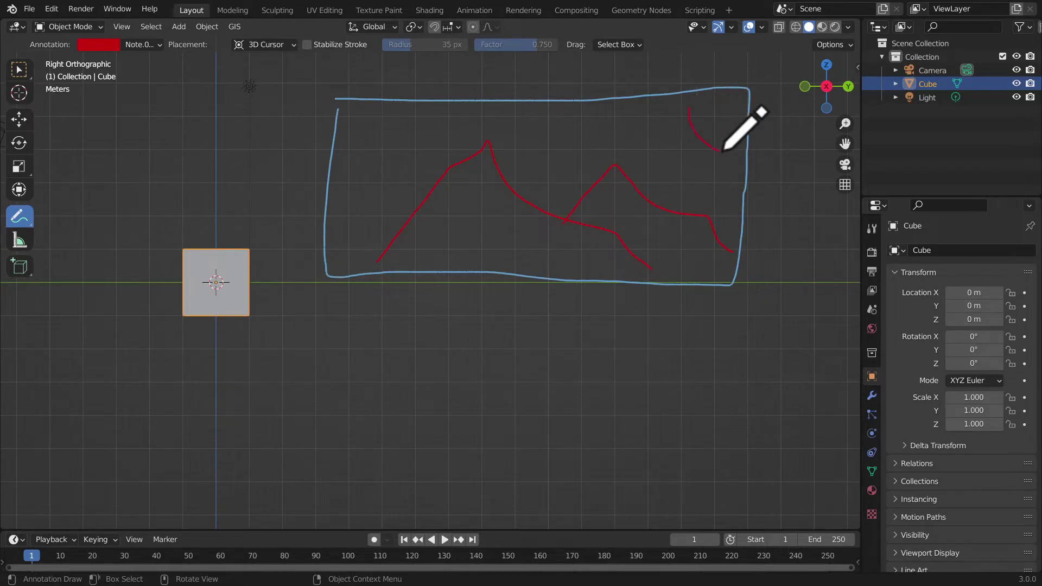
left_click_drag(658, 116, 674, 115)
mouse_move(678, 154)
left_mouse_down()
mouse_move(685, 147)
mouse_move(723, 165)
left_mouse_up()
middle_click_drag(605, 288, 546, 324)
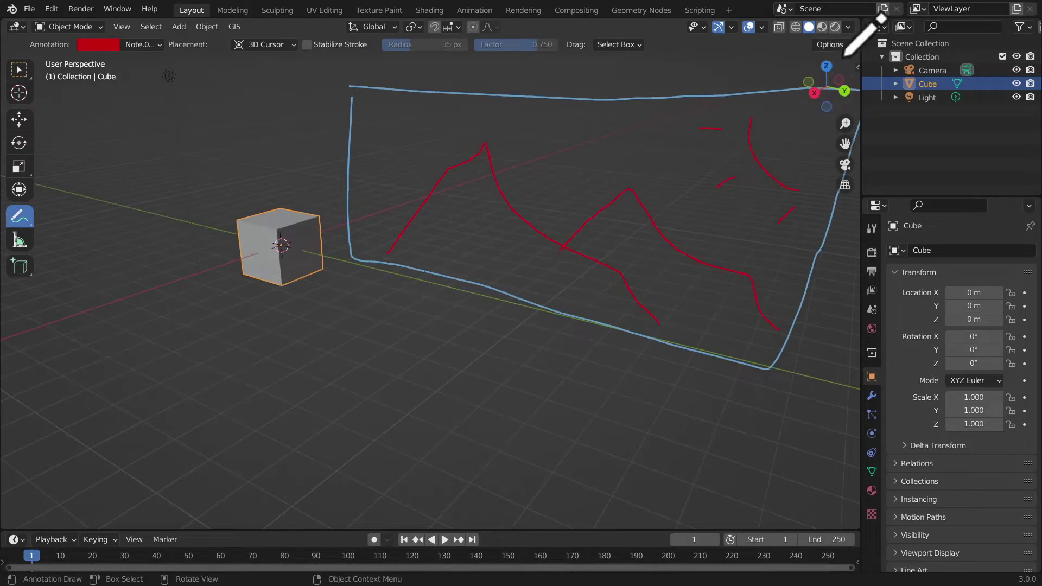
left_click(814, 93)
Step: Reframe the sketch to fill the view and add a third annotation layer
scroll(673, 283, "up", 3)
mouse_move(663, 261)
middle_mouse_down("shift")
mouse_move(407, 449)
mouse_move(483, 412)
middle_mouse_up("shift")
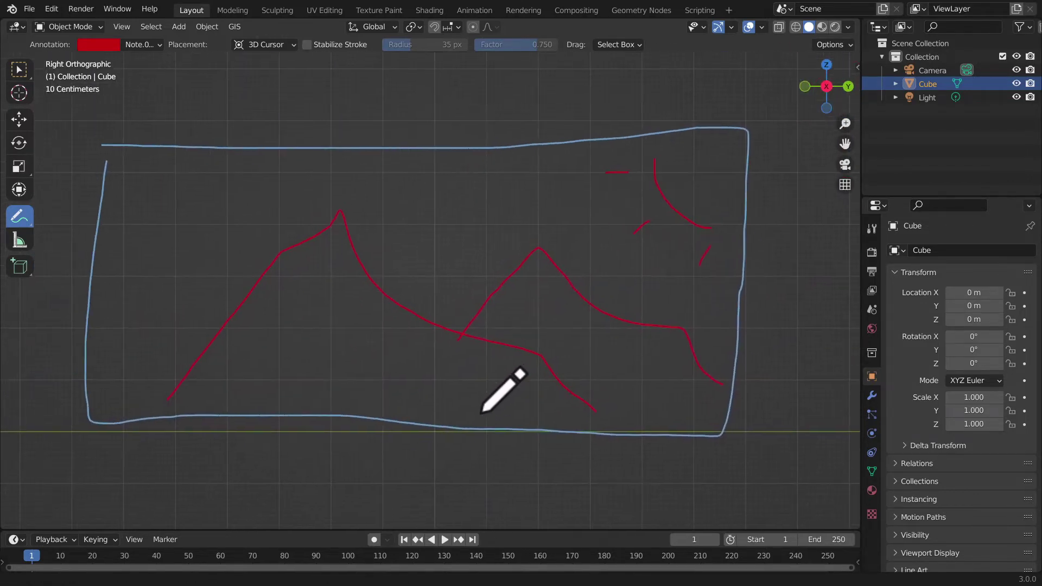
left_click(137, 46)
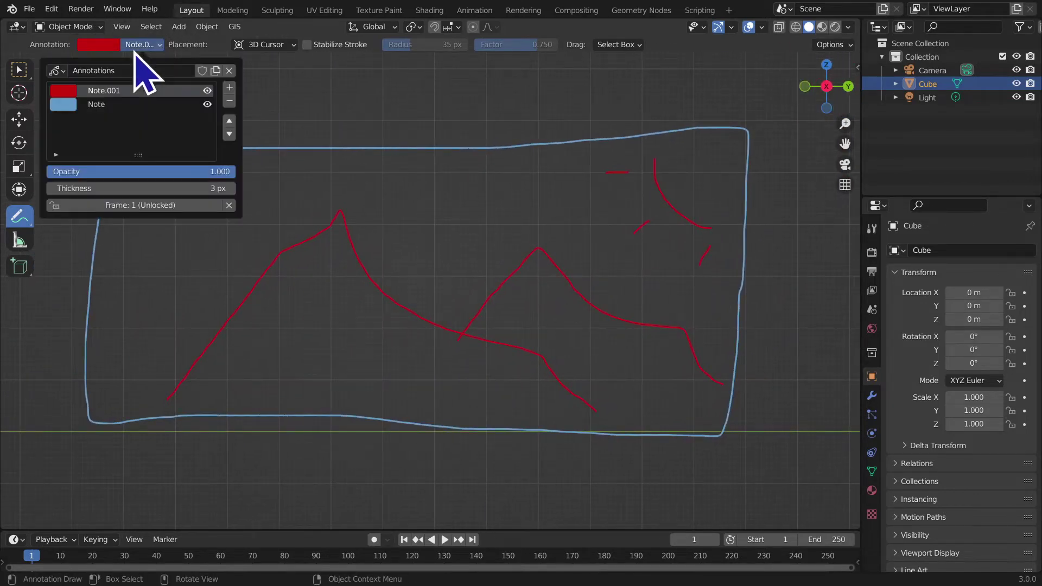
left_click(230, 88)
Step: Make the new layer bright yellow (H 0.197, S 1, V 1) and begin outlining the left mountain
left_click(100, 44)
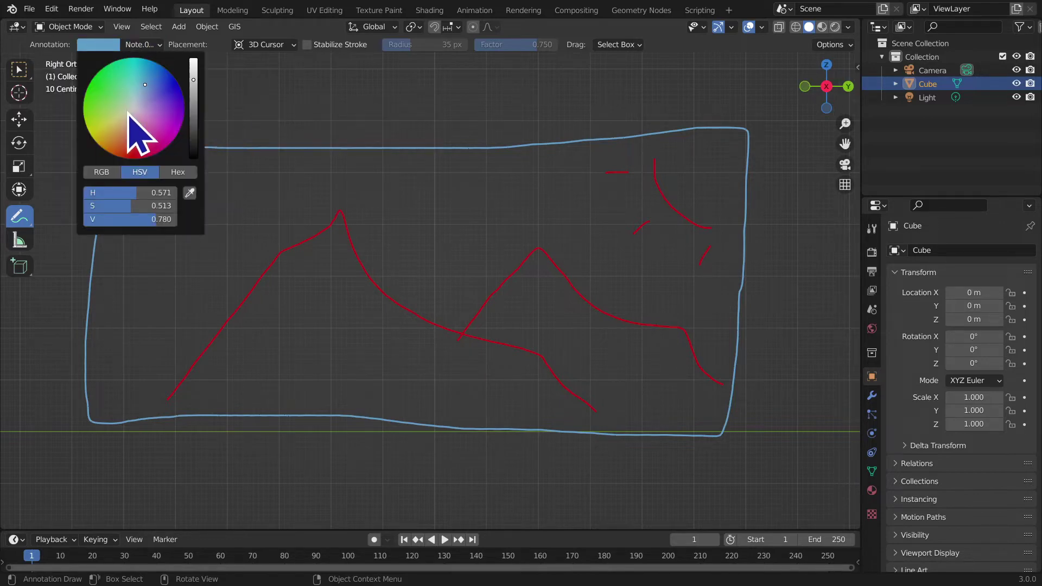
left_click_drag(128, 113, 86, 125)
left_click_drag(193, 80, 194, 59)
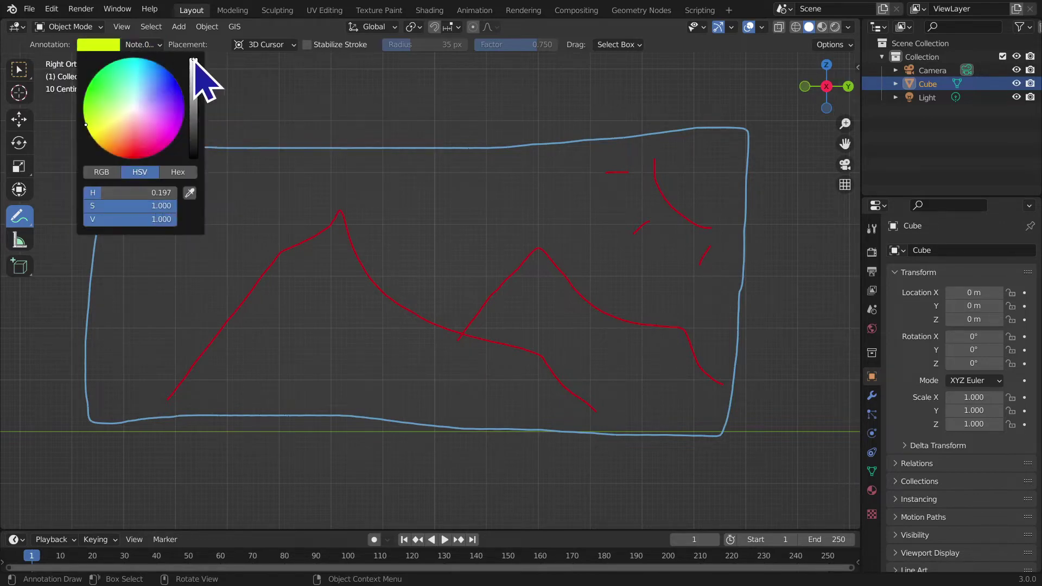
mouse_move(162, 279)
left_mouse_down()
mouse_move(139, 238)
mouse_move(151, 210)
mouse_move(269, 221)
mouse_move(354, 175)
mouse_move(421, 171)
mouse_move(492, 176)
mouse_move(537, 224)
mouse_move(553, 270)
mouse_move(516, 328)
mouse_move(485, 348)
mouse_move(311, 383)
mouse_move(231, 353)
mouse_move(173, 312)
mouse_move(161, 281)
left_mouse_up()
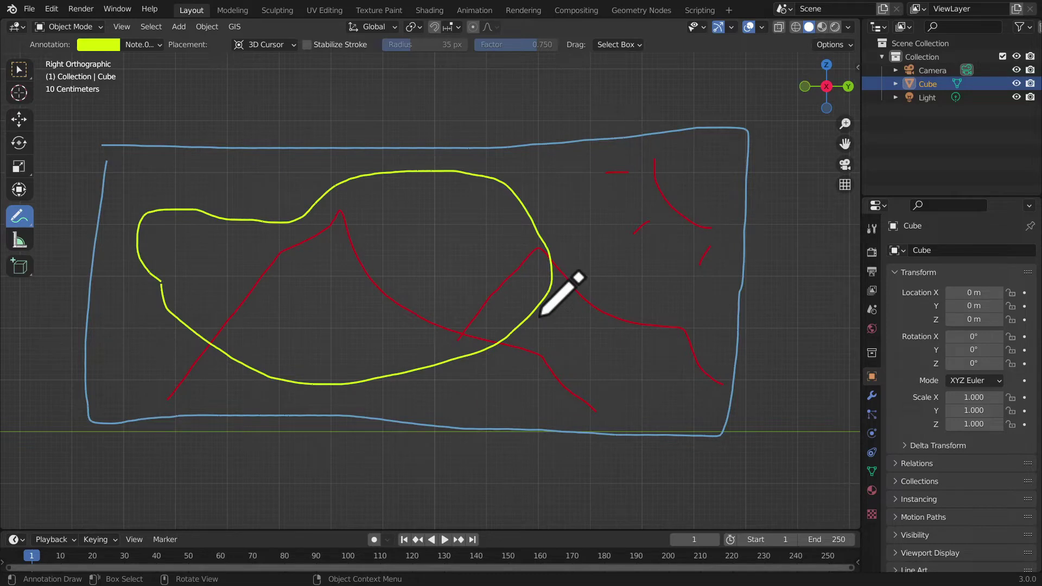
Step: Draw parallel diagonal yellow hatch lines across the outlined shape, top-left to bottom-right
left_click(142, 45)
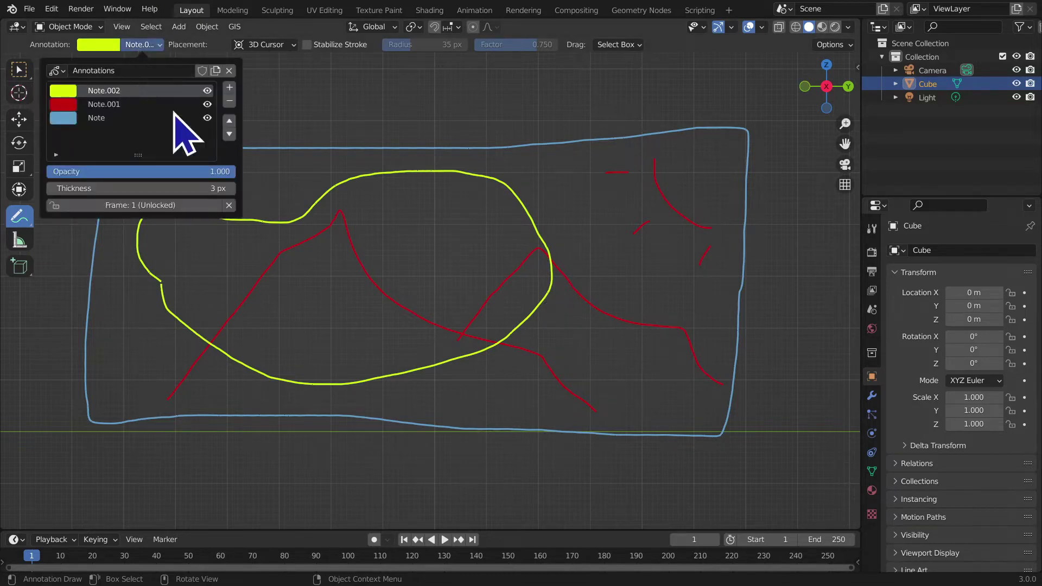
left_click_drag(156, 264, 227, 332)
mouse_move(153, 229)
left_mouse_down()
mouse_move(305, 318)
mouse_move(348, 362)
left_mouse_up()
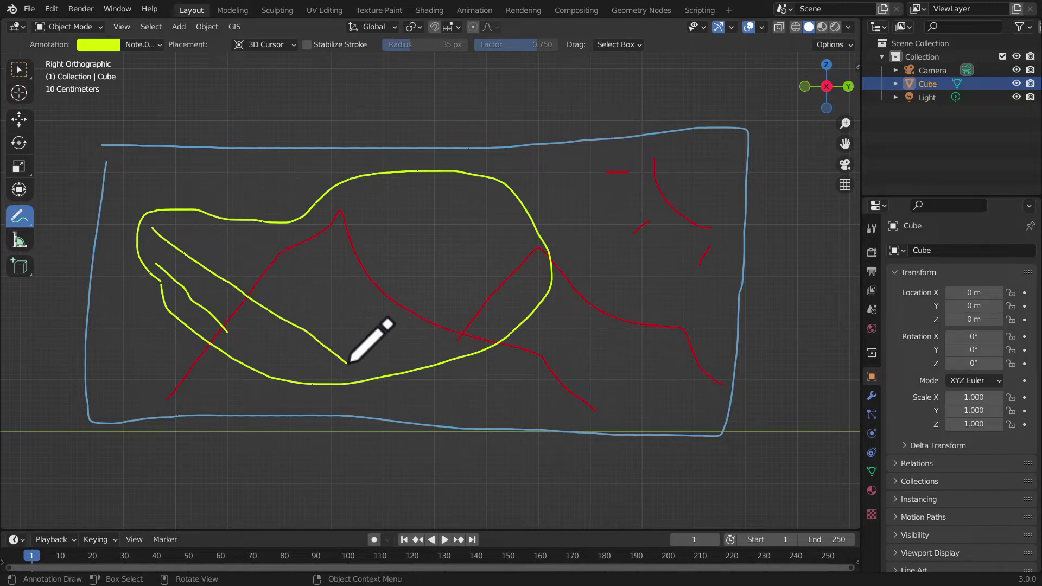
left_click_drag(256, 240, 460, 348)
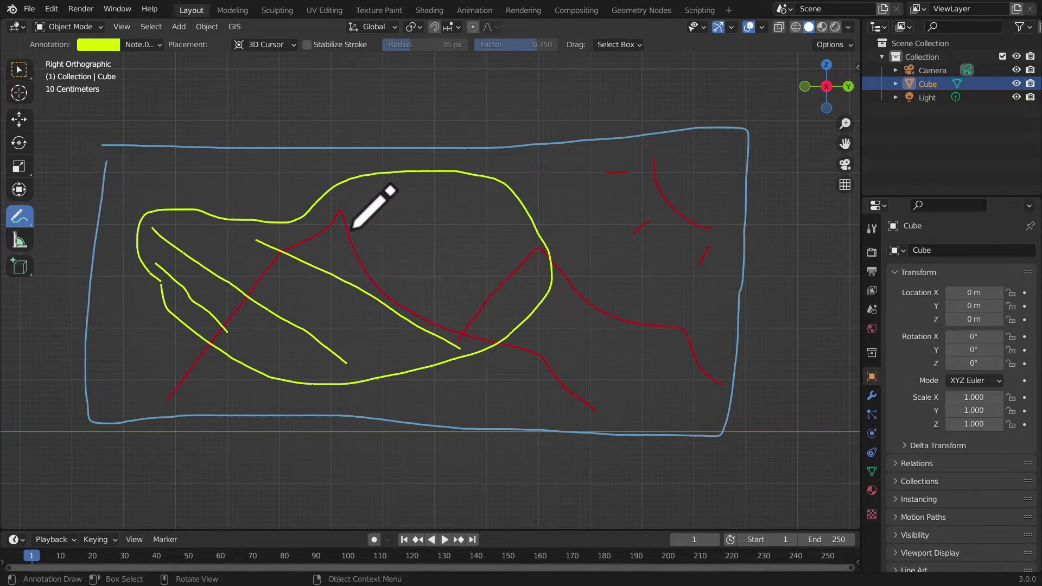
mouse_move(314, 217)
left_mouse_down()
mouse_move(467, 286)
mouse_move(501, 313)
left_mouse_up()
left_click(389, 194)
left_click_drag(401, 201, 501, 270)
left_click_drag(443, 189, 512, 222)
Step: Add five crossing yellow hatch lines in the opposite direction to complete the crosshatch
left_click_drag(142, 264, 195, 224)
left_click_drag(181, 314, 284, 229)
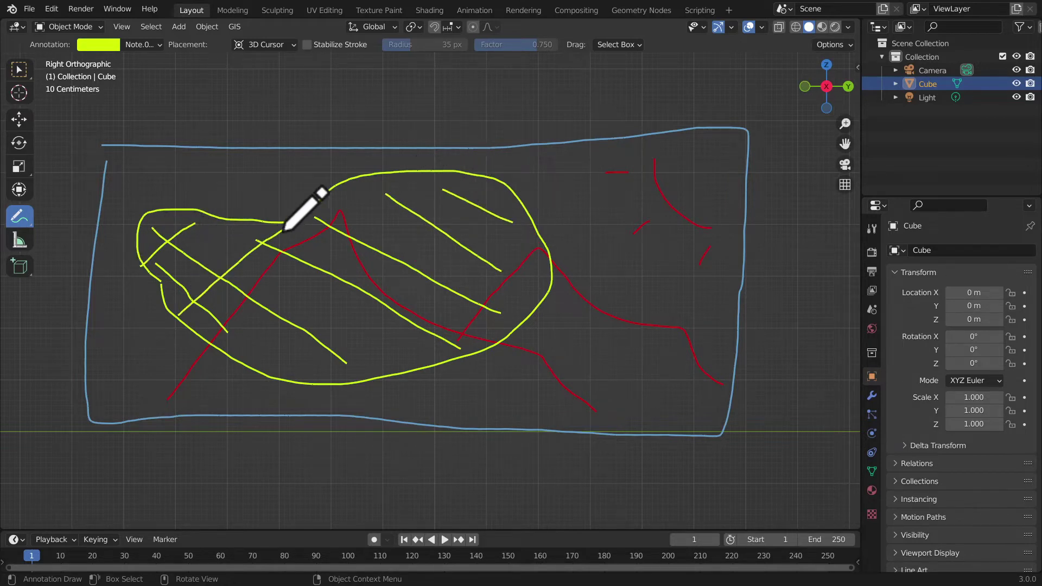
left_click_drag(274, 363, 422, 178)
left_click_drag(392, 349, 494, 217)
left_click_drag(482, 307, 534, 237)
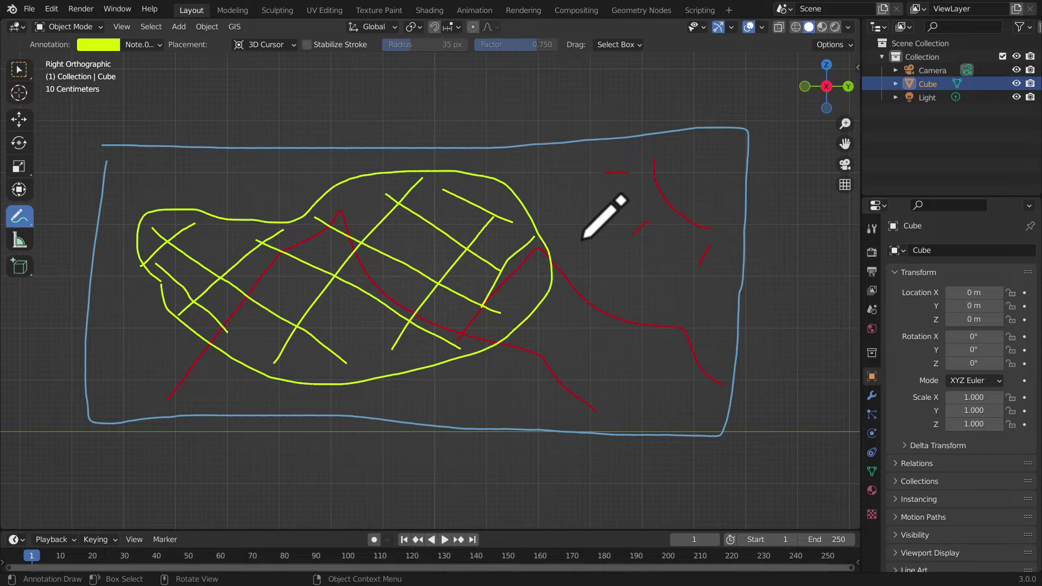
Step: Start a new General scene with Ctrl+N, choosing Don't Save for the annotation sketch
scroll(477, 269, "down", 3)
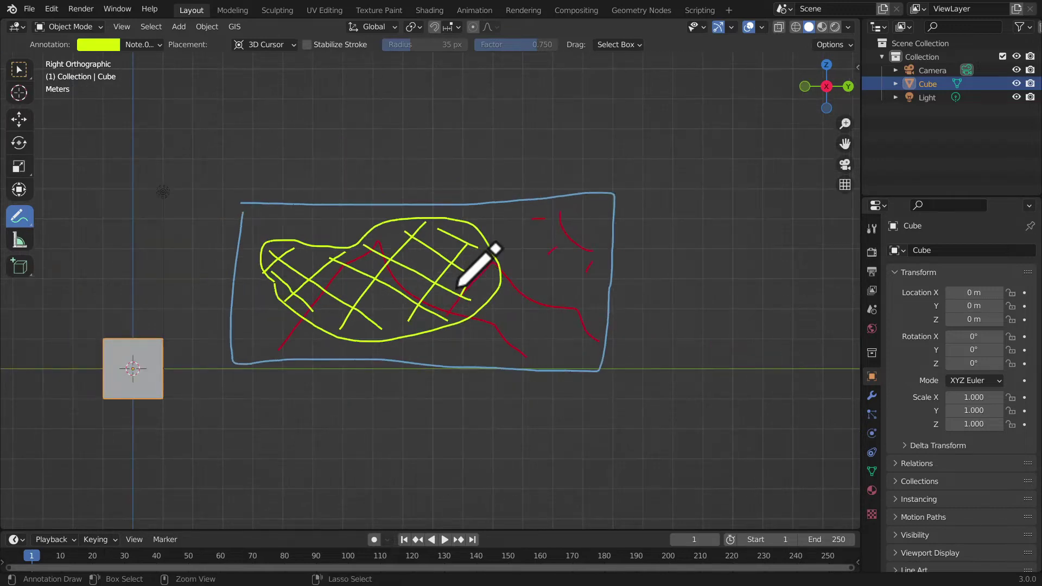
key("ctrl+n")
left_click(458, 291)
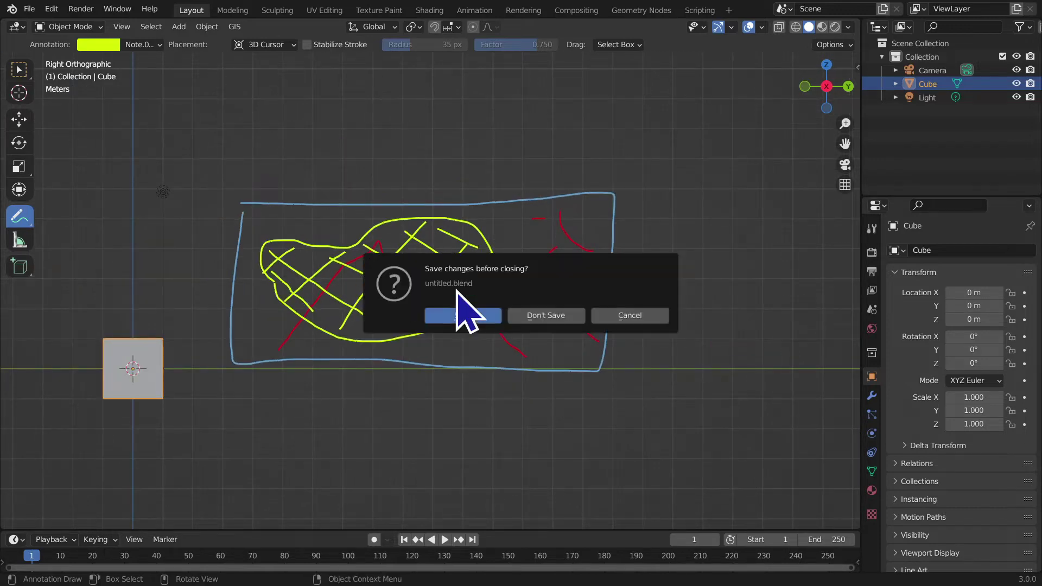
left_click(546, 308)
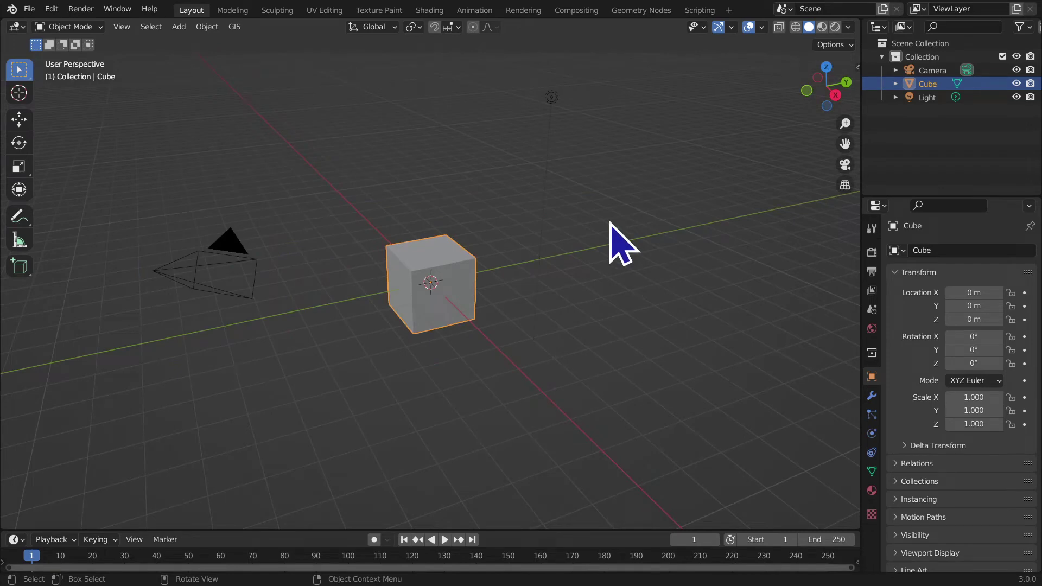
Step: Change the 3D viewport's editor type to the Image Editor
left_click(18, 27)
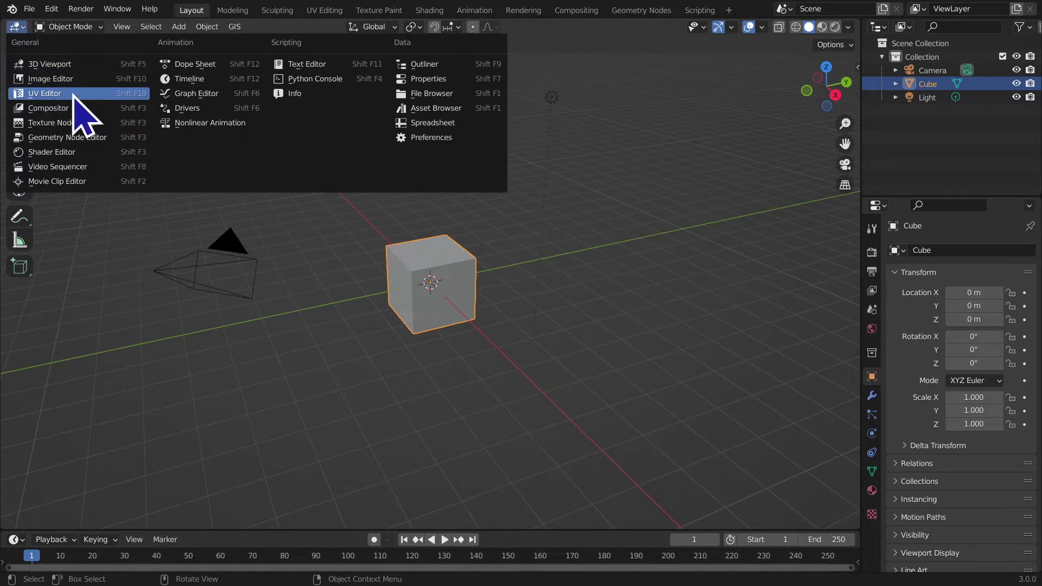
left_click(103, 79)
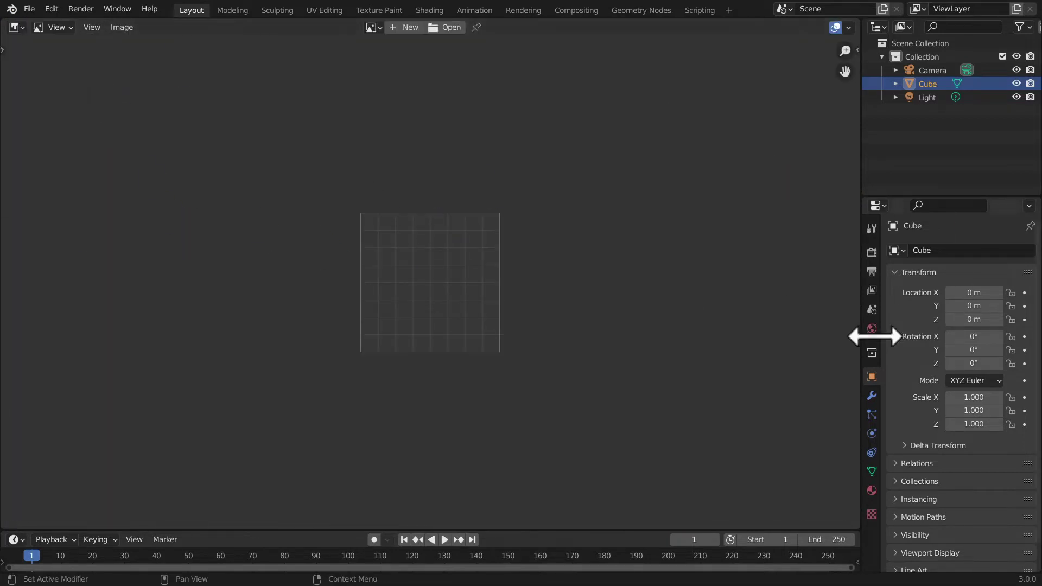
left_click(16, 26)
left_click(25, 78)
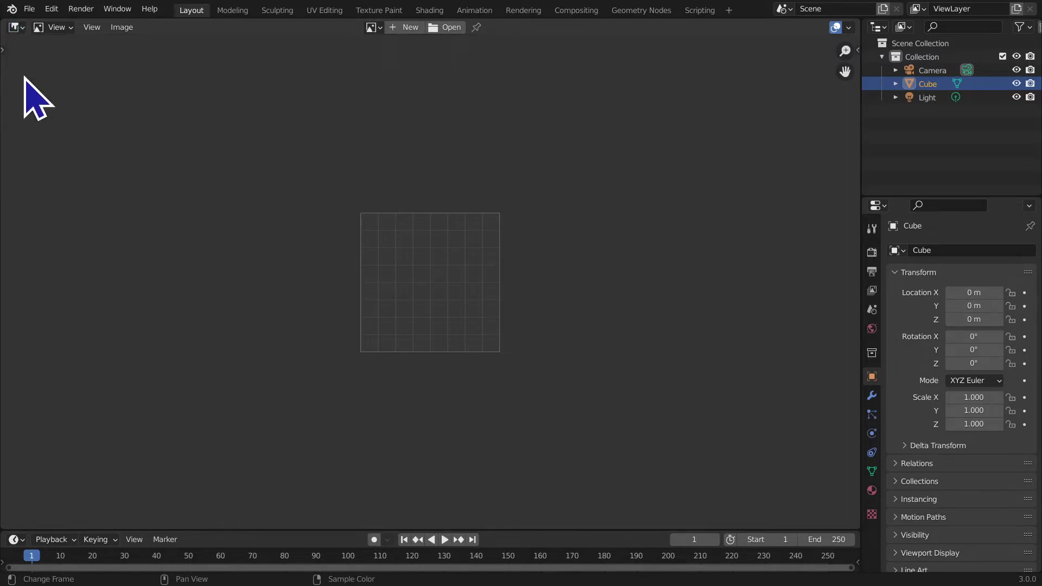
left_click(60, 29)
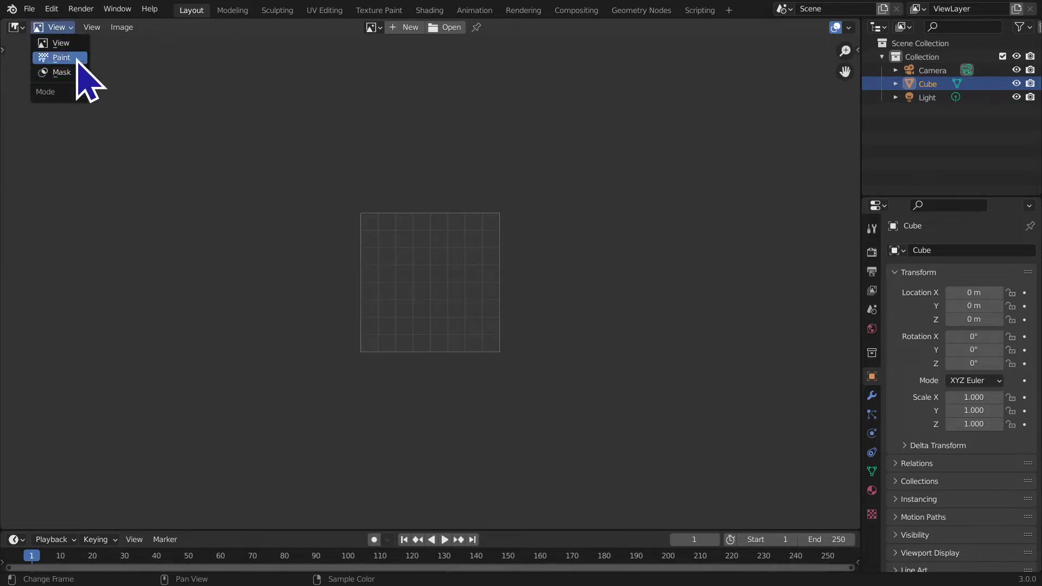
left_click(77, 44)
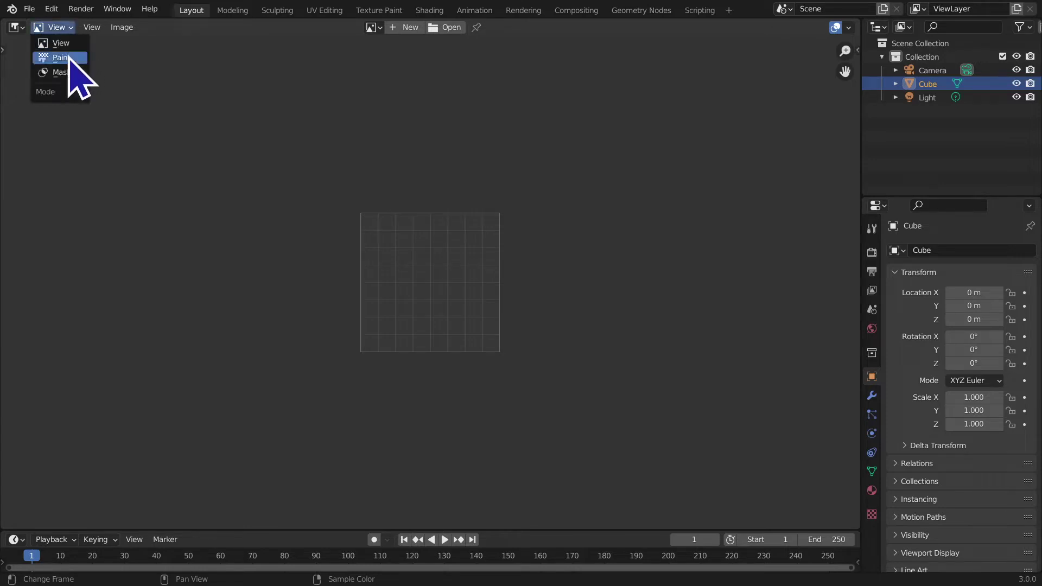
left_click(70, 59)
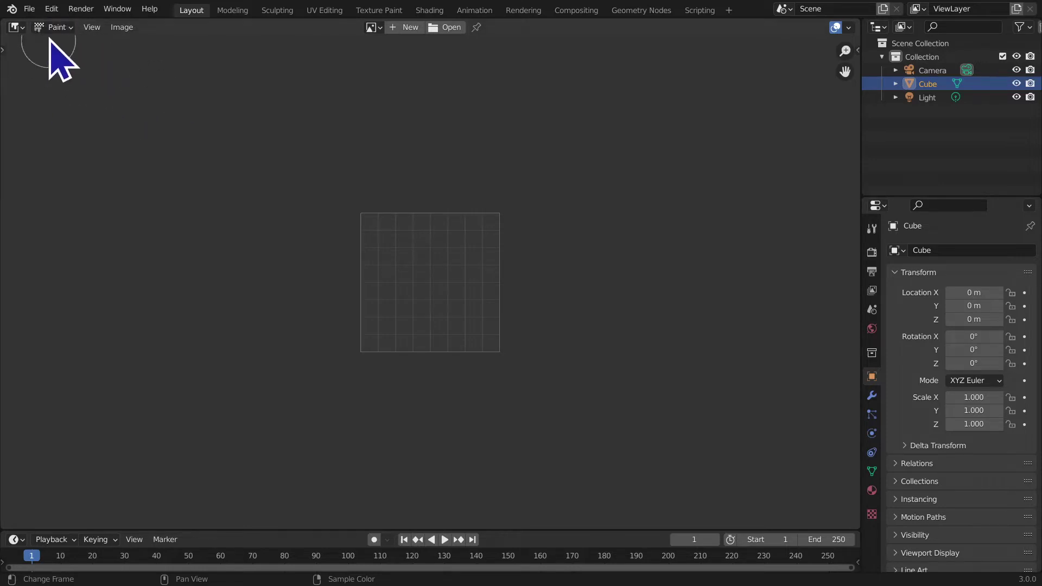
left_click(57, 27)
left_click(53, 74)
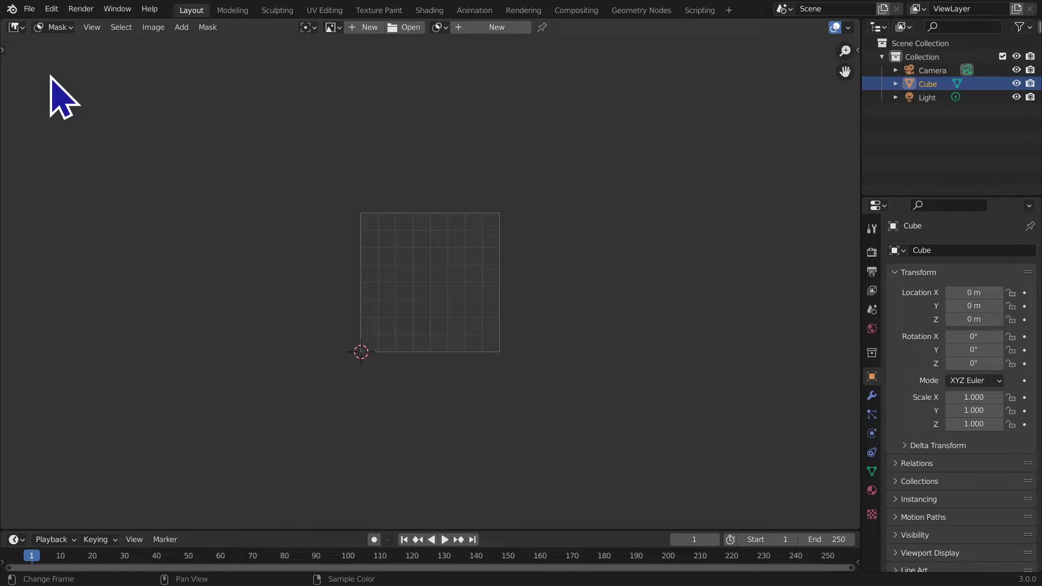
left_click(68, 28)
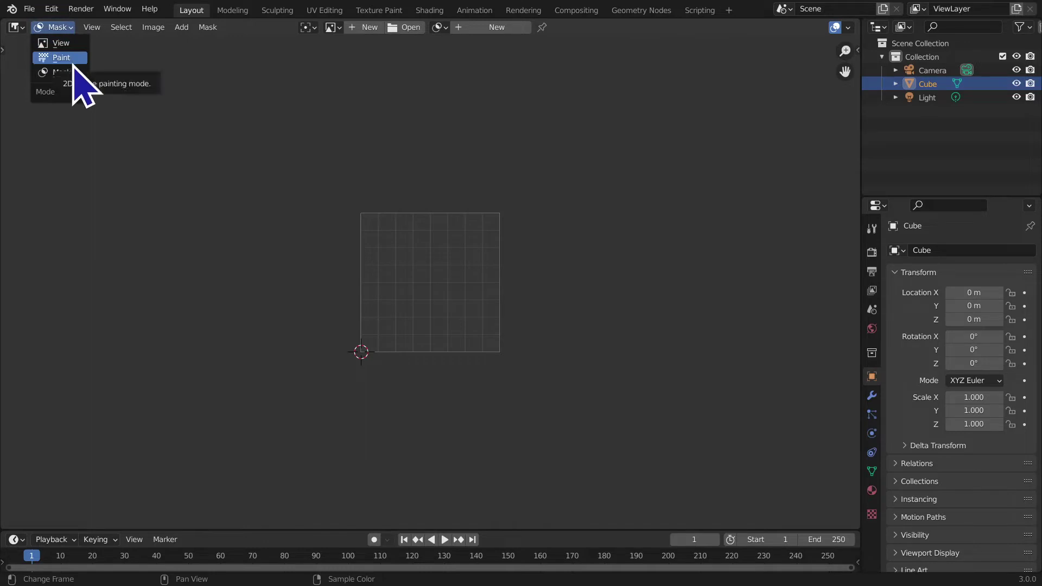
left_click(57, 43)
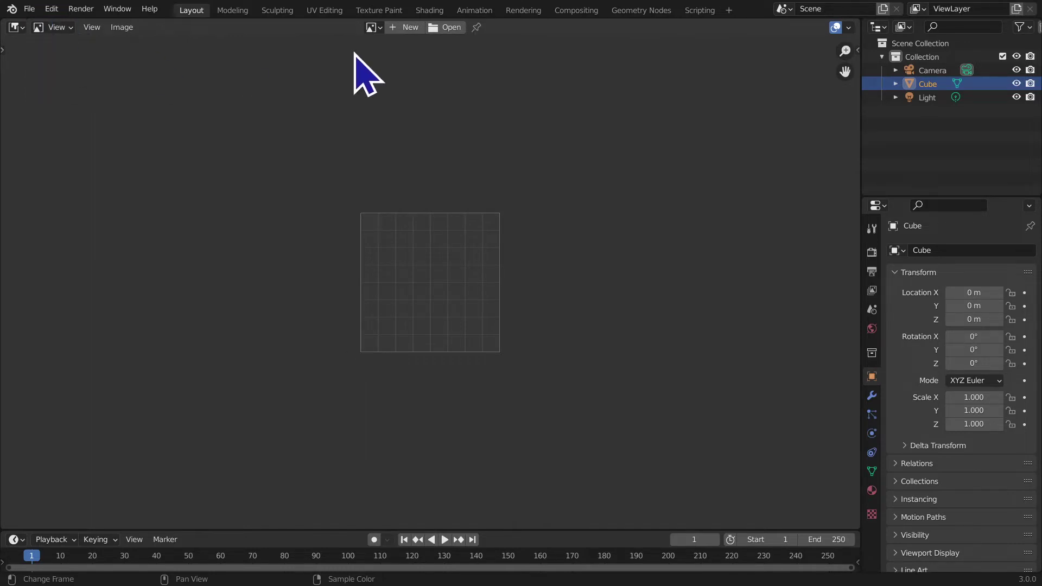
Step: Open the image file browser, look in Downloads, then cancel it
left_click(410, 33)
left_click(447, 28)
left_click(231, 250)
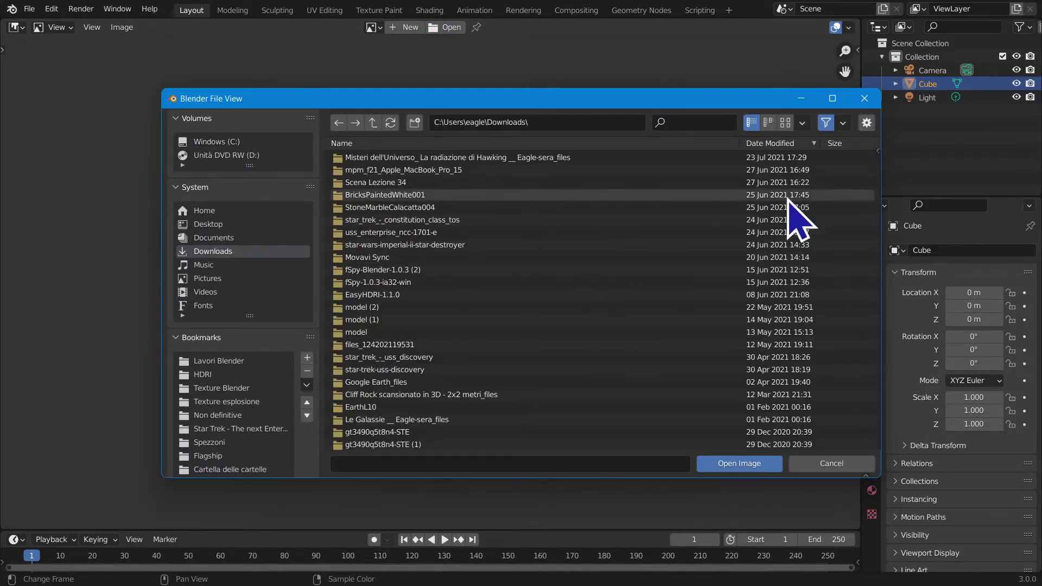
left_click(865, 99)
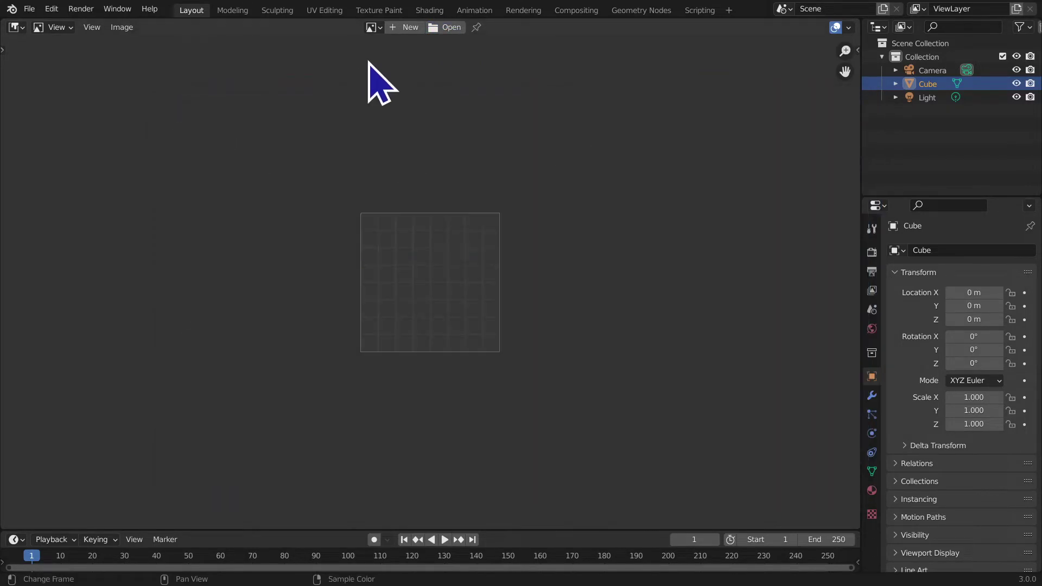
Step: Reopen the Open Image browser and navigate to the Desktop folder
left_click(418, 30)
left_click(445, 28)
left_click(217, 237)
left_click(218, 224)
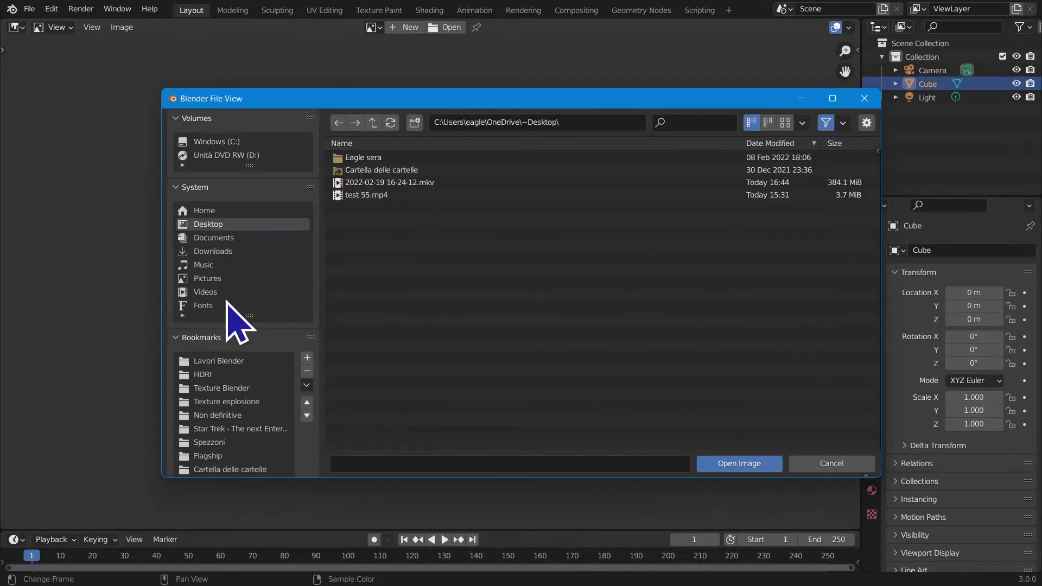
Step: Load Solar_system.jpg from the Cartella delle cartelle folder into the Image Editor
double_click(406, 169)
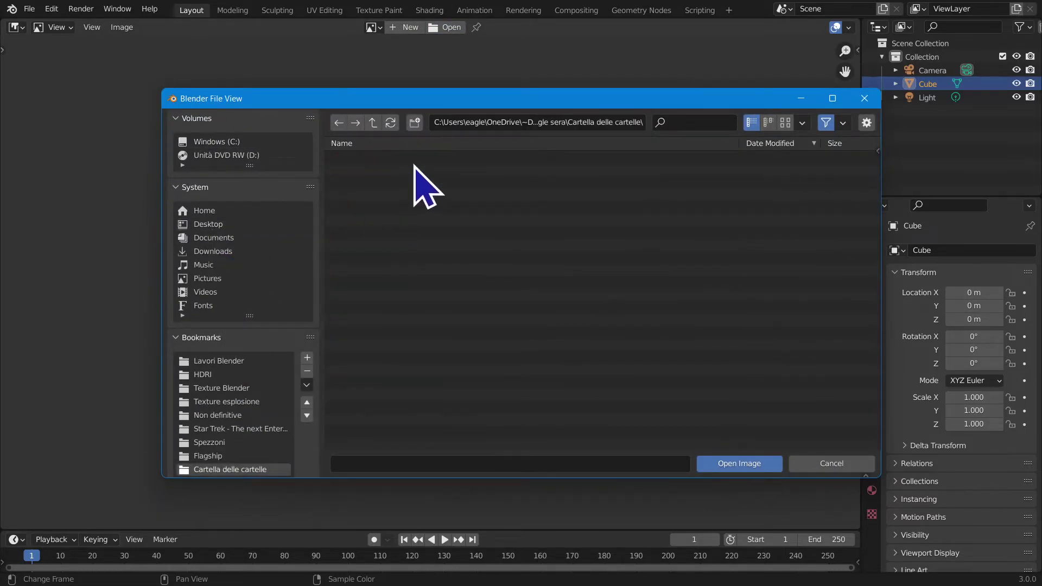
scroll(865, 237, "down", 10)
scroll(865, 234, "up", 12)
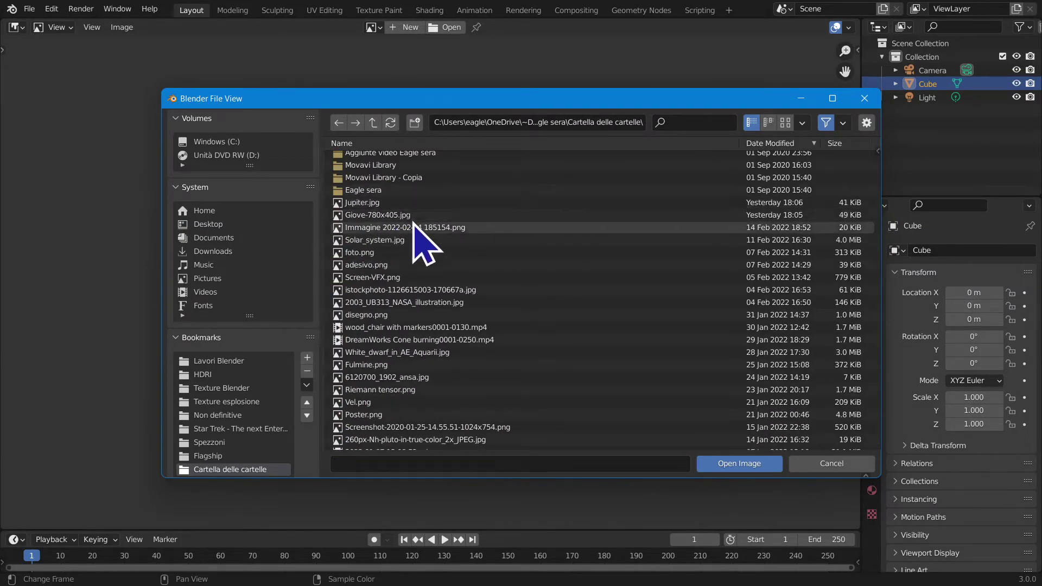
left_click(418, 240)
left_click(746, 462)
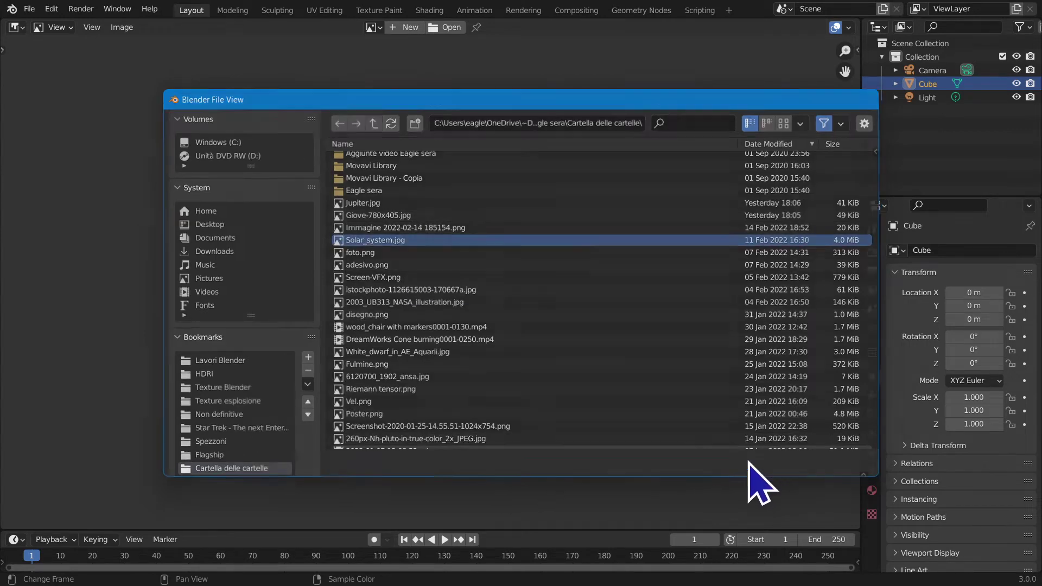
scroll(381, 287, "down", 3)
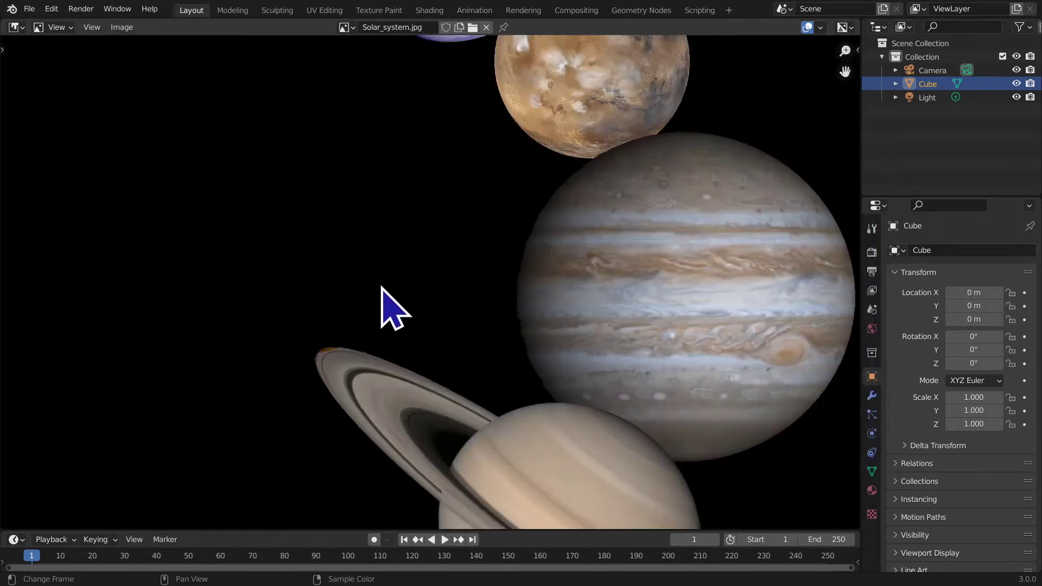
Step: Zoom out, unlink the image, and reselect Solar_system.jpg from the image dropdown
scroll(388, 296, "down", 3)
left_click(54, 27)
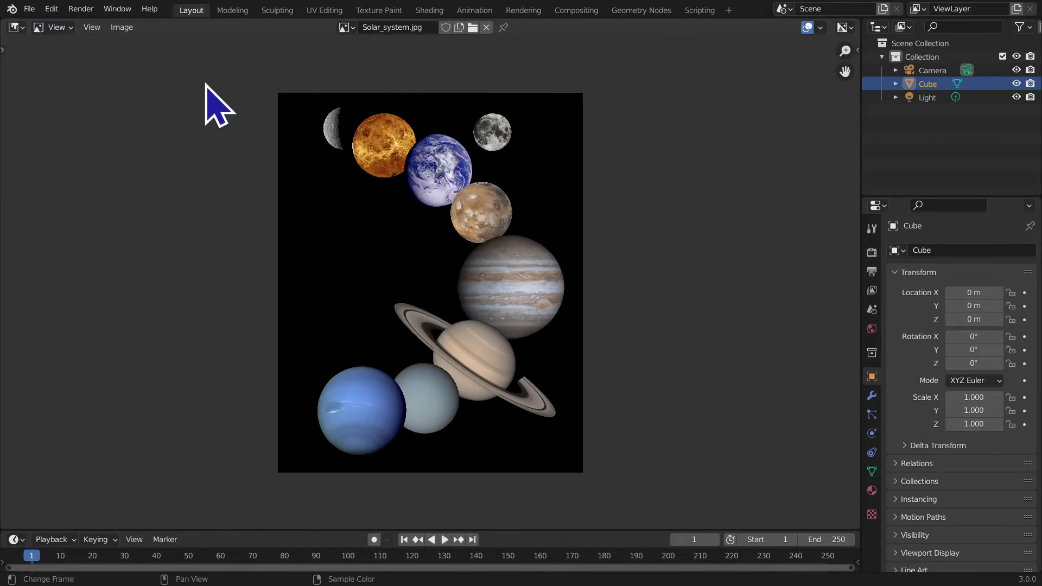
left_click(486, 27)
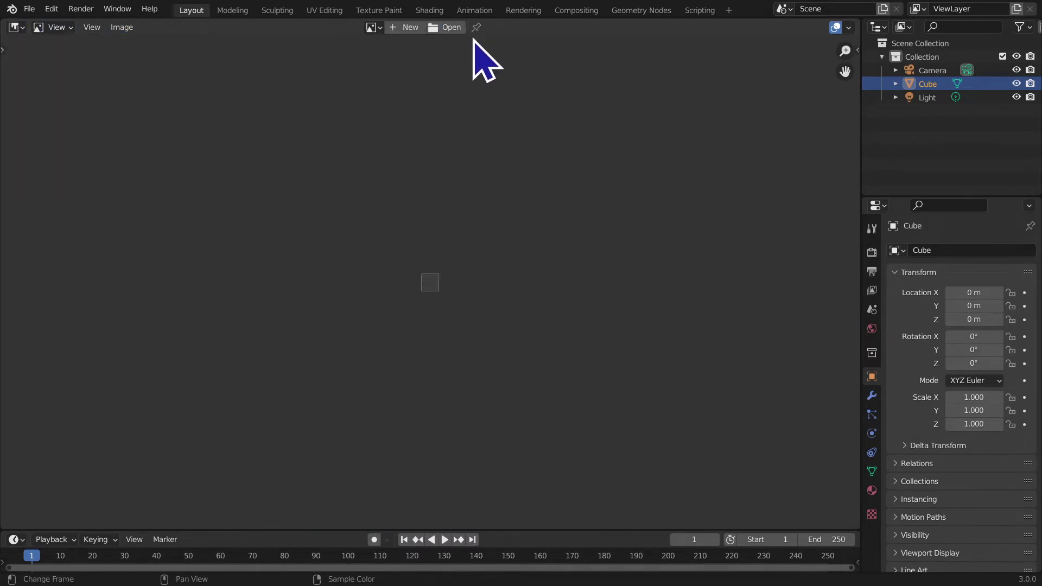
left_click(370, 27)
left_click(449, 63)
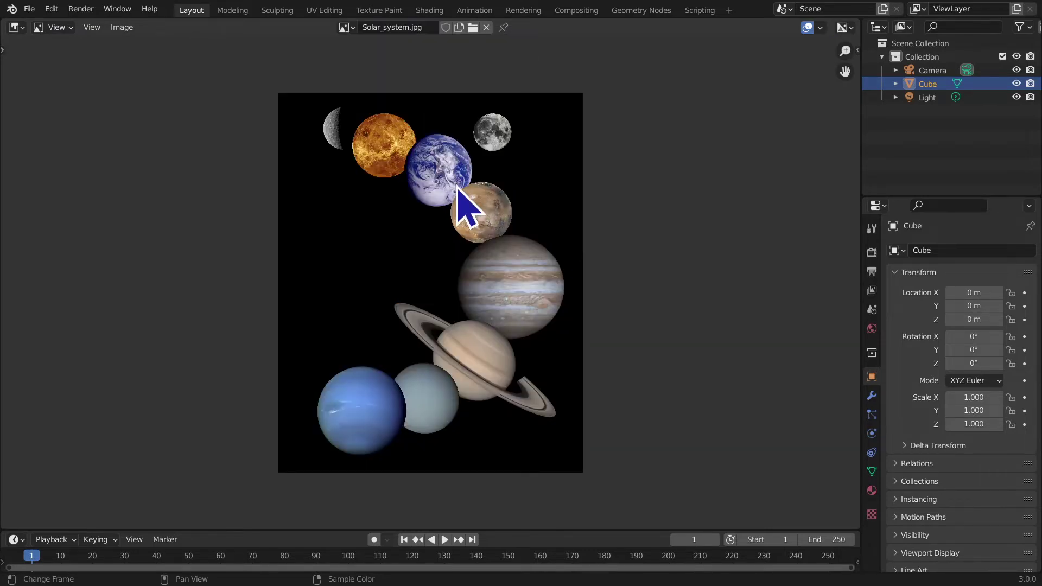
left_click(16, 28)
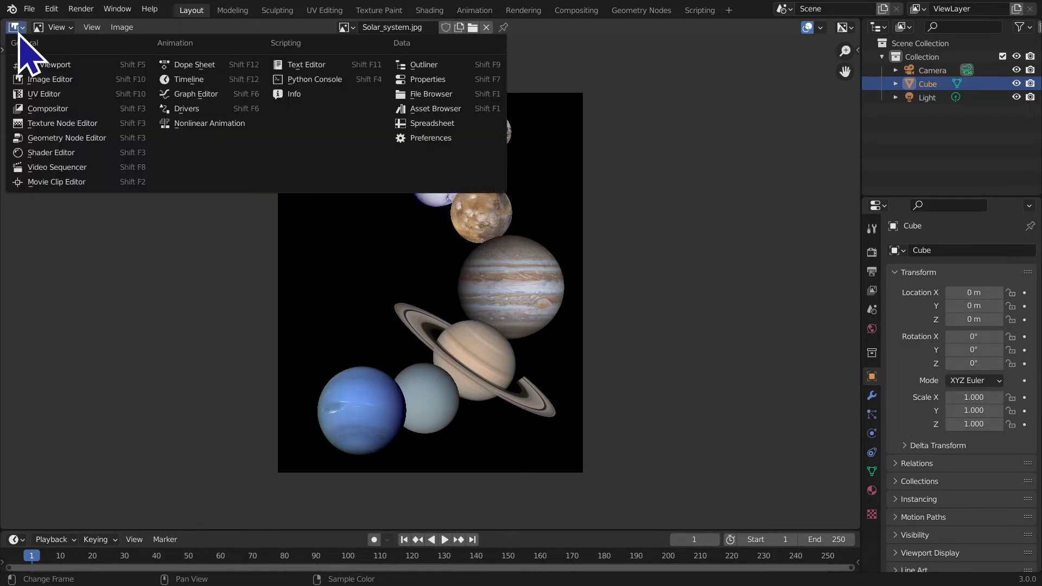
Step: Switch to Viewer Node and back to Solar_system.jpg, then set the editor mode to Paint
mouse_move(55, 32)
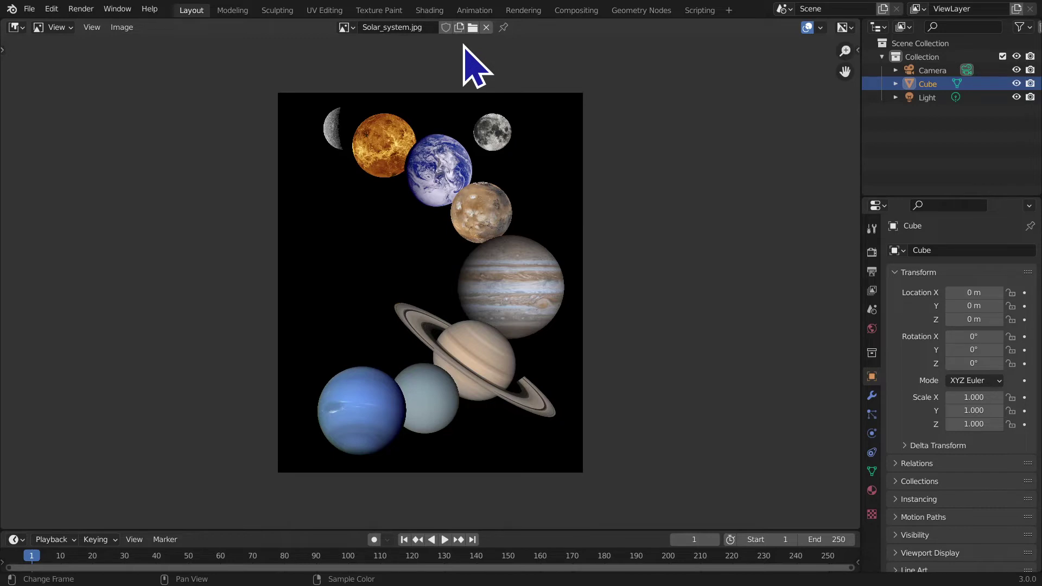
left_click(346, 27)
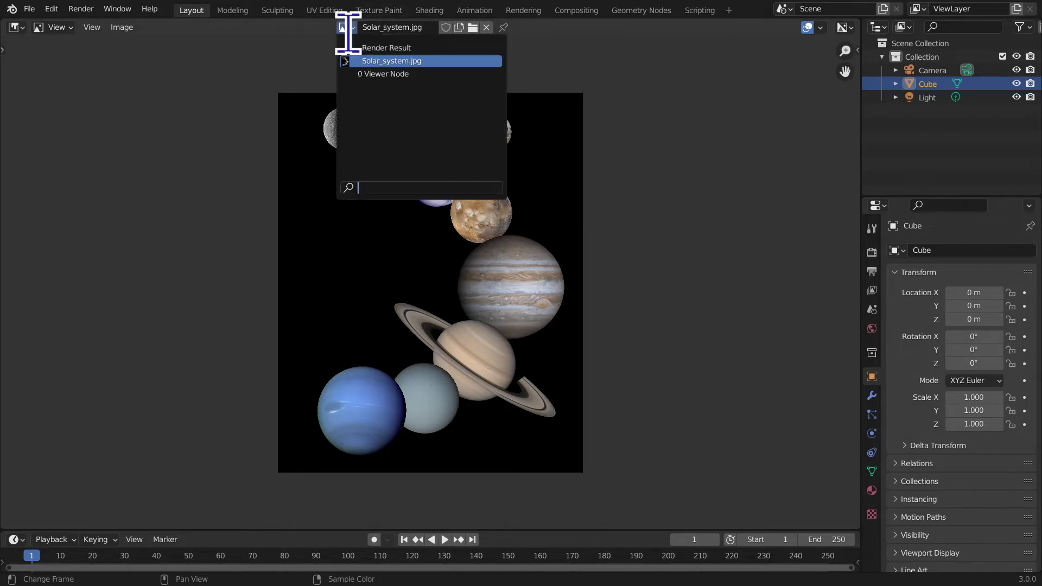
left_click(394, 74)
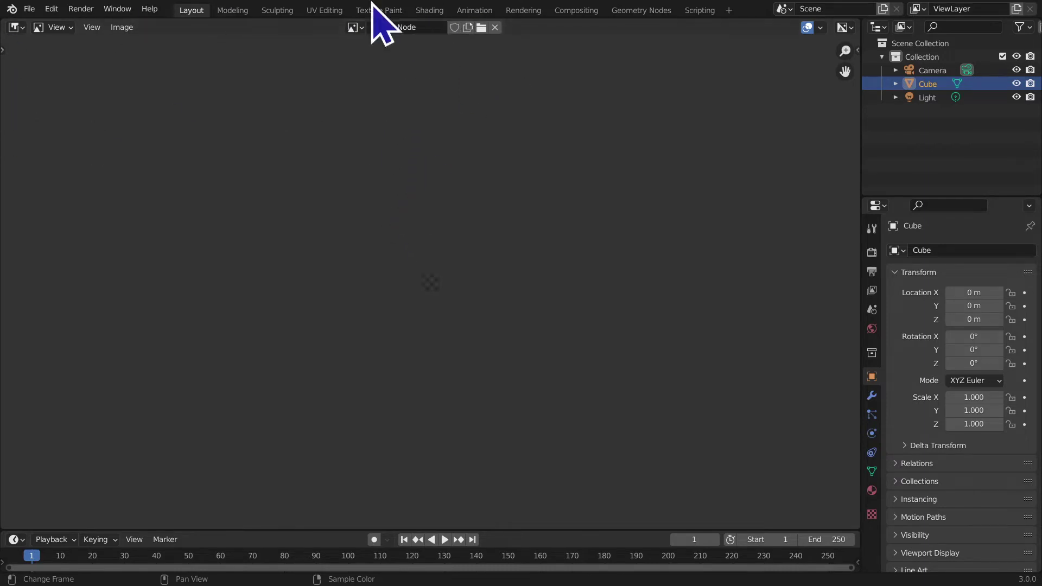
left_click(354, 27)
left_click(402, 61)
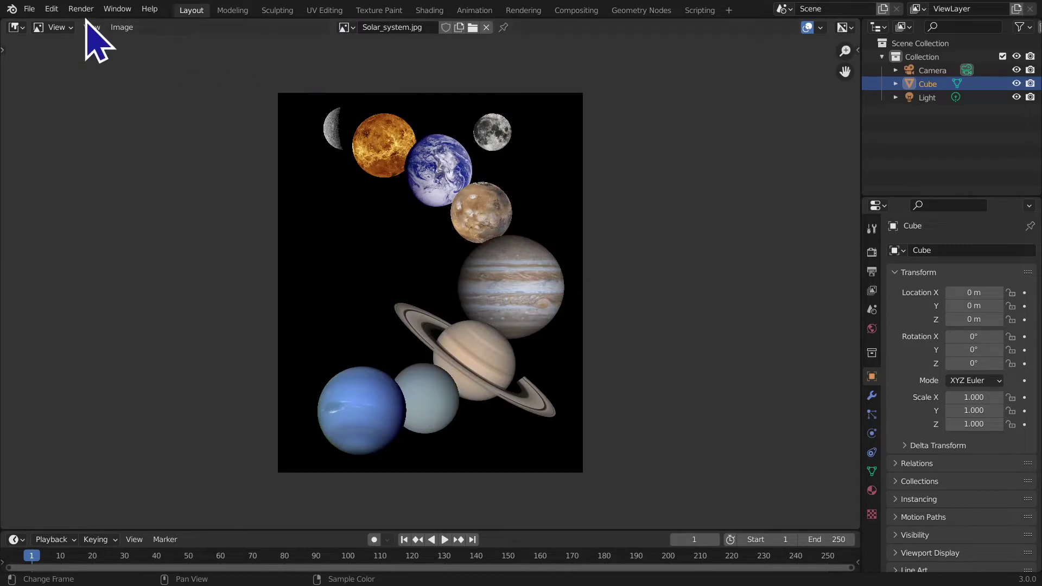
left_click(56, 27)
left_click(65, 56)
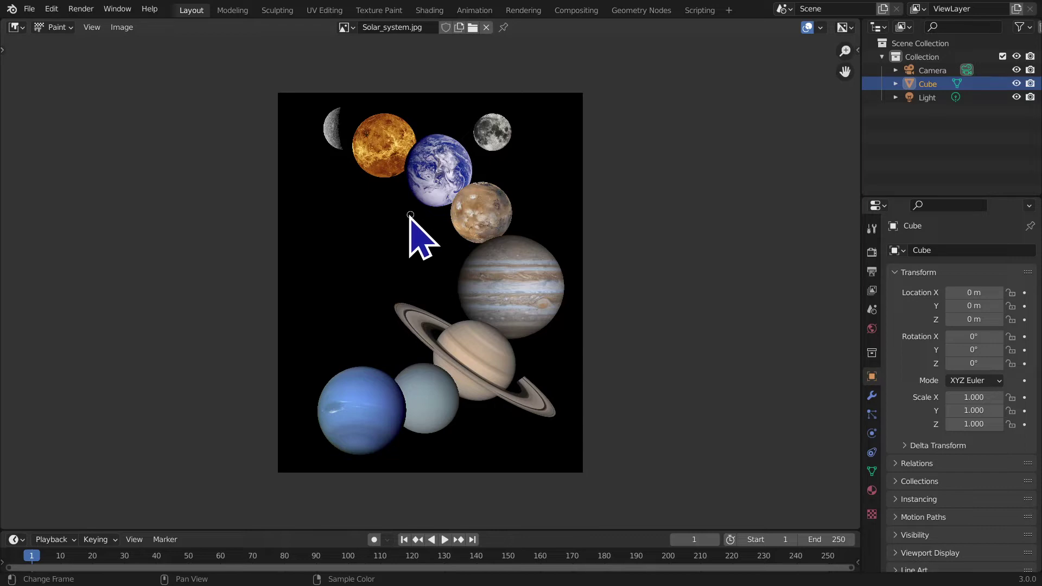
Step: Set the Image Editor to Mask mode, then unlink and reselect Solar_system.jpg
left_click(55, 27)
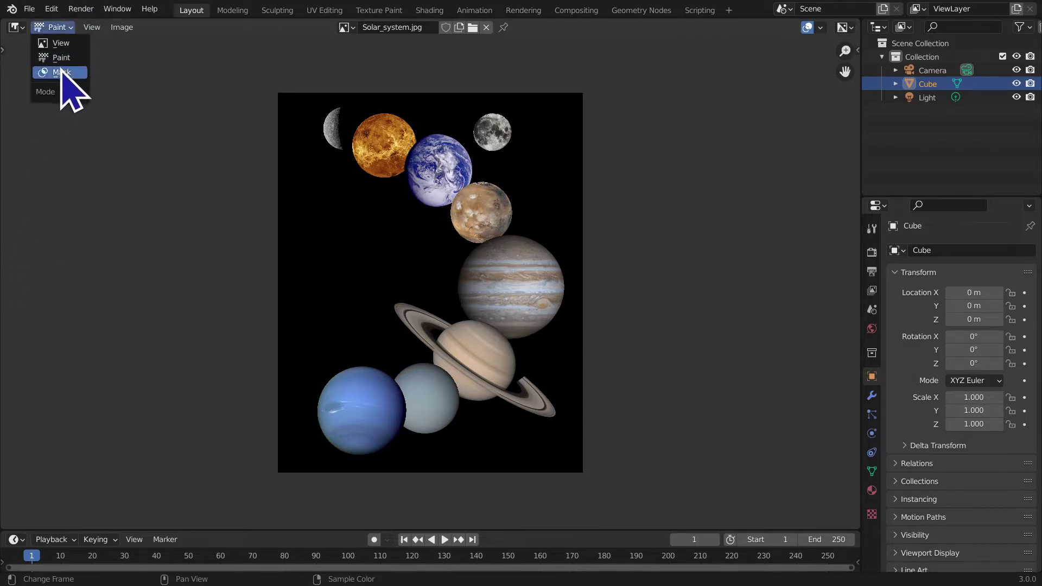
left_click(59, 72)
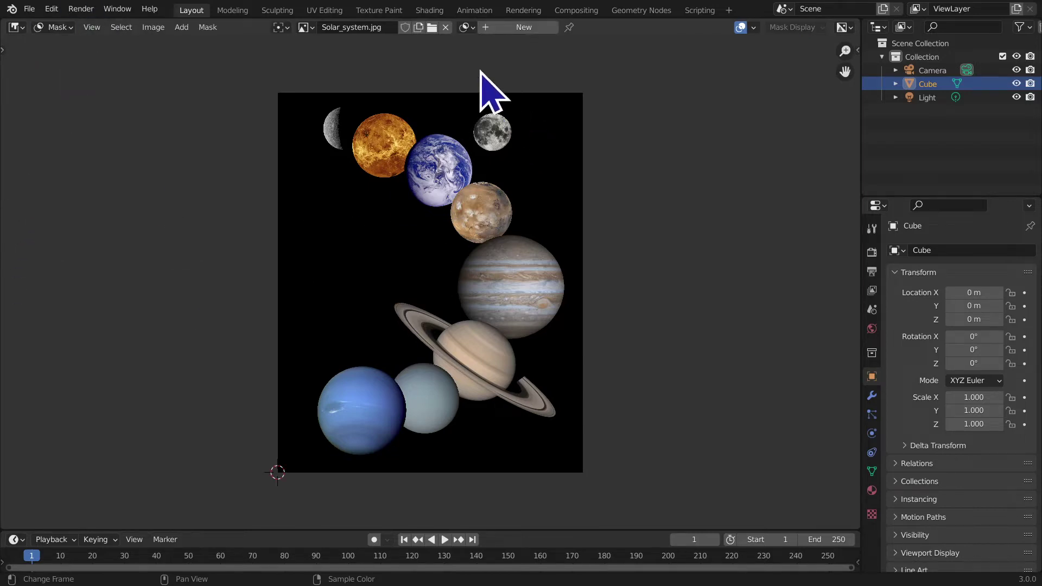
left_click(445, 27)
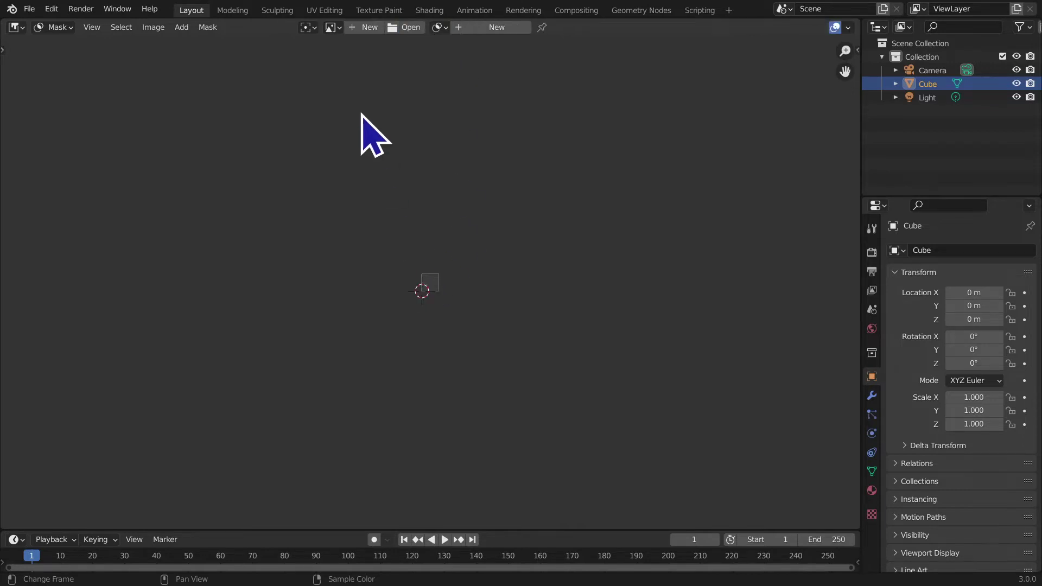
left_click(333, 27)
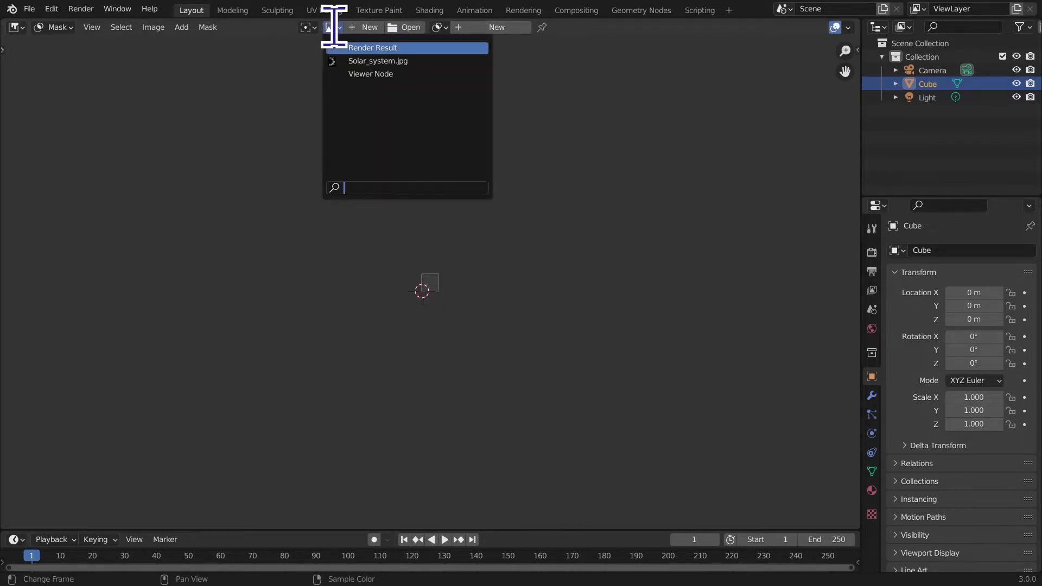
left_click(353, 58)
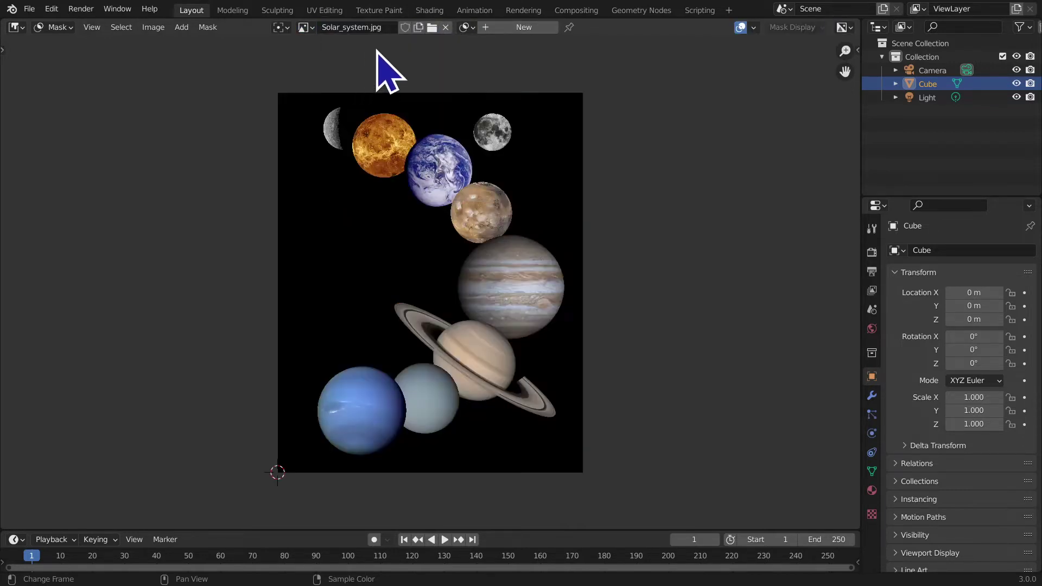
Step: Unlink and reselect Solar_system.jpg again, finally leaving the editor without an image
left_click(446, 27)
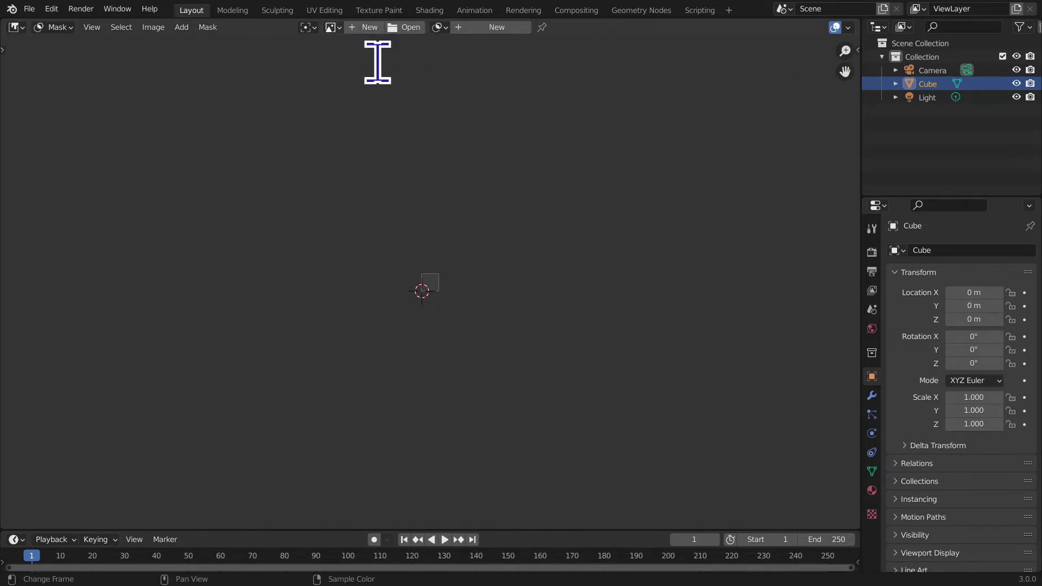
left_click(379, 61)
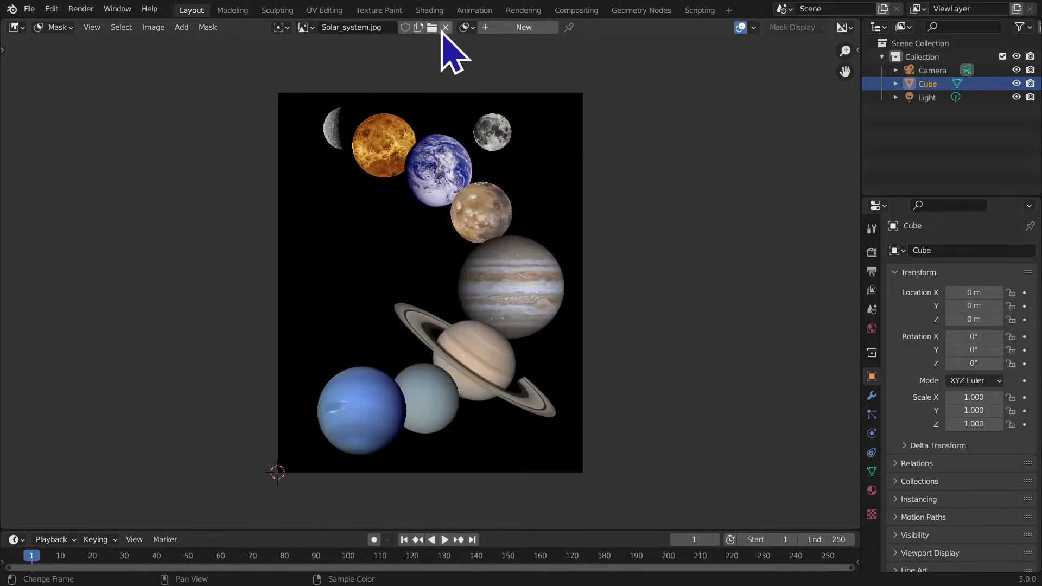
left_click(310, 28)
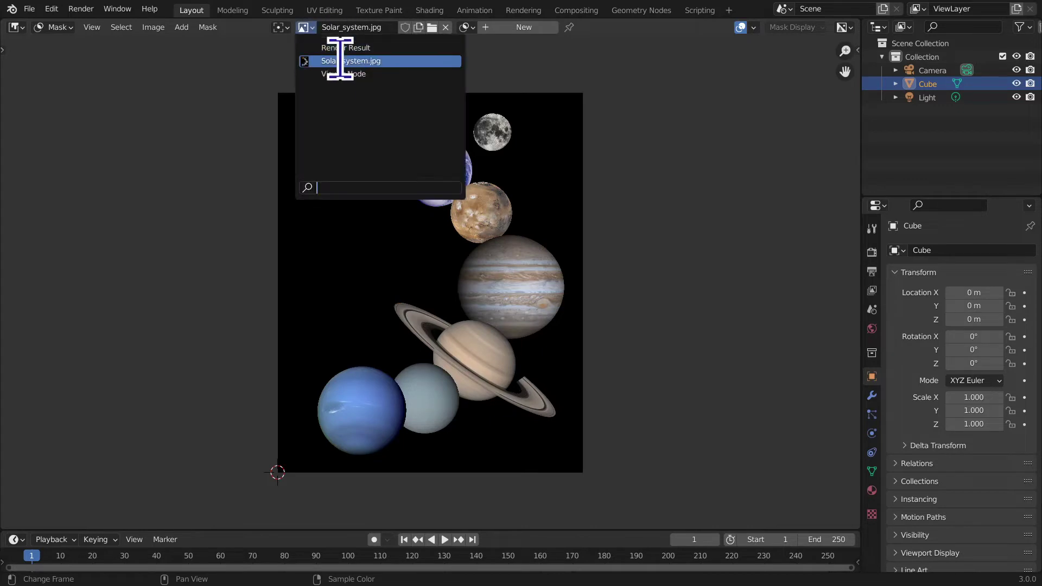
left_click(340, 61)
left_click(446, 27)
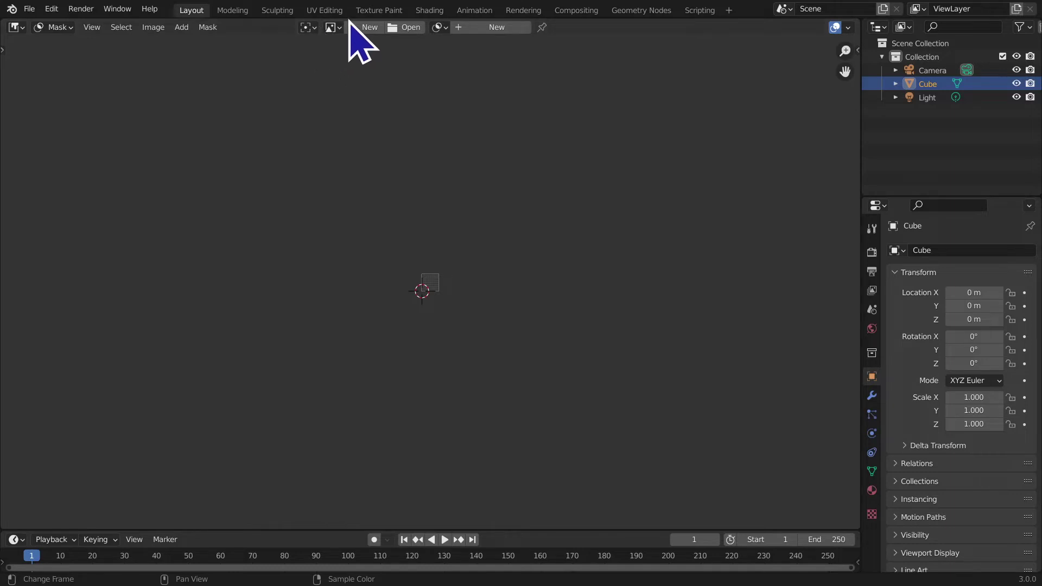
left_click(332, 28)
left_click(353, 58)
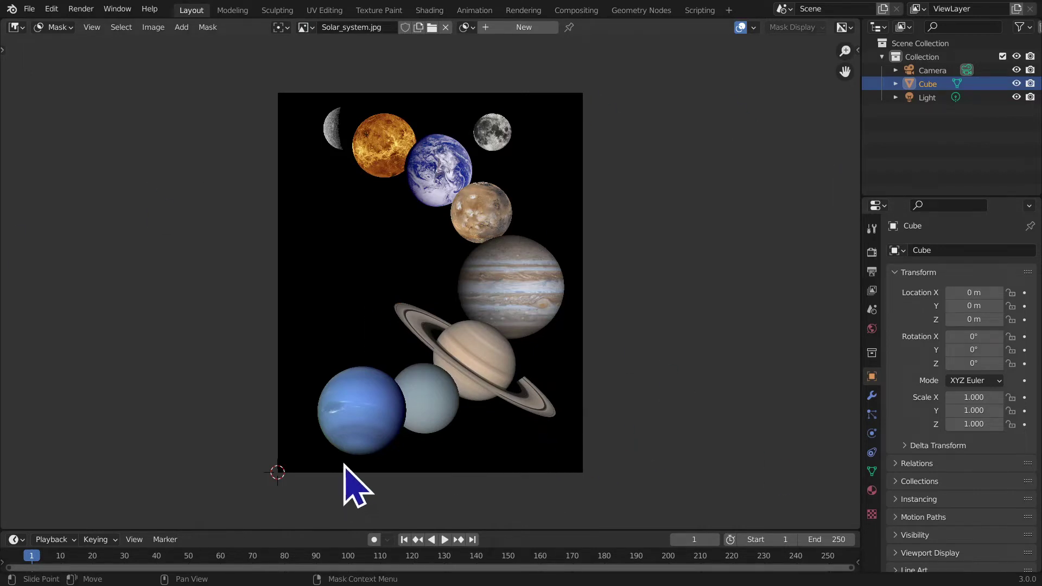
Step: Pan and zoom the view onto Neptune at the picture's lower left, beside Uranus
middle_click_drag(349, 454, 421, 306)
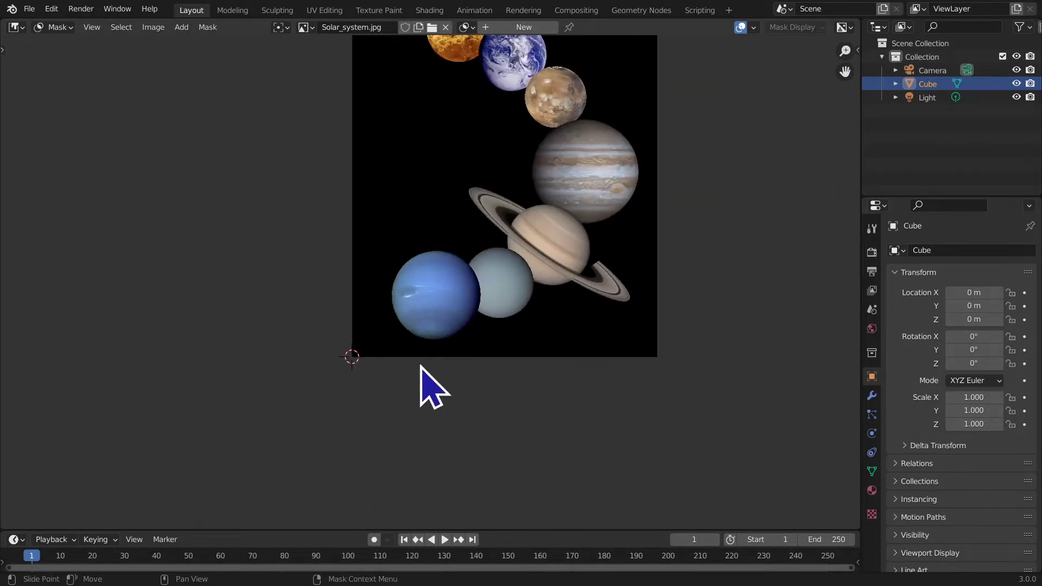
scroll(425, 364, "down", 2)
scroll(429, 272, "up", 1)
middle_click_drag(425, 231, 381, 318)
scroll(382, 318, "up", 3)
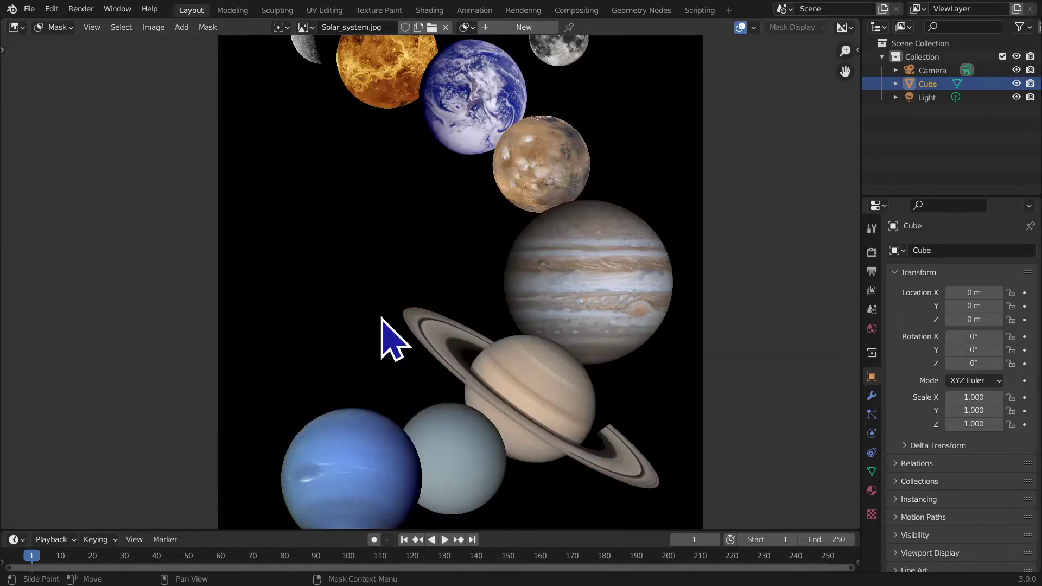
middle_click_drag(528, 87, 442, 279)
scroll(244, 395, "down", 1)
scroll(244, 395, "up", 1)
middle_click_drag(233, 412, 180, 239, "ctrl")
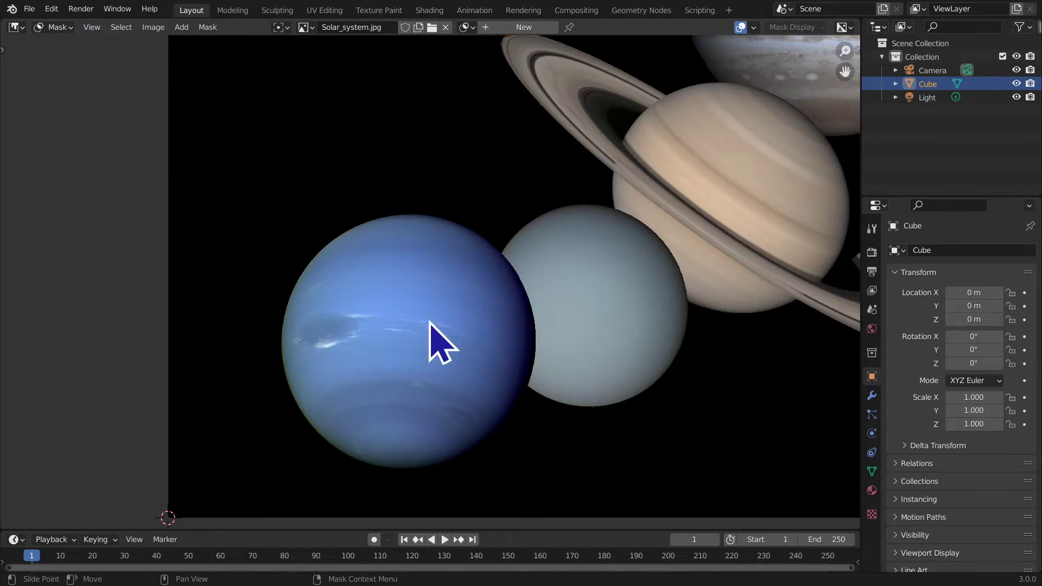
middle_click_drag(623, 239, 314, 228, "ctrl")
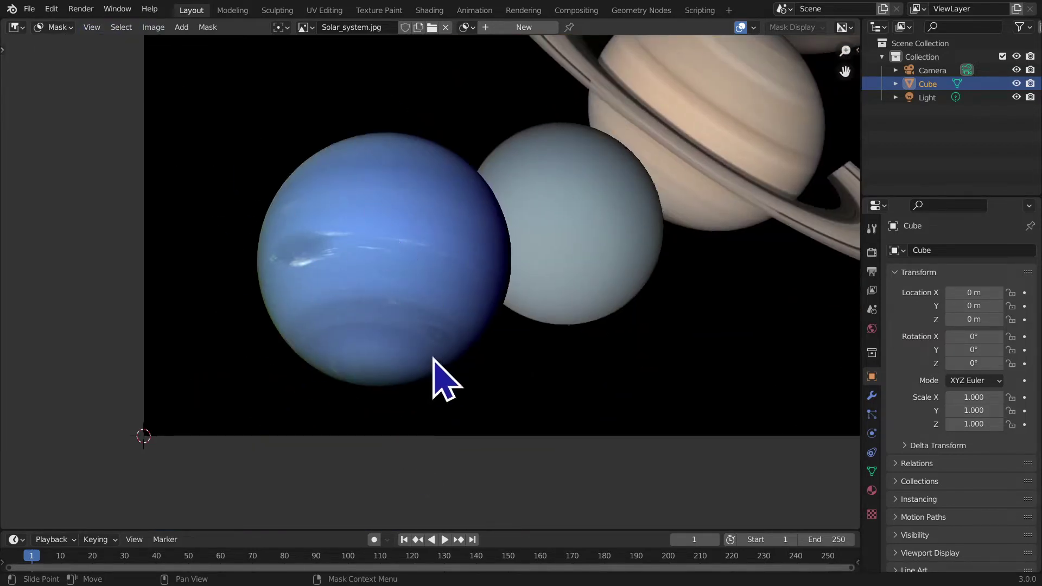
middle_click_drag(375, 185, 225, 493)
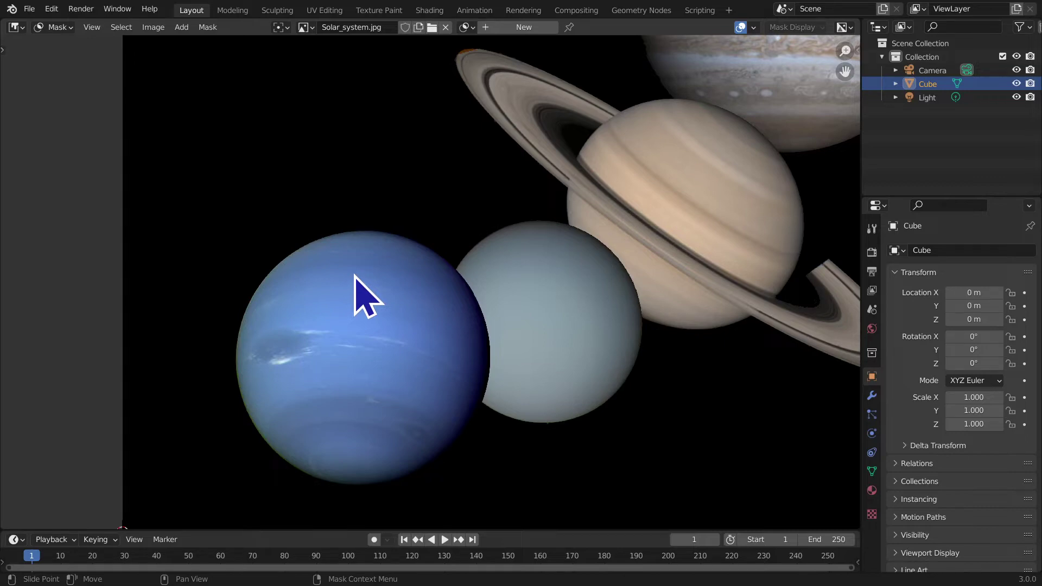
middle_click_drag(353, 277, 449, 507)
middle_click_drag(524, 302, 524, 191)
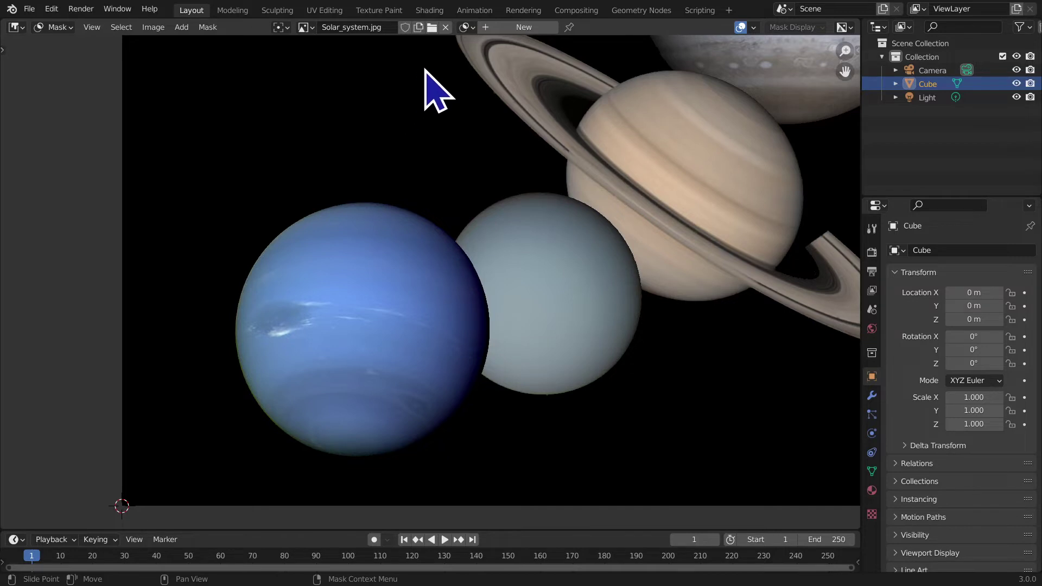
Step: Create a new mask for Solar_system.jpg and rename it Neptune
left_click(468, 27)
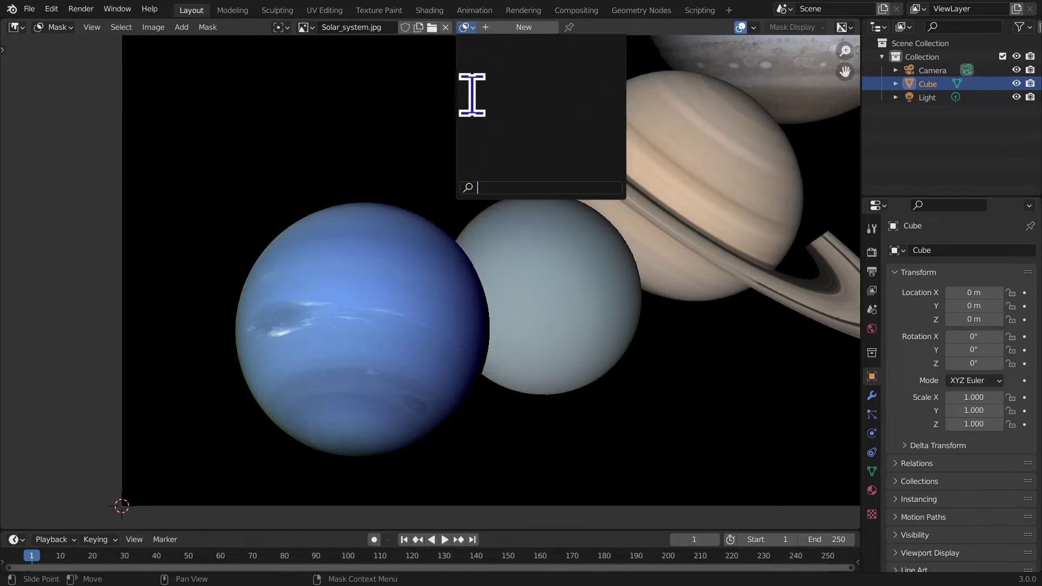
left_click(523, 28)
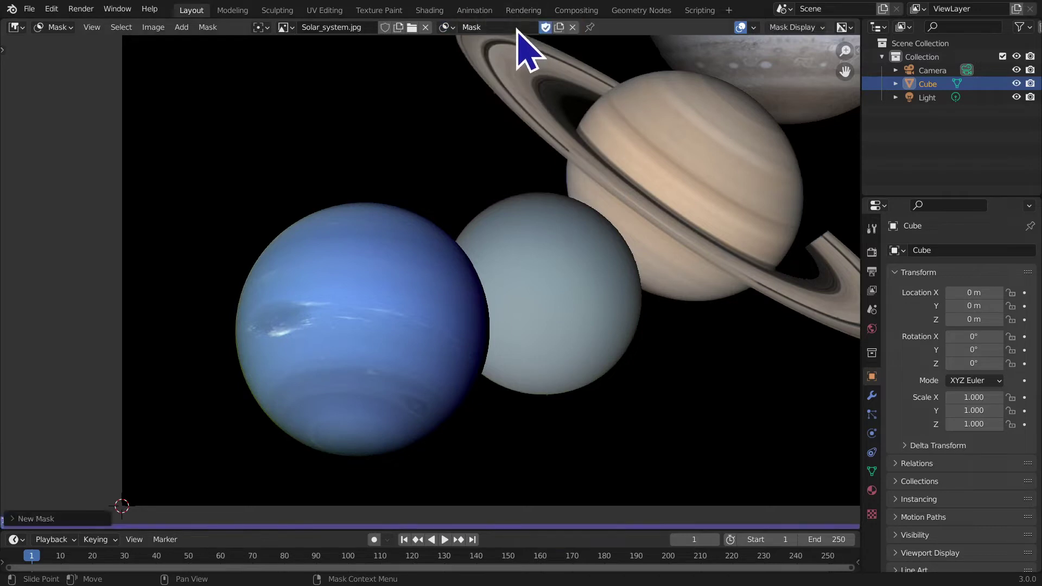
double_click(530, 28)
Step: Pan and zoom the view in on the planets and bring up the mask shapes to add
middle_click_drag(429, 433, 456, 389)
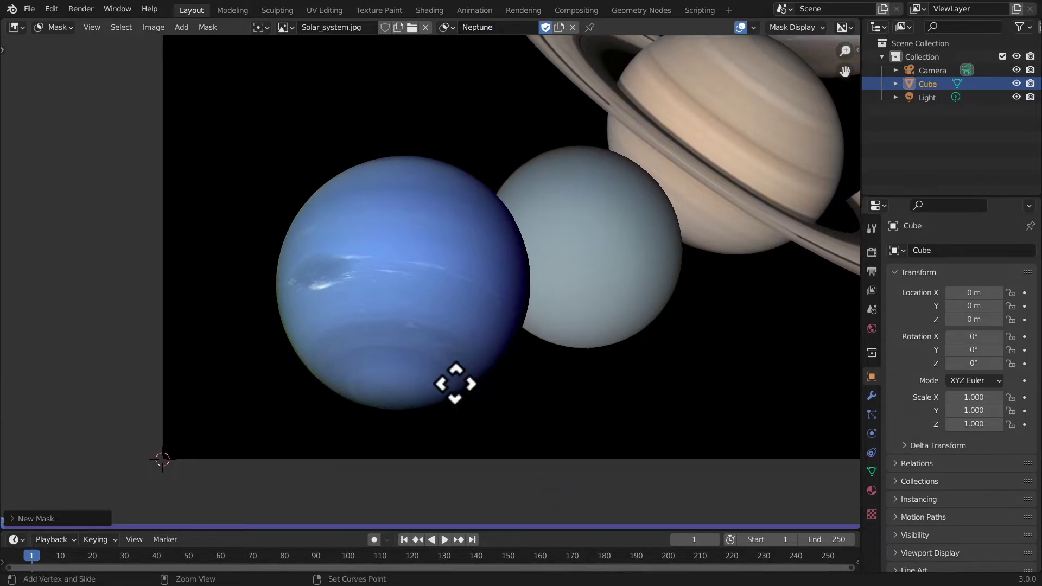
scroll(456, 389, "up", 1)
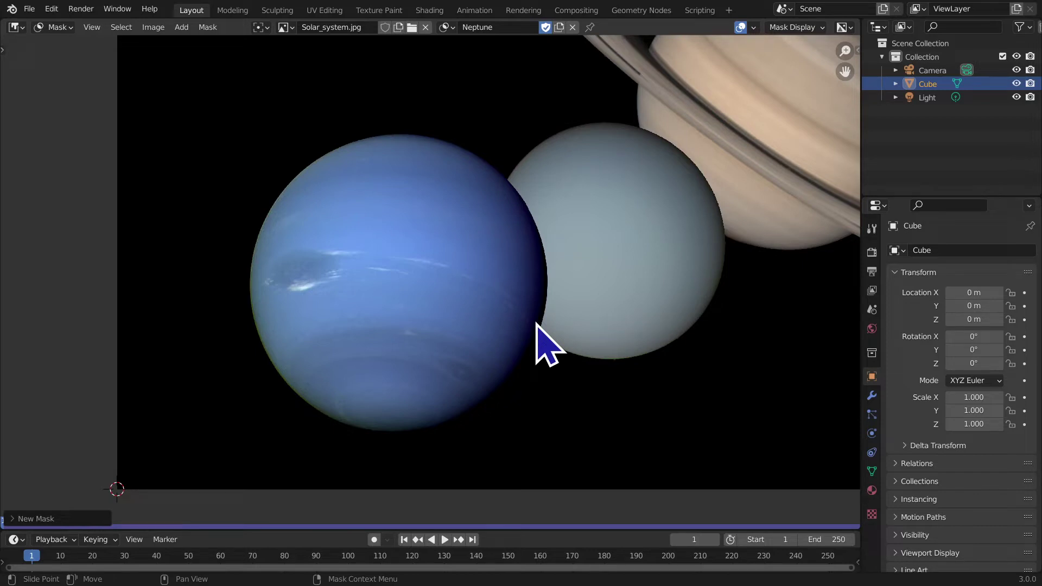
key("shift+a")
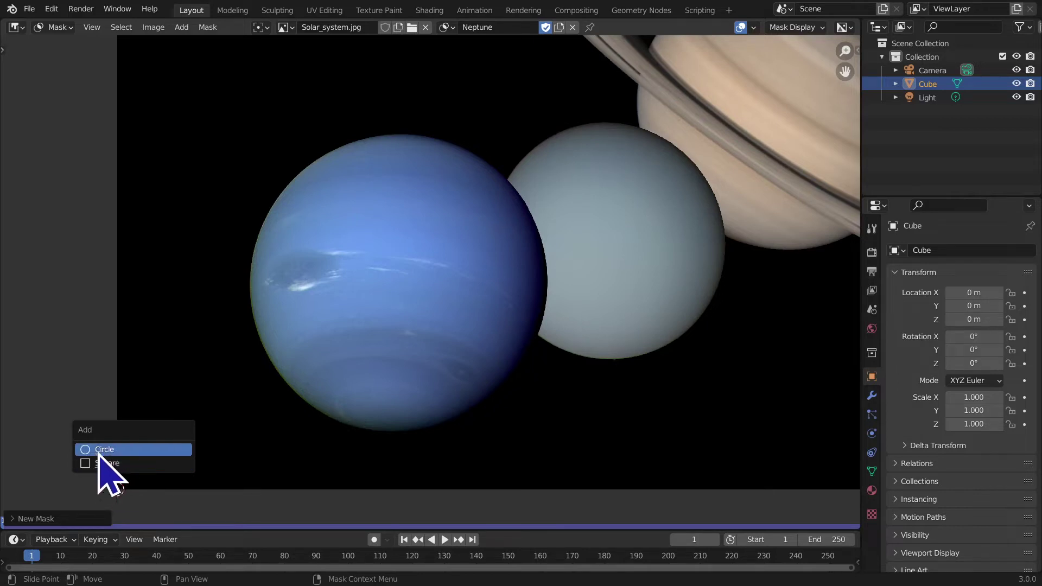
left_click(182, 28)
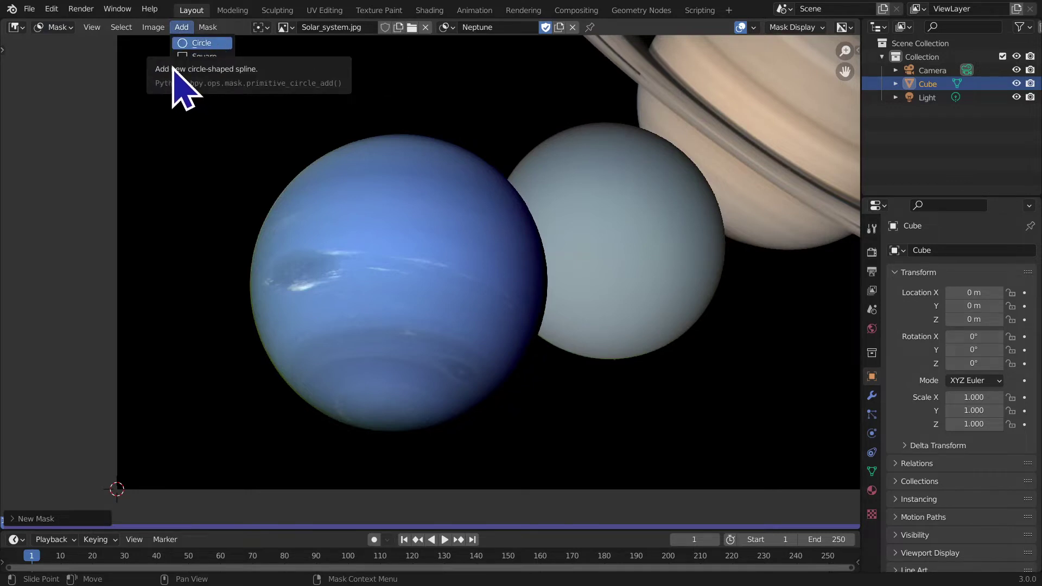
Step: Add a circle mask shape, then roughly move, rotate and enlarge it near Uranus
left_click(202, 45)
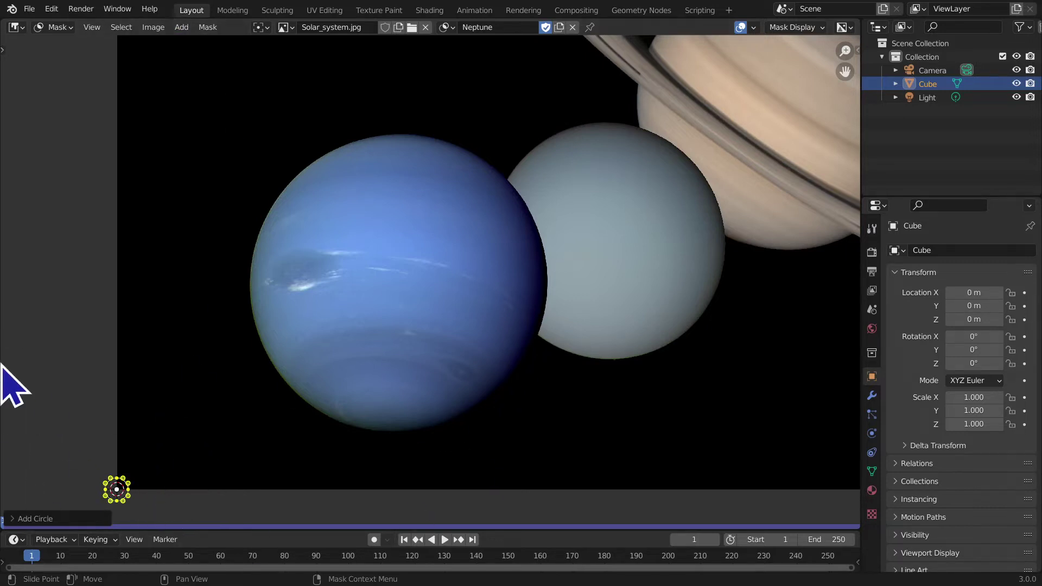
key("g")
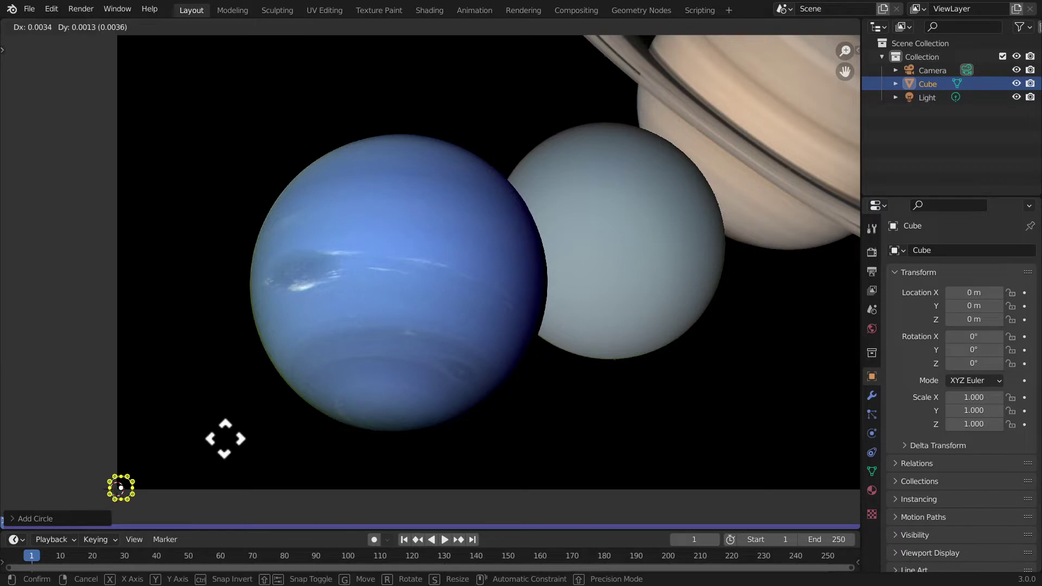
left_click(700, 238)
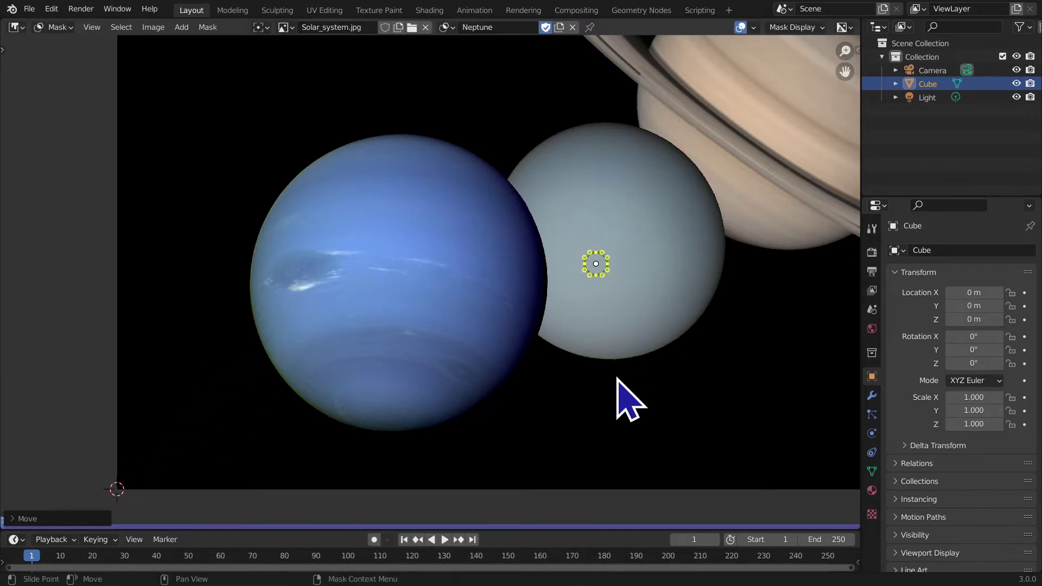
key("r")
left_click(649, 343)
key("s")
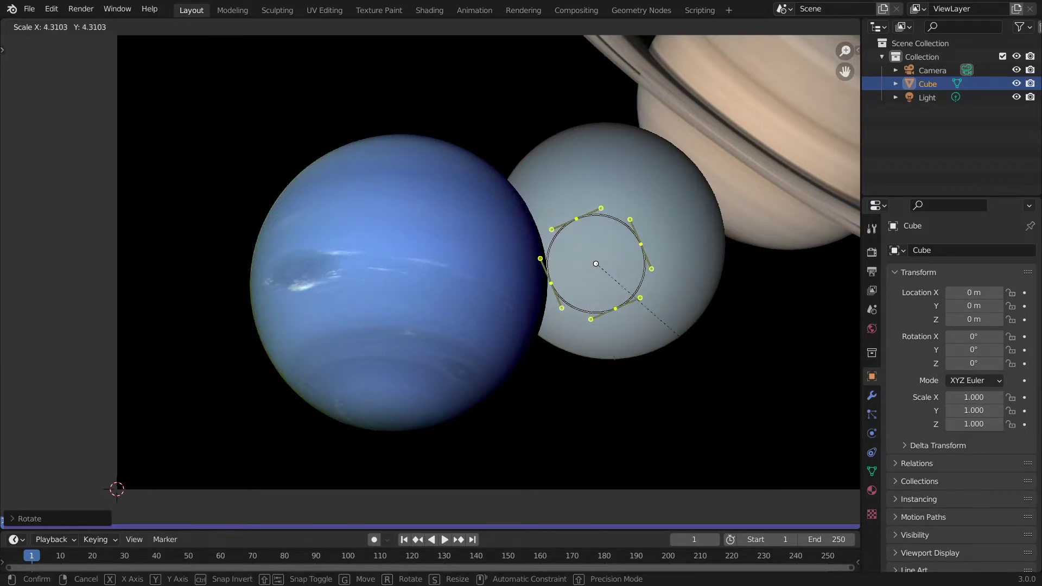
left_click(228, 426)
Step: Drop the circle onto Neptune, rotating it and scaling it up
key("g")
left_click(367, 429)
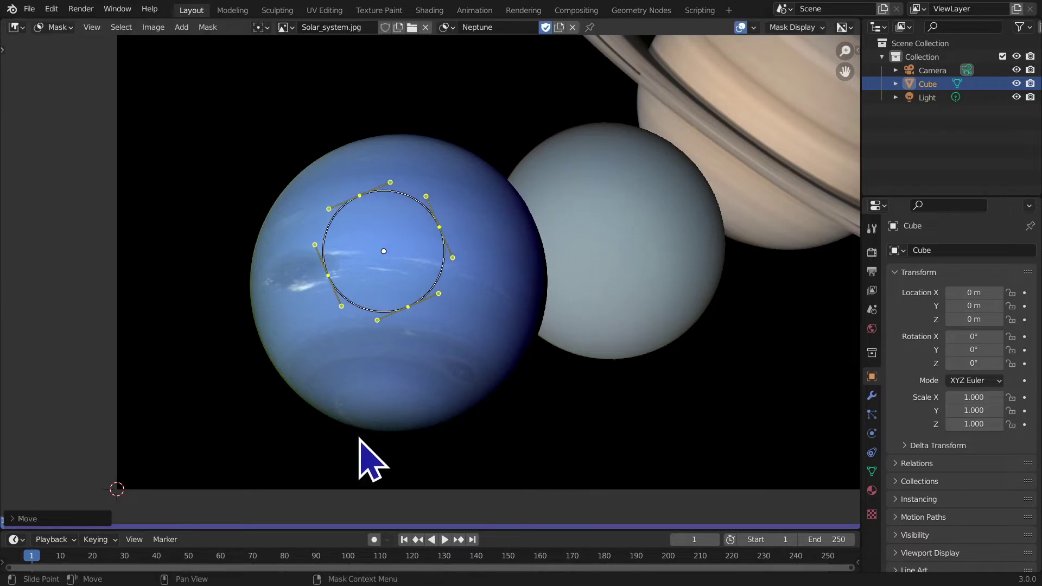
key("r")
left_click(471, 312)
key("s")
left_click(476, 321)
Step: Reposition and rescale the circle until it matches Neptune's outline
key("g")
left_click(478, 341)
key("s")
left_click(530, 358)
key("g")
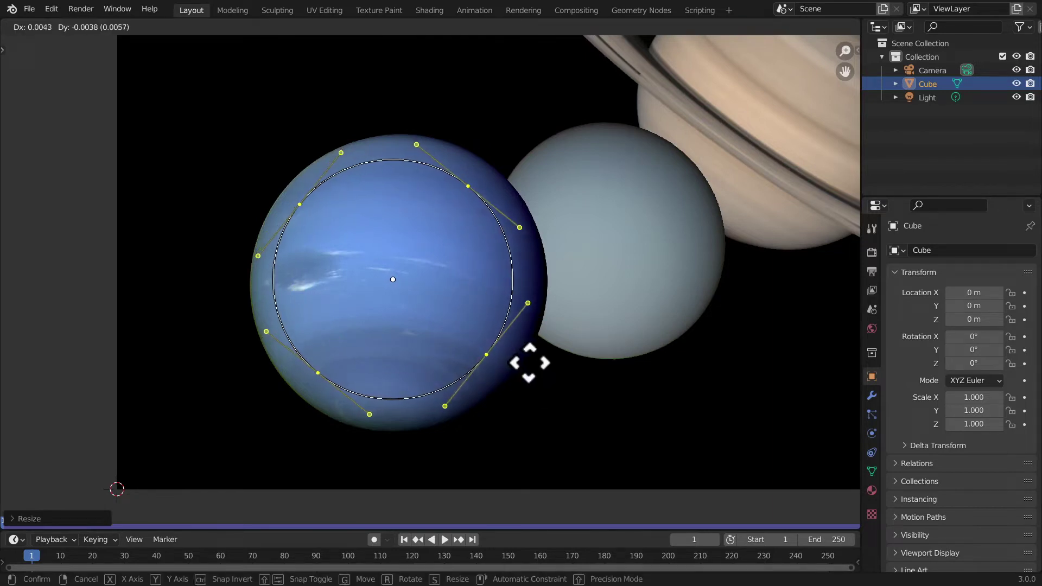
left_click(533, 363)
key("s")
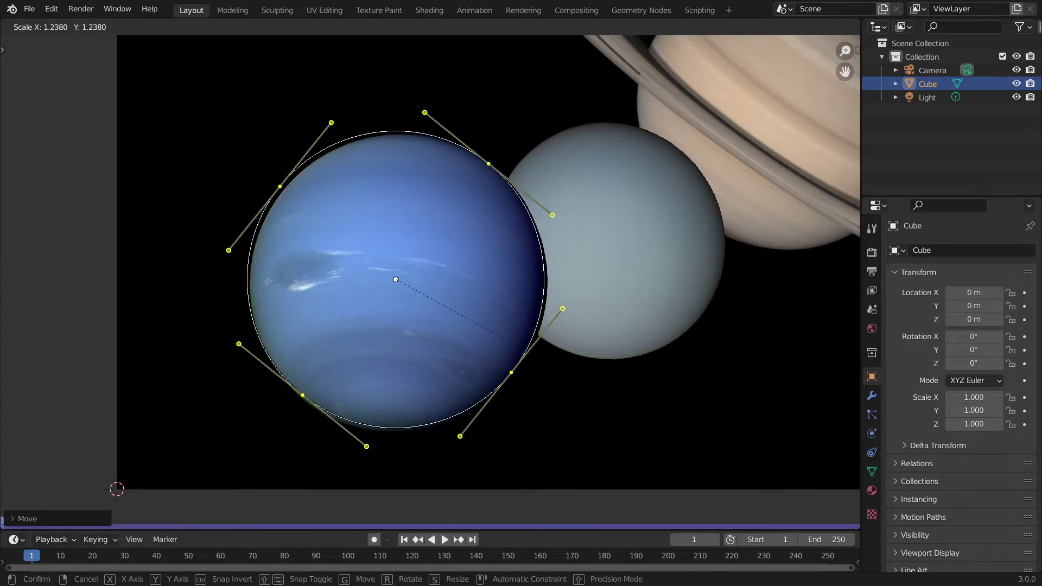
left_click(570, 376)
Step: Rotate the circle so its handles sit level, nudge it right, and zoom in on Neptune
key("r")
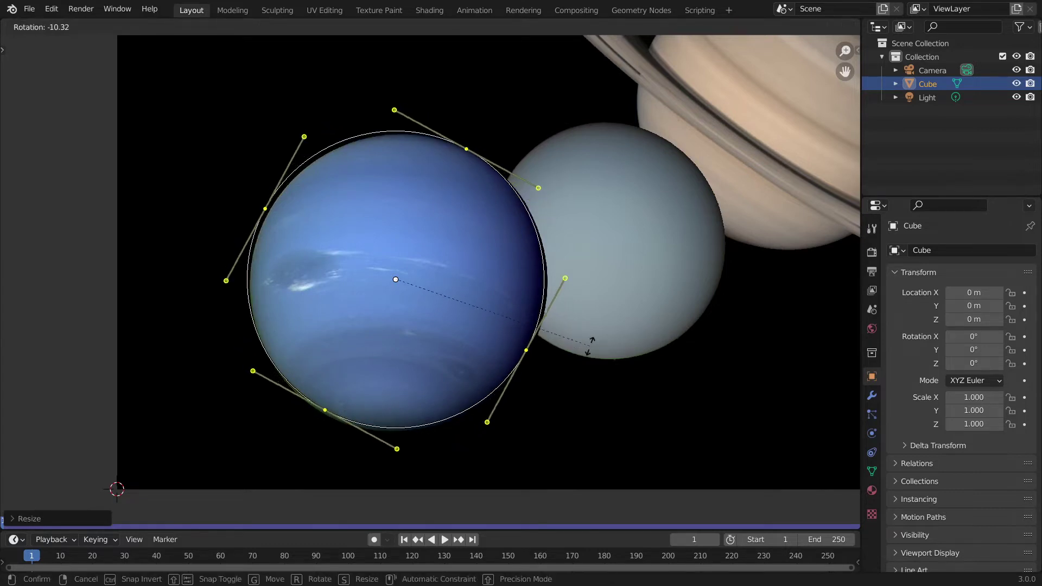
left_click(652, 242)
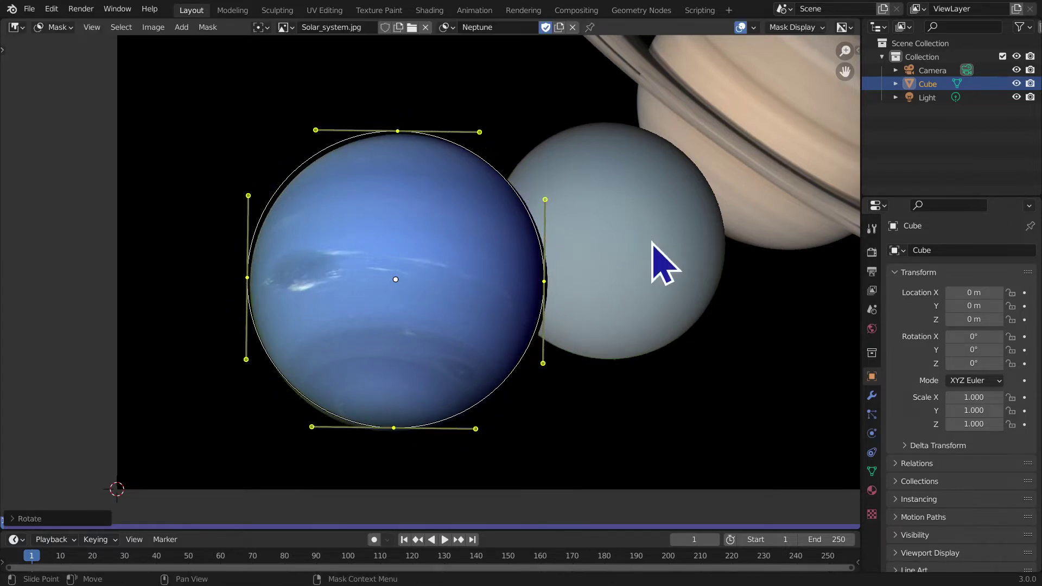
key("g")
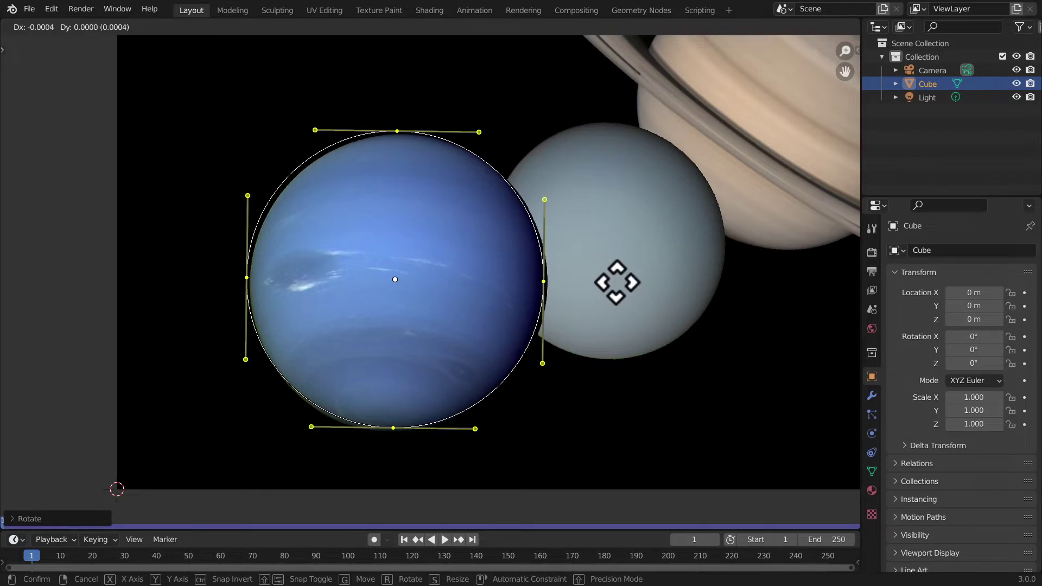
left_click(617, 282)
middle_click_drag(434, 407, 430, 373)
scroll(285, 478, "up", 2)
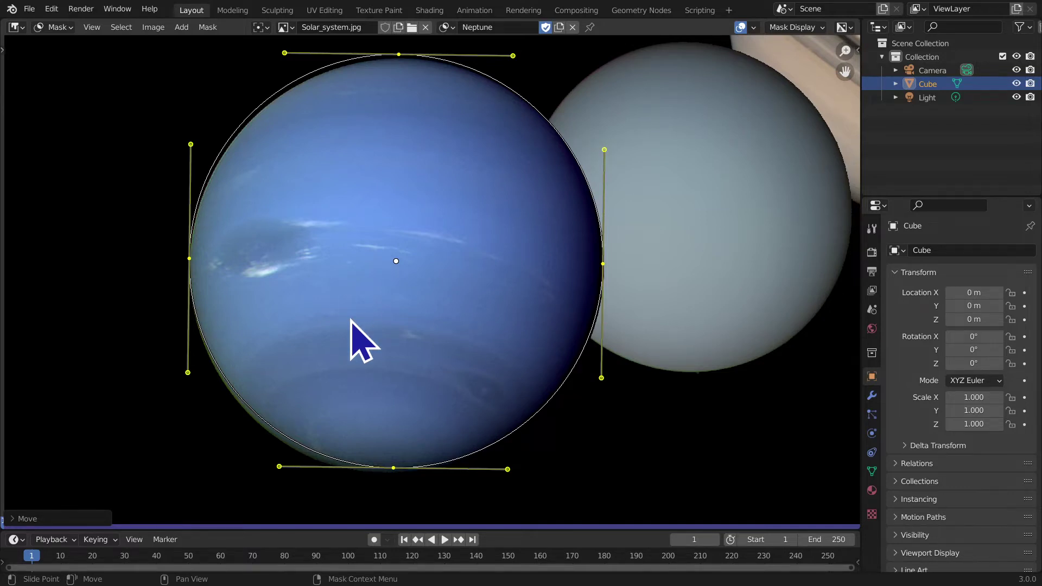
Step: Pan around Neptune checking its left, right and top mask points, ending on the top point
middle_click_drag(437, 167, 512, 228)
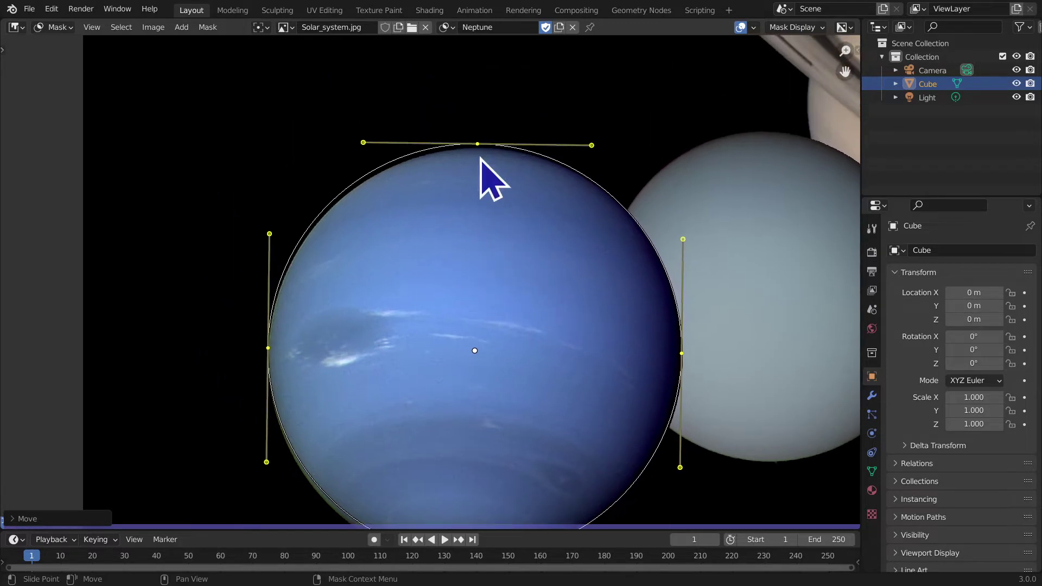
middle_click_drag(363, 370, 298, 221)
middle_click_drag(235, 175, 205, 283)
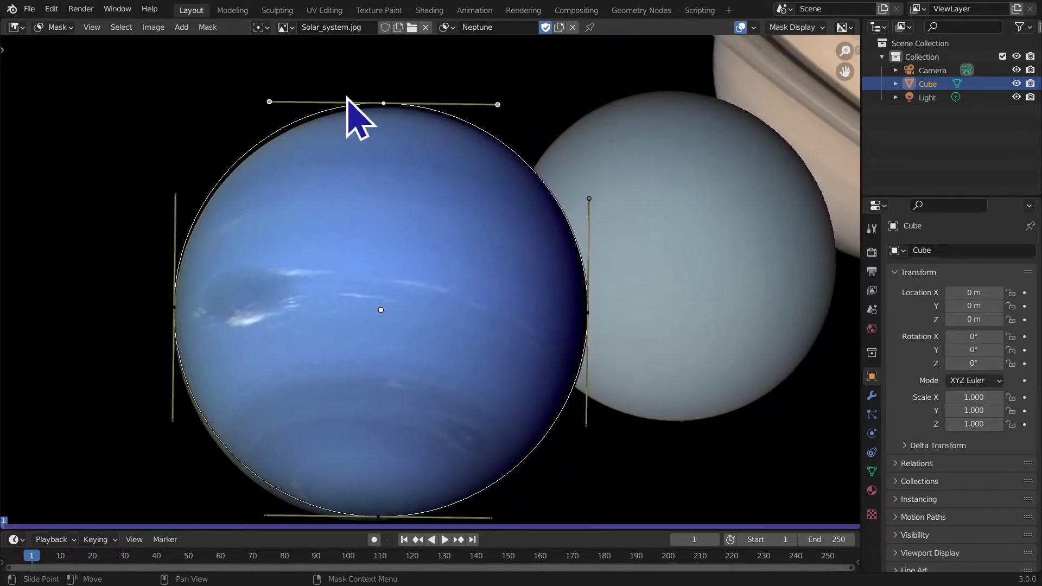
left_click(177, 325)
middle_click_drag(195, 337, 230, 266)
left_click(590, 234)
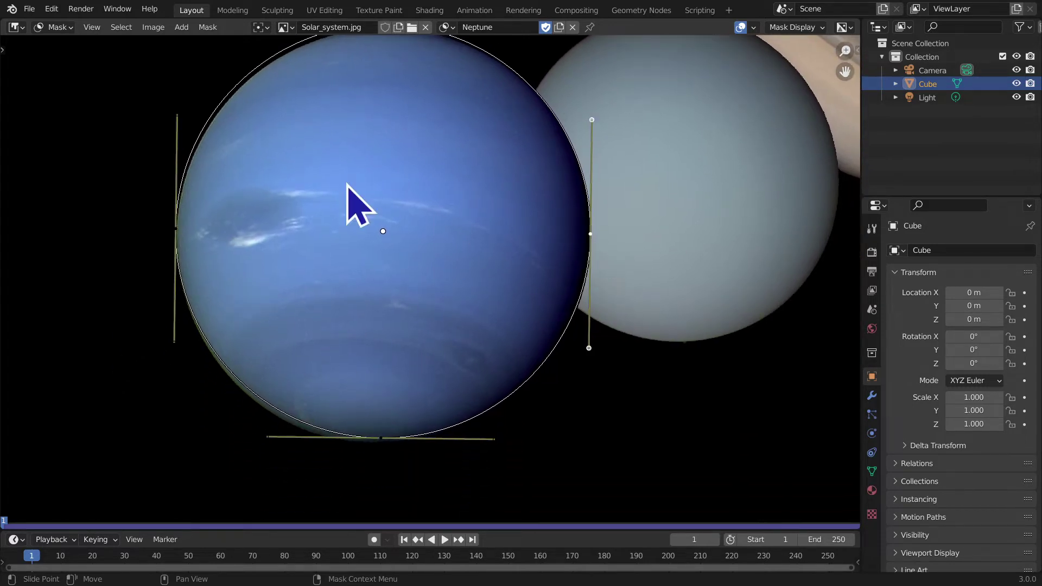
middle_click_drag(438, 233, 426, 295)
left_click(377, 86)
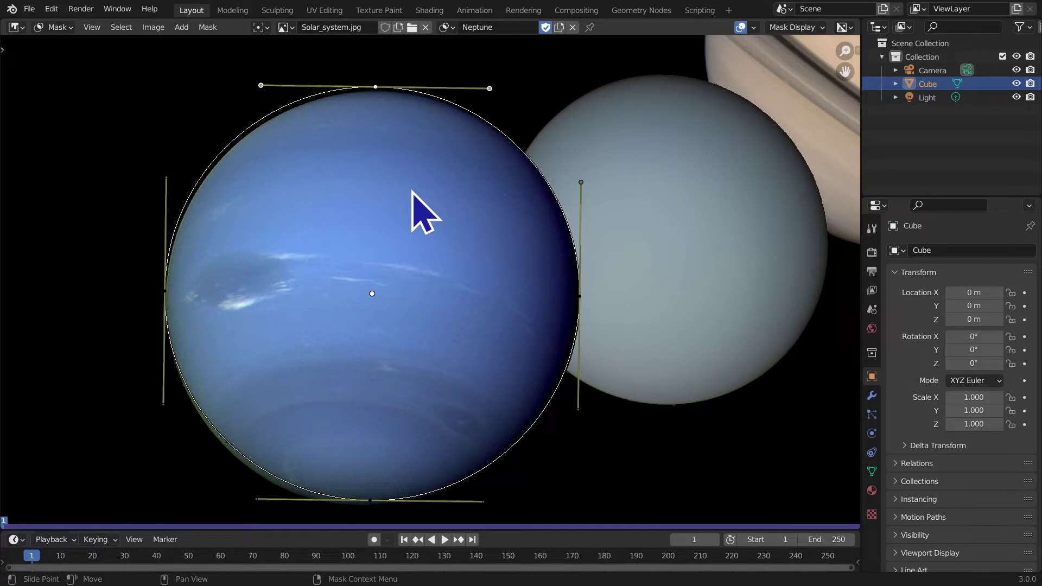
middle_click_drag(374, 168, 381, 279)
scroll(424, 221, "up", 2)
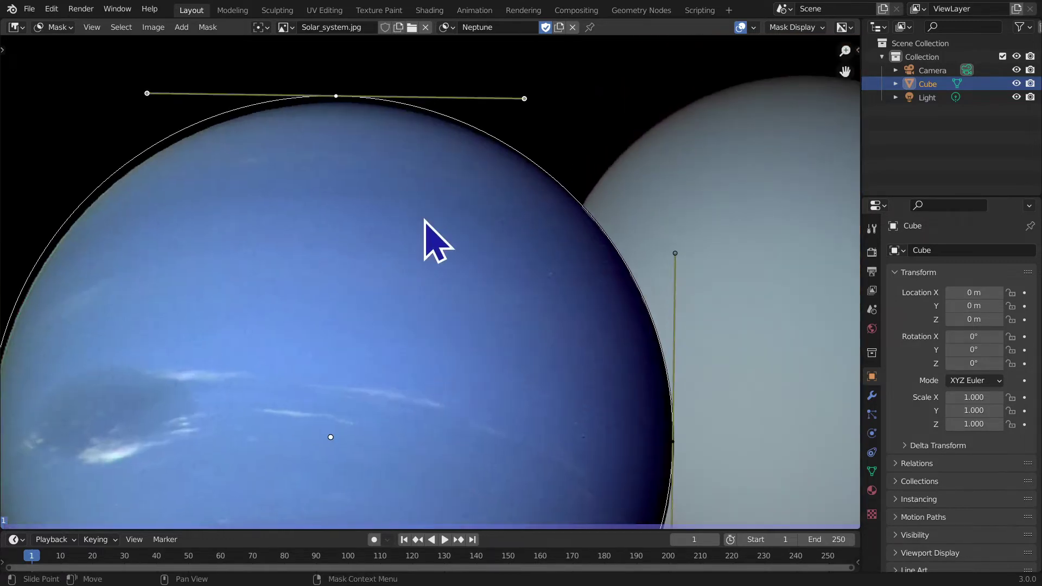
Step: Slide the top mask point vertically onto Neptune's top edge, undoing a stray sideways move
key("g")
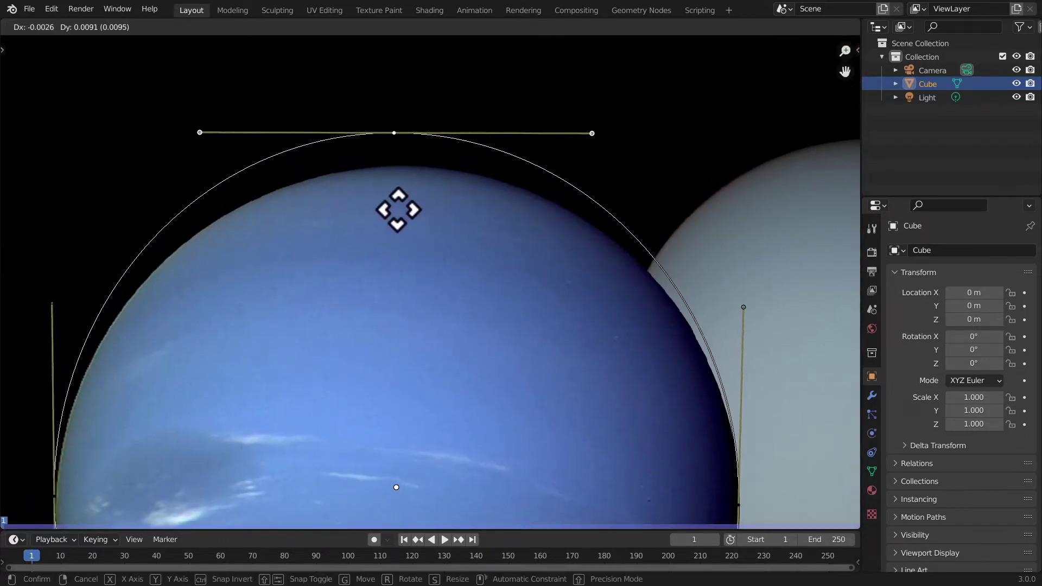
left_click(400, 215)
key("g")
key("x")
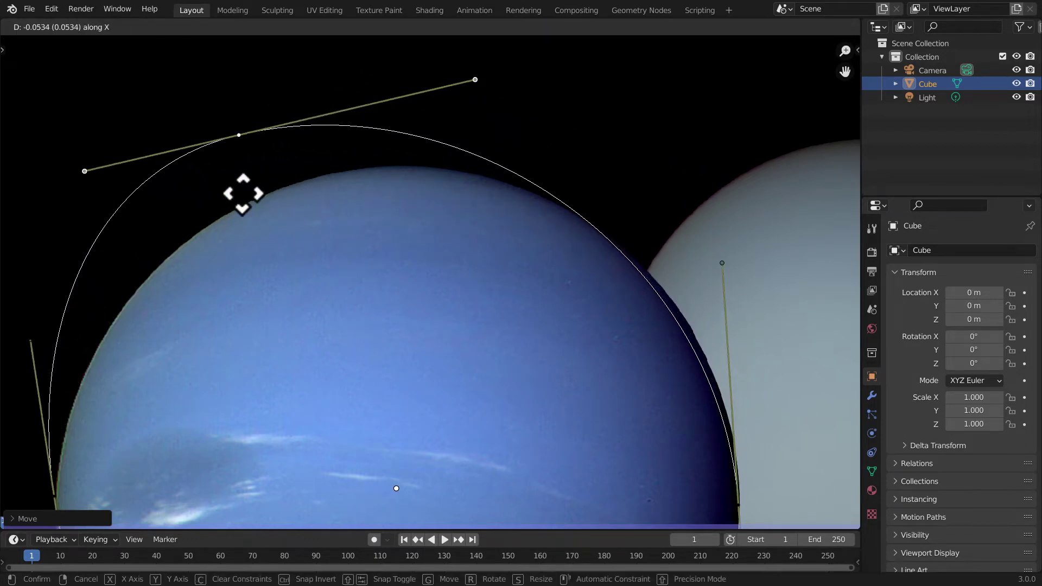
left_click(242, 194)
key("ctrl+z")
key("g")
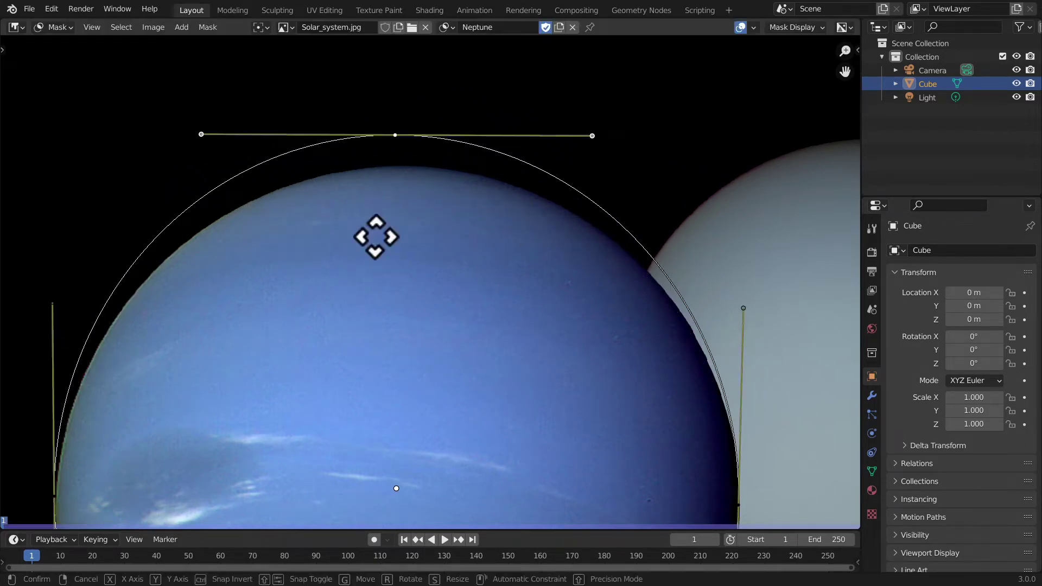
key("y")
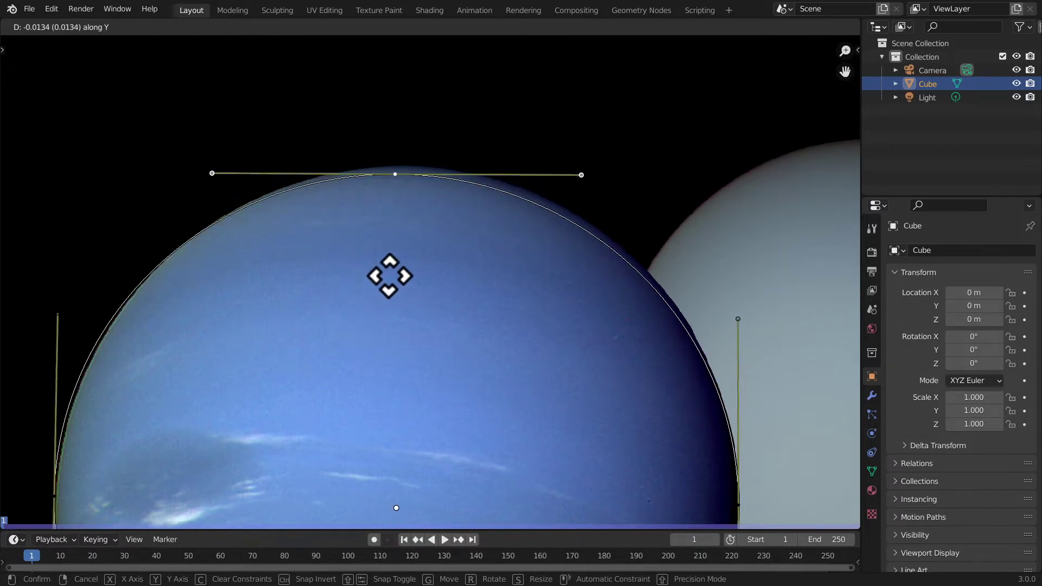
left_click(406, 271)
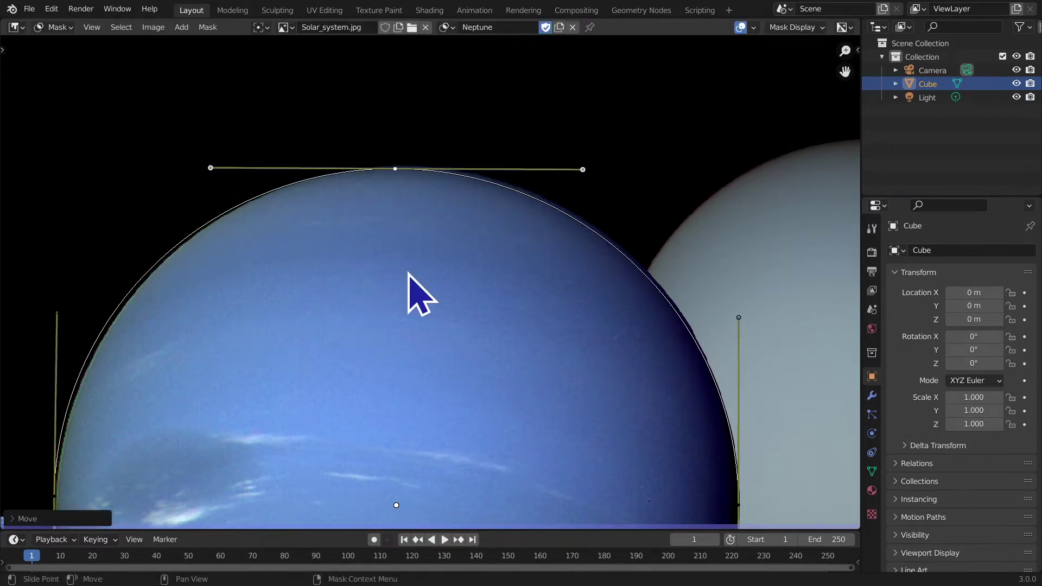
Step: Move the bottom mask point vertically onto Neptune's bottom edge
middle_click_drag(410, 280, 291, 107)
middle_click_drag(572, 191, 677, 77)
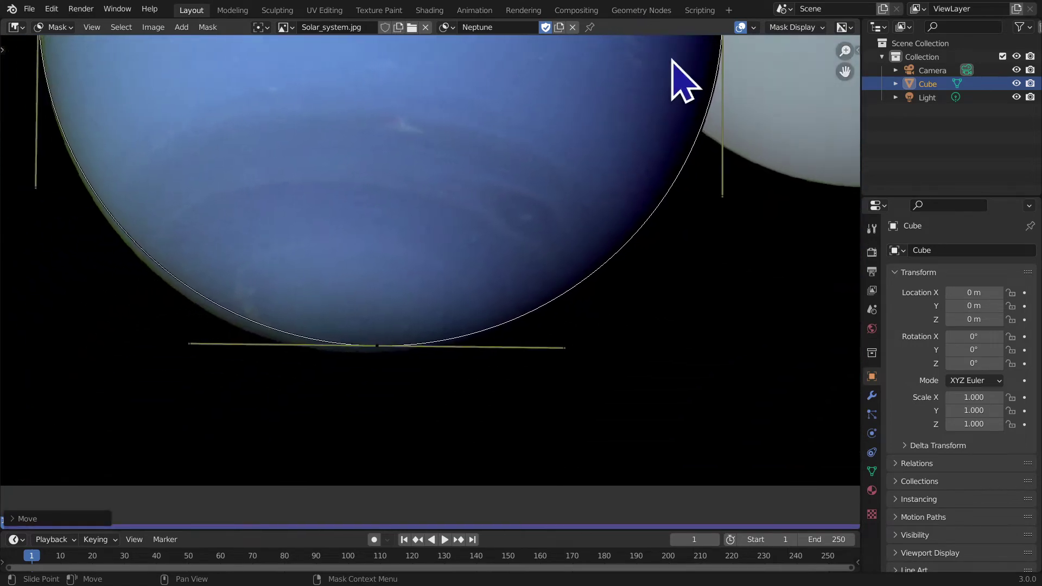
left_click(378, 362)
key("g")
key("y")
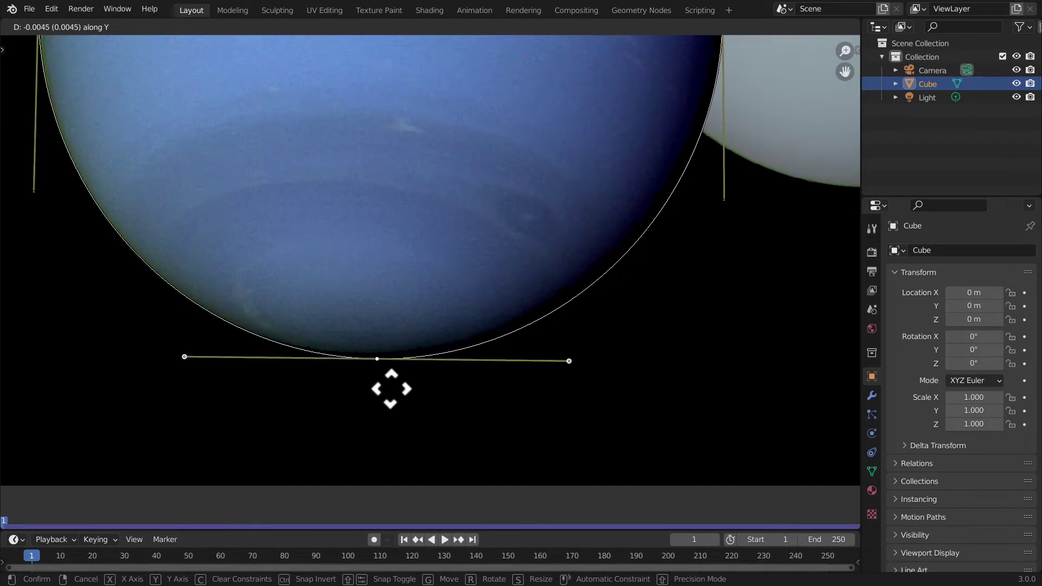
left_click(390, 389)
Step: Slide the left point horizontally toward the planet's edge, then zoom out over Neptune
middle_click_drag(435, 258, 719, 391)
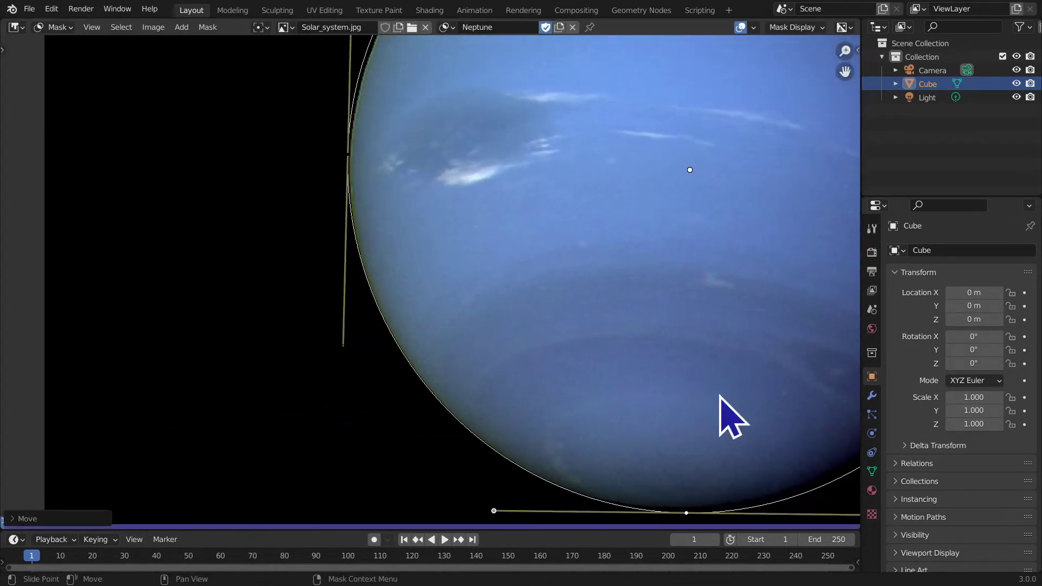
left_click(350, 159)
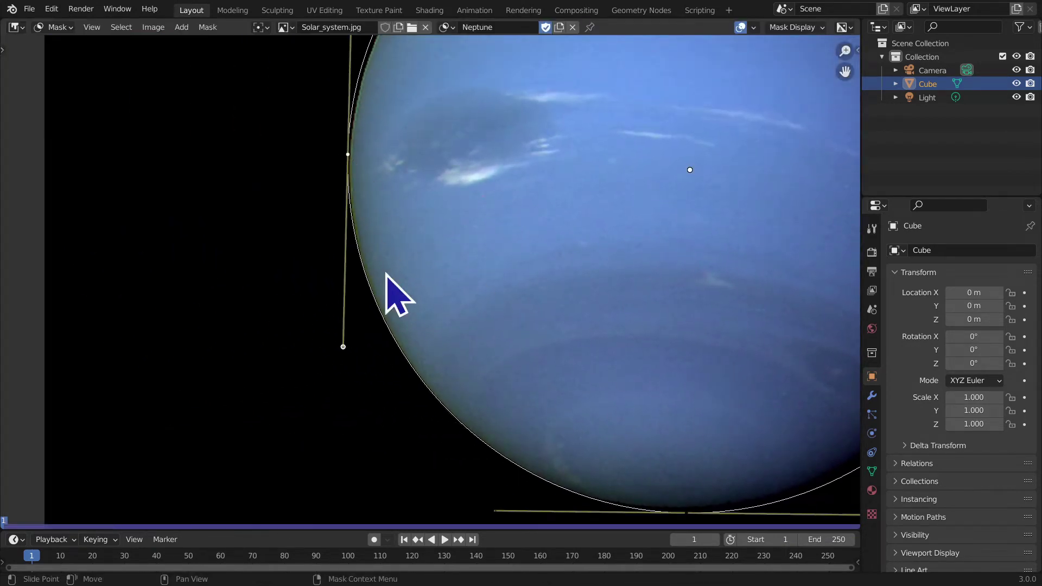
key("g")
key("x")
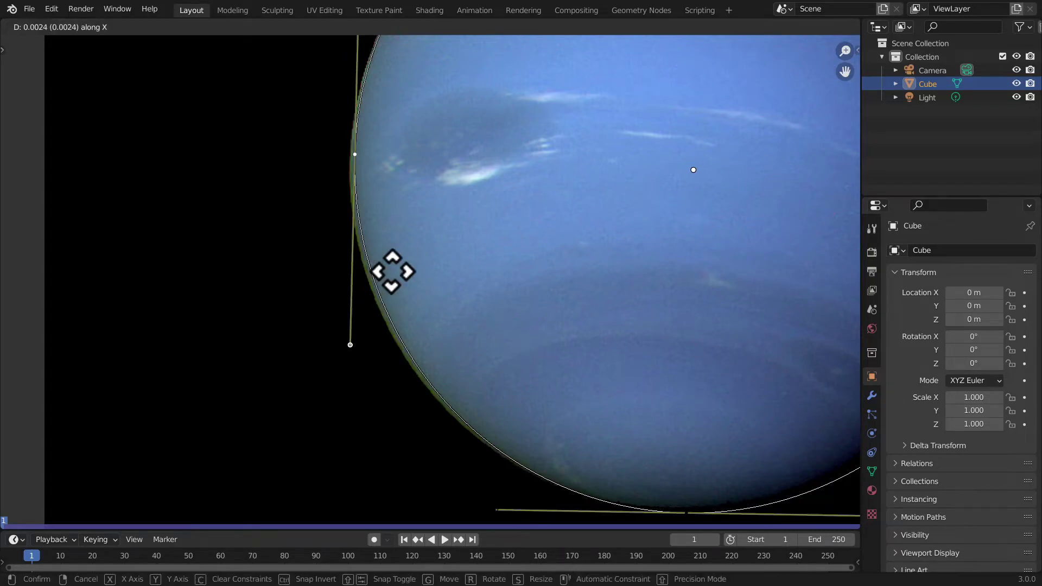
left_click(392, 272)
middle_click_drag(410, 239, 415, 293, "ctrl")
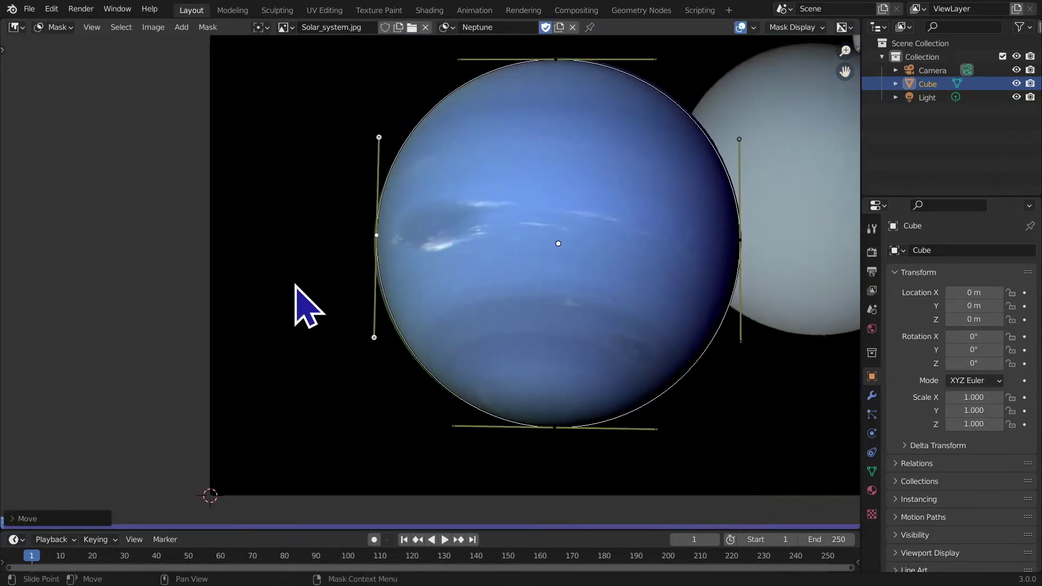
middle_click_drag(337, 254, 221, 291)
scroll(221, 290, "up", 1)
scroll(209, 373, "down", 3)
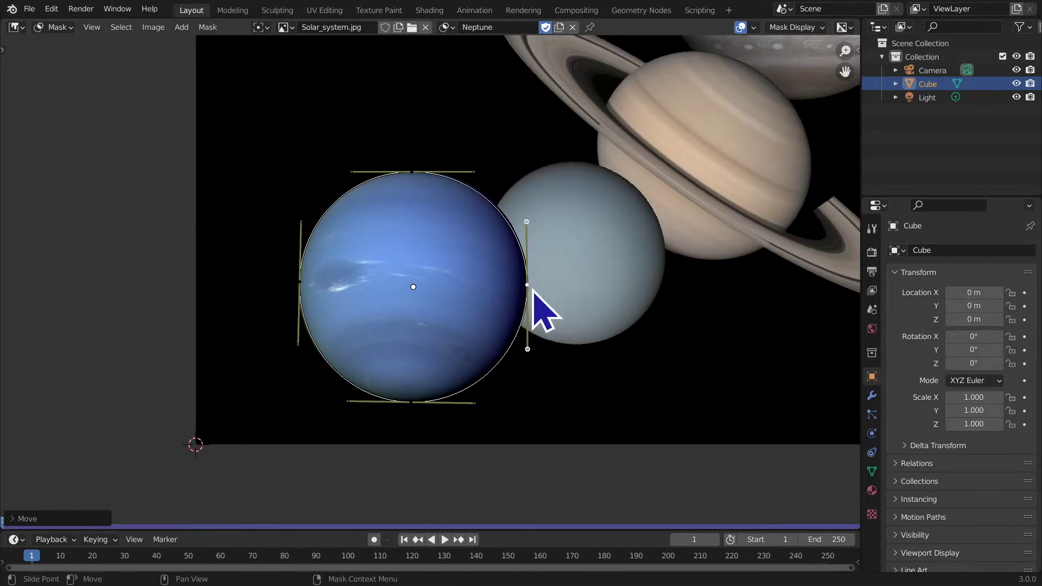
key("g")
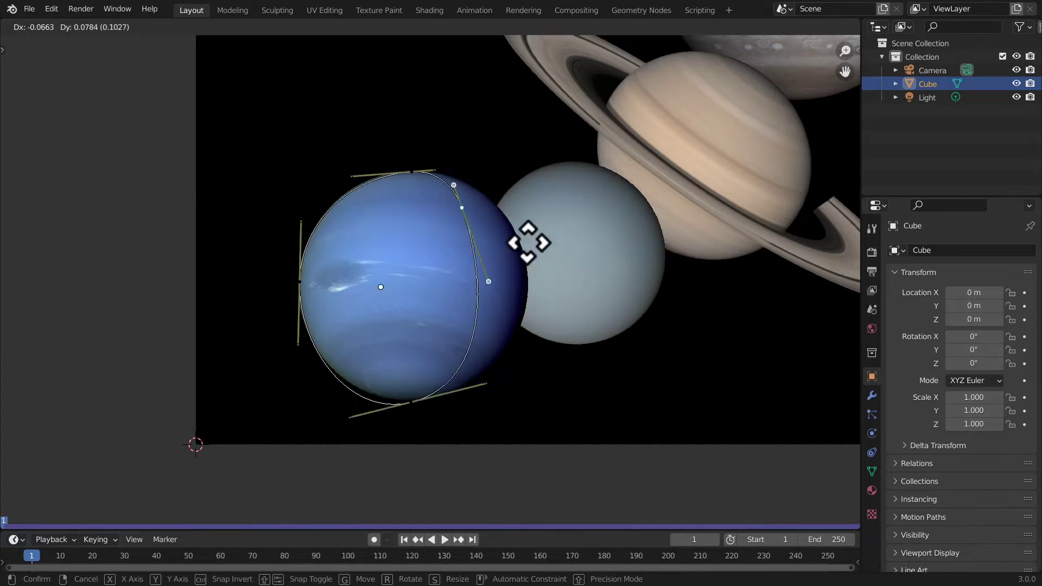
left_click(380, 225)
key("ctrl+z")
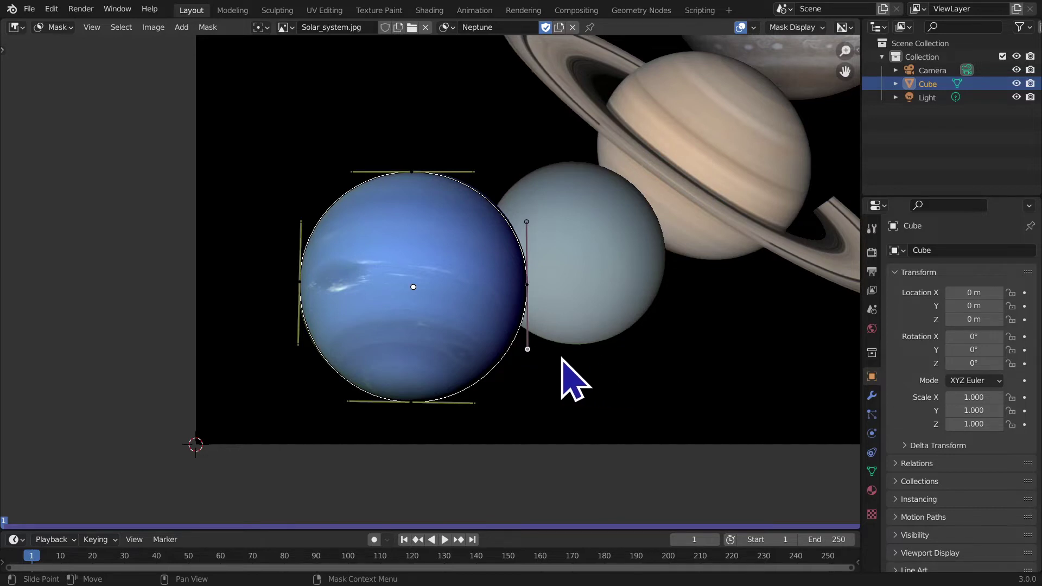
key("g")
left_click(504, 280)
key("ctrl+z")
left_click(537, 220)
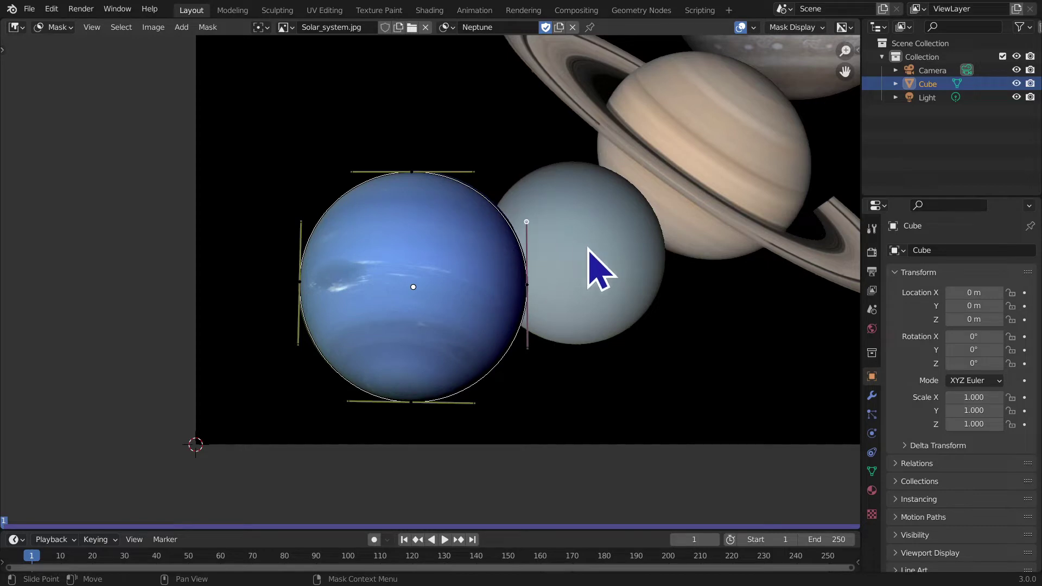
key("g")
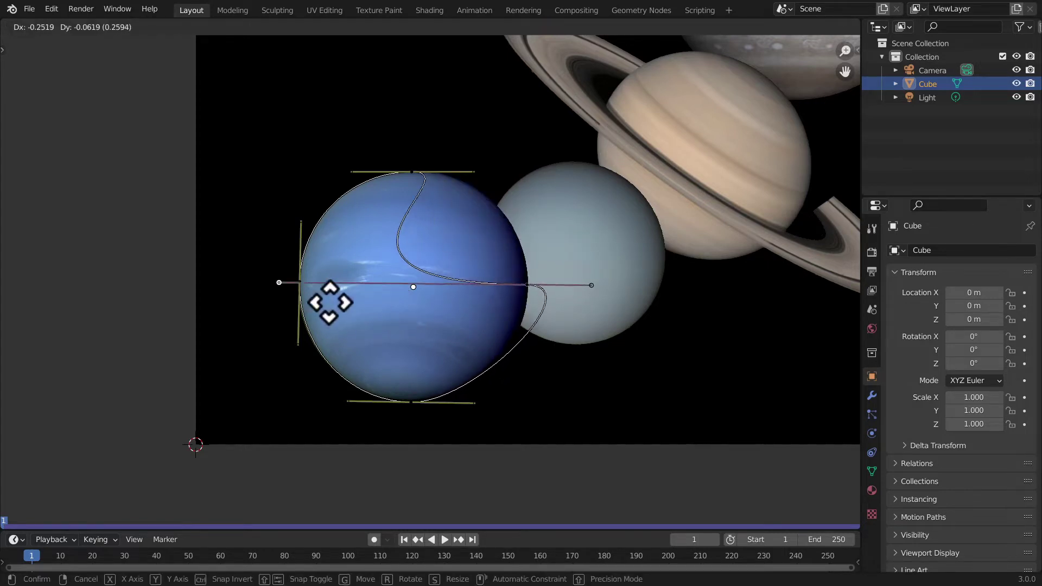
left_click(584, 315)
key("ctrl+z")
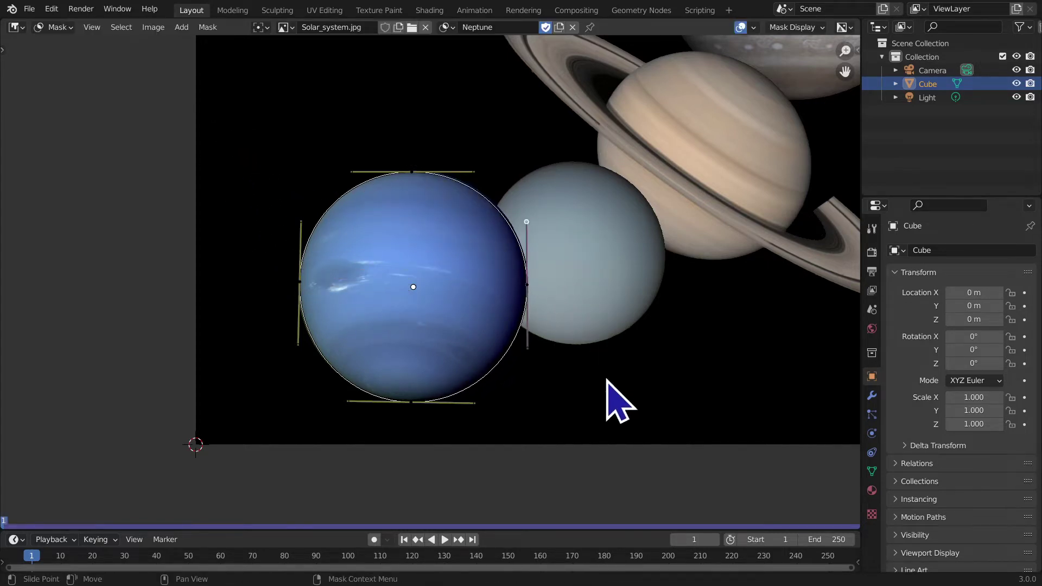
scroll(585, 291, "up", 2)
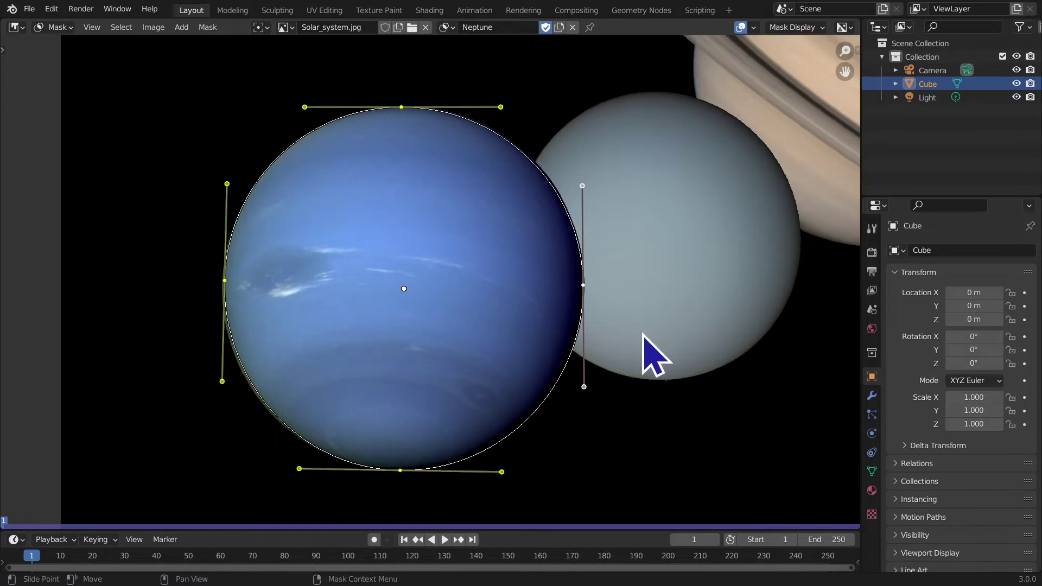
scroll(519, 318, "up", 2)
middle_click_drag(533, 335, 336, 272)
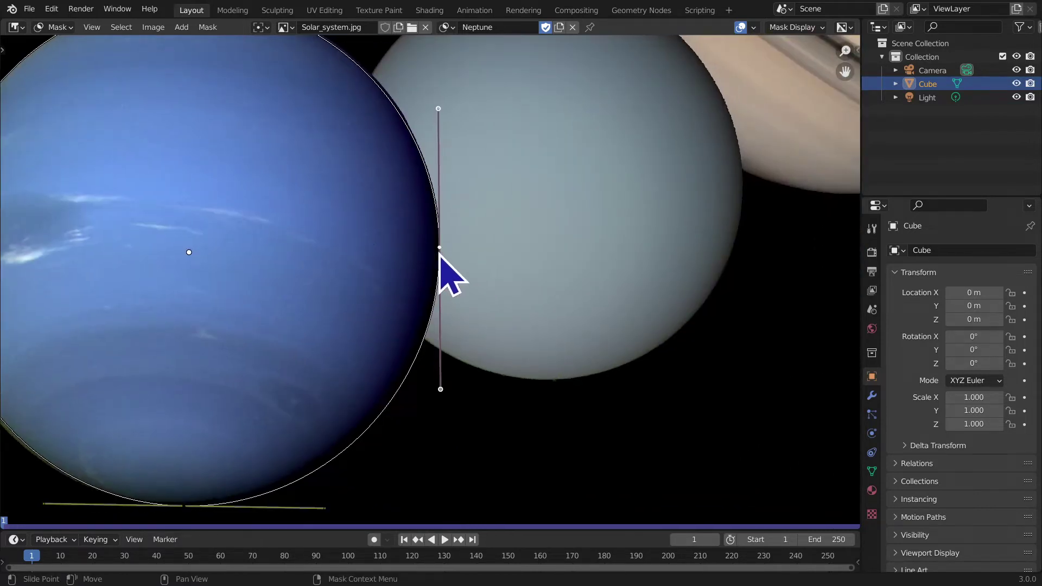
key("g")
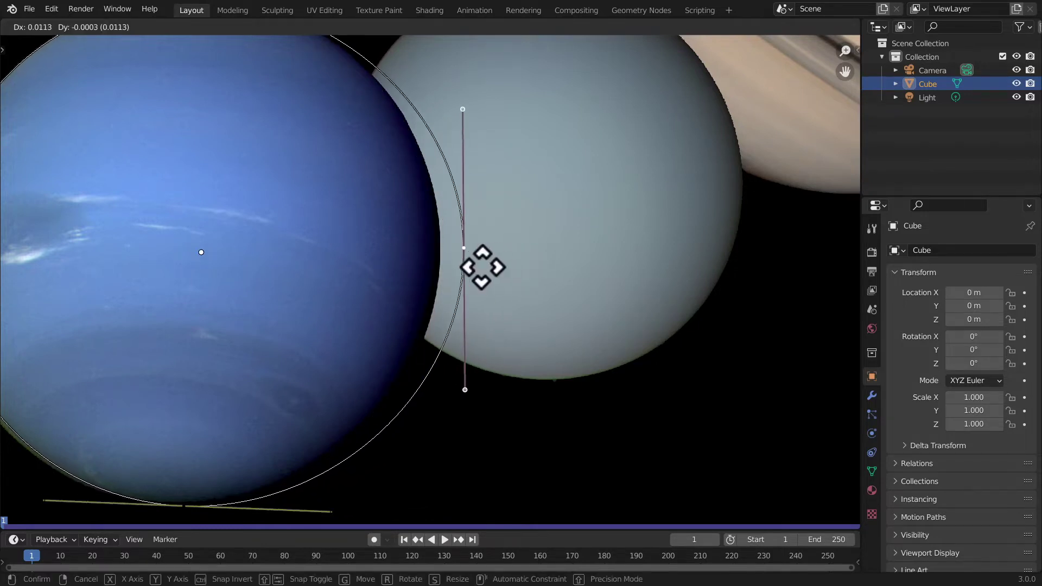
left_click(514, 267)
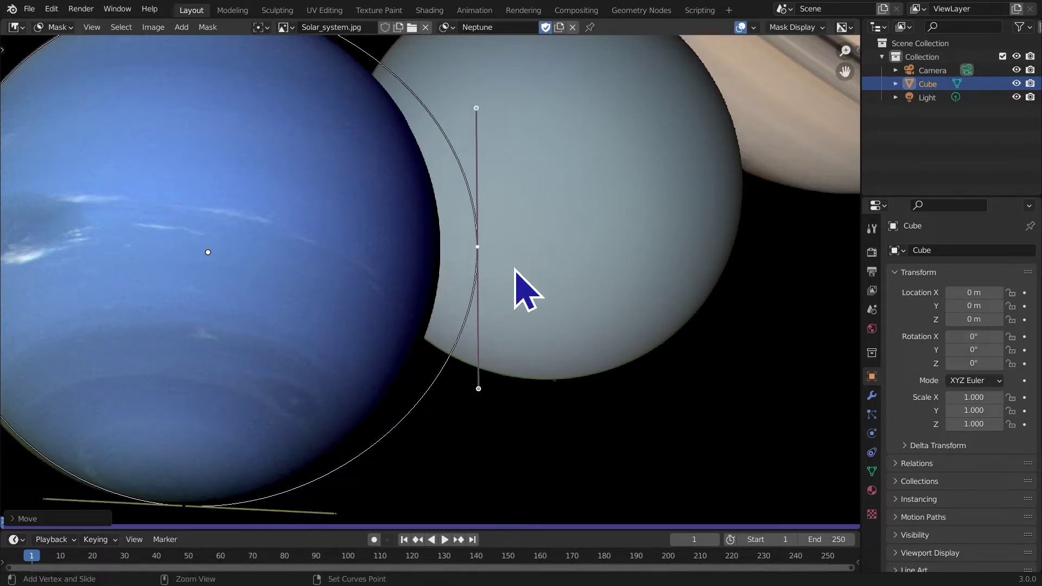
key("ctrl+z")
key("g")
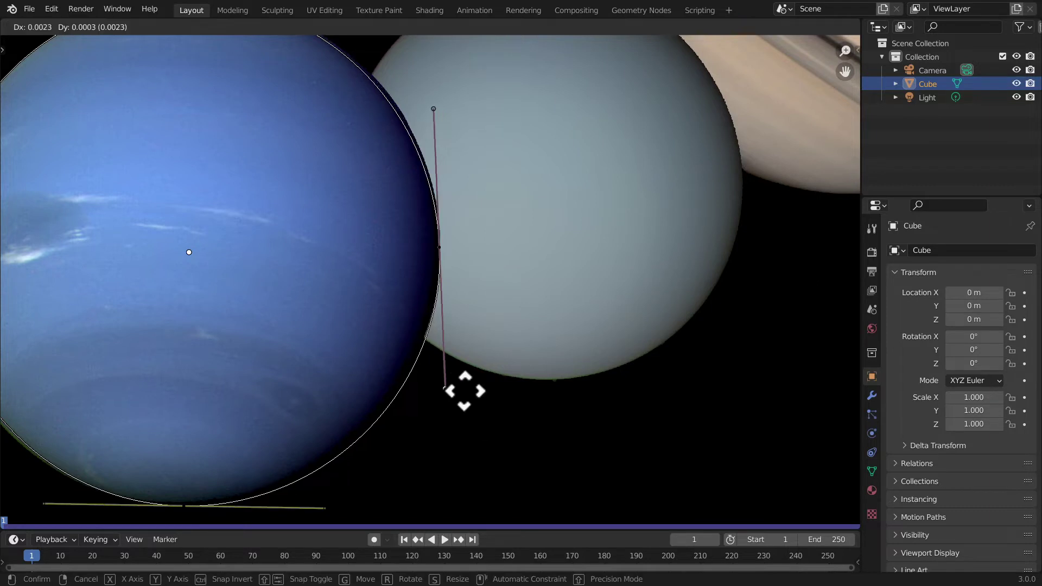
left_click(561, 383)
key("ctrl+z")
left_click(439, 109)
key("g")
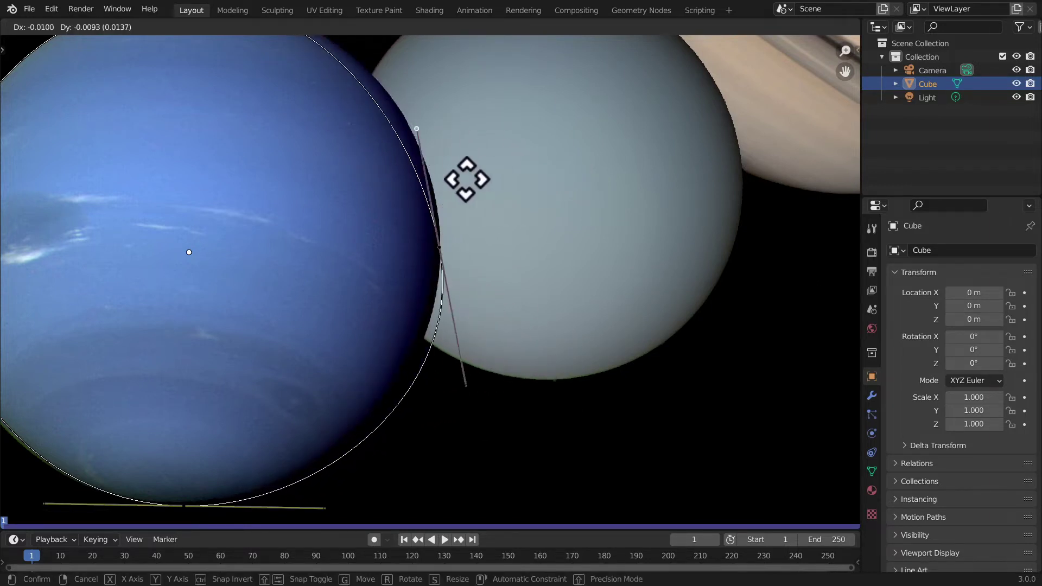
left_click(482, 216)
key("ctrl+z")
middle_click_drag(484, 233, 410, 363, "ctrl")
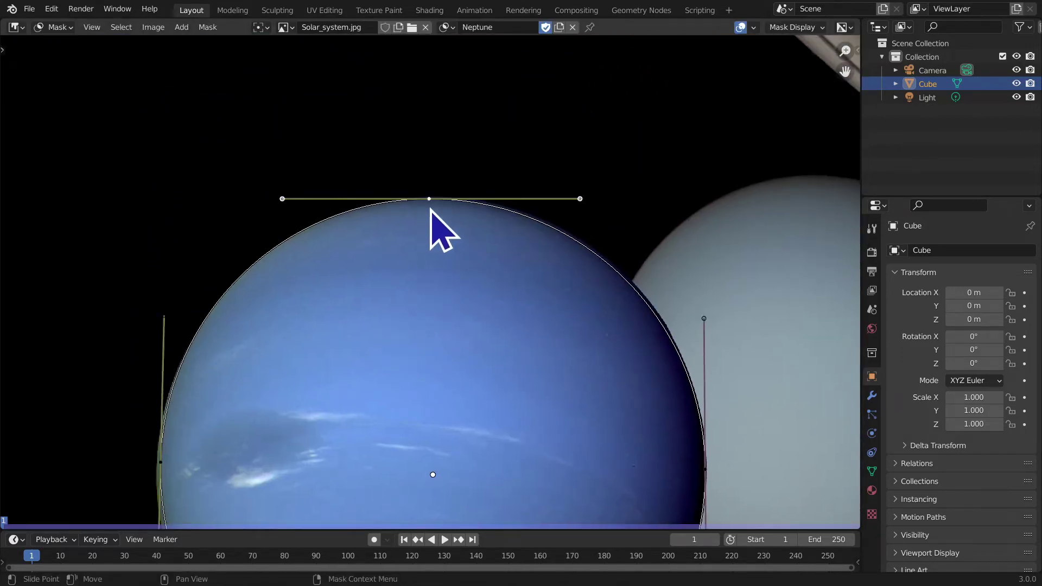
Step: Move the top point right and rotate its handles, then undo back to its original position
key("g")
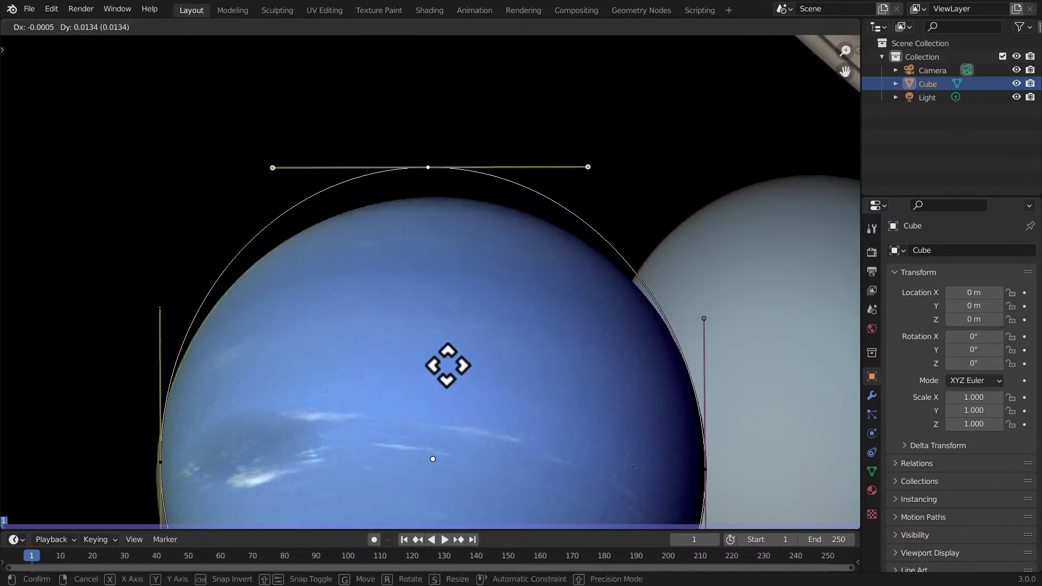
left_click(458, 389)
key("g")
left_click(463, 325)
key("r")
left_click(495, 307)
key("ctrl+z")
key("ctrl+z")
key("ctrl+z")
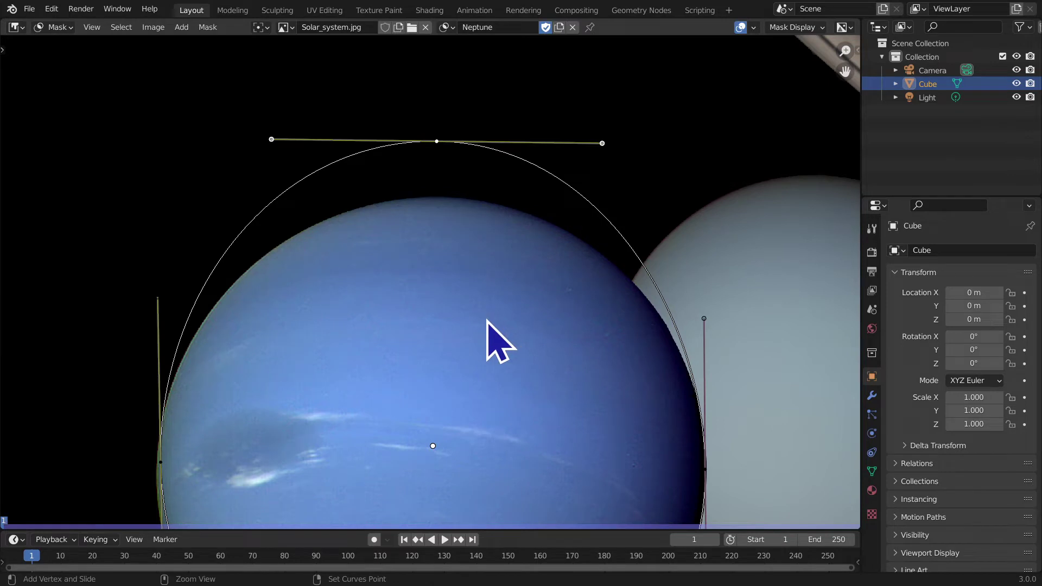
Step: Tilt the top point's left and right handles, then undo so they are level again
left_click(294, 228)
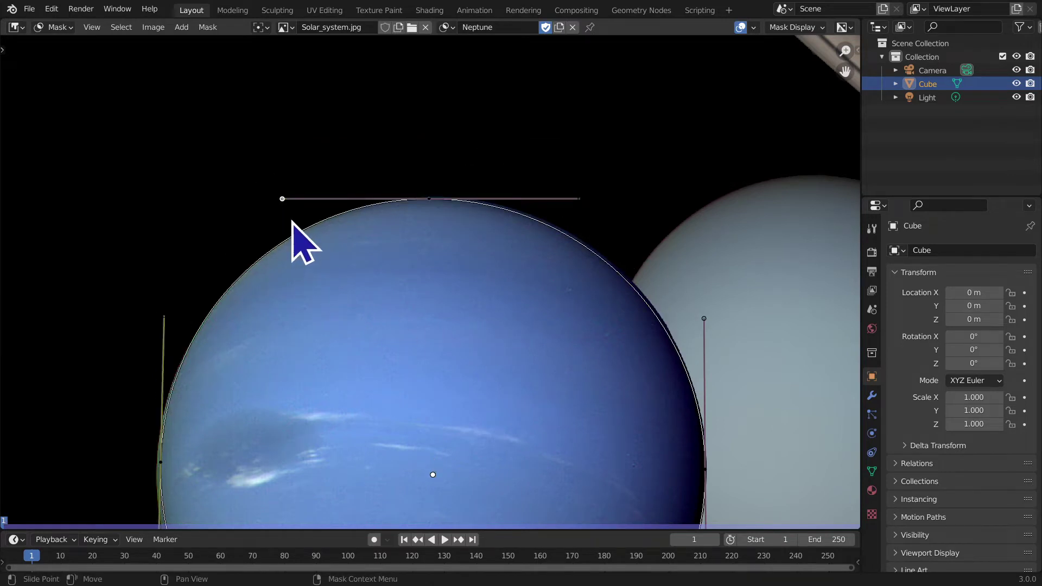
left_click(286, 291)
left_click(569, 235)
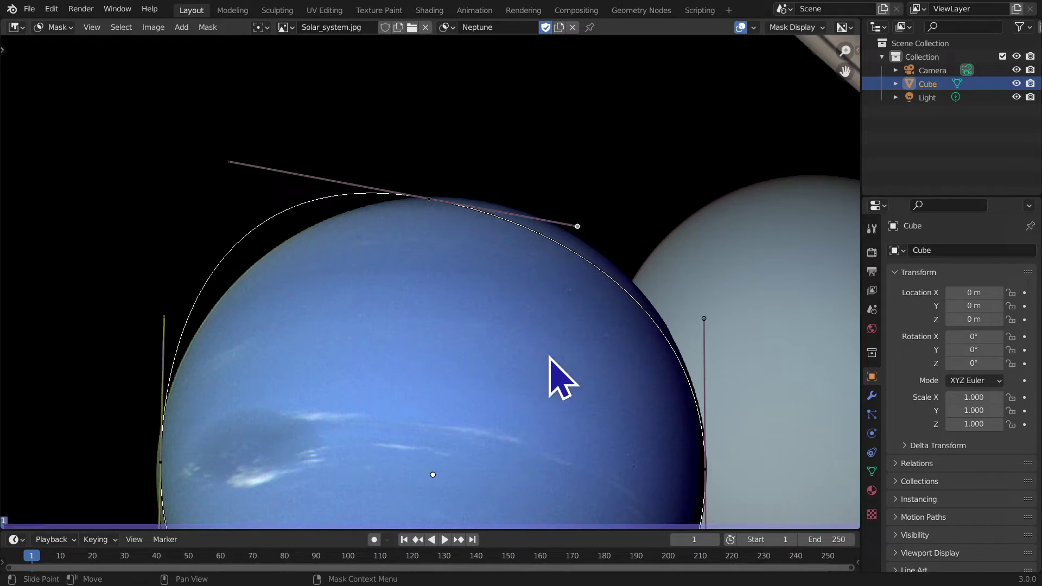
key("g")
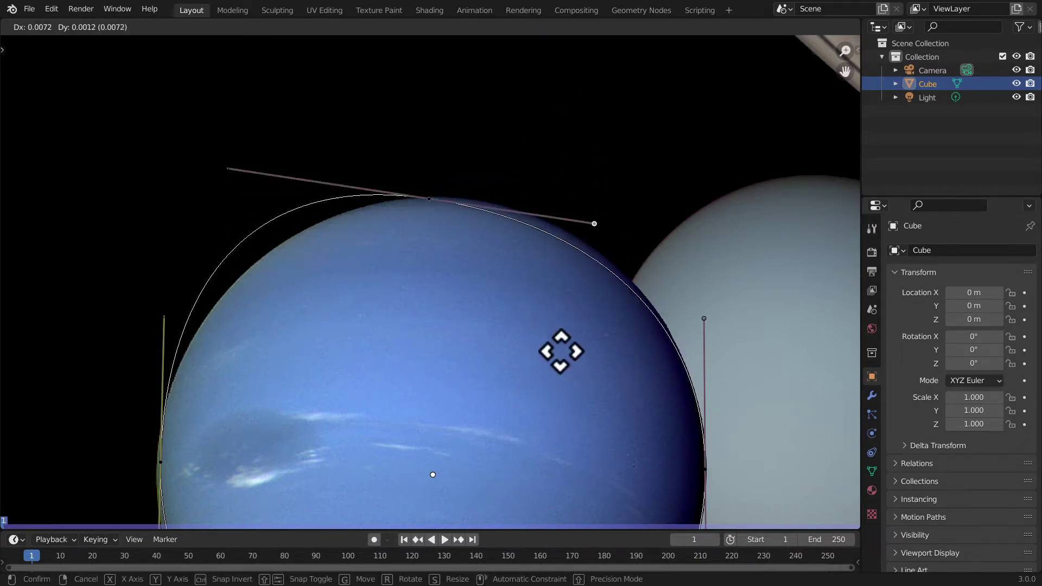
left_click(561, 252)
key("ctrl+z")
key("ctrl+z")
key("ctrl+z")
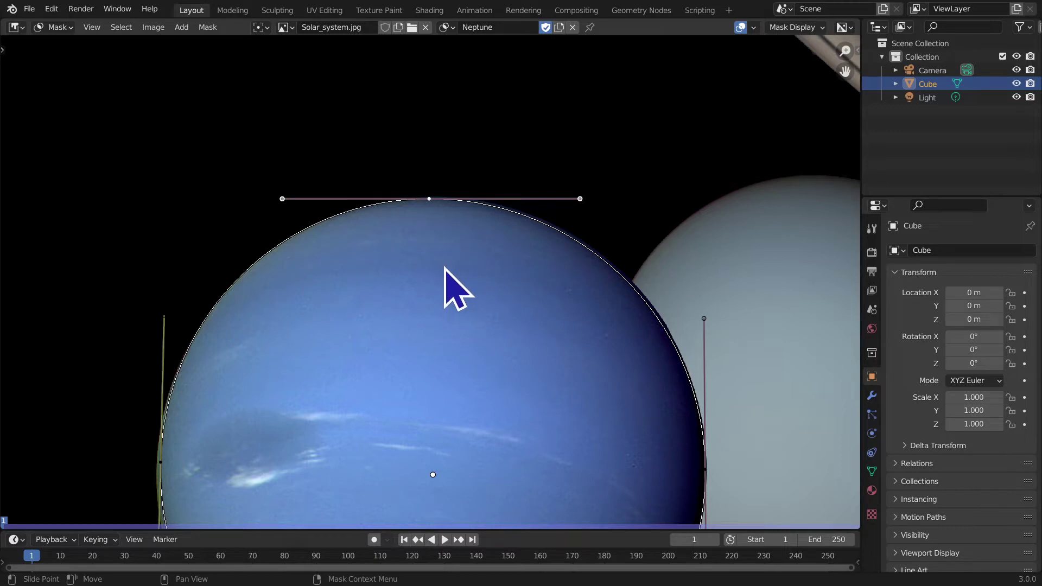
Step: Try raising the top point and tilting each of its handles, undoing every change
key("g")
left_click(457, 217)
key("ctrl+z")
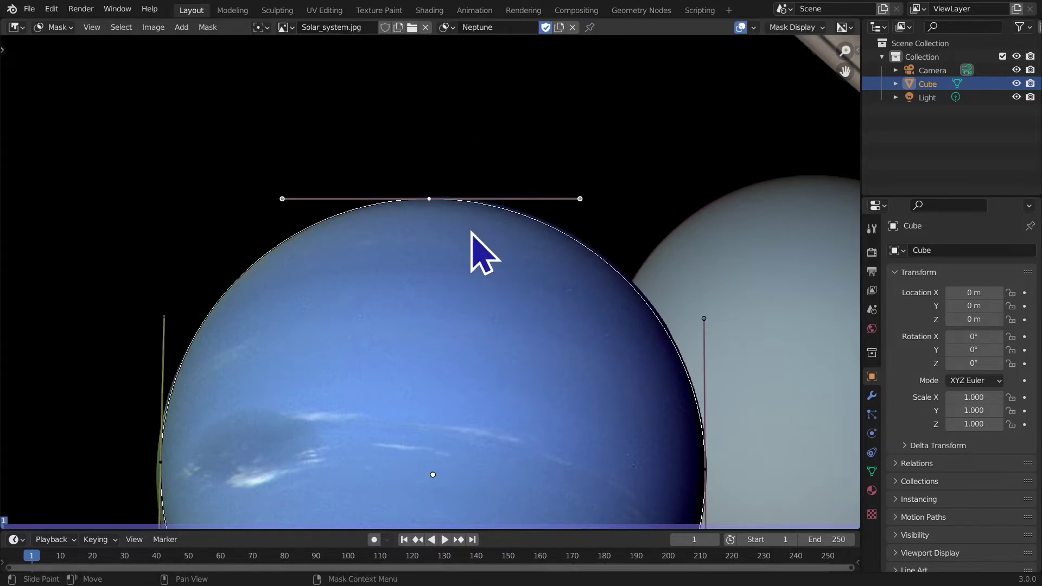
middle_click_drag(422, 297, 233, 175, "ctrl")
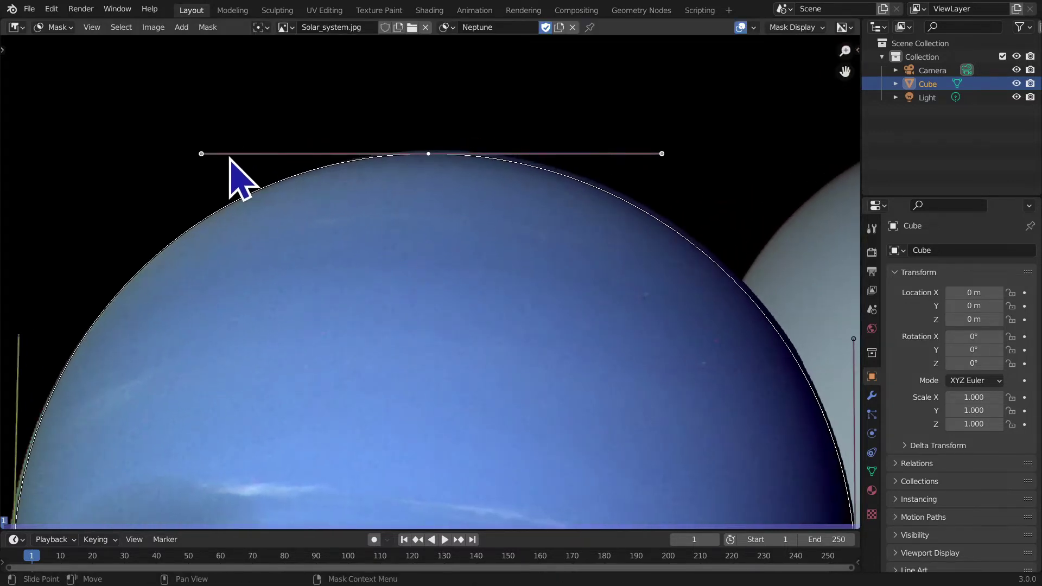
key("g")
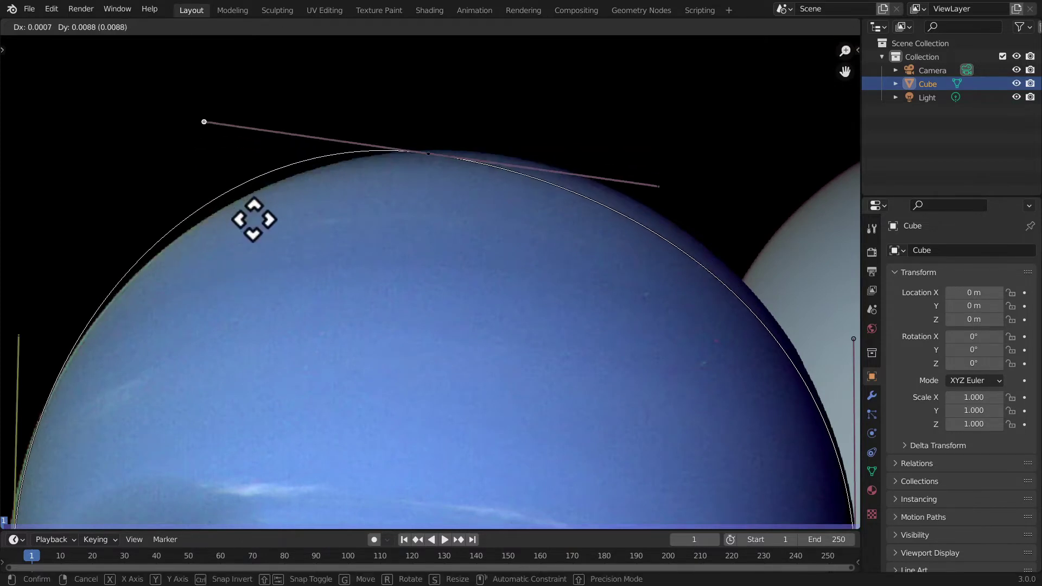
left_click(226, 205)
key("ctrl+z")
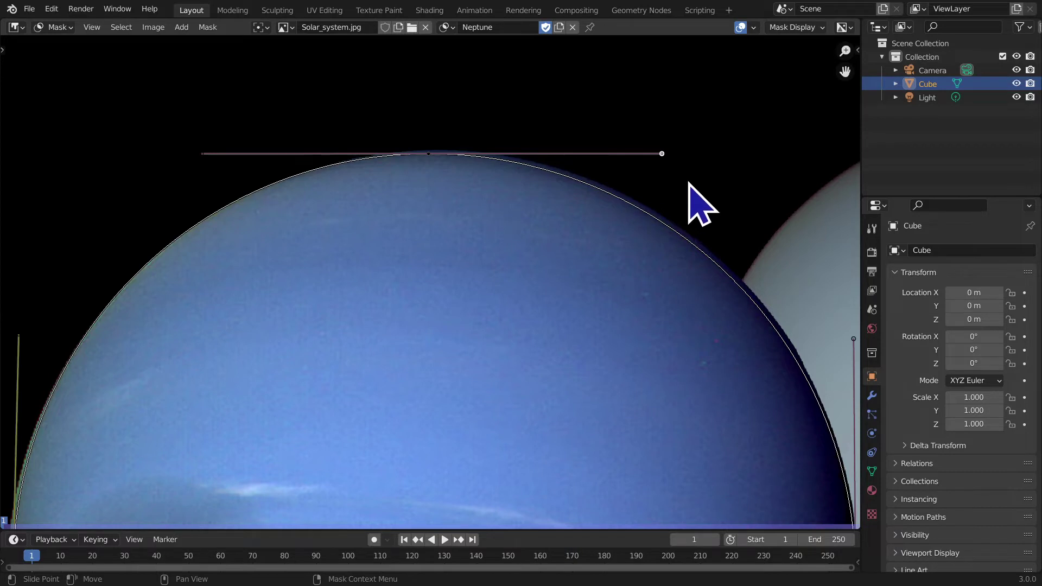
key("g")
left_click(697, 116)
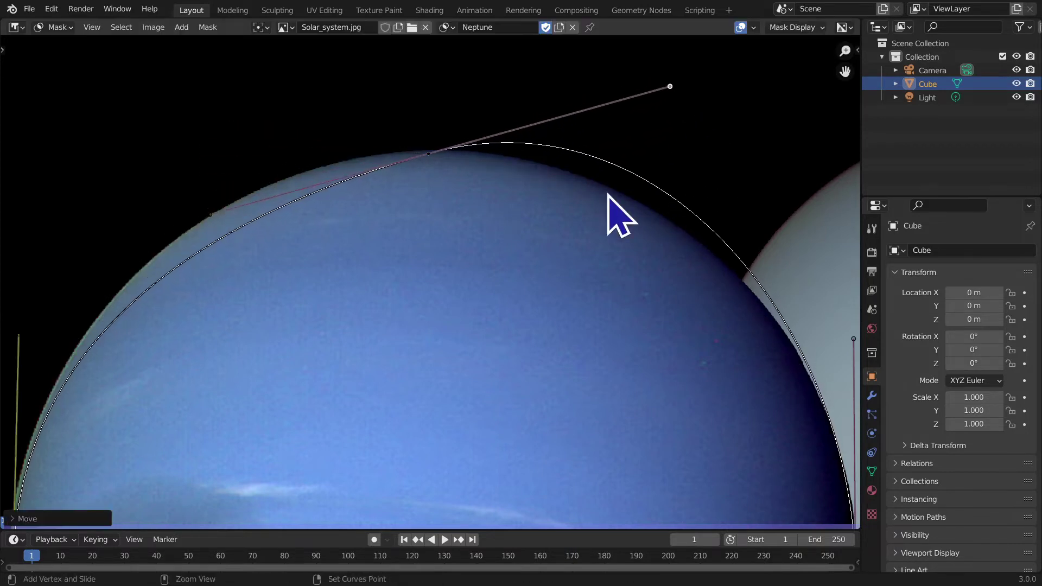
key("ctrl+z")
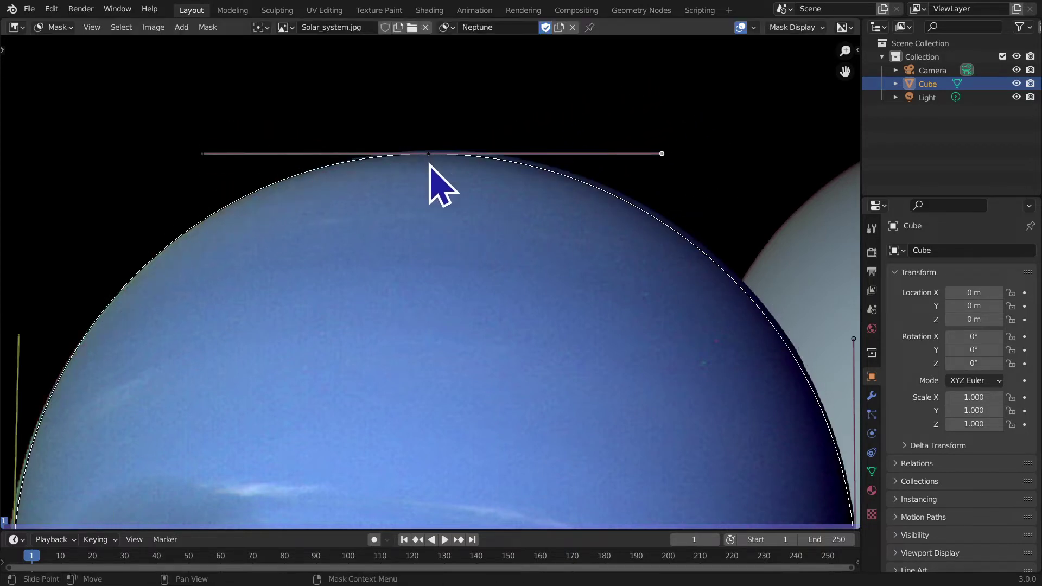
Step: Undo an accidental move of the top point and zoom out to show all of Neptune
left_click(429, 154)
key("g")
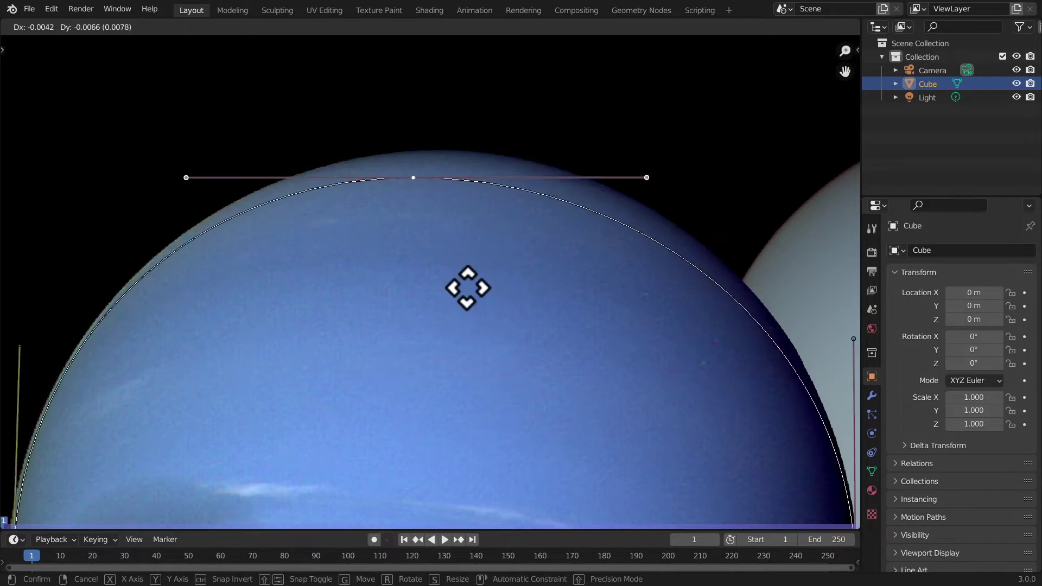
left_click(472, 300)
key("ctrl+z")
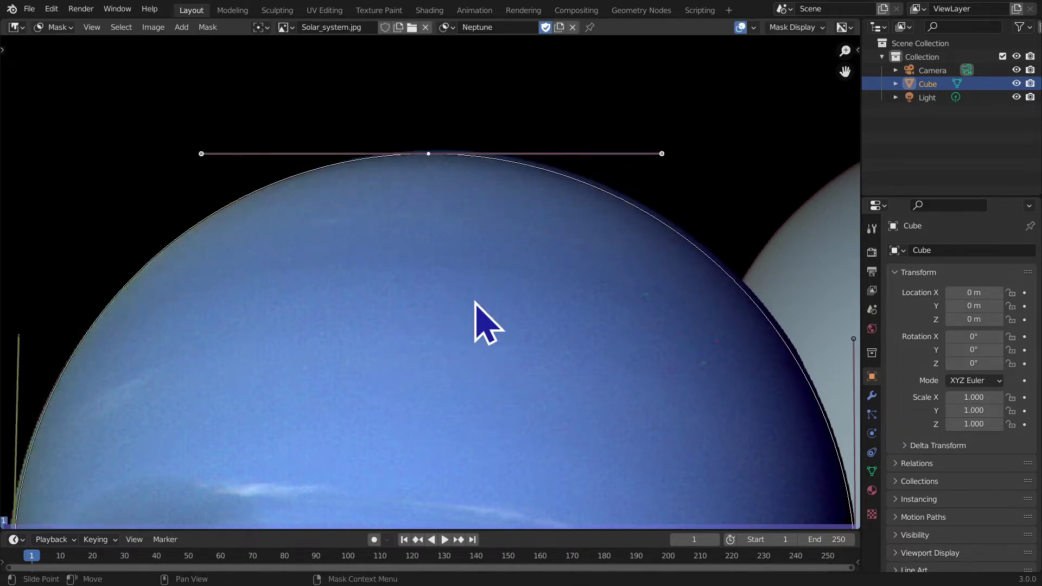
scroll(477, 321, "down", 3)
middle_click_drag(475, 380, 356, 291)
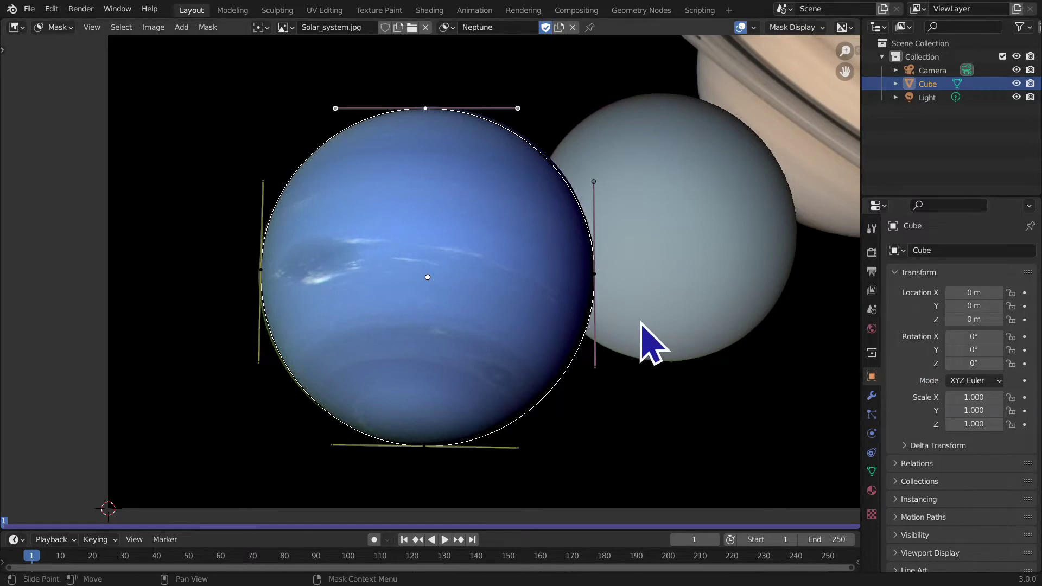
scroll(671, 322, "down", 1)
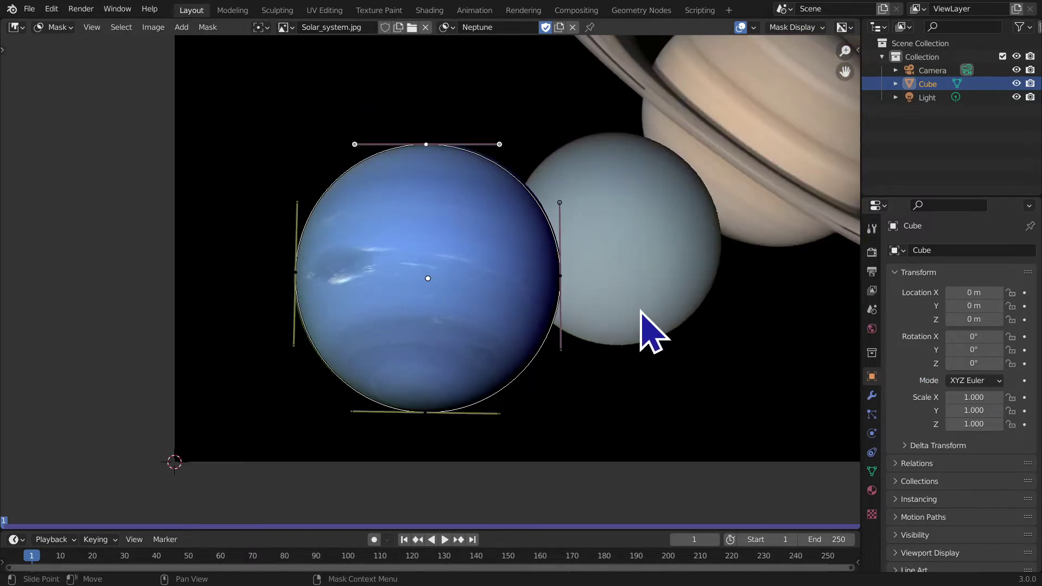
key("Home")
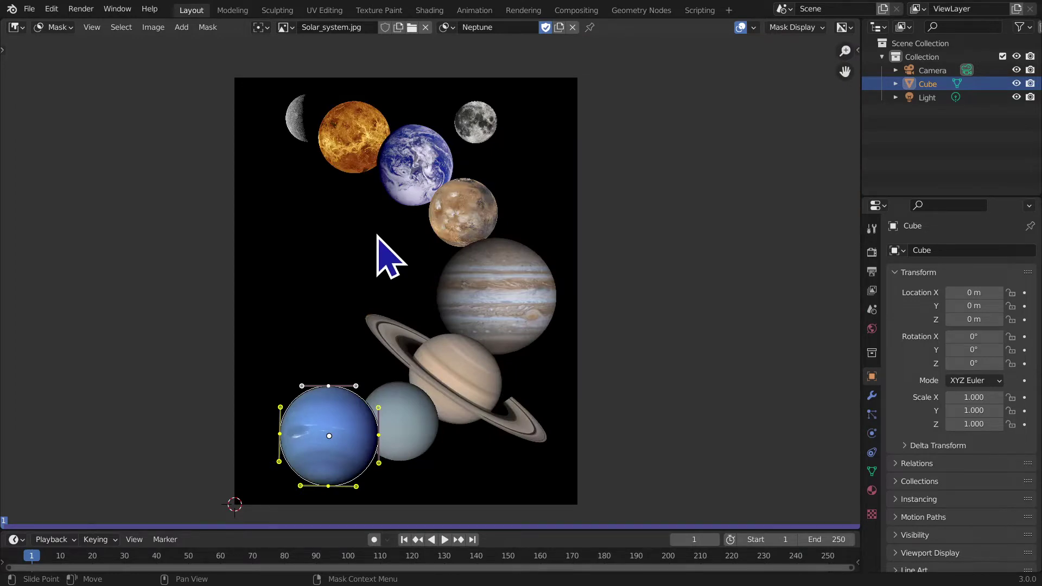
key("shift+a")
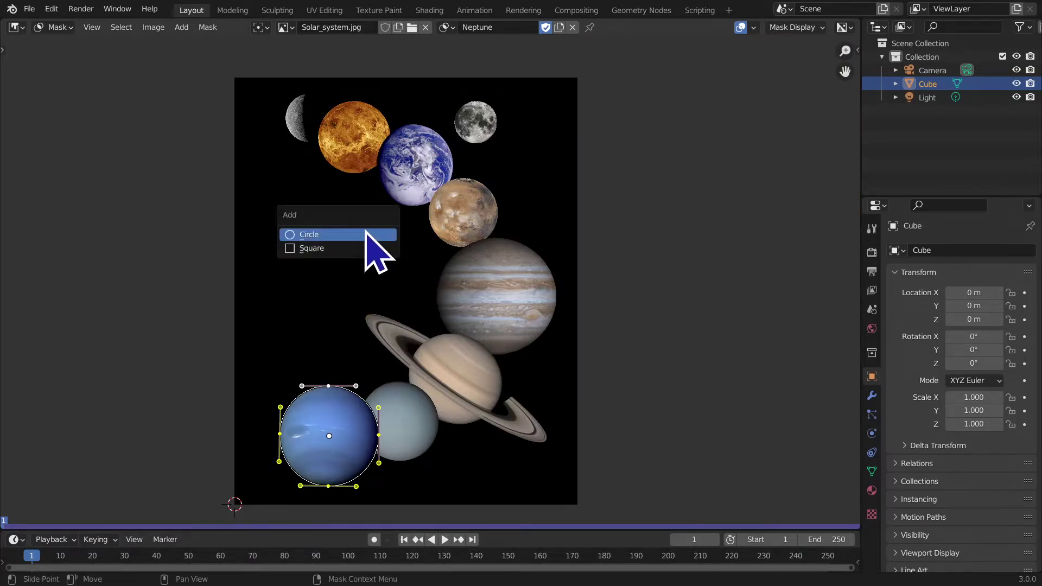
left_click(332, 236)
key("g")
left_click(432, 163)
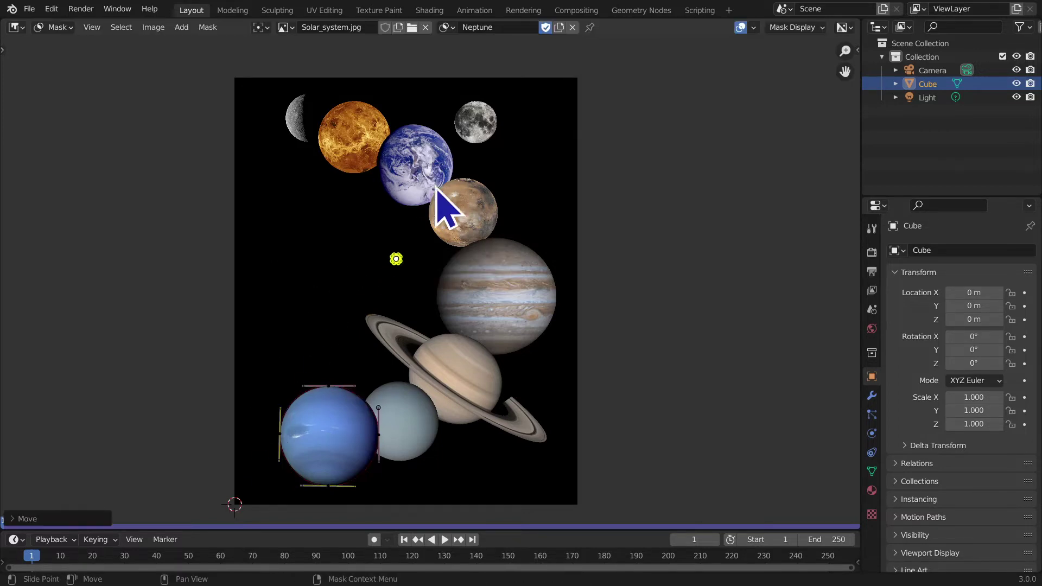
key("r")
left_click(525, 323)
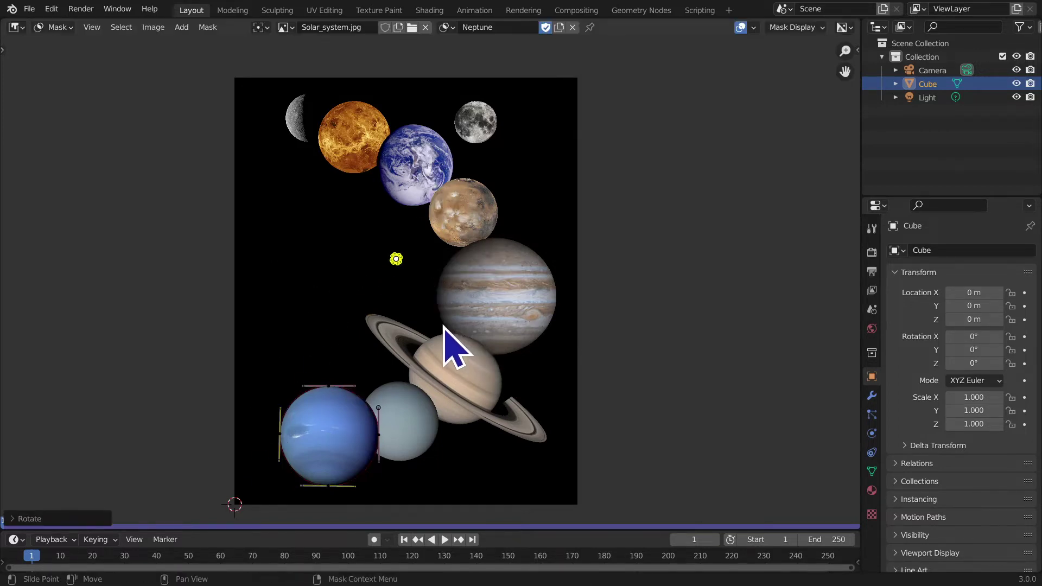
key("s")
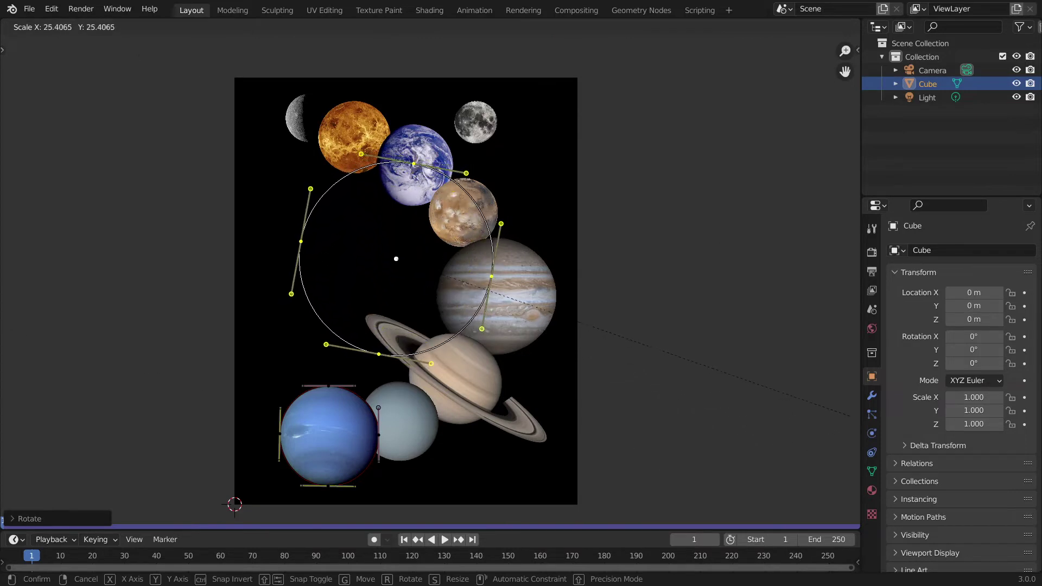
key("Return")
key("x")
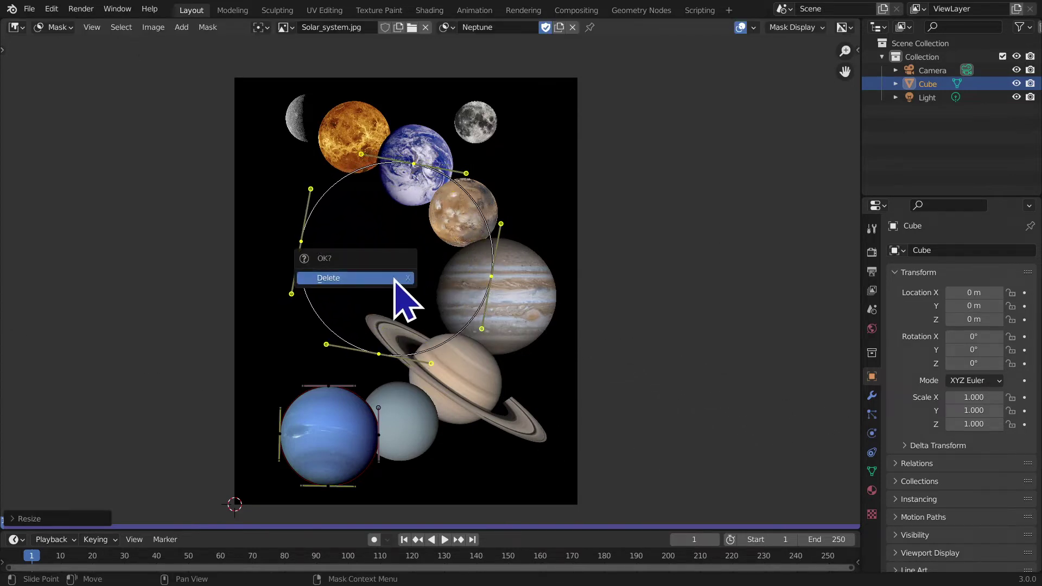
left_click(395, 278)
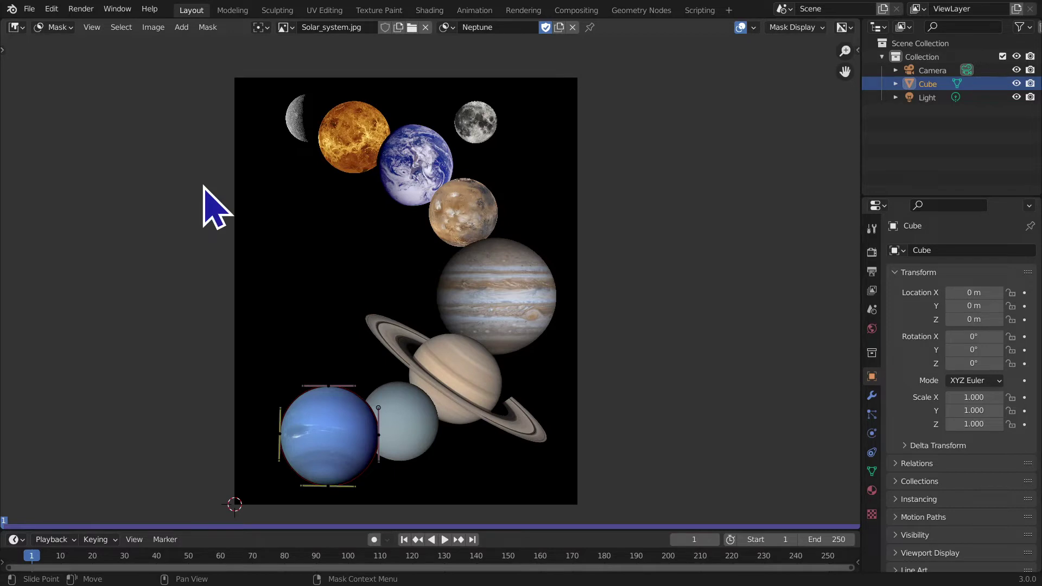
Step: Add a square mask, centre it in the image, enlarge it unrotated, and curve its top edge
key("shift+a")
left_click(180, 201)
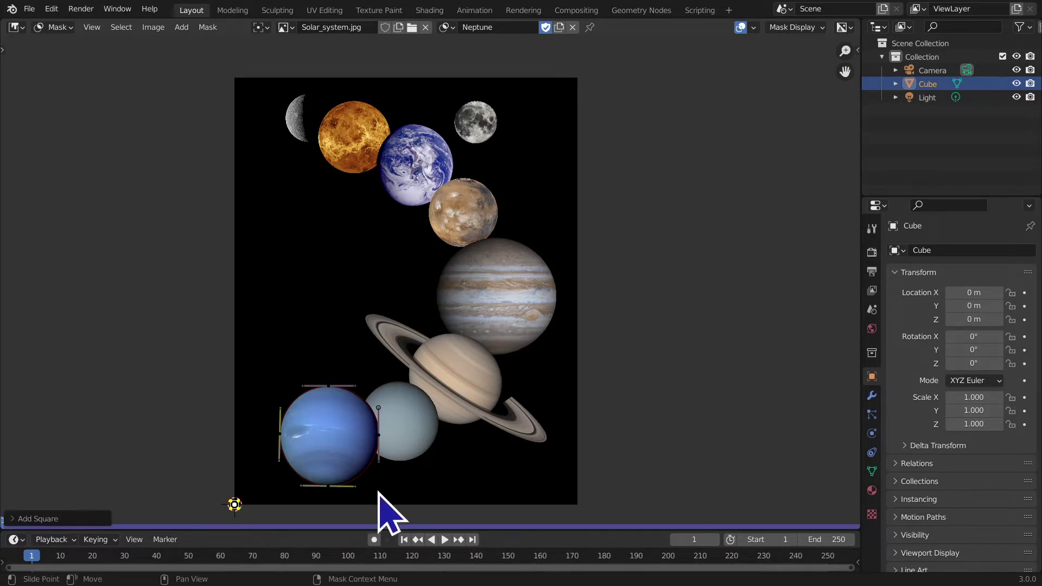
key("g")
left_click(426, 258)
key("s")
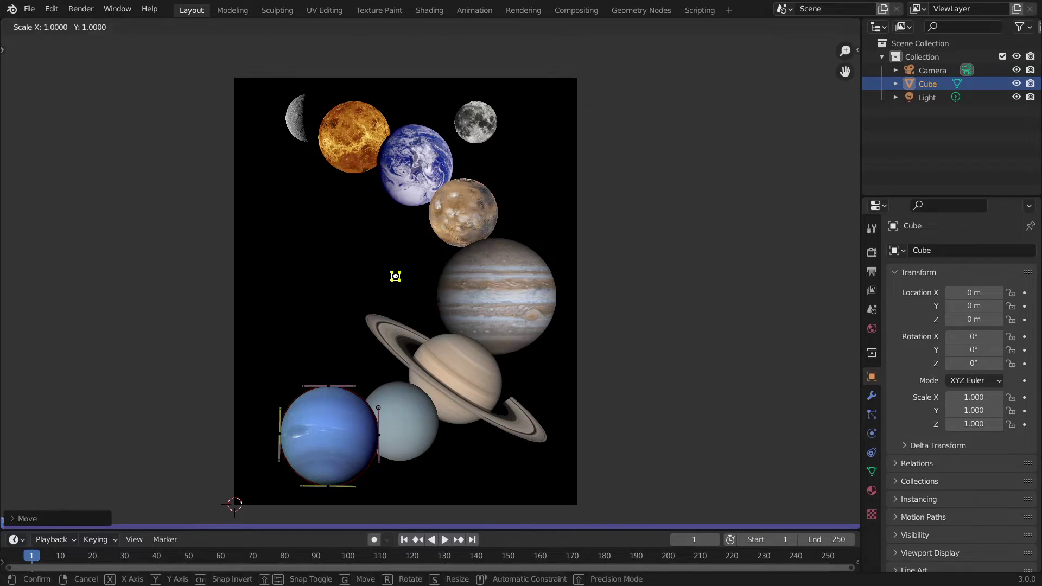
left_click(531, 205)
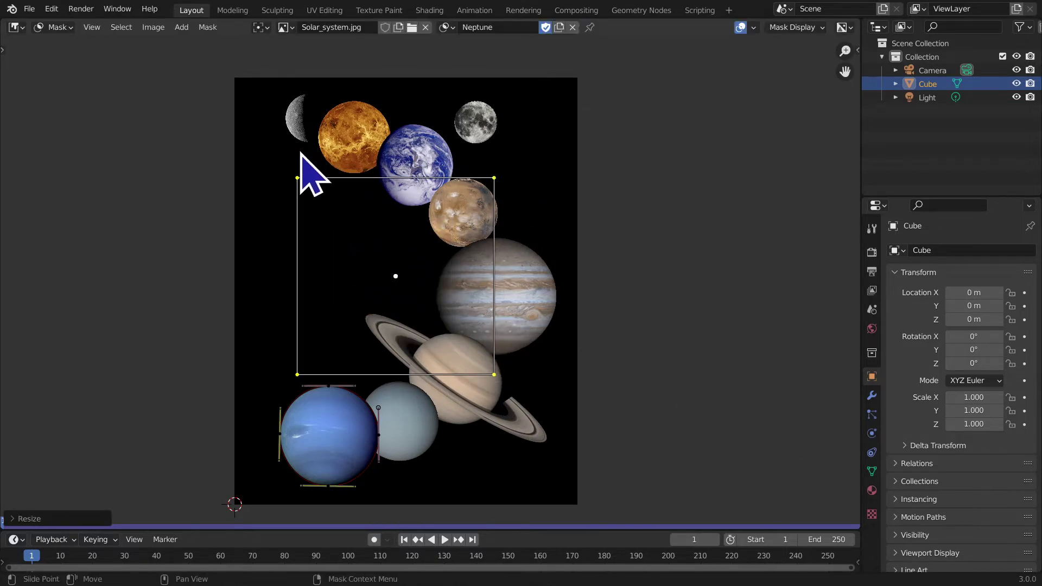
key("r")
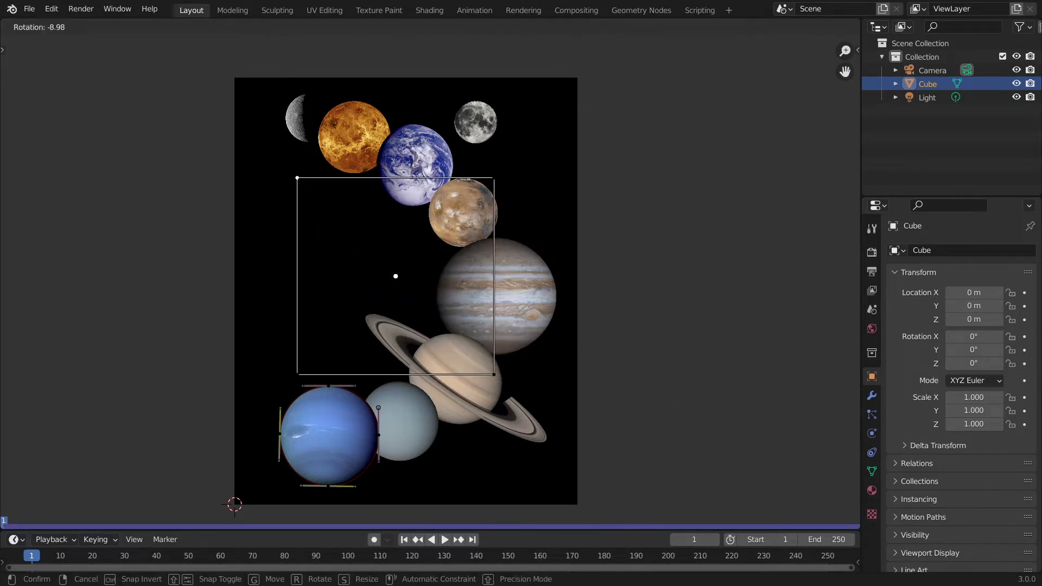
left_click(439, 286)
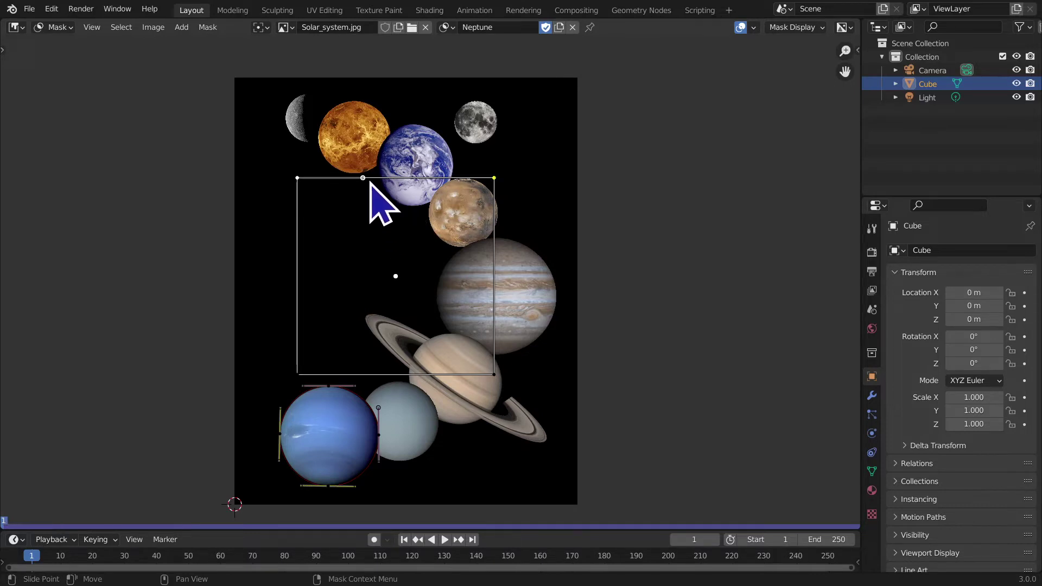
left_click_drag(363, 178, 329, 72)
Step: Bulge the square's left edge outward and move its bottom-right corner point
left_click_drag(301, 235, 322, 280)
middle_click_drag(322, 280, 496, 328)
middle_click_drag(479, 363, 489, 426)
key("g")
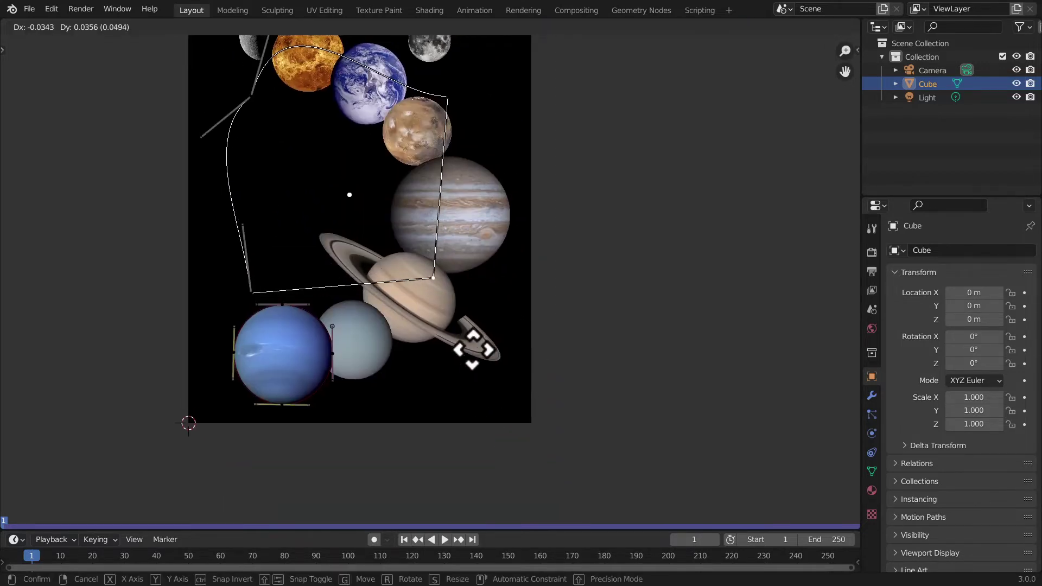
left_click(473, 349)
scroll(400, 174, "up", 2)
scroll(317, 245, "up", 2)
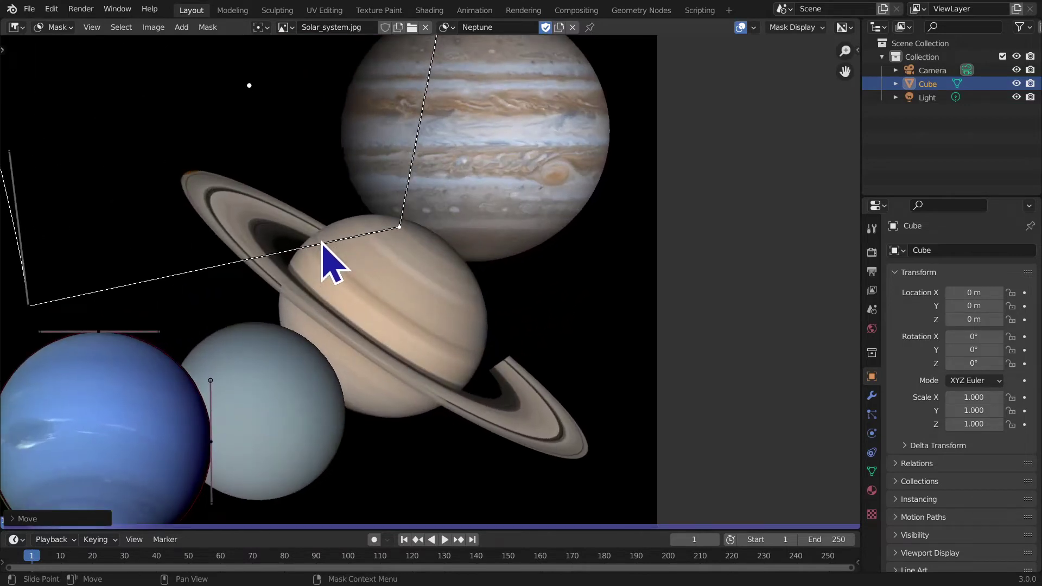
Step: Add a point over Saturn and reshape the curve's handles near Jupiter and Mars
left_click(276, 253, "ctrl")
left_click_drag(278, 254, 364, 305)
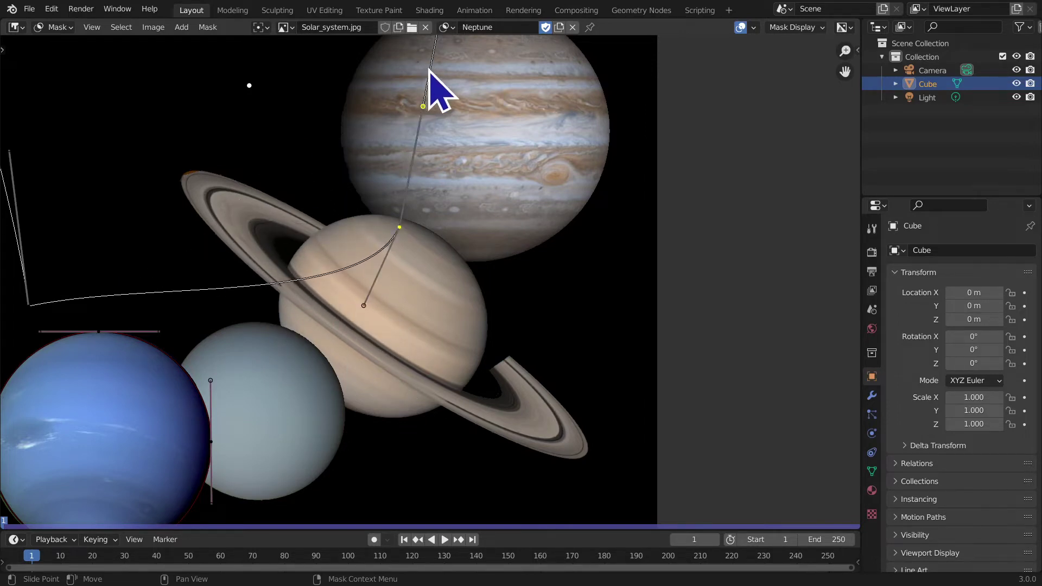
left_click_drag(421, 105, 466, 180)
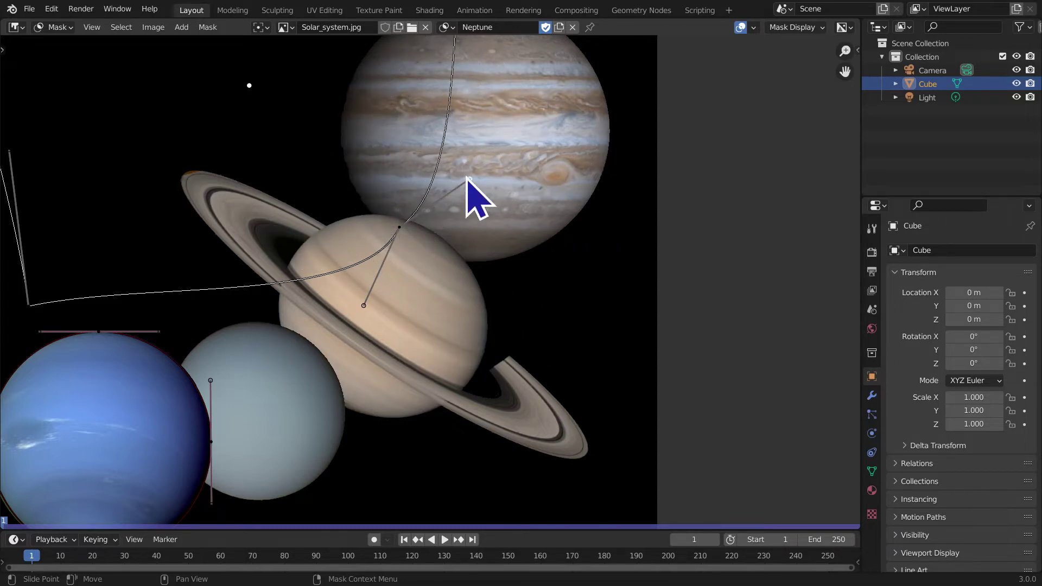
scroll(380, 333, "up", 5)
middle_click_drag(401, 304, 379, 226, "ctrl")
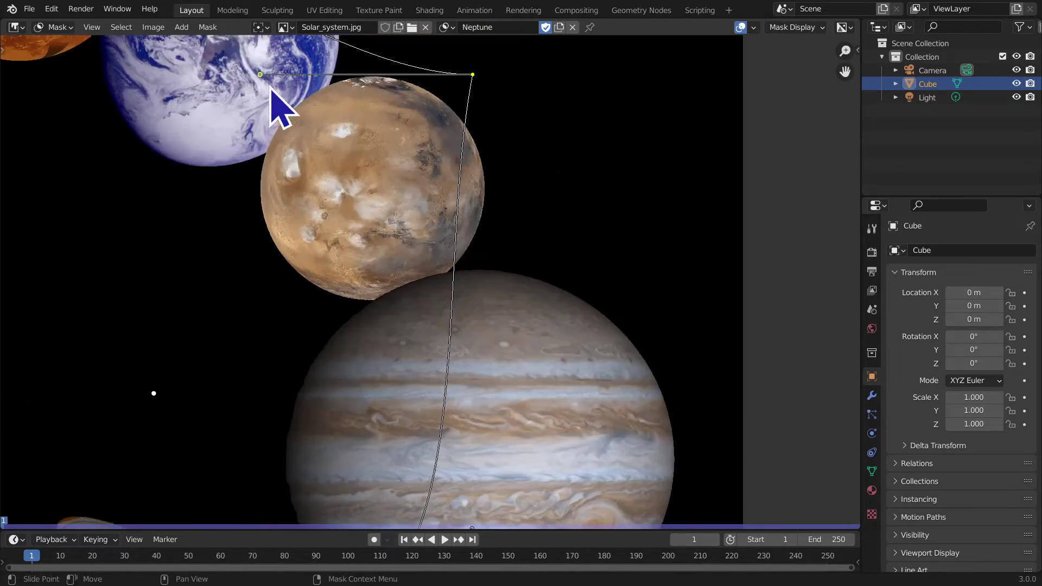
left_click_drag(261, 79, 274, 17)
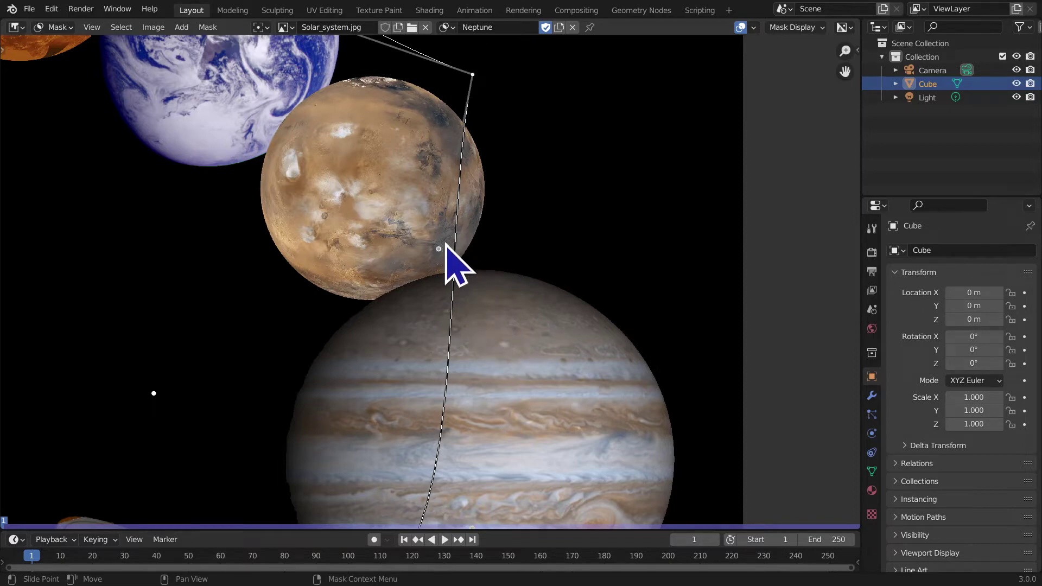
left_click_drag(442, 254, 256, 266)
scroll(326, 396, "down", 10)
scroll(419, 337, "up", 3)
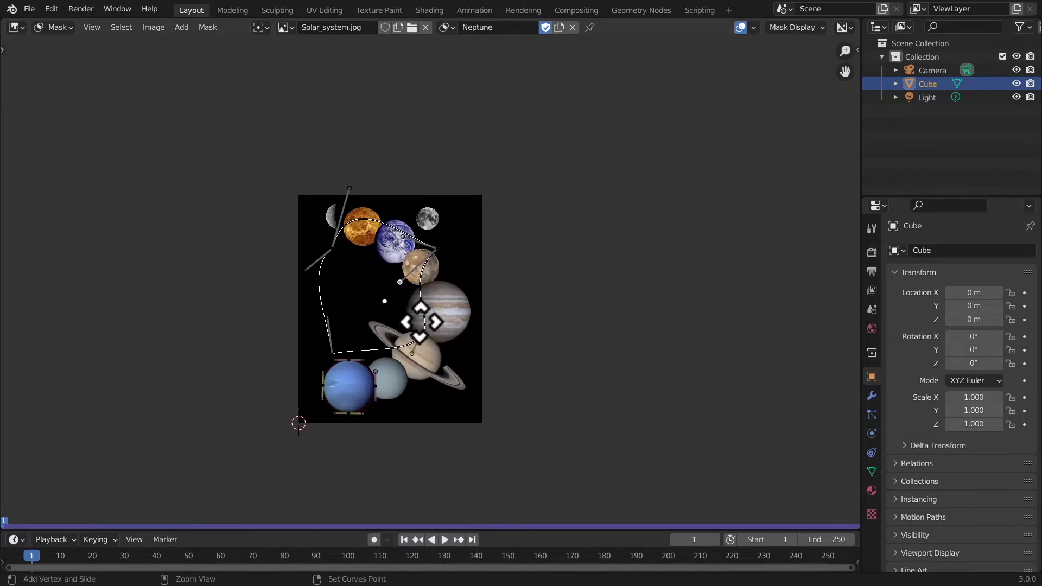
Step: Add and place another point near Saturn, then select a point and call up delete
left_click(418, 347, "ctrl")
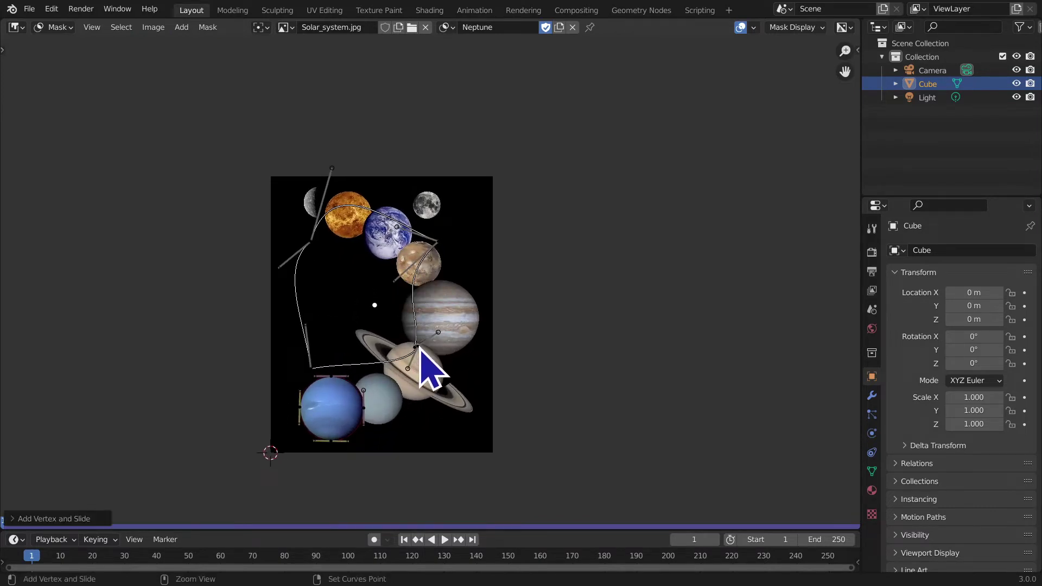
key("g")
left_click(449, 365)
scroll(344, 233, "up", 2)
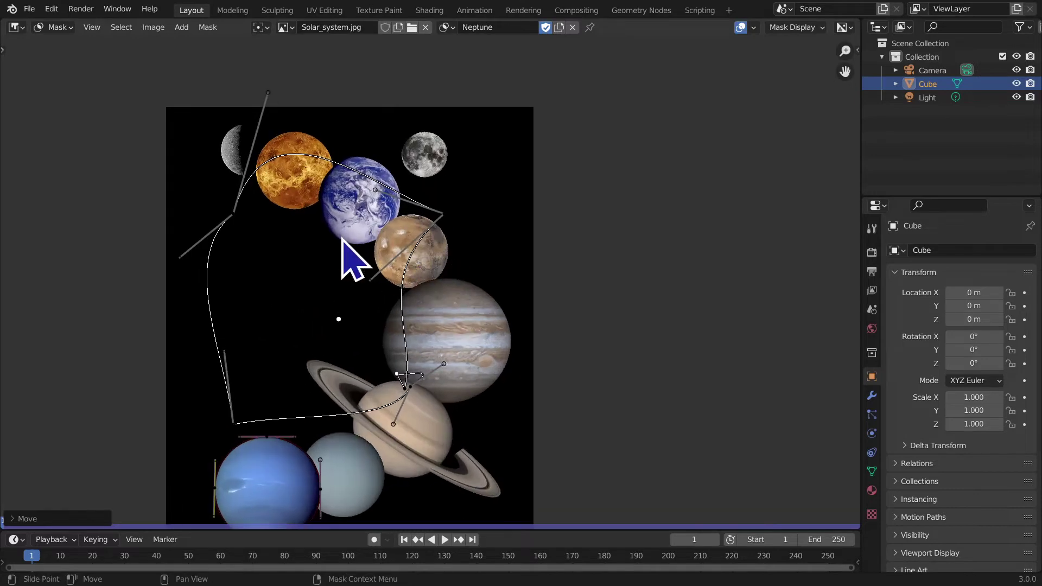
left_click(237, 213)
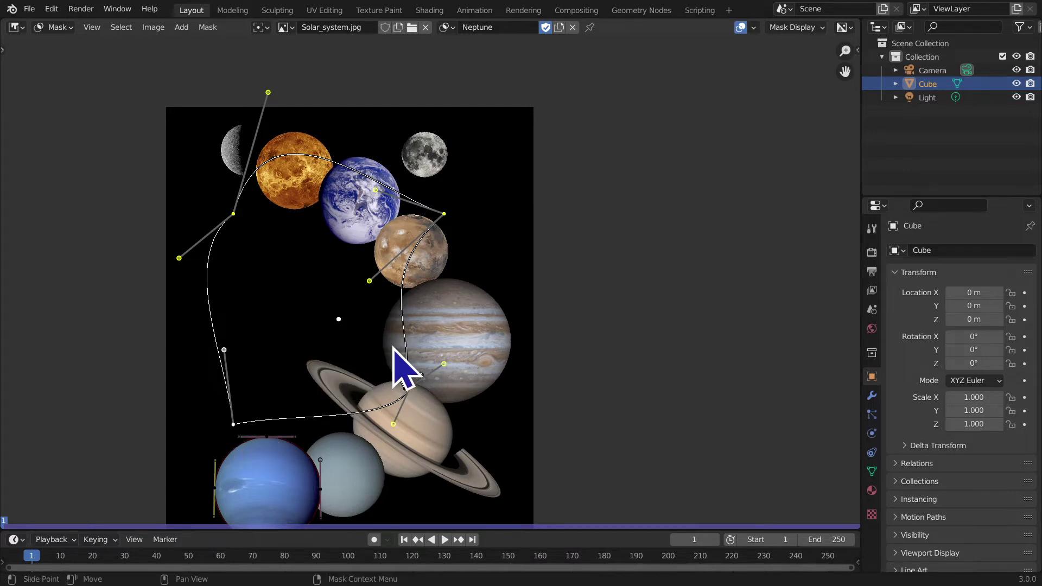
key("x")
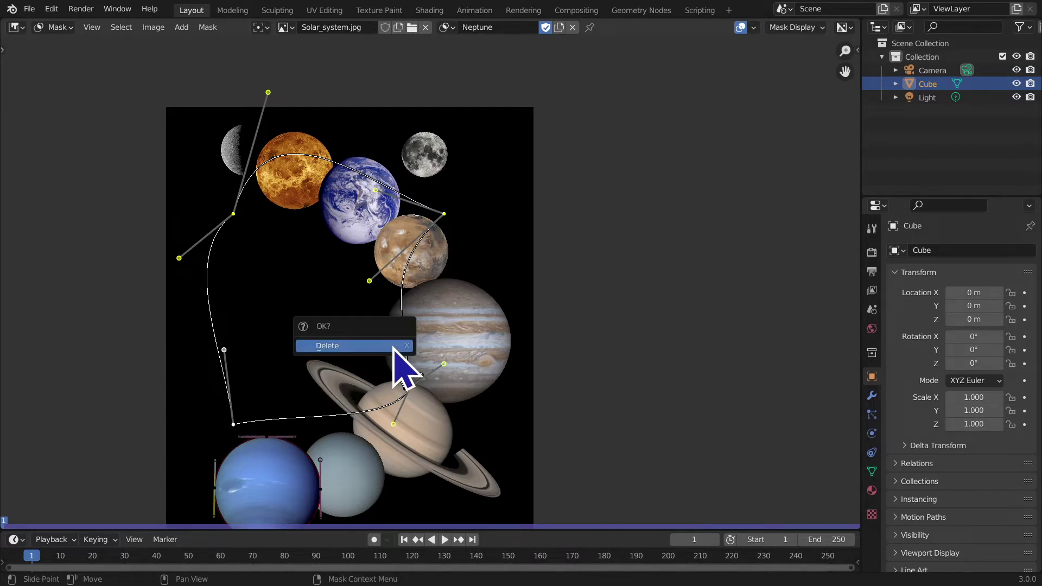
left_click(395, 353)
middle_click_drag(396, 368, 466, 304)
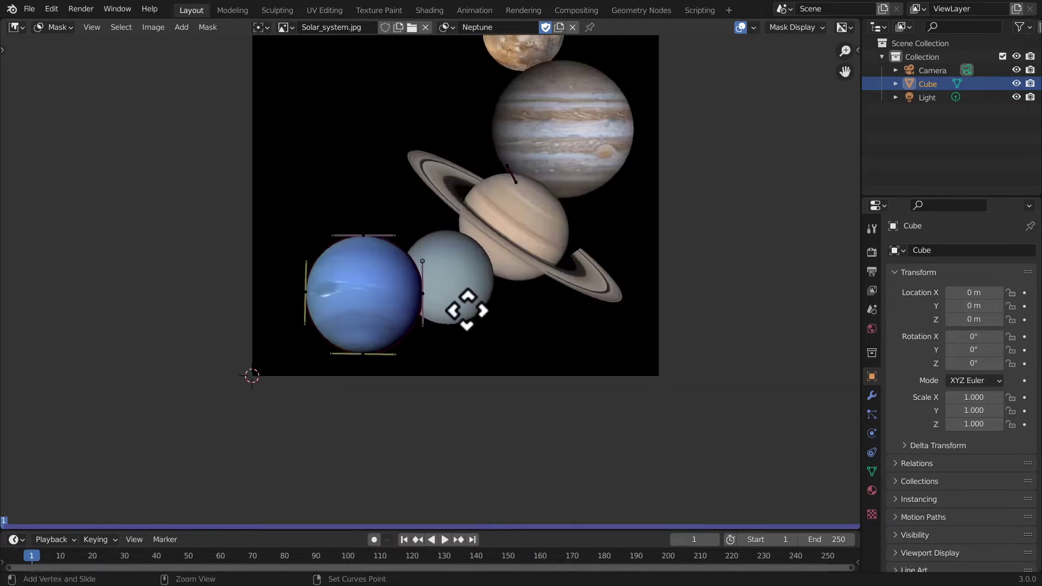
scroll(468, 268, "up", 2)
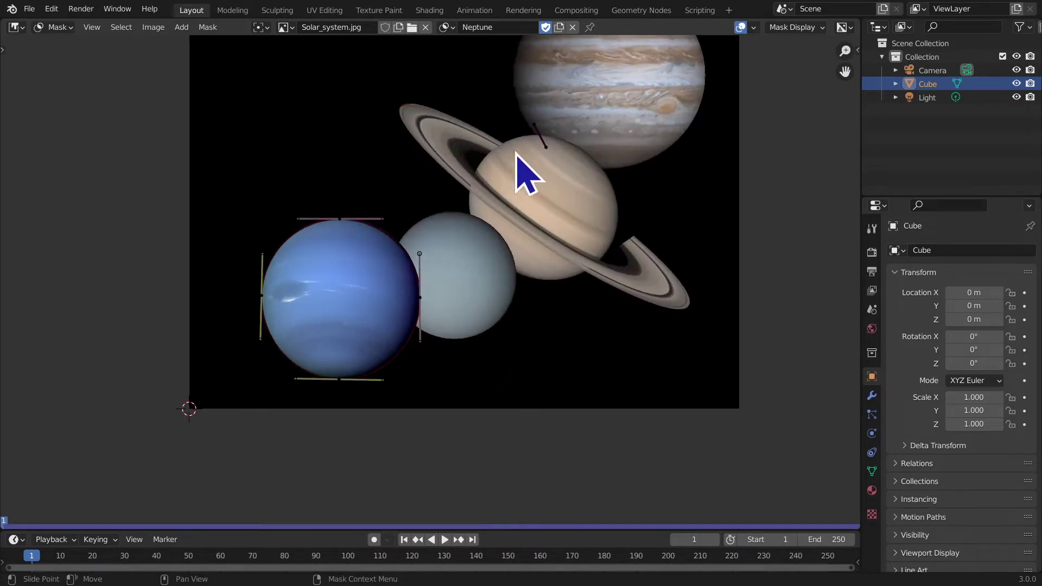
key("super")
key("super")
key("x")
left_click(557, 175)
scroll(558, 177, "up", 2)
middle_click_drag(548, 210, 399, 277)
key("shift+a")
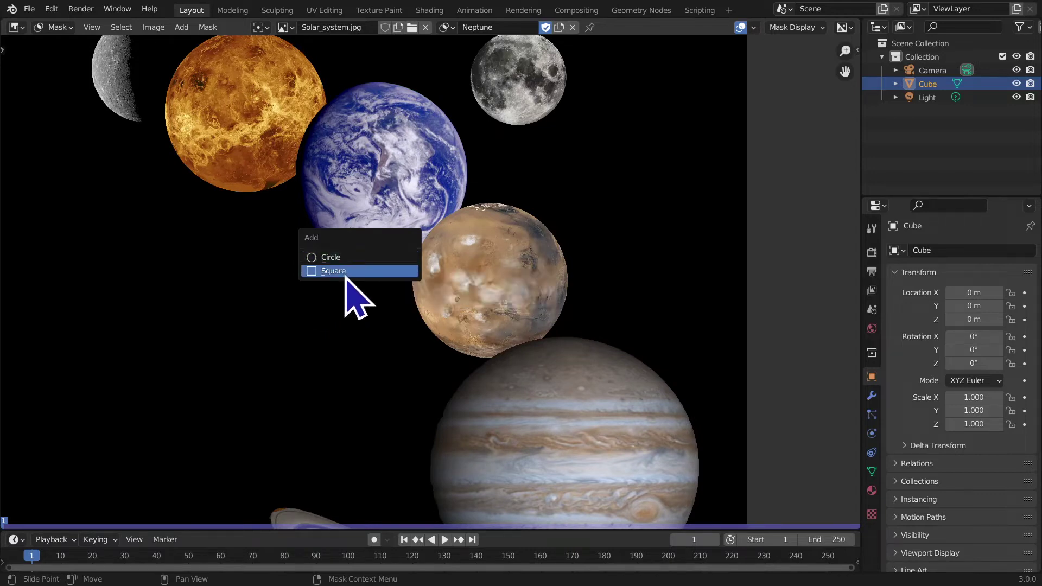
left_click(378, 270)
middle_click_drag(710, 190, 493, 286)
scroll(418, 380, "down", 10)
scroll(459, 84, "up", 6)
middle_click_drag(553, 98, 448, 266)
scroll(467, 247, "up", 2)
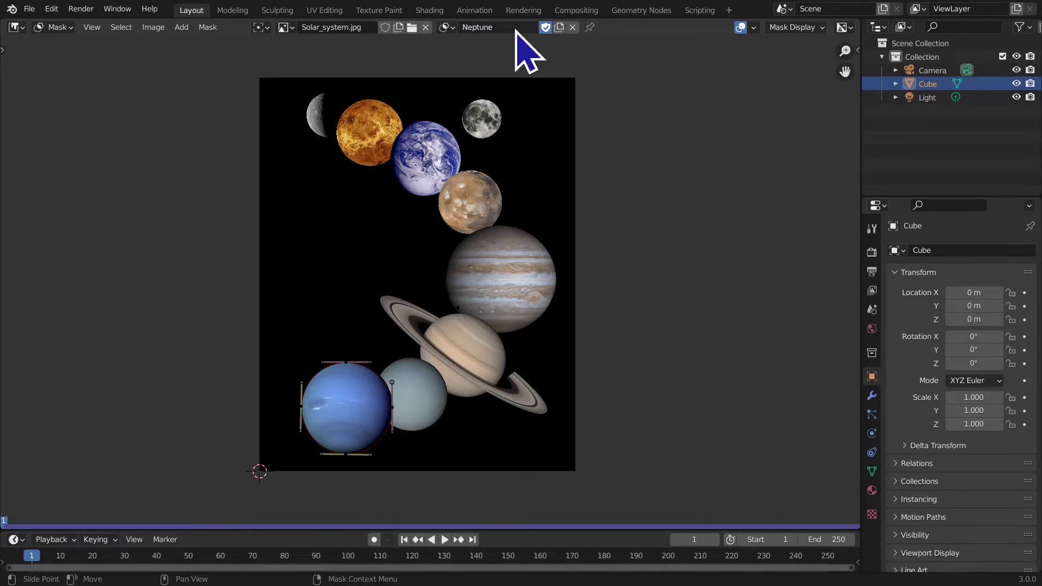
Step: Create a second mask, check both masks in the browse list, and rename the new one Square
left_click(560, 27)
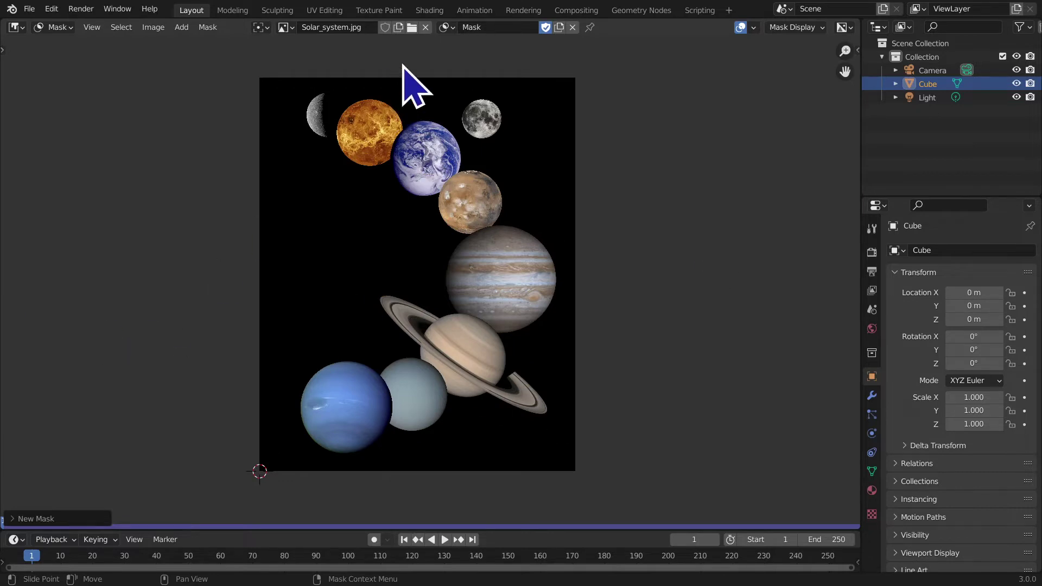
left_click(446, 27)
left_click(463, 61)
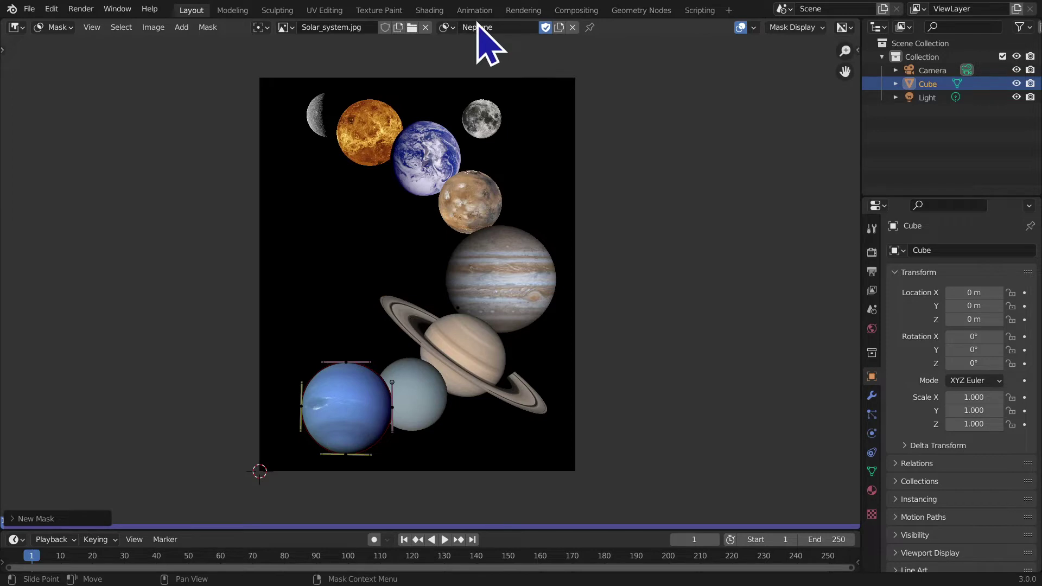
left_click(445, 27)
left_click(471, 48)
double_click(478, 27)
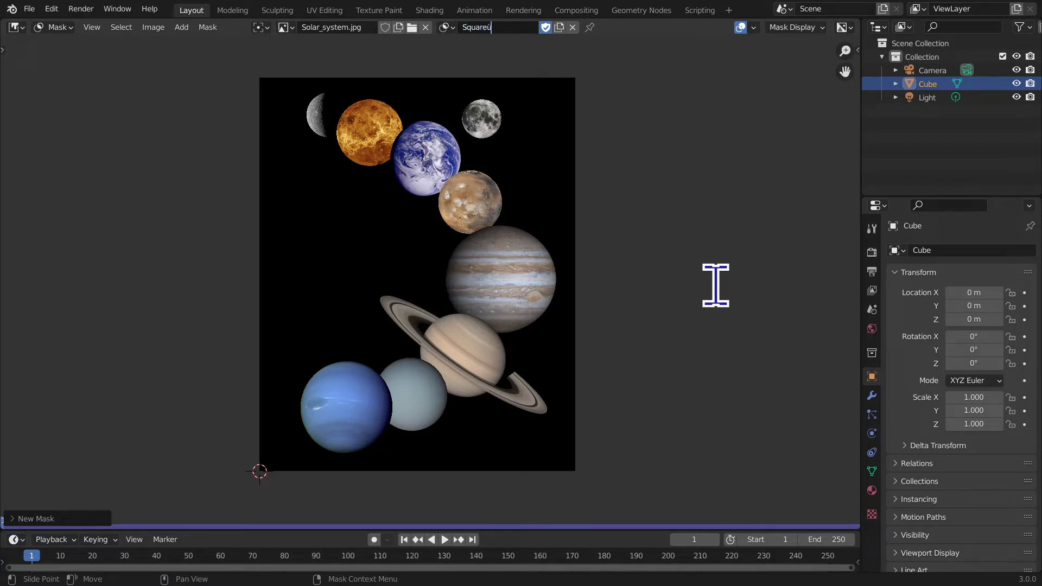
key("shift+a")
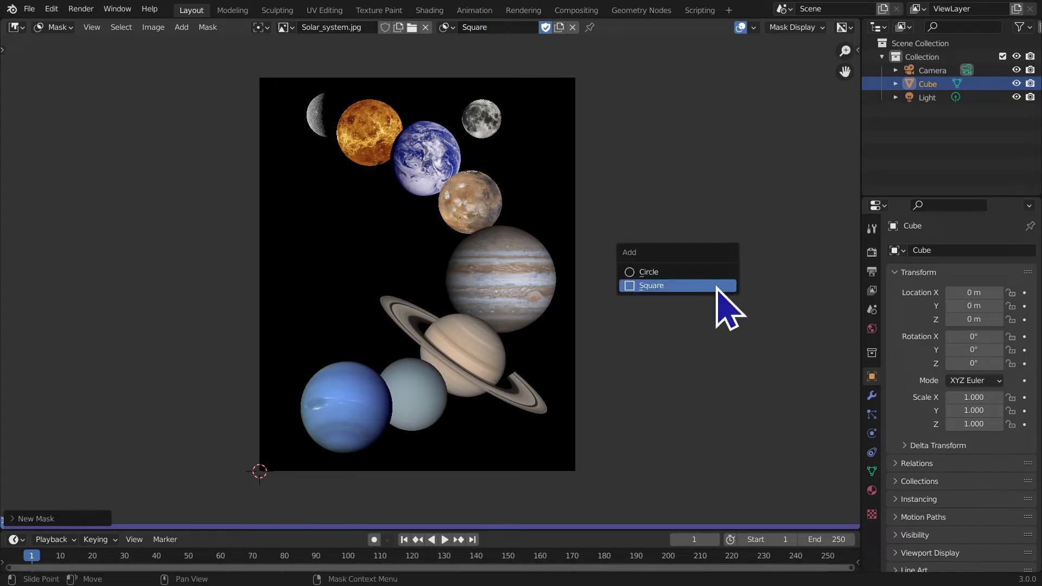
Step: Add a square to the Square mask, raise it, enlarge it and tilt it about 30 degrees
left_click(718, 288)
key("g")
left_click(419, 220)
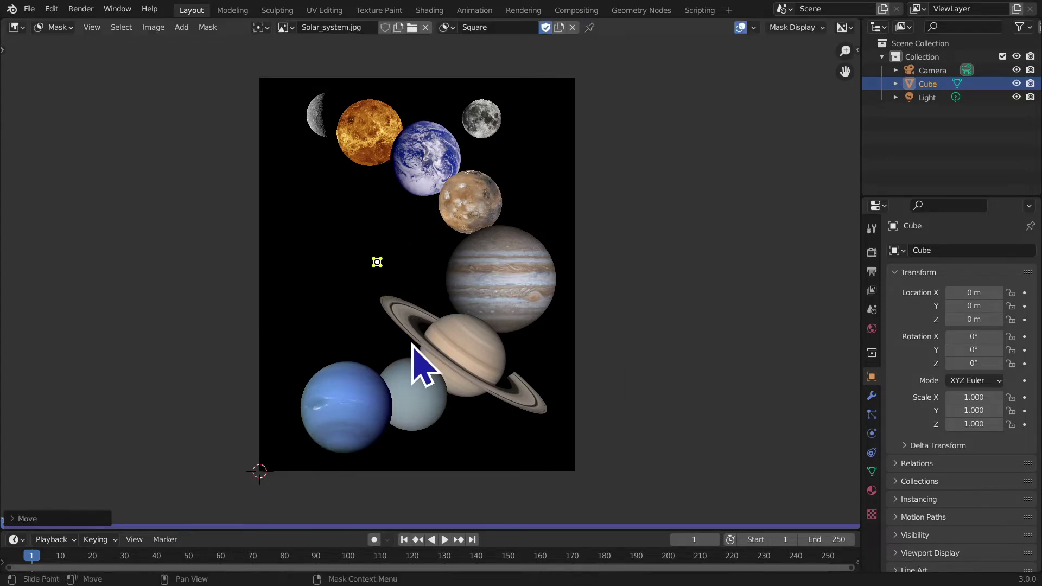
key("s")
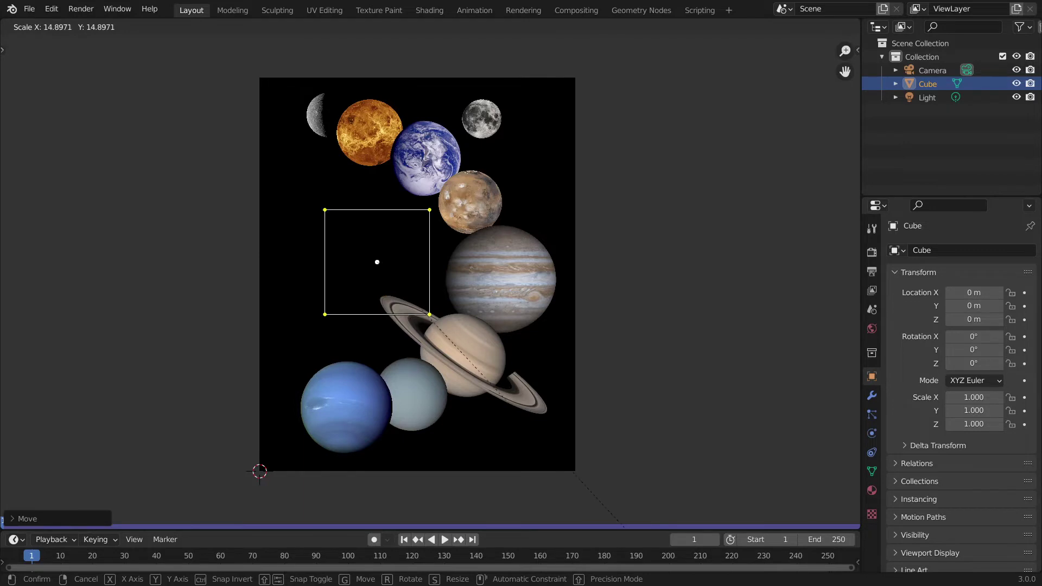
left_click(363, 193)
key("r")
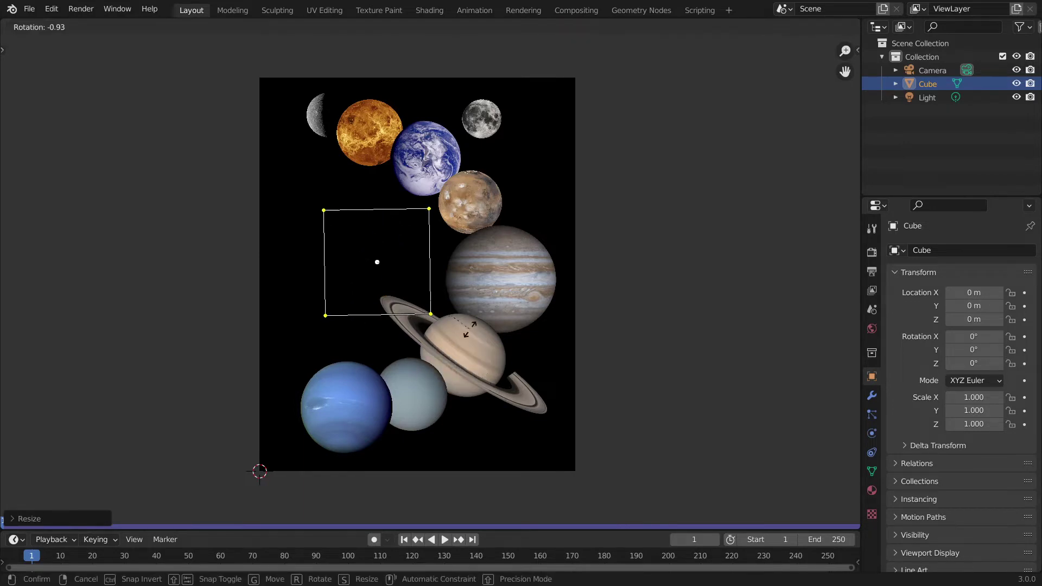
left_click(527, 301)
Step: Resize and reposition the tilted square over Earth, Mars and Jupiter, then bring back the Neptune mask
key("g")
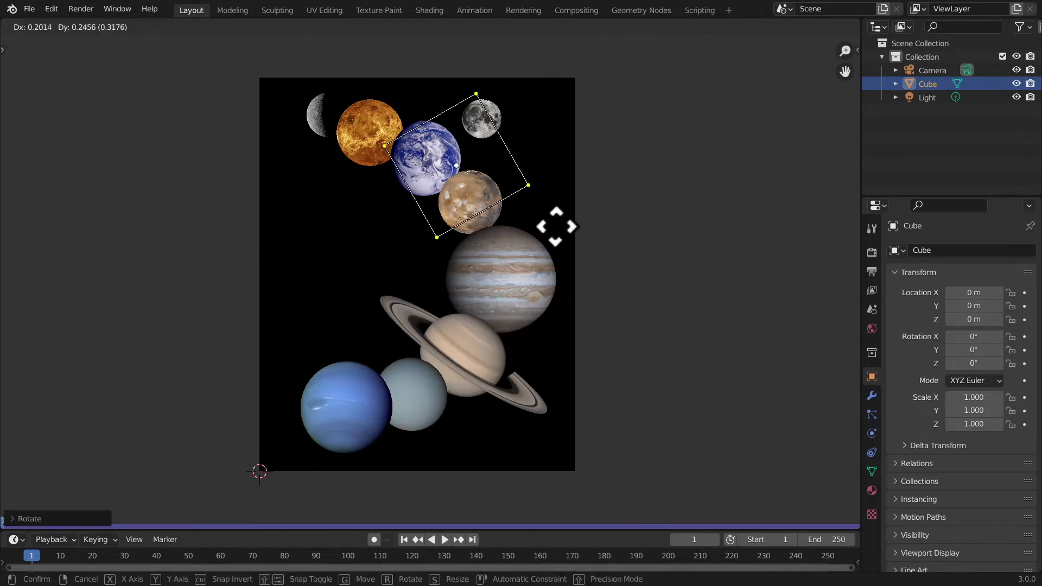
left_click(512, 255)
key("s")
left_click(581, 281)
key("s")
left_click(539, 283)
key("g")
left_click(580, 283)
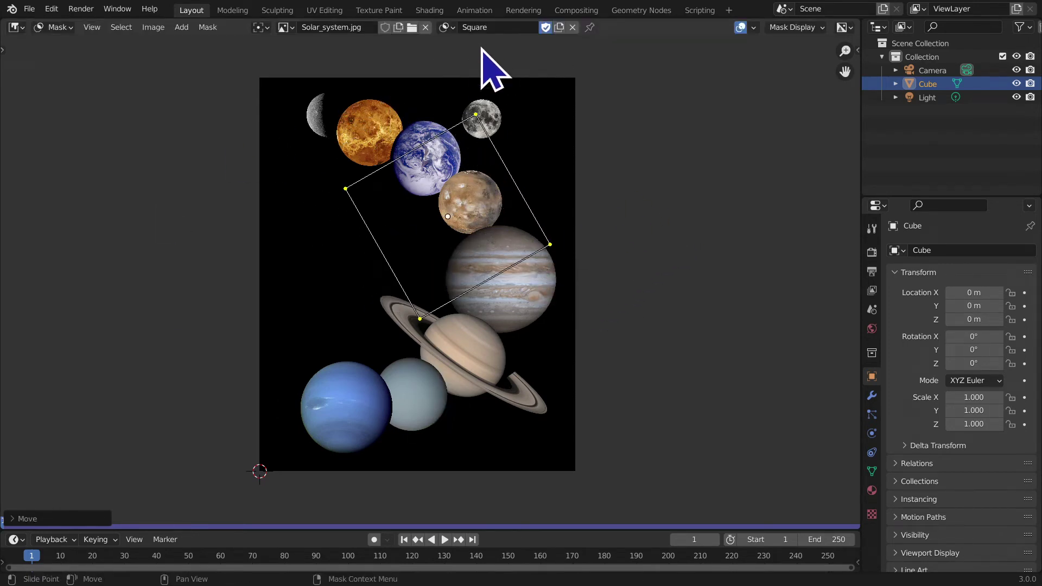
left_click(445, 27)
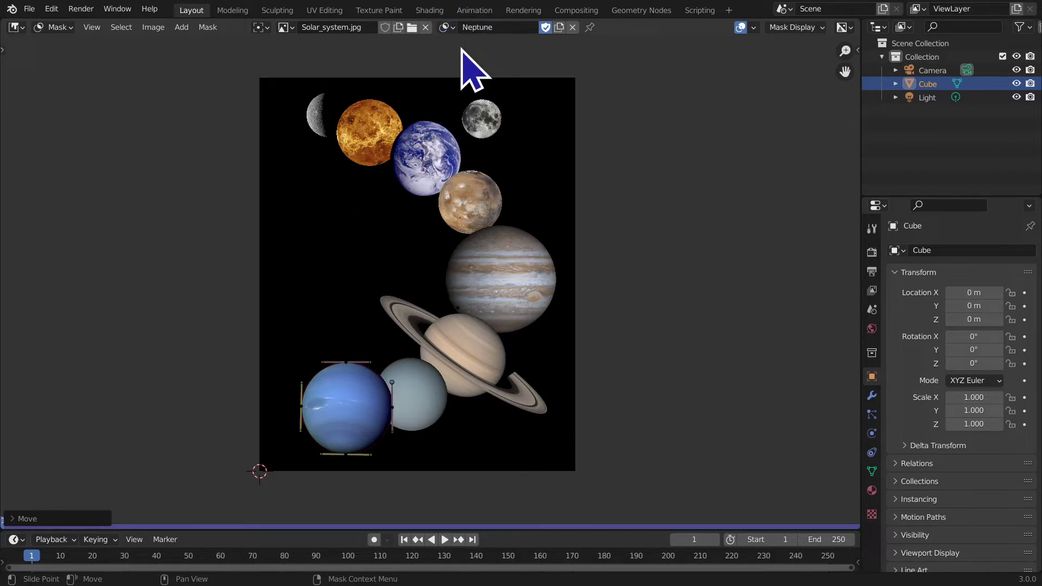
Step: Switch to the Square mask and add a second square placed on Neptune
left_click(446, 27)
left_click(454, 62)
key("shift+a")
left_click(345, 341)
key("g")
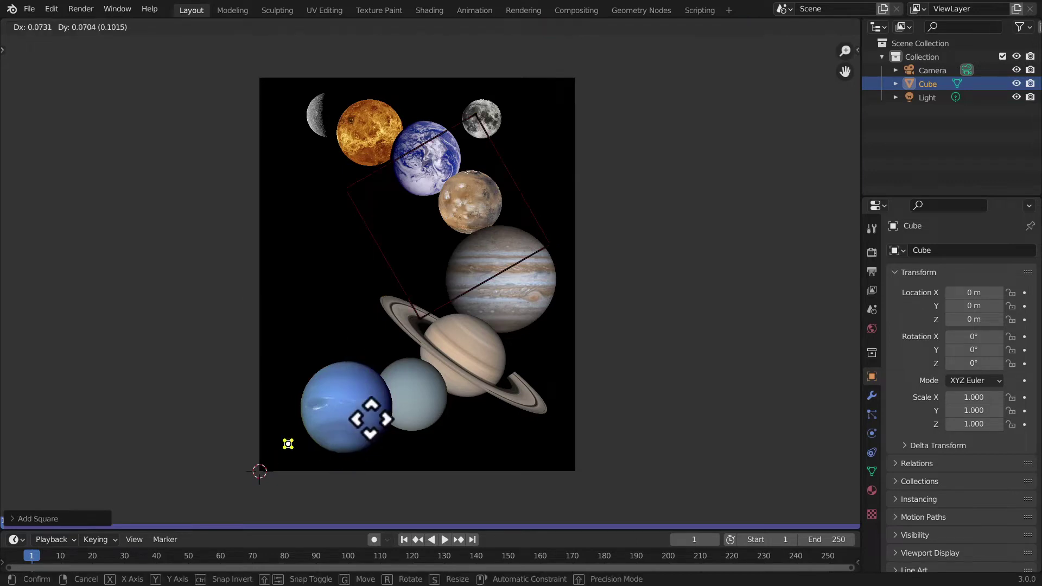
left_click(440, 396)
Step: Rotate, enlarge and tilt the small square, nudging it up and left over Neptune
key("r")
left_click(414, 449)
key("s")
left_click(374, 466)
key("r")
left_click(480, 401)
key("g")
left_click(467, 372)
Step: Rename the mask to Squares, then switch to Neptune and back to Squares
left_click(496, 27)
key("Return")
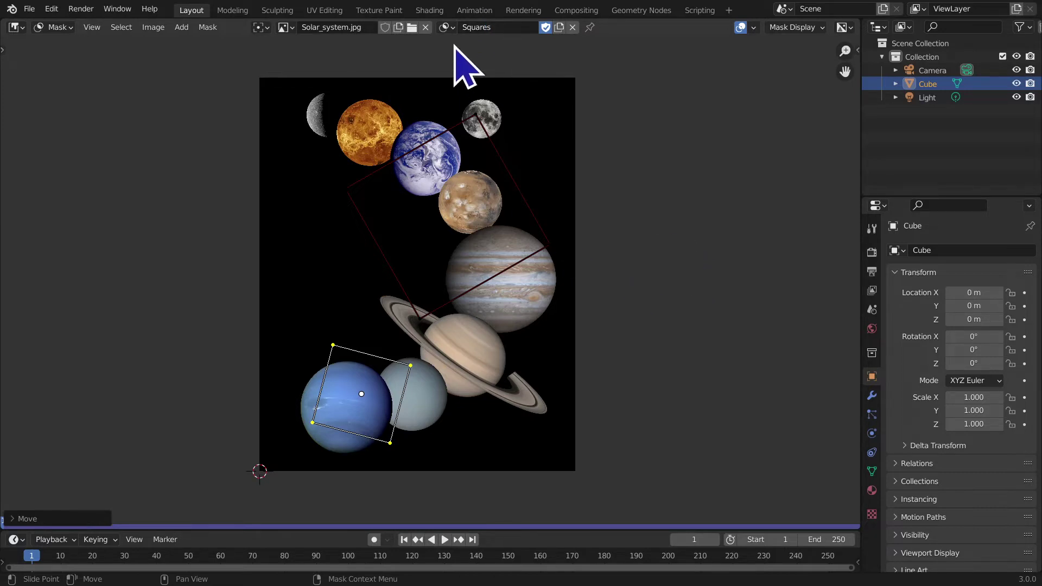
left_click(446, 27)
left_click(465, 47)
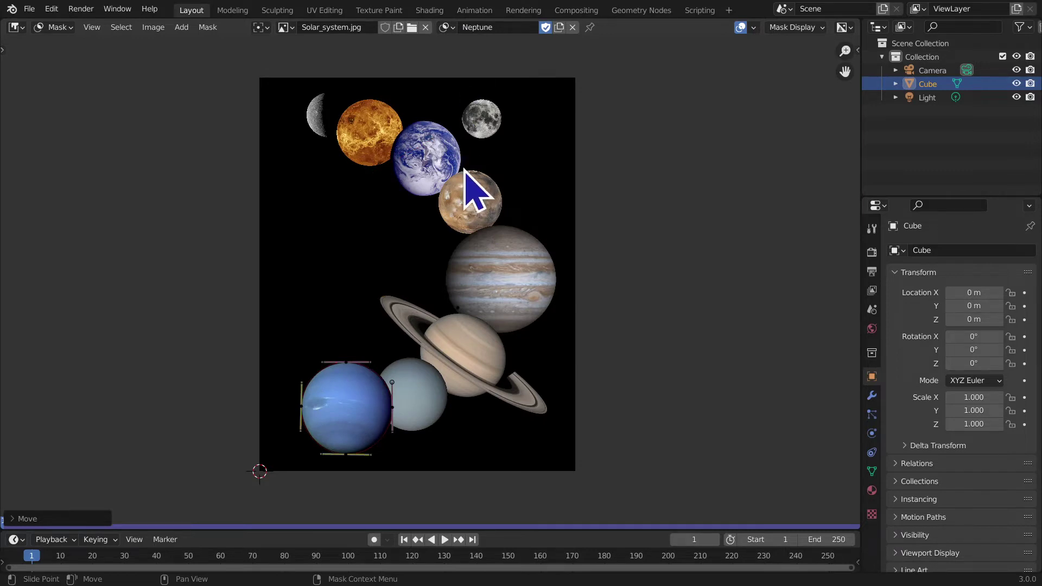
left_click(446, 27)
left_click(464, 58)
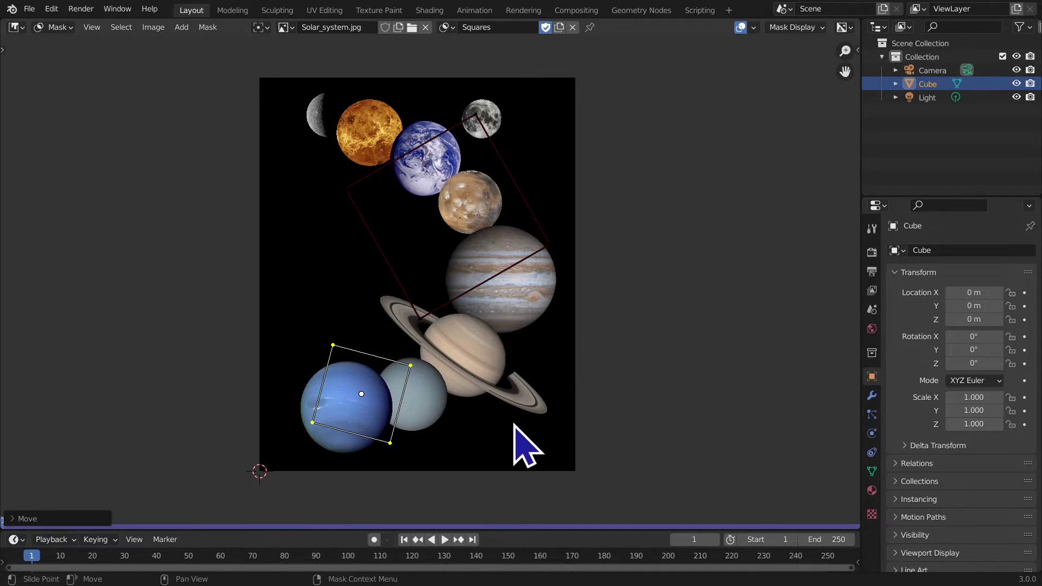
Step: Test curving the small square's right edge, undo it, and create a new empty mask
scroll(495, 302, "up", 3)
middle_click_drag(495, 303, 611, 87)
scroll(586, 363, "up", 3)
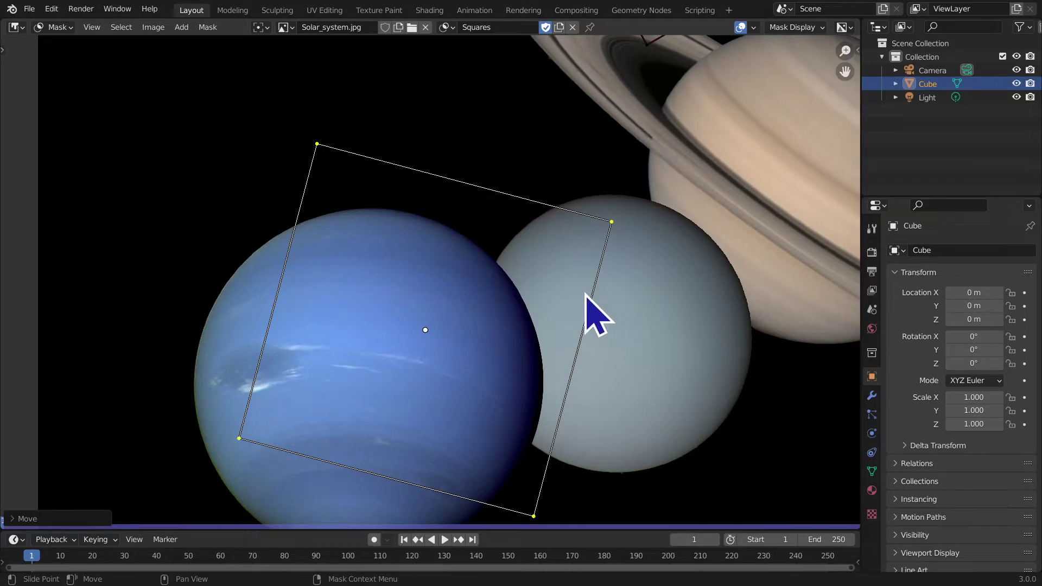
left_click_drag(586, 320, 702, 165)
key("ctrl+z")
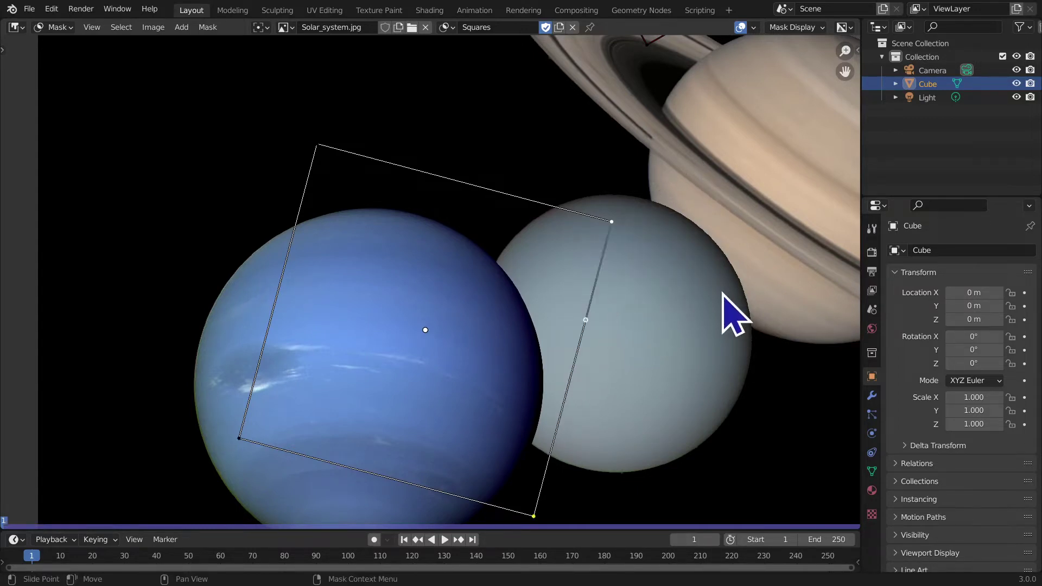
scroll(600, 298, "down", 10)
middle_click_drag(601, 298, 533, 345, "ctrl")
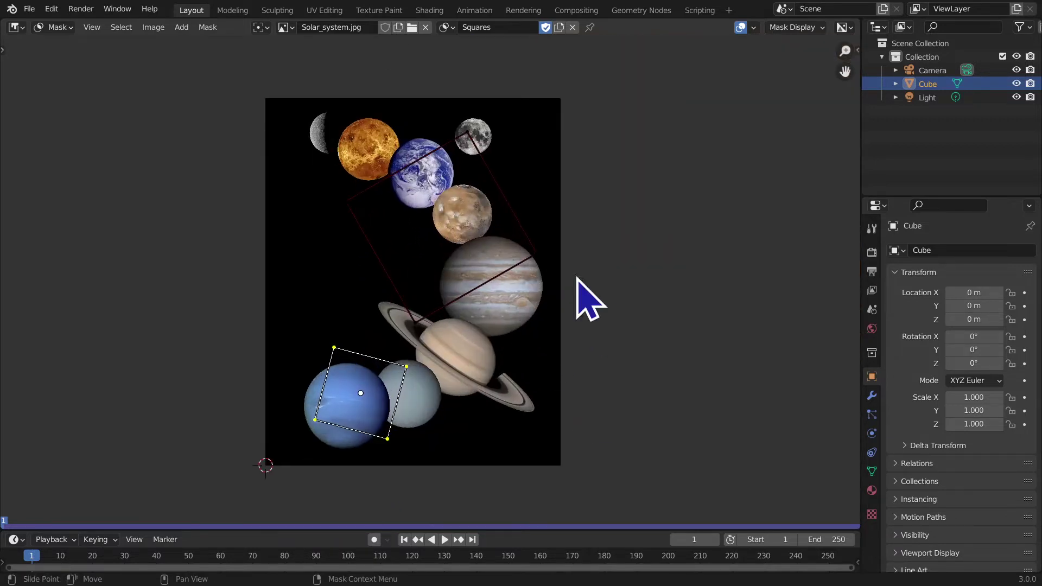
left_click(559, 27)
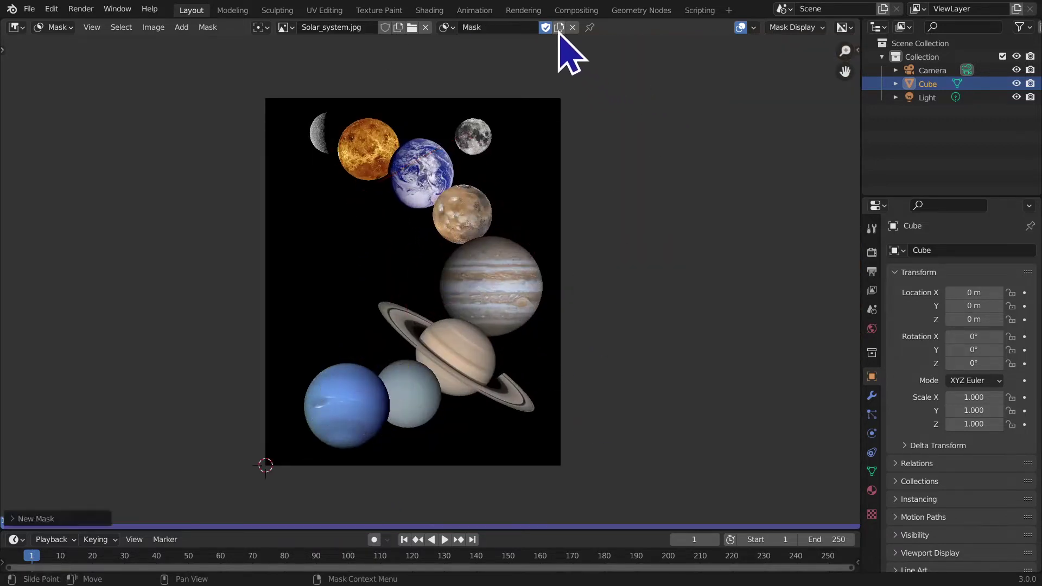
Step: Rename the new mask to Star and place its first point with a curve handle
left_click(509, 28)
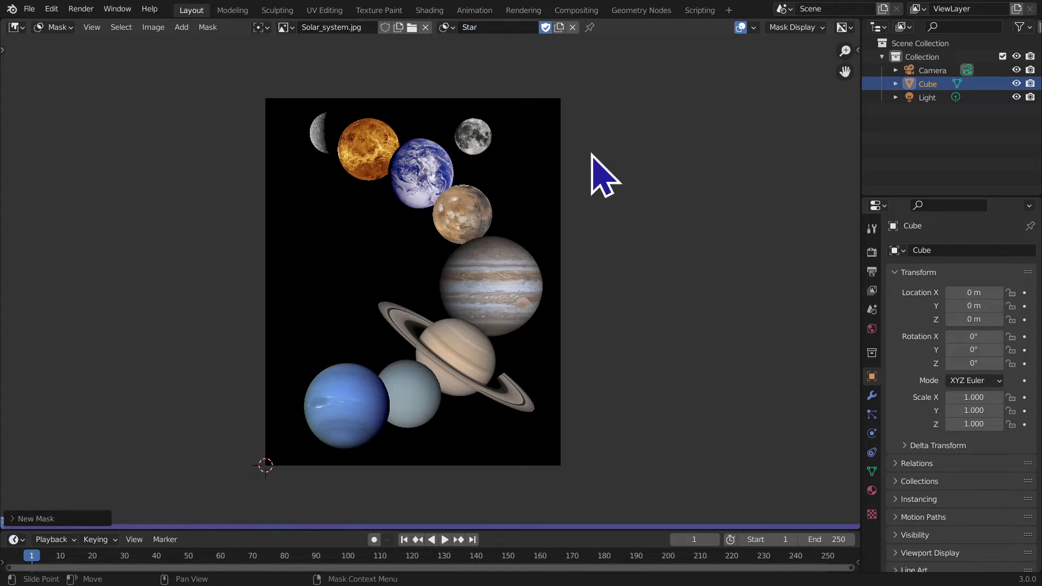
scroll(344, 284, "up", 6)
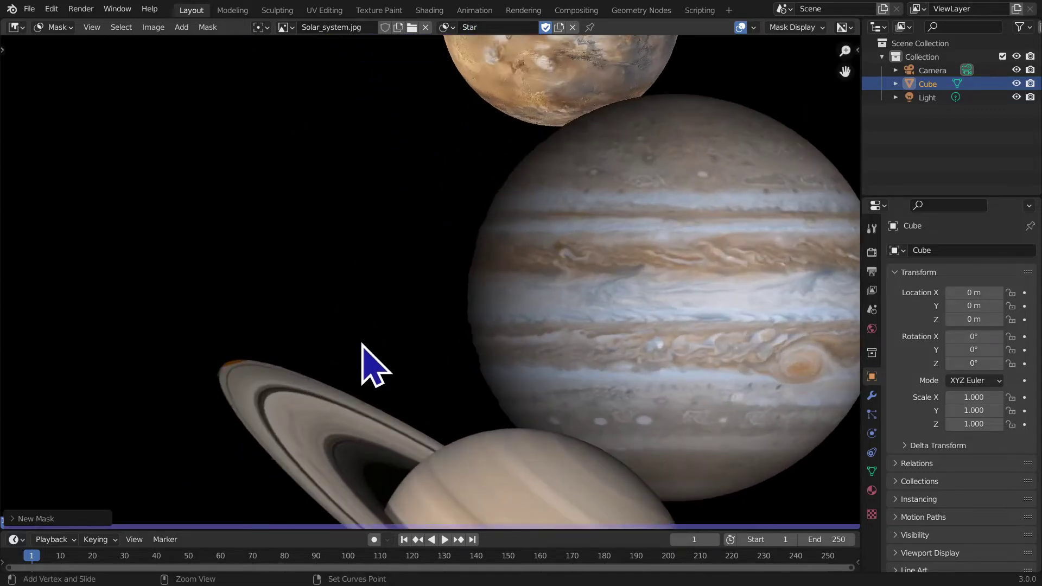
scroll(362, 344, "down", 3)
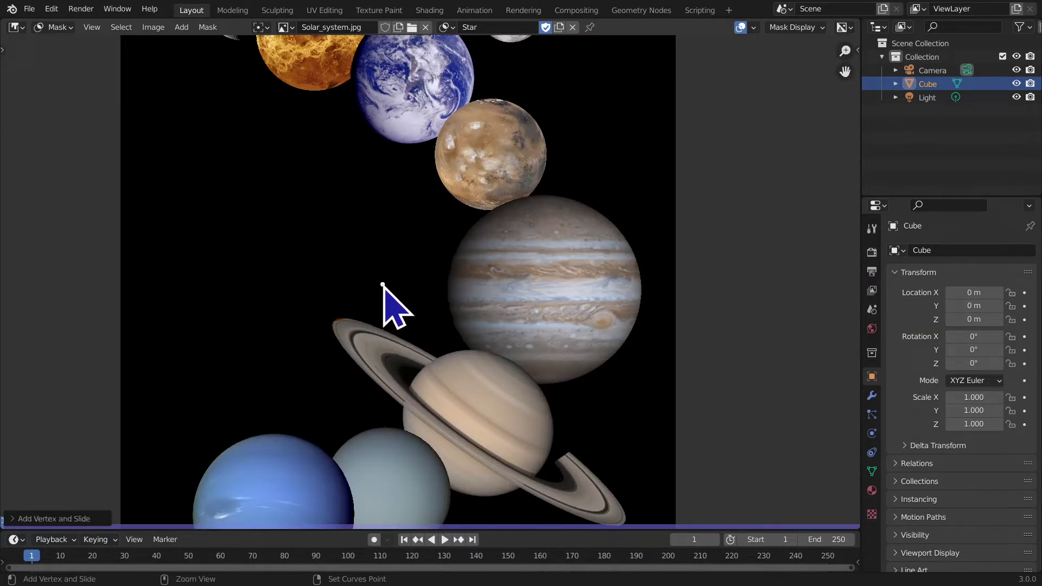
left_click_drag(383, 284, 467, 374)
Step: Place the remaining star points around Earth, Mars and Jupiter and close the outline
left_click(458, 249)
left_click(577, 190)
left_click(407, 118)
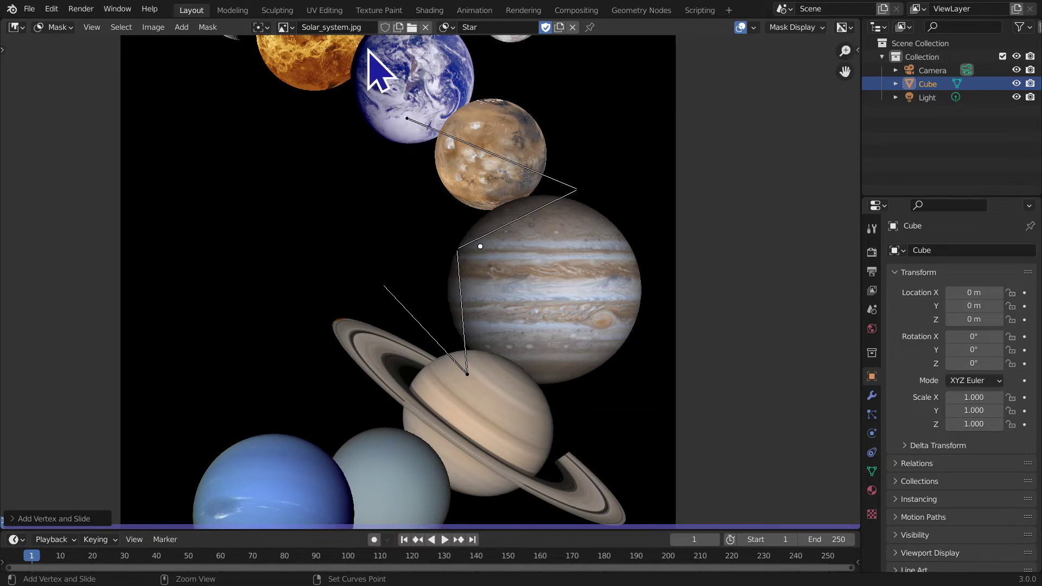
left_click_drag(368, 53, 314, 117)
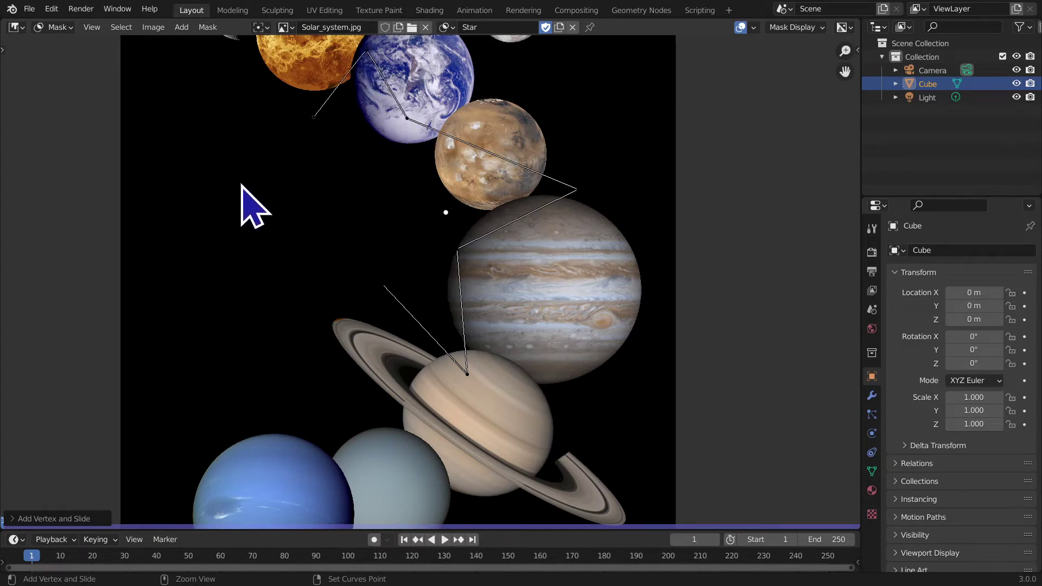
left_click(224, 161)
left_click(302, 213)
left_click(245, 376)
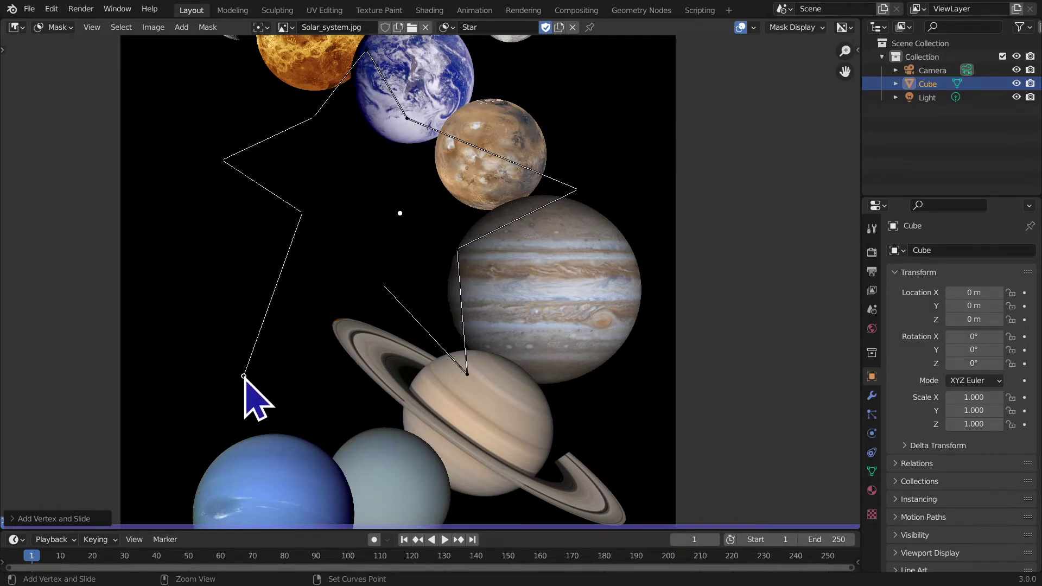
left_click(384, 286)
Step: Move one star point to a better position, then zoom out to the whole image
middle_click_drag(395, 326, 263, 414, "ctrl")
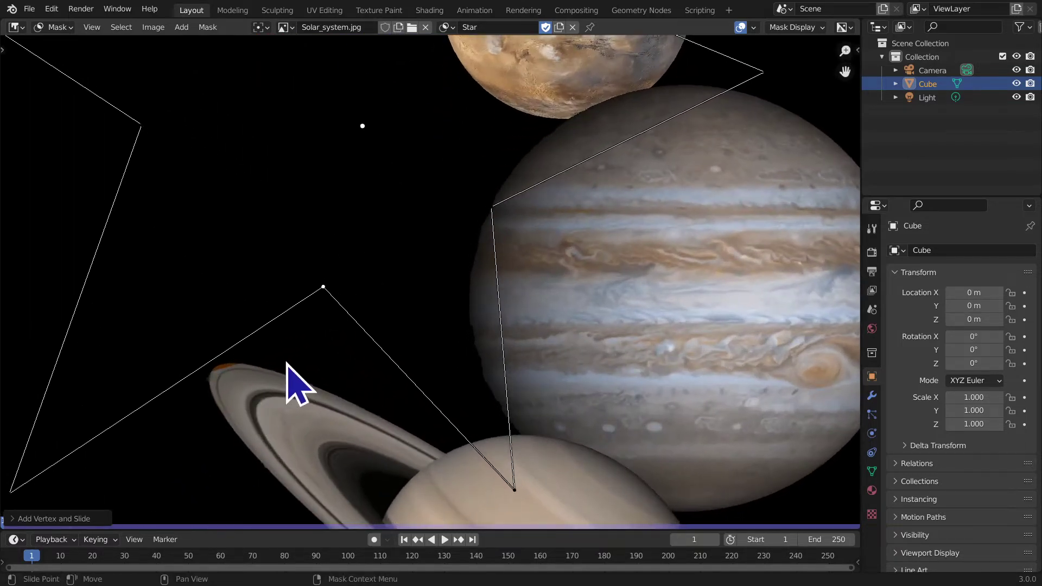
key("g")
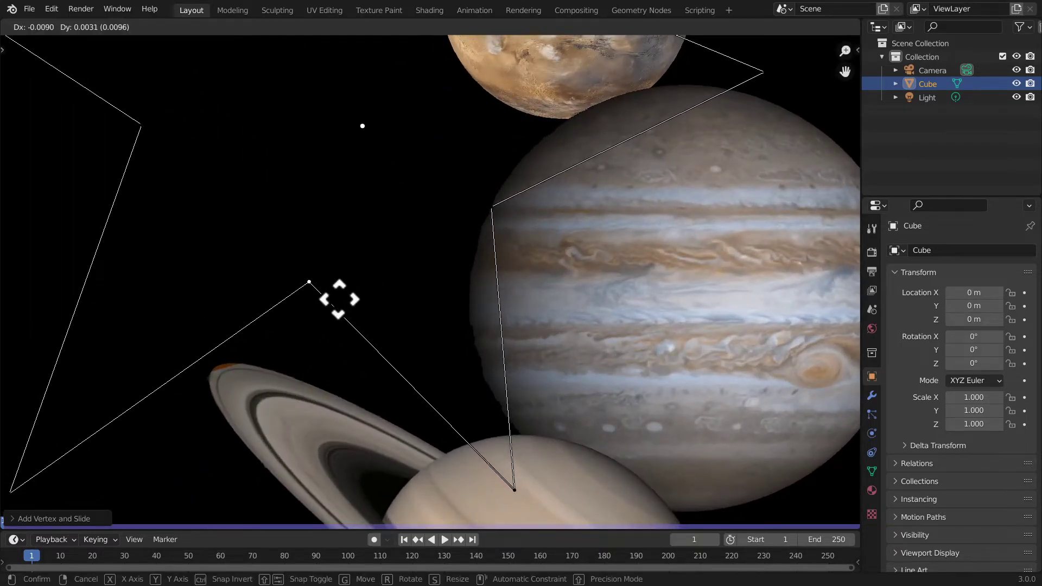
left_click(344, 302)
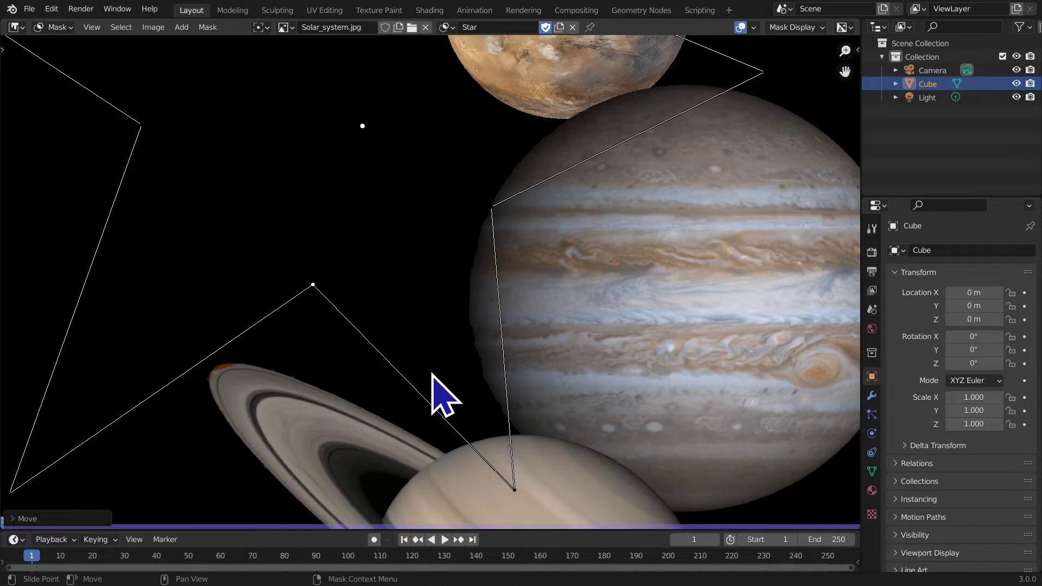
key("Home")
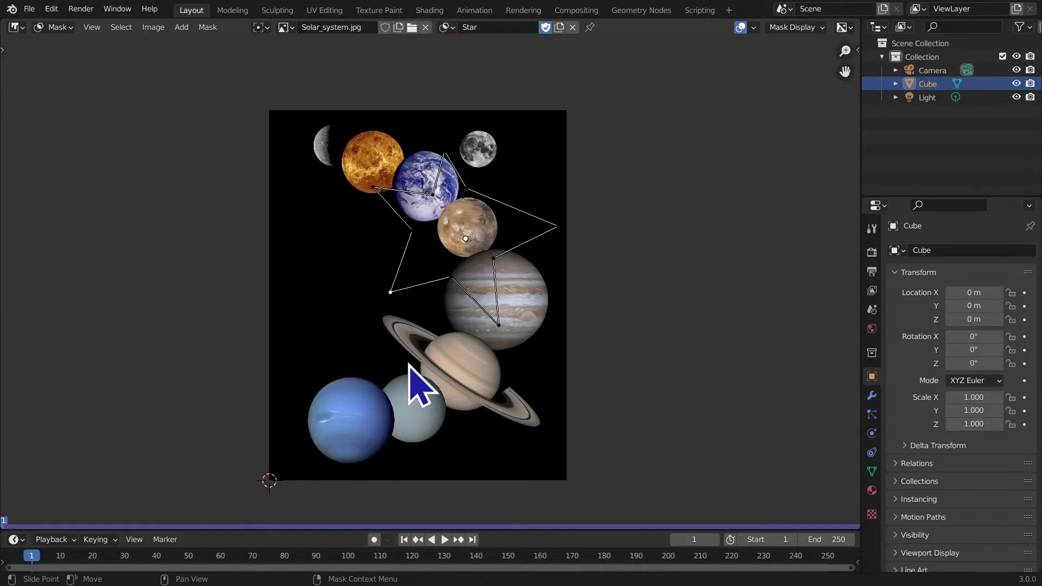
Step: Undo a stray added point and bend the star's lower-left edge into a curve
middle_click_drag(462, 437, 403, 414, "ctrl")
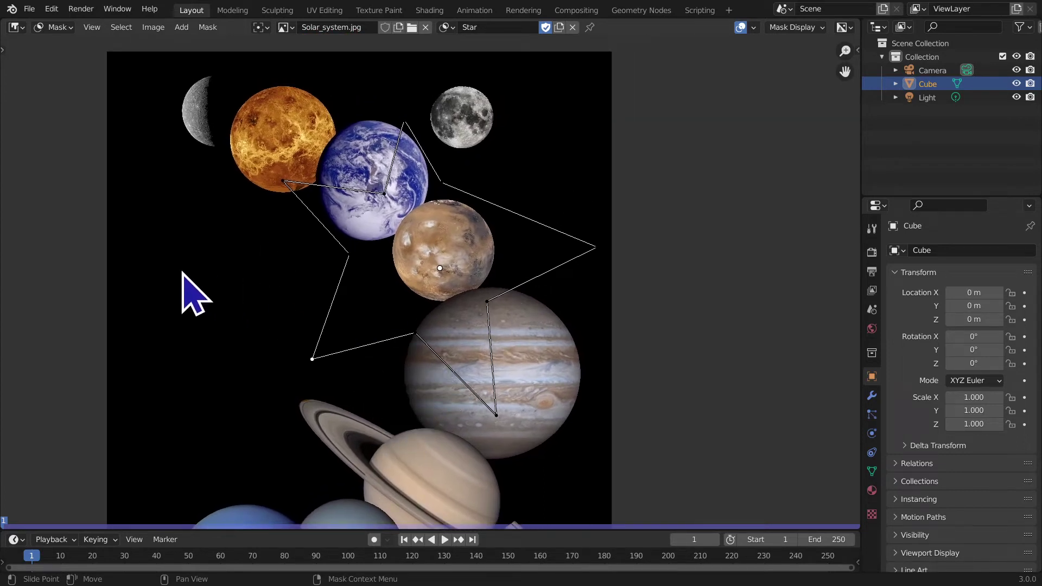
left_click(181, 255, "ctrl")
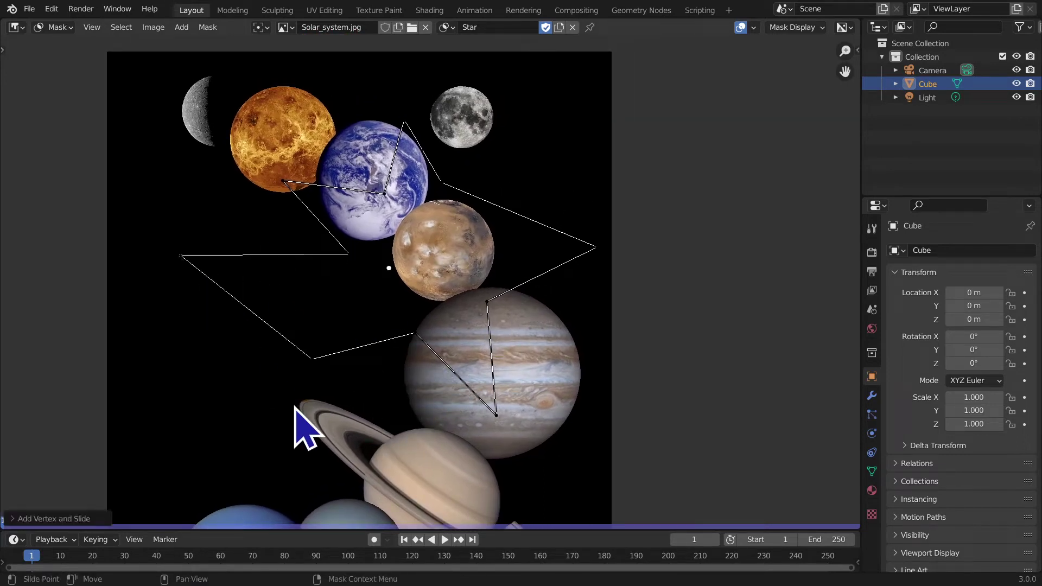
key("ctrl+z")
scroll(320, 391, "up", 2)
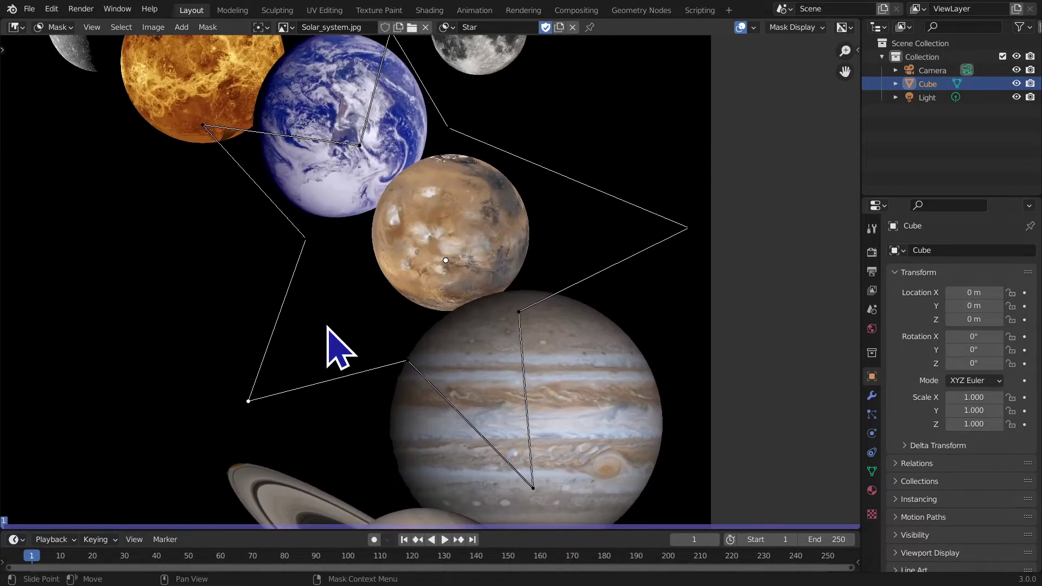
scroll(380, 404, "up", 3)
middle_click_drag(356, 258, 407, 244)
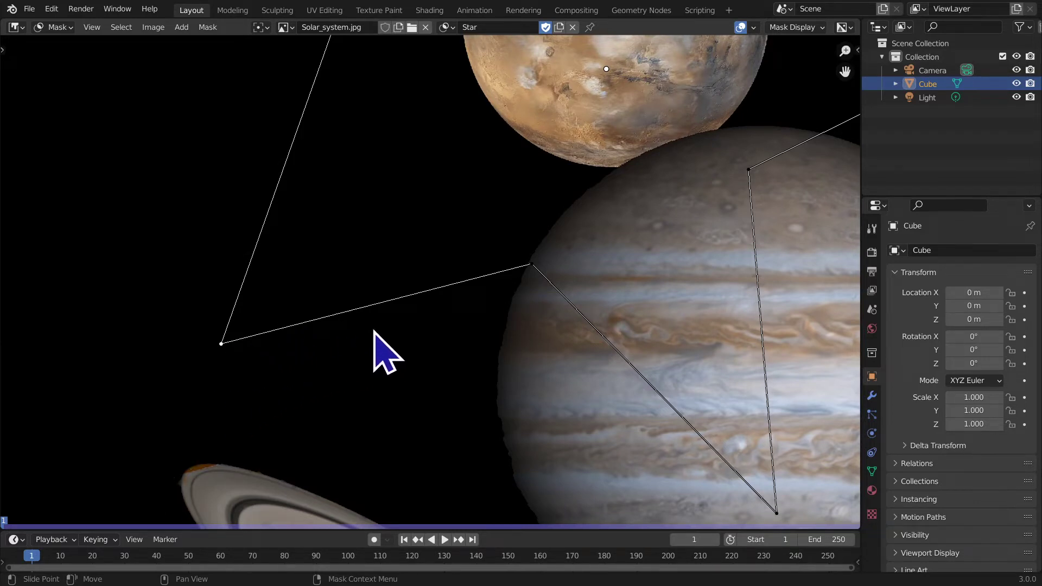
middle_click_drag(700, 328, 477, 279)
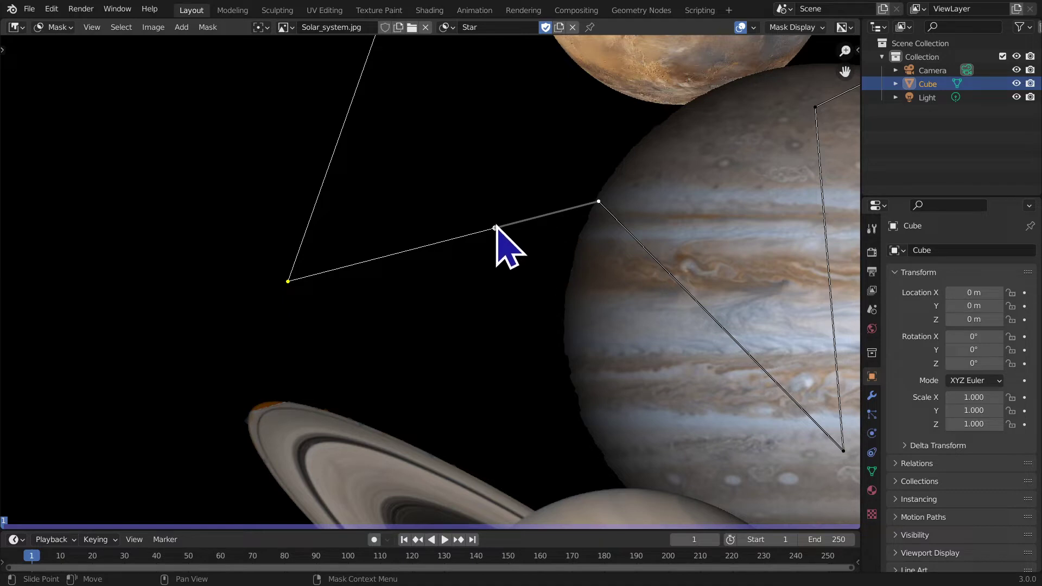
left_click_drag(495, 227, 502, 110)
Step: Add a new point on the Star segment across Jupiter and curve it
middle_click_drag(367, 383, 200, 337)
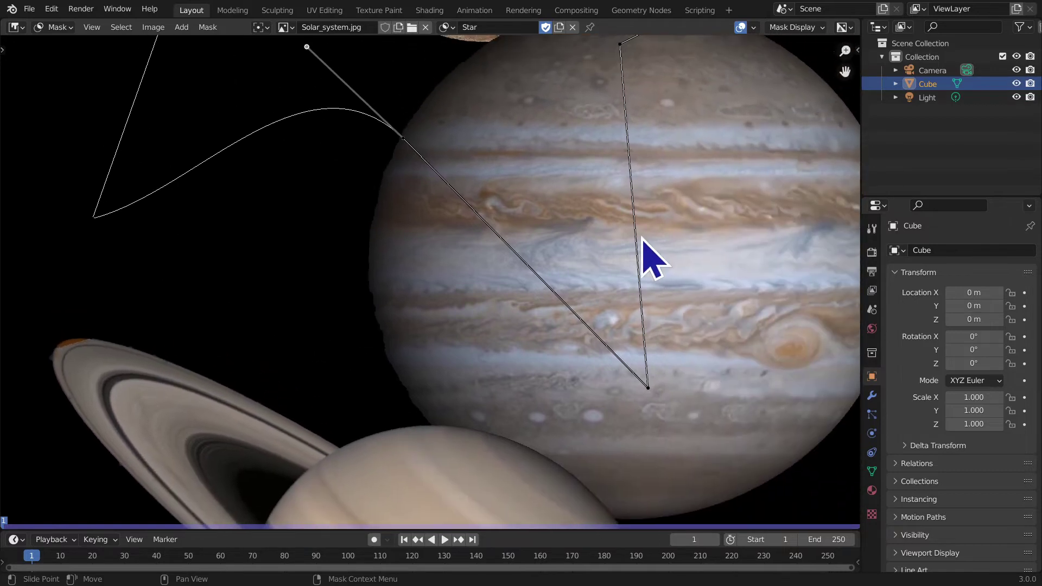
left_click(638, 273, "ctrl")
left_click_drag(639, 284, 700, 252)
scroll(430, 195, "up", 3, "shift")
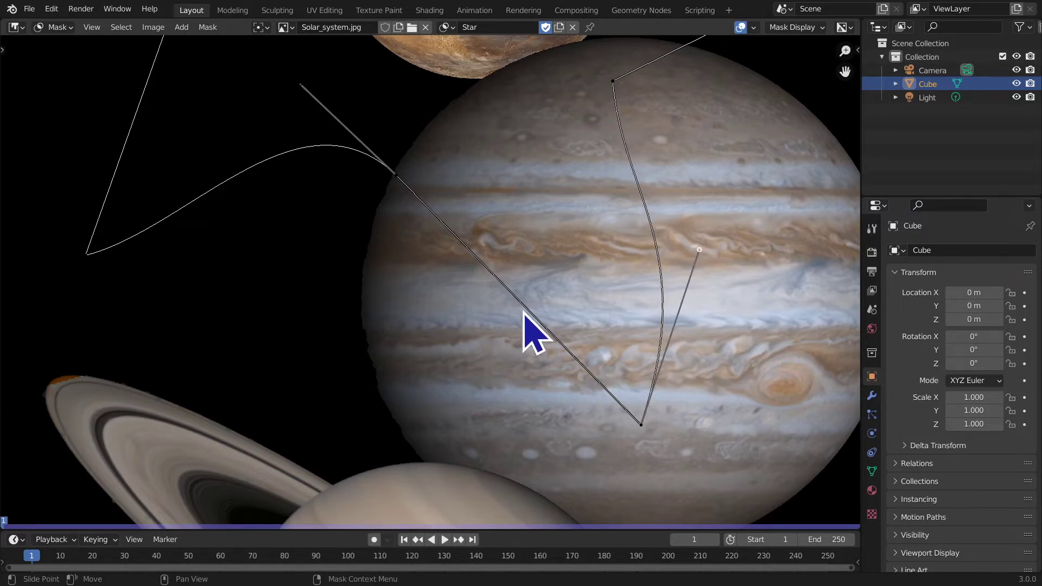
left_click_drag(528, 308, 494, 372)
Step: Refine the star curve over Jupiter and the lower point's handle
scroll(540, 333, "up", 4)
scroll(542, 307, "down", 4)
middle_click_drag(537, 333, 559, 399, "ctrl")
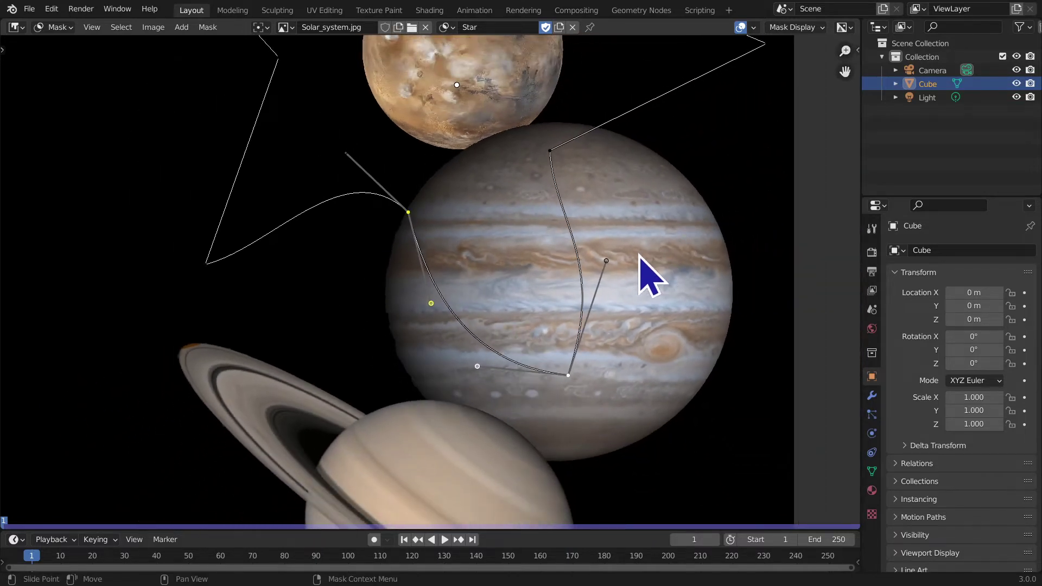
left_click_drag(606, 261, 684, 280)
left_click_drag(478, 368, 430, 358)
middle_click_drag(431, 360, 493, 349)
Step: Add a circle to the Star mask, move it onto Neptune and enlarge it
key("shift+a")
left_click(366, 275)
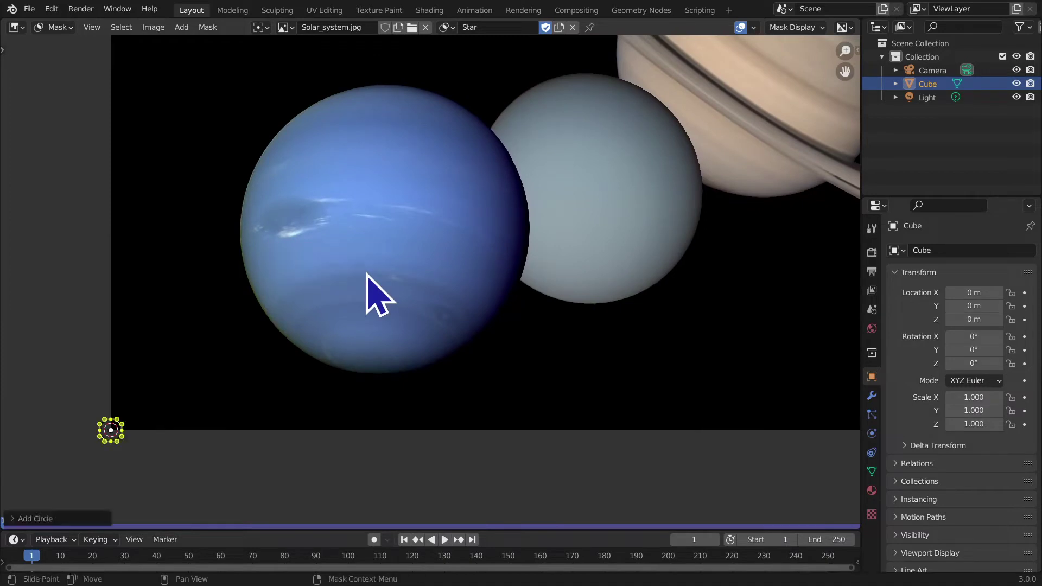
key("g")
left_click(643, 155)
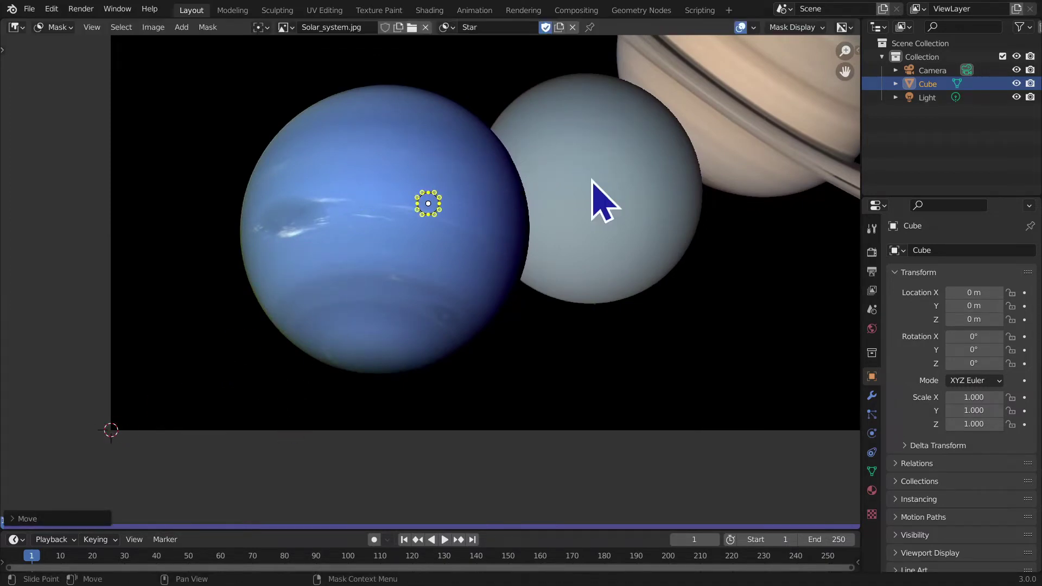
key("s")
left_click(594, 291)
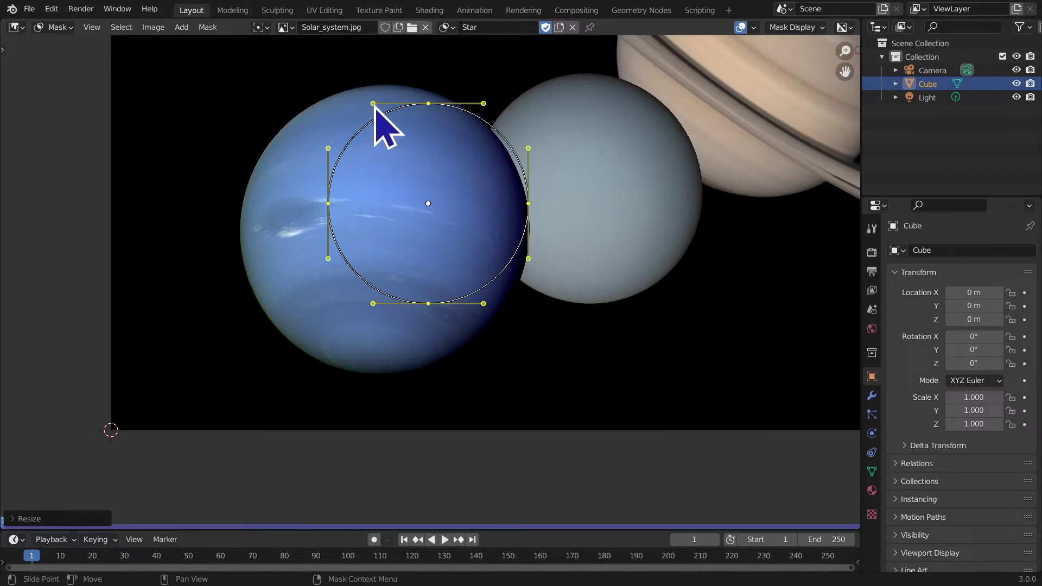
Step: Curl the Neptune circle's top outward into an S-curve using its Bezier handles
left_click_drag(373, 103, 473, 48)
key("ctrl+z")
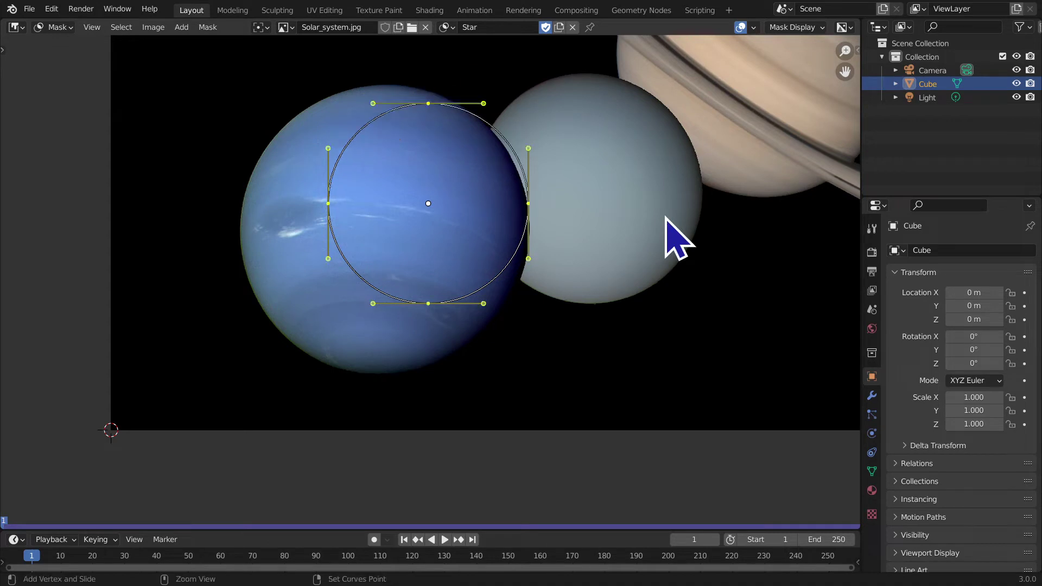
left_click_drag(485, 104, 427, 147)
left_click_drag(479, 77, 485, 97)
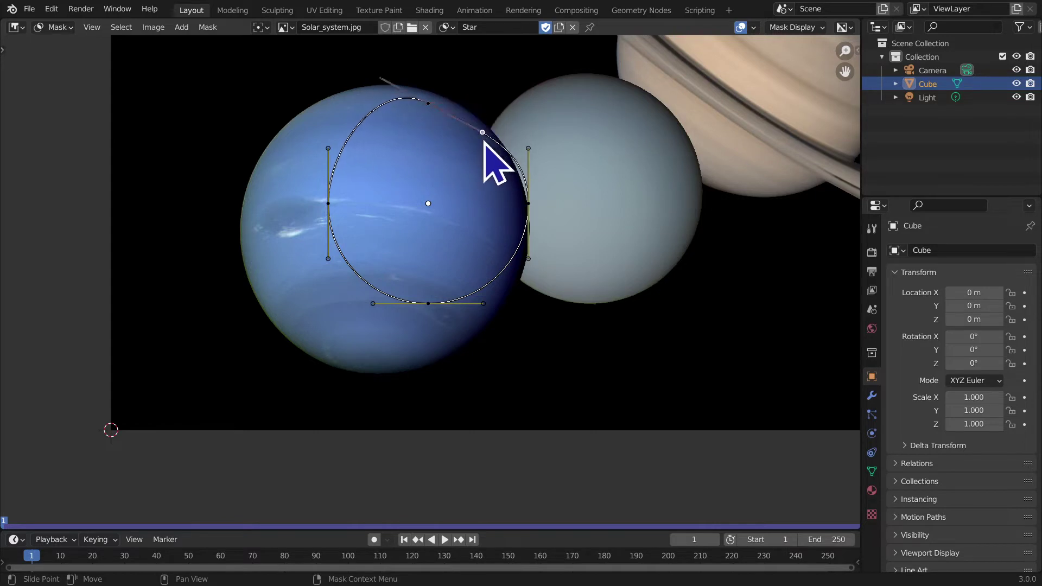
left_click_drag(423, 185, 346, 159)
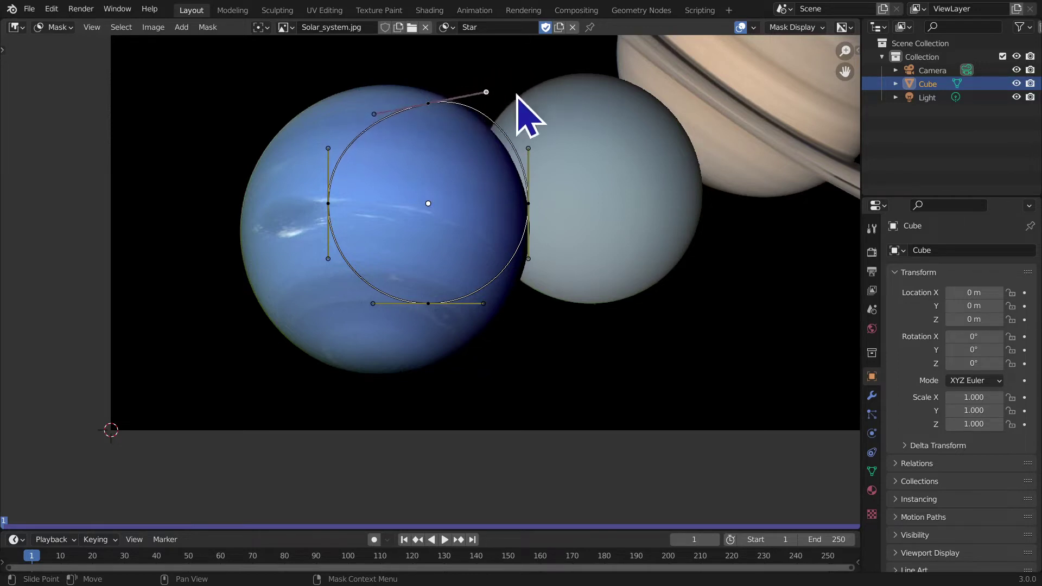
left_click_drag(549, 122, 446, 138)
left_click_drag(508, 118, 384, 81)
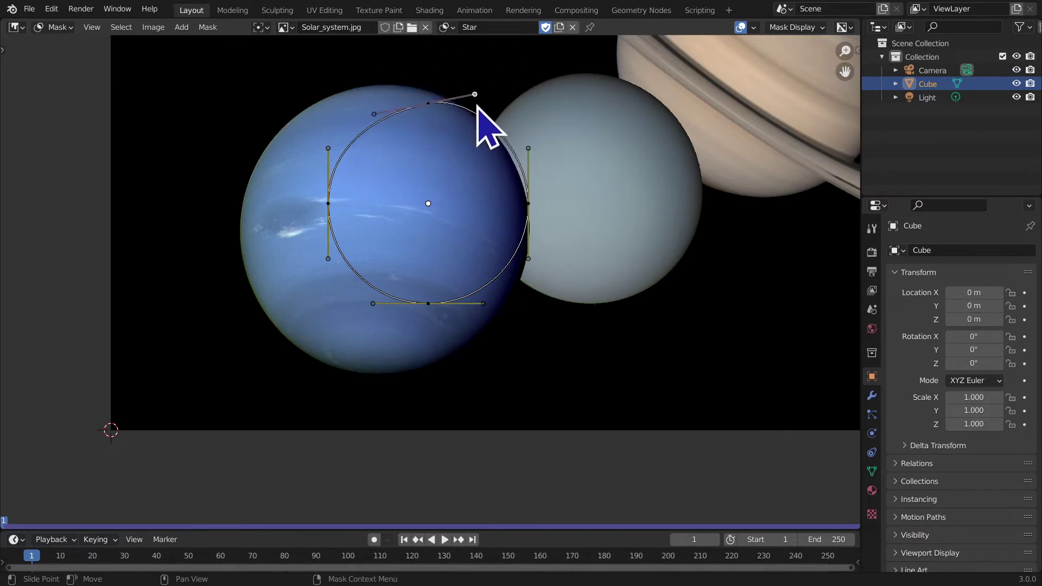
Step: Reshape the Star curve's lower edge across Jupiter by dragging its handles
middle_click_drag(590, 156, 385, 429)
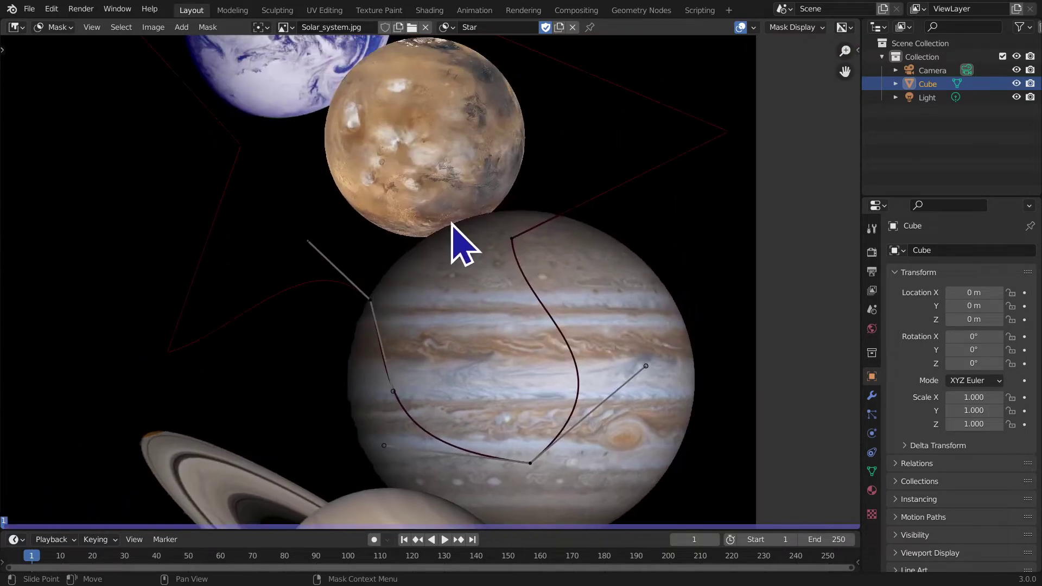
middle_click_drag(456, 233, 478, 298)
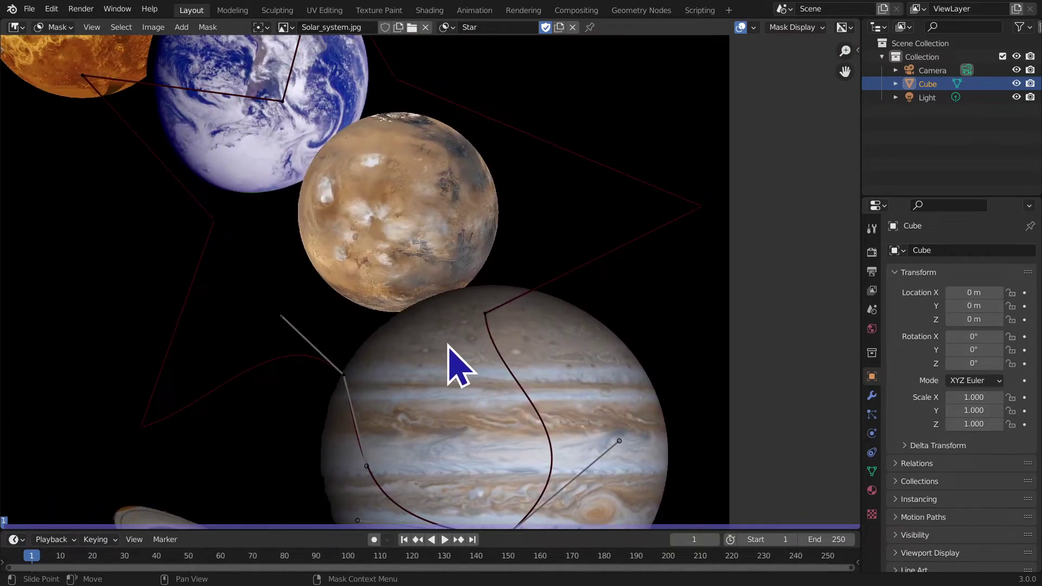
left_click(280, 318)
left_click_drag(275, 323, 346, 249)
left_click_drag(427, 324, 299, 339)
middle_click_drag(298, 338, 333, 309)
left_click_drag(336, 272, 345, 238)
Step: Reshape the Neptune circle's upper-left curve and zoom out to the full picture
middle_click_drag(298, 454, 524, 92)
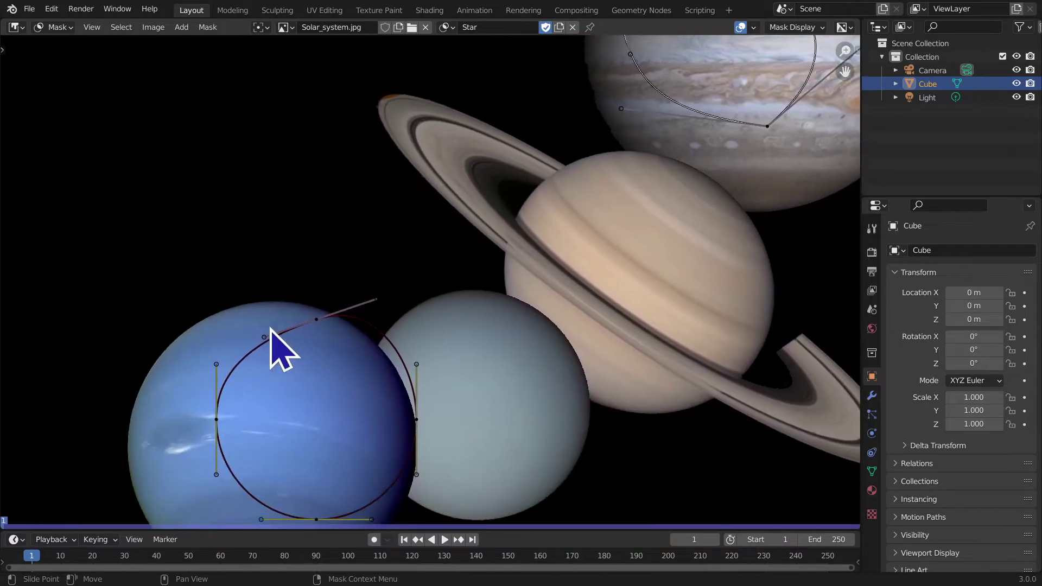
left_click_drag(265, 338, 268, 291)
middle_click_drag(430, 270, 275, 457)
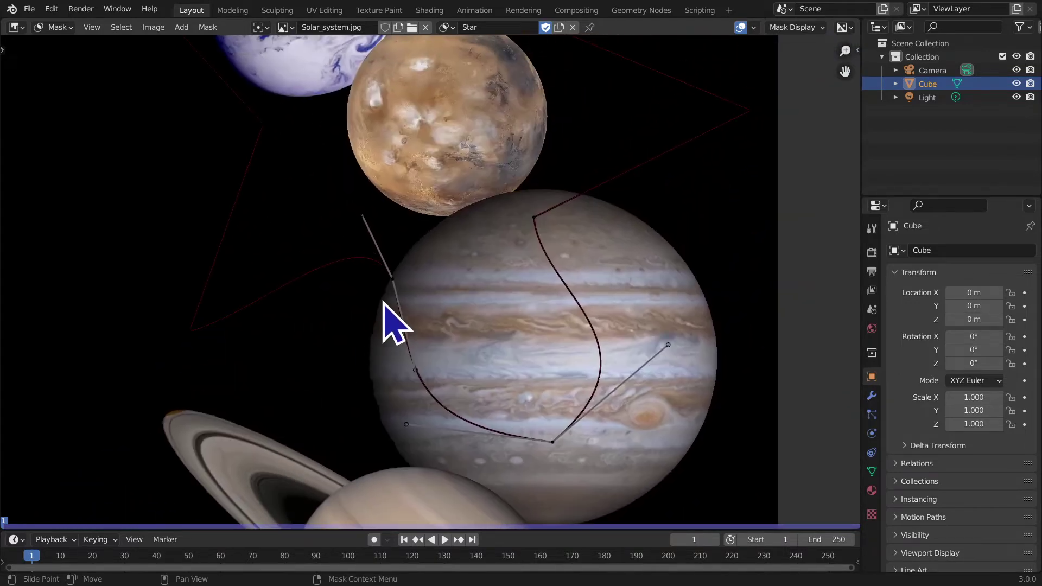
middle_click_drag(465, 226, 466, 261, "ctrl")
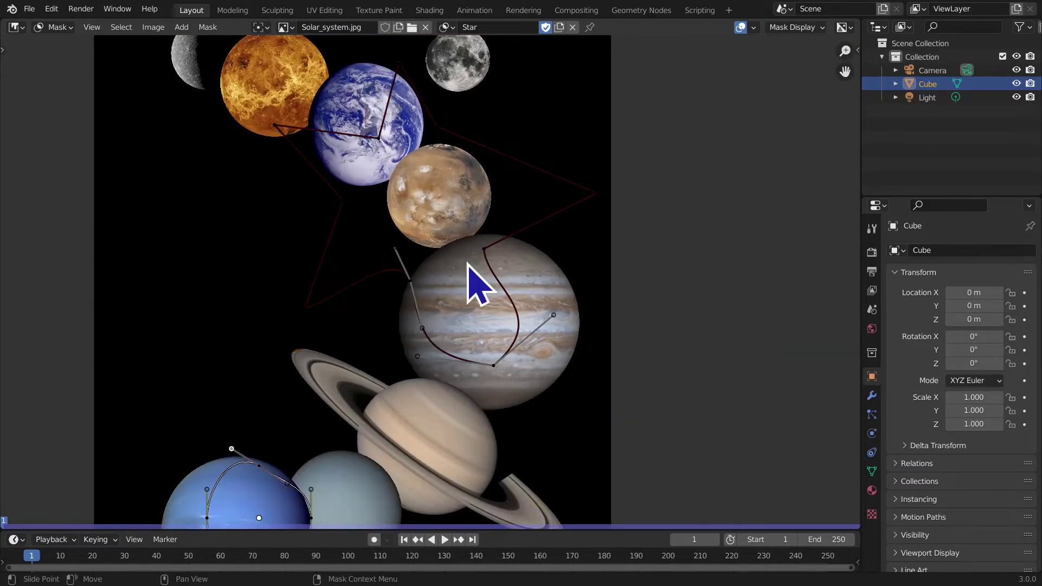
Step: Set the Star point at Jupiter's upper-left edge to Free handles
left_click(418, 296)
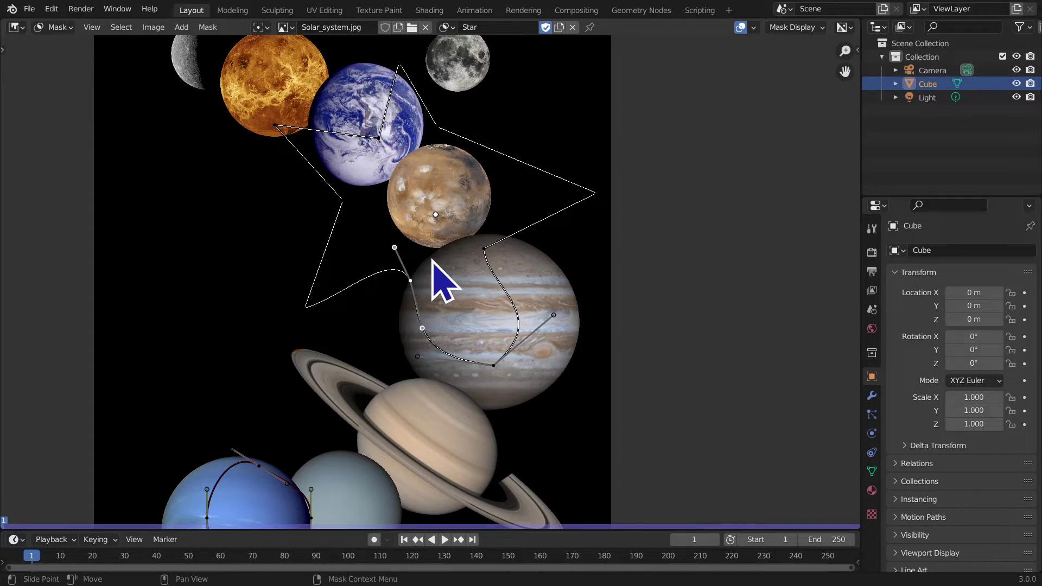
key("v")
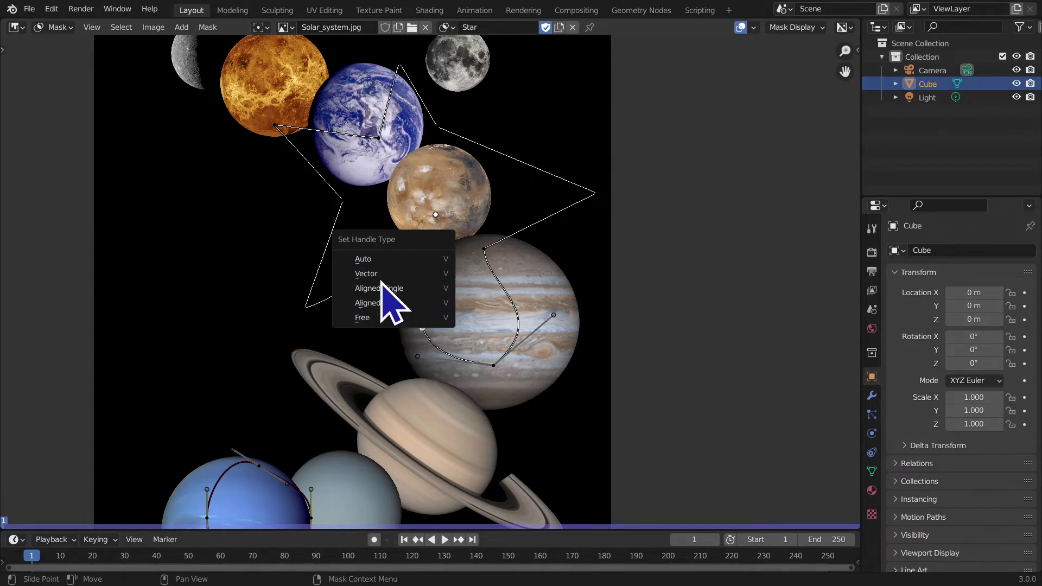
left_click(363, 317)
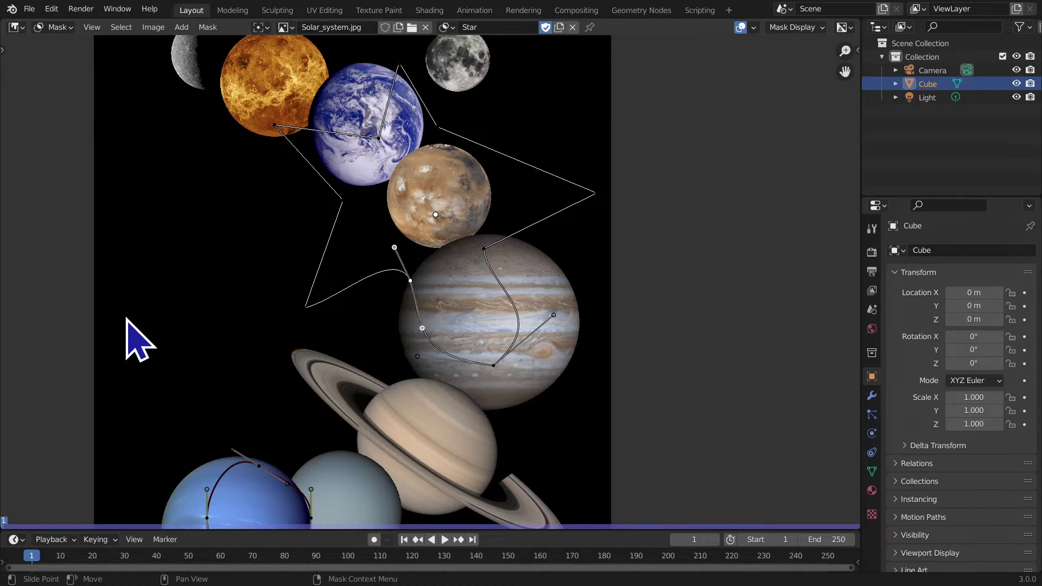
key("v")
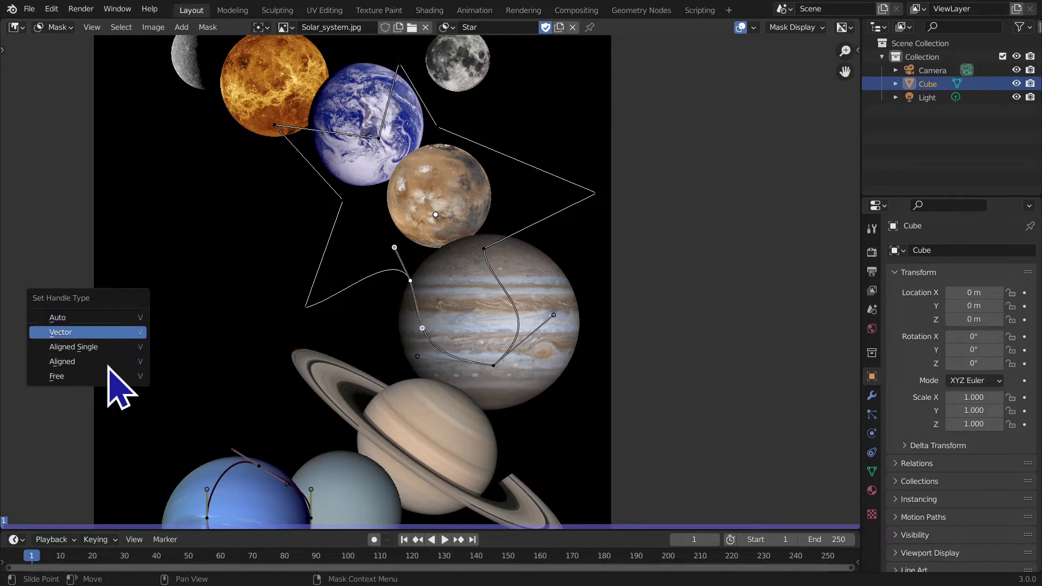
key("v")
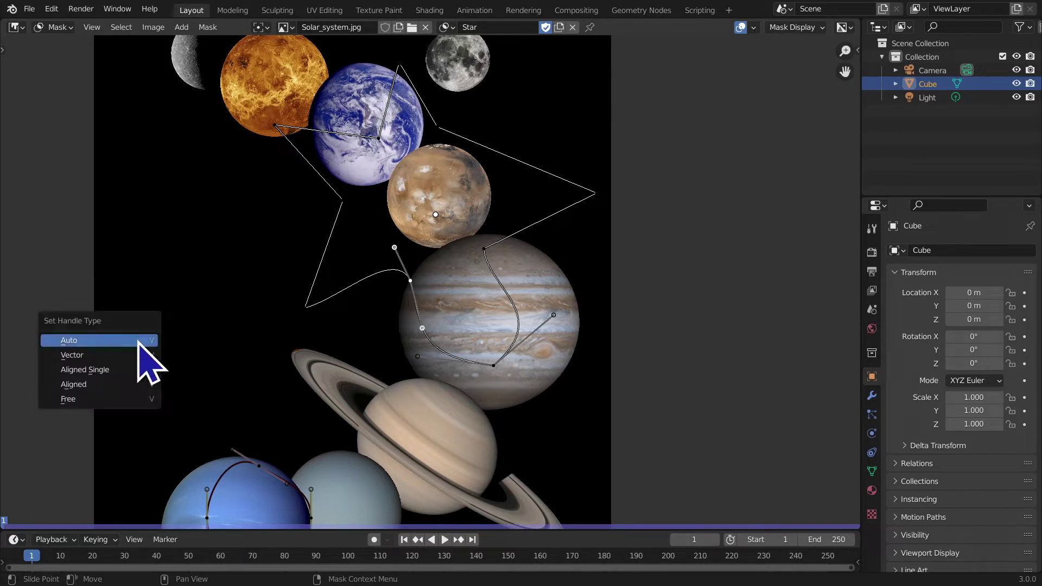
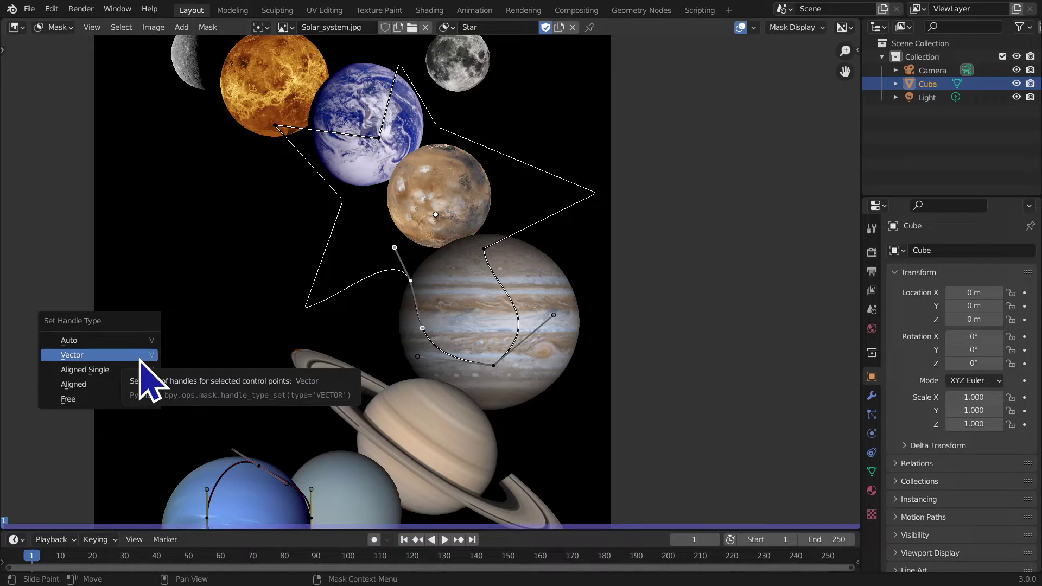
Step: Switch the Star mask's Jupiter-edge point to Auto handles and zoom in closer
left_click(140, 361)
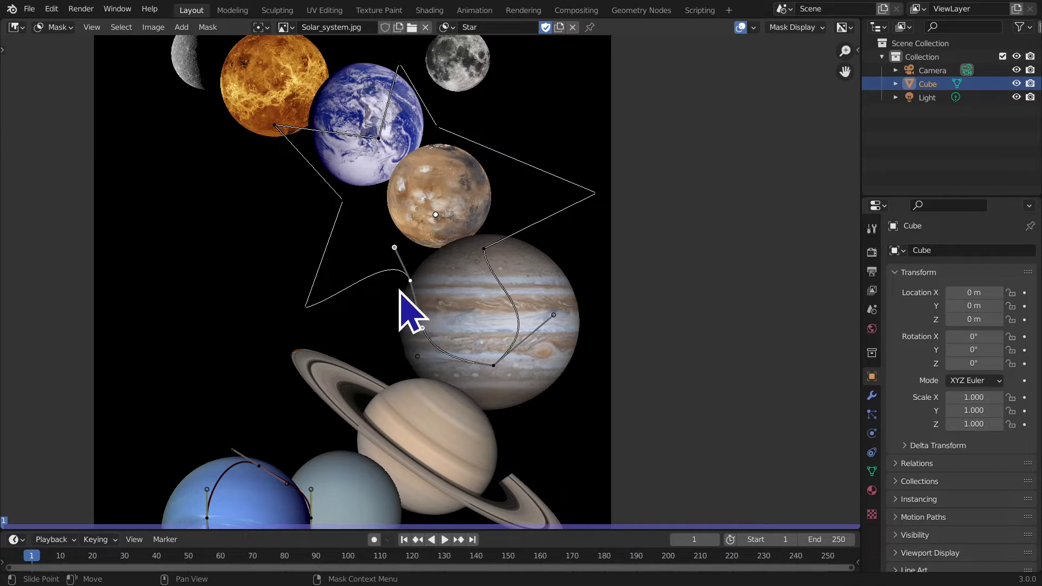
key("v")
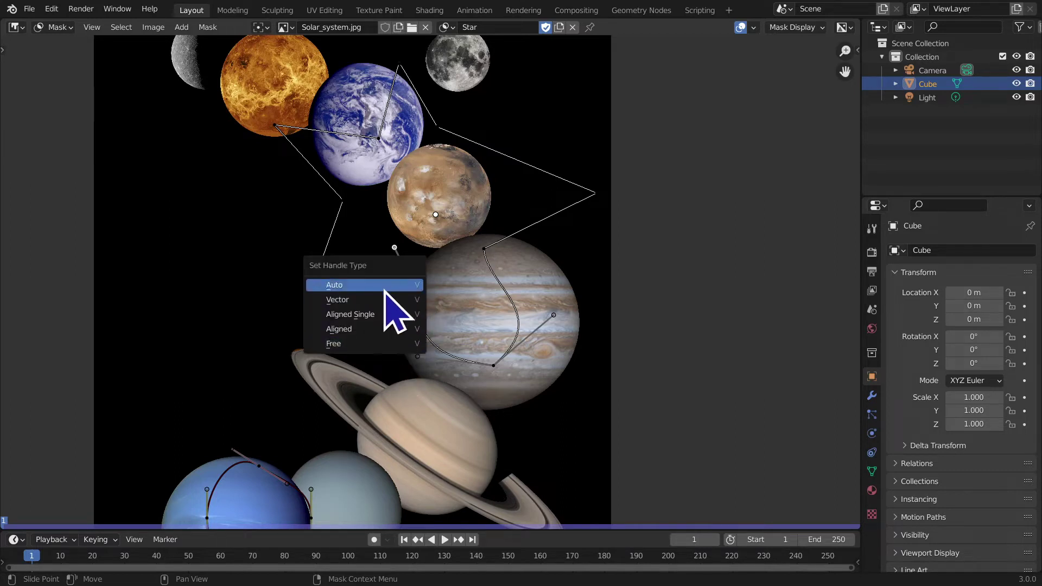
left_click(337, 285)
scroll(408, 380, "up", 2)
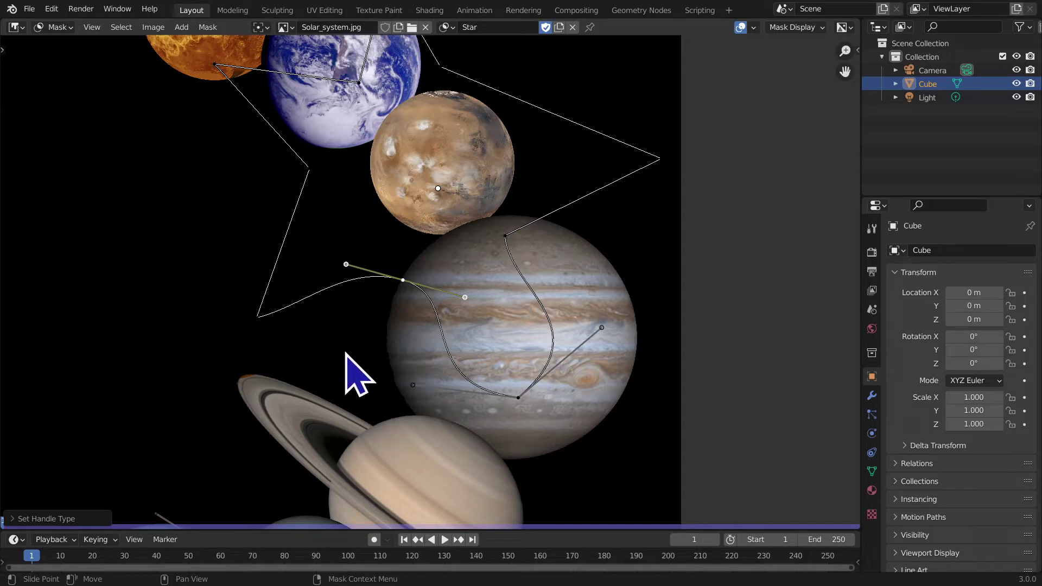
middle_click_drag(344, 429, 205, 204)
left_click(240, 285)
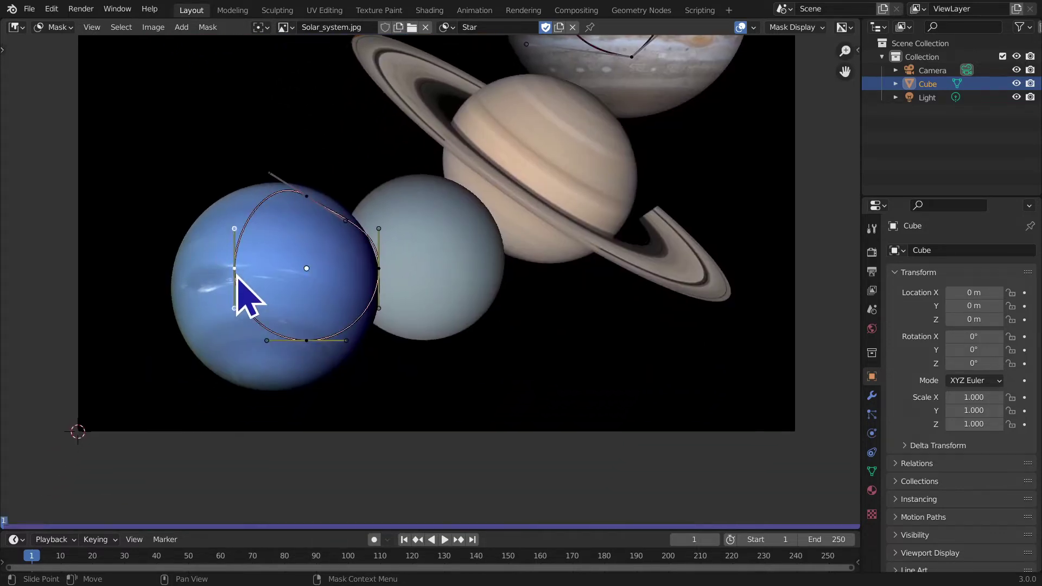
left_click(380, 277)
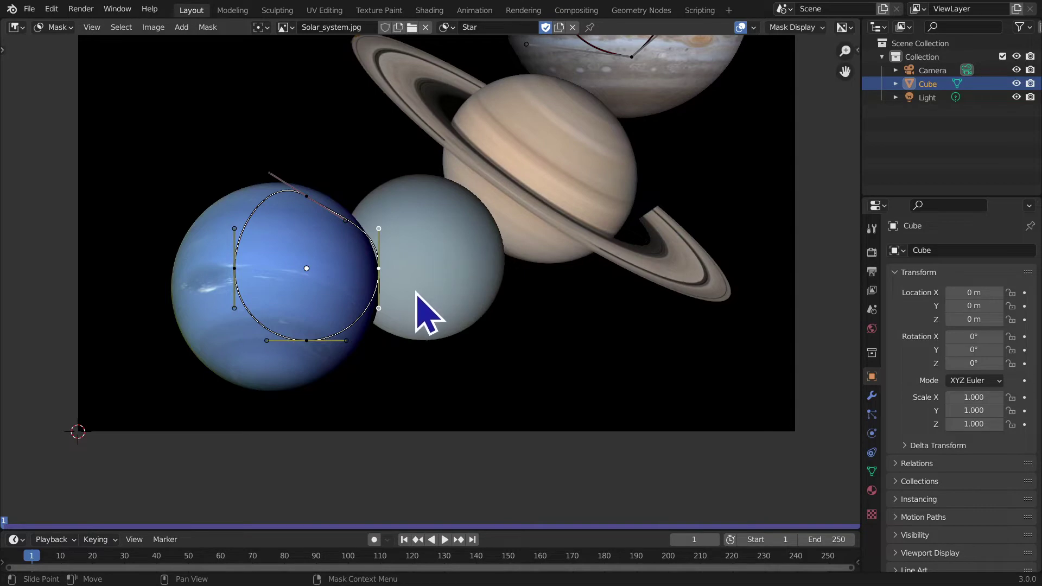
scroll(415, 291, "up", 5)
middle_click_drag(277, 298, 604, 249)
scroll(604, 249, "down", 5)
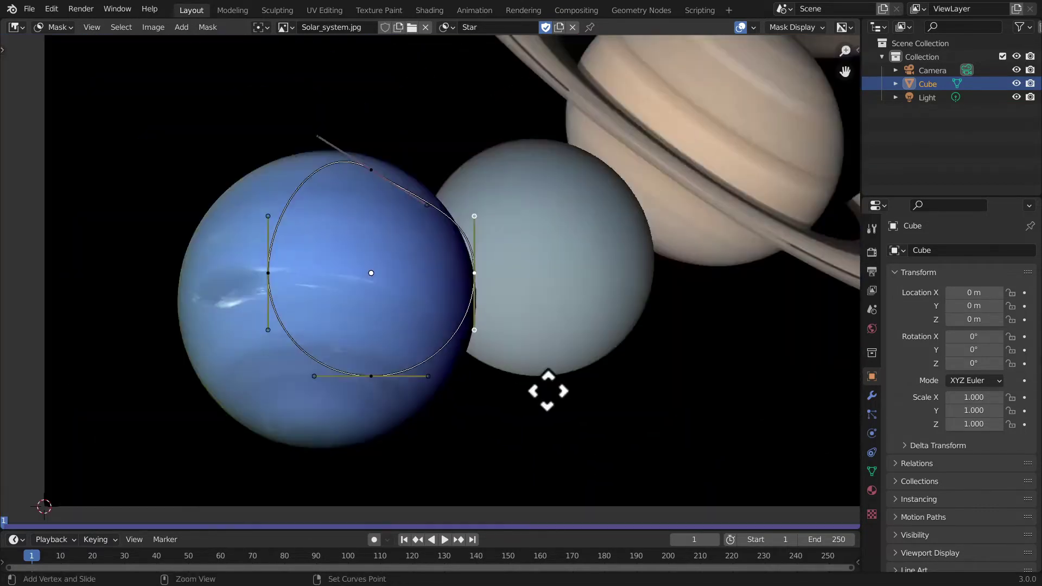
middle_click_drag(526, 338, 445, 377)
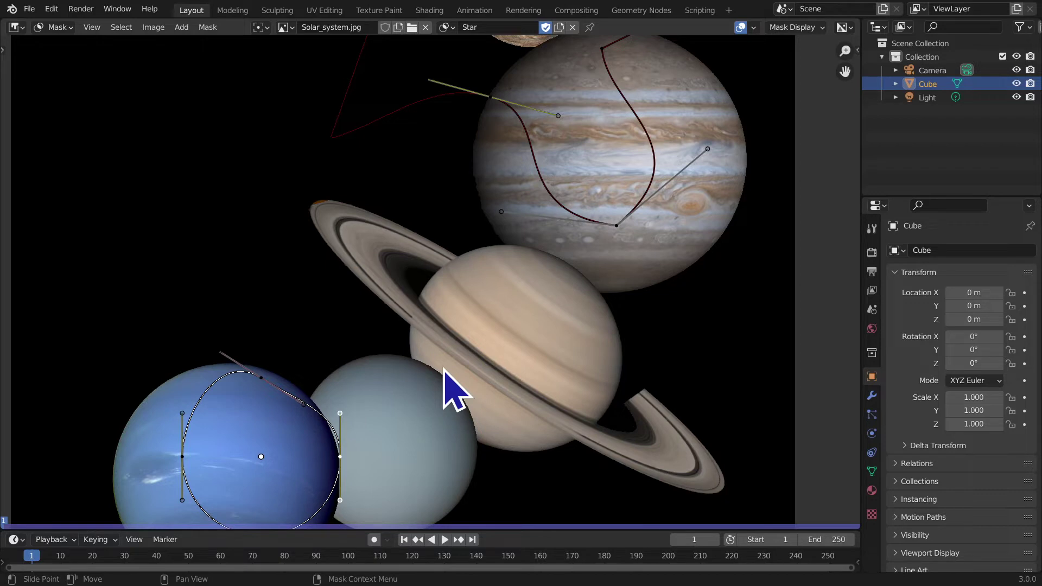
middle_click_drag(444, 369, 616, 426)
scroll(608, 391, "up", 1)
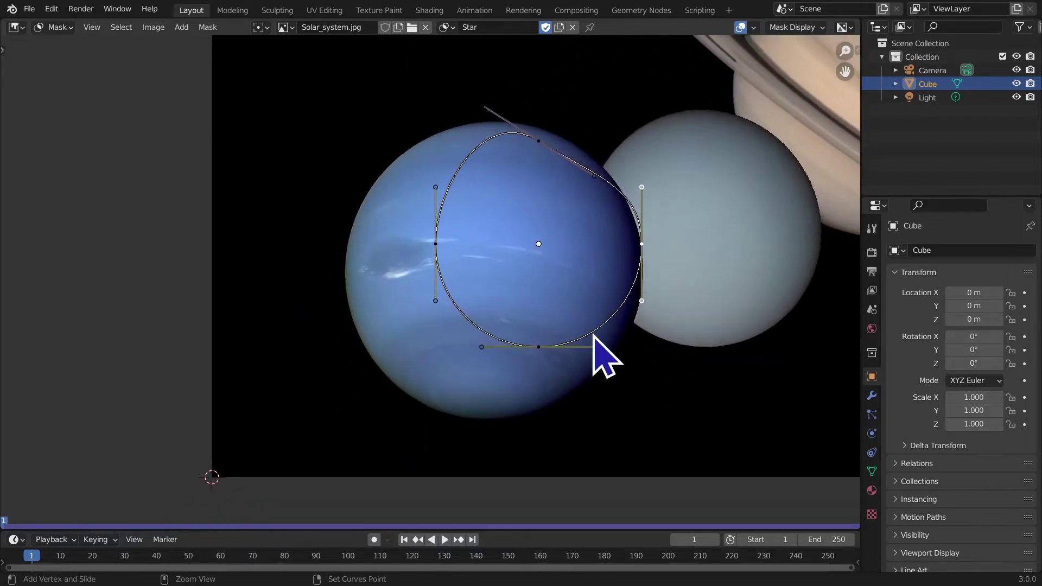
left_click(535, 154)
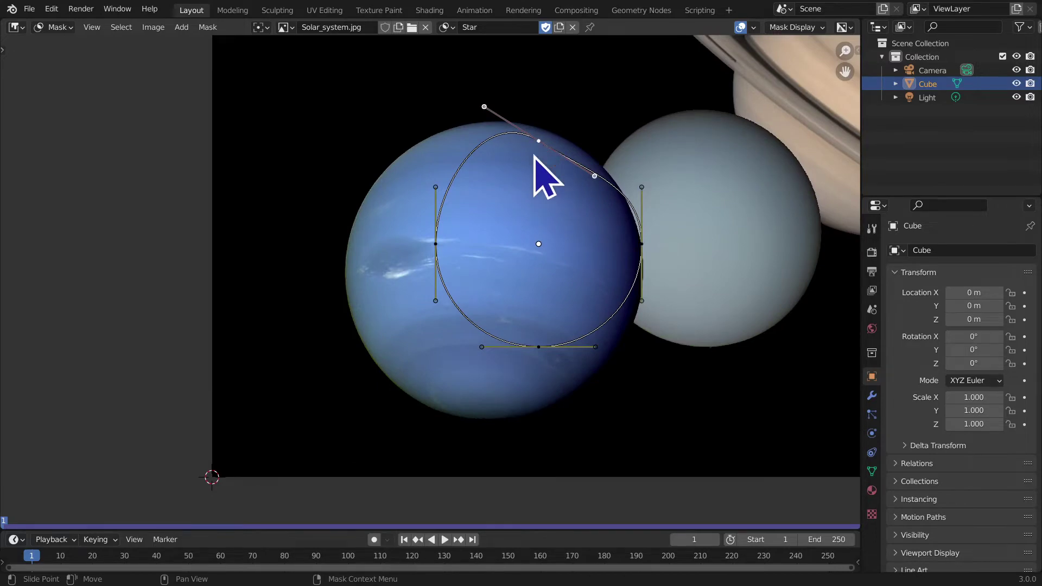
middle_click_drag(530, 233, 504, 317)
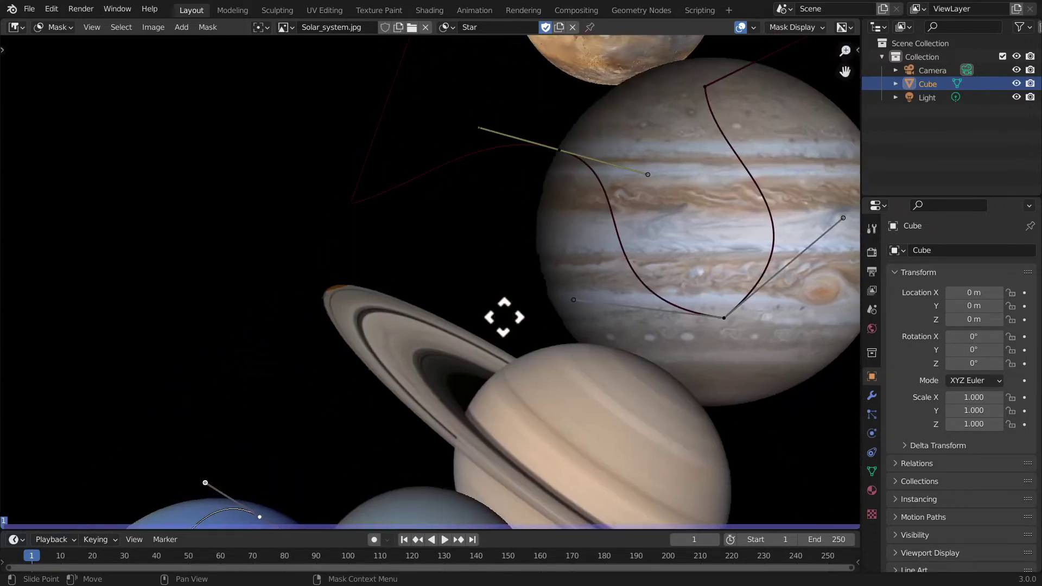
left_click(559, 150)
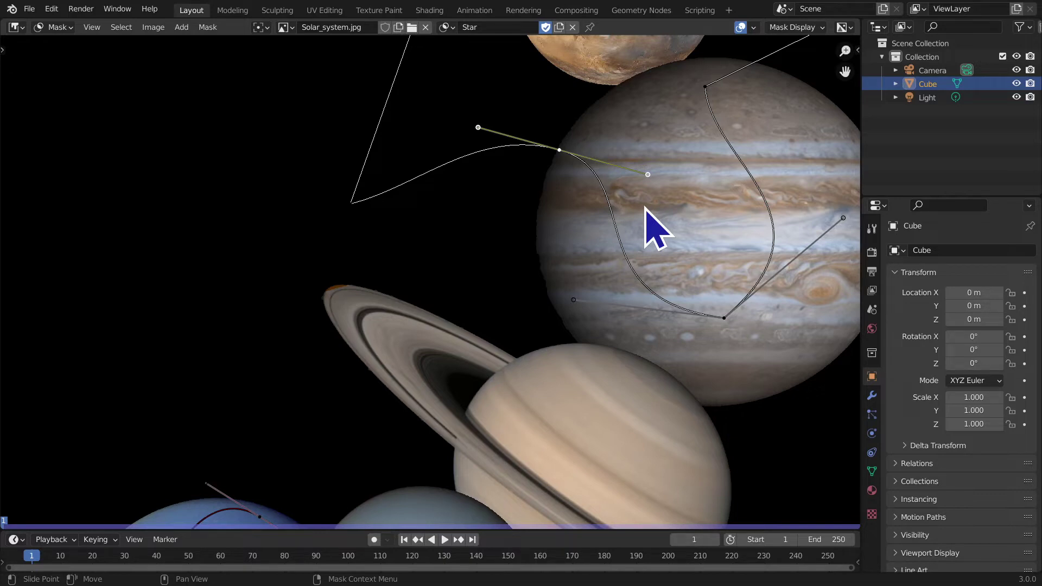
Step: Rotate the Jupiter-edge point's handles and drag one handle to reshape the curve over Jupiter
key("r")
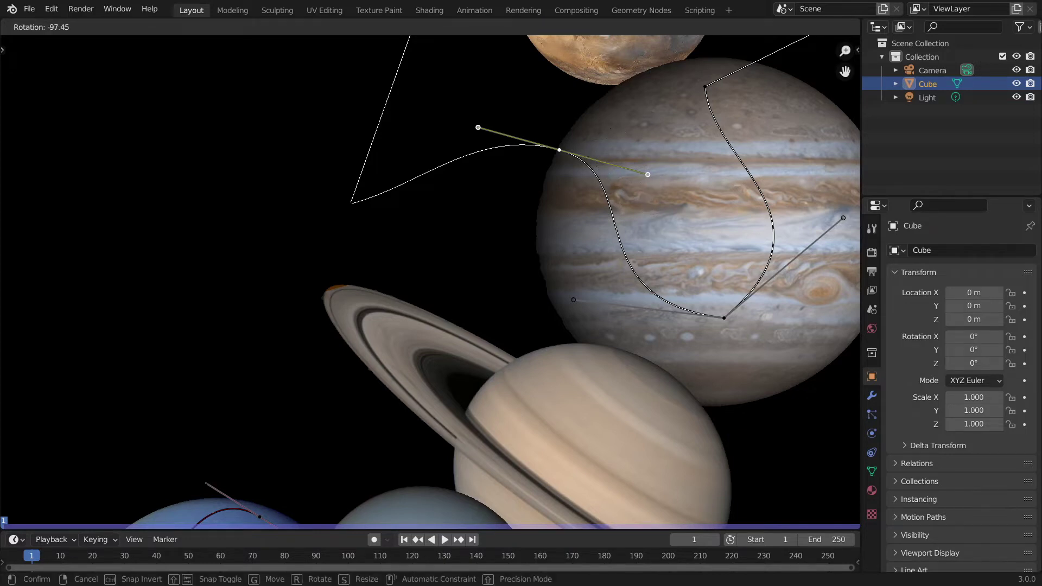
left_click(658, 205)
left_click(649, 174)
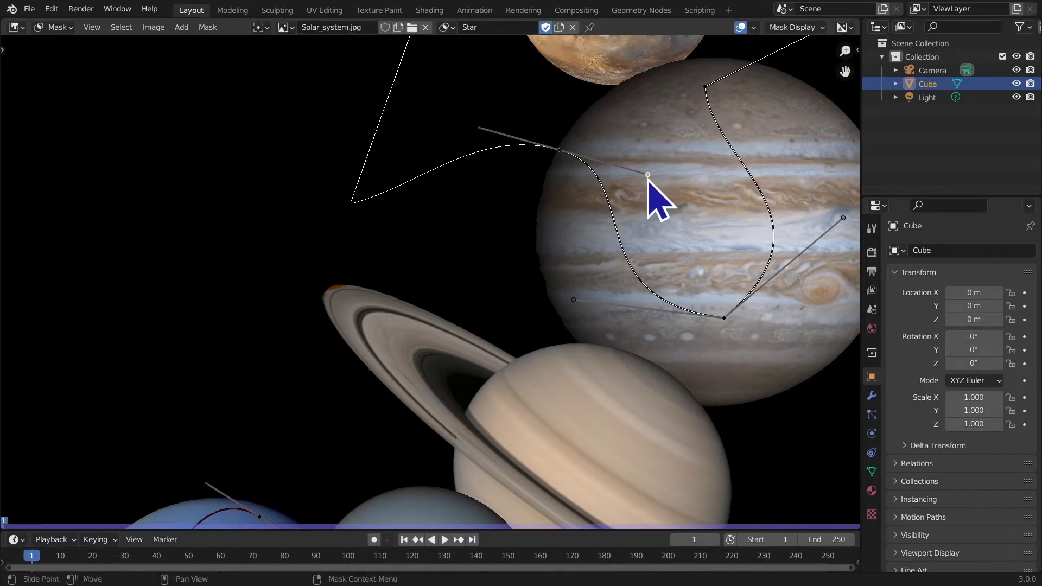
left_click_drag(649, 180, 624, 197)
Step: Set the point's handles to Aligned and swing a handle up to soften the bend
key("v")
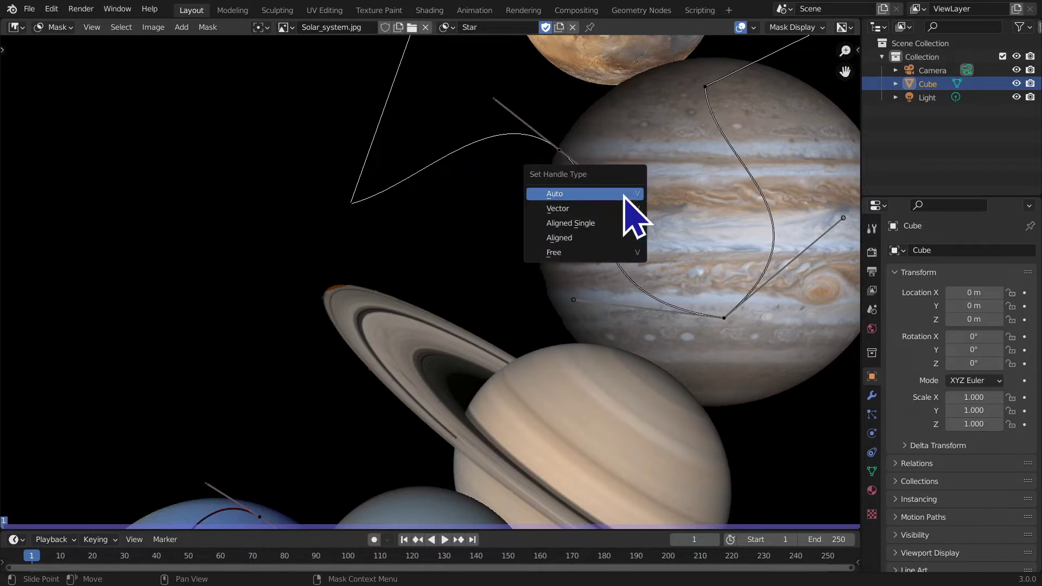
left_click(617, 241)
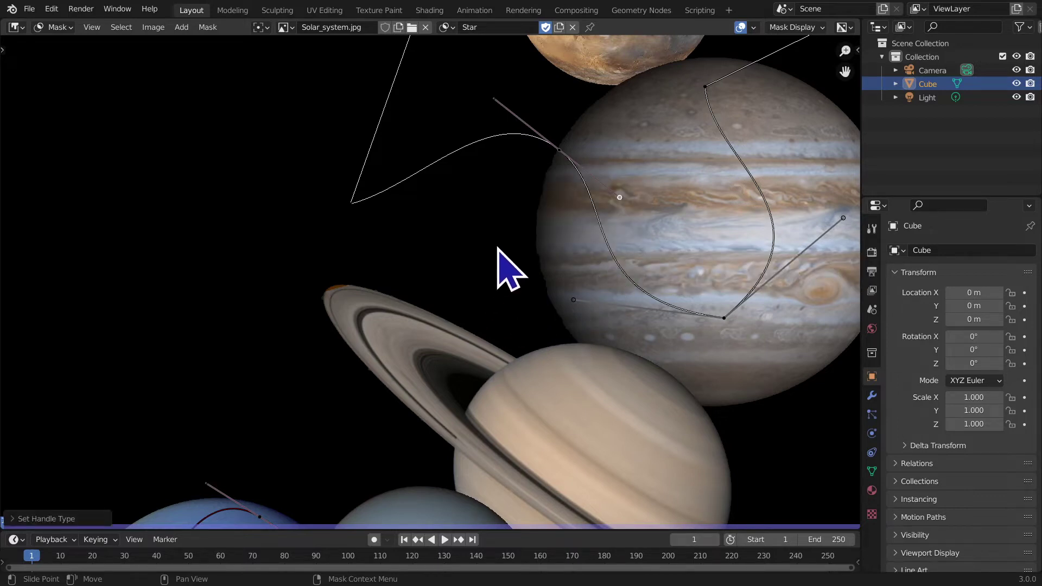
left_click(560, 150)
key("v")
left_click(597, 132)
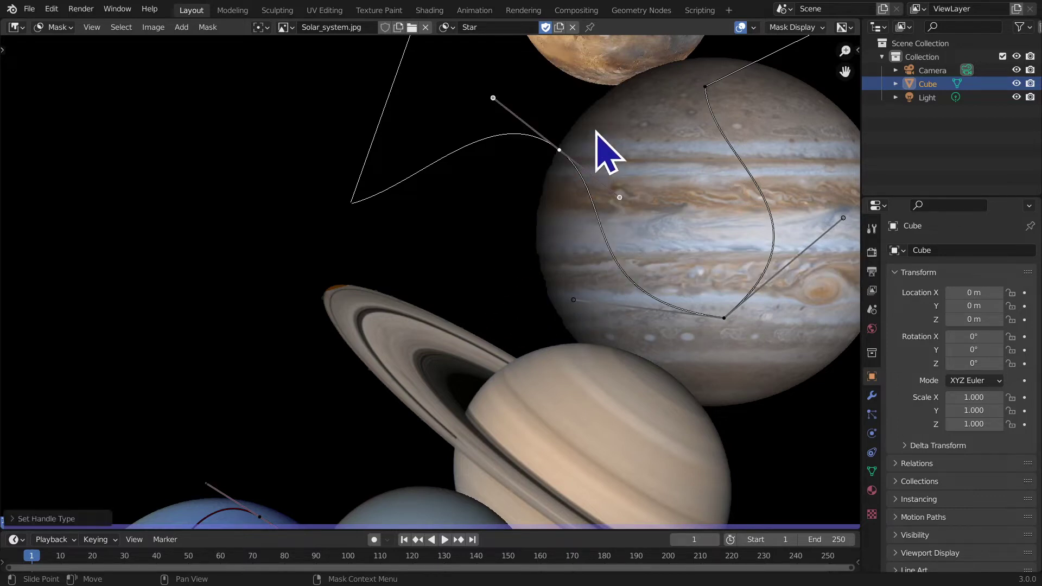
middle_click_drag(593, 177, 533, 326)
left_click_drag(547, 290, 547, 225)
left_click_drag(416, 326, 427, 257)
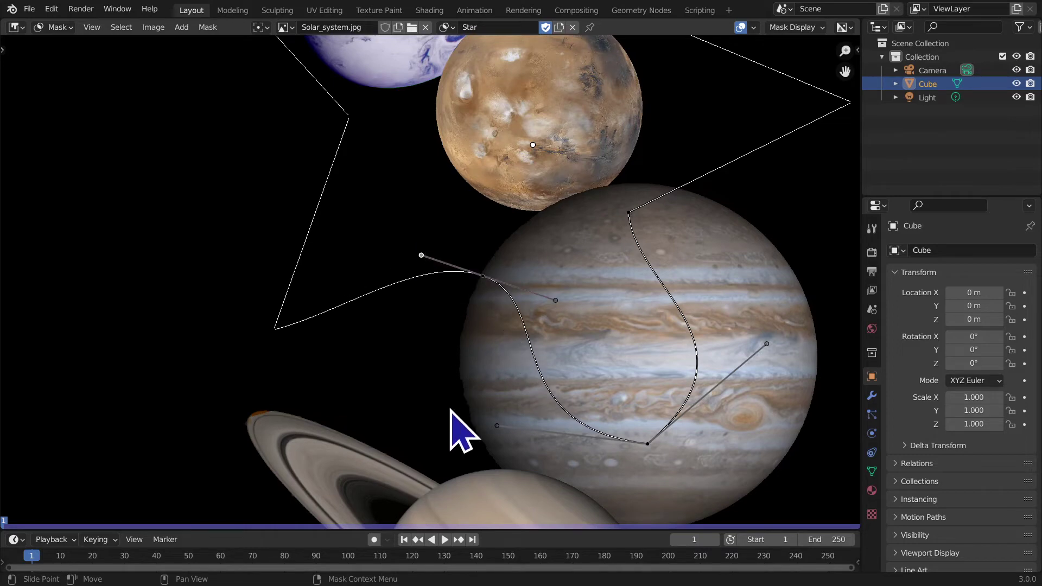
Step: Add three new points on the Star mask segments near Mars and give them Auto handles
scroll(465, 418, "down", 3)
scroll(466, 418, "up", 5)
middle_click_drag(396, 407, 384, 186)
left_click(490, 349)
left_click(569, 394, "ctrl")
left_click(459, 278, "ctrl")
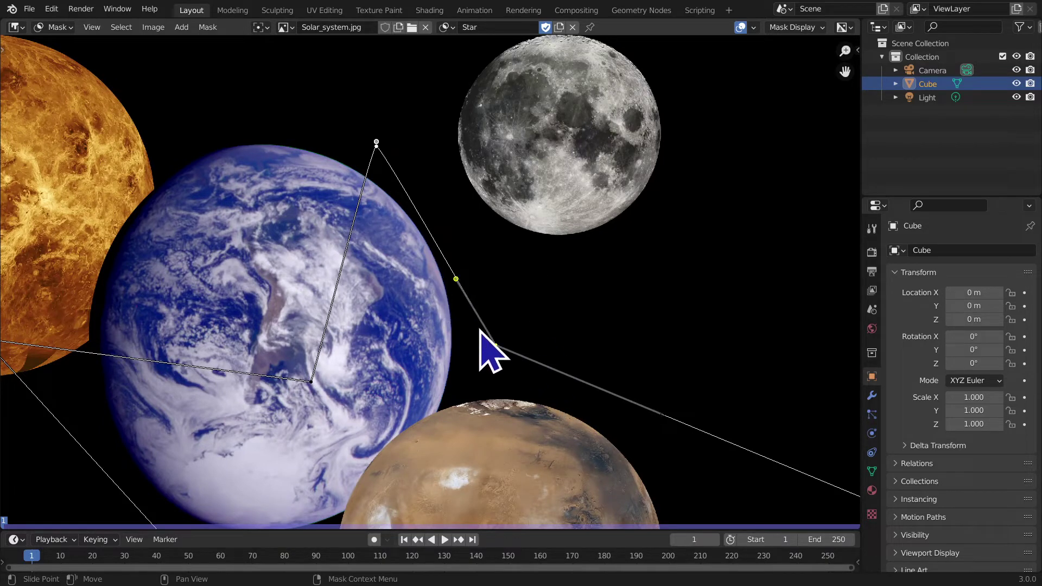
key("g")
left_click(519, 389)
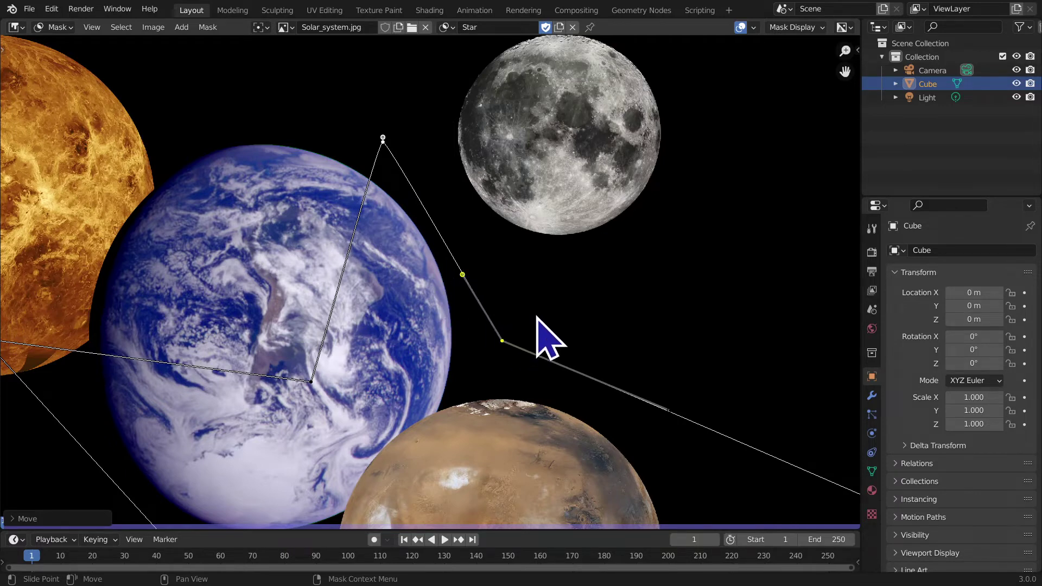
key("v")
left_click(532, 266)
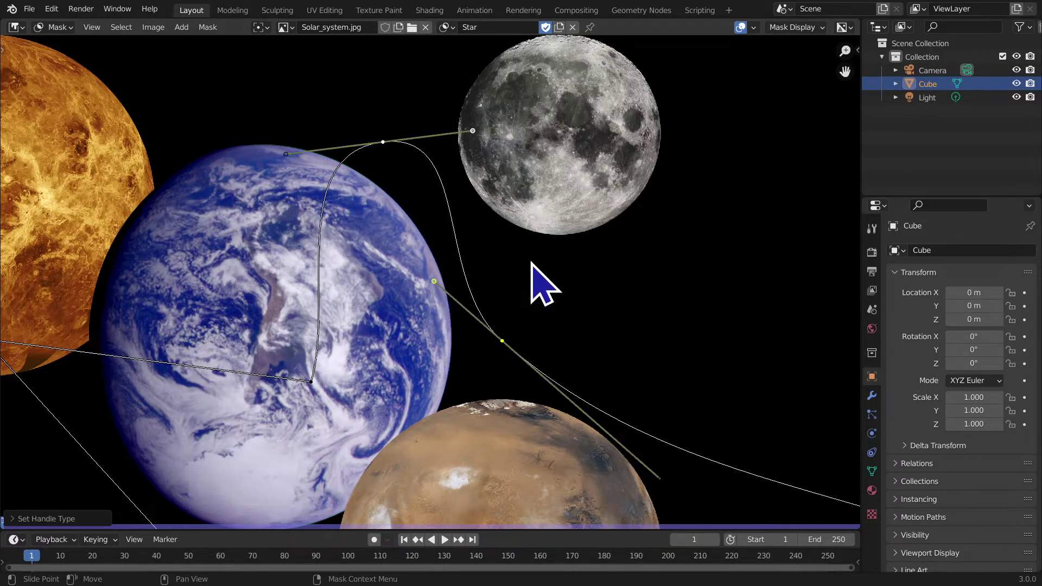
middle_click_drag(582, 307, 574, 368, "ctrl")
middle_click_drag(459, 409, 456, 372)
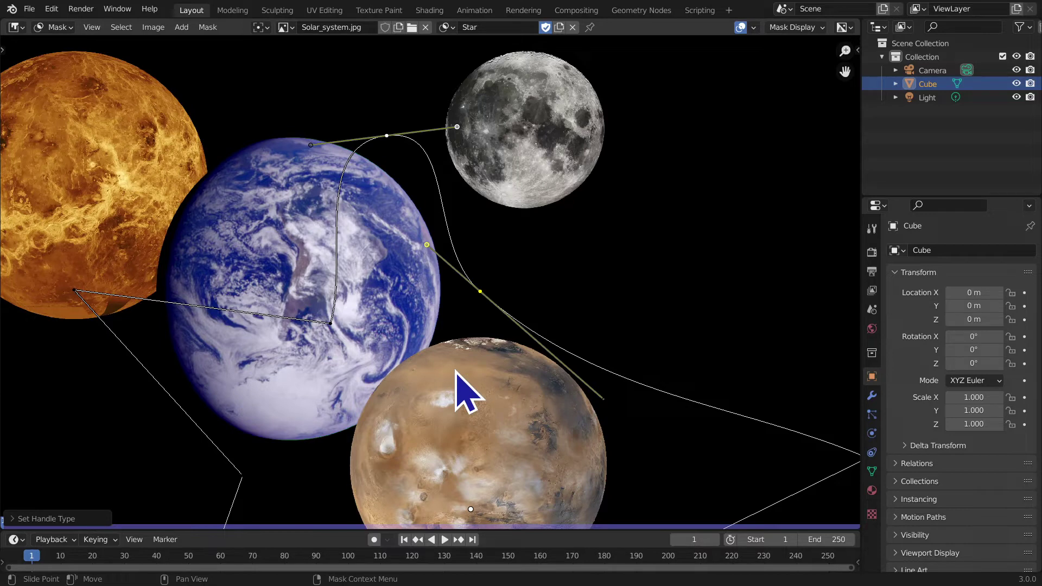
Step: Rotate and drag handles to curve the line smoothly near Mars and above Earth toward the Moon
key("v")
left_click(457, 372)
left_click(477, 304)
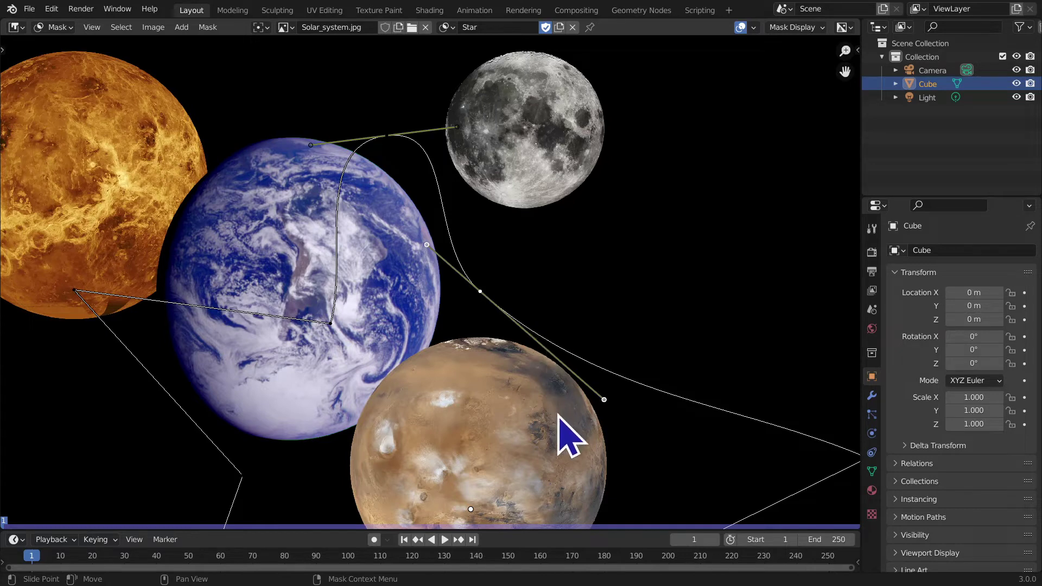
key("r")
left_click(600, 415)
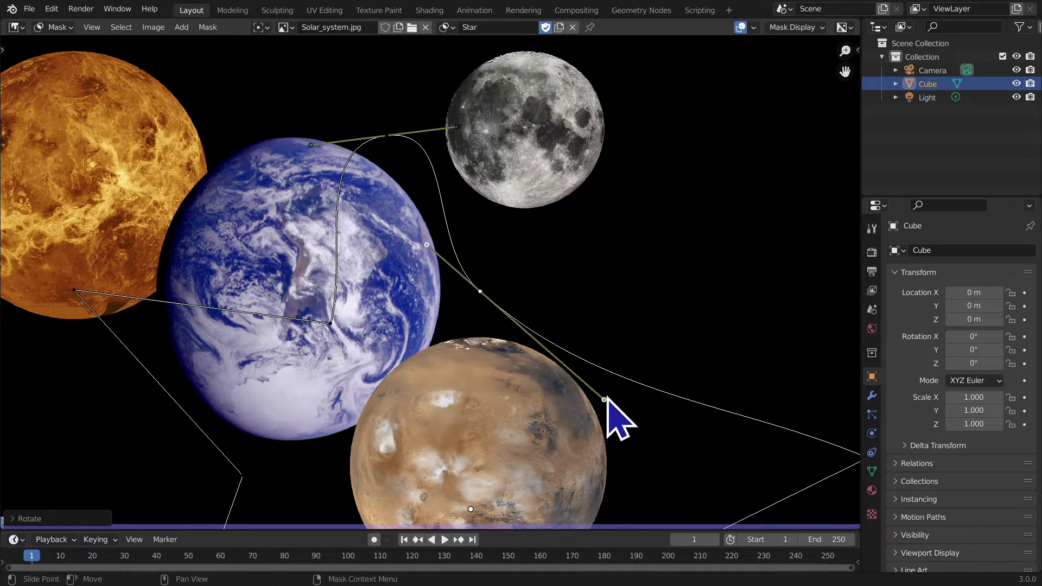
left_click_drag(605, 401, 628, 308)
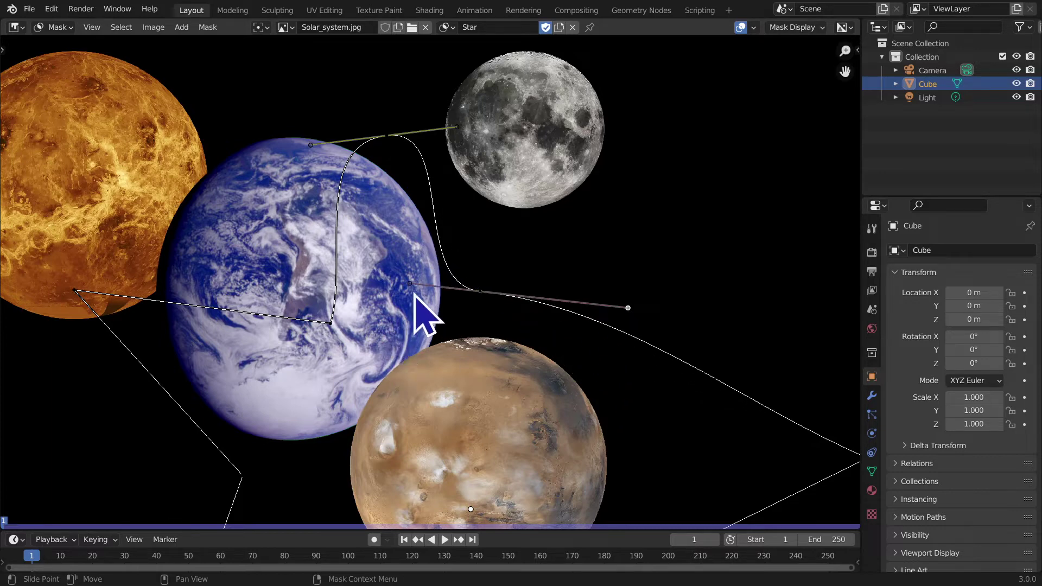
left_click_drag(410, 284, 458, 224)
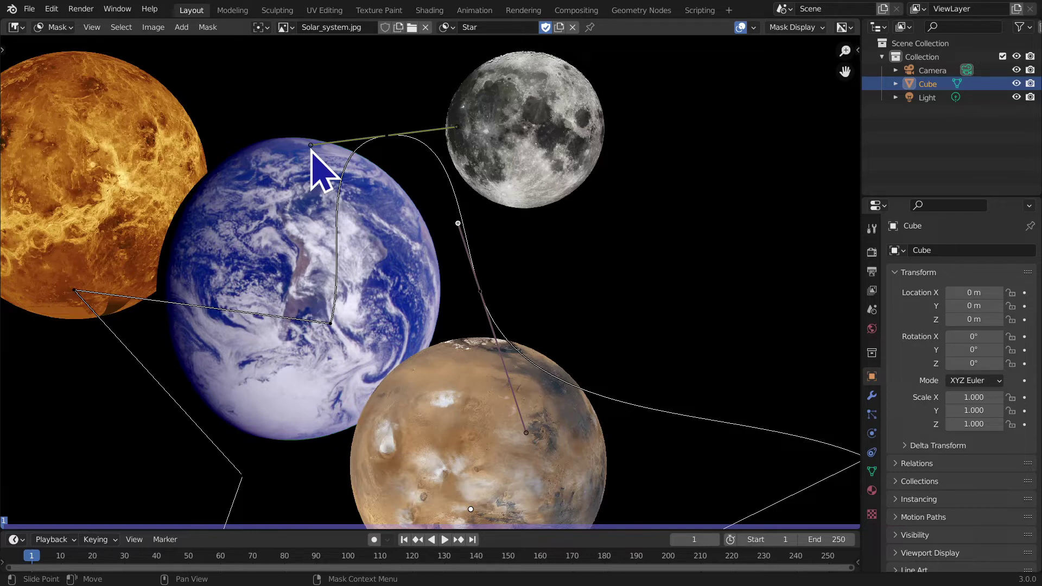
mouse_move(312, 147)
left_mouse_down()
mouse_move(357, 176)
mouse_move(437, 145)
mouse_move(379, 177)
mouse_move(352, 110)
mouse_move(423, 132)
mouse_move(417, 168)
mouse_move(484, 172)
mouse_move(427, 127)
mouse_move(225, 158)
mouse_move(353, 163)
mouse_move(293, 186)
mouse_move(308, 164)
left_mouse_up()
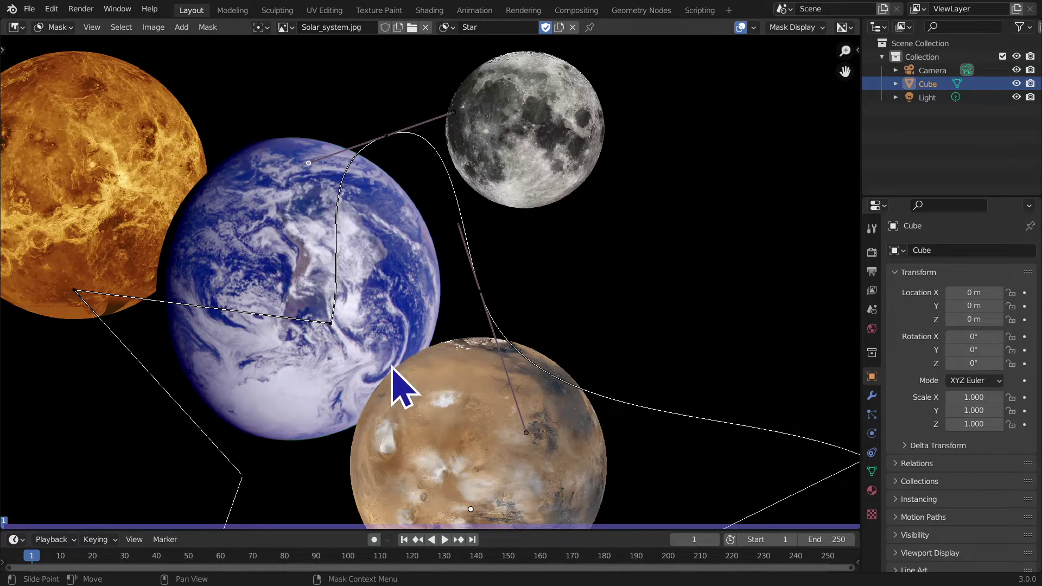
middle_click_drag(392, 368, 381, 324)
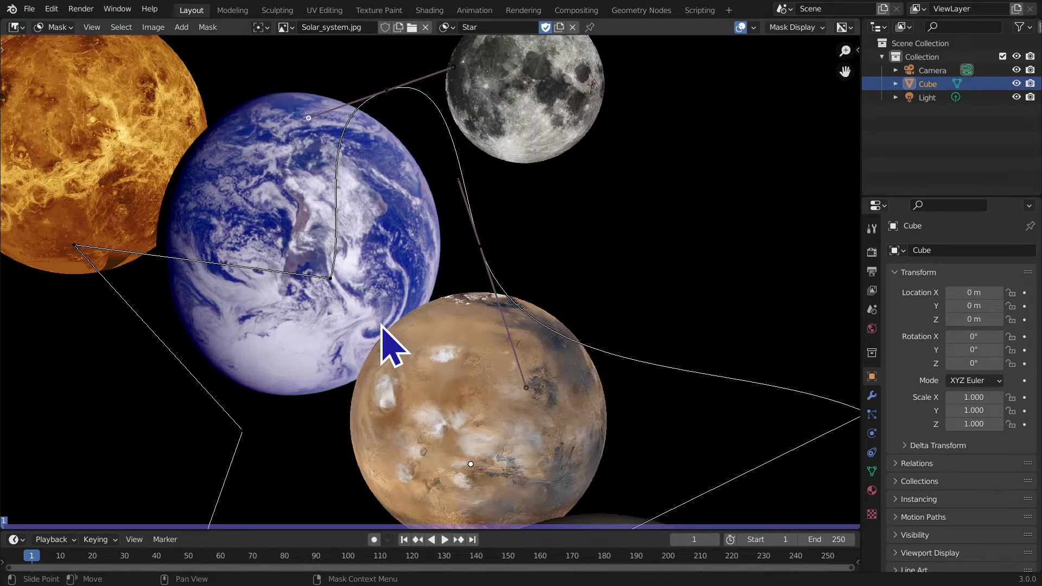
Step: Give the Neptune mask's top point Auto handles, then trial-reshape its top and right curves
middle_click_drag(360, 472, 767, 54)
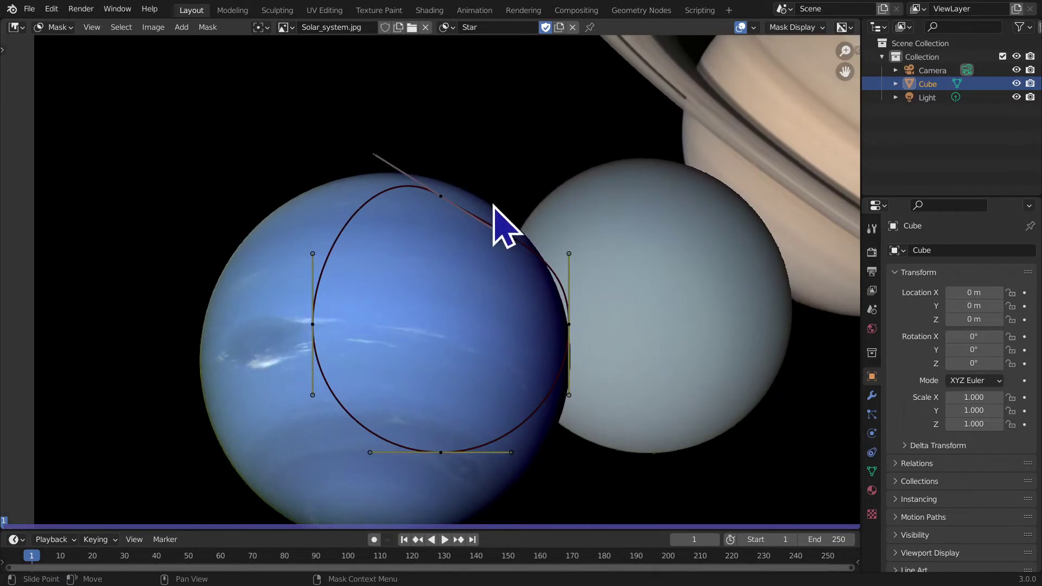
left_click(440, 196)
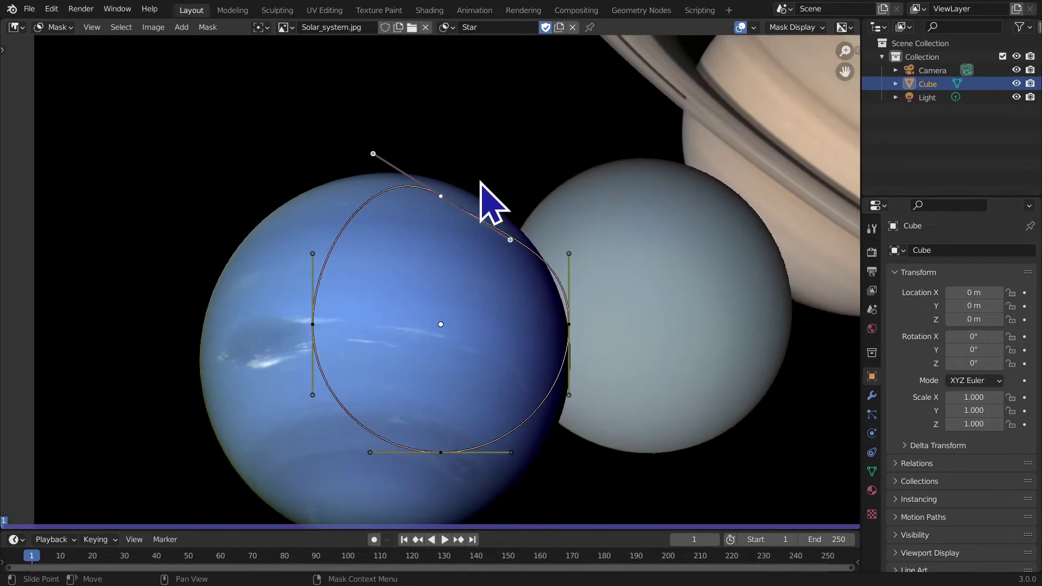
key("v")
left_click(483, 183)
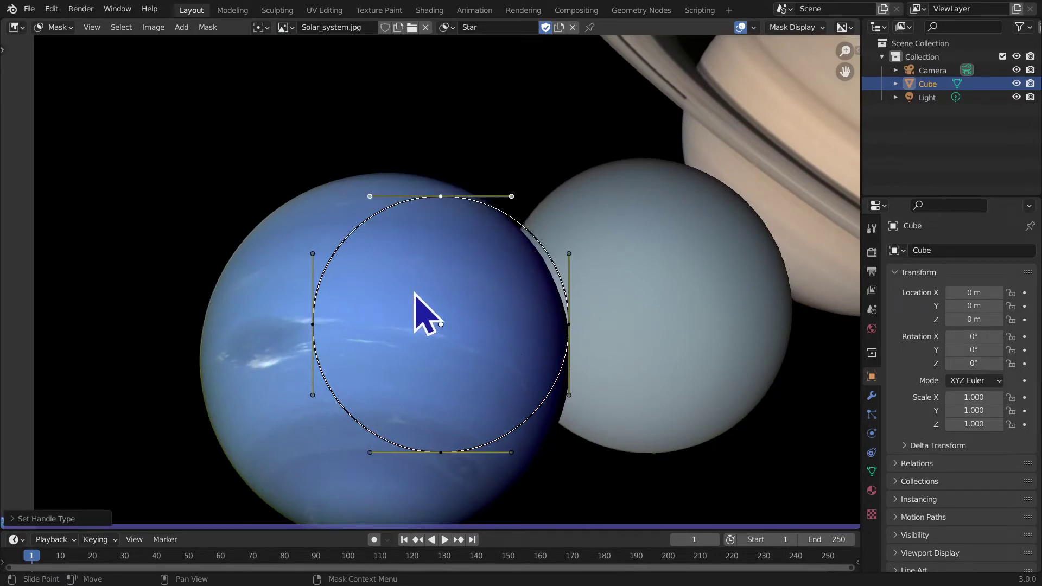
middle_click_drag(459, 342, 488, 261, "ctrl")
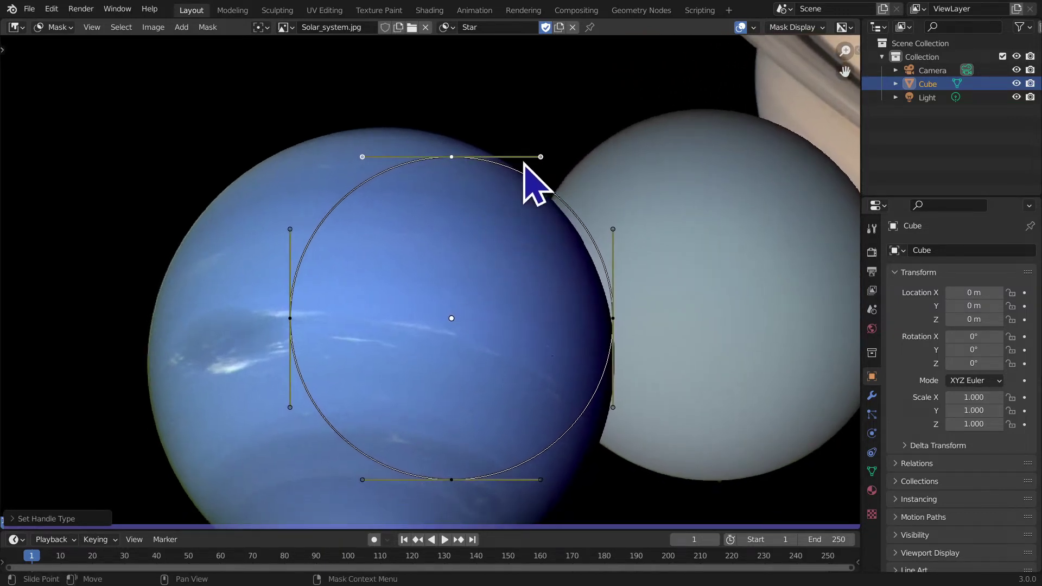
left_click_drag(541, 156, 449, 208)
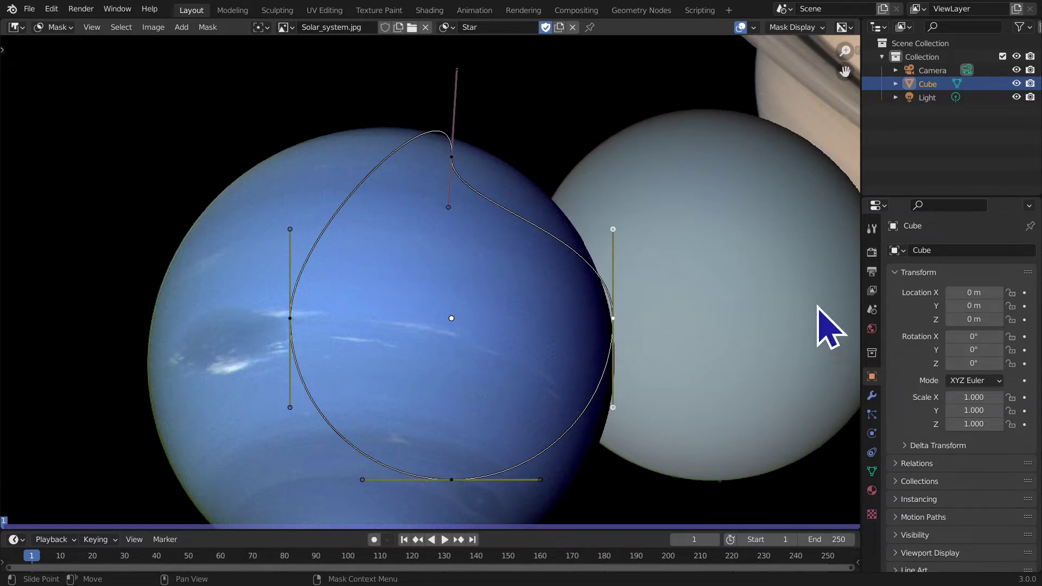
left_click_drag(614, 229, 676, 257)
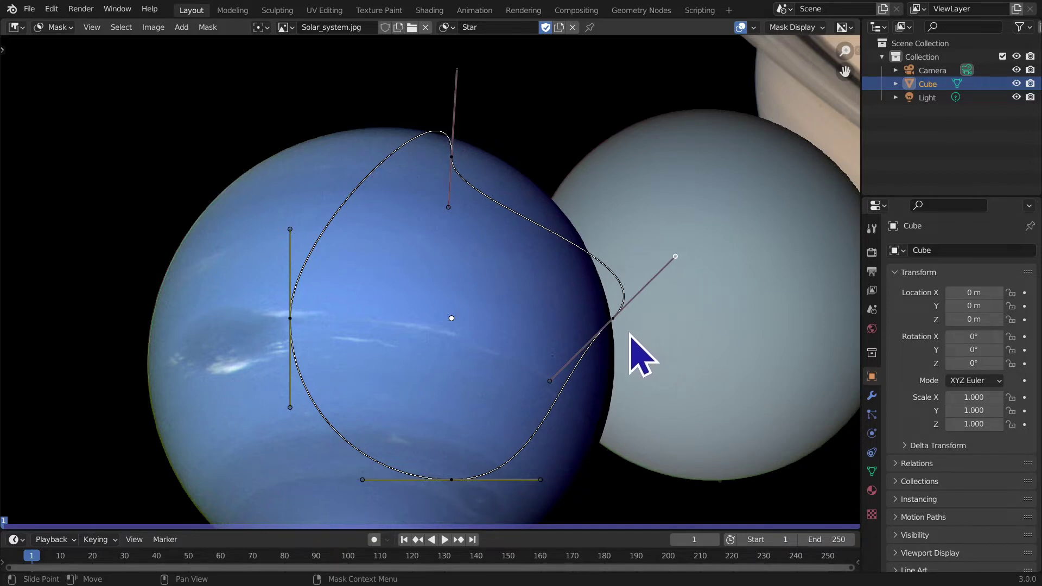
Step: Select all mask points and reset their handles to Auto, fitting the whole image in view
key("a")
key("v")
middle_click_drag(651, 369, 493, 549)
scroll(454, 168, "up", 5)
key("v")
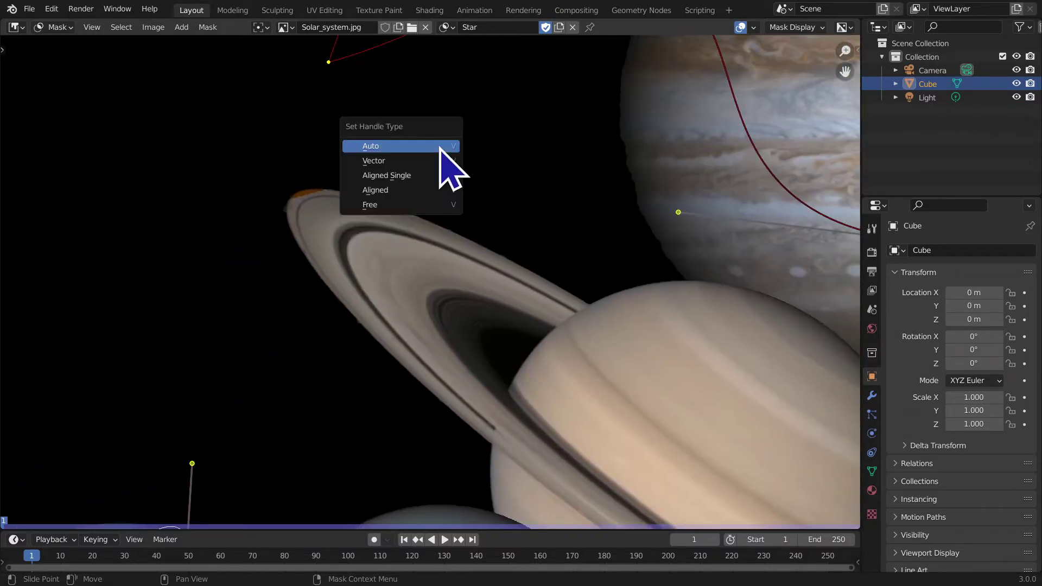
key("v")
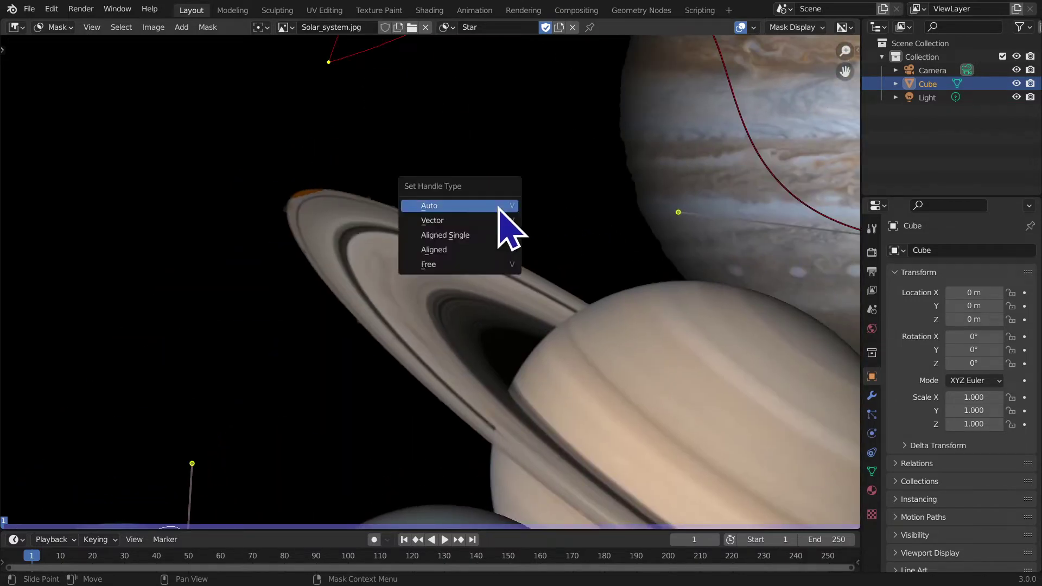
left_click(498, 207)
key("Home")
key("v")
left_click(481, 303)
middle_click_drag(489, 321, 429, 411)
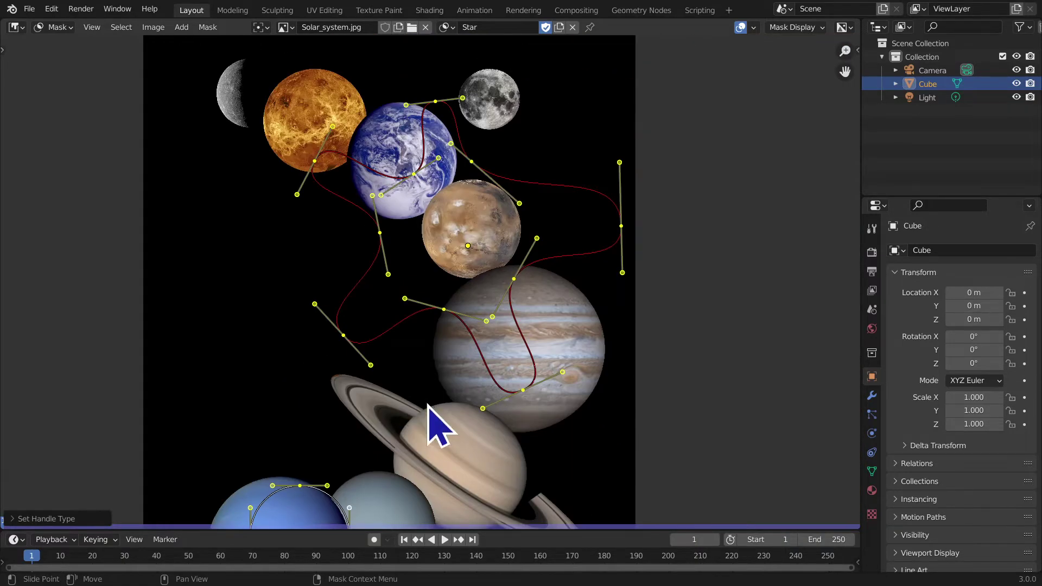
Step: Set the Jupiter point to Free handles and swing each handle into a sharp tip
middle_click_drag(581, 372, 578, 360)
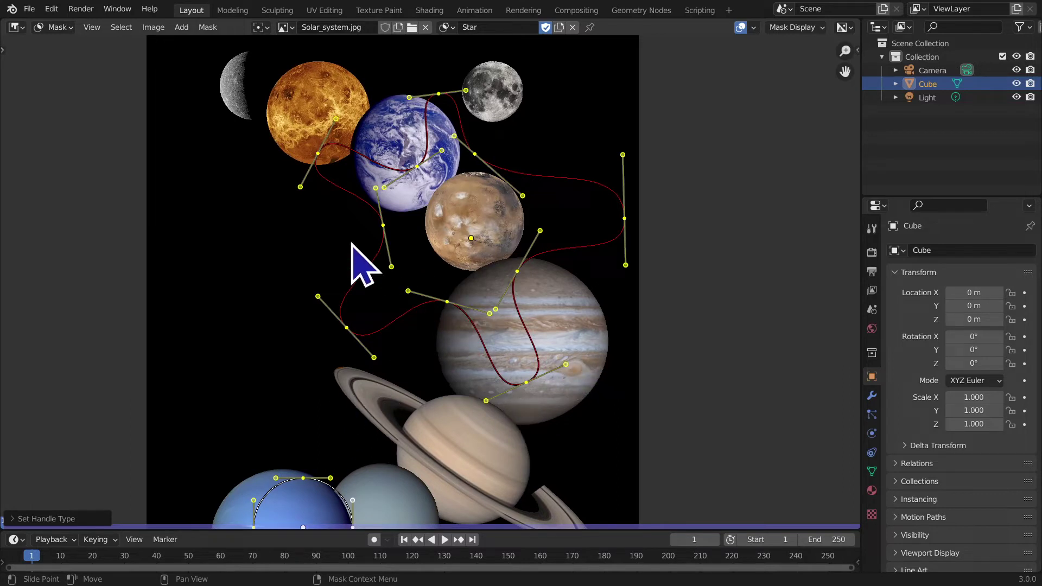
left_click(525, 386)
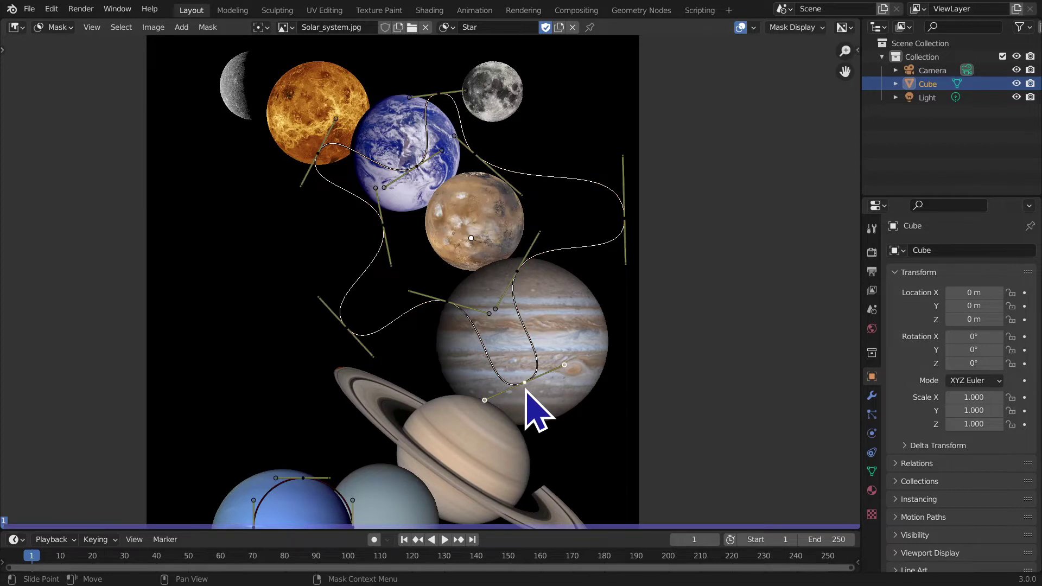
middle_click_drag(550, 329, 586, 438)
key("v")
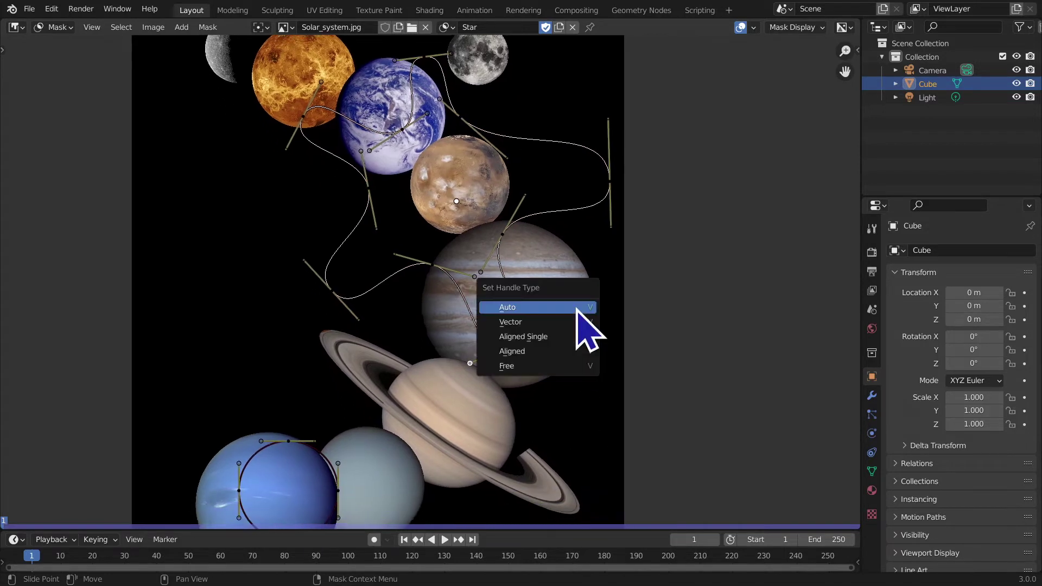
left_click(563, 369)
scroll(560, 302, "up", 5)
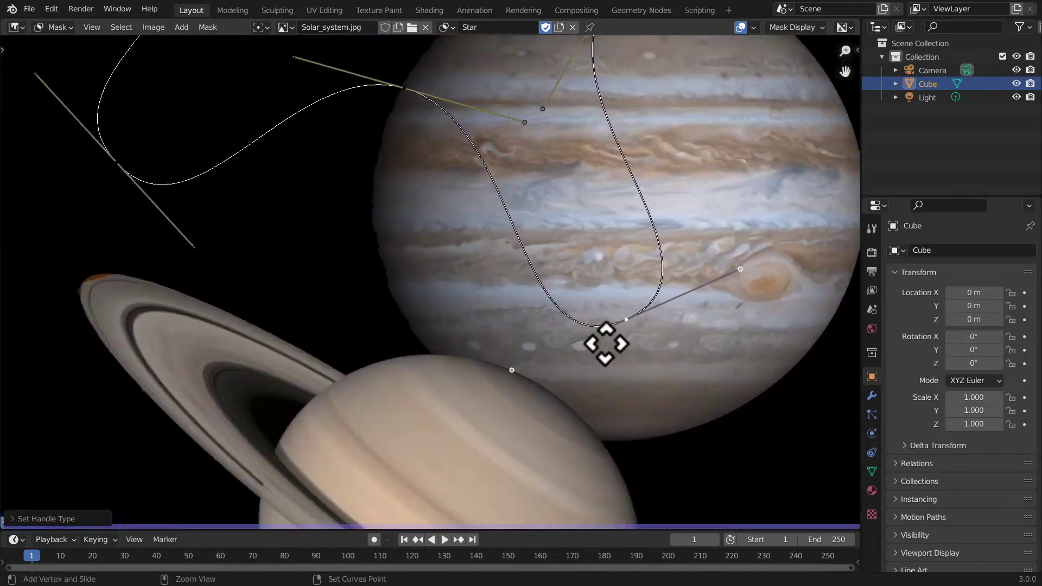
middle_click_drag(606, 343, 529, 387, "ctrl")
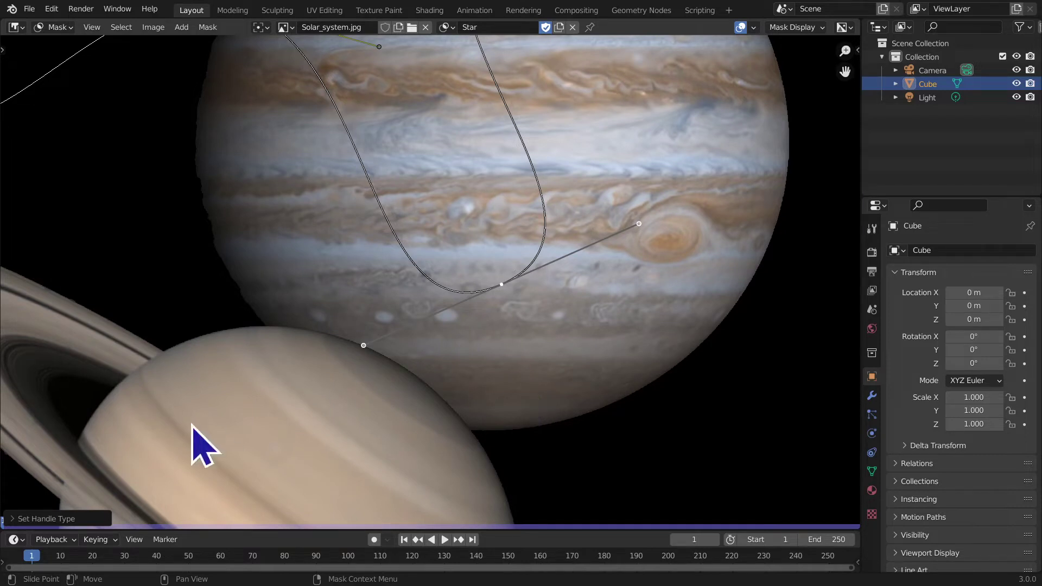
left_click(364, 345)
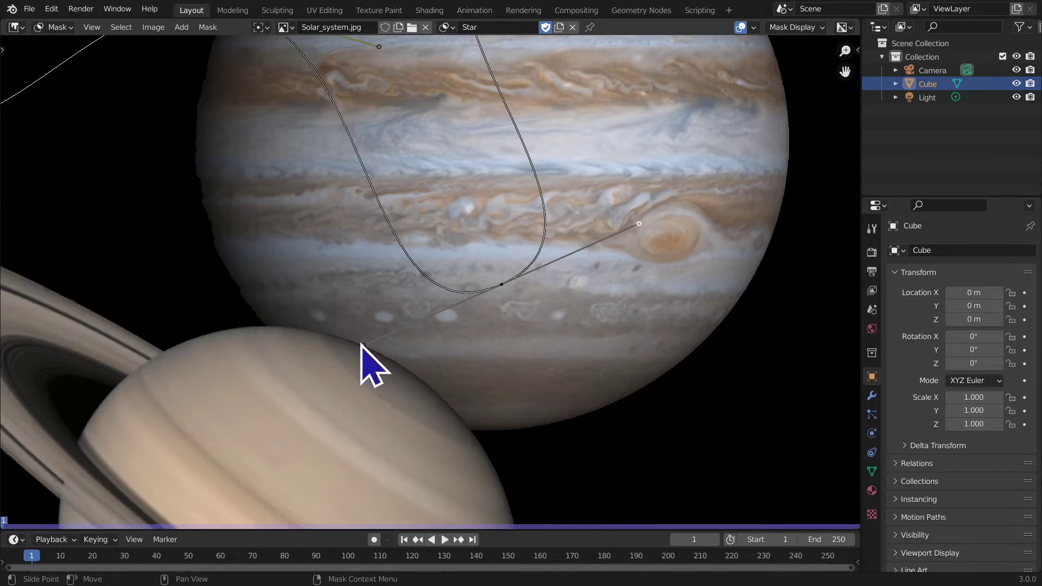
left_click_drag(369, 348, 411, 273)
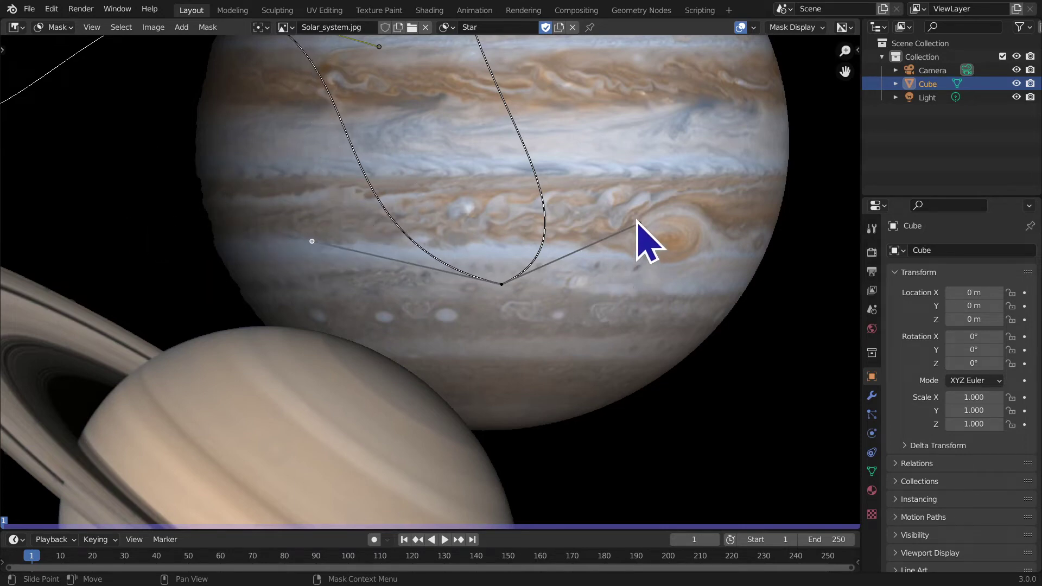
left_click_drag(636, 224, 670, 216)
Step: Zoom out over the mask, undo a stray added vertex, and pan to Saturn, Uranus and Neptune
middle_click_drag(681, 252, 646, 373)
middle_click_drag(233, 263, 426, 380, "ctrl")
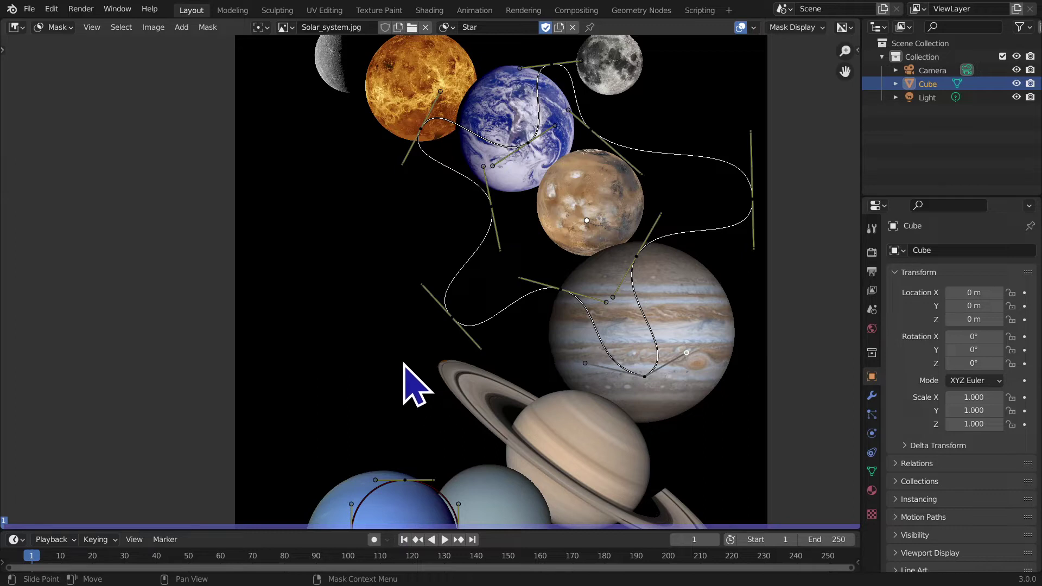
middle_click_drag(360, 348, 401, 315)
scroll(402, 316, "up", 2)
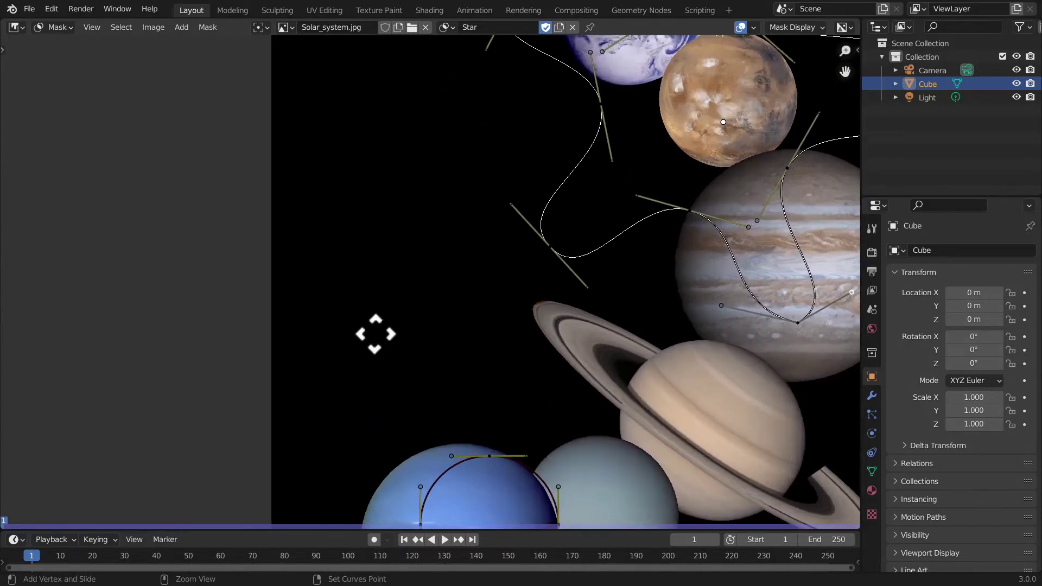
left_click(284, 154, "ctrl")
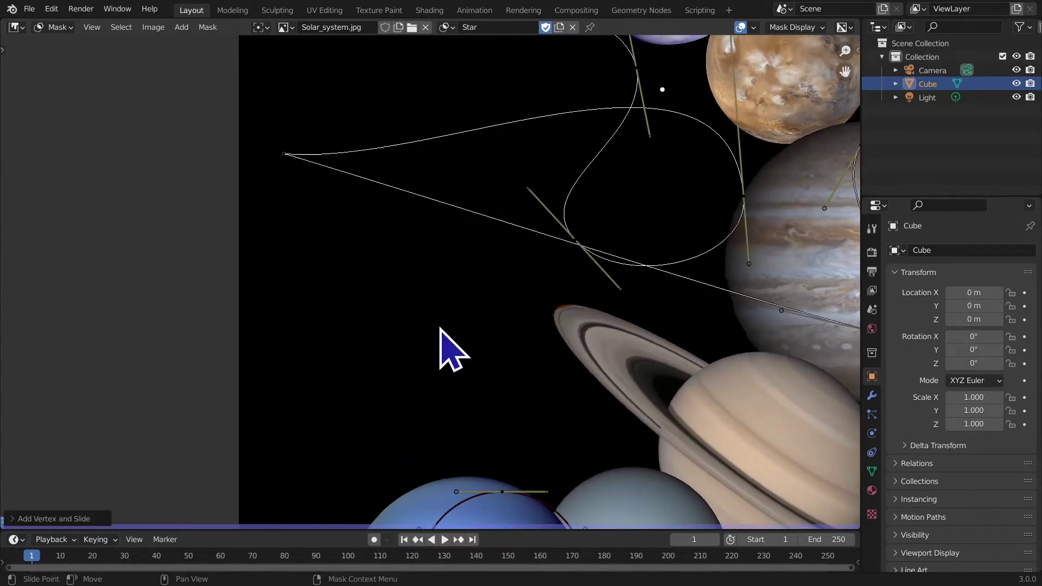
key("ctrl+z")
middle_click_drag(439, 329, 493, 426)
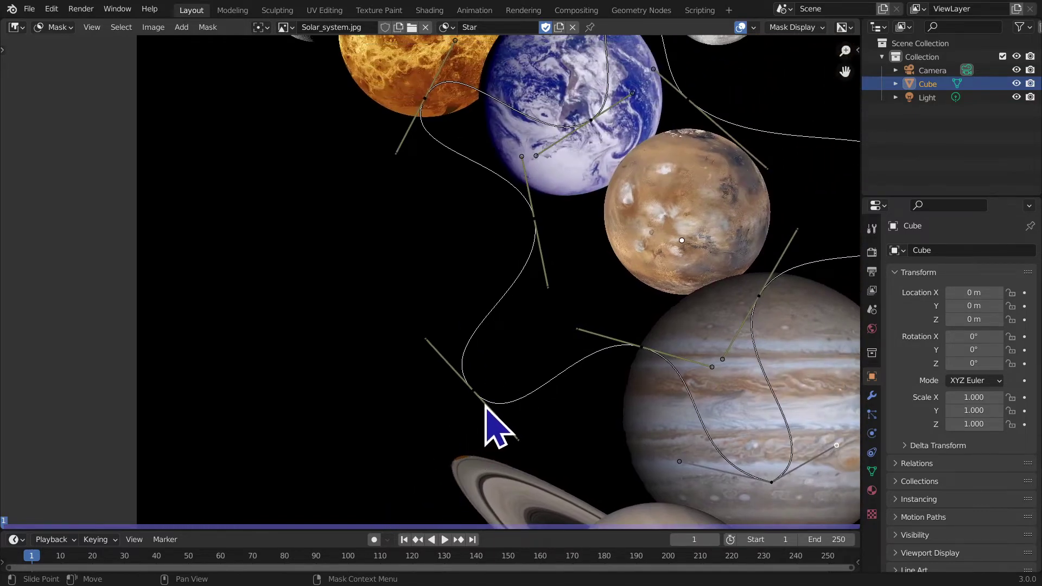
middle_click_drag(491, 321, 449, 226)
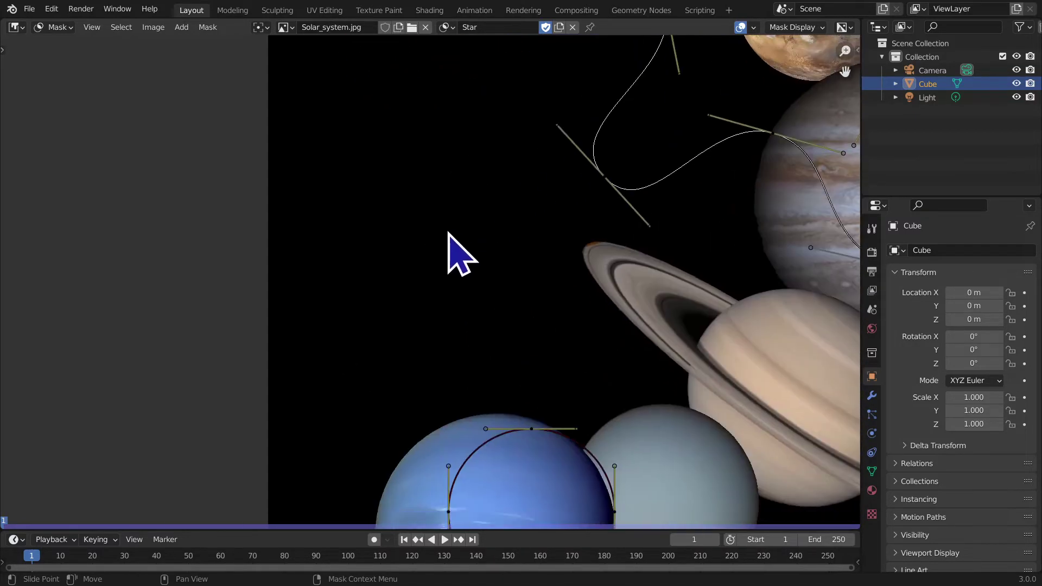
scroll(448, 238, "up", 1)
scroll(450, 304, "down", 6)
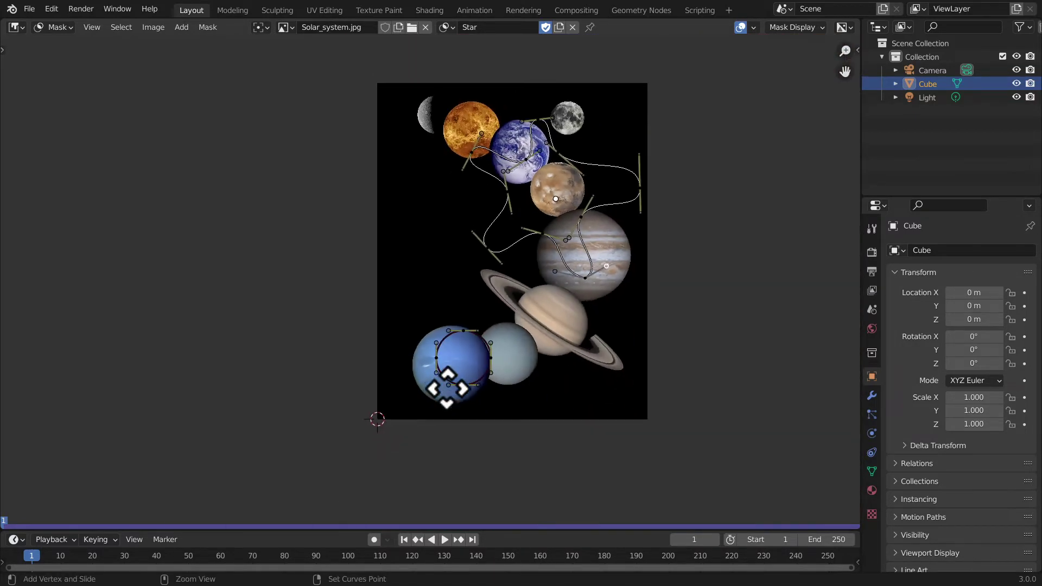
key("shift+a")
Step: Add a Square mask, move it left of Saturn, scale it about 3x, and zoom in on it
left_click(437, 298)
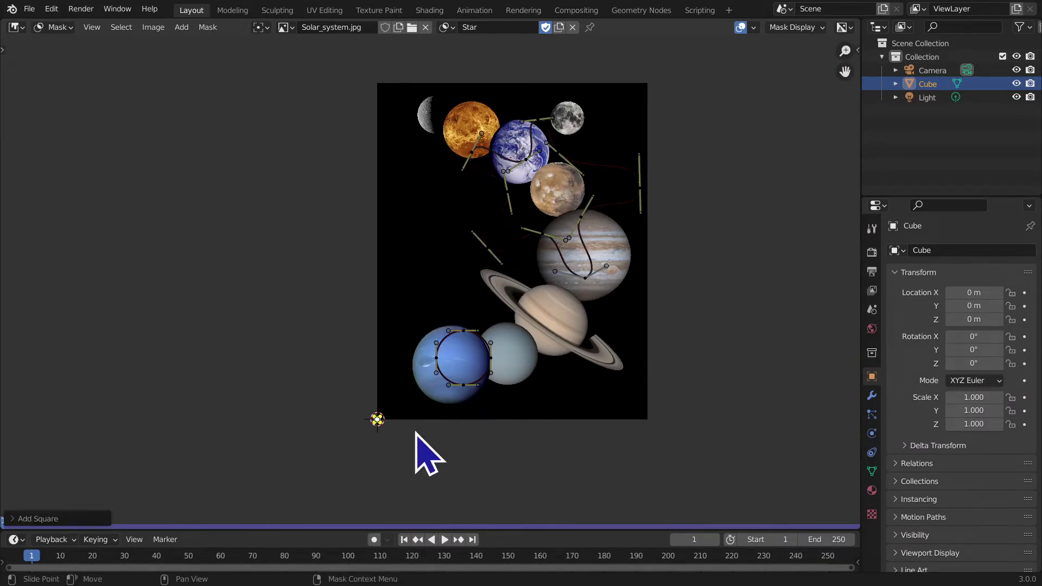
key("g")
left_click(471, 276)
key("s")
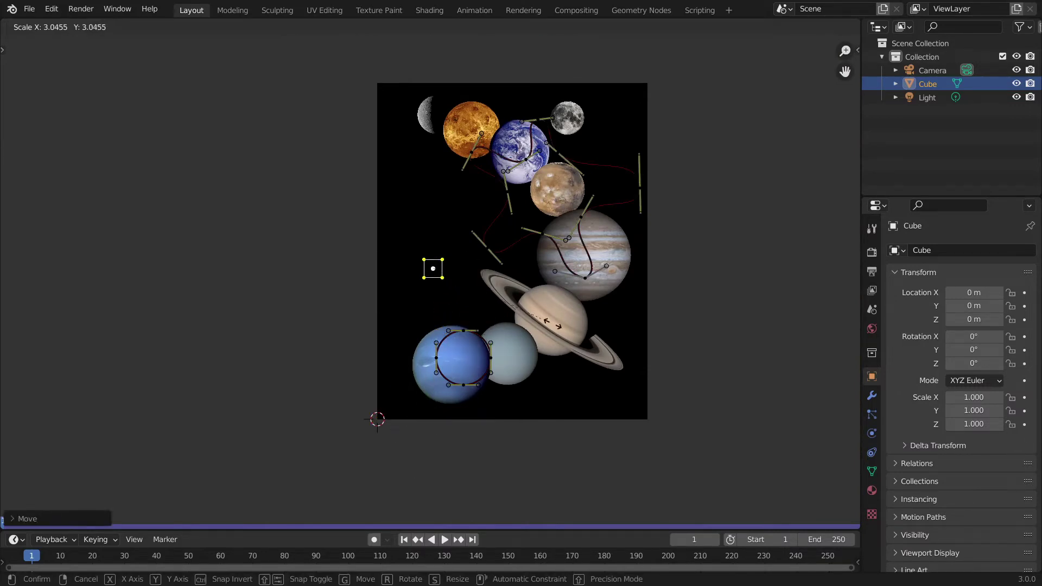
left_click(692, 395)
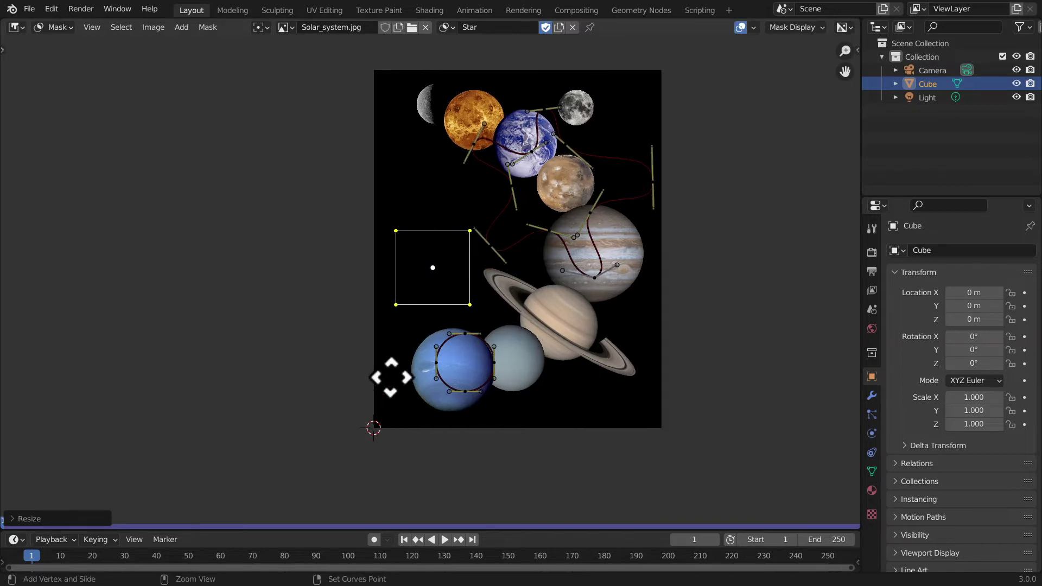
scroll(402, 170, "up", 3)
scroll(403, 170, "up", 1)
middle_click_drag(398, 170, 426, 309)
scroll(361, 314, "up", 3)
middle_click_drag(360, 314, 447, 201)
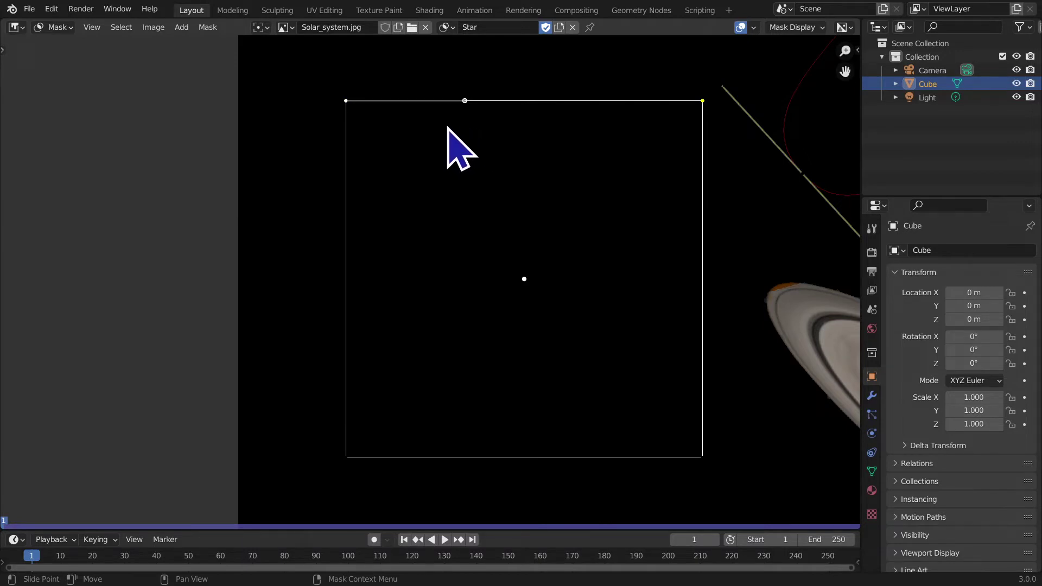
Step: Bend the square's left and top edges, trying Auto then Aligned handles on the top-left corner
left_click(347, 183)
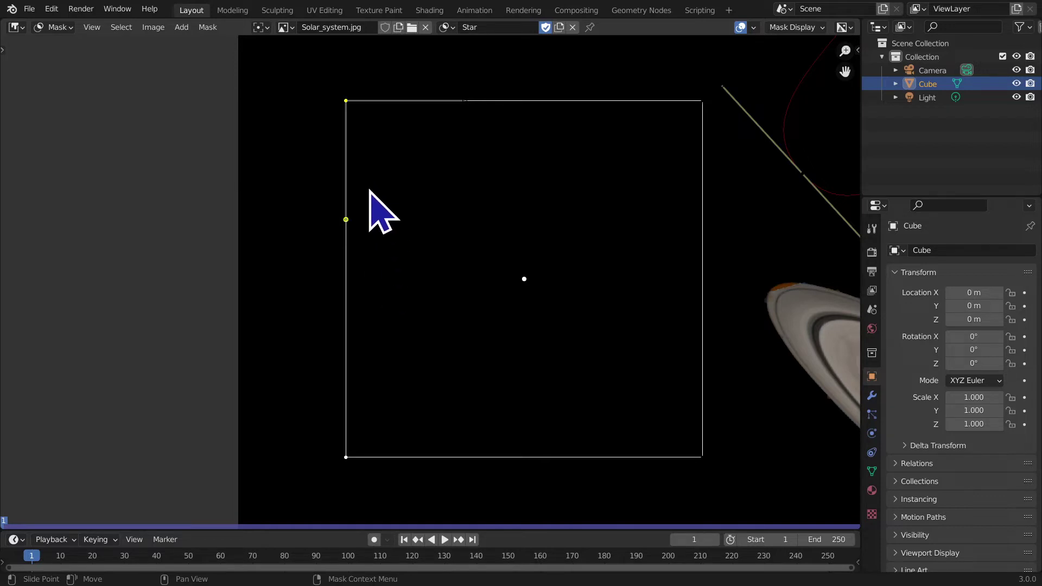
left_click_drag(345, 220, 261, 166)
left_click_drag(464, 102, 443, 69)
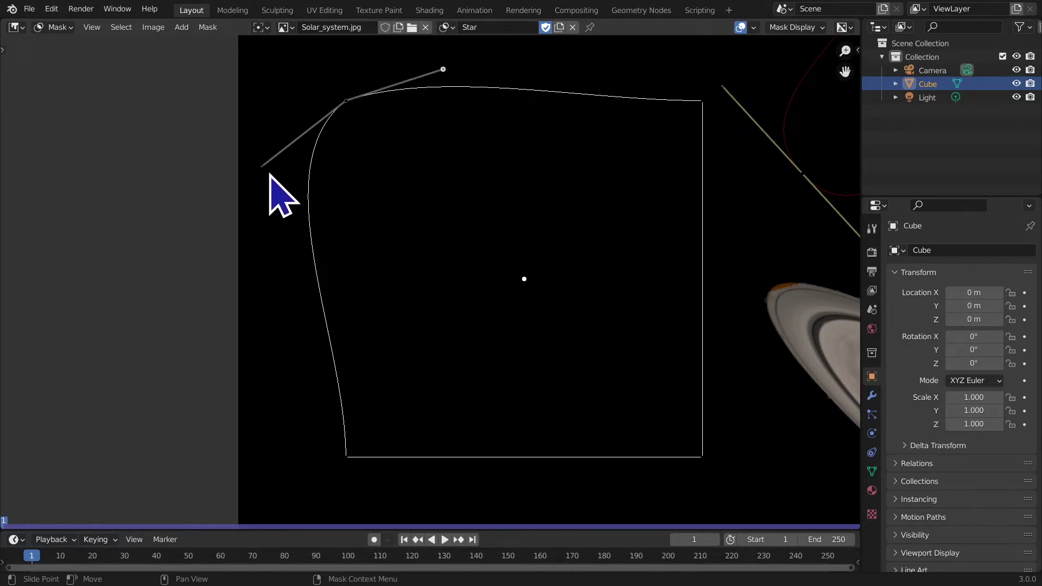
left_click_drag(262, 169, 332, 195)
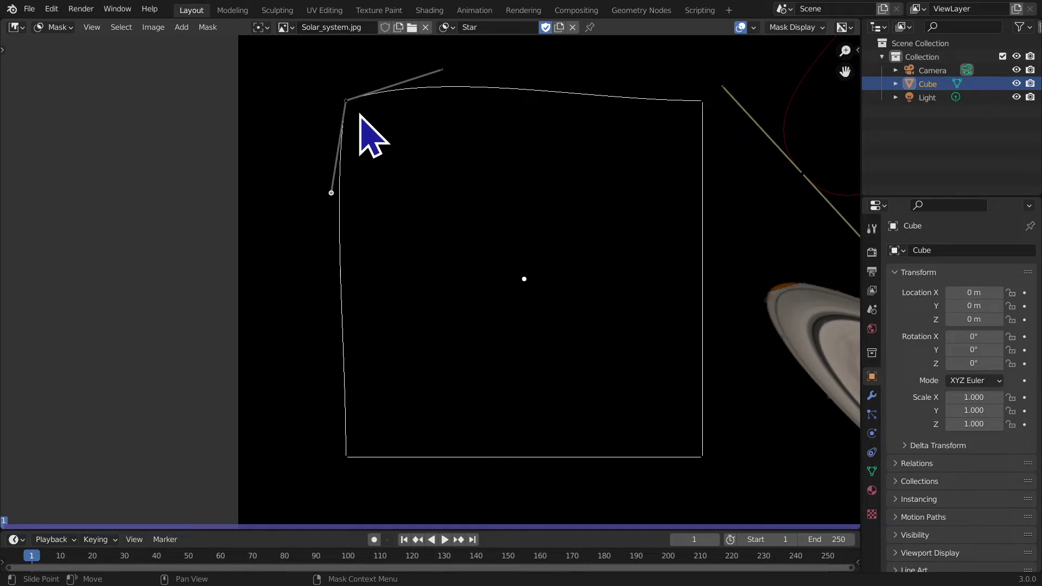
left_click(346, 100)
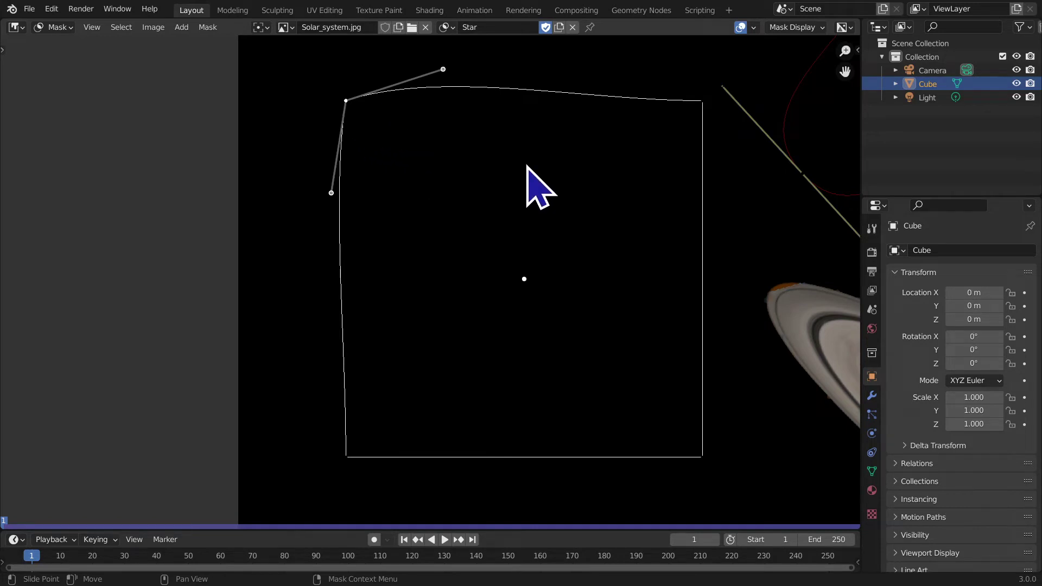
key("v")
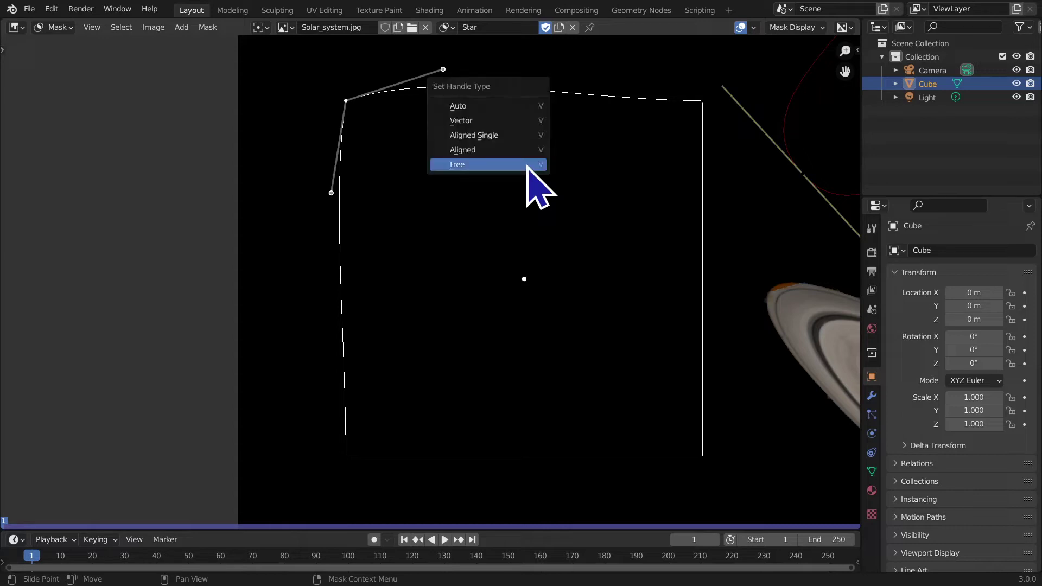
left_click(504, 105)
middle_click_drag(505, 240, 523, 276)
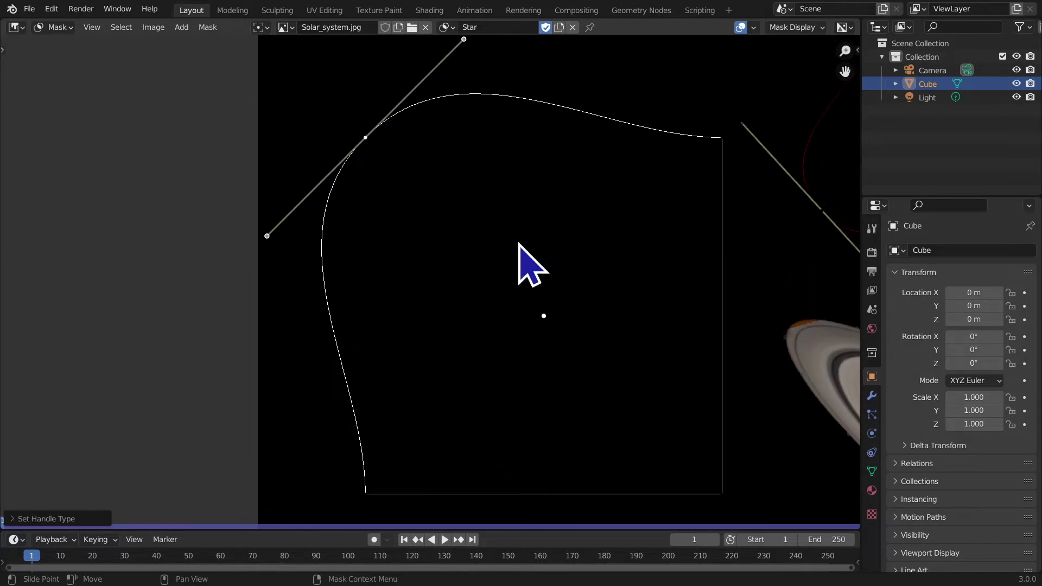
key("v")
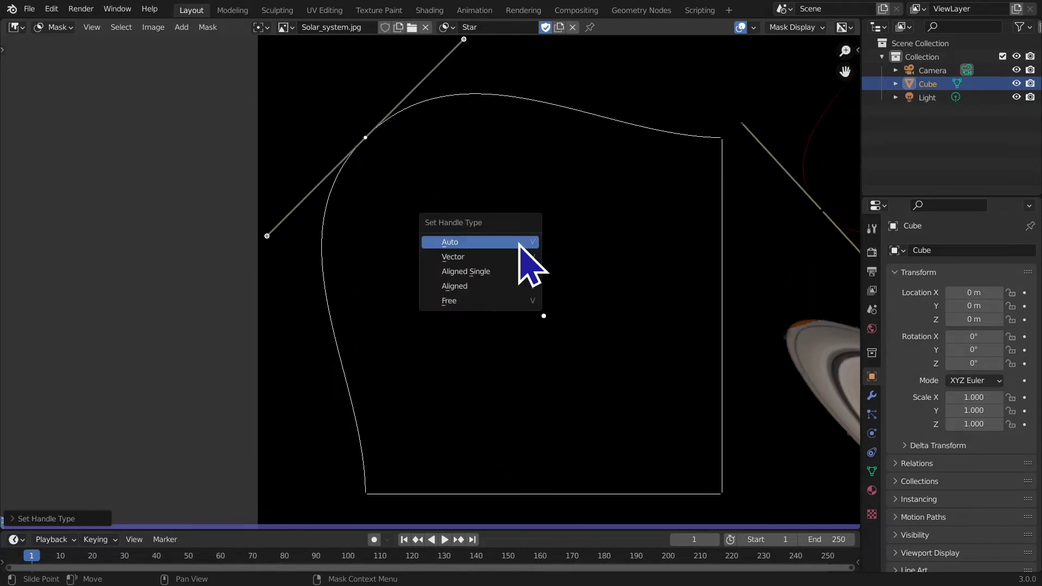
left_click(506, 286)
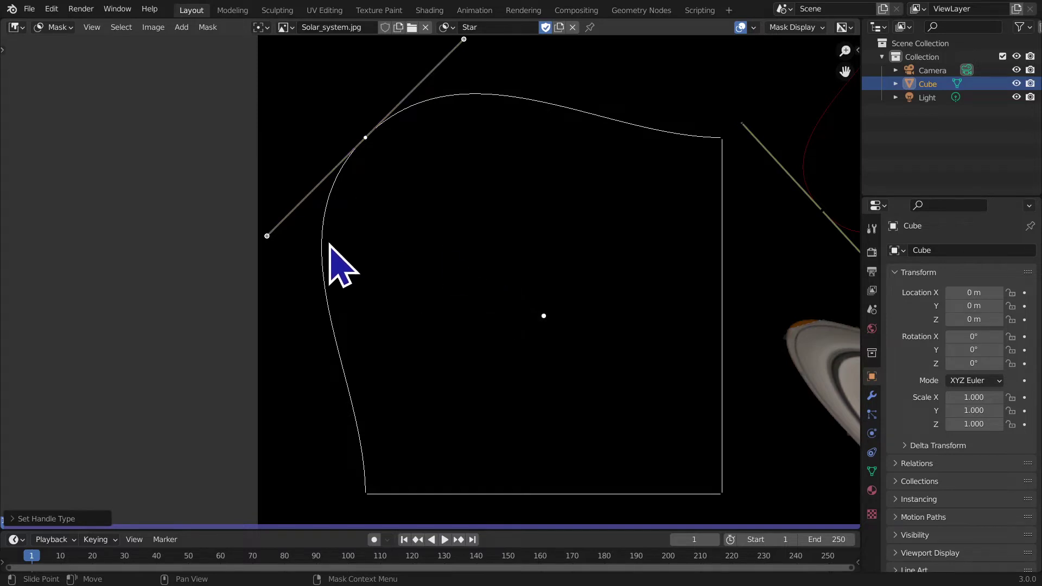
left_click_drag(267, 236, 307, 251)
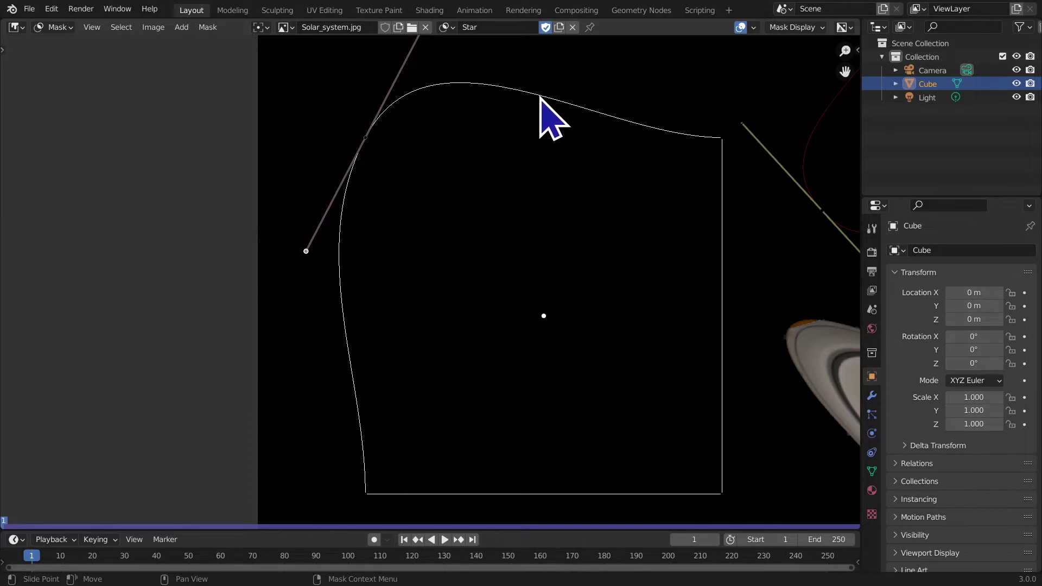
Step: Give the top-left corner Free handles, flatten the top edge, and add a point on the left edge
left_click(365, 138)
key("v")
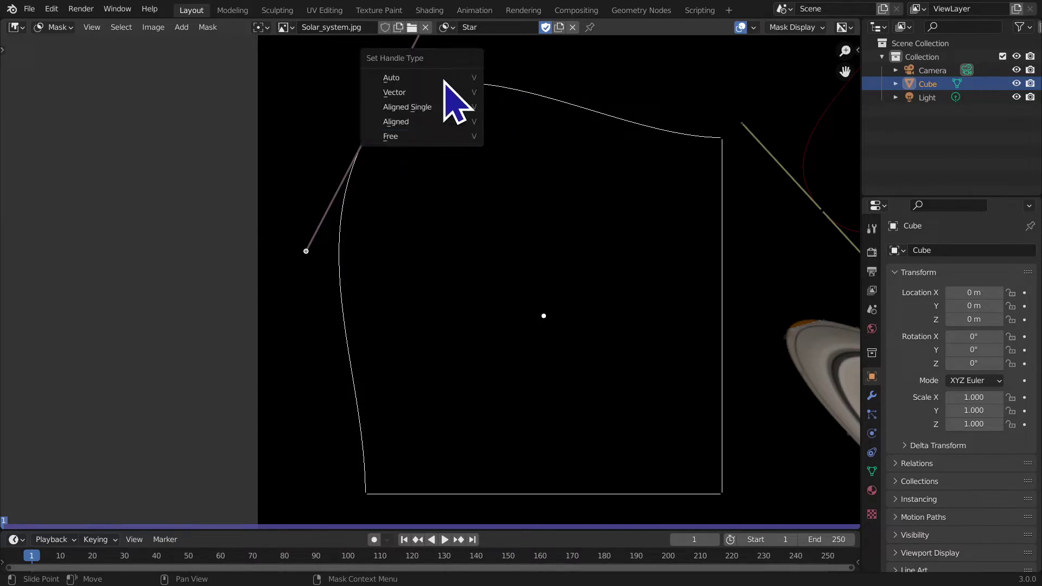
left_click(434, 76)
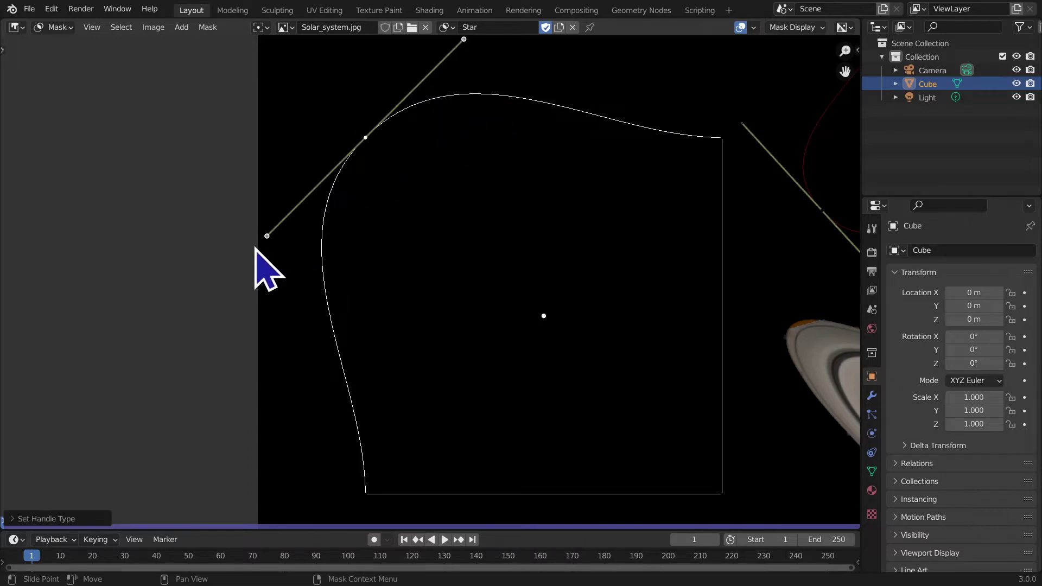
left_click_drag(267, 236, 498, 248)
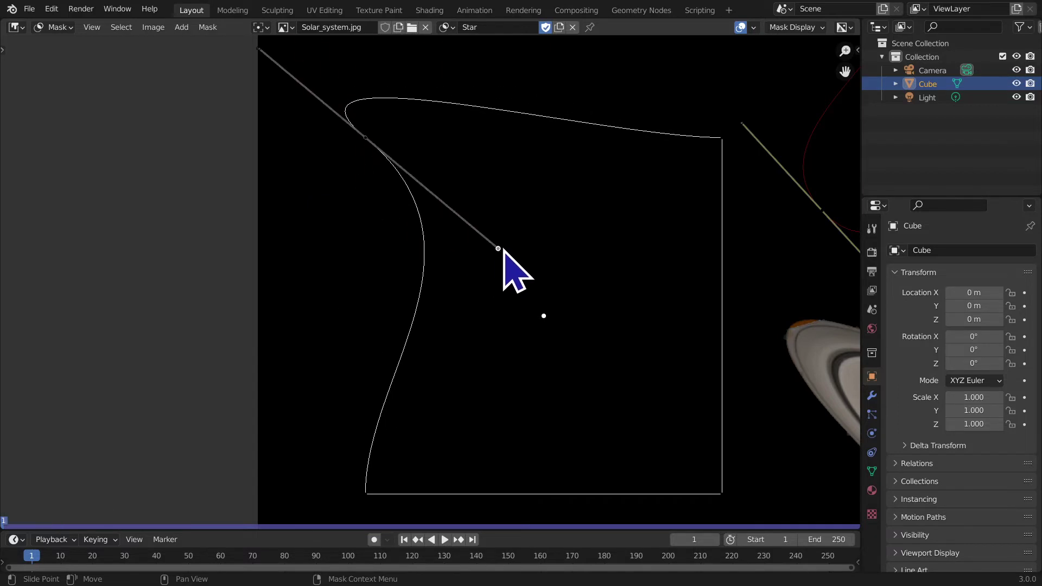
left_click(363, 139)
key("v")
left_click(439, 211)
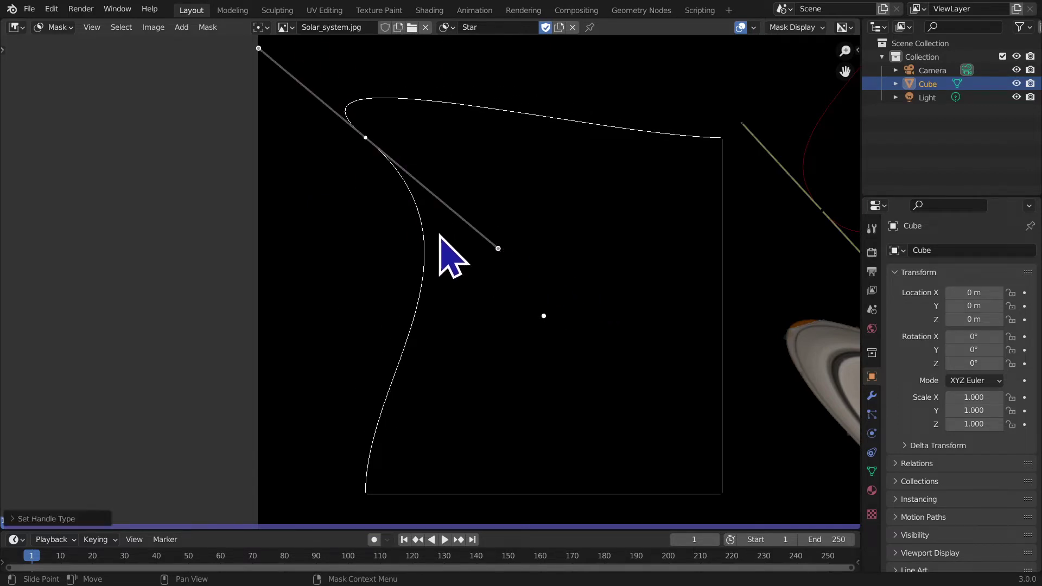
left_click_drag(499, 249, 377, 259)
left_click_drag(262, 50, 546, 146)
left_click(373, 267, "ctrl")
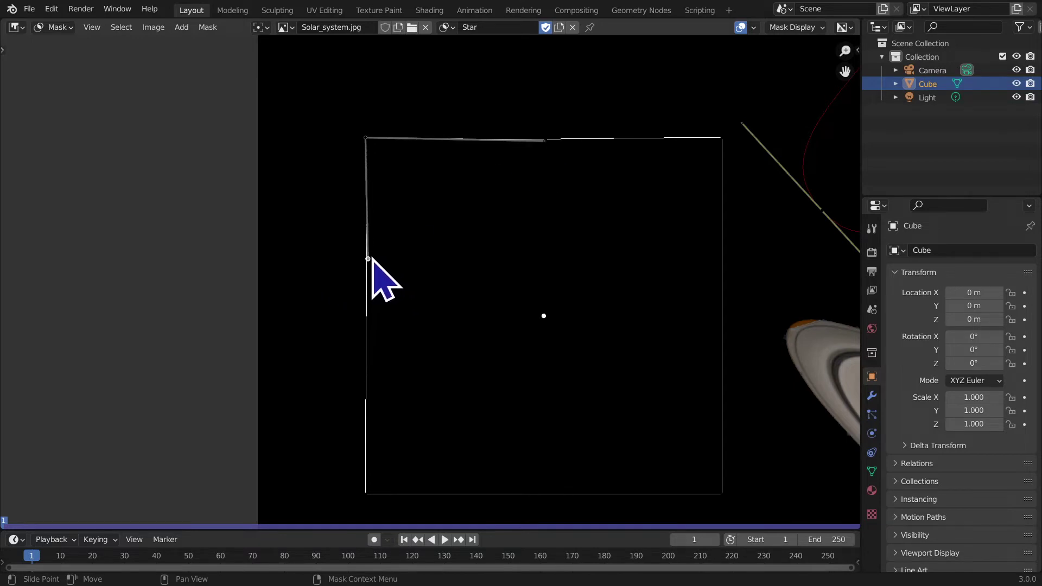
Step: Change the new left-edge point's handle type and drag its handle to reshape the left curve
scroll(416, 283, "down", 3)
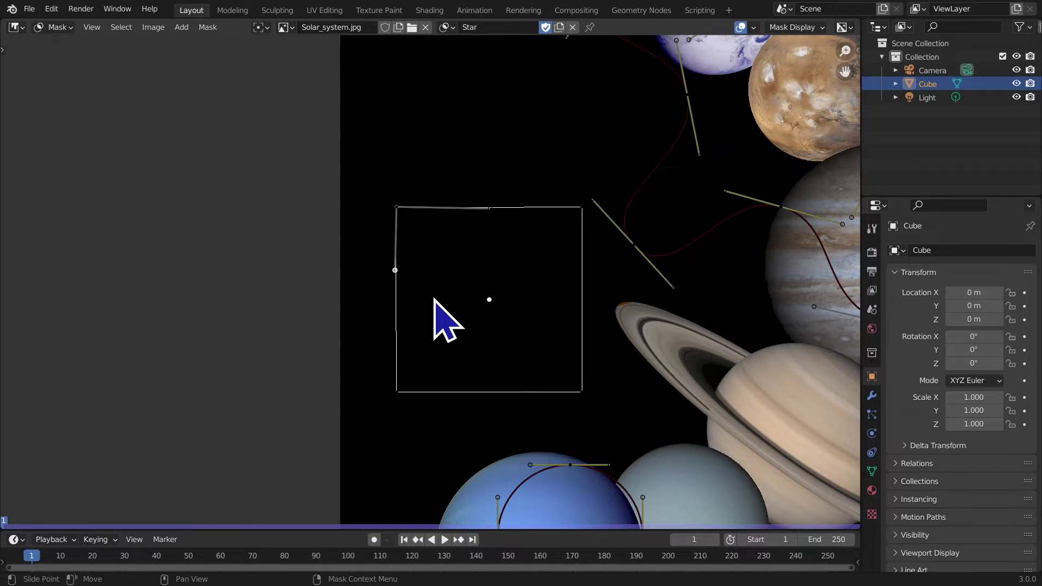
mouse_move(397, 273)
left_mouse_down()
mouse_move(442, 173)
mouse_move(449, 198)
mouse_move(400, 298)
mouse_move(412, 293)
mouse_move(391, 293)
mouse_move(400, 279)
left_mouse_up()
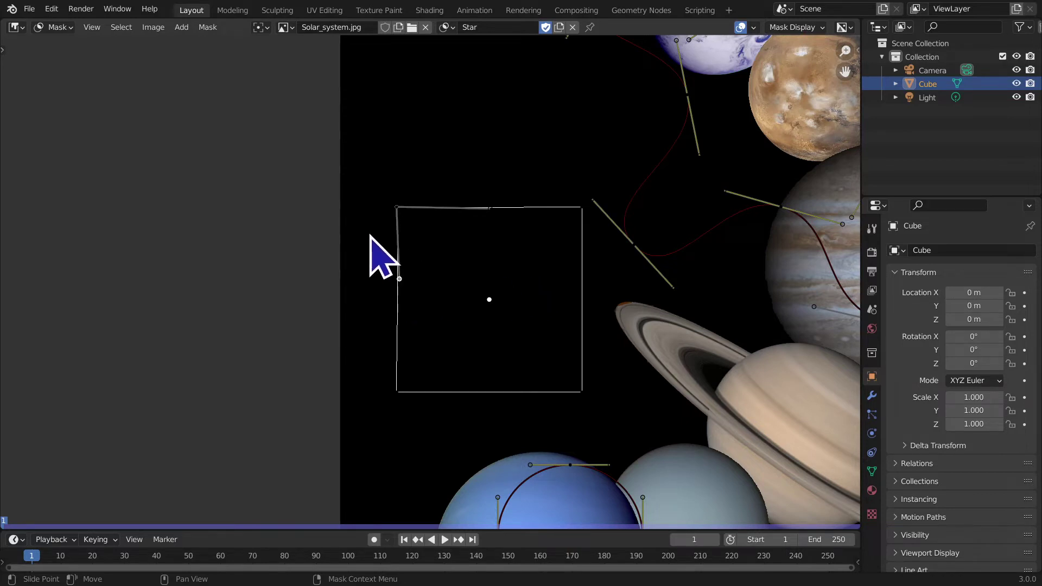
key("v")
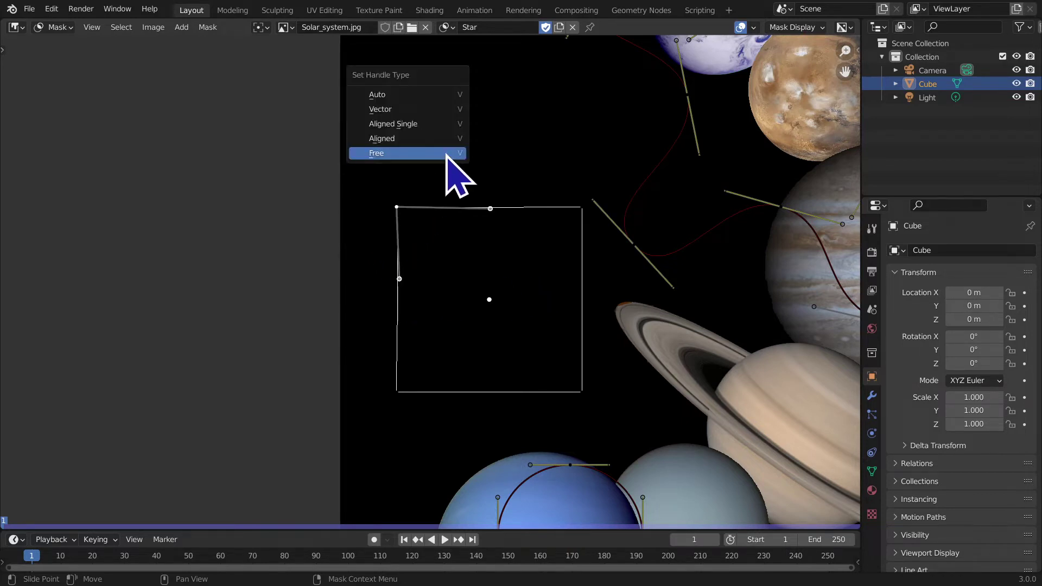
left_click(438, 96)
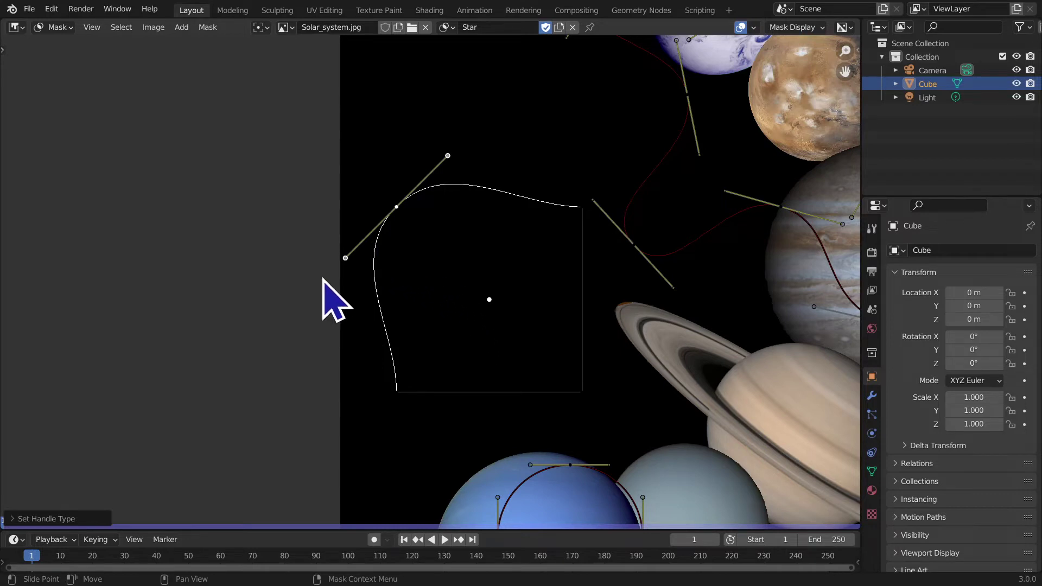
left_click_drag(345, 259, 370, 275)
scroll(478, 282, "up", 2)
Step: Raise the top-left corner and set Vector handles for straight edges, then zoom out
left_click_drag(386, 173, 381, 74)
key("v")
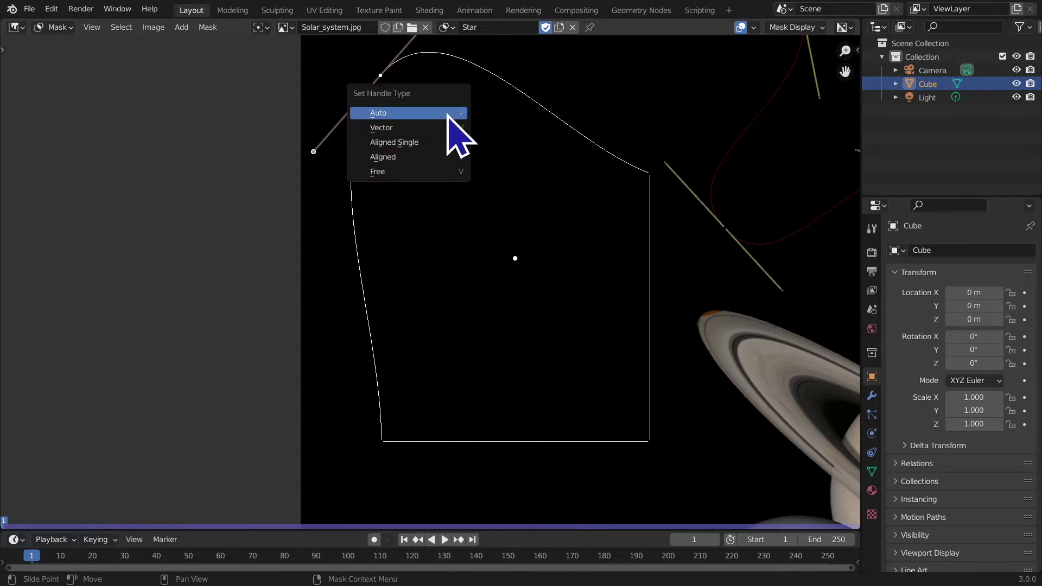
left_click(437, 130)
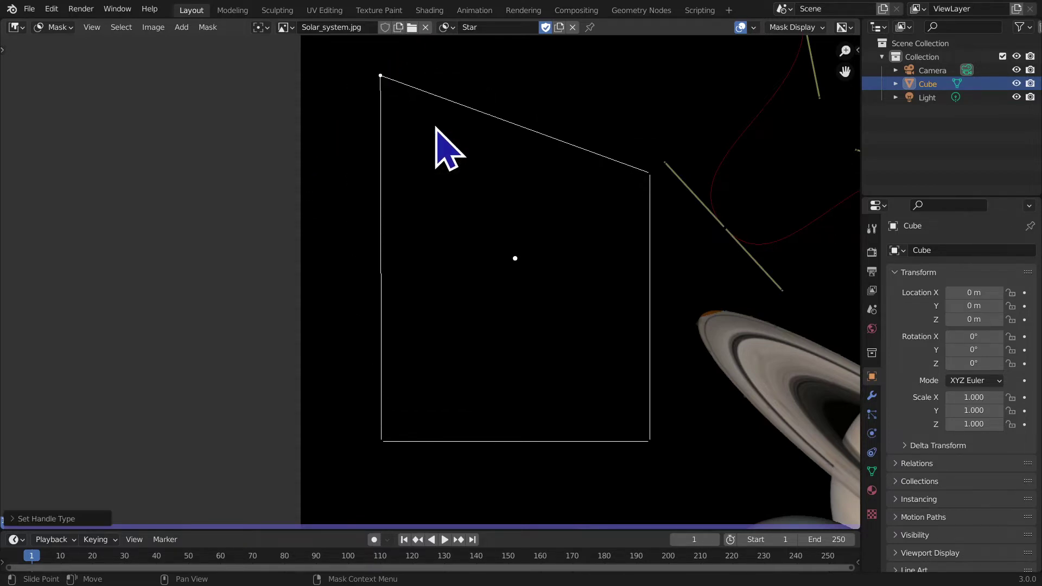
scroll(579, 233, "down", 1)
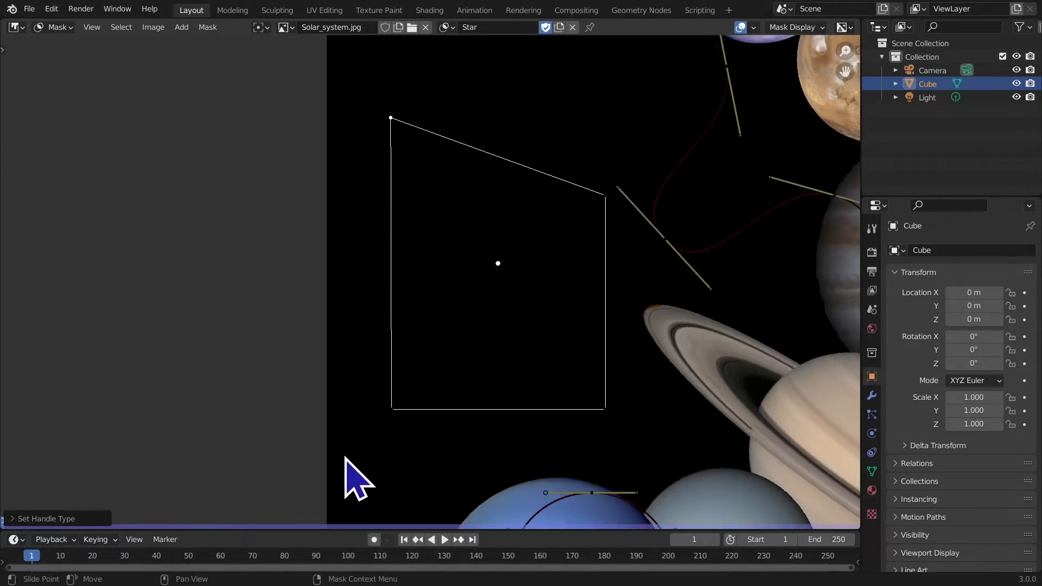
middle_click_drag(633, 233, 535, 350)
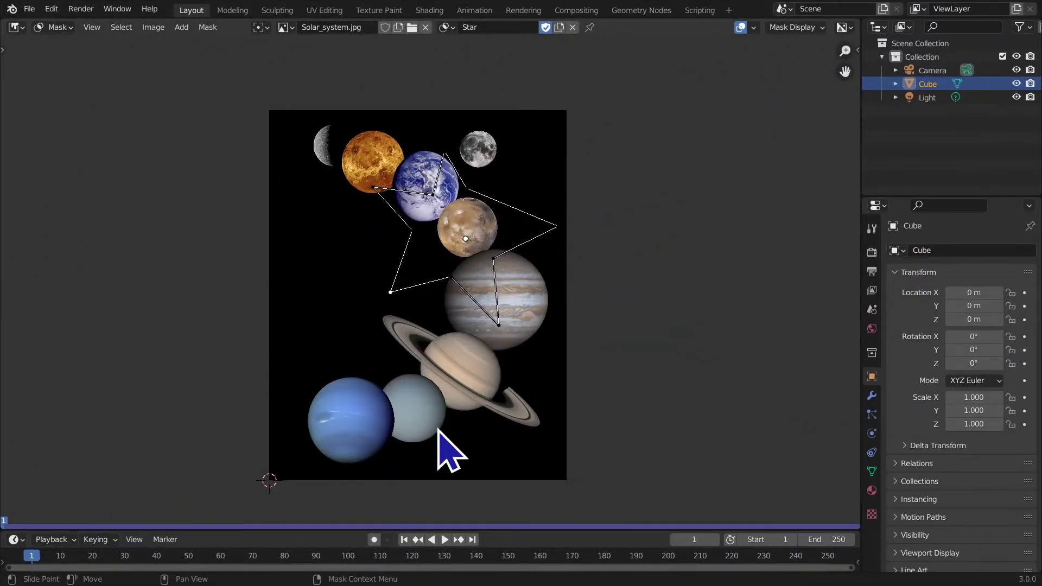
Step: Pan to Saturn, Uranus and Neptune and deselect the Star mask with Alt+A
scroll(442, 446, "up", 2)
middle_click_drag(454, 298, 374, 351)
scroll(379, 368, "up", 1)
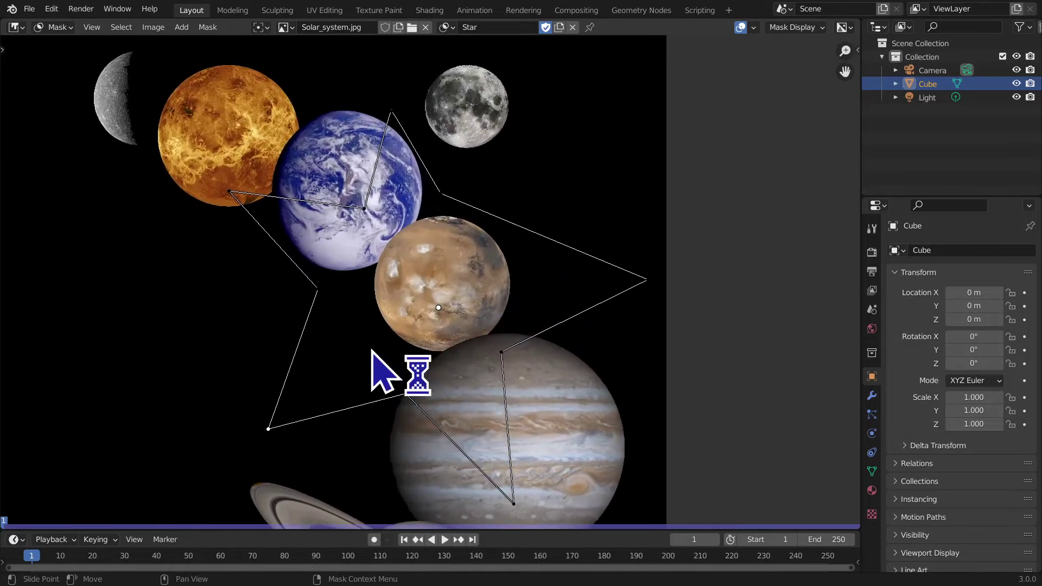
middle_click_drag(226, 314, 391, 65)
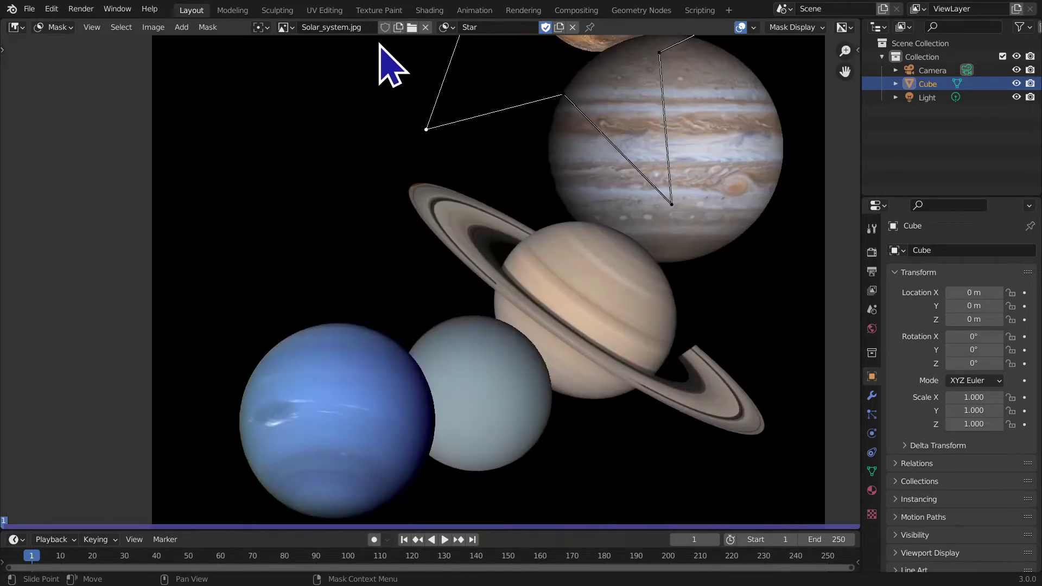
key("alt+a")
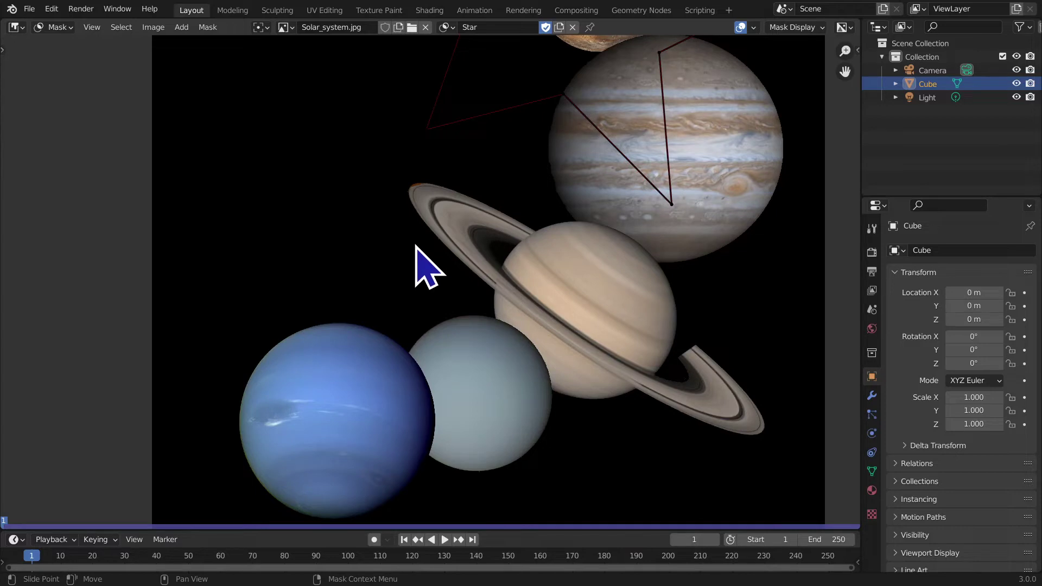
Step: Draw a nine-point outline from above Neptune up along Saturn's ring, closing it on the first point
left_click(383, 236, "ctrl")
left_click(354, 282, "ctrl")
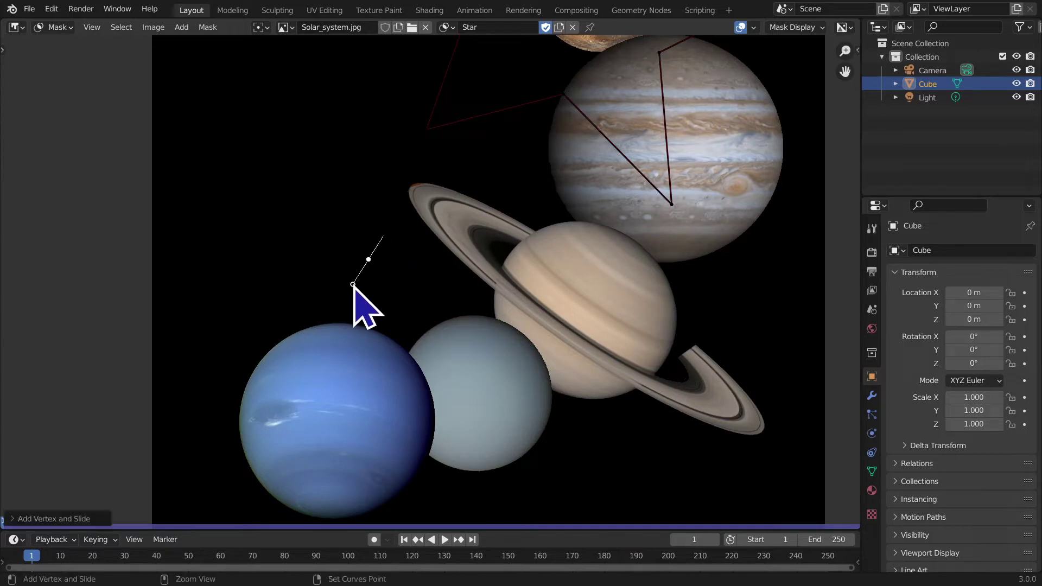
left_click(351, 349, "ctrl")
left_click(447, 392, "ctrl")
left_click(527, 389, "ctrl")
left_click(528, 307, "ctrl")
left_click(492, 249, "ctrl")
left_click(429, 210, "ctrl")
left_click(369, 163, "ctrl")
left_click(383, 237, "ctrl")
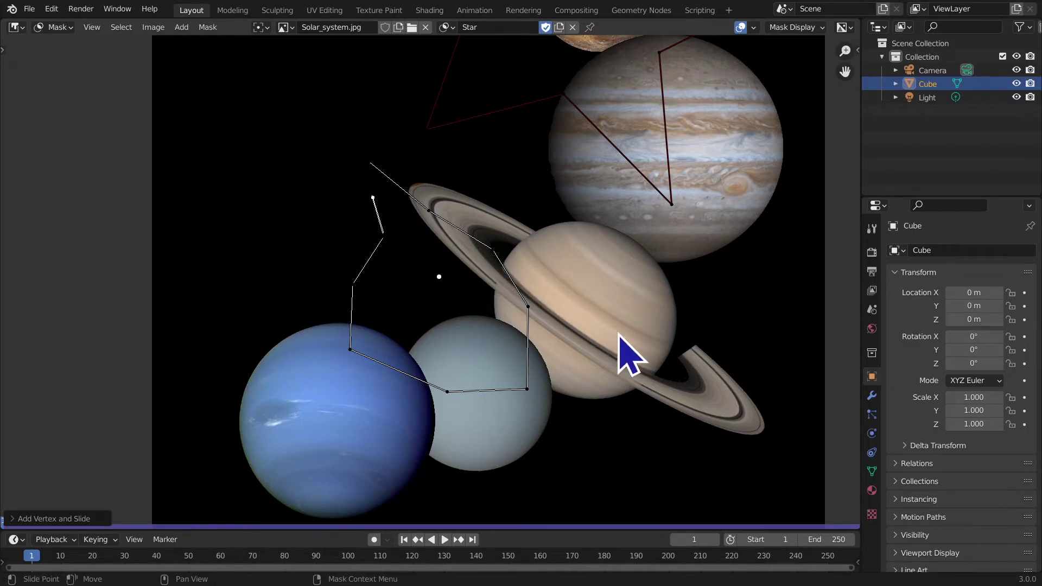
Step: Select the new outline's points near Saturn, on its rings, and over Uranus
left_click(627, 353)
middle_click_drag(624, 353, 581, 319, "ctrl")
left_click(578, 319)
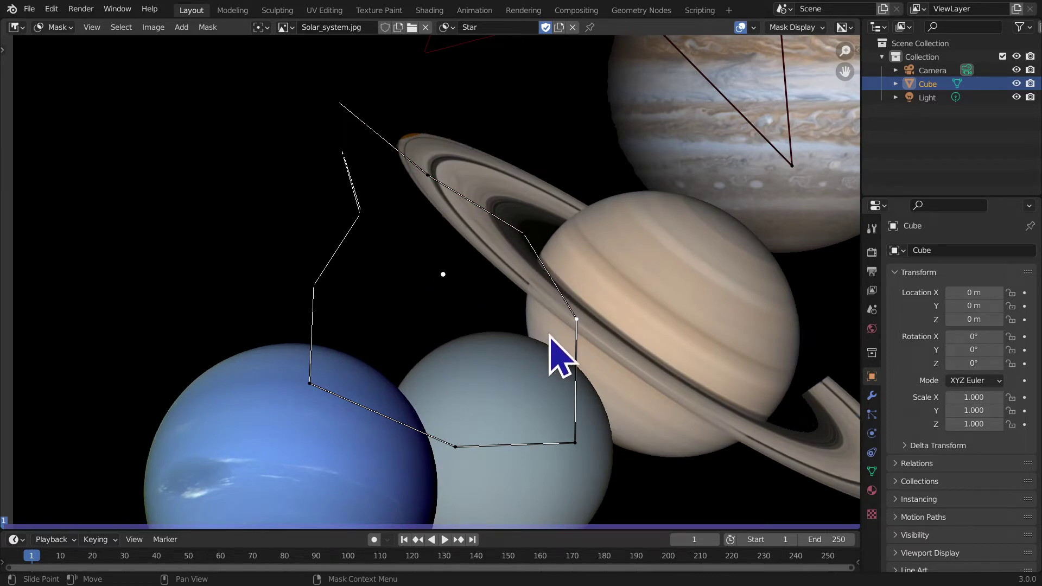
left_click(524, 234)
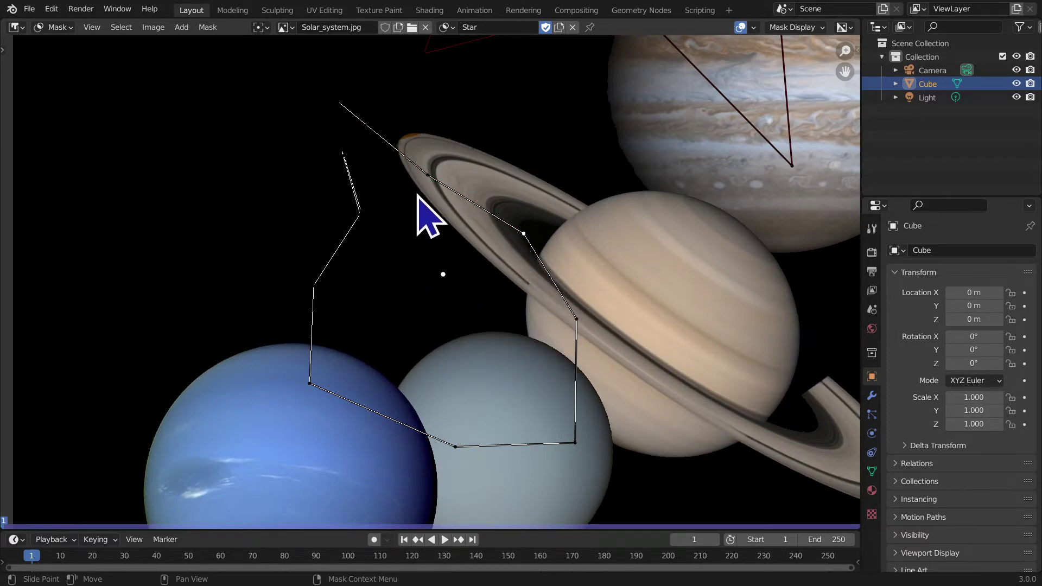
left_click(425, 182)
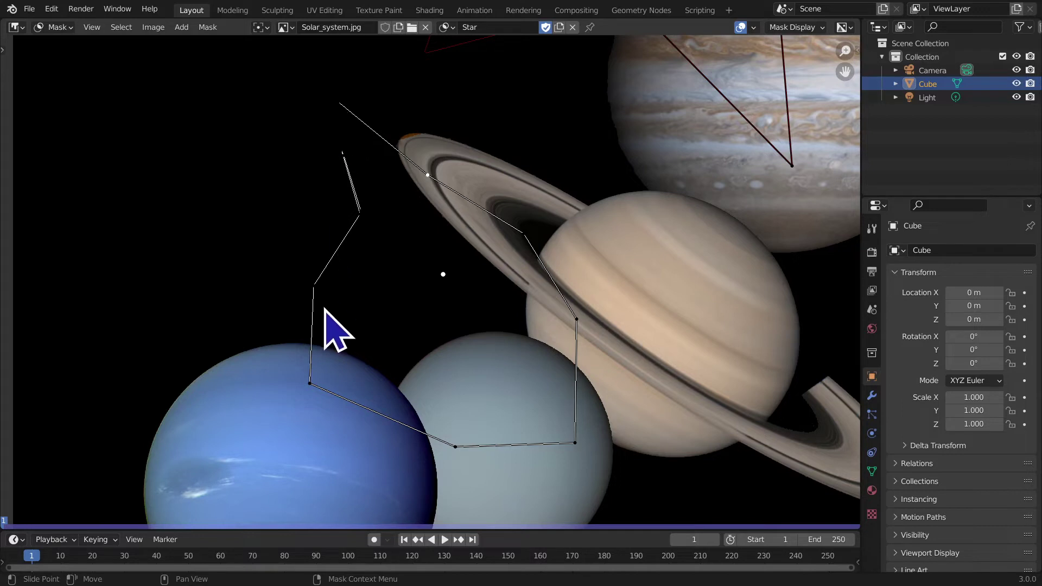
left_click(456, 447)
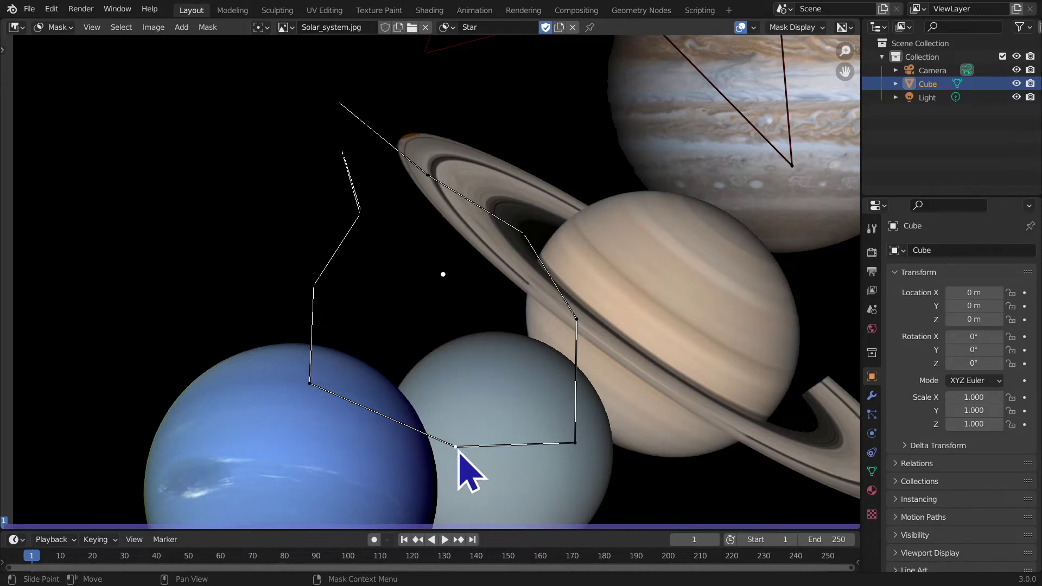
Step: Give the Saturn-ring point aligned handles and bend the curve along the ring's inner edge
left_click(525, 234)
key("v")
left_click(602, 272)
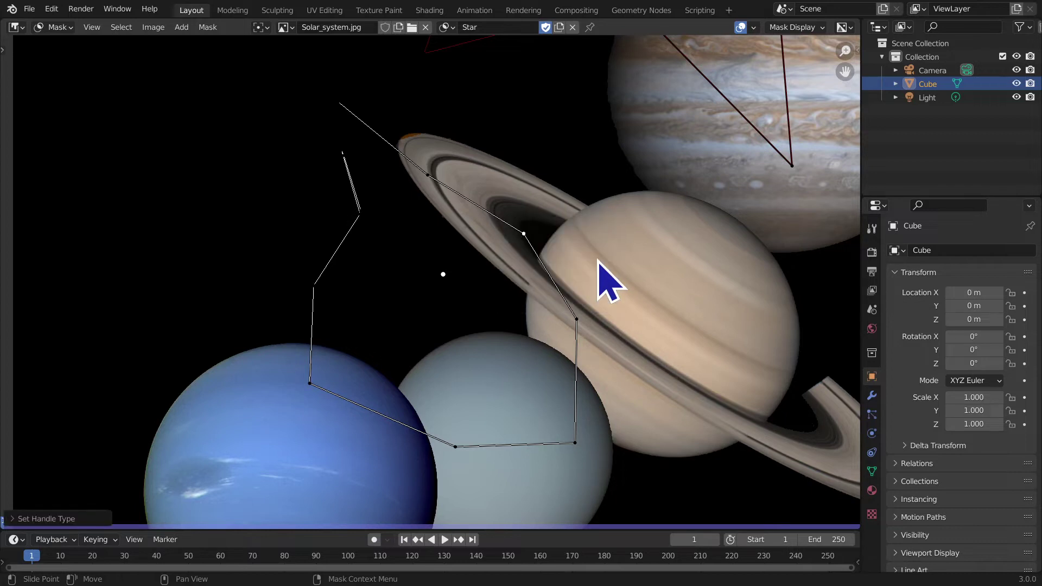
key("v")
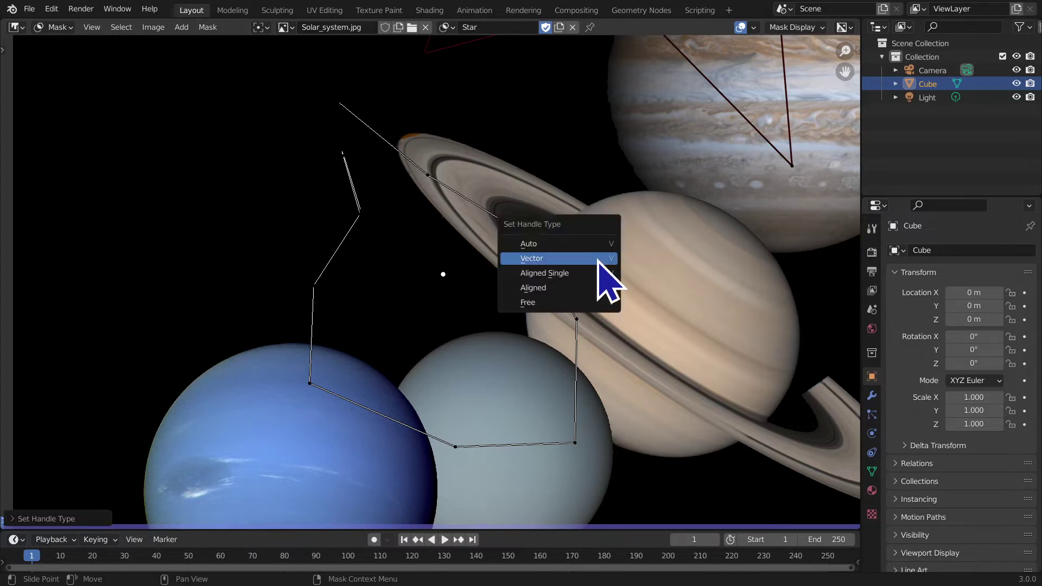
left_click(596, 245)
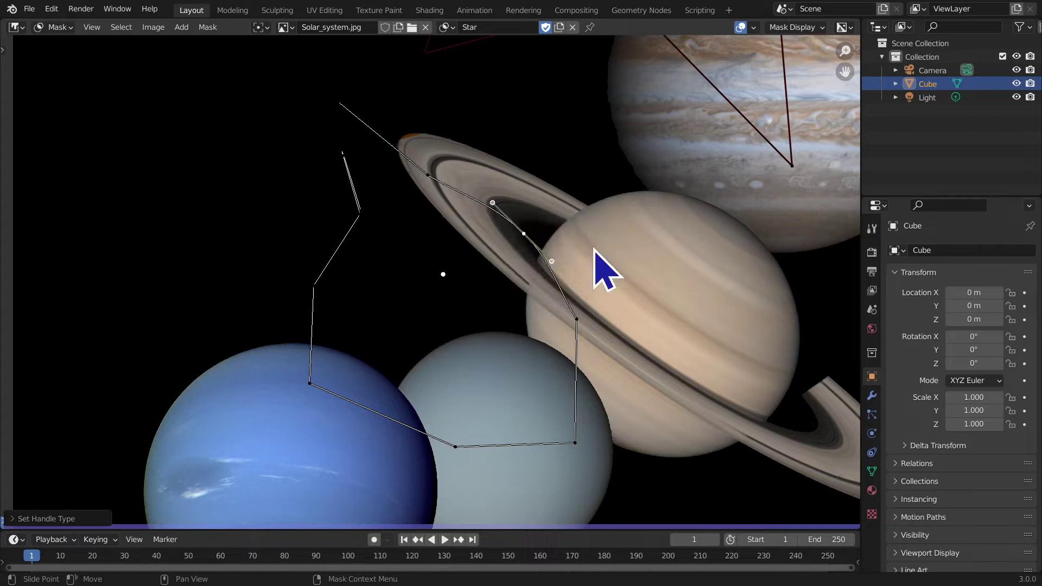
key("v")
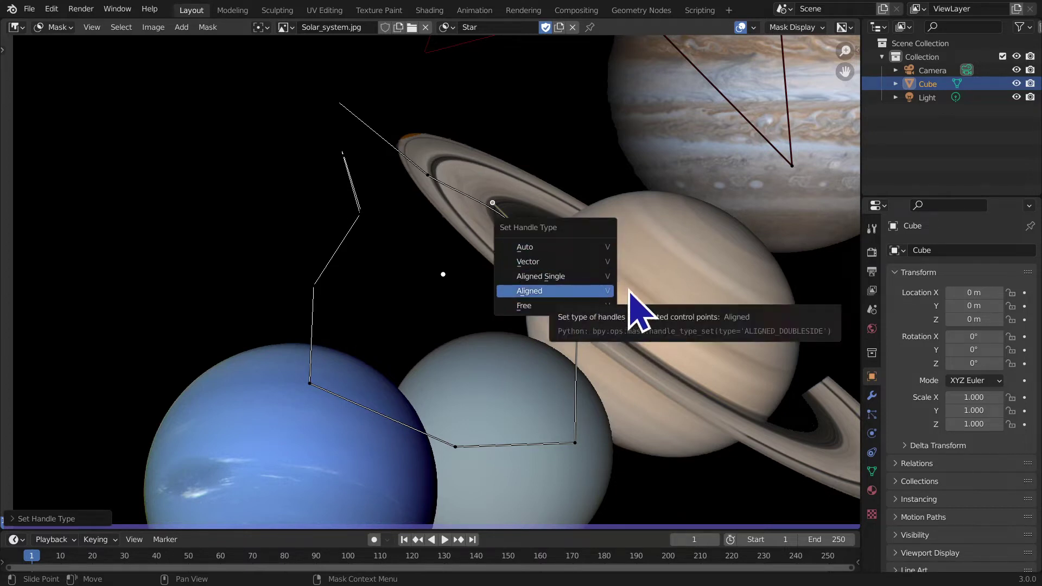
left_click(568, 291)
left_click_drag(551, 262, 492, 259)
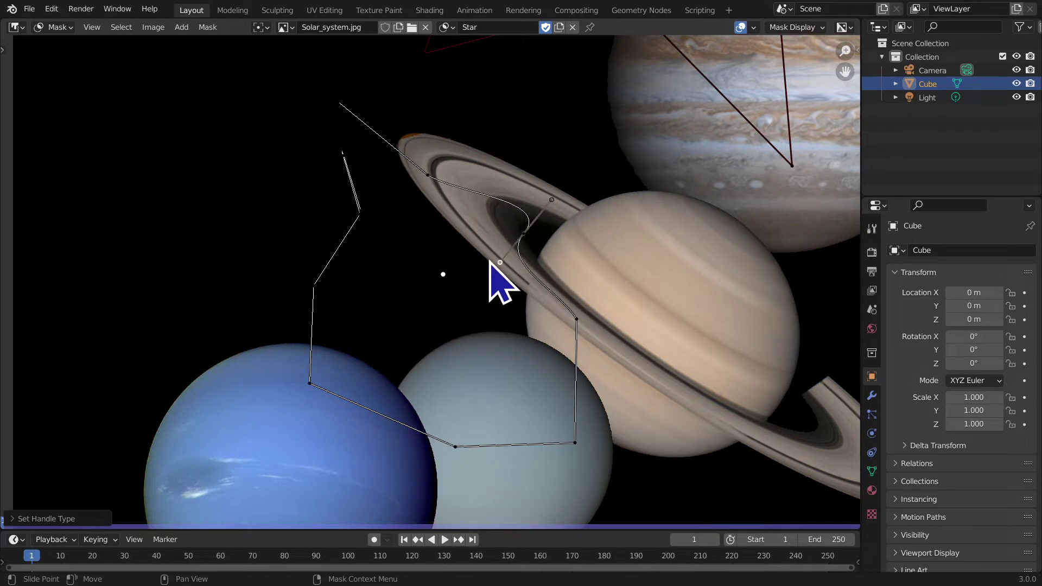
Step: Round the outline's lower-right corner point by pulling its handle
scroll(617, 396, "down", 5)
scroll(566, 430, "up", 2)
left_click(576, 396)
left_click(631, 385)
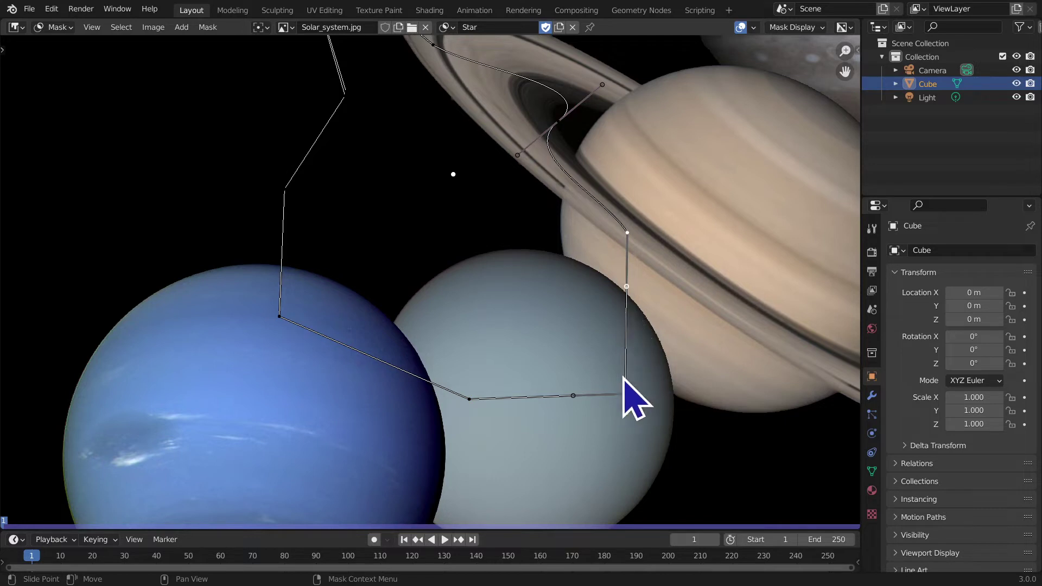
left_click_drag(628, 345, 581, 439)
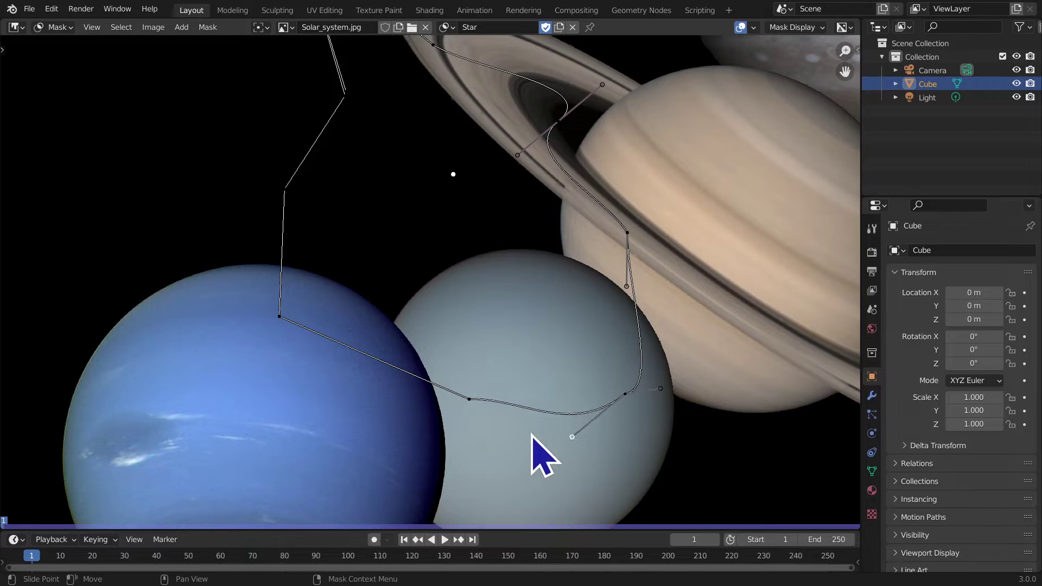
Step: Add a new curve point on Neptune's upper edge and bend the curve with its handle
left_click(470, 401)
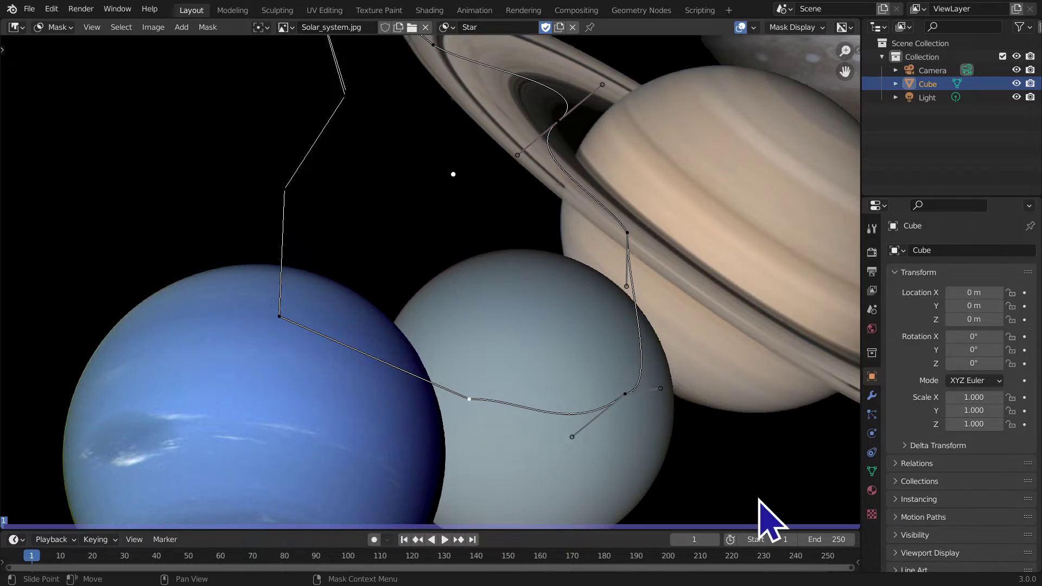
middle_click_drag(437, 414, 371, 217, "ctrl")
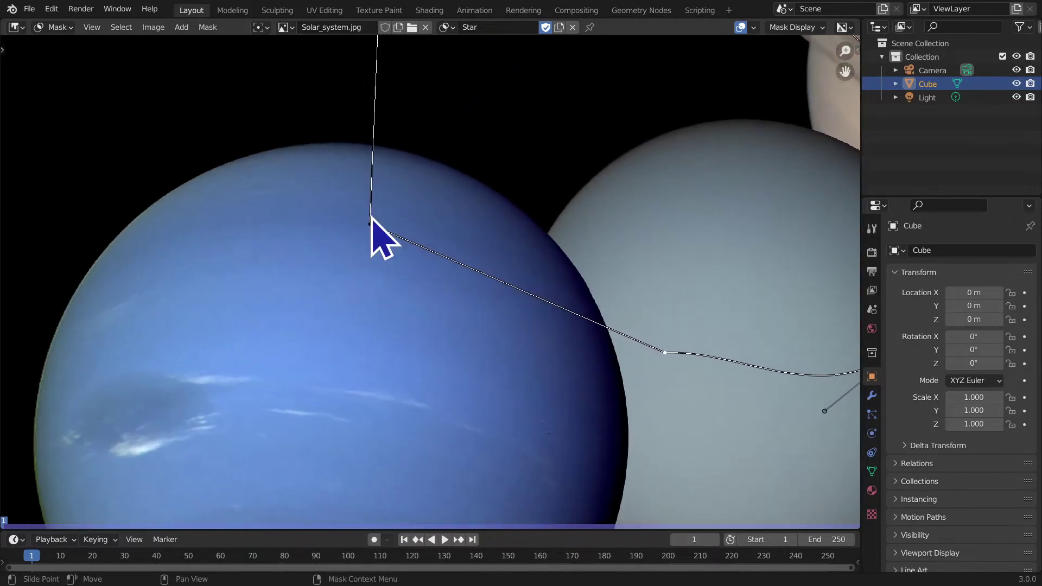
middle_click_drag(465, 310, 428, 350, "ctrl")
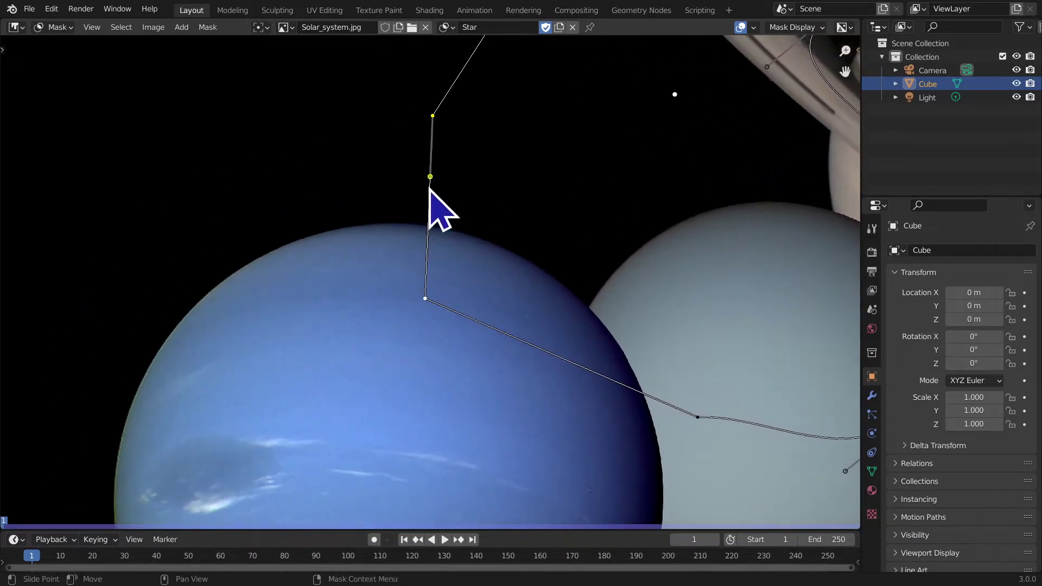
left_click(428, 237, "ctrl")
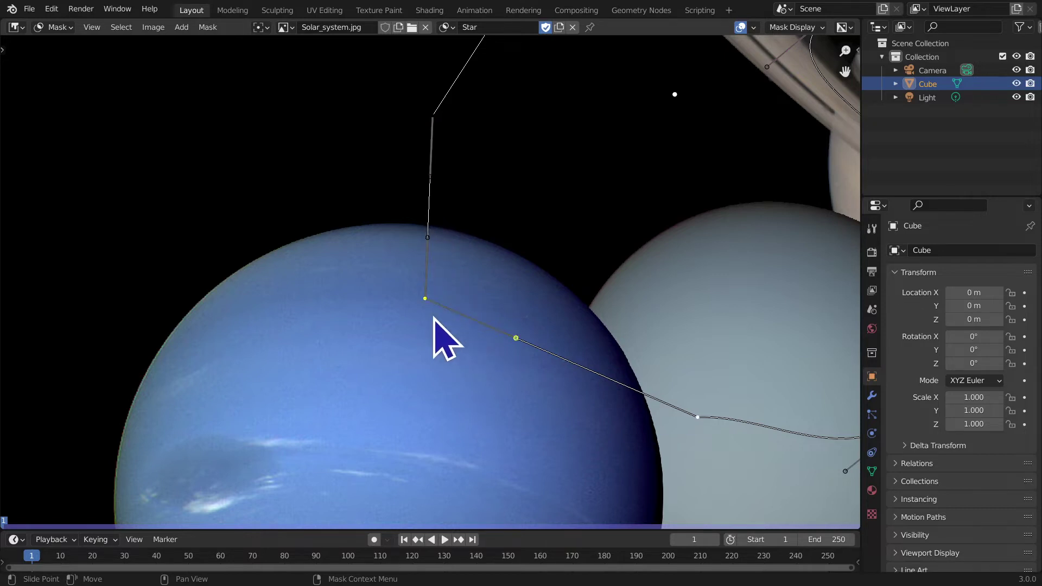
left_click_drag(516, 339, 311, 279)
left_click_drag(427, 233, 495, 267)
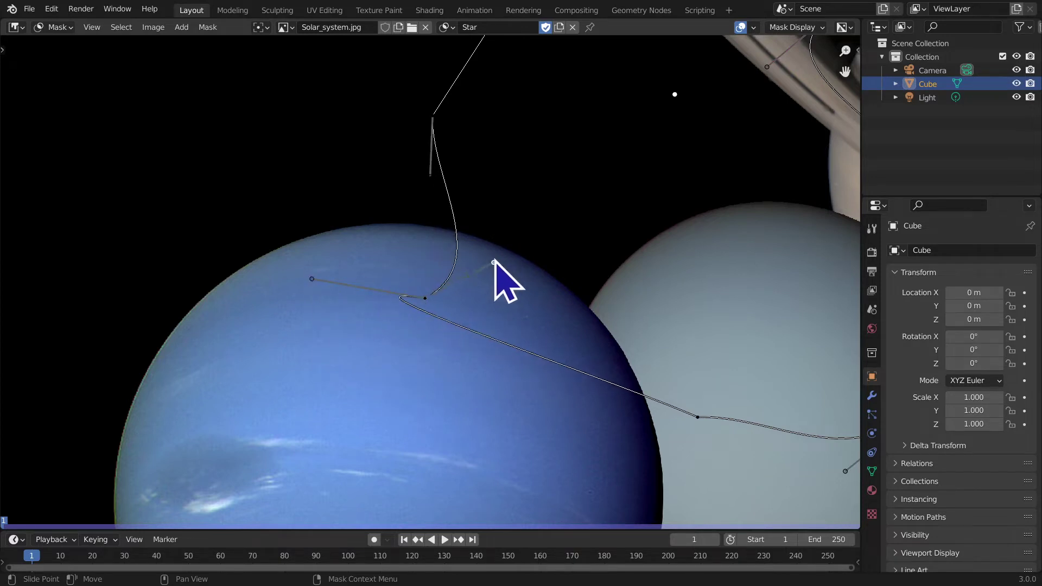
Step: Switch the Neptune point's handles to Free, reposition them, then back to Auto to smooth the curve
key("v")
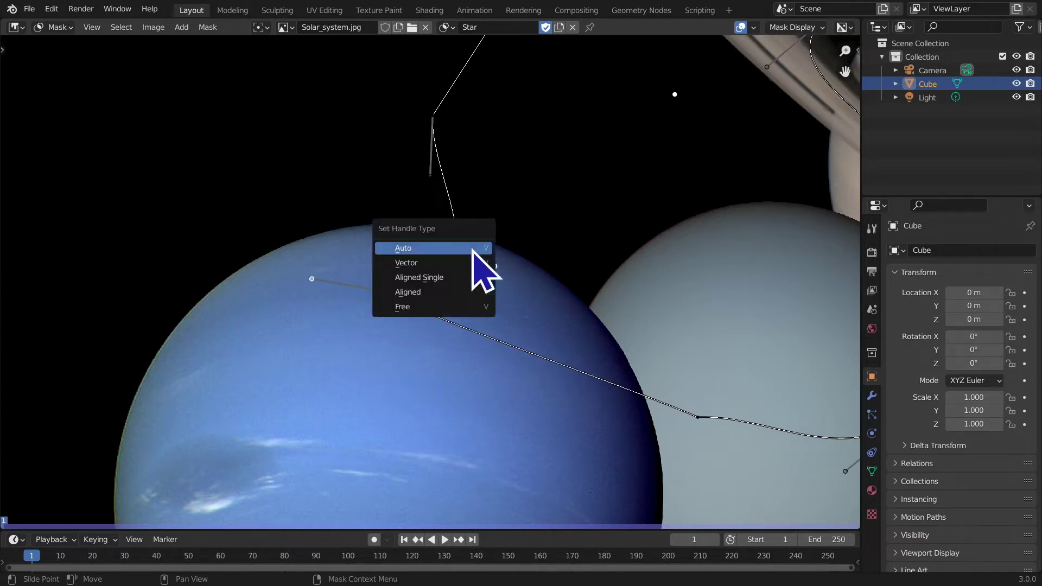
left_click(473, 251)
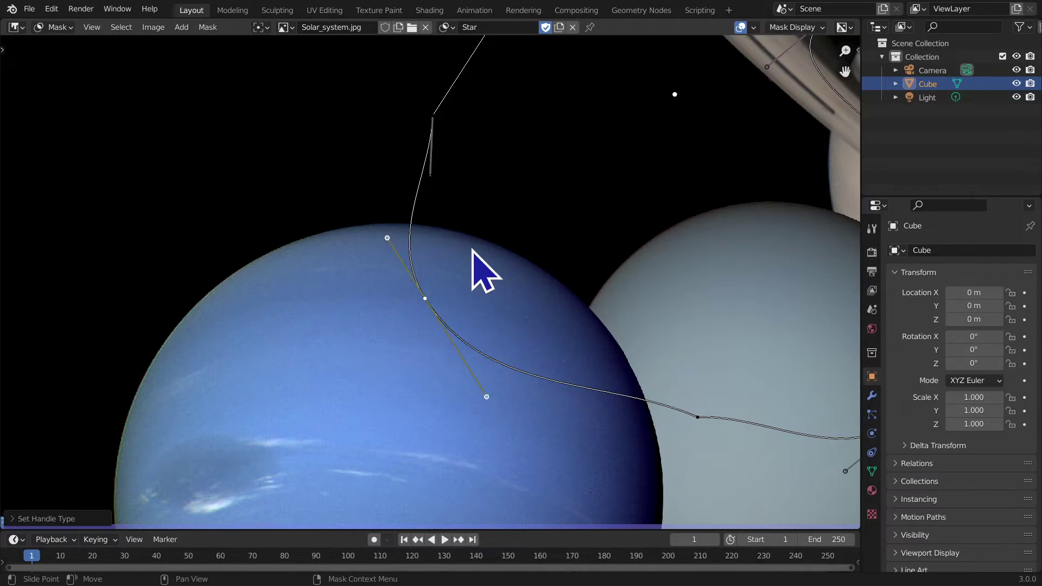
key("v")
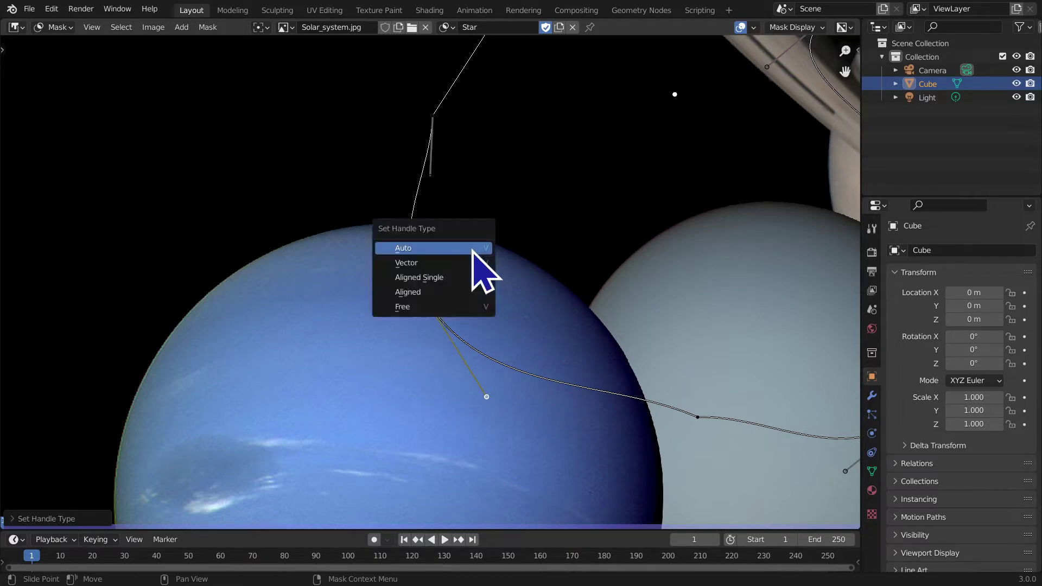
left_click(432, 307)
key("g")
left_click(534, 278)
scroll(534, 278, "down", 1)
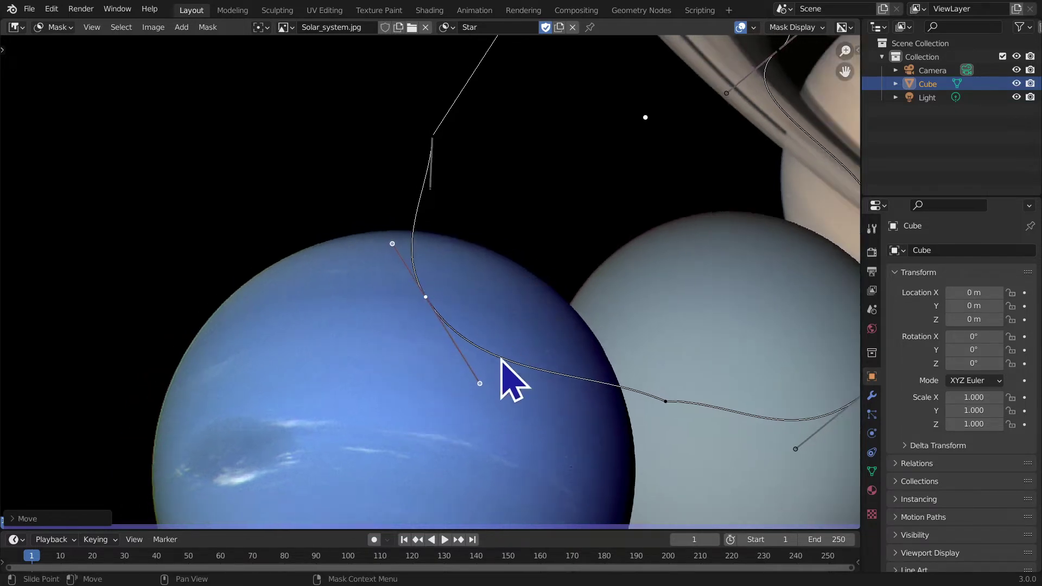
key("v")
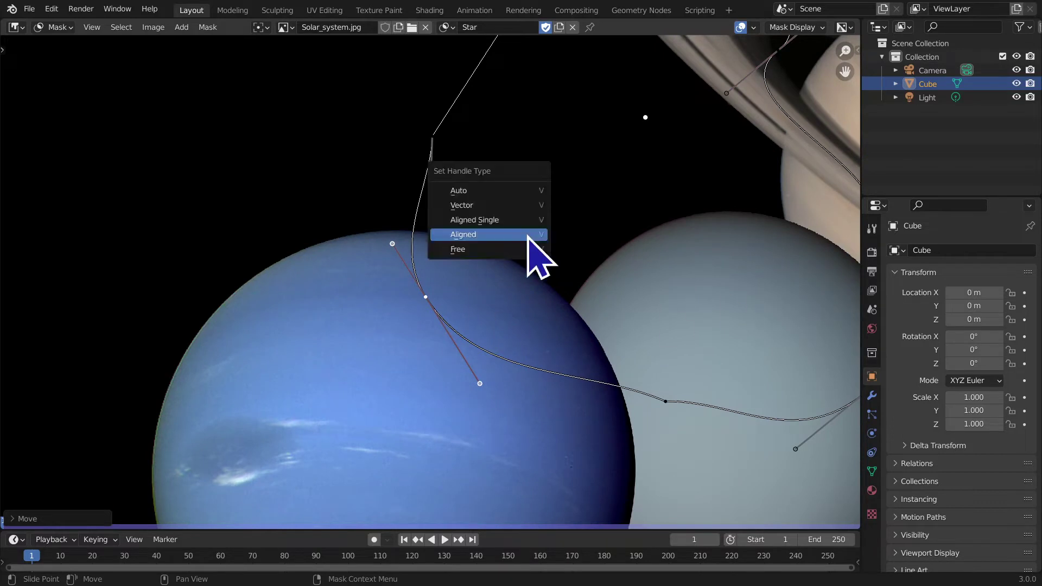
left_click(540, 190)
left_click_drag(476, 392, 563, 251)
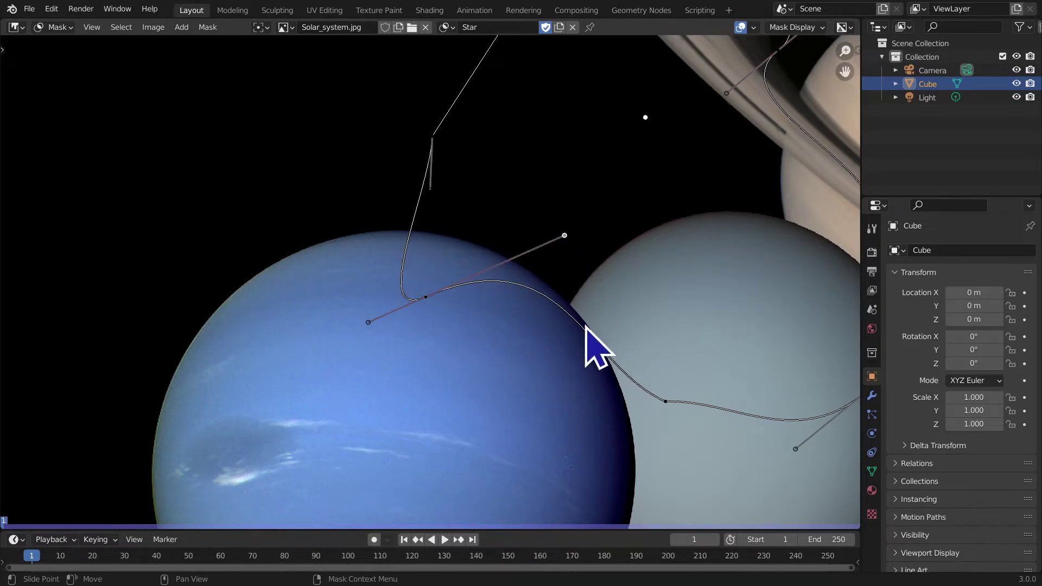
Step: Frame Neptune, Uranus and Saturn together and select the curve point on Uranus
scroll(596, 256, "down", 3)
middle_click_drag(600, 309, 535, 325)
scroll(543, 326, "down", 1)
scroll(597, 304, "up", 1)
scroll(426, 279, "up", 1)
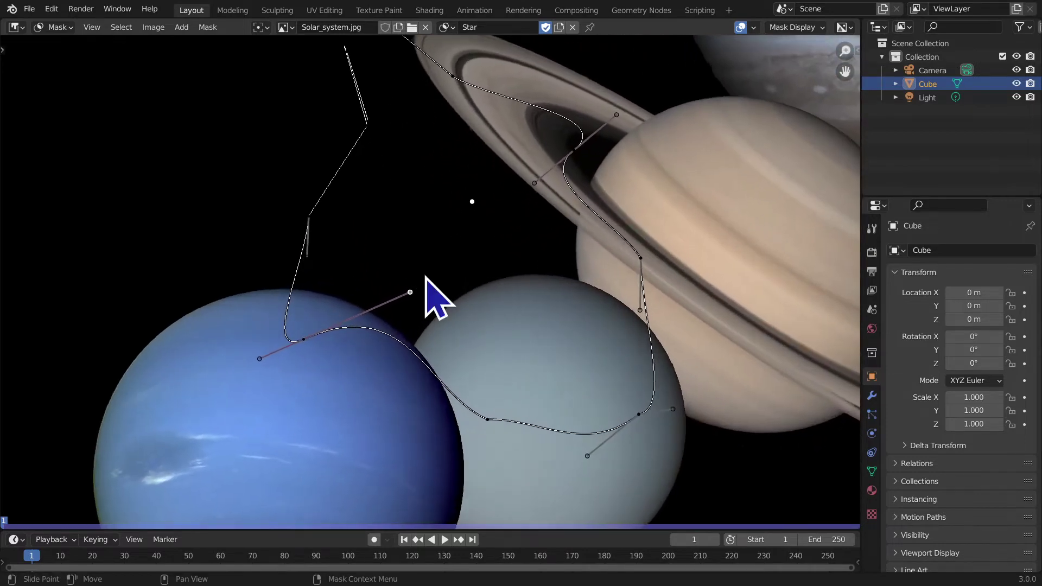
scroll(393, 284, "up", 1)
left_click(456, 343)
scroll(482, 377, "up", 5)
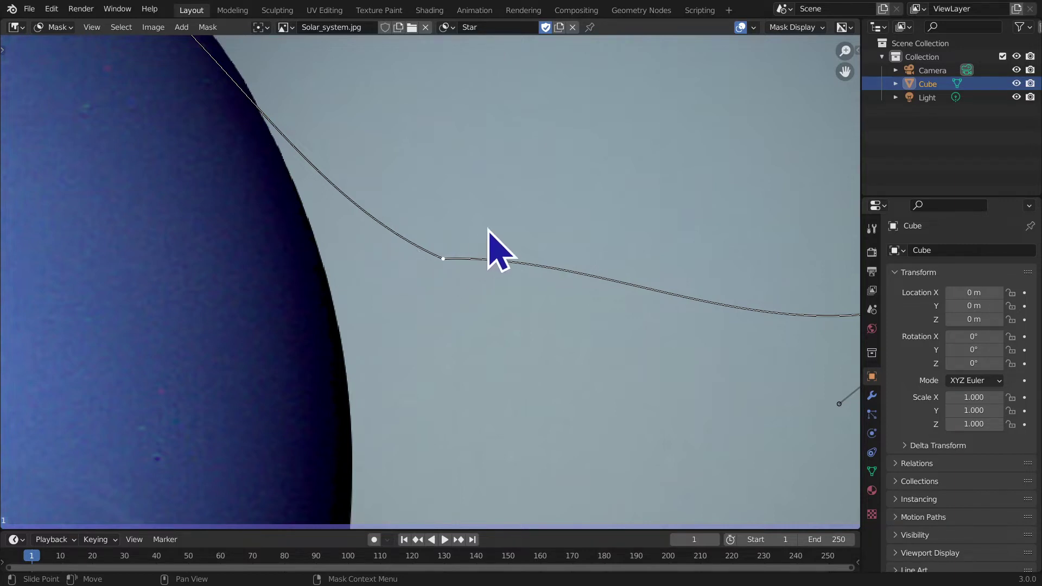
Step: Set the Uranus curve point to sharp Vector handles
key("v")
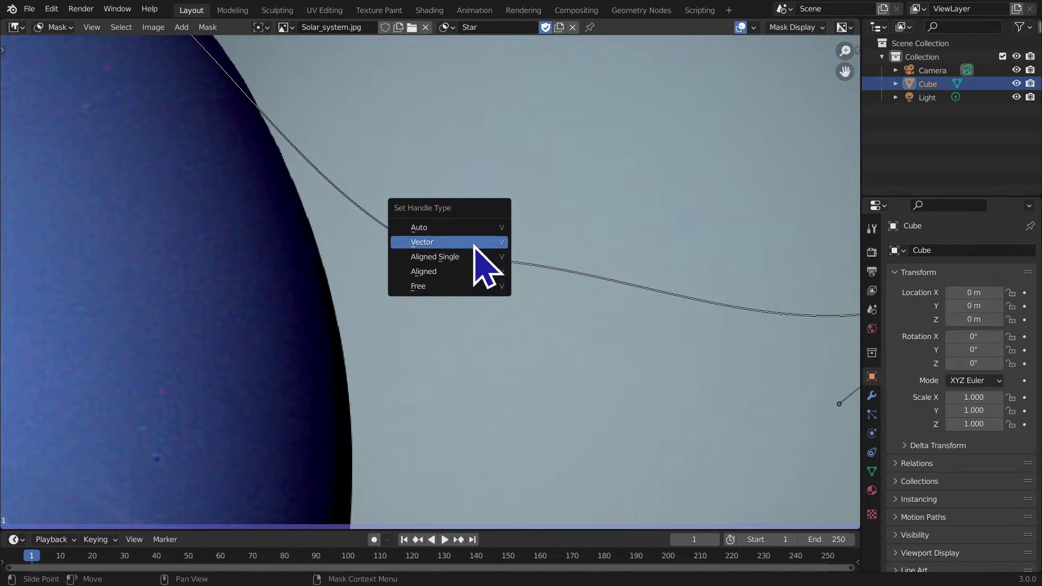
left_click(475, 243)
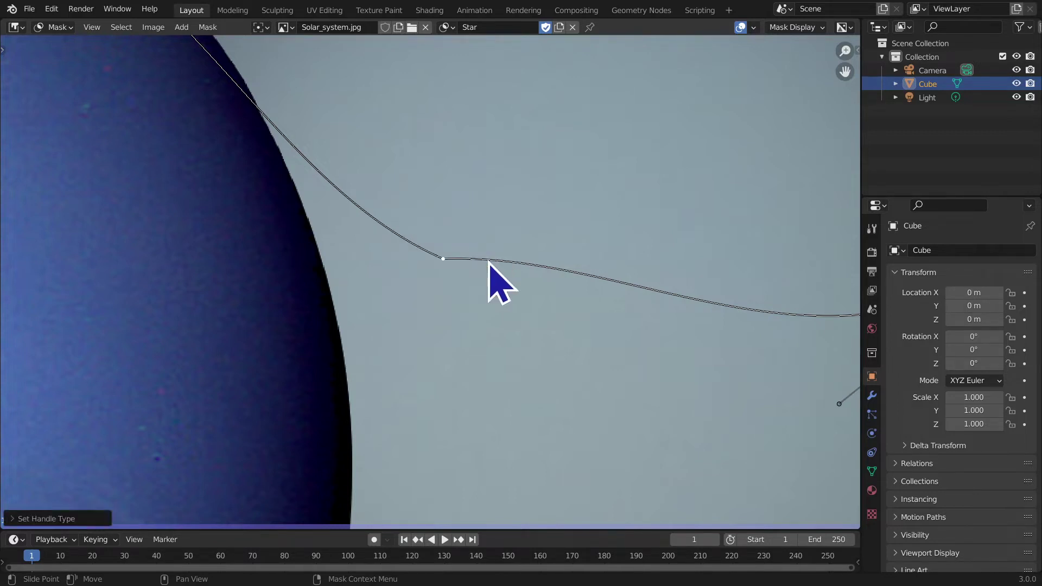
middle_click_drag(489, 261, 472, 430, "ctrl")
Step: Add three trial points on the curve over Uranus, undoing each one
left_click(486, 408, "ctrl")
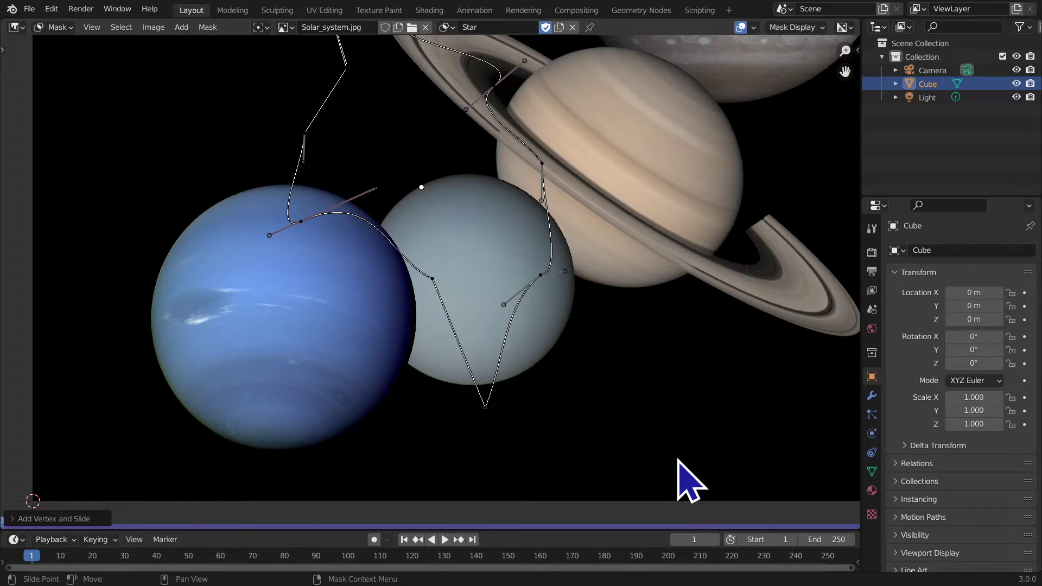
key("ctrl+z")
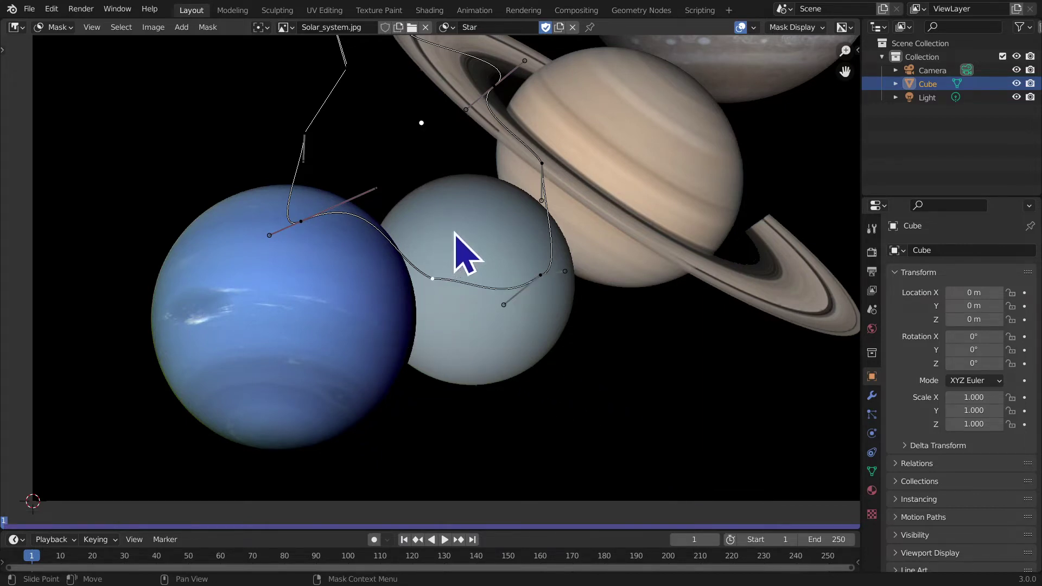
left_click(474, 205, "ctrl")
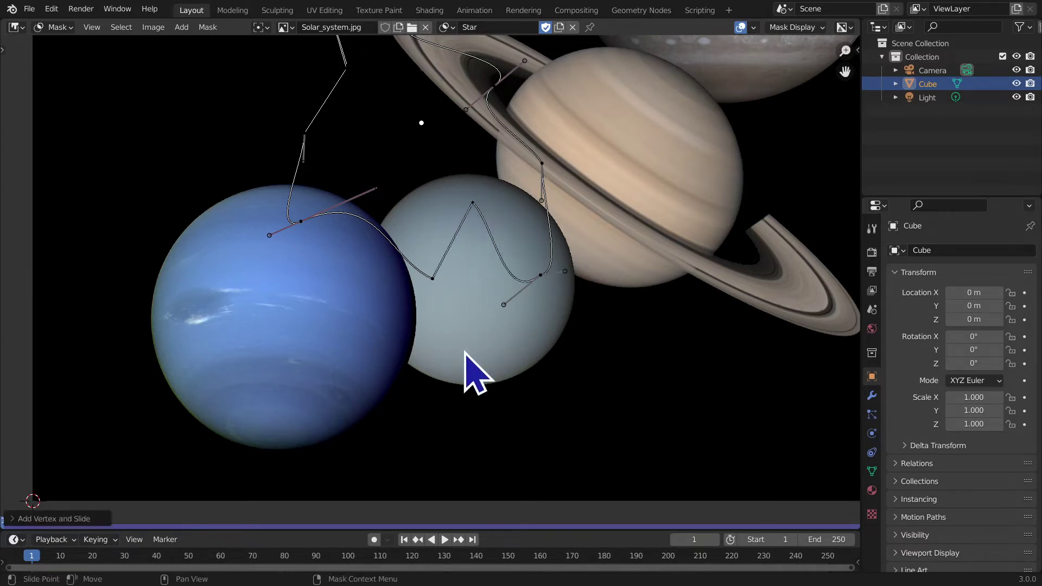
key("ctrl+z")
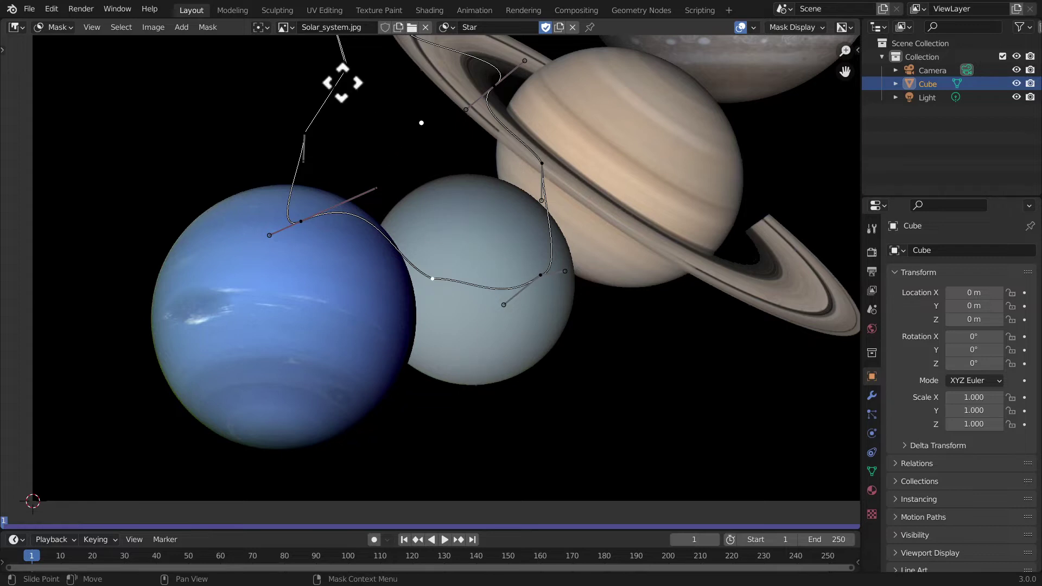
middle_click_drag(344, 105, 345, 180)
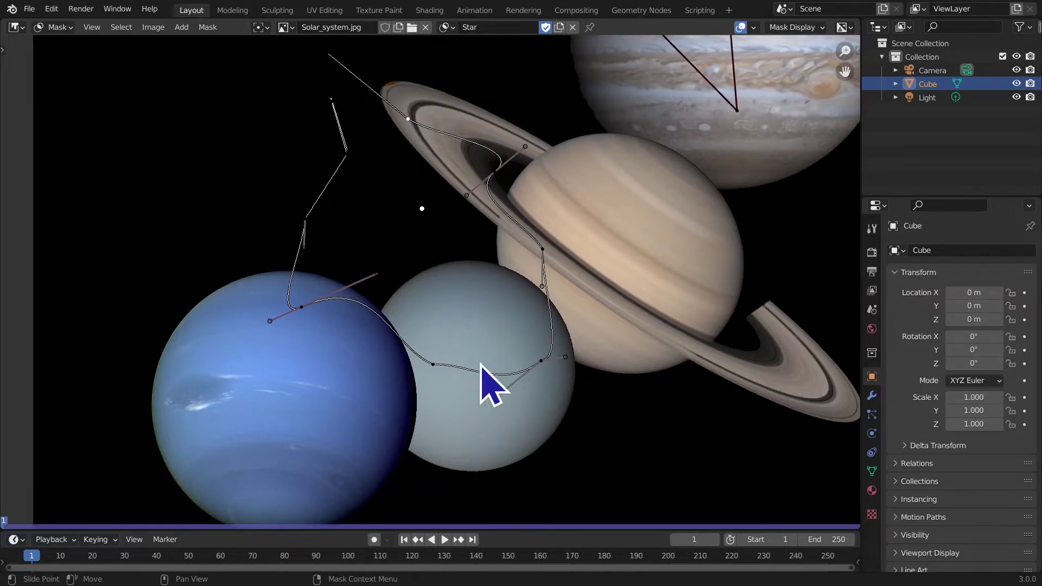
left_click(448, 304, "ctrl")
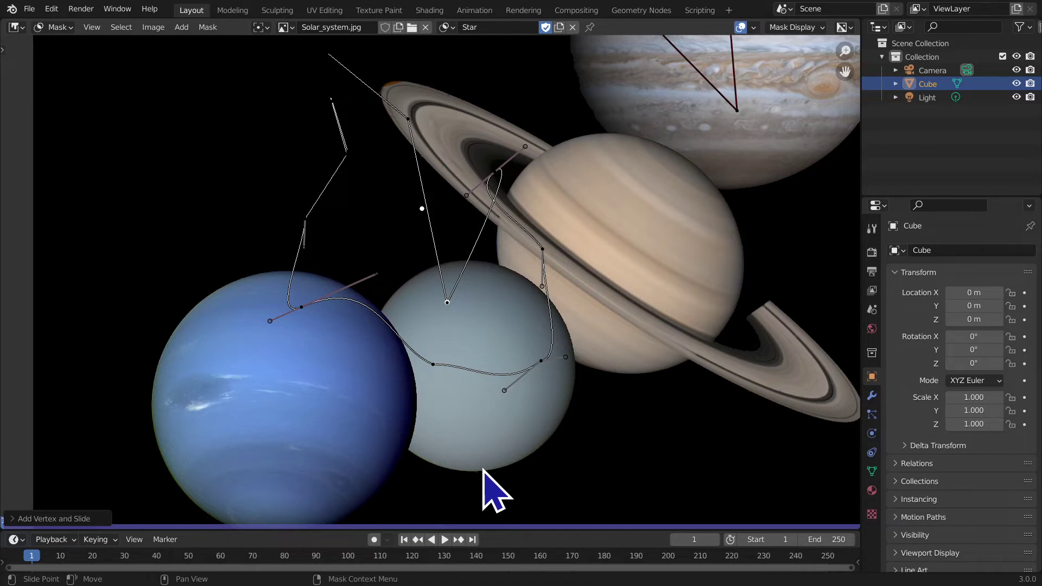
left_click_drag(484, 469, 492, 325)
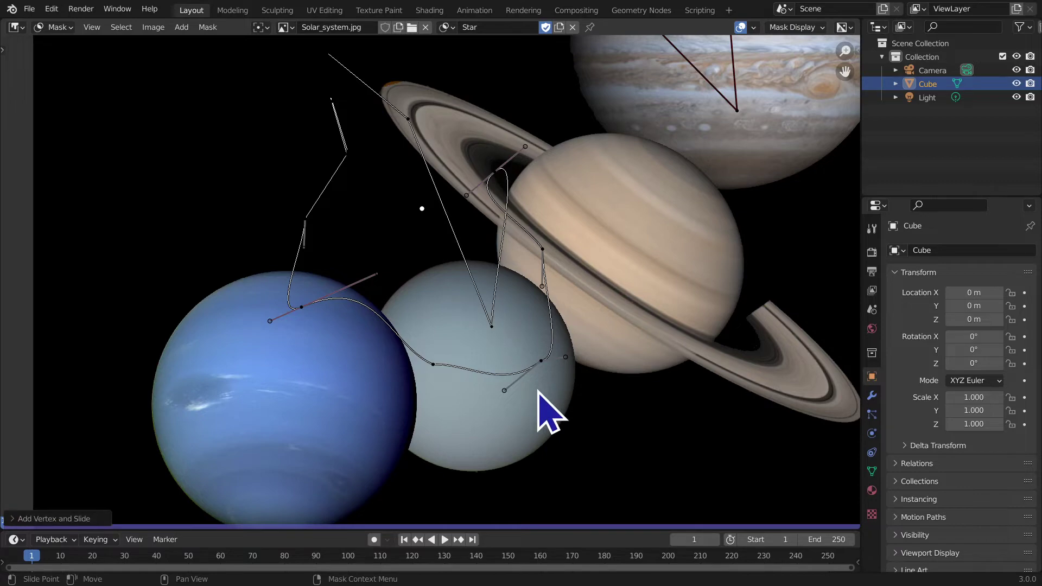
key("ctrl+z")
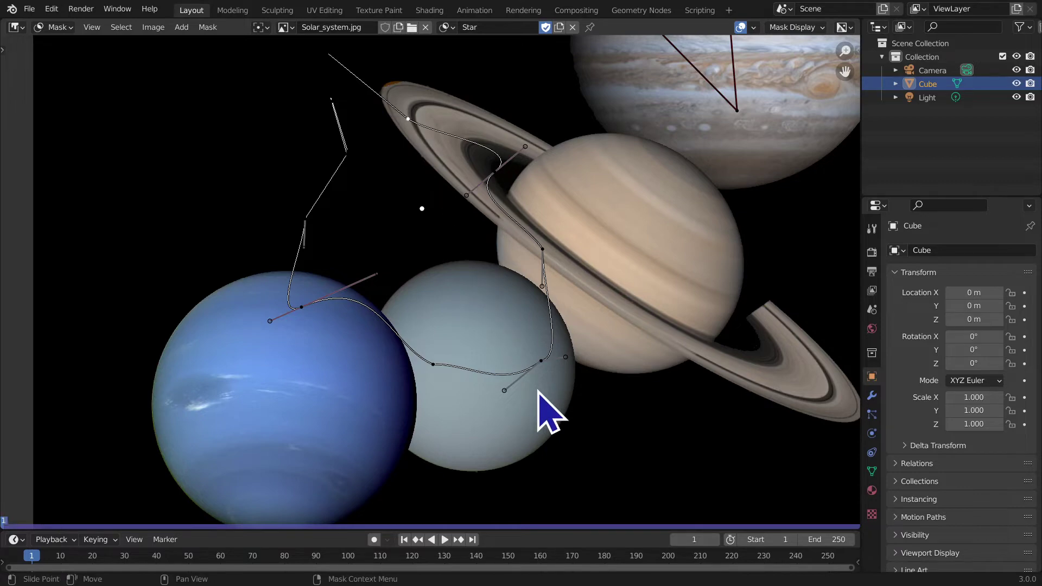
Step: Insert trial points into the Star outline's top and right, undoing each
mouse_move(541, 377)
middle_mouse_down()
mouse_move(365, 383)
mouse_move(543, 372)
middle_mouse_up()
left_click(480, 186)
middle_click_drag(490, 290, 454, 282)
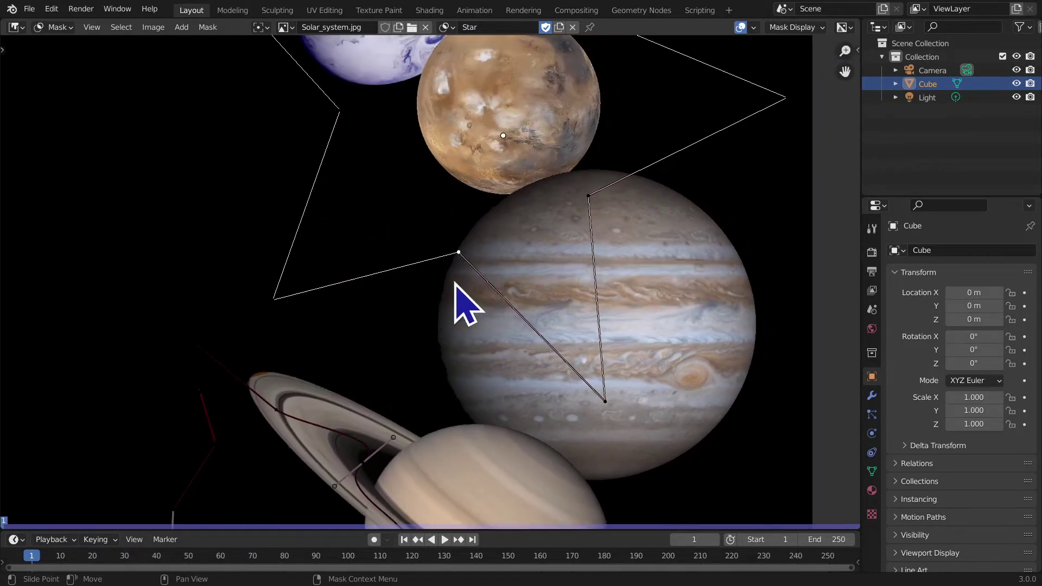
left_click(447, 152, "ctrl")
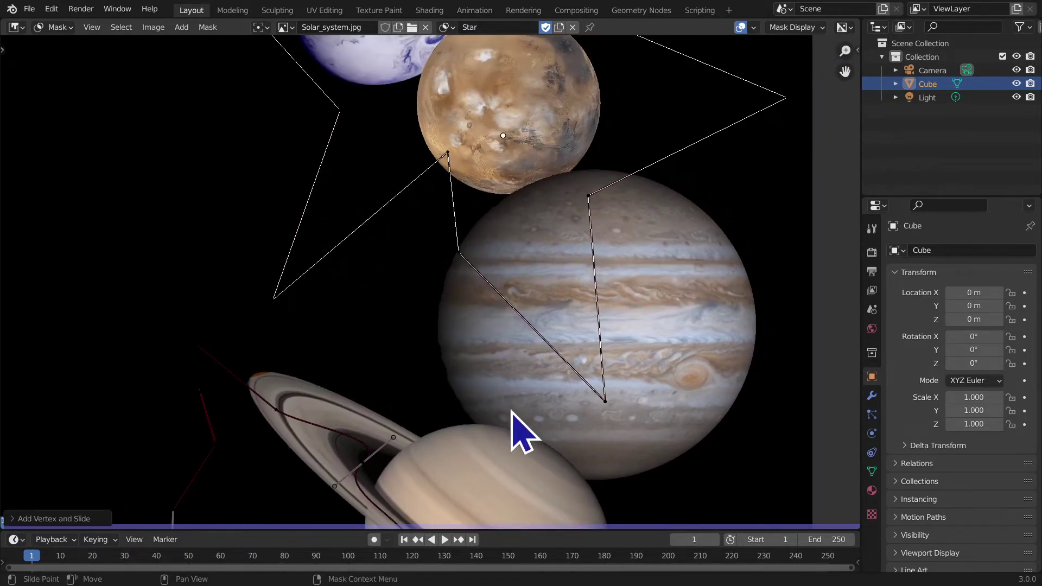
key("ctrl+z")
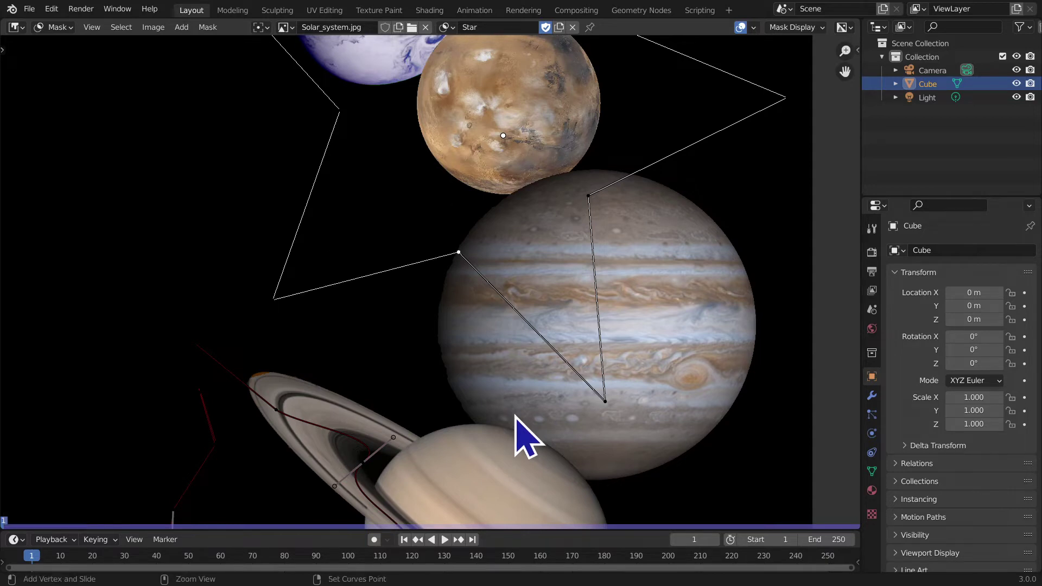
left_click(736, 297, "ctrl")
key("ctrl+z")
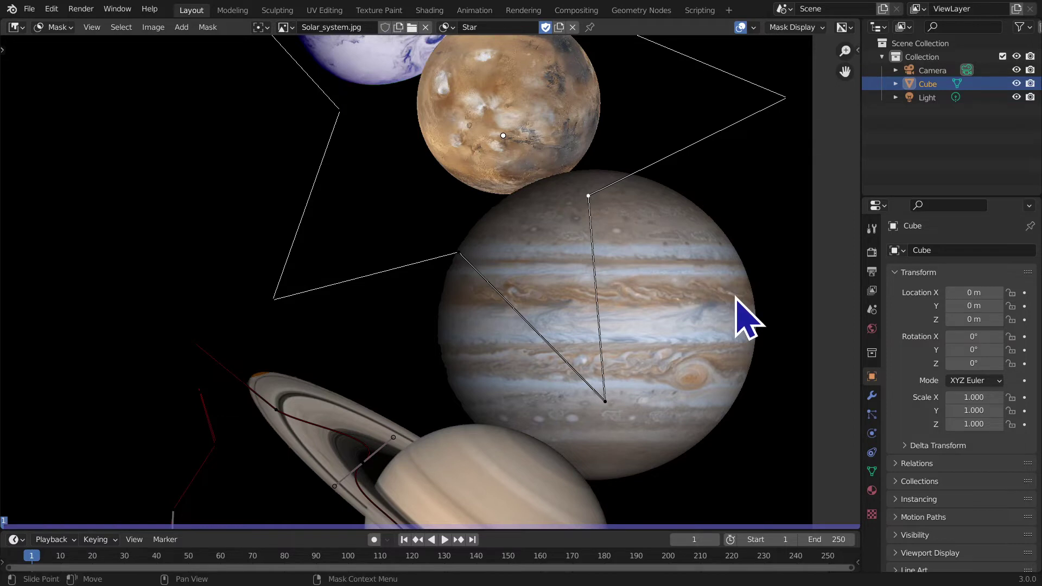
Step: Add four extra points along the star's left side, undo them, and deselect the star
scroll(749, 353, "down", 3)
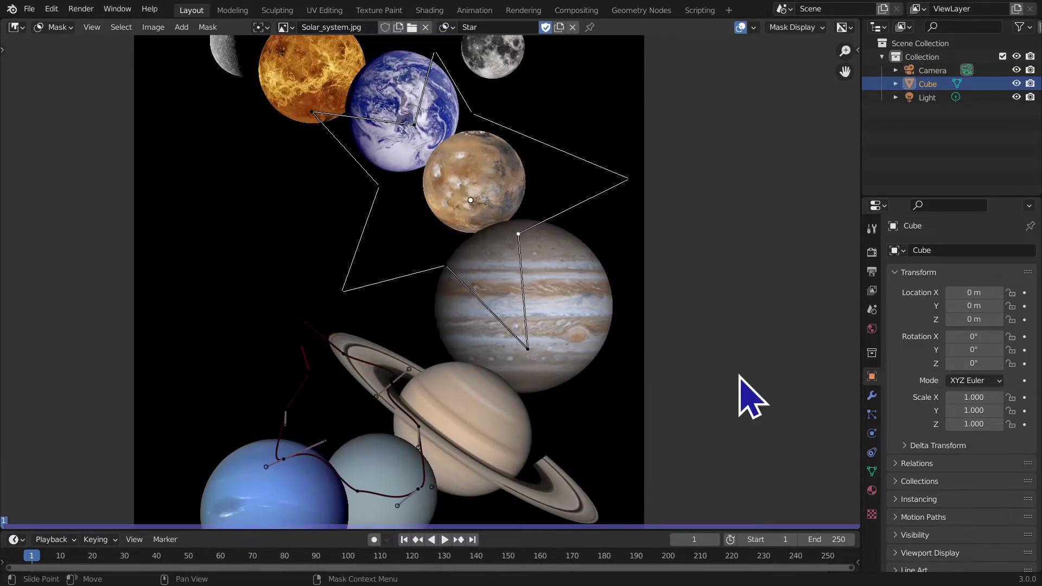
left_click(197, 154, "ctrl")
left_click(183, 194, "ctrl")
left_click(182, 262, "ctrl")
left_click(324, 270, "ctrl")
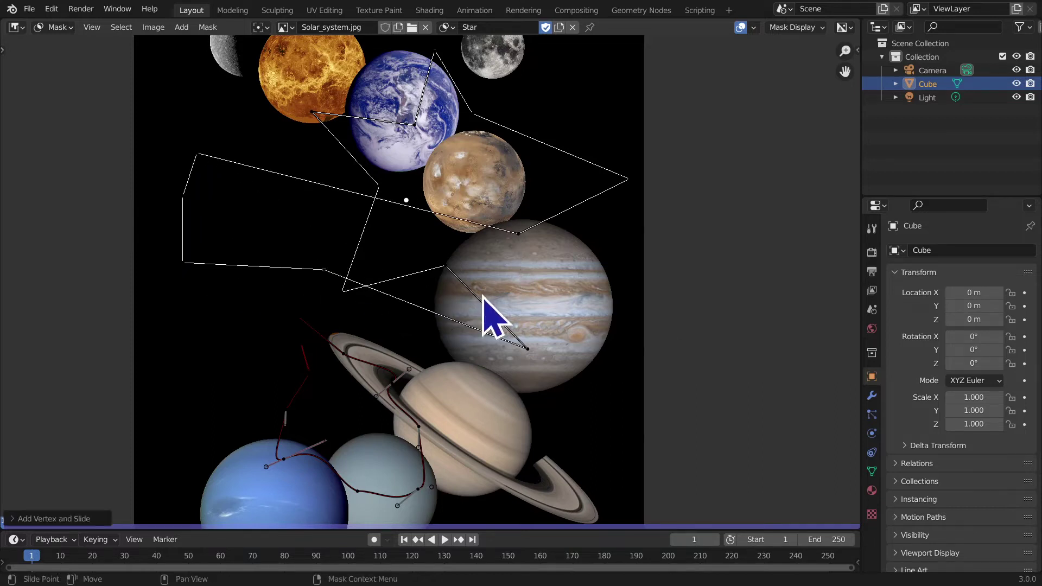
key("ctrl+z")
key("ctrl+z")
key("ctrl+z")
key("ctrl+z")
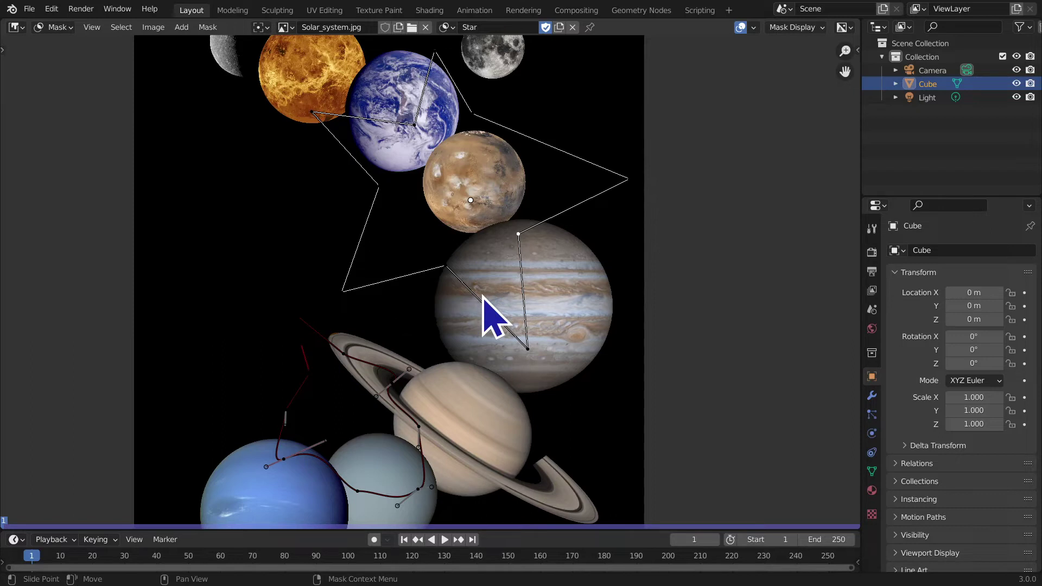
key("shift+a")
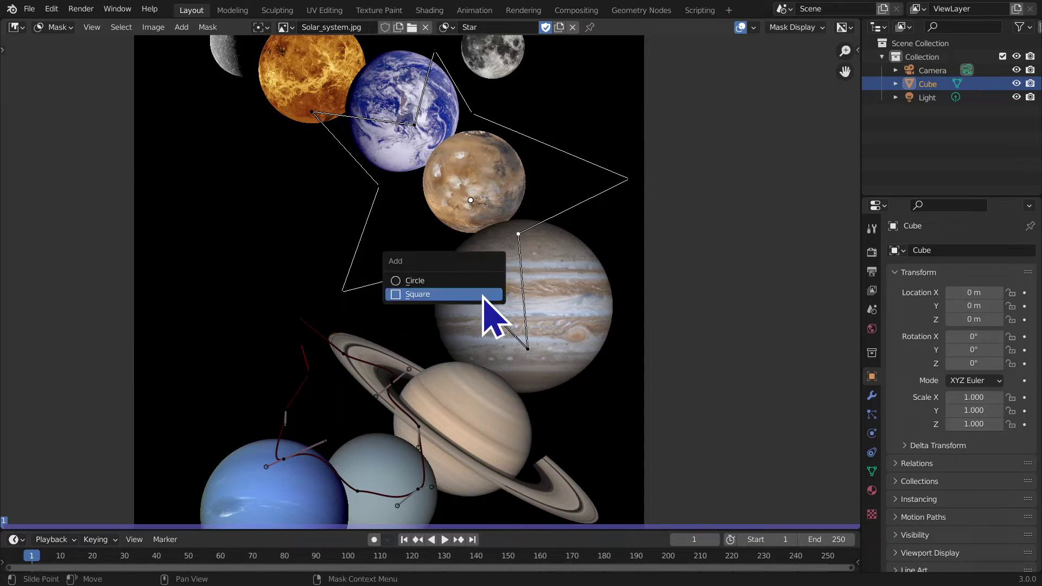
left_click(361, 276)
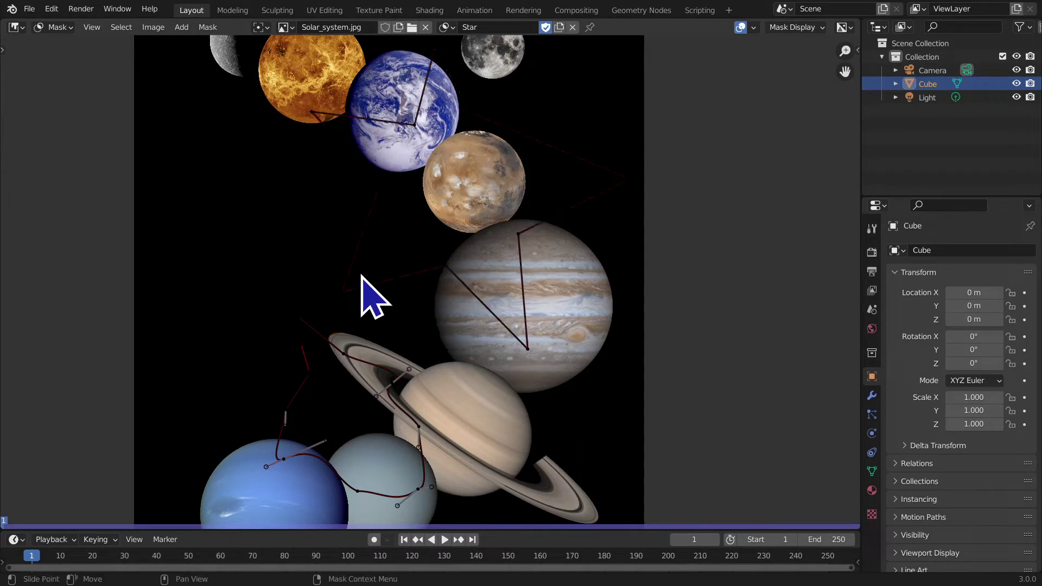
Step: Sketch a six-point trial outline left of Venus, add an extra point, then undo it
middle_click_drag(362, 276, 466, 250)
left_click(288, 176, "ctrl")
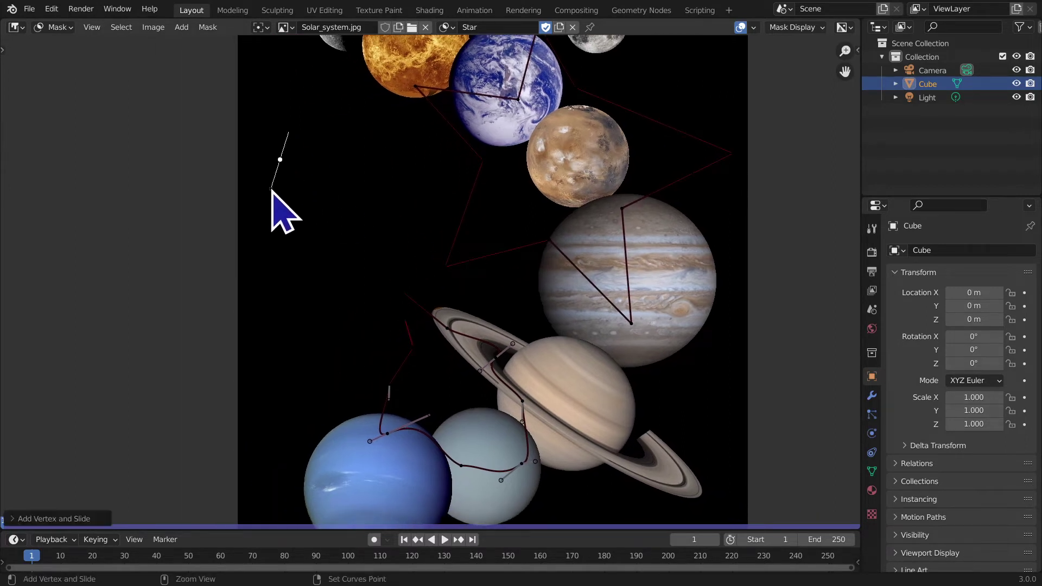
left_click(378, 202, "ctrl")
left_click(389, 157, "ctrl")
left_click(368, 96, "ctrl")
left_click(315, 75, "ctrl")
left_click(294, 97, "ctrl")
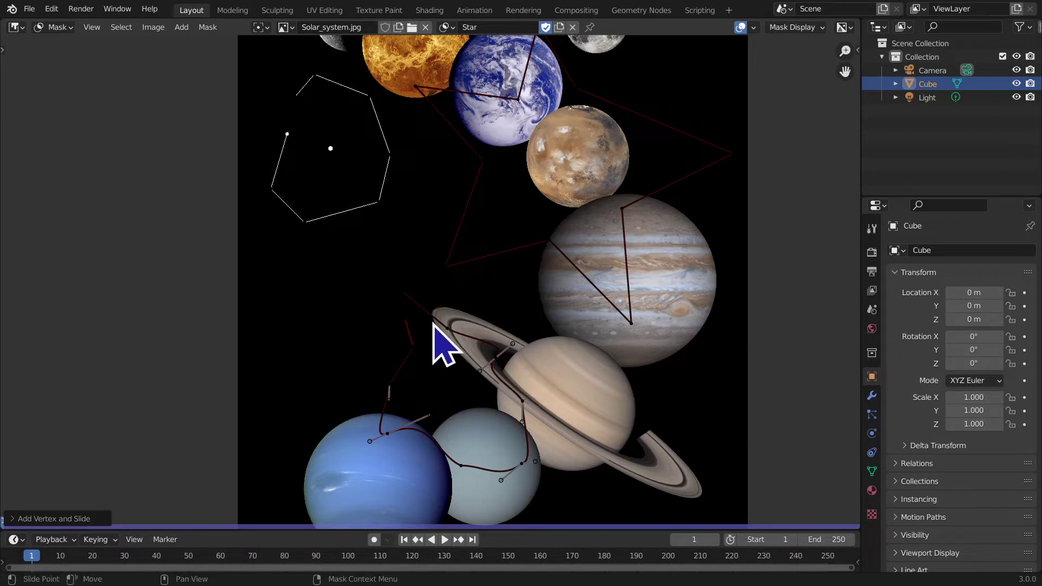
middle_click_drag(337, 418, 353, 370)
left_click(374, 237, "ctrl")
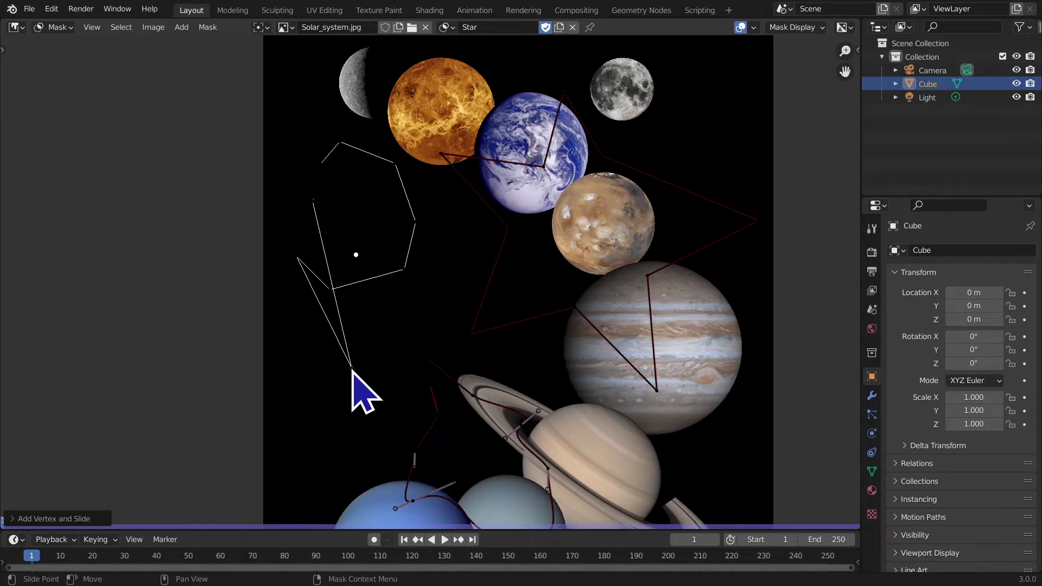
key("ctrl+z")
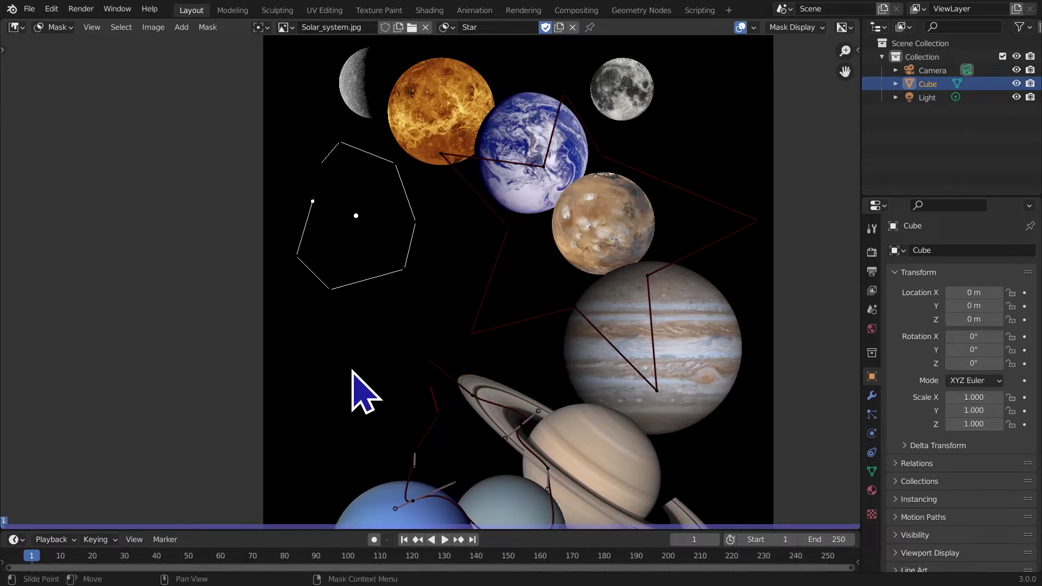
Step: Sketch trial curve points extending around Neptune
middle_click_drag(353, 371, 363, 233)
left_click_drag(389, 353, 353, 342, "ctrl")
left_click(588, 368, "ctrl")
left_click(467, 302, "ctrl")
left_click(344, 284, "ctrl")
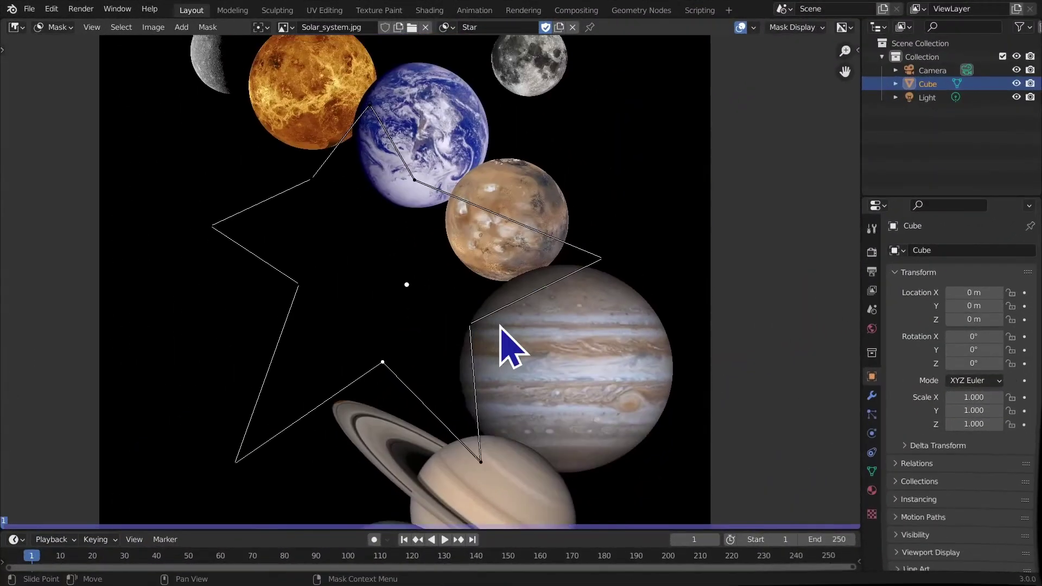
Step: Move individual star points, including the left tip and inner lower-left point, to new positions
scroll(500, 326, "up", 1)
left_click(298, 166)
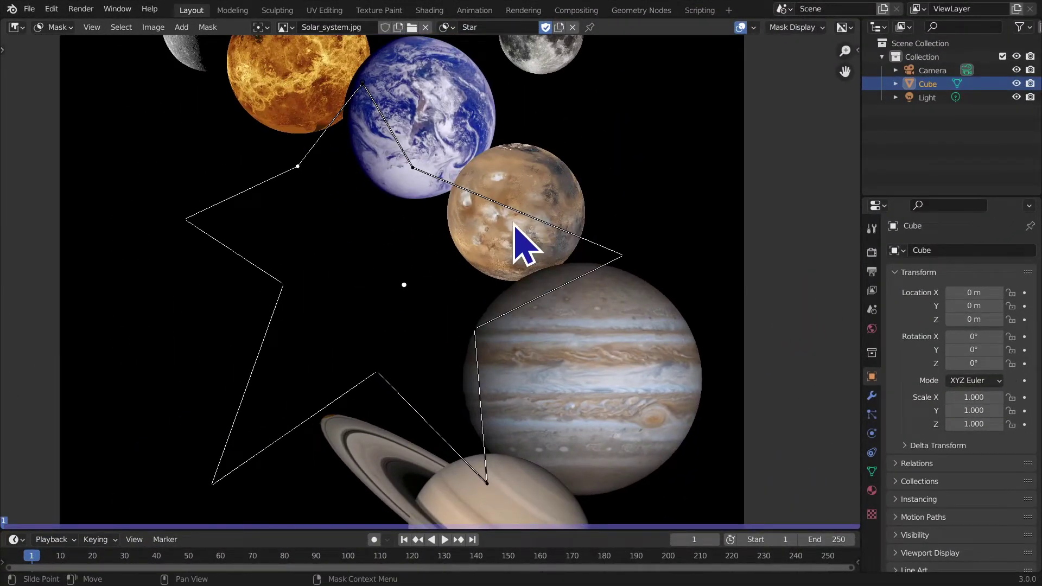
key("g")
left_click(404, 246)
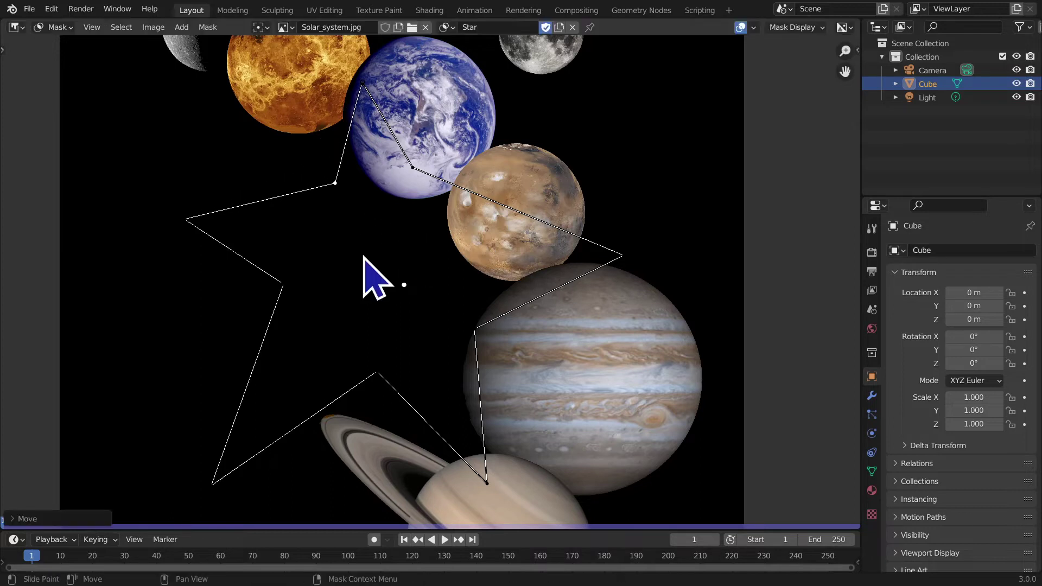
left_click(200, 233)
key("g")
left_click(249, 282)
left_click(285, 286)
key("g")
left_click(240, 303)
key("g")
left_click(313, 294)
Step: Shift the whole Star mask around the planets and nudge one point down
key("a")
key("g")
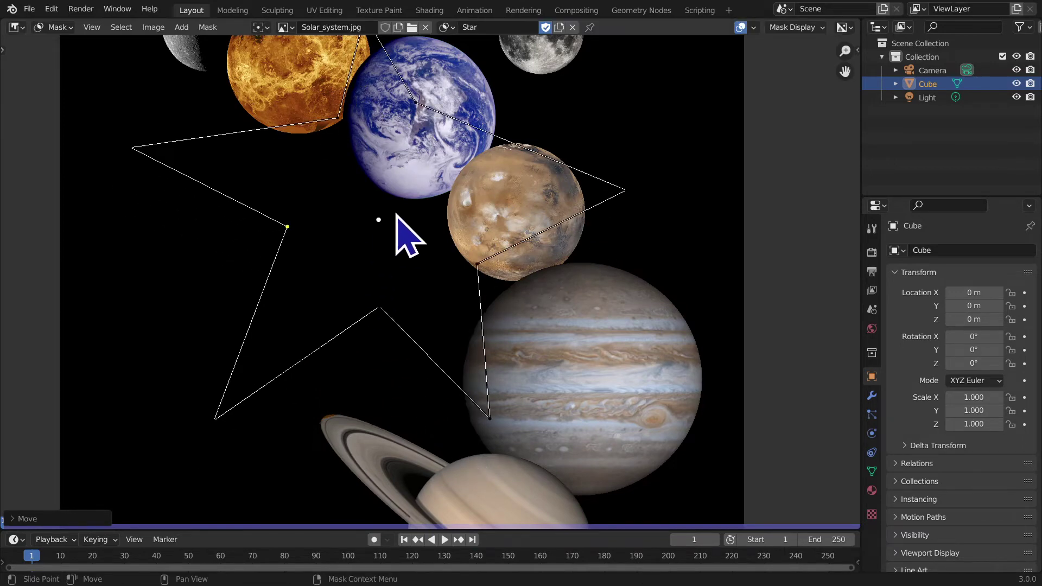
left_click(415, 259)
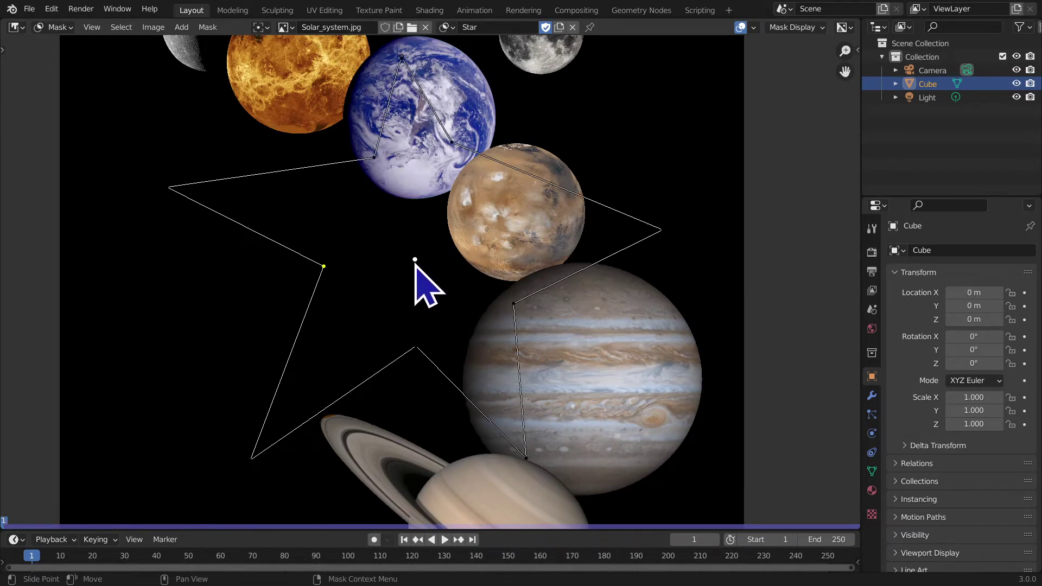
key("g")
left_click(396, 256)
key("g")
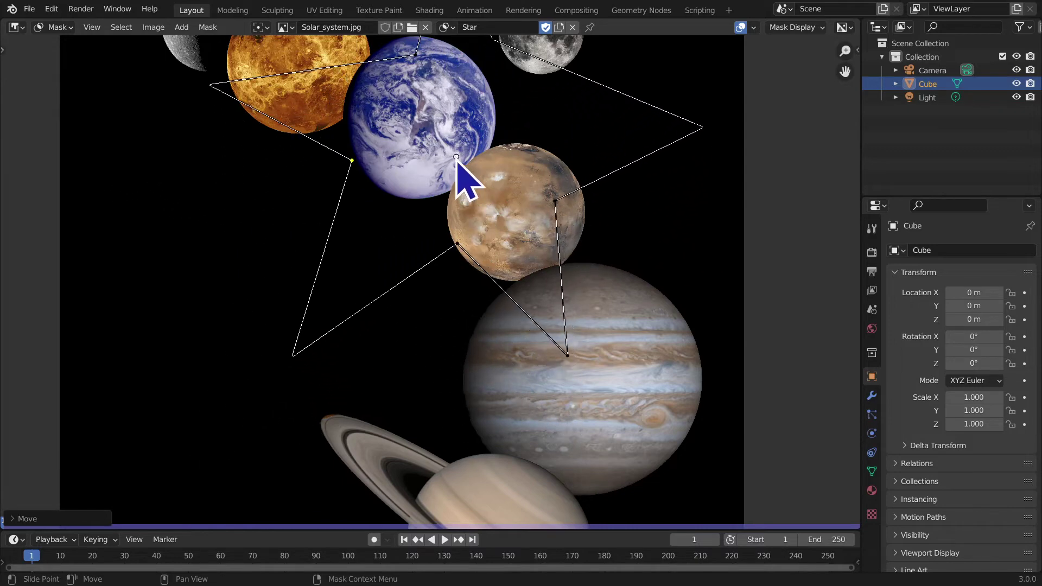
left_click(498, 168)
scroll(498, 168, "up", 5)
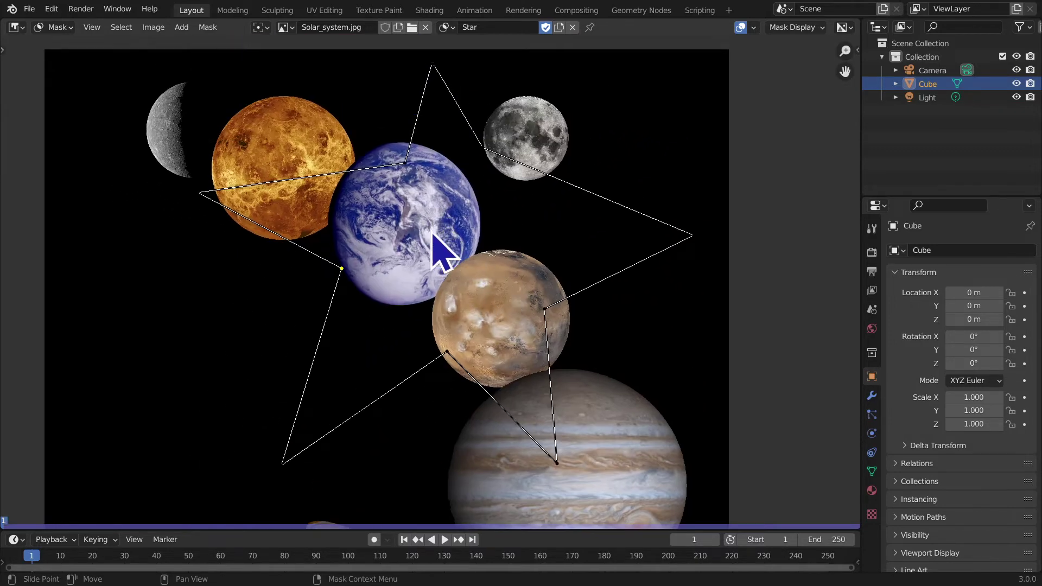
key("g")
left_click(455, 275)
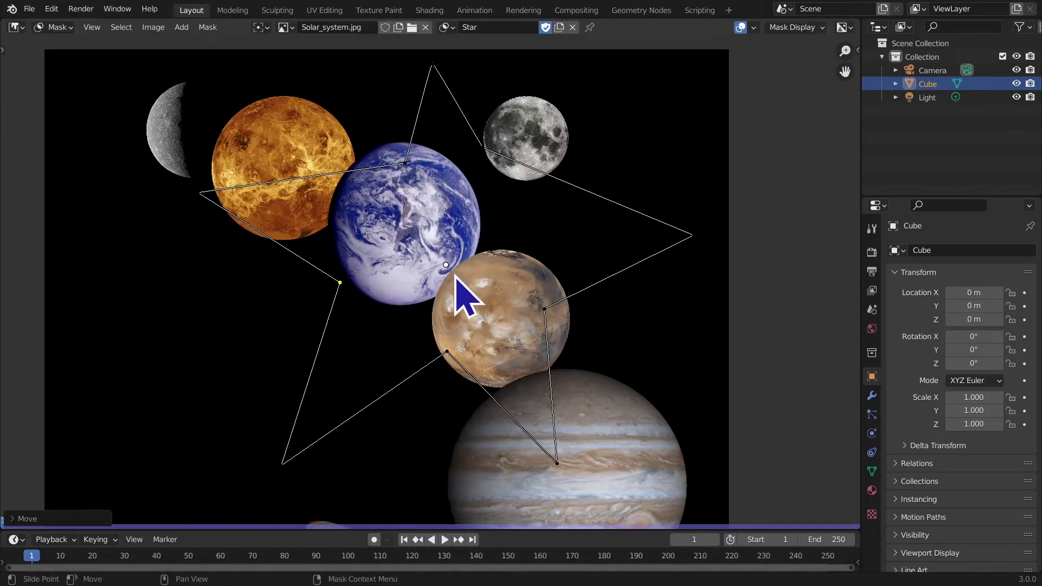
left_click_drag(447, 266, 461, 344)
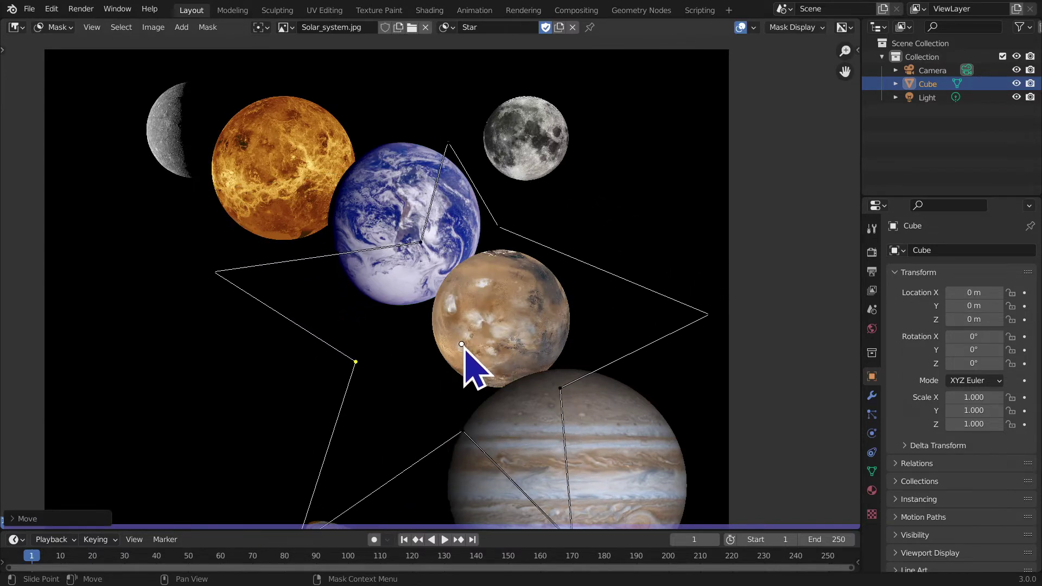
Step: Drag the star's left tip, inner left point and bottom-left point into place
scroll(646, 238, "down", 3)
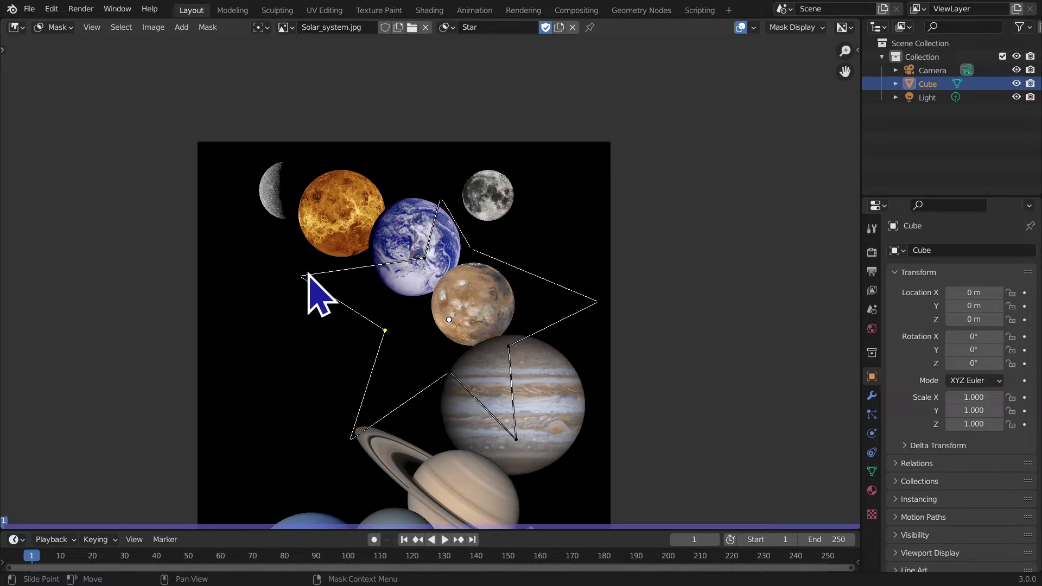
left_click_drag(301, 277, 341, 248)
left_click_drag(387, 334, 397, 314)
left_click_drag(356, 435, 372, 392)
scroll(565, 326, "down", 5)
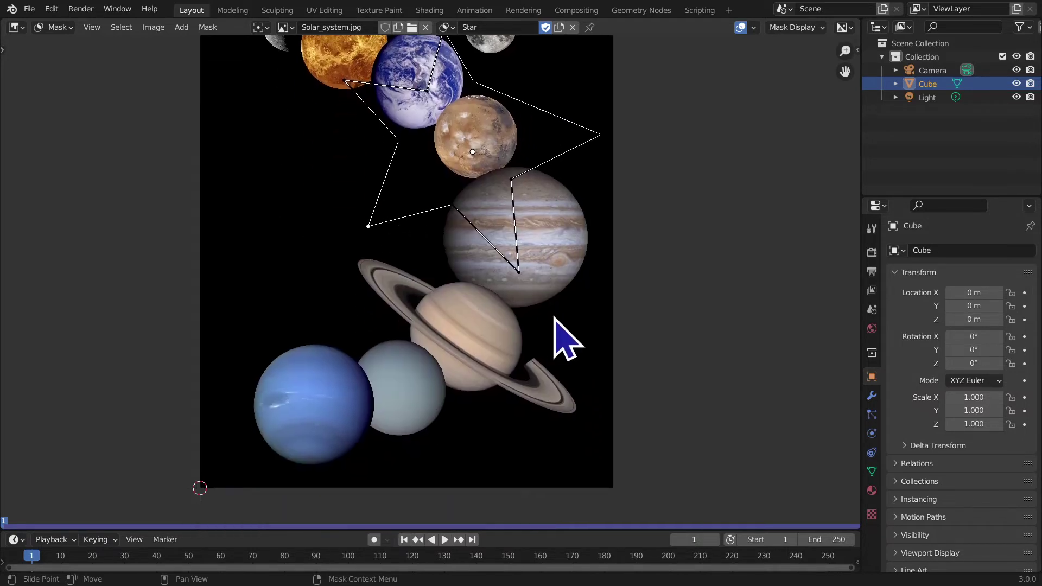
Step: Create a new mask named 'Saturno'
left_click(559, 26)
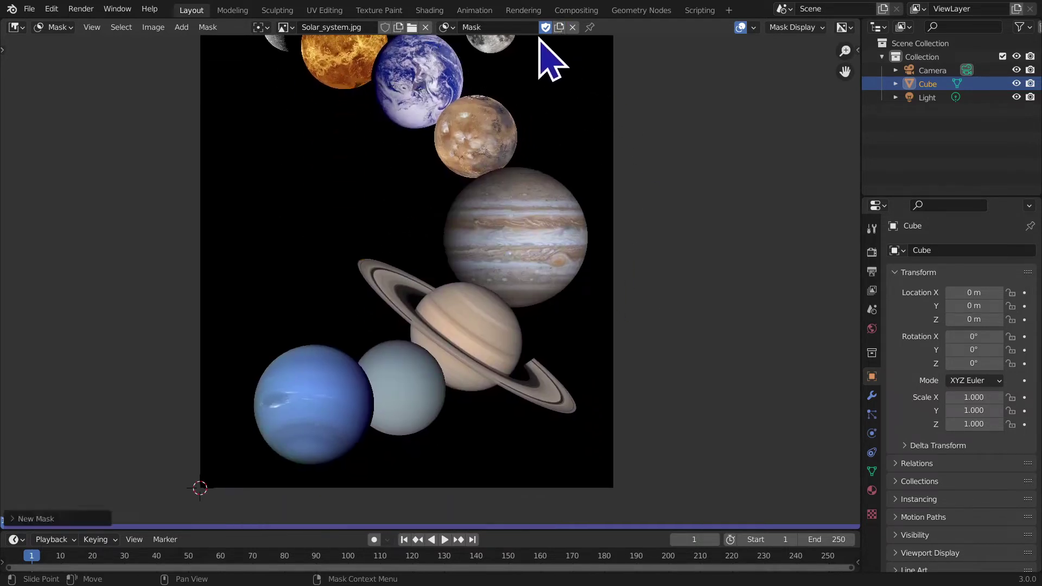
left_click(511, 26)
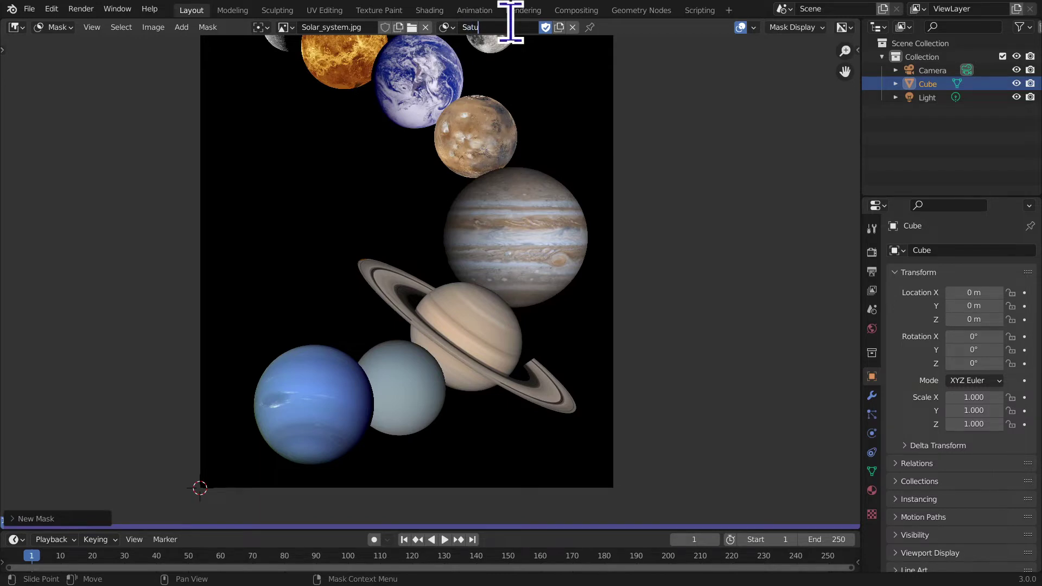
key("Return")
scroll(314, 197, "up", 2)
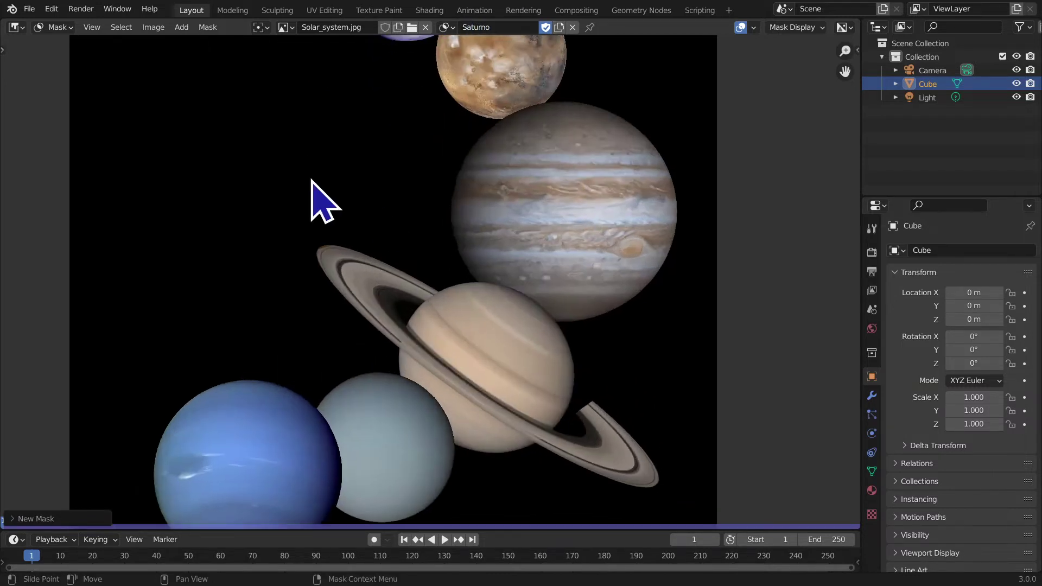
Step: Add a circle to the Saturno mask, place it on Uranus and rotate it
key("shift+a")
left_click(382, 195)
middle_click_drag(379, 198, 456, 122)
key("g")
left_click(436, 266)
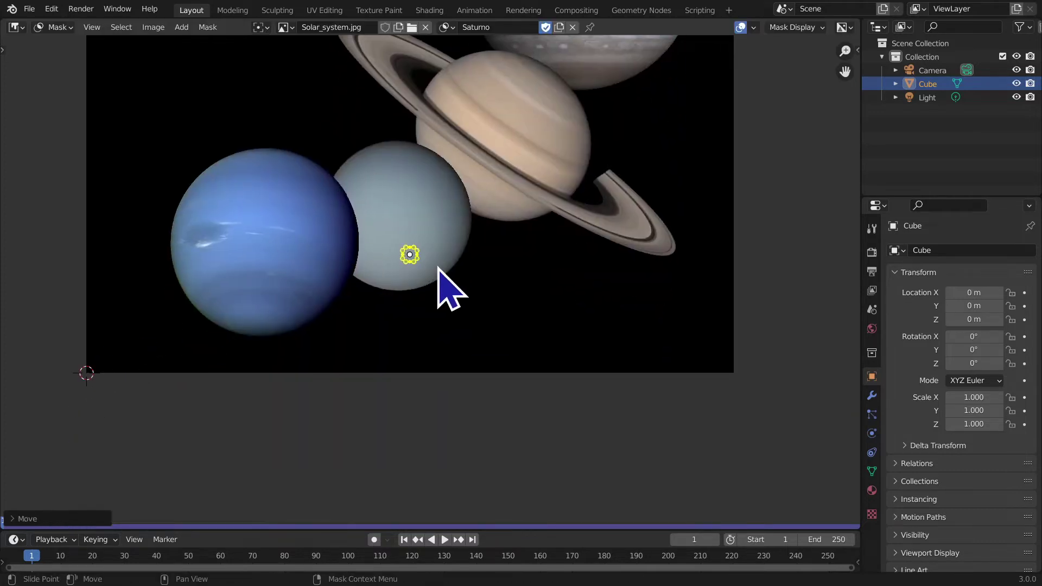
key("r")
left_click(536, 344)
Step: Zoom in on Saturn's lower edge
scroll(445, 229, "up", 3)
middle_click_drag(438, 168, 418, 469)
scroll(374, 383, "up", 2)
middle_click_drag(375, 382, 475, 279)
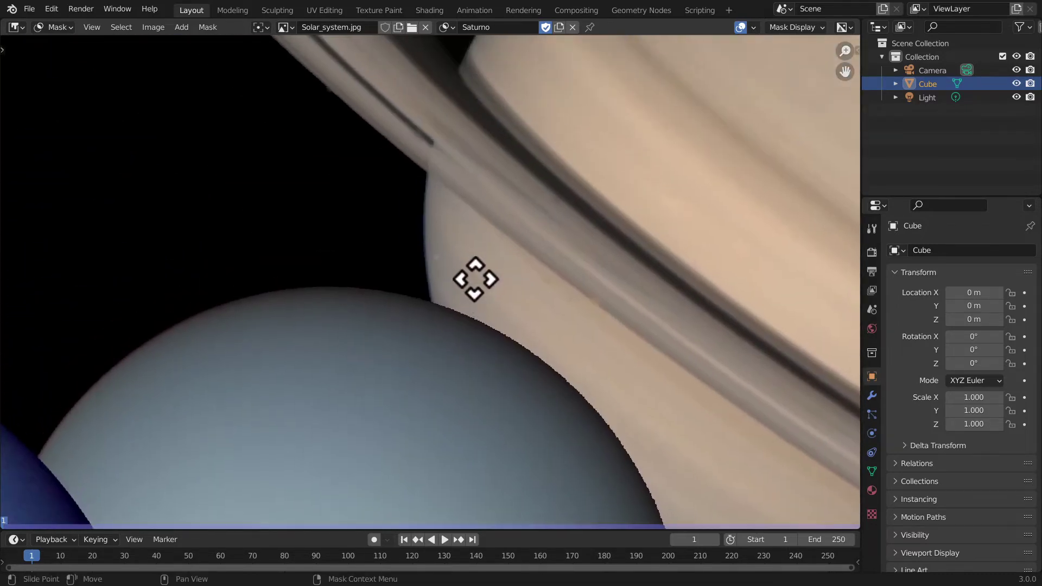
scroll(405, 331, "up", 2)
middle_click_drag(405, 330, 435, 432)
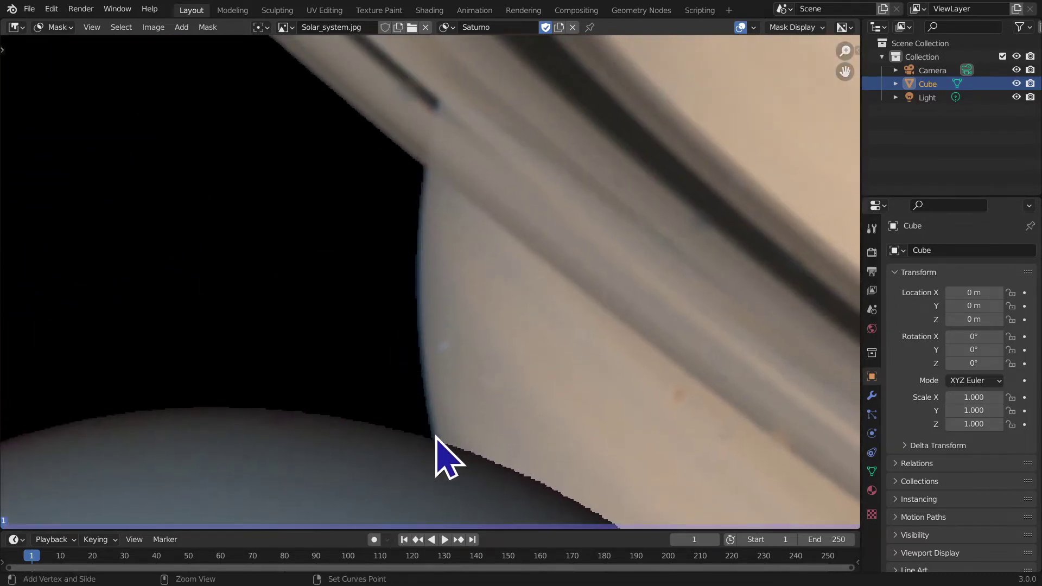
Step: Place Saturno mask points up Saturn's left edge to where the planet meets its ring
left_click(436, 440, "ctrl")
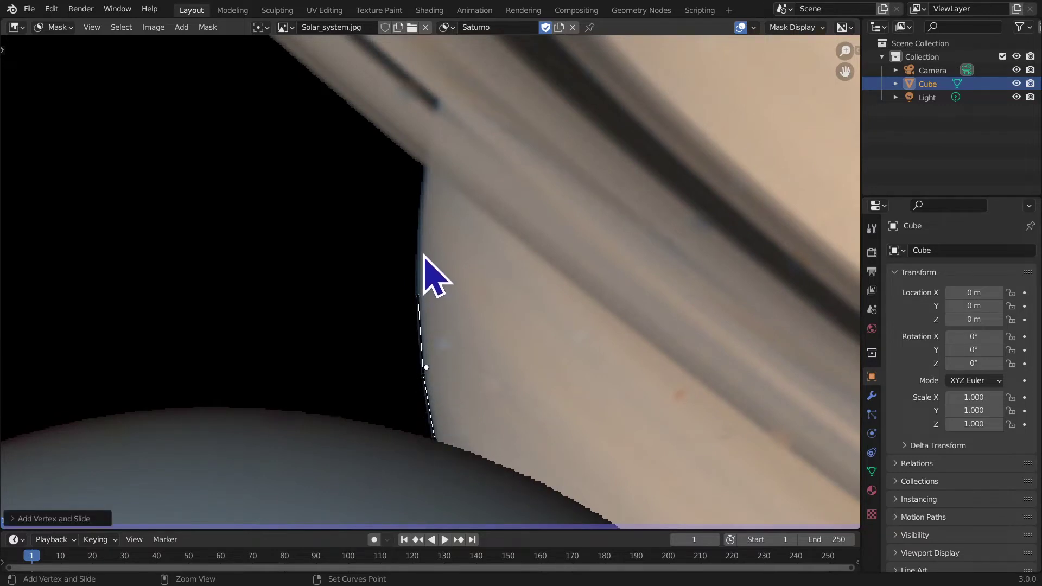
left_click(422, 237, "ctrl")
middle_click_drag(422, 223, 435, 326)
scroll(440, 239, "up", 3)
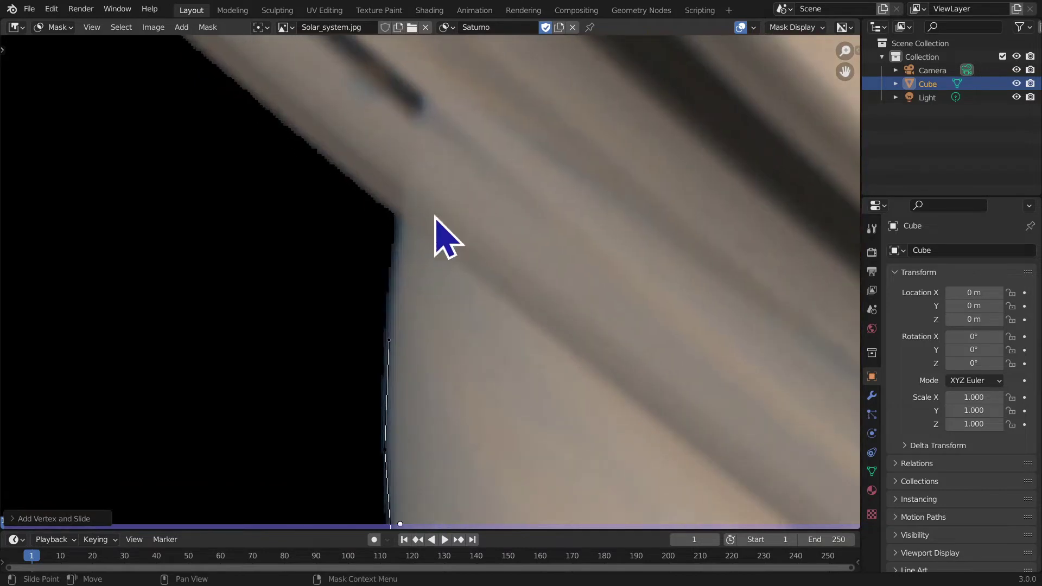
middle_click_drag(439, 239, 386, 314)
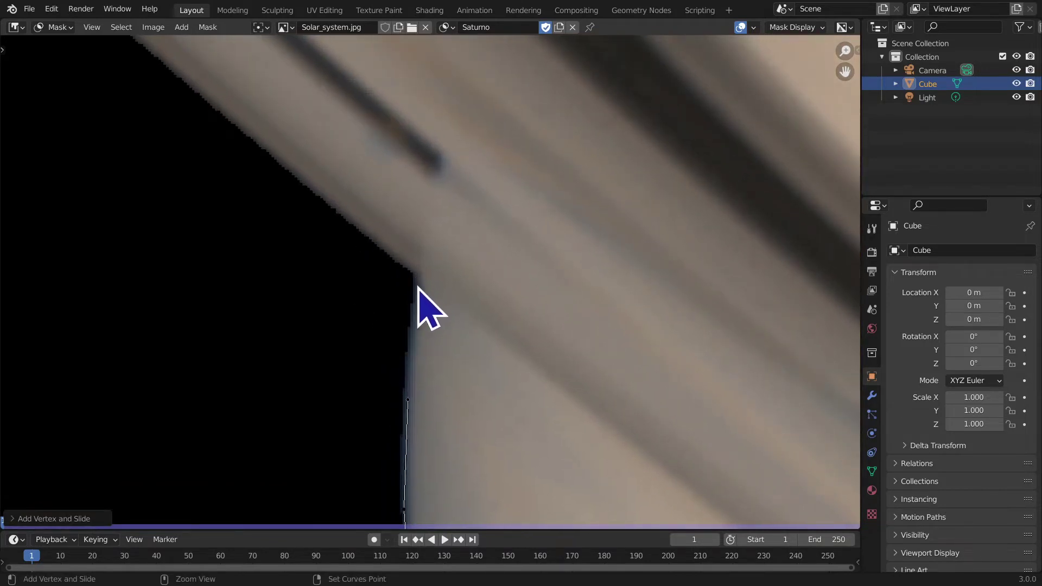
middle_click_drag(416, 277, 521, 415)
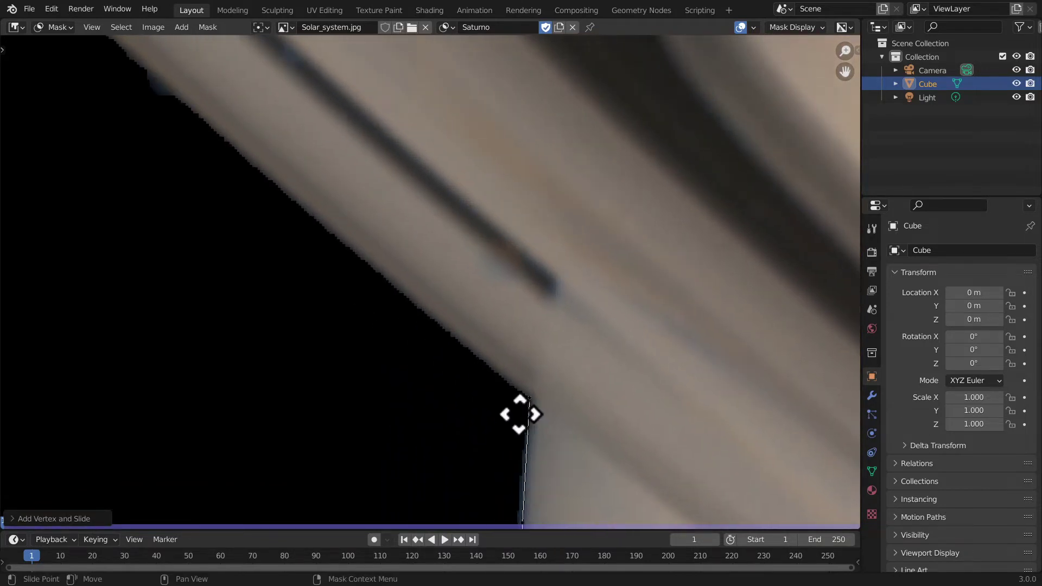
left_click(477, 361, "ctrl")
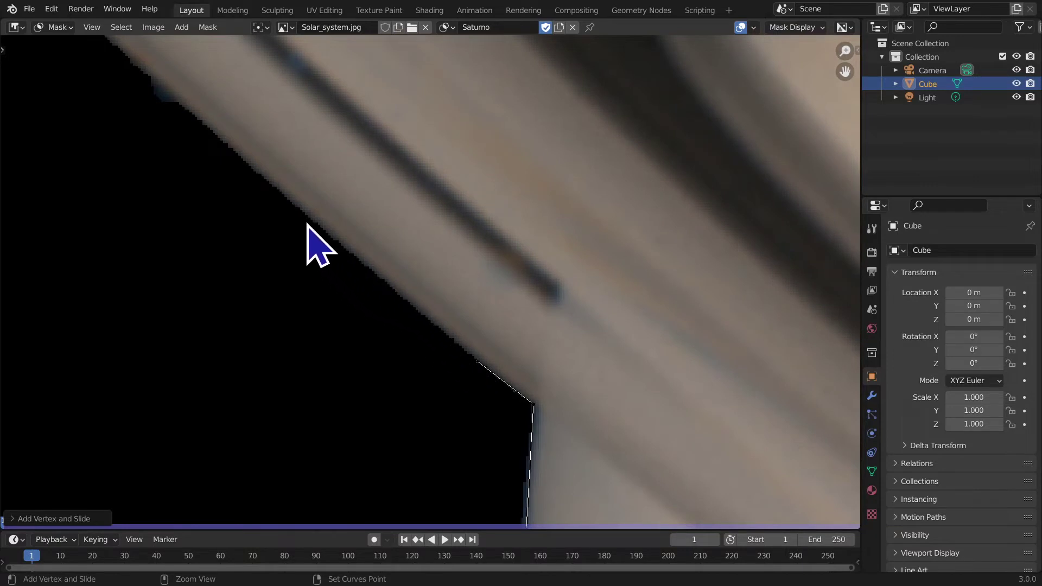
Step: Pan along the ring's outer edge and add a mask point at the ring's far tip
middle_click_drag(439, 361, 460, 423)
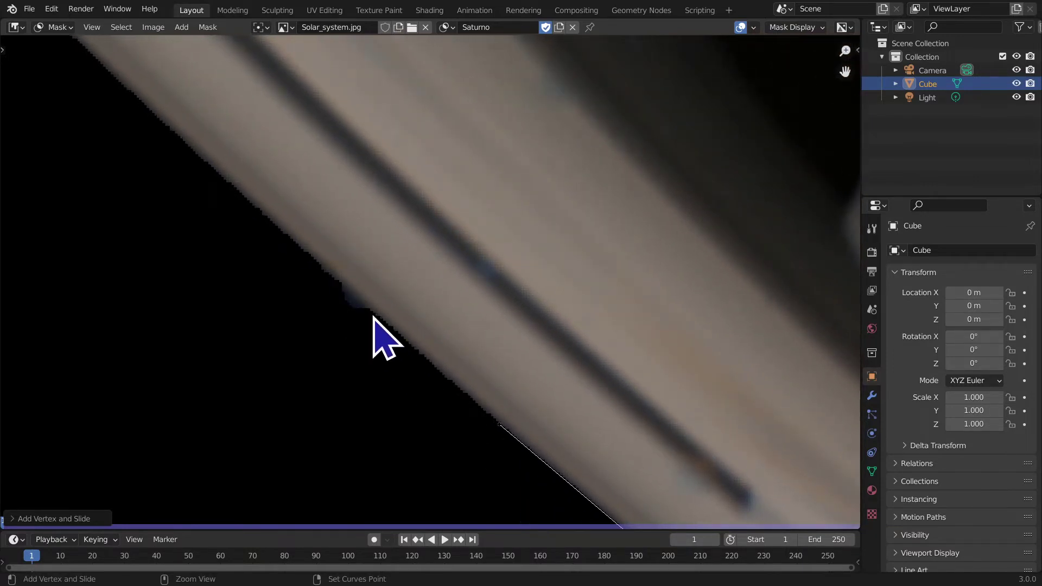
middle_click_drag(212, 233, 344, 360)
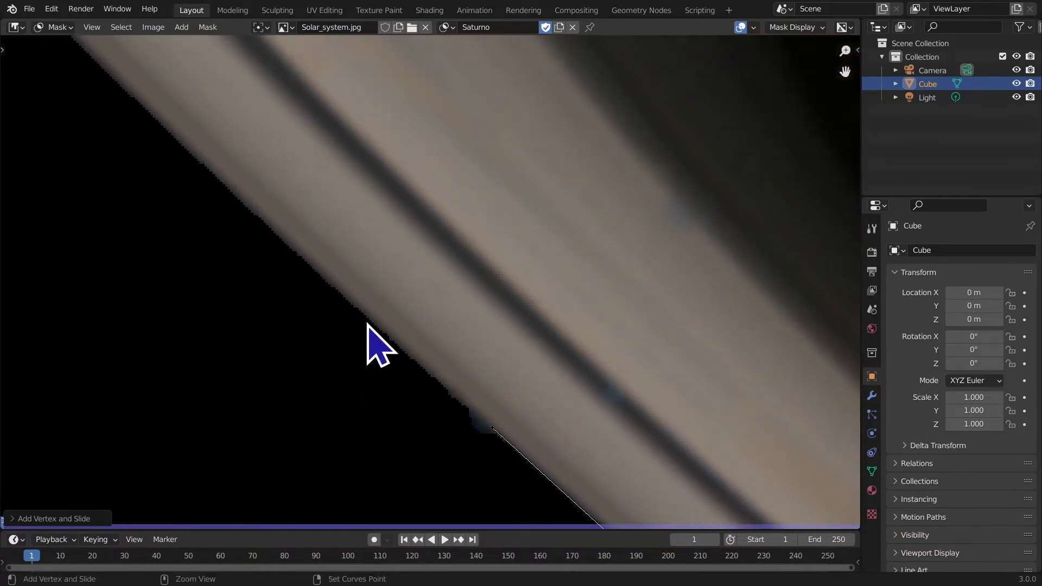
middle_click_drag(189, 226, 315, 361)
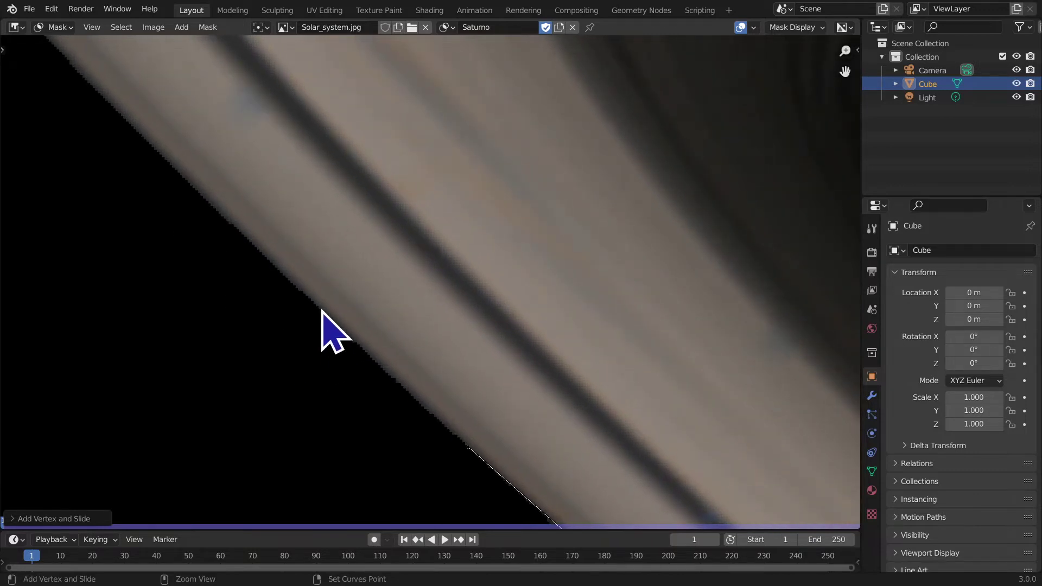
middle_click_drag(220, 264, 314, 360)
middle_click_drag(275, 270, 284, 366)
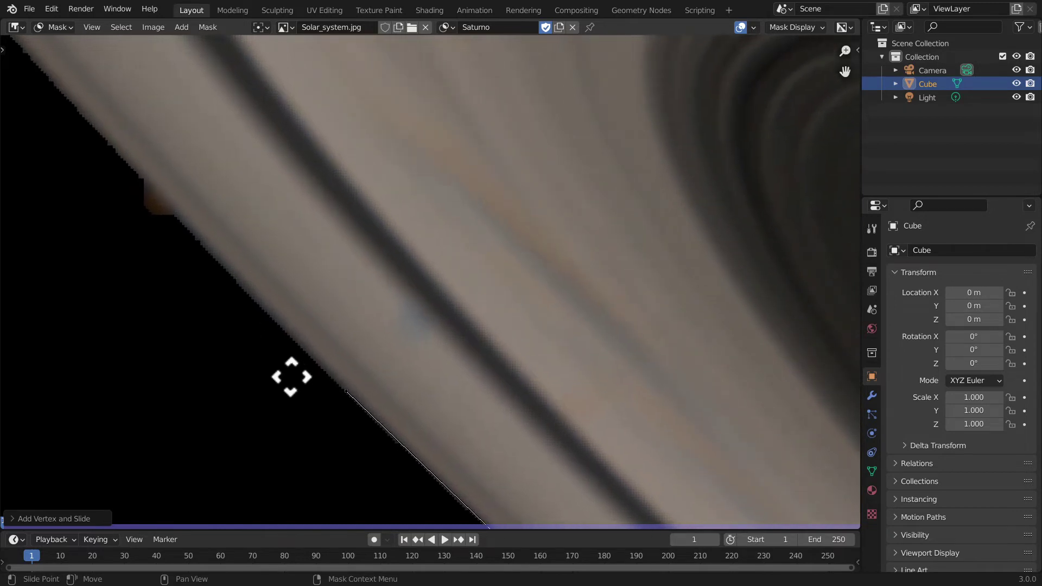
middle_click_drag(180, 223, 291, 354)
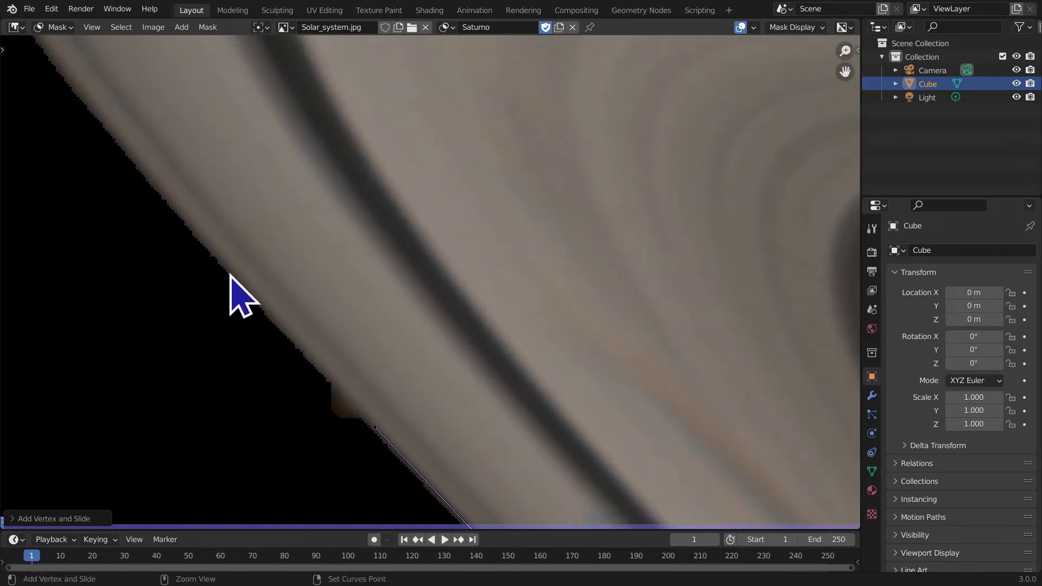
middle_click_drag(177, 228, 265, 328)
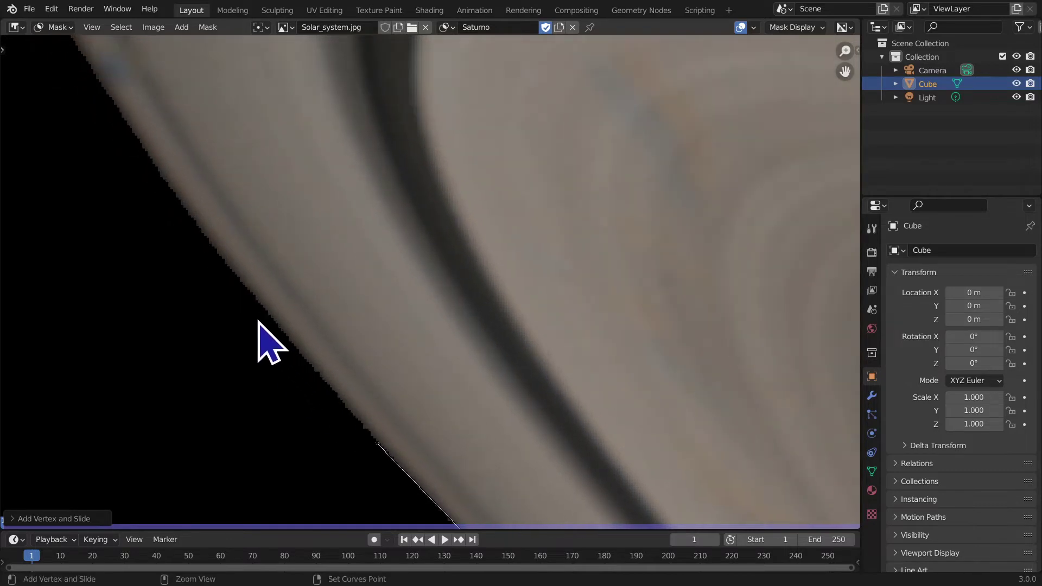
mouse_move(248, 292)
middle_mouse_down()
mouse_move(317, 366)
mouse_move(268, 291)
middle_mouse_up()
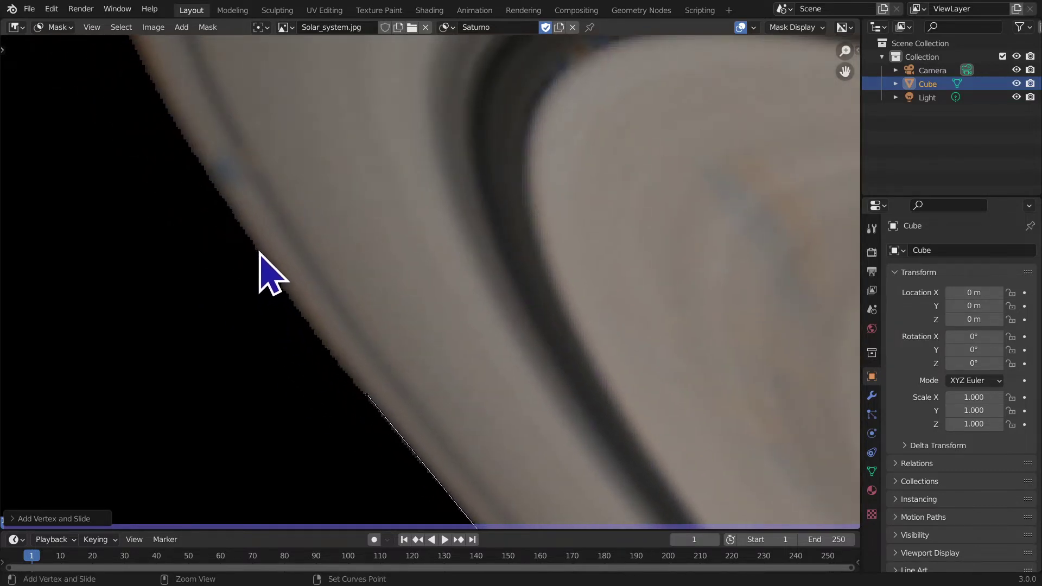
middle_click_drag(186, 226, 316, 304)
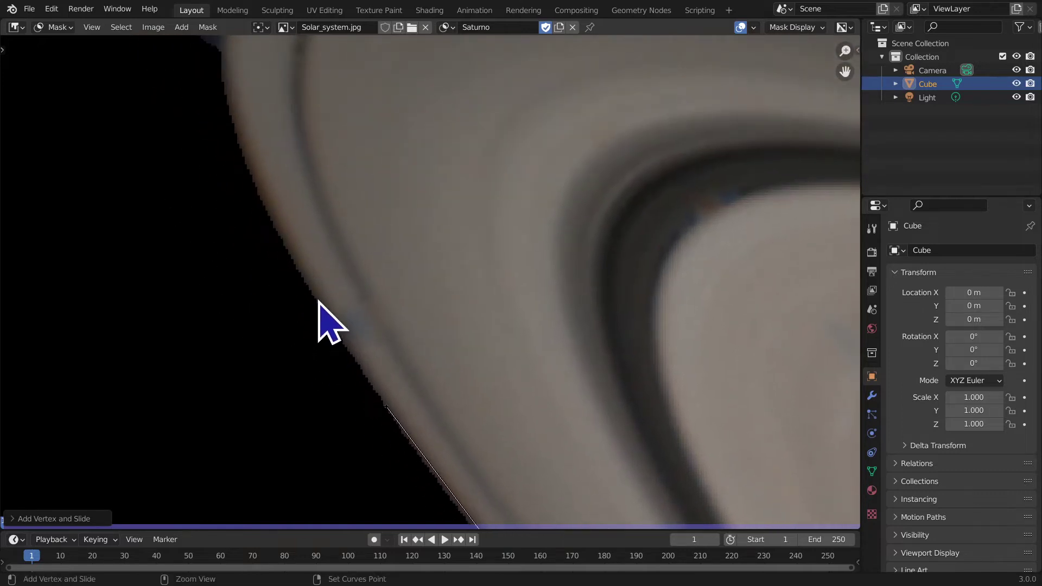
middle_click_drag(221, 232, 239, 344)
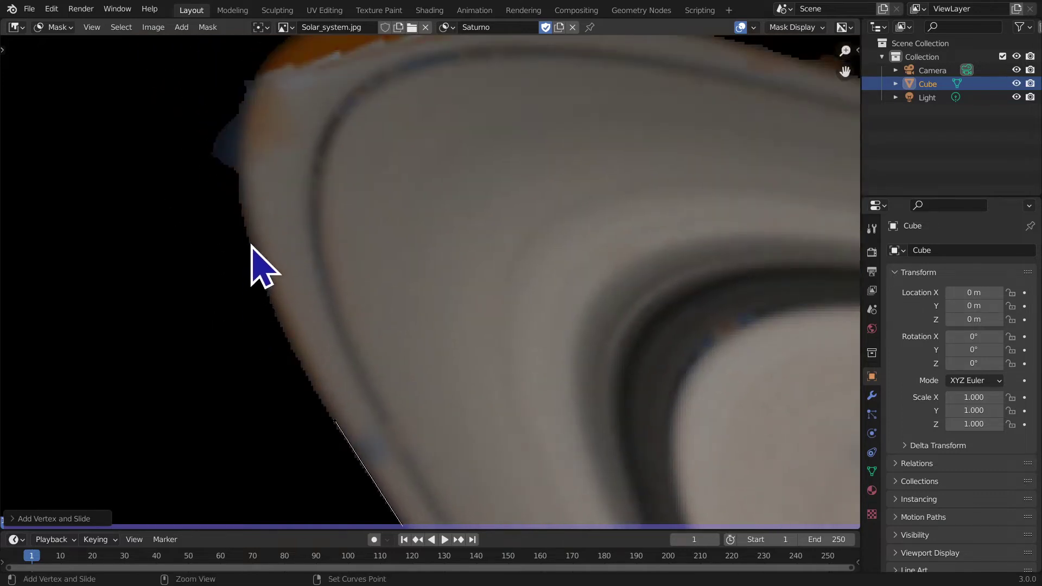
middle_click_drag(249, 219, 267, 321)
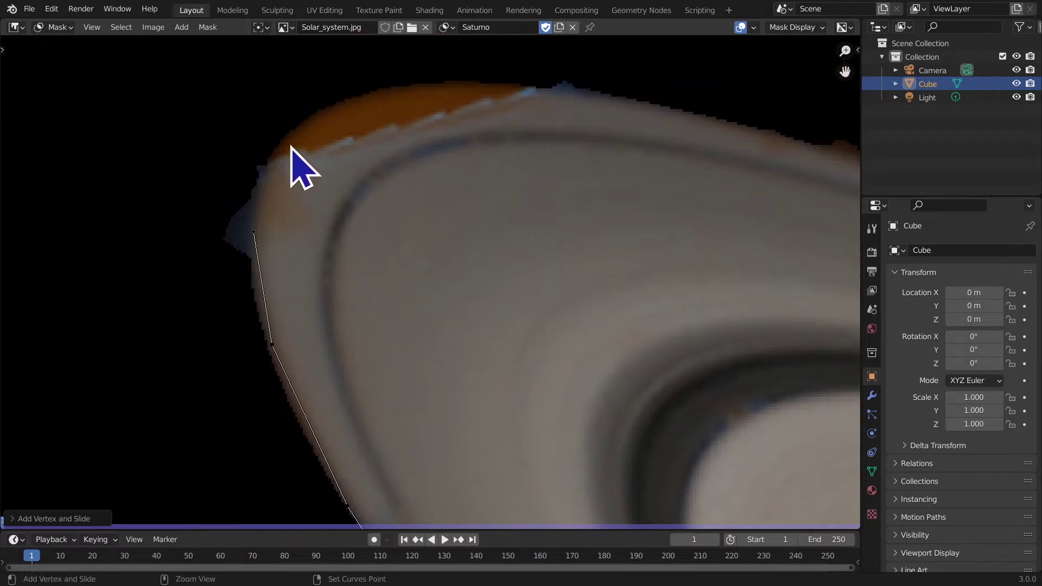
left_click(270, 166, "ctrl")
Step: Add Saturno mask points along the top edge of Saturn's ring
left_click(481, 89, "ctrl")
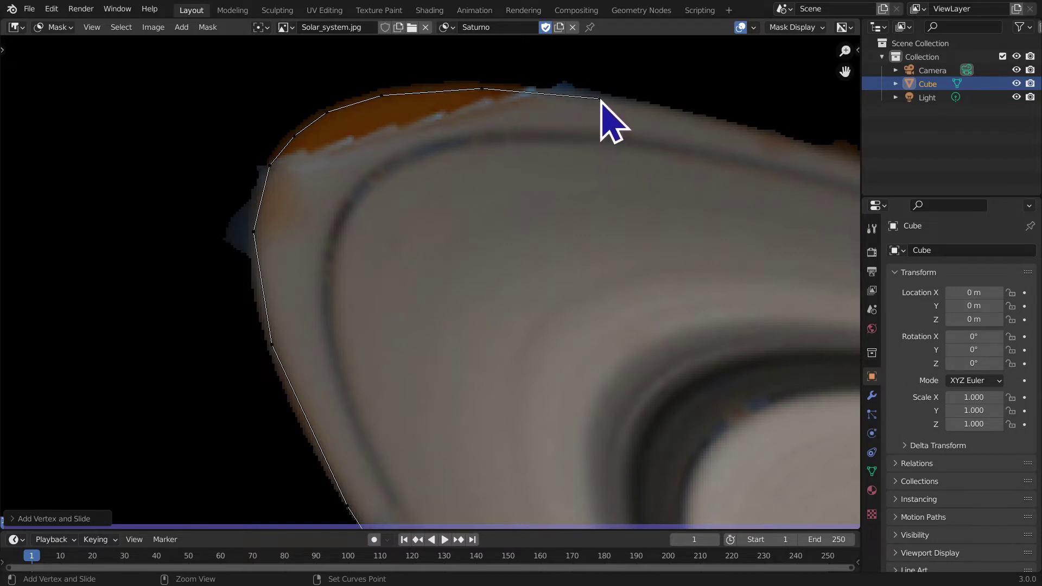
middle_click_drag(600, 99, 256, 216)
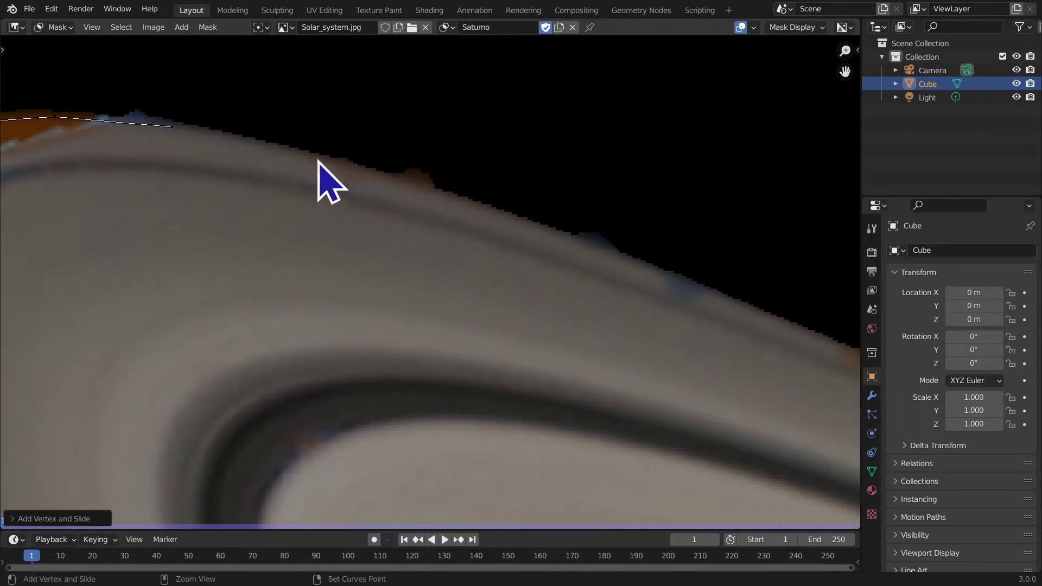
left_click(468, 202, "ctrl")
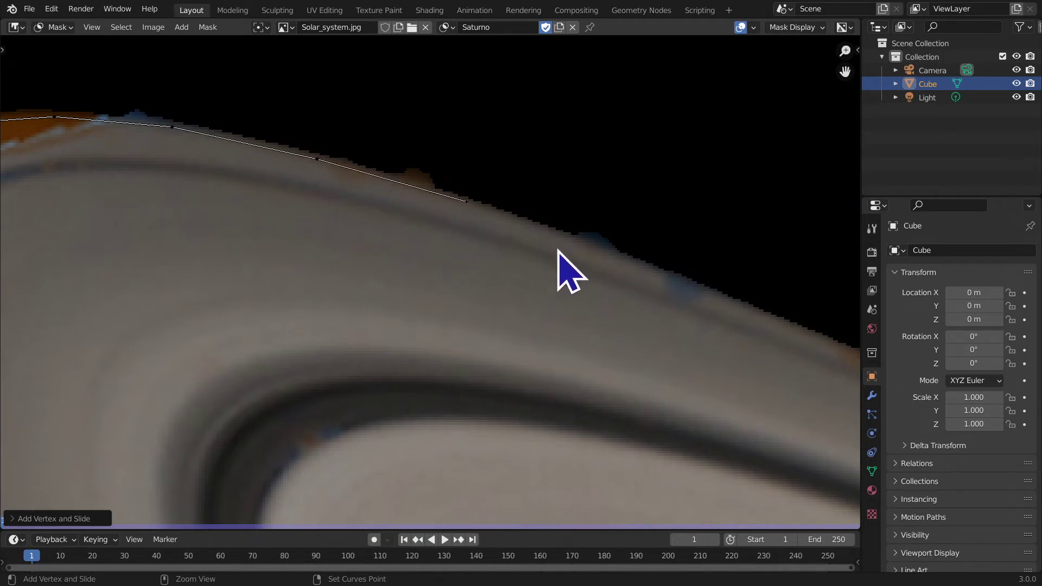
middle_click_drag(704, 293, 454, 215)
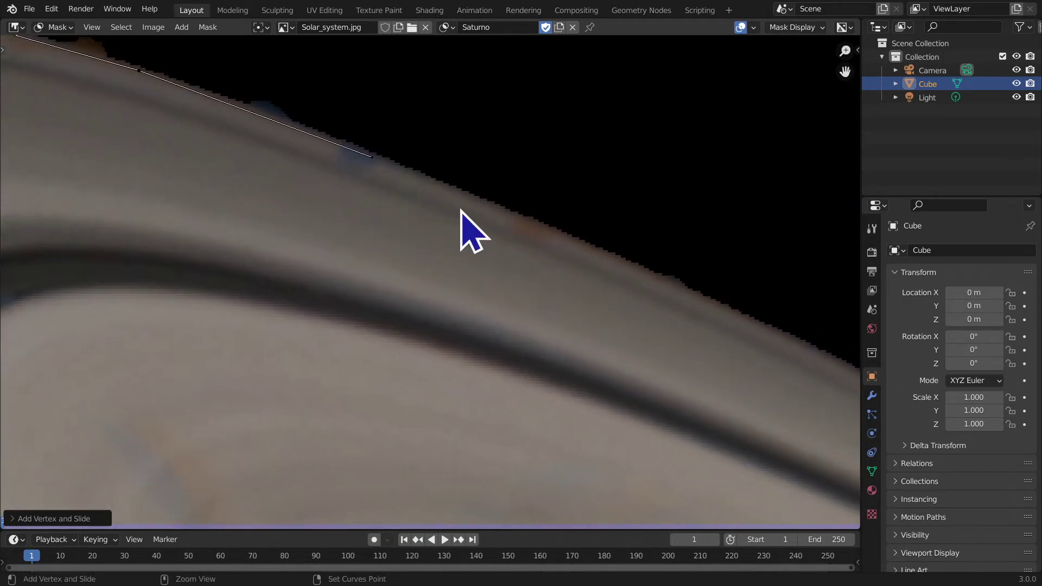
left_click(628, 266, "ctrl")
middle_click_drag(691, 328, 372, 211)
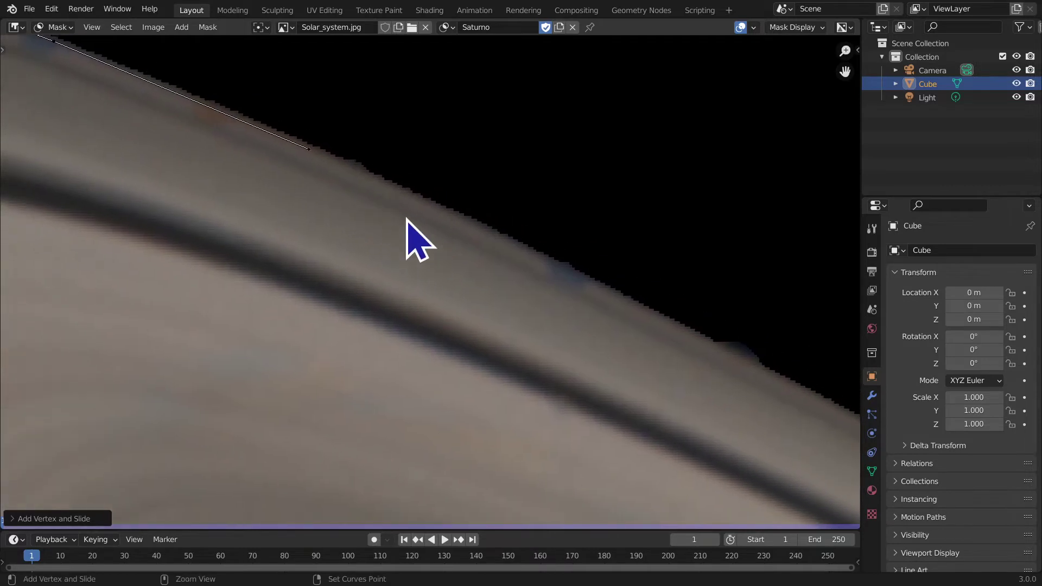
middle_click_drag(740, 419, 351, 172)
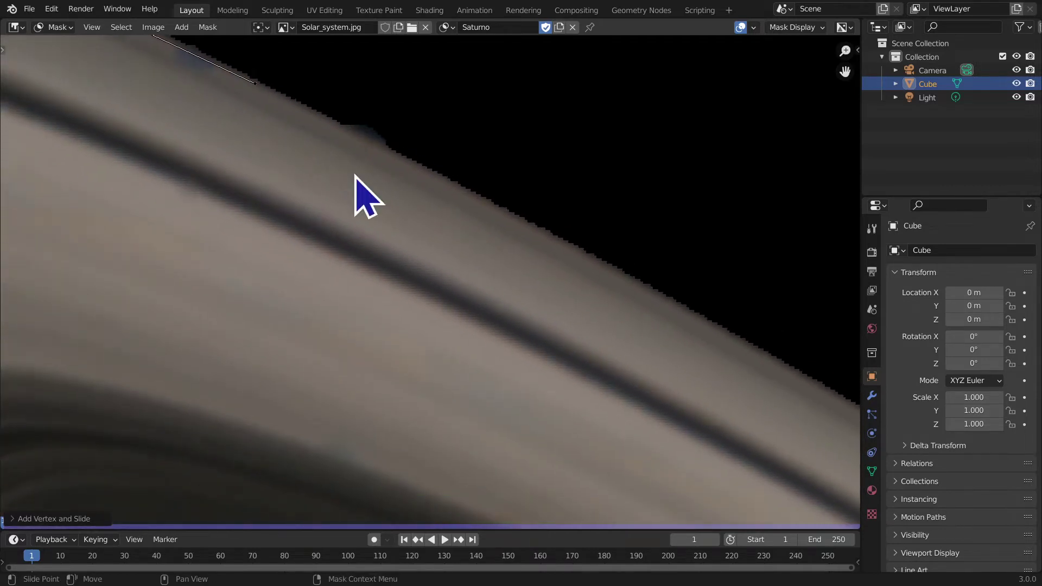
middle_click_drag(582, 268, 365, 177)
left_click(414, 165, "ctrl")
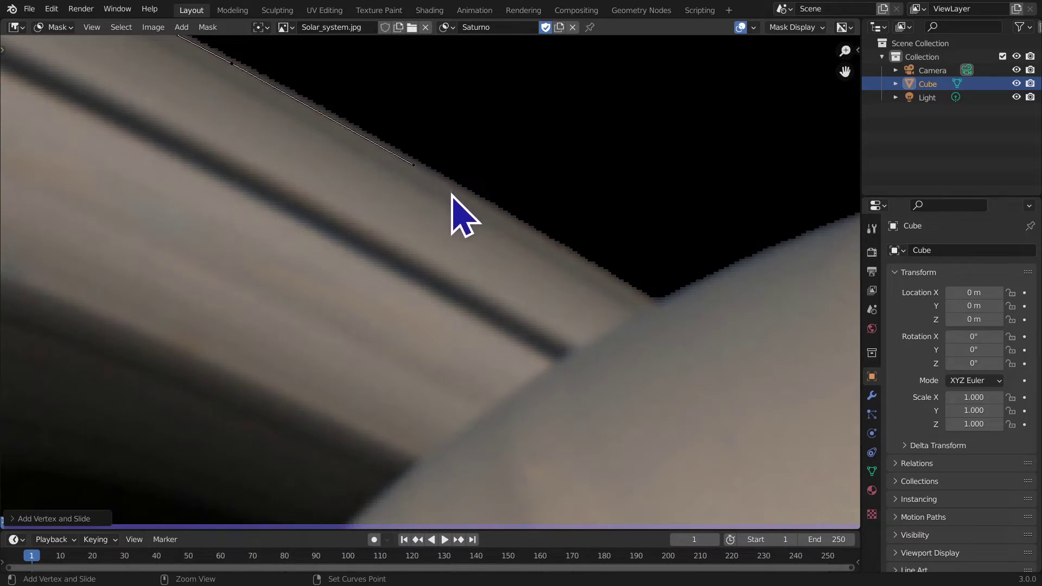
Step: Turn the outline where the ring meets the planet and trace Saturn's upper edge
left_click(546, 240, "ctrl")
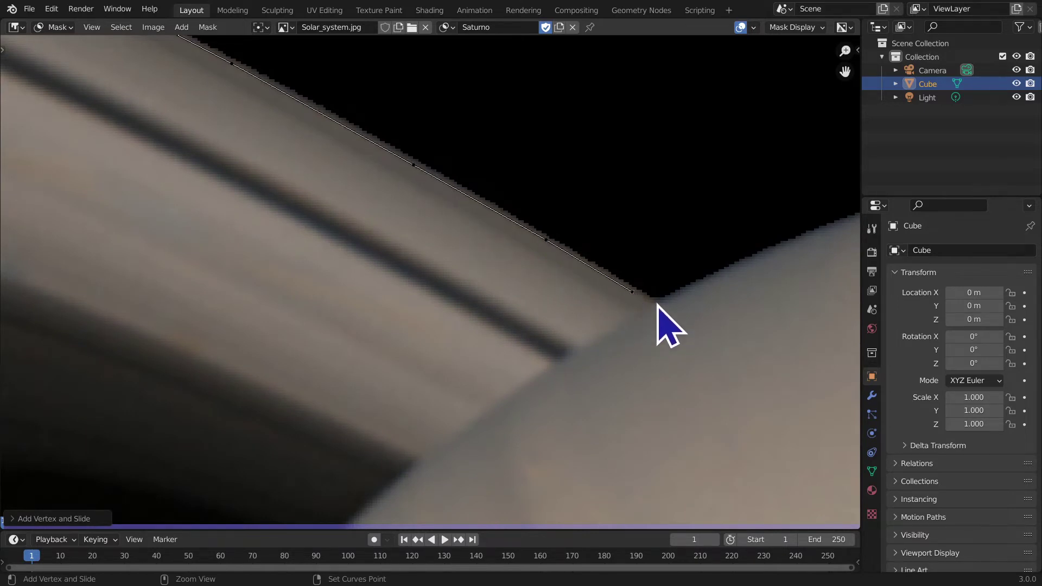
middle_click_drag(657, 303, 488, 348)
left_click(563, 205, "ctrl")
middle_click_drag(595, 205, 123, 380)
left_click(328, 307, "ctrl")
middle_click_drag(581, 251, 286, 249)
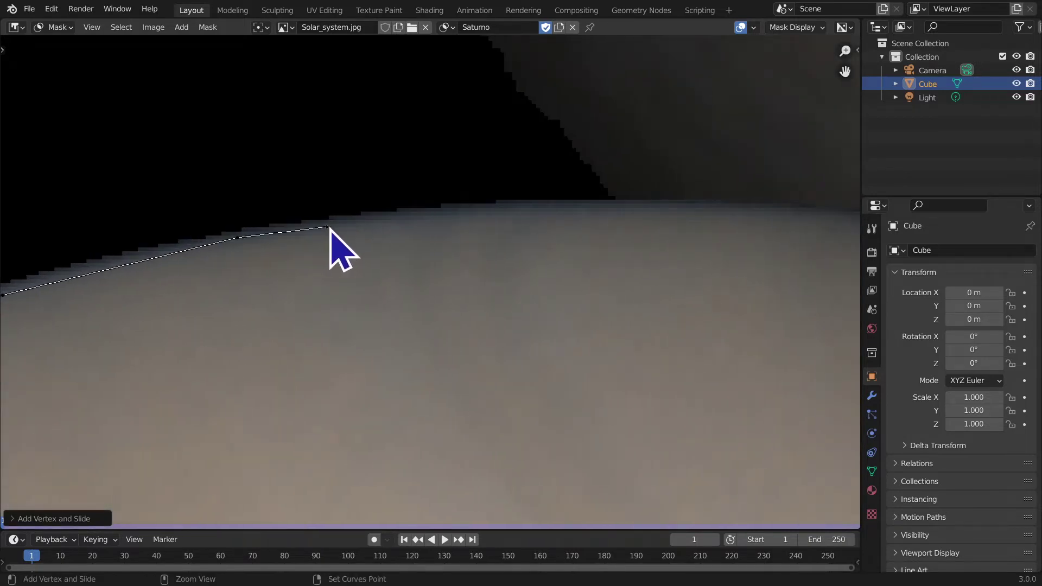
middle_click_drag(725, 264, 467, 246)
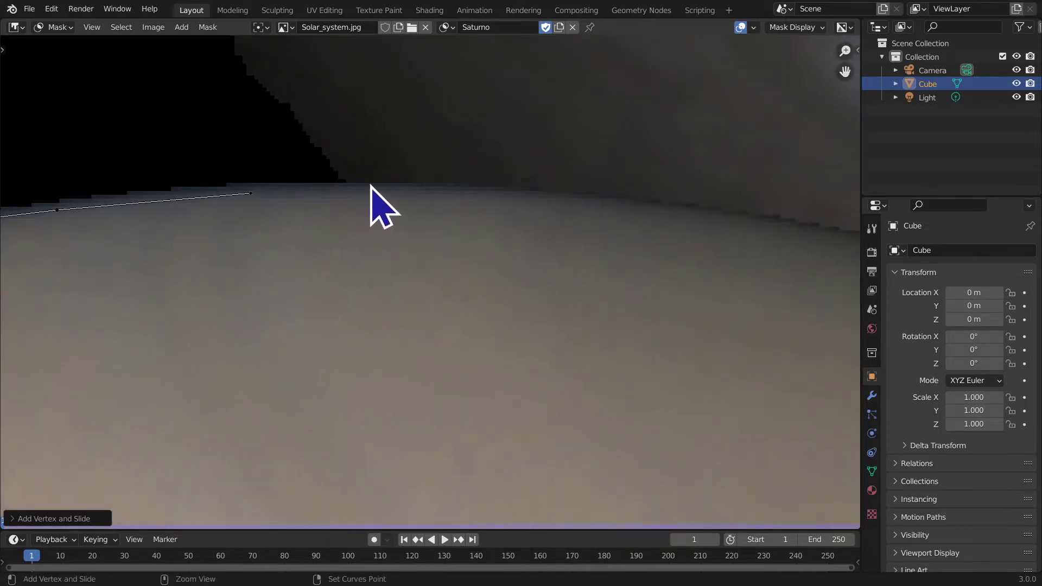
Step: Add mask points along the rest of Saturn's top edge
left_click(394, 192, "ctrl")
middle_click_drag(680, 208, 477, 217)
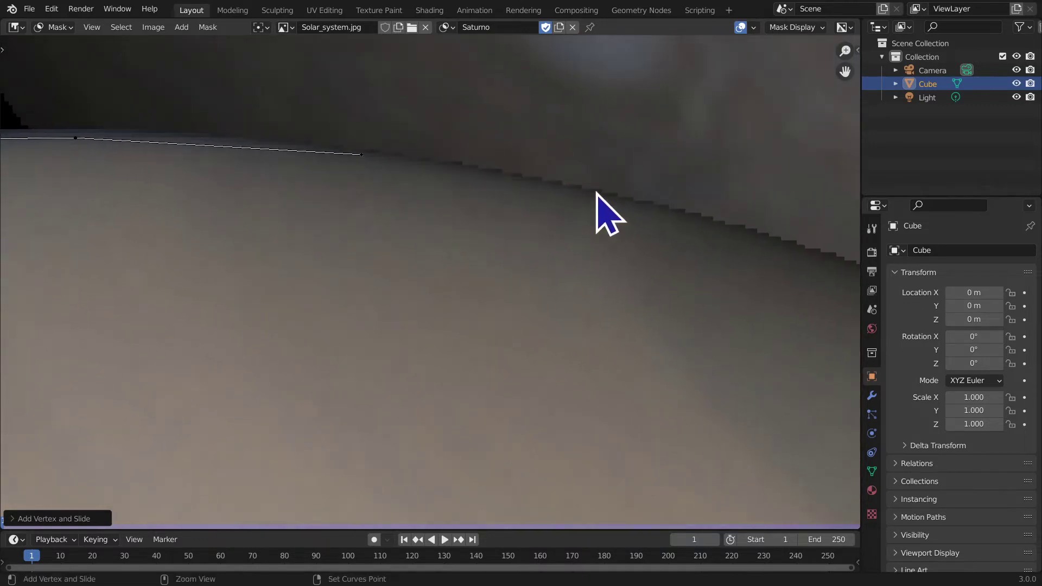
left_click(669, 216, "ctrl")
middle_click_drag(716, 280, 385, 195)
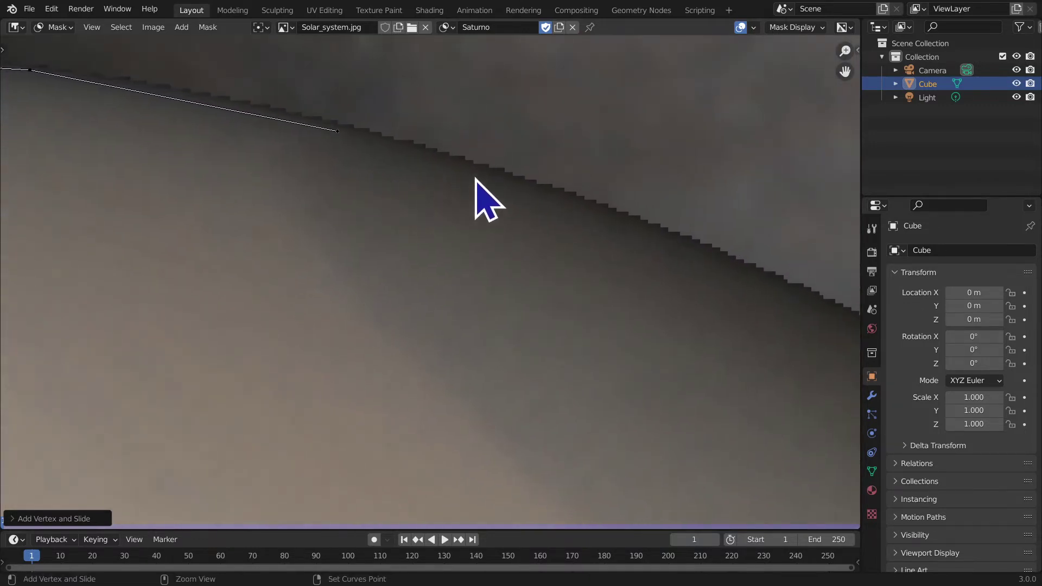
left_click(533, 187, "ctrl")
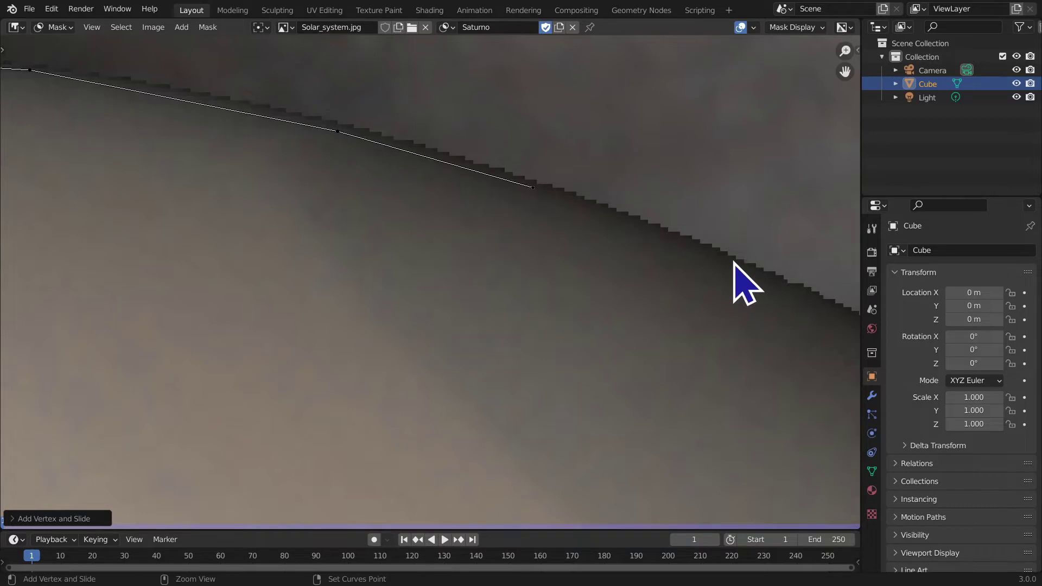
middle_click_drag(747, 287, 433, 209)
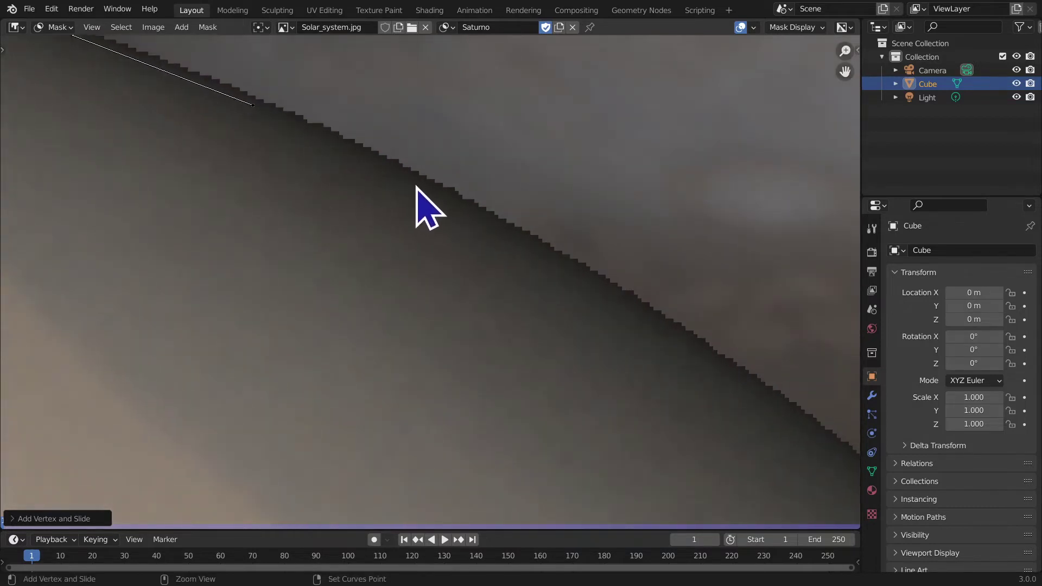
middle_click_drag(498, 291, 337, 226)
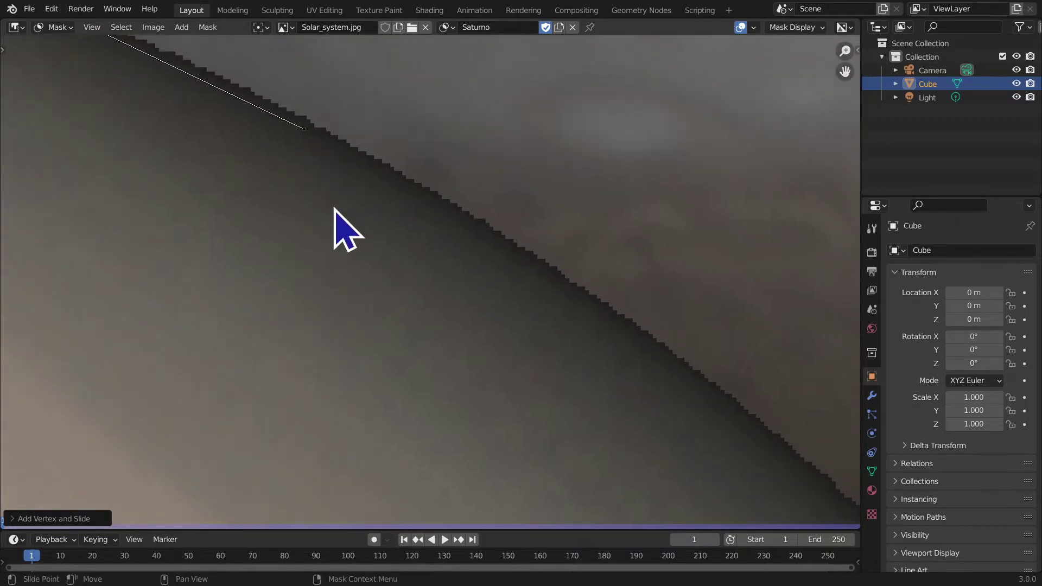
left_click(438, 202, "ctrl")
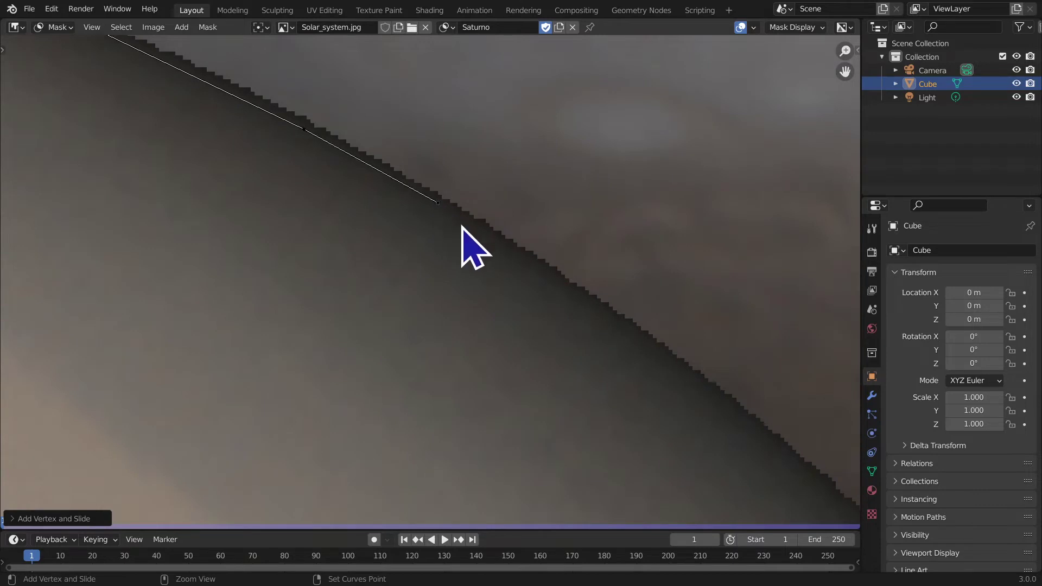
Step: Continue the outline with points down Saturn's right edge
left_click(589, 302, "ctrl")
middle_click_drag(616, 340, 552, 290)
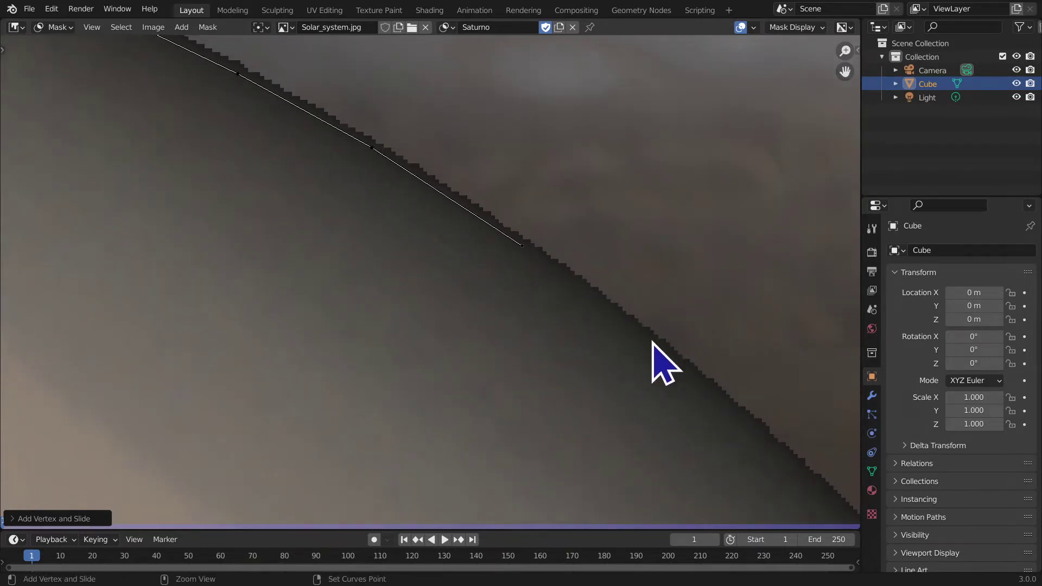
middle_click_drag(669, 362, 473, 232)
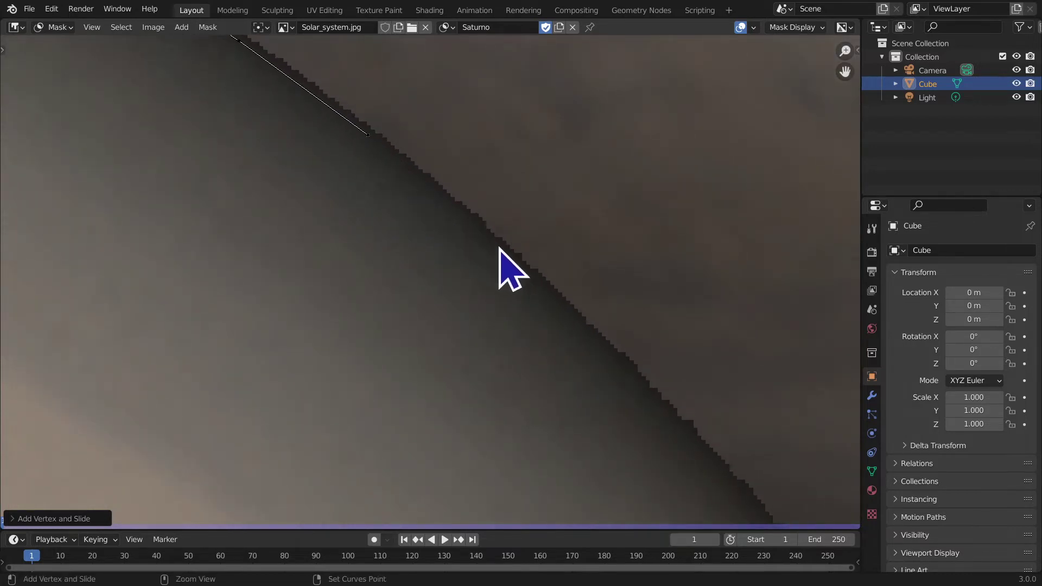
middle_click_drag(515, 259, 449, 233)
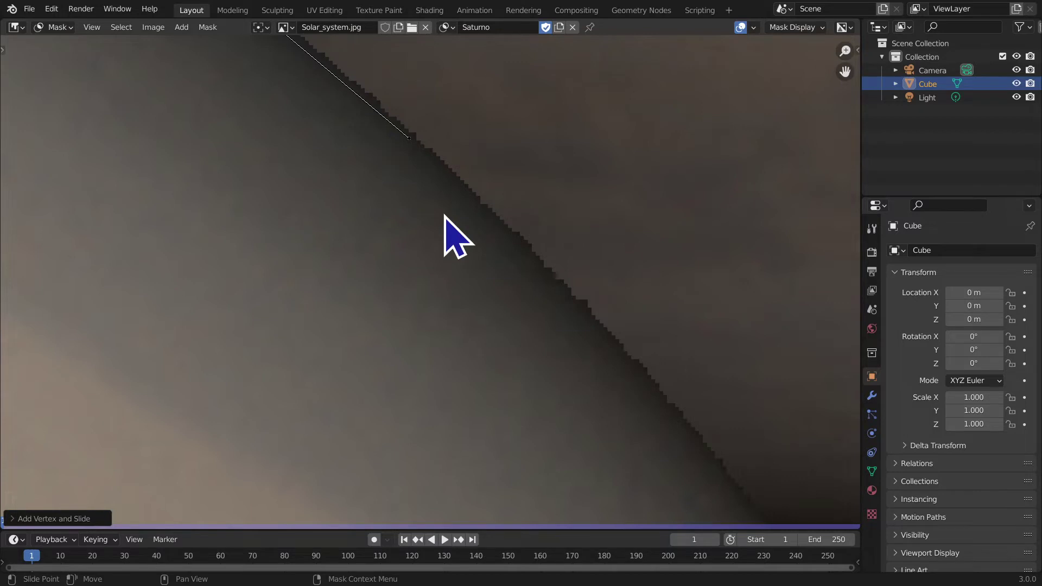
left_click(547, 273, "ctrl")
middle_click_drag(581, 400, 386, 127)
middle_click_drag(492, 168, 533, 286)
left_click(529, 298, "ctrl")
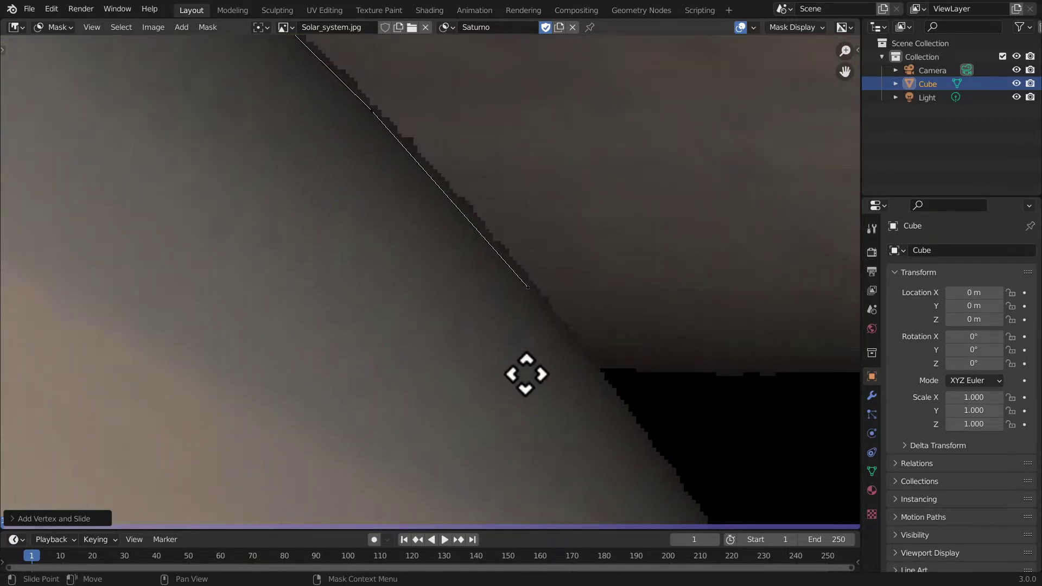
middle_click_drag(525, 373, 414, 214)
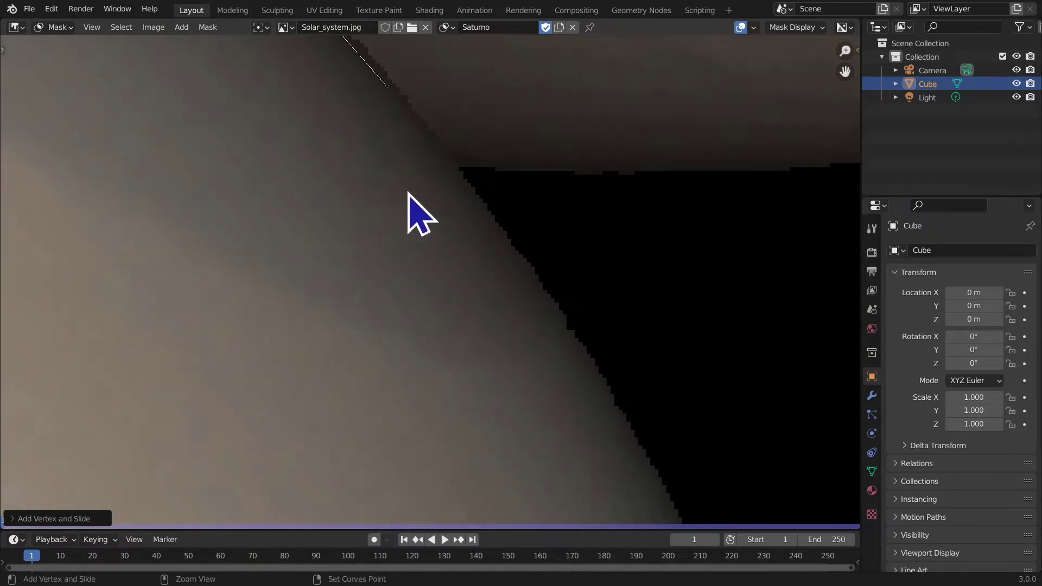
left_click(525, 271, "ctrl")
Step: Add two more mask points lower on the planet's right edge
middle_click_drag(535, 307, 418, 93)
middle_click_drag(459, 173, 459, 237)
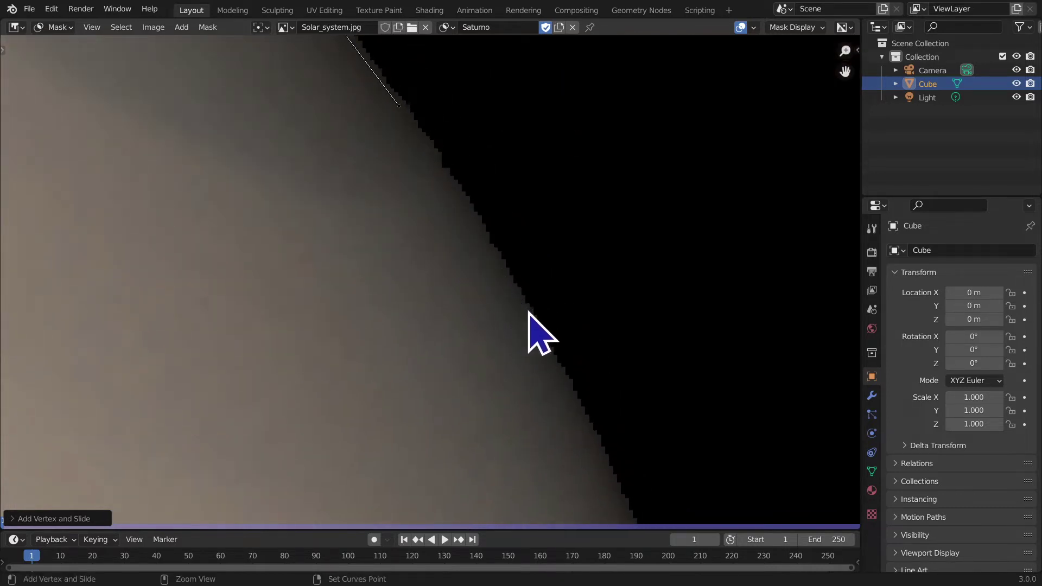
middle_click_drag(565, 442, 493, 228)
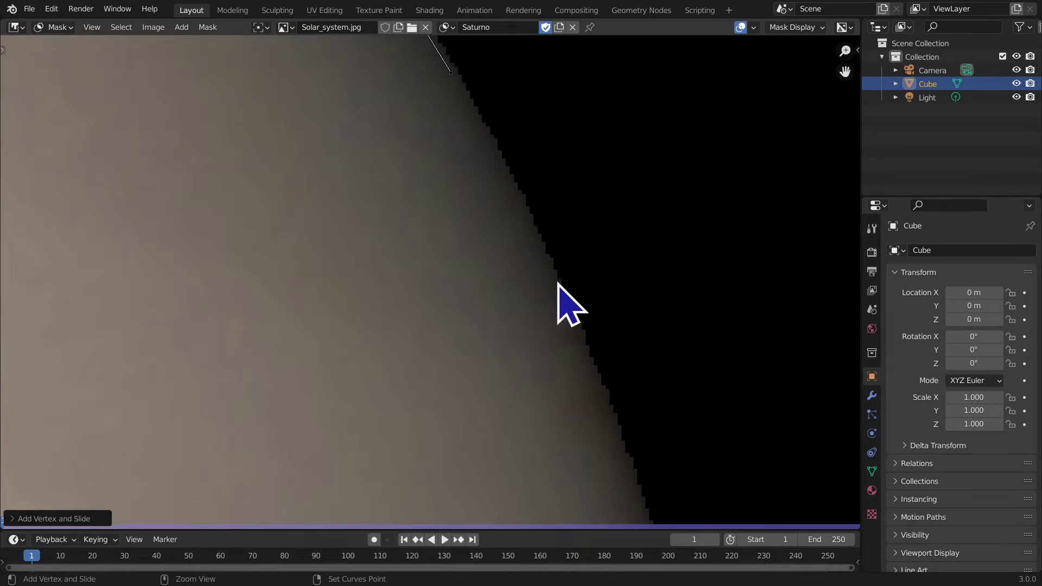
middle_click_drag(556, 385, 519, 196)
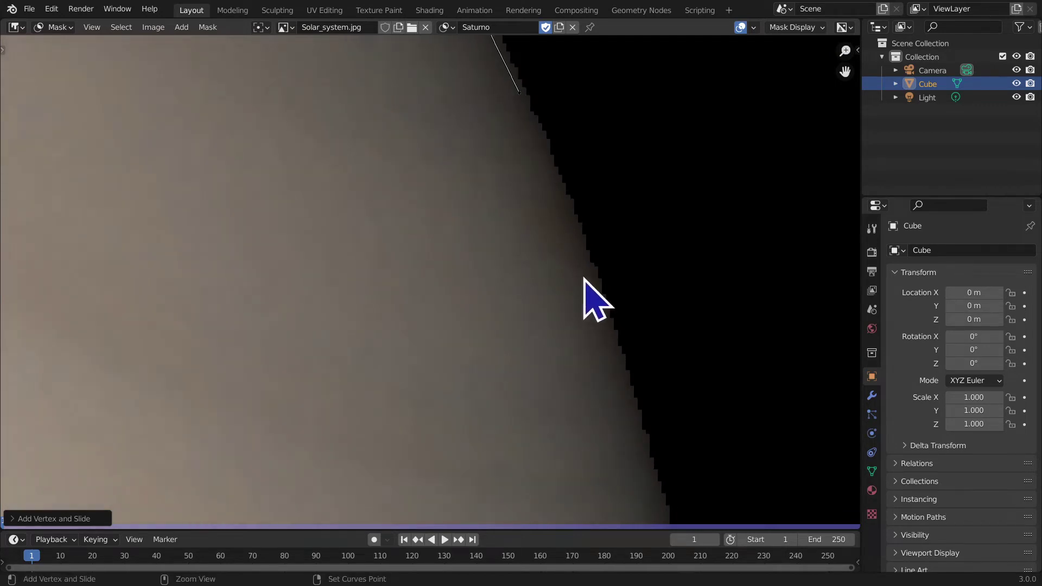
middle_click_drag(603, 319, 516, 174)
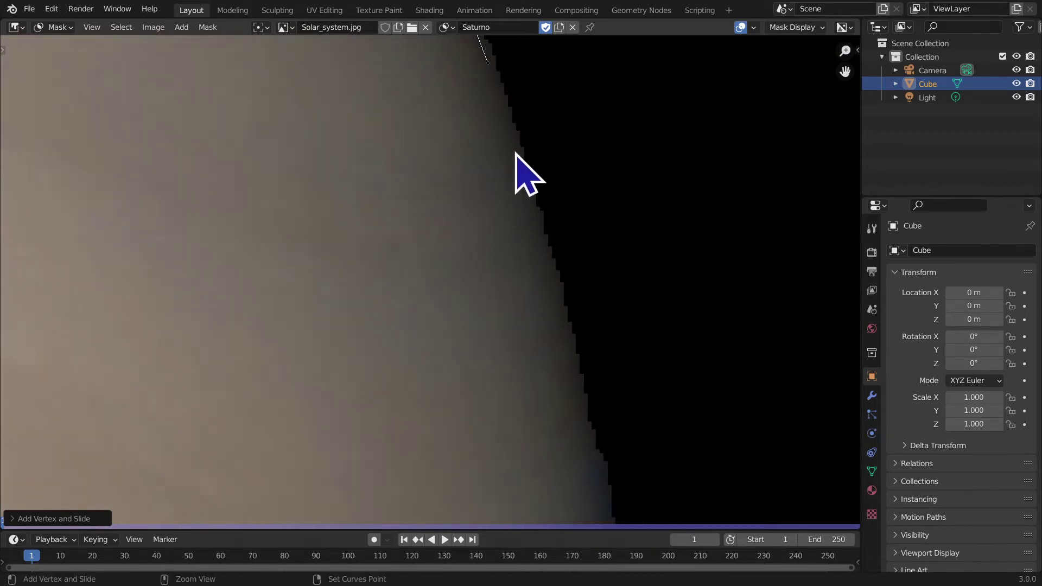
middle_click_drag(528, 332, 492, 140)
left_click(544, 273, "ctrl")
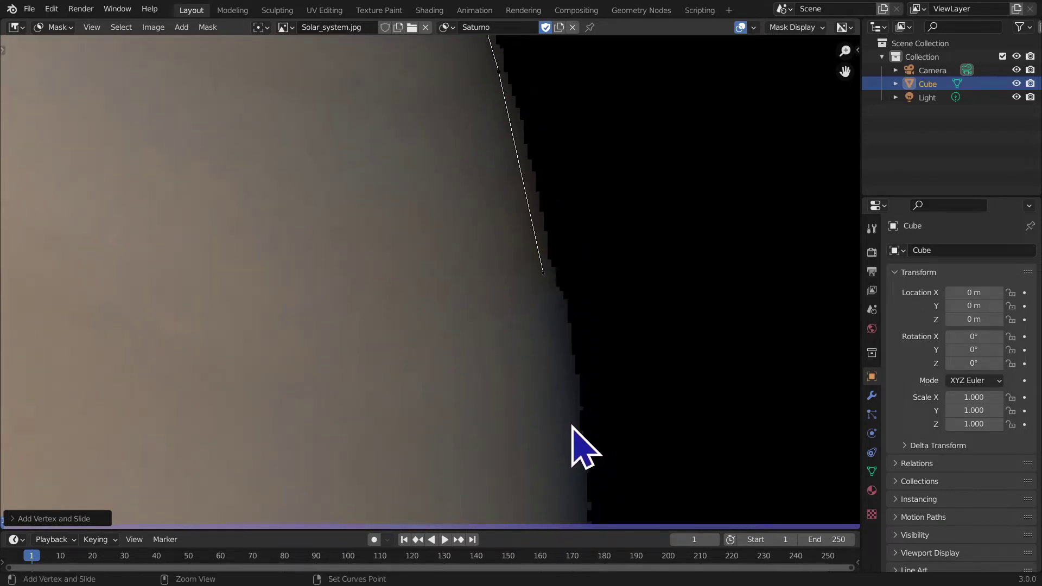
middle_click_drag(575, 434, 554, 152)
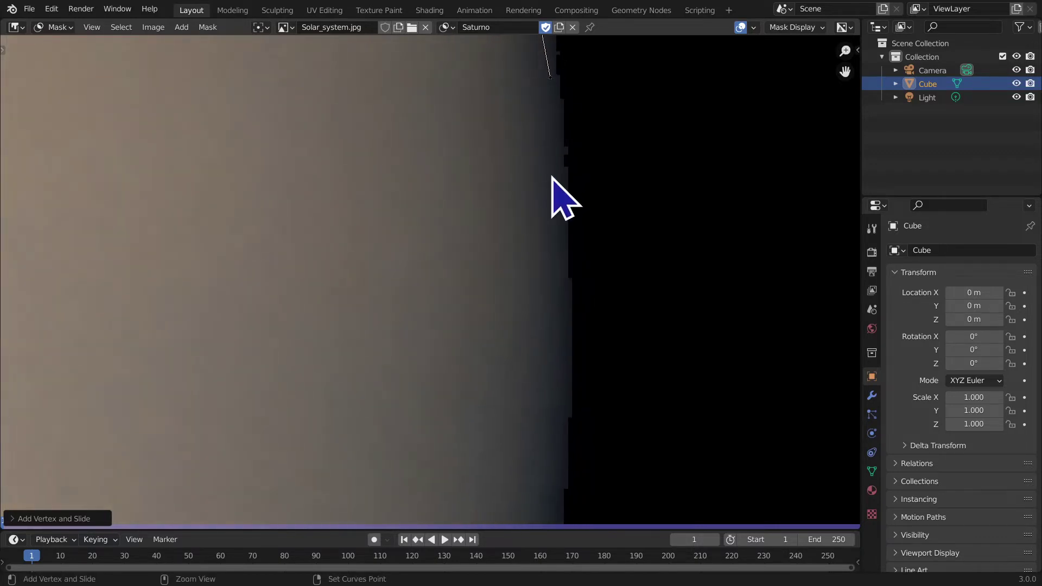
left_click(570, 311, "ctrl")
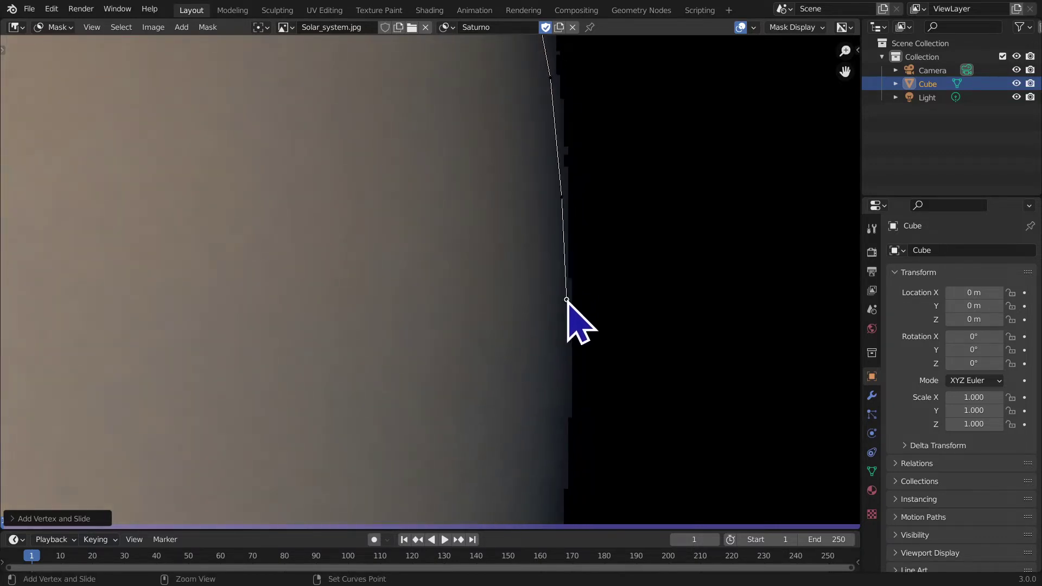
Step: Add a point further down, undo the accidental hide, and G-move that point onto the edge
middle_click_drag(550, 387, 540, 215)
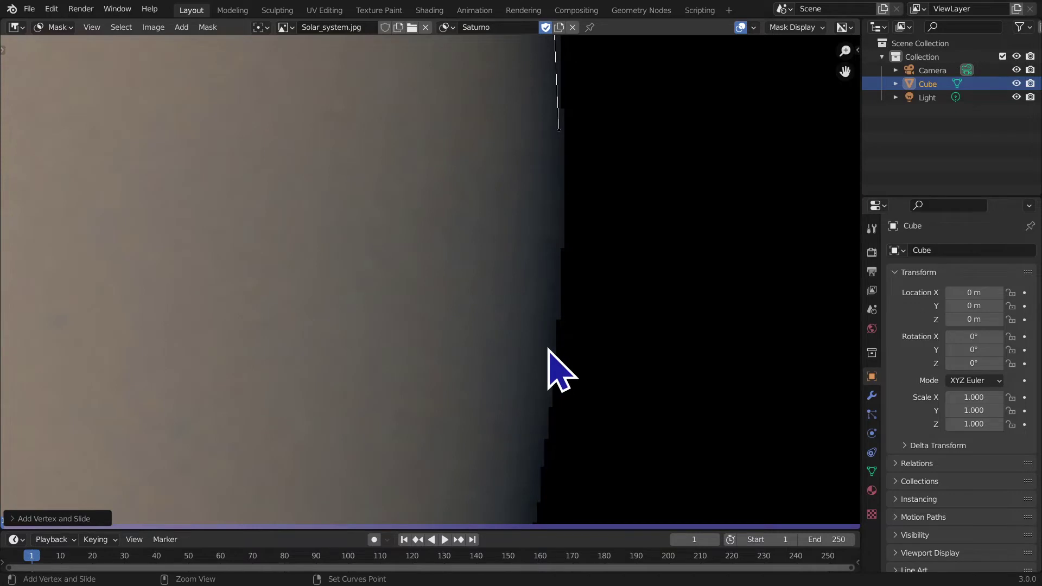
middle_click_drag(550, 352, 550, 109)
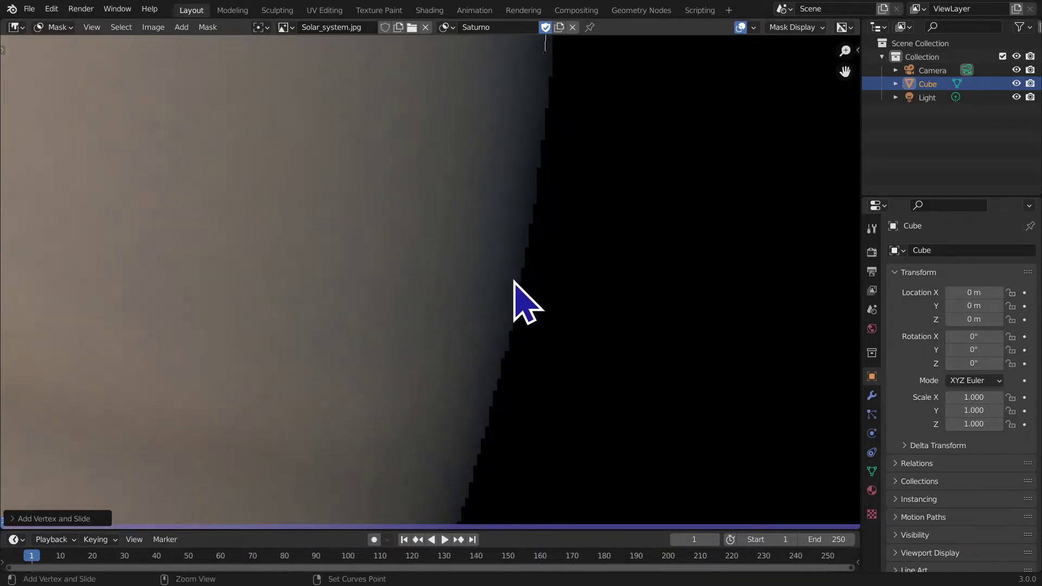
middle_click_drag(516, 349, 539, 219)
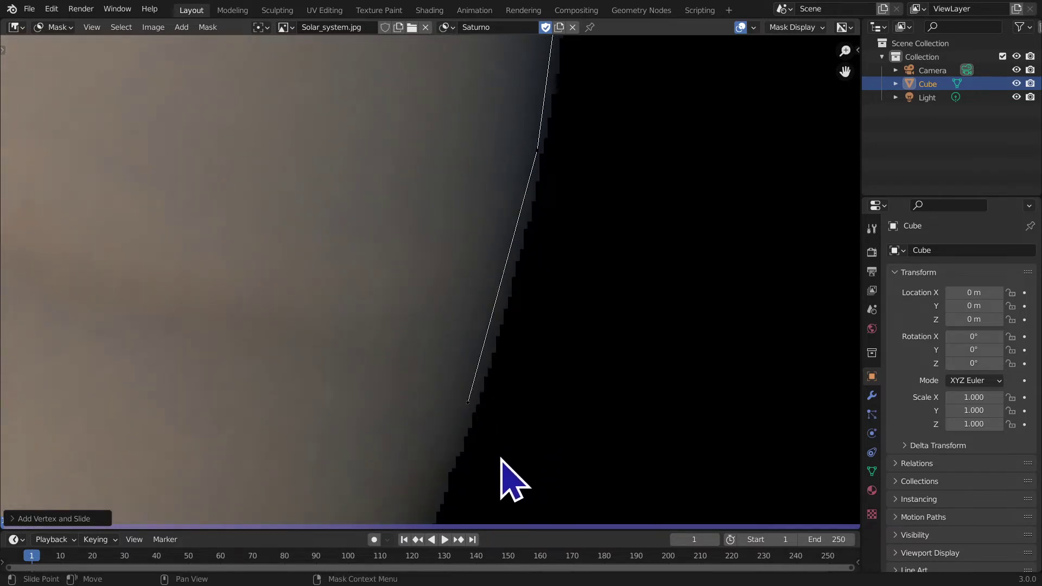
middle_click_drag(568, 203, 570, 154)
left_click(462, 301, "ctrl")
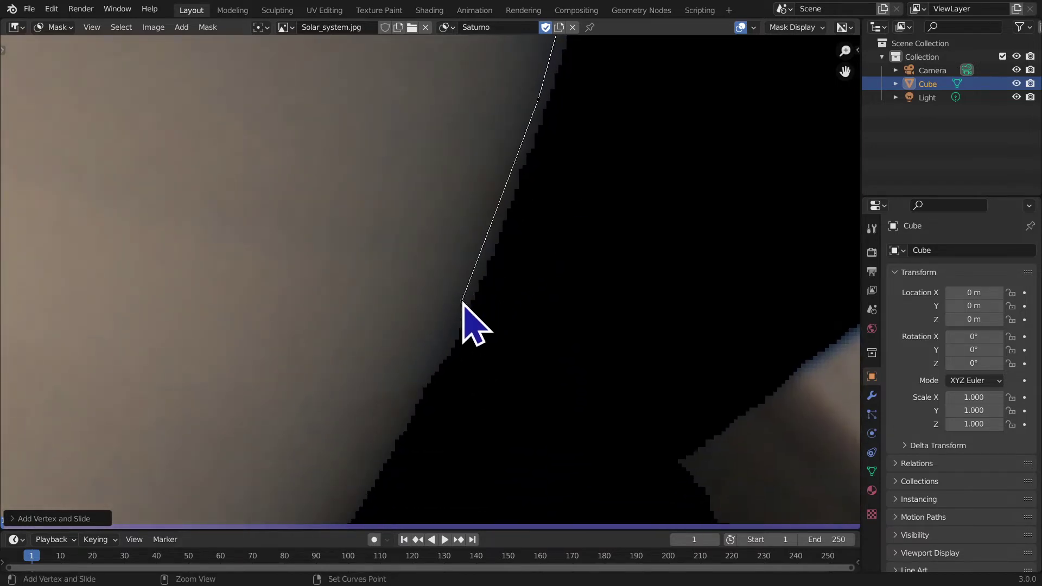
key("h")
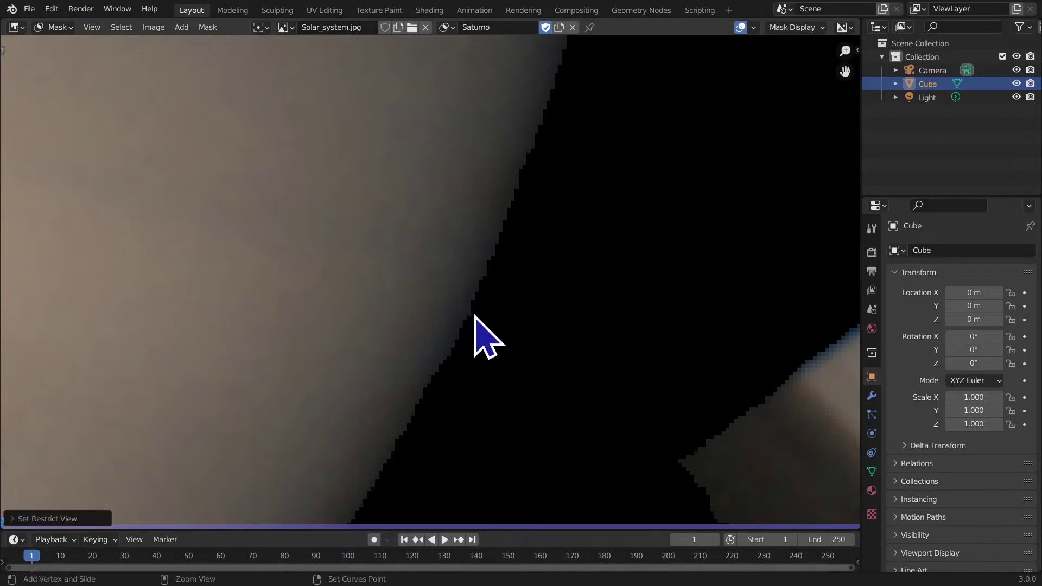
key("ctrl+z")
key("g")
left_click(483, 325)
Step: Add two points down to the ring, then zoom out to see all of Saturn
middle_click_drag(484, 333, 555, 148)
left_click(442, 282, "ctrl")
middle_click_drag(465, 326, 497, 196)
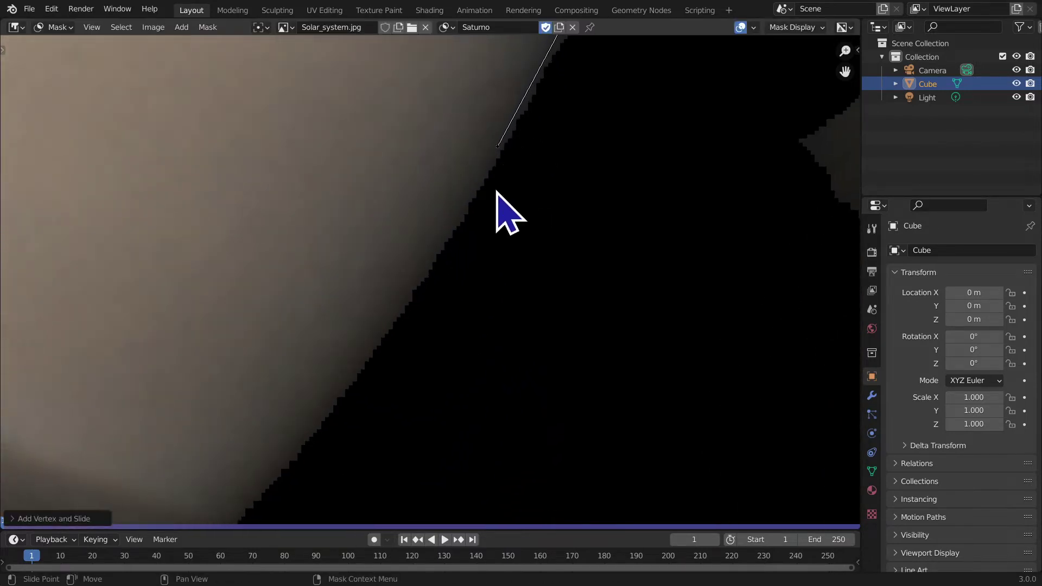
left_click(421, 283, "ctrl")
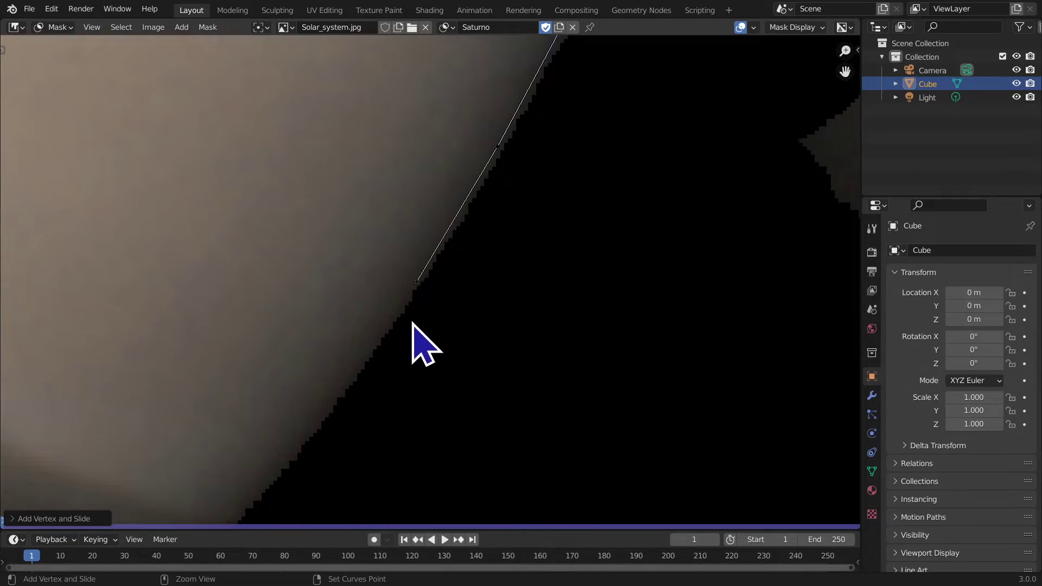
middle_click_drag(416, 303, 521, 163)
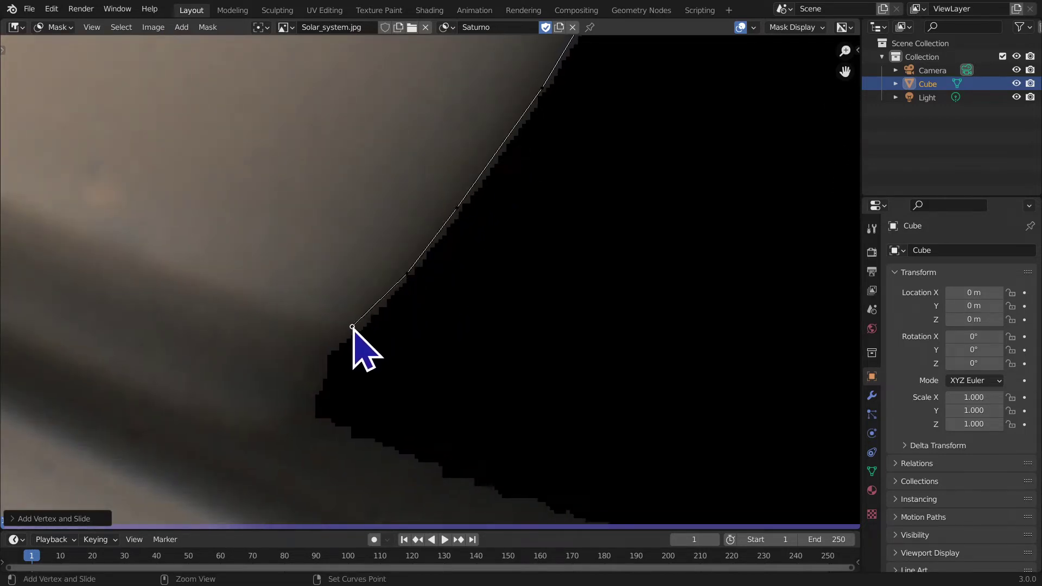
middle_click_drag(353, 245, 344, 331, "ctrl")
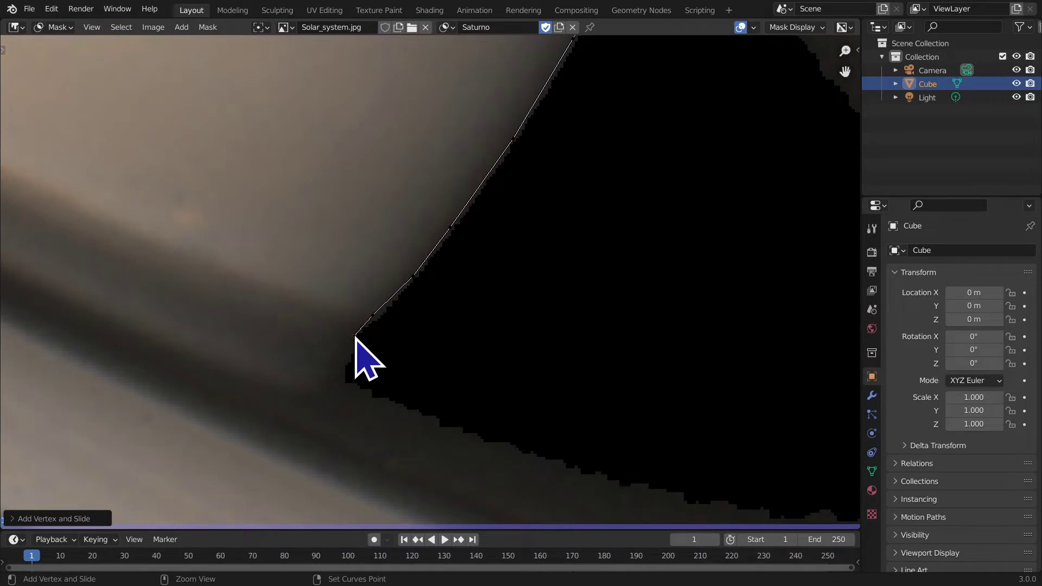
middle_click_drag(345, 393, 181, 314)
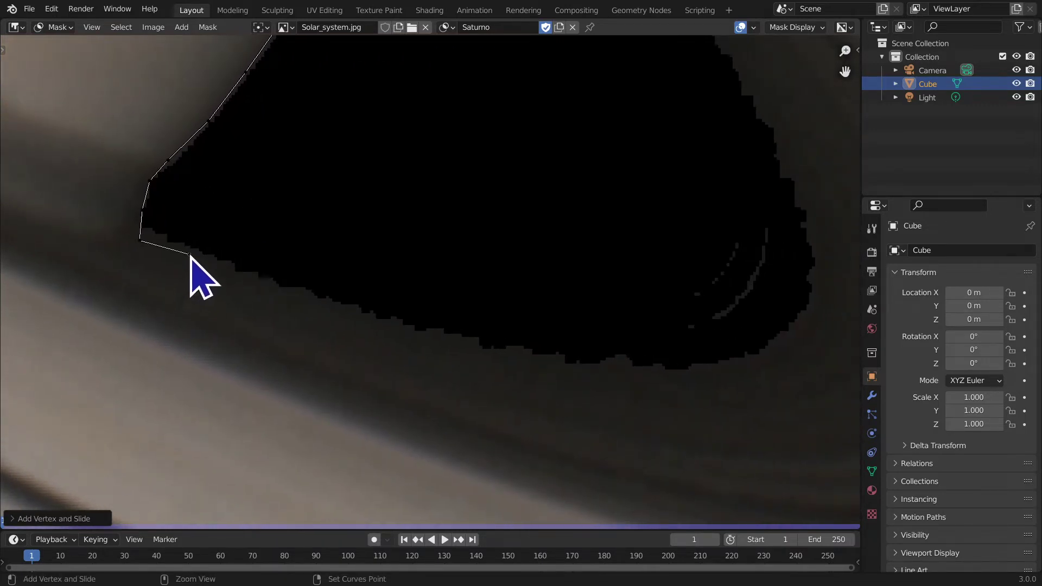
Step: Add a row of mask points along the ring's inner edge below the planet to where it bends upward
left_click(249, 283, "ctrl")
left_click(522, 359, "ctrl")
left_click(590, 372, "ctrl")
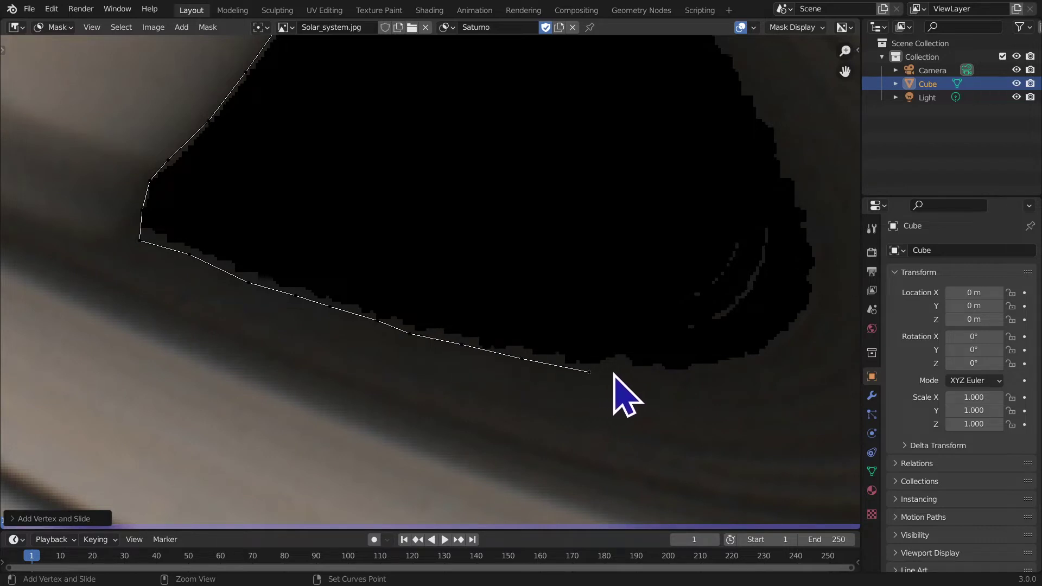
left_click(634, 375, "ctrl")
left_click(667, 378, "ctrl")
left_click(694, 375, "ctrl")
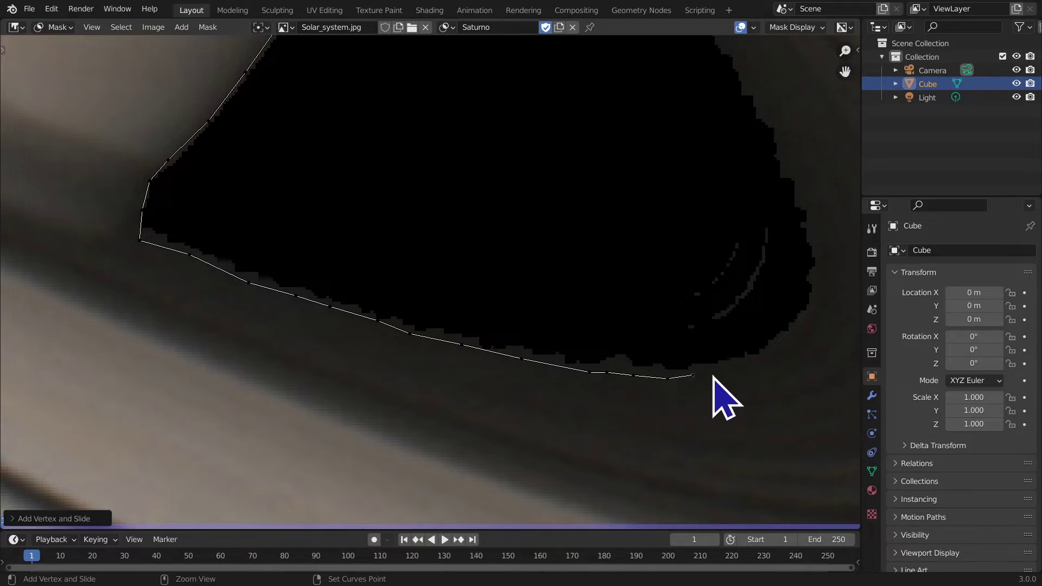
left_click(730, 373, "ctrl")
left_click(755, 364, "ctrl")
left_click(782, 349, "ctrl")
Step: Continue points up the ring's inner right side, undoing one misplaced point, to the top of the gap
middle_click_drag(817, 293, 563, 311)
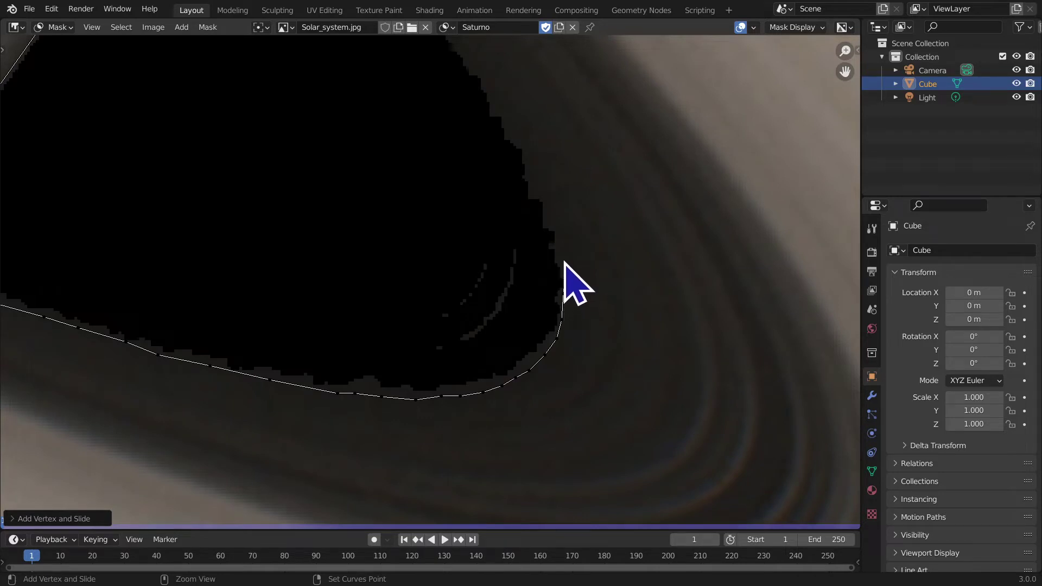
left_click_drag(555, 227, 550, 204, "ctrl")
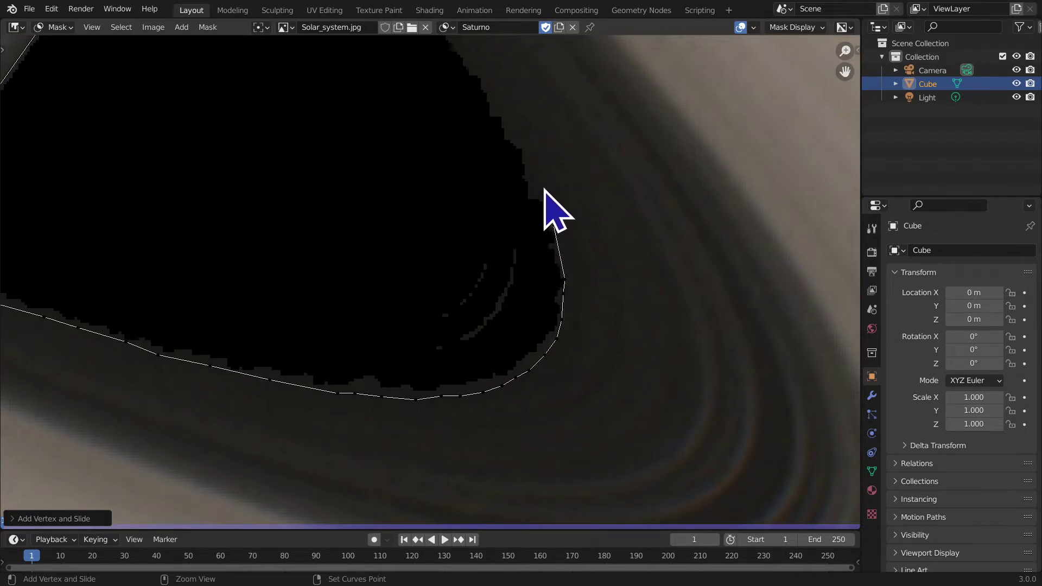
middle_click_drag(535, 145, 565, 298)
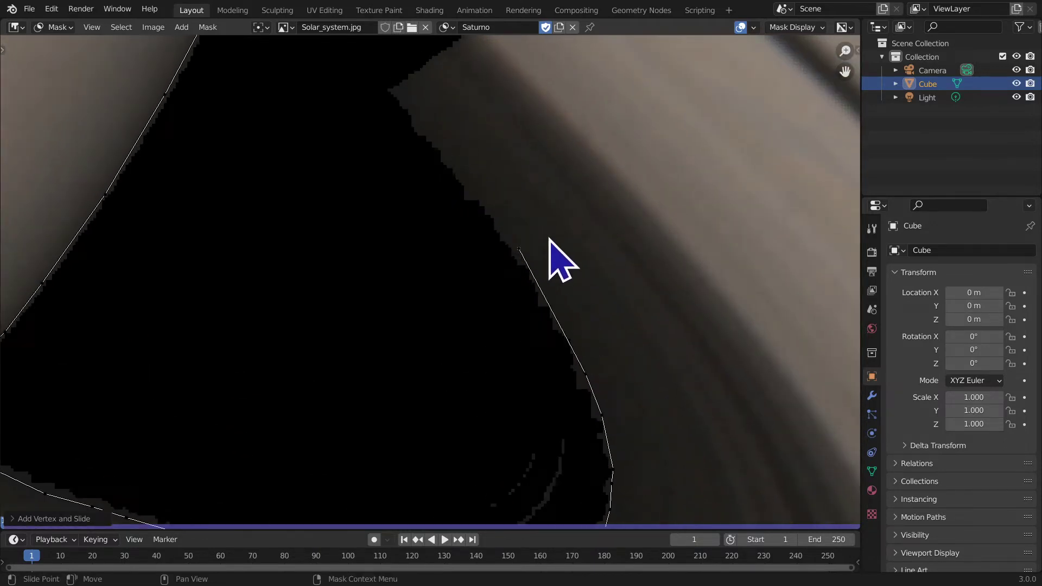
key("ctrl+z")
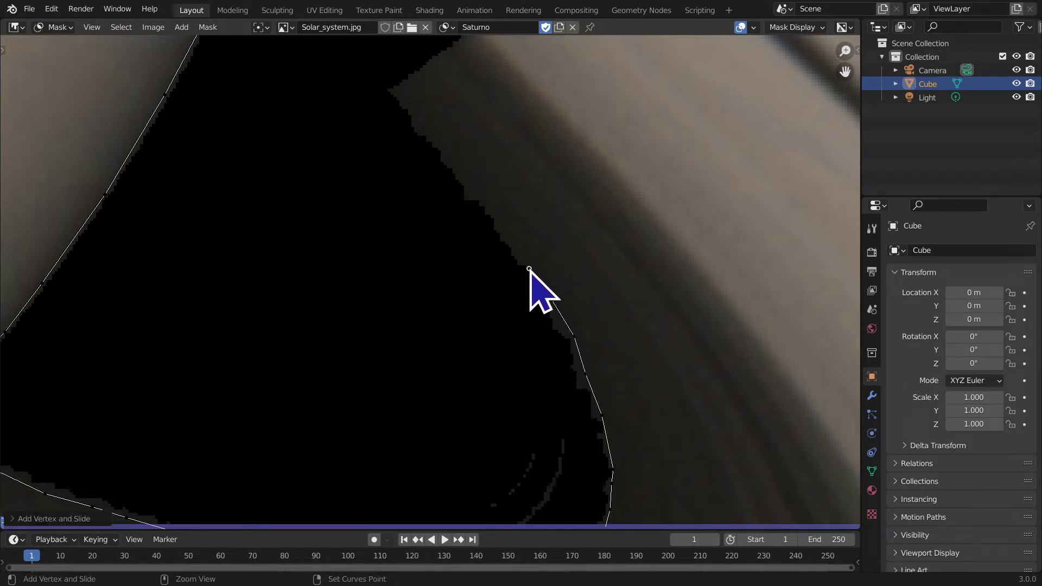
left_click_drag(494, 213, 477, 196, "ctrl")
left_click(411, 100, "ctrl")
Step: Add mask points at the ring's top corner and along its outer edge
middle_click_drag(395, 84, 361, 379)
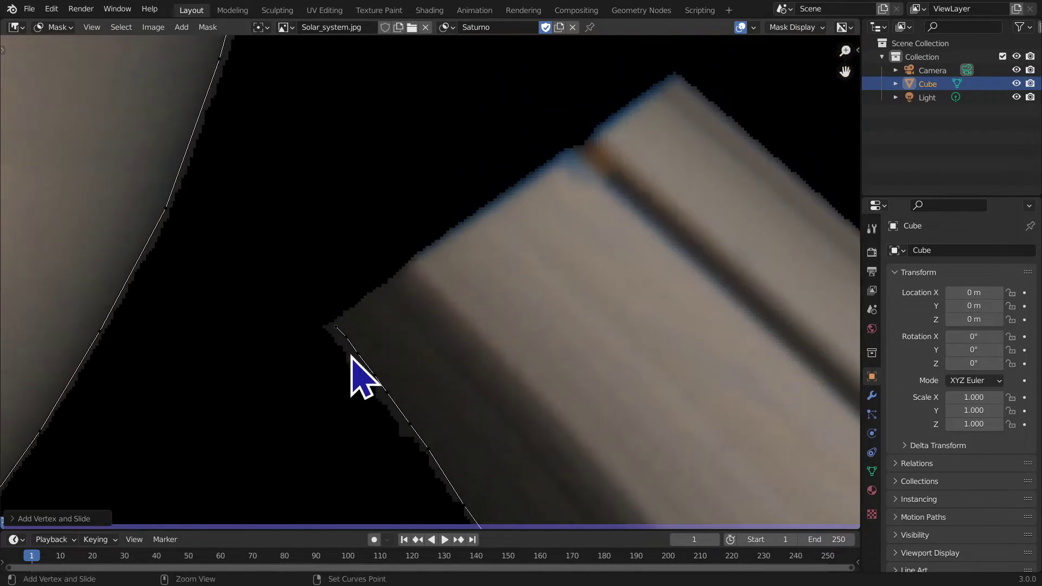
left_click(675, 94, "ctrl")
middle_click_drag(678, 97, 358, 251)
scroll(652, 337, "down", 1)
middle_click_drag(651, 337, 552, 170, "ctrl")
middle_click_drag(482, 162, 493, 402)
scroll(441, 266, "up", 2)
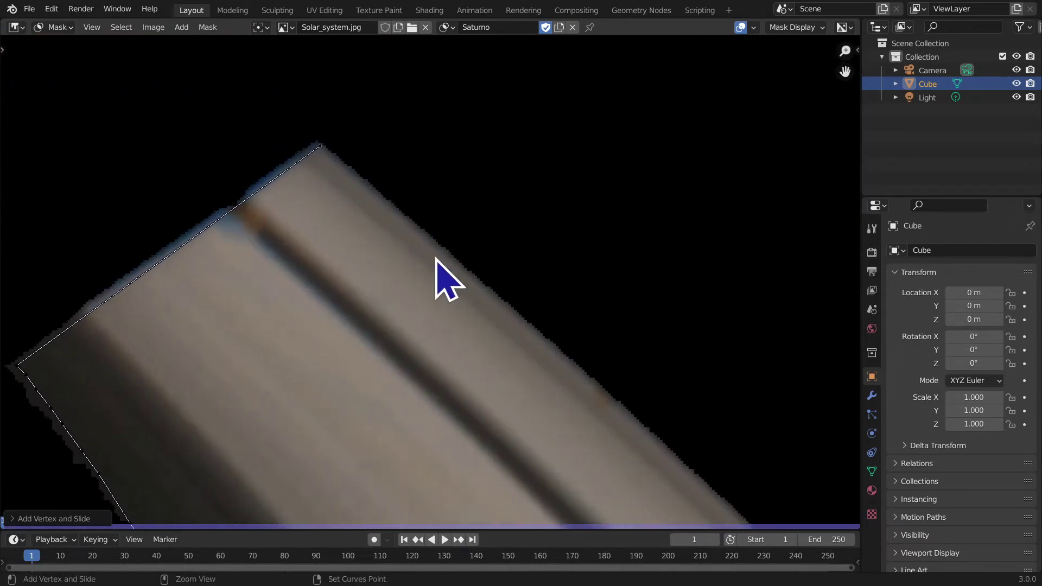
middle_click_drag(595, 424, 495, 201)
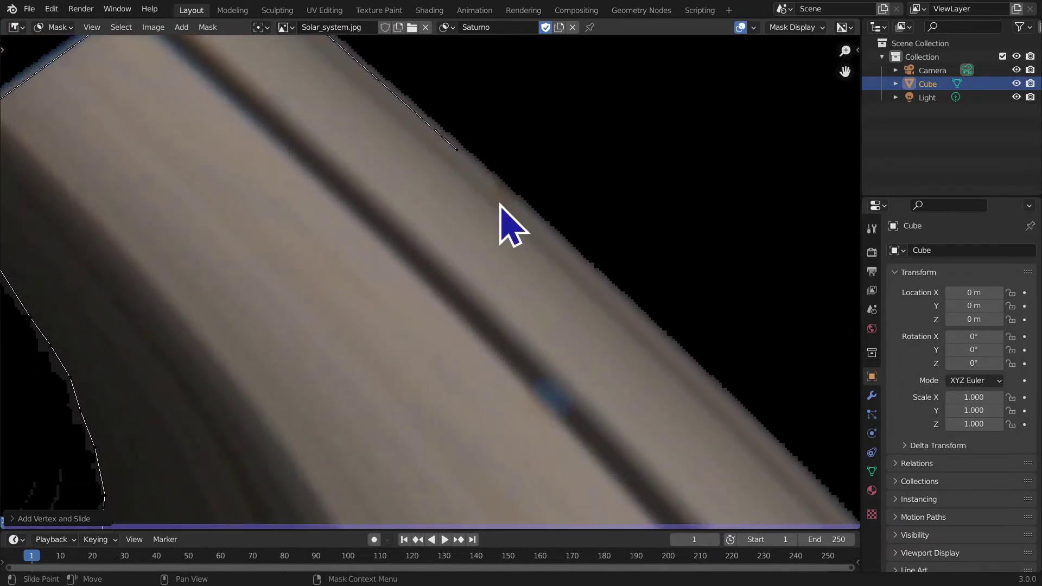
middle_click_drag(651, 373, 531, 233)
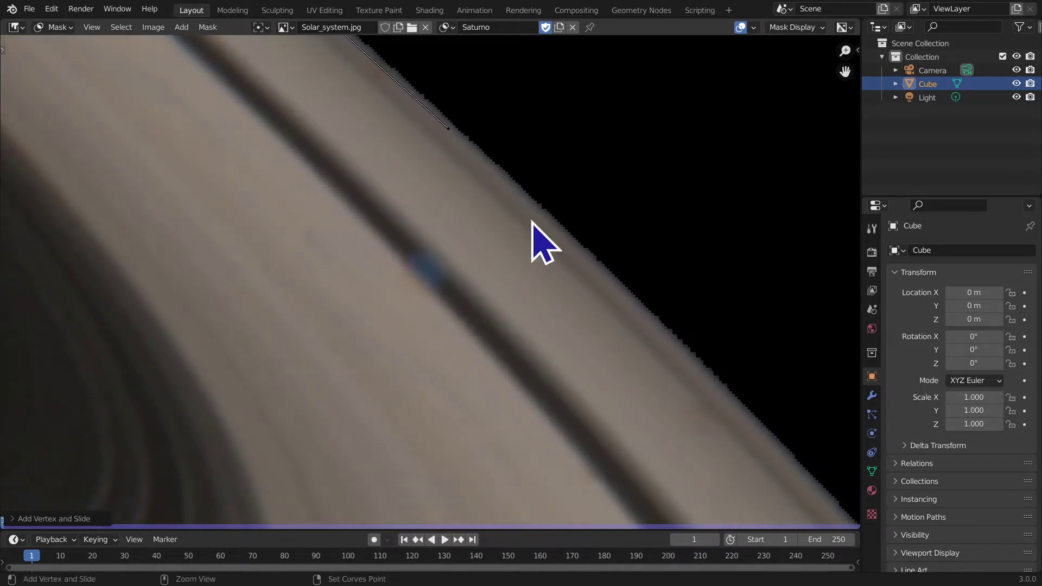
middle_click_drag(614, 389, 517, 202)
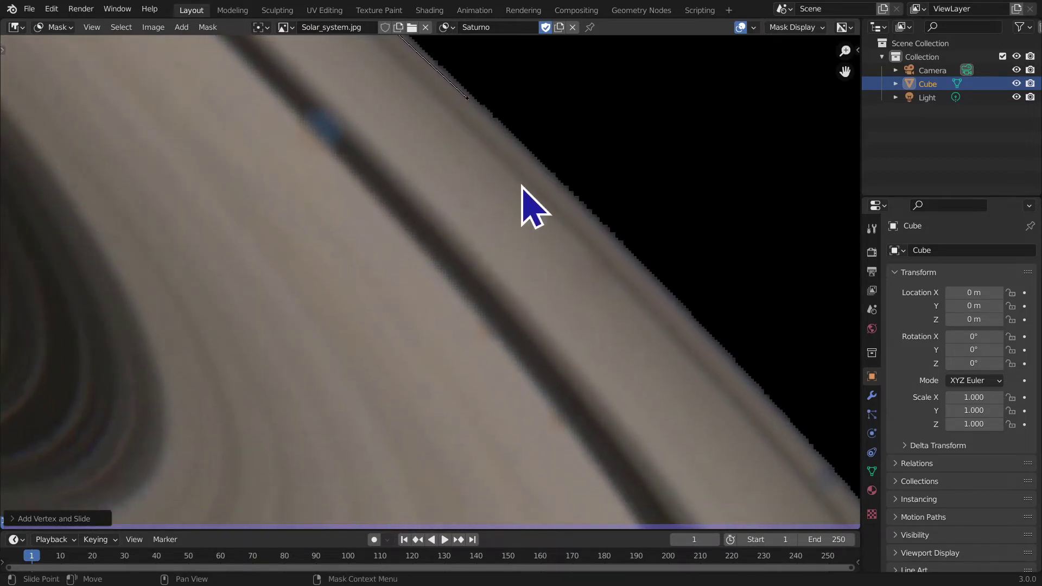
left_click(574, 199, "ctrl")
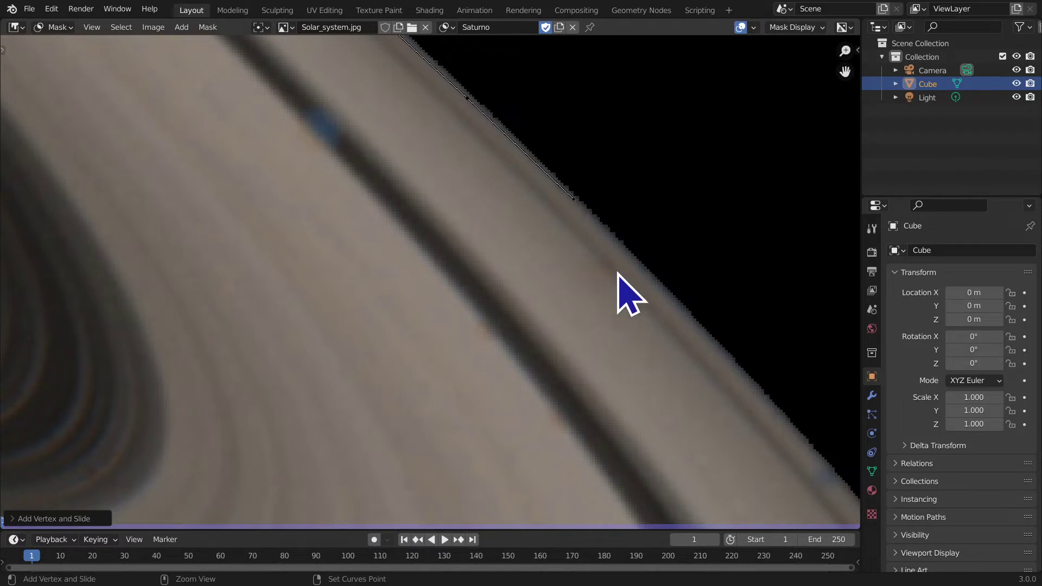
Step: Add another mask point further down the ring's outer right edge
middle_click_drag(711, 347, 510, 186)
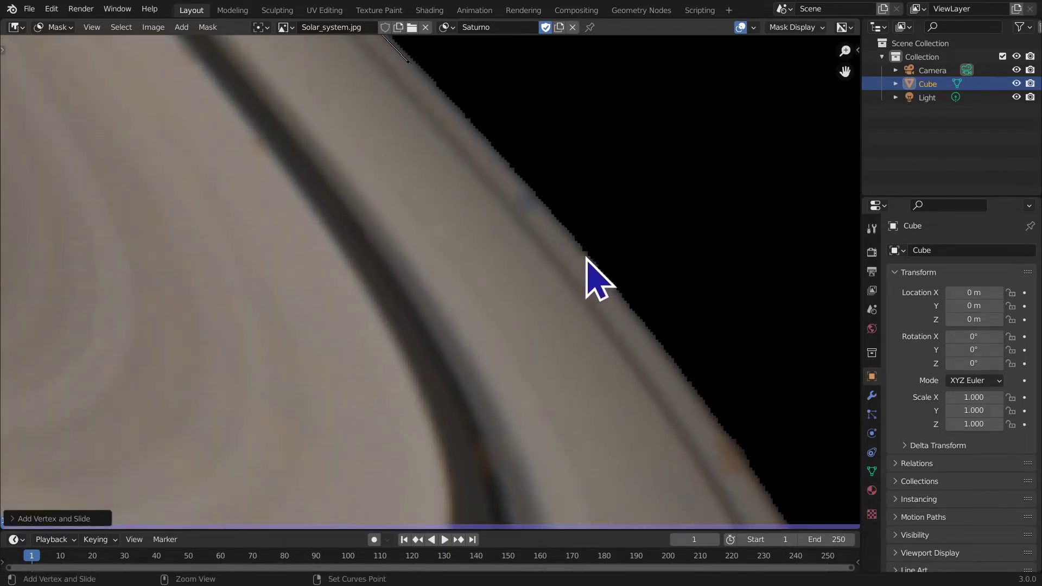
middle_click_drag(640, 379, 570, 140)
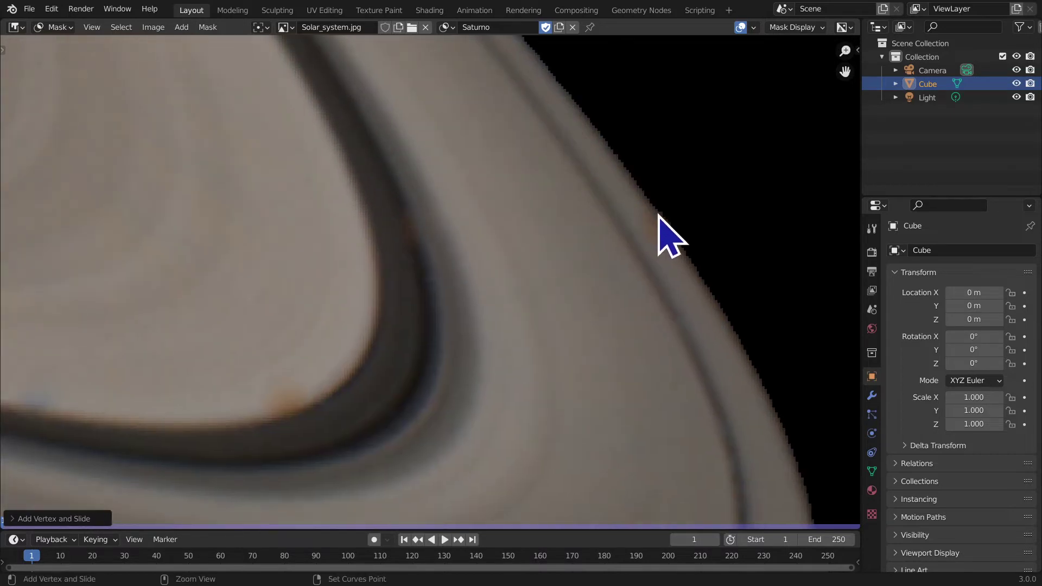
middle_click_drag(663, 241, 675, 295)
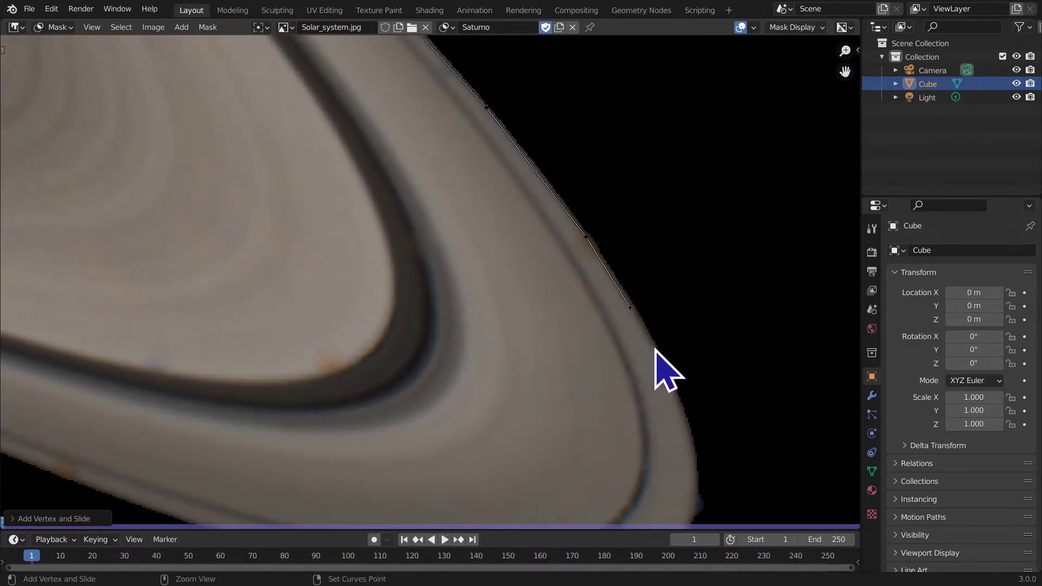
middle_click_drag(663, 465, 652, 275)
left_click(671, 263)
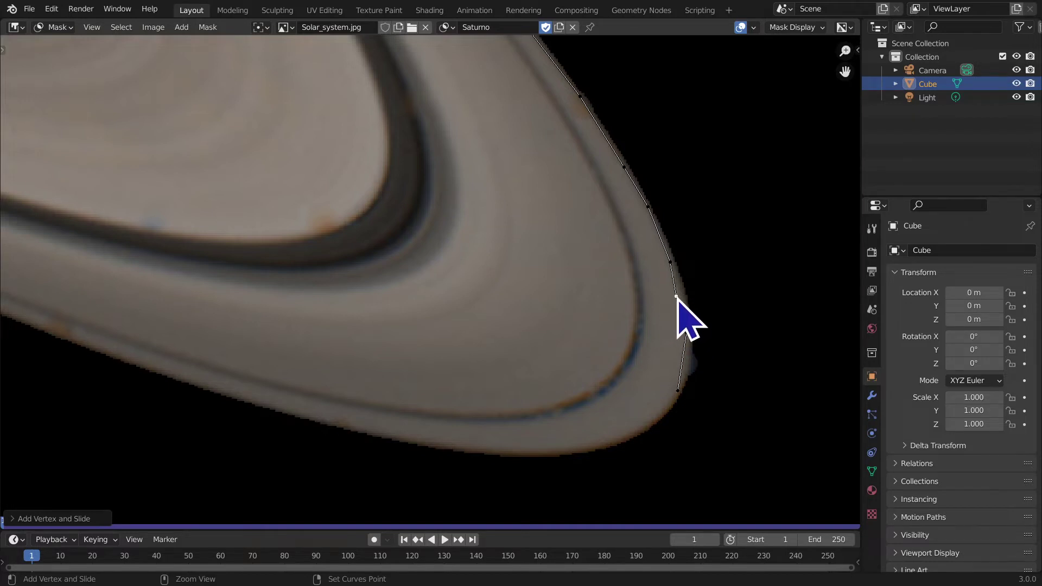
Step: Add a mask point near the ring's tip, undoing two misplaced points around it
left_click(683, 363, "ctrl")
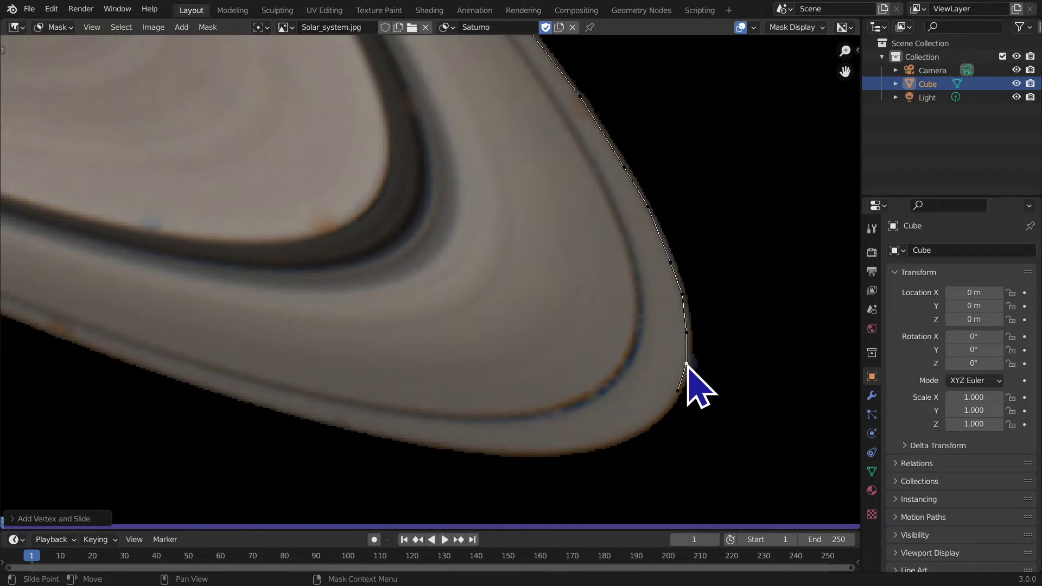
left_click(687, 364)
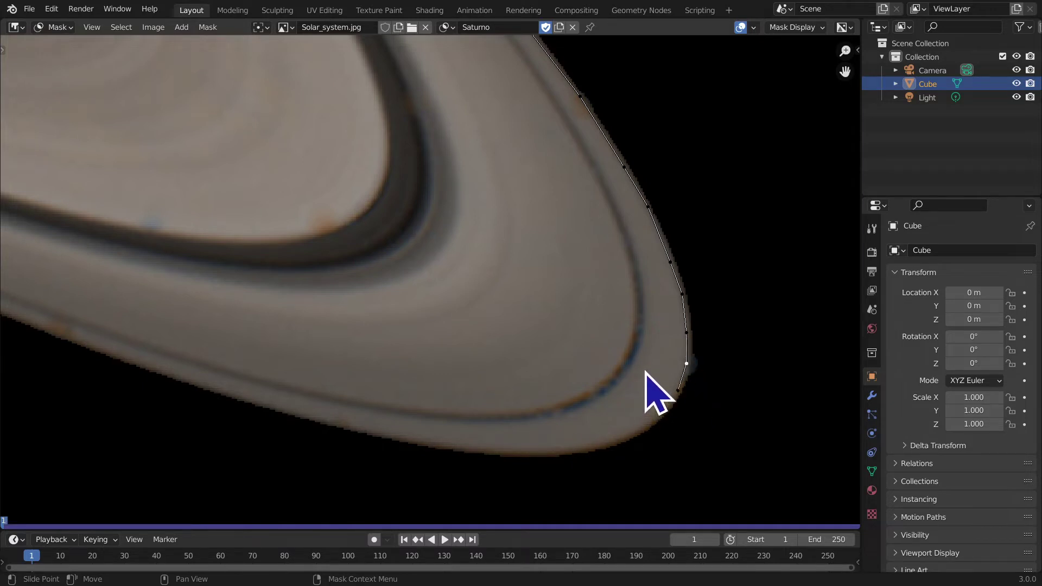
left_click(642, 425, "ctrl")
key("ctrl+z")
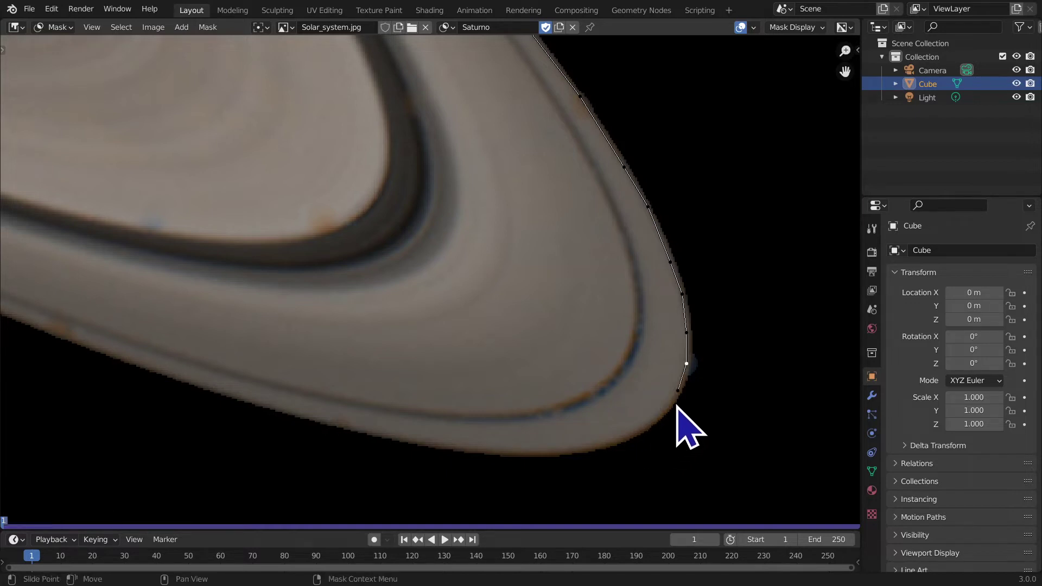
left_click(644, 430, "ctrl")
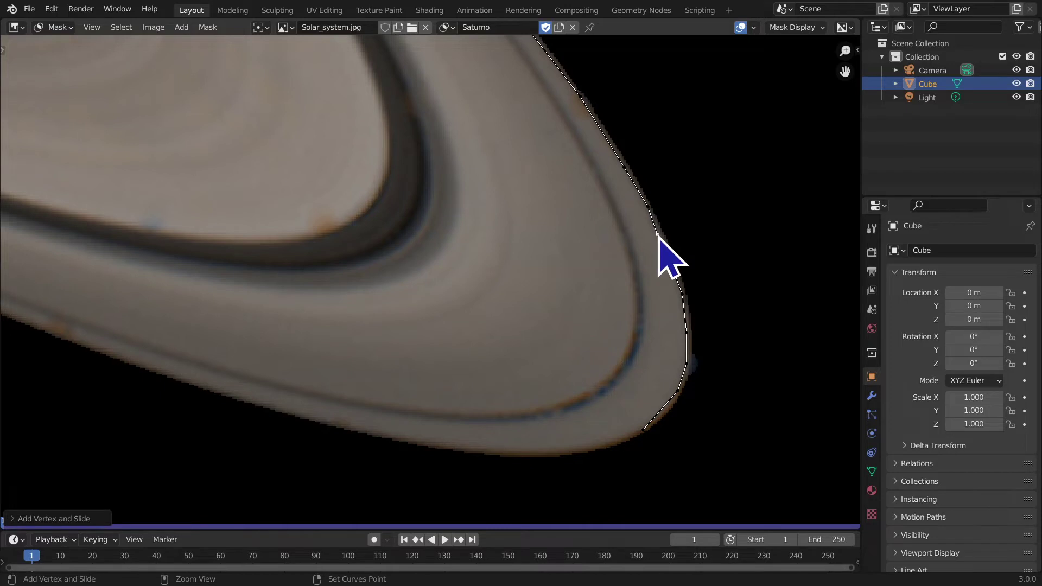
key("ctrl+z")
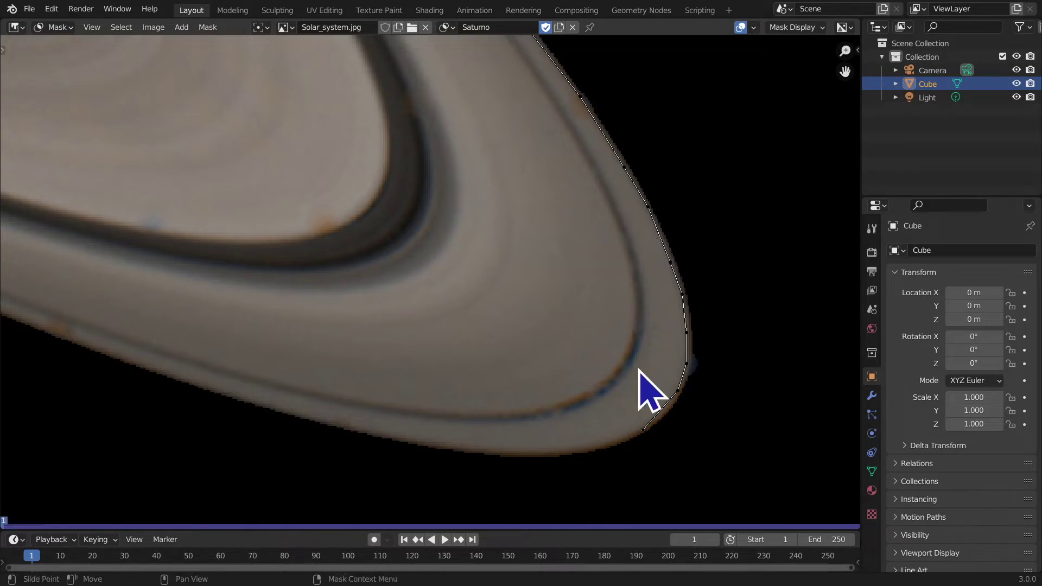
Step: Insert an extra outline point and retry points on the ring's lower edge, undoing wrong joins
left_click(661, 232, "ctrl")
scroll(530, 230, "down", 2)
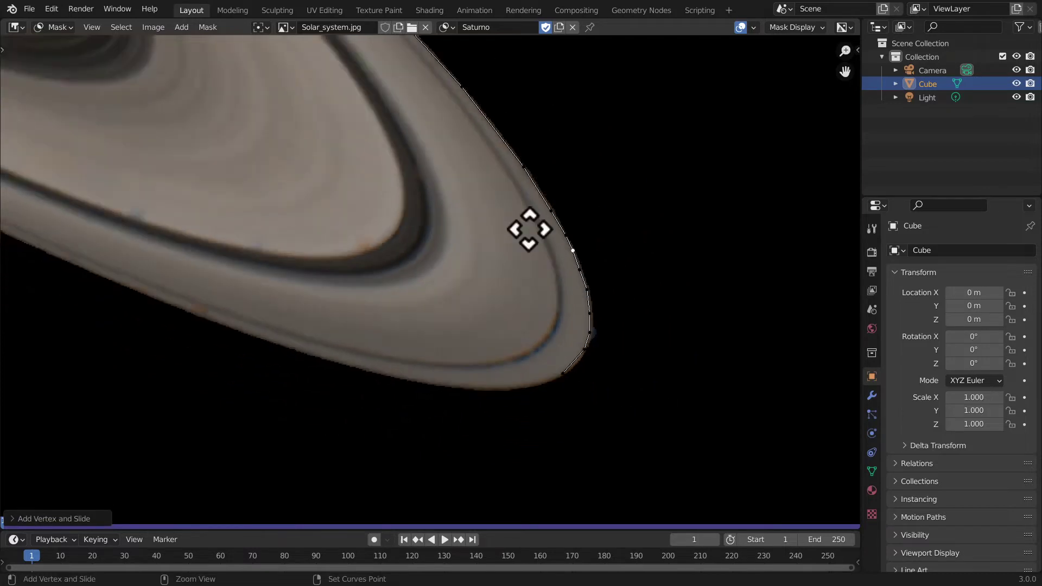
scroll(530, 229, "down", 5)
scroll(360, 230, "up", 4)
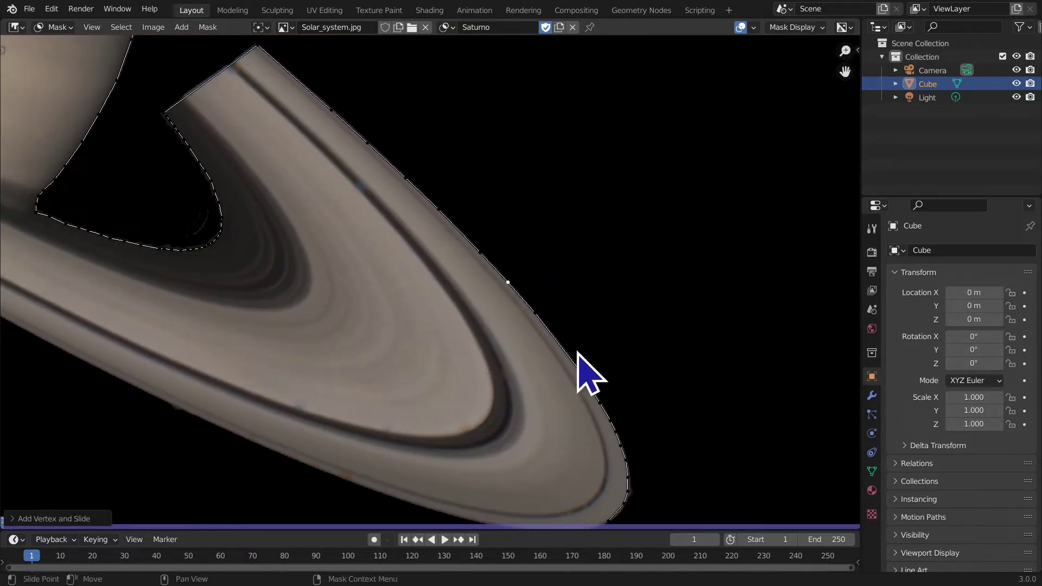
middle_click_drag(632, 414, 685, 221)
left_click(594, 340, "ctrl")
key("ctrl+z")
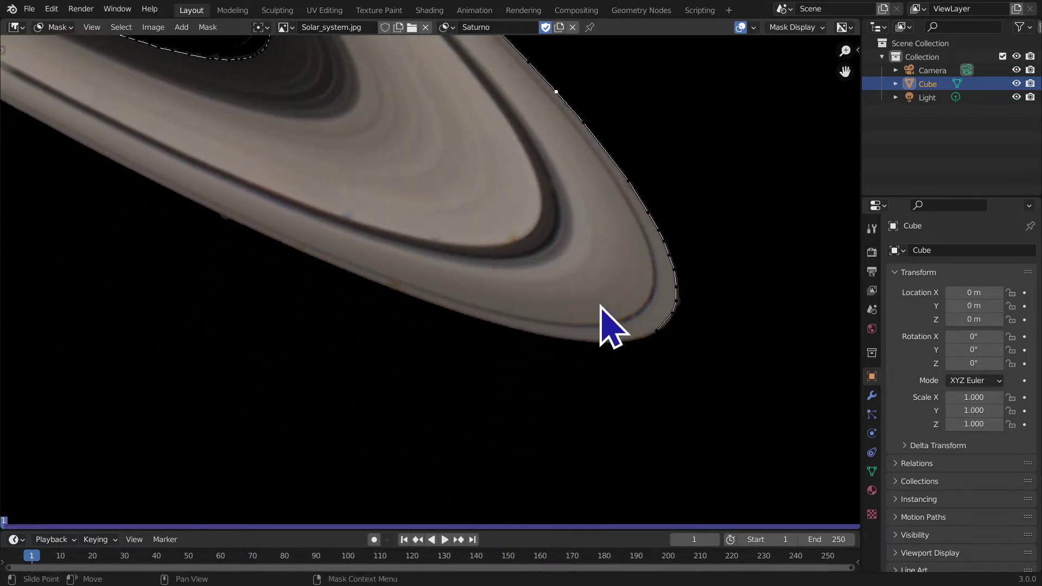
mouse_move(633, 343)
middle_mouse_down()
mouse_move(617, 395)
mouse_move(617, 349)
middle_mouse_up()
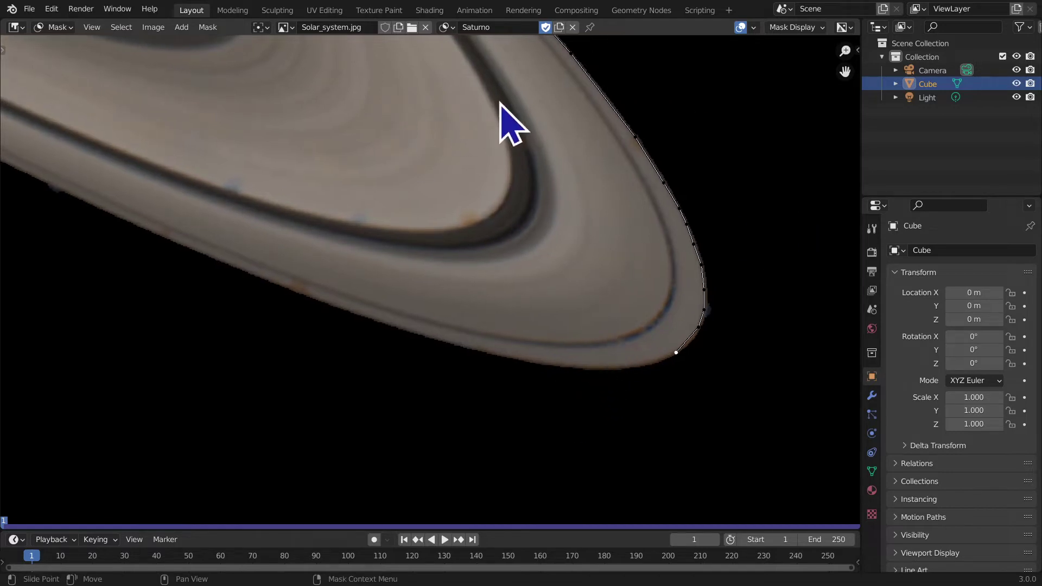
left_click(635, 137)
left_click(580, 338, "ctrl")
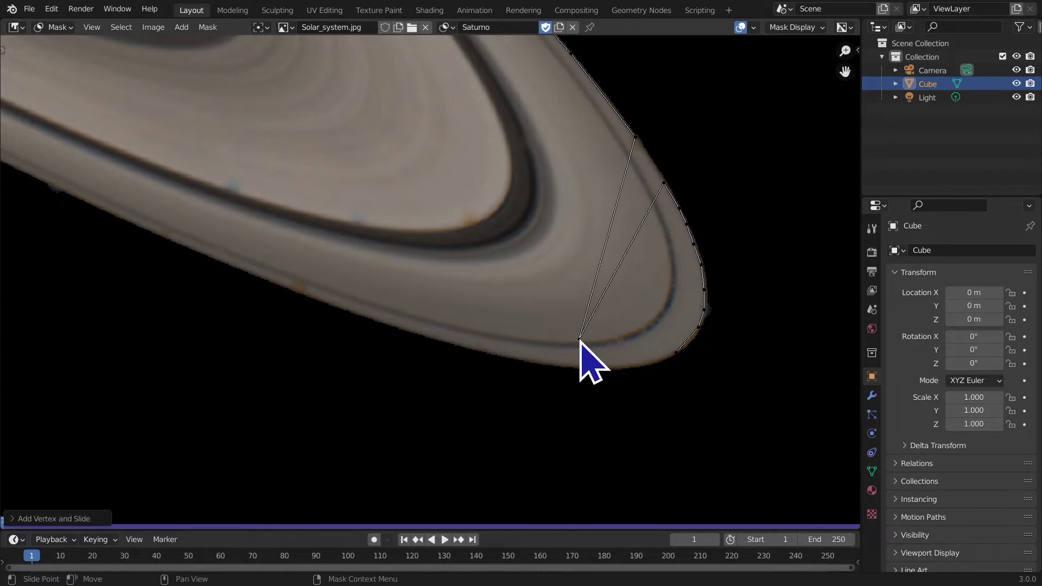
key("ctrl+z")
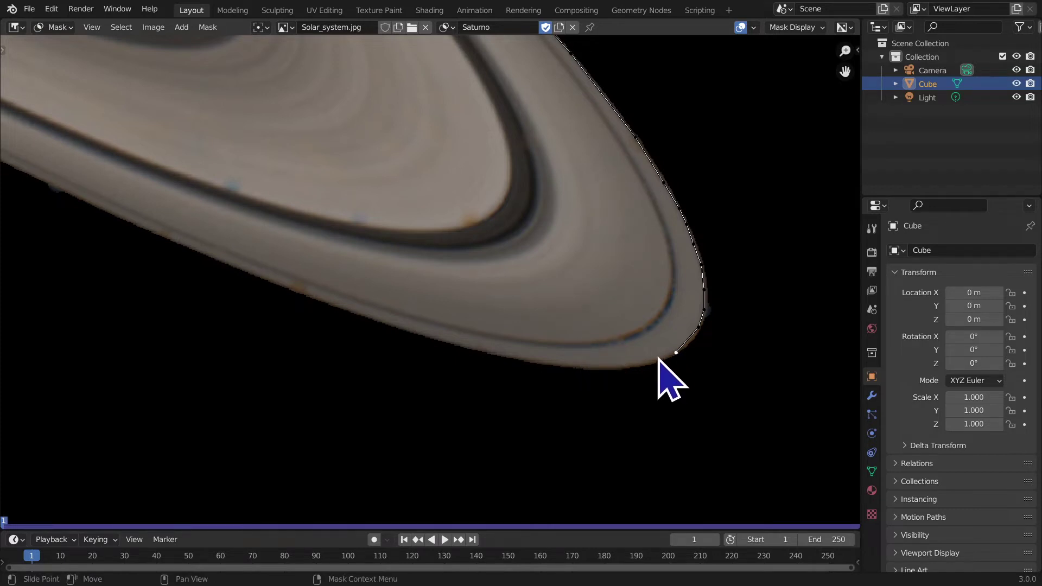
Step: Place points around the ring's tip and onto its lower edge, removing a stray spiky point
left_click(637, 363, "ctrl")
left_click_drag(563, 364, 514, 356, "ctrl")
left_click(561, 362)
left_click(435, 69, "ctrl")
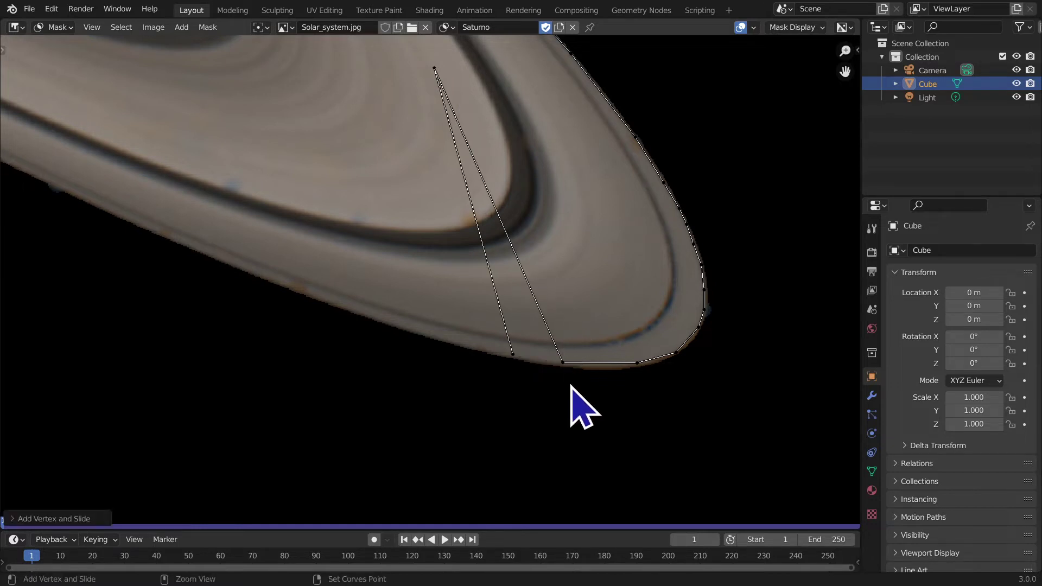
key("ctrl+z")
middle_click_drag(512, 360, 543, 397)
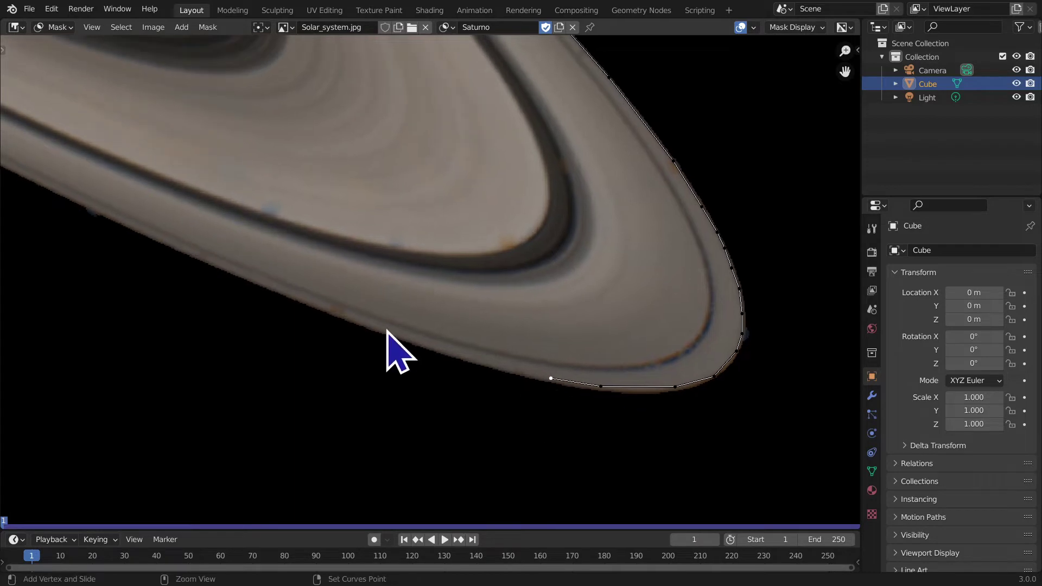
left_click(504, 368, "ctrl")
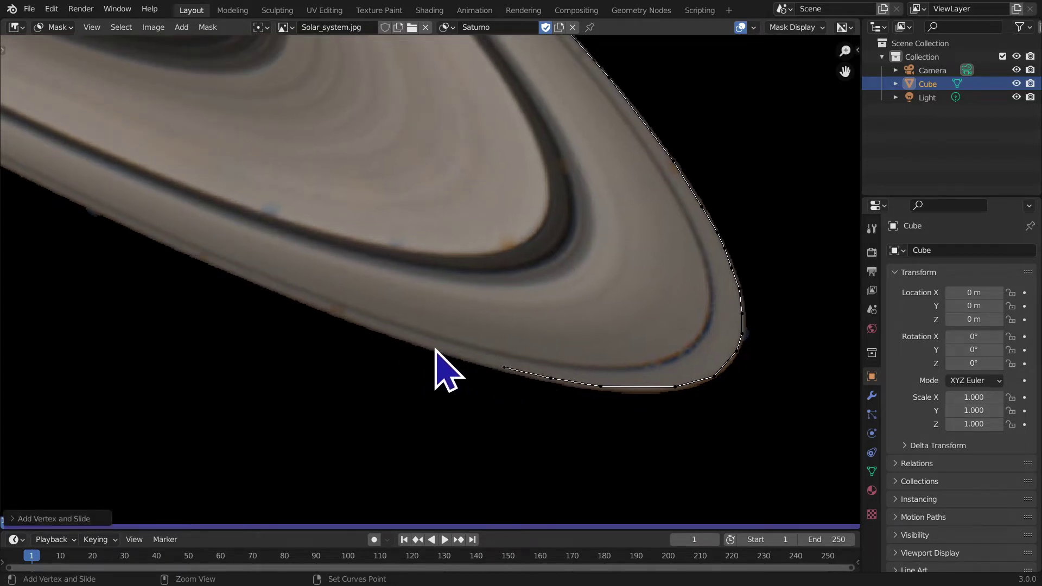
Step: Extend the outline along the ring's lower edge back toward Saturn's body
middle_click_drag(344, 317, 391, 353)
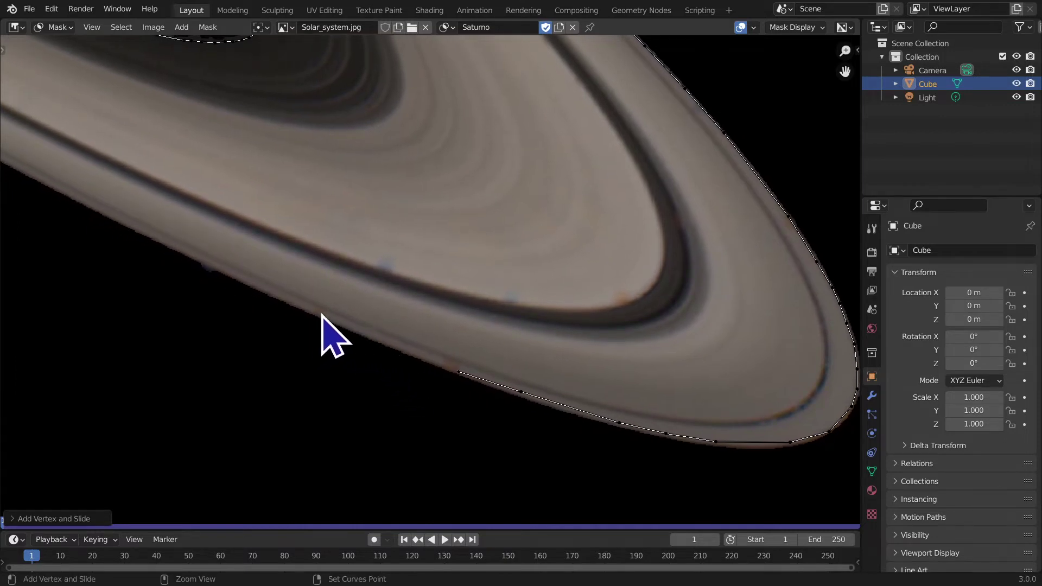
middle_click_drag(226, 272, 516, 359)
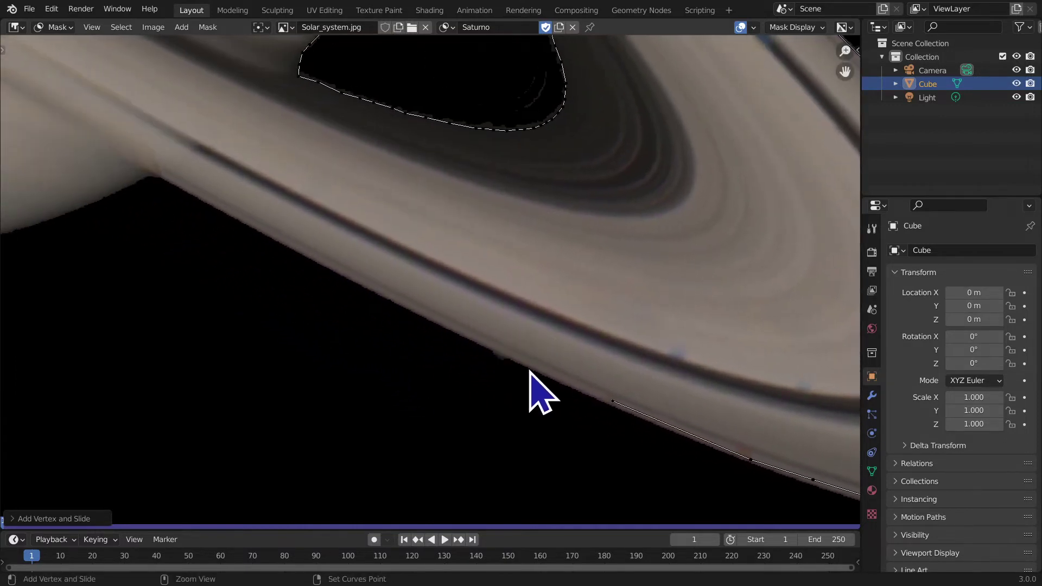
left_click(484, 344, "ctrl")
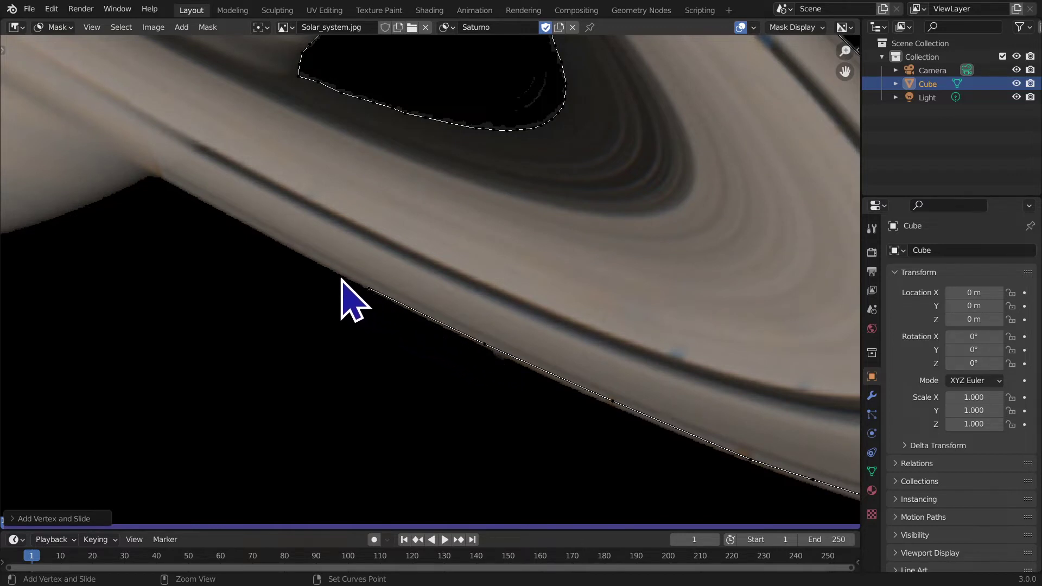
left_click(299, 250, "ctrl")
middle_click_drag(223, 237, 400, 349)
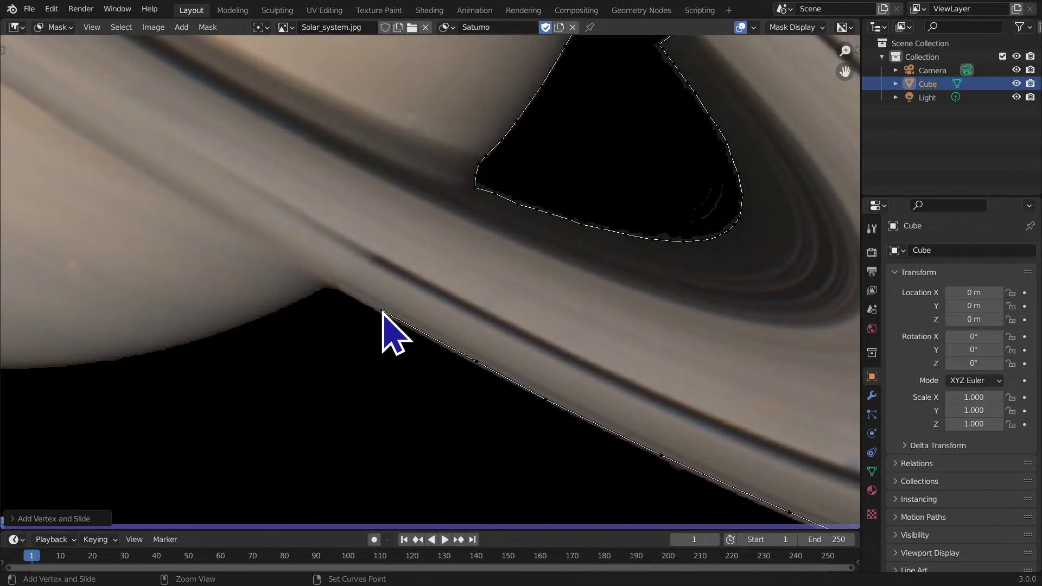
middle_click_drag(339, 284, 366, 401, "ctrl")
Step: Add a corner point where the ring meets Saturn and start along its lower edge
scroll(460, 286, "up", 2)
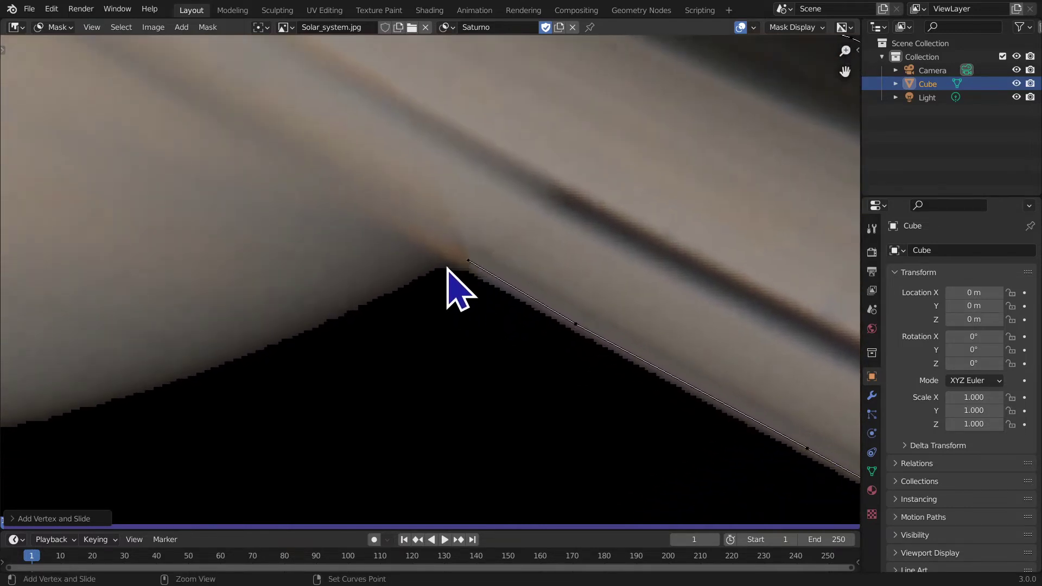
middle_click_drag(440, 266, 624, 252)
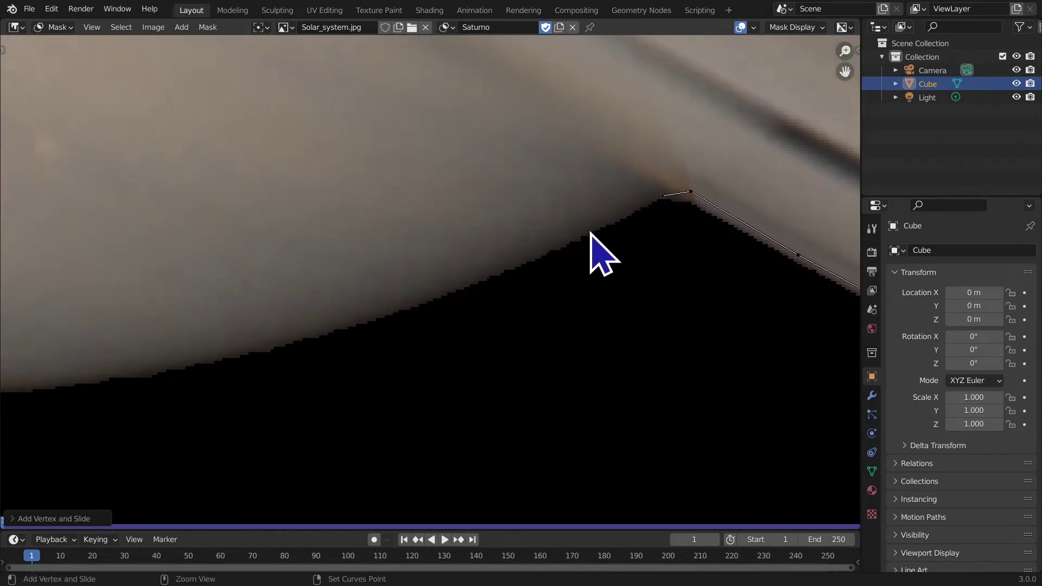
left_click(545, 248)
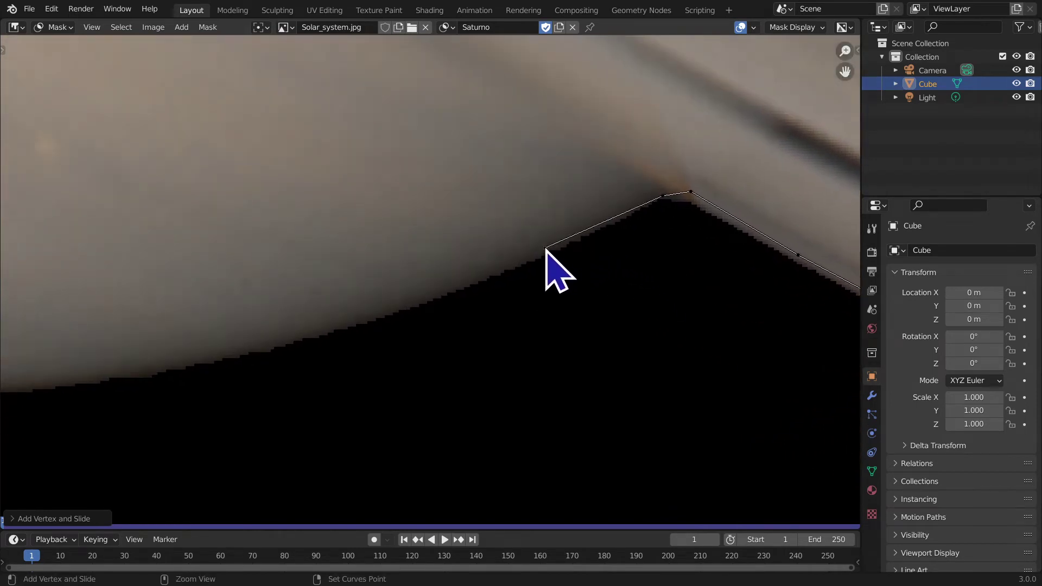
left_click(439, 289, "ctrl")
left_click(247, 347, "ctrl")
middle_click_drag(254, 367, 647, 263)
Step: Add more mask points along Saturn's lower edge, redoing one misplaced point
left_click(528, 254, "ctrl")
left_click(442, 265, "ctrl")
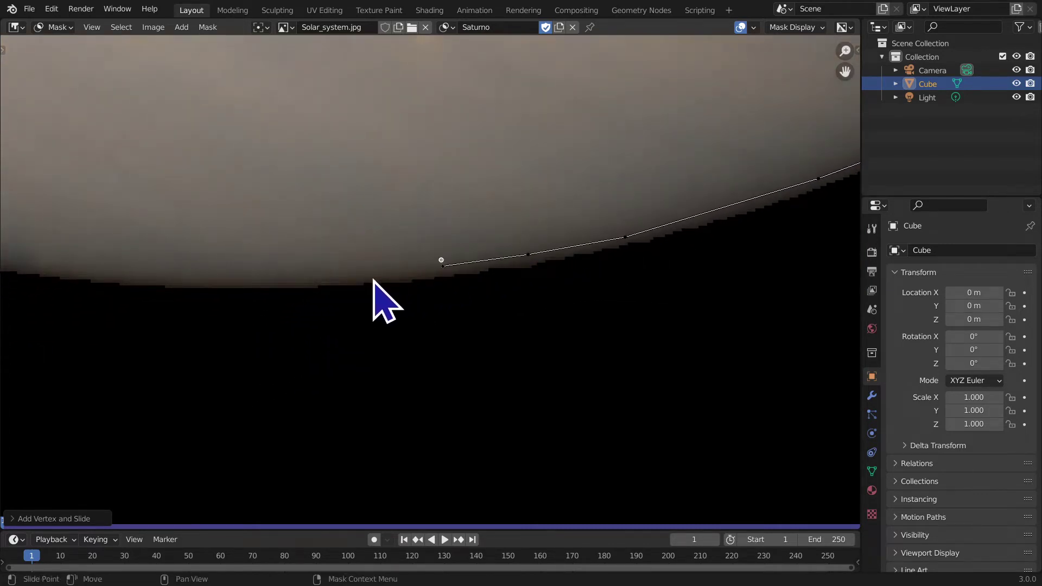
key("ctrl+z")
left_click(443, 268, "ctrl")
left_click(319, 282, "ctrl")
left_click(185, 282, "ctrl")
middle_click_drag(172, 315, 624, 320)
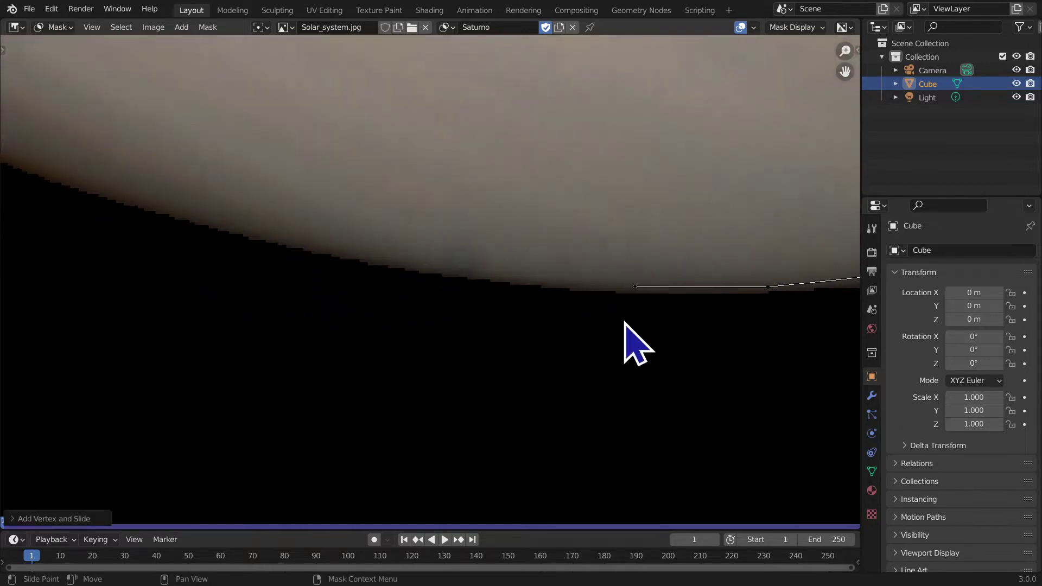
left_click(476, 279, "ctrl")
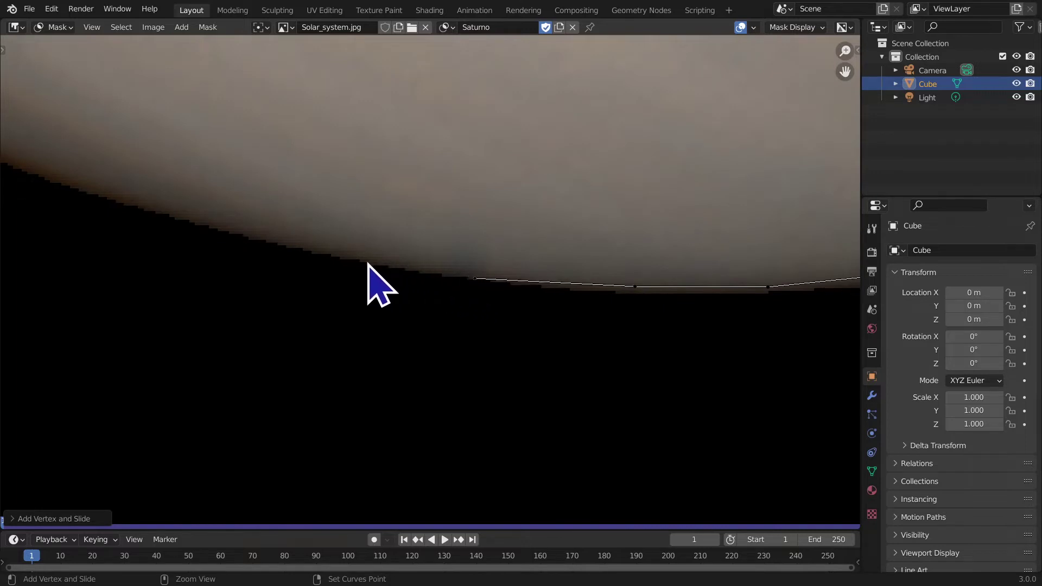
left_click(319, 249, "ctrl")
Step: Continue the outline around Saturn's curved rim toward the ring's other side
middle_click_drag(189, 226, 489, 295)
left_click(549, 297, "ctrl")
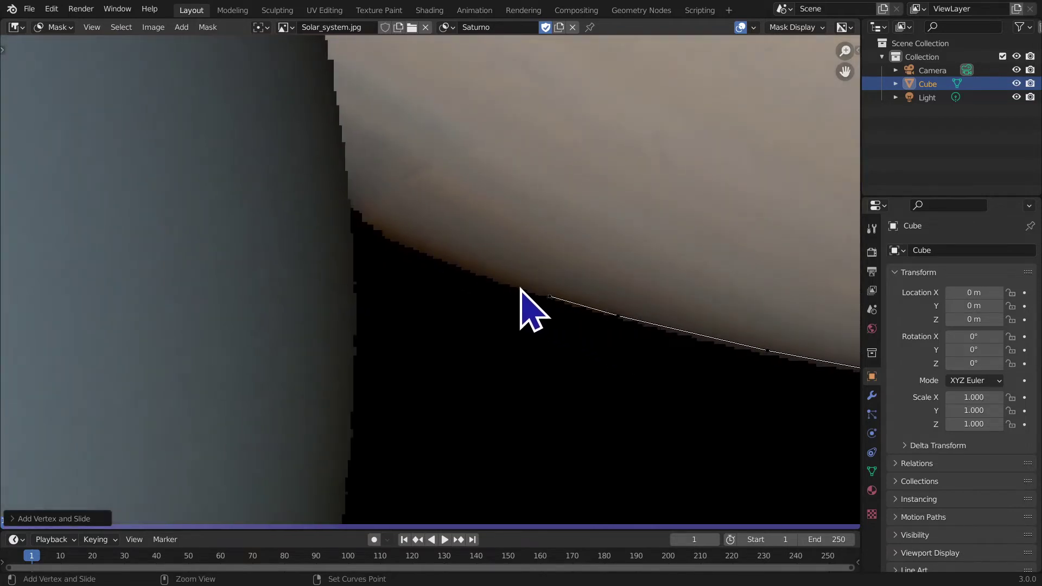
left_click(445, 260, "ctrl")
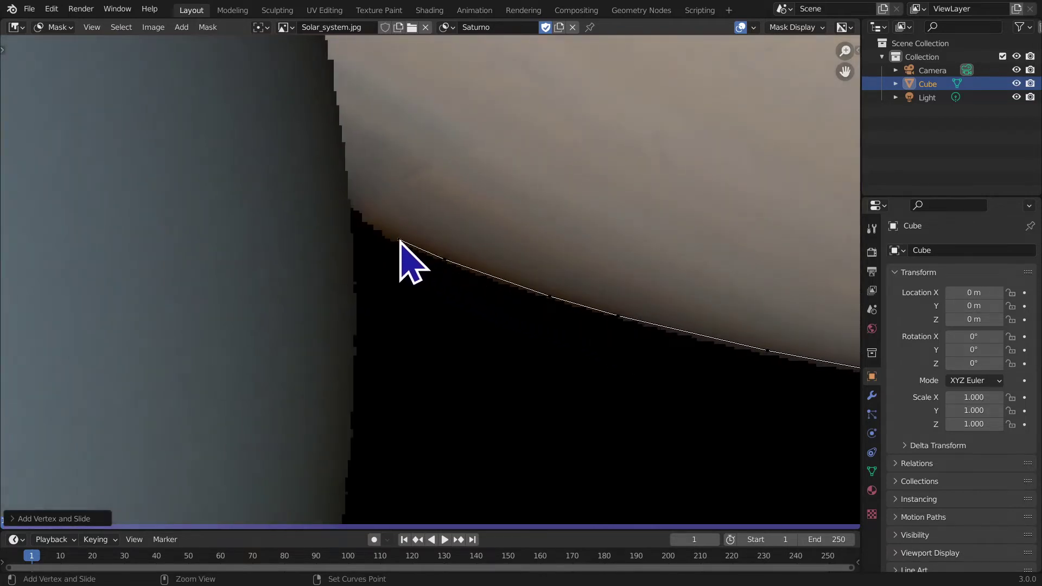
middle_click_drag(400, 241, 475, 337)
left_click(459, 321, "ctrl")
middle_click_drag(456, 298, 472, 354)
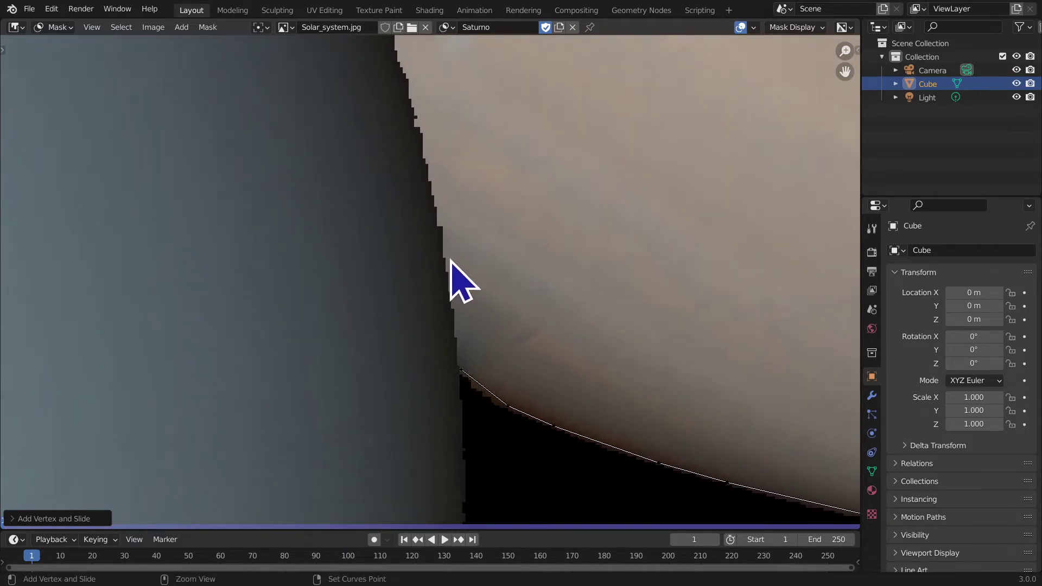
middle_click_drag(446, 242, 492, 434)
left_click(443, 221, "ctrl")
middle_click_drag(446, 187, 495, 372)
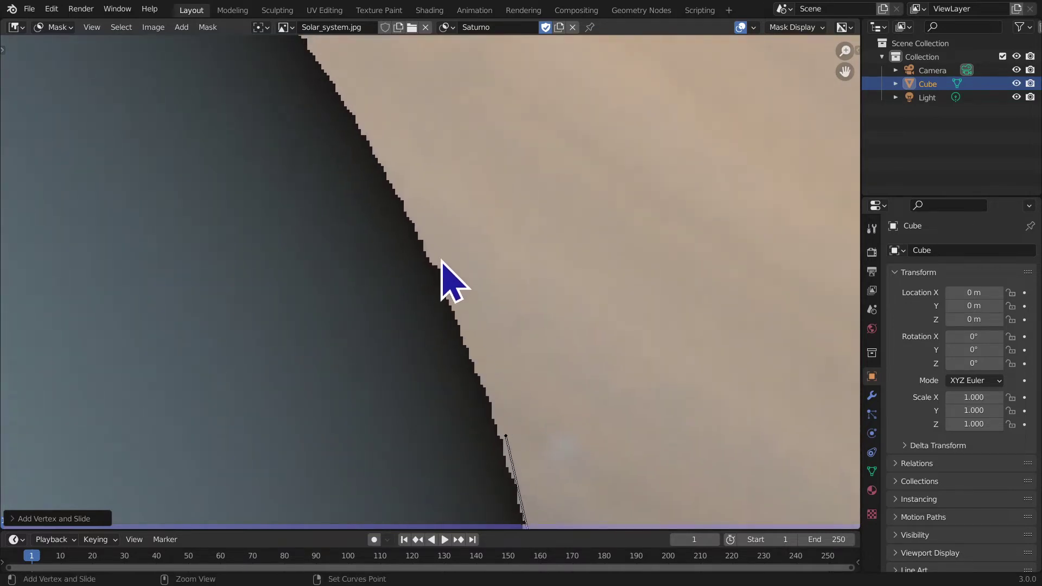
middle_click_drag(445, 255, 458, 299)
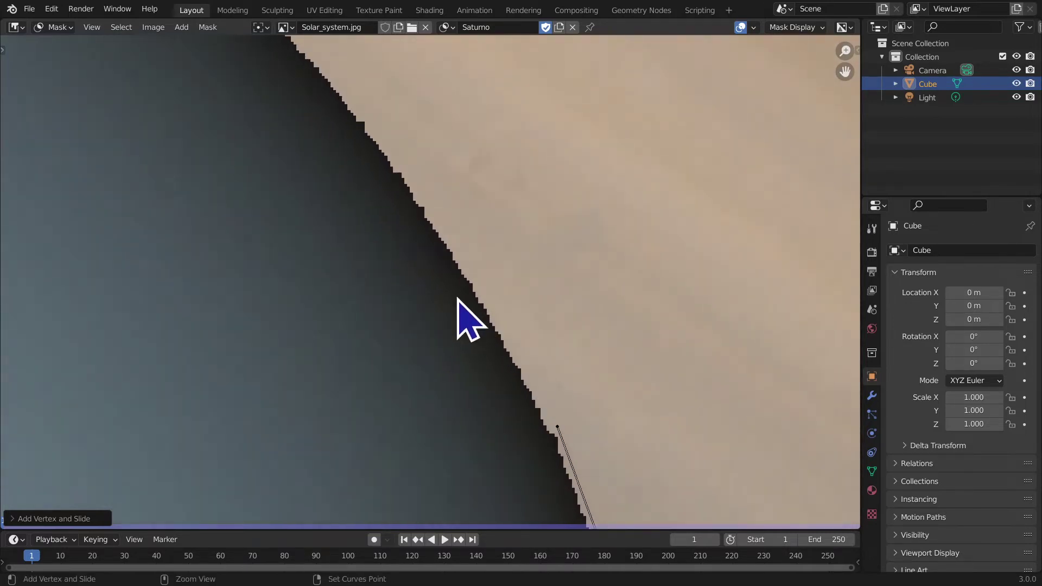
Step: Add further rim points, sliding the point at the curve's end into place
left_click(463, 262, "ctrl")
middle_click_drag(570, 267, 594, 391)
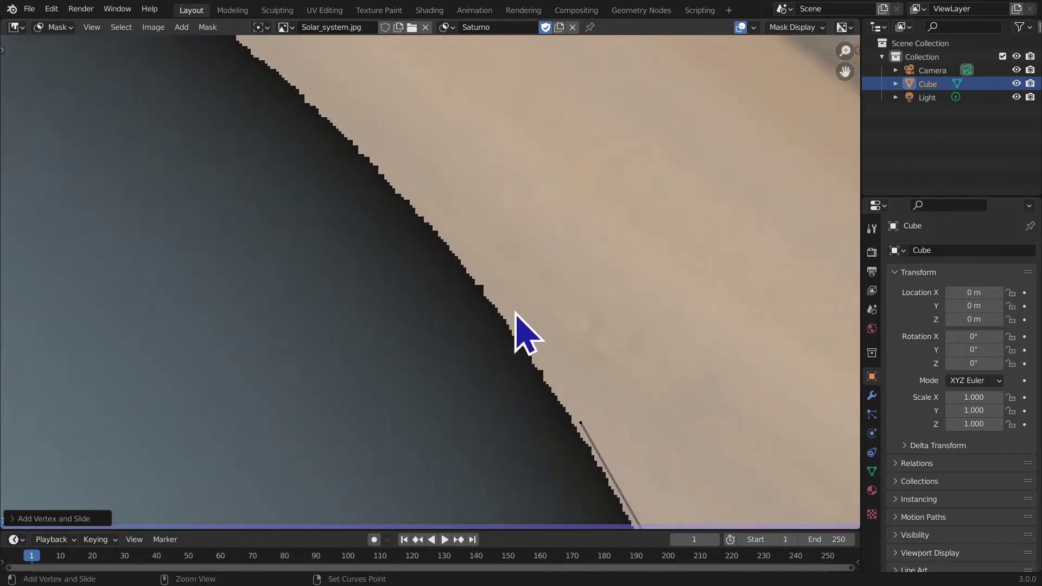
middle_click_drag(483, 214, 600, 342)
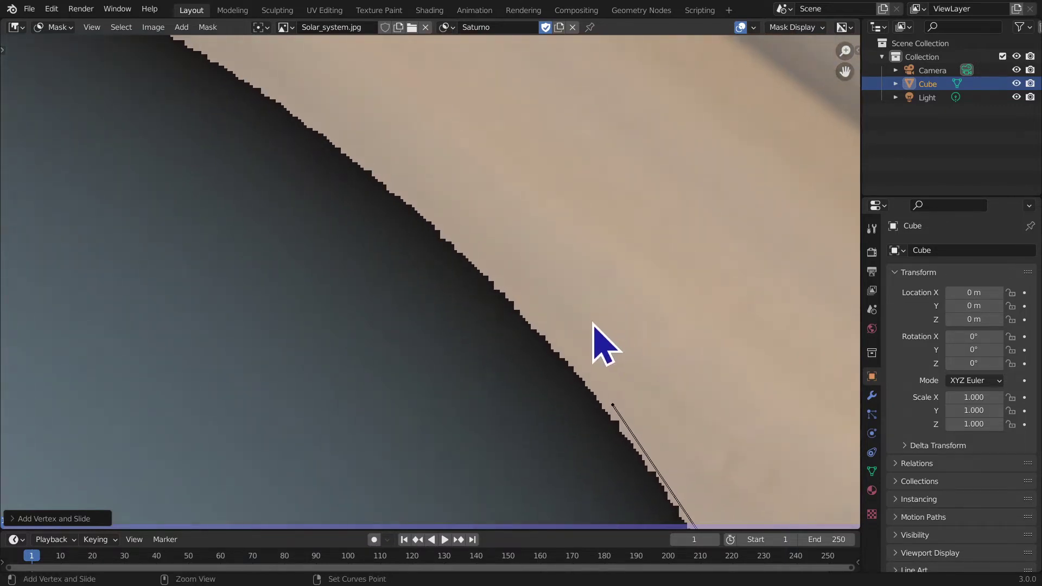
middle_click_drag(470, 251, 598, 333)
left_click(529, 273, "ctrl")
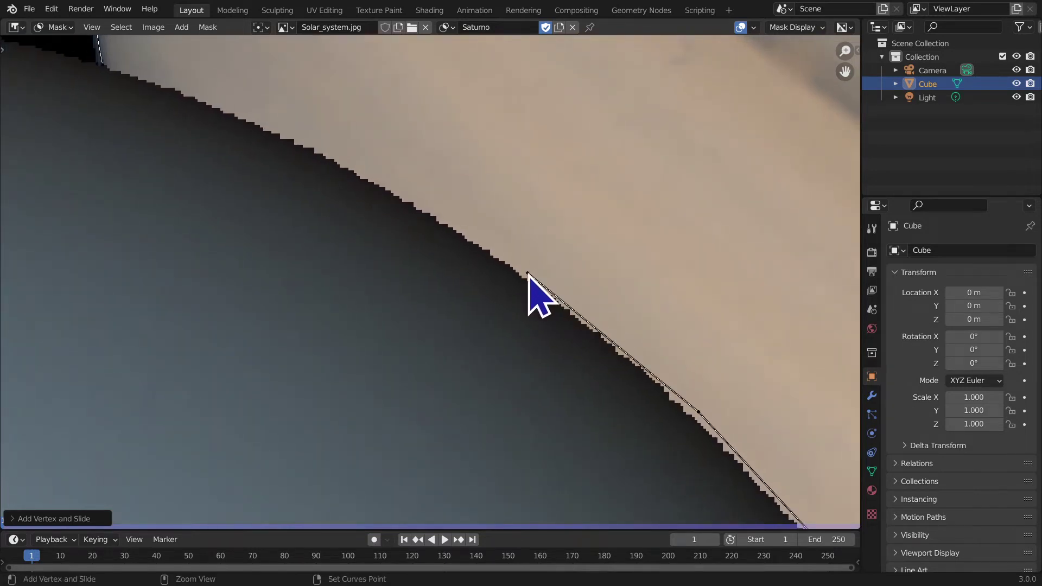
middle_click_drag(428, 217, 464, 283)
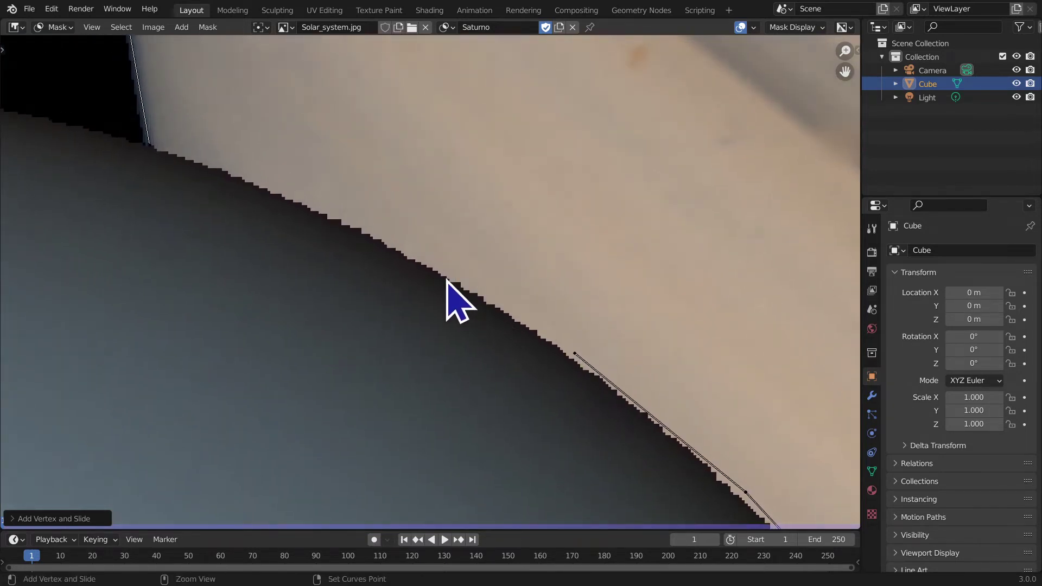
middle_click_drag(447, 260, 418, 181, "ctrl")
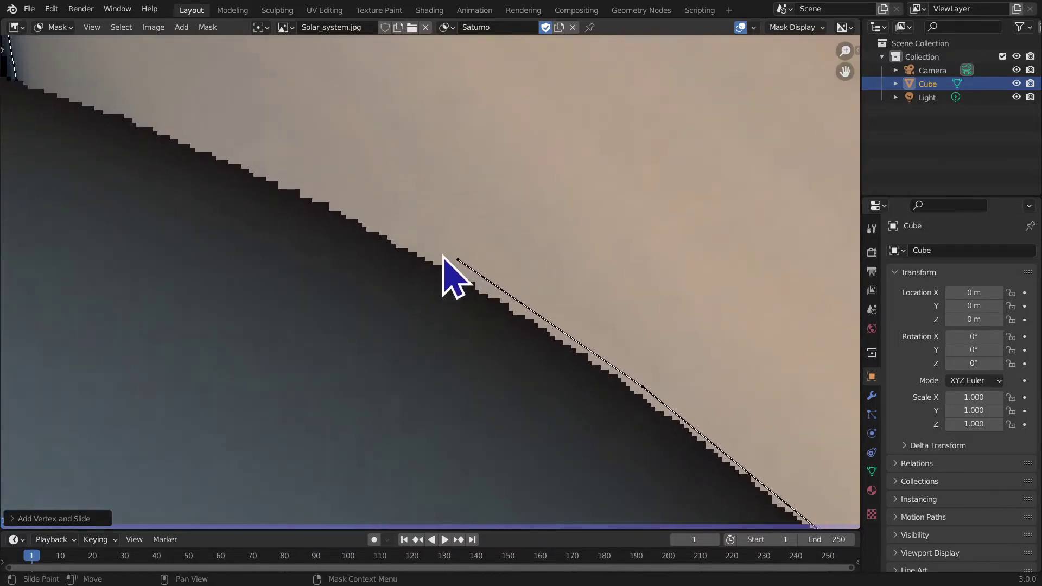
left_click_drag(453, 262, 491, 234, "ctrl")
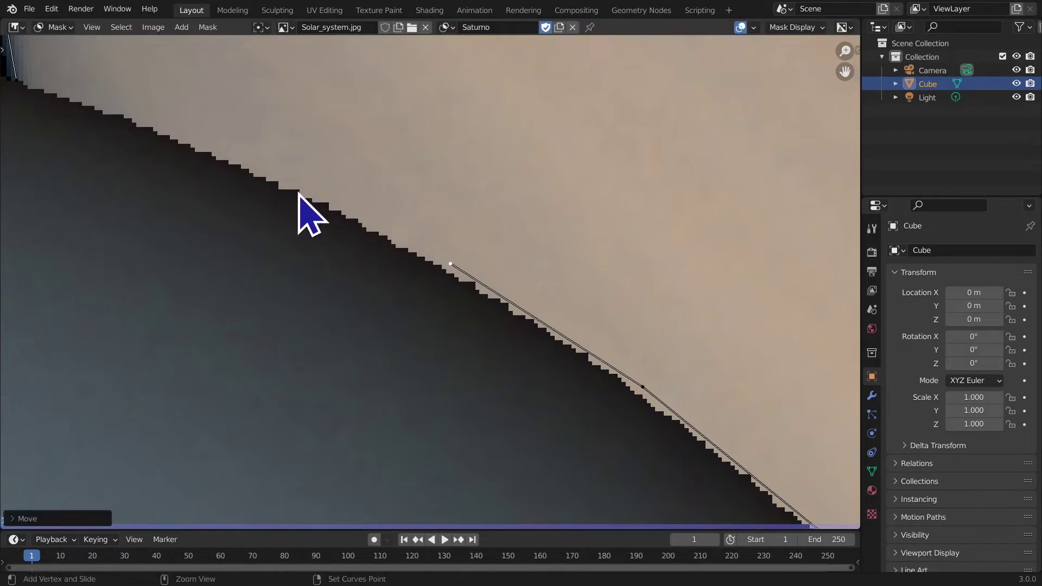
Step: Extend the outline with four more points along the edge toward the corner
middle_click_drag(290, 184, 651, 356)
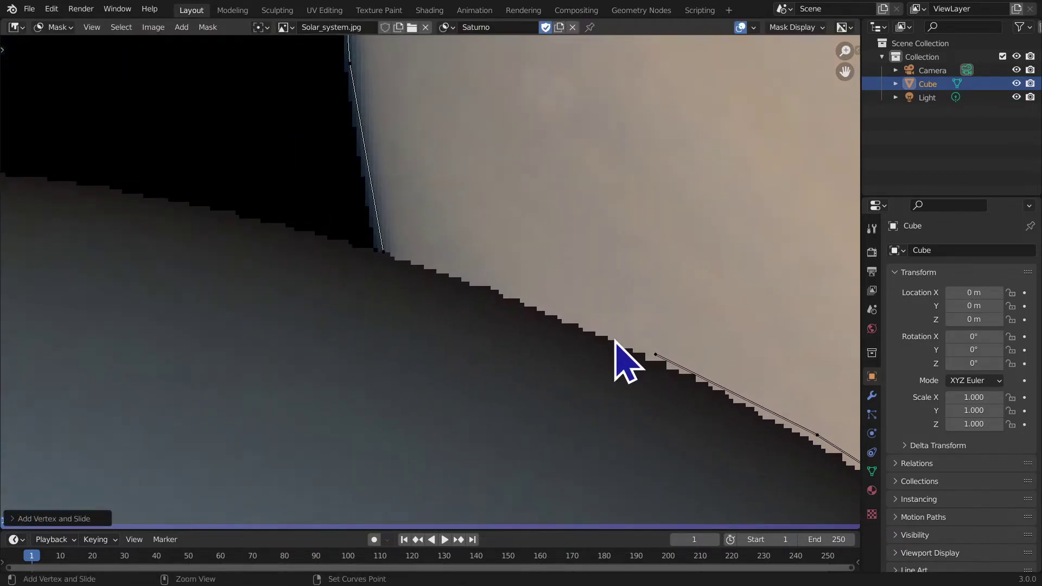
left_click(575, 317, "ctrl")
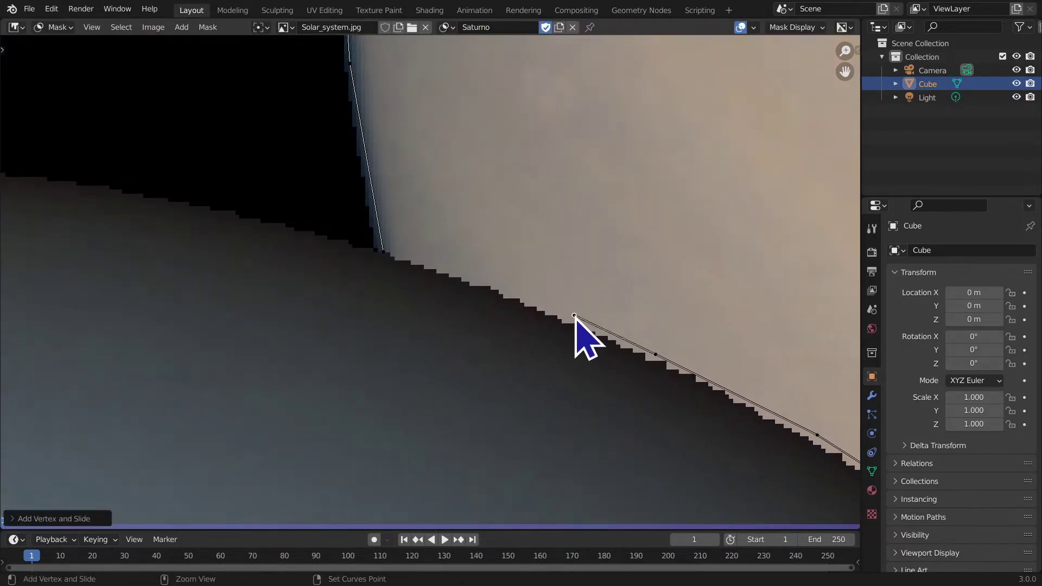
left_click(531, 299, "ctrl")
left_click(485, 281, "ctrl")
left_click(442, 265, "ctrl")
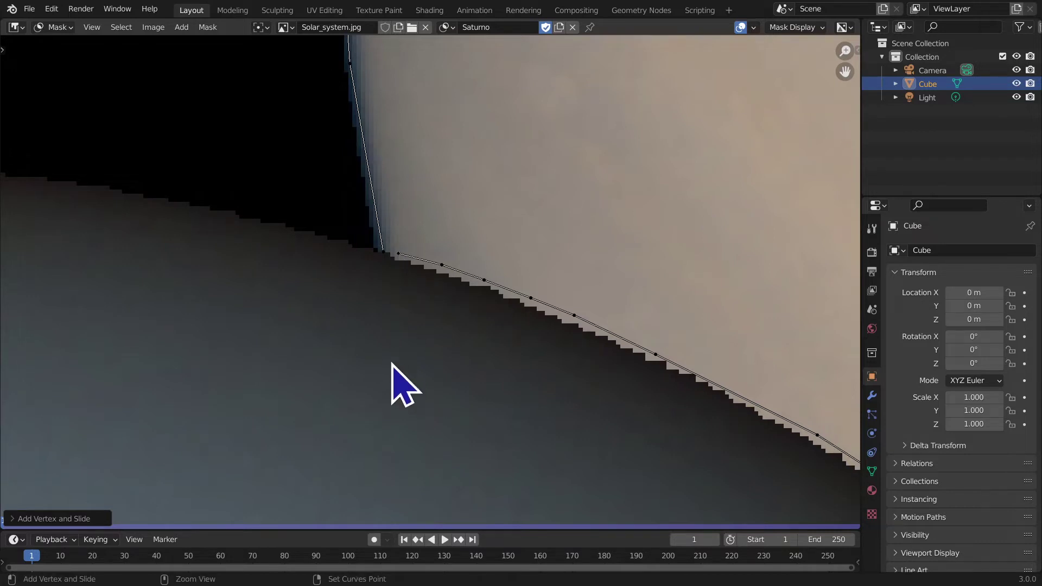
Step: Zoom in closely and add the final point where the Saturn and ring outlines meet
scroll(374, 320, "up", 3)
middle_click_drag(361, 261, 529, 254)
scroll(530, 254, "up", 1)
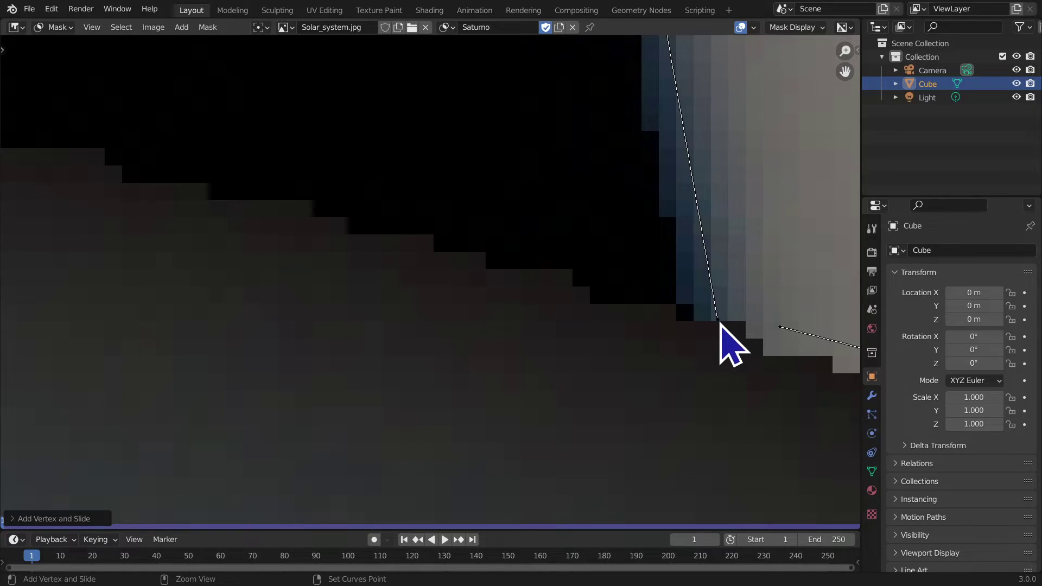
scroll(726, 353, "up", 3)
middle_click_drag(726, 380, 394, 220)
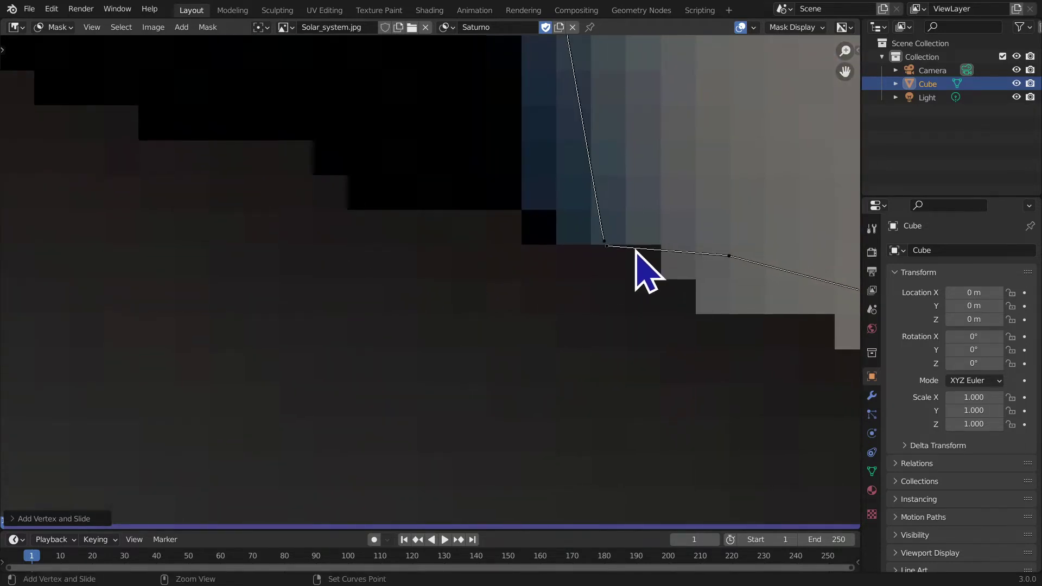
left_click(633, 326)
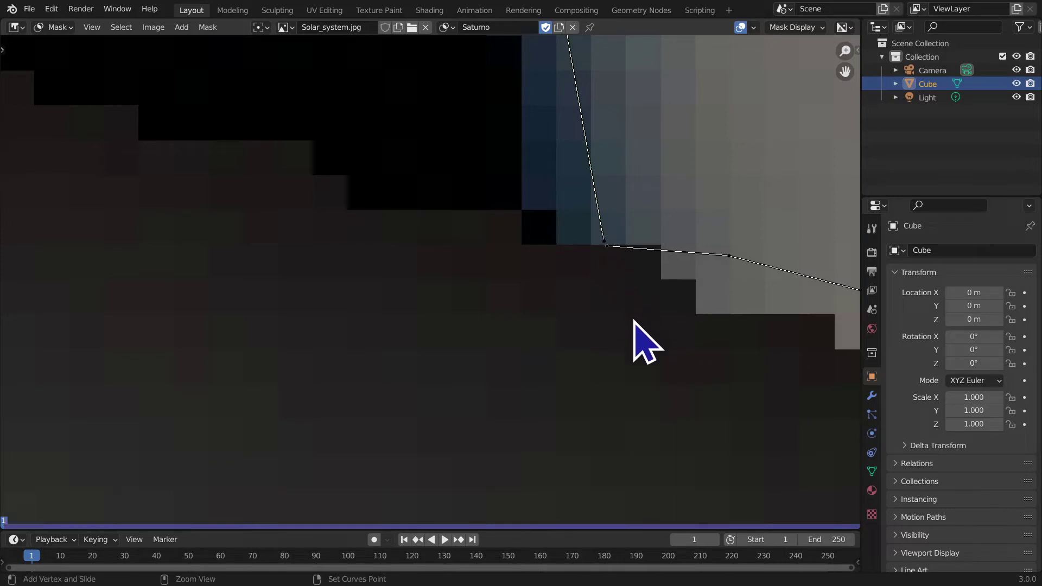
left_click(603, 243, "ctrl")
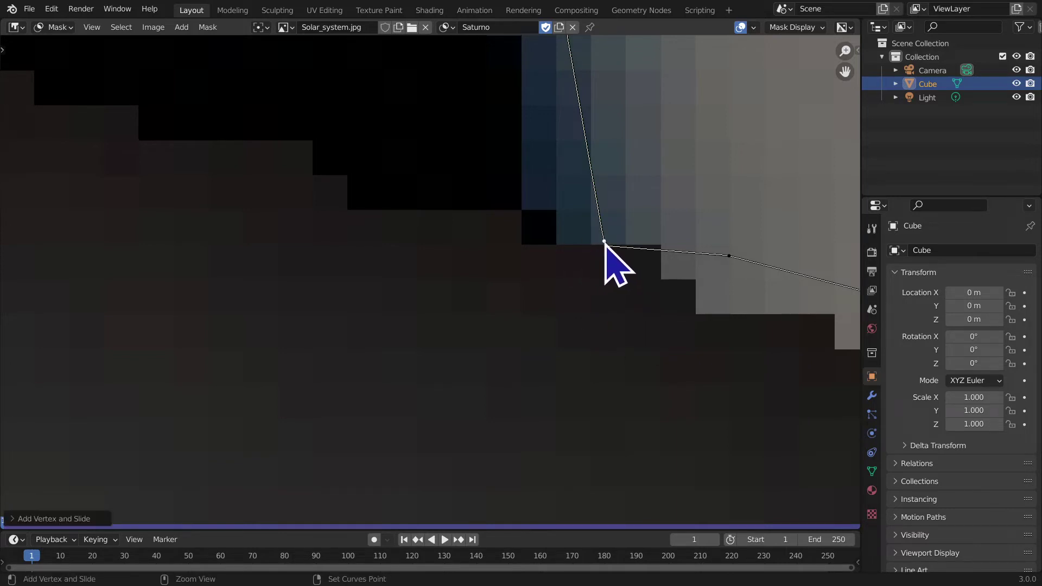
middle_click_drag(619, 326, 624, 501, "ctrl")
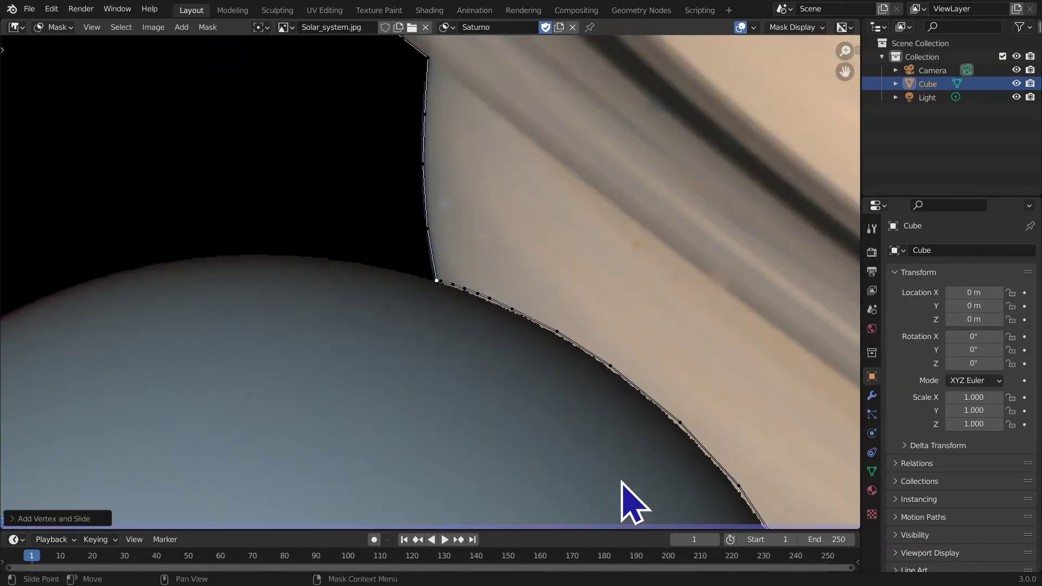
Step: Select points on Saturn's upper outline, undoing an accidental move of the mask
left_click(512, 313)
middle_click_drag(512, 312, 512, 516, "ctrl")
middle_click_drag(426, 221, 434, 309)
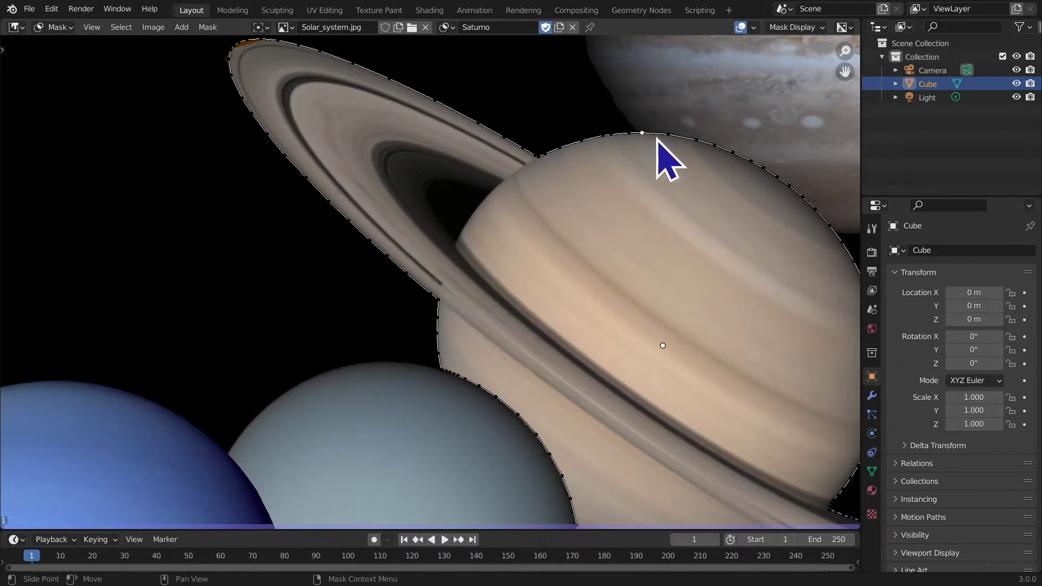
left_click(714, 146)
left_click(752, 160)
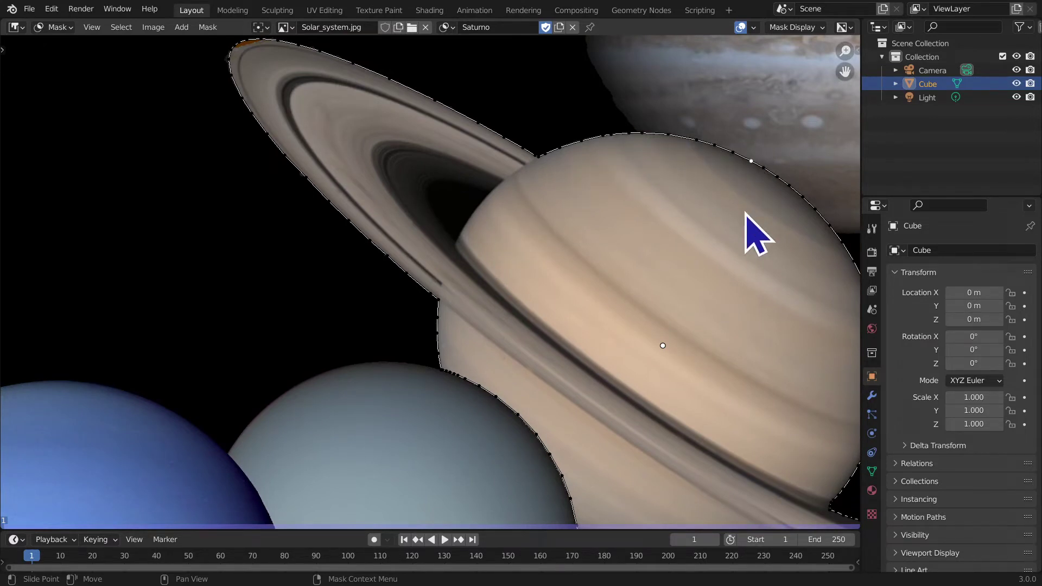
middle_click_drag(612, 441, 574, 374)
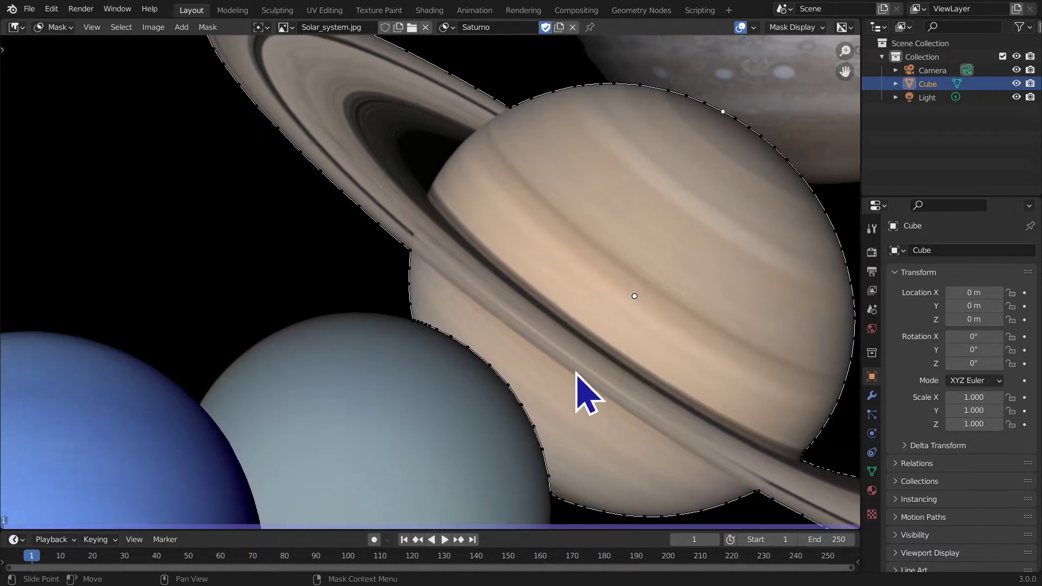
middle_click_drag(600, 373, 569, 291, "ctrl")
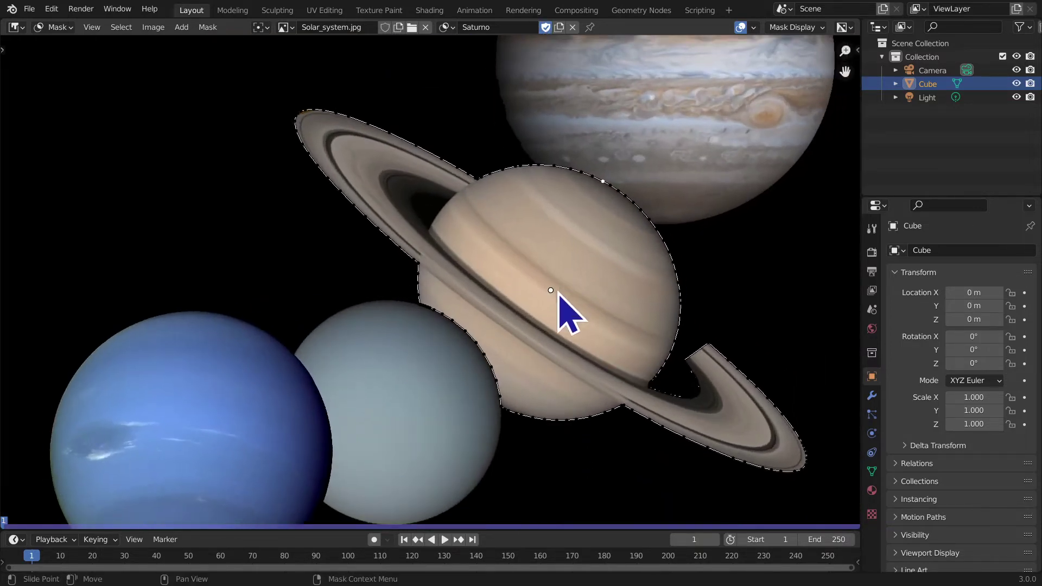
left_click_drag(551, 291, 239, 169)
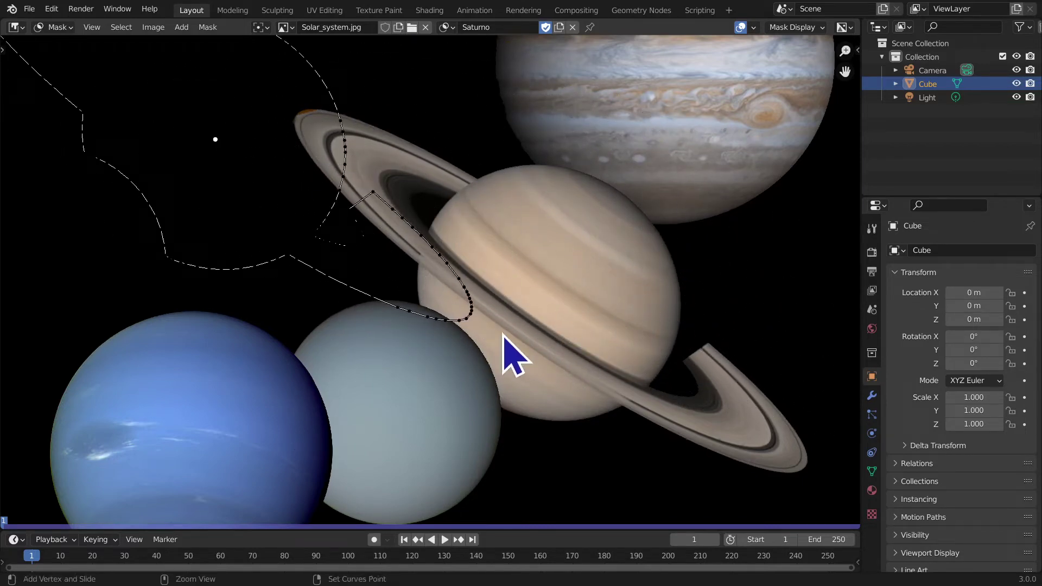
key("ctrl+z")
Step: Insert a new point on Saturn's upper edge and slide it to fit the planet
scroll(543, 272, "up", 3)
middle_click_drag(543, 272, 429, 201)
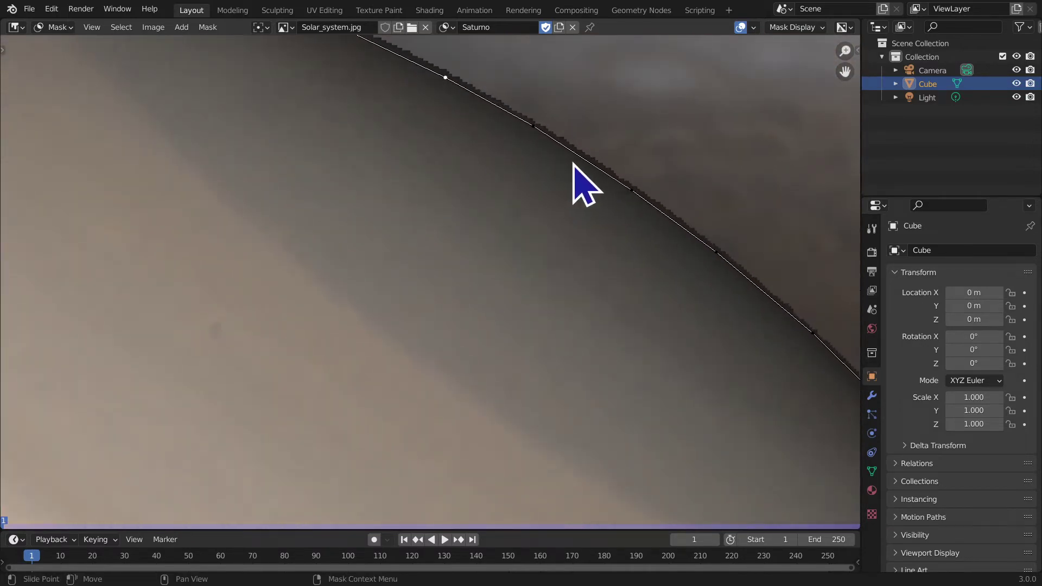
left_click(599, 169, "ctrl")
left_click_drag(600, 171, 670, 105)
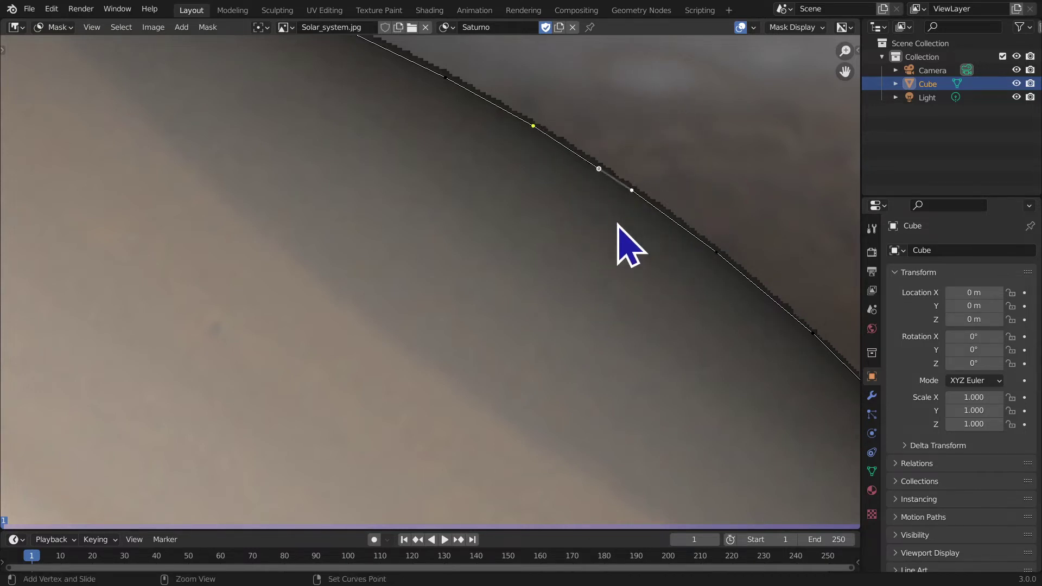
scroll(619, 227, "down", 10)
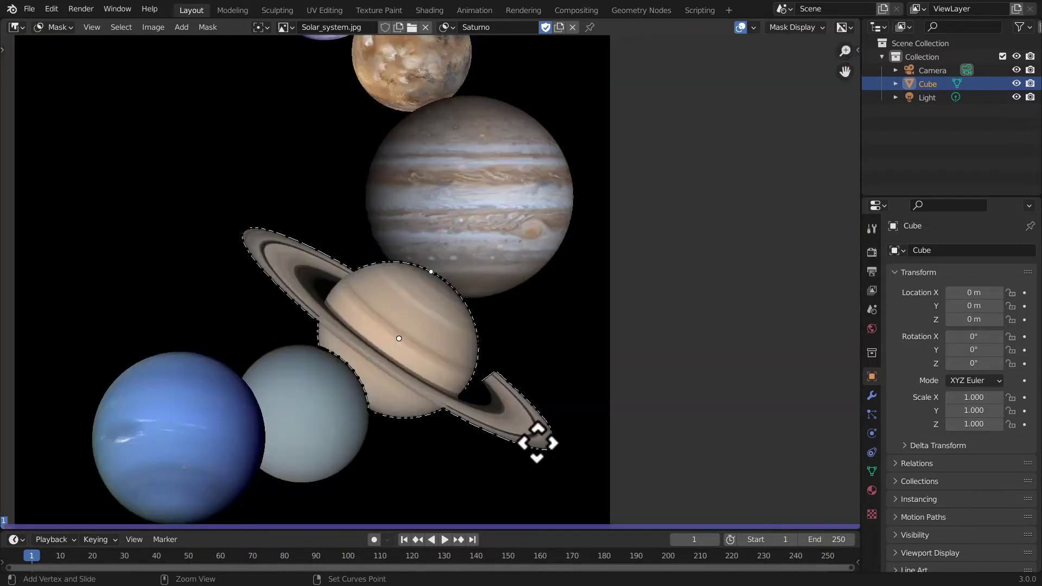
scroll(535, 438, "up", 2)
middle_click_drag(547, 411, 600, 291)
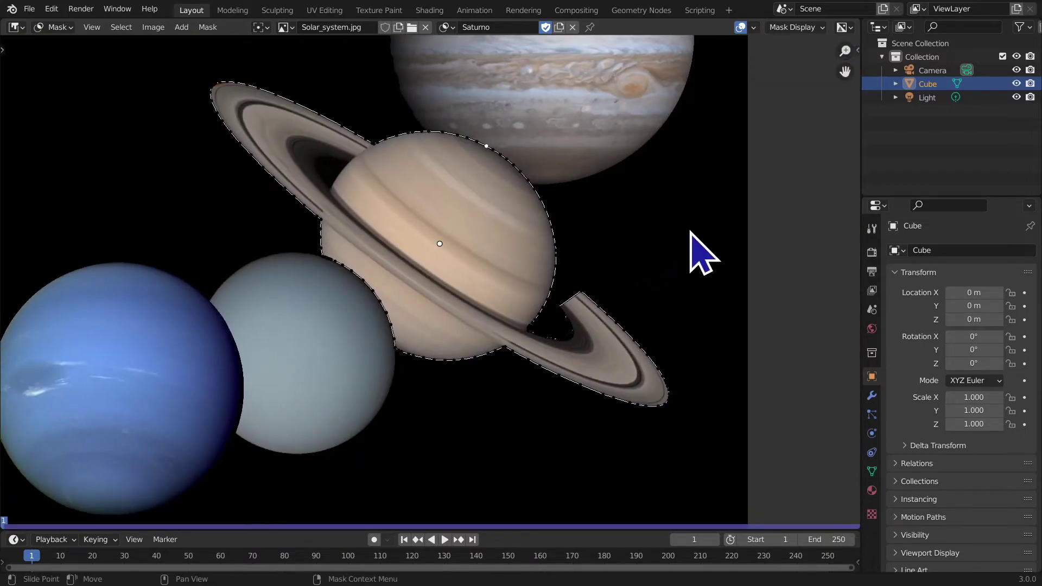
scroll(690, 256, "down", 3)
middle_click_drag(466, 168, 488, 298, "ctrl")
Step: Browse the Squares and Neptune masks in turn, ending on the Star mask
left_click(447, 27)
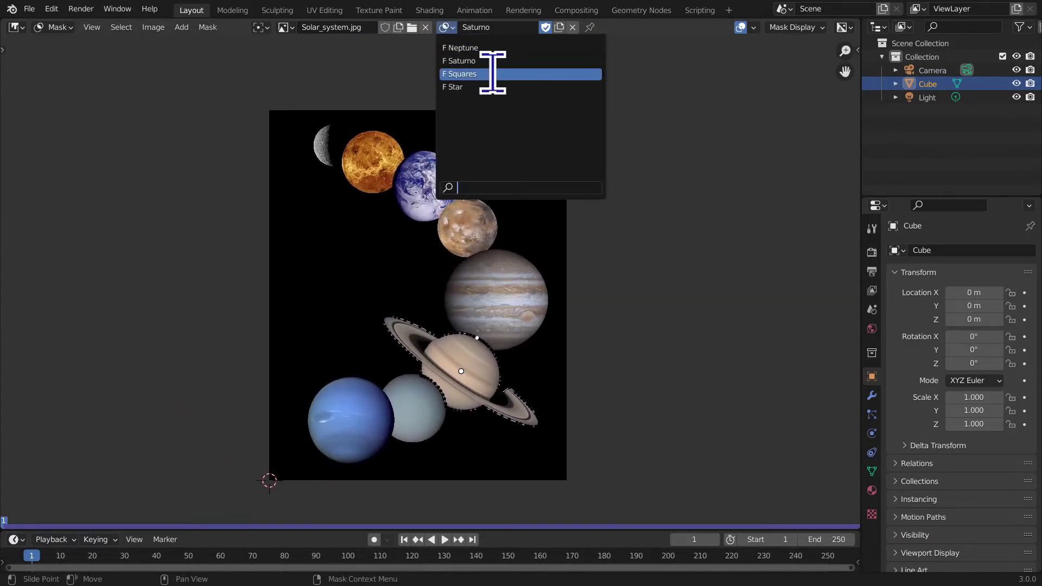
left_click(493, 73)
left_click(446, 27)
left_click(475, 47)
left_click(447, 27)
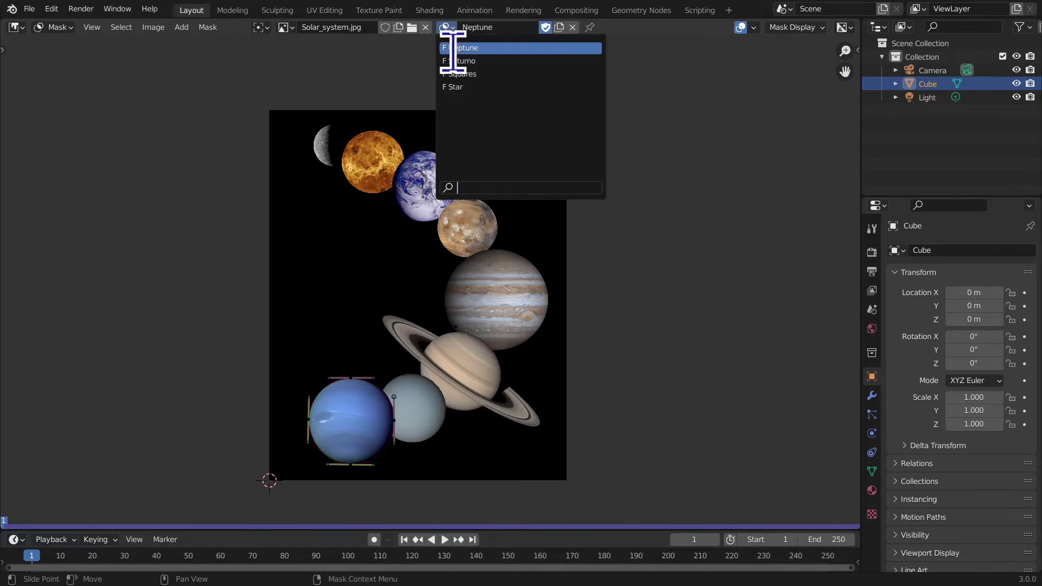
left_click(469, 87)
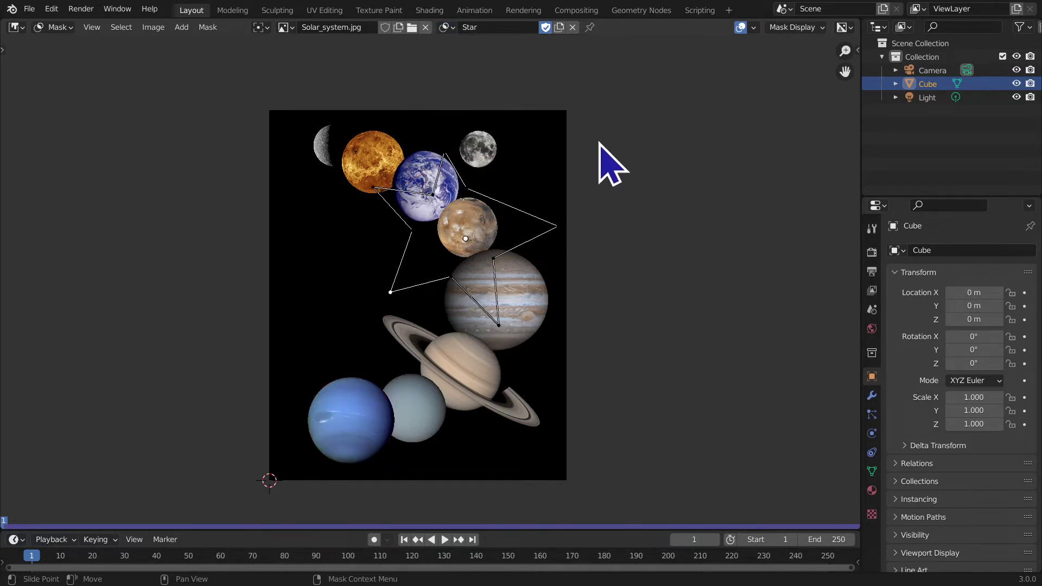
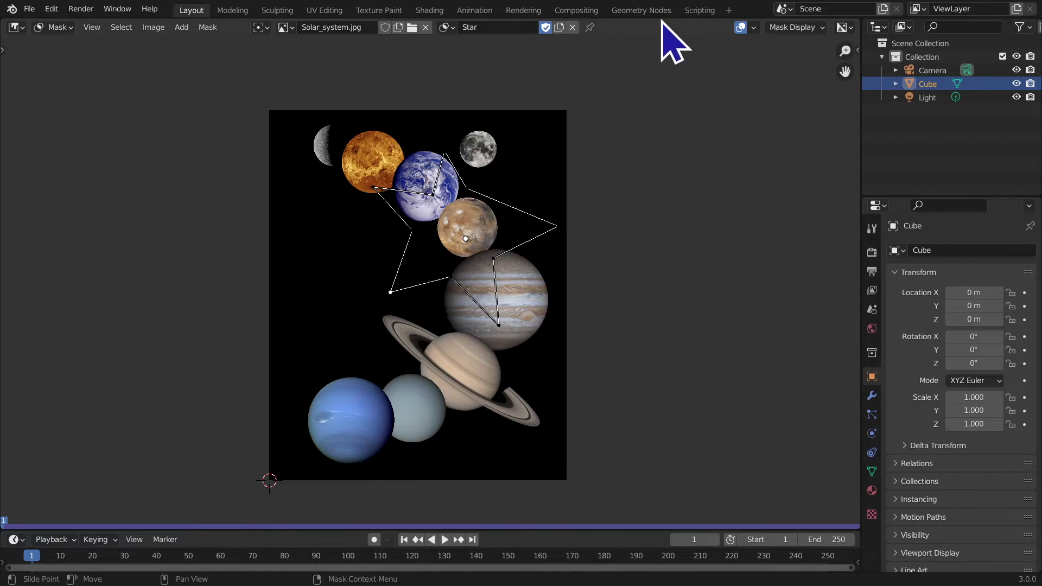
Step: In the Compositing workspace, enable Use Nodes, maximize the editor and delete Render Layers
left_click(576, 10)
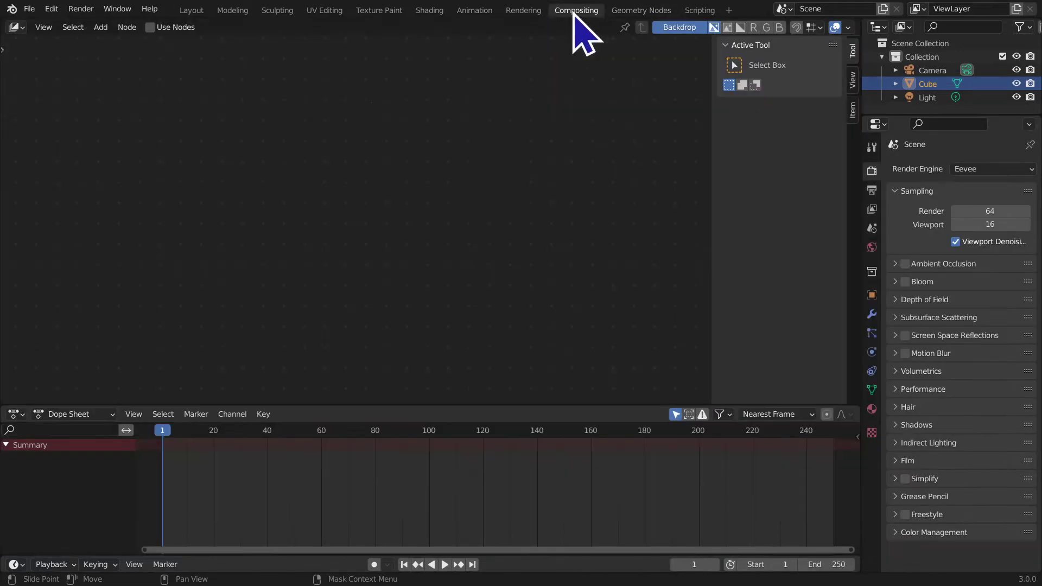
left_click(187, 27)
key("ctrl+alt+space")
middle_click_drag(409, 322, 442, 314)
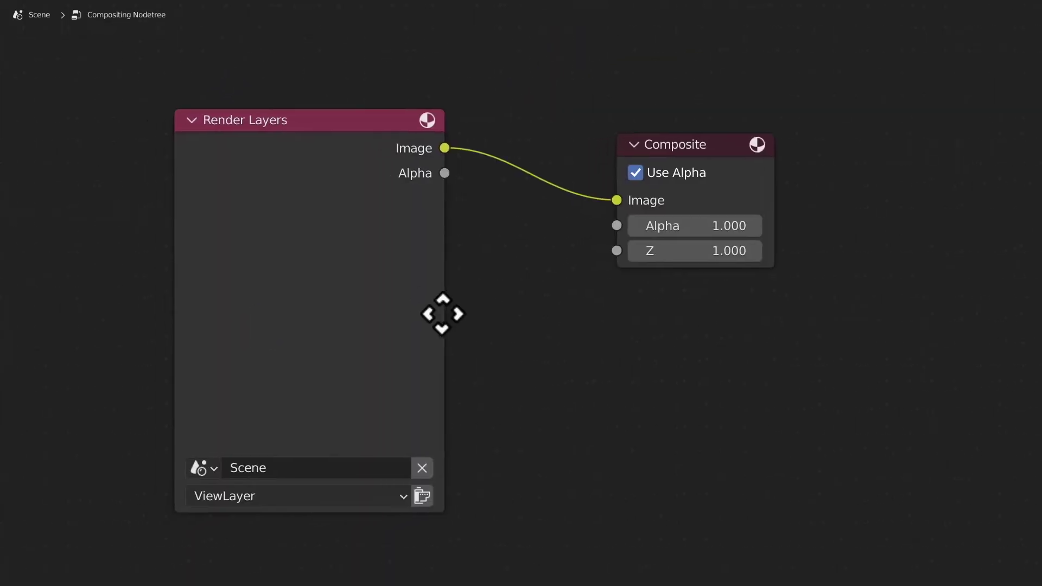
left_click(222, 227)
key("Delete")
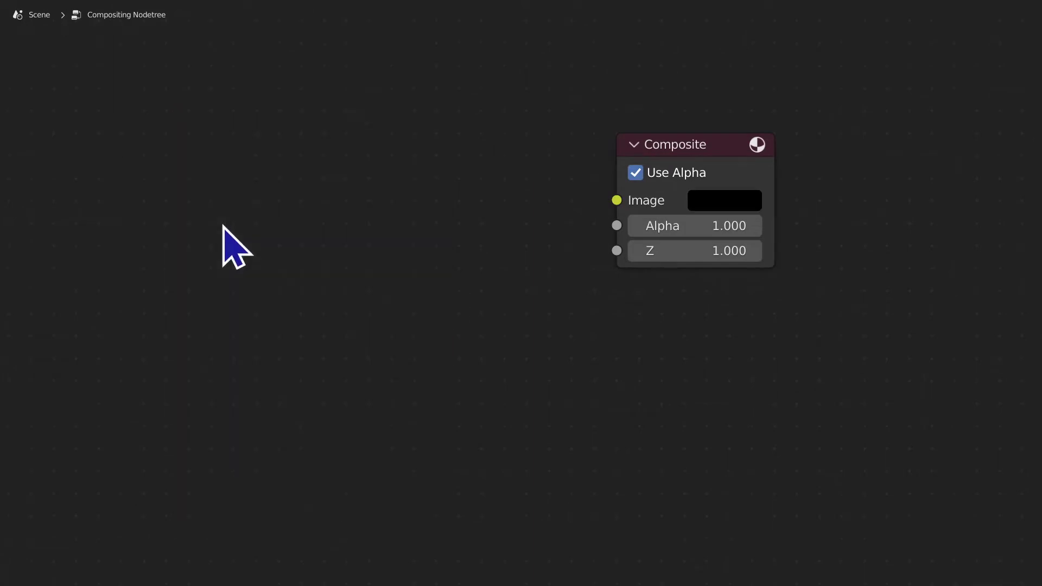
Step: Add an Image node loaded with Solar_system.jpg and connect it to the Composite input
key("shift+a")
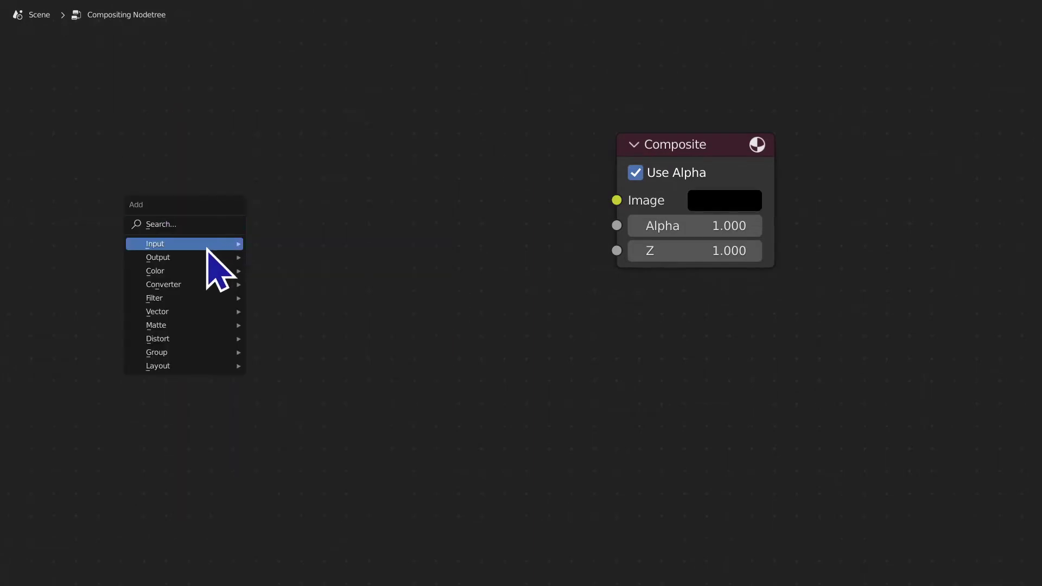
mouse_move(209, 244)
left_click(278, 289)
left_click(270, 116)
left_click(296, 361)
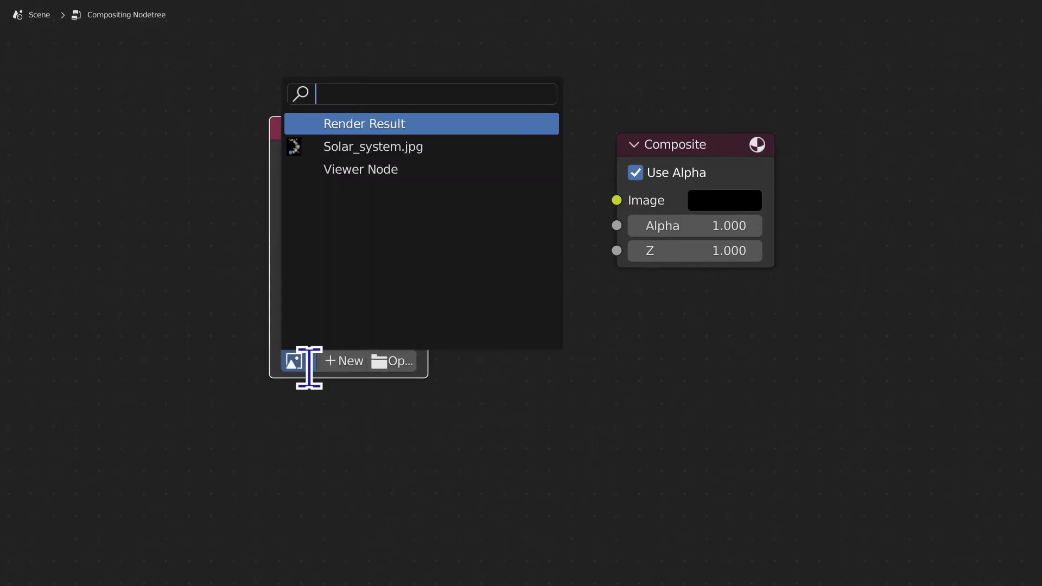
left_click(332, 148)
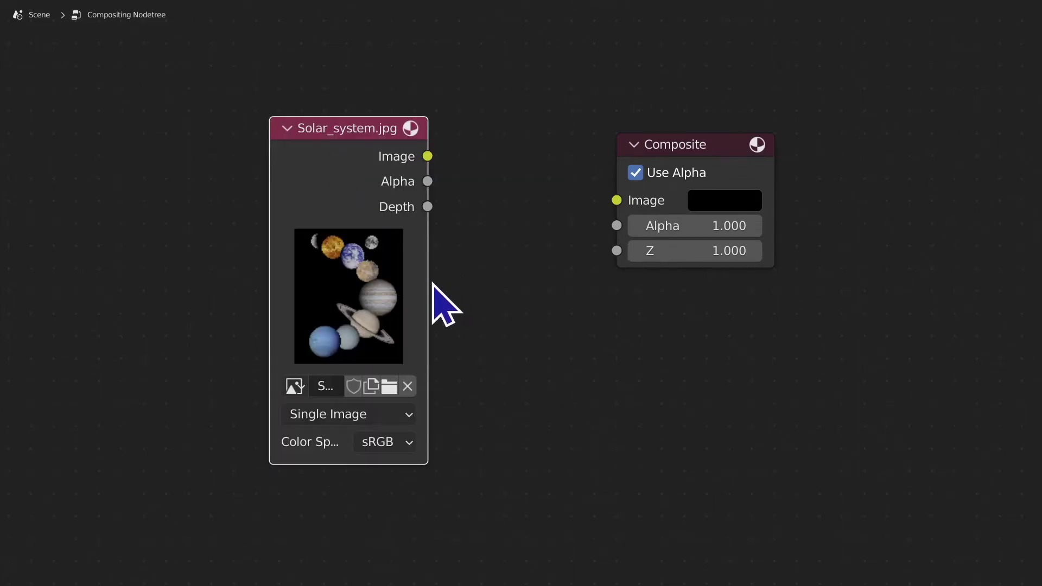
left_click_drag(434, 165, 646, 209)
Step: Put a Reroute on the image link and add a Viewer node fed from it
left_click(607, 331)
key("shift+a")
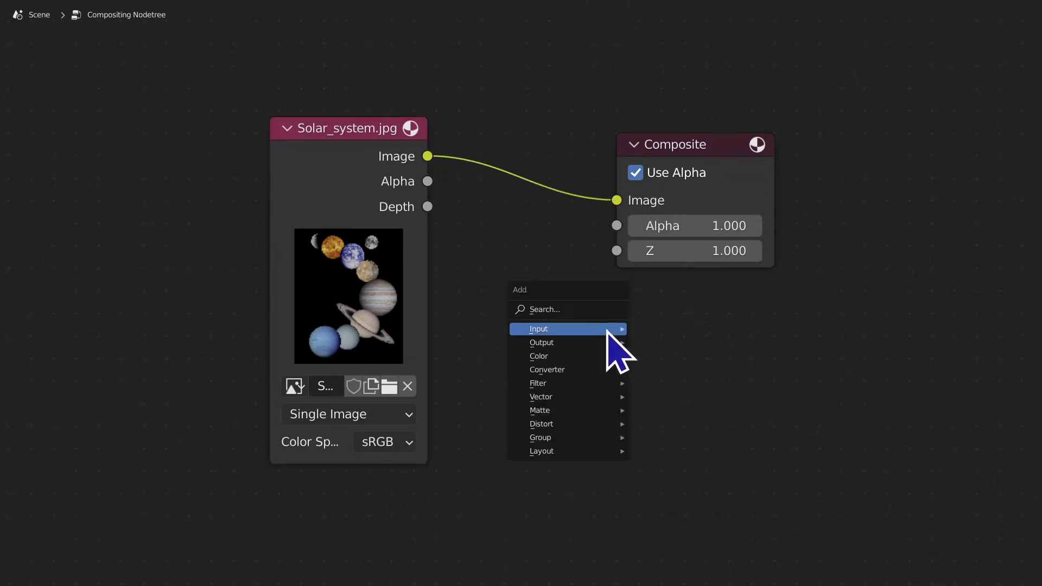
mouse_move(575, 451)
left_click(646, 463)
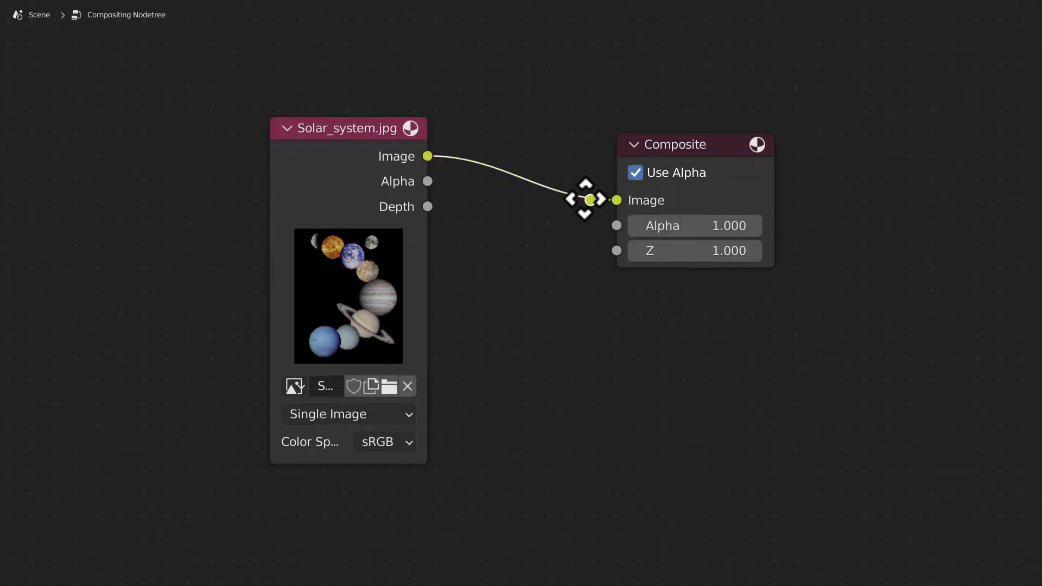
left_click(543, 181)
left_click(543, 181, "ctrl+shift")
middle_click_drag(617, 261, 505, 320)
left_click(818, 296)
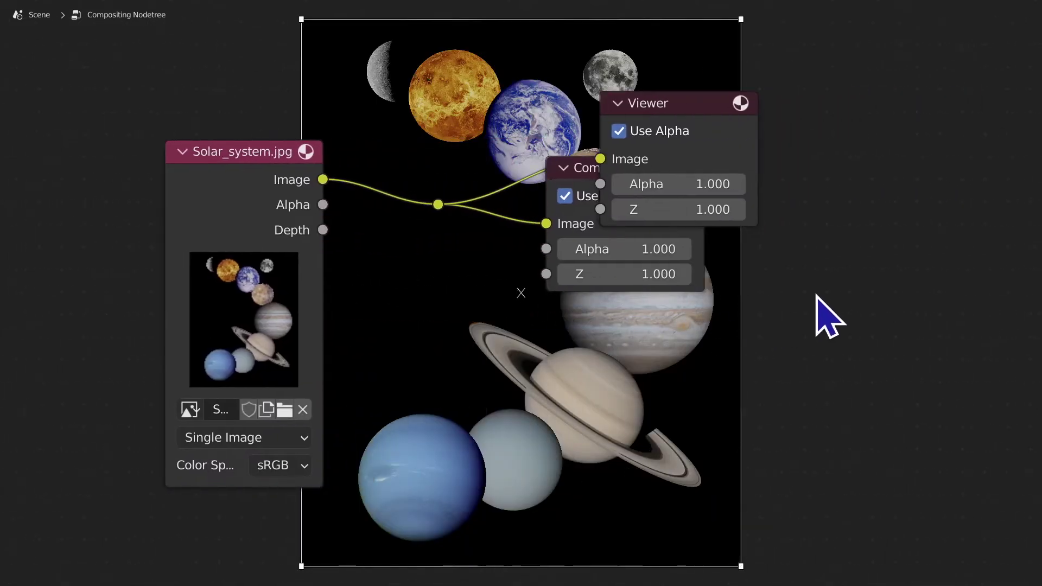
Step: Set the compositor backdrop zoom to 0.2 in the sidebar's Backdrop panel, then hide the sidebar
key("n")
mouse_move(985, 46)
left_mouse_down()
mouse_move(1004, 45)
mouse_move(956, 46)
mouse_move(999, 46)
mouse_move(960, 46)
mouse_move(986, 45)
left_mouse_up()
left_click(987, 43)
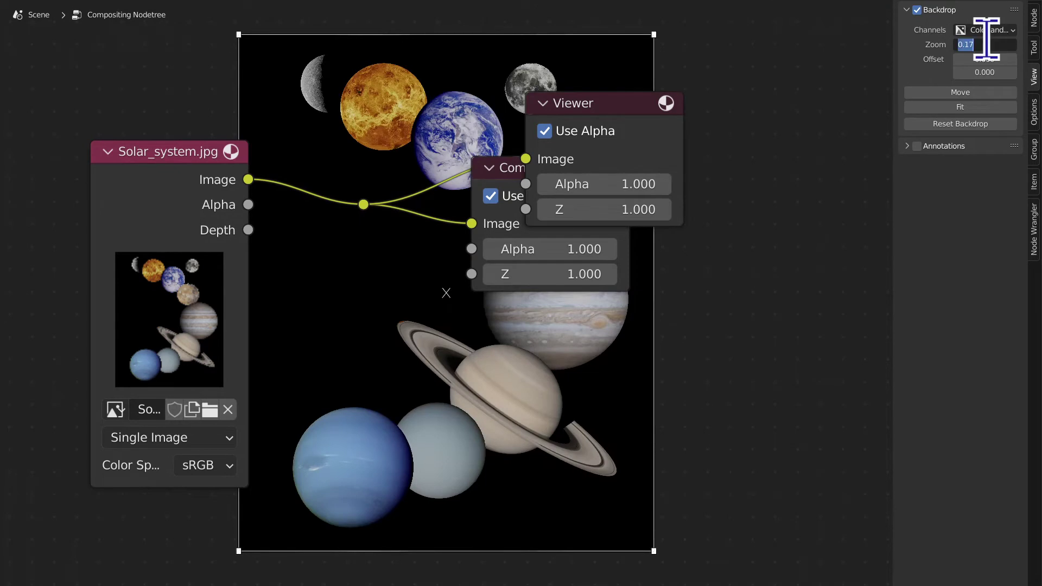
type("0")
key("Return")
left_click(985, 41)
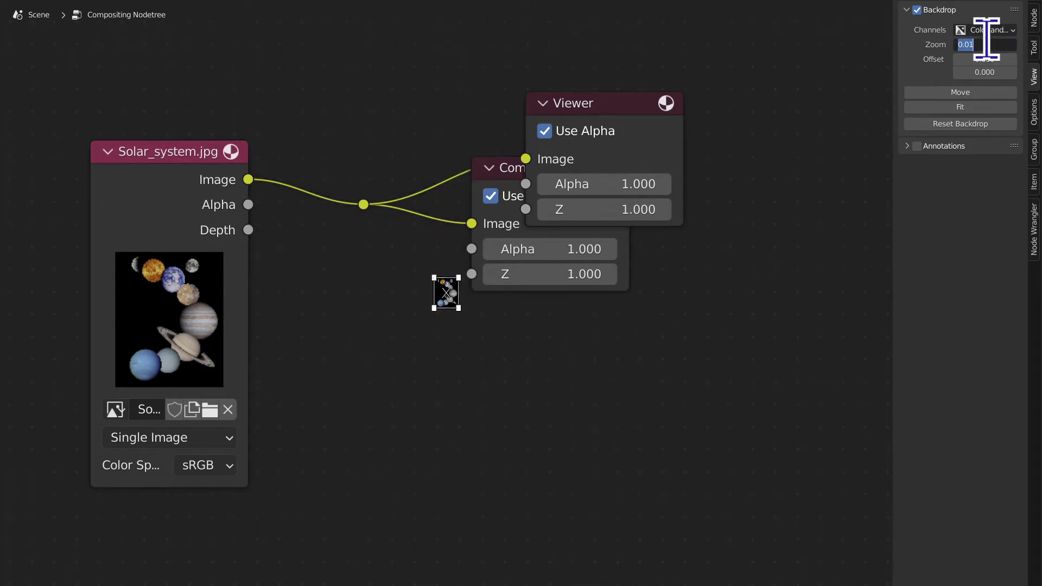
type("0.2")
key("Return")
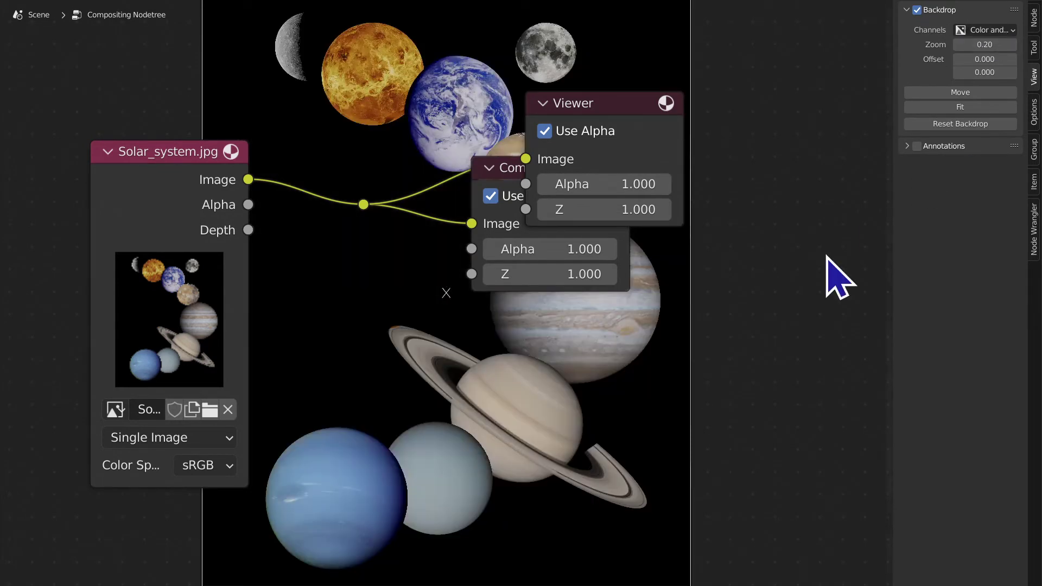
key("n")
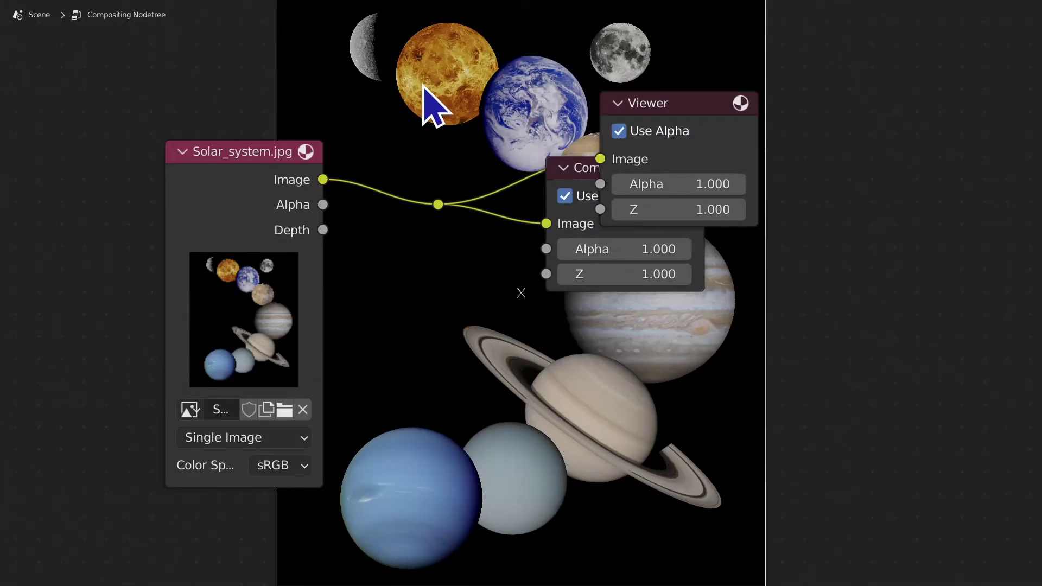
left_click(180, 171)
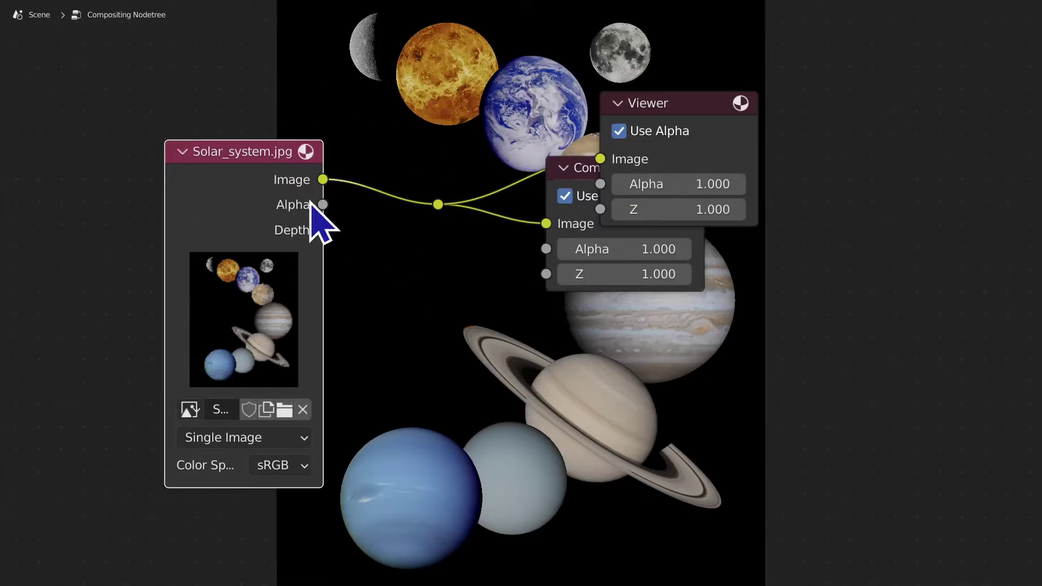
middle_click_drag(396, 255, 400, 252)
left_click(419, 347)
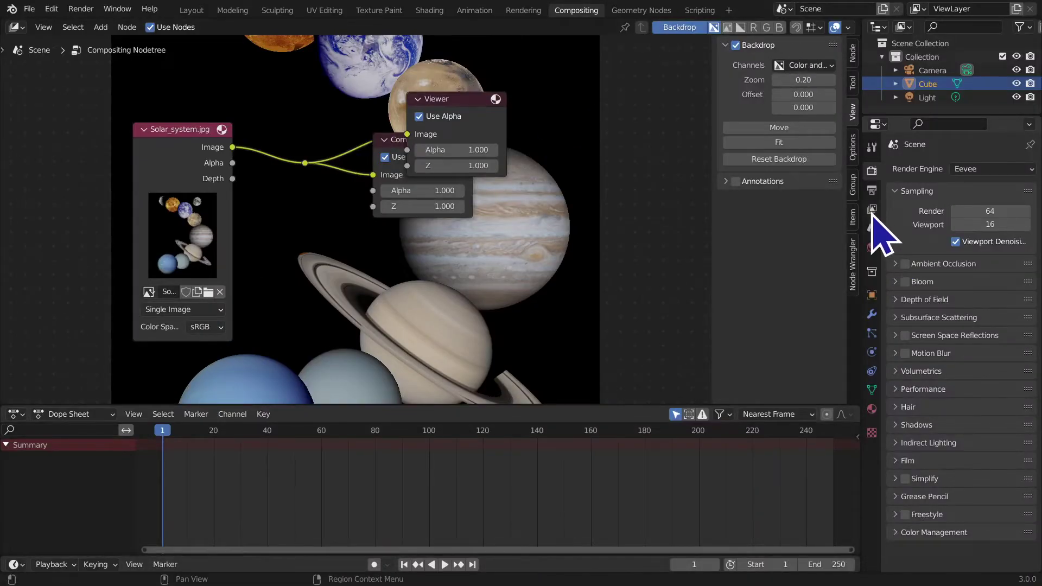
Step: In Output Properties, set Resolution X to 4500 and Y to 5600 px
left_click(873, 190)
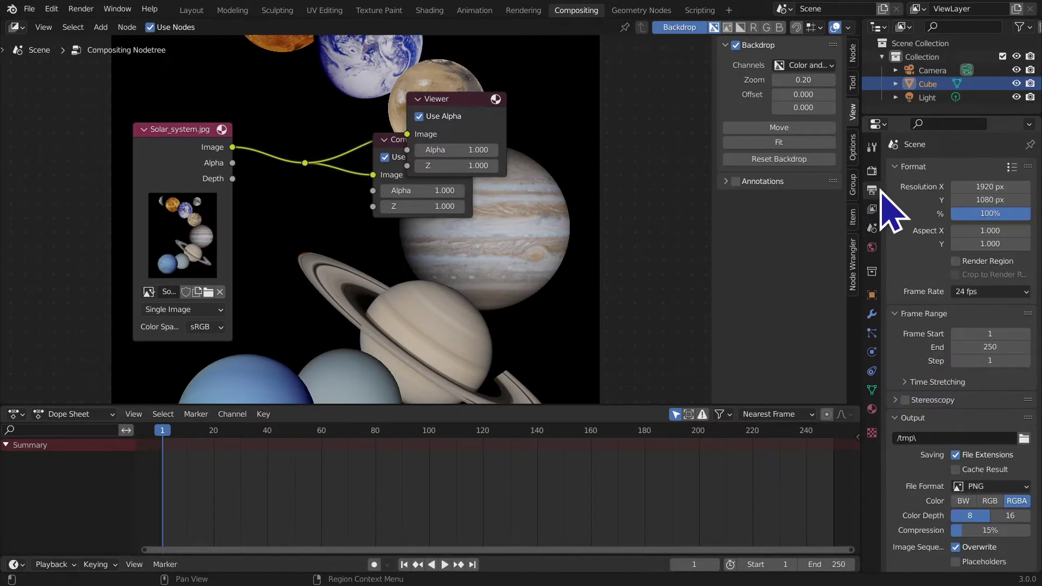
left_click(184, 137)
left_click(961, 186)
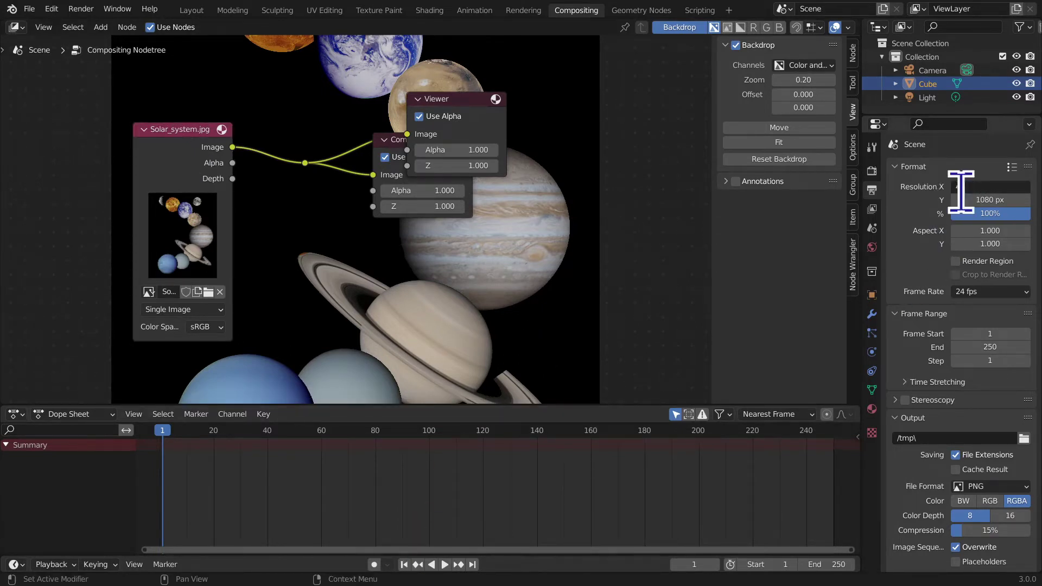
type("4500")
key("Return")
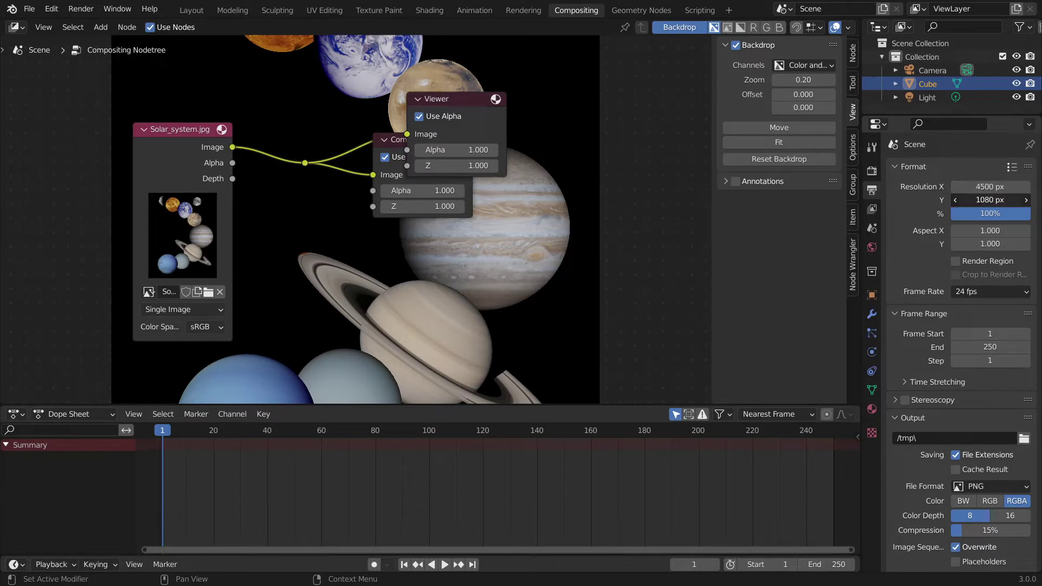
left_click(966, 205)
type("5600")
key("Return")
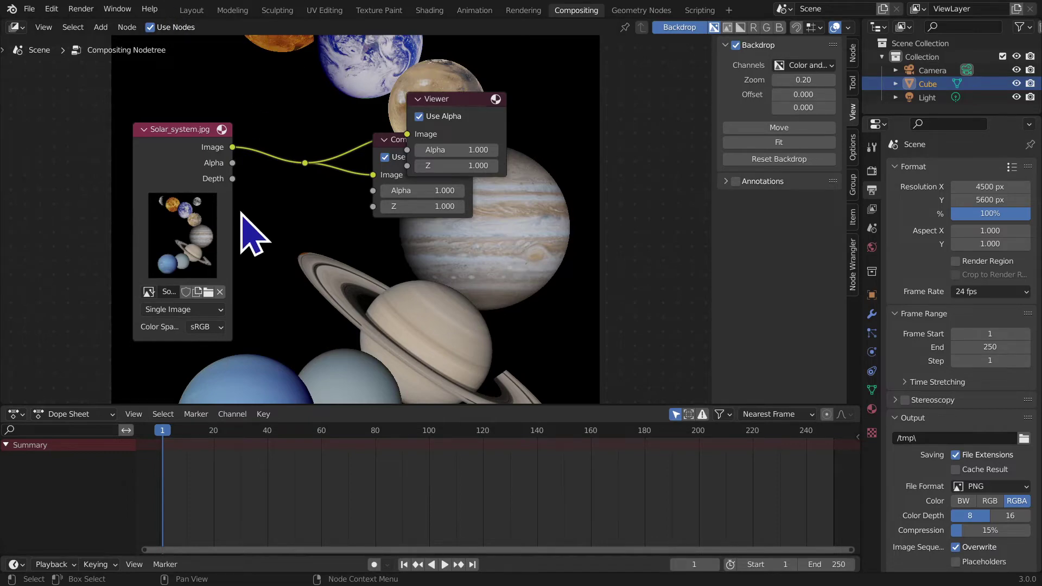
key("ctrl+alt+space")
key("shift+a")
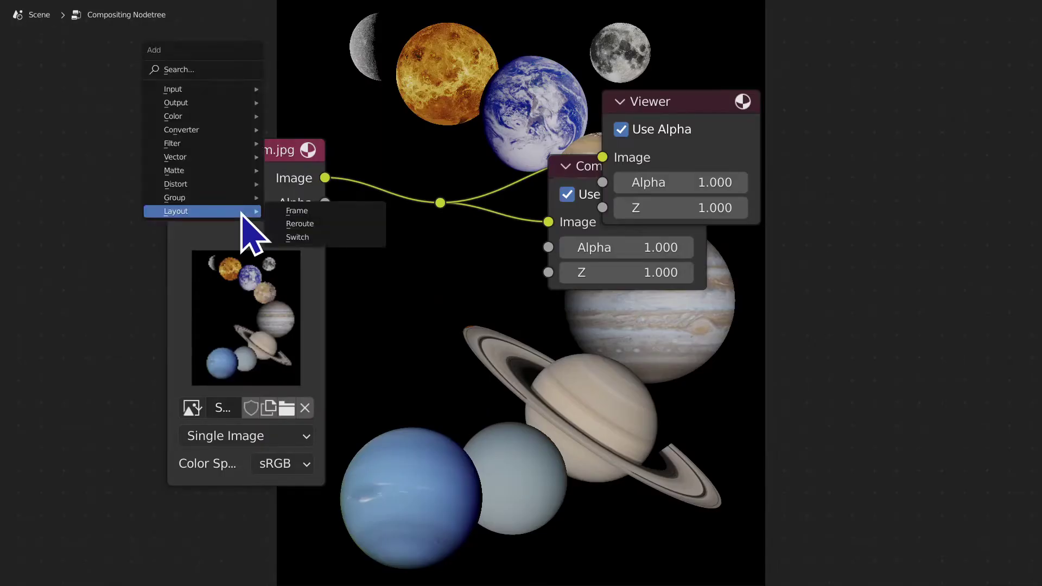
Step: Add a Mask input node at the left, keeping Scene Size as its size source
key("shift+a")
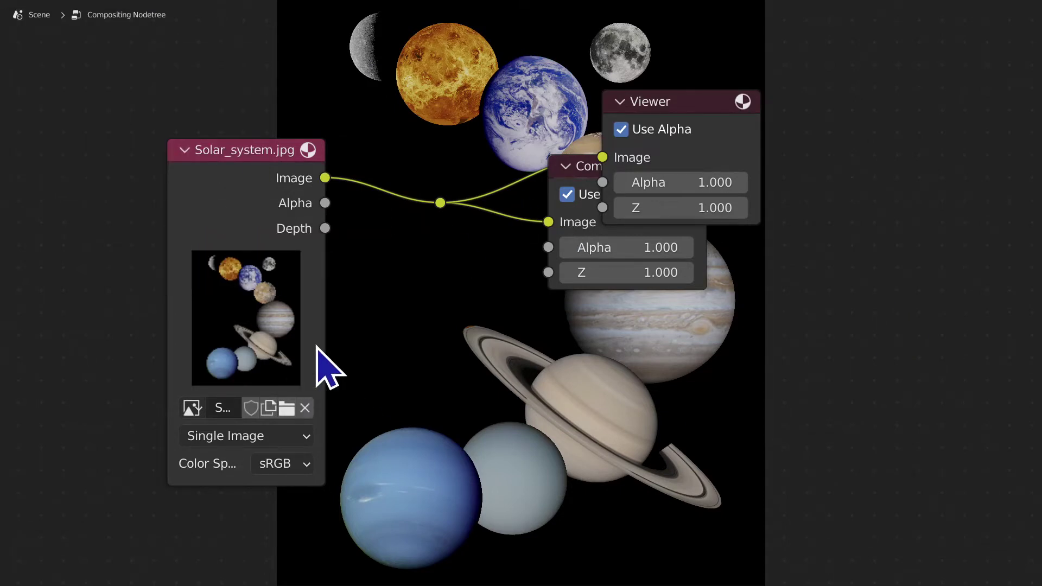
key("shift+a")
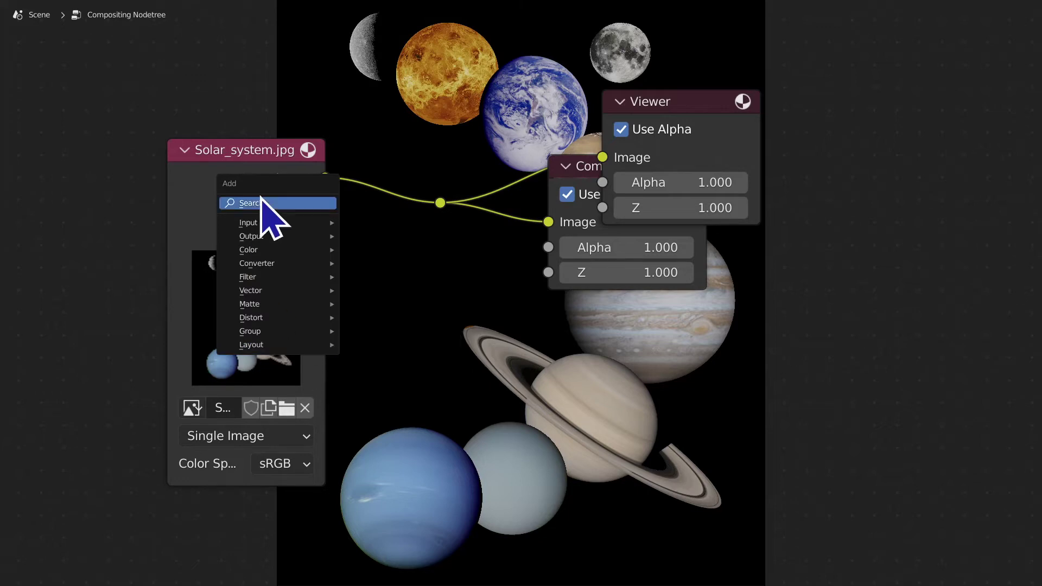
mouse_move(283, 222)
left_click(372, 282)
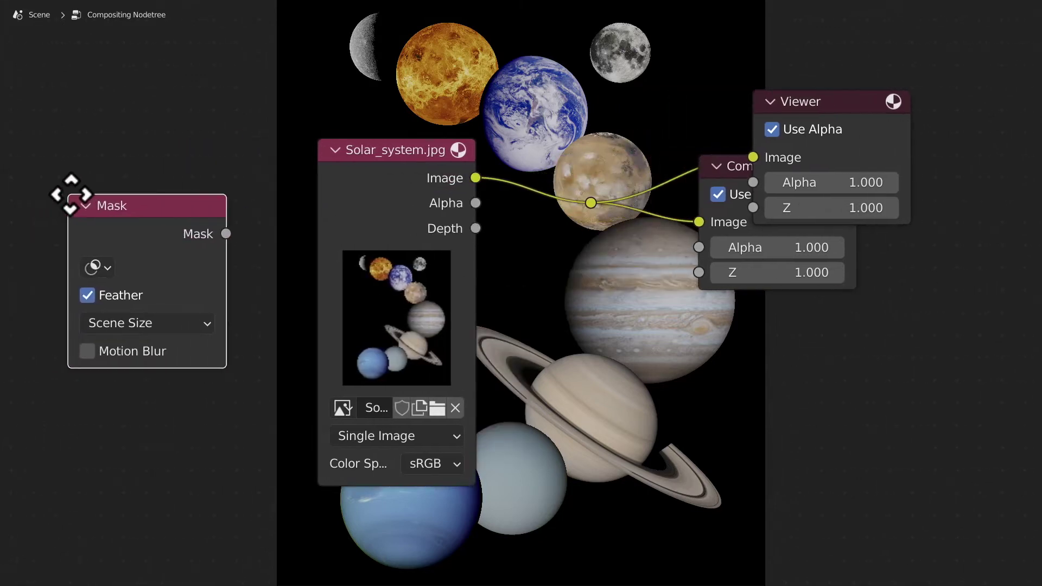
left_click(95, 192)
left_click(185, 325)
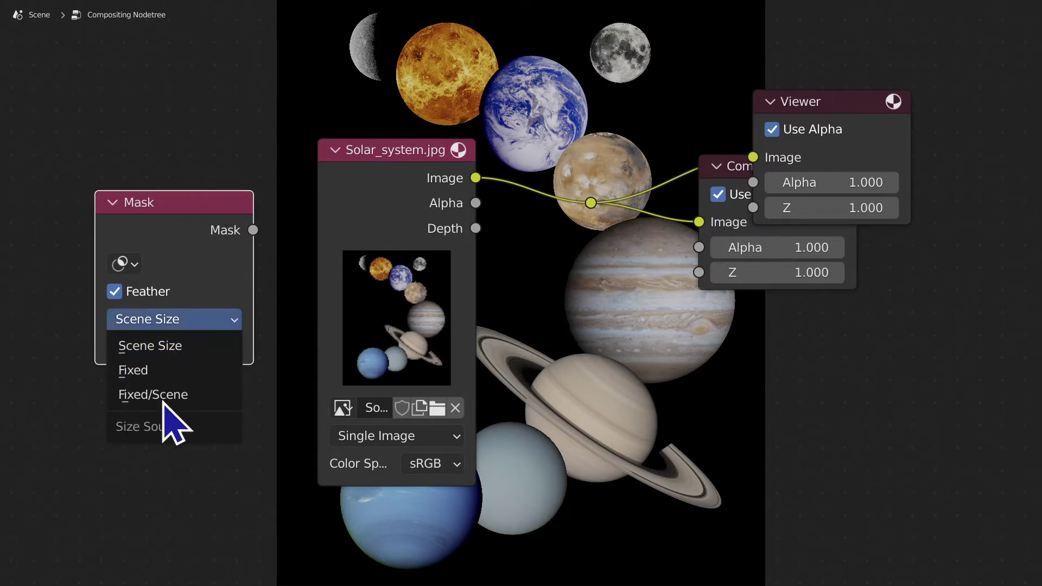
left_click(167, 346)
Step: Assign the Saturno mask to the node and show its output in the backdrop
left_click(120, 265)
left_click(123, 264)
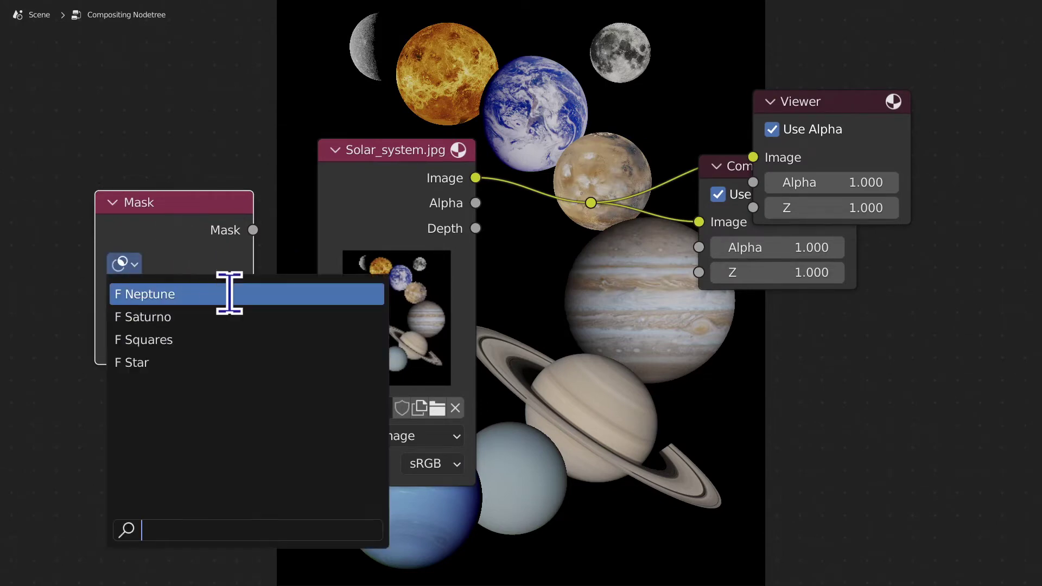
left_click(248, 317)
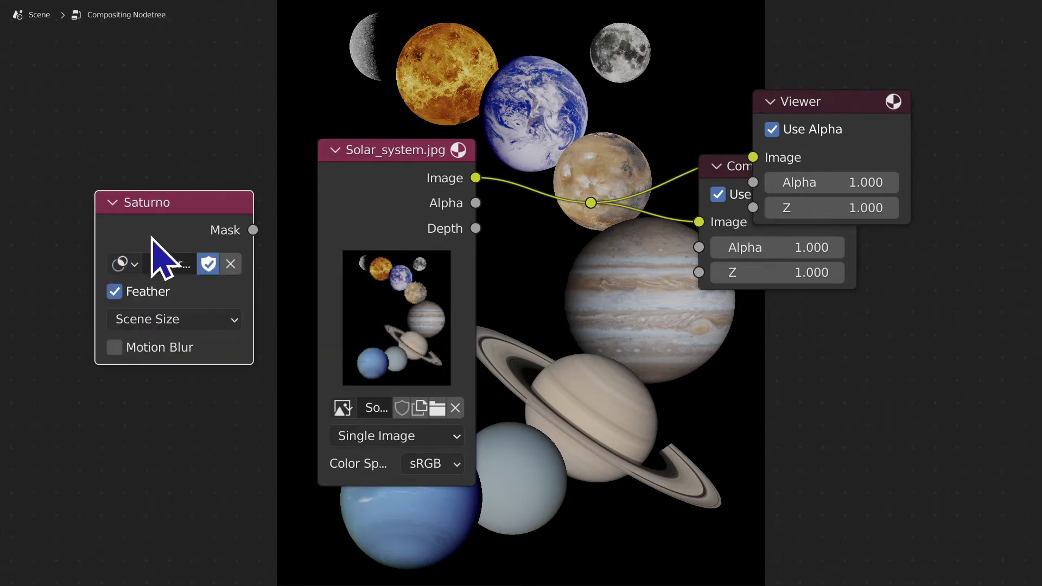
middle_click_drag(505, 372, 434, 323)
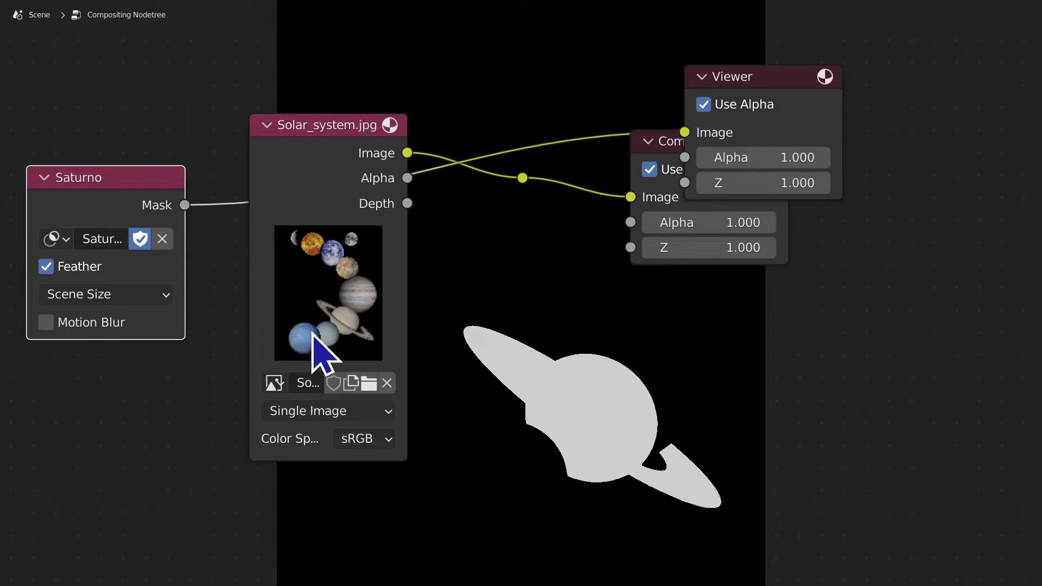
Step: Try the Neptune mask, then the Squares mask, on the Mask node
left_click(54, 239)
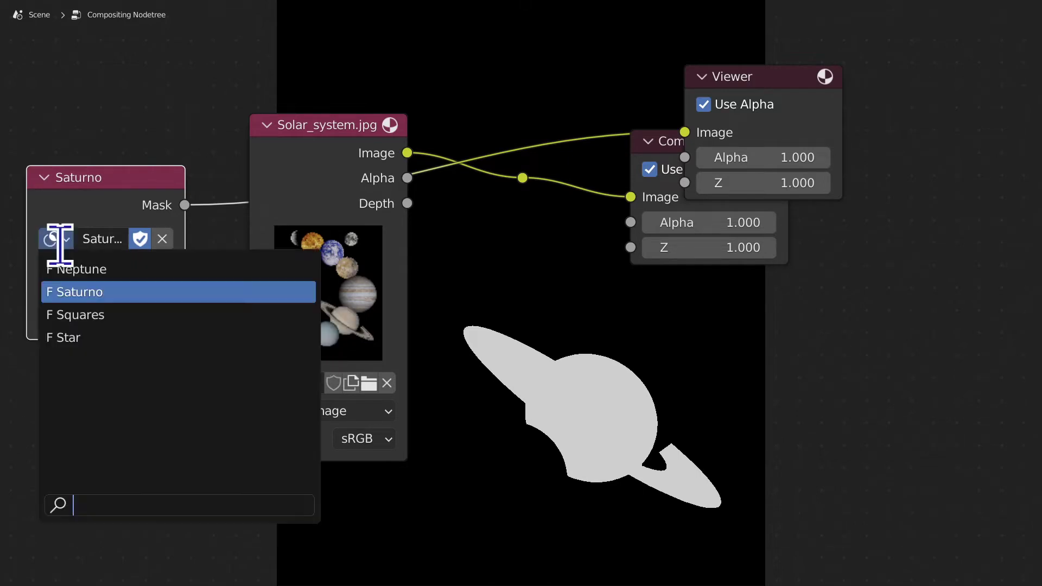
left_click(97, 266)
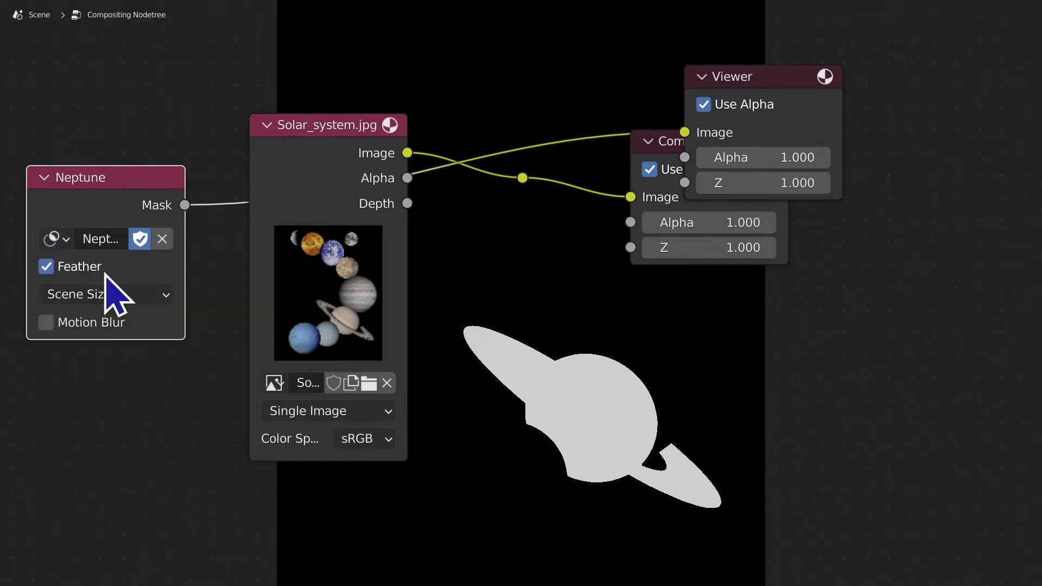
middle_click_drag(206, 429, 364, 325)
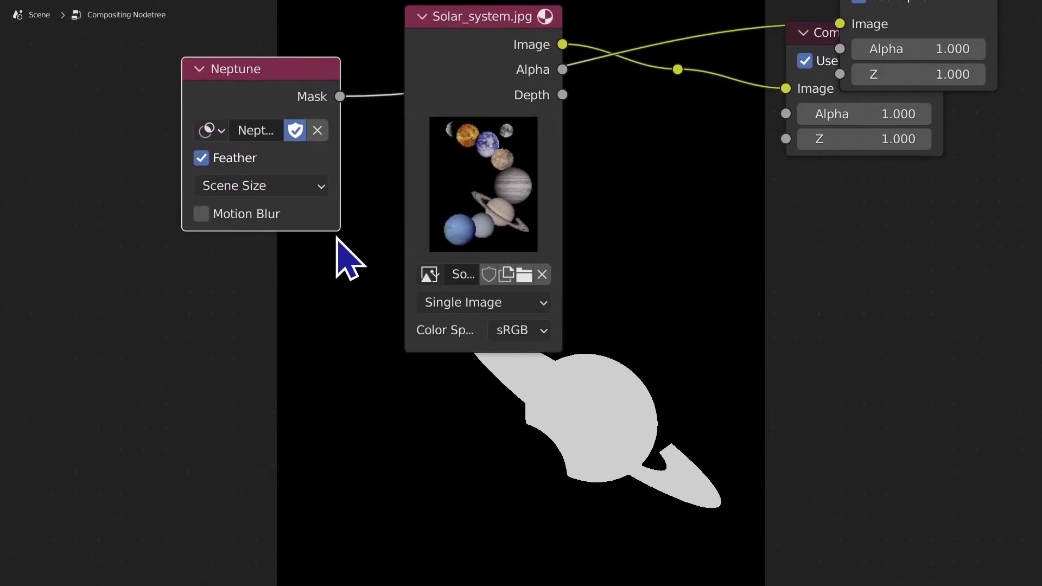
middle_click_drag(629, 157, 570, 221)
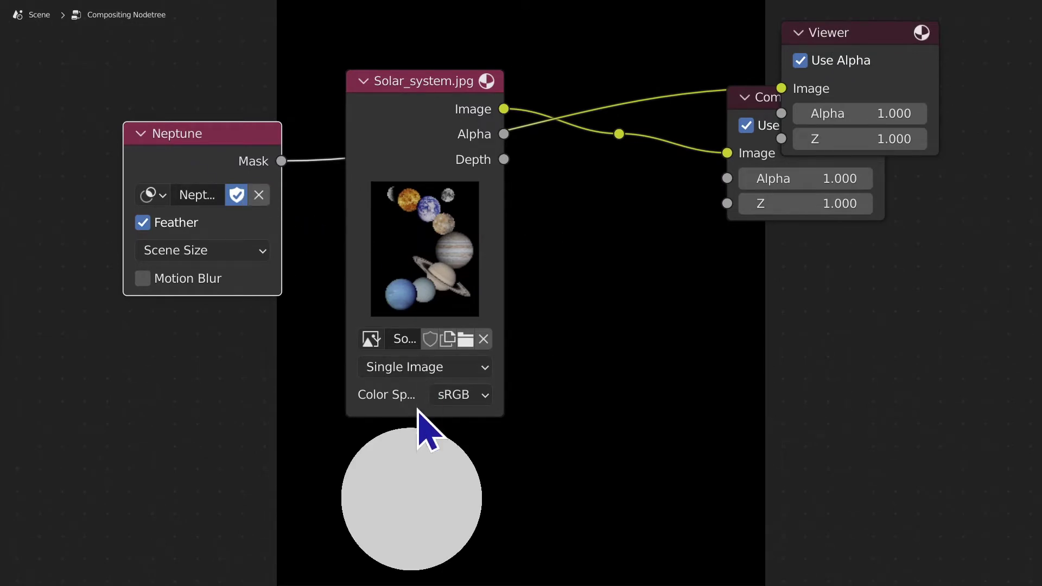
middle_click_drag(426, 430, 487, 382)
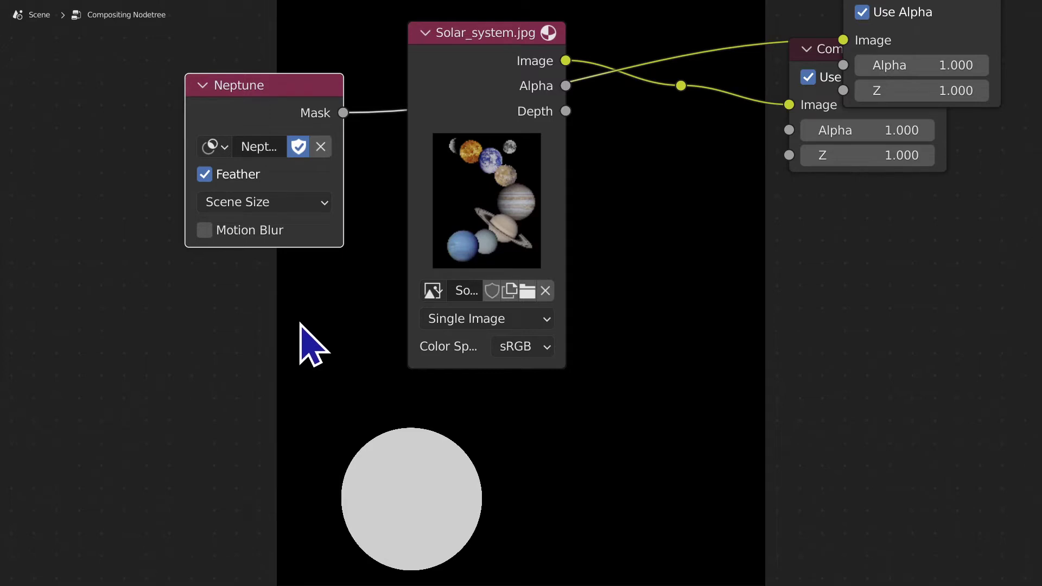
left_click(224, 146)
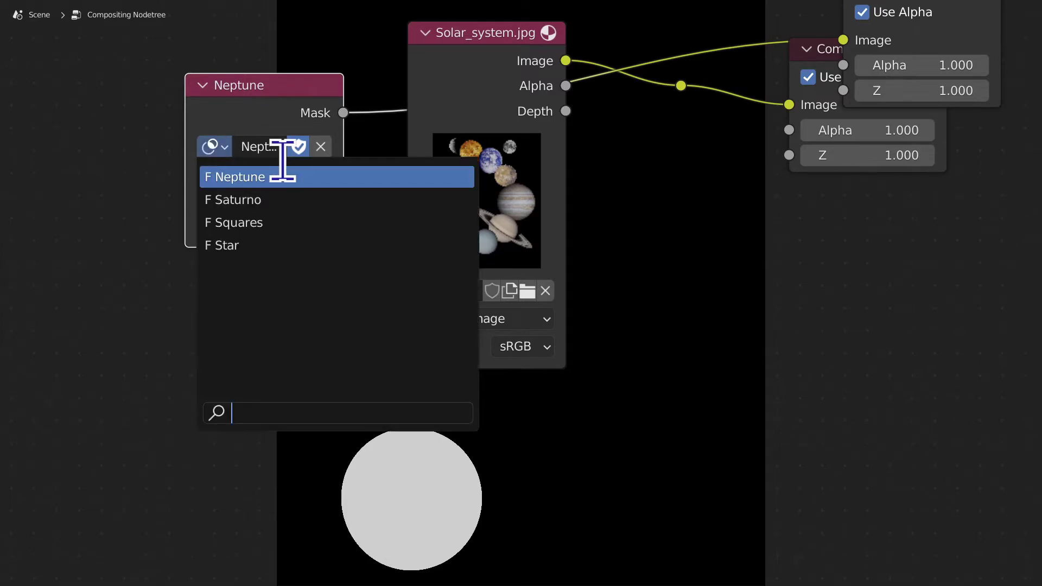
left_click(282, 223)
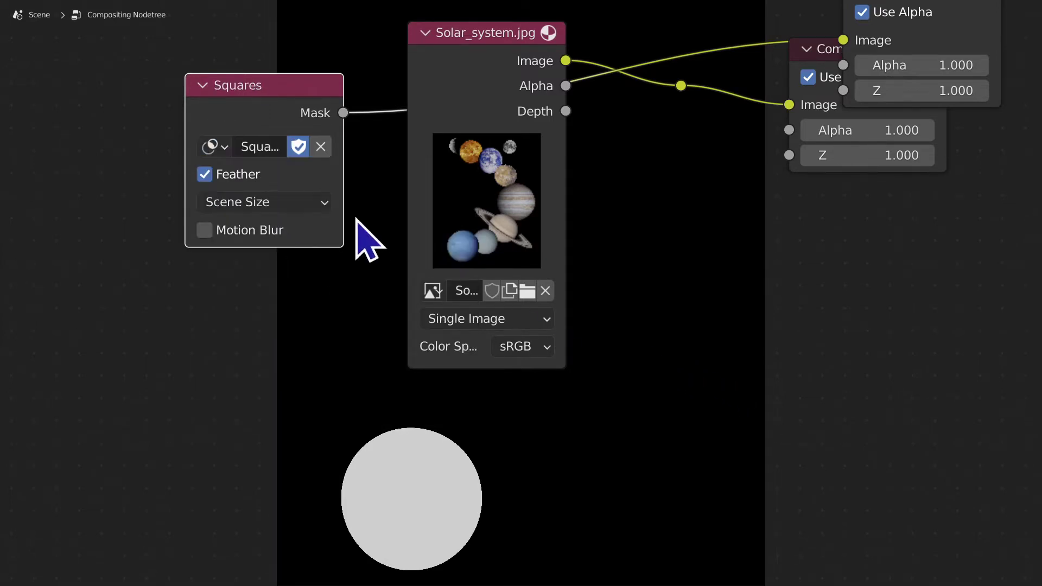
middle_click_drag(586, 337, 483, 349)
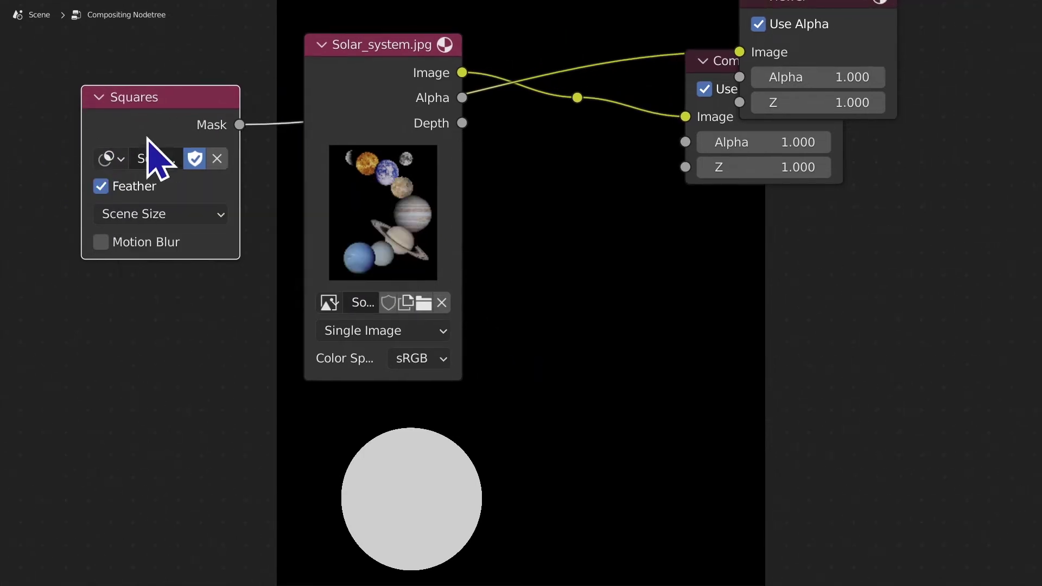
middle_click_drag(710, 344, 780, 352)
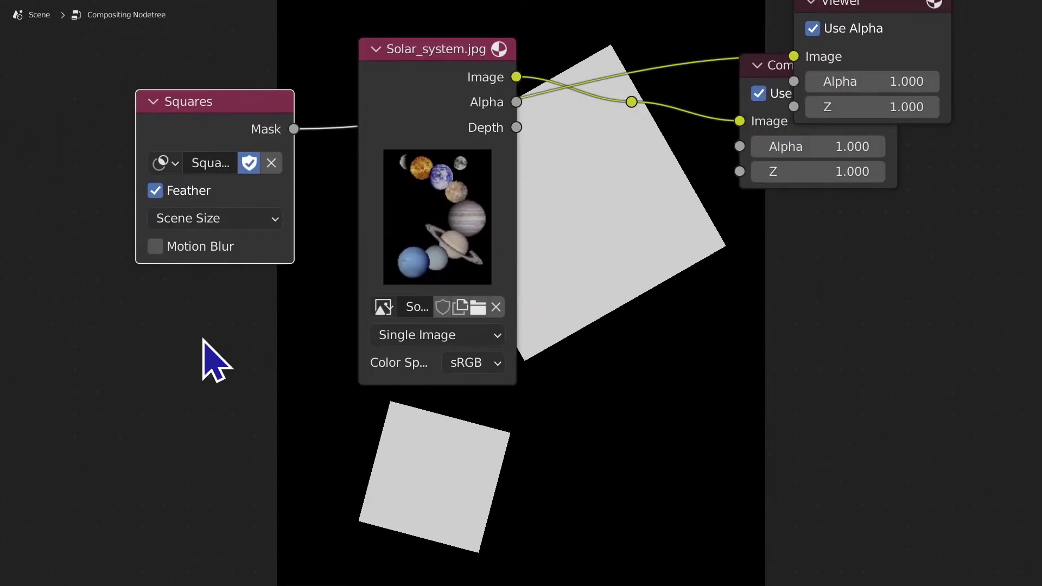
Step: Switch the Mask node to the Star mask, then back to Saturno
left_click(163, 163)
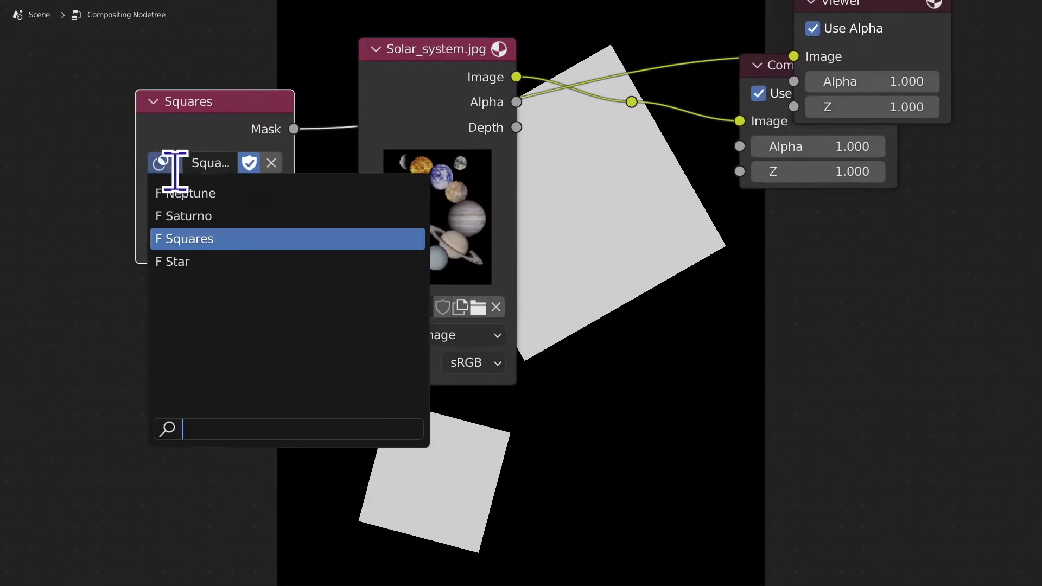
left_click(215, 261)
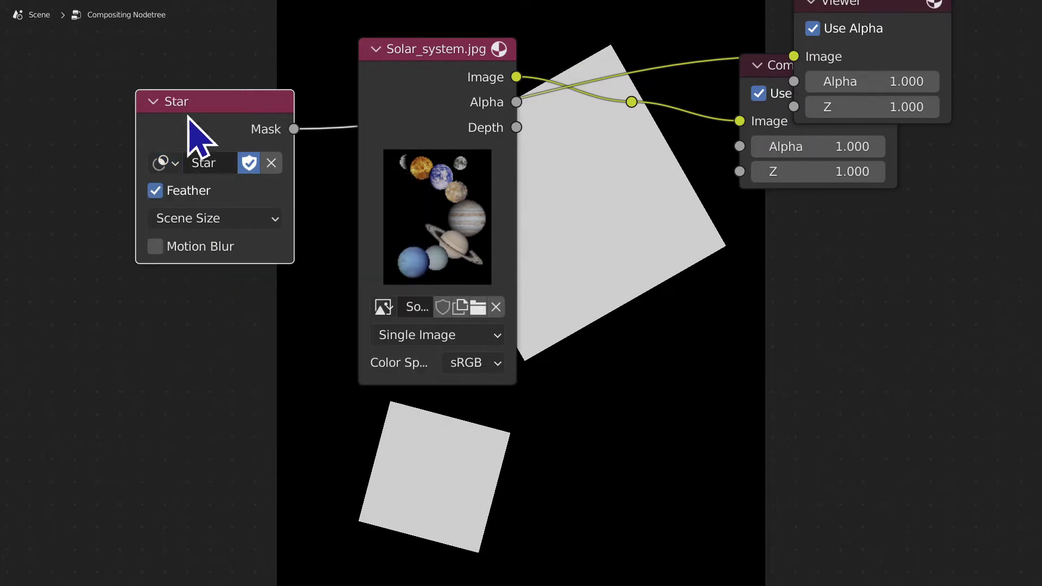
middle_click_drag(577, 365, 550, 297)
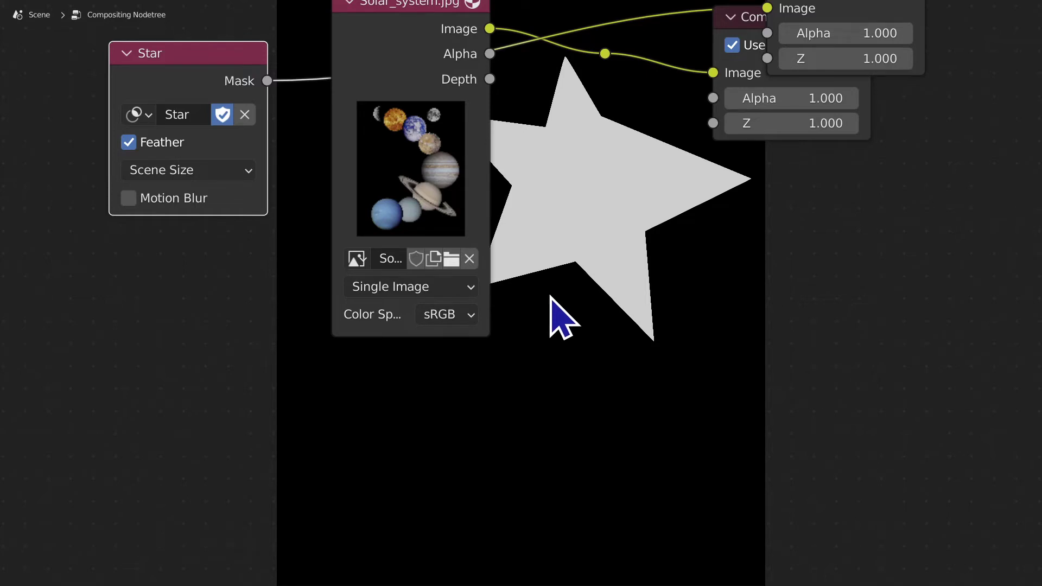
left_click(136, 114)
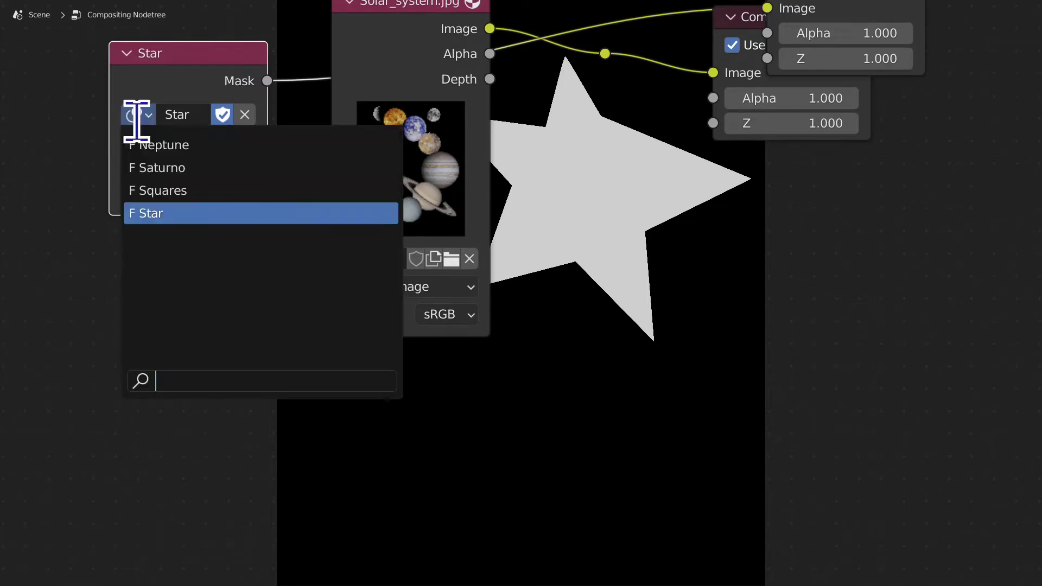
left_click(182, 168)
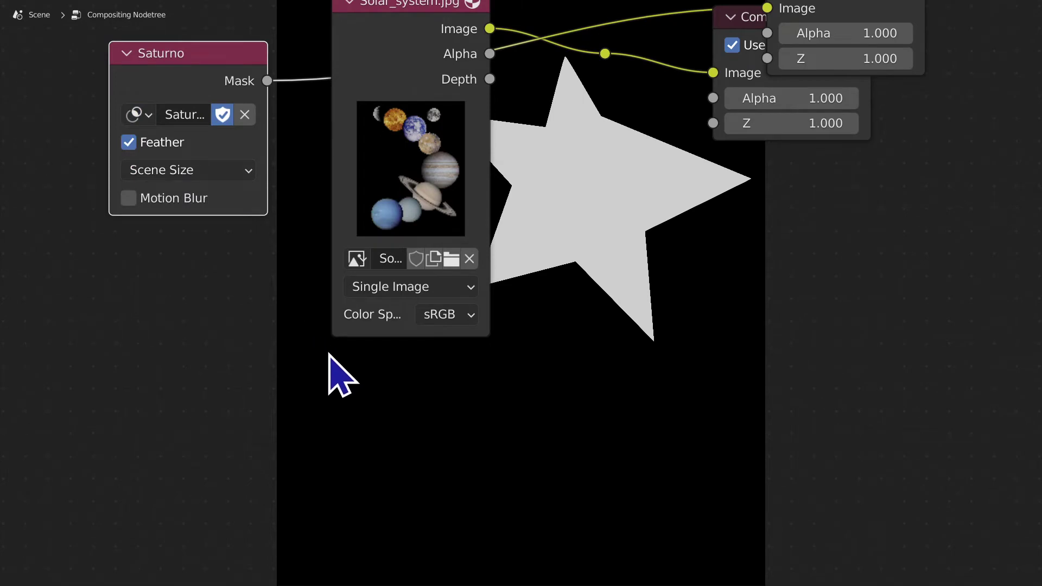
middle_click_drag(329, 354, 293, 436)
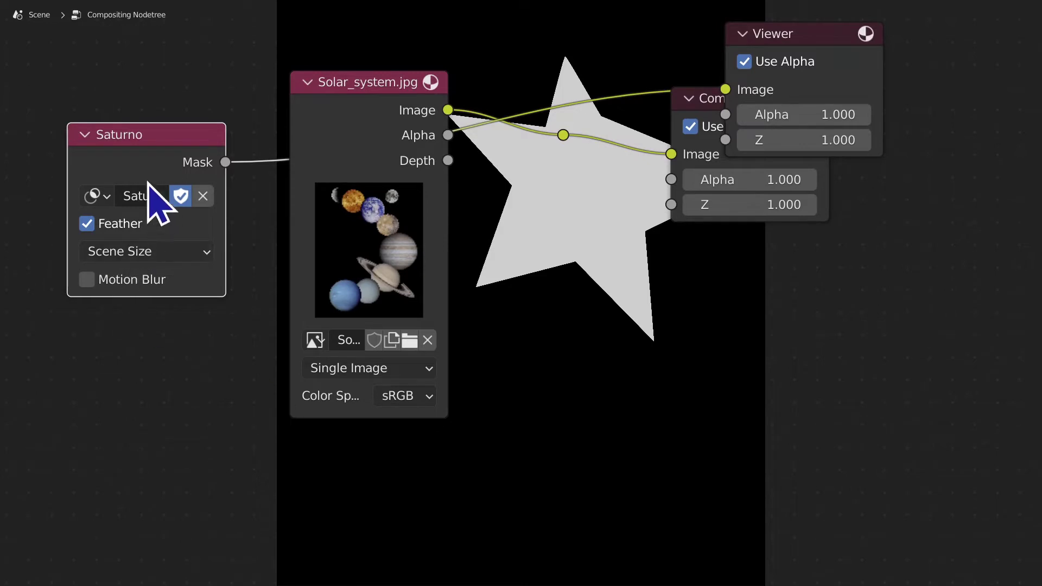
Step: Reconnect the Viewer to the image reroute and move the Viewer and Saturno nodes aside
left_click(563, 135, "ctrl+shift")
left_click_drag(814, 45, 896, 128)
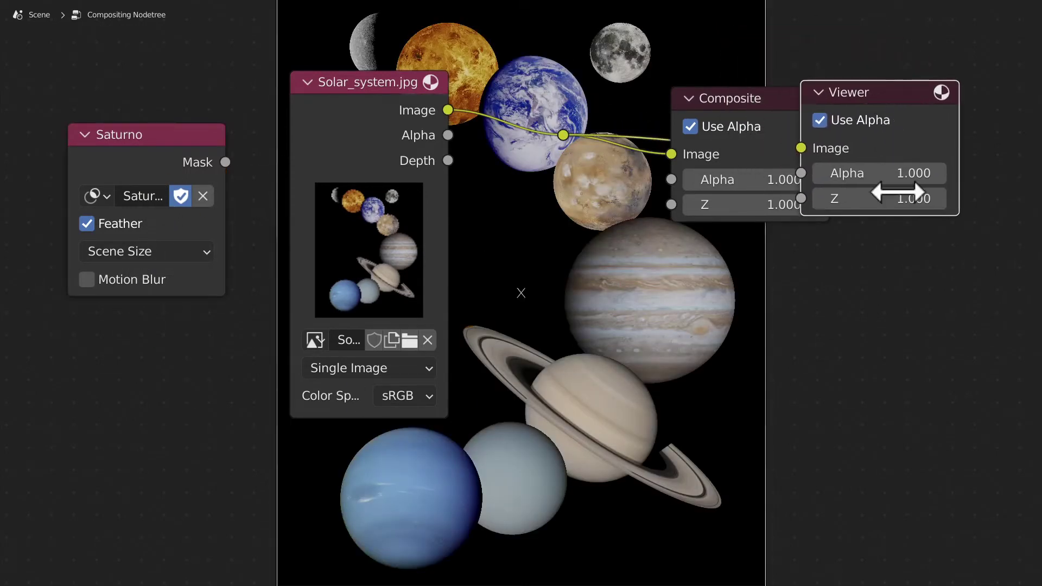
left_click(95, 196)
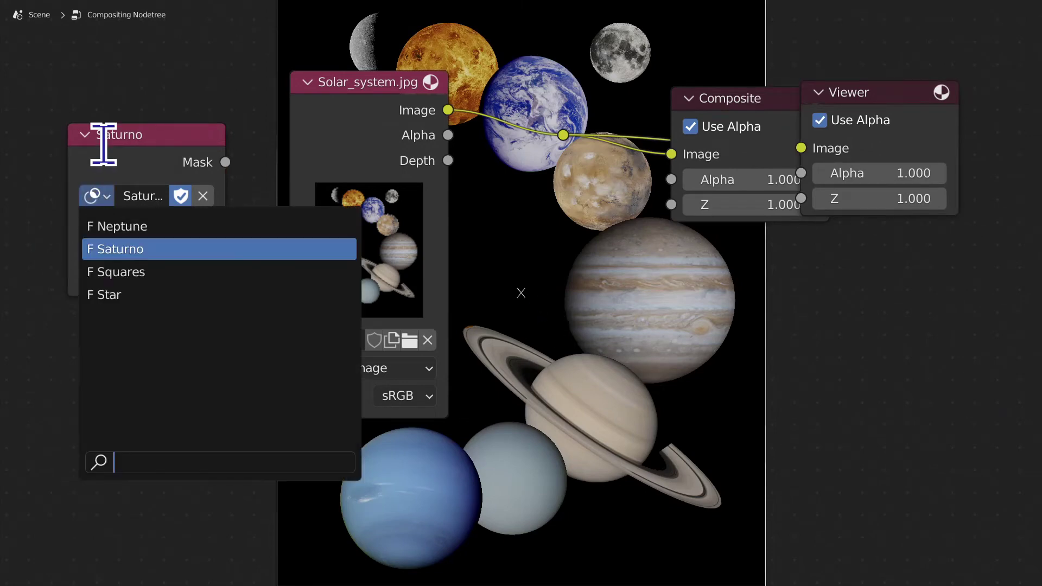
left_click_drag(119, 152, 130, 140)
key("Home")
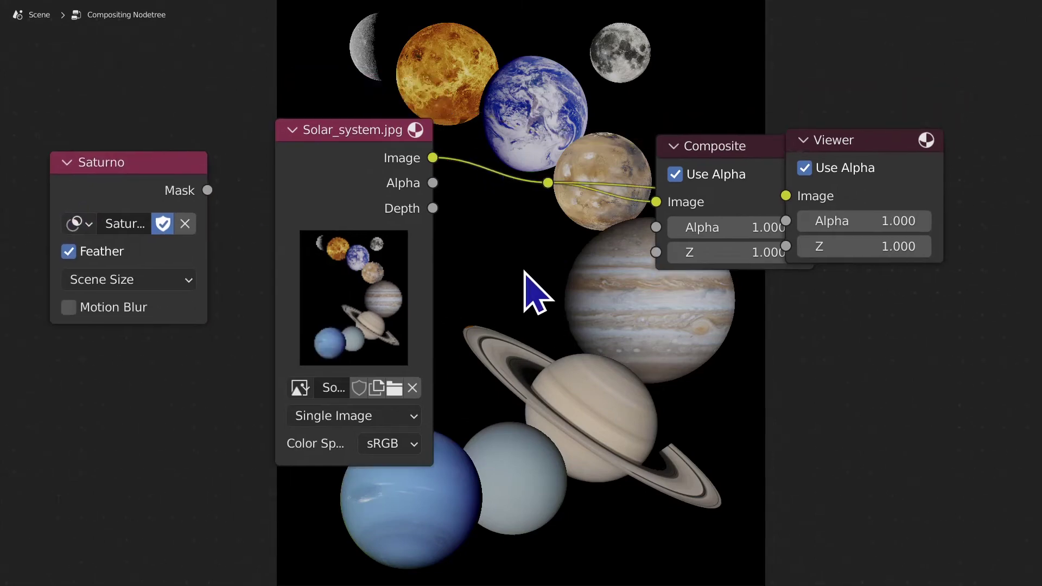
scroll(529, 279, "up", 1)
scroll(441, 188, "left", 3, "ctrl")
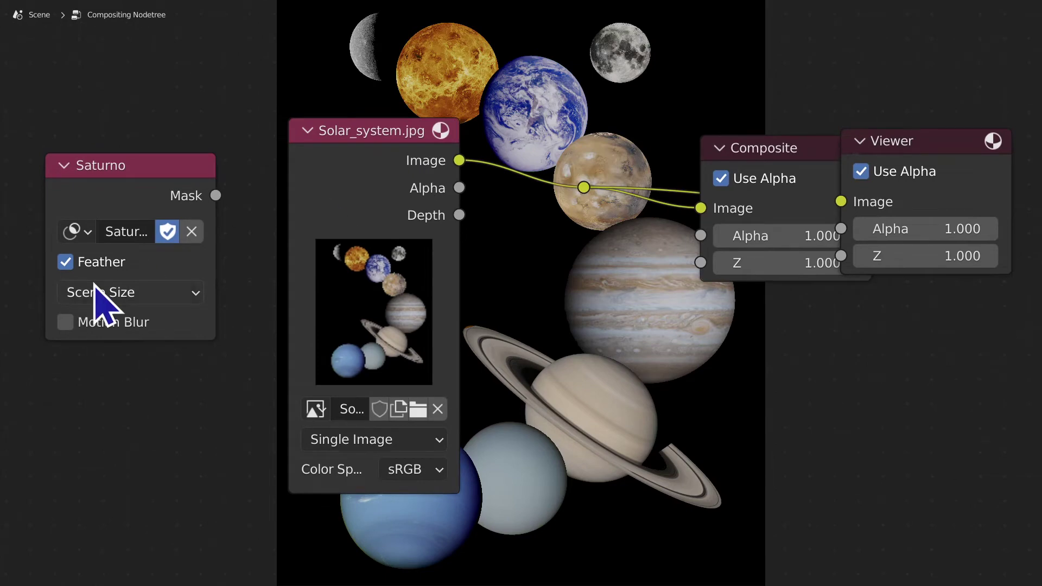
key("shift+a")
left_click_drag(131, 166, 186, 133)
Step: Clear the node selection, then start adding a Distance Key node and cancel it
scroll(451, 219, "right", 3, "ctrl")
left_click(315, 177)
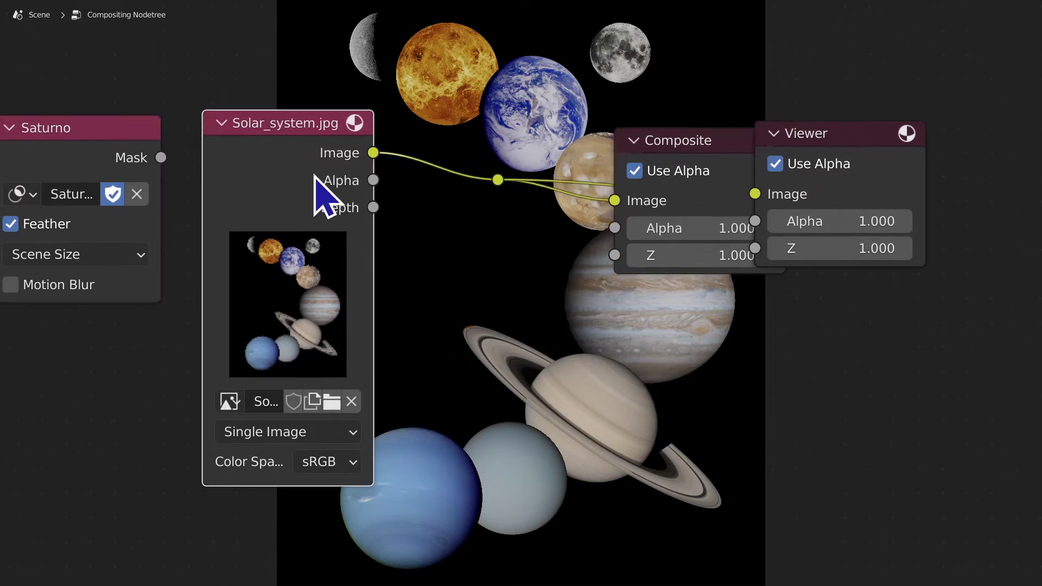
left_click(559, 244)
key("shift+a")
mouse_move(560, 243)
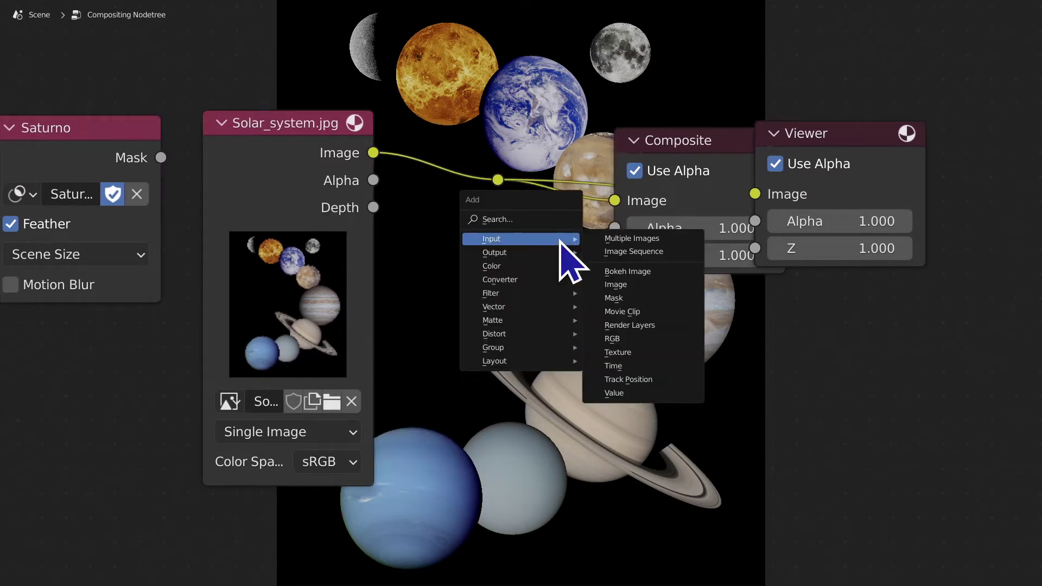
mouse_move(492, 321)
left_click(624, 429)
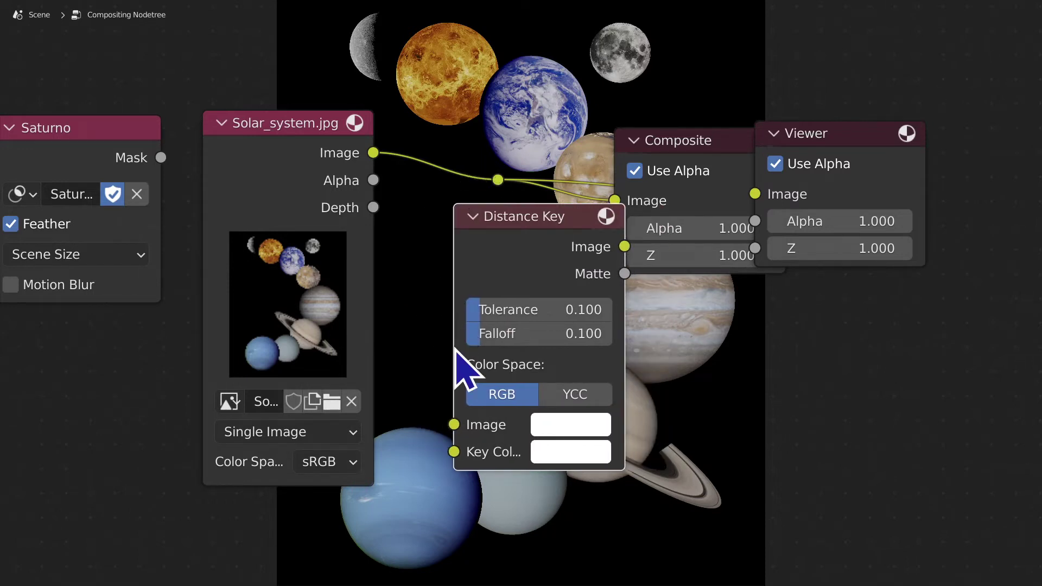
key("Escape")
Step: Search 'mix' and insert a Mix node on the Solar_system.jpg-to-Composite link
key("shift+a")
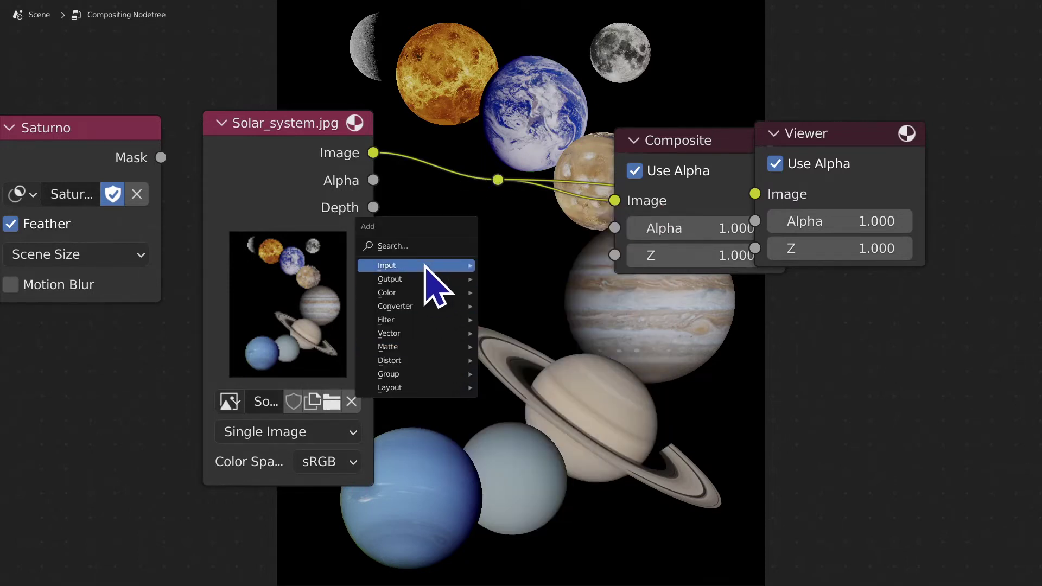
left_click(392, 246)
type("mix")
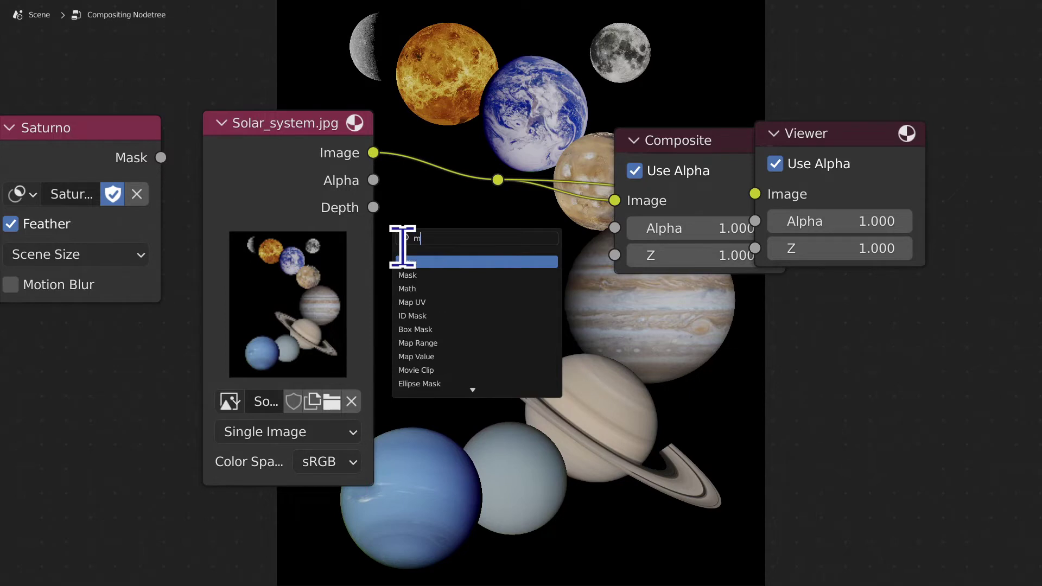
left_click(489, 262)
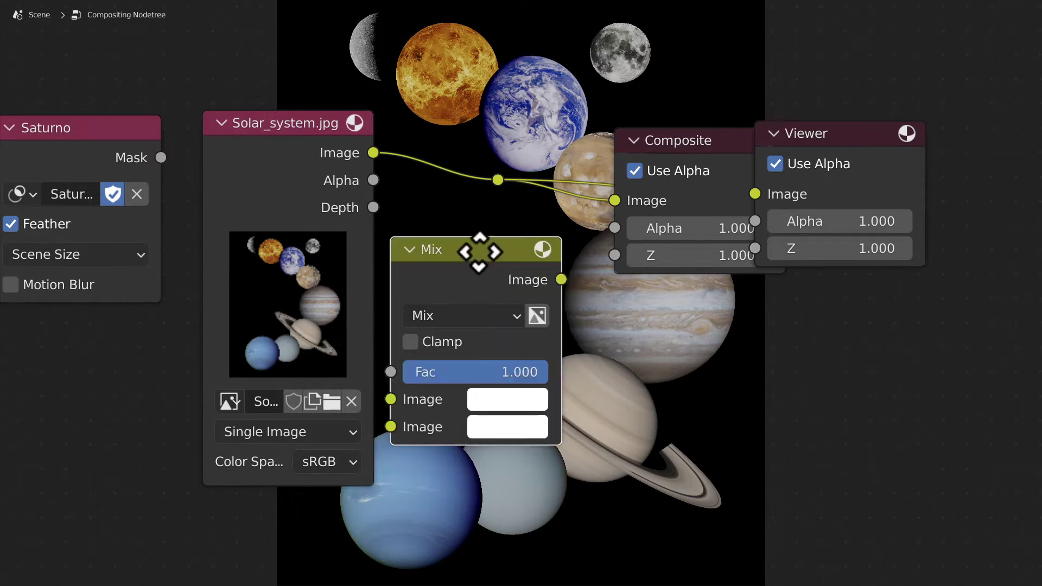
left_click(484, 148)
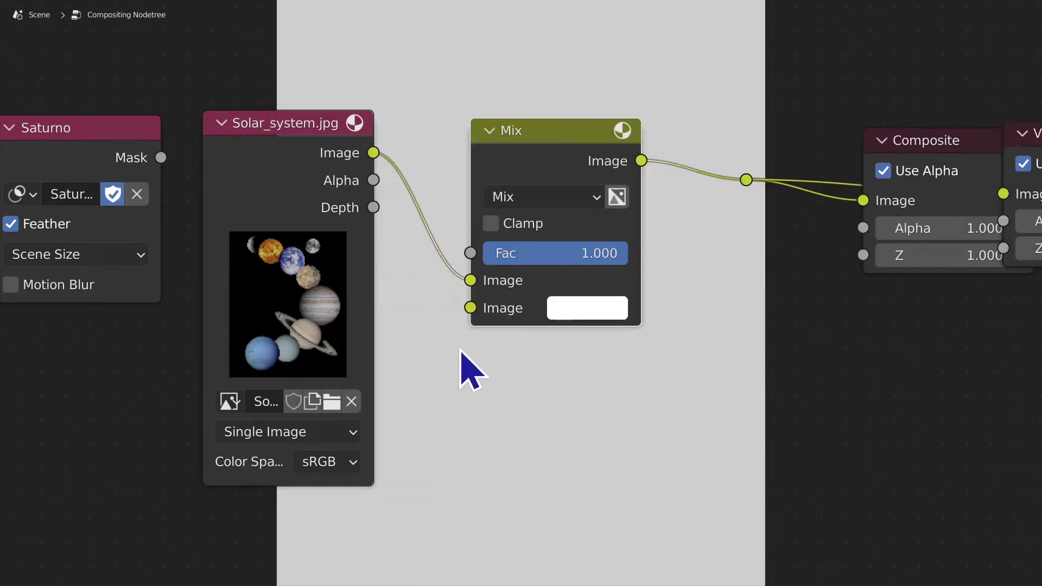
Step: Connect the Saturno mask output to the Mix node's Fac input
middle_click_drag(109, 156, 160, 157)
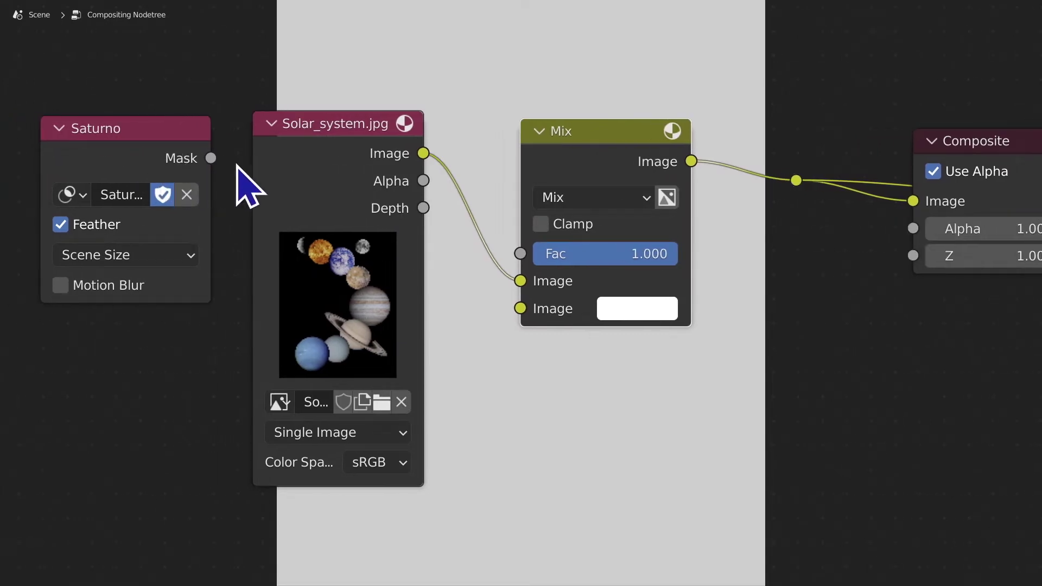
left_click(190, 168)
left_click_drag(216, 160, 523, 253)
left_click(688, 473)
middle_click_drag(688, 474, 706, 441)
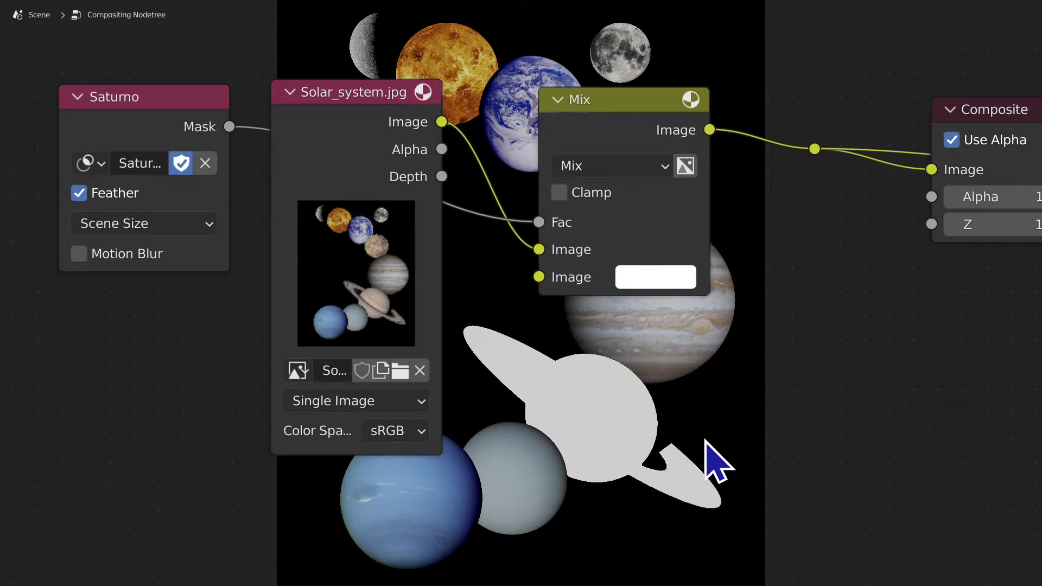
Step: Drag the Mix node's second colour Value to 0 for black, then rearrange the Saturno and Solar_system.jpg nodes
left_click(634, 285)
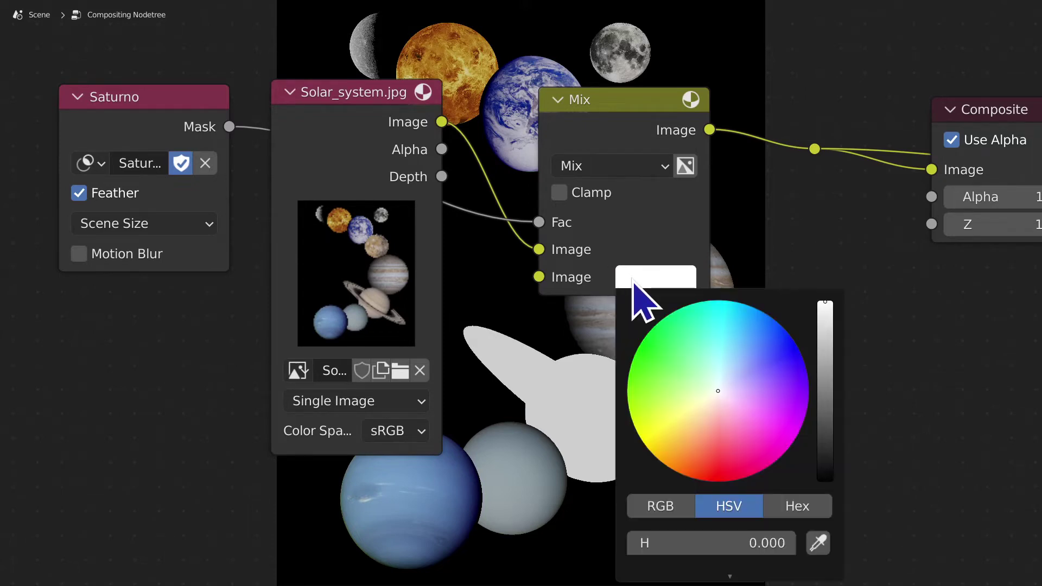
middle_click_drag(442, 396, 433, 339)
left_click(624, 241)
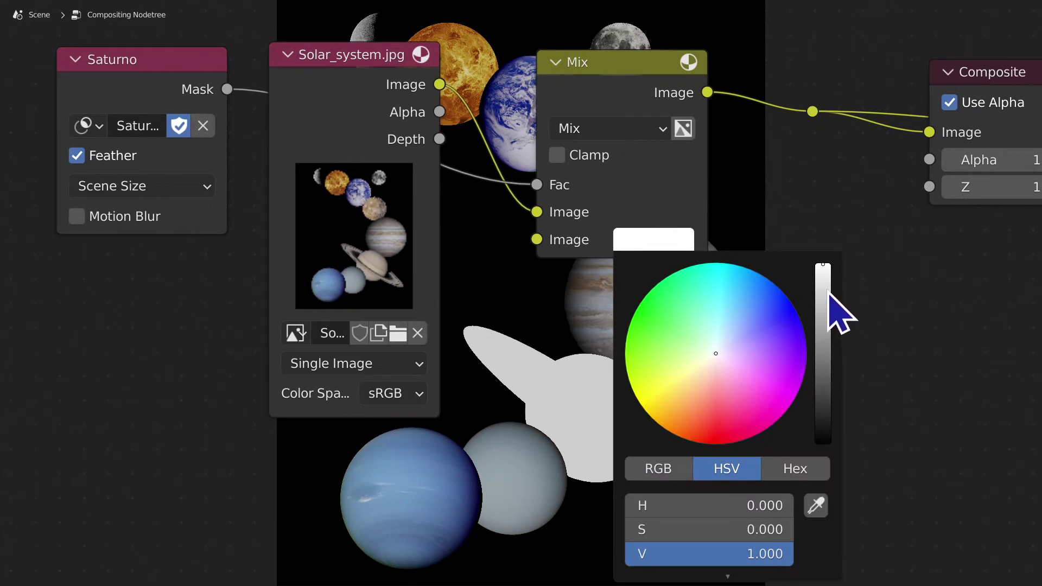
left_click_drag(822, 270, 822, 443)
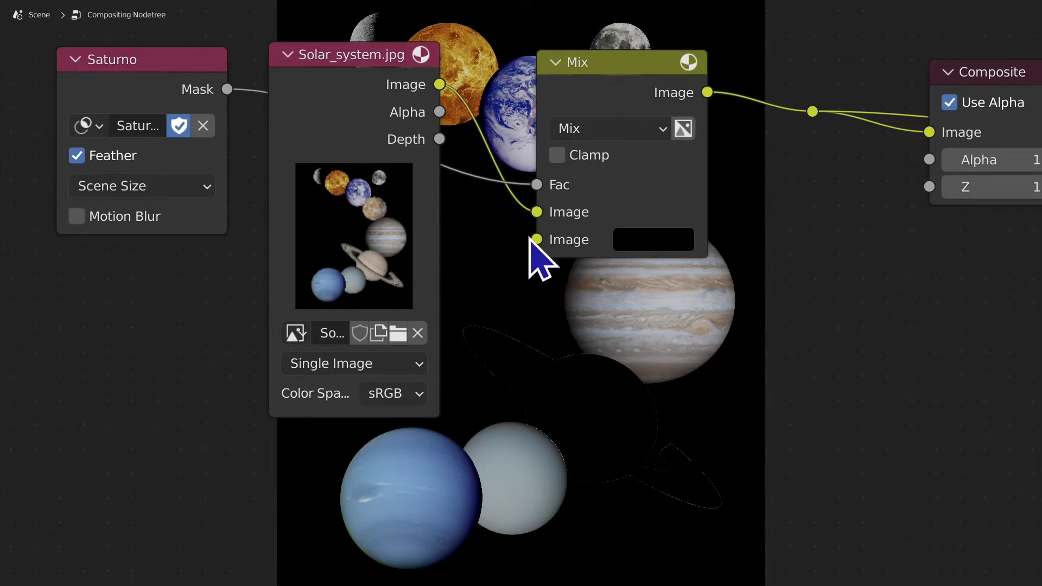
left_click_drag(99, 89, 61, 202)
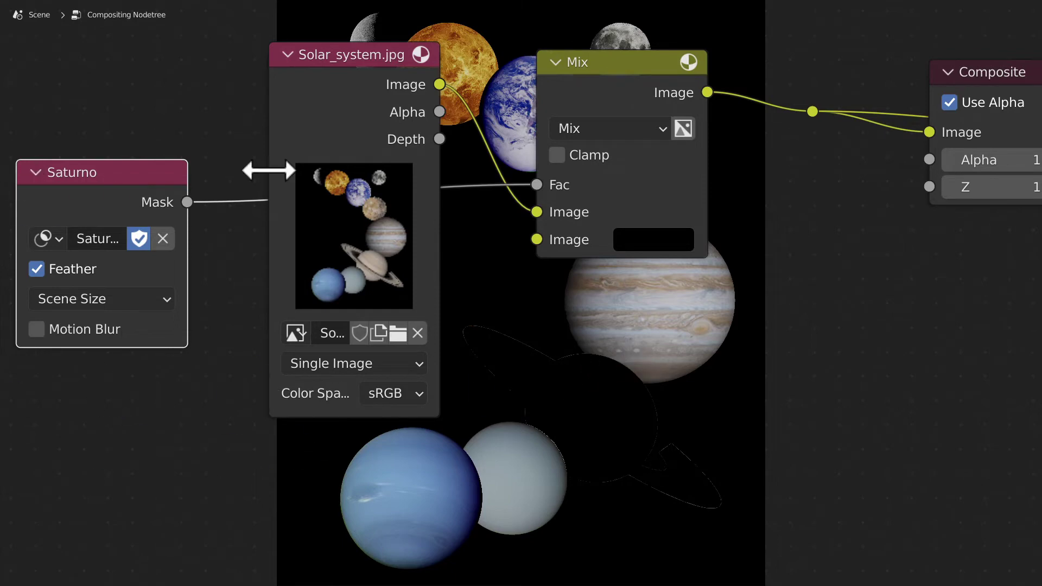
mouse_move(332, 91)
left_mouse_down()
mouse_move(239, 86)
mouse_move(354, 151)
mouse_move(316, 38)
mouse_move(329, 75)
left_mouse_up()
Step: Set the Mix node's second colour to pure red at full brightness
left_click(661, 242)
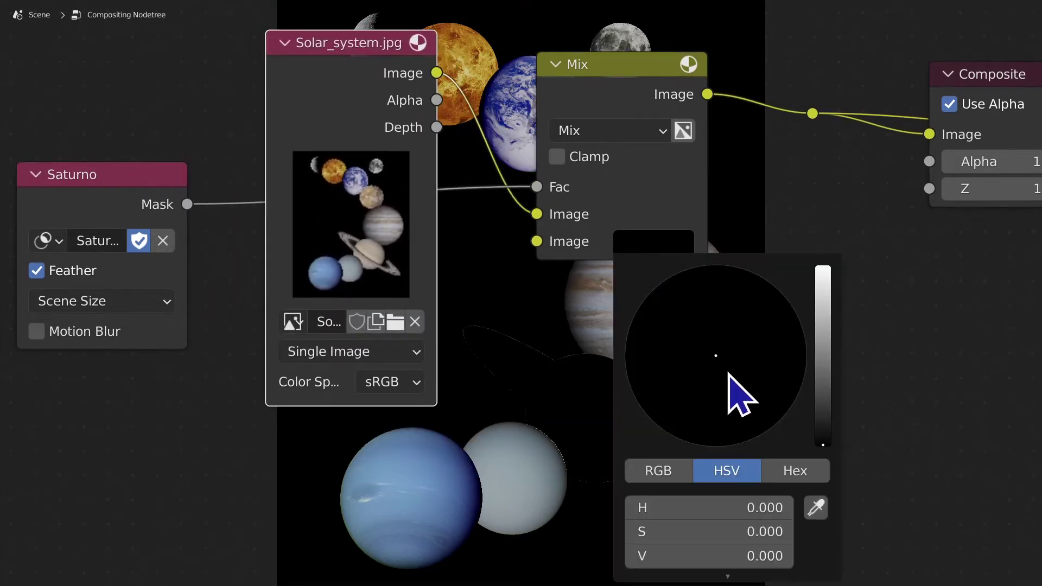
left_click_drag(823, 375, 823, 274)
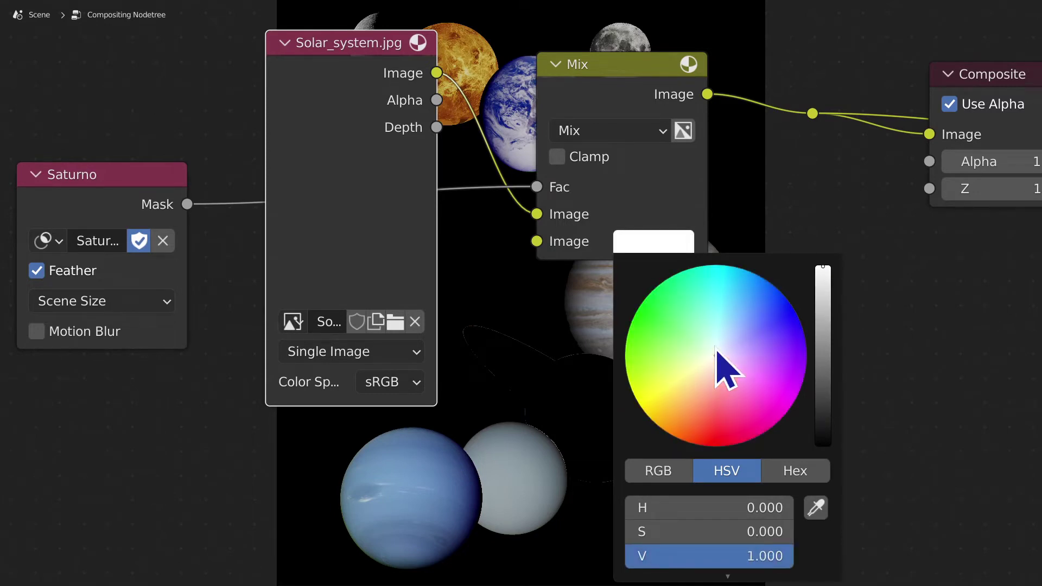
left_click(702, 447)
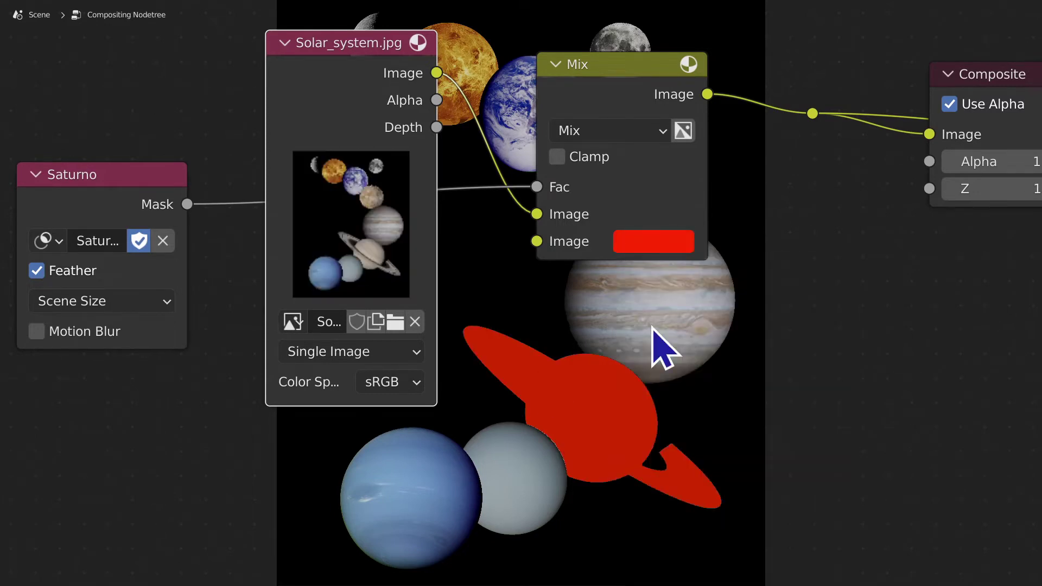
scroll(698, 477, "up", 2)
middle_click_drag(698, 477, 672, 424)
scroll(738, 447, "up", 1)
scroll(738, 447, "down", 2)
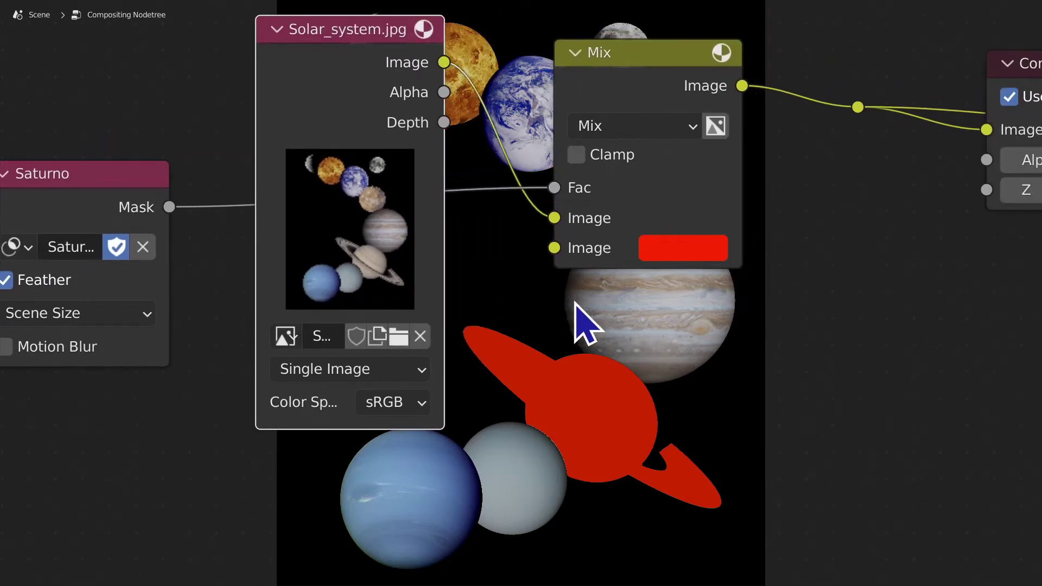
Step: Move the Solar_system.jpg node down-left and the Saturno node to the left
left_click_drag(350, 73, 325, 98)
middle_click_drag(252, 233, 653, 207)
left_click_drag(458, 144, 352, 160)
key("shift+a")
Step: Insert an Invert node between the Saturno mask and the Mix factor
left_click(608, 174)
type("invert")
left_click(624, 195)
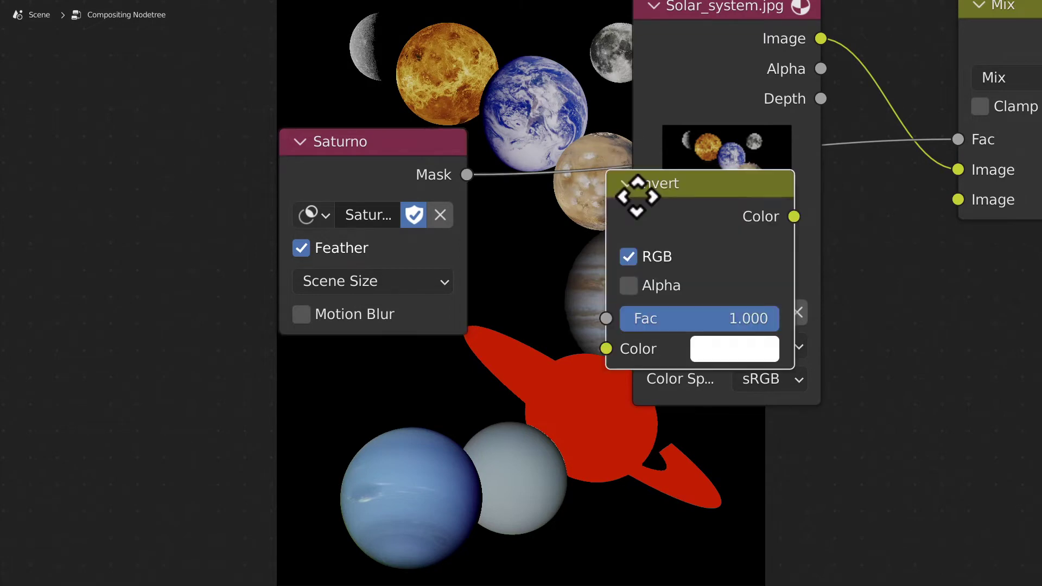
left_click(524, 146)
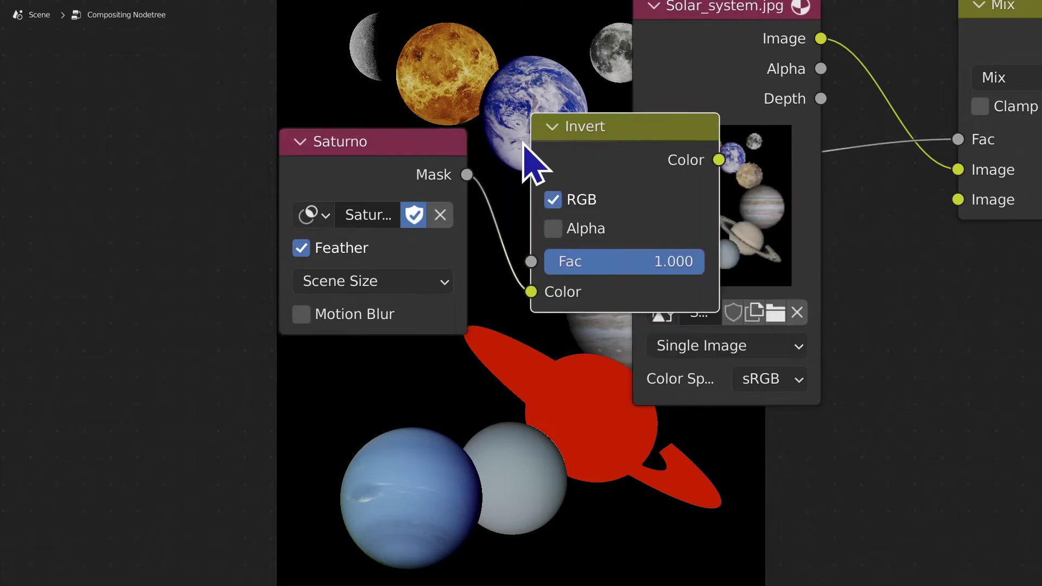
middle_click_drag(704, 410, 305, 420)
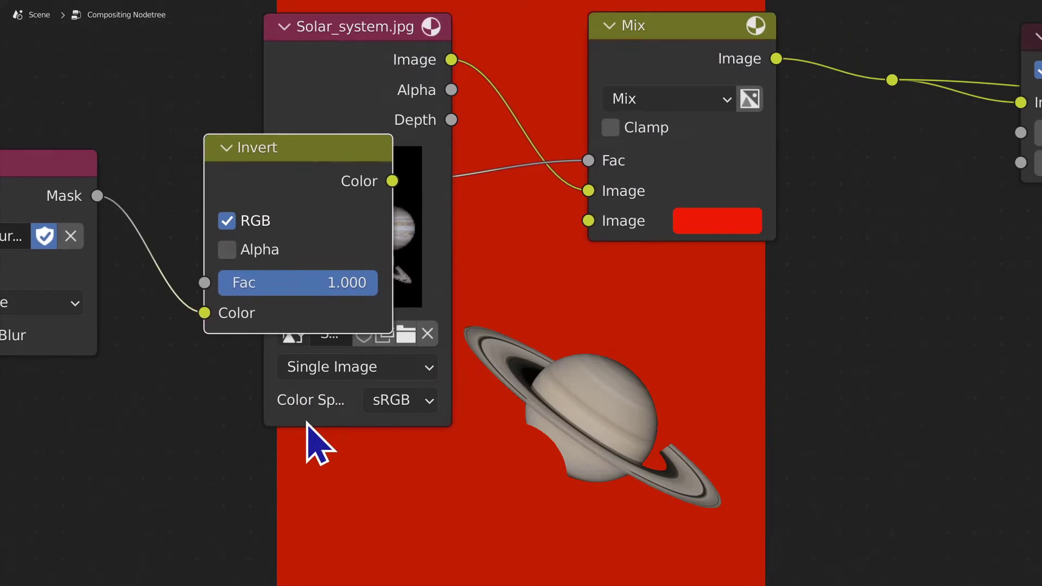
Step: Change the red Mix colour to black and move the Saturno and Invert nodes left
left_click(735, 228)
left_click(744, 228)
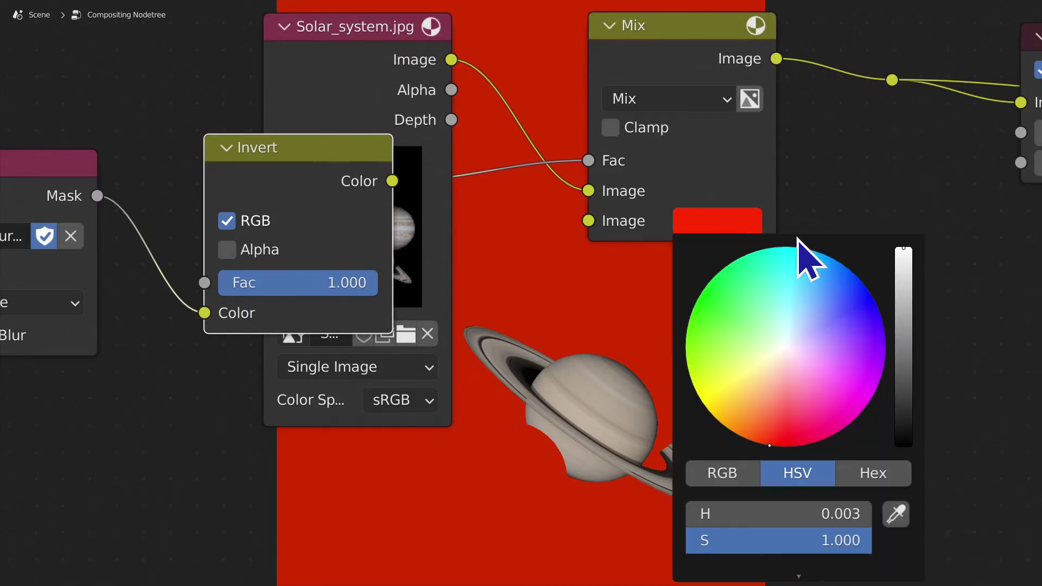
left_click_drag(906, 266, 904, 446)
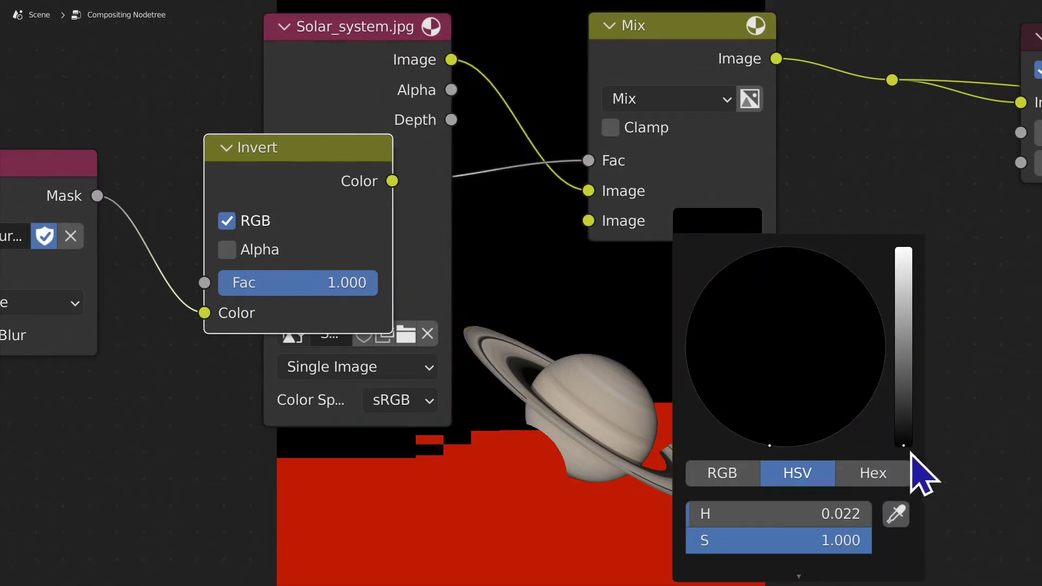
middle_click_drag(467, 480, 642, 502)
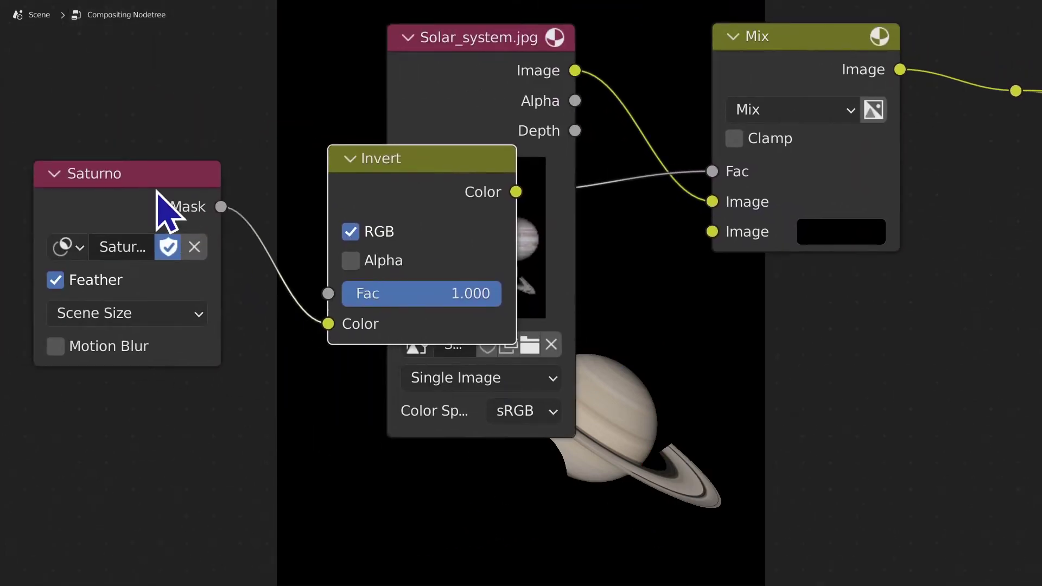
left_click_drag(177, 209, 51, 210)
left_click_drag(419, 186, 278, 183)
middle_click_drag(730, 461, 491, 332)
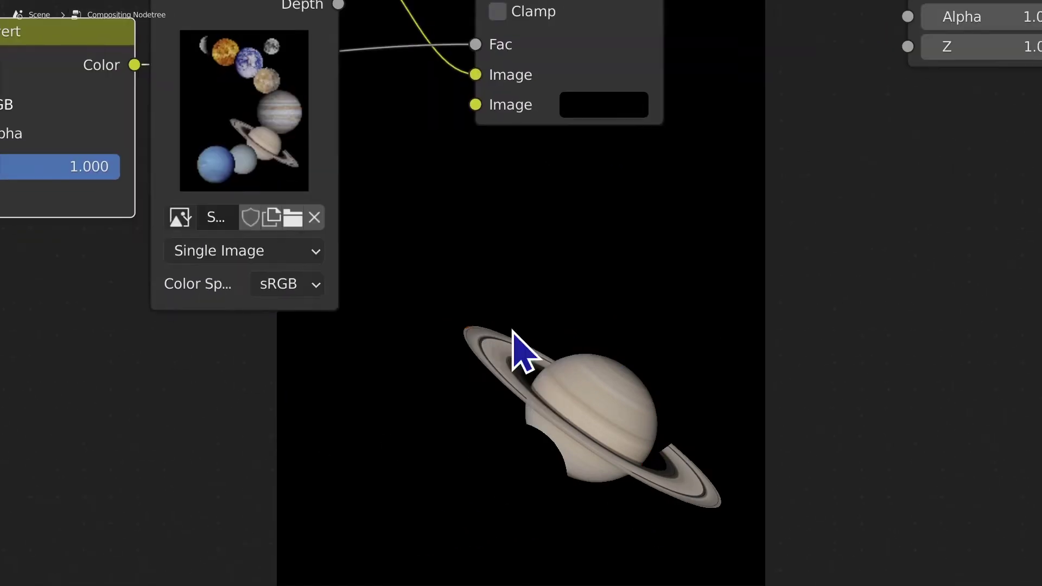
middle_click_drag(209, 279, 596, 311)
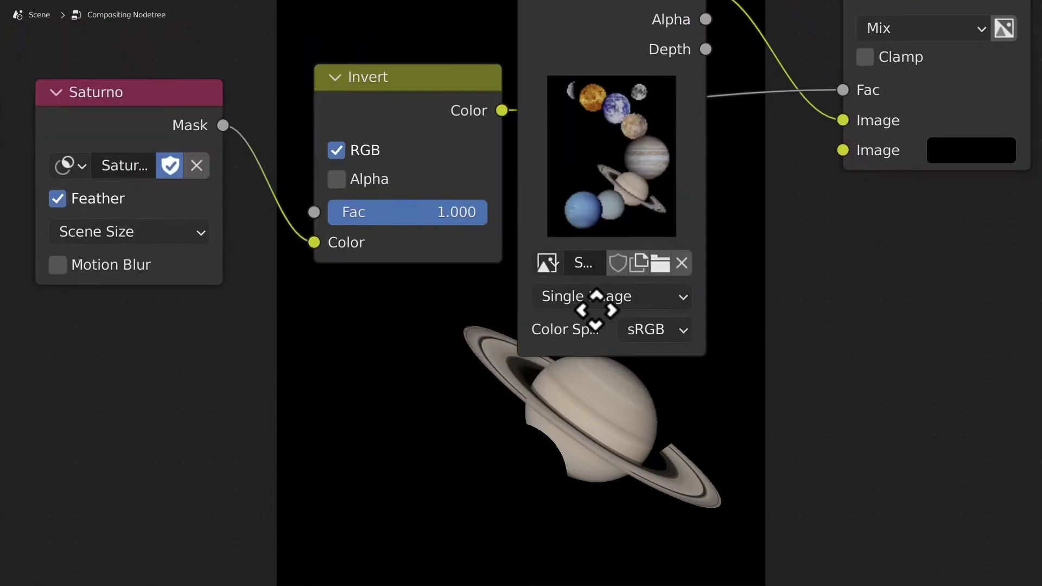
Step: Switch the Mask node to the Neptune mask, then to Squares
left_click(83, 168)
left_click(112, 197)
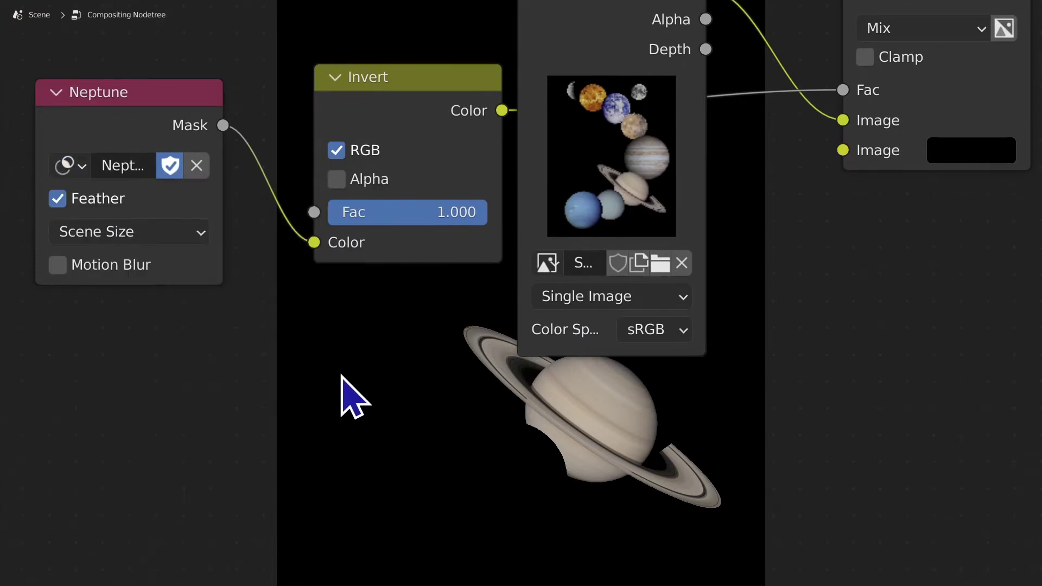
middle_click_drag(341, 376, 373, 337)
scroll(379, 335, "down", 1)
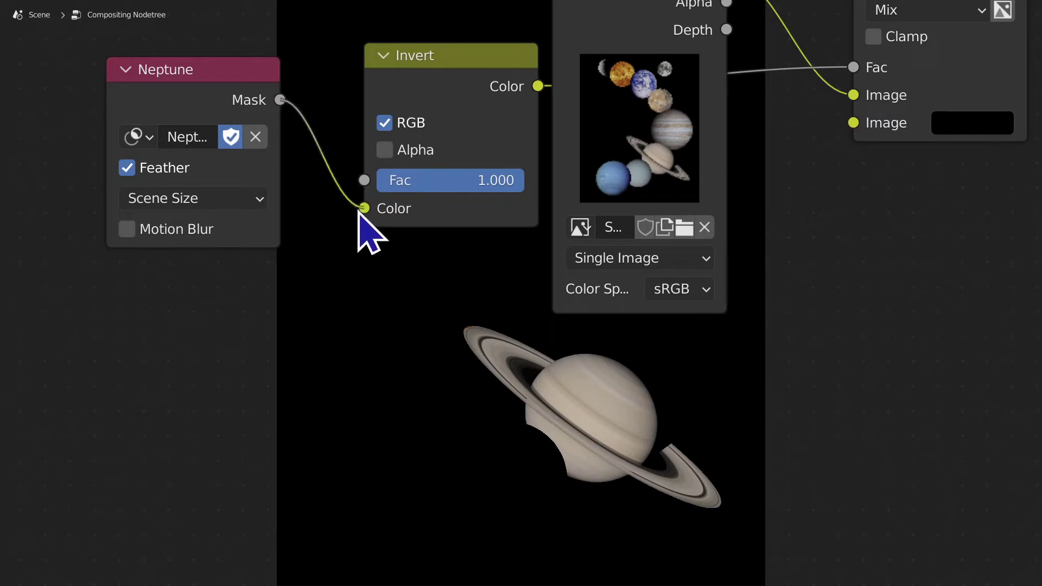
middle_click_drag(460, 415, 475, 393)
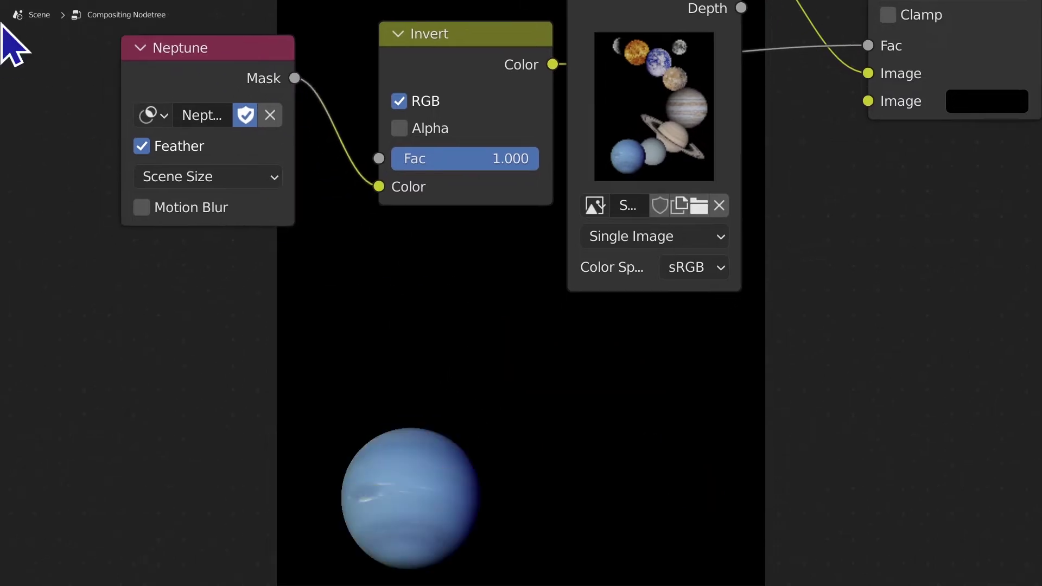
left_click(151, 115)
left_click(205, 197)
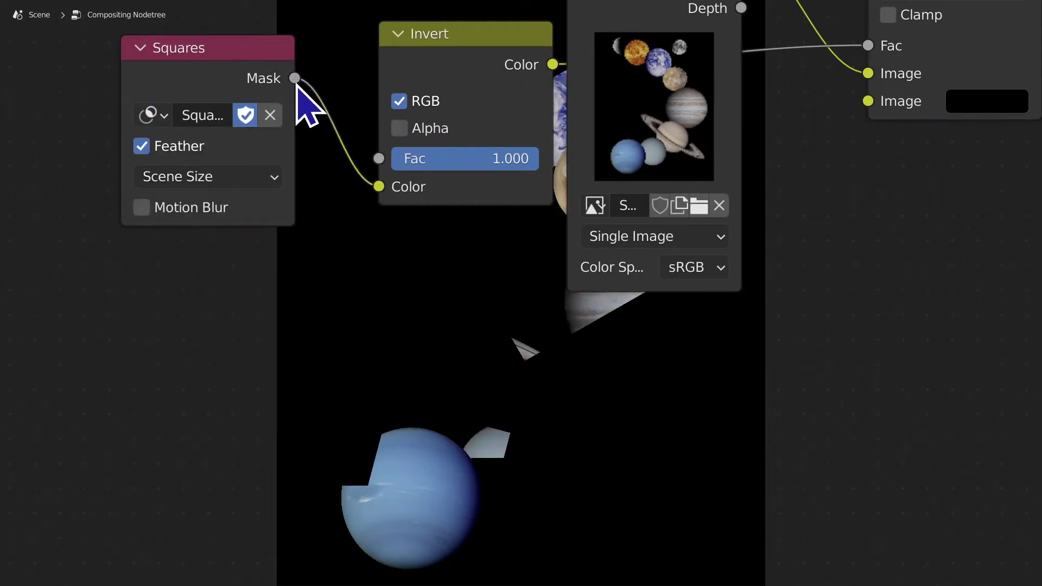
Step: Switch the Mask node to Star and connect its output into the Invert node
middle_click_drag(415, 269, 628, 443)
left_click(318, 212)
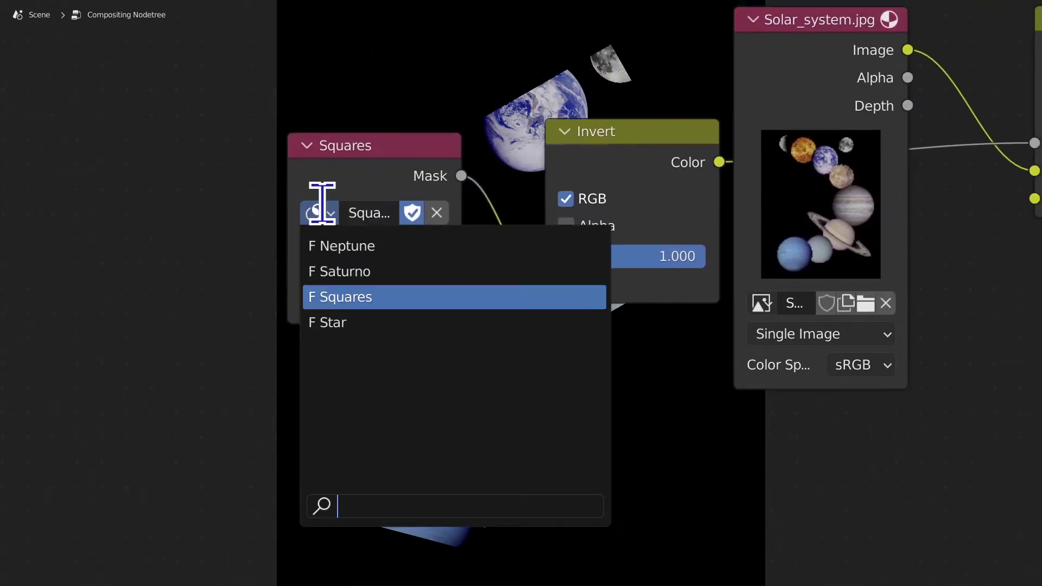
left_click(360, 325)
middle_click_drag(403, 346, 418, 205)
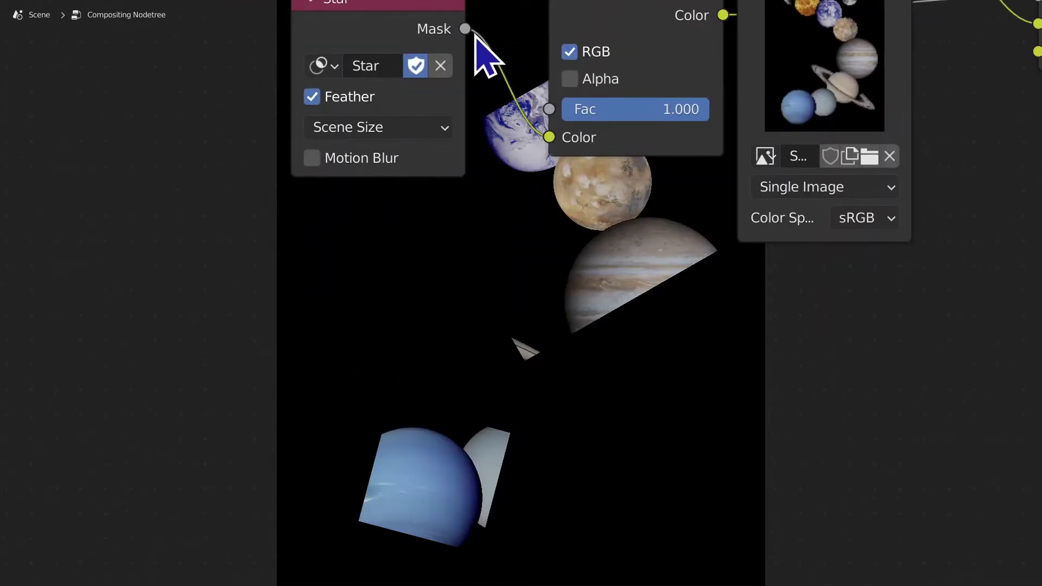
left_click_drag(465, 28, 549, 138)
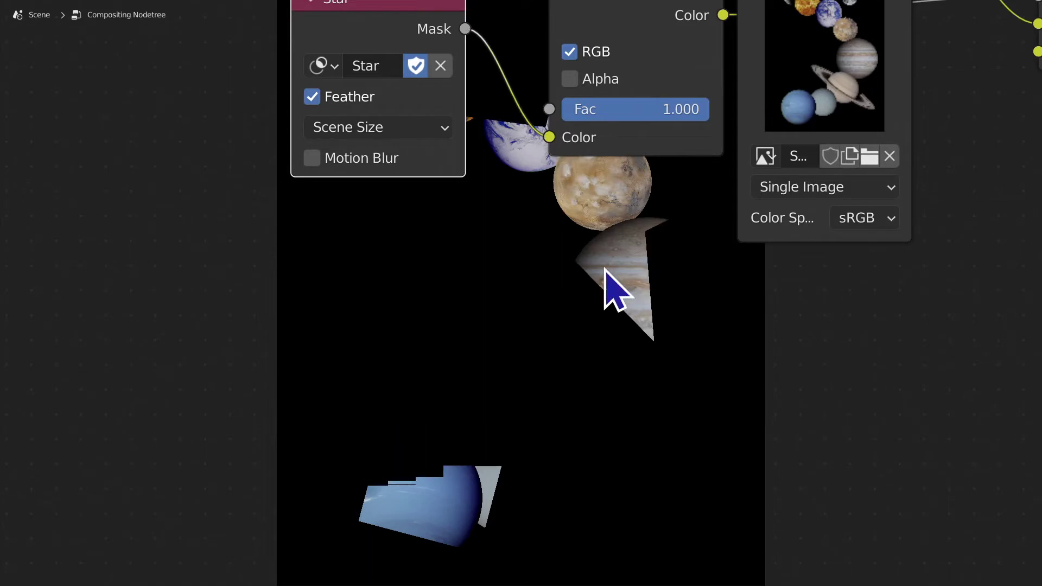
Step: Delete the Invert node
middle_click_drag(605, 269, 354, 483)
left_click(390, 240)
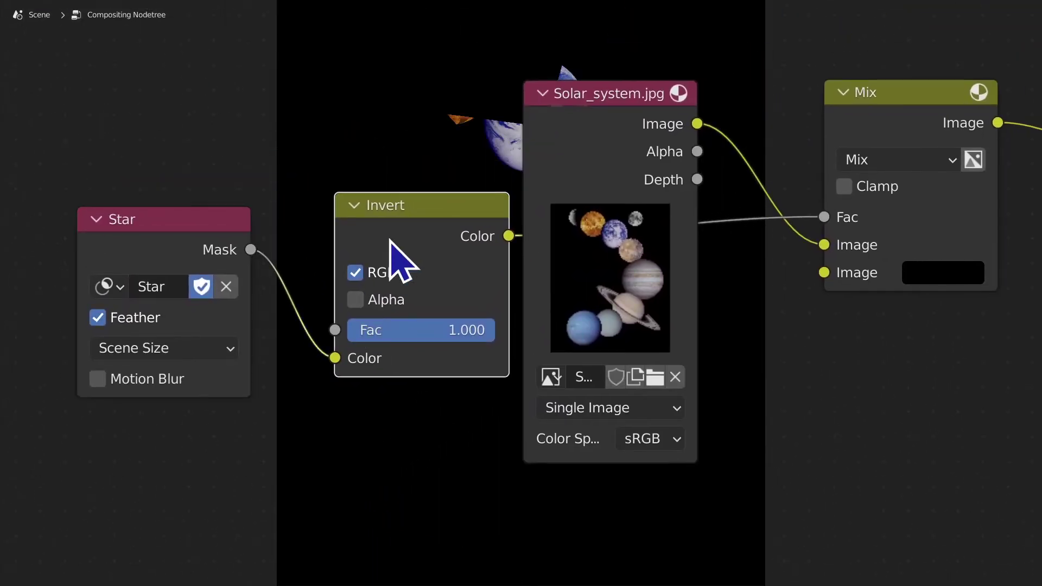
key("x")
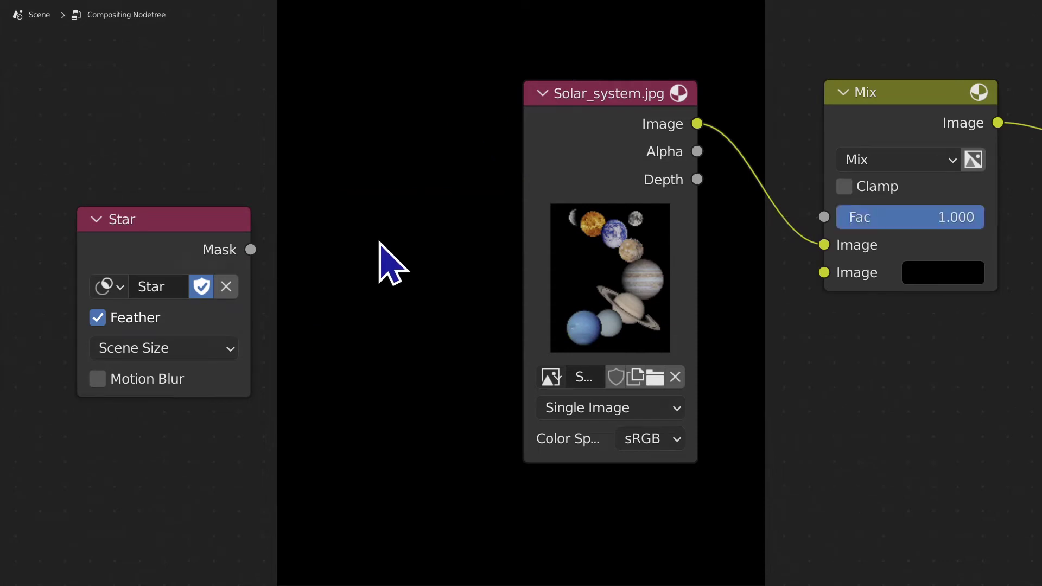
Step: Link the Star mask directly to the Mix factor, then switch the mask to Squares
left_click_drag(250, 250, 842, 218)
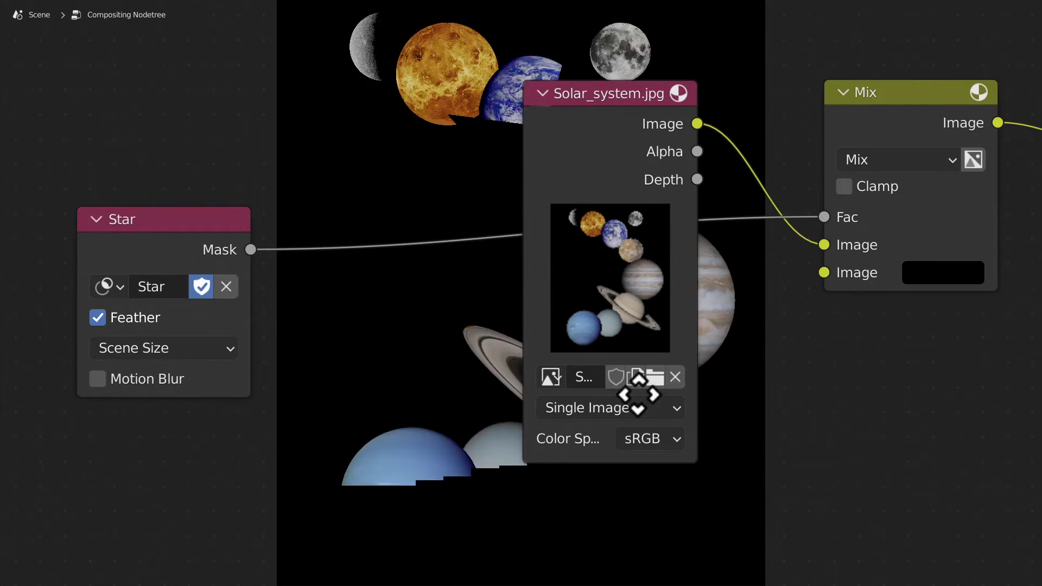
middle_click_drag(638, 394, 628, 430)
left_click_drag(50, 308, 187, 202)
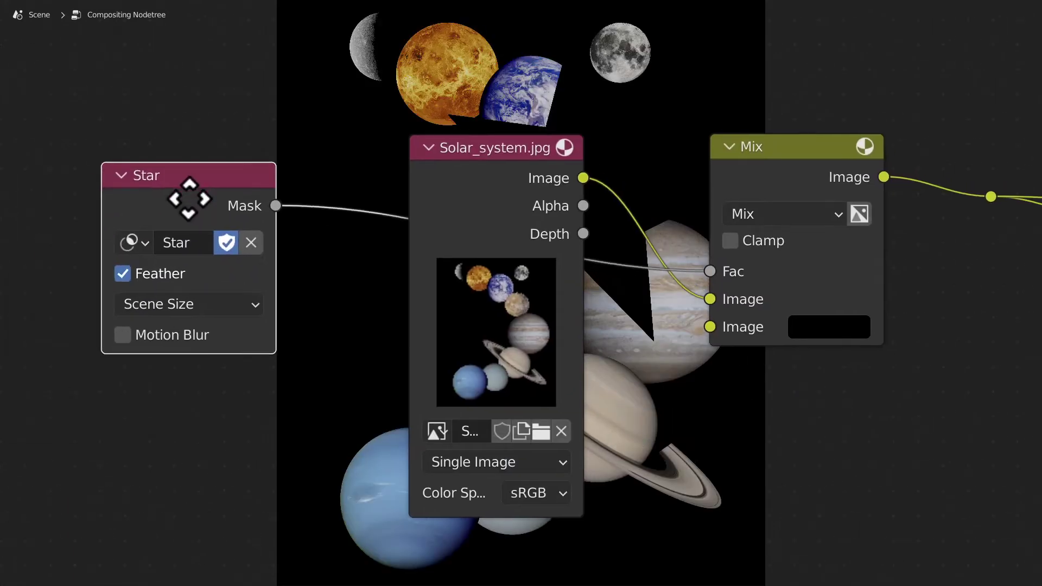
left_click(131, 243)
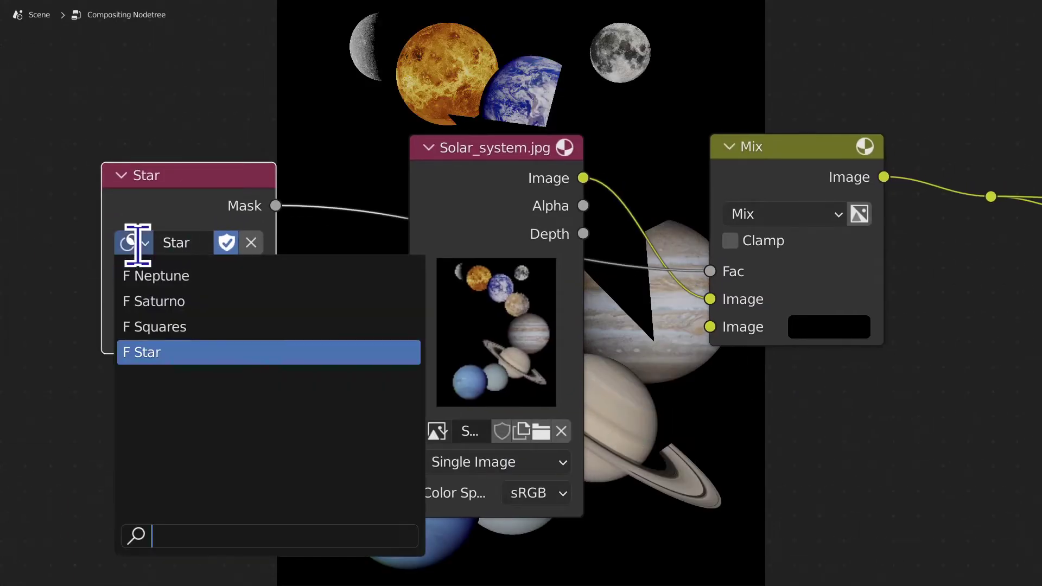
left_click(179, 326)
left_click(865, 330)
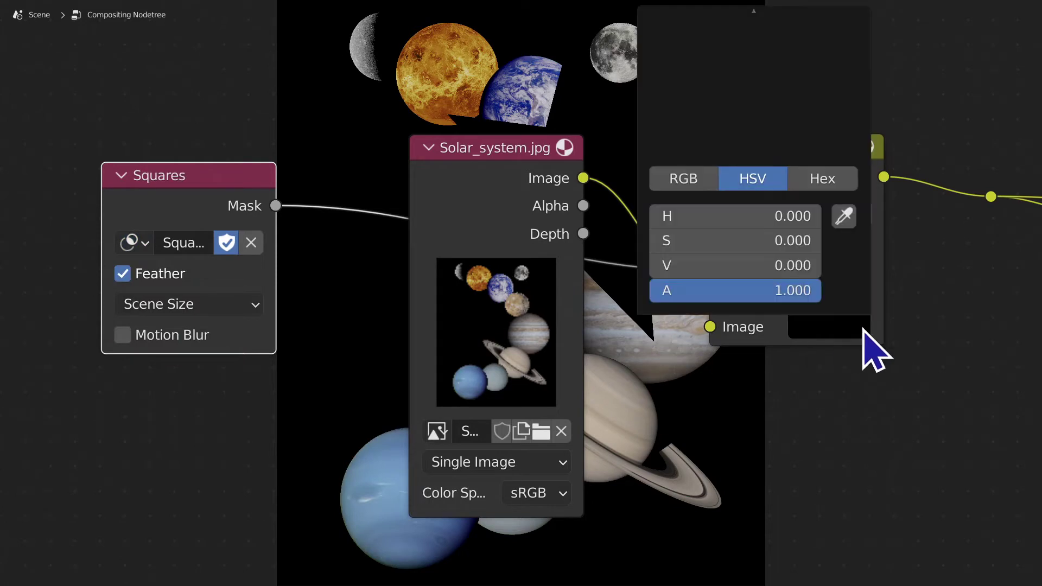
middle_click_drag(349, 326, 456, 363)
Step: Switch the mask to Saturno, link it to the Mix factor, and show the node preview
left_click(147, 254)
left_click(288, 309)
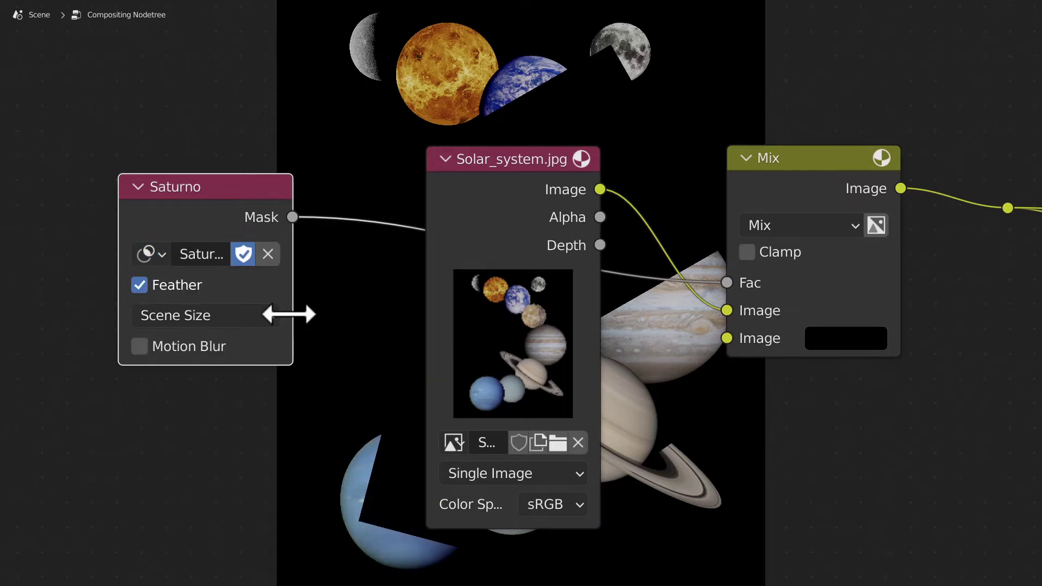
mouse_move(298, 220)
left_mouse_down()
mouse_move(688, 306)
mouse_move(728, 283)
left_mouse_up()
left_click(881, 158)
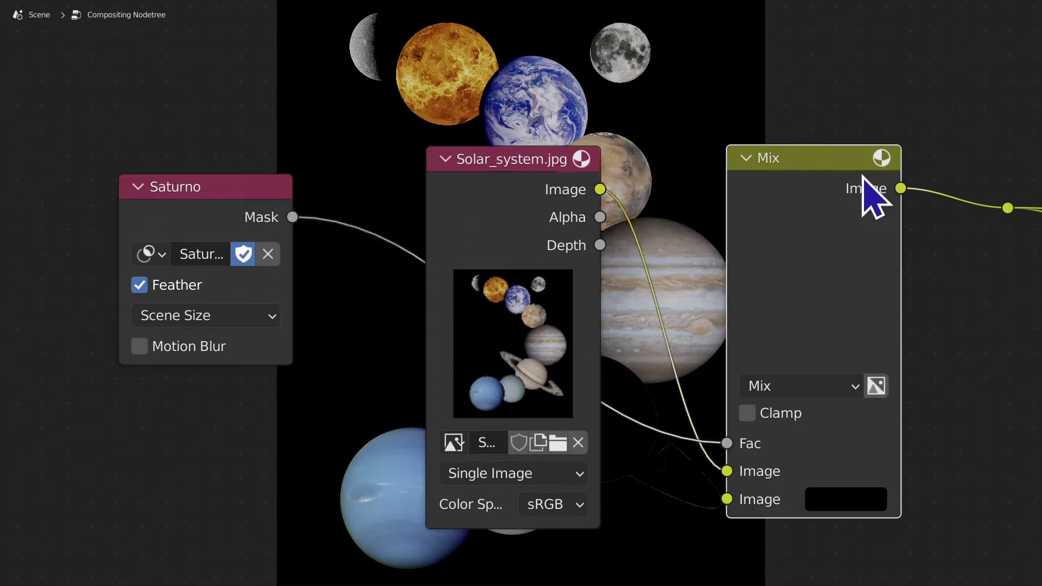
middle_click_drag(602, 288, 512, 198)
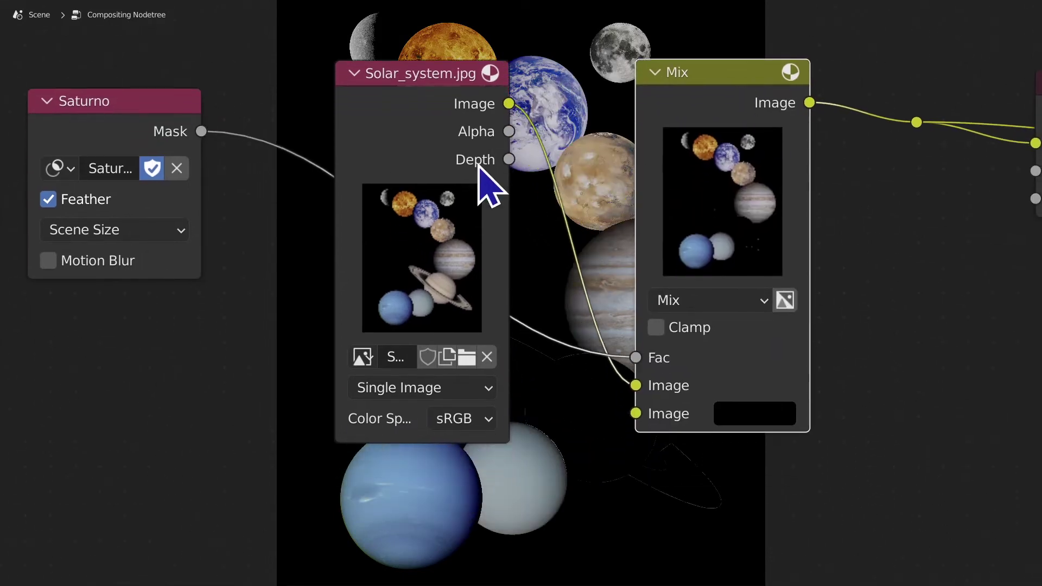
left_click_drag(429, 127, 198, 326)
middle_click_drag(268, 367, 275, 240)
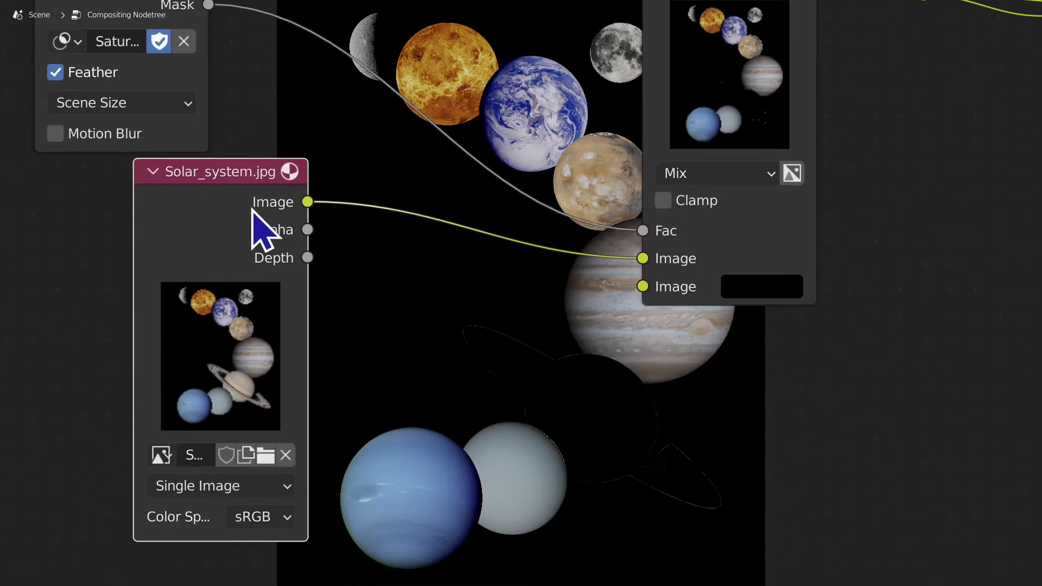
left_click_drag(173, 174, 157, 185)
left_click(384, 268)
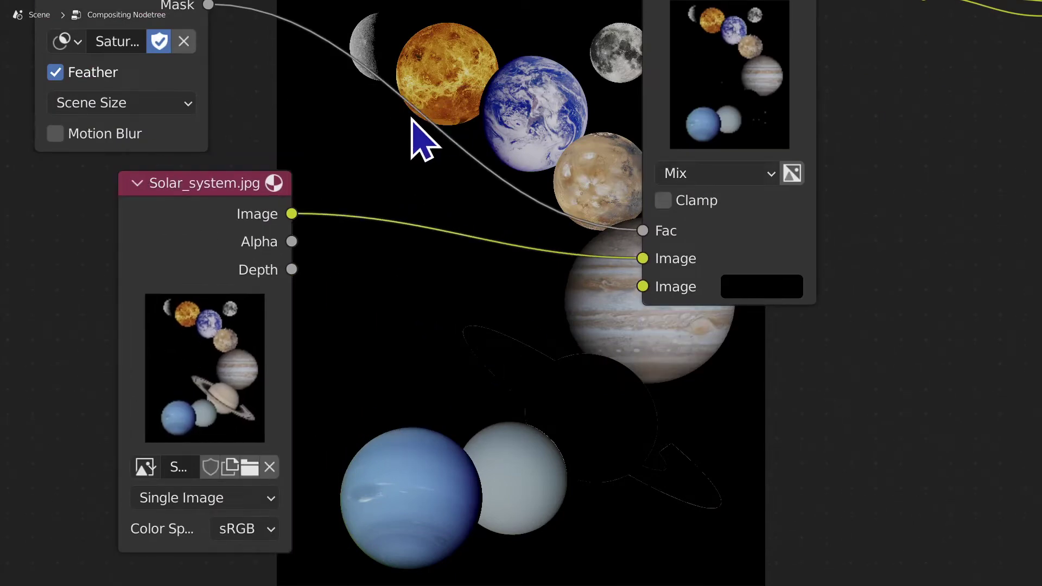
middle_click_drag(415, 109, 360, 273)
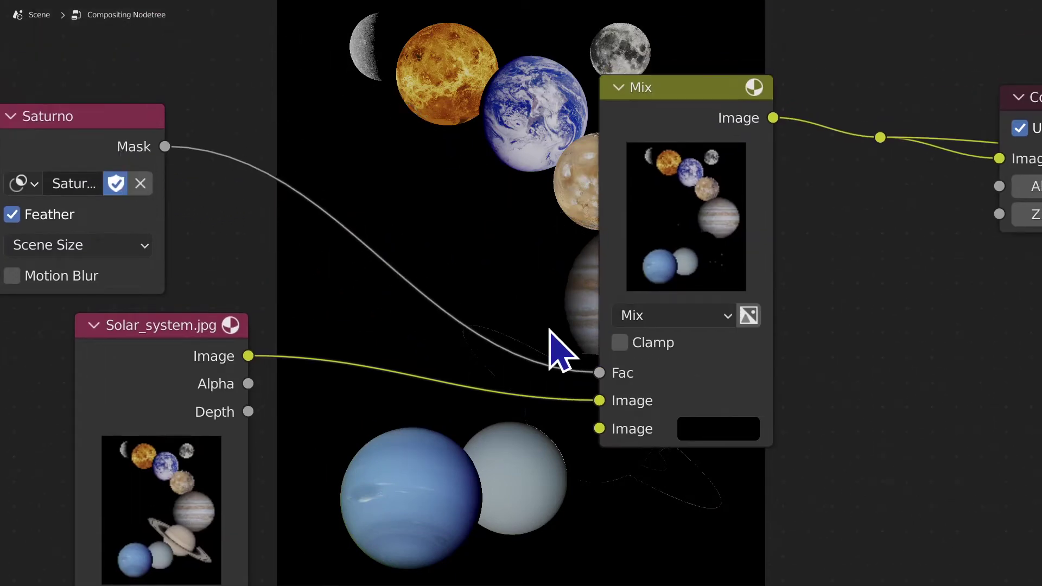
left_click_drag(600, 373, 620, 388)
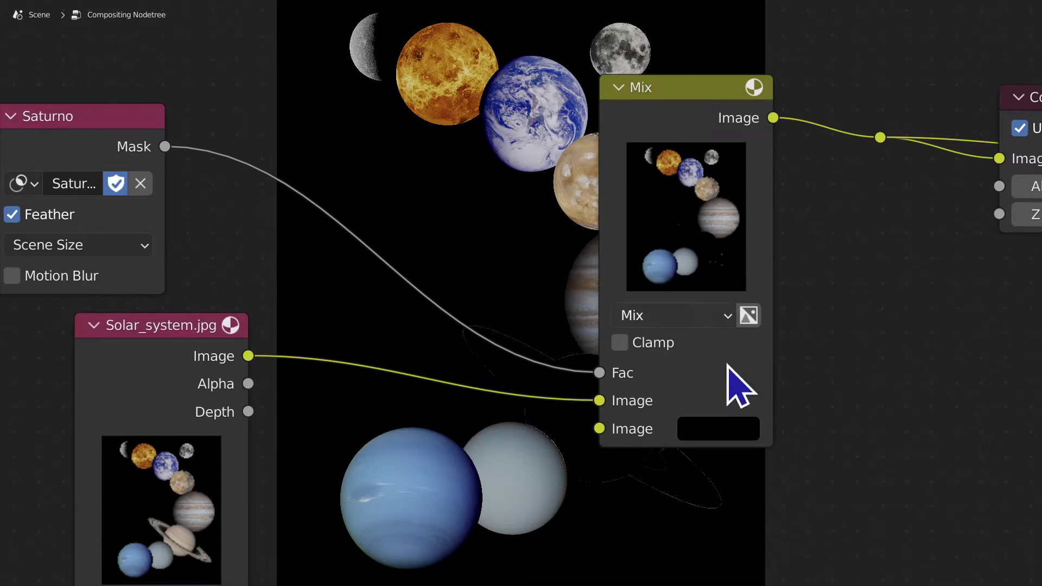
middle_click_drag(616, 454, 679, 407)
left_click_drag(148, 302, 269, 316)
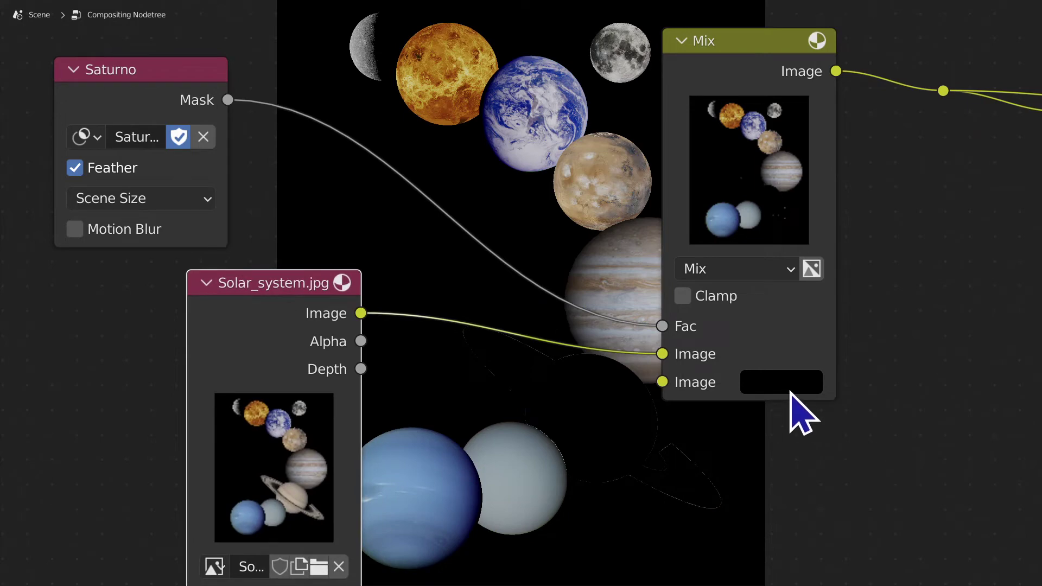
left_click(791, 391)
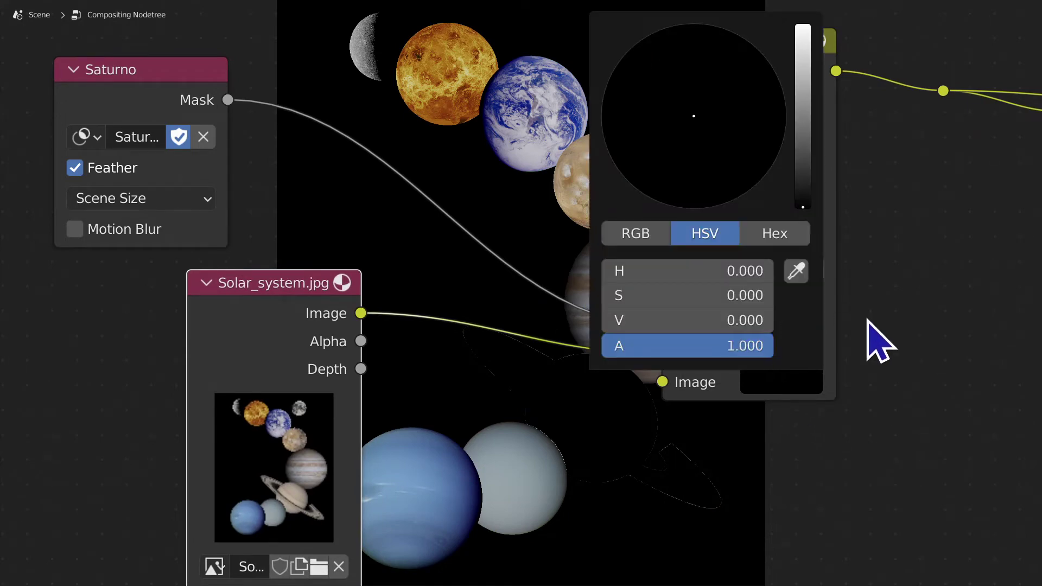
left_click(784, 387)
left_click_drag(815, 139, 800, 70)
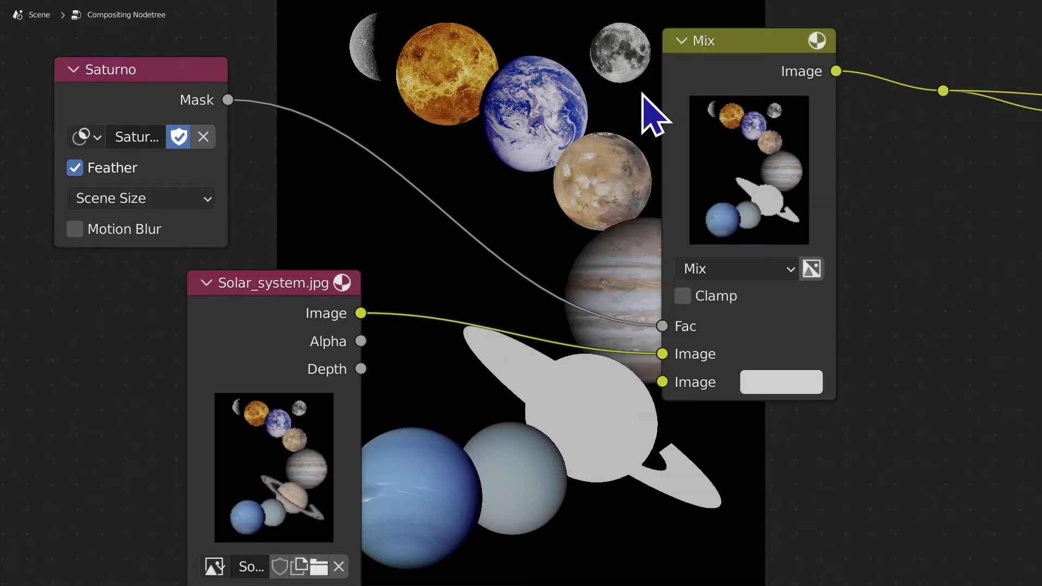
left_click(772, 387)
mouse_move(793, 69)
left_mouse_down()
mouse_move(803, 45)
mouse_move(803, 207)
left_mouse_up()
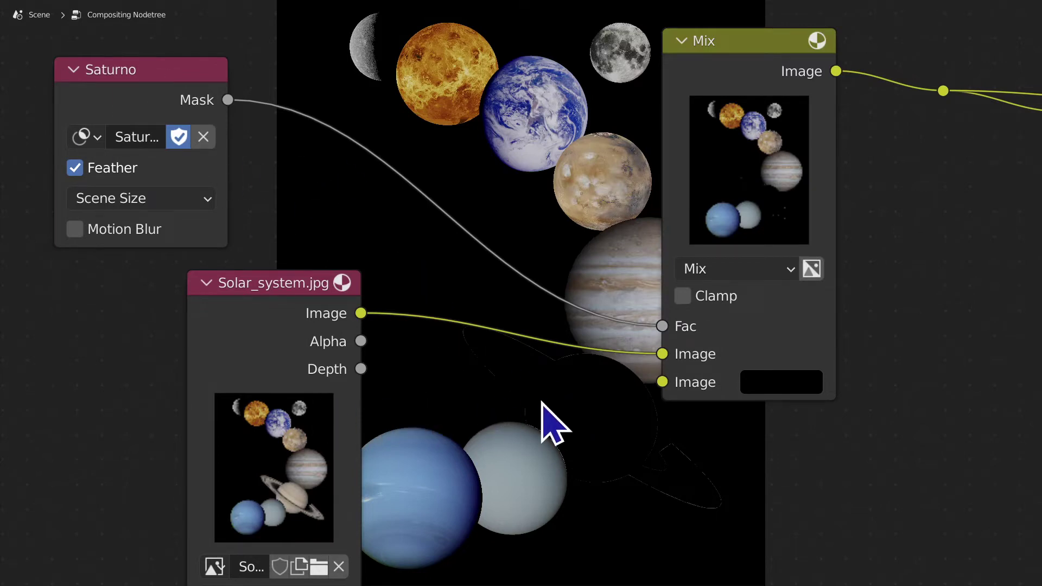
left_click(816, 395)
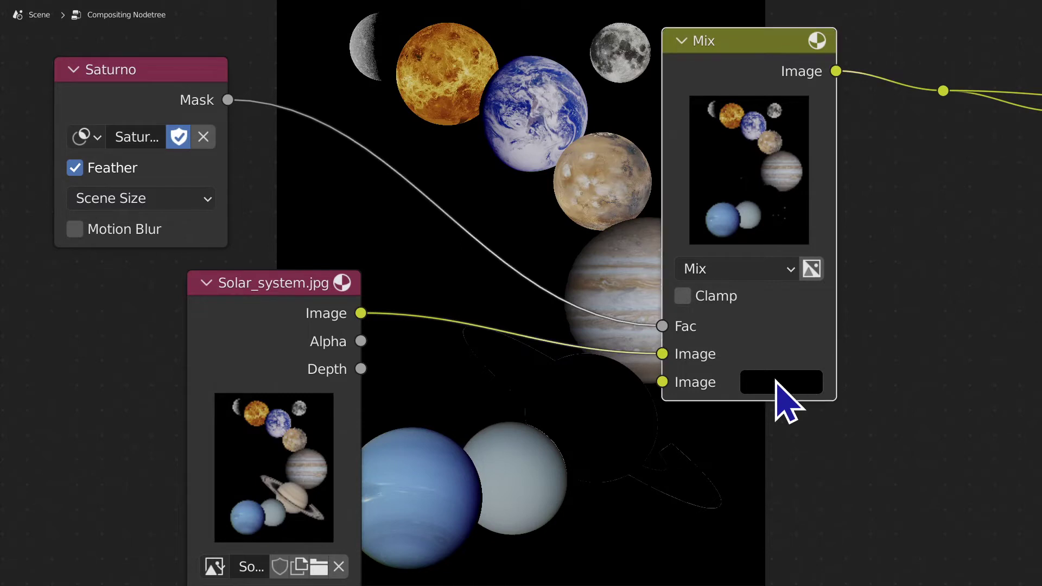
left_click(617, 455)
middle_click_drag(593, 442, 585, 470)
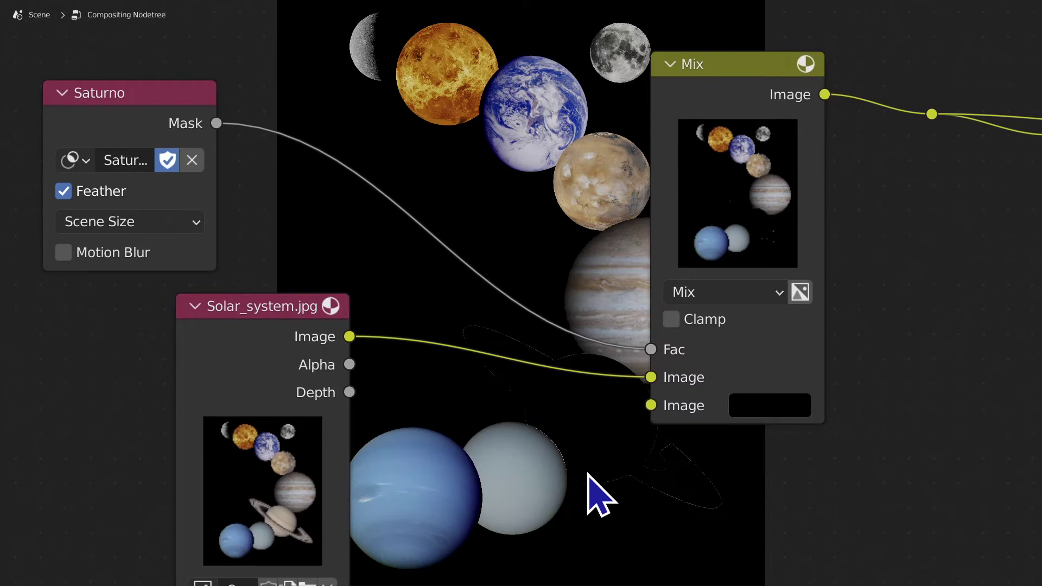
left_click(139, 136)
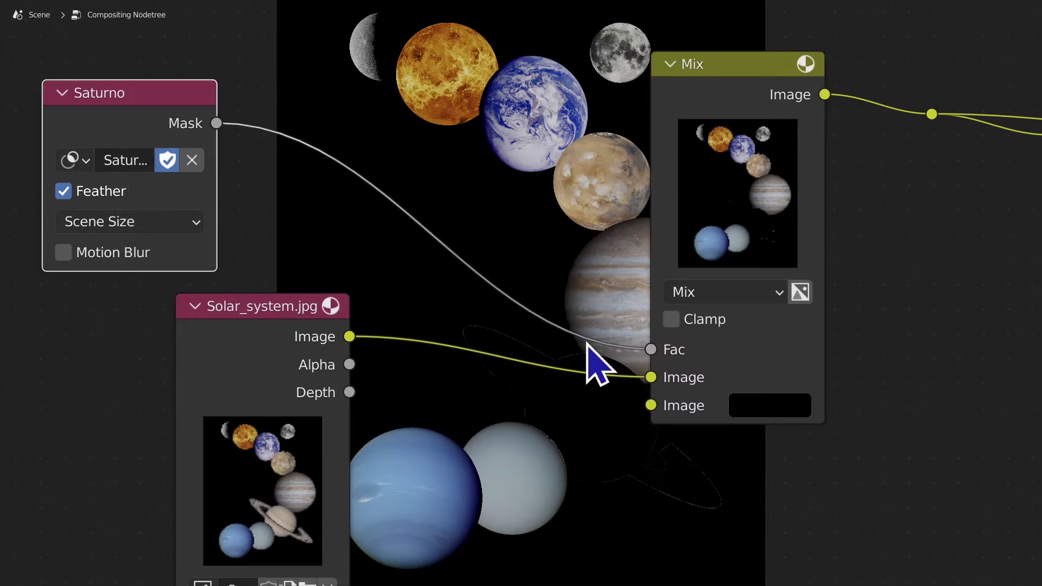
mouse_move(649, 359)
left_mouse_down()
mouse_move(635, 353)
mouse_move(670, 368)
mouse_move(654, 356)
mouse_move(637, 380)
mouse_move(516, 374)
mouse_move(493, 297)
mouse_move(651, 378)
left_mouse_up()
left_click(630, 442)
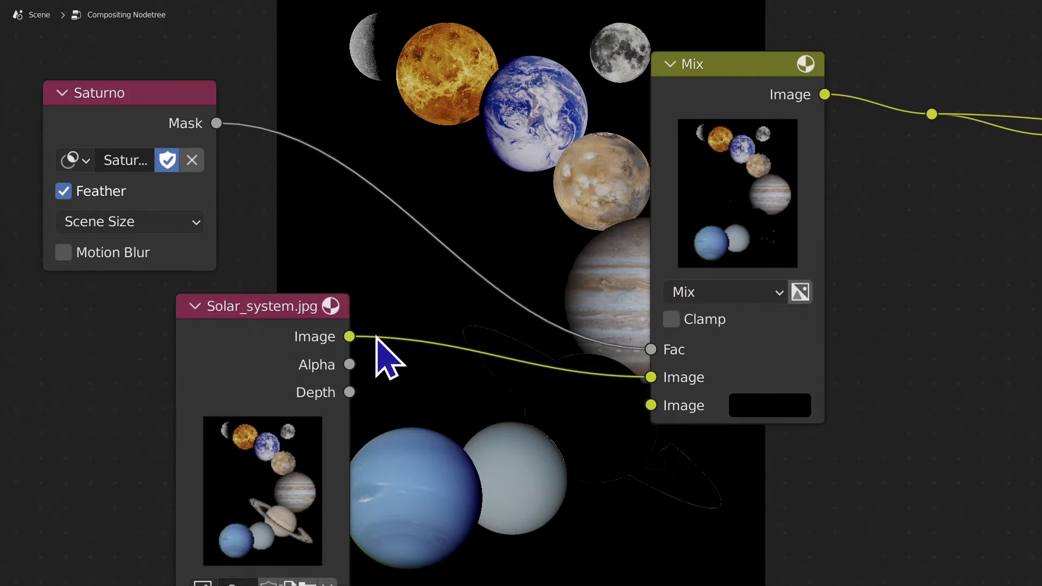
left_click(110, 100)
left_click(686, 342)
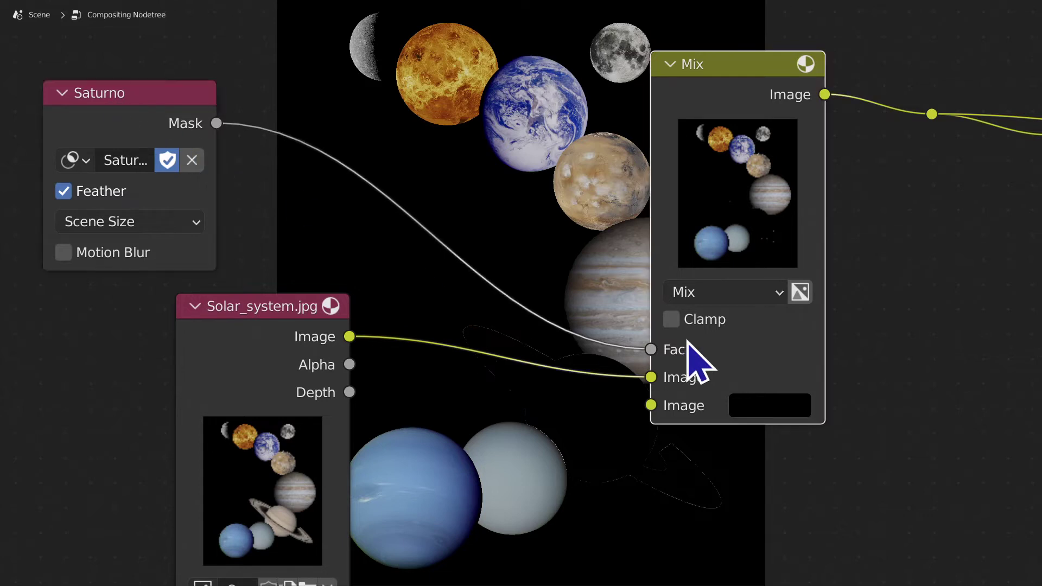
left_click(256, 337)
mouse_move(655, 378)
left_mouse_down()
mouse_move(617, 380)
mouse_move(672, 380)
mouse_move(657, 375)
left_mouse_up()
left_click(590, 408)
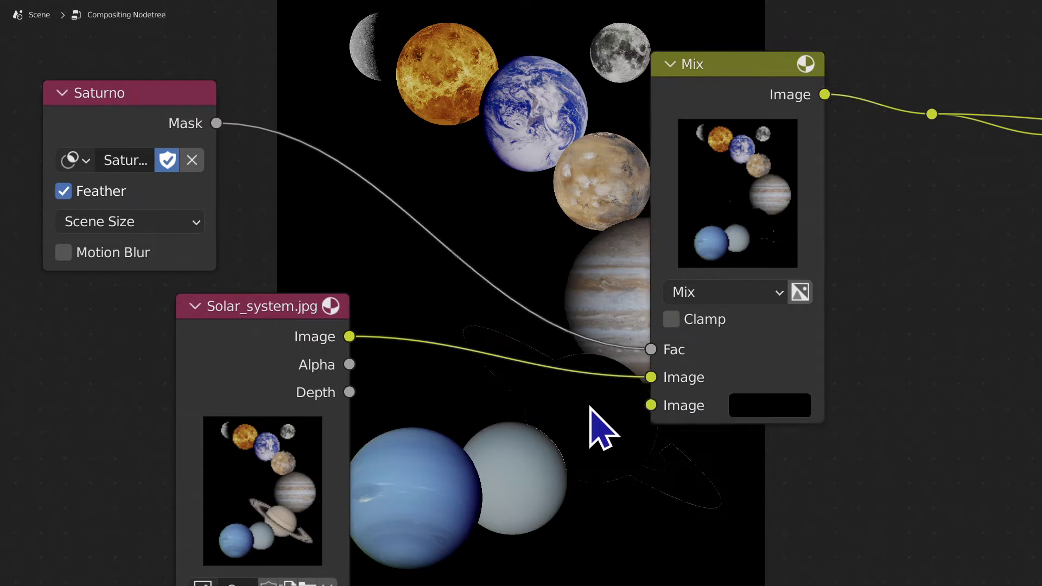
Step: Add an Invert node by searching 'inve' and drop it onto the Mask-to-Fac link
key("shift+a")
left_click(465, 349)
type("invert")
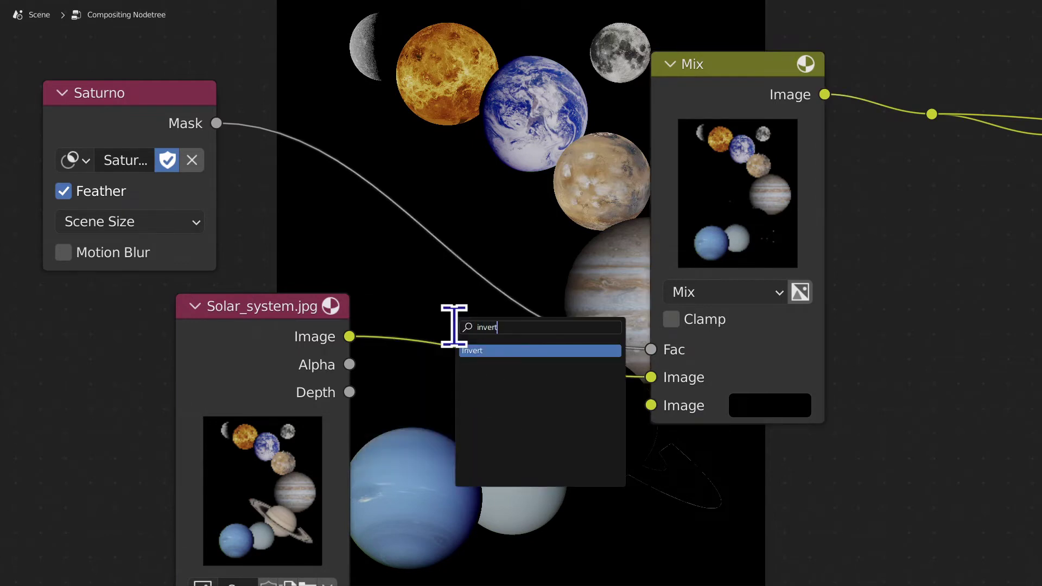
left_click(501, 351)
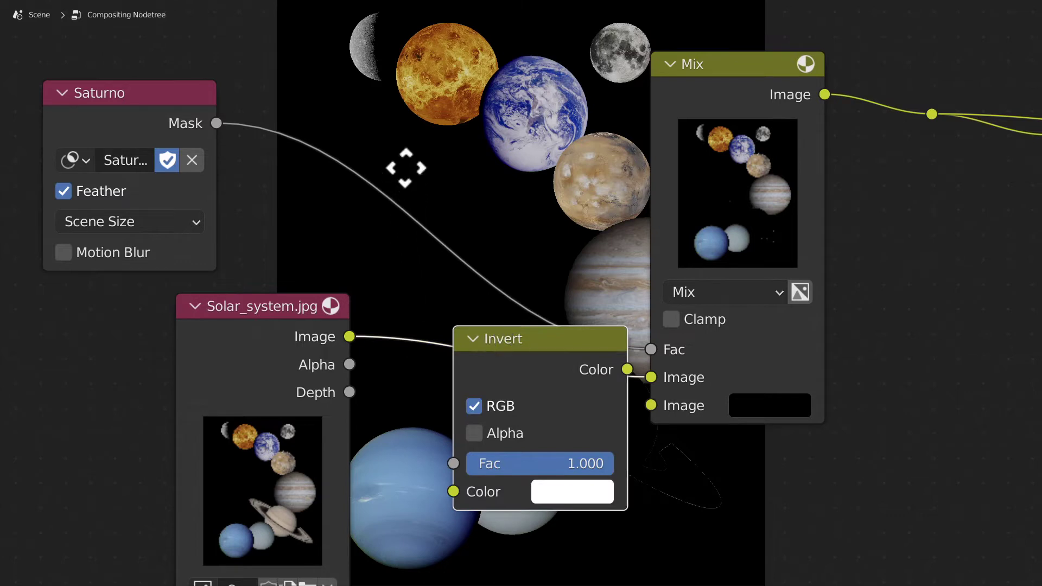
left_click(360, 129)
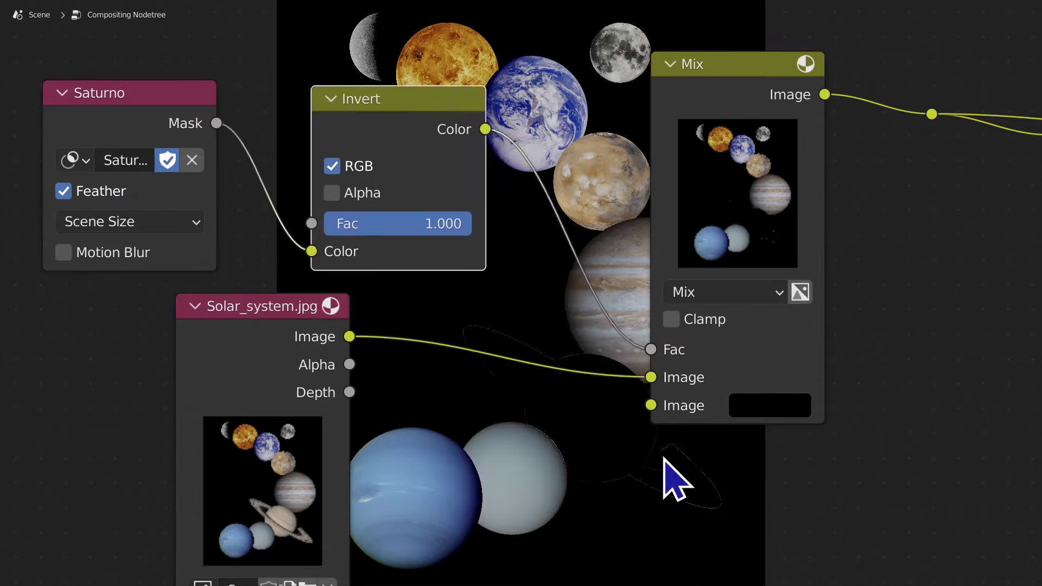
middle_click_drag(640, 500, 656, 444)
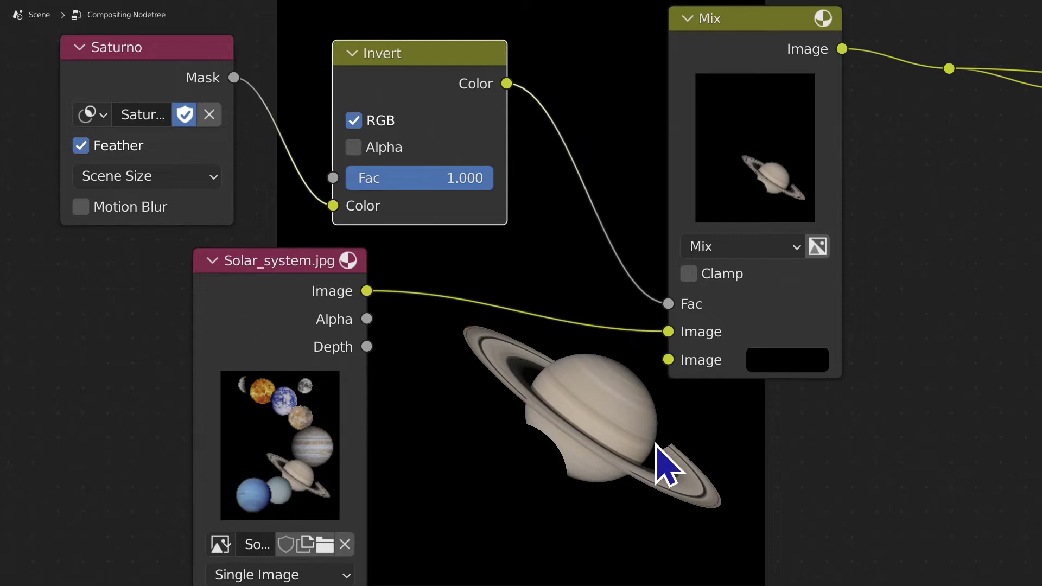
Step: Set the Mix node's second colour to bright green, after briefly trying mid grey
left_click(760, 365)
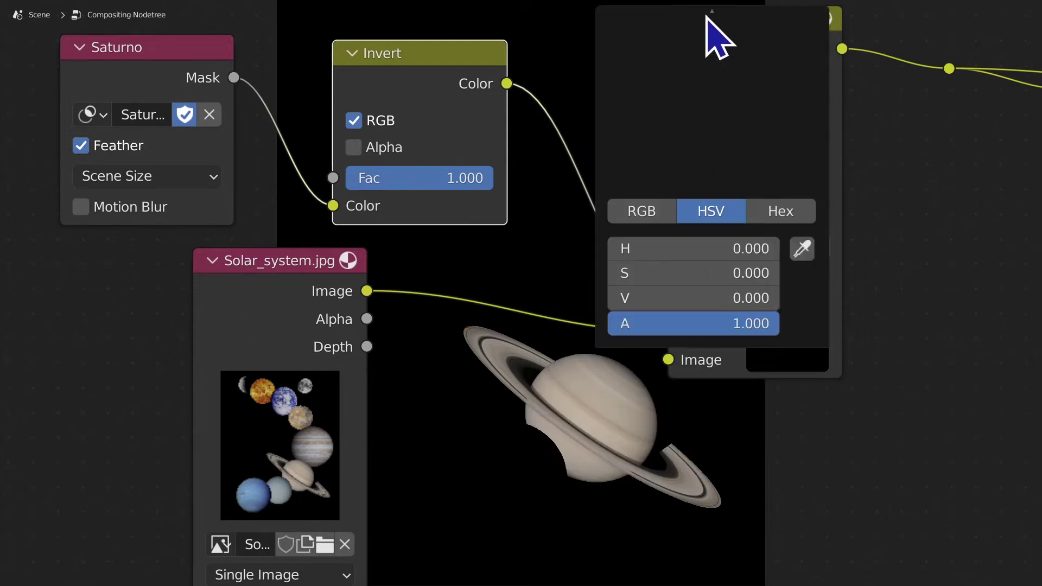
left_click(812, 88)
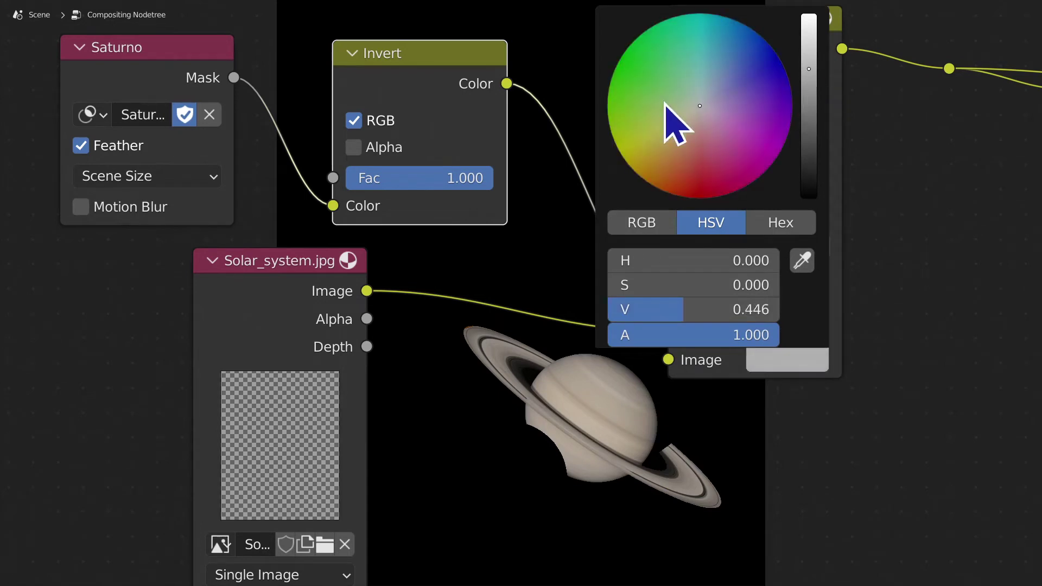
left_click(784, 367)
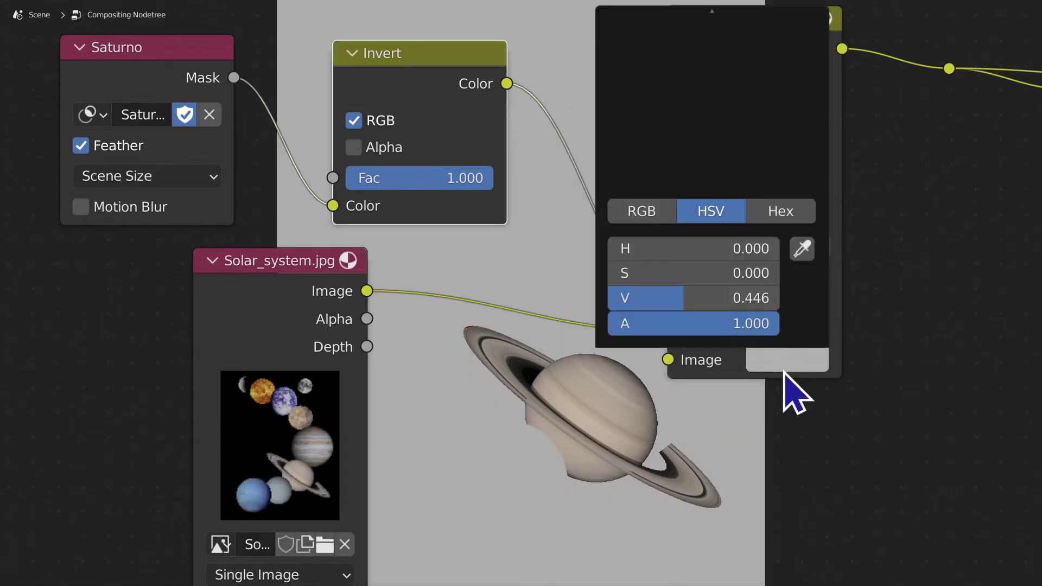
left_click_drag(640, 75, 628, 68)
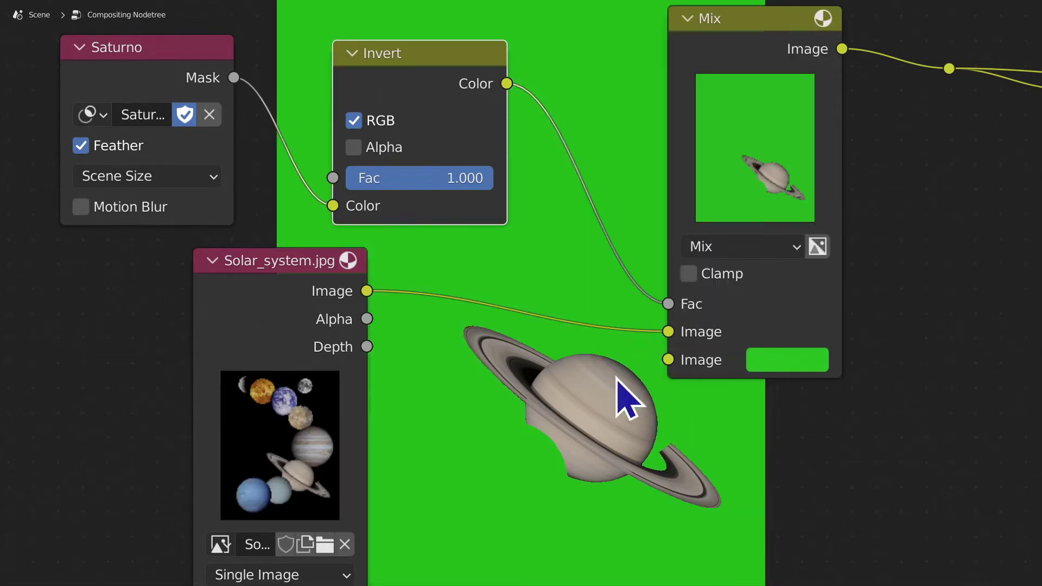
Step: Toggle the Invert node's mute with M to compare, then dissolve it with Ctrl+X
key("m")
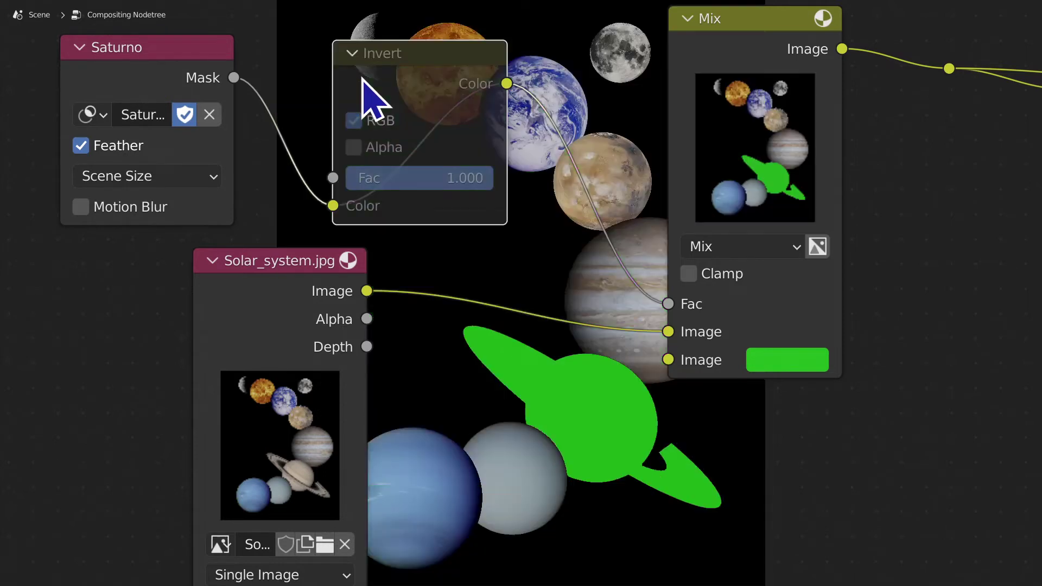
key("m")
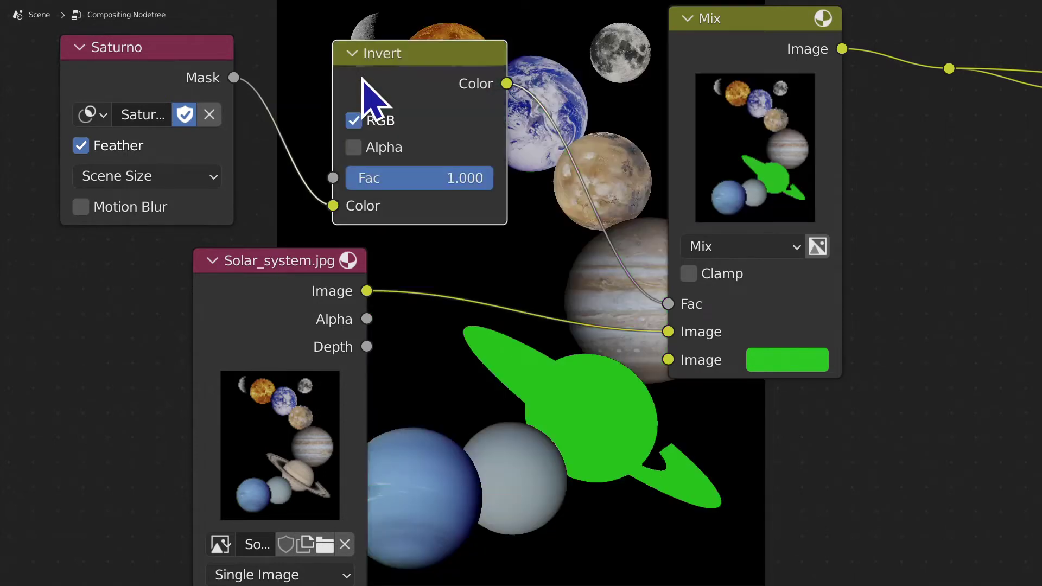
key("m")
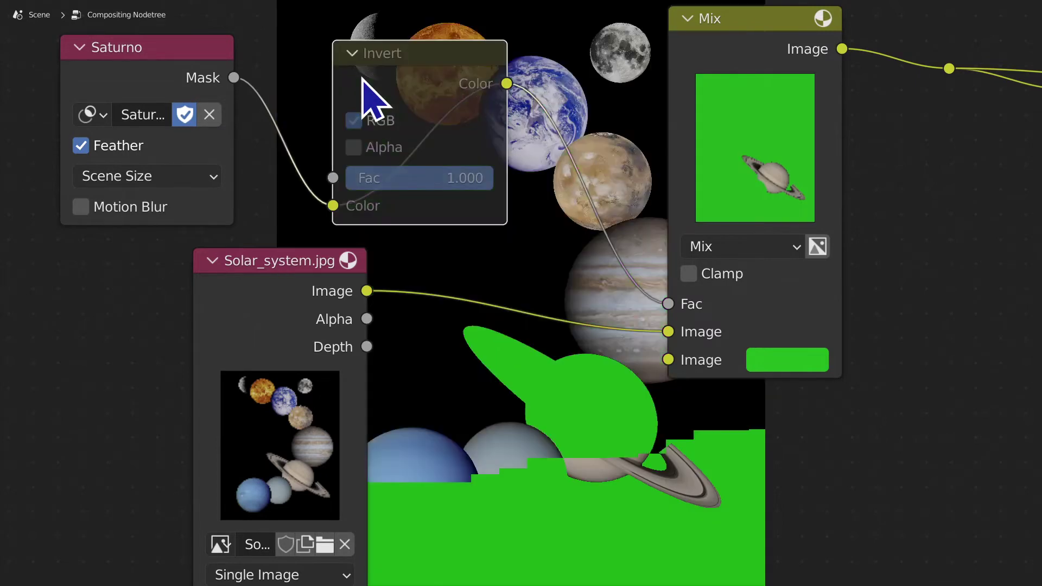
key("m")
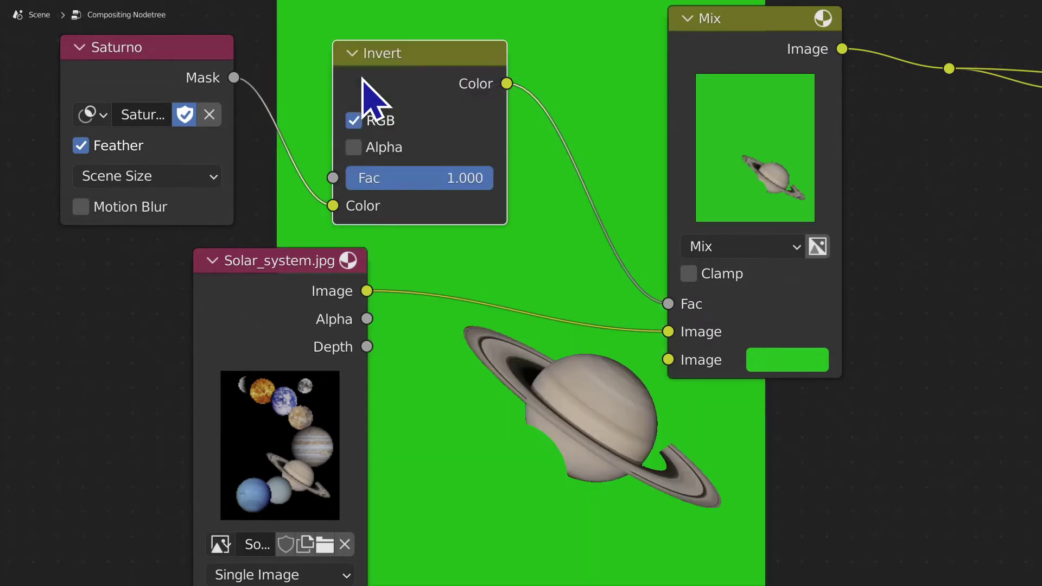
key("m")
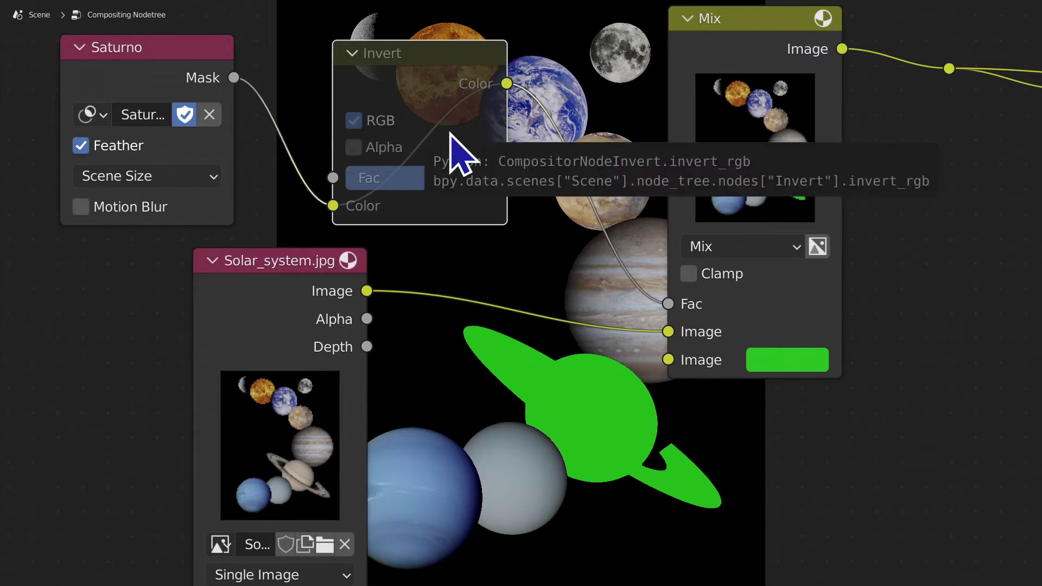
key("m")
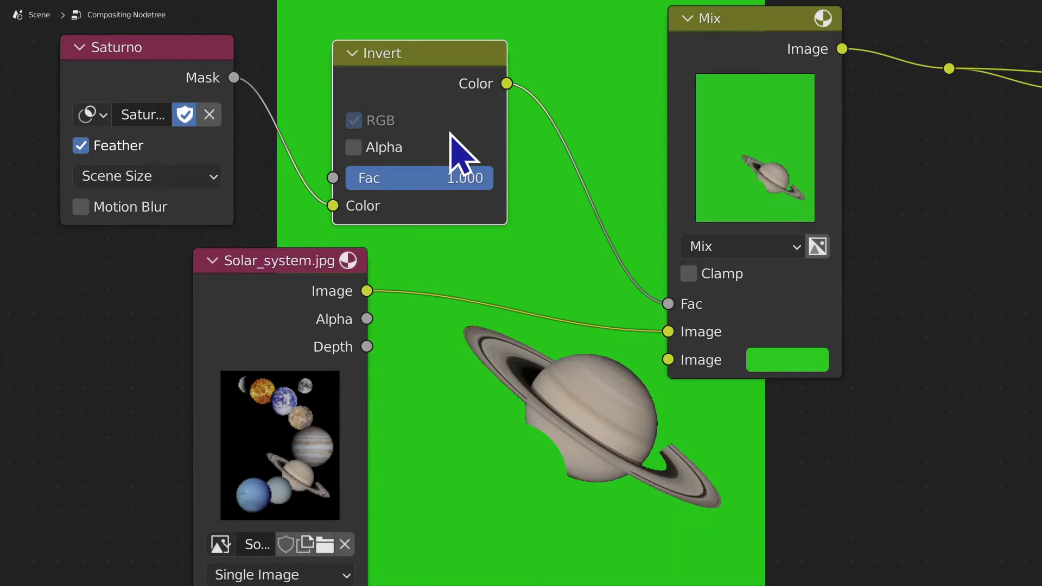
key("ctrl+x")
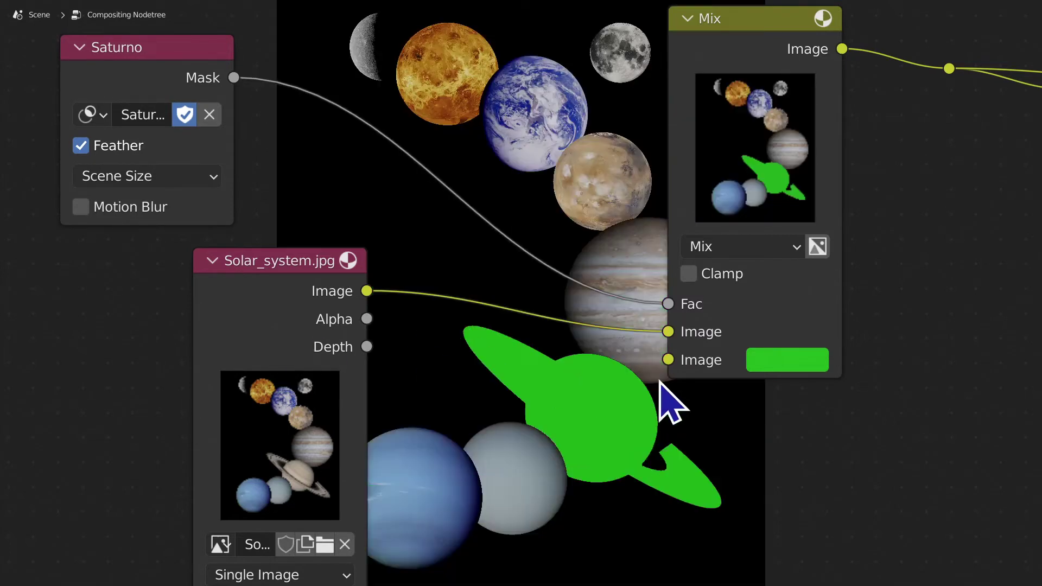
Step: Move Solar_system.jpg left and plug its image into the Mix node's first input, green second
left_click_drag(262, 265, 146, 265)
middle_click_drag(441, 380, 446, 324)
scroll(451, 334, "up", 1)
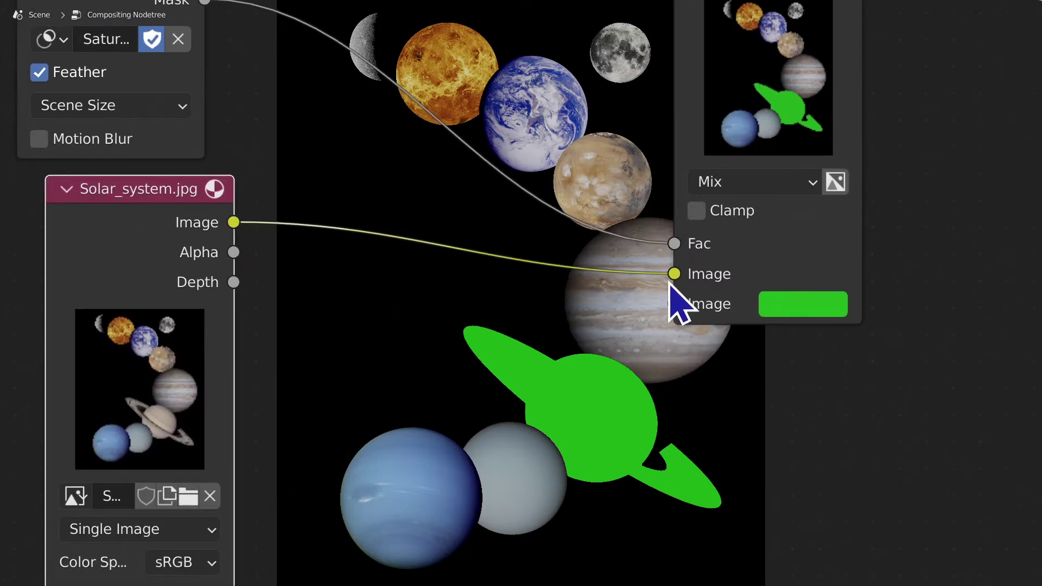
middle_click_drag(623, 209, 505, 298)
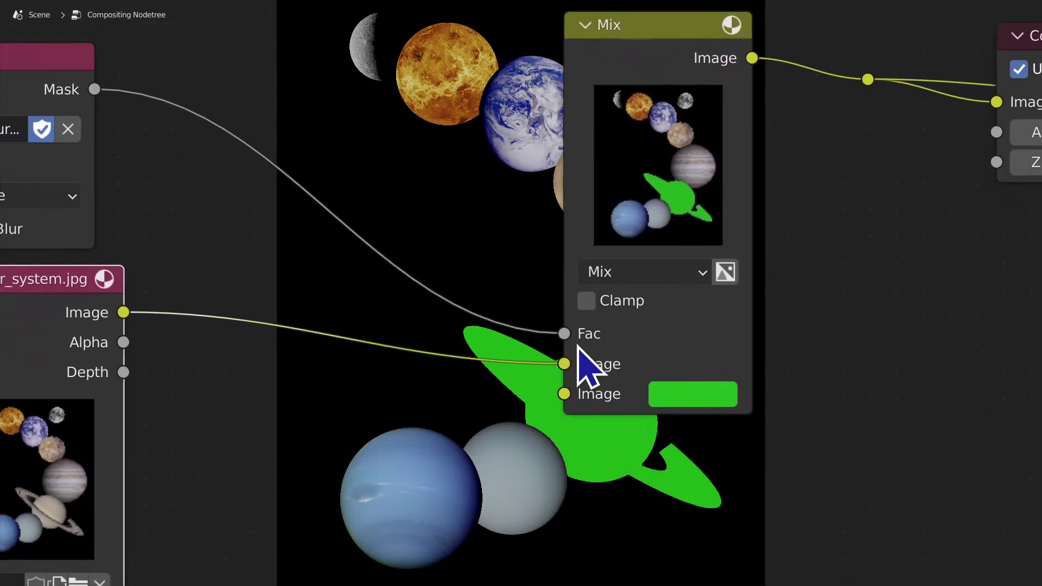
left_click_drag(565, 364, 564, 394)
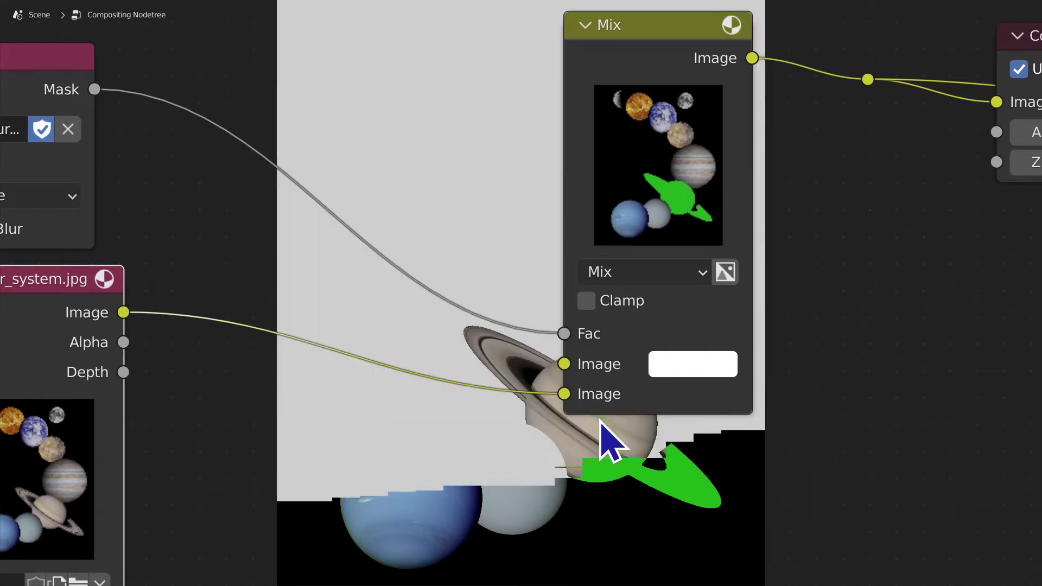
middle_click_drag(682, 411, 875, 395)
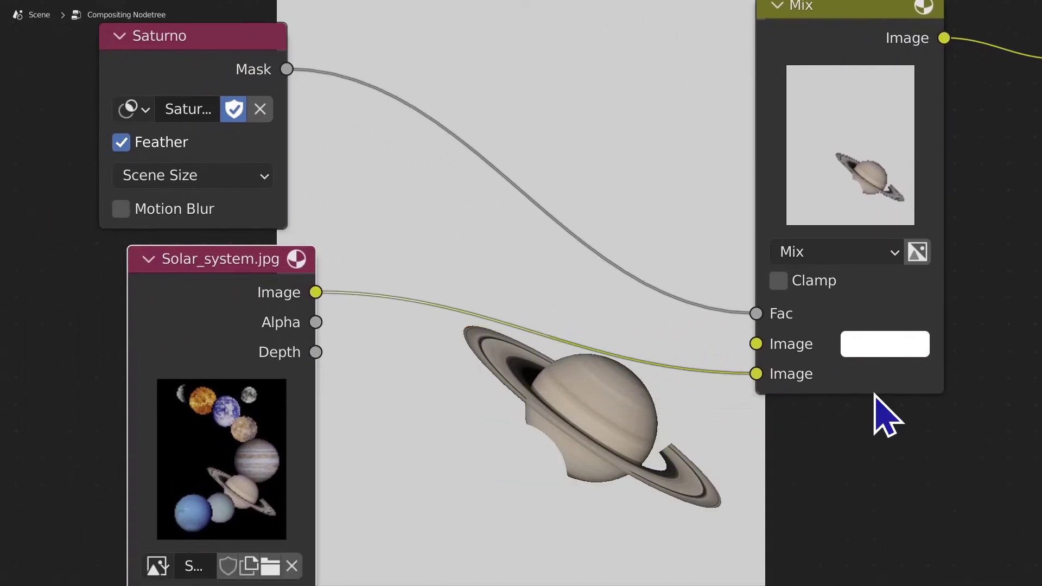
left_click(907, 347)
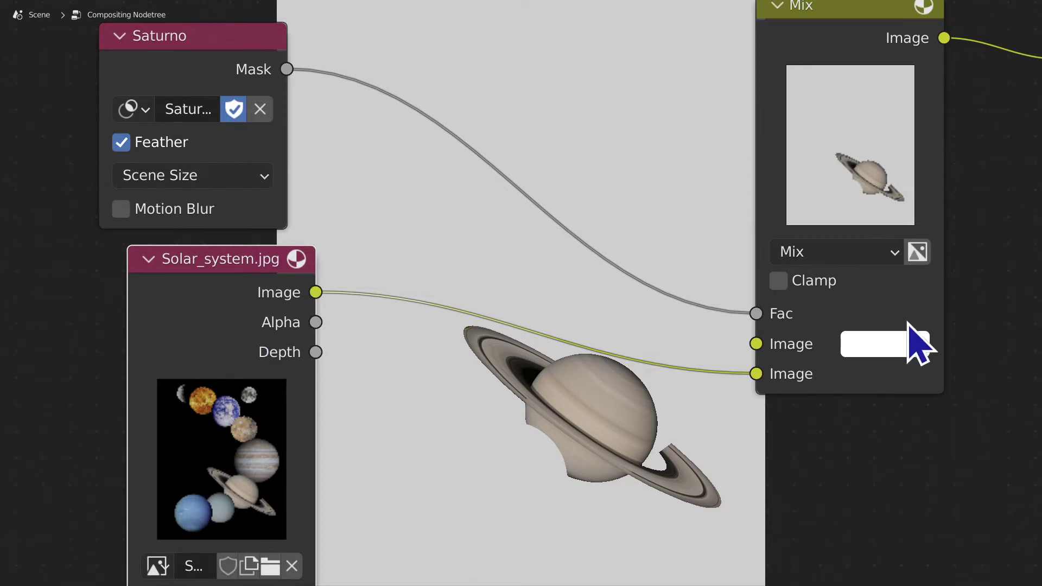
mouse_move(756, 374)
left_mouse_down()
mouse_move(753, 350)
mouse_move(756, 373)
mouse_move(760, 359)
left_mouse_up()
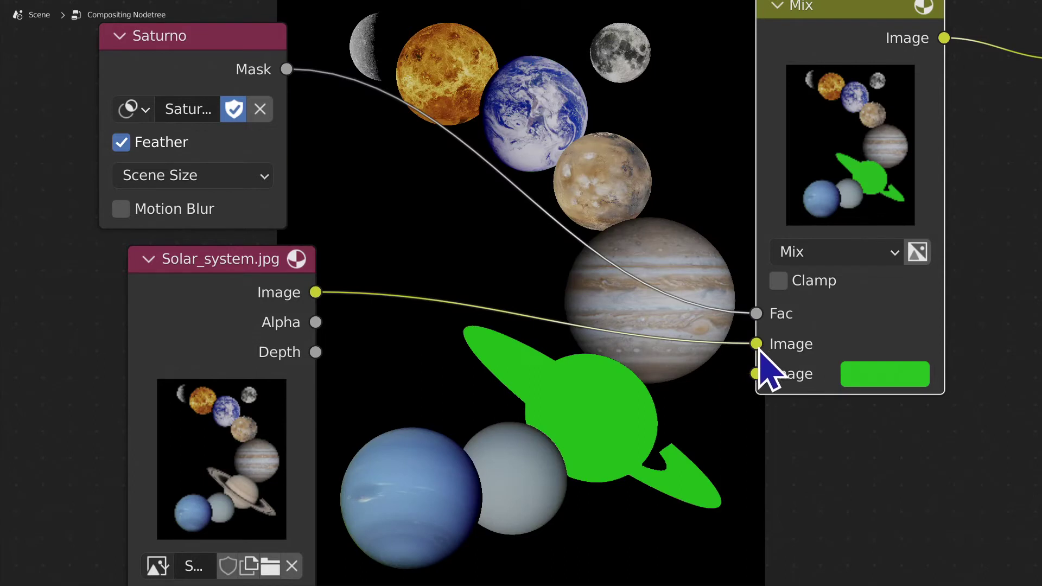
mouse_move(760, 351)
left_mouse_down()
mouse_move(758, 373)
mouse_move(758, 347)
left_mouse_up()
mouse_move(750, 347)
left_mouse_down()
mouse_move(721, 363)
mouse_move(757, 384)
mouse_move(698, 380)
mouse_move(755, 343)
mouse_move(766, 368)
mouse_move(768, 354)
mouse_move(676, 367)
mouse_move(666, 379)
mouse_move(771, 386)
mouse_move(722, 358)
mouse_move(761, 384)
mouse_move(756, 345)
left_mouse_up()
Step: Insert an Invert node on the Mask-to-Fac link, then remove it again
key("shift+a")
type("inver")
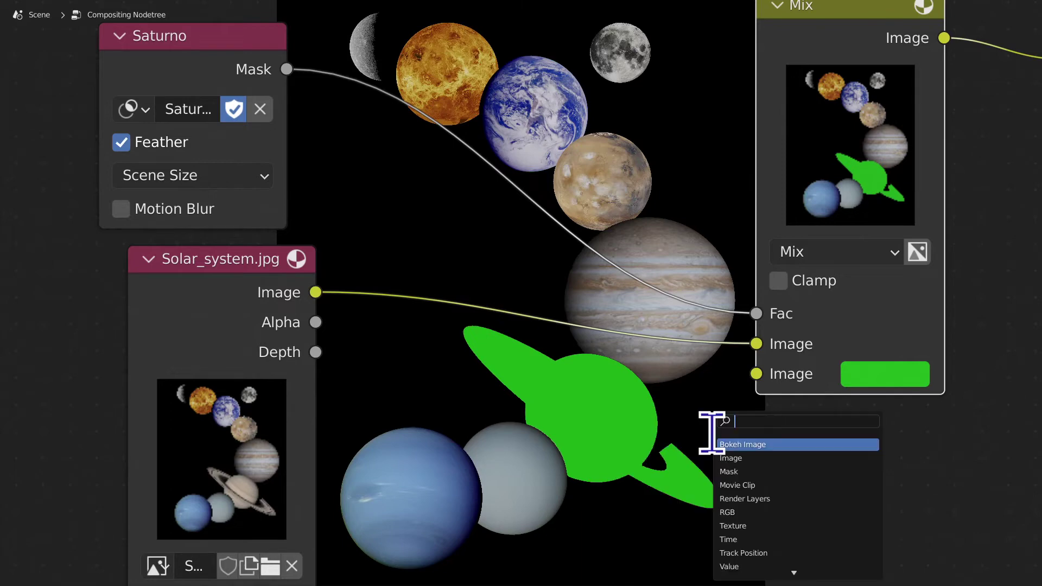
type("t")
key("Return")
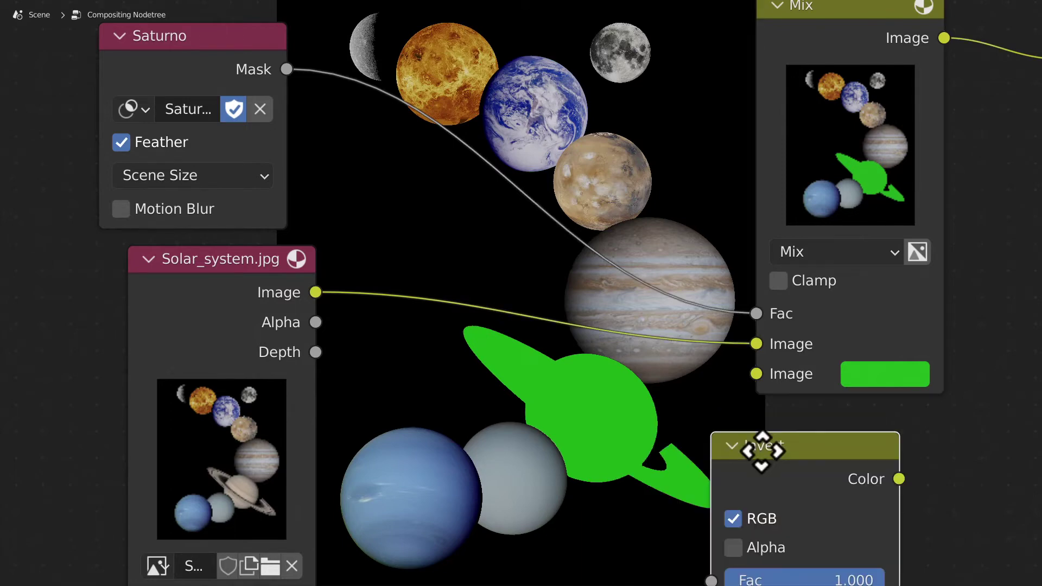
left_click(434, 85)
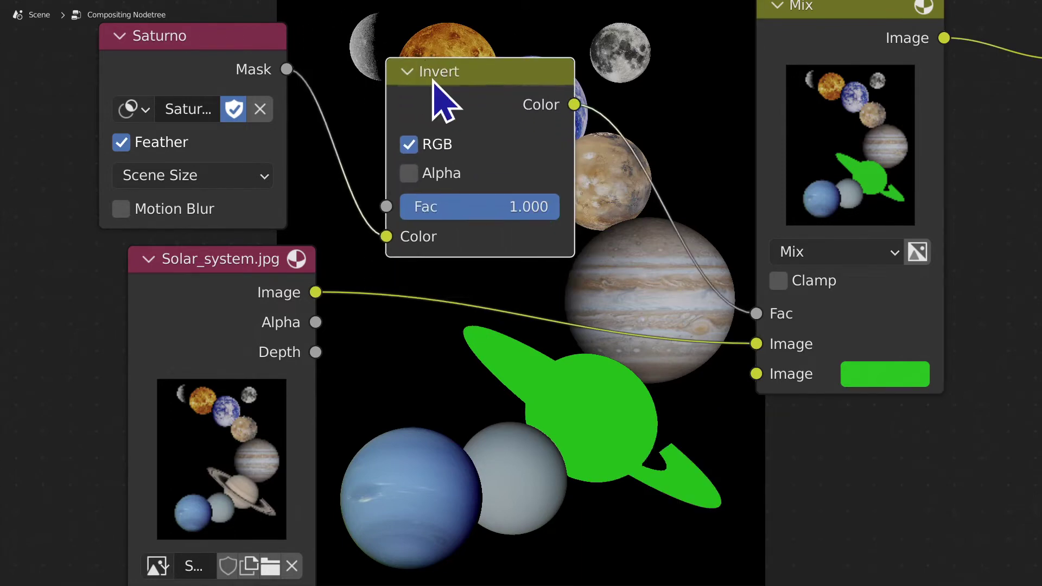
key("ctrl+x")
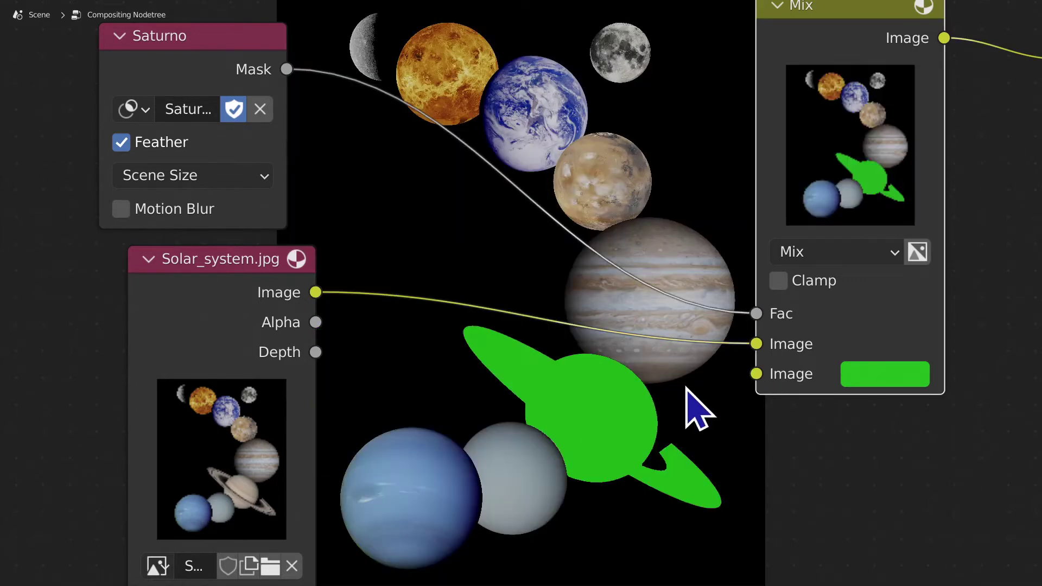
Step: Add an Image input node and place it at the left of the tree
key("shift+a")
type("image")
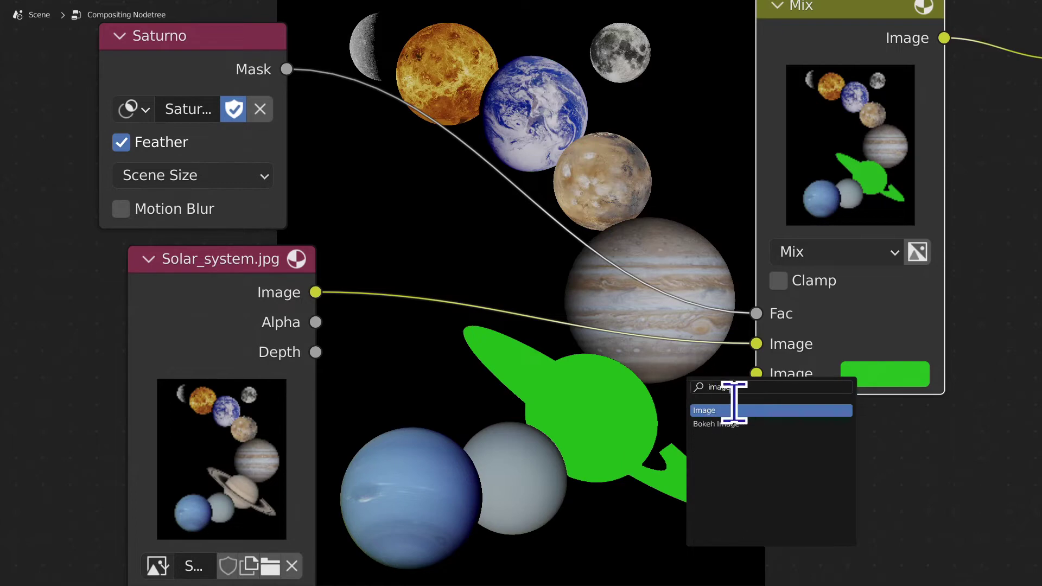
key("Return")
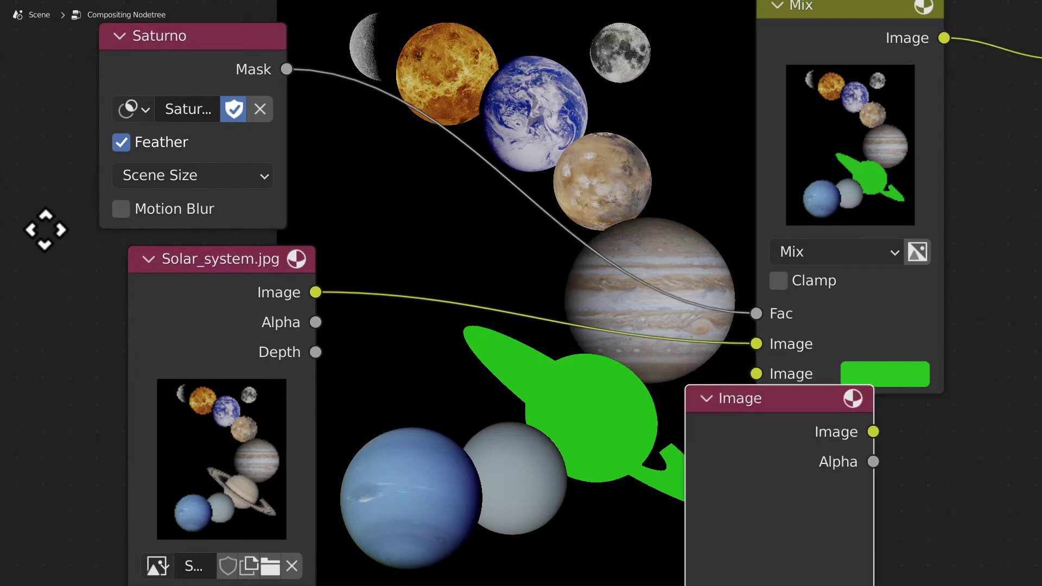
left_click(61, 274)
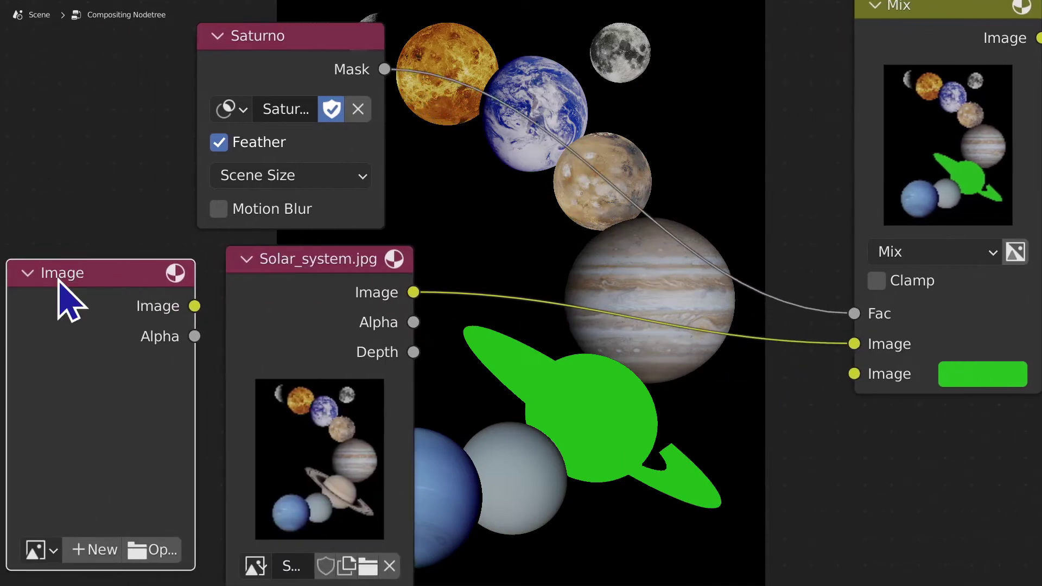
Step: Load disegno.png from Desktop > Cartella delle cartelle into the Image node
left_click(171, 544)
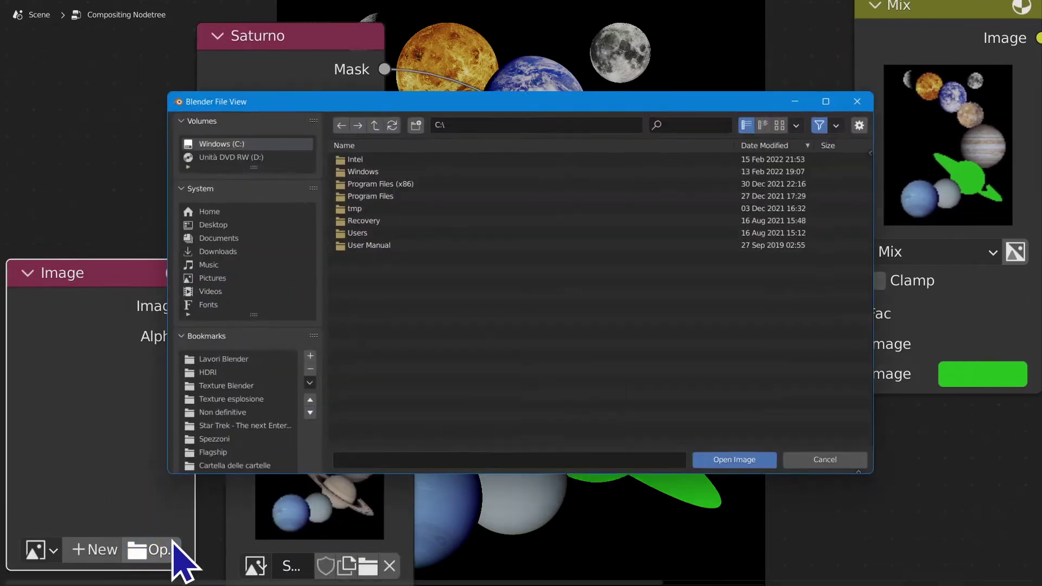
left_click(208, 224)
double_click(363, 173)
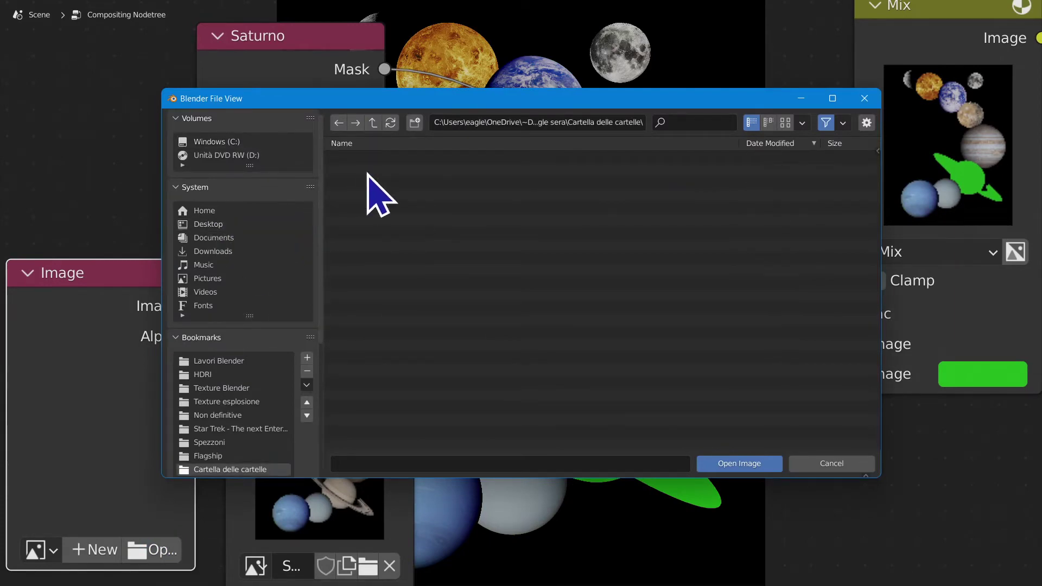
scroll(880, 174, "down", 6)
scroll(881, 175, "down", 10)
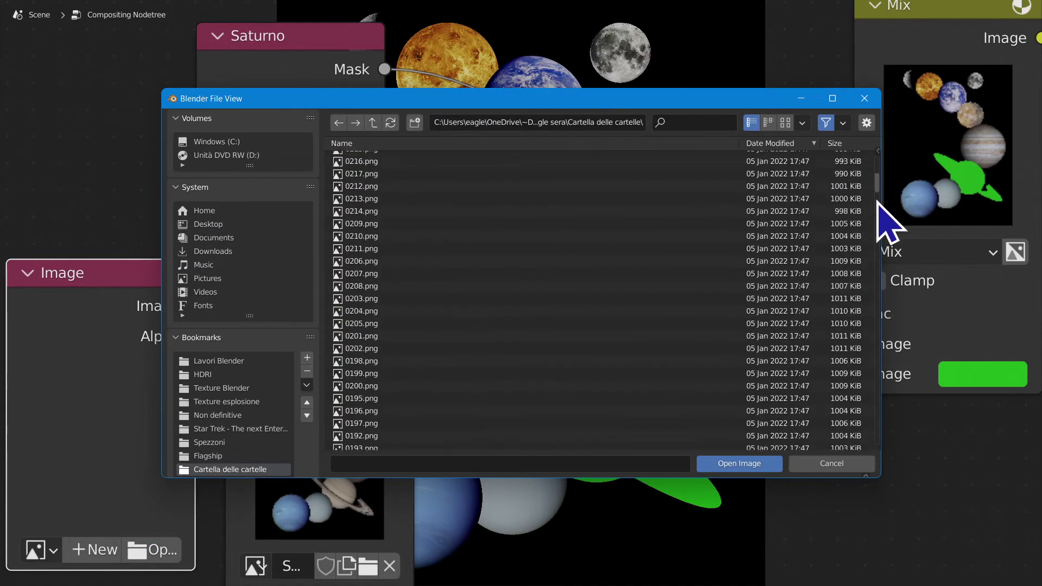
scroll(881, 191, "up", 5)
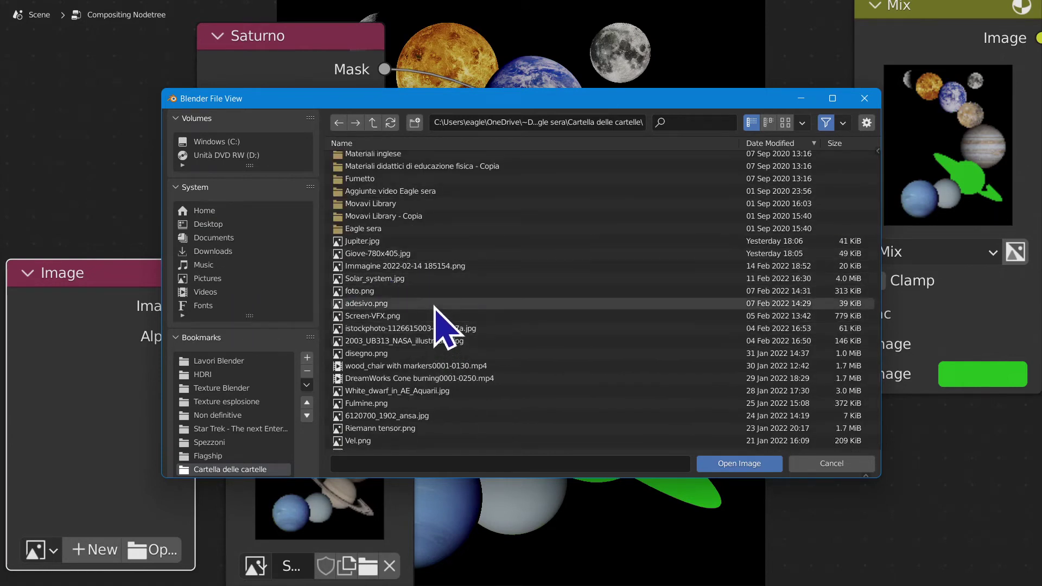
left_click(430, 367)
left_click(422, 354)
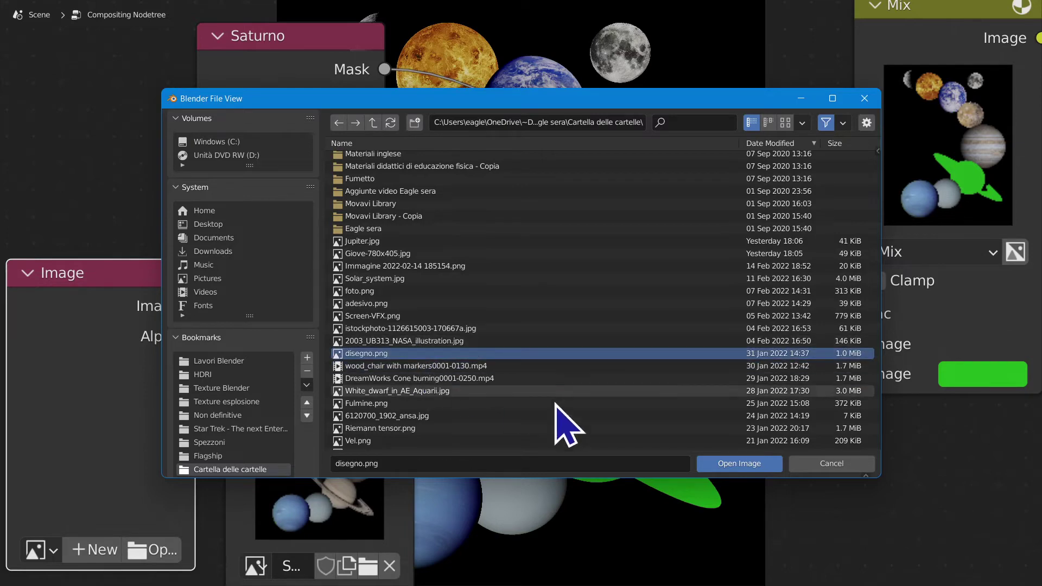
left_click(716, 465)
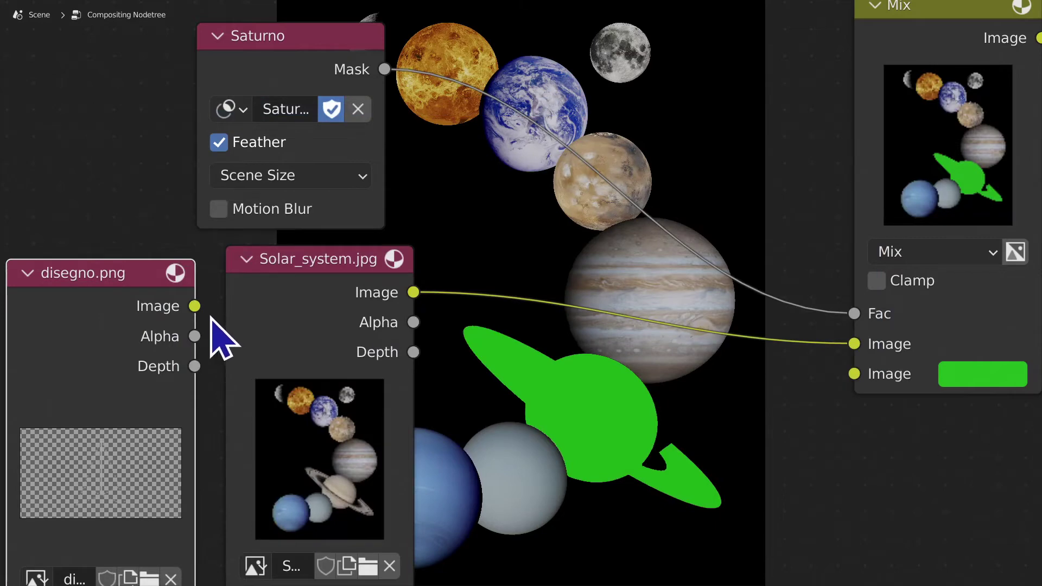
Step: Replace the Image node's picture with Jupiter.jpg from the same folder
scroll(144, 466, "down", 3)
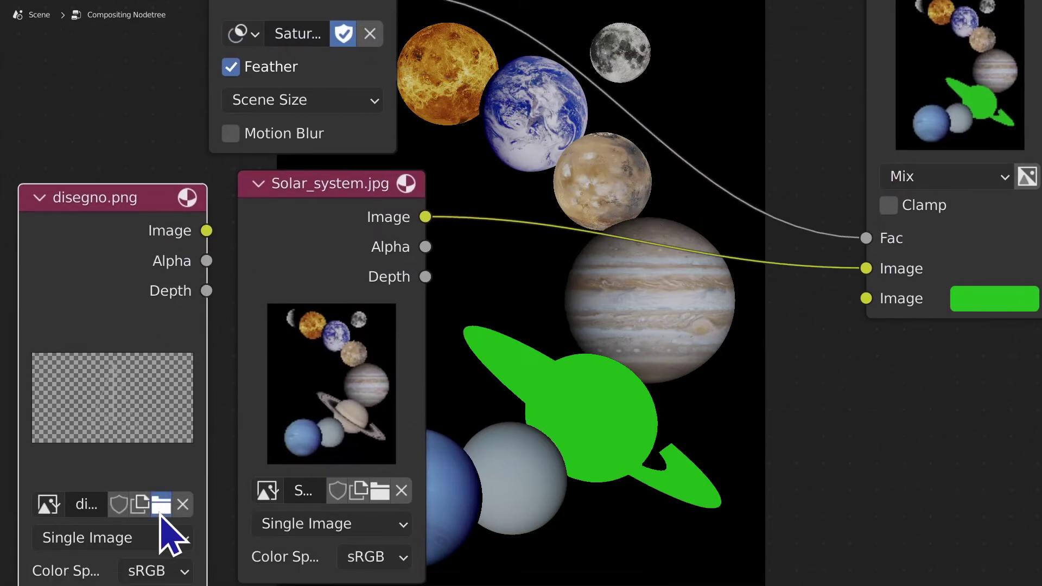
left_click(160, 507)
left_click(223, 228)
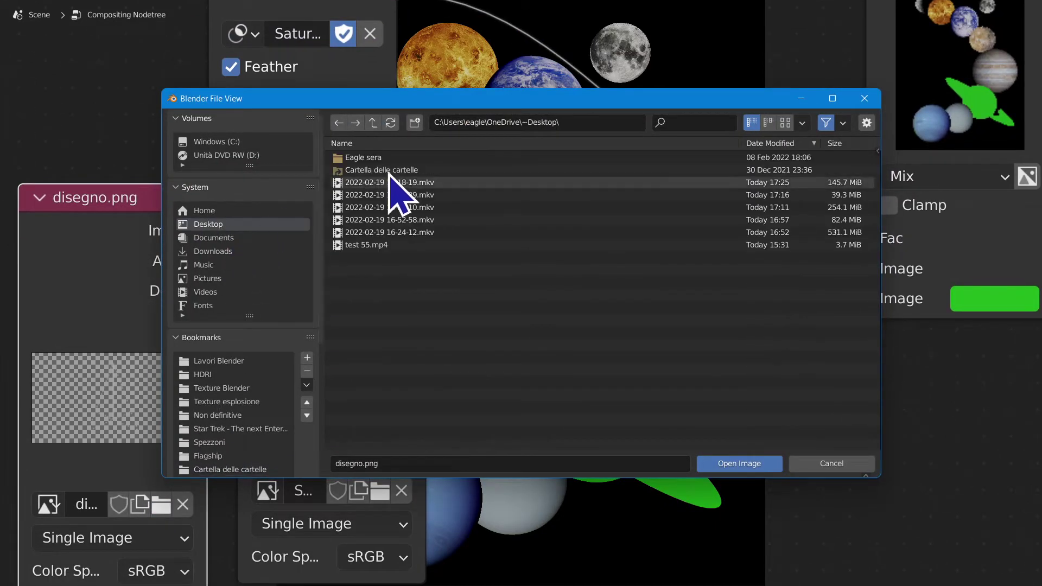
double_click(393, 170)
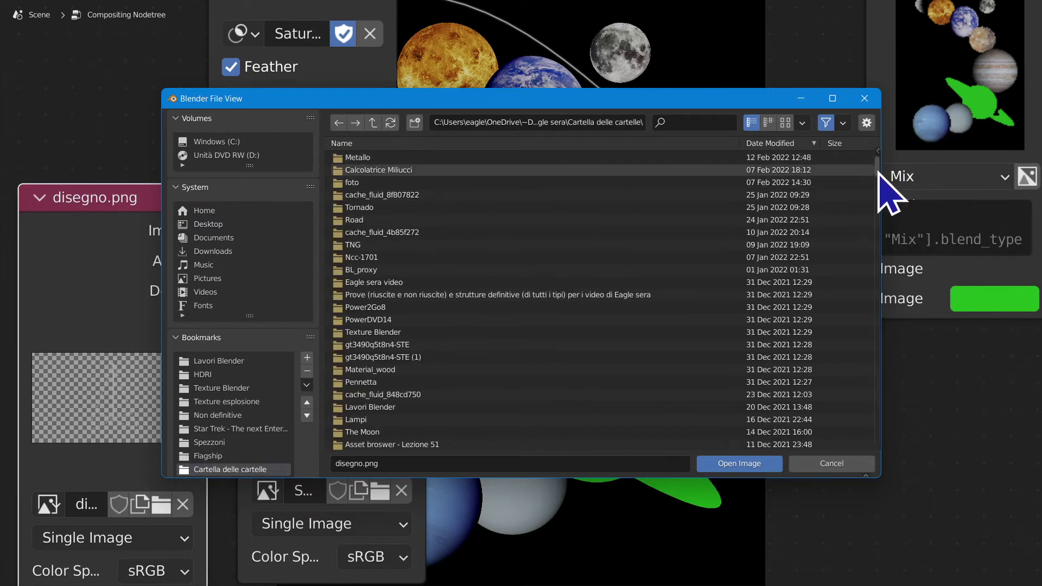
scroll(880, 190, "down", 15)
scroll(879, 196, "down", 5)
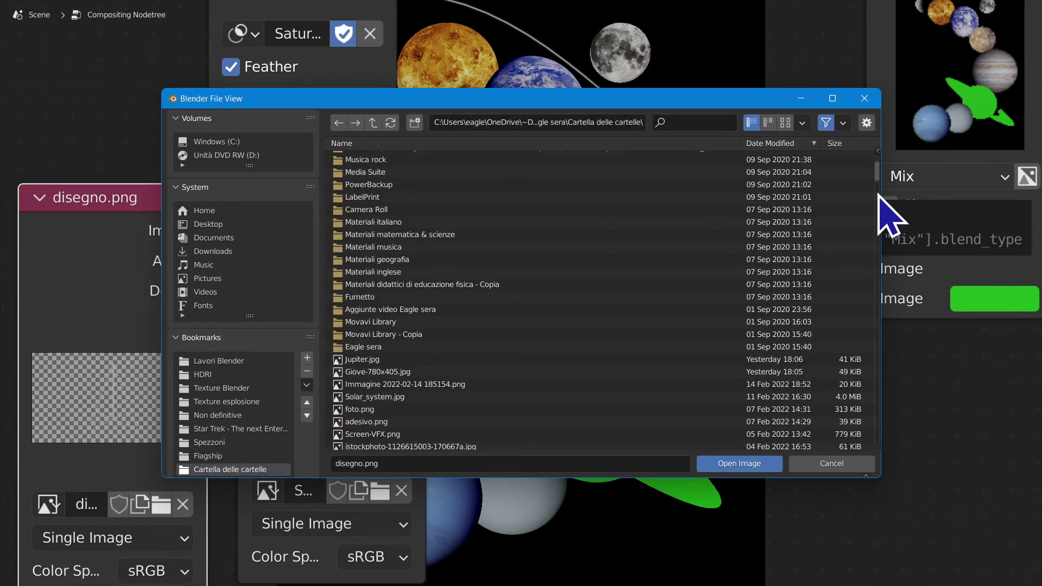
left_click(437, 360)
left_click(706, 464)
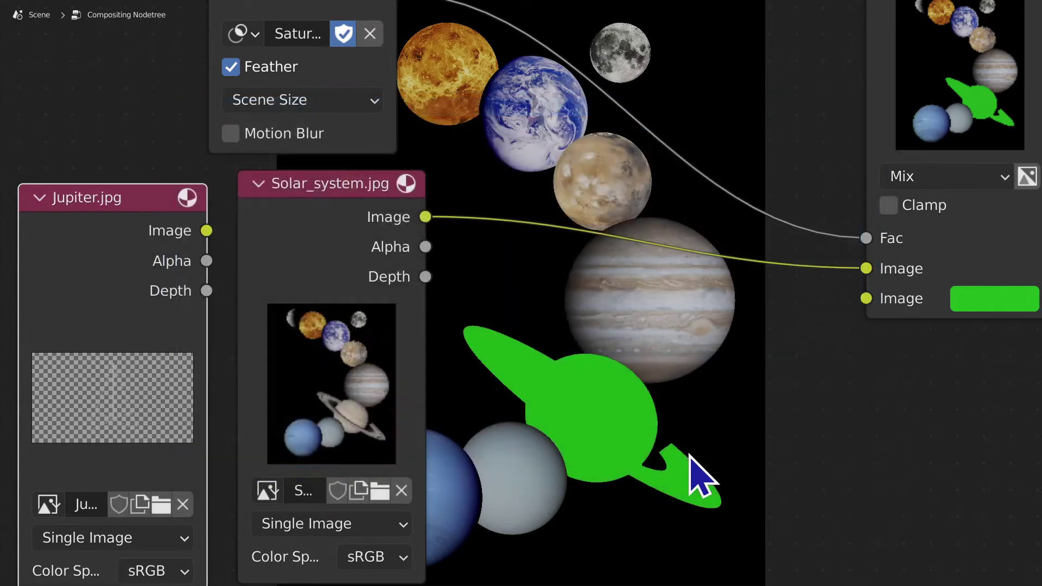
Step: Connect Jupiter.jpg to the Mix node's second image input, comparing by swapping the inputs
left_click_drag(206, 231, 869, 314)
middle_click_drag(749, 400, 673, 258)
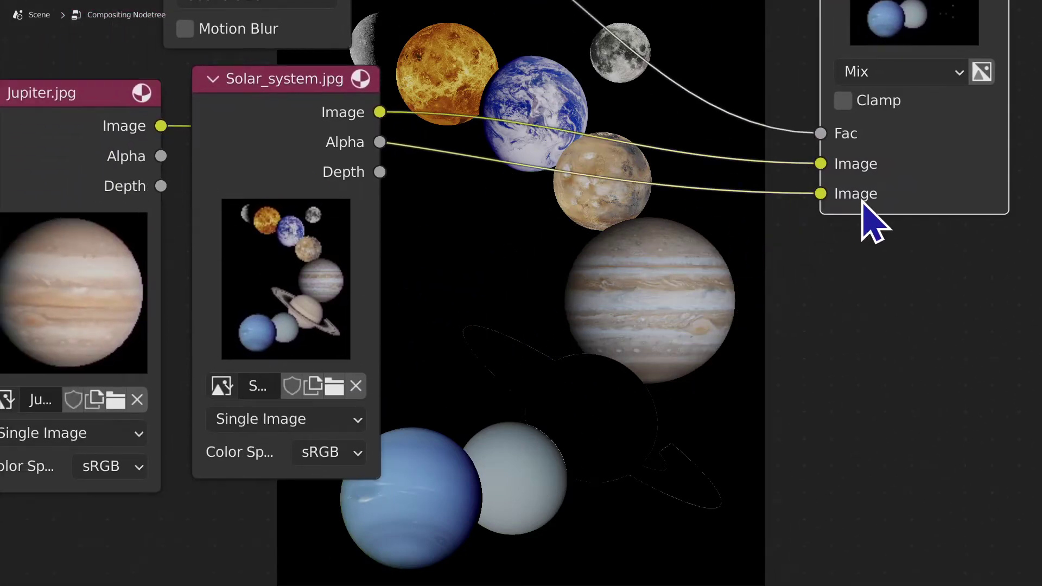
middle_click_drag(363, 264, 567, 263)
left_click_drag(250, 155, 285, 348)
middle_click_drag(692, 349, 291, 329)
left_click_drag(623, 174, 626, 201)
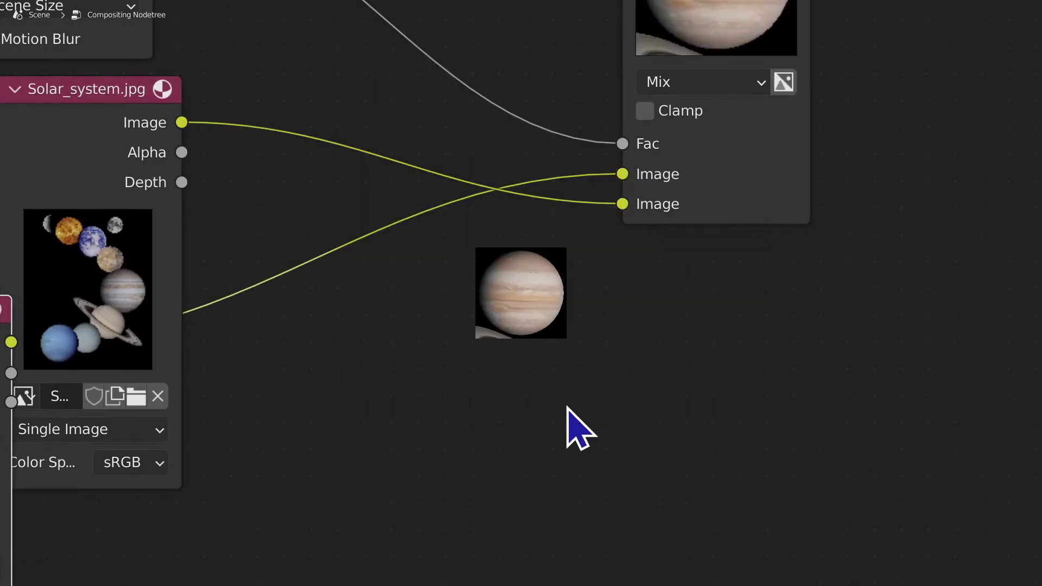
middle_click_drag(565, 414, 582, 239, "ctrl")
left_click_drag(641, 191, 642, 156)
middle_click_drag(616, 212, 694, 263)
key("shift+a")
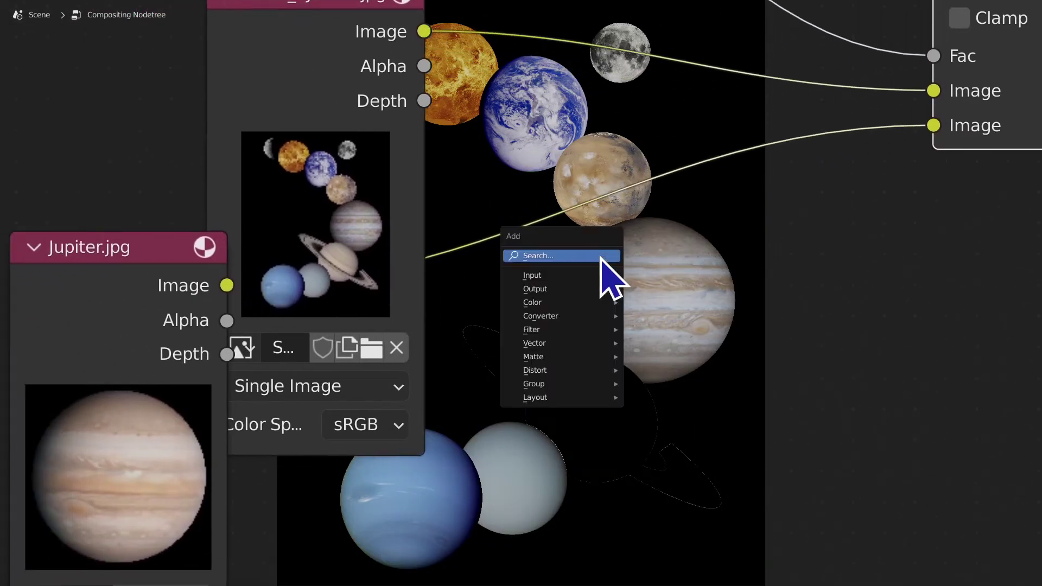
Step: Add a Translate node via search 'trans' onto the Jupiter-to-Mix link
type("trans")
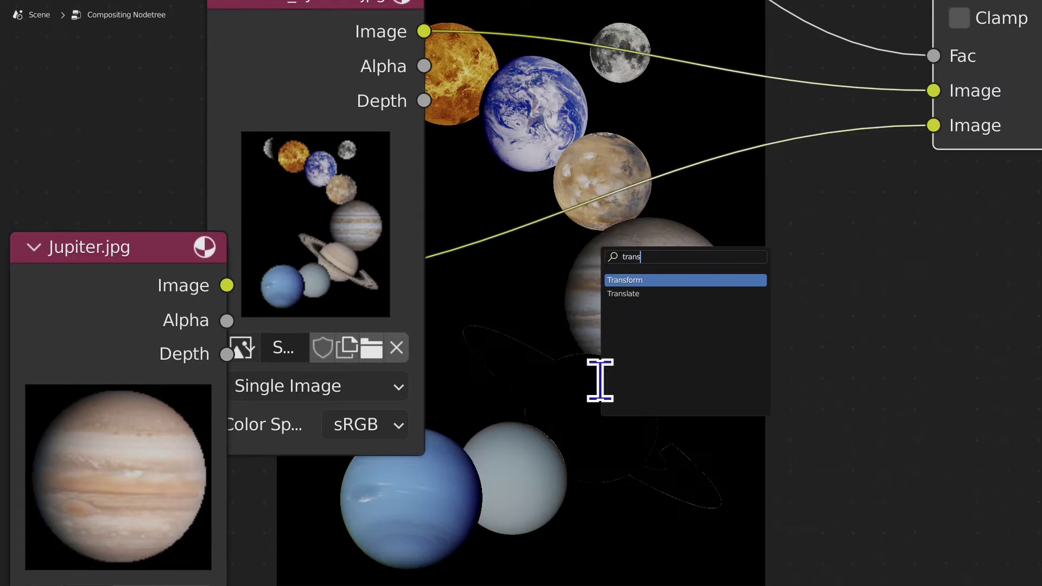
left_click(665, 296)
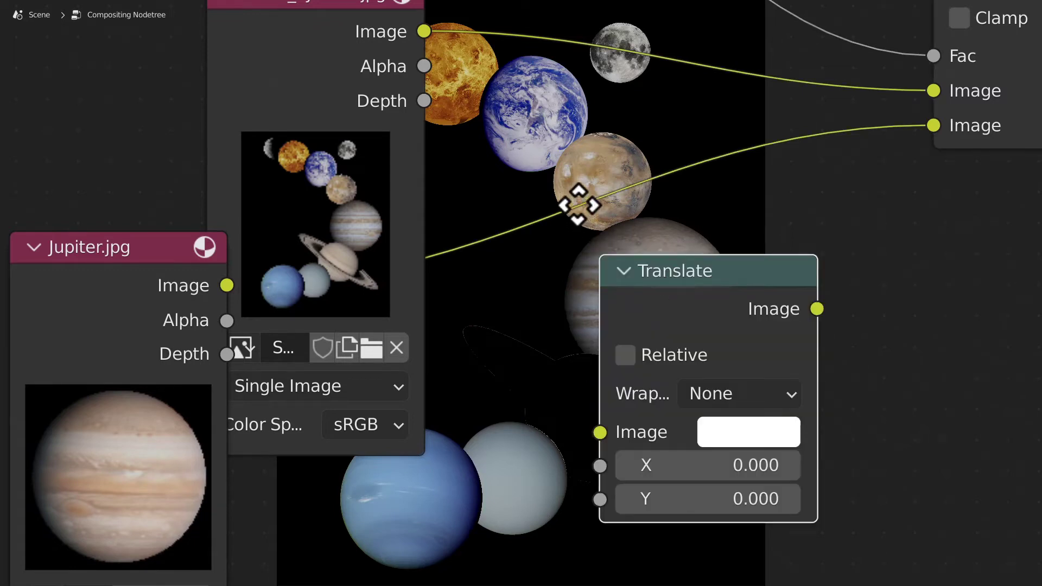
left_click(593, 217)
middle_click_drag(491, 245, 481, 238)
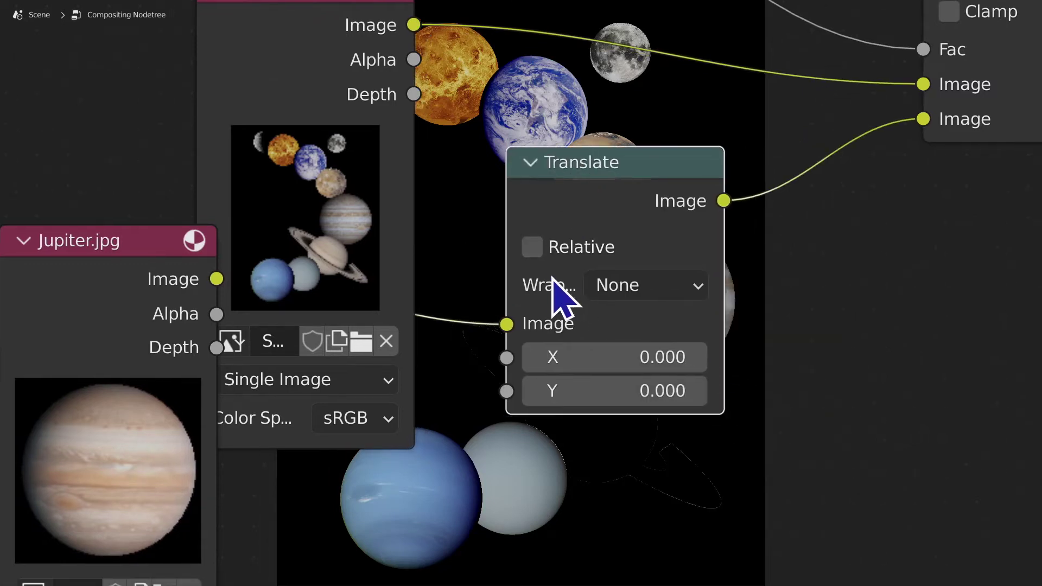
middle_click_drag(601, 233, 302, 114)
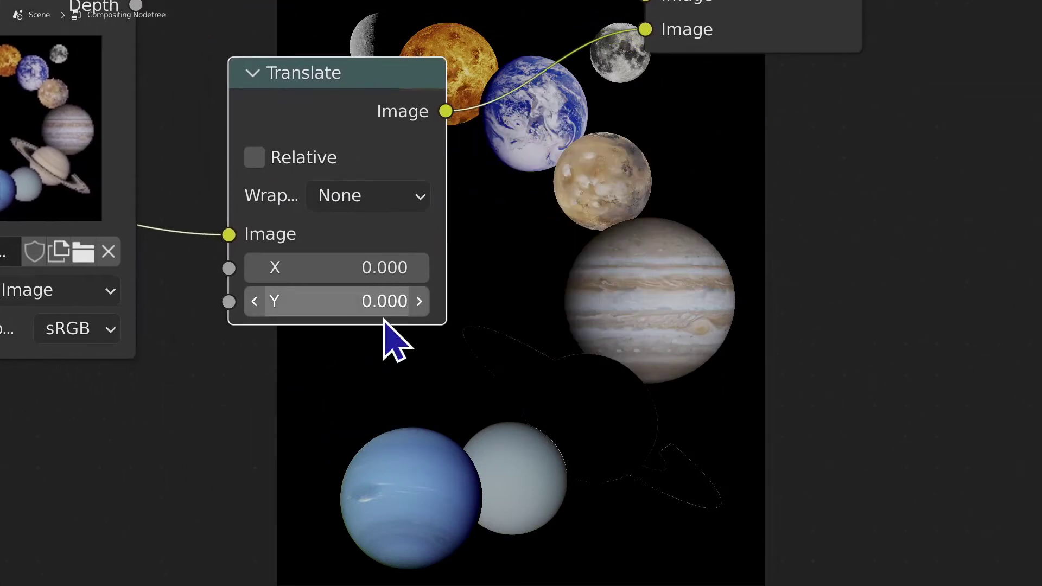
Step: Try Translate Y offsets starting at -0.5, dragging the value lower
left_click(369, 293)
type("-0.5")
key("Return")
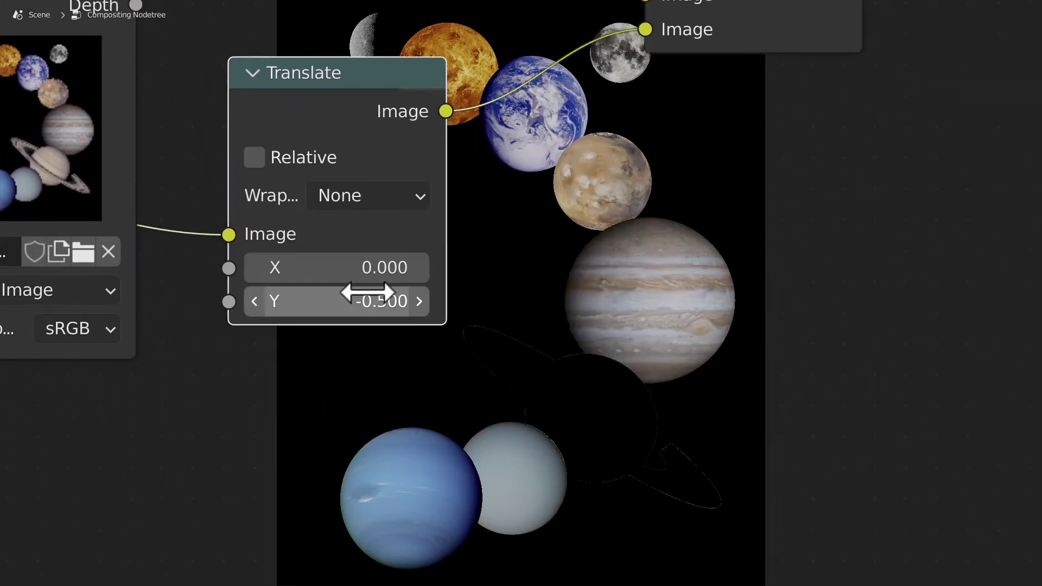
left_click_drag(359, 290, 150, 308)
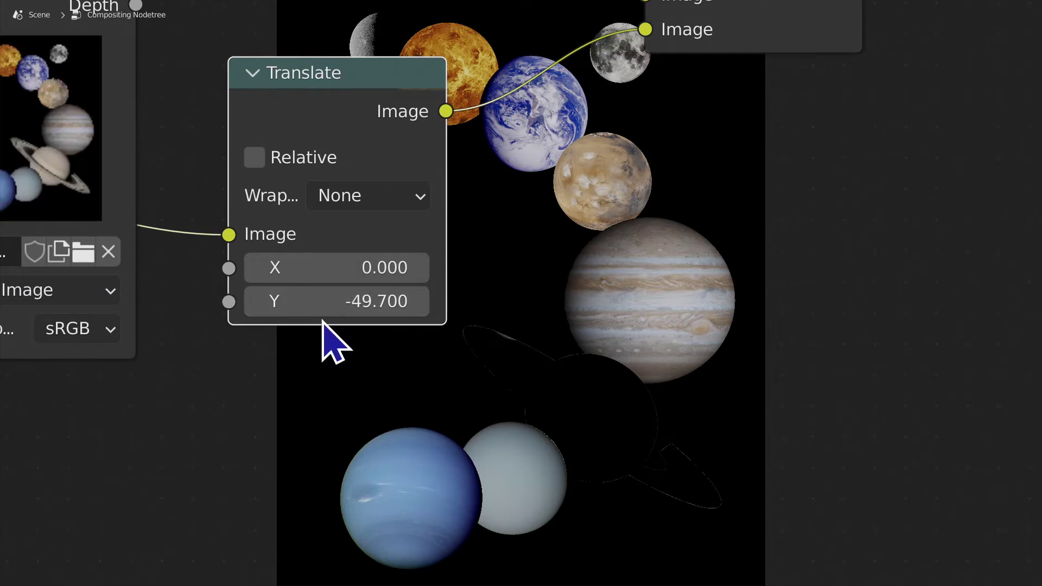
middle_click_drag(343, 383, 364, 317)
left_click_drag(361, 242, 333, 246)
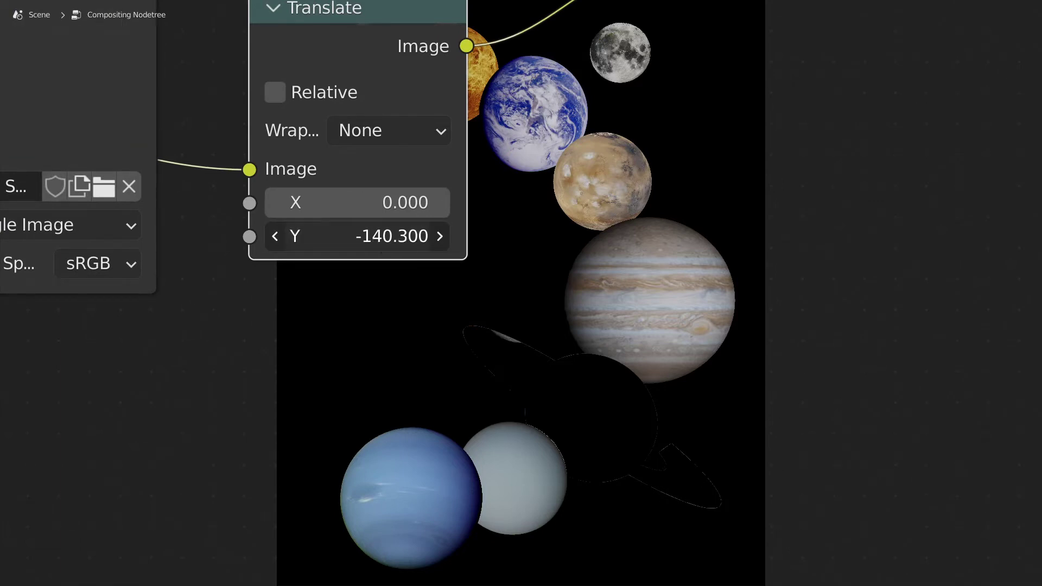
left_click(440, 237)
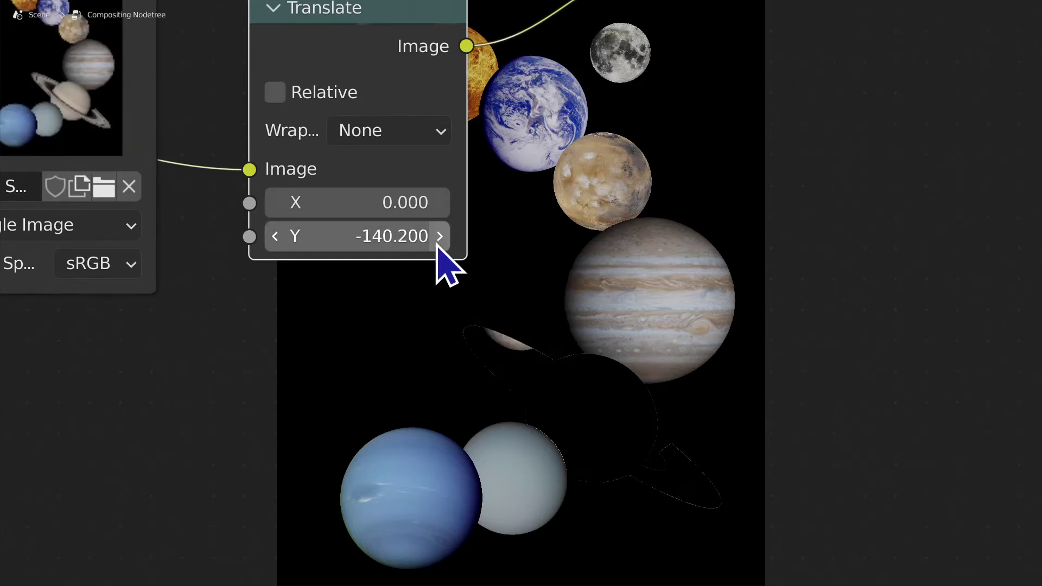
Step: Set the Translate Y offset to -200, then -400, and finally -600
left_click(345, 234)
type("-")
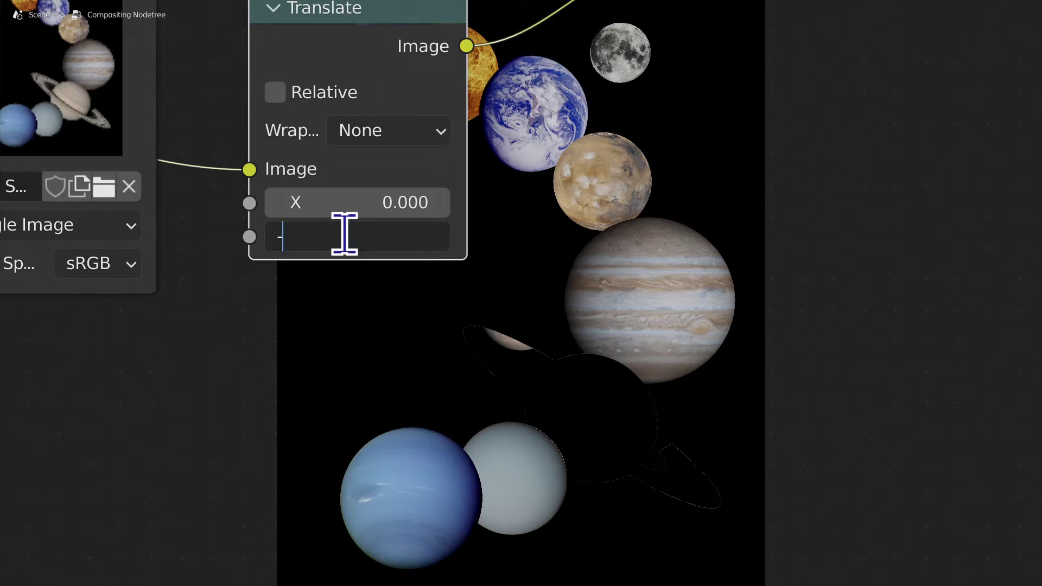
key("Return")
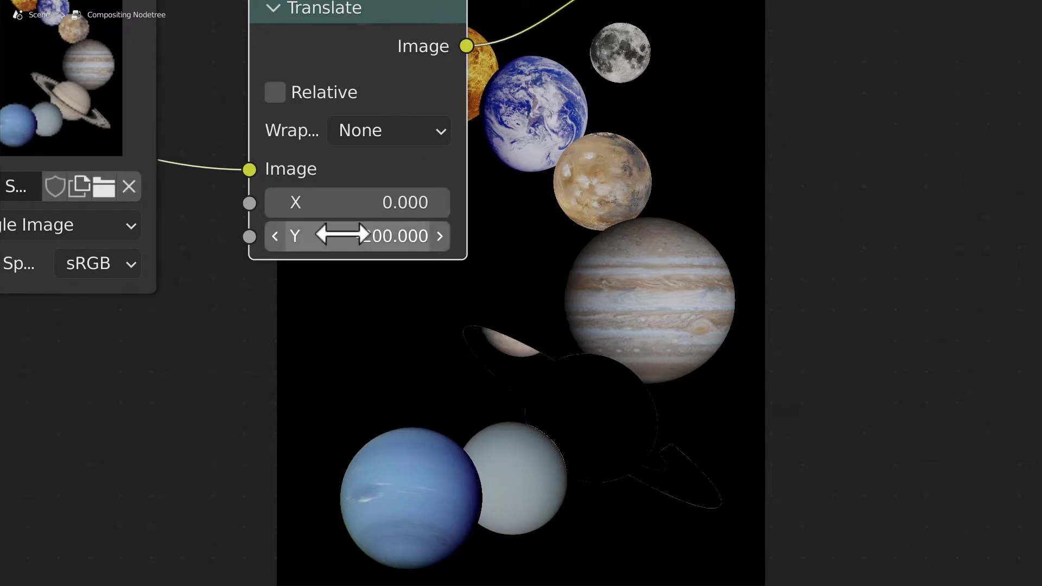
left_click(342, 234)
type("-400")
key("Return")
left_click(344, 233)
type("-")
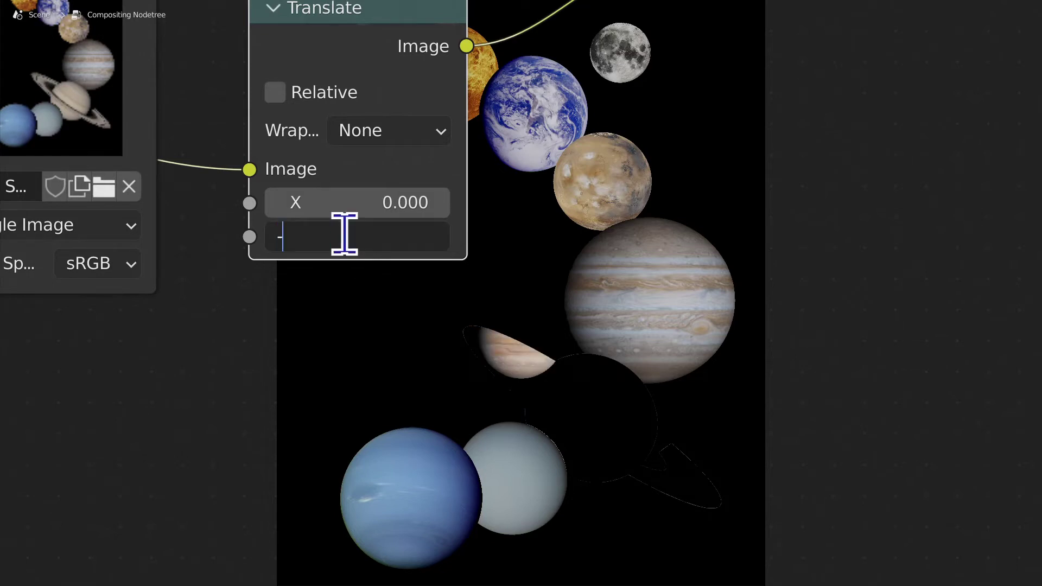
type("600")
key("Return")
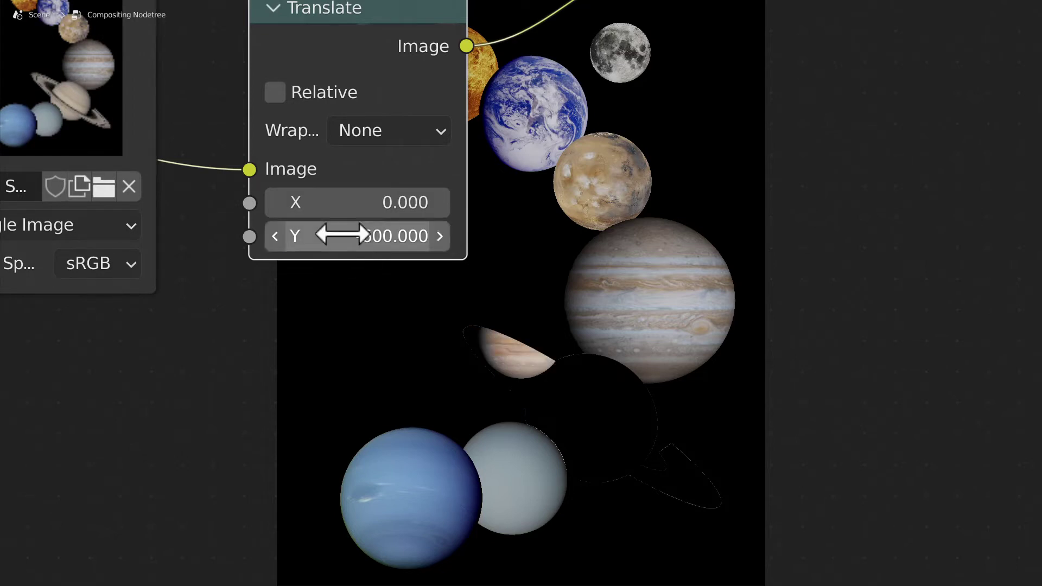
middle_click_drag(574, 393, 535, 340)
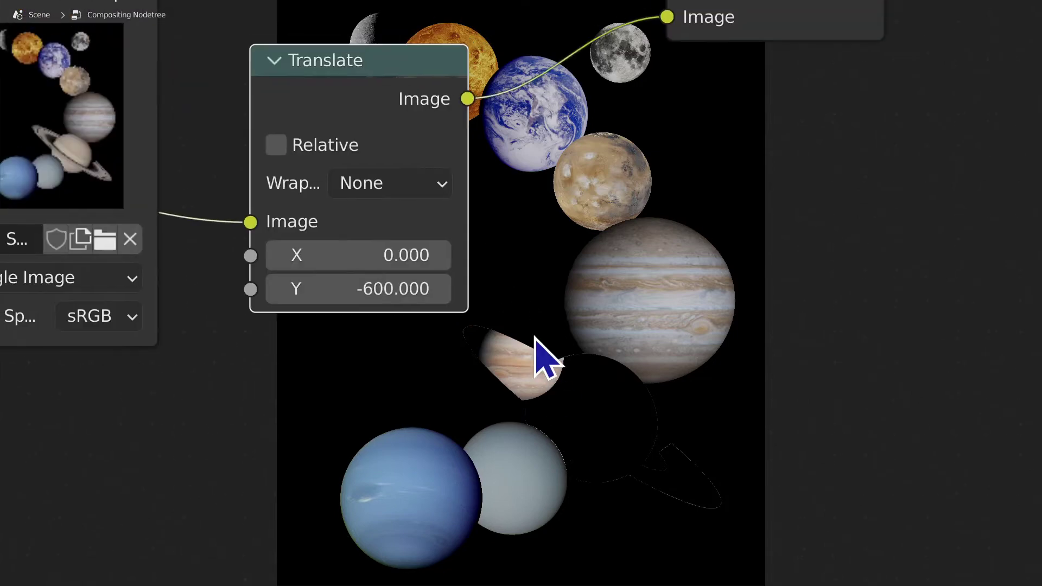
scroll(538, 421, "down", 2)
middle_click_drag(537, 420, 565, 456)
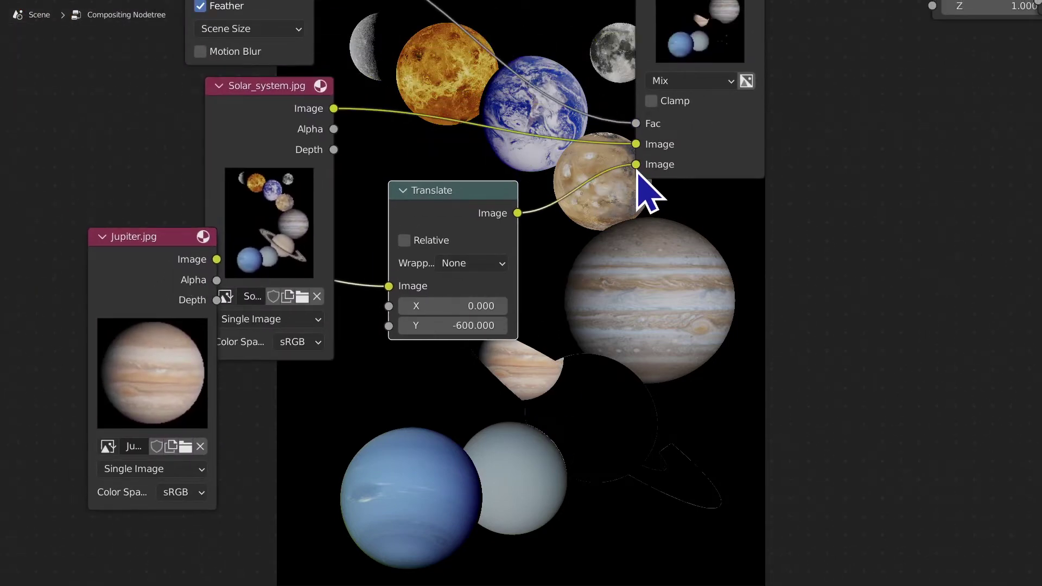
left_click_drag(635, 164, 570, 186)
middle_click_drag(644, 199, 559, 339)
left_click_drag(441, 339, 581, 296)
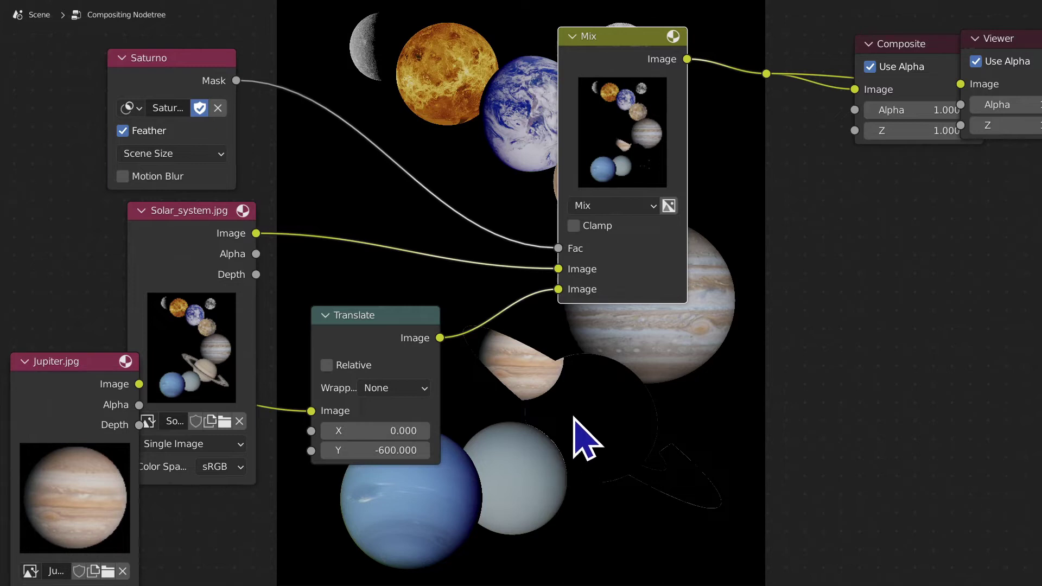
left_click_drag(558, 269, 569, 304)
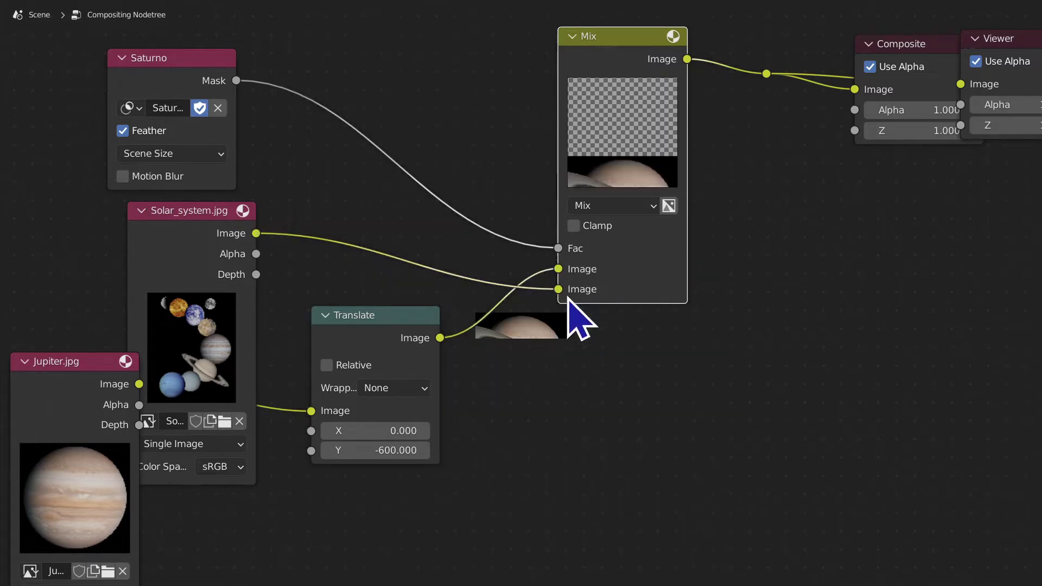
scroll(585, 363, "up", 1)
left_click_drag(565, 270, 566, 296)
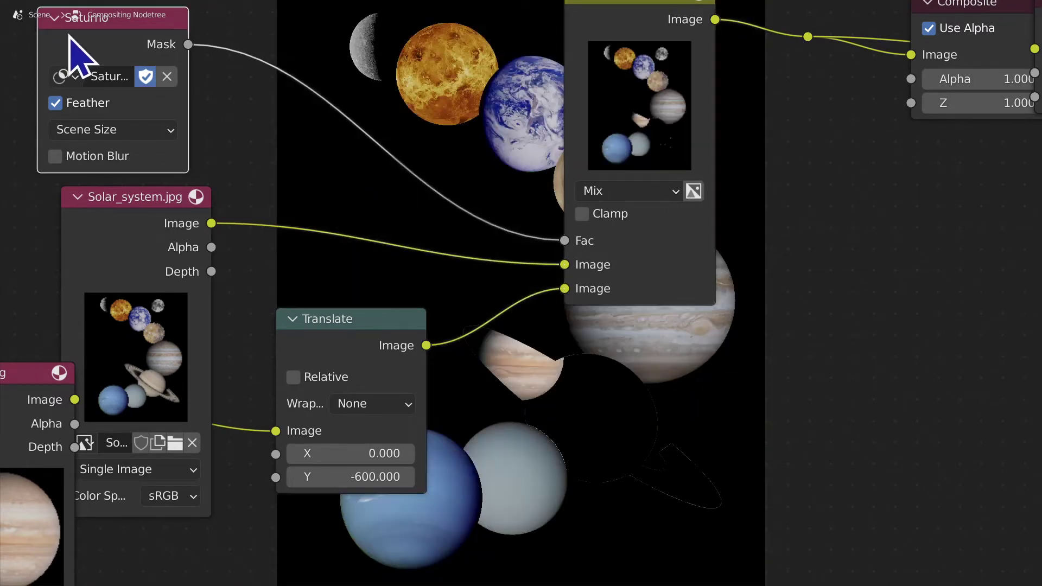
middle_click_drag(537, 271, 667, 260)
scroll(683, 288, "down", 3)
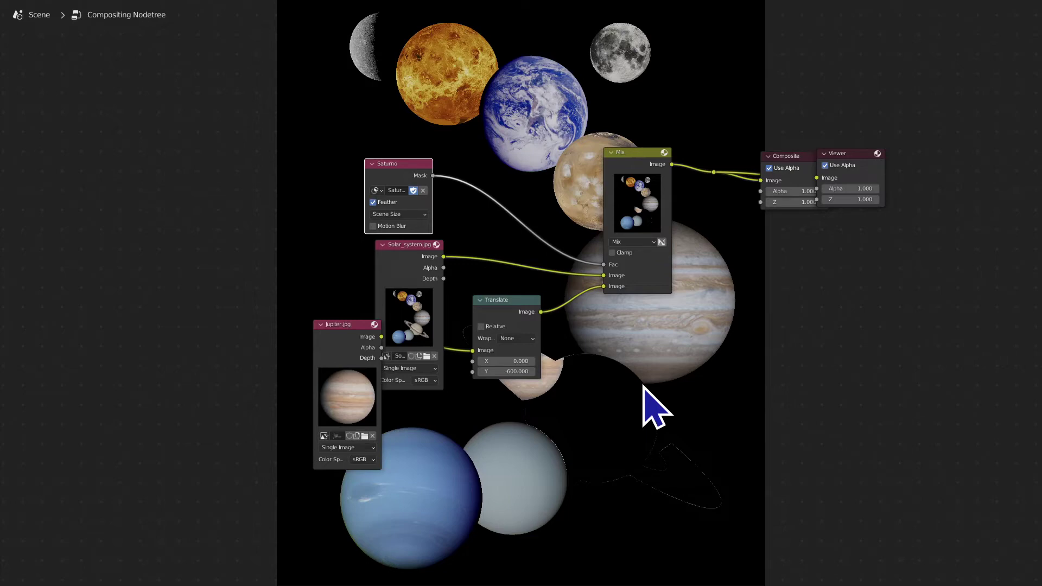
Step: Save the project as Lezione 56.blend and start a new General file
key("ctrl+n")
left_click(644, 386)
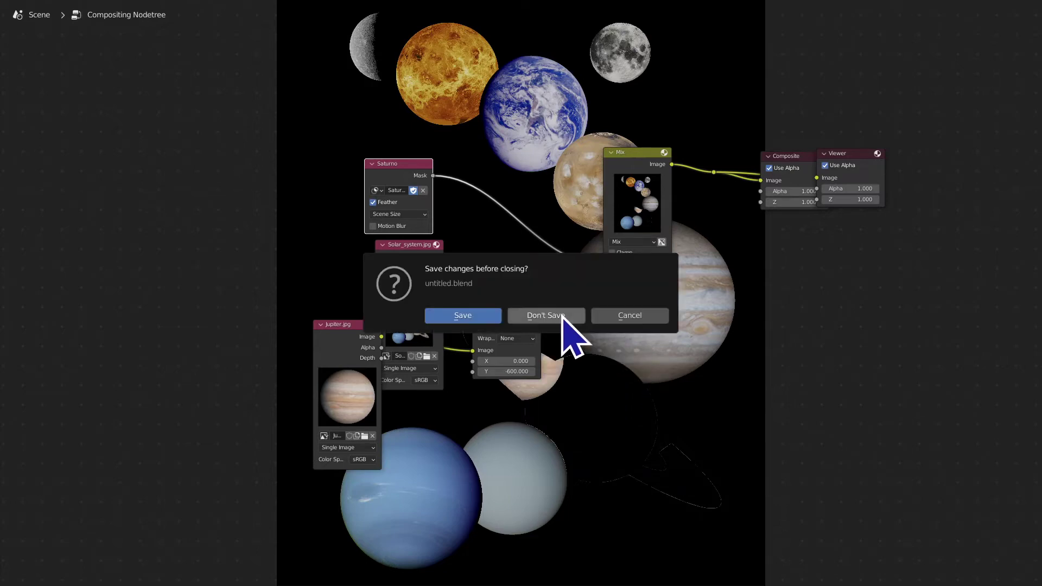
left_click(485, 320)
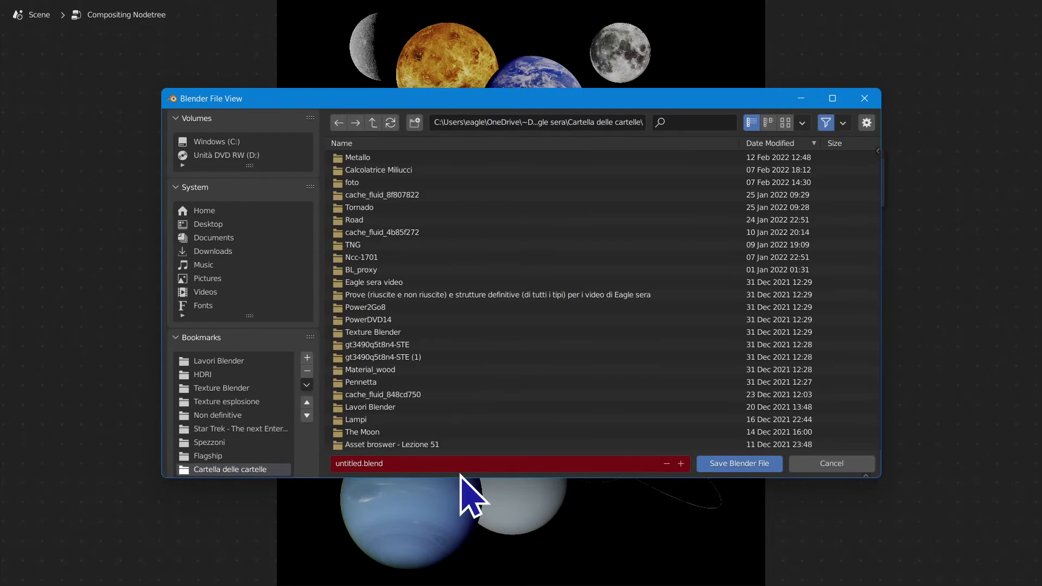
type("Lezio")
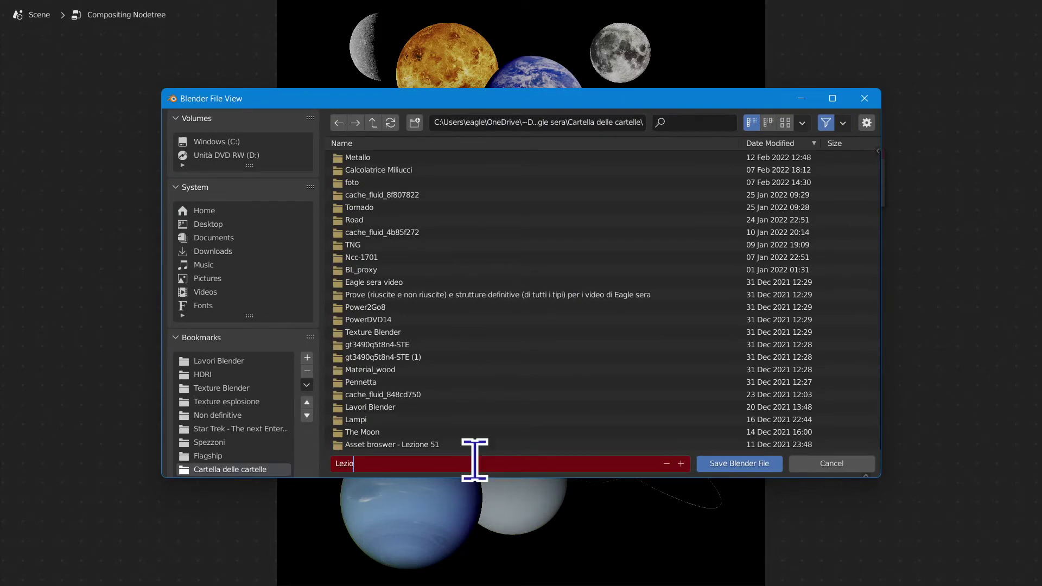
type("ne 52")
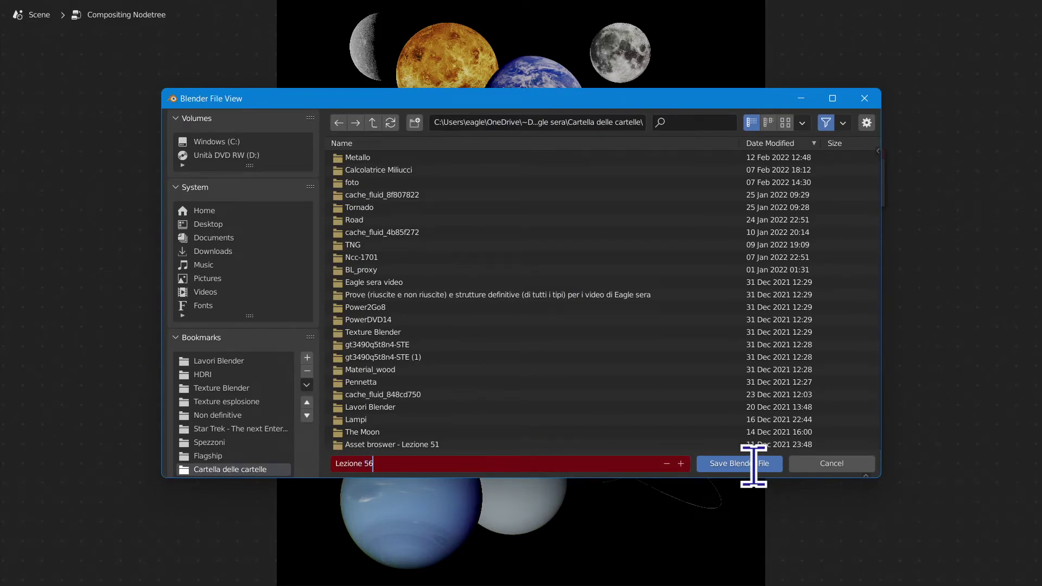
left_click(750, 463)
key("ctrl+n")
left_click(754, 466)
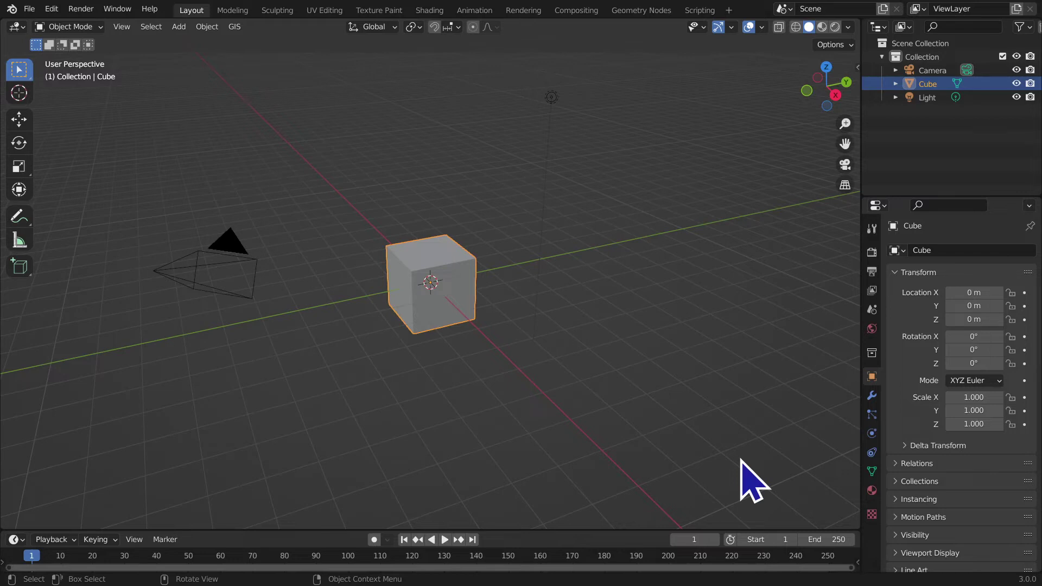
Step: Bring up the Open Recent file list with Shift+Ctrl+O
key("ctrl+shift+o")
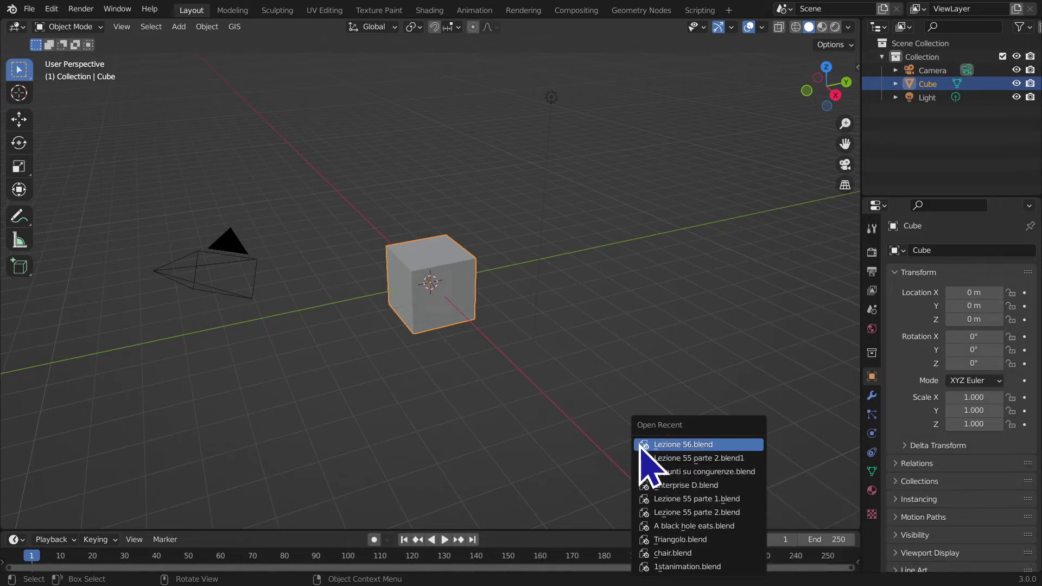
Step: Open Lezione 55 parte 2.blend1 from recent files and switch to the Masking workspace
left_click(739, 458)
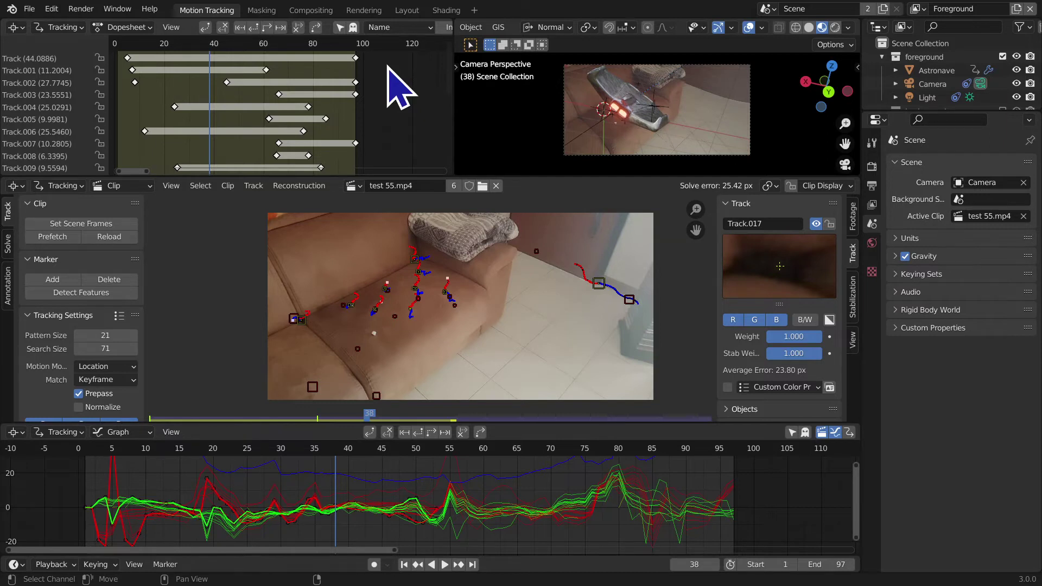
left_click(261, 10)
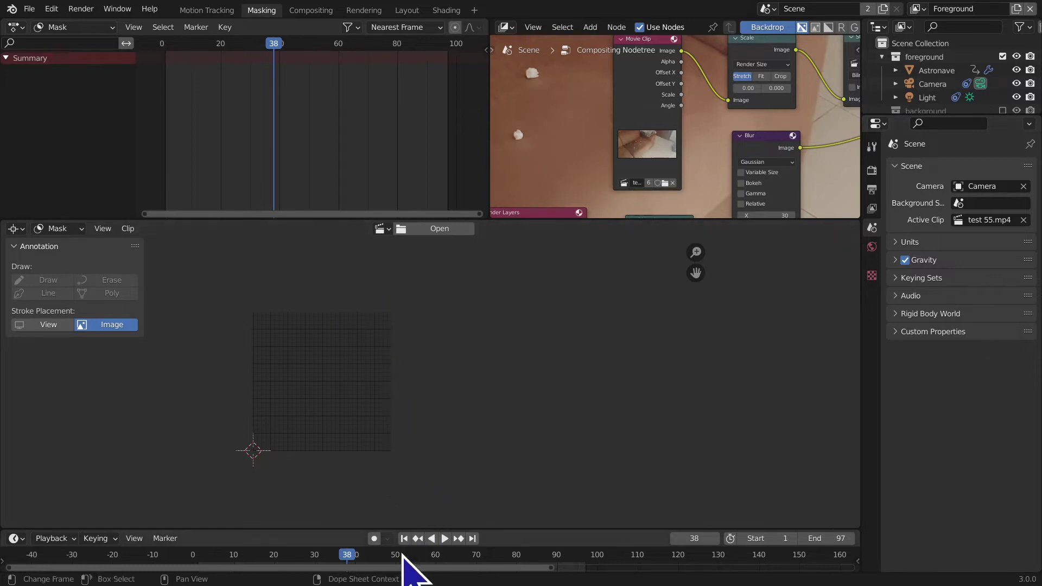
Step: From frame 1, play the clip forward, then in reverse, stopping each time
left_click(402, 538)
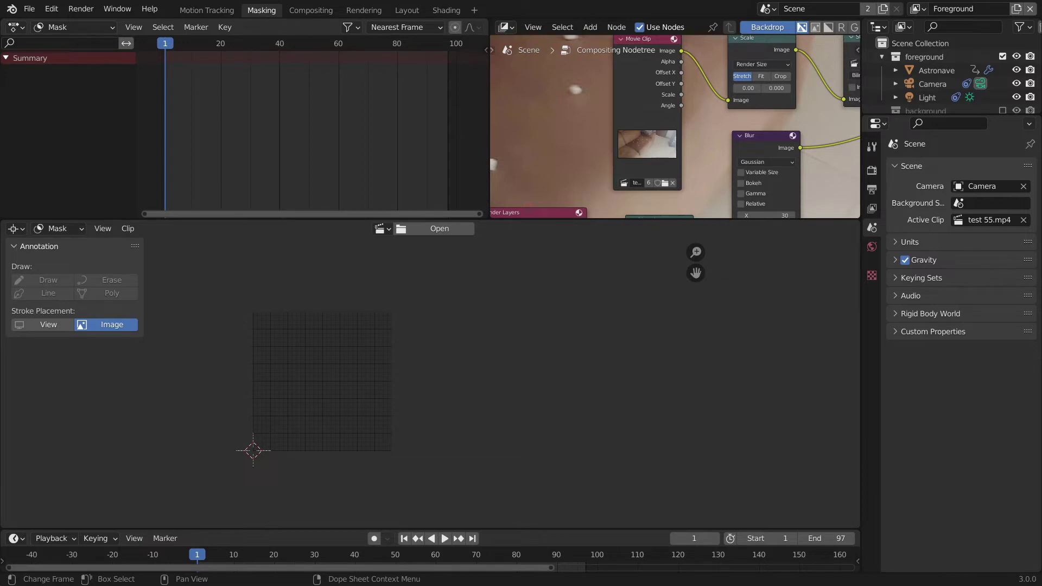
left_click(445, 539)
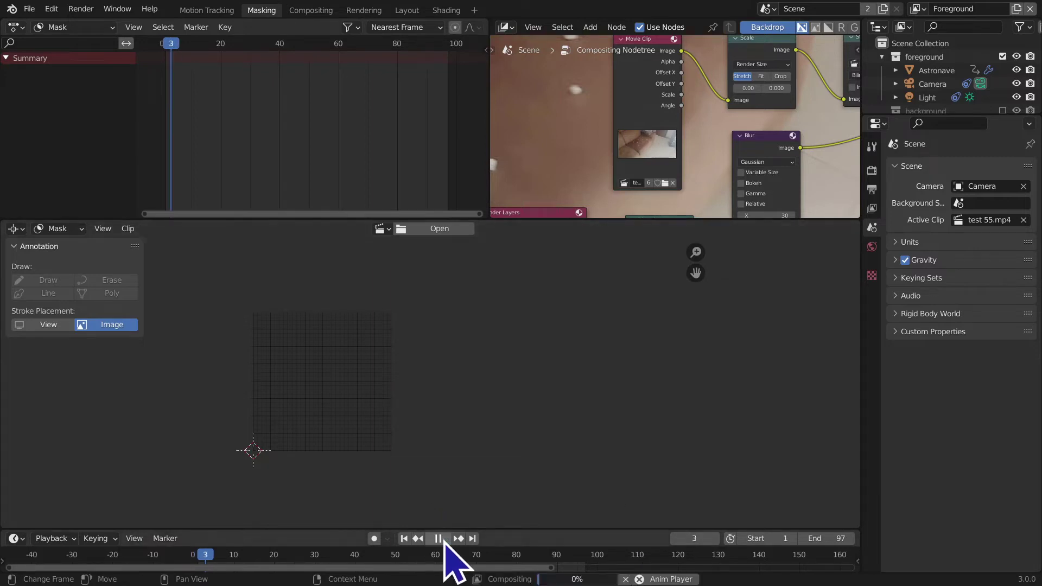
left_click(441, 540)
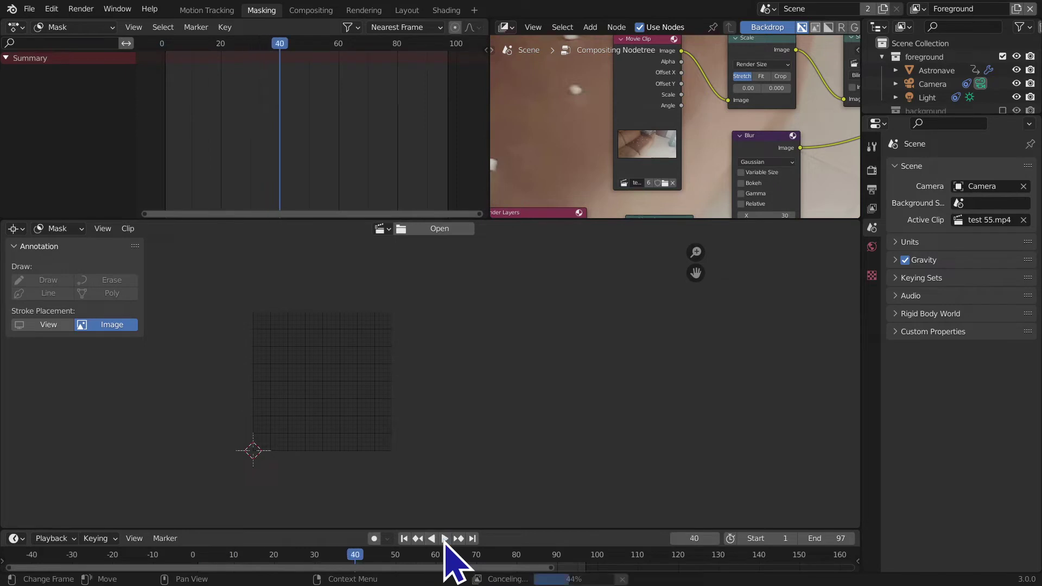
left_click(433, 540)
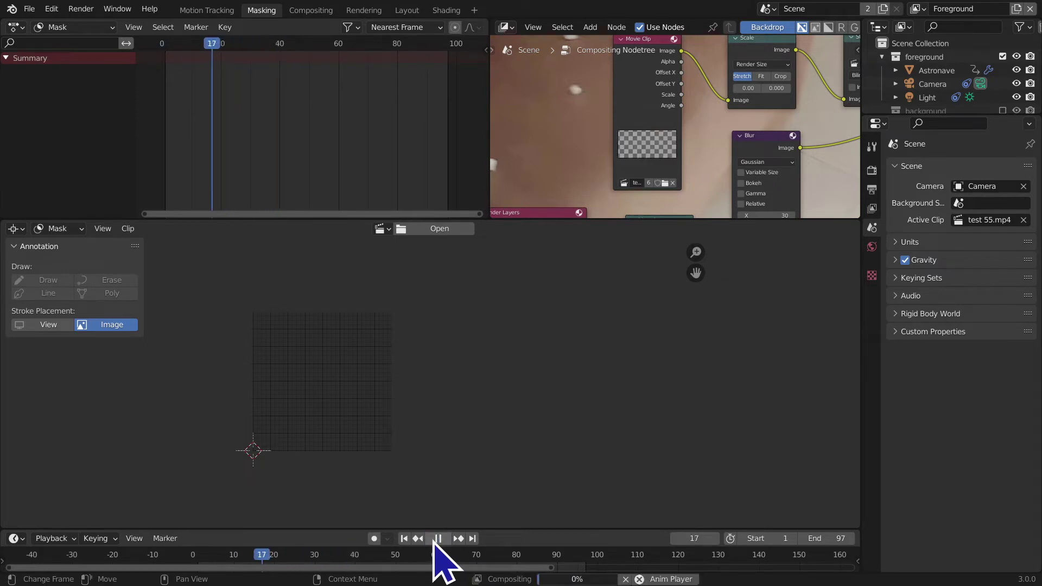
left_click(428, 541)
Step: Jump to frame 97, play backwards, return to frame 1, and zoom out the node tree
left_click(423, 540)
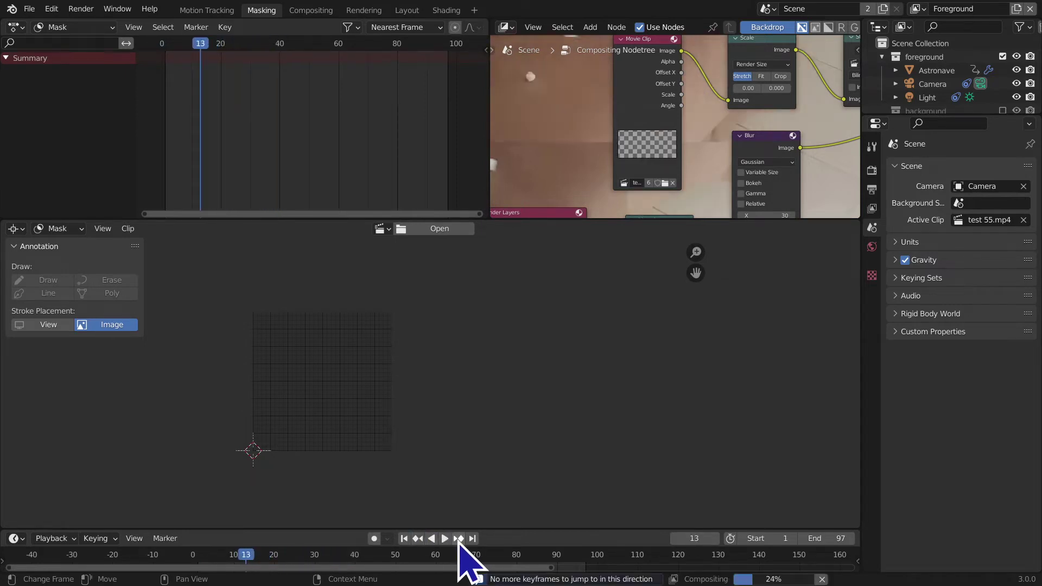
left_click(408, 540)
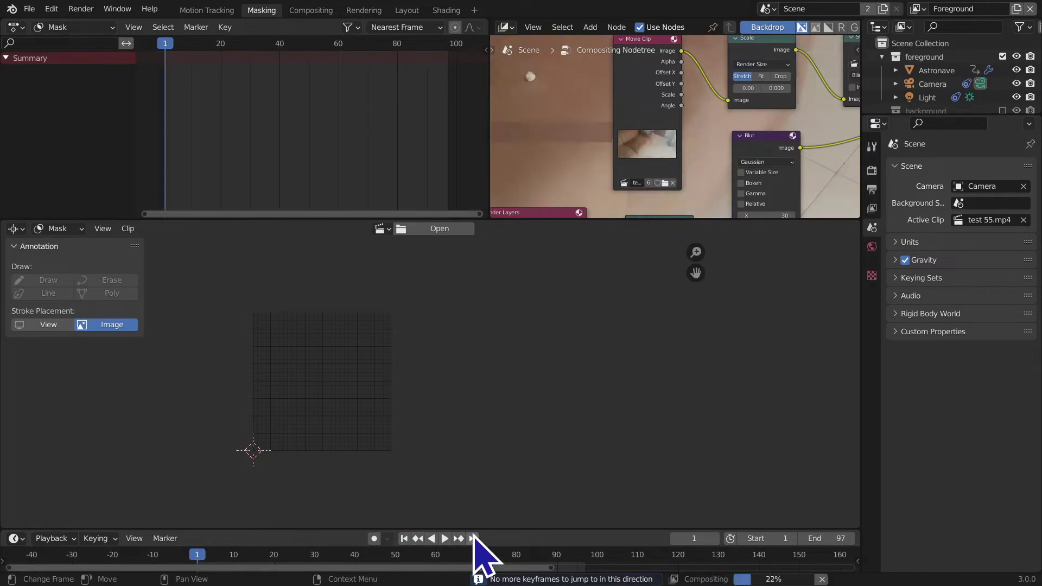
left_click(472, 540)
left_click(433, 539)
left_click(433, 539)
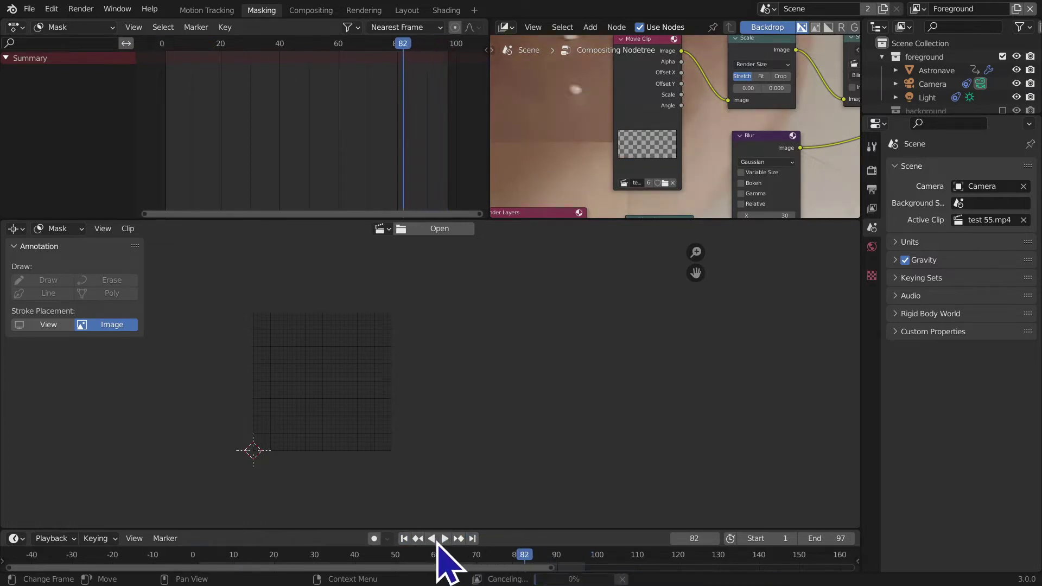
left_click(405, 539)
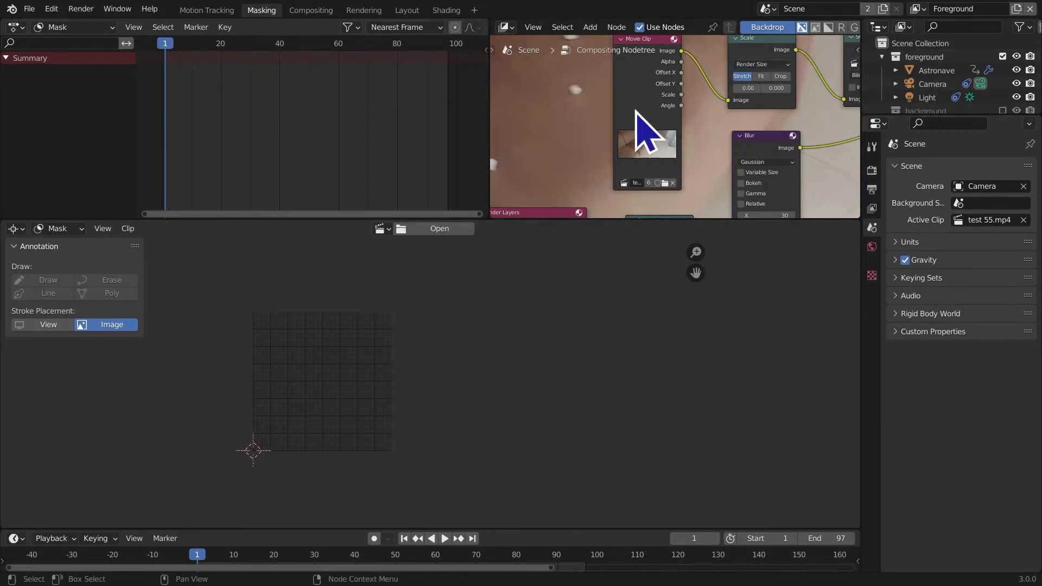
scroll(686, 116, "down", 3)
middle_click_drag(689, 121, 804, 152, "ctrl")
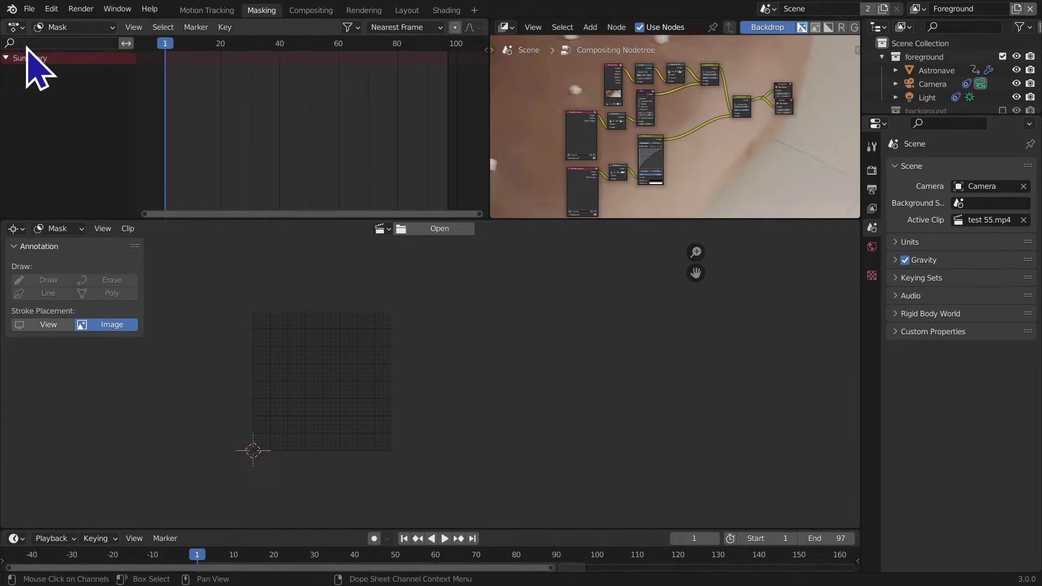
left_click(16, 27)
left_click(16, 27)
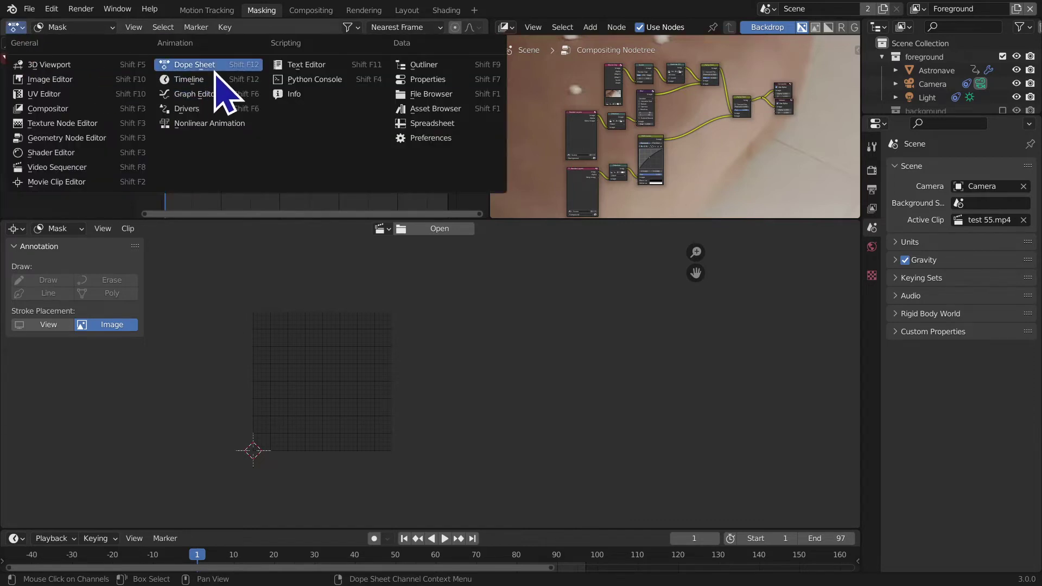
key("Escape")
left_click(101, 28)
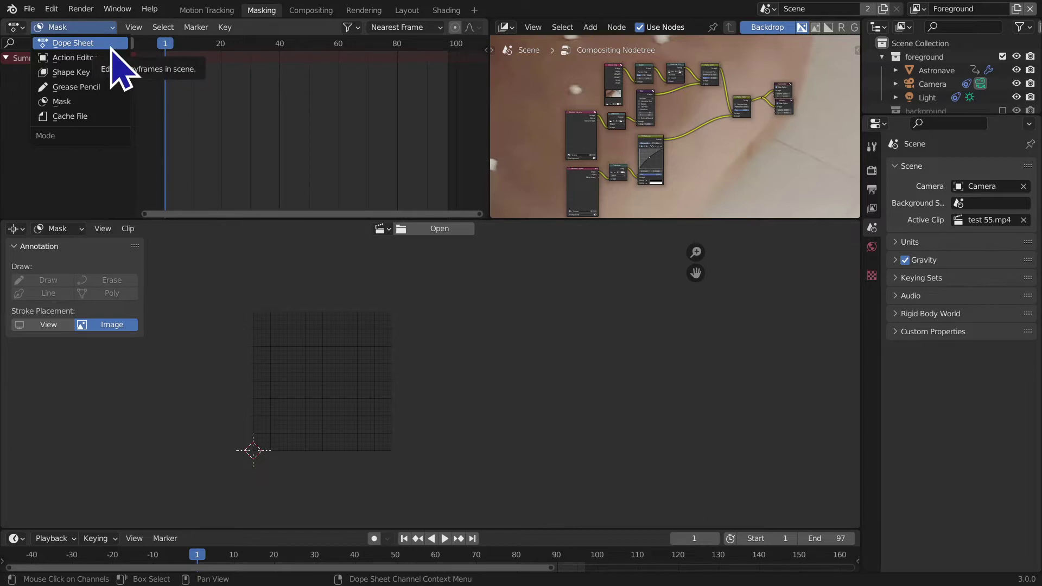
left_click(117, 67)
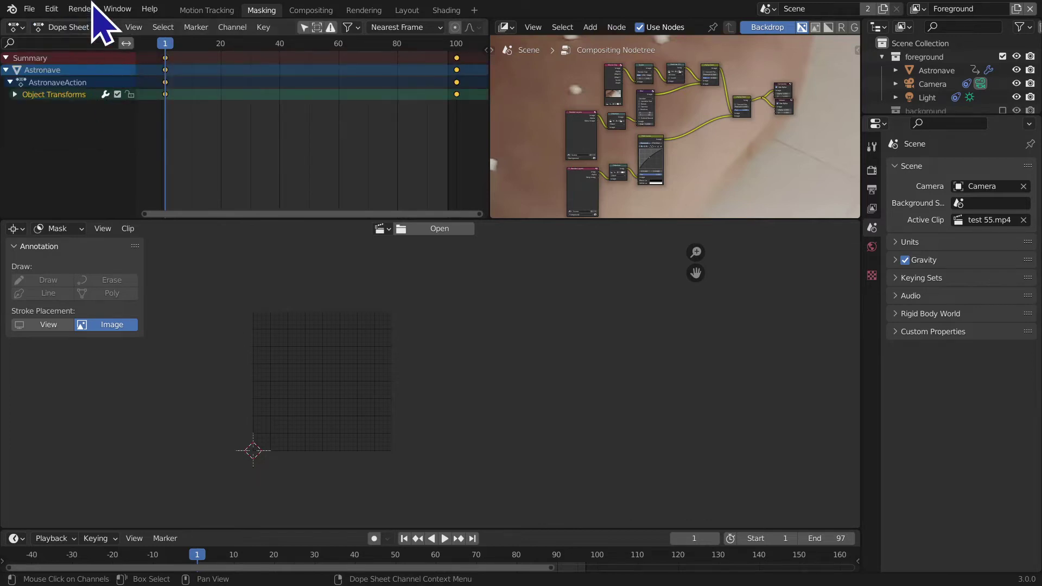
left_click(104, 29)
left_click(98, 57)
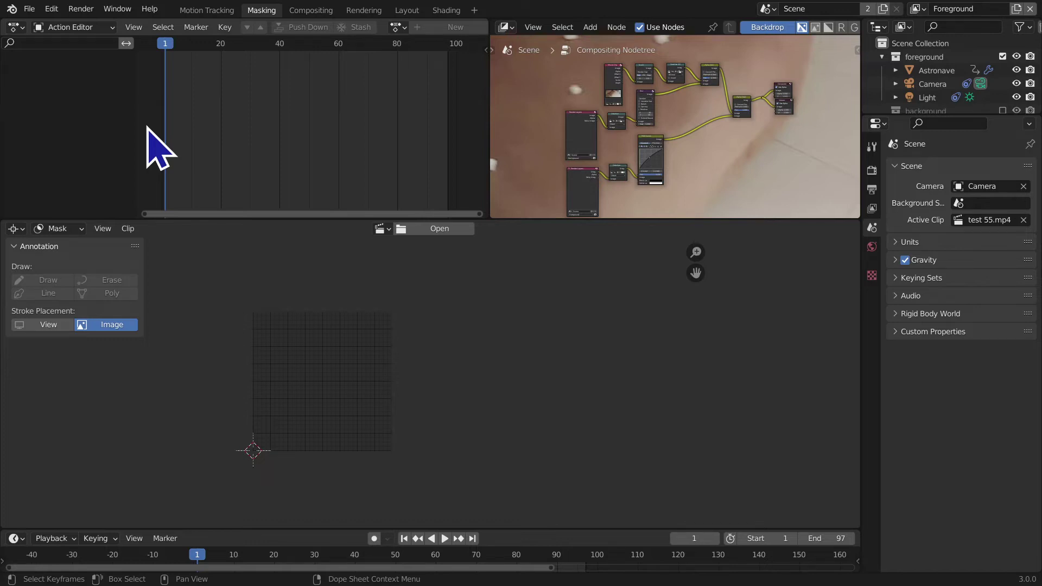
left_click(66, 28)
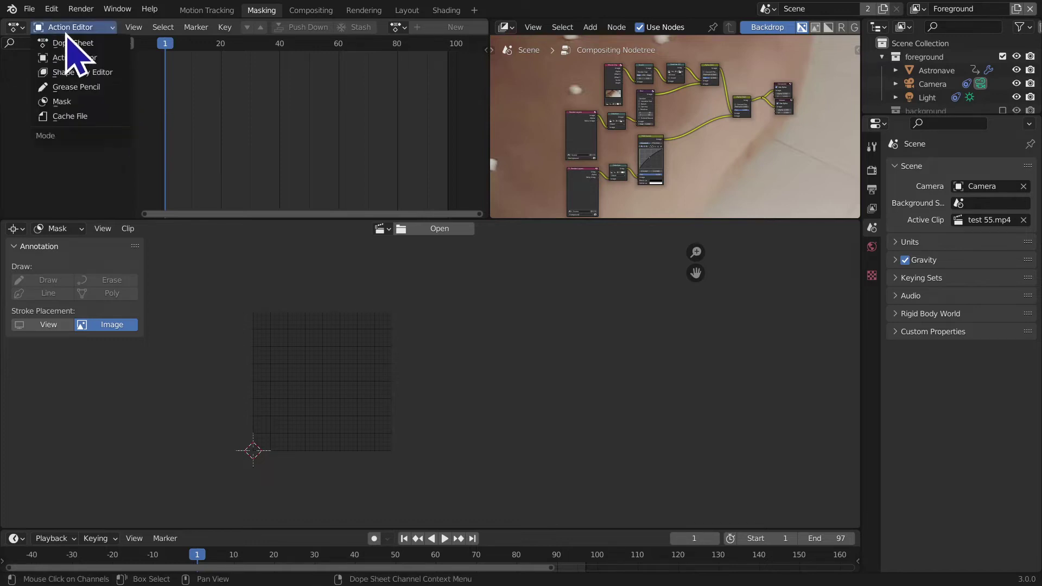
left_click(98, 102)
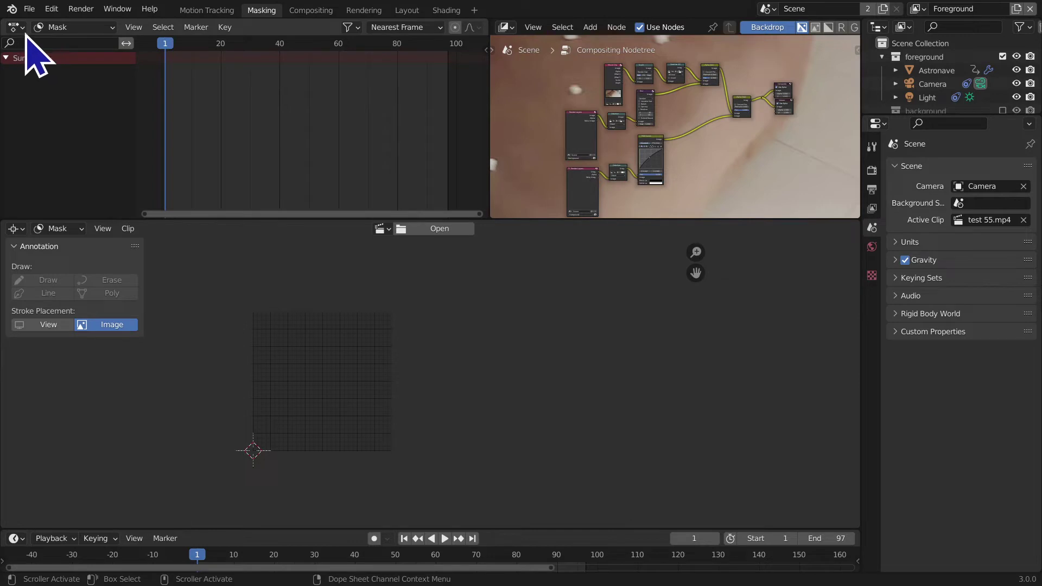
left_click(101, 27)
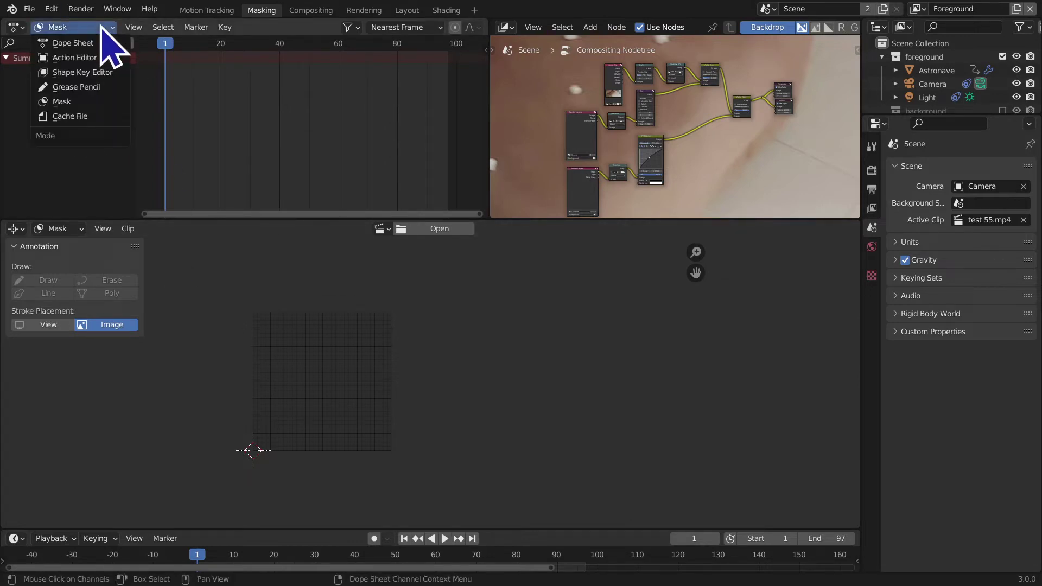
left_click(101, 26)
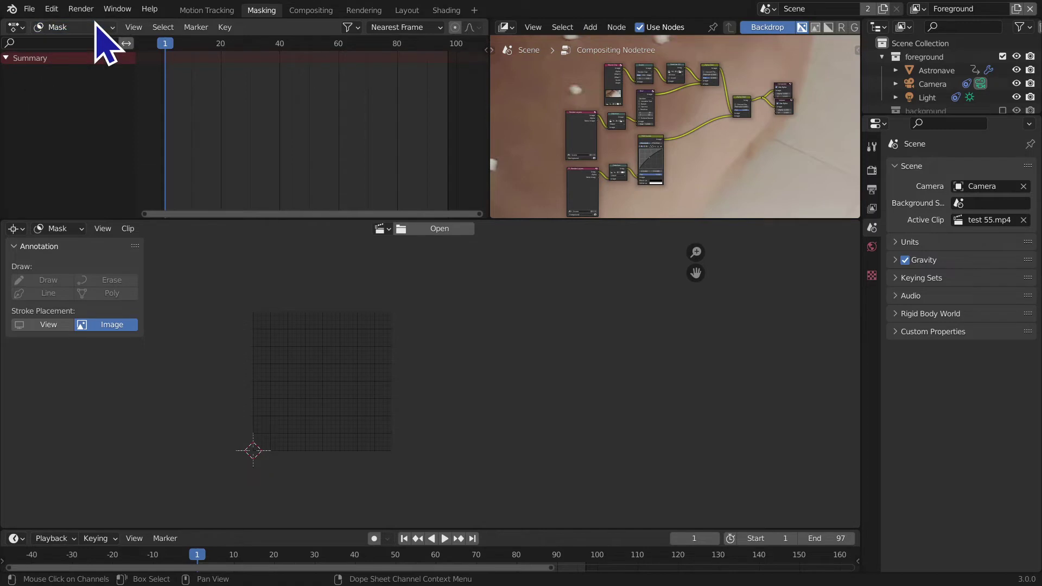
left_click(16, 229)
left_click(17, 229)
left_click(17, 229)
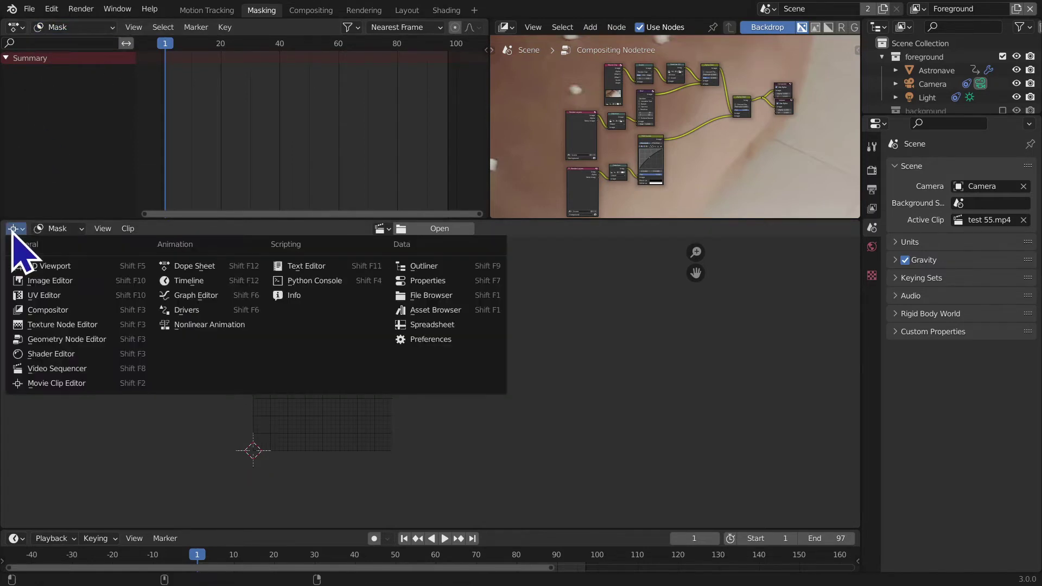
Step: Glance at Motion Tracking, then back in Masking set the lower editor to Tracking mode
left_click(80, 418)
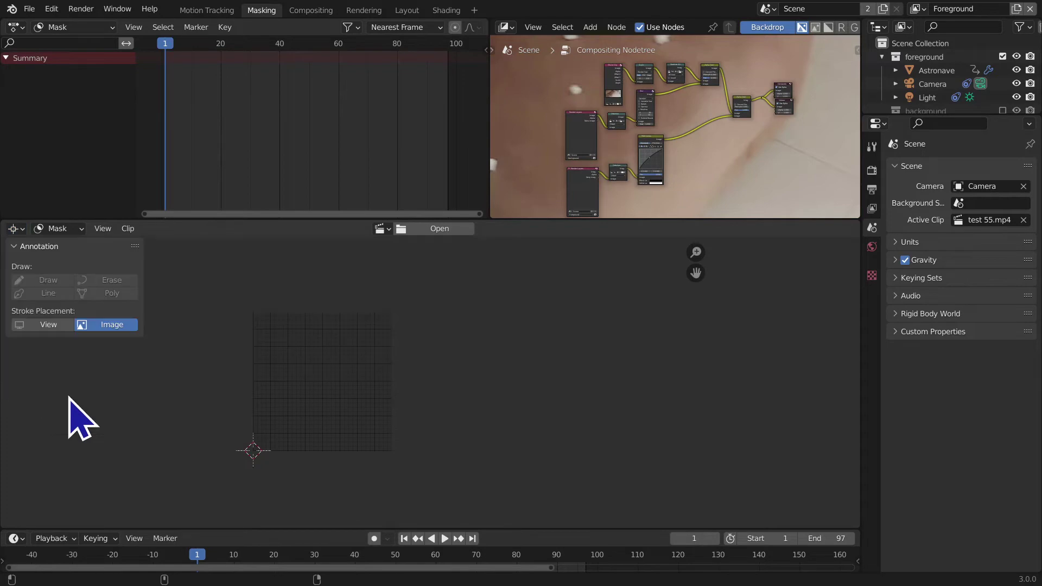
left_click(197, 11)
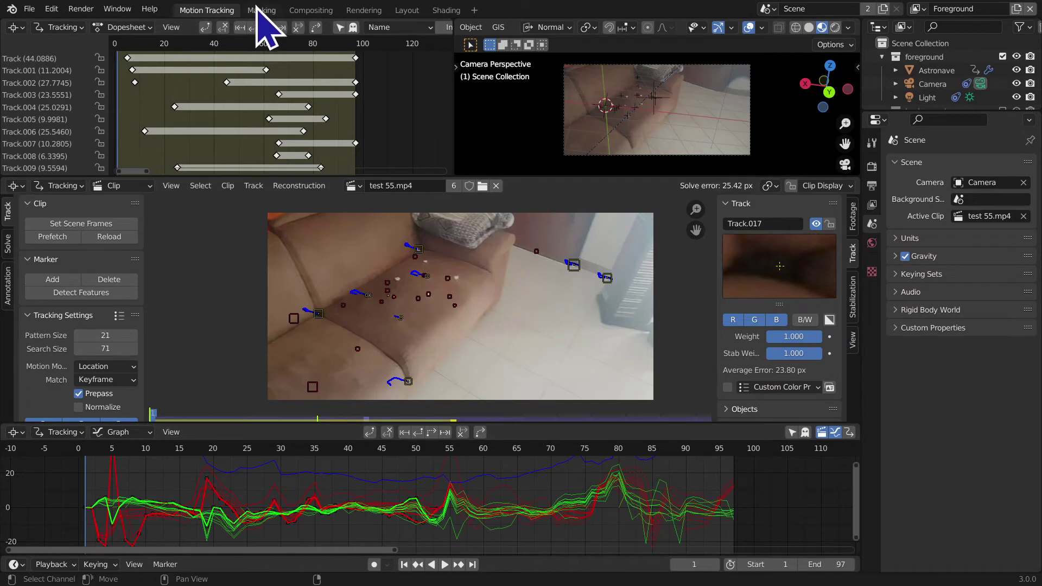
left_click(256, 8)
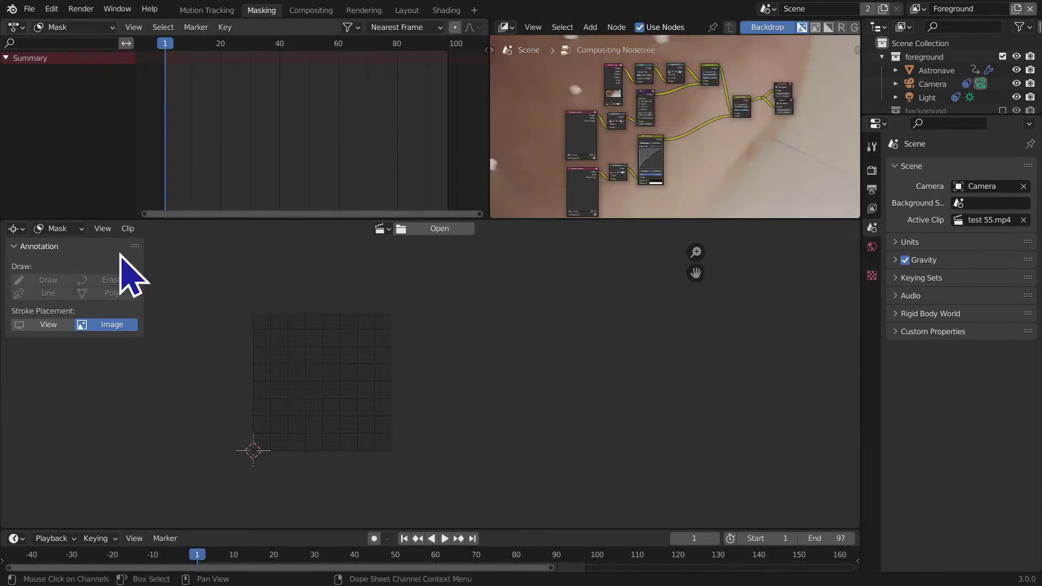
left_click(57, 228)
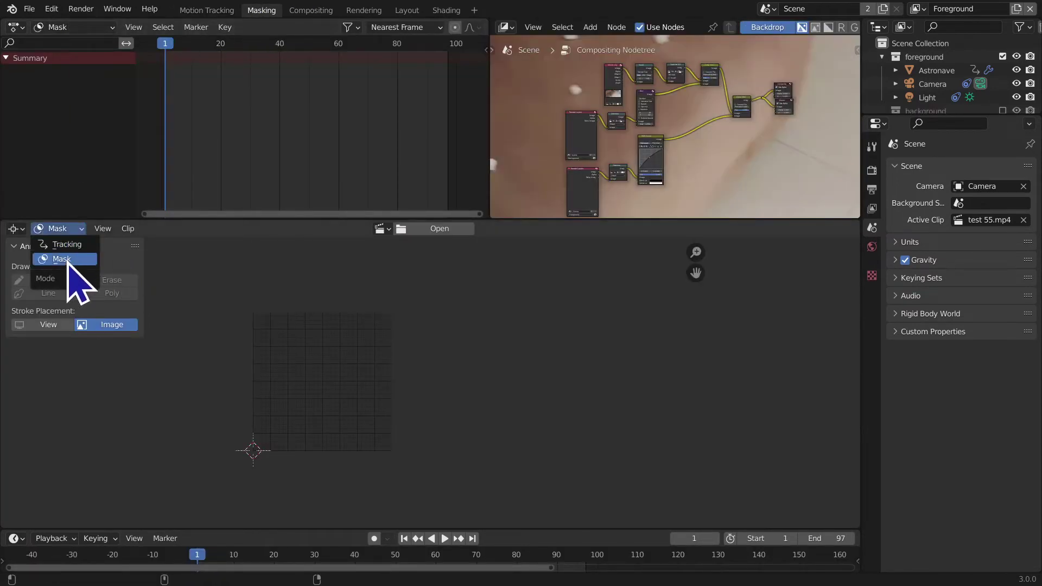
left_click(67, 245)
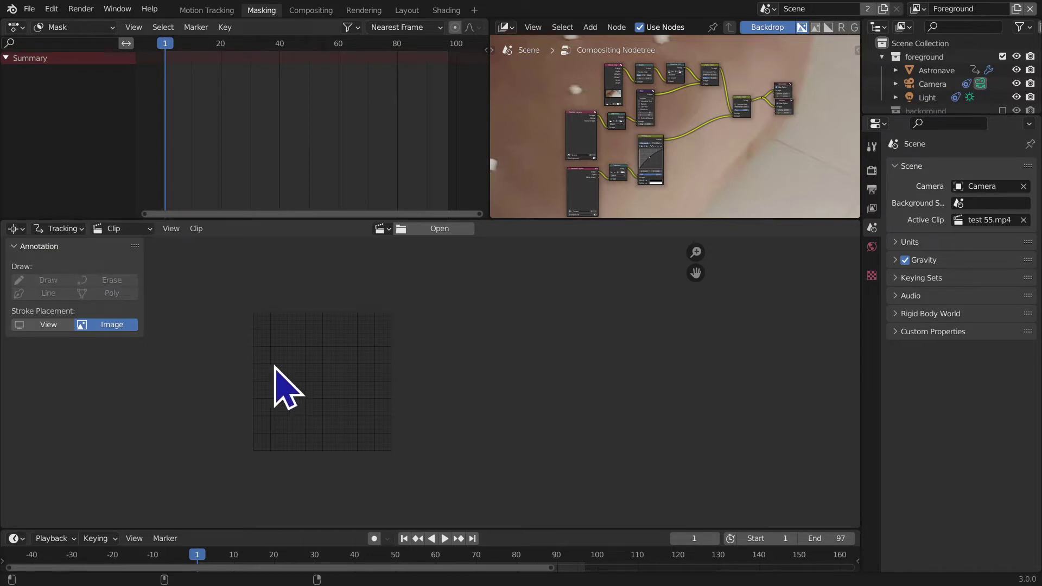
Step: Show the clip editor's Graph view, then its Dopesheet view
left_click(116, 228)
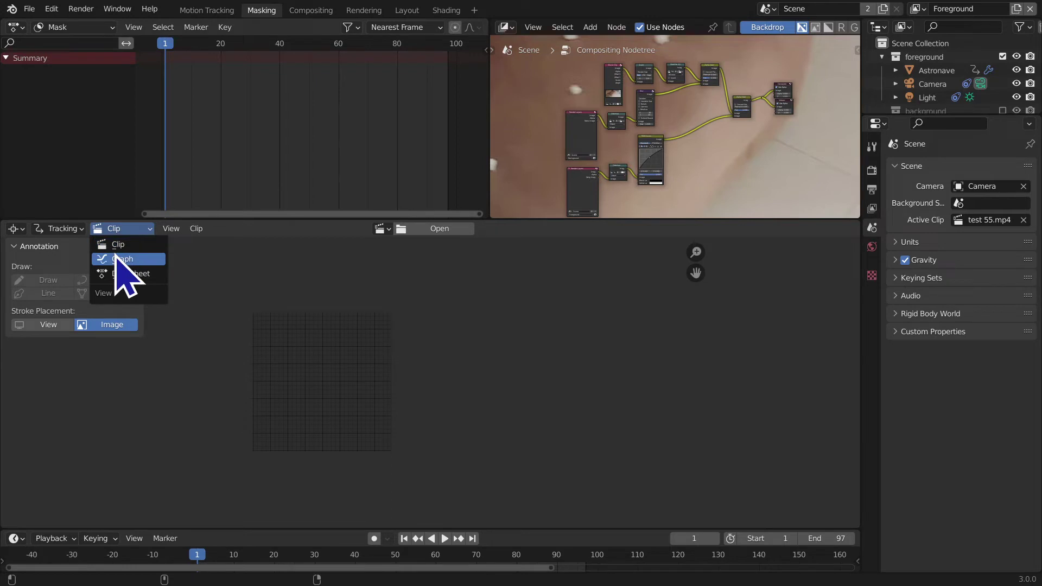
left_click(119, 231)
left_click(122, 228)
left_click(130, 259)
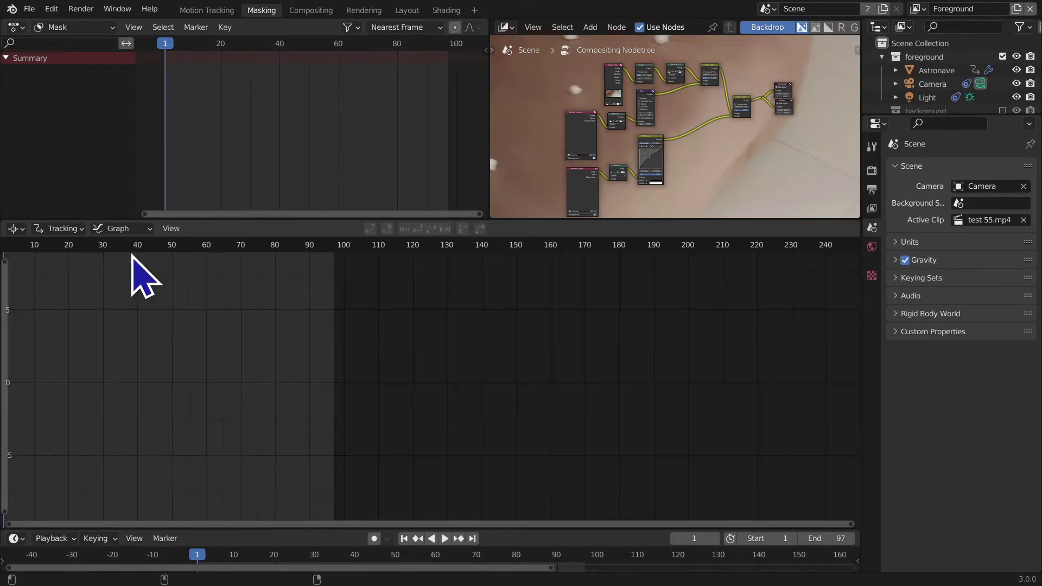
left_click(124, 229)
left_click(141, 271)
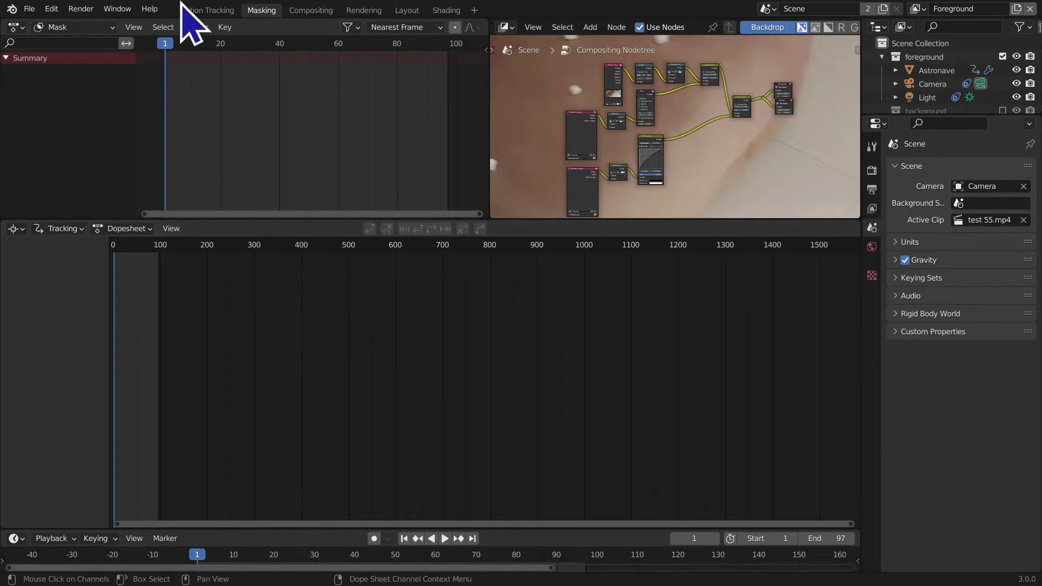
left_click(206, 10)
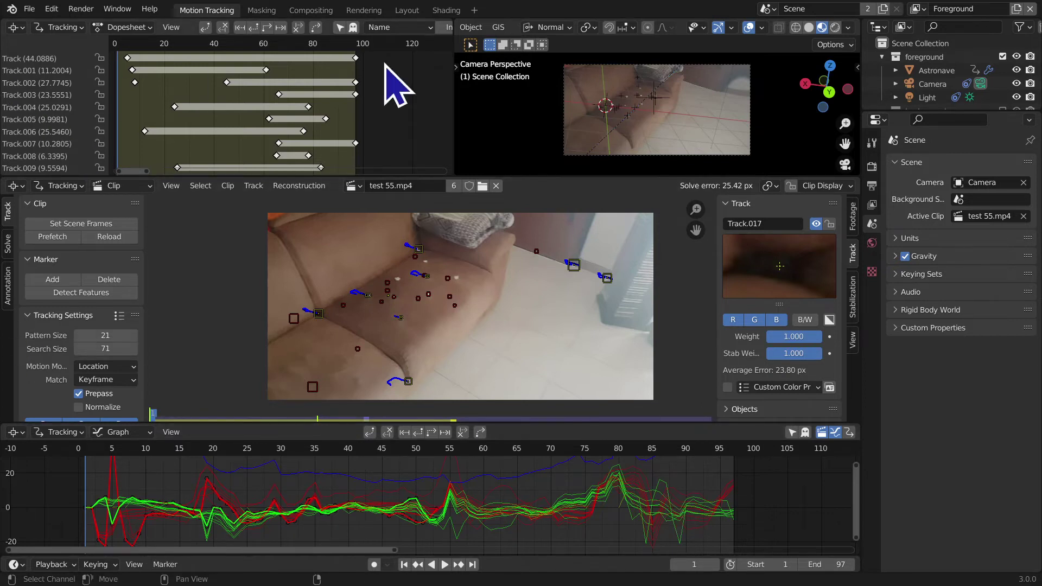
Step: Select Track.003, scrub the clip between frames 23 and 28, then return to Masking
left_click(118, 96)
left_click_drag(158, 47, 184, 47)
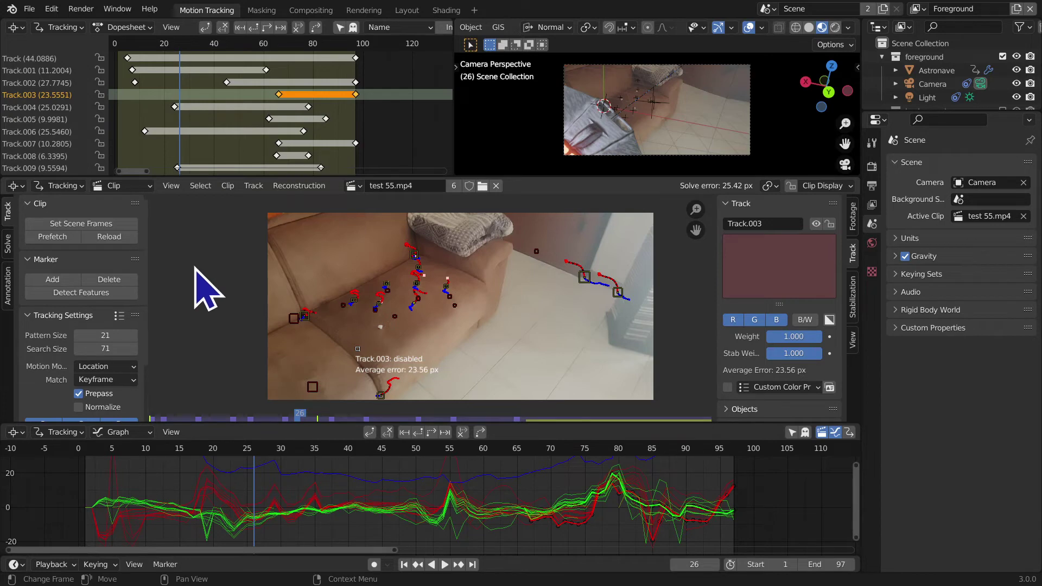
left_click_drag(248, 453, 267, 477)
left_click_drag(197, 474, 248, 461)
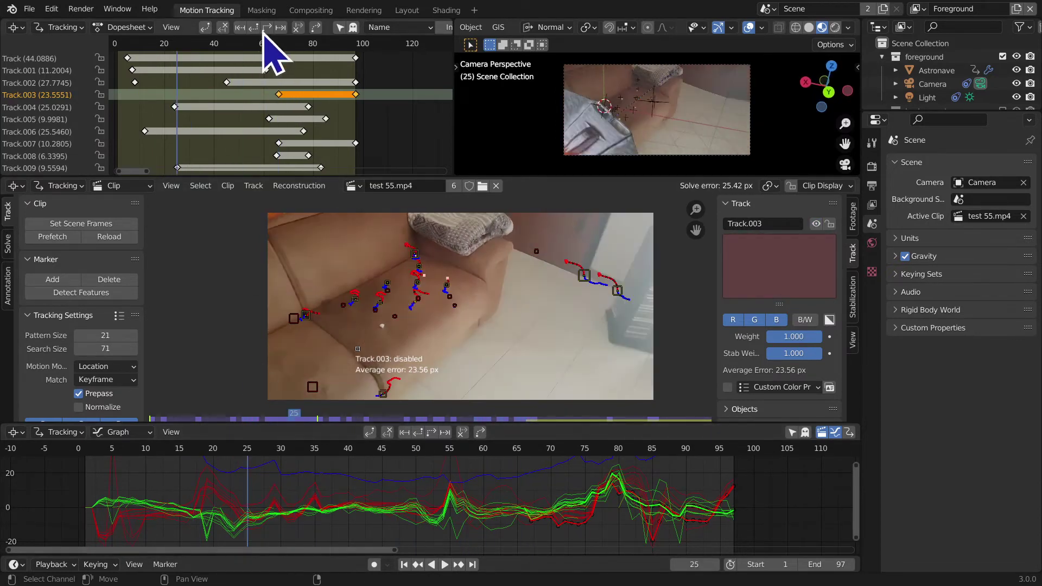
left_click(266, 10)
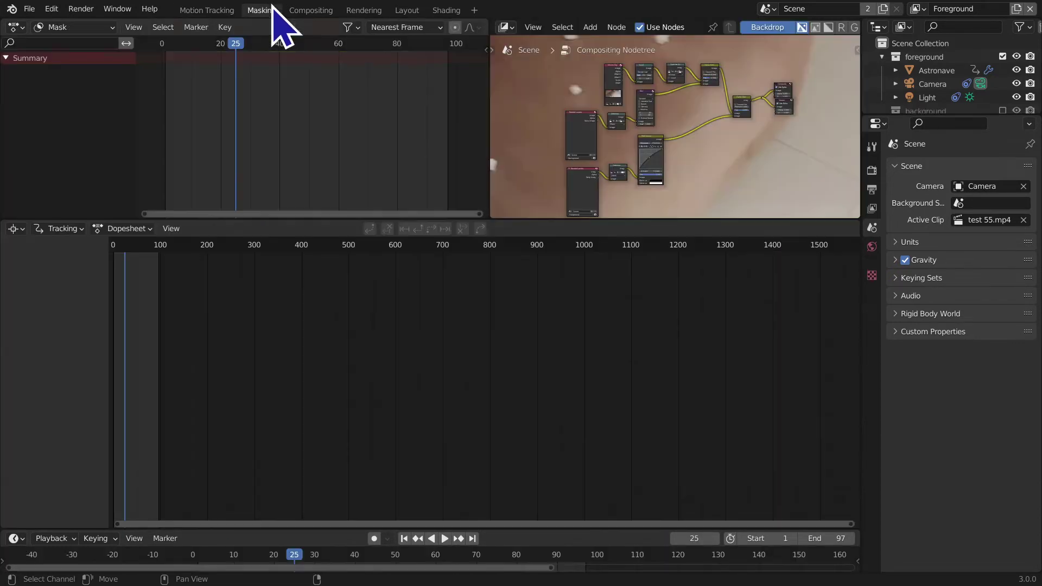
Step: Jump to frame 1 and switch the lower editor from Tracking to Mask mode
left_click(404, 538)
left_click(60, 229)
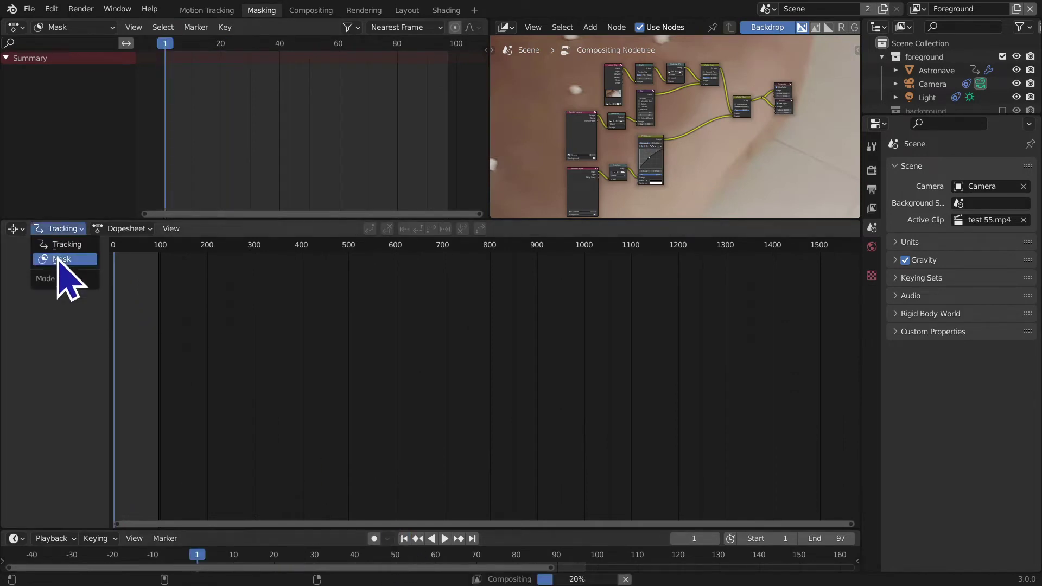
left_click(63, 228)
left_click(63, 229)
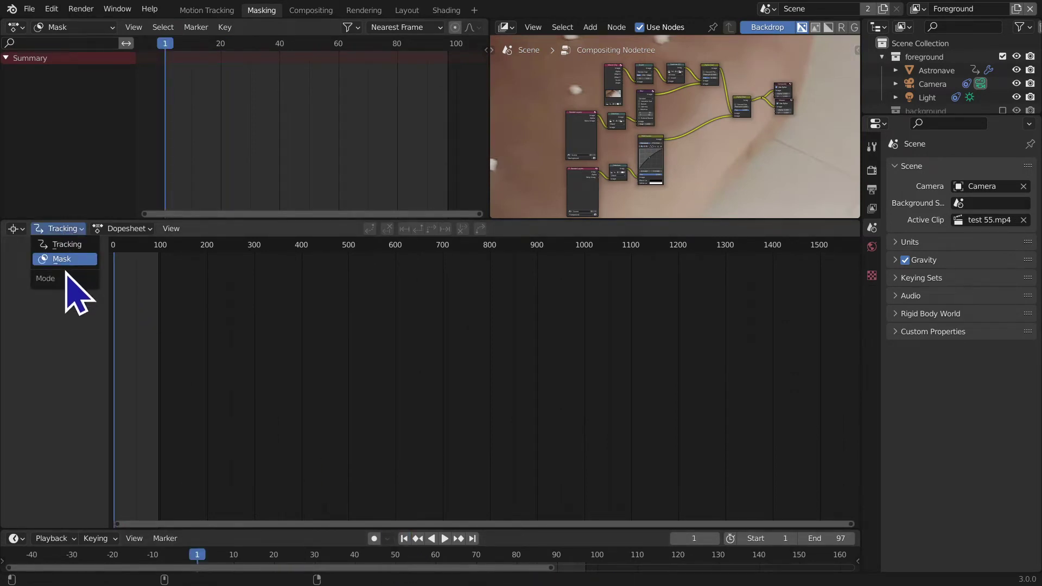
left_click(65, 259)
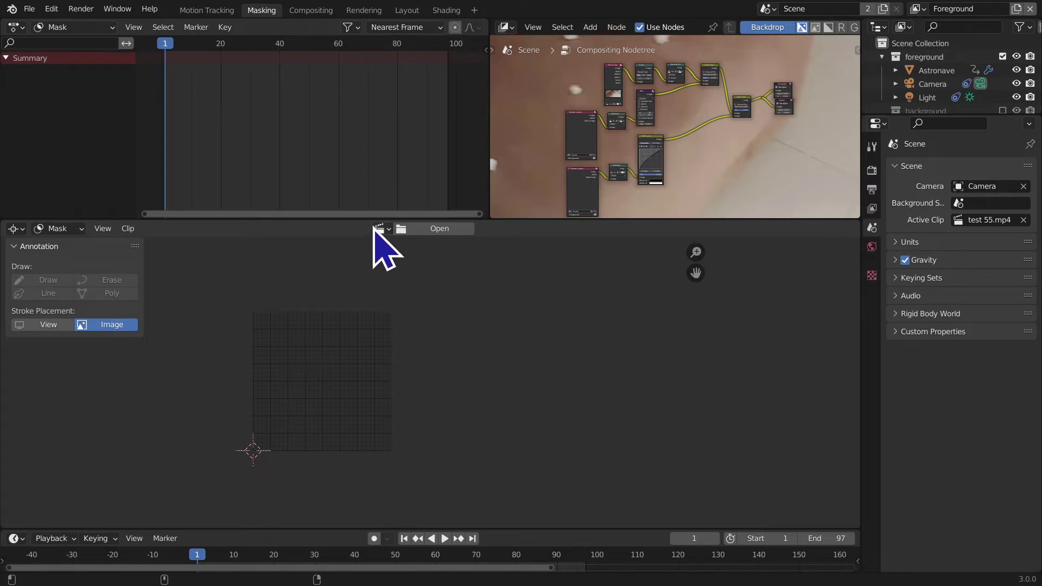
left_click(379, 228)
Step: Load test 55.mp4 into the mask editor, fit the frame, and play it to frame 40
left_click(409, 249)
scroll(428, 378, "down", 5)
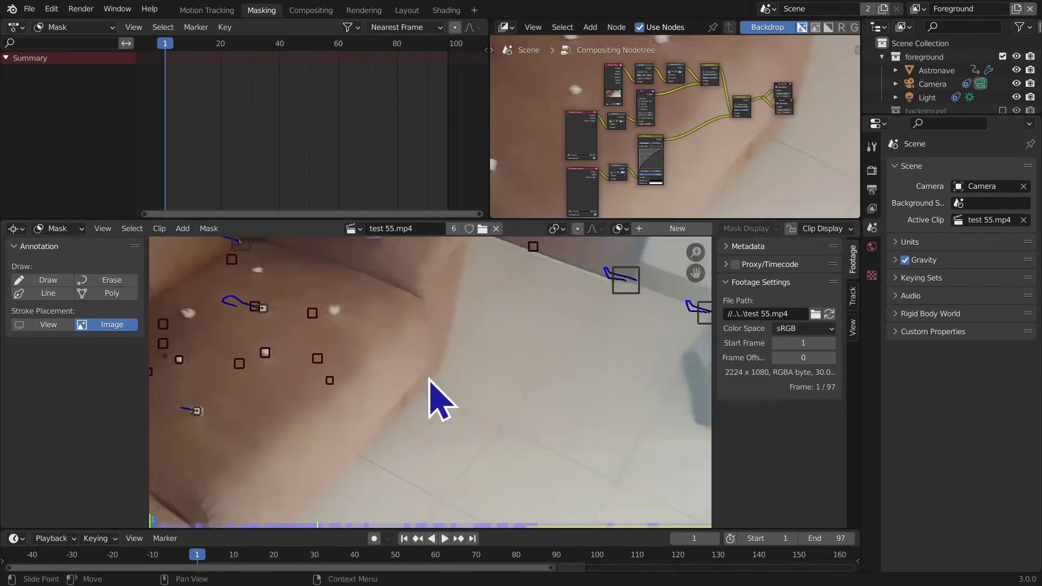
middle_click_drag(428, 377, 463, 372)
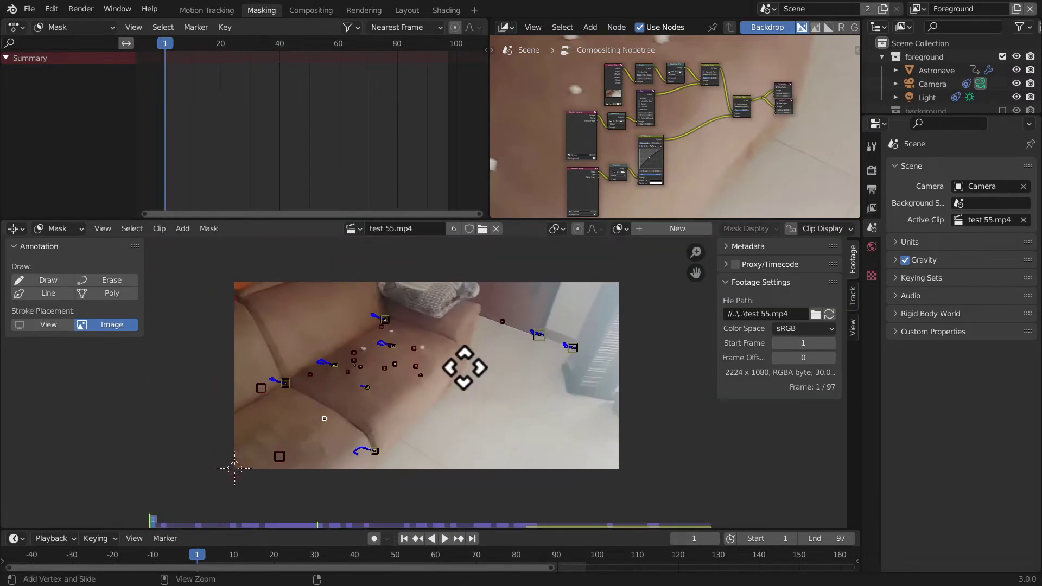
scroll(465, 375, "up", 1)
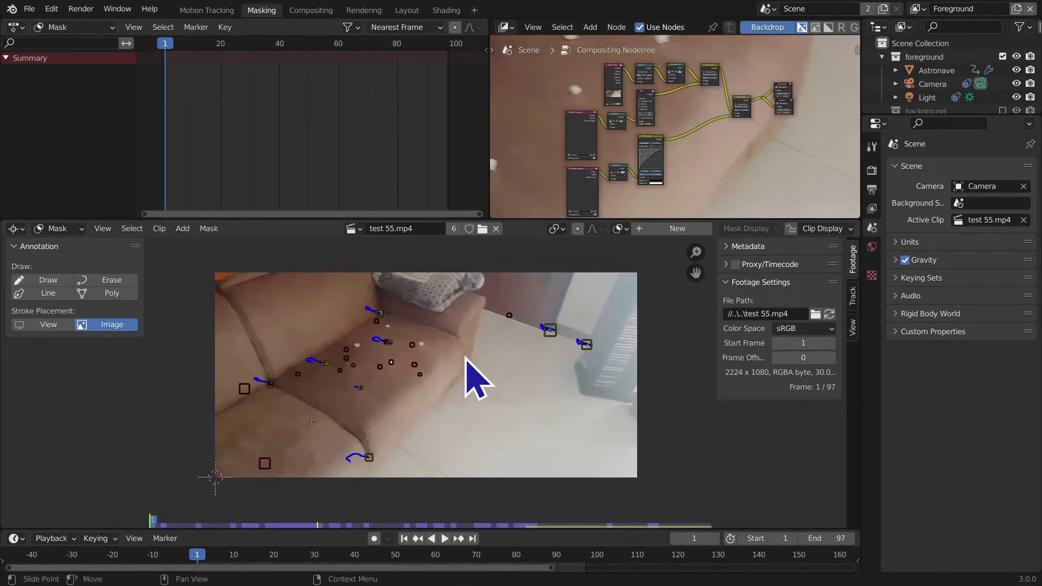
key("space")
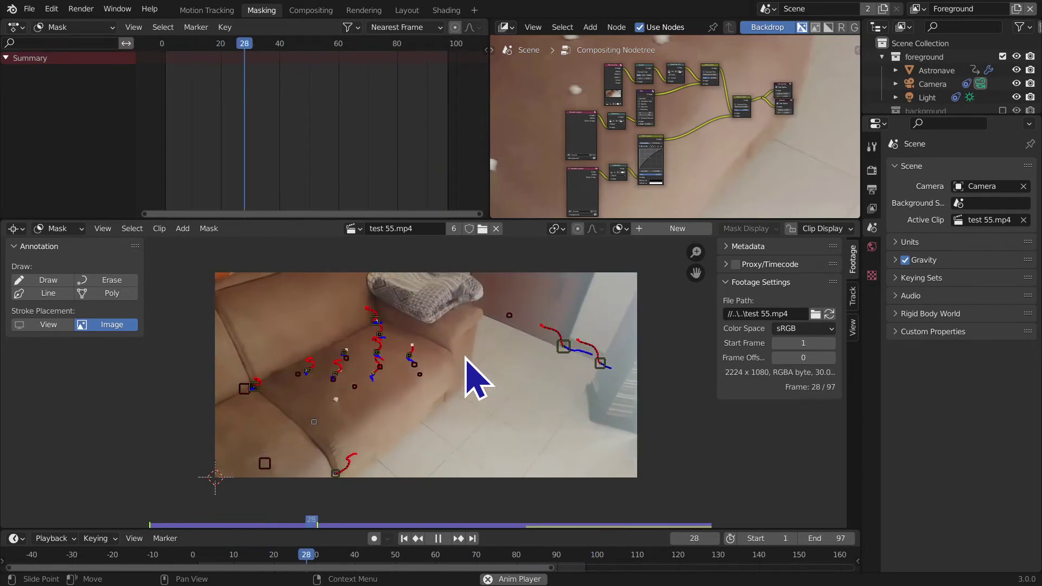
key("space")
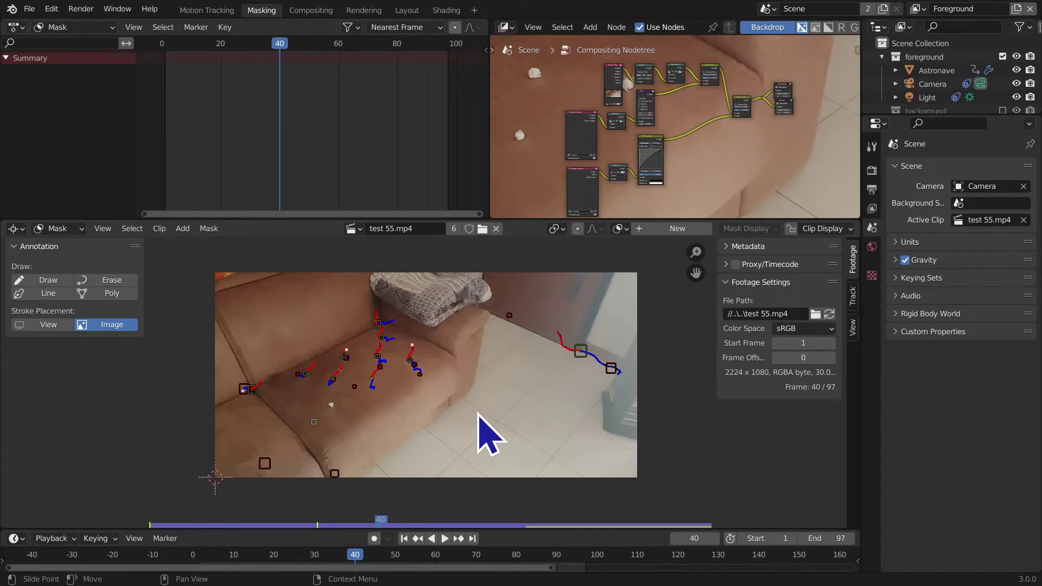
Step: Create a new mask, keeping its default name Mask
left_click(619, 228)
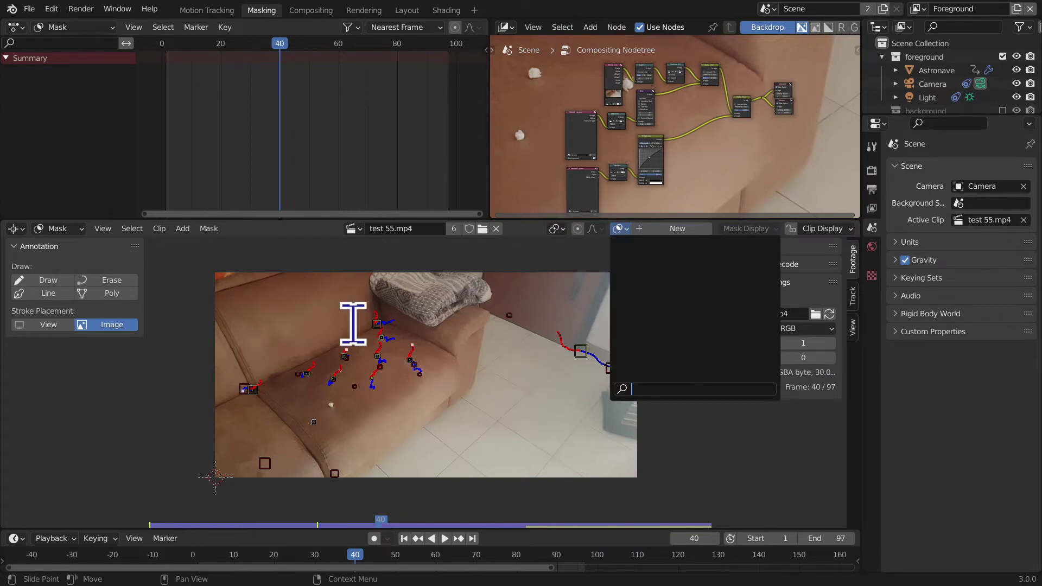
left_click(660, 229)
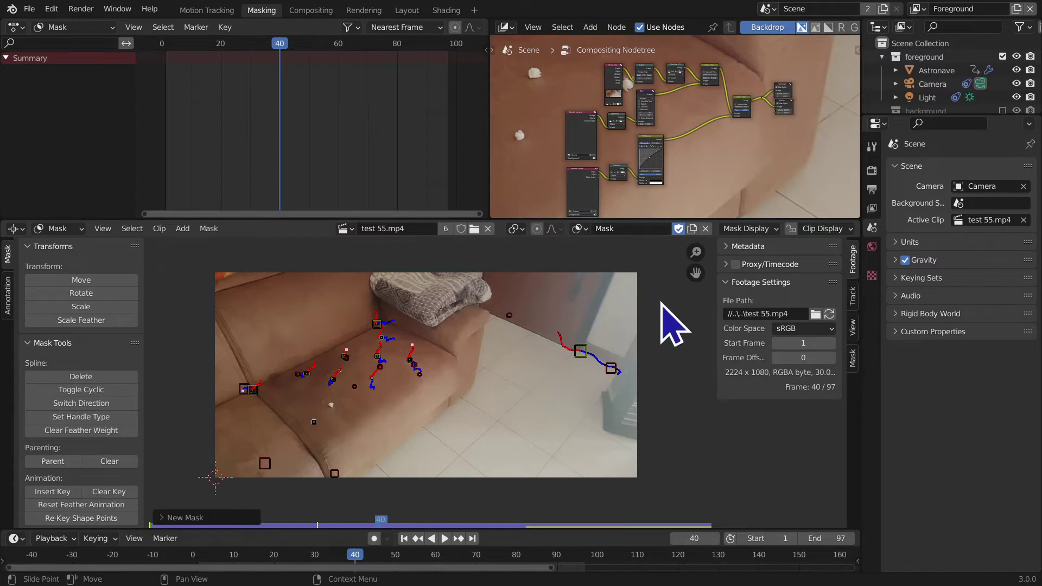
double_click(647, 228)
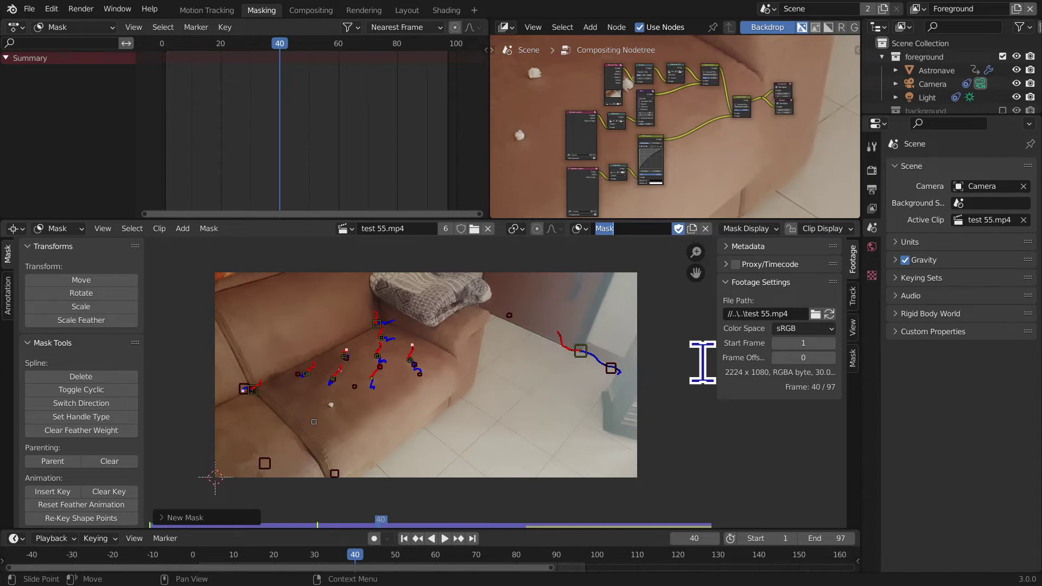
key("Return")
Step: Zoom and pan the footage to frame the sofa's white tracked features, then bring up the Add shape menu
scroll(328, 372, "up", 1)
middle_click_drag(328, 373, 442, 407)
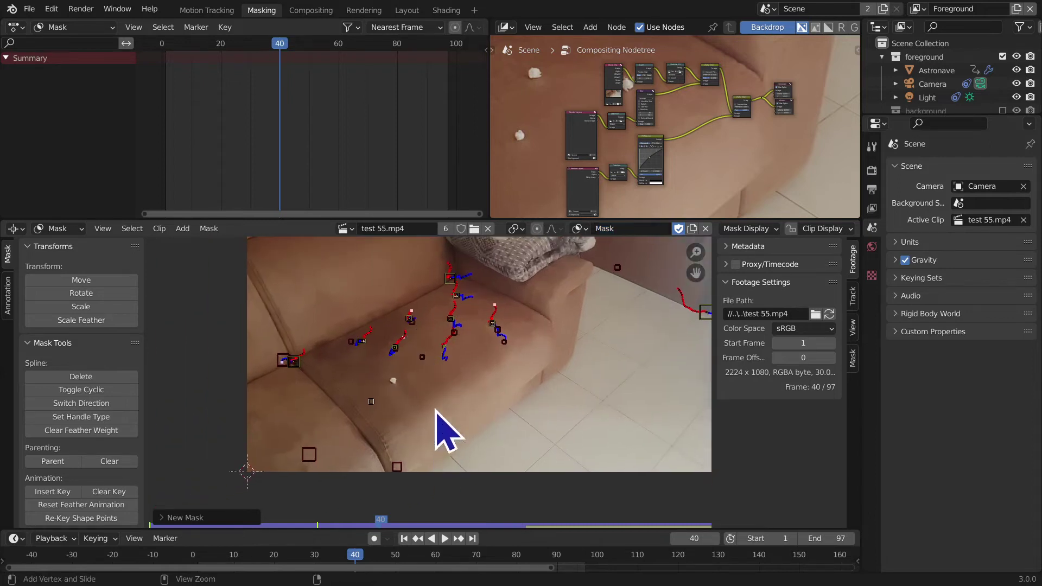
scroll(482, 494, "up", 1)
scroll(521, 488, "up", 2)
middle_click_drag(522, 489, 507, 426)
scroll(535, 354, "up", 1)
middle_click_drag(535, 354, 482, 411)
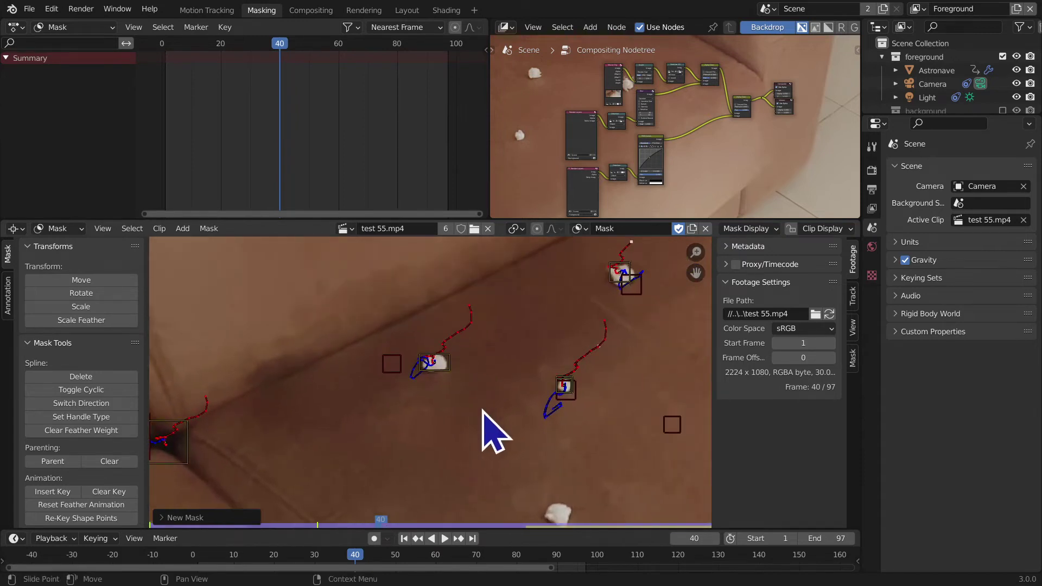
scroll(484, 425, "up", 1)
middle_click_drag(484, 425, 562, 442)
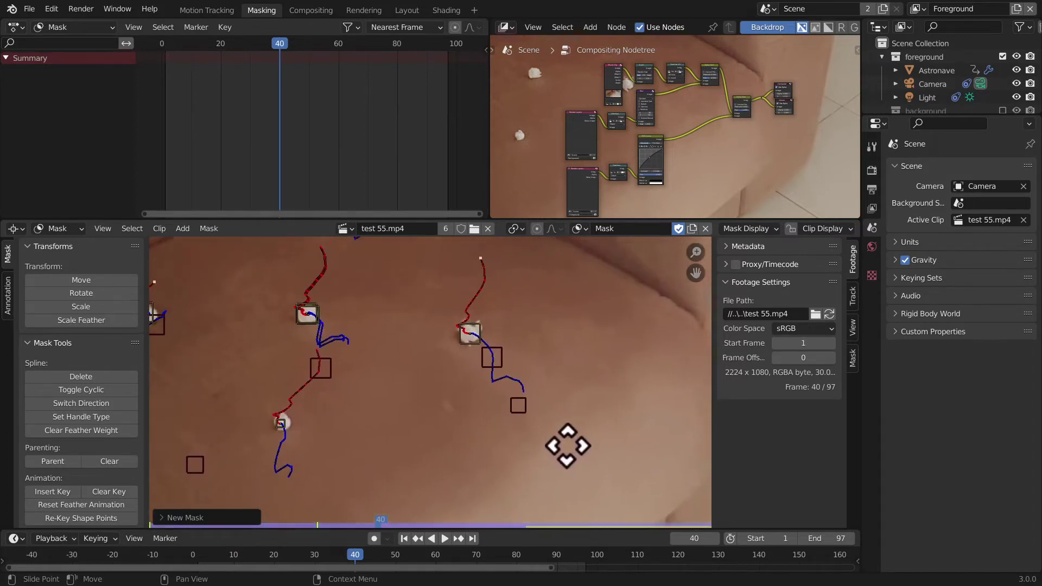
middle_click_drag(374, 384, 535, 430)
scroll(462, 380, "up", 2)
middle_click_drag(469, 334, 490, 438)
scroll(490, 400, "up", 1)
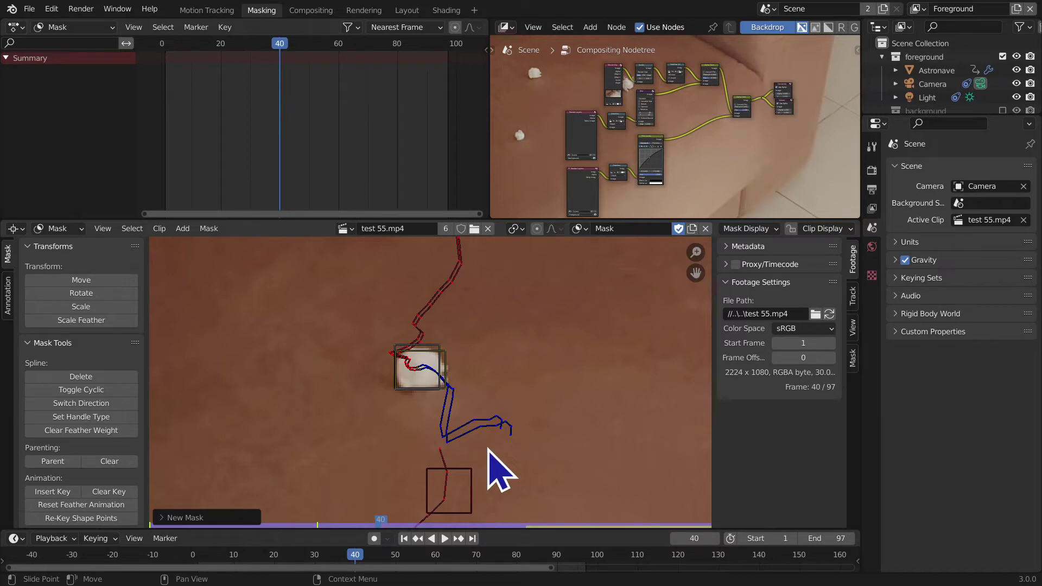
middle_click_drag(360, 414, 460, 386, "ctrl")
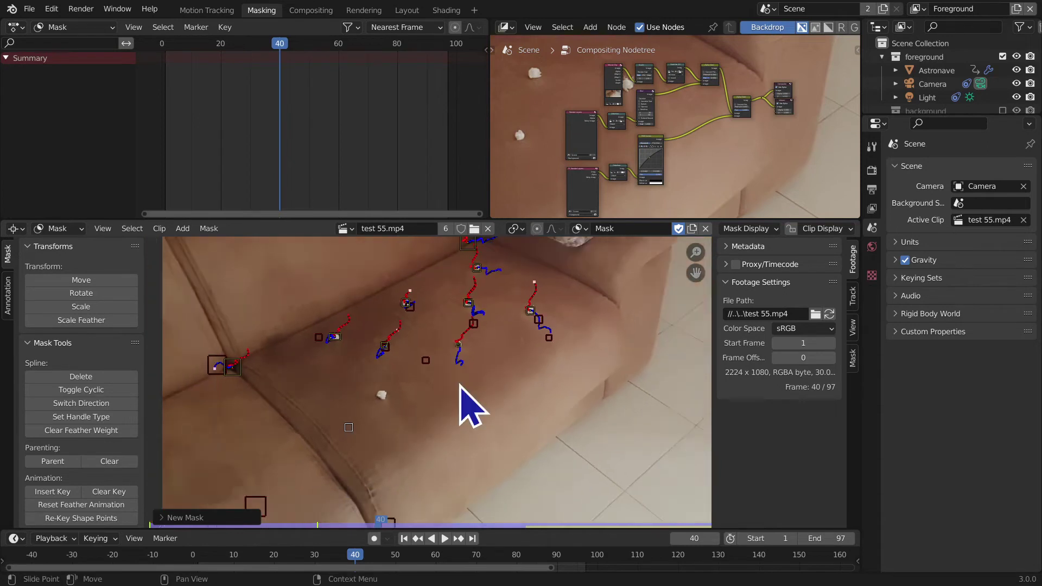
middle_click_drag(454, 395, 449, 442, "ctrl")
key("shift+a")
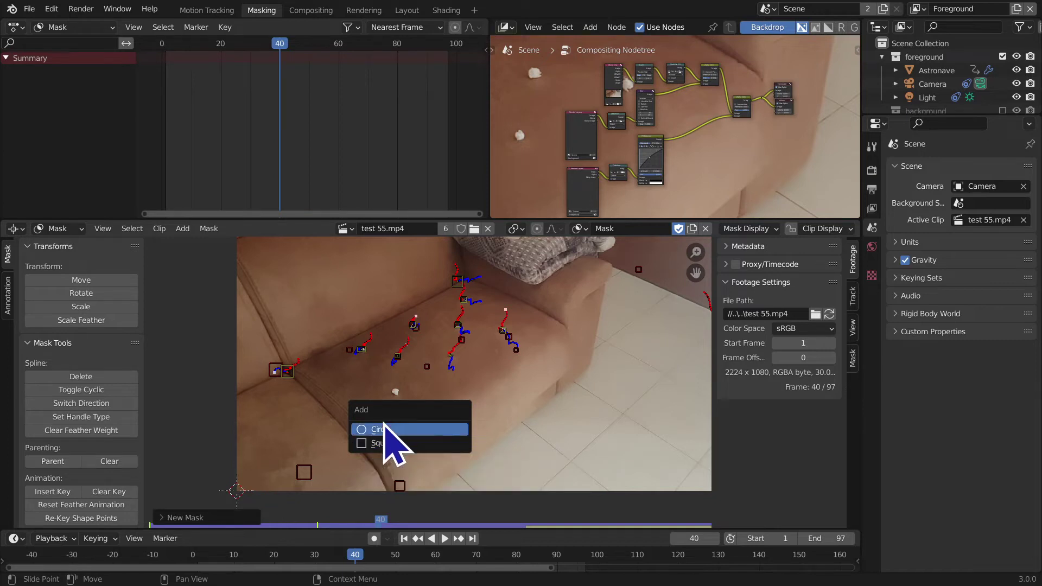
Step: Add a circle mask and move it onto the white tracked spot on the sofa
left_click(384, 430)
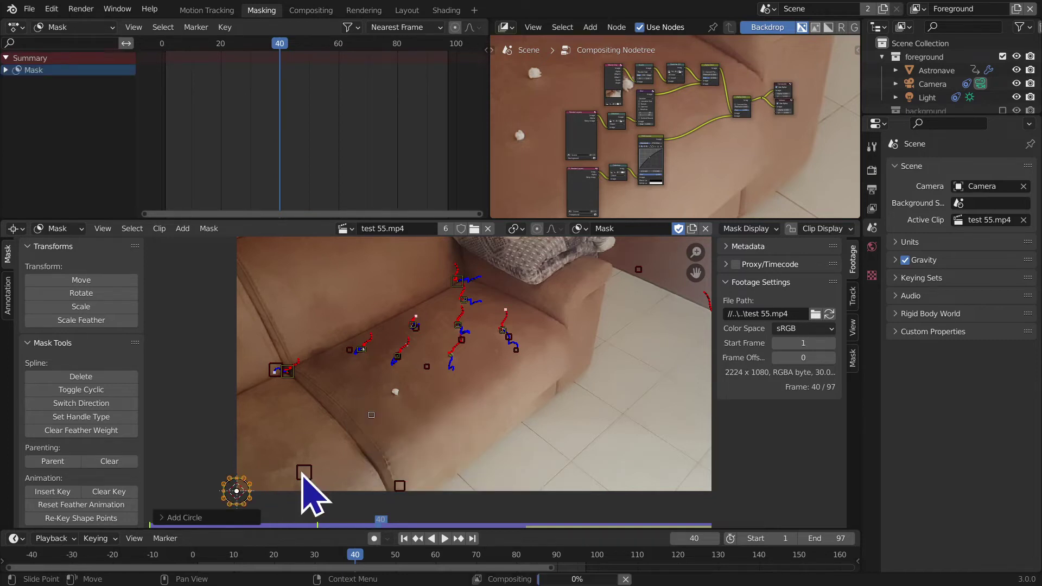
key("g")
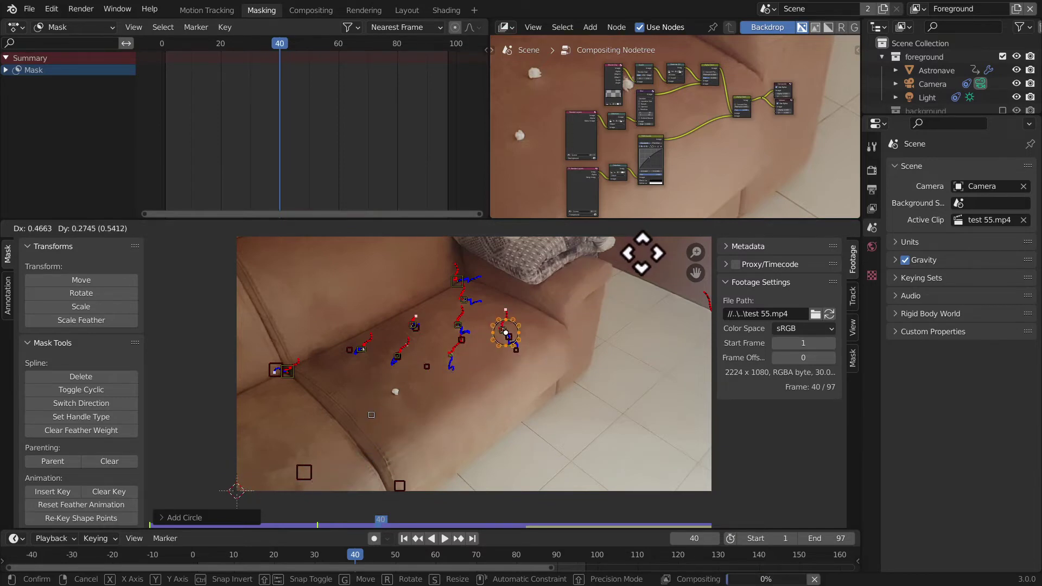
left_click(645, 243)
middle_click_drag(576, 464, 466, 425, "ctrl")
key("g")
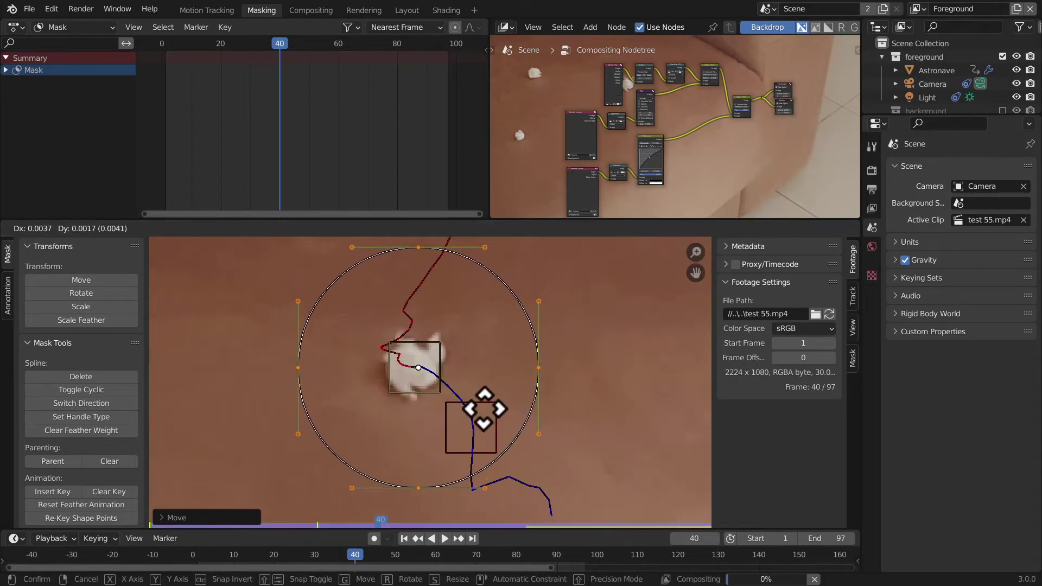
left_click(479, 414)
Step: Shrink the circle to about 0.4 and nudge it up to centre on the feature
key("s")
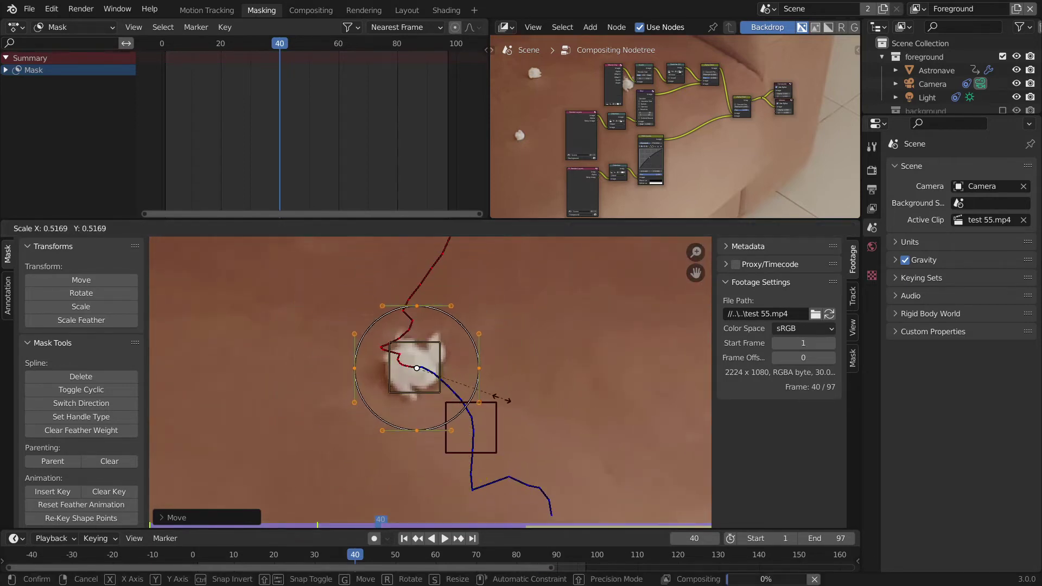
left_click(491, 423)
key("g")
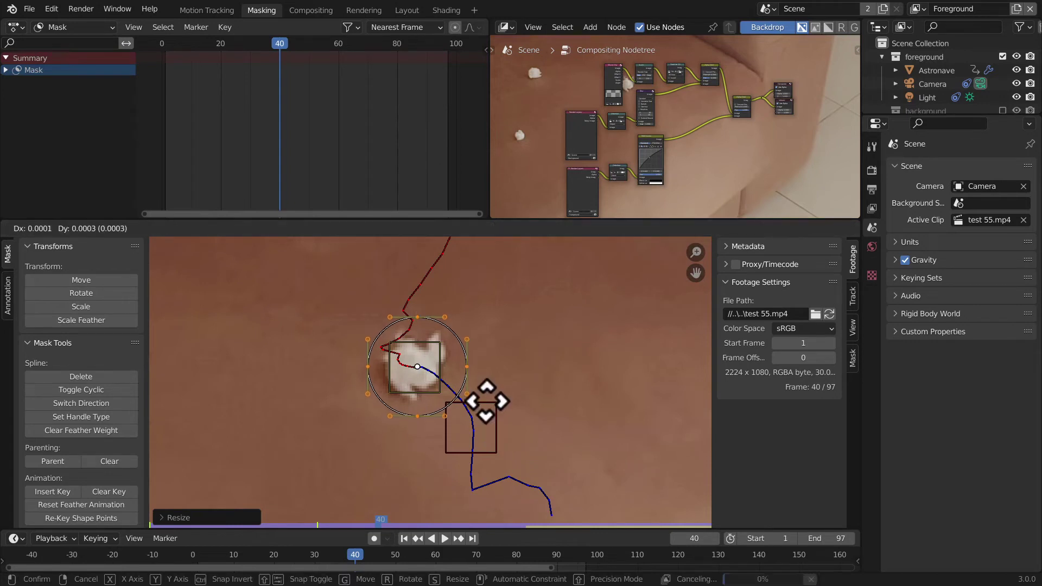
left_click(488, 406)
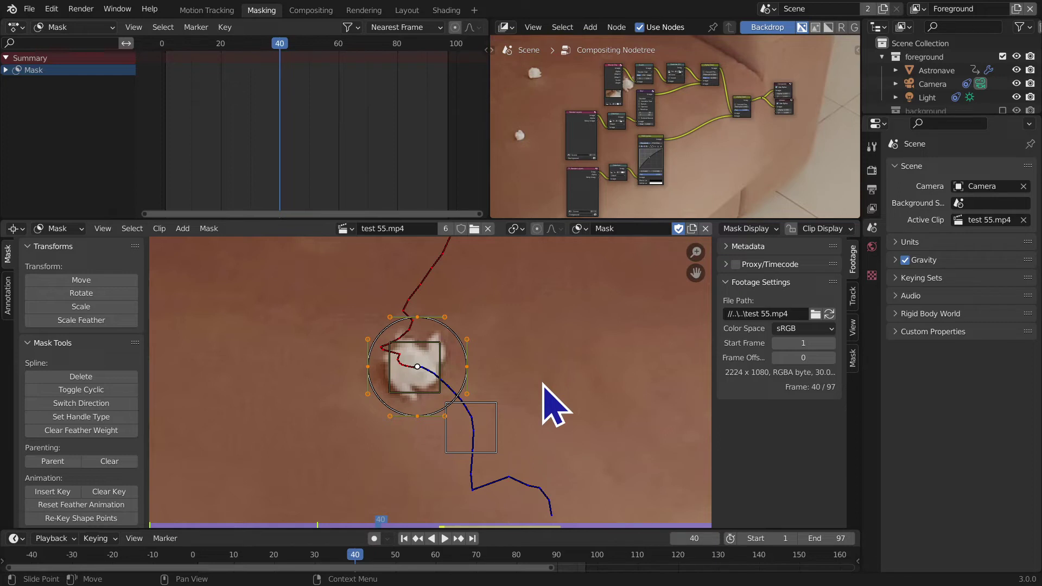
key("shift+ctrl+space")
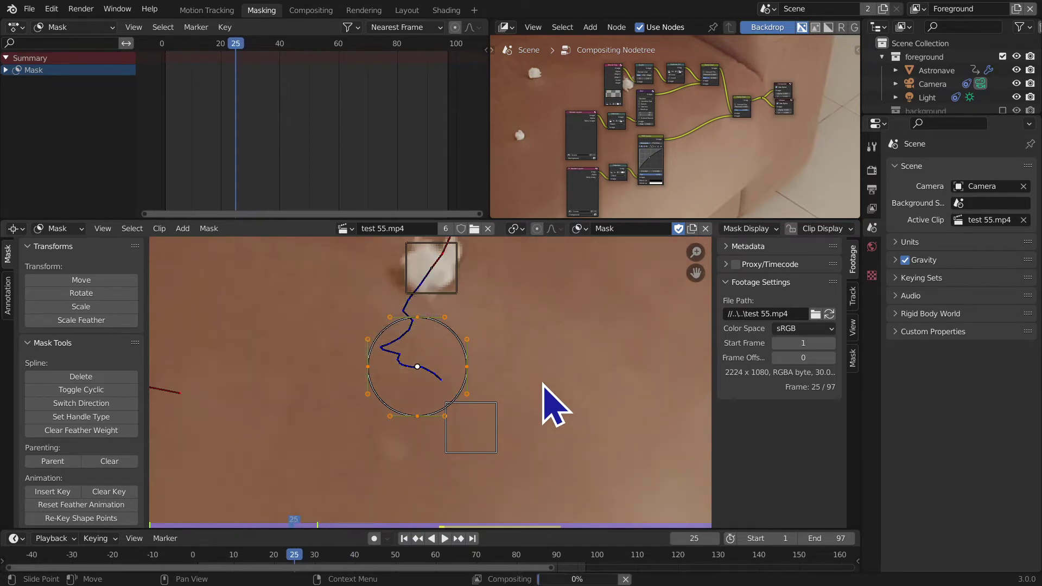
key("Right")
key("Right")
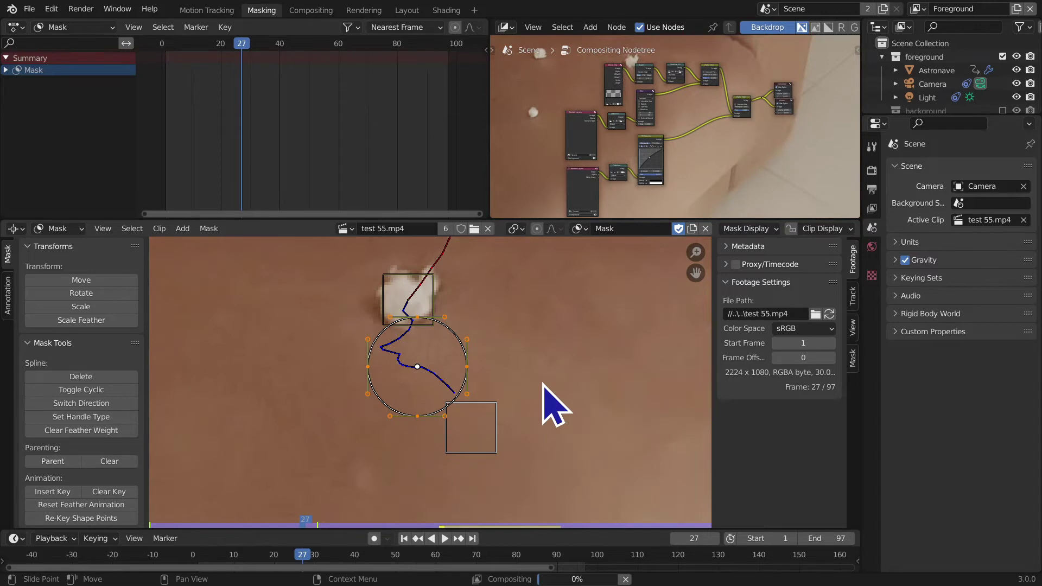
key("Right")
key("Right")
key("Right")
key("Right")
key("Right")
key("Right")
key("Right")
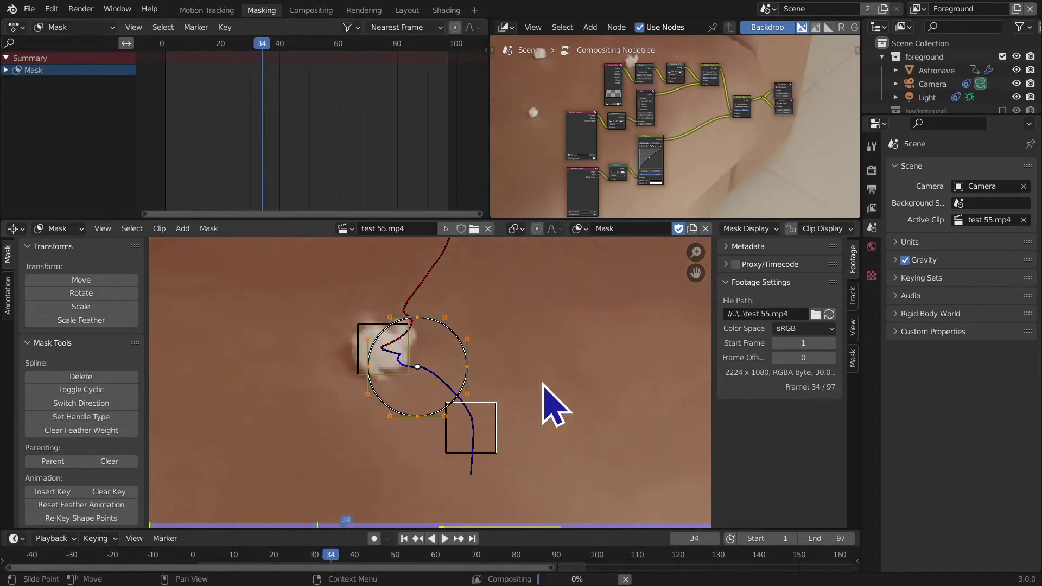
key("Right")
key("Right")
key("Right")
key("Right")
key("Right")
key("Right")
key("Right")
key("Left")
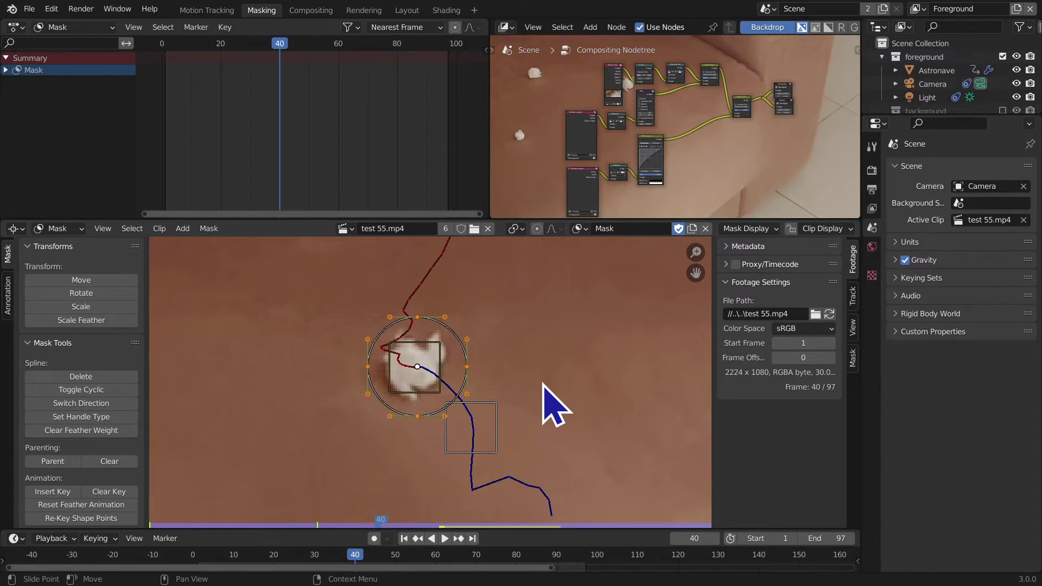
key("Left")
key("Left")
key("Left")
key("Left")
key("Left")
key("Left")
key("Left")
key("Left")
key("Left")
key("Left")
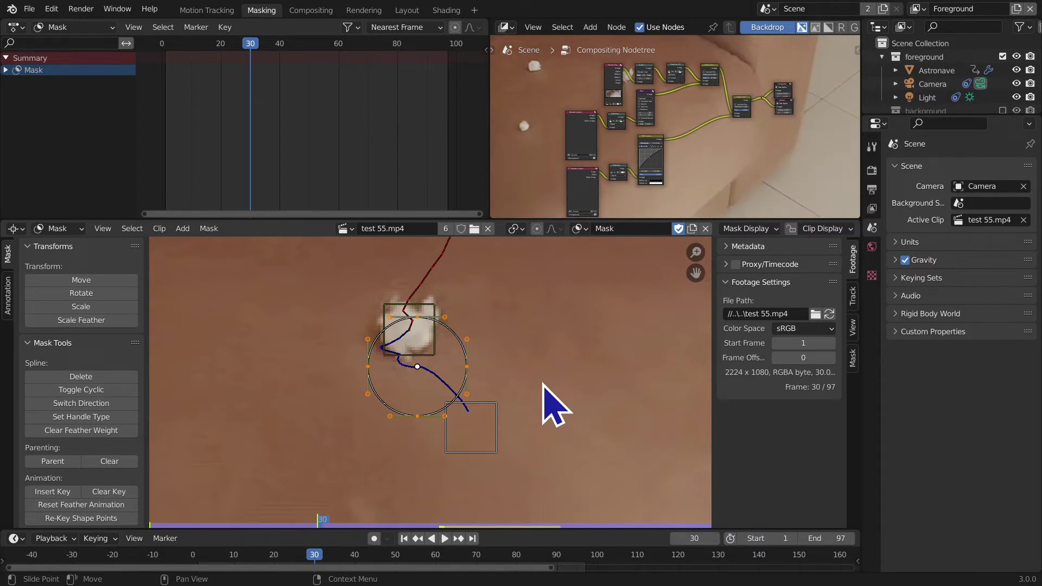
key("Left")
key("Left")
key("Left")
key("Left")
key("Left")
key("Left")
key("Left")
key("Left")
key("Left")
key("Left")
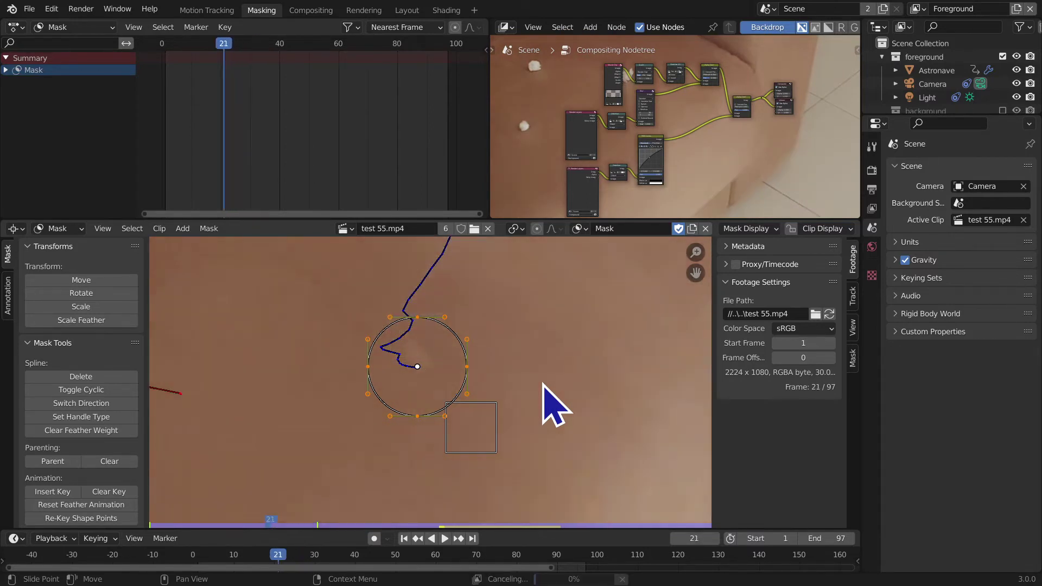
middle_click_drag(543, 384, 514, 471)
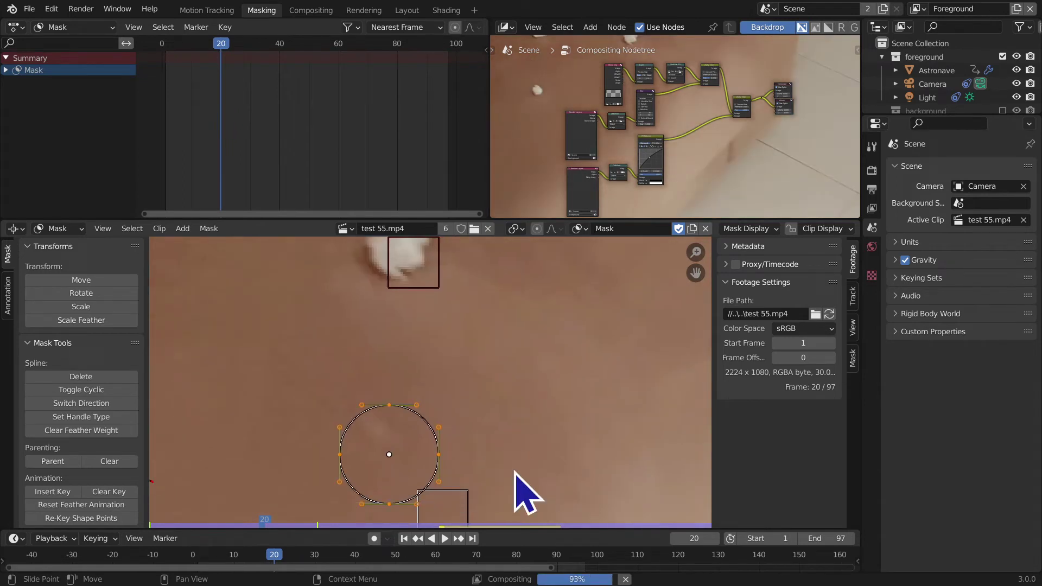
left_click(698, 539)
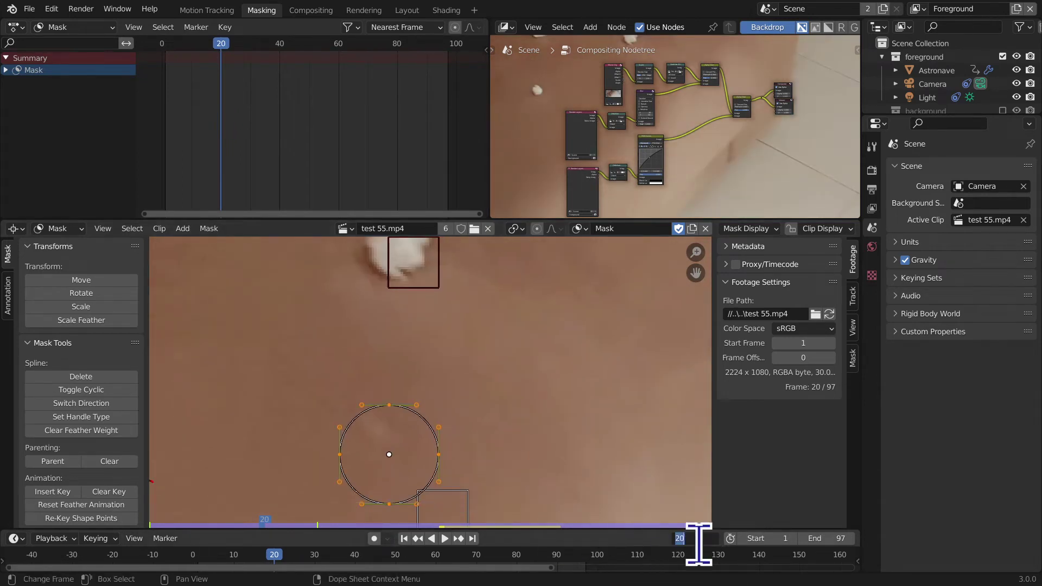
type("40")
key("Return")
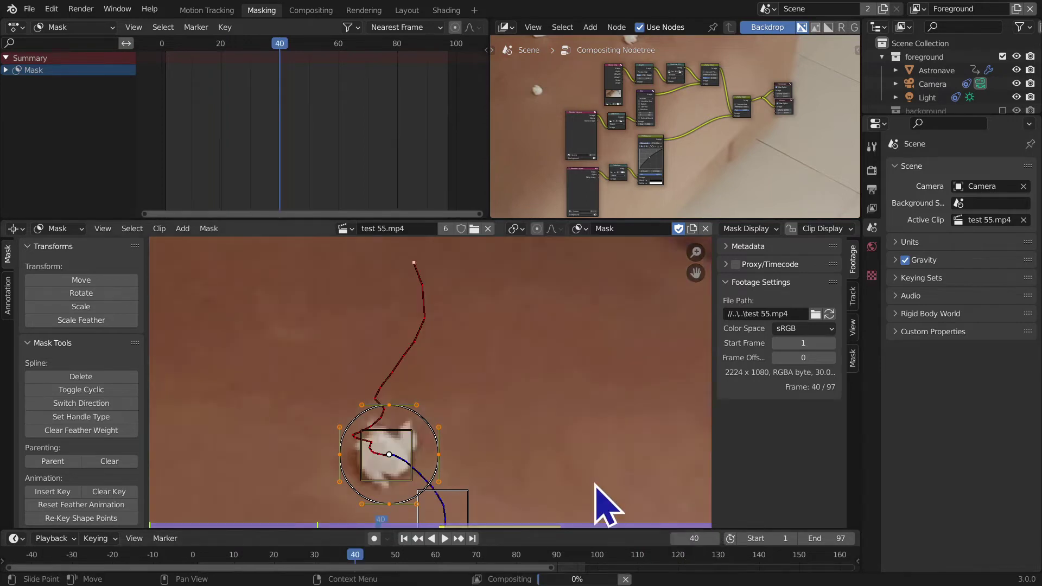
middle_click_drag(589, 433, 624, 378)
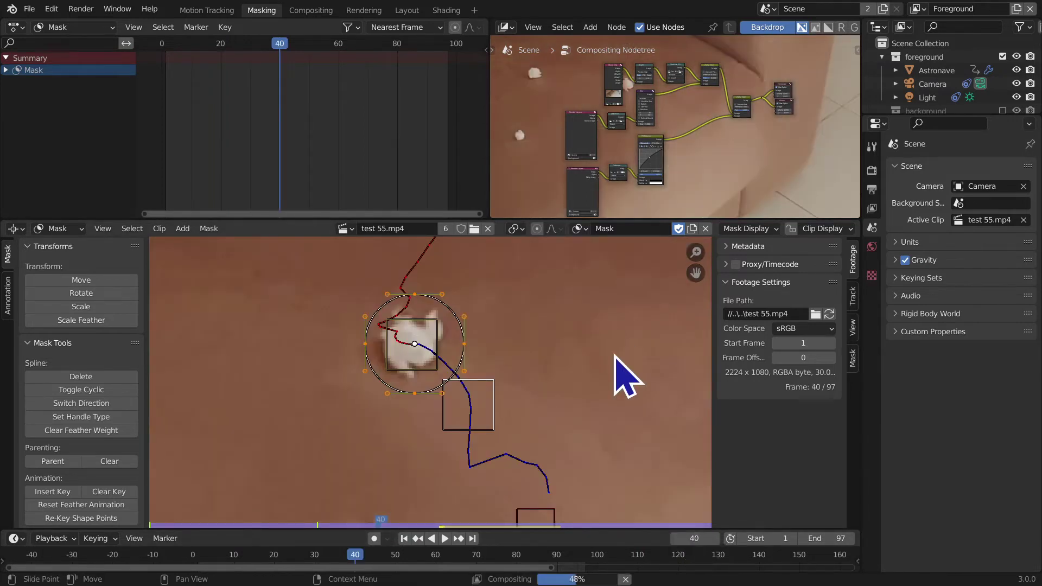
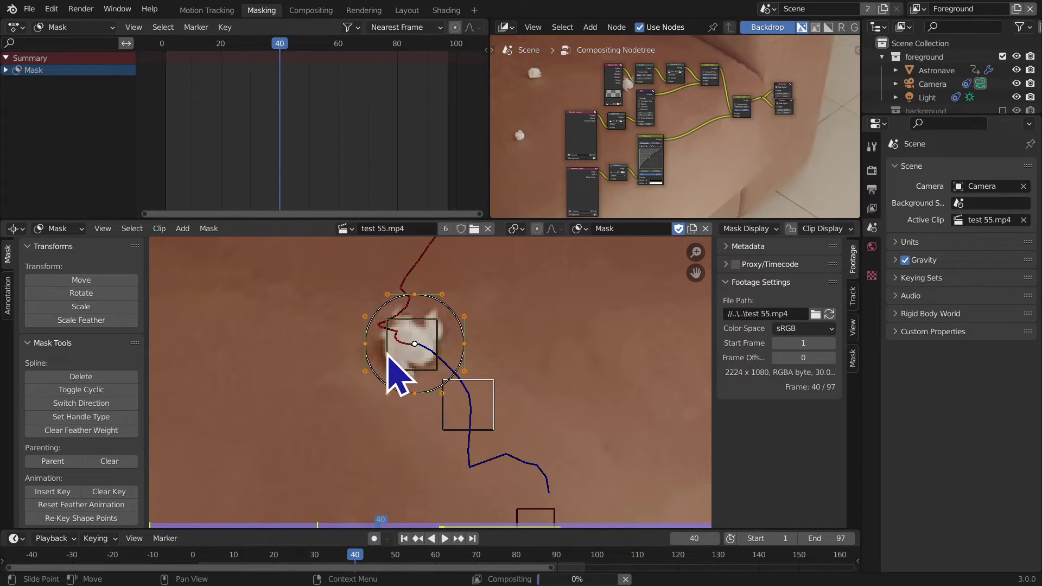
Step: Zoom in on the mask circle and select the tracking square around the white spot
middle_click_drag(422, 400, 437, 507, "ctrl")
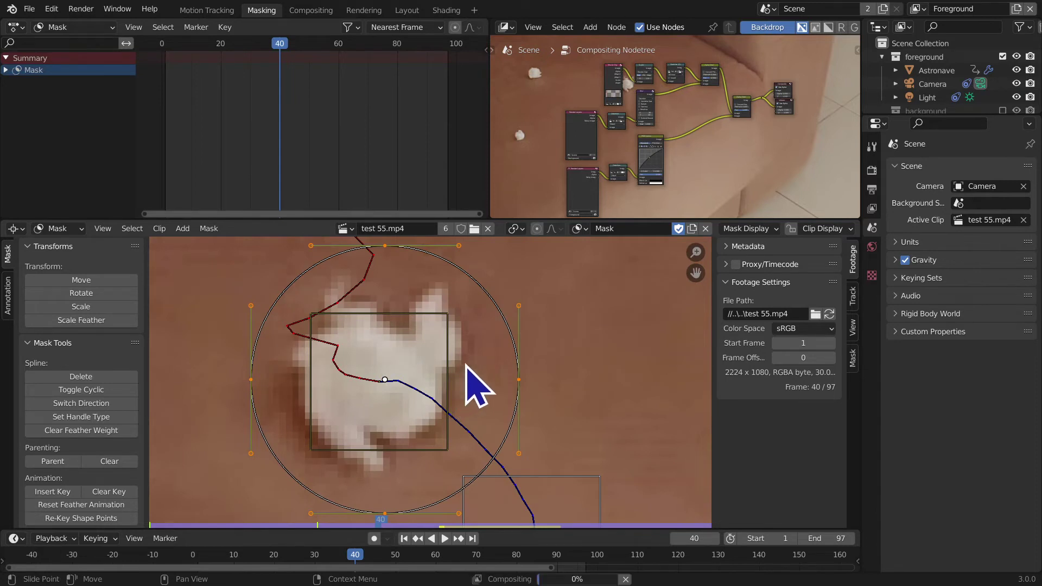
left_click(466, 365)
mouse_move(480, 362)
middle_mouse_down()
mouse_move(491, 349)
mouse_move(496, 357)
middle_mouse_up()
left_click(444, 426)
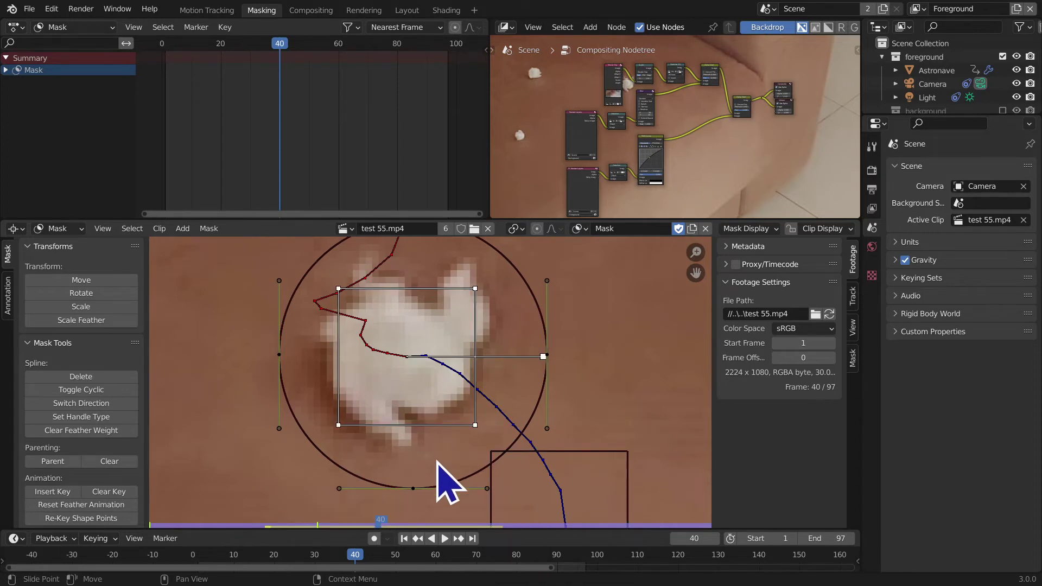
Step: Clear the selection, then select the tracked square and add the entire circle mask
middle_click_drag(245, 414, 234, 458, "ctrl")
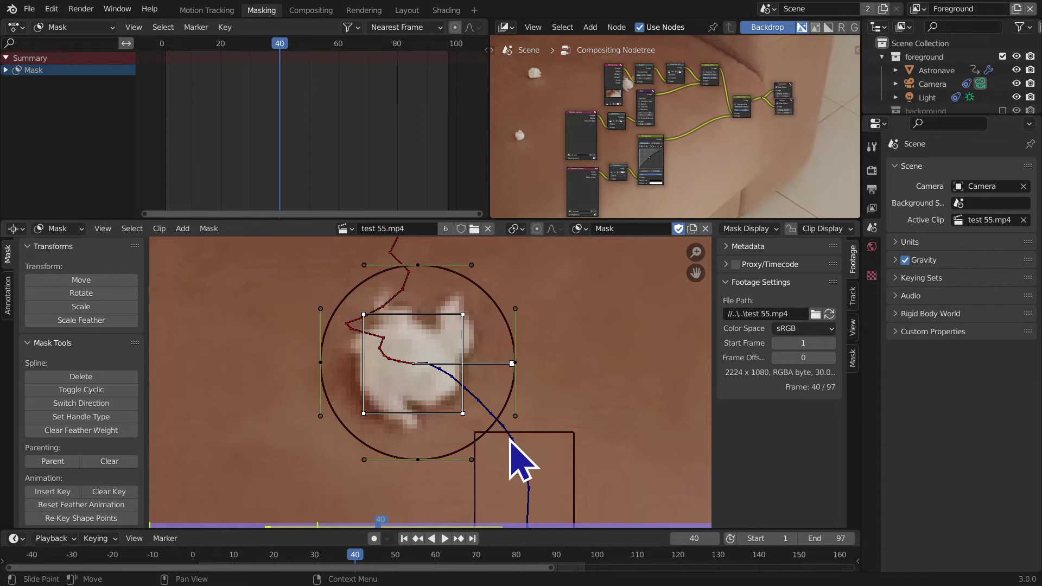
scroll(529, 446, "down", 4)
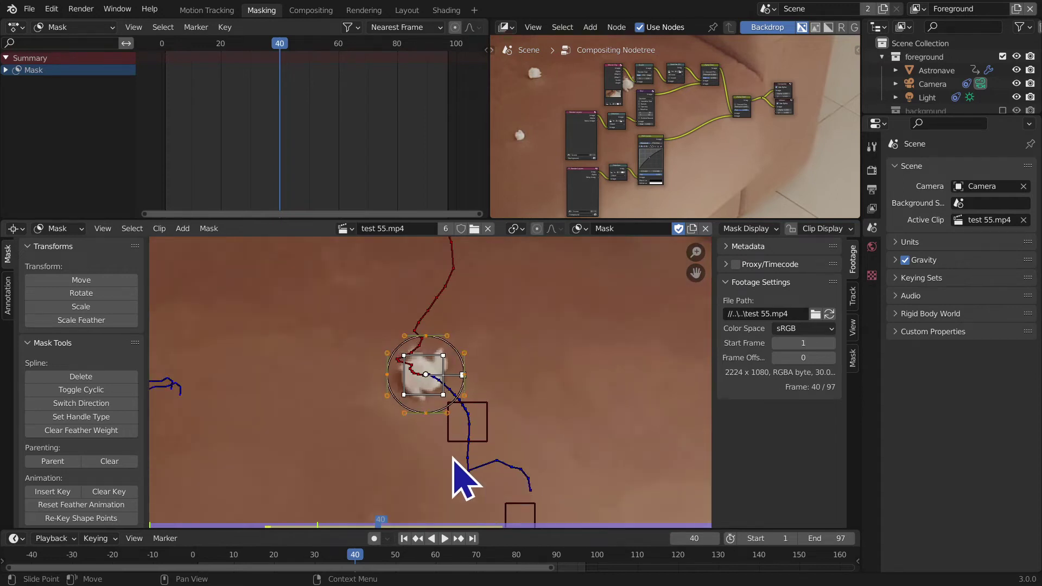
scroll(482, 501, "up", 4)
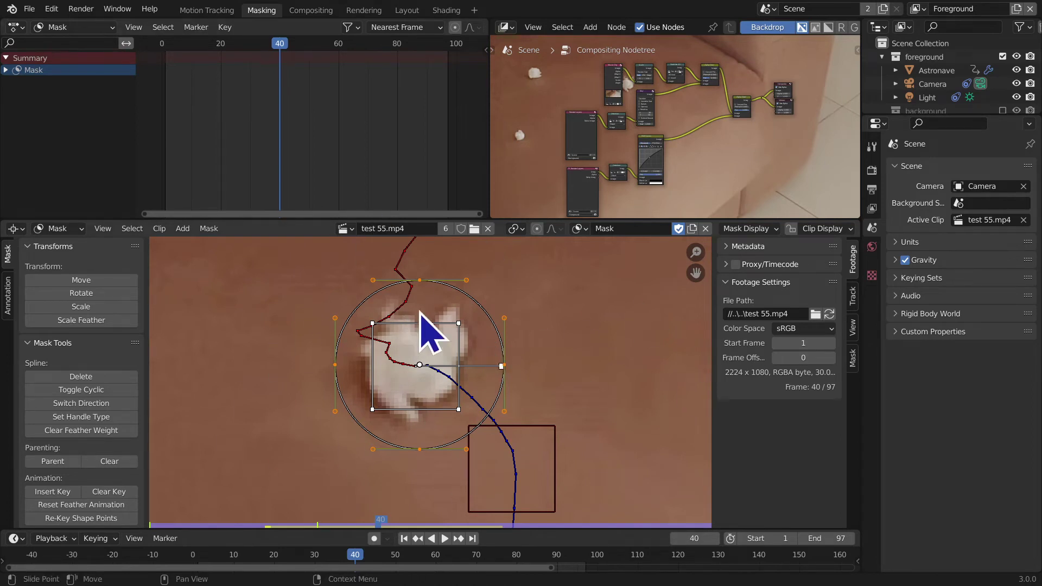
key("alt+a")
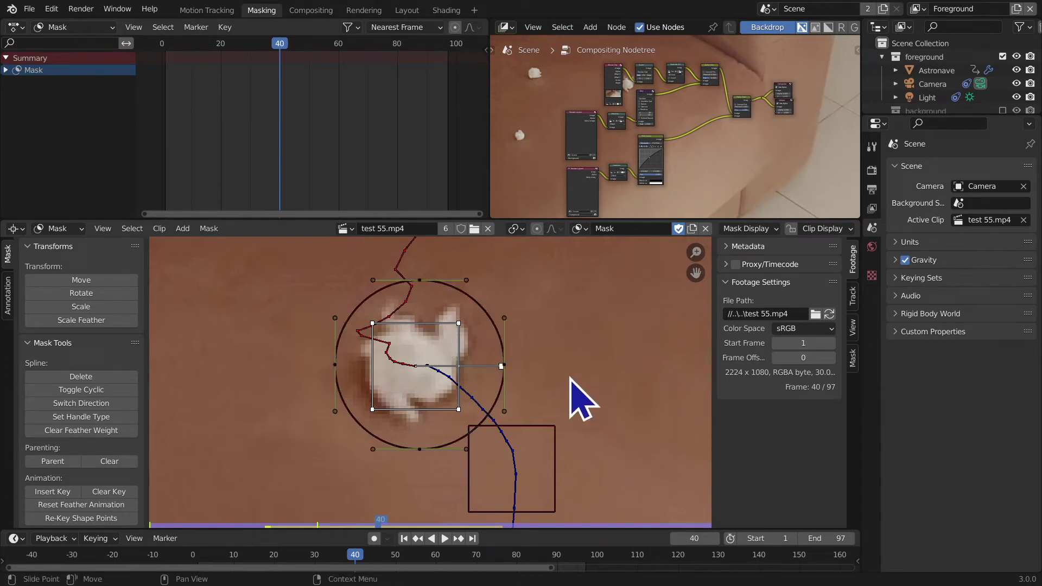
left_click(449, 408)
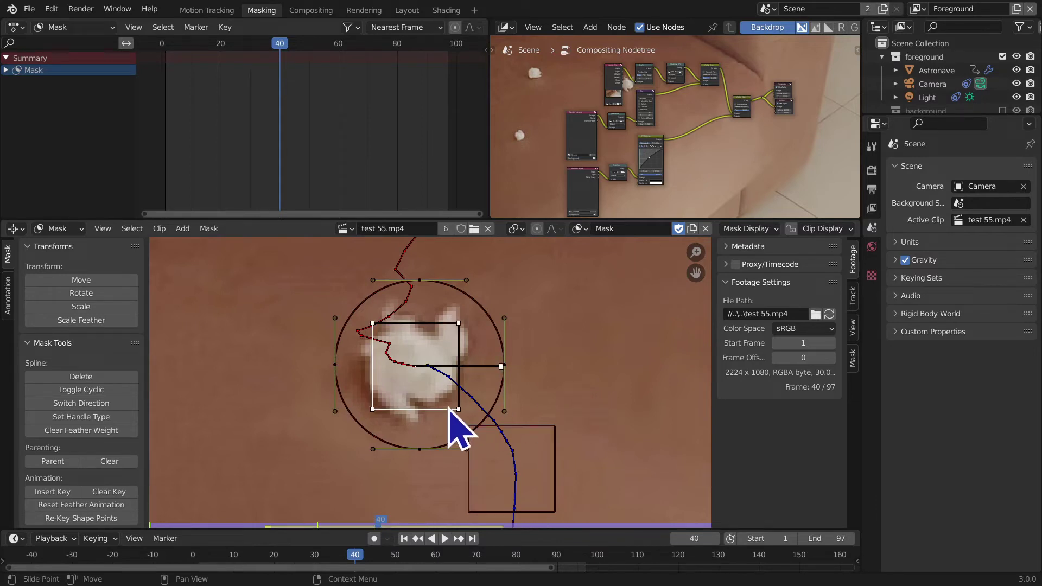
key("a")
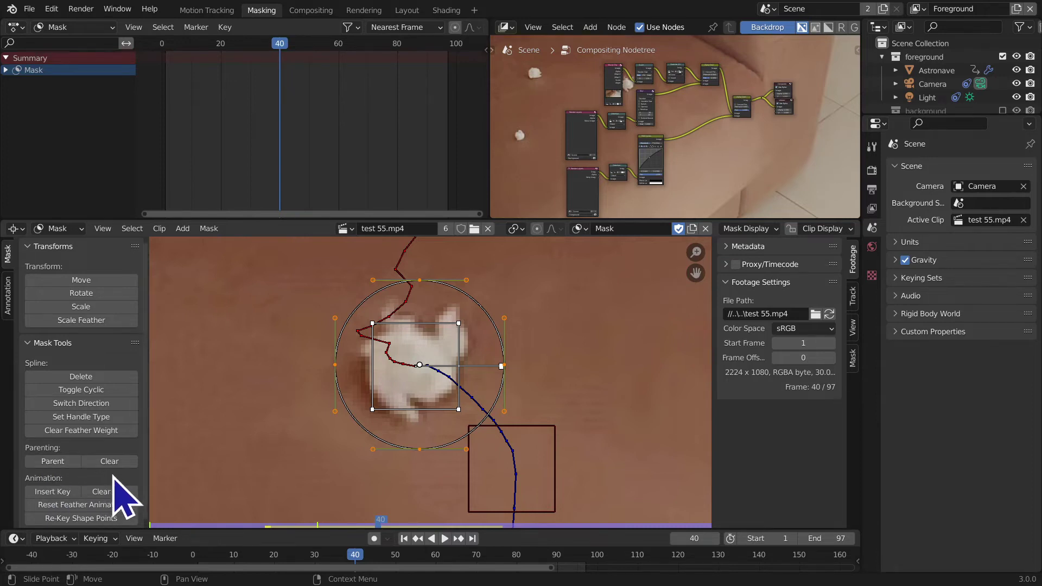
Step: Parent the circle mask to the tracked white spot with Parent in Mask Tools
left_click(69, 466)
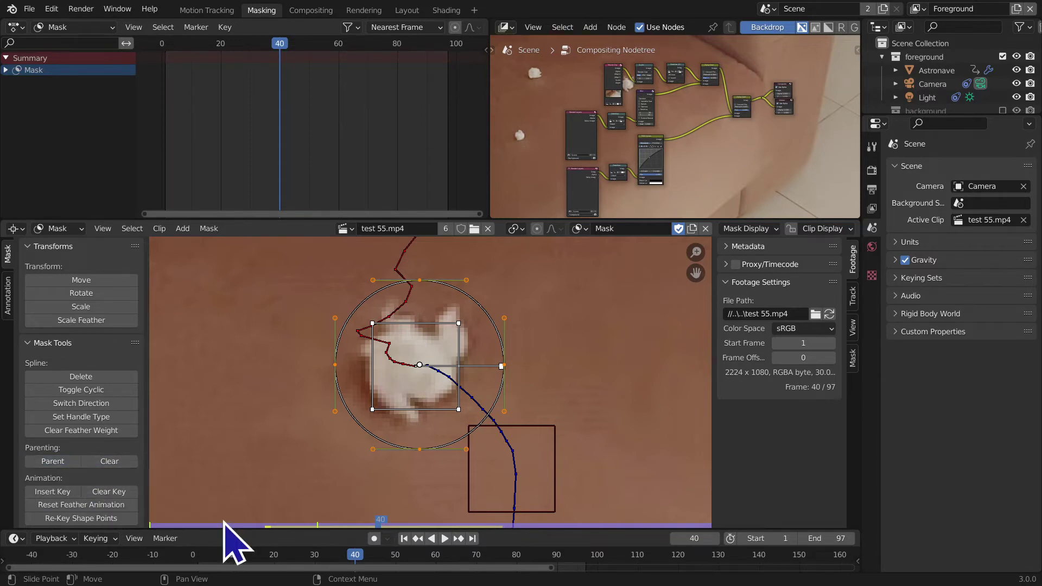
key("ctrl+shift+t")
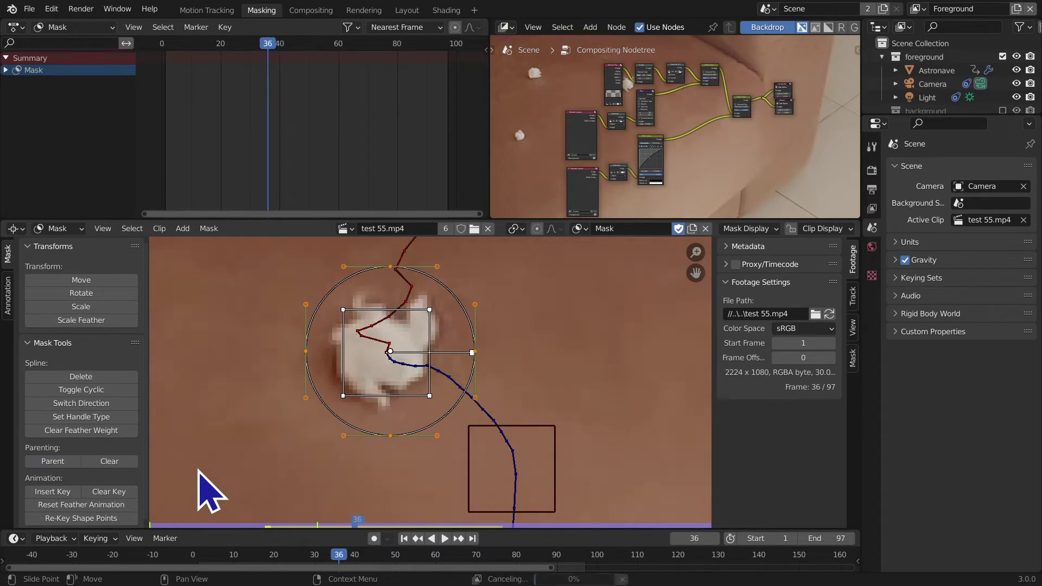
key("Escape")
key("Left")
Step: Step back through frames 25, 21 and 17, confirming the mask follows the spot
middle_click_drag(521, 437, 523, 463)
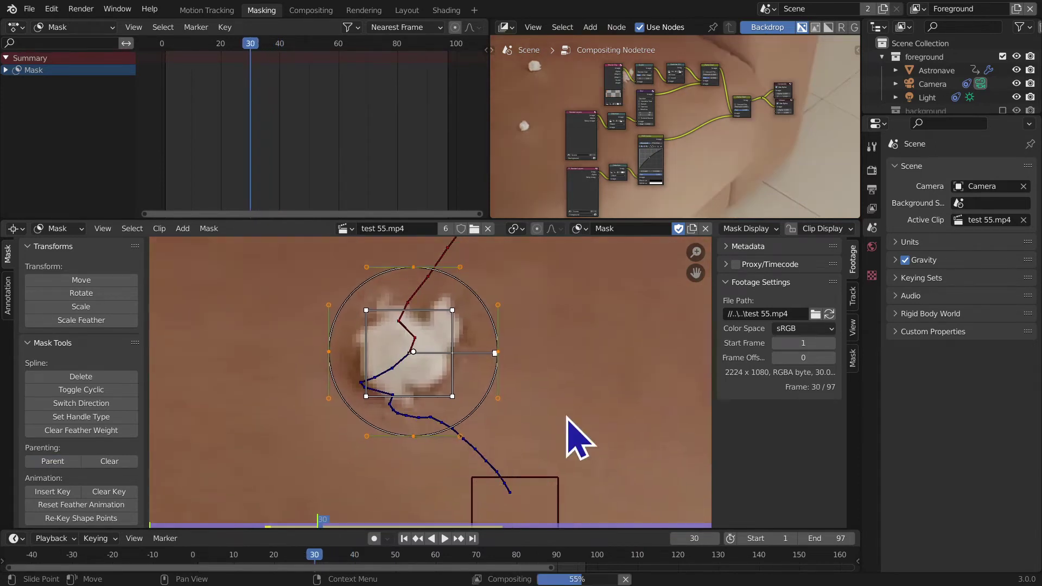
key("Left")
key("Left")
key("Left")
key("Left")
key("Left")
middle_click_drag(570, 437, 522, 495)
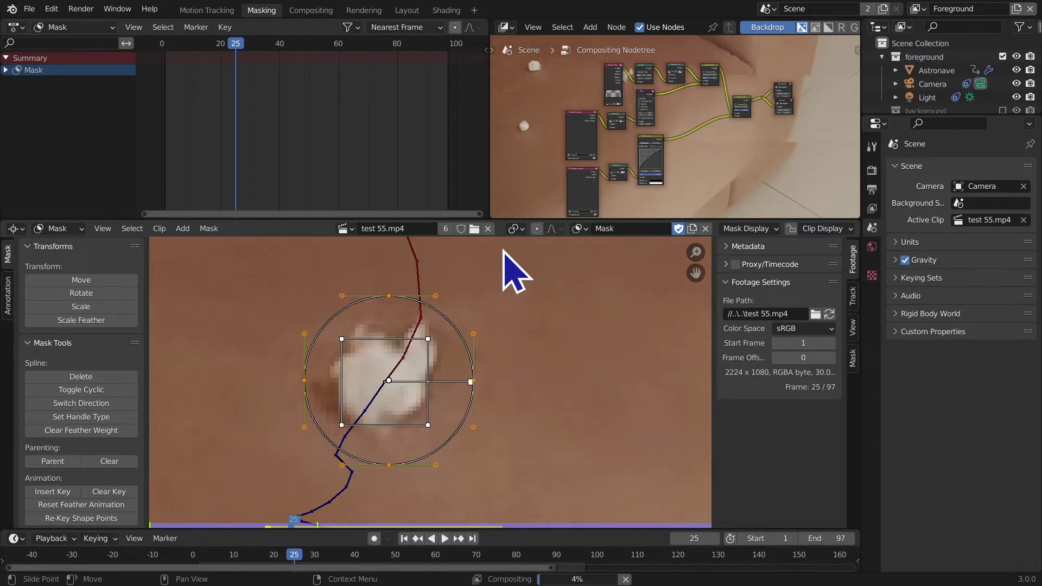
key("Left")
key("Left")
key("Left")
key("Left")
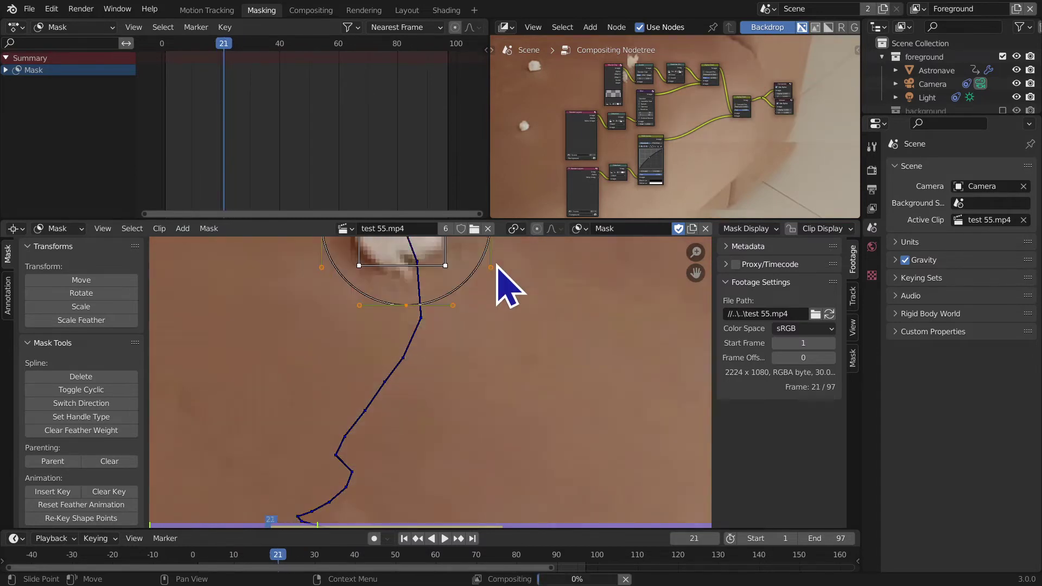
middle_click_drag(497, 277, 510, 491)
key("Left")
key("Left")
key("Left")
key("Left")
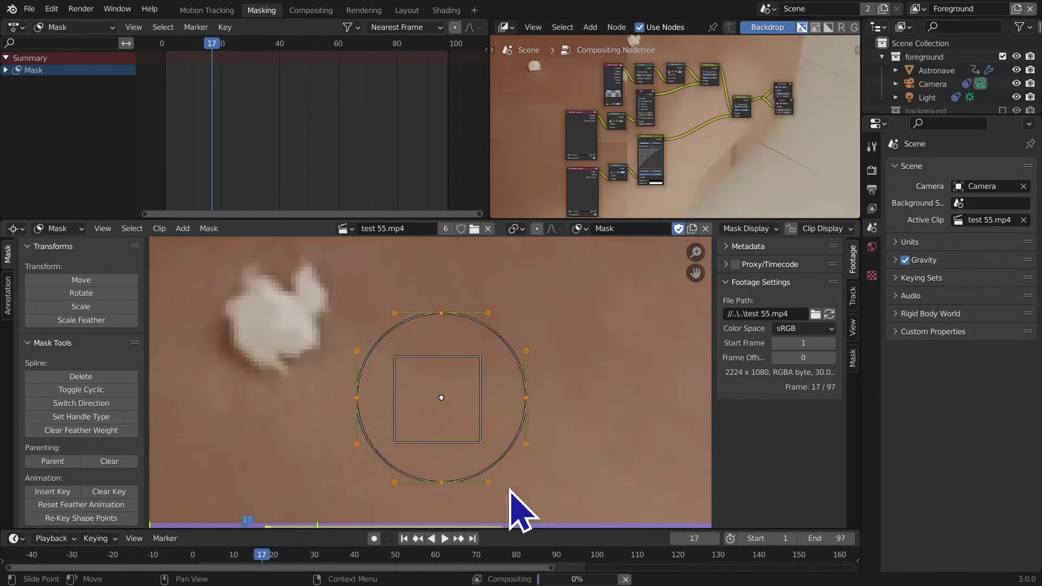
Step: Step forward through frames 23, 25, 29, 30 and 38 to verify the mask tracks the spot
key("Right")
key("Right")
key("Right")
key("Right")
key("Right")
key("Right")
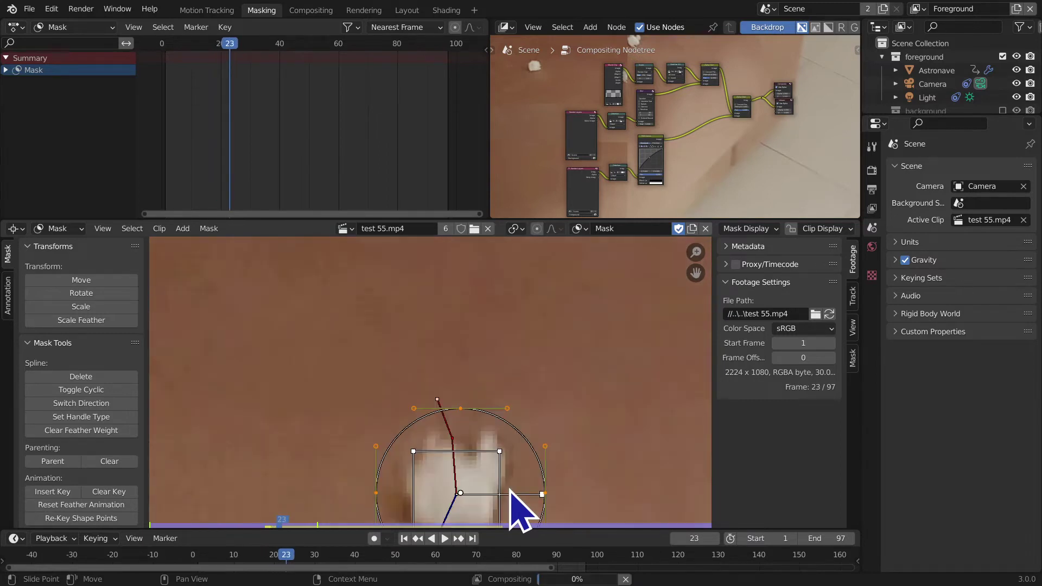
key("Right")
key("Right")
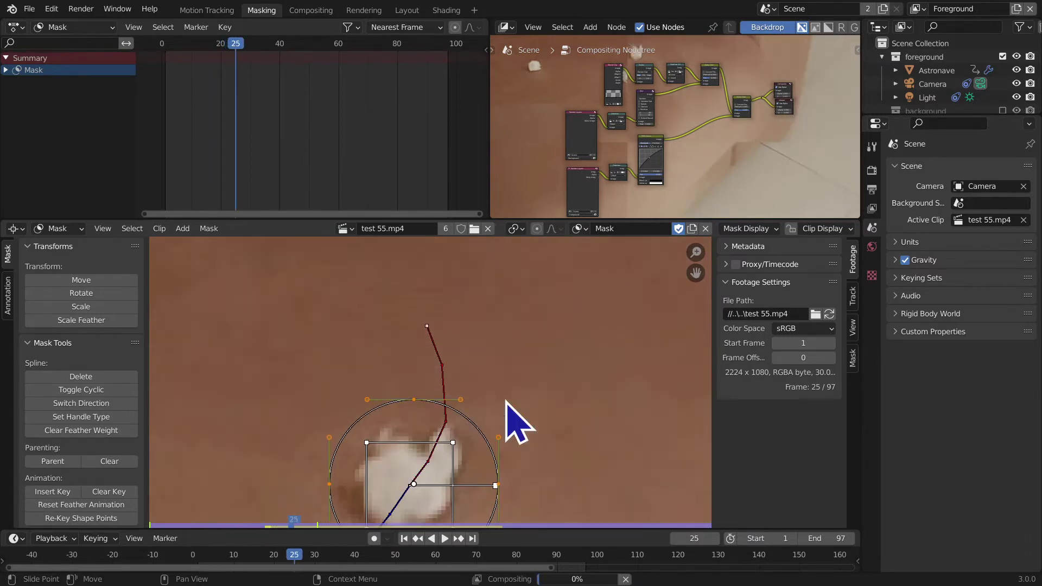
key("Right")
key("Right")
key("Right")
key("Right")
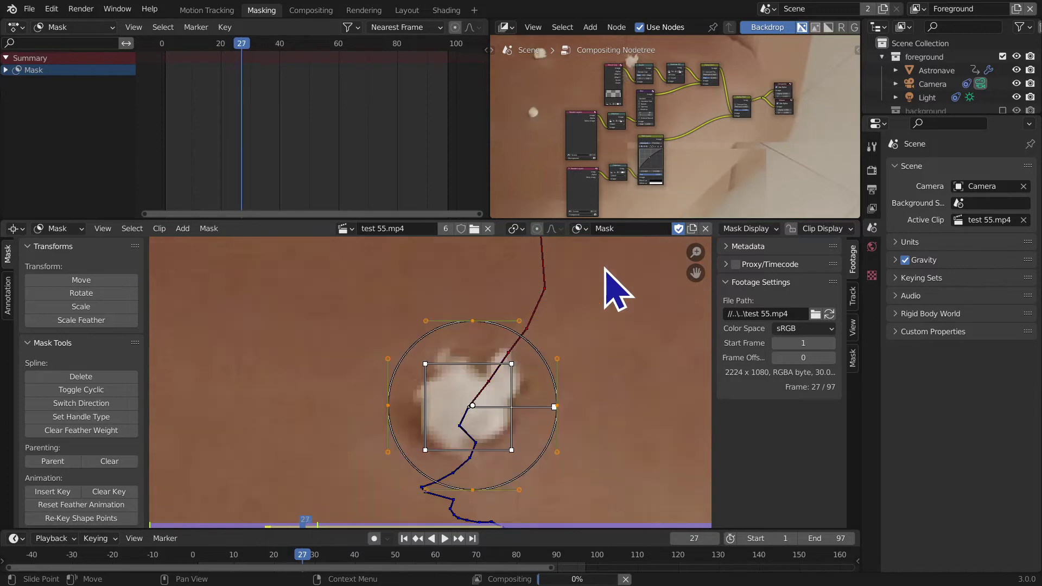
key("Right")
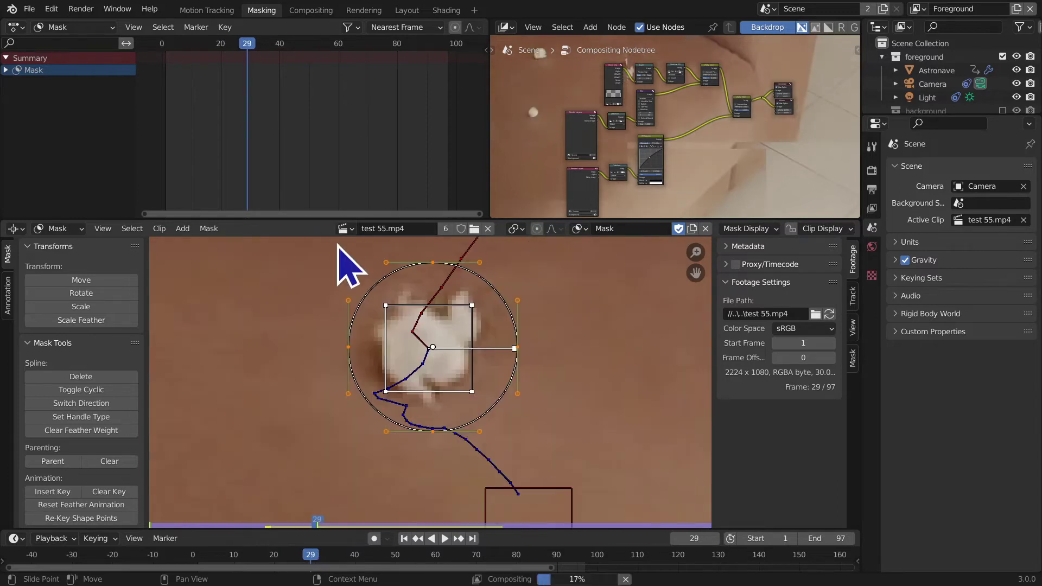
key("Right")
key("Right")
key("Right")
key("Right")
key("Right")
key("Right")
key("Right")
key("Right")
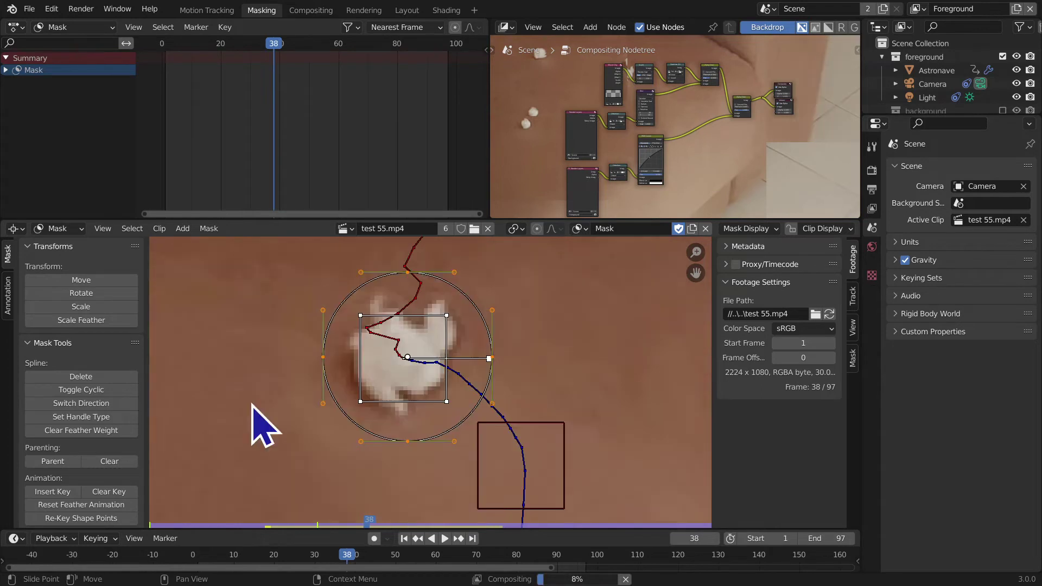
scroll(247, 380, "up", 1)
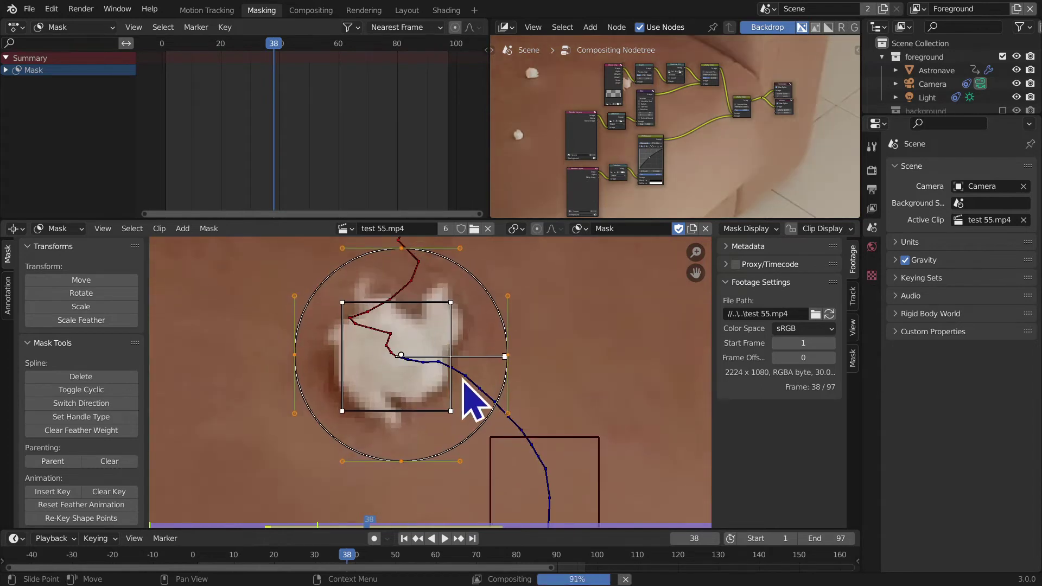
left_click(295, 355)
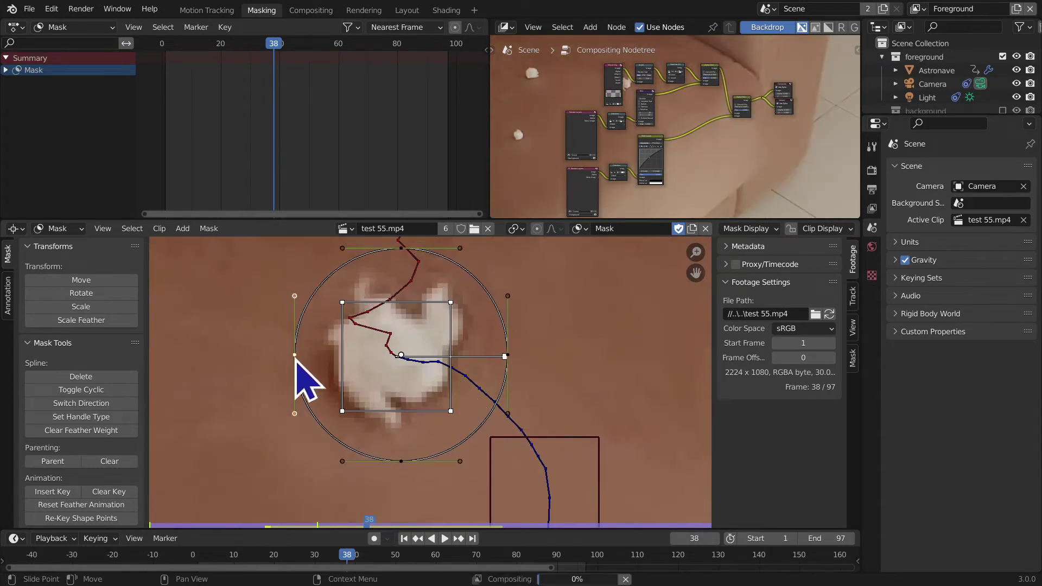
key("g")
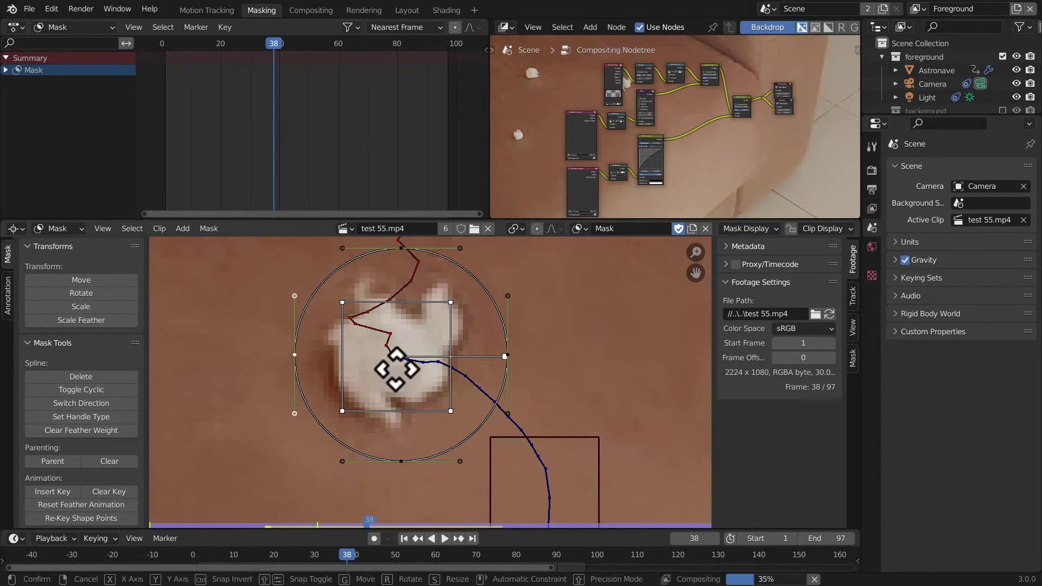
left_click(296, 368)
key("ctrl+z")
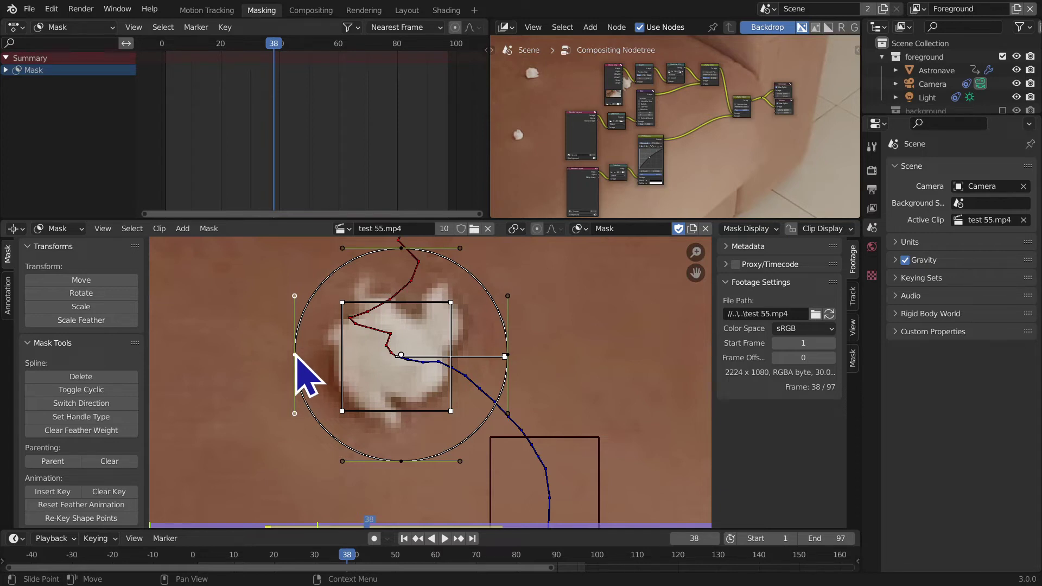
left_click_drag(296, 355, 241, 373)
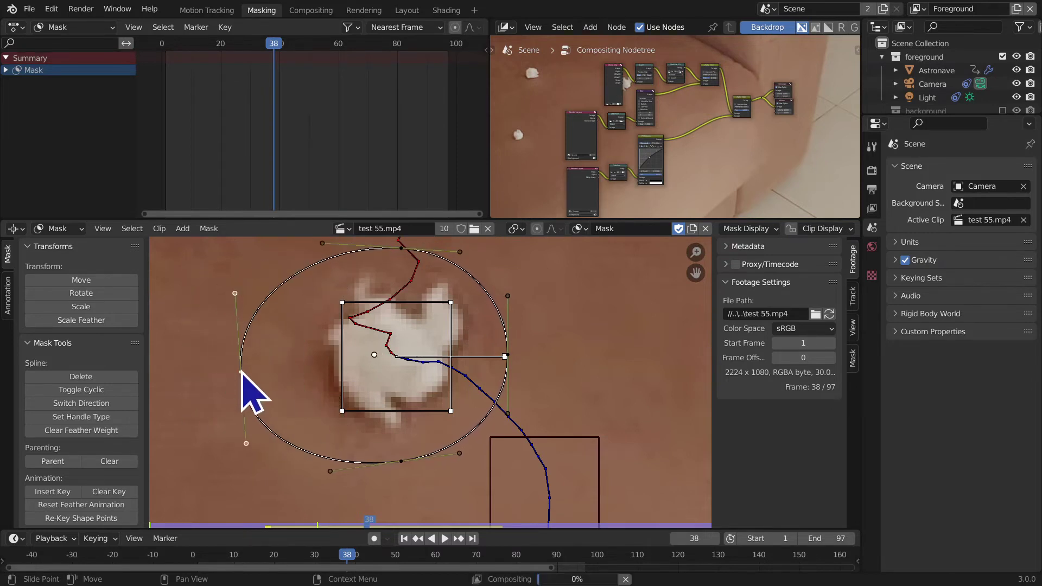
right_click(243, 375)
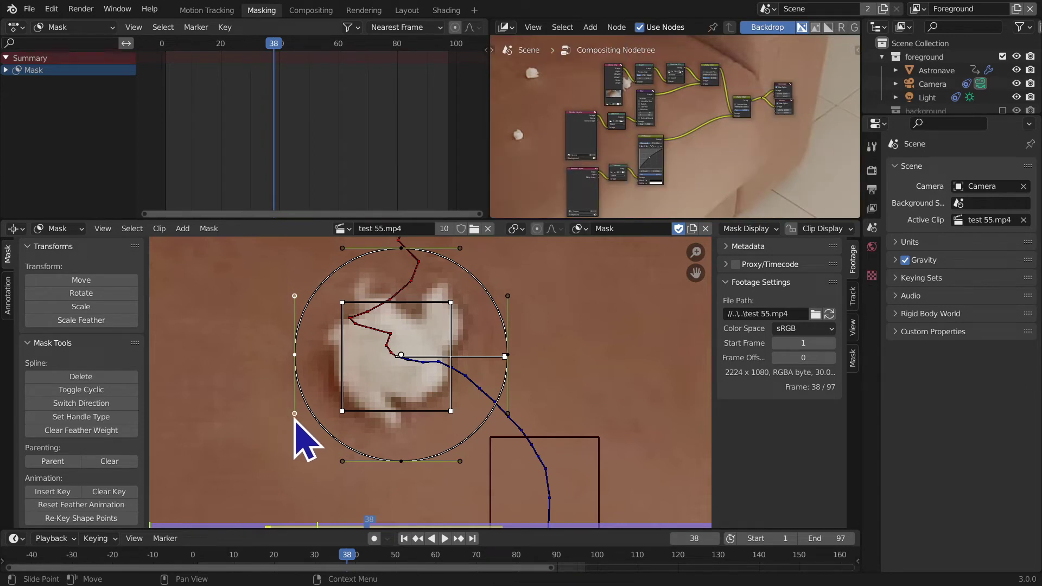
left_click_drag(294, 413, 342, 363)
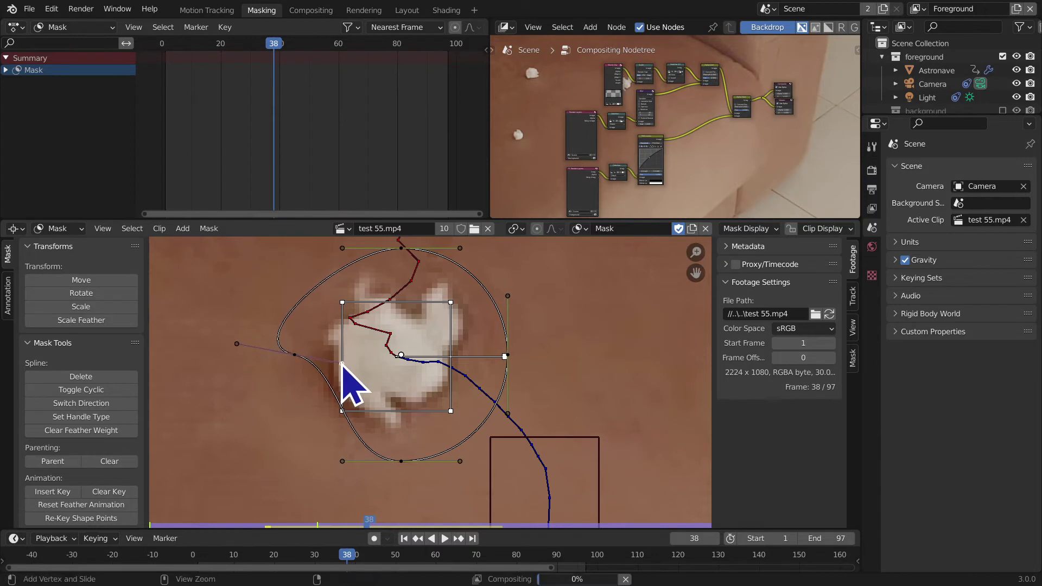
key("ctrl+z")
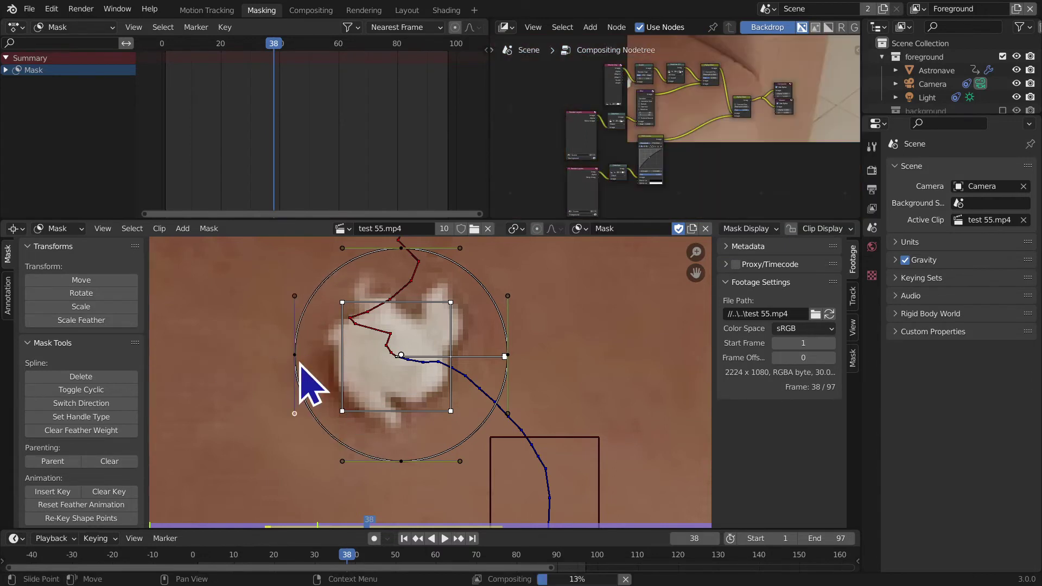
left_click(97, 280)
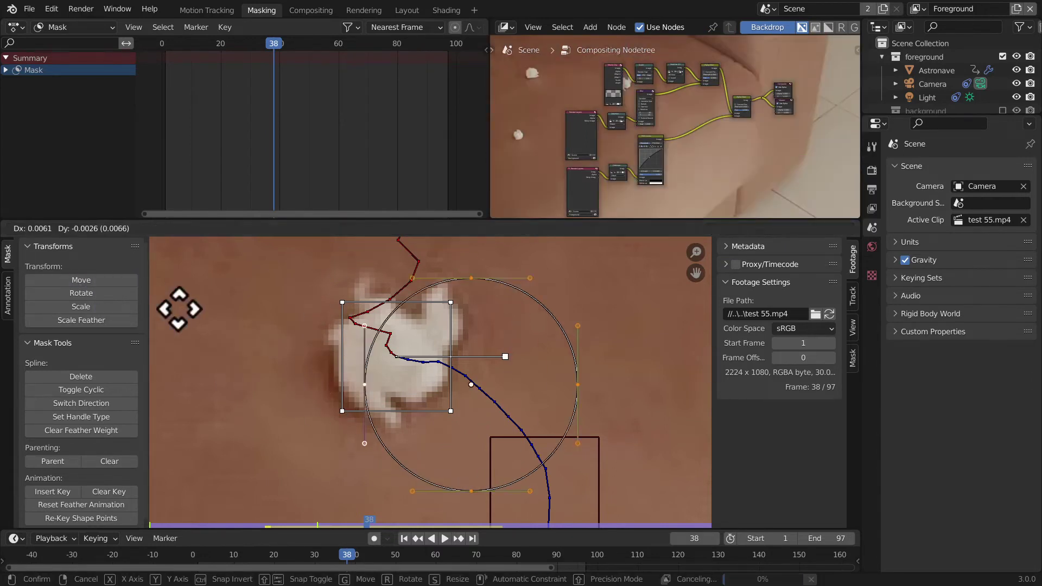
left_click(206, 307)
key("ctrl+z")
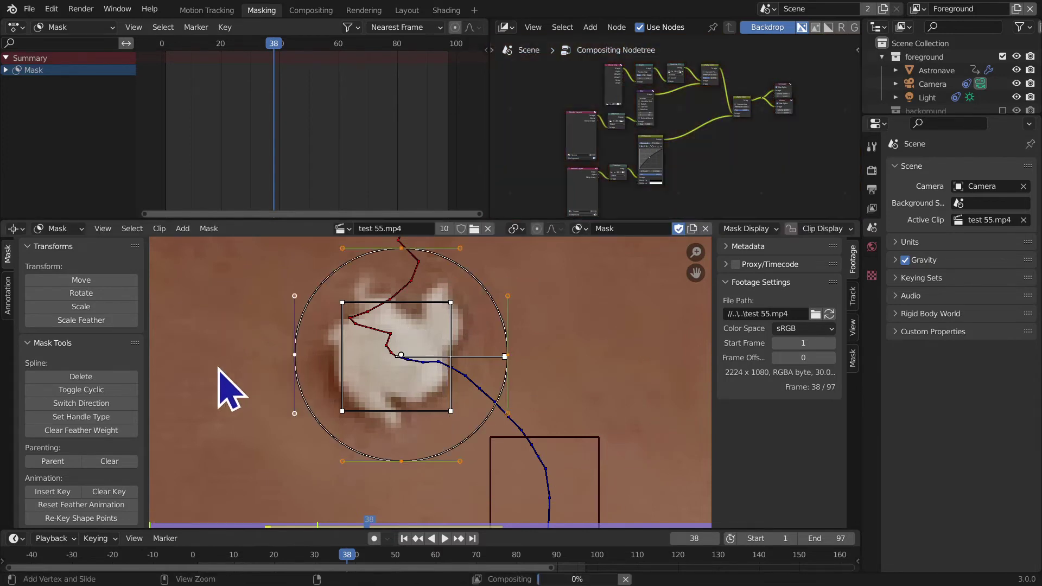
left_click(82, 294)
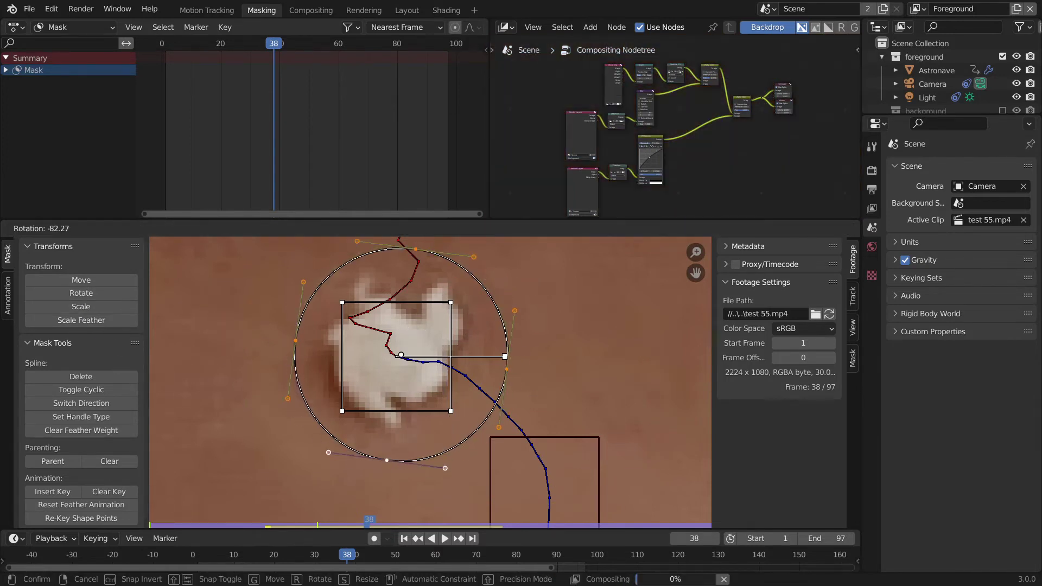
key("Escape")
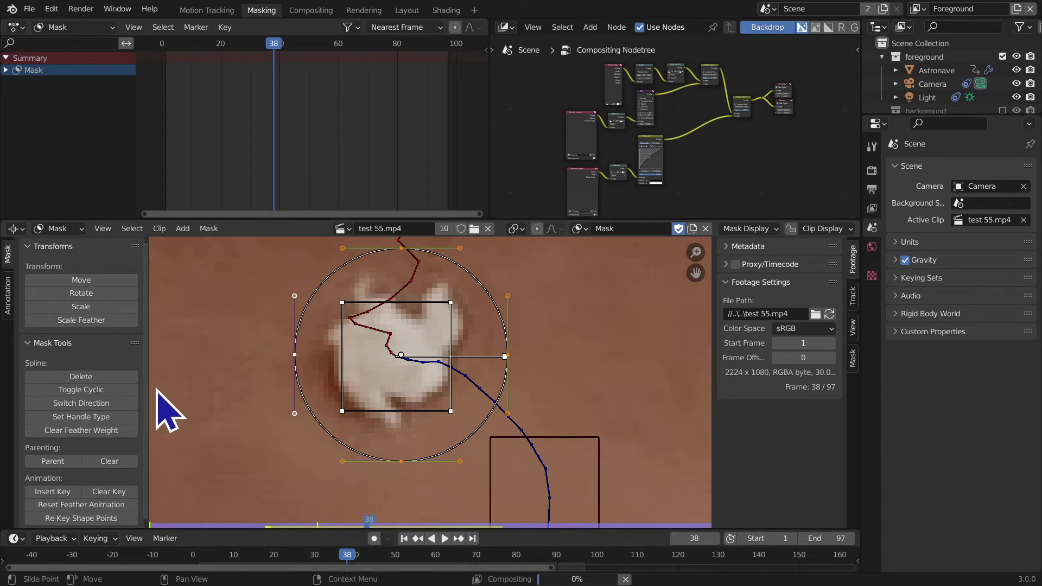
left_click(101, 306)
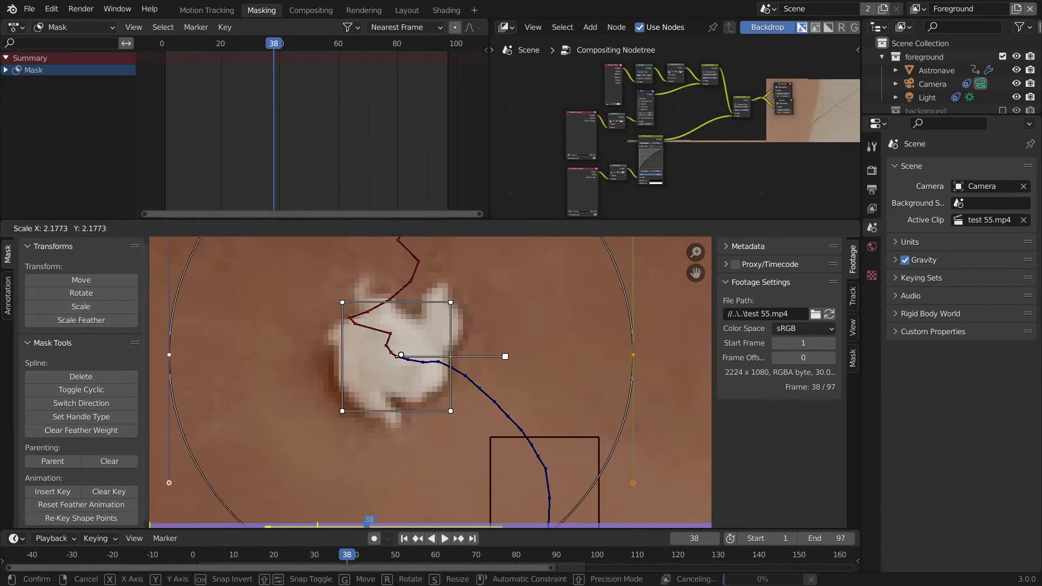
left_click(594, 319)
key("ctrl+z")
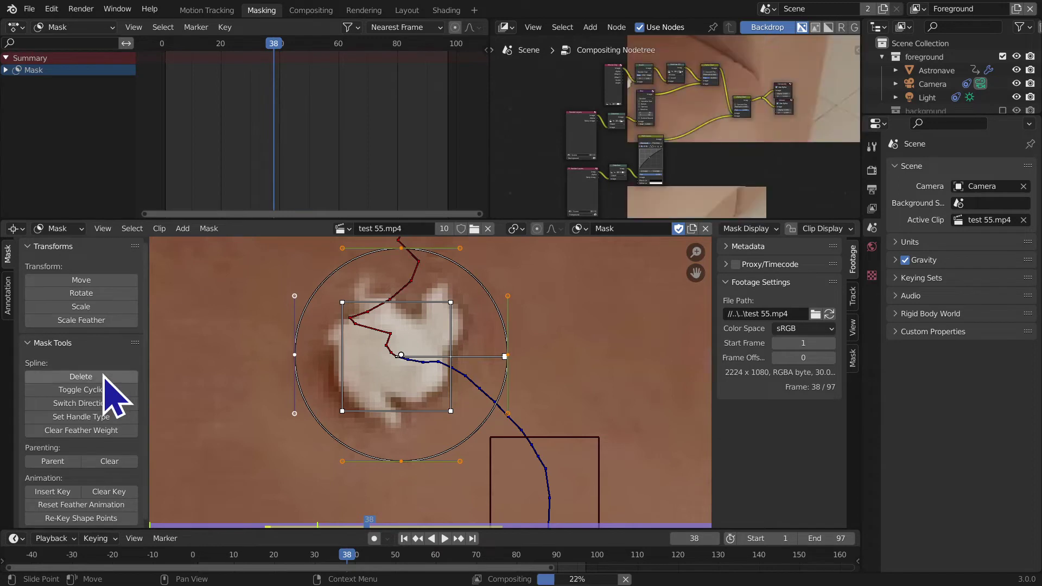
left_click(177, 416)
left_click(125, 378)
left_click(126, 380)
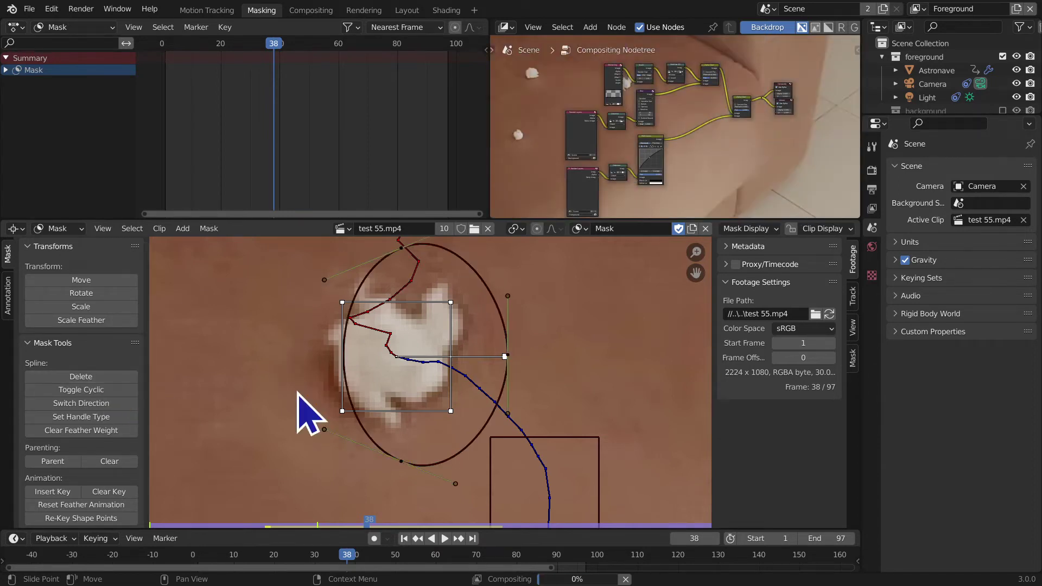
key("ctrl+z")
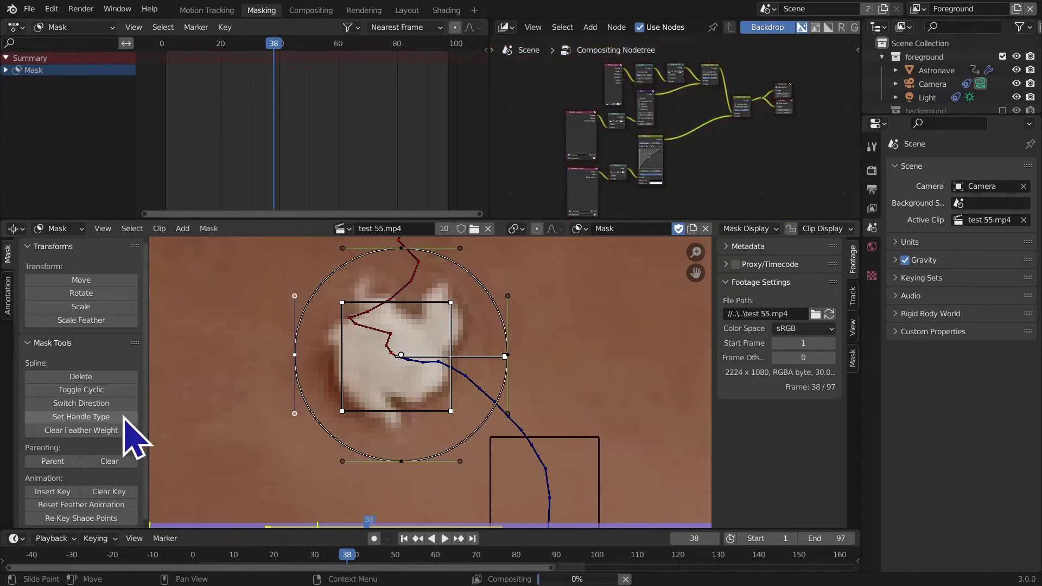
scroll(116, 452, "down", 1)
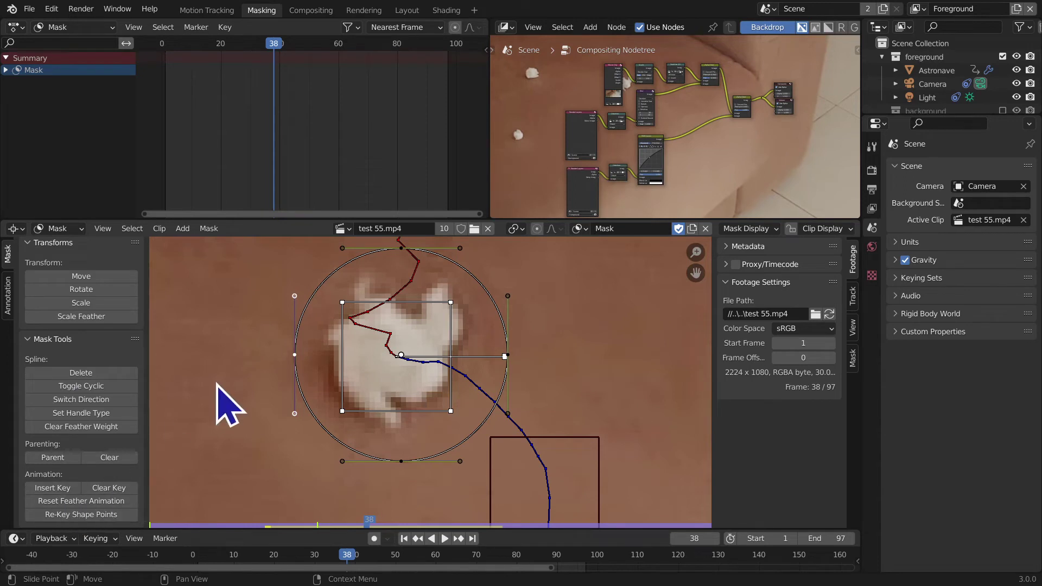
scroll(285, 448, "down", 2)
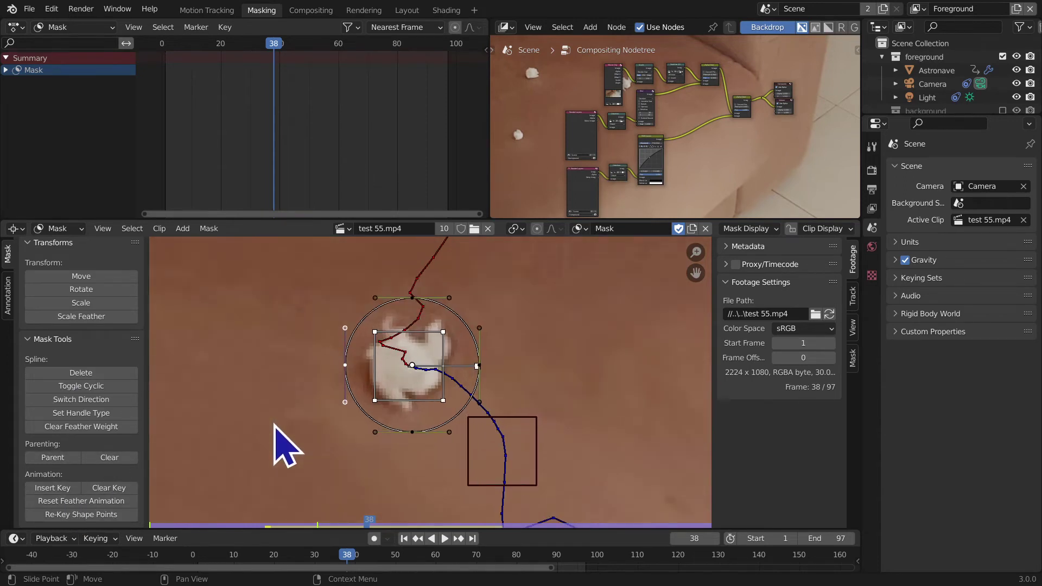
Step: Scrub the timeline back and step down to frame 20
scroll(285, 448, "down", 5)
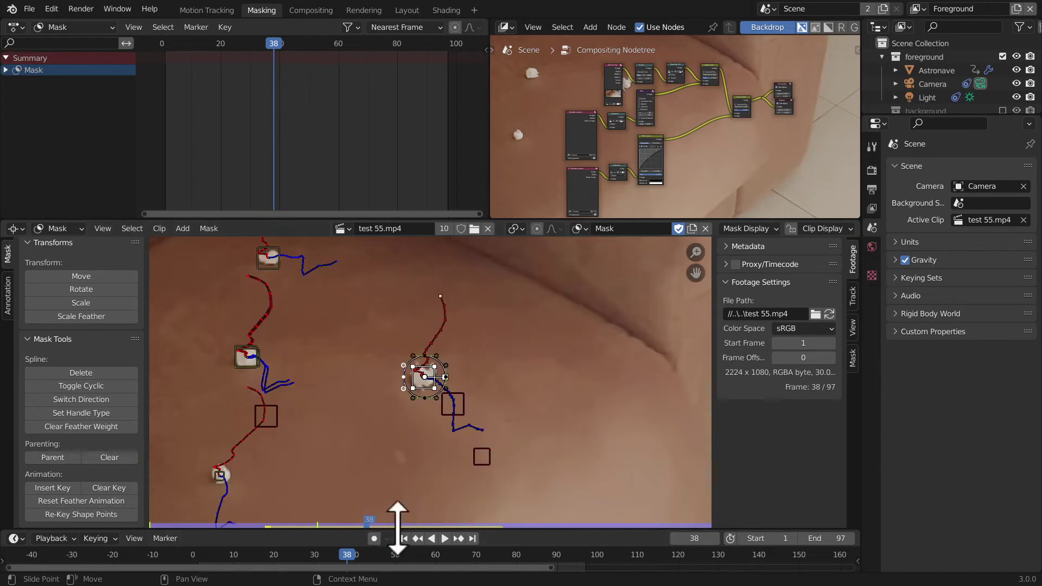
left_click_drag(350, 558, 315, 562)
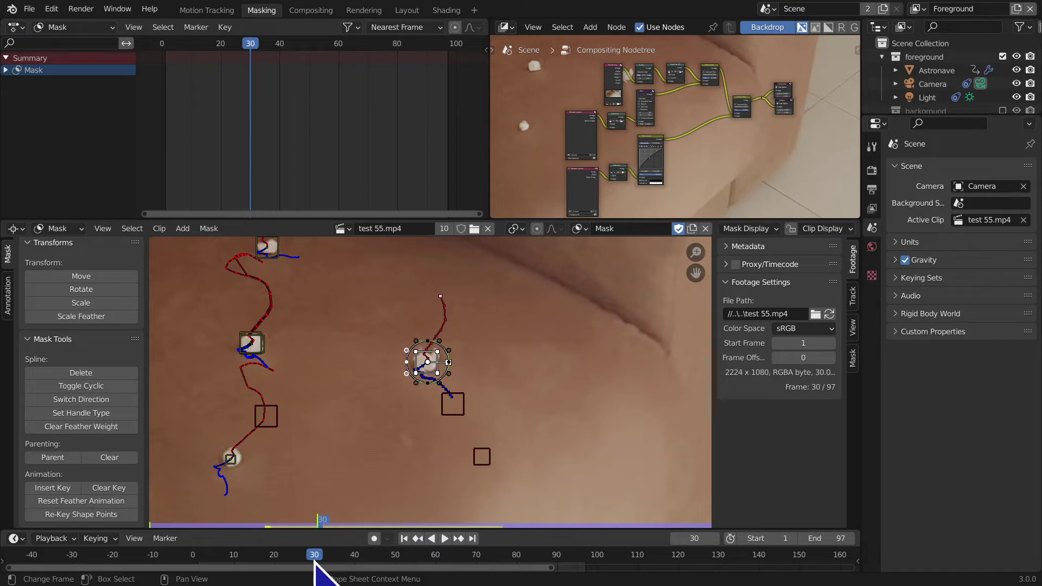
key("Left")
key("Left")
key("Left")
key("Left")
key("Left")
key("Left")
key("Left")
key("Left")
key("Left")
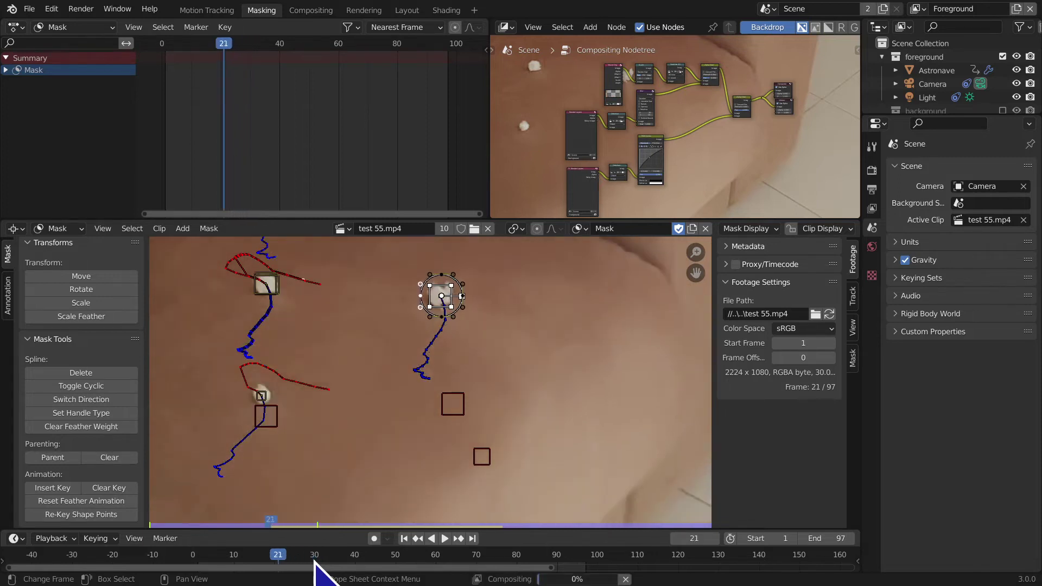
key("Left")
key("Left")
key("Left")
key("Left")
key("Left")
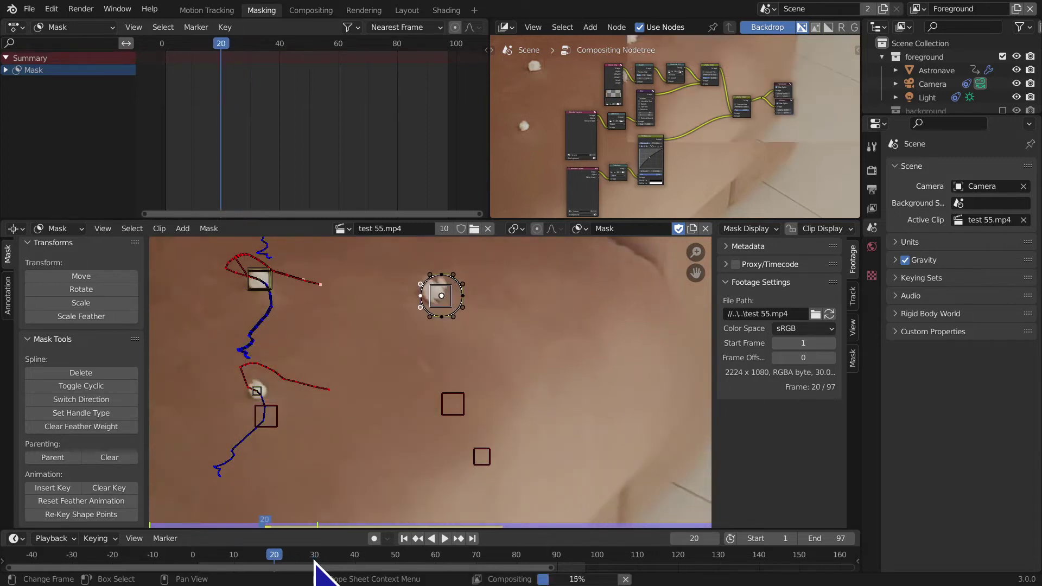
Step: Step forward to frame 67 checking the mask, then return to frame 61 and recentre the spot
key("Right")
key("Right")
key("Right")
key("Right")
key("Right")
key("Right")
key("Right")
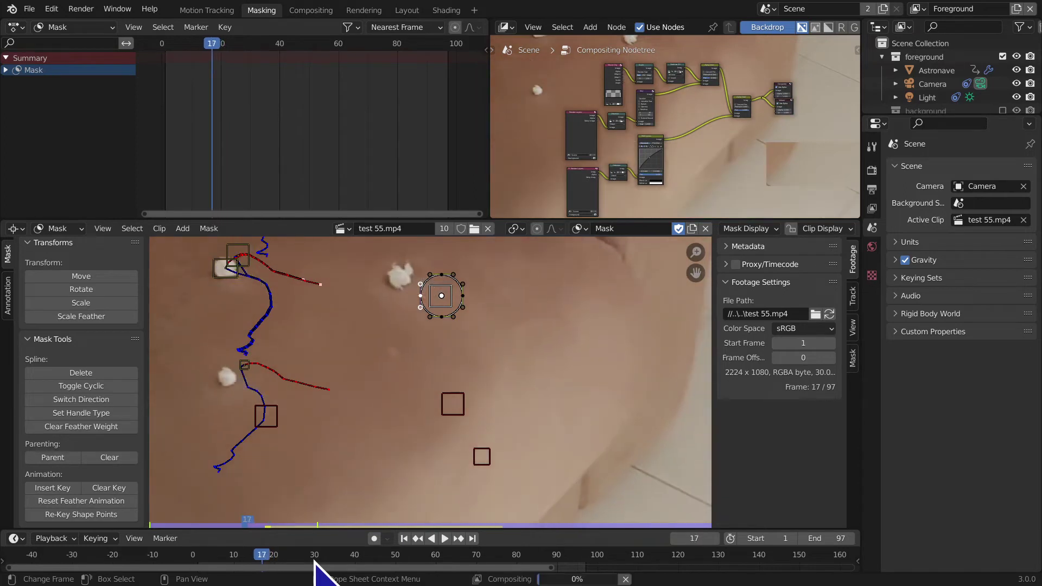
key("Right")
key("Right")
key("Right")
key("Right")
key("Right")
key("Right")
key("Right")
key("Right")
key("Right")
key("Right")
key("Right")
key("Right")
key("Right")
key("Right")
key("Right")
key("Right")
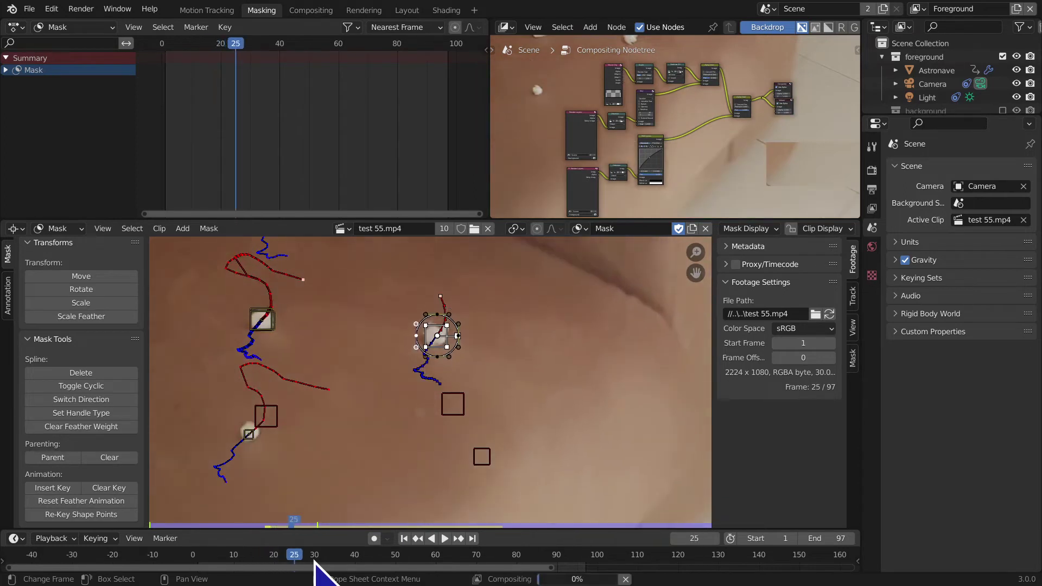
key("Right")
key("Right")
key("Right")
key("Right")
key("Right")
key("Right")
key("Right")
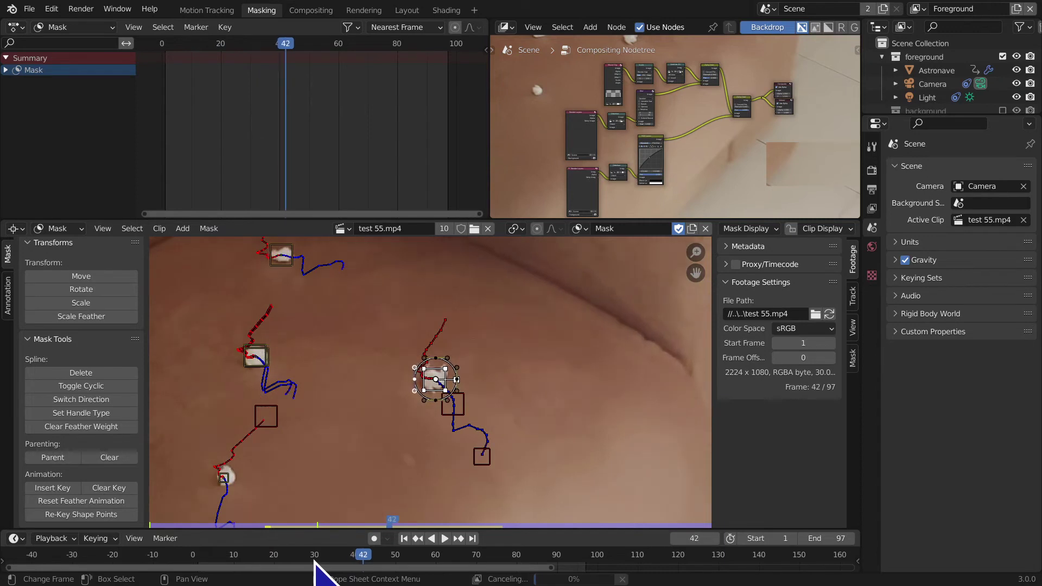
key("Right")
key("Right")
key("Right")
key("Right")
key("Right")
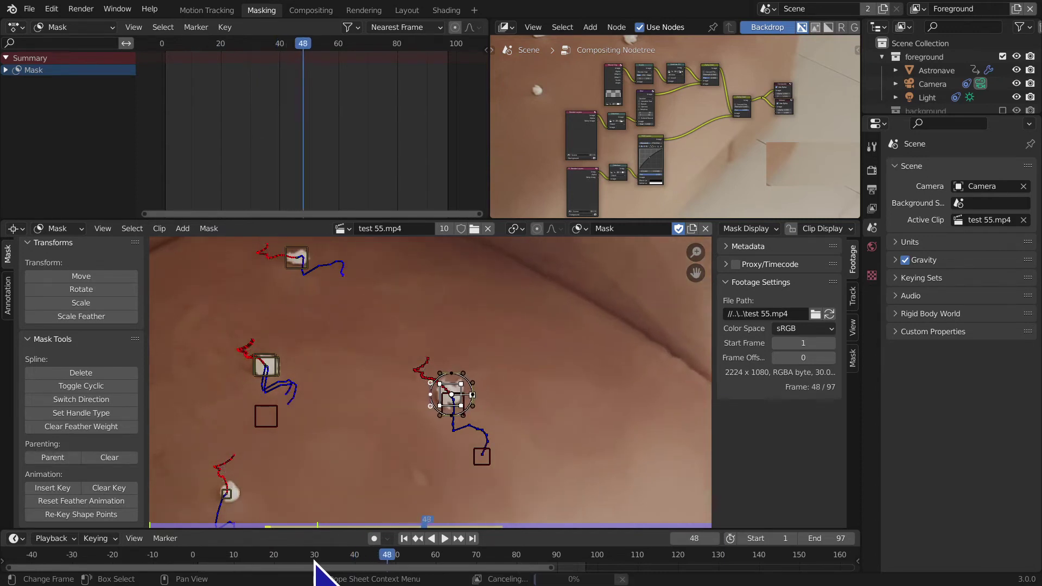
key("Right")
key("Right")
key("Right")
key("Right")
key("Right")
key("Right")
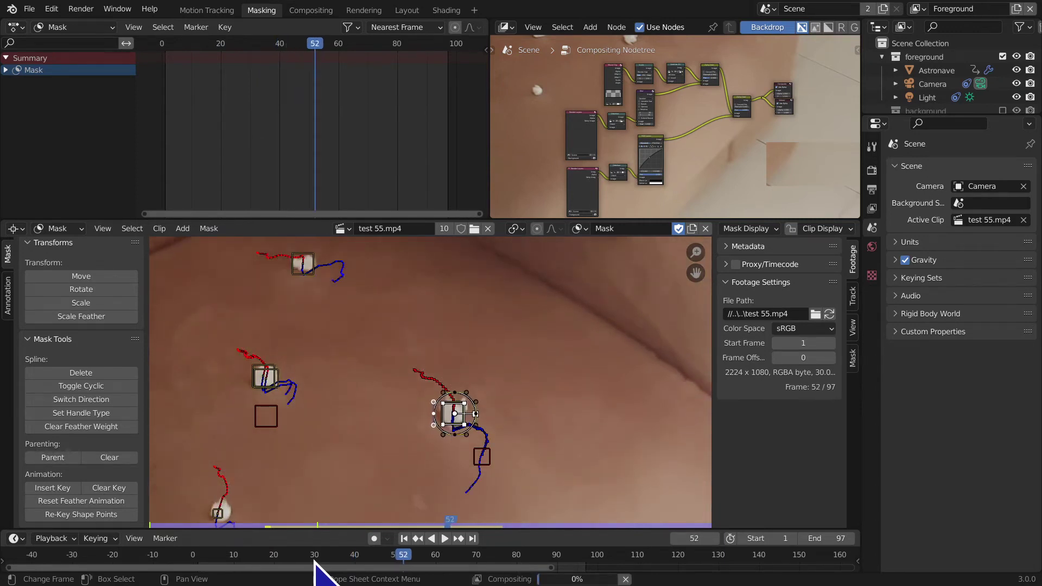
key("Right")
key("Right")
key("Right")
key("Right")
key("Right")
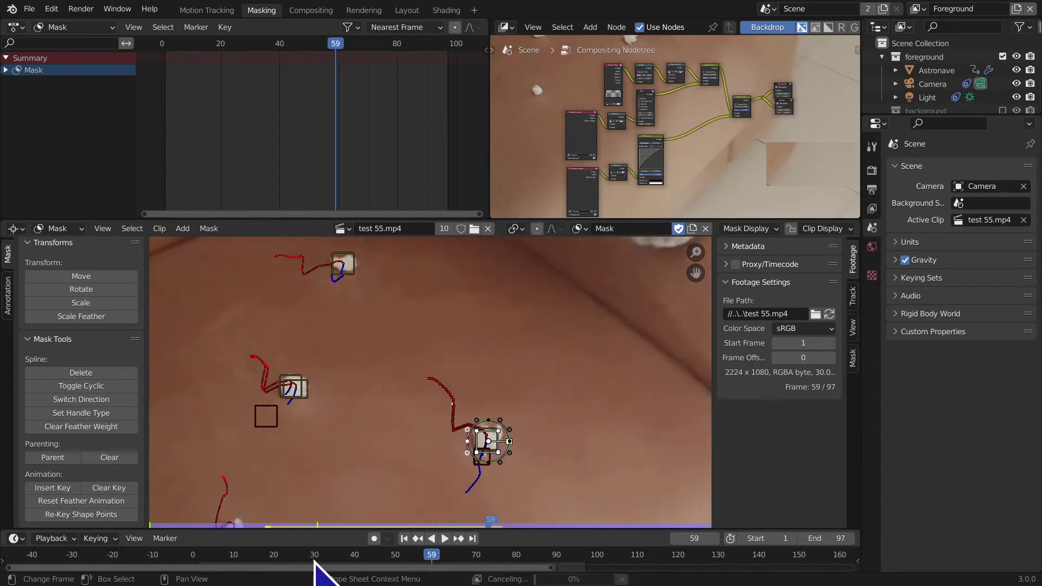
key("Right")
key("Right")
key("Right")
key("Right")
key("Right")
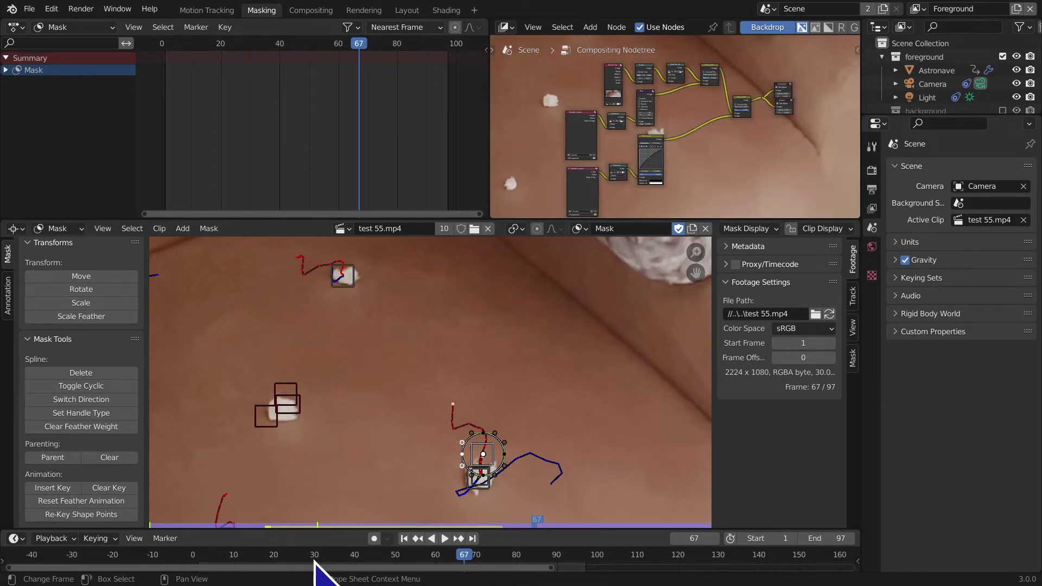
key("Left")
key("Left")
key("Left")
key("Left")
key("Left")
key("Left")
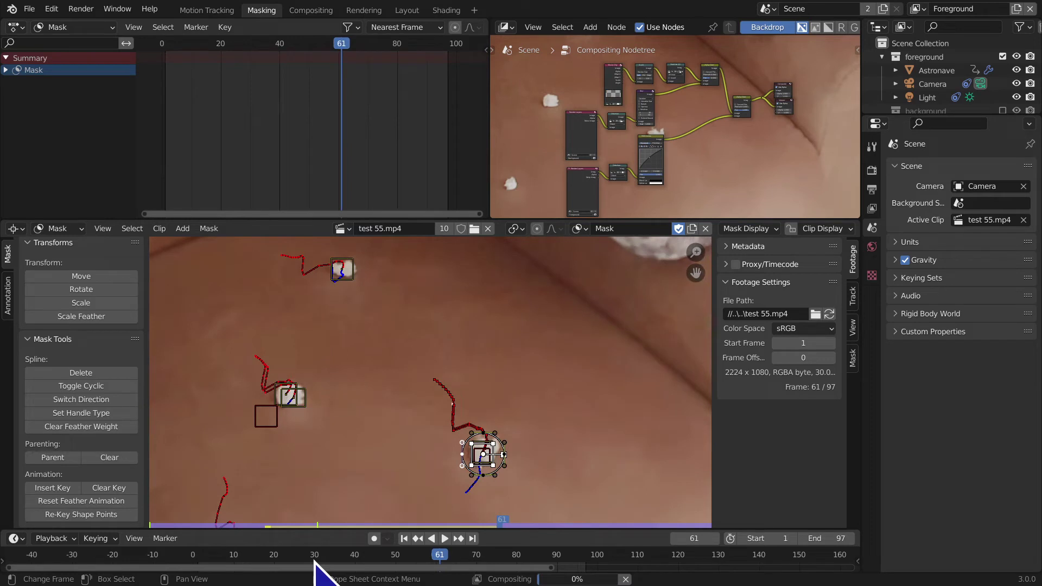
middle_click_drag(594, 501, 552, 348)
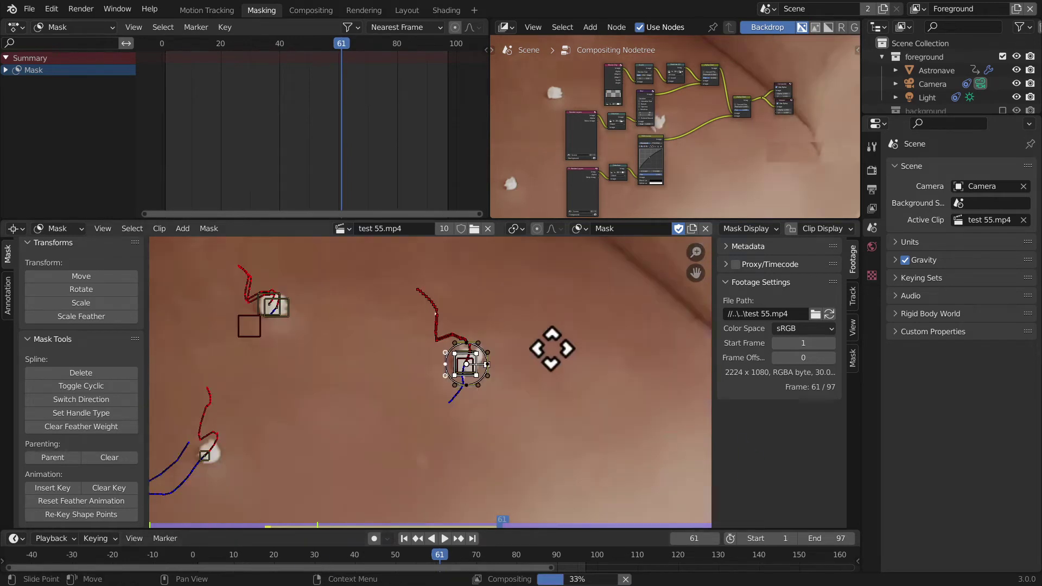
Step: At frame 63, zoom in closely on the white spot and select its tracking square
scroll(553, 348, "up", 4)
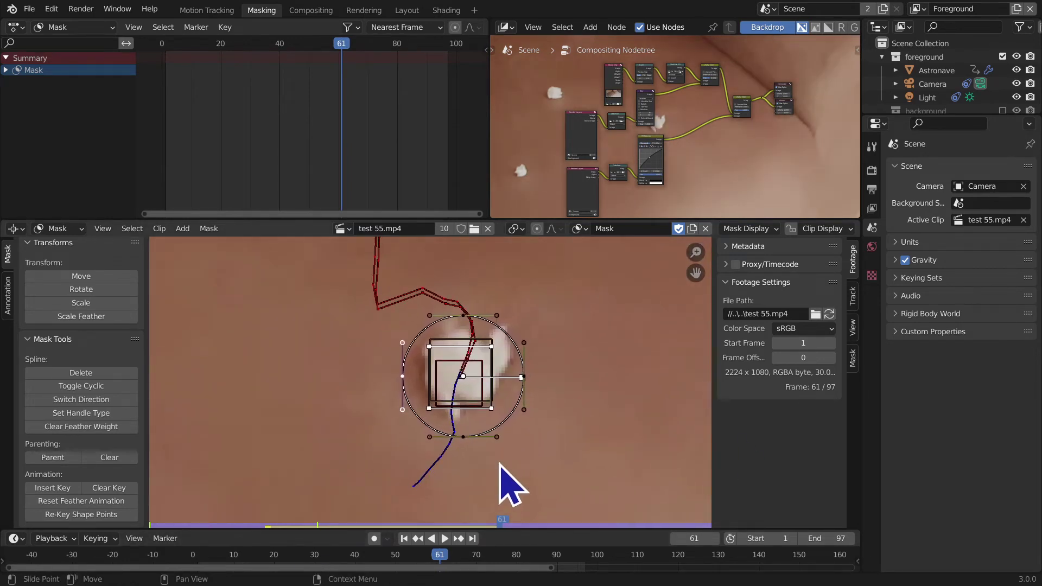
key("Right")
key("Right")
key("Left")
key("Left")
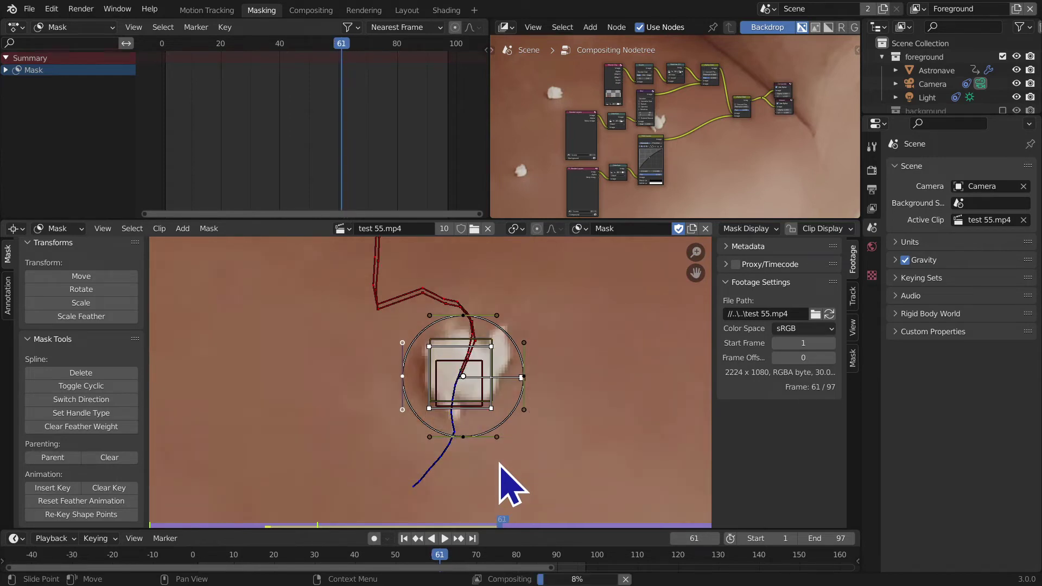
key("Right")
key("Right")
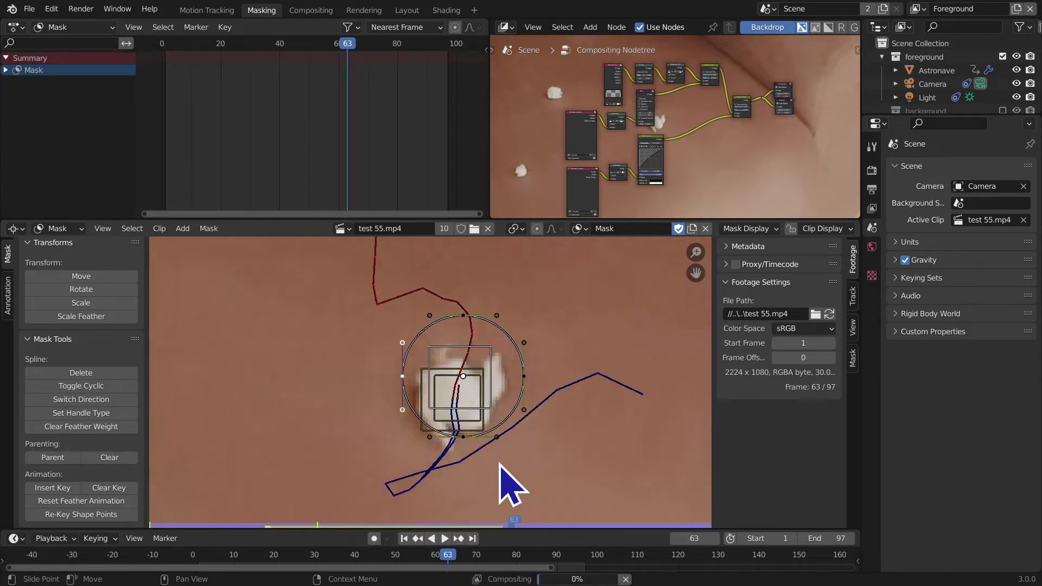
middle_click_drag(500, 465, 489, 419, "ctrl")
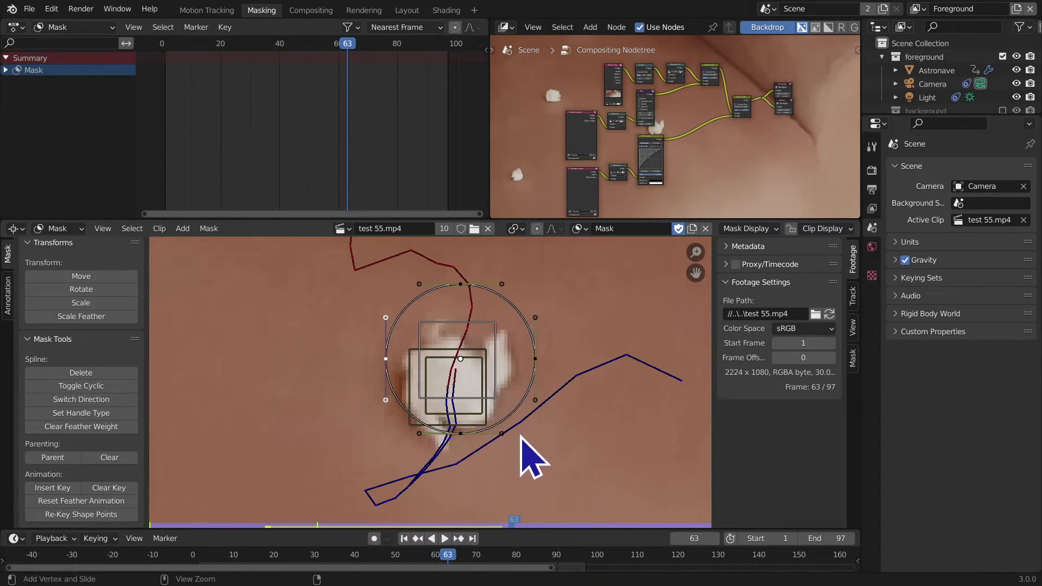
middle_click_drag(530, 453, 536, 426, "ctrl")
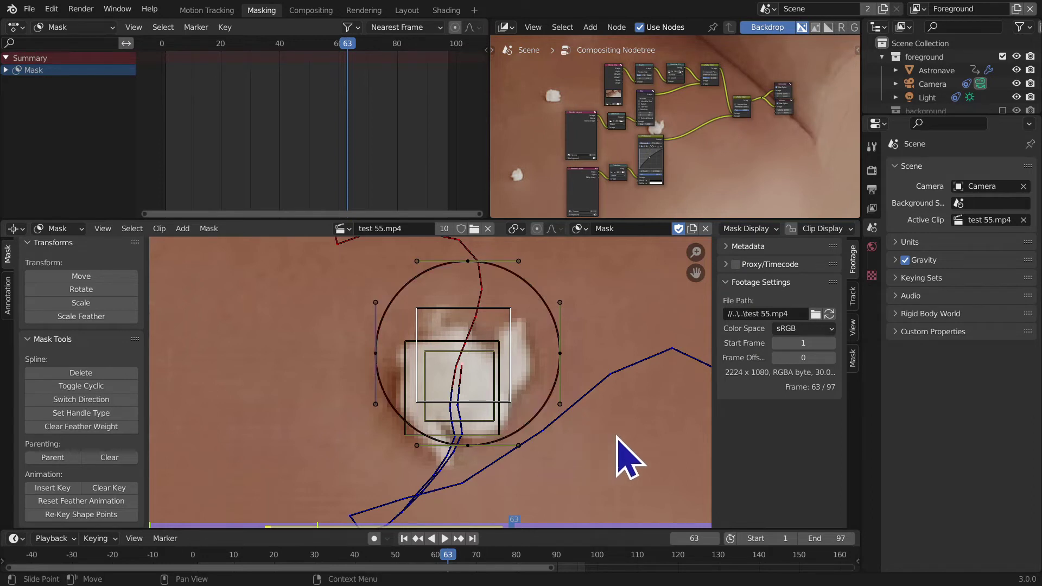
left_click(497, 425)
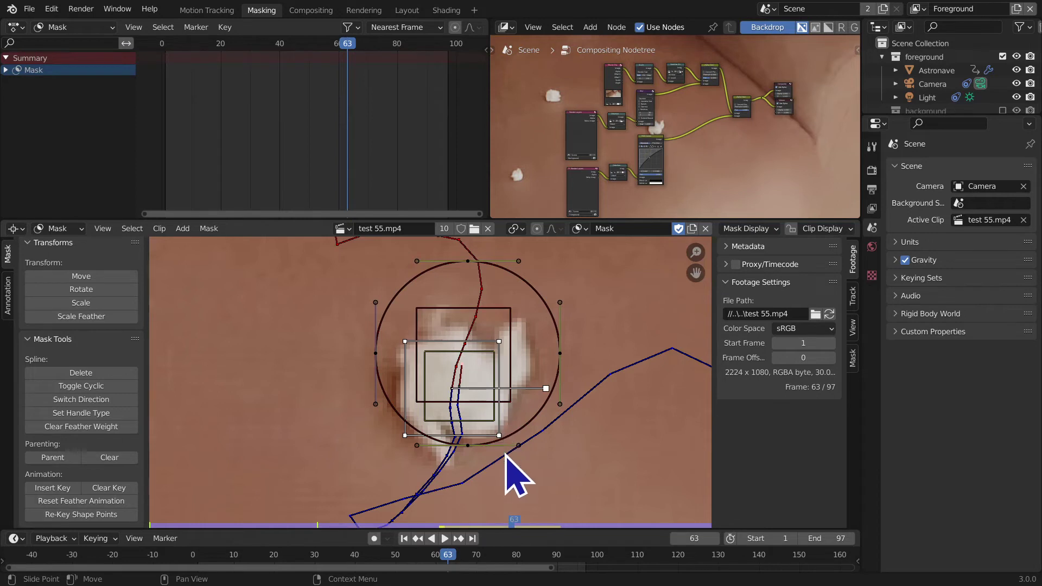
Step: Add the circle to the selection, parent it to the track, and move it onto the spot
left_click(522, 429, "shift")
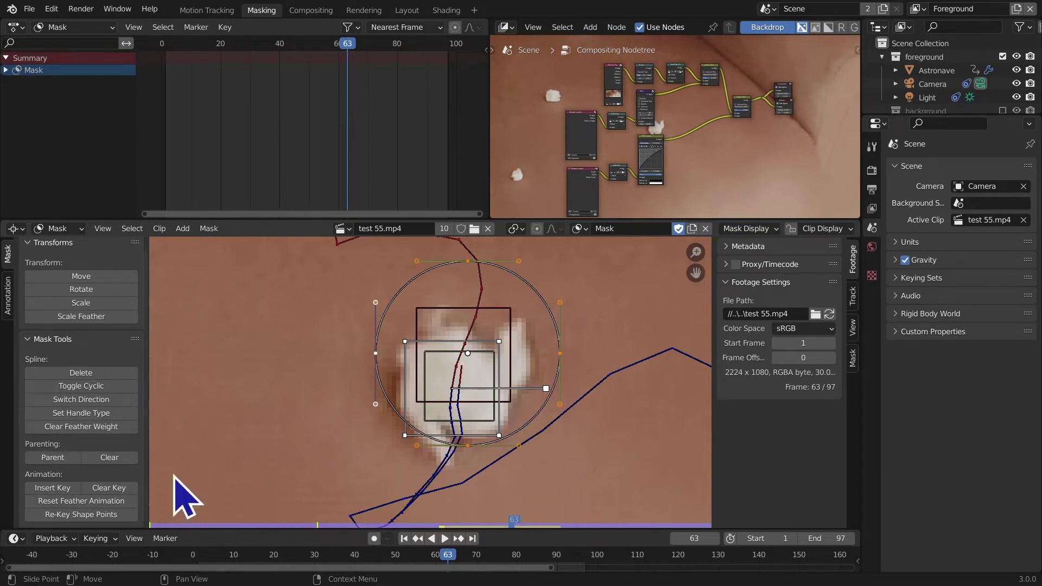
left_click(62, 461)
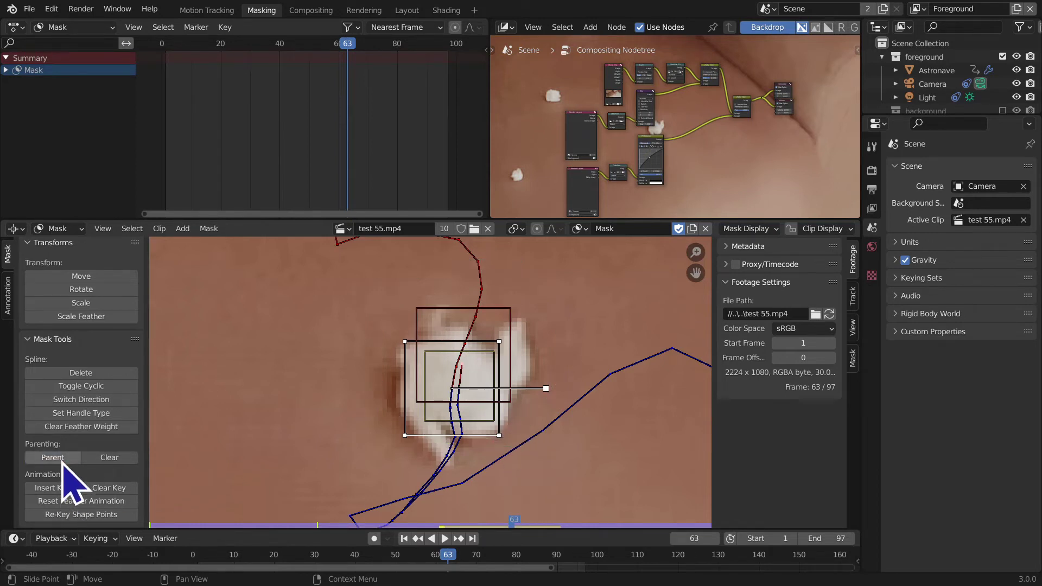
scroll(326, 449, "down", 4)
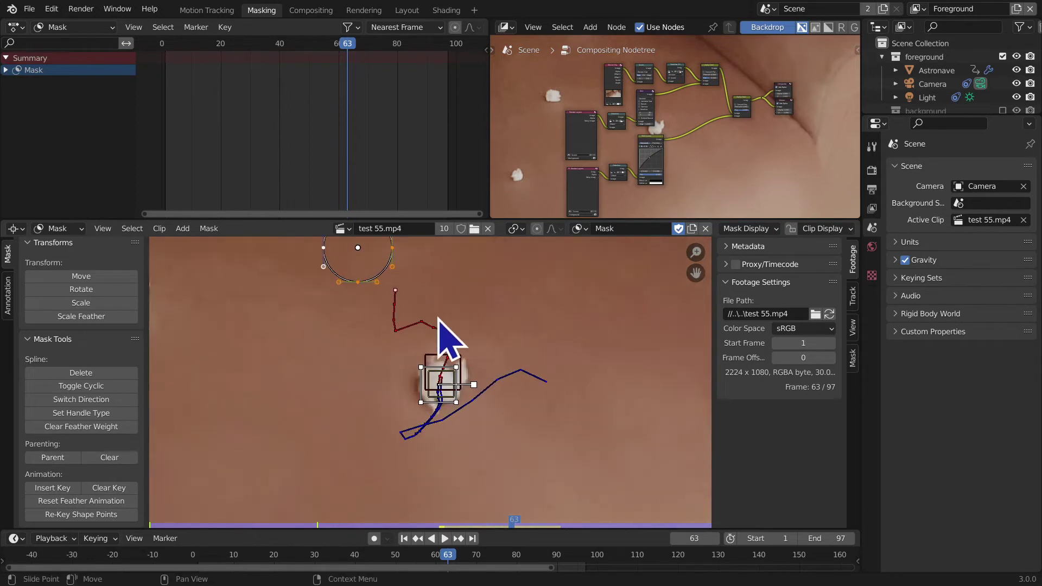
key("g")
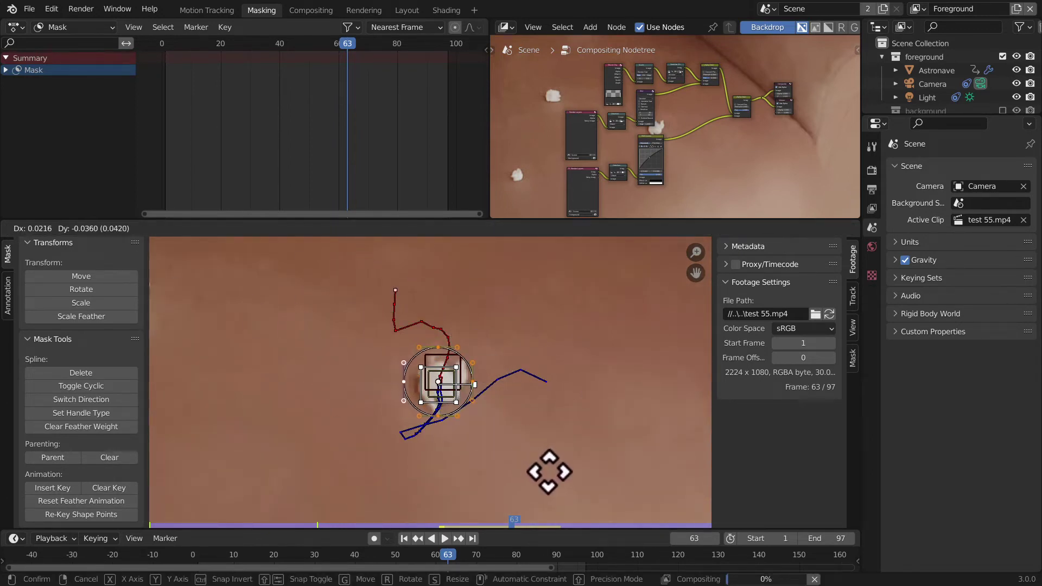
left_click(550, 476)
key("Right")
key("Right")
key("Right")
key("Right")
key("Right")
key("Right")
key("Right")
key("Right")
key("Right")
key("Right")
key("Right")
key("Right")
key("Right")
key("Right")
key("Right")
key("Right")
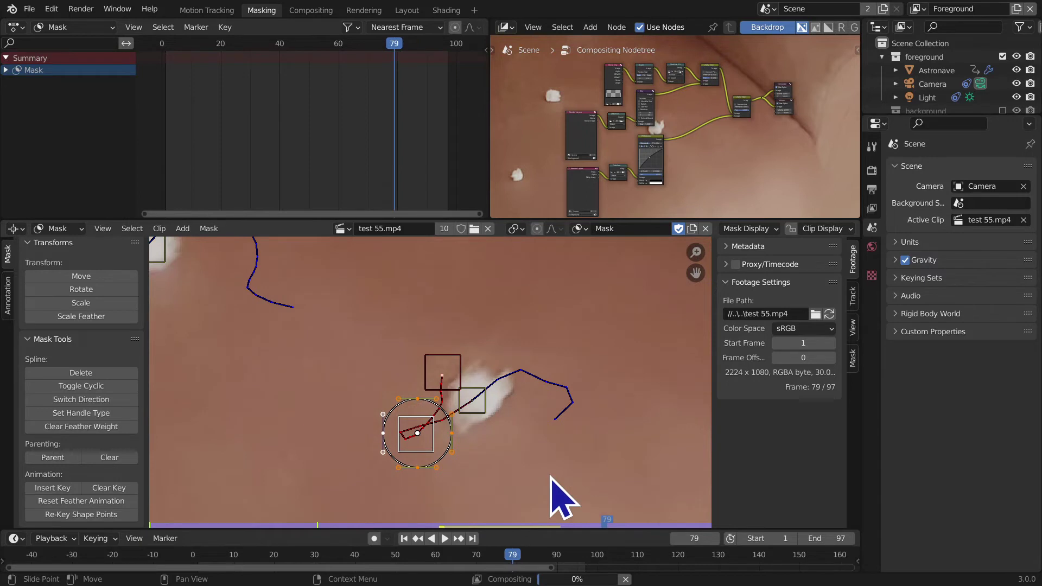
Step: Go to frame 77 and zoom in closely on the mask and white spot
key("Left")
key("Left")
key("Left")
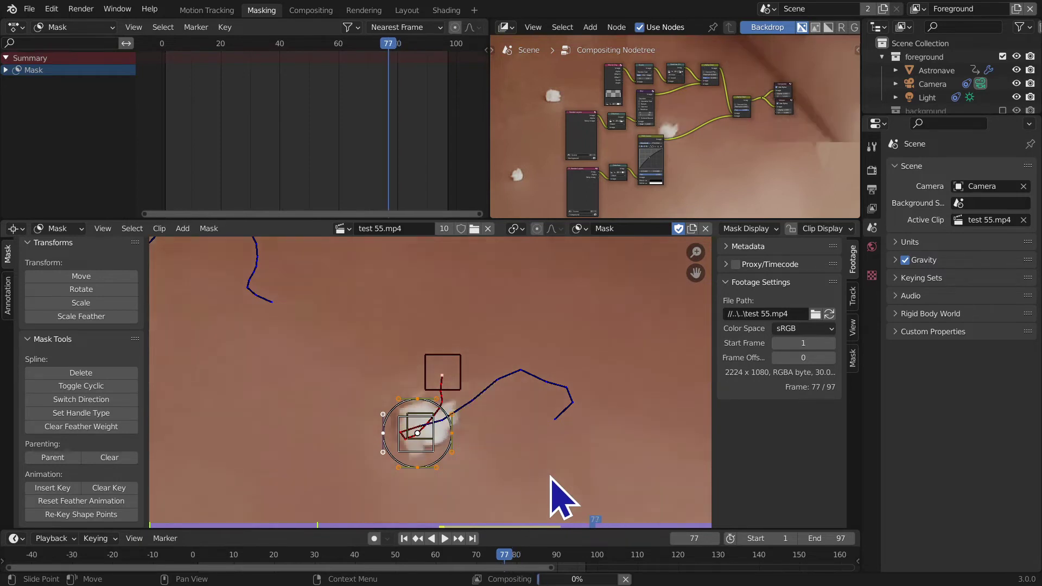
key("Right")
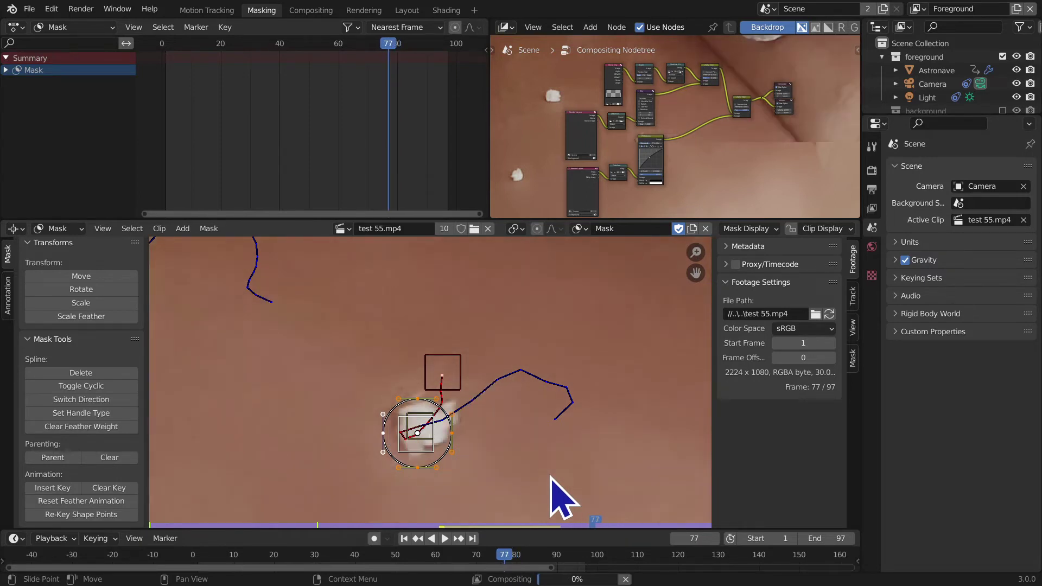
scroll(559, 497, "up", 2)
middle_click_drag(485, 353, 500, 395)
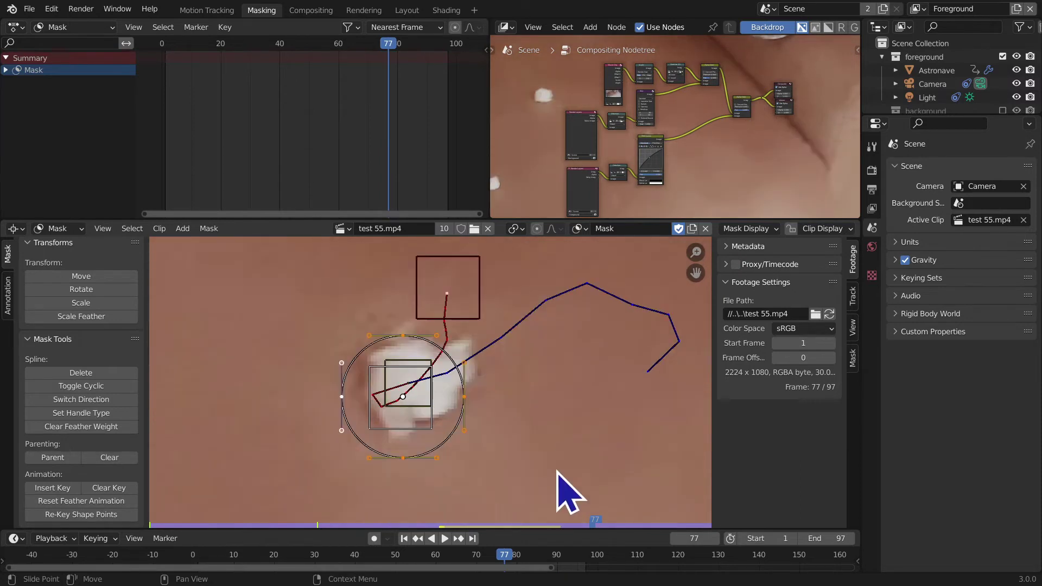
middle_click_drag(566, 491, 540, 361, "ctrl")
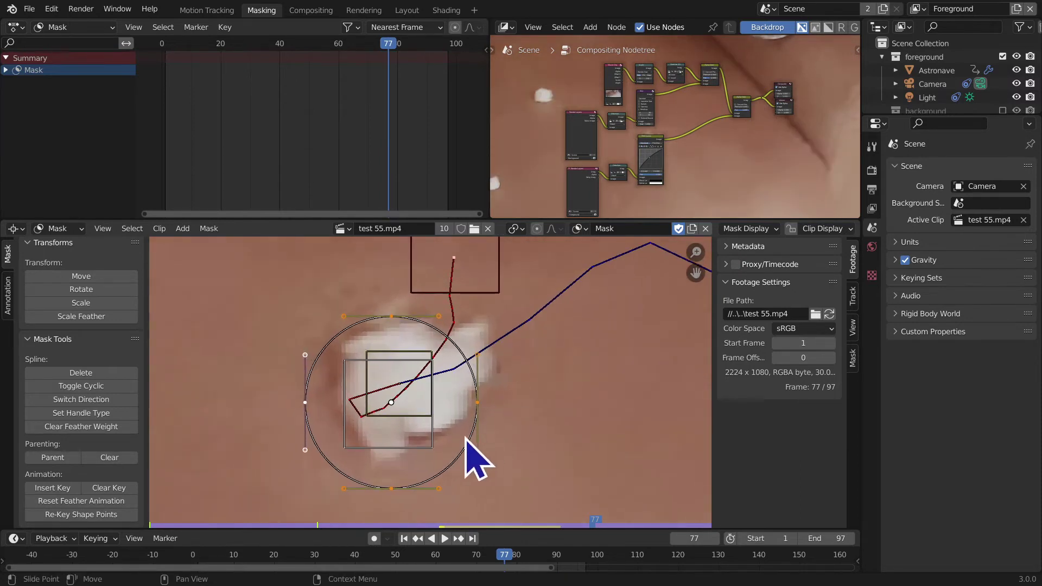
key("Right")
key("Right")
key("Left")
key("Left")
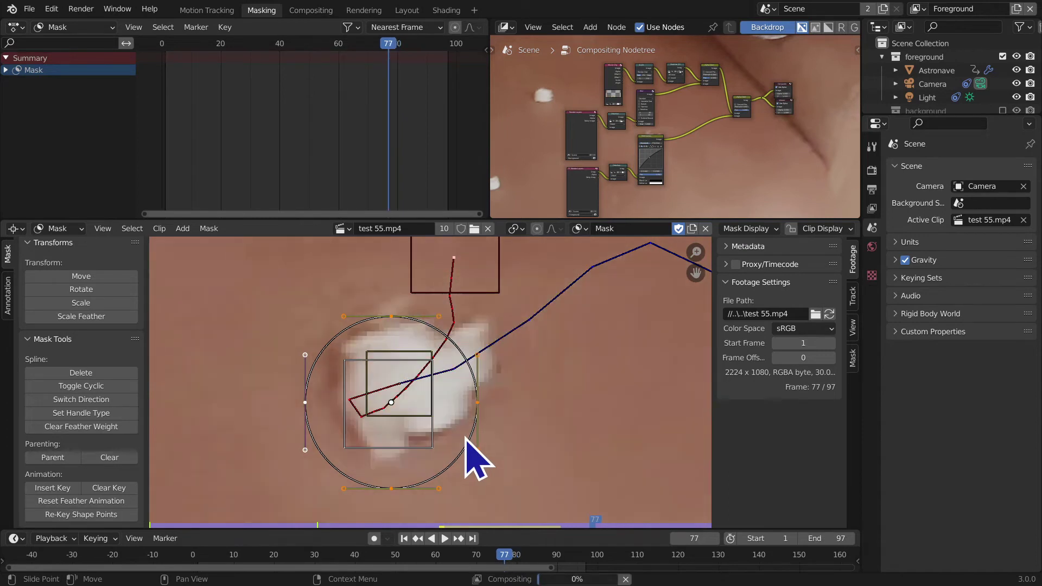
Step: Re-parent the circle mask to the tracked square and recentre it on the white spot
key("alt+a")
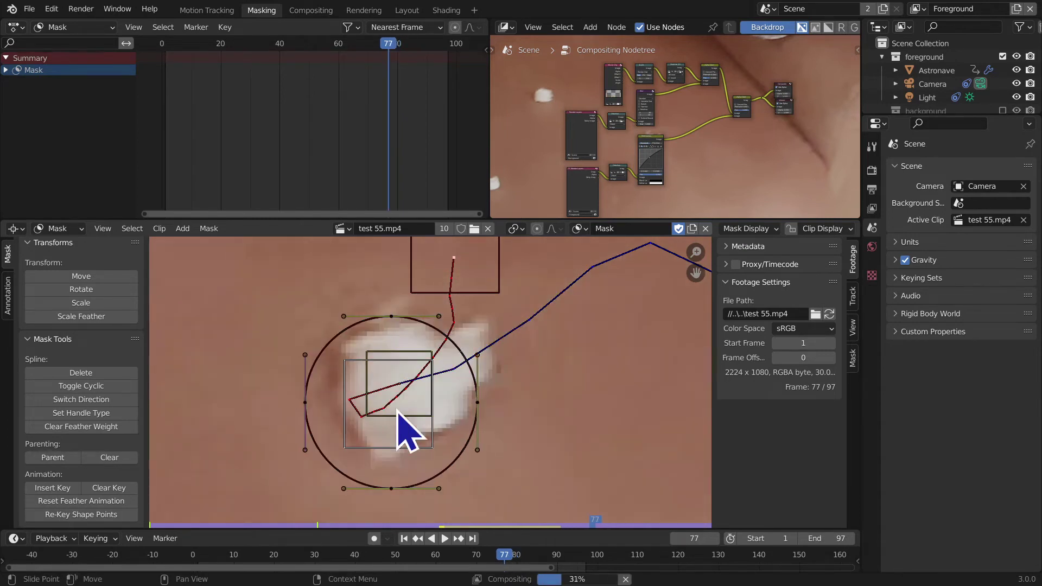
left_click(397, 415)
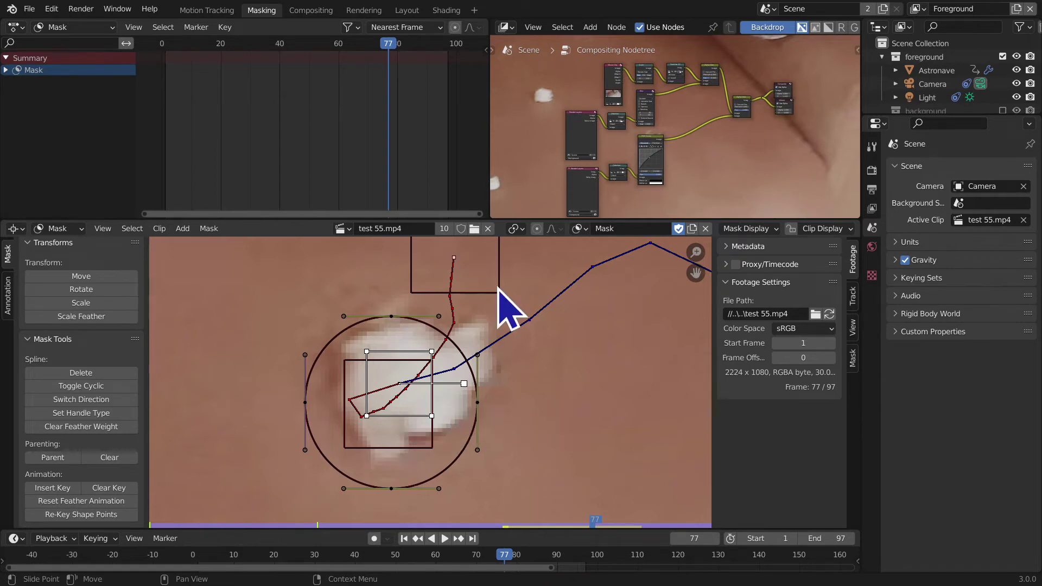
key("a")
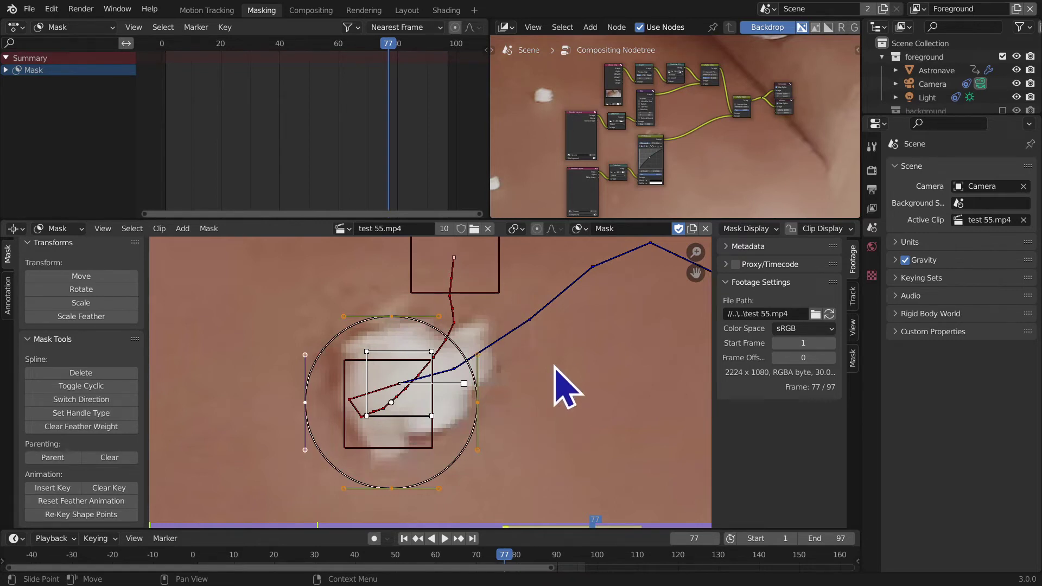
left_click(51, 459)
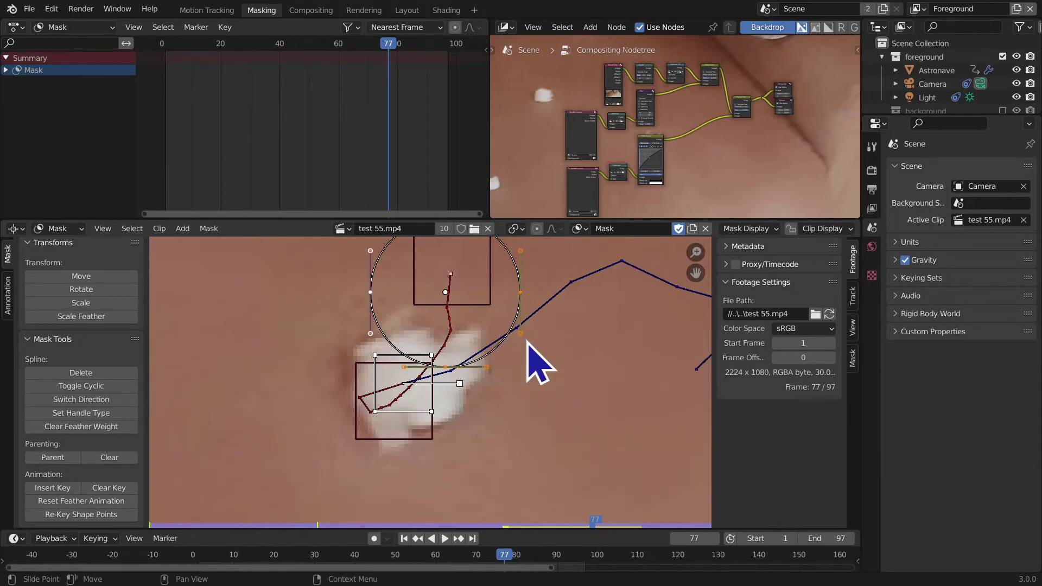
key("g")
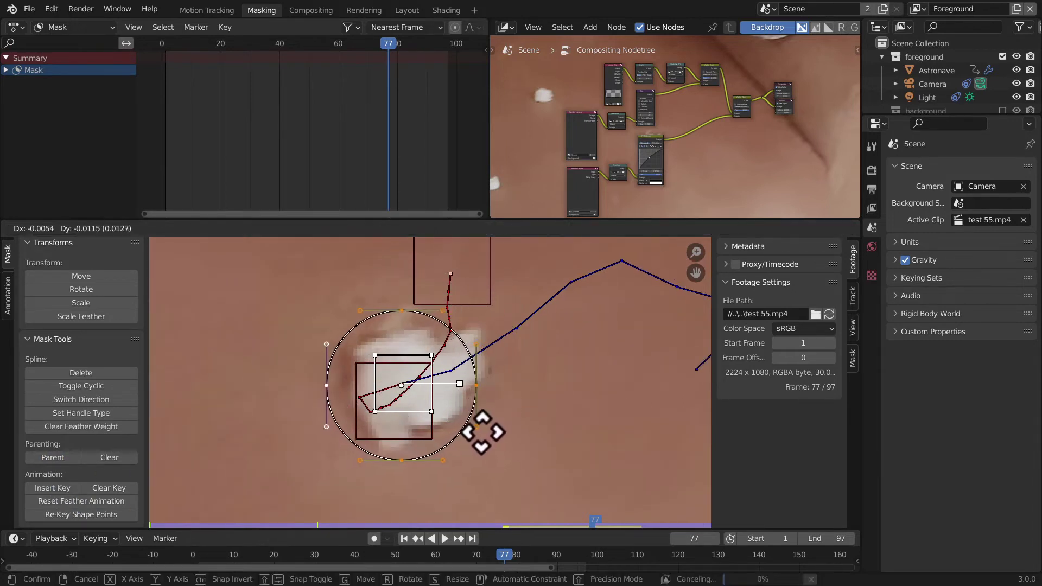
left_click(485, 430)
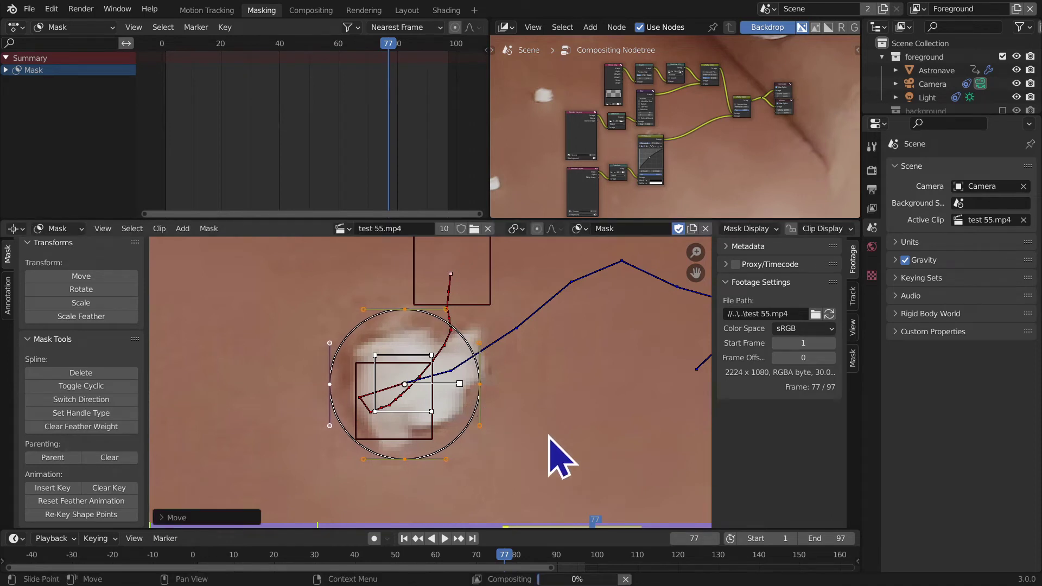
key("Right")
key("Right")
key("Right")
middle_click_drag(559, 459, 384, 454)
key("Right")
key("Right")
key("Right")
key("Right")
key("Right")
key("Right")
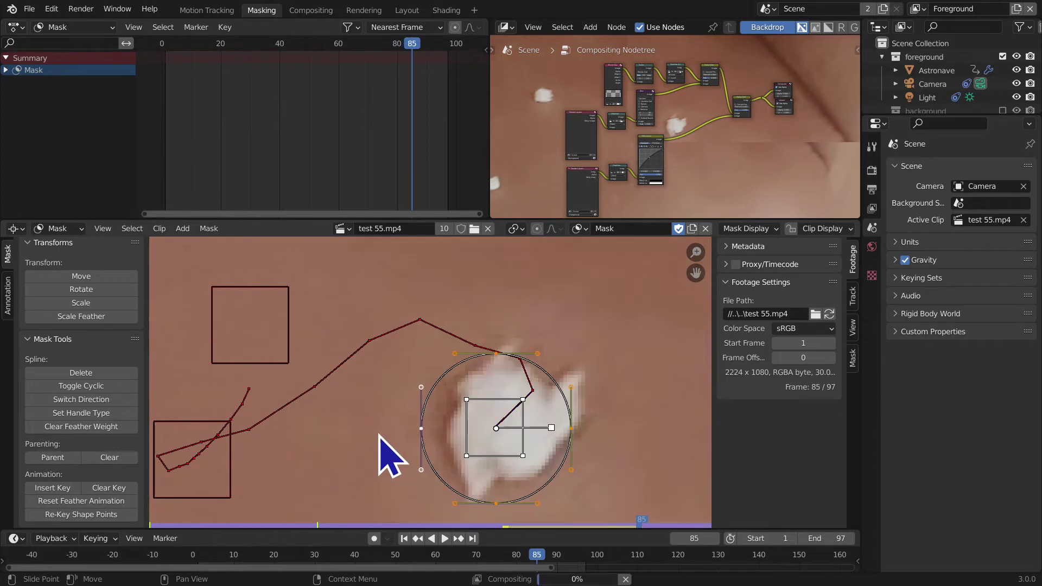
middle_click_drag(378, 435, 375, 477, "ctrl")
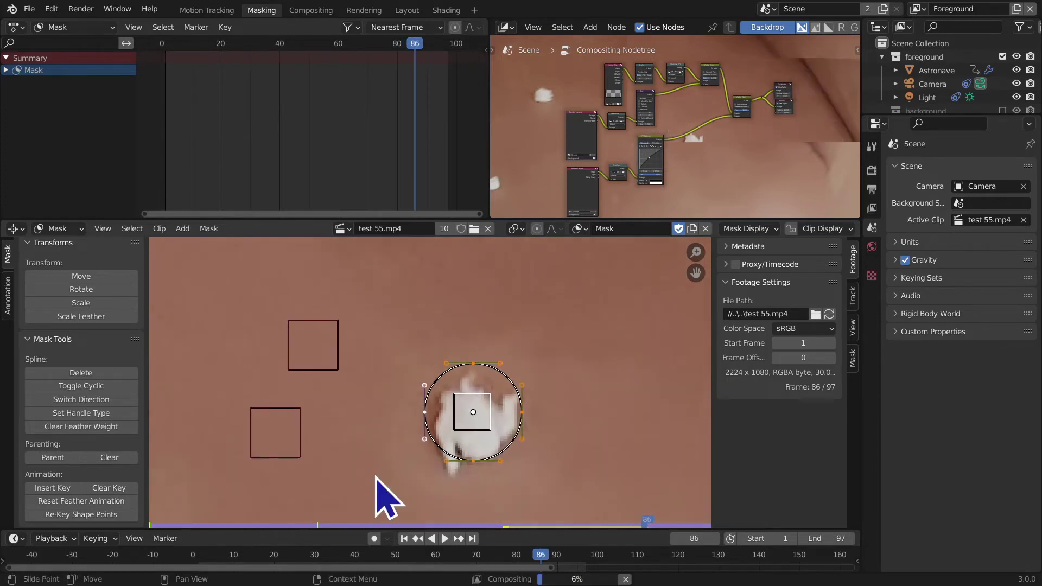
key("Left")
key("Left")
key("Left")
key("Left")
key("Left")
key("Left")
key("Left")
key("Left")
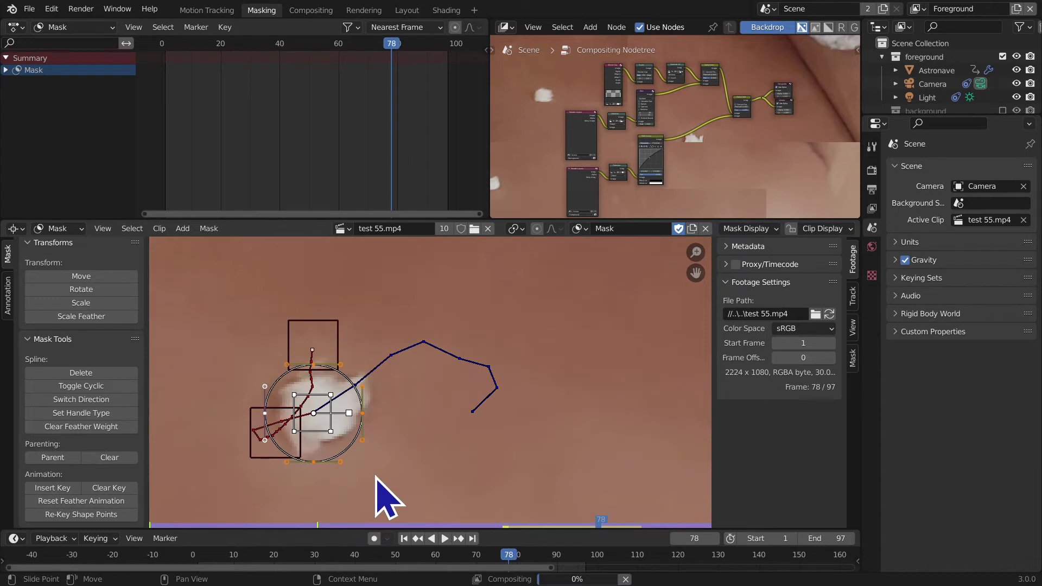
key("Left")
key("Left")
key("Left")
key("Left")
key("Left")
key("Left")
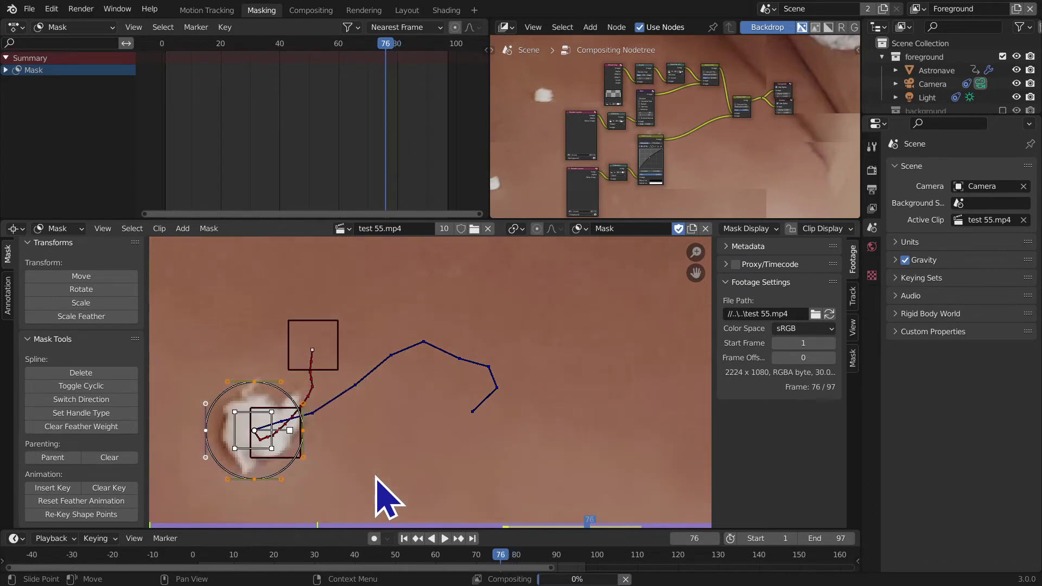
key("Left")
key("Left")
key("Left")
key("Left")
key("Left")
key("Left")
key("Left")
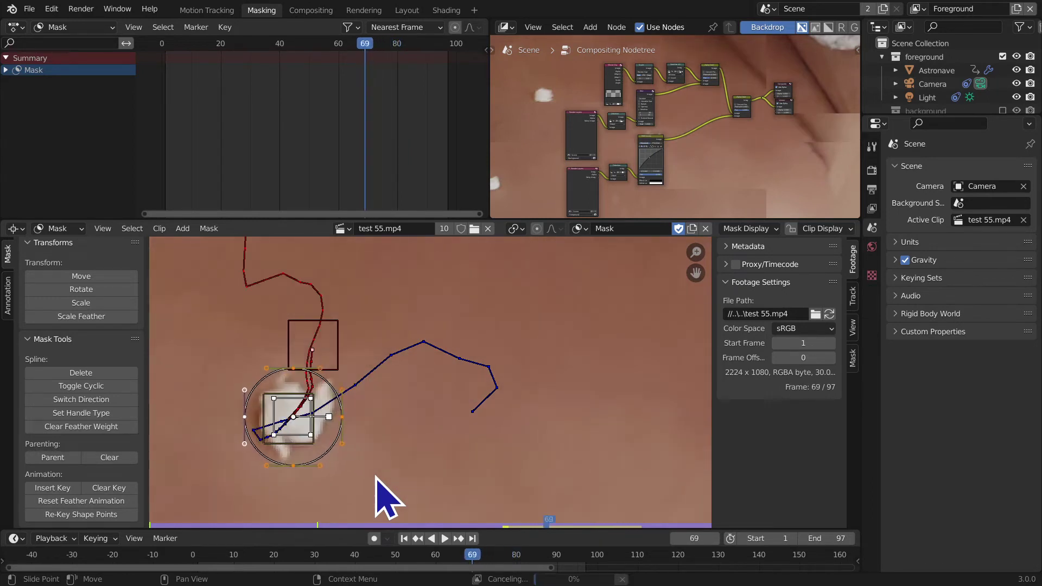
key("Left")
key("Left")
key("Left")
key("Left")
key("Left")
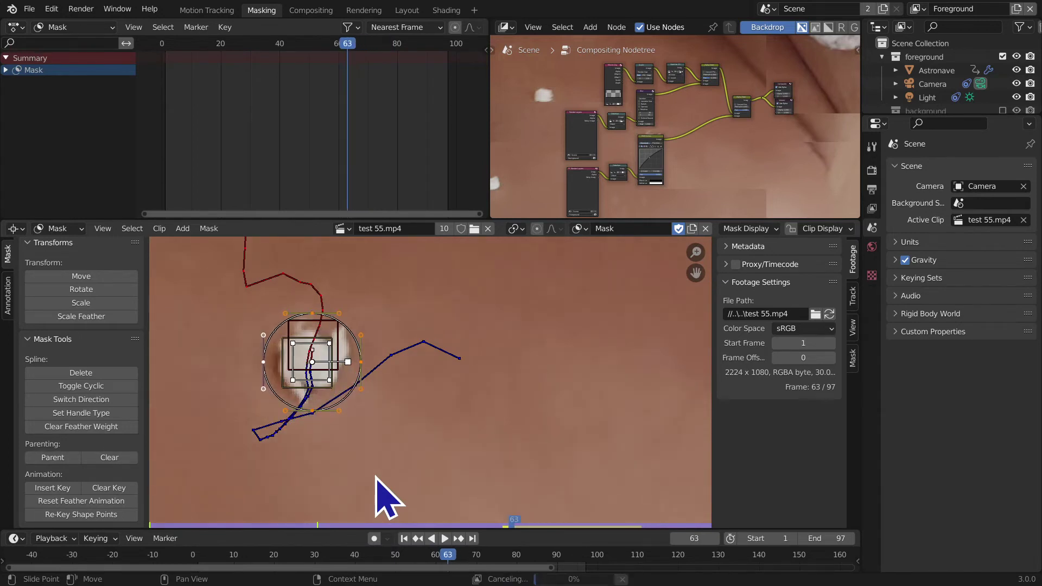
key("Left")
key("Left")
key("Left")
key("Left")
key("Left")
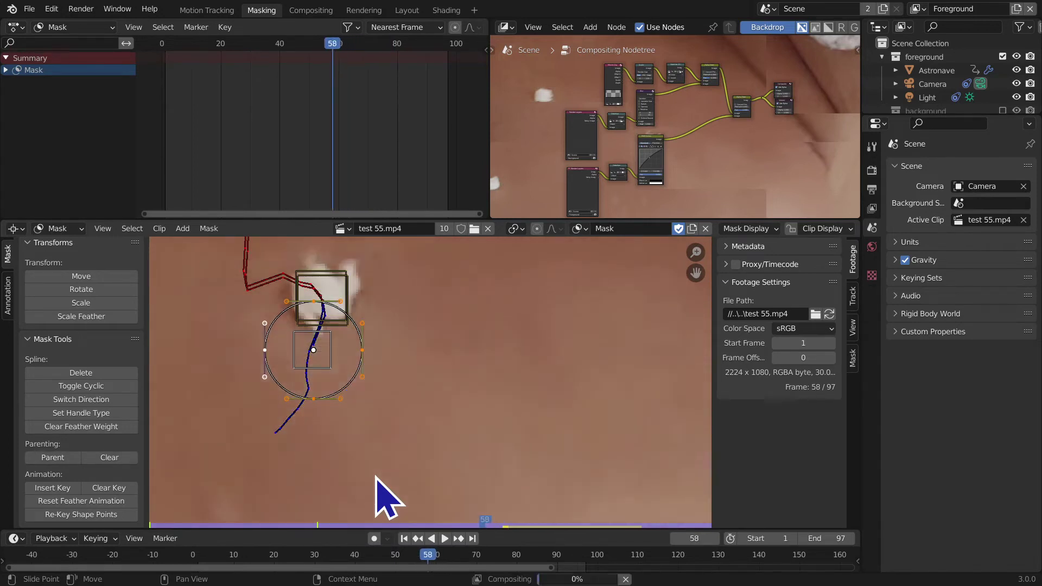
key("Left")
key("Left")
key("Left")
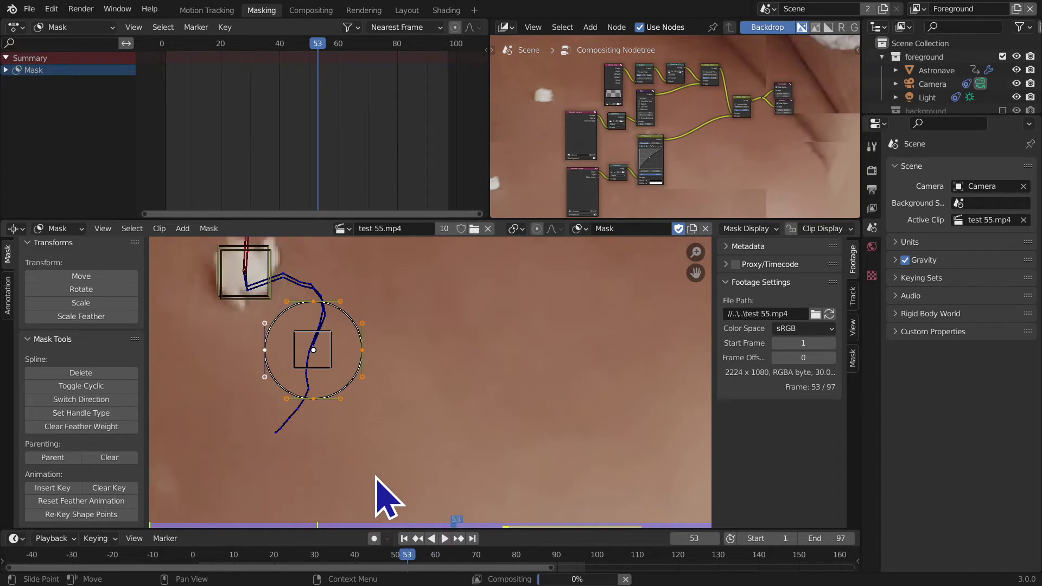
key("Right")
key("Right")
key("Right")
key("Right")
key("Right")
key("Right")
key("Right")
key("Right")
key("Right")
key("Right")
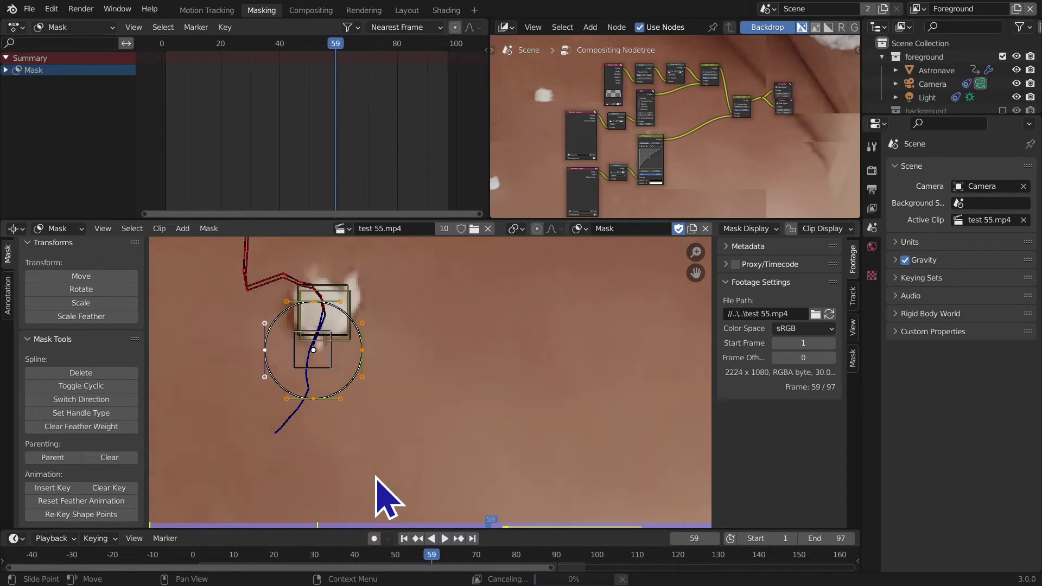
middle_click_drag(376, 477, 552, 512)
key("Left")
key("Left")
key("Left")
key("Left")
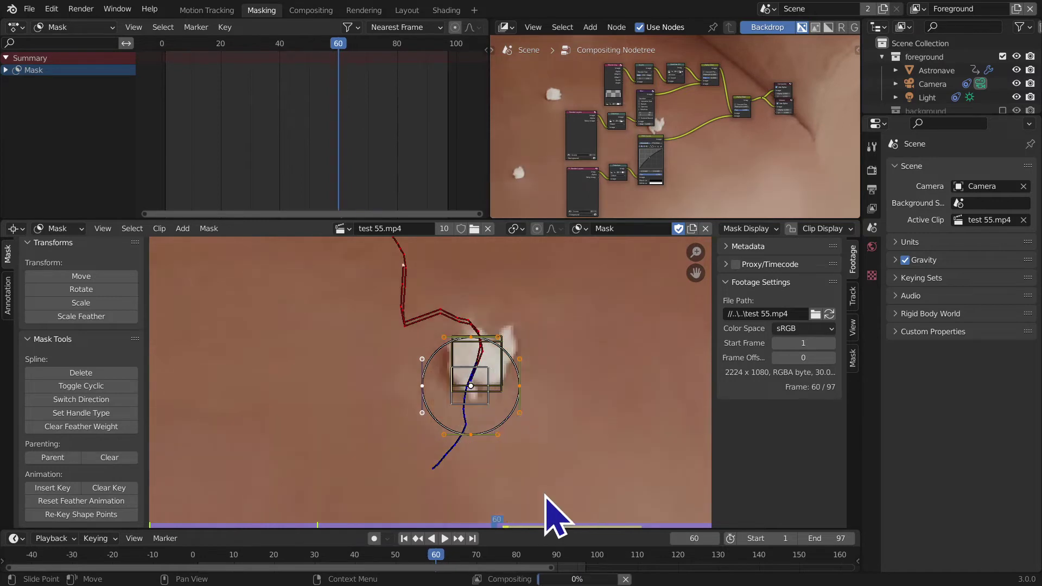
key("Right")
key("Right")
key("Right")
key("Right")
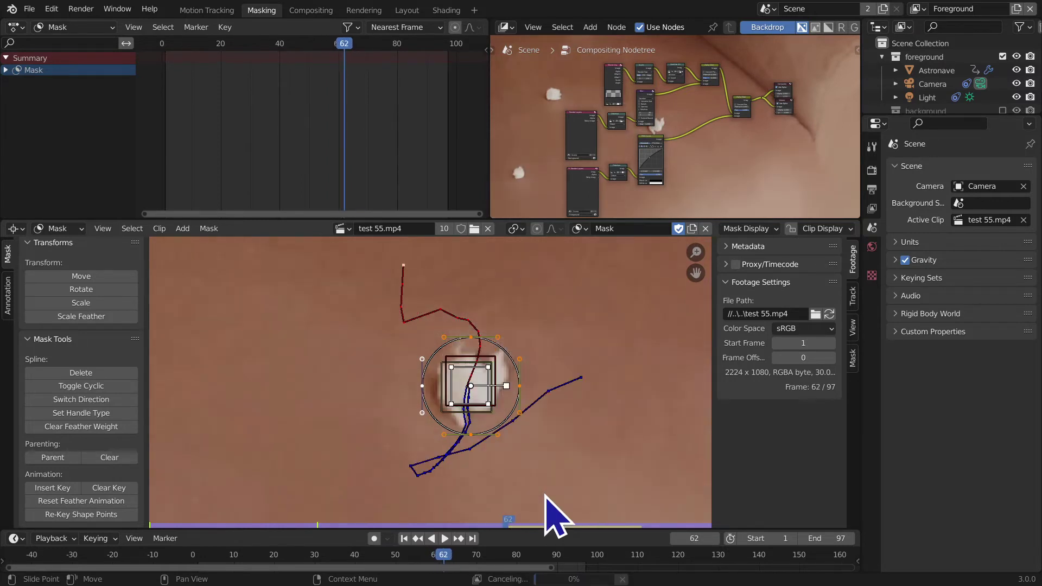
key("Left")
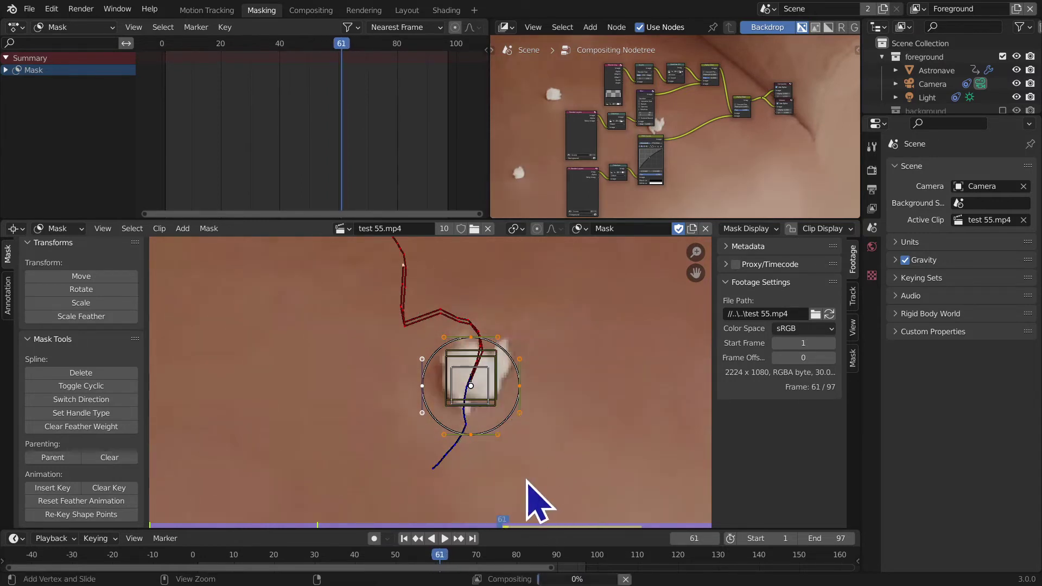
scroll(538, 461, "up", 2)
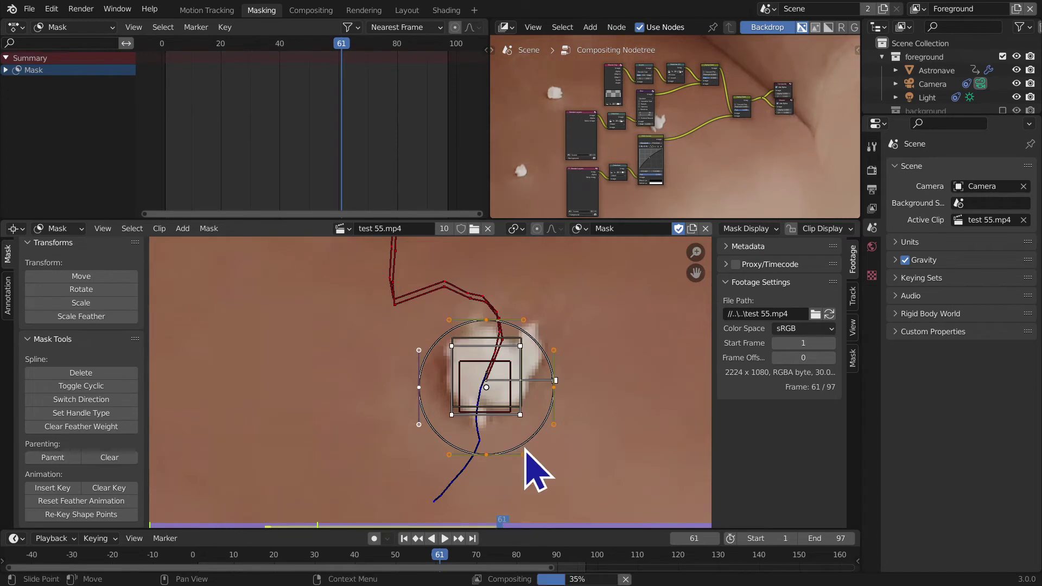
left_click(61, 460)
key("g")
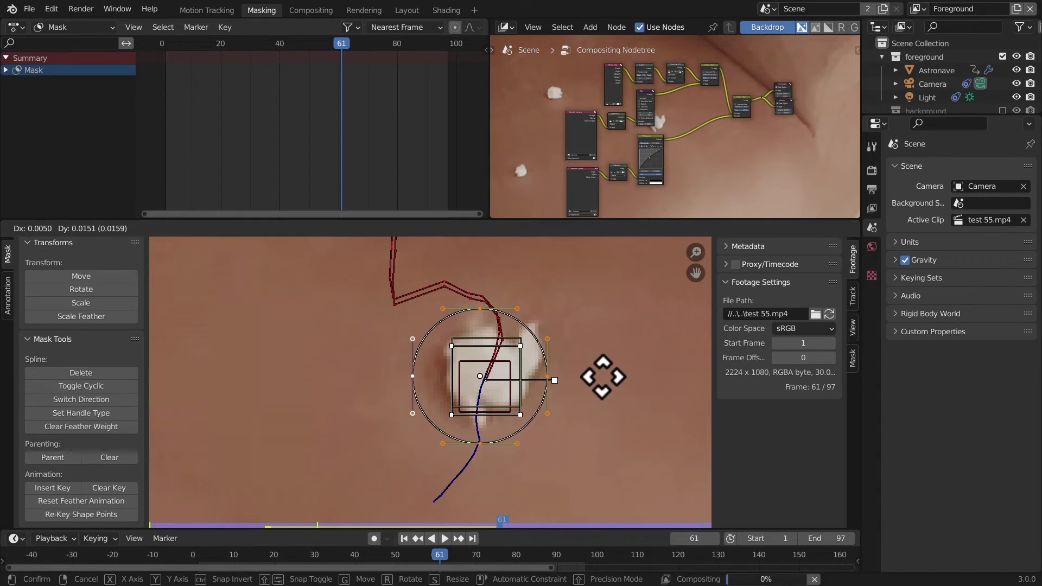
left_click(615, 372)
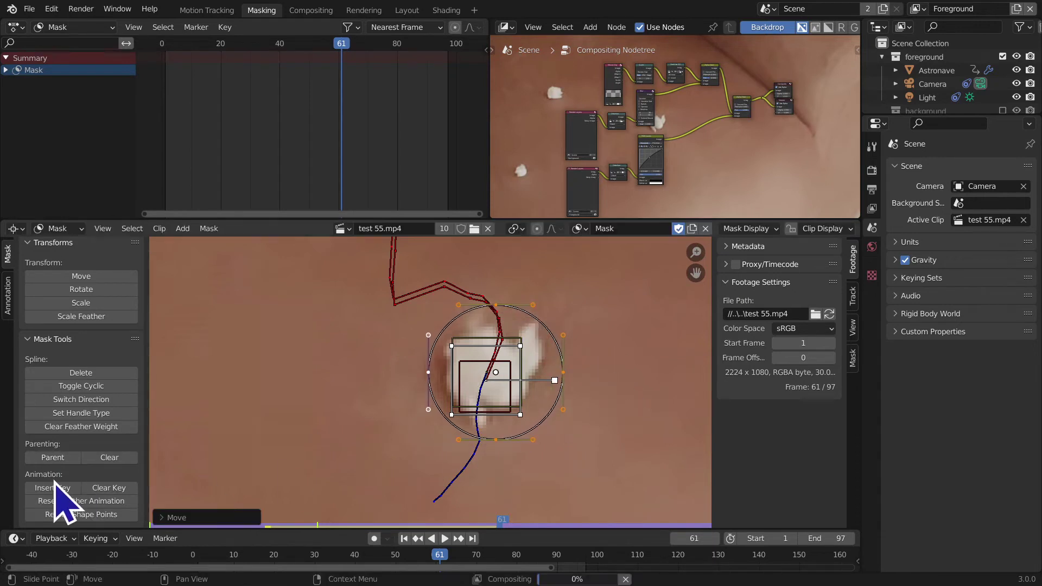
key("Left")
key("Left")
key("Left")
key("Left")
key("Left")
key("Left")
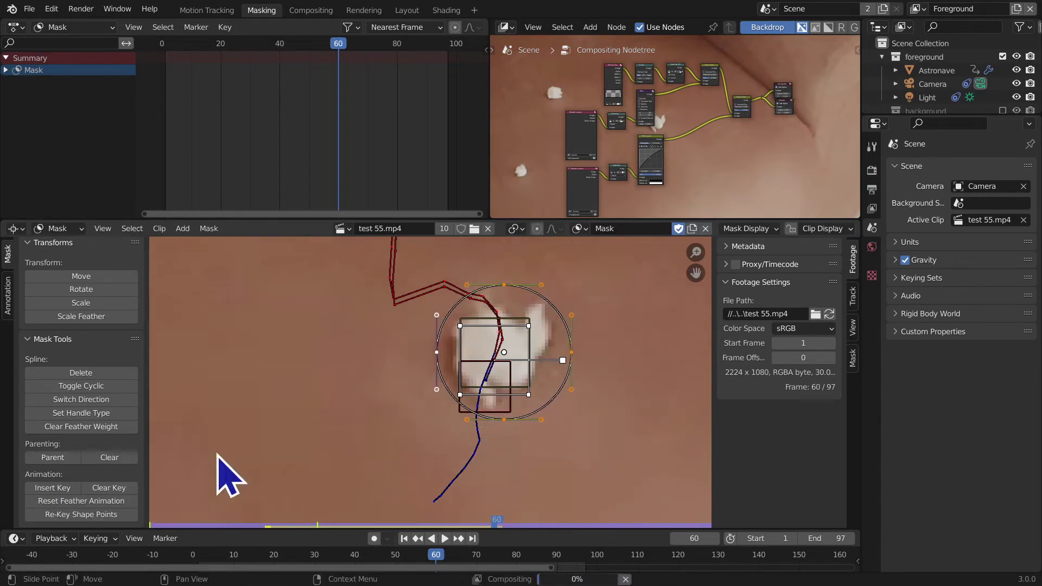
key("Left")
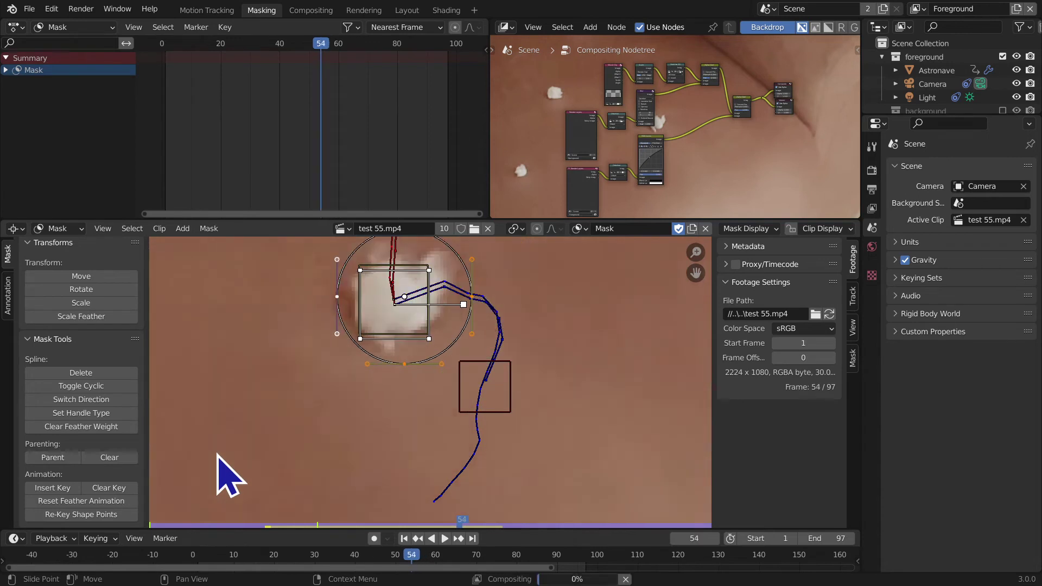
middle_click_drag(240, 381, 242, 449)
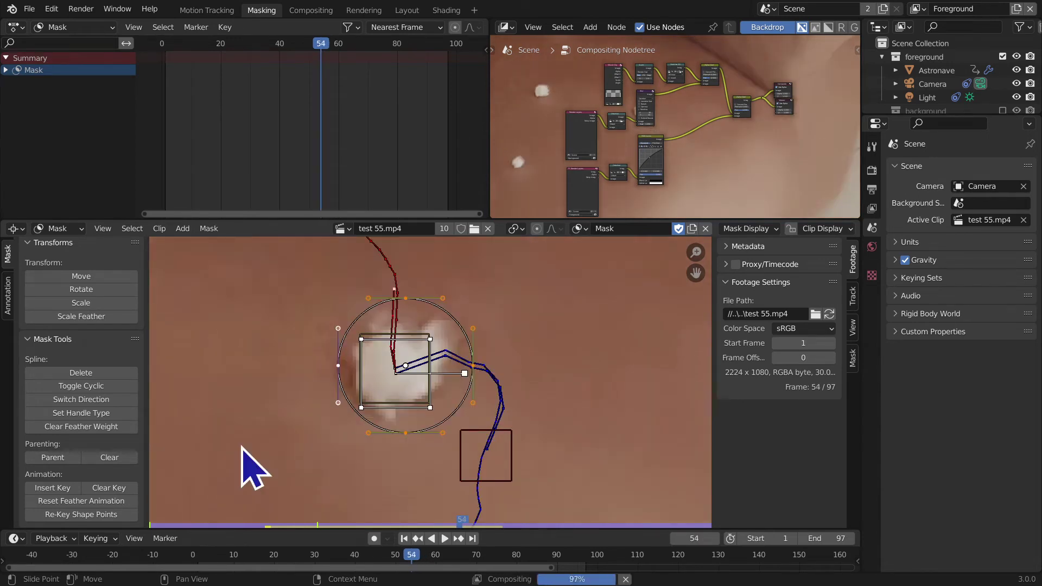
key("Left")
key("Left")
key("Left")
middle_click_drag(321, 421, 367, 500)
key("Left")
key("Left")
key("Left")
key("Left")
key("Left")
key("Left")
key("Left")
key("Left")
key("Left")
middle_click_drag(367, 500, 320, 239)
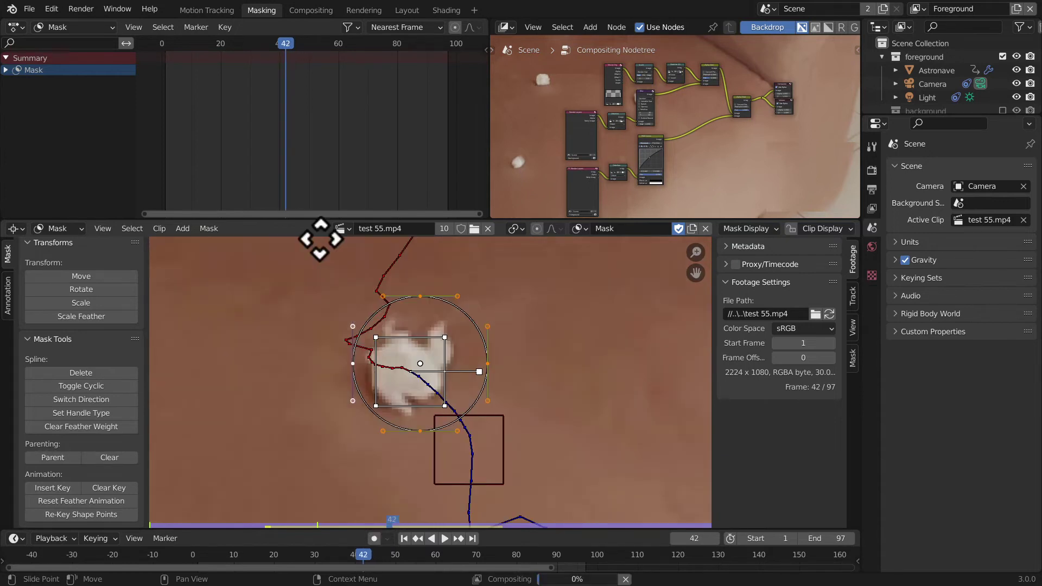
key("Left")
key("Left")
key("Left")
key("Left")
key("Left")
key("Left")
key("Left")
key("Left")
key("Left")
key("Left")
key("Left")
key("Left")
key("Left")
key("Left")
middle_click_drag(321, 245, 349, 360)
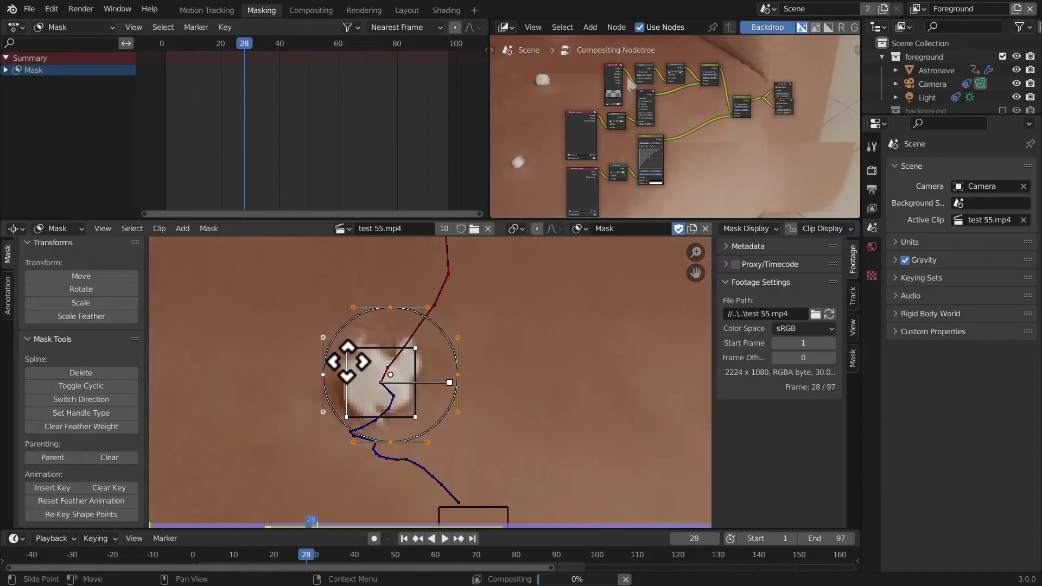
key("Left")
key("Left")
key("Left")
key("Left")
key("Left")
key("Left")
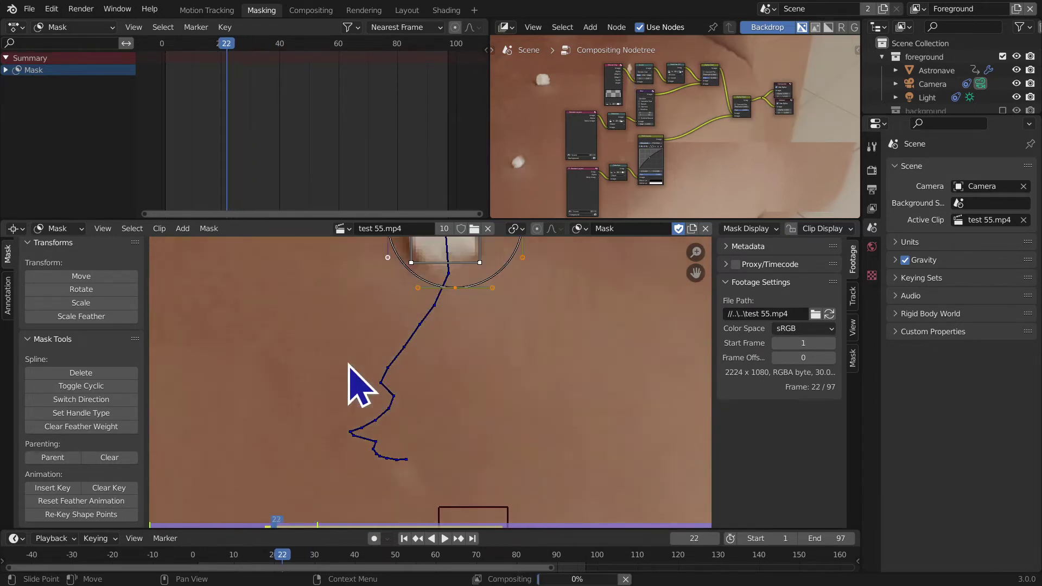
middle_click_drag(348, 365, 349, 256)
key("Left")
key("Left")
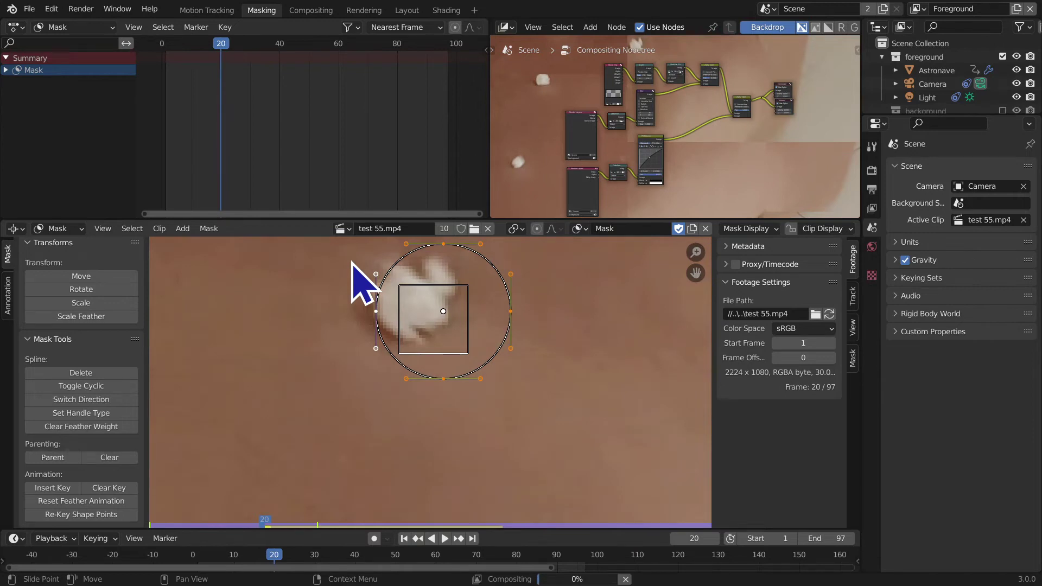
key("Left")
key("Left")
key("Left")
key("Right")
key("Right")
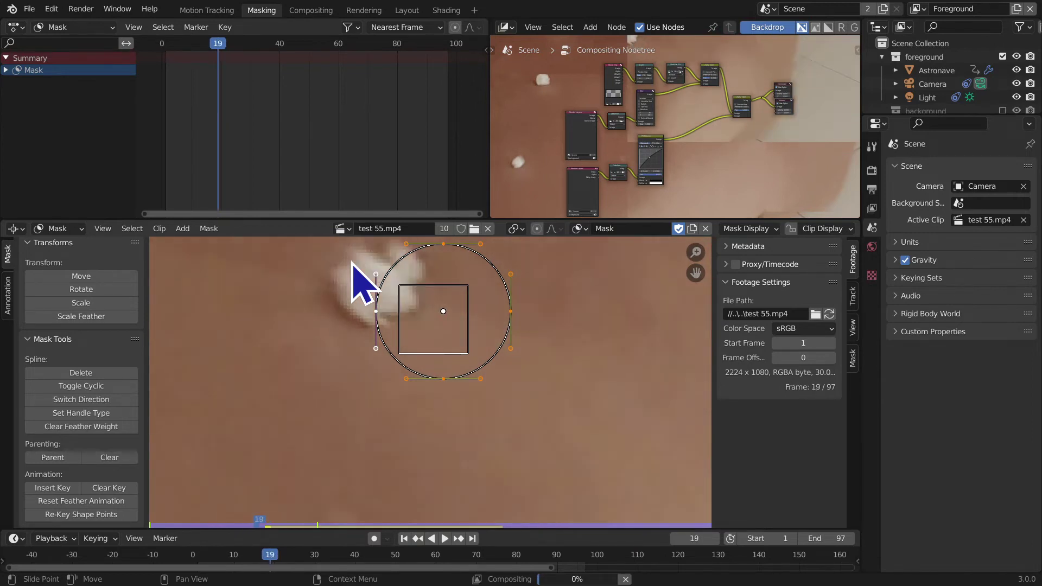
key("Right")
key("Right")
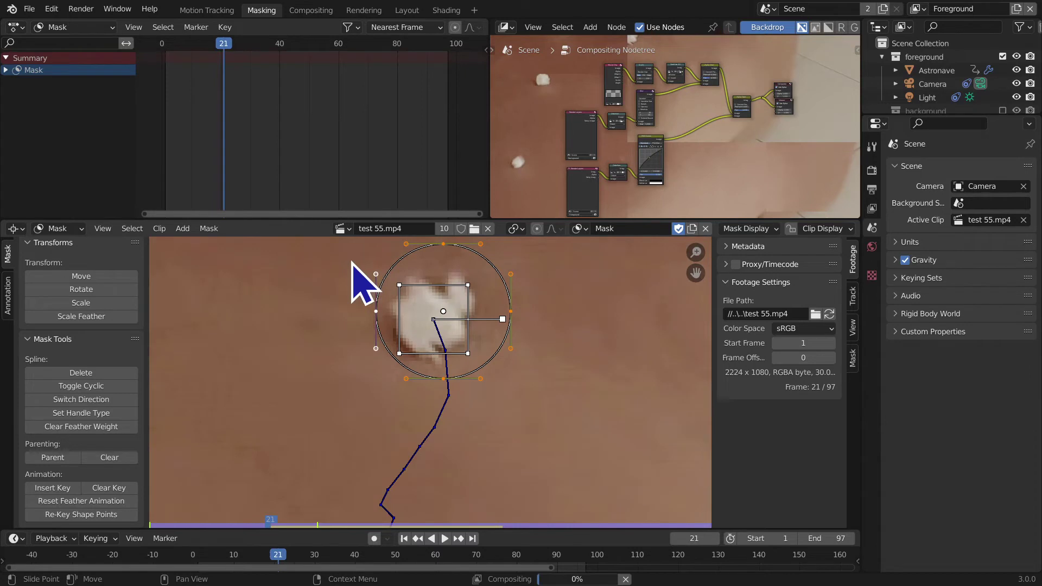
key("Right")
key("Right")
key("Right")
key("Right")
key("Right")
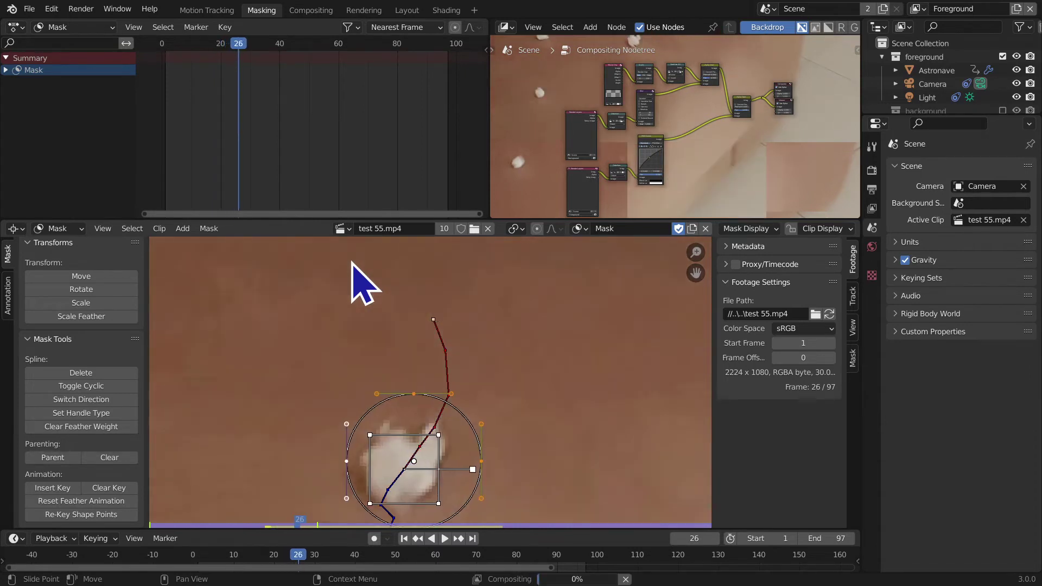
key("Right")
key("Right")
key("Right")
key("Right")
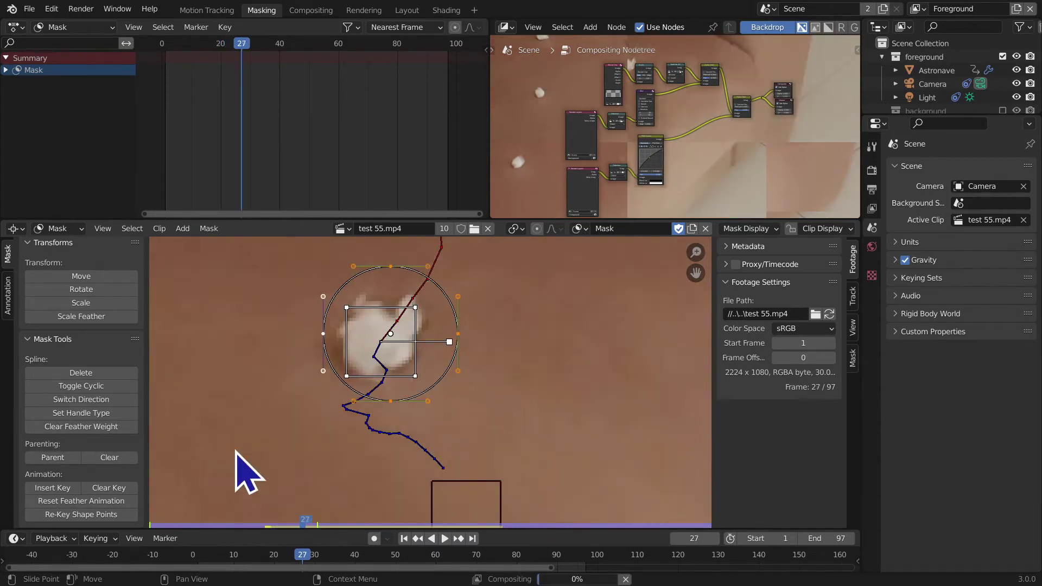
key("Right")
key("Right")
key("Right")
key("Right")
key("Right")
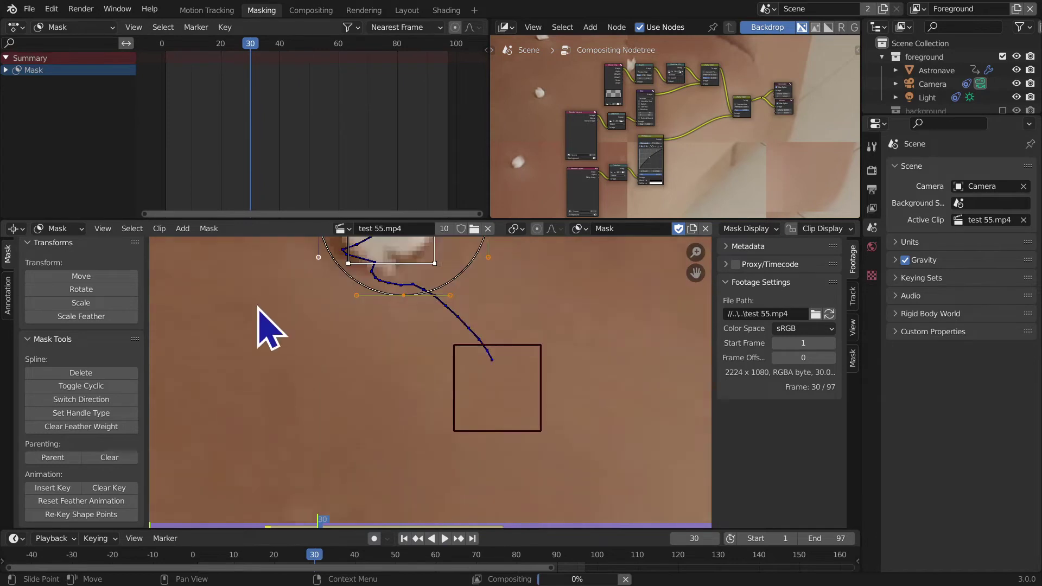
key("Right")
key("Right")
key("Right")
key("Right")
key("Right")
key("Right")
key("Right")
key("Right")
key("Right")
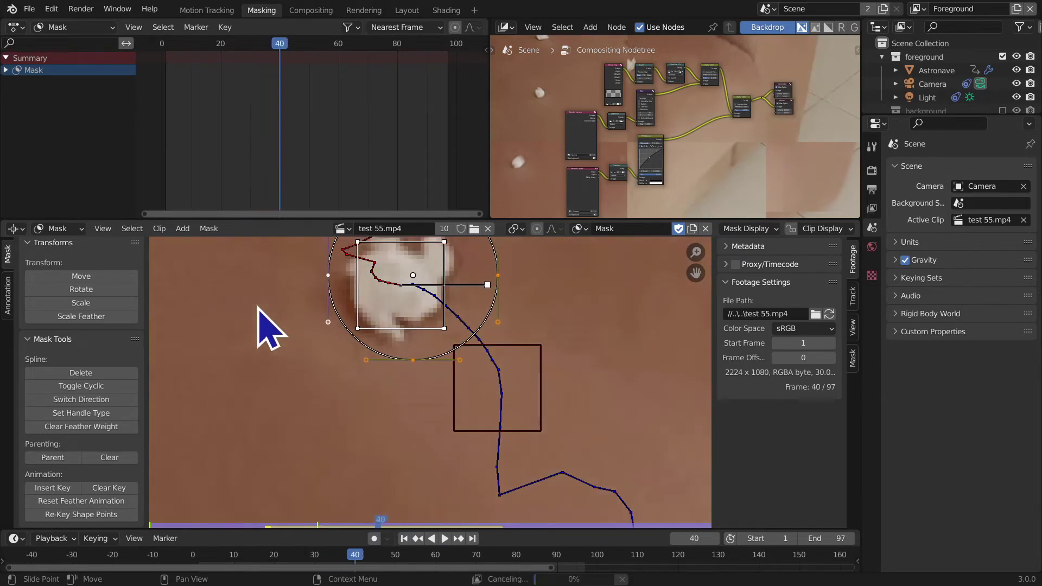
key("Right")
key("Right")
key("Right")
key("Right")
key("Right")
key("Right")
key("Right")
key("Right")
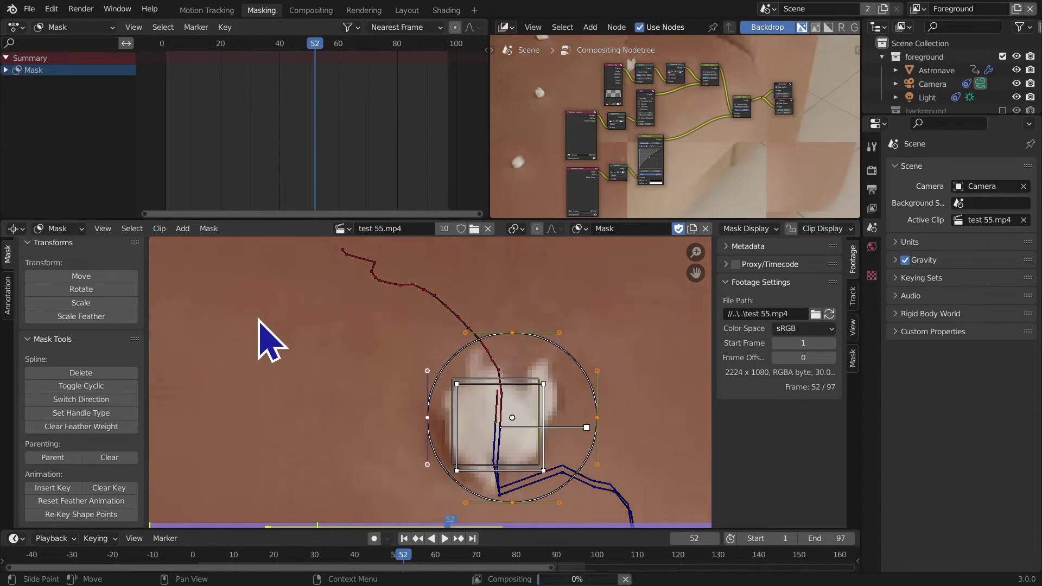
key("Right")
key("Right")
key("Right")
key("Right")
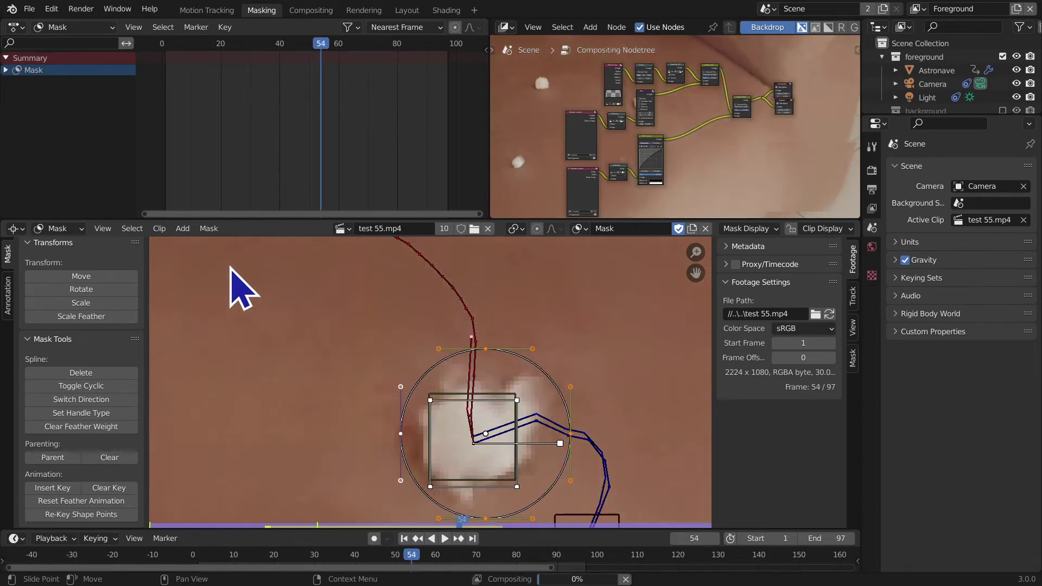
key("Right")
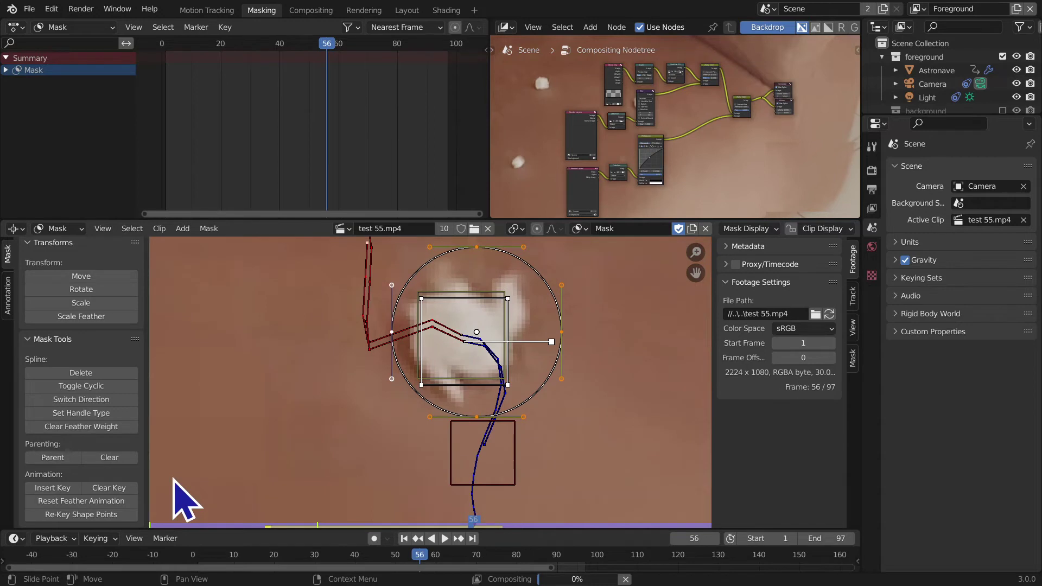
key("Right")
key("Right")
key("Right")
key("Right")
key("Right")
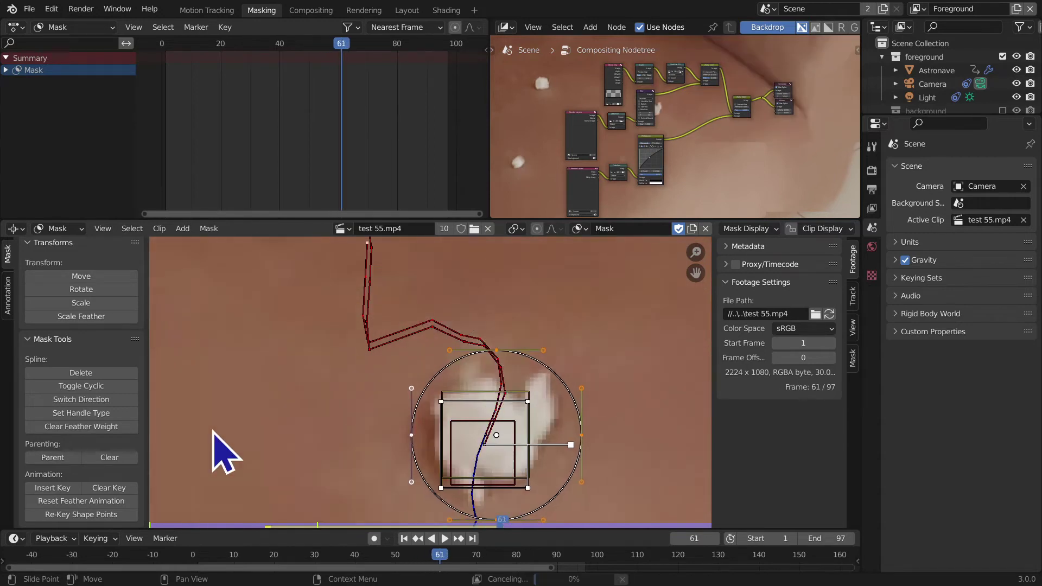
middle_click_drag(212, 432, 205, 291)
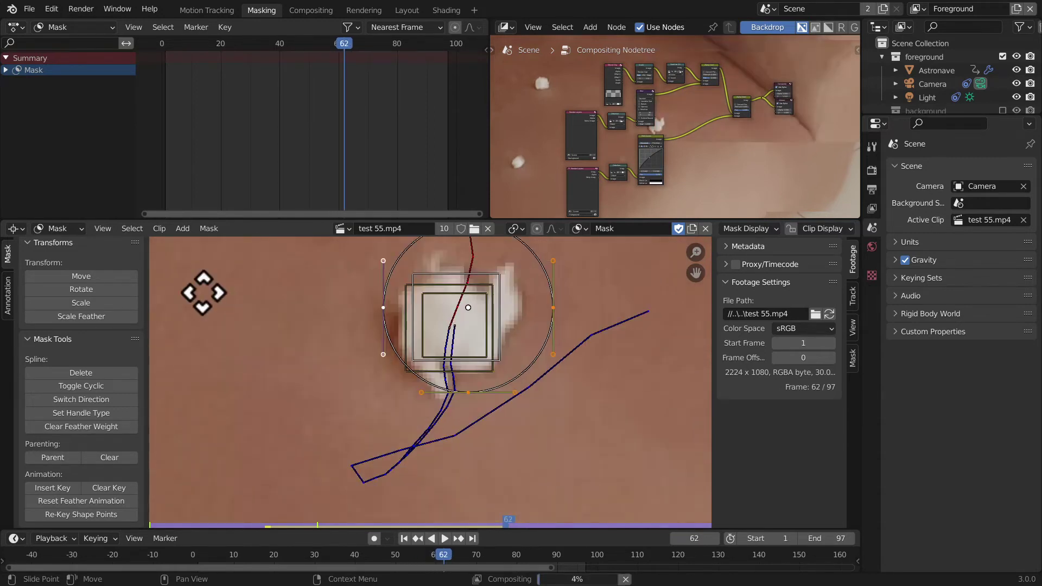
key("Right")
key("Right")
key("Right")
key("Right")
key("Right")
key("Right")
key("Right")
key("Right")
key("Right")
key("Right")
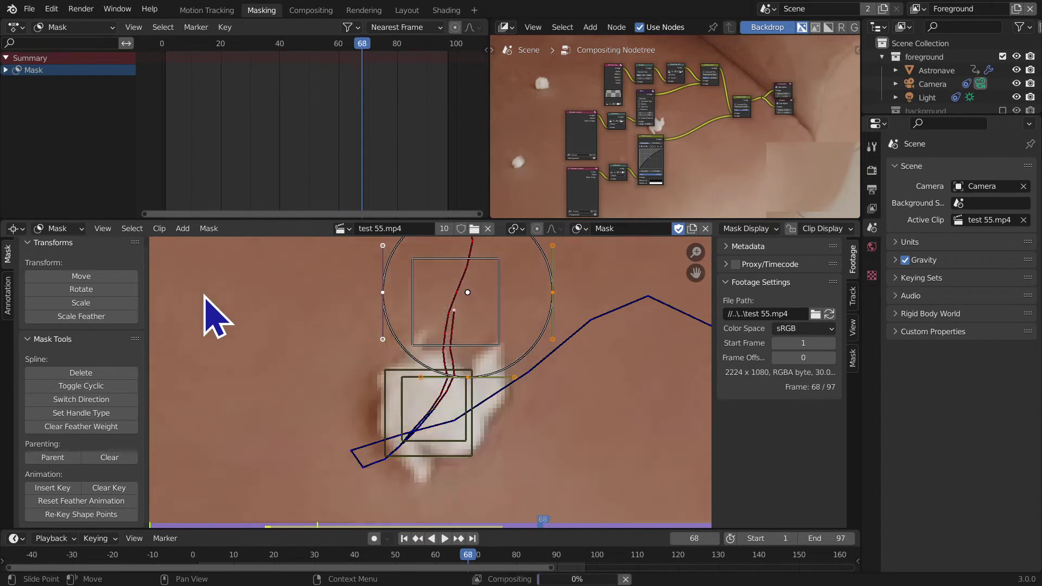
key("Right")
key("Right")
key("Right")
key("Right")
key("Right")
key("Right")
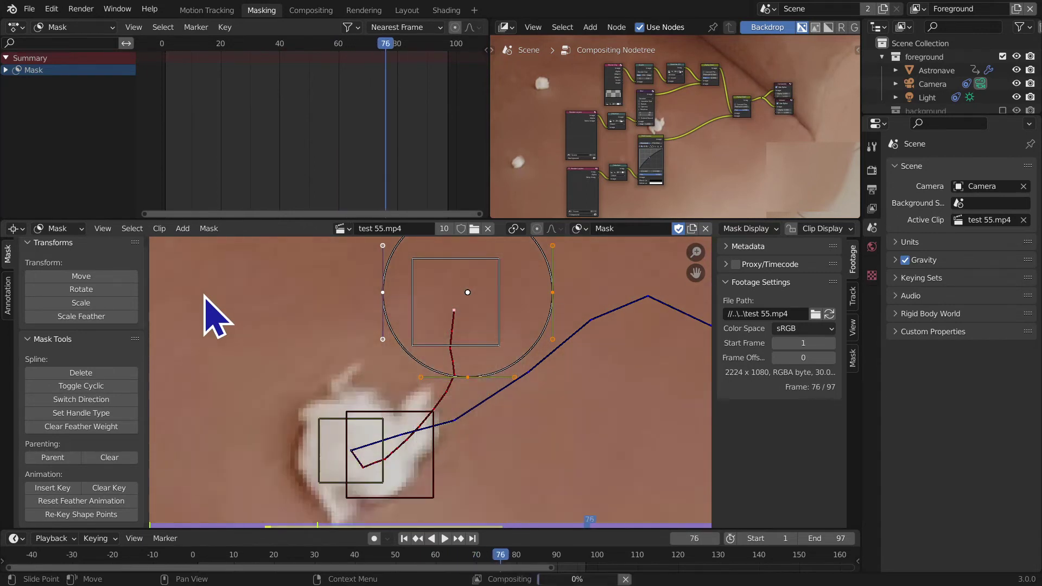
key("Right")
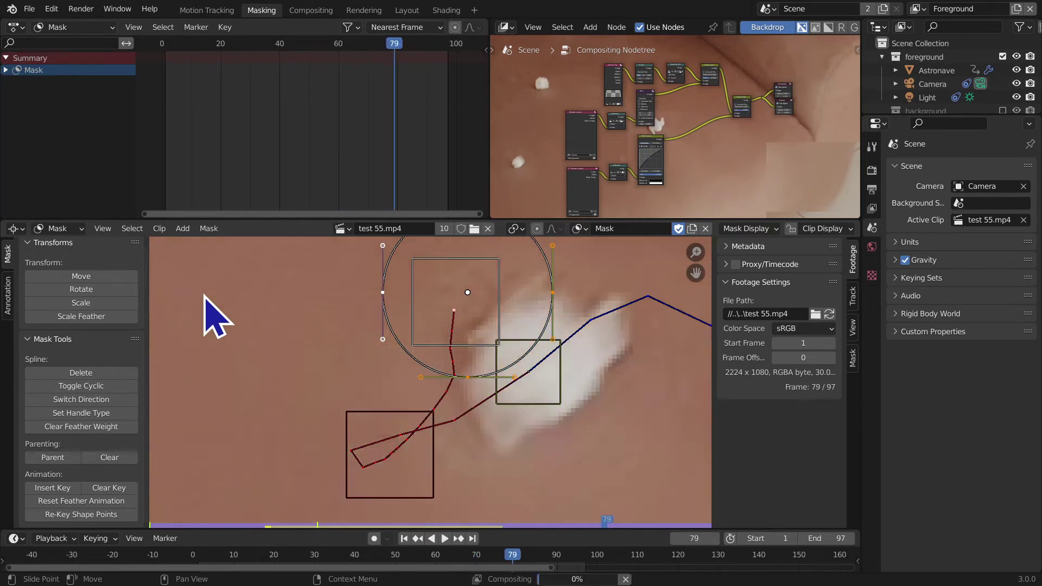
key("Left")
key("Left")
key("Left")
key("Left")
key("Left")
key("Left")
key("Left")
key("Left")
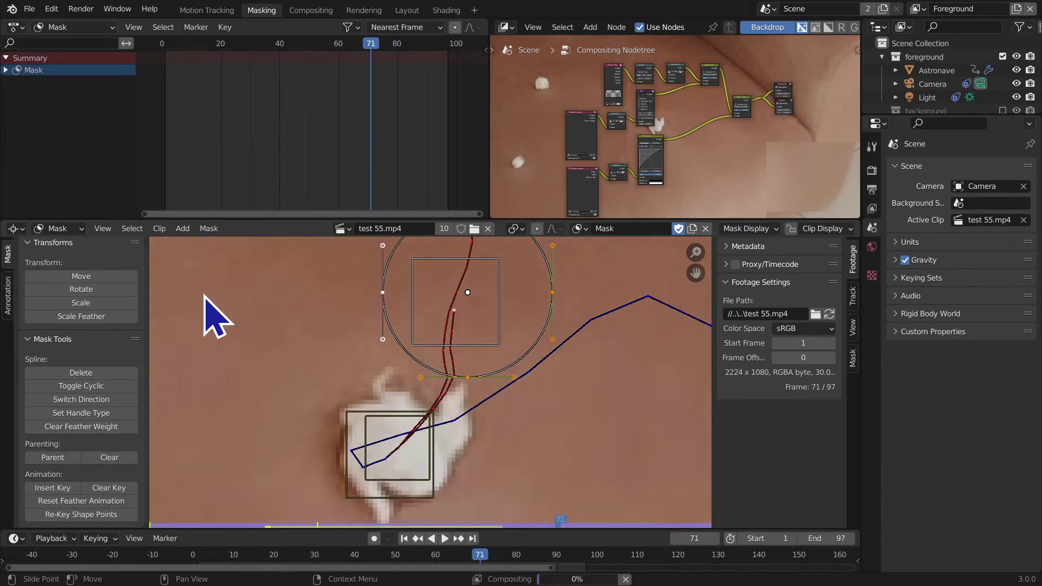
key("Left")
key("Left")
key("Left")
key("Left")
key("Left")
key("Left")
key("Left")
key("Left")
key("Left")
key("Left")
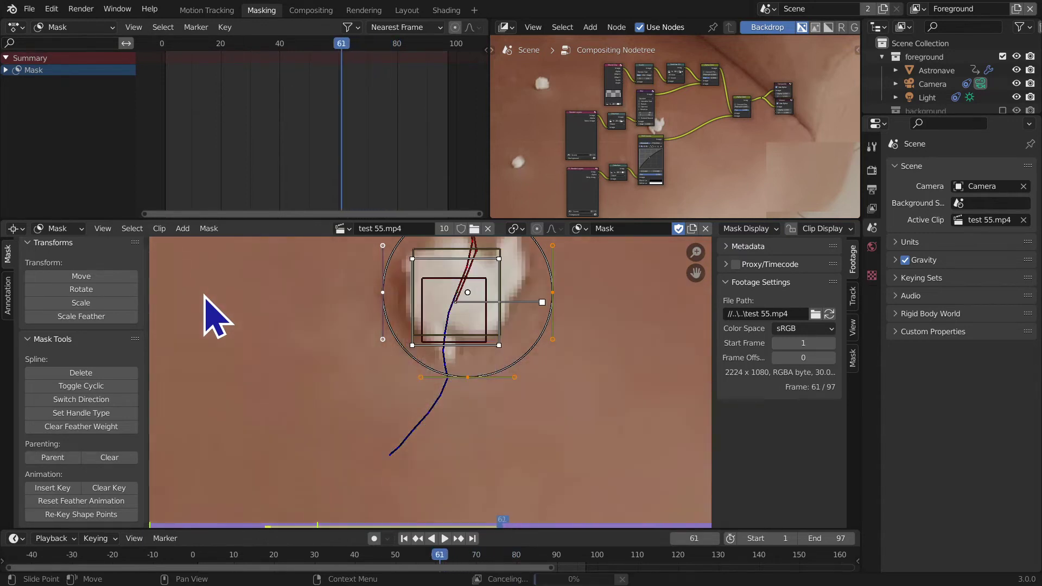
scroll(216, 320, "down", 6)
scroll(222, 326, "up", 1)
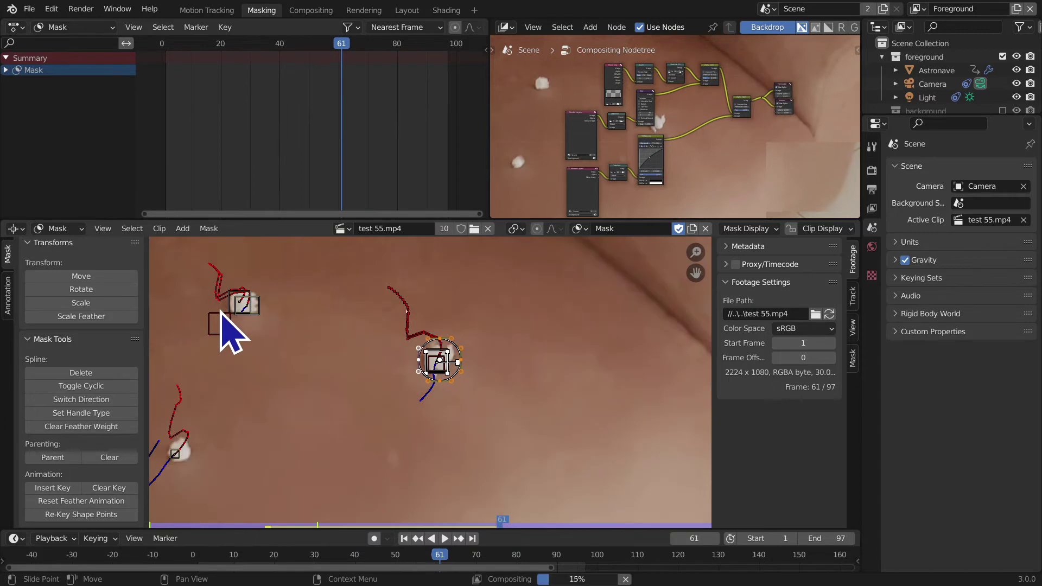
left_click_drag(442, 559, 522, 559)
key("Escape")
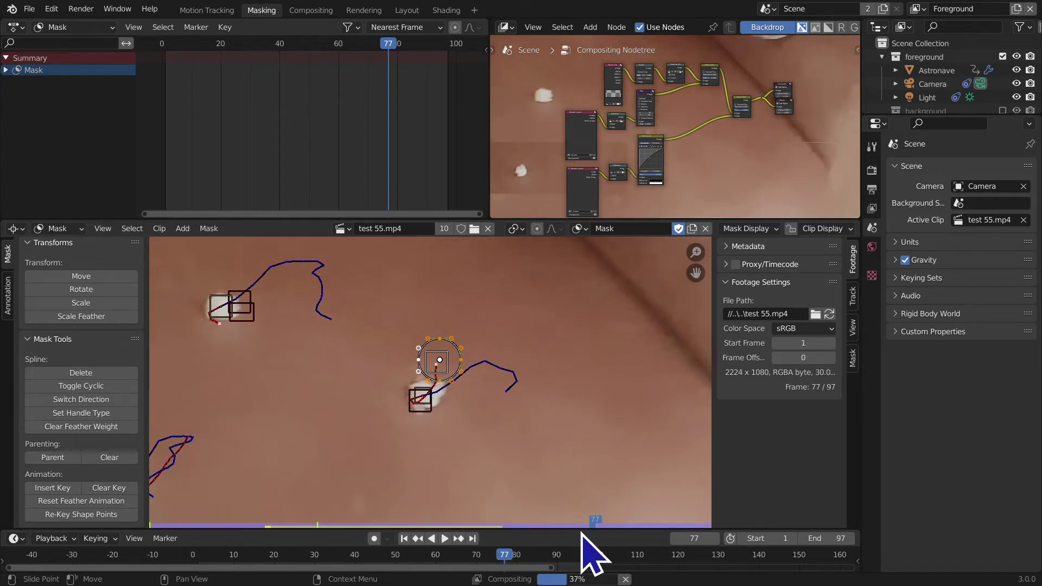
key("space")
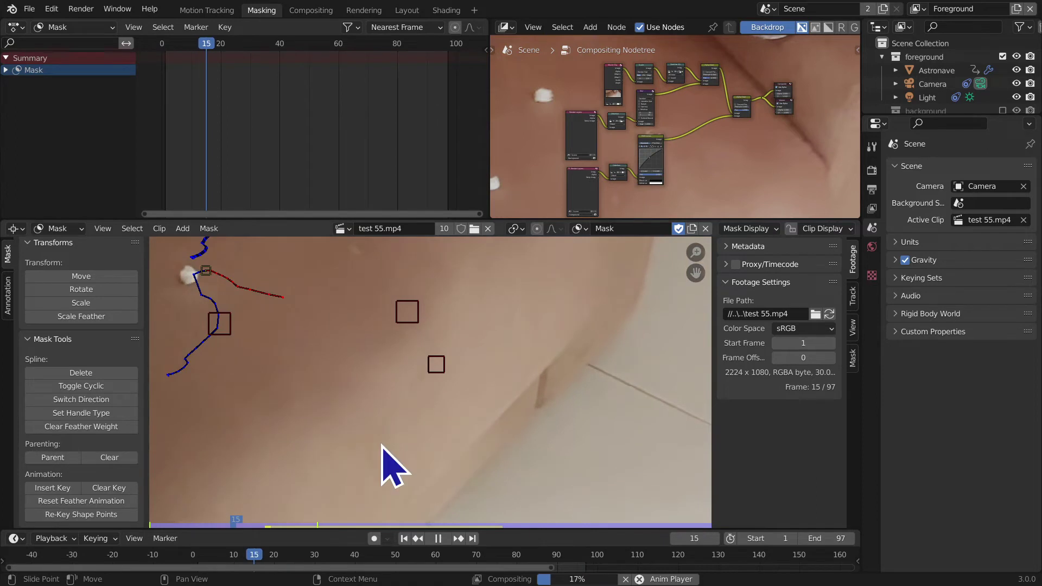
left_click(438, 539)
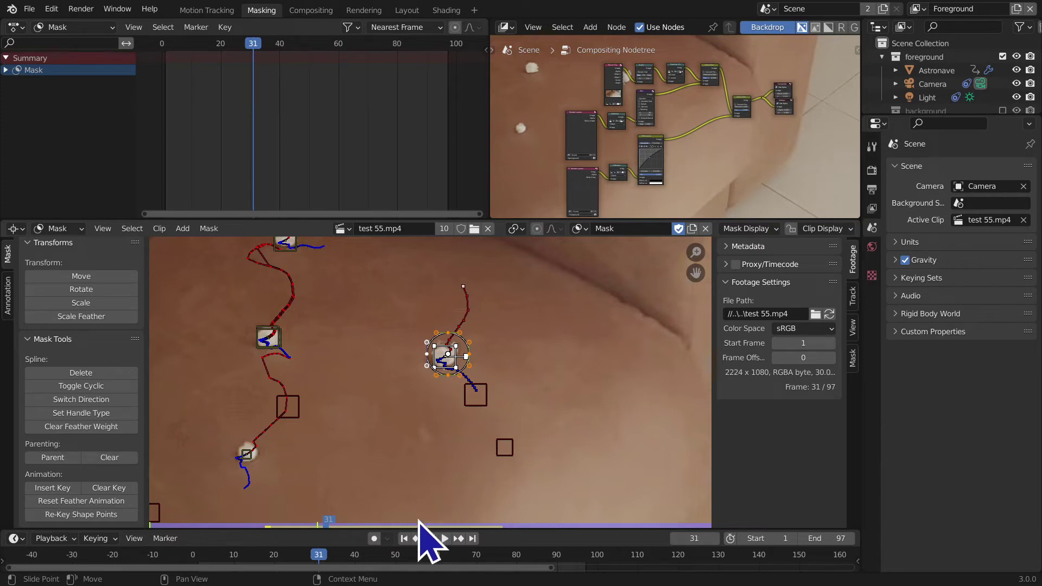
left_click(404, 539)
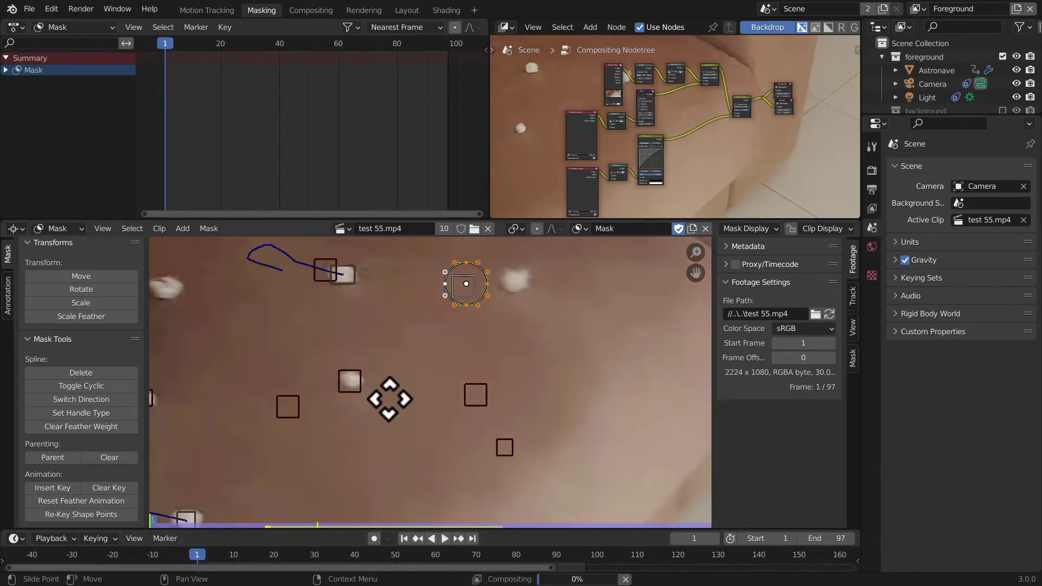
key("space")
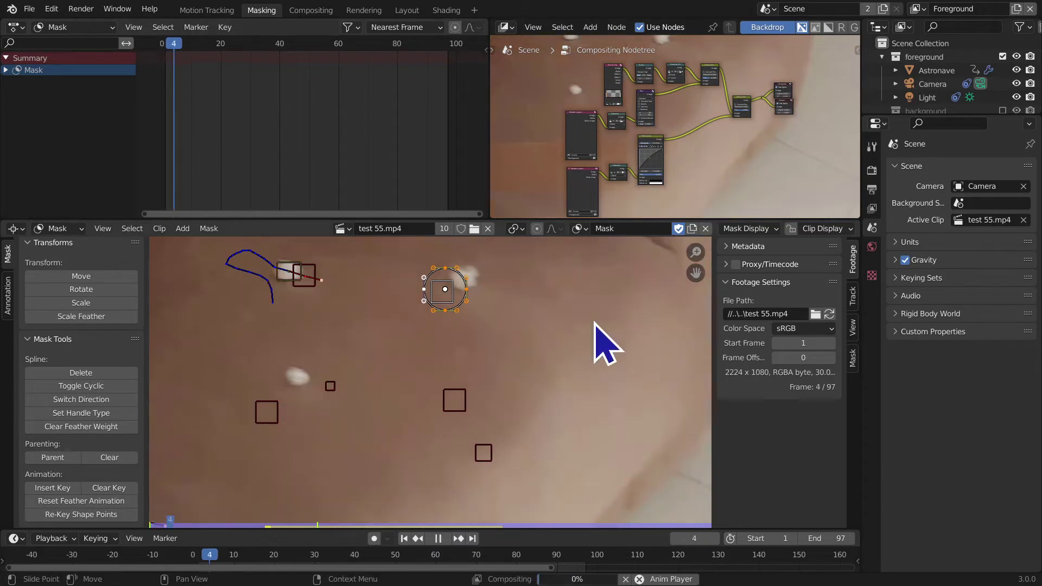
key("space")
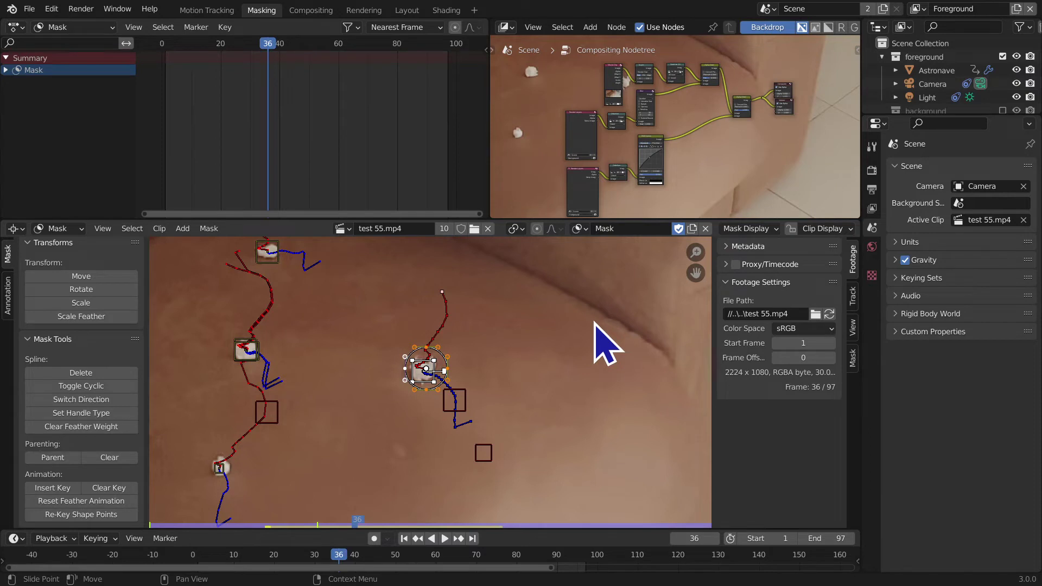
key("space")
key("space")
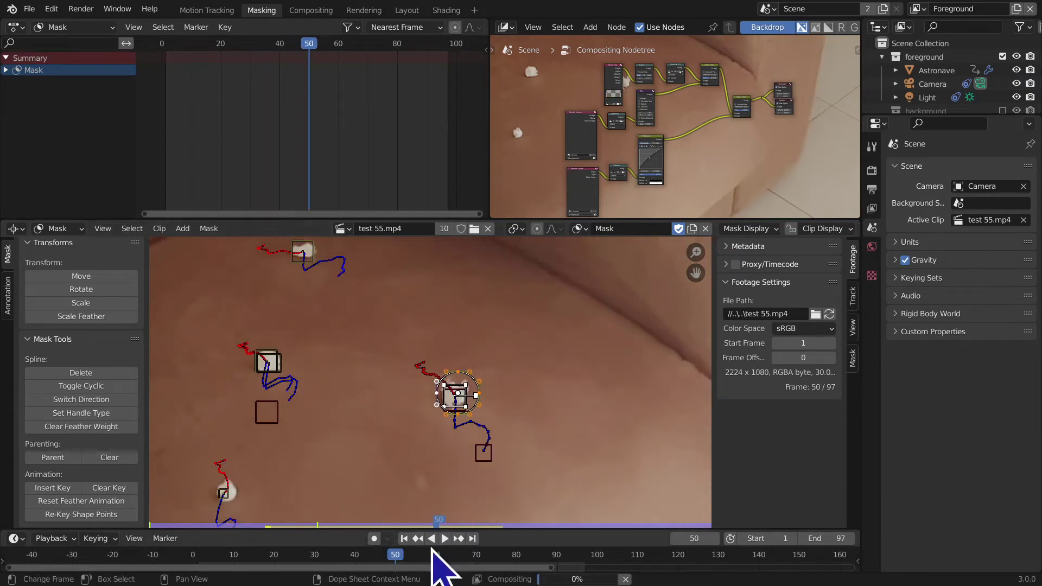
left_click(404, 539)
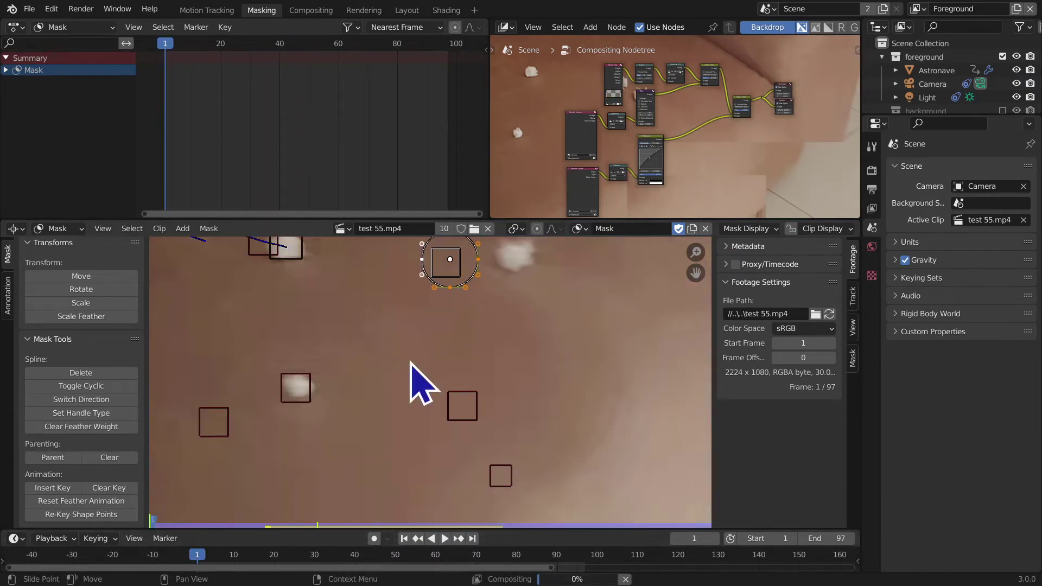
Step: Move the mask circle onto the white spot and insert a shape key at frame 1
middle_click_drag(409, 331, 422, 421)
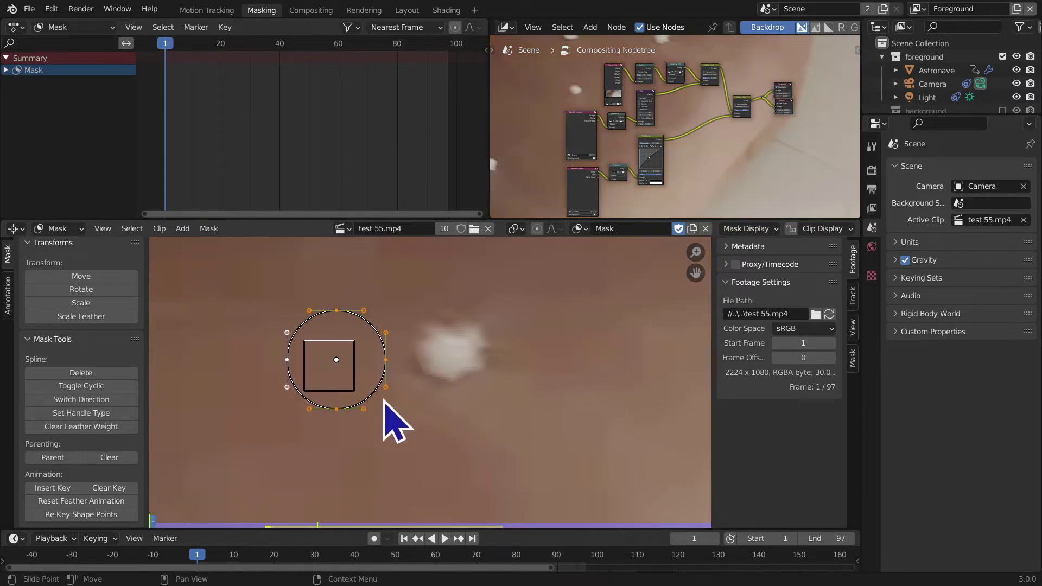
key("g")
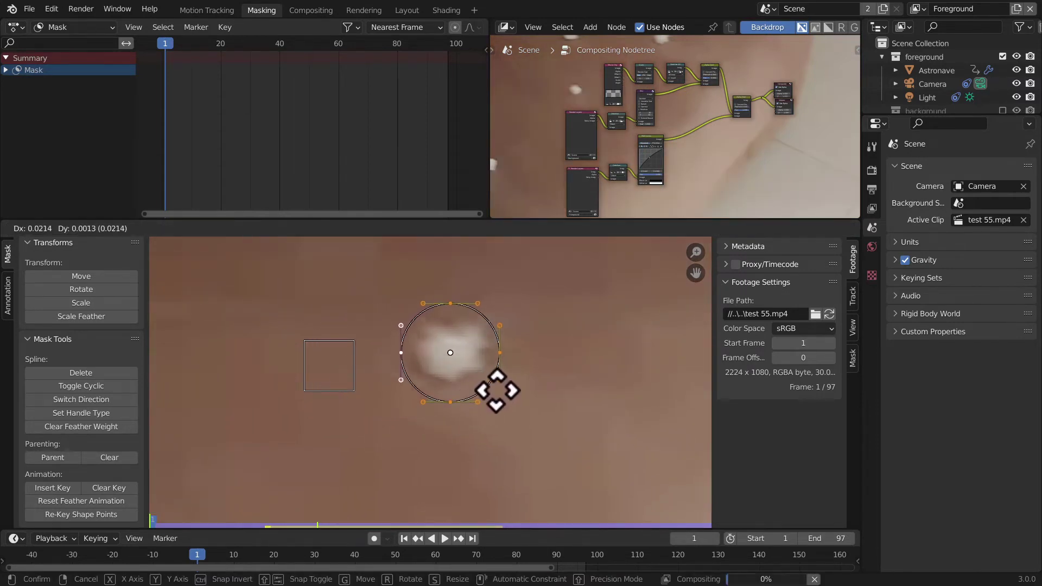
left_click(497, 392)
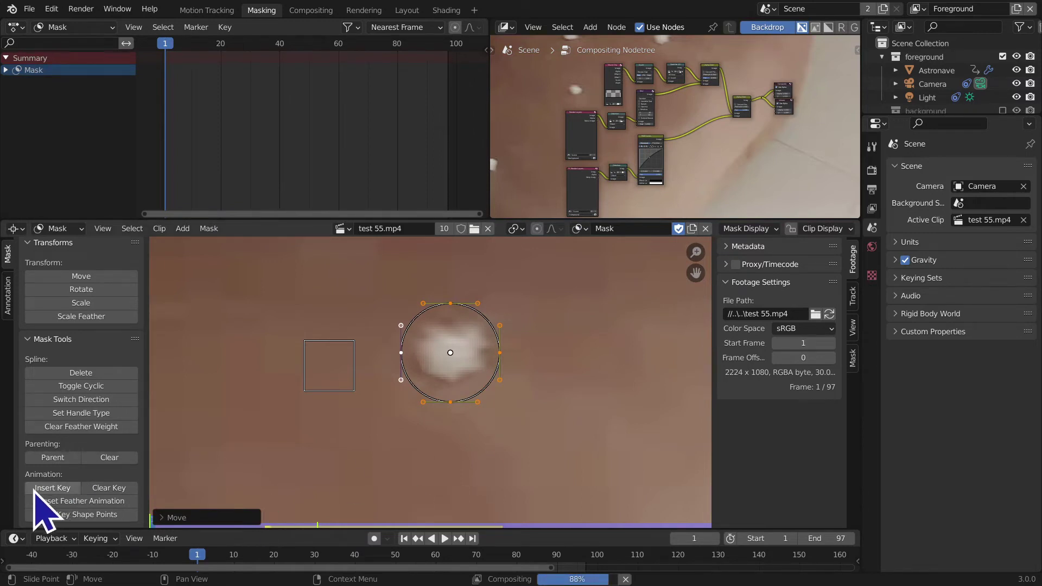
left_click(42, 488)
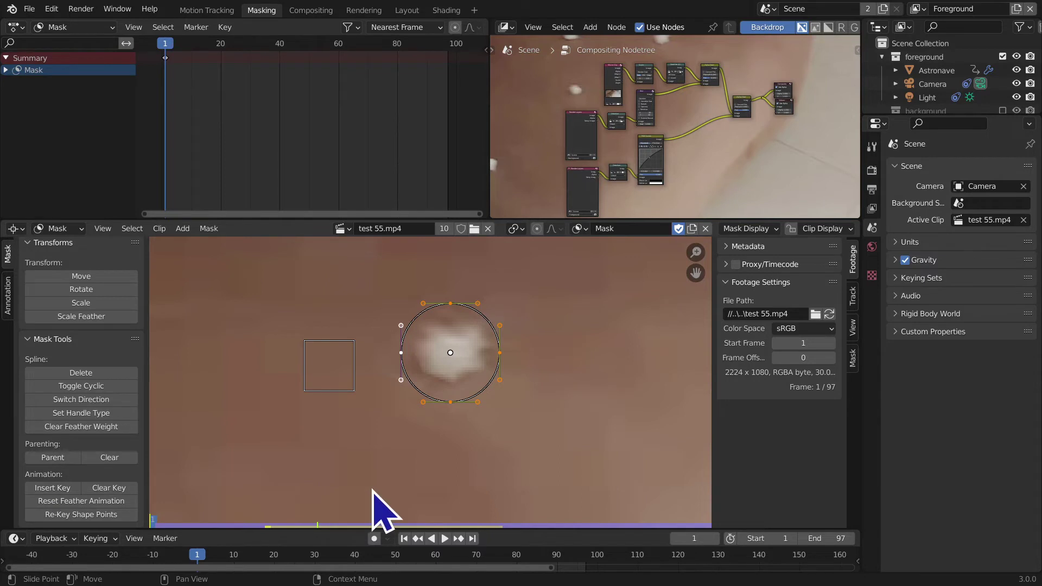
Step: At frame 5, recentre the circle on the spot and insert a shape key
key("Right")
key("Right")
key("Right")
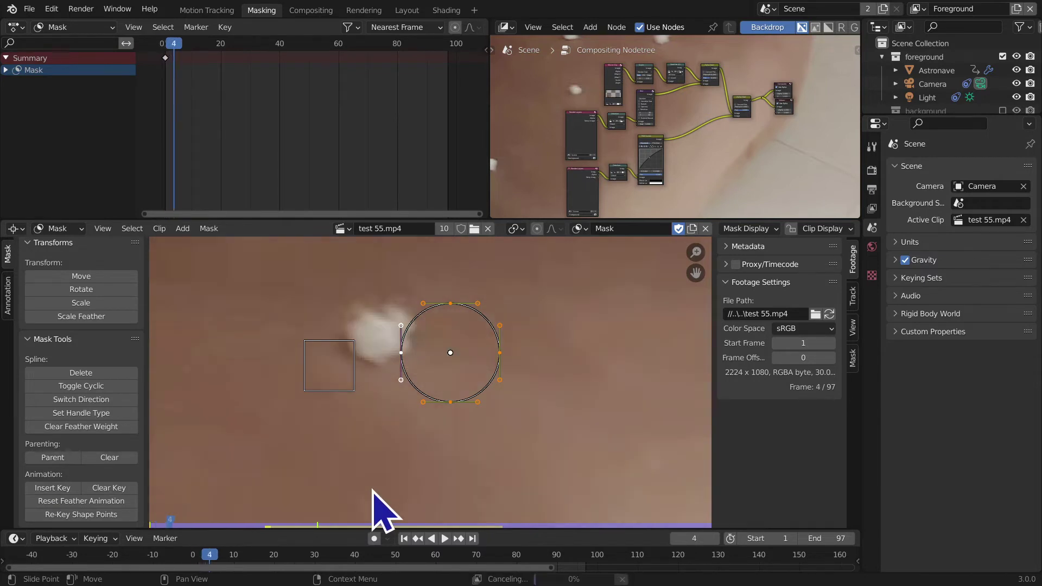
key("Right")
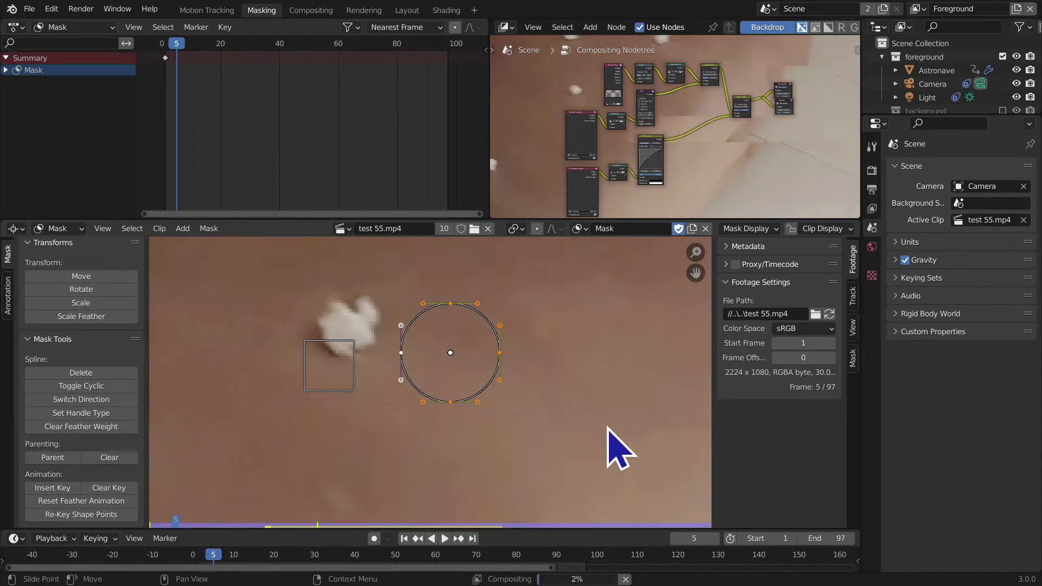
key("g")
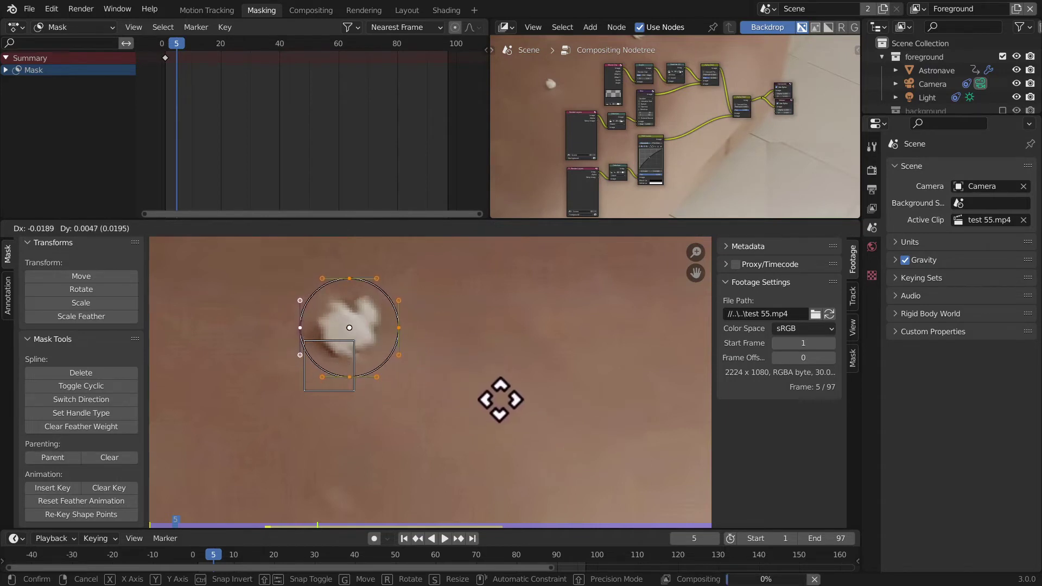
left_click(500, 401)
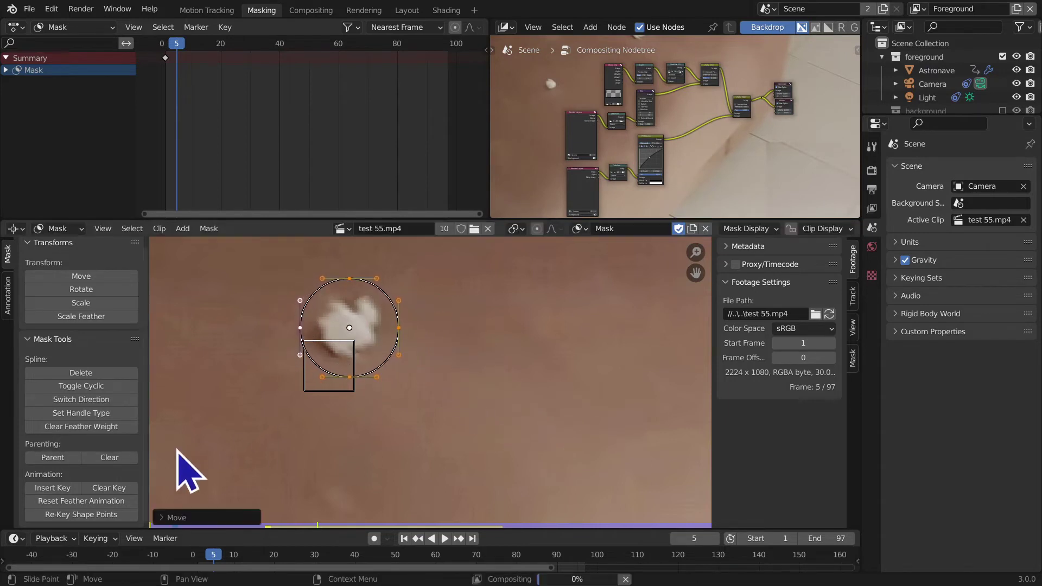
left_click(58, 488)
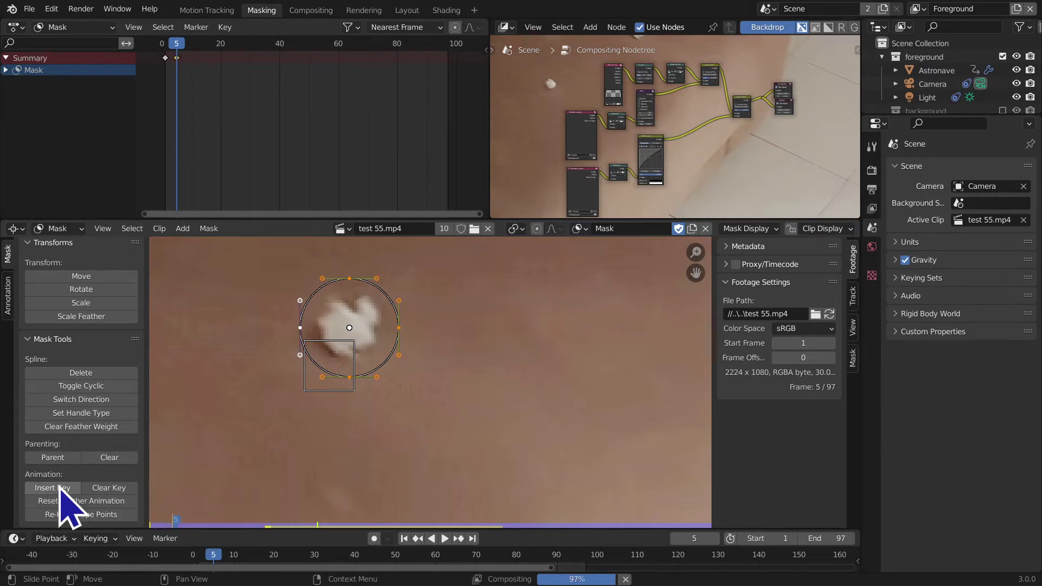
Step: At frame 13, recentre the circle on the spot and insert a shape key
middle_click_drag(247, 392, 243, 442)
key("space")
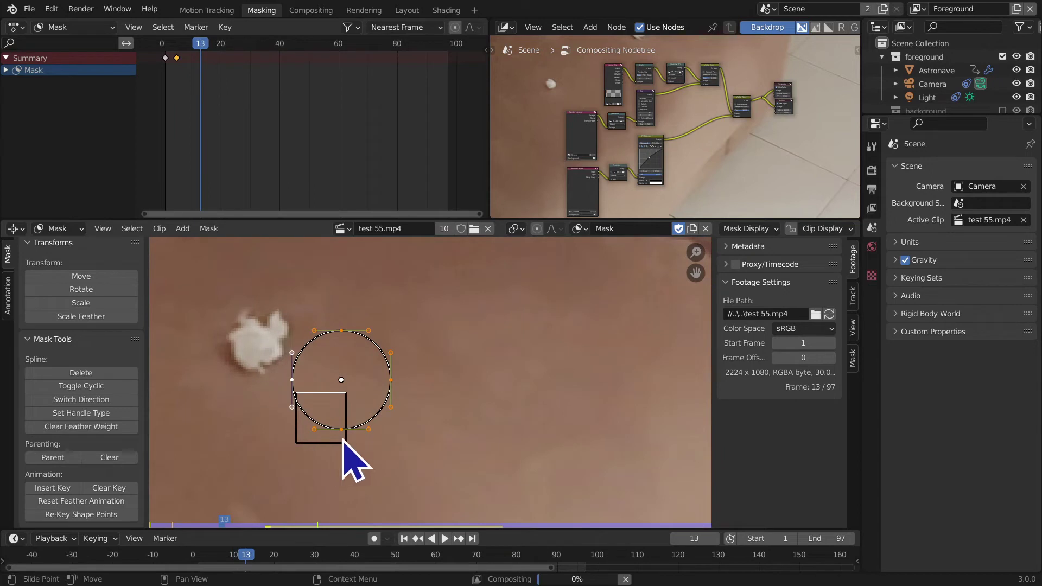
key("g")
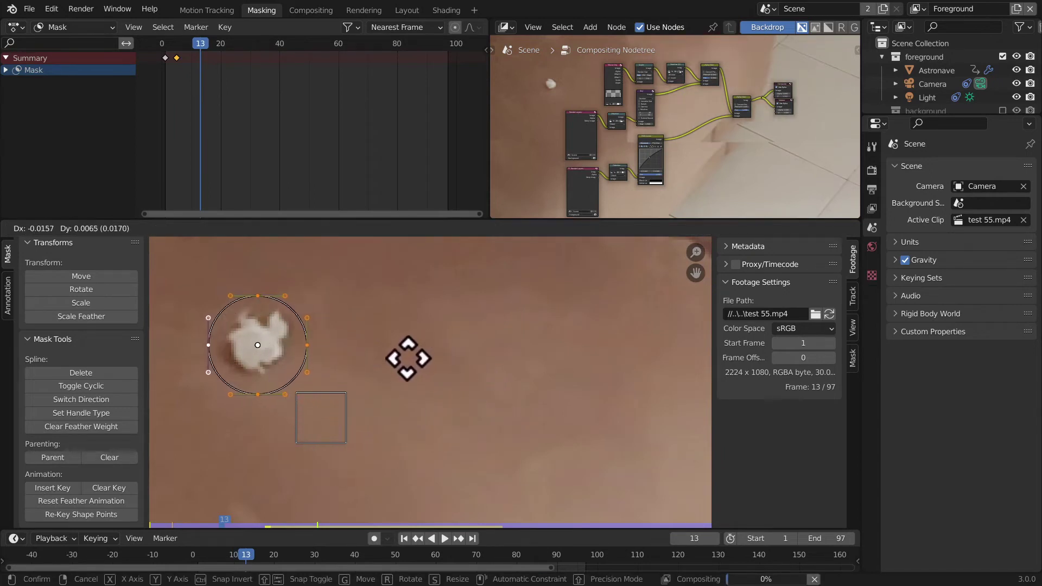
left_click(409, 359)
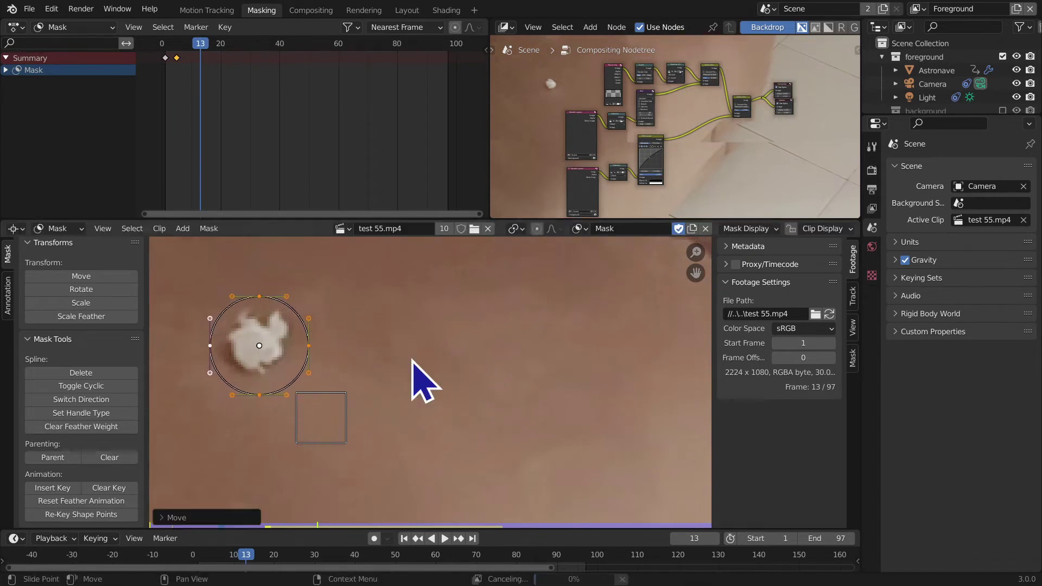
left_click(47, 487)
middle_click_drag(314, 468, 547, 442)
key("Right")
key("Right")
key("Right")
key("Right")
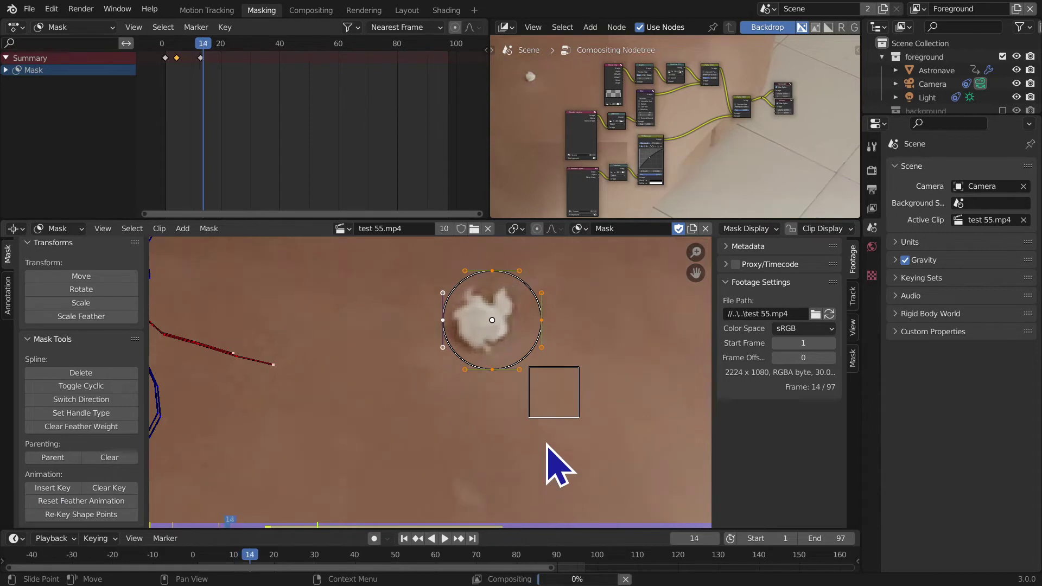
Step: At frame 21, move the circle onto the spot and insert a shape key
key("Right")
key("Right")
key("Right")
key("Right")
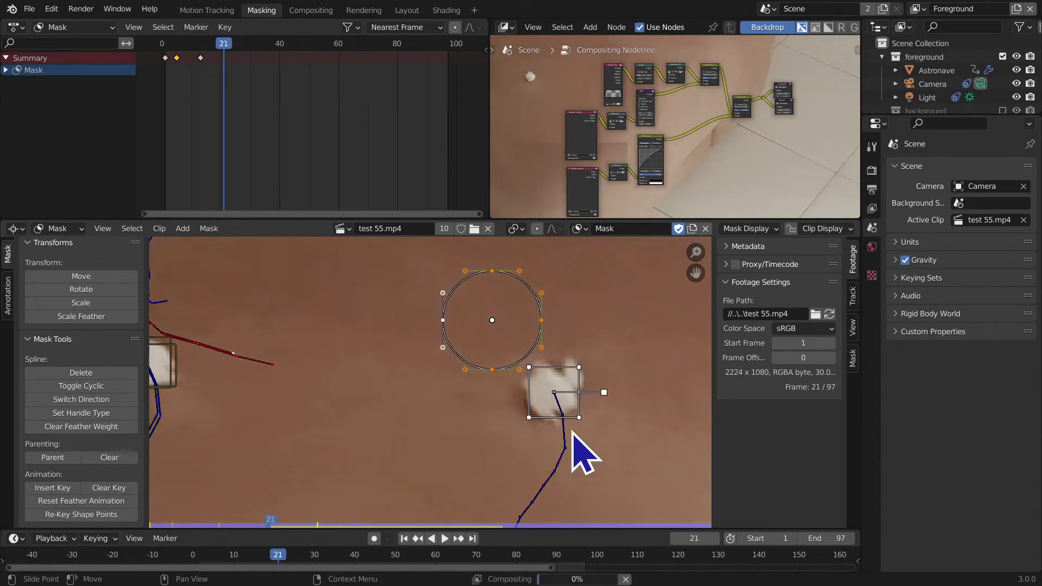
key("g")
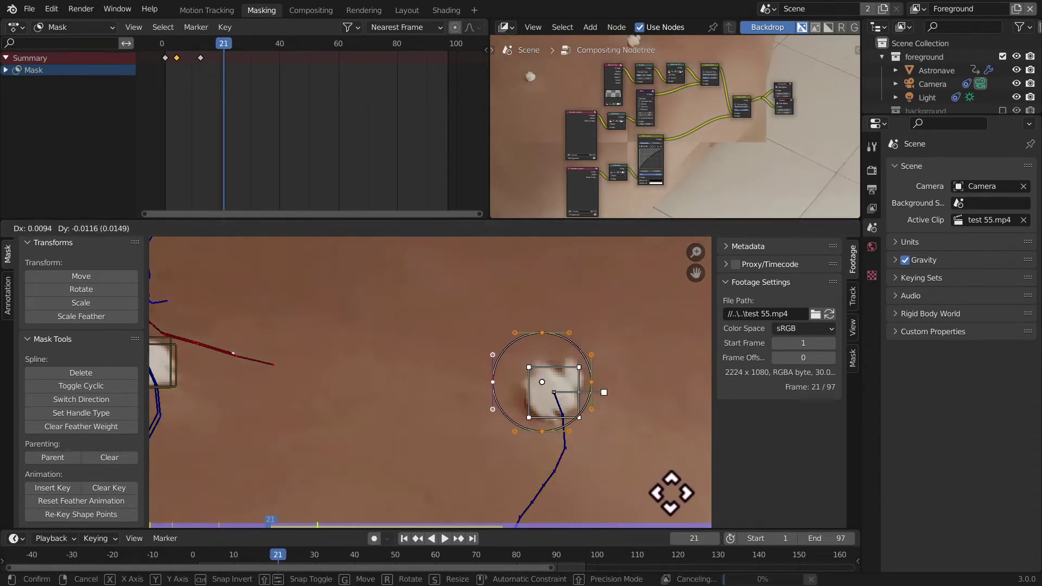
left_click(681, 498)
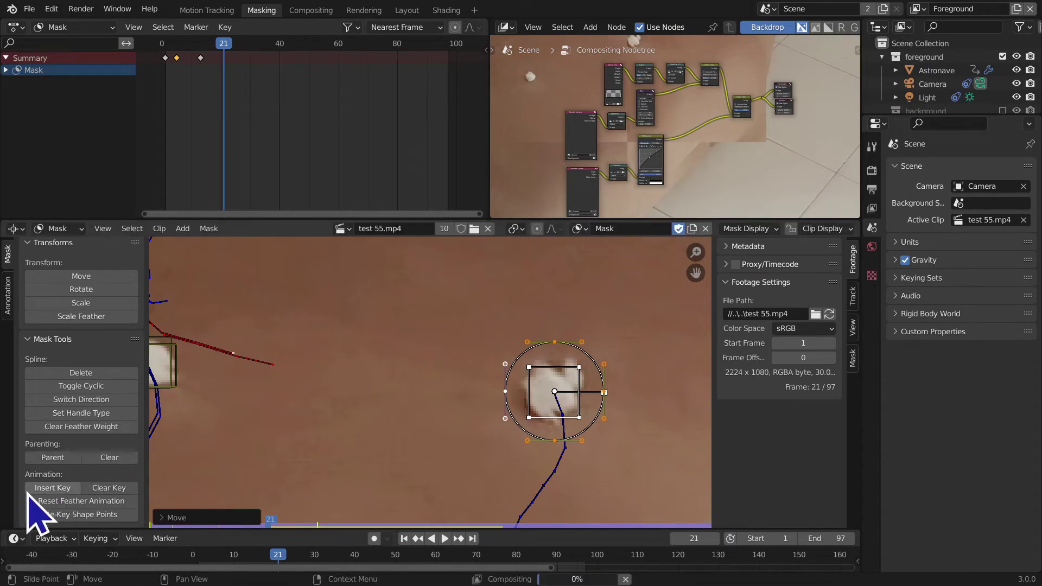
left_click(46, 489)
Step: Advance through frames 26 to 68, panning to follow the spot, and settle on frame 67
middle_click_drag(400, 431, 364, 355)
key("Right")
key("Right")
key("Right")
key("Right")
key("Right")
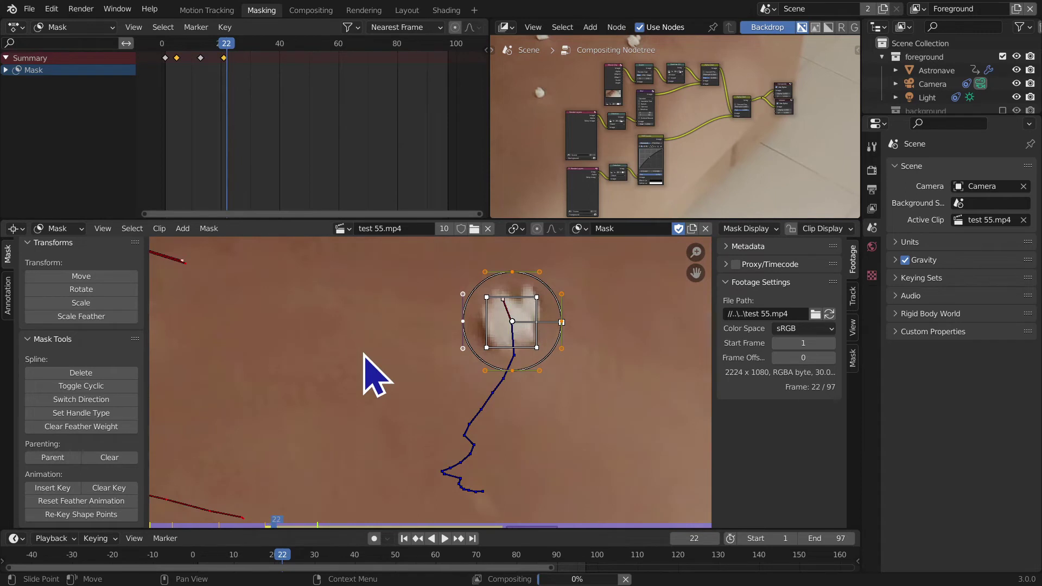
key("Right")
key("Right")
key("Right")
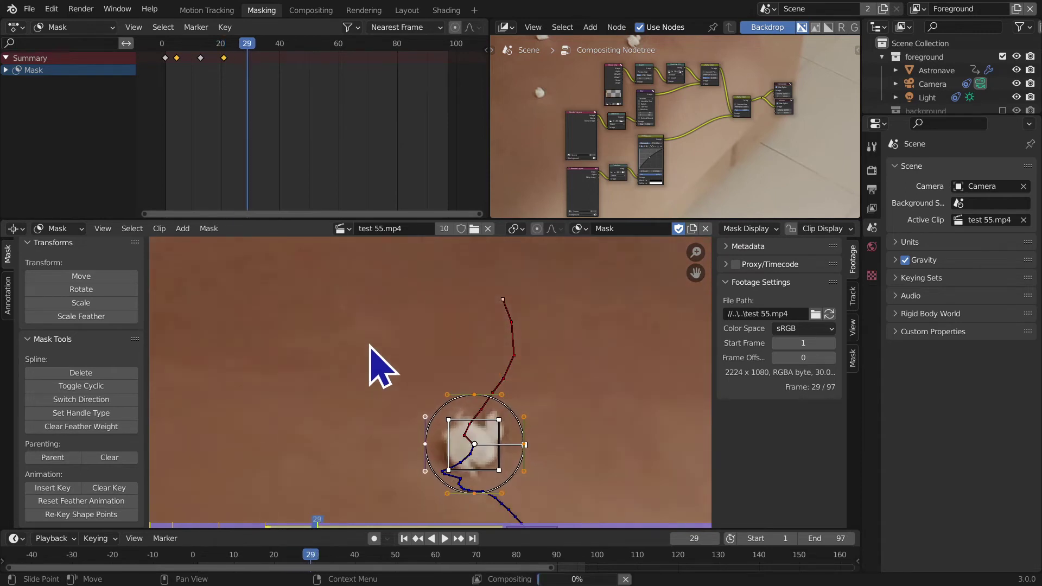
middle_click_drag(369, 348, 232, 481)
key("Right")
key("Right")
key("Right")
key("Right")
key("Right")
key("Right")
key("Right")
key("Right")
key("Right")
key("Right")
key("Right")
key("Right")
key("Right")
key("Right")
key("Right")
key("Right")
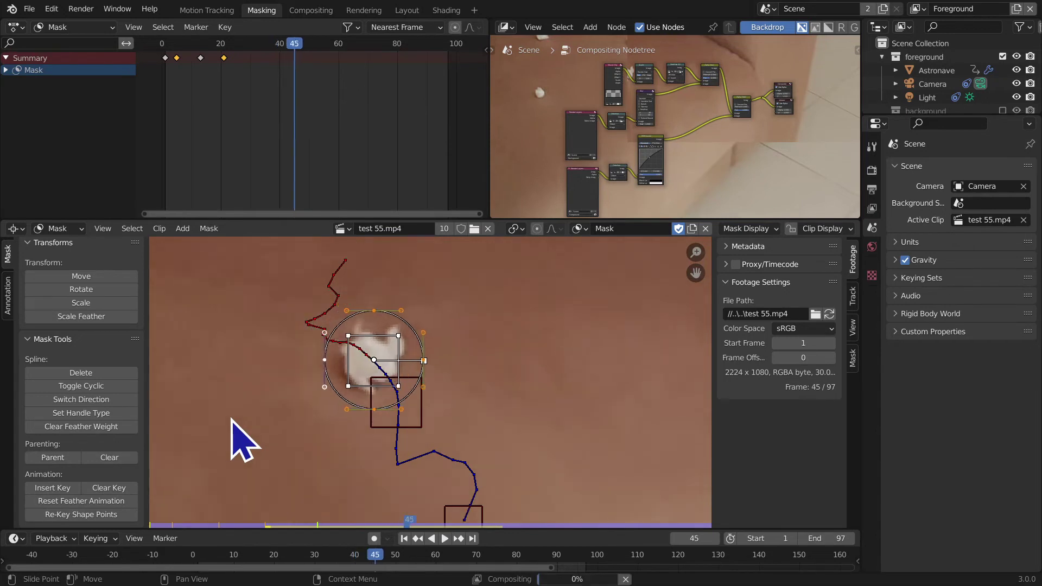
key("Right")
key("Right")
key("Right")
key("Right")
key("Right")
key("Right")
key("Right")
key("Right")
key("Right")
key("Right")
key("Right")
middle_click_drag(231, 420, 205, 251)
key("Right")
key("Right")
key("Right")
key("Right")
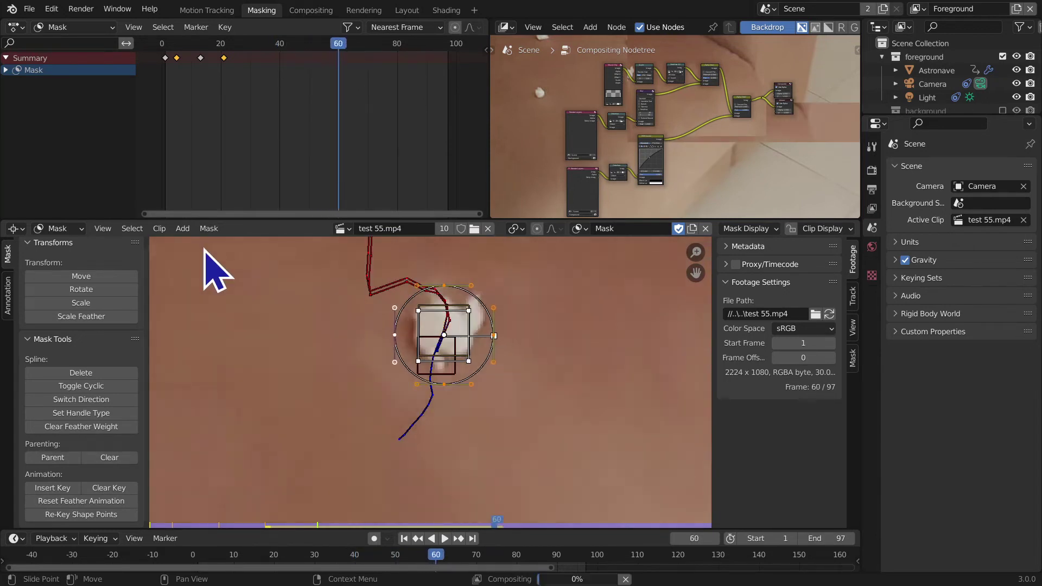
key("Right")
key("Right")
key("Right")
key("Right")
key("Right")
key("Right")
key("Right")
key("Right")
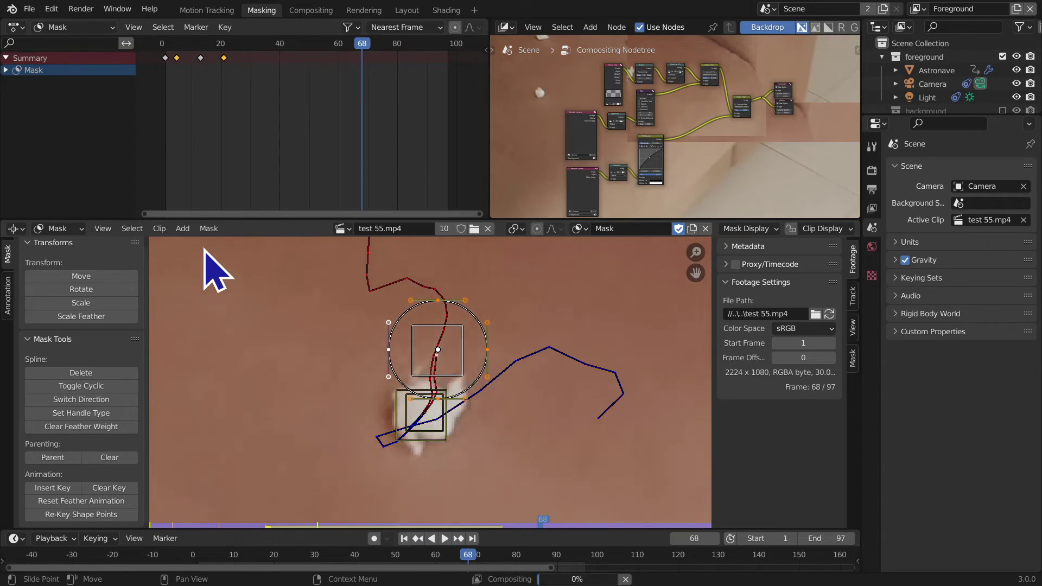
key("Left")
key("Left")
key("Left")
key("Left")
key("Left")
key("Left")
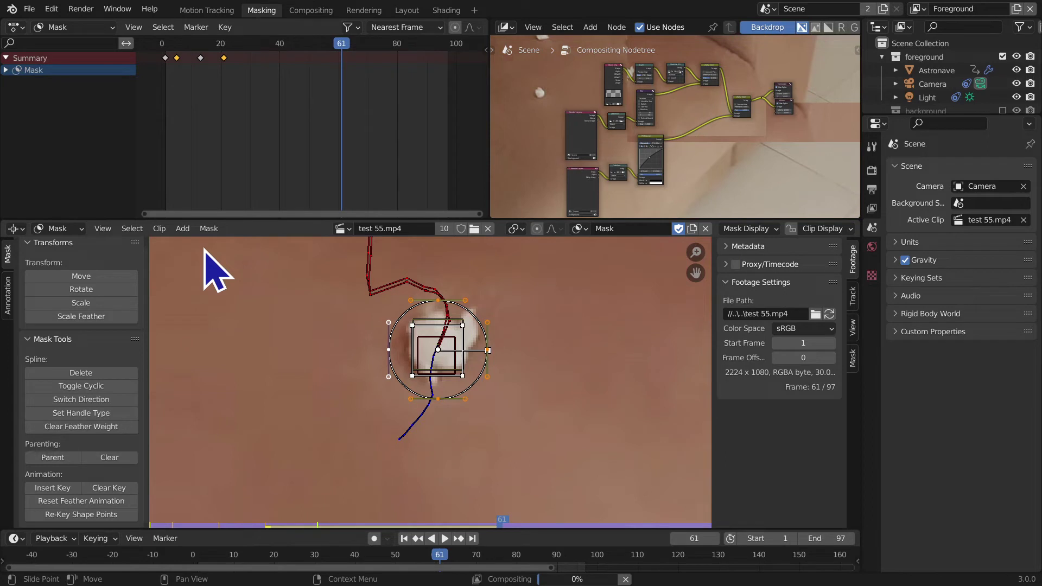
key("Right")
key("Right")
key("Right")
key("Right")
key("Right")
key("Right")
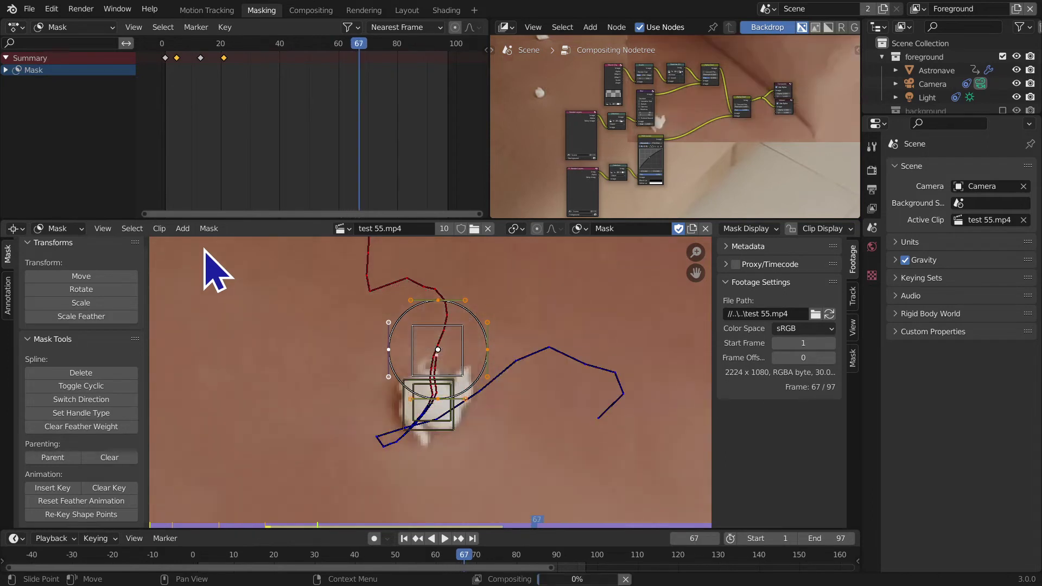
Step: Move the circle down onto the spot and key the mask shape at frame 67
key("g")
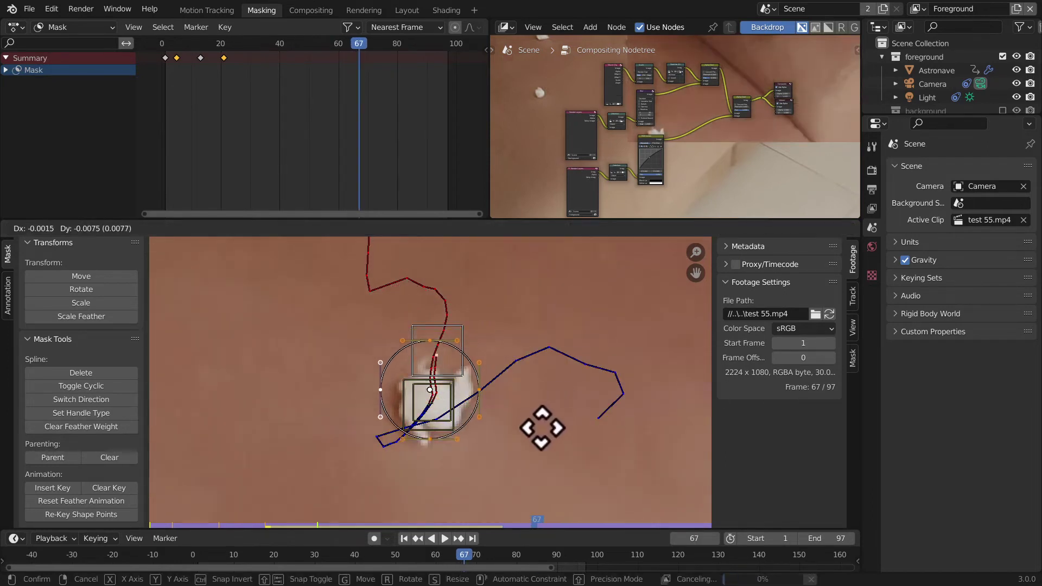
left_click(541, 442)
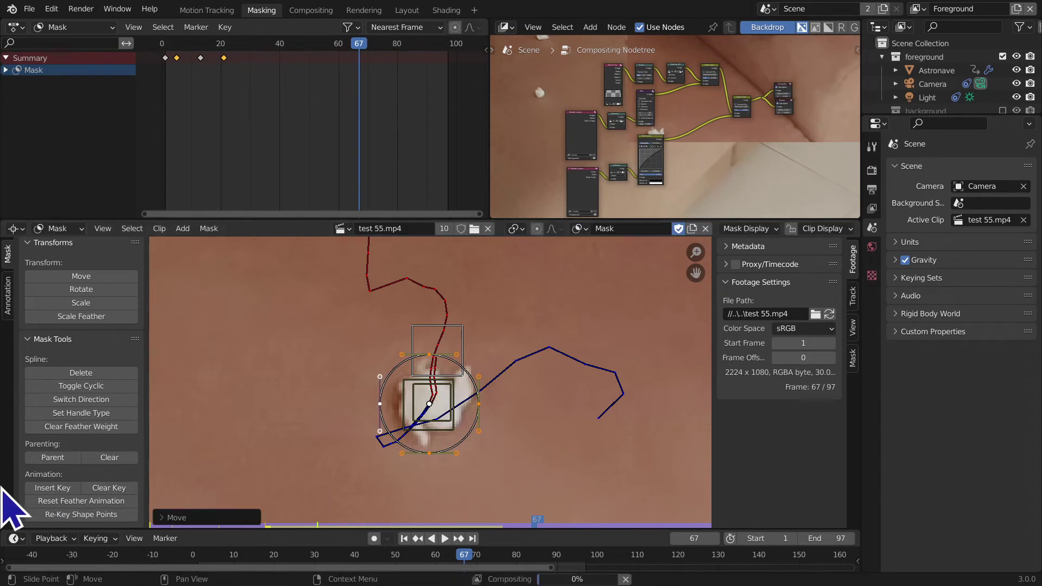
left_click(38, 486)
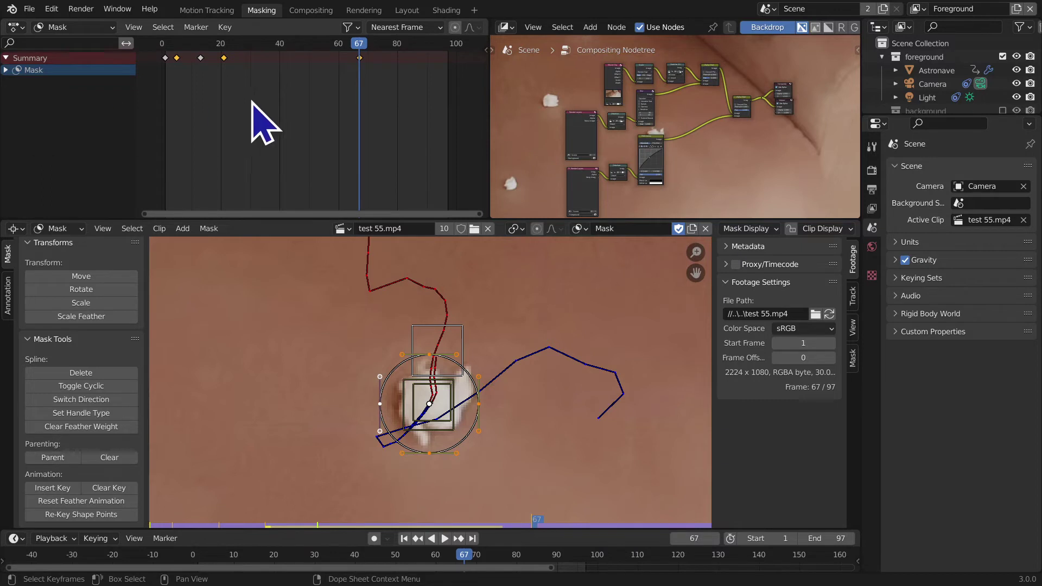
Step: Move and slightly enlarge the circle over the spot at frame 74, then key it at frame 78
key("space")
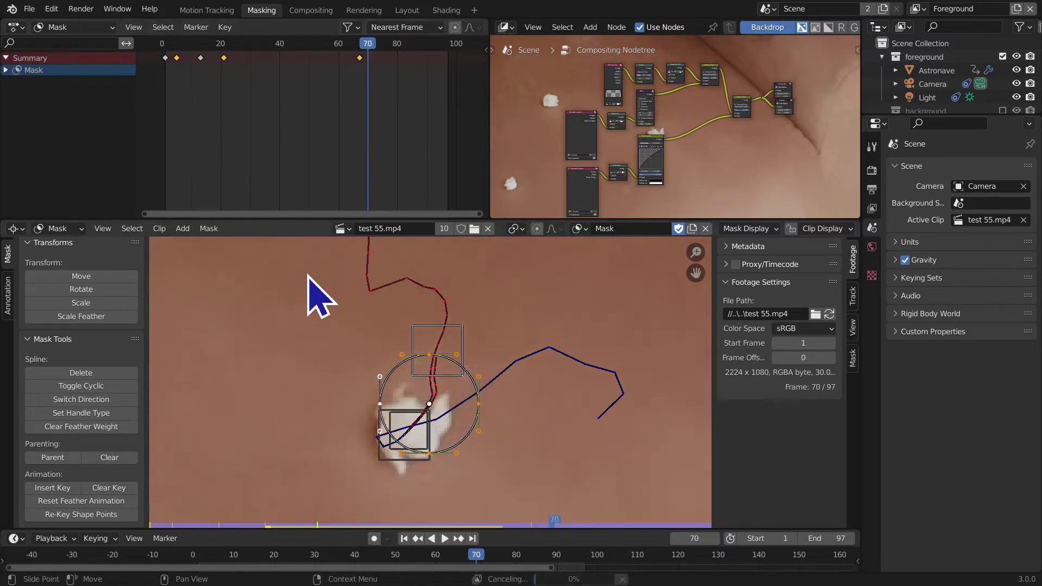
key("g")
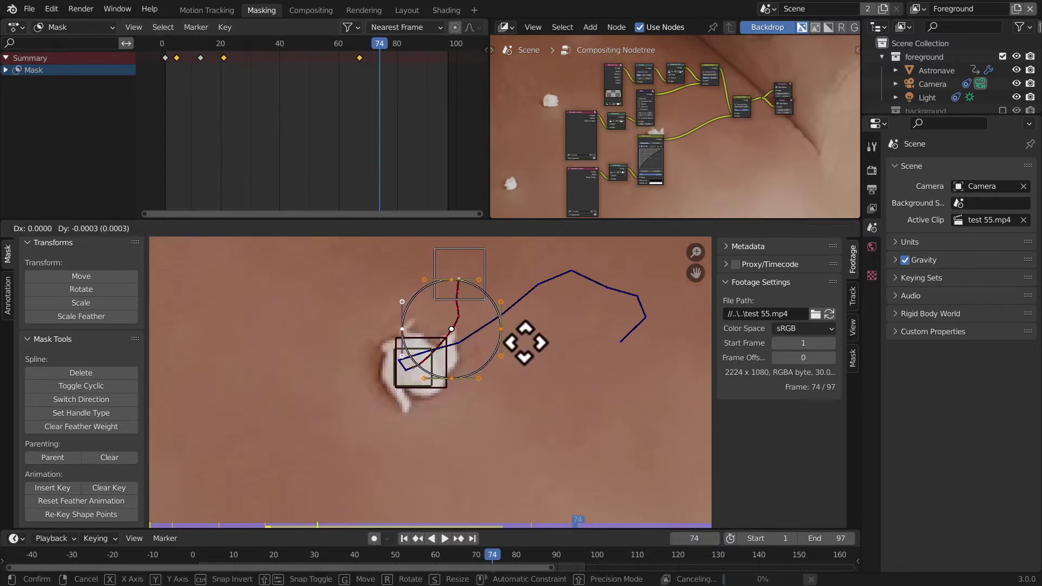
left_click(492, 380)
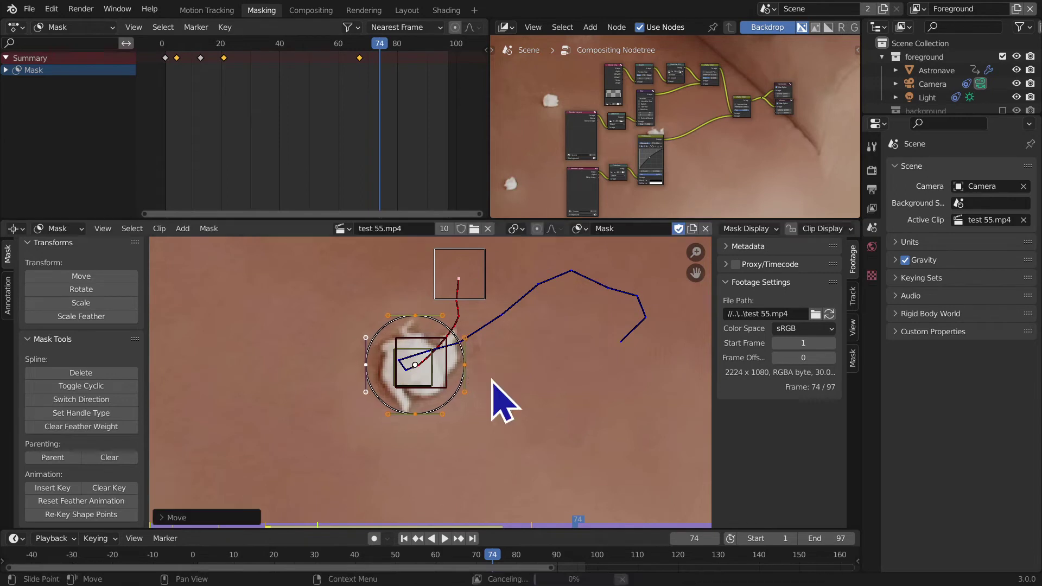
key("s")
left_click(491, 376)
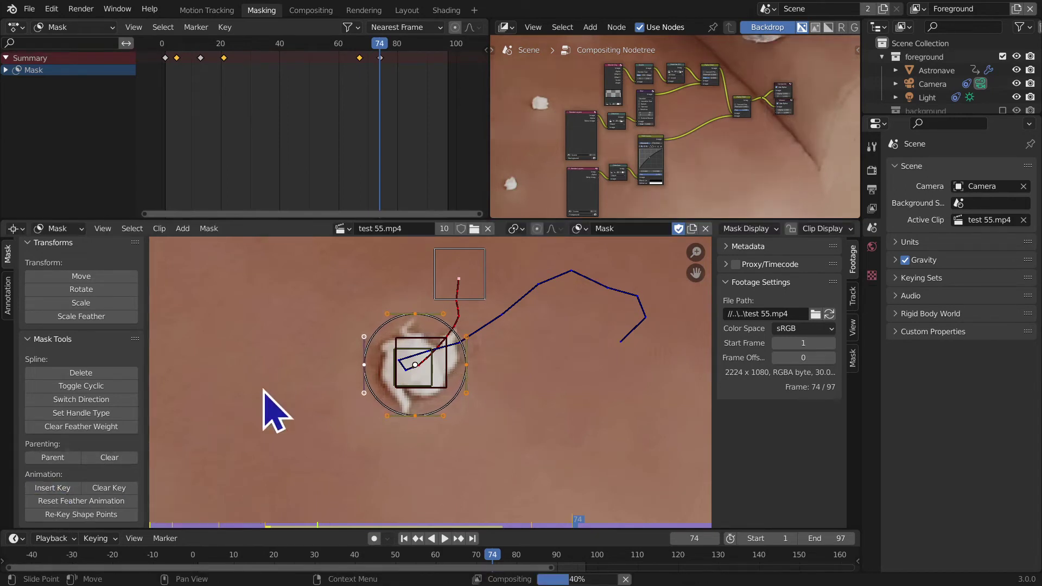
key("Right")
key("Right")
key("Right")
key("Right")
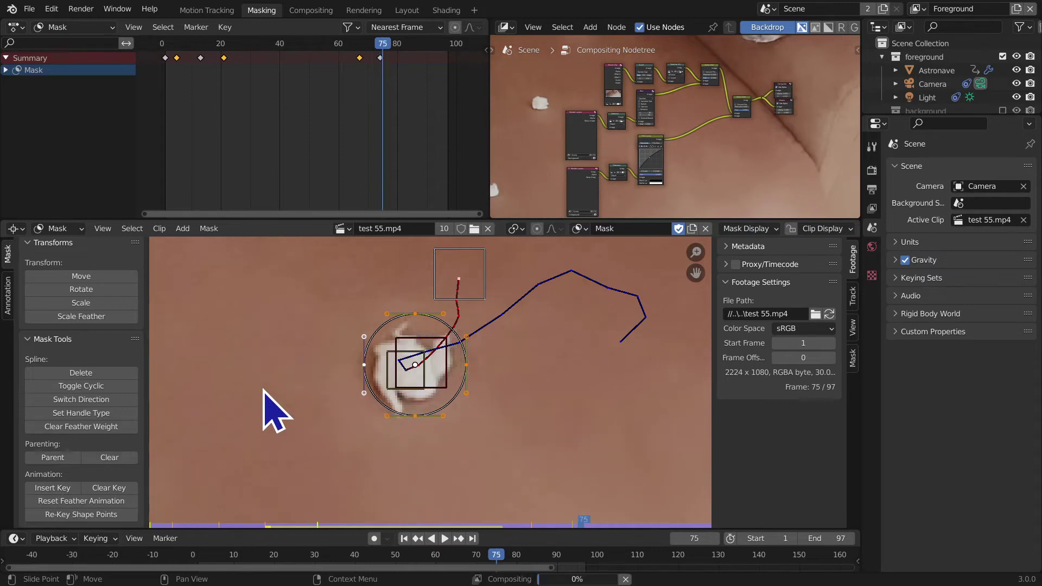
key("g")
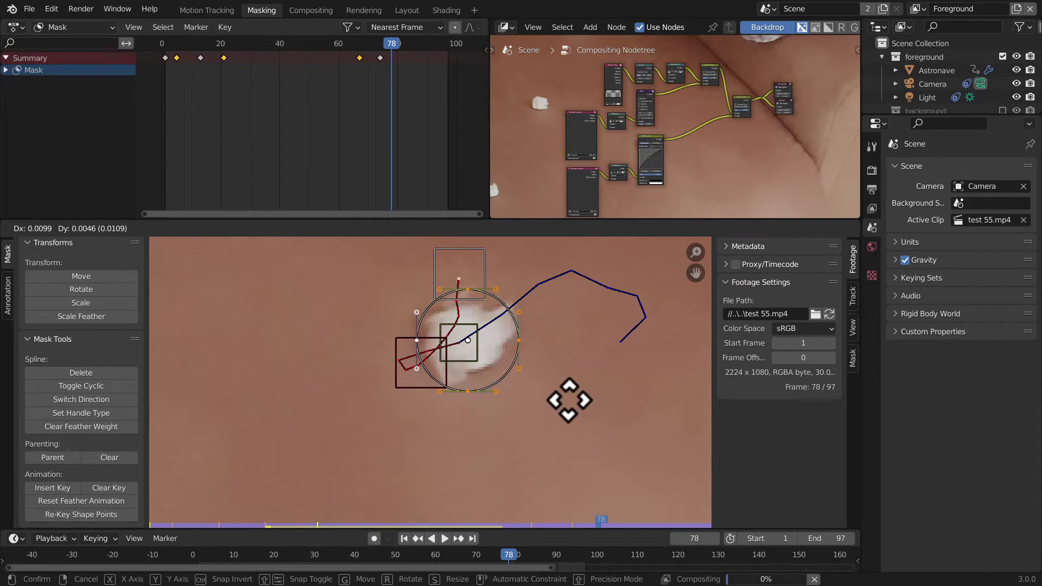
left_click(567, 400)
left_click(73, 492)
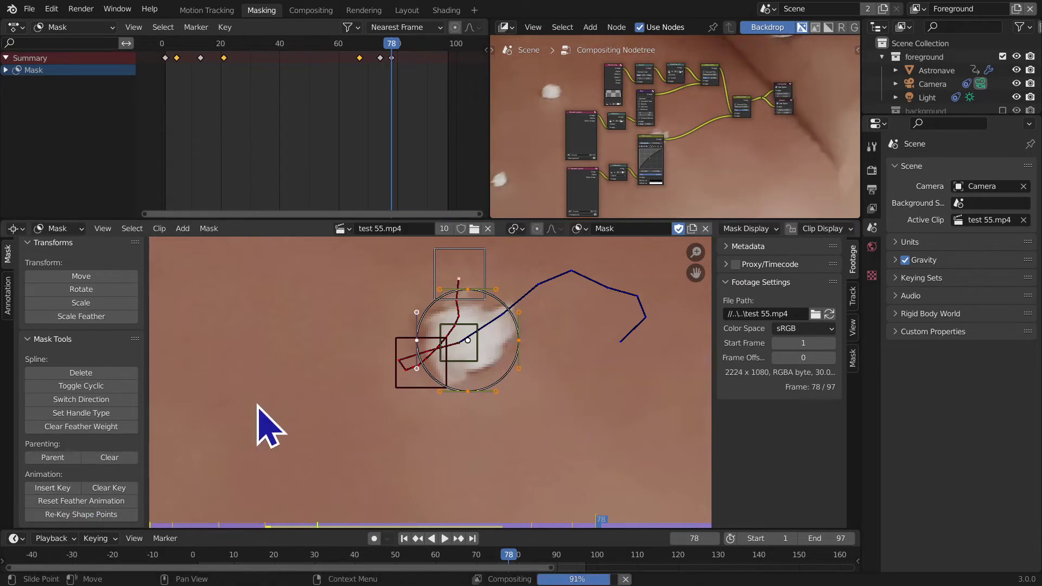
Step: At frame 81, move and enlarge the circle over the spot and insert a key
key("Right")
key("Right")
key("Right")
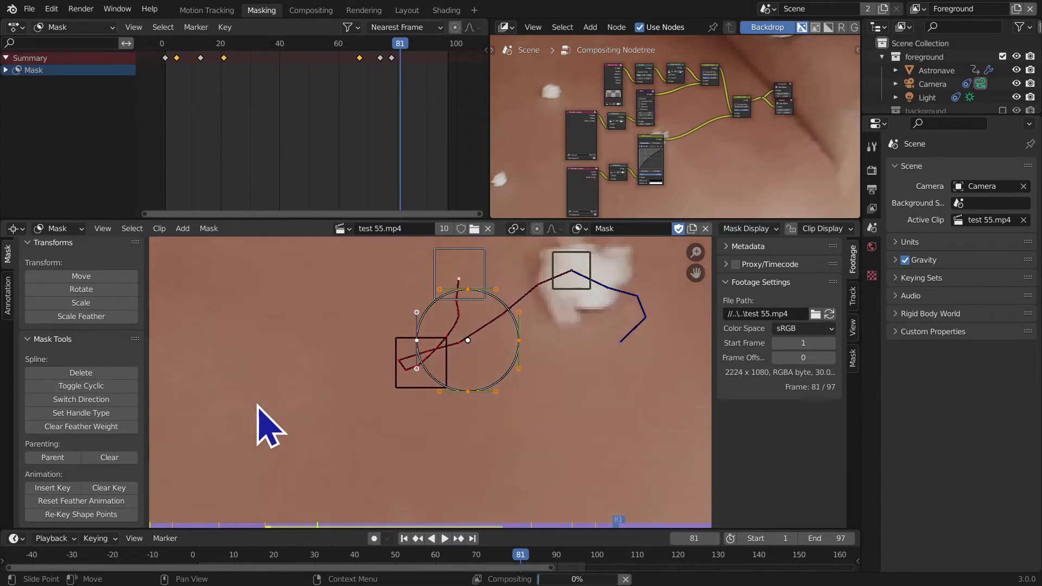
key("g")
right_click(342, 446)
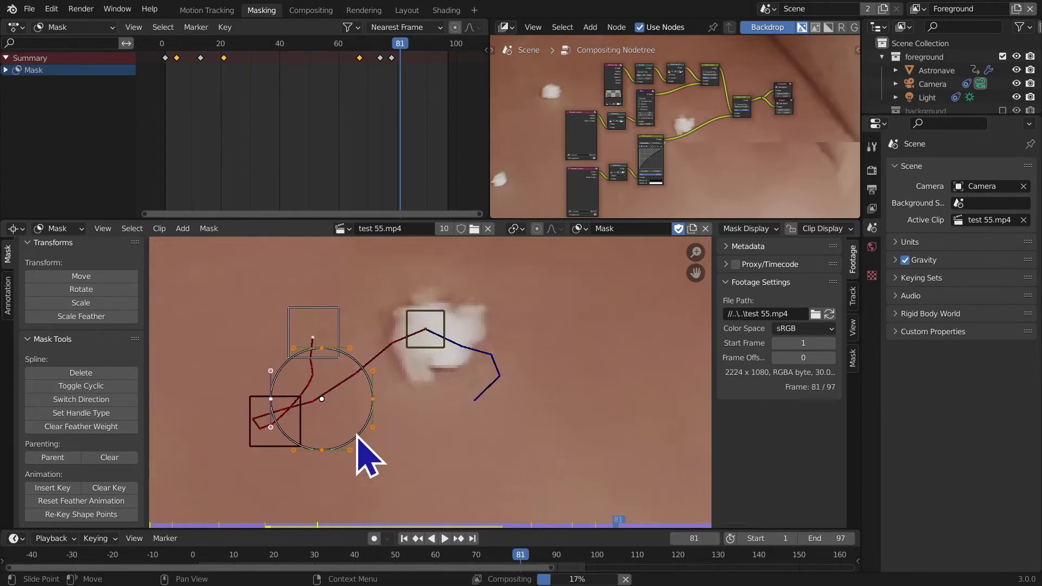
key("g")
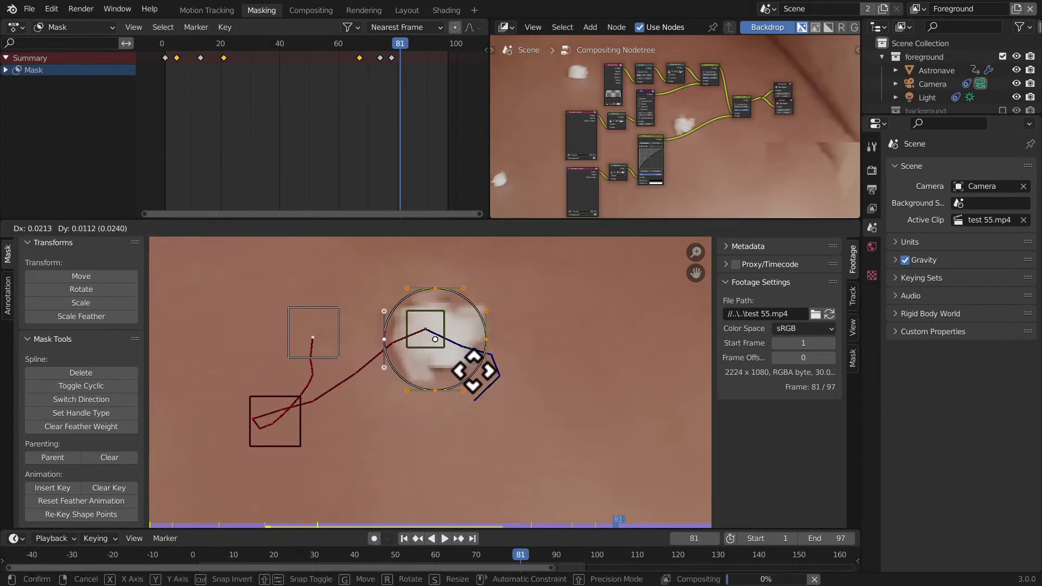
left_click(476, 370)
key("s")
left_click(487, 381)
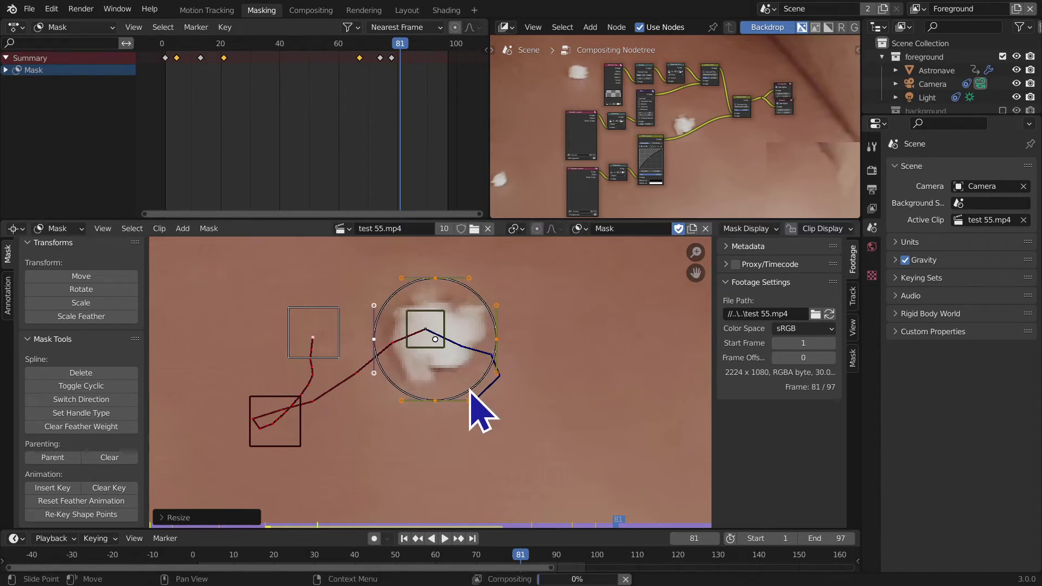
left_click(61, 488)
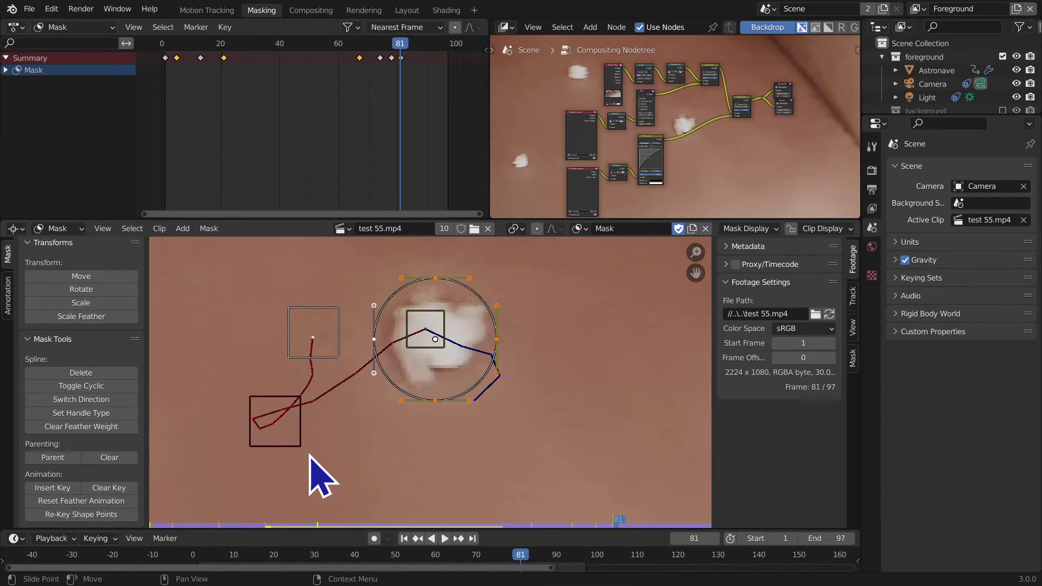
Step: Recentre the circle on the spot and insert keys at frames 86 and 89
key("Right")
key("Right")
key("Right")
key("Right")
key("Right")
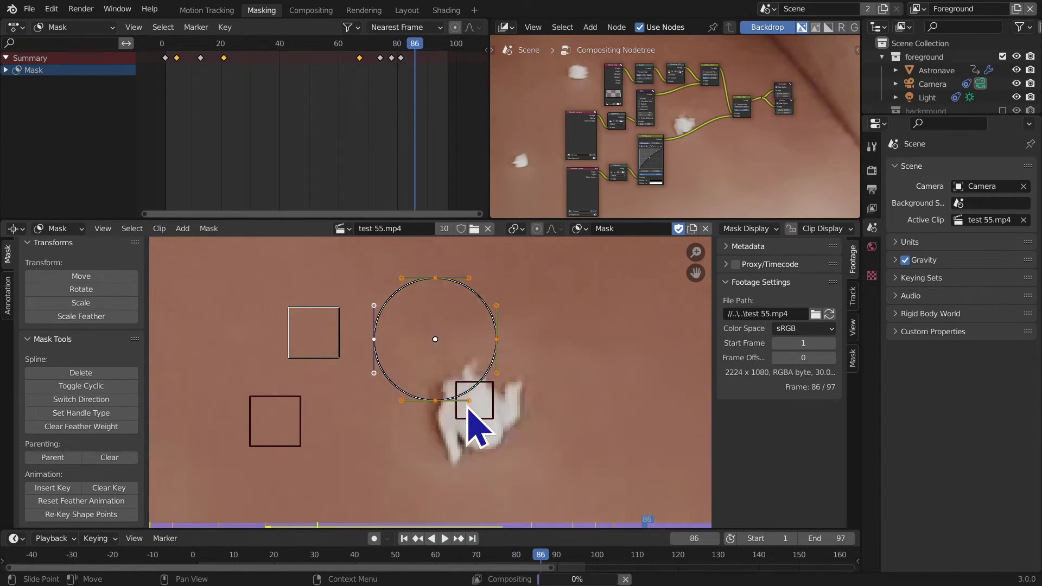
key("g")
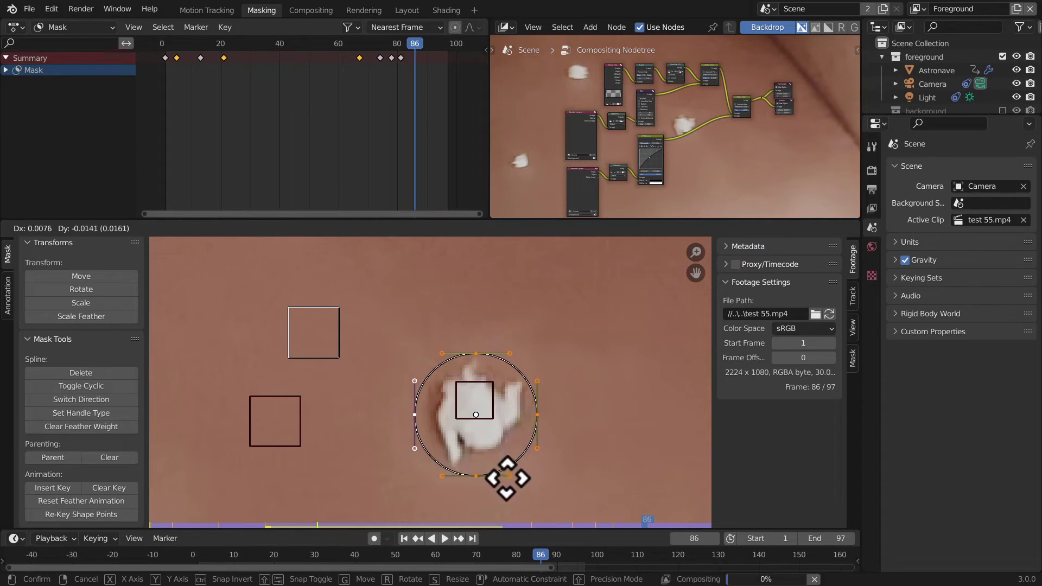
left_click(502, 480)
left_click(50, 488)
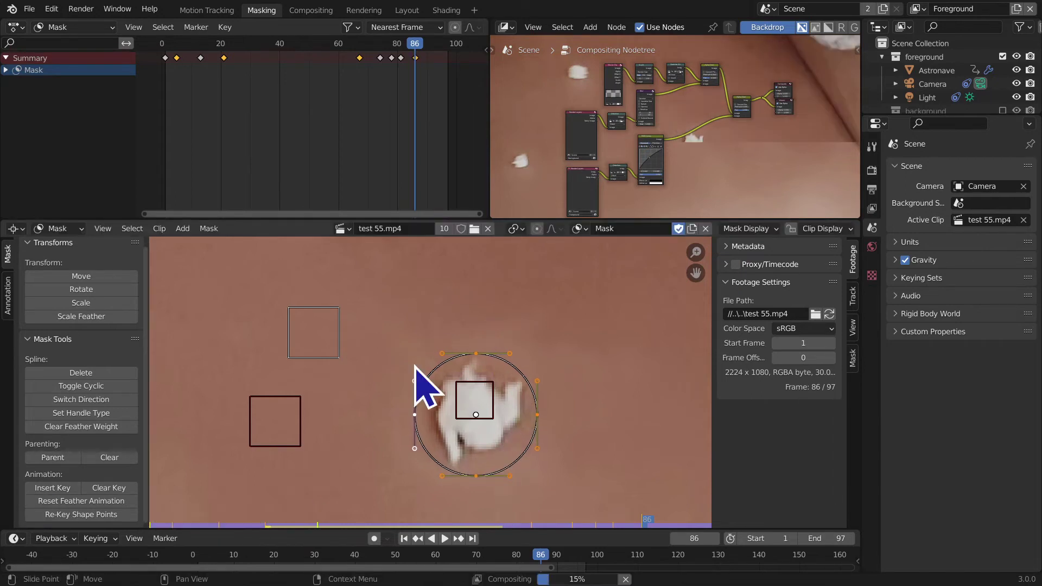
key("Right")
key("Right")
key("Right")
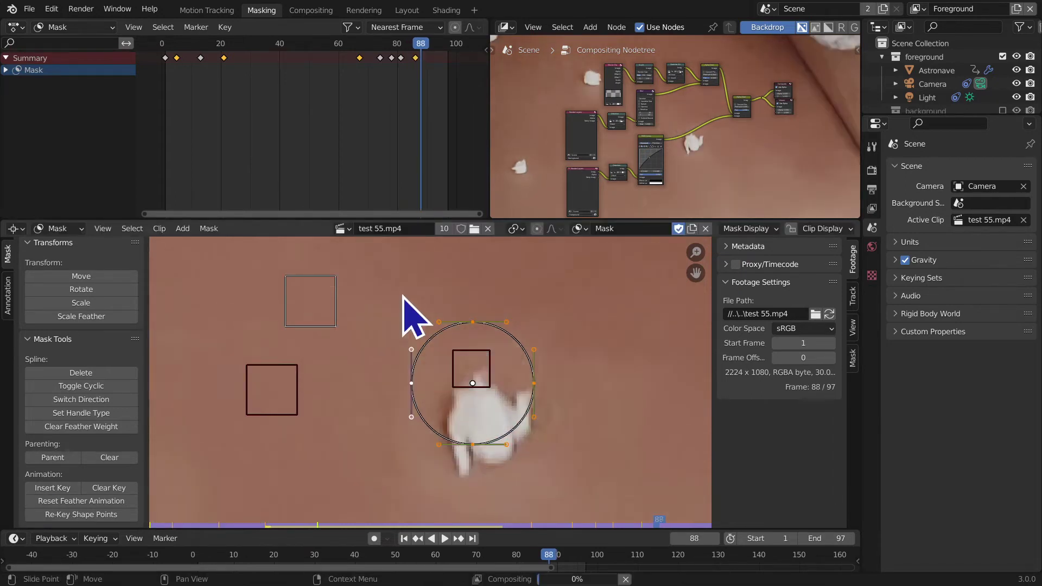
middle_click_drag(549, 319, 550, 417)
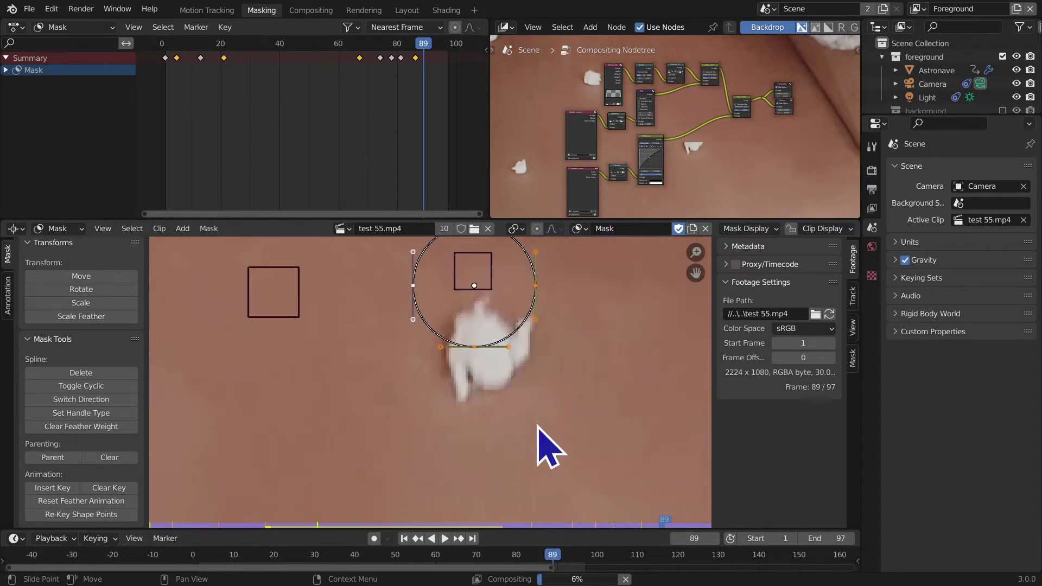
key("g")
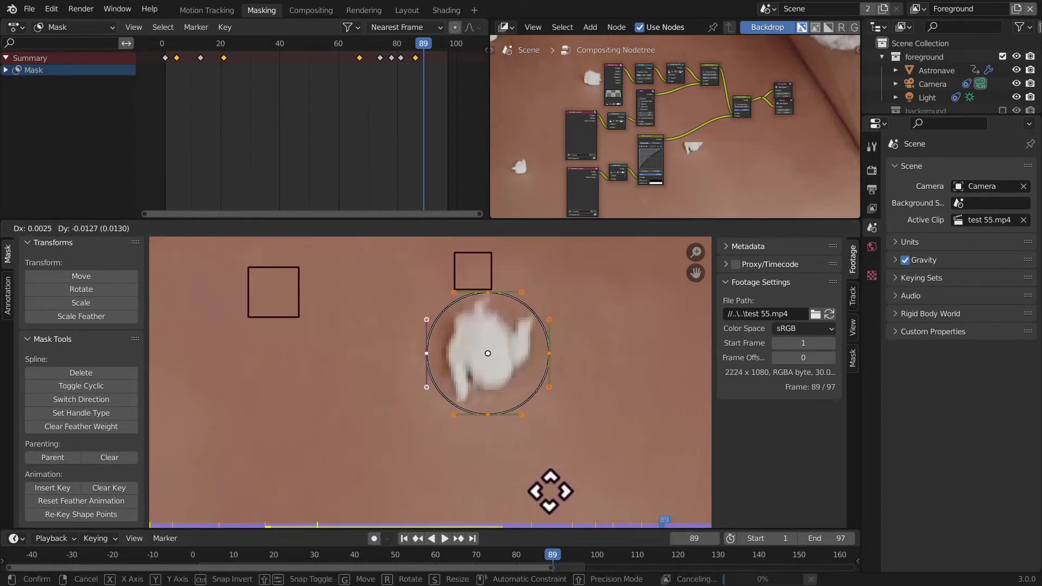
left_click(550, 492)
left_click(53, 489)
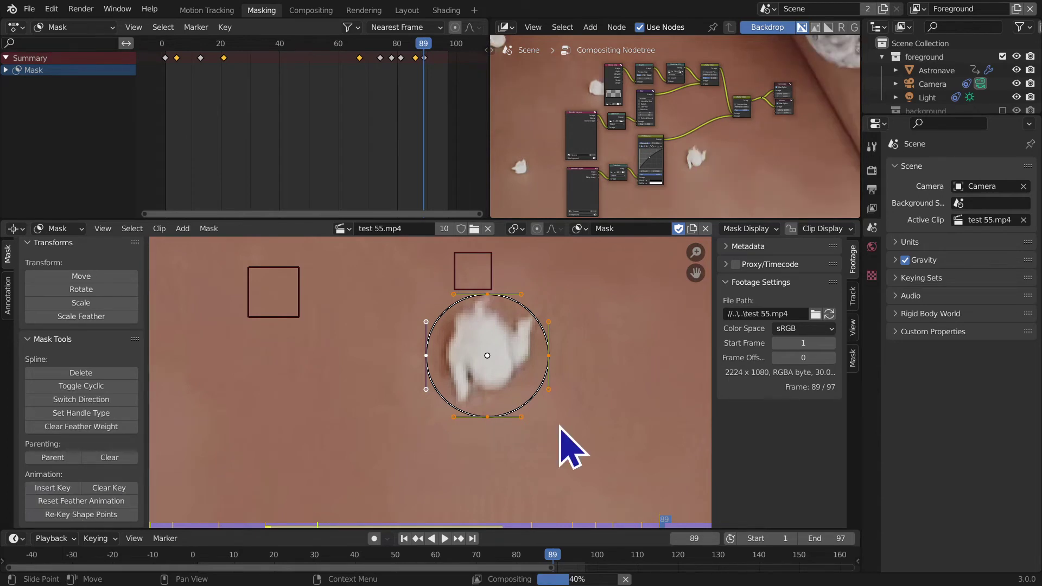
Step: Recentre the circle on the spot and insert keys at frames 94 and 97
key("space")
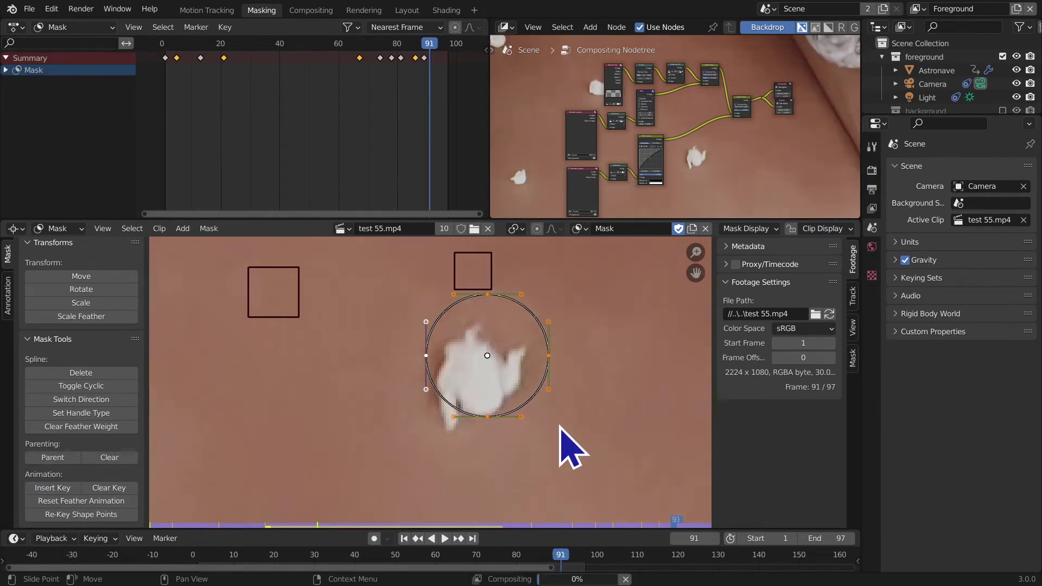
key("g")
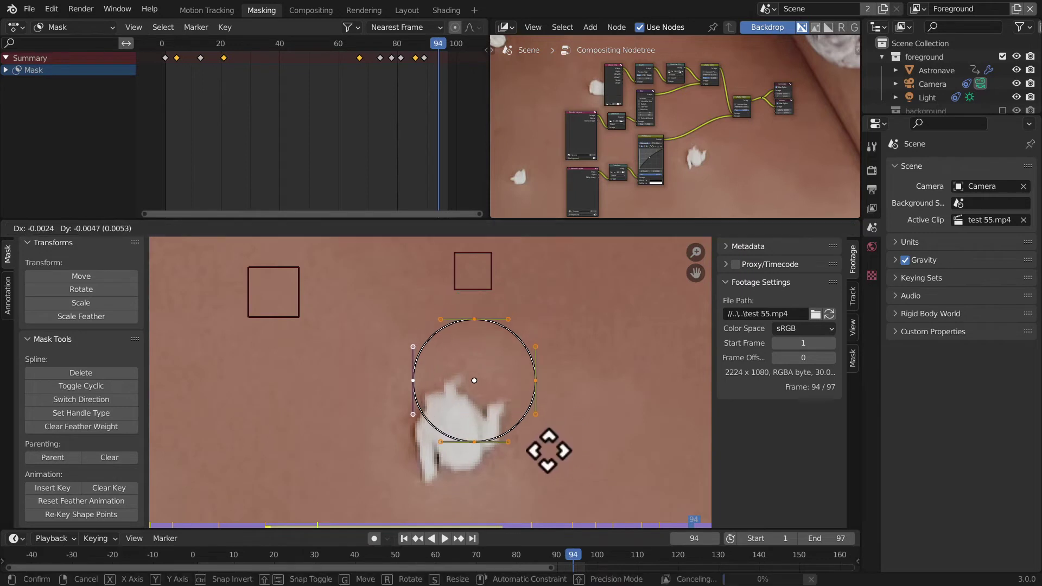
left_click(528, 497)
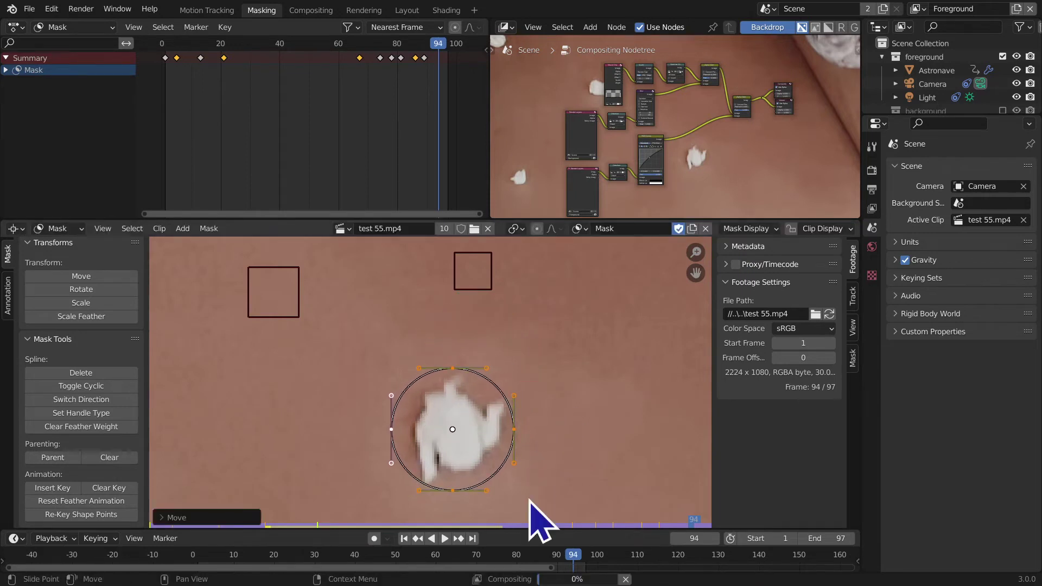
left_click(71, 488)
middle_click_drag(309, 383, 351, 295)
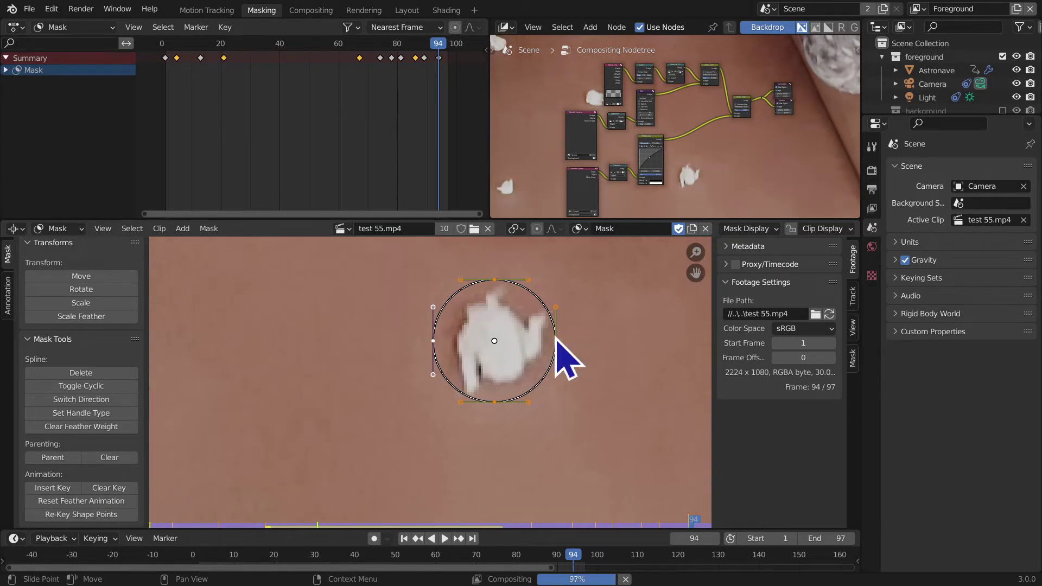
key("Right")
key("Right")
key("Right")
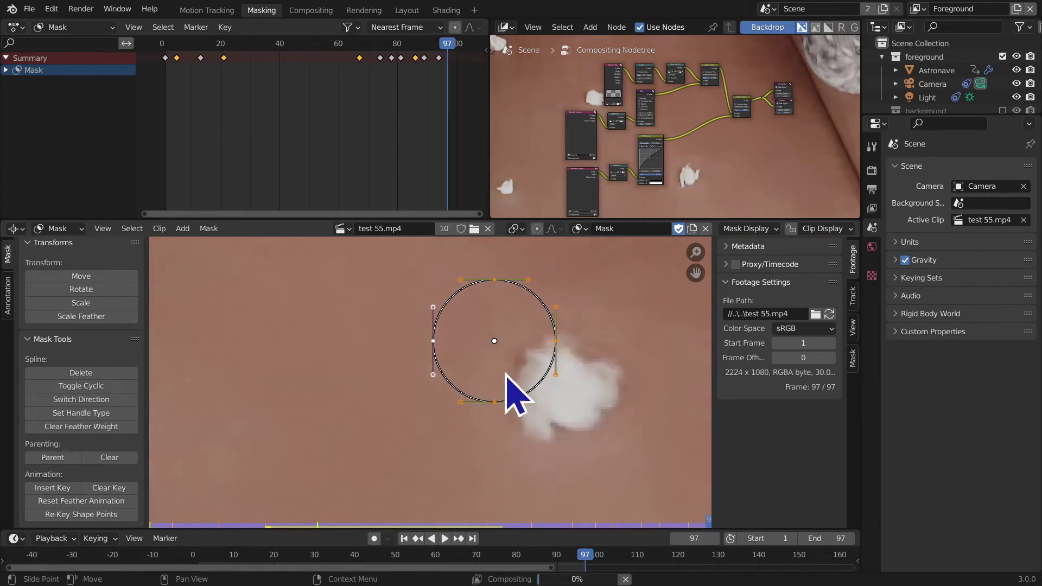
key("g")
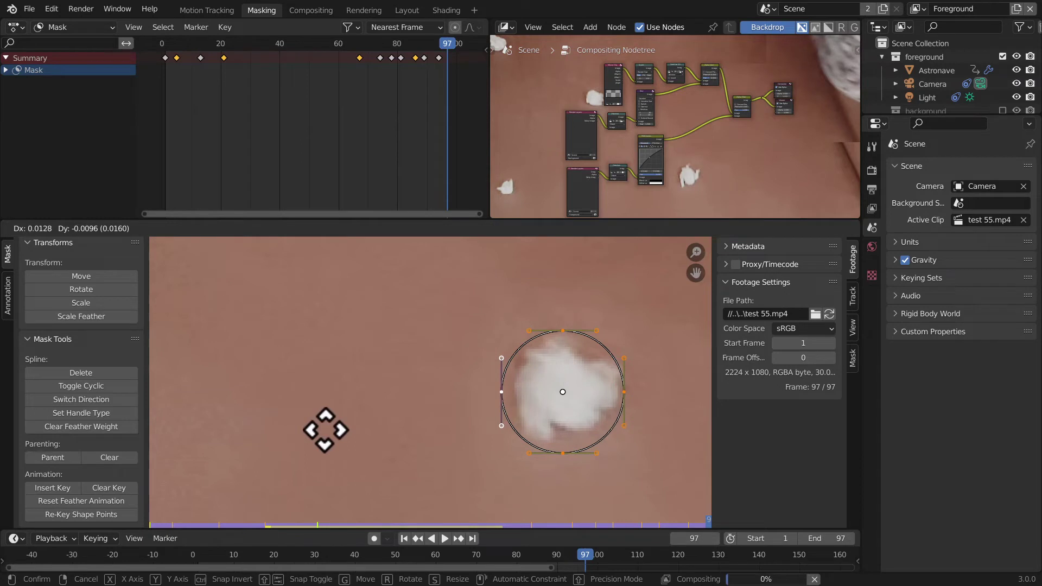
left_click(326, 430)
left_click(52, 488)
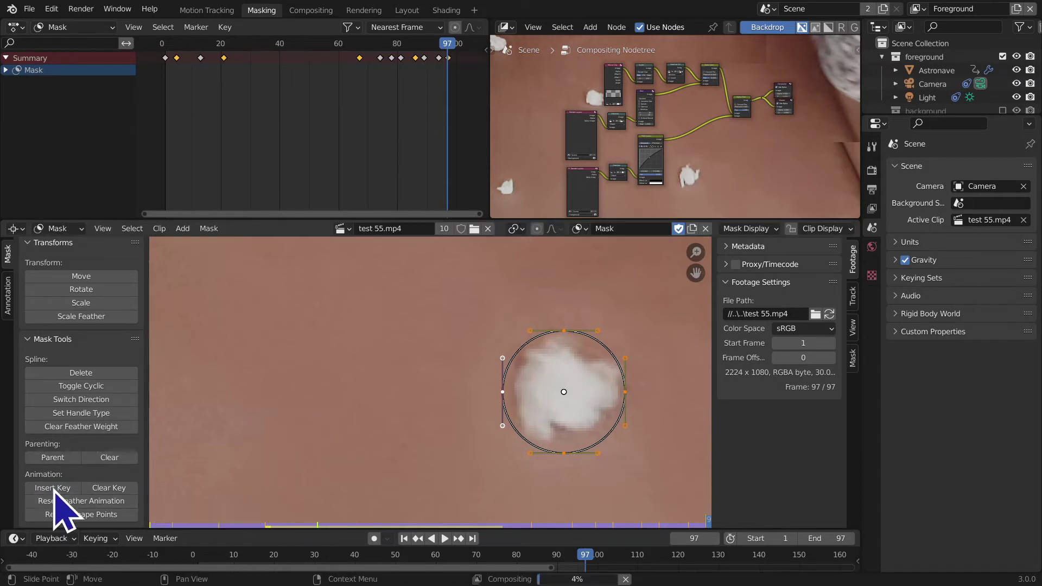
middle_click_drag(408, 449, 378, 419)
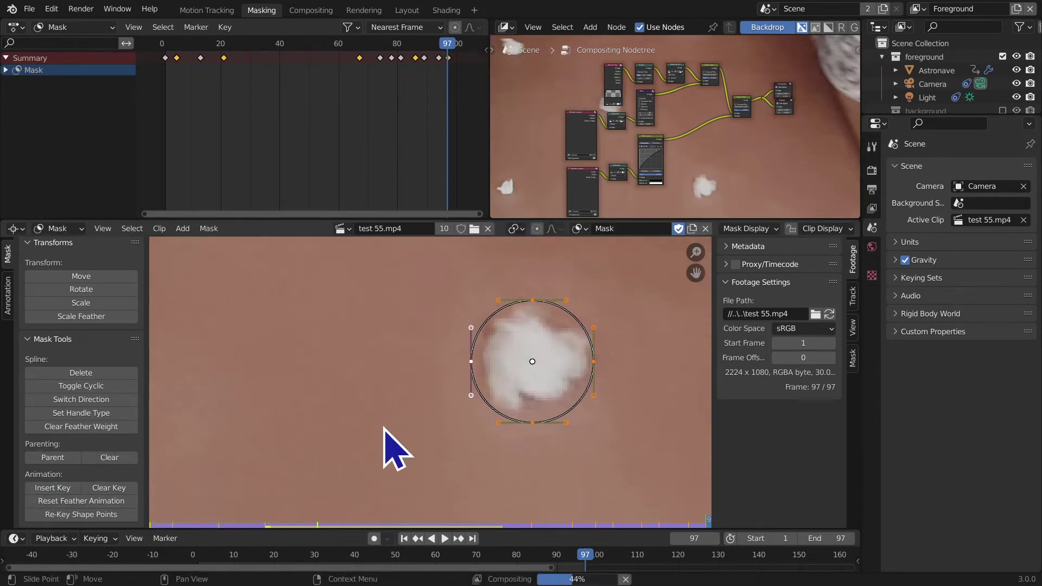
scroll(395, 429, "down", 3)
key("space")
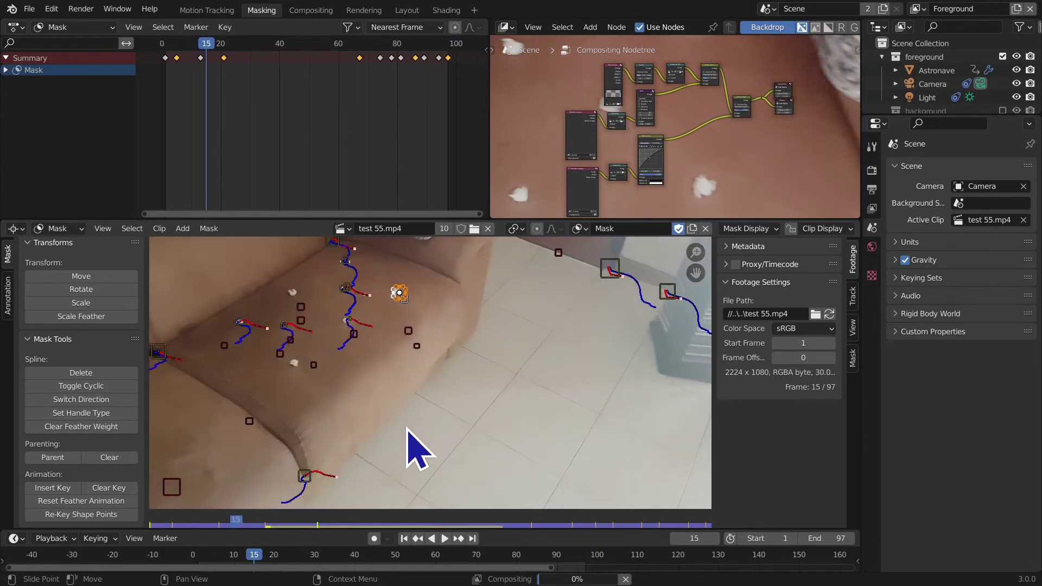
middle_click_drag(437, 492, 473, 214)
middle_click_drag(419, 540, 496, 281, "ctrl")
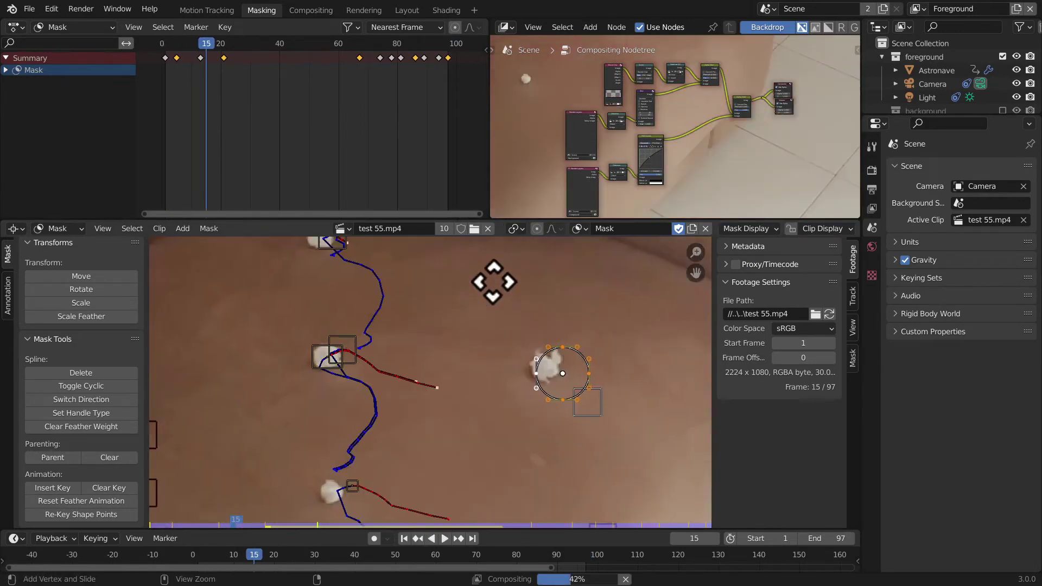
left_click(404, 539)
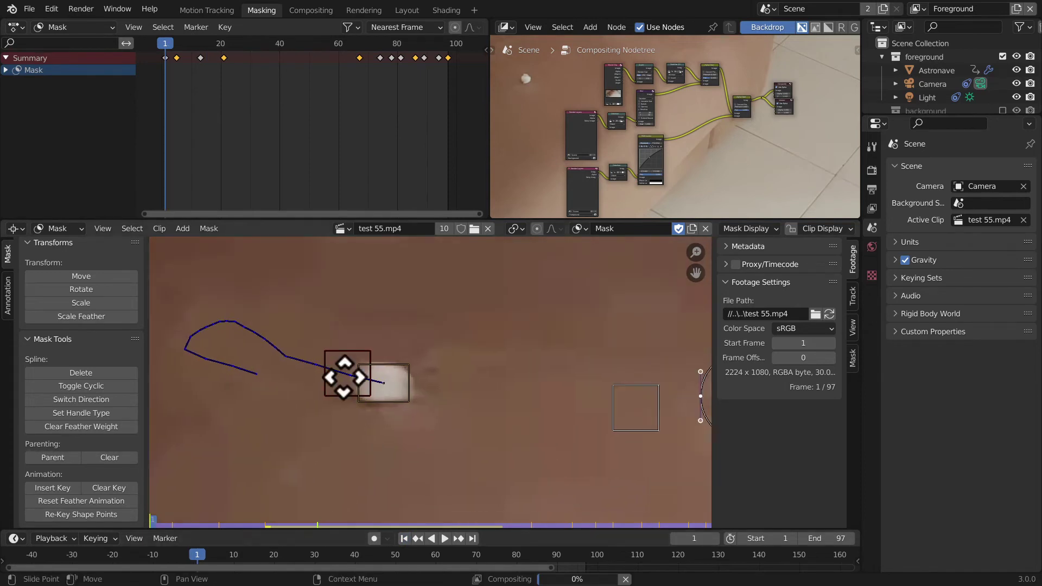
middle_click_drag(342, 372, 667, 342)
key("space")
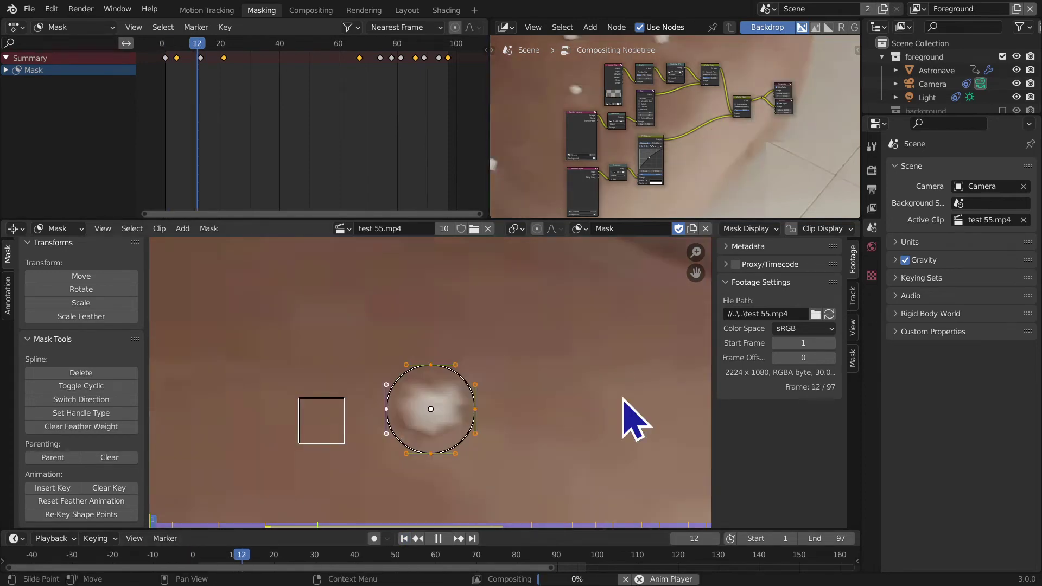
key("space")
left_click(404, 539)
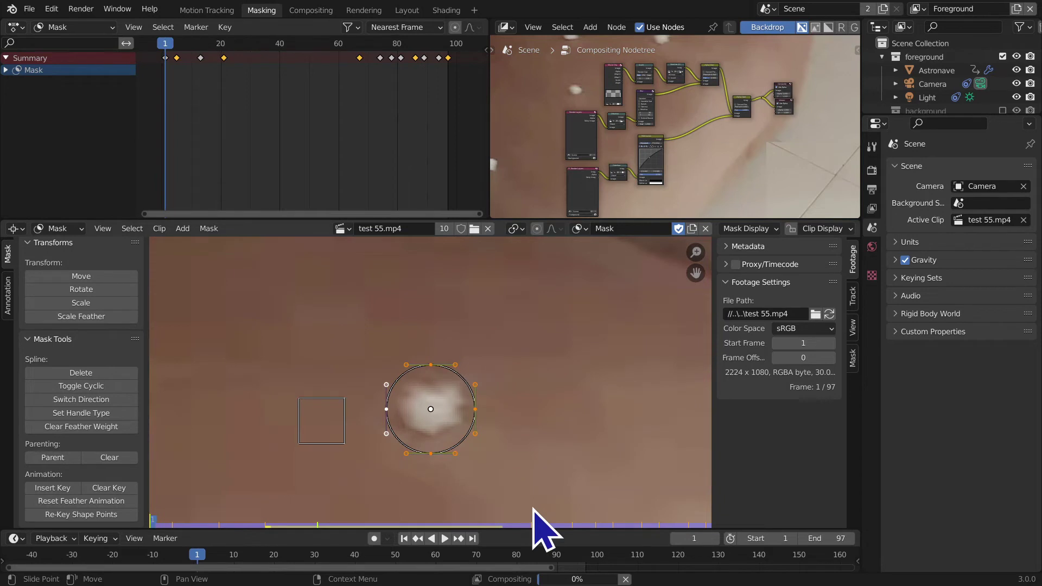
key("Right")
key("Right")
key("Right")
key("Right")
key("Right")
key("Right")
key("Right")
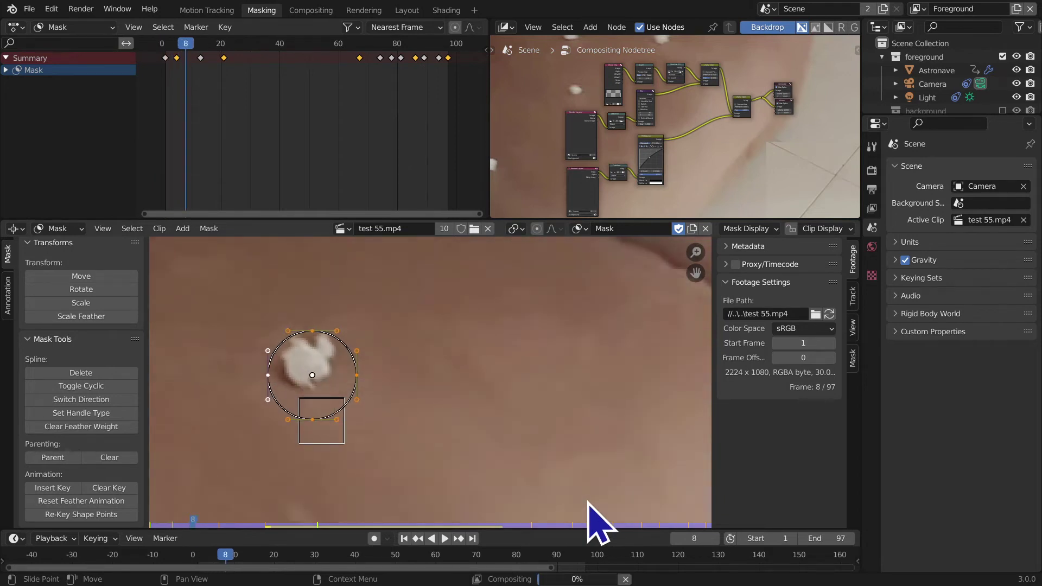
key("Right")
key("Right")
key("Right")
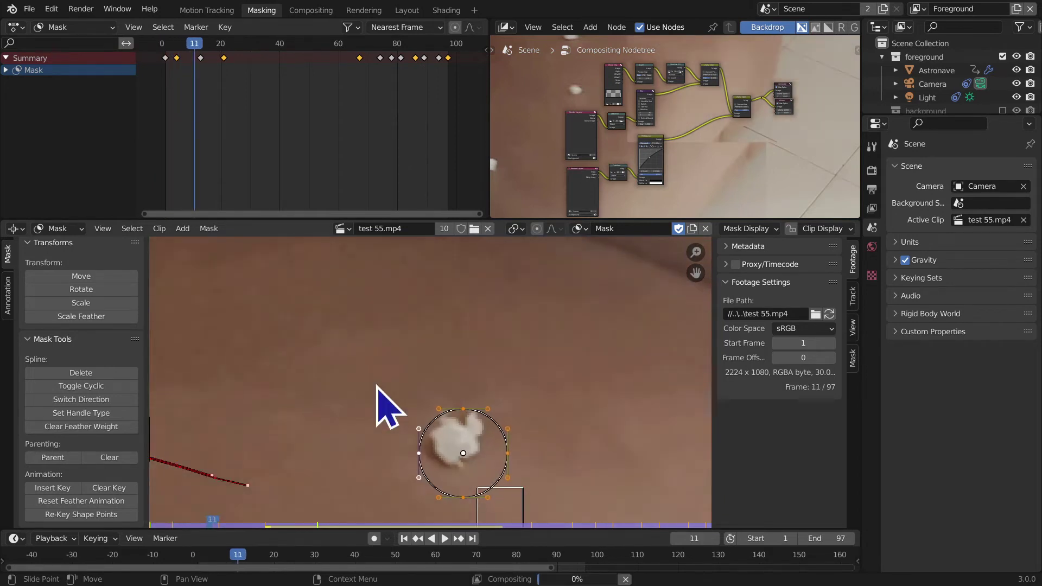
key("Right")
key("Right")
key("Left")
key("Left")
key("Left")
key("Left")
key("Left")
key("Left")
key("Left")
key("Left")
key("Left")
key("Left")
key("Left")
key("Left")
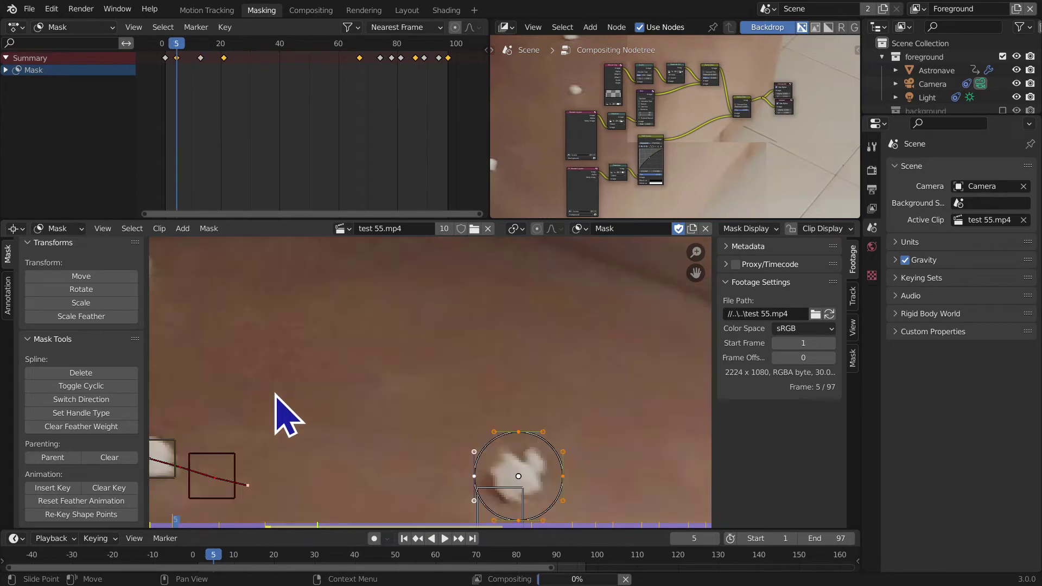
middle_click_drag(404, 411, 386, 467)
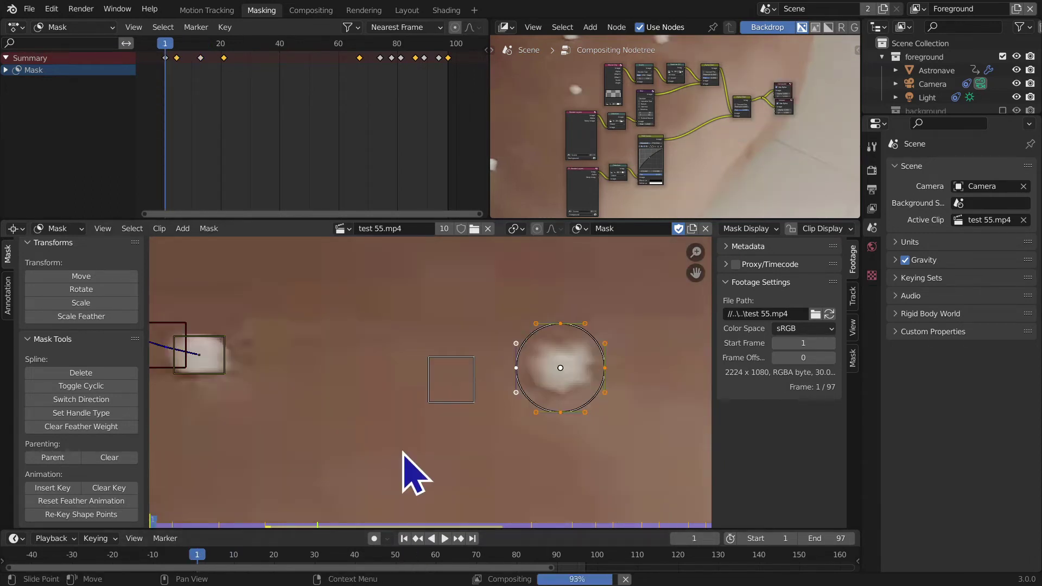
key("Right")
key("Right")
key("Right")
key("Right")
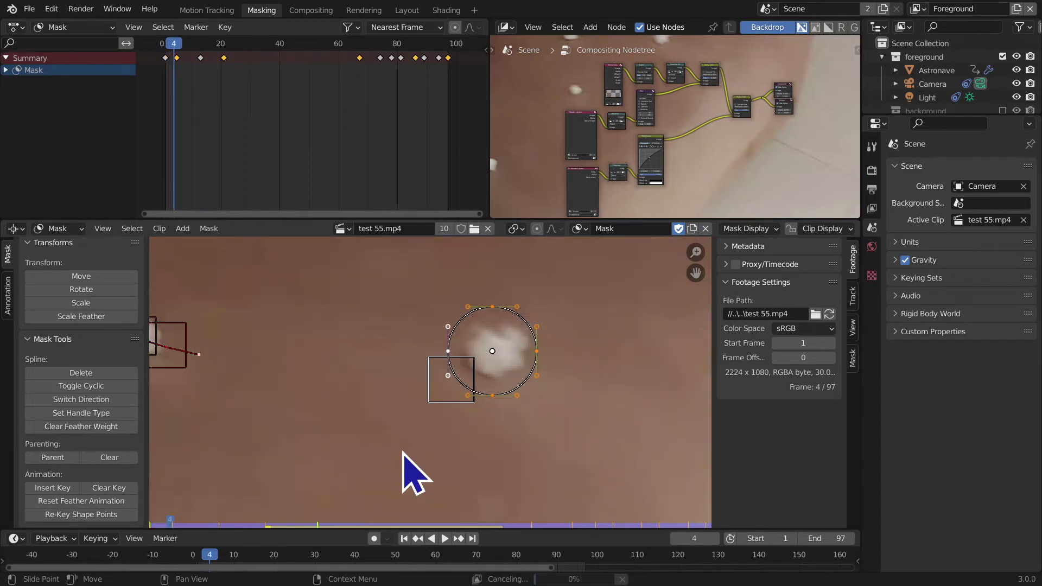
key("Right")
key("Right")
key("Right")
key("Right")
key("Right")
key("Right")
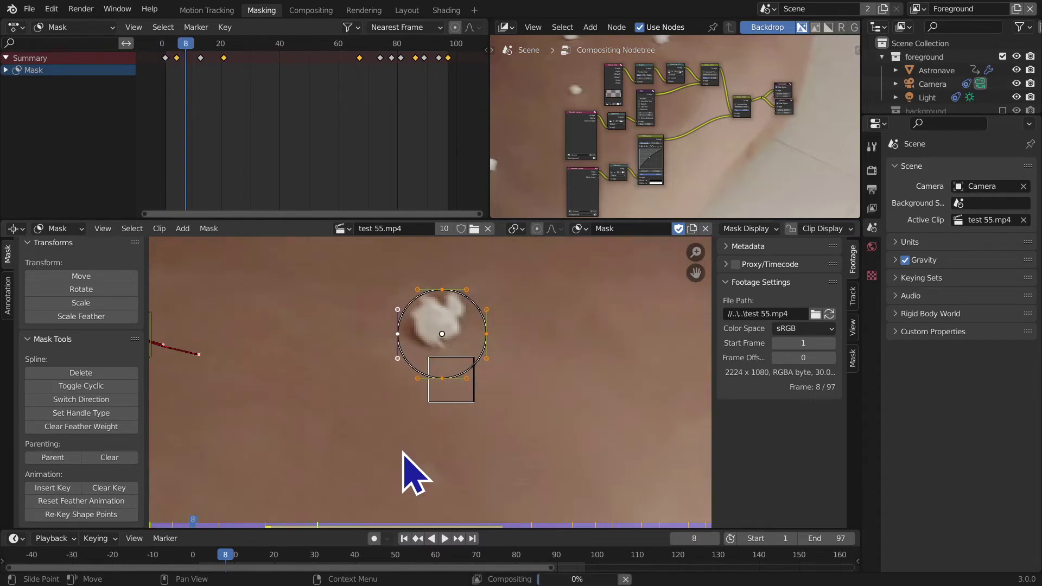
key("Right")
key("Right")
key("Right")
key("Right")
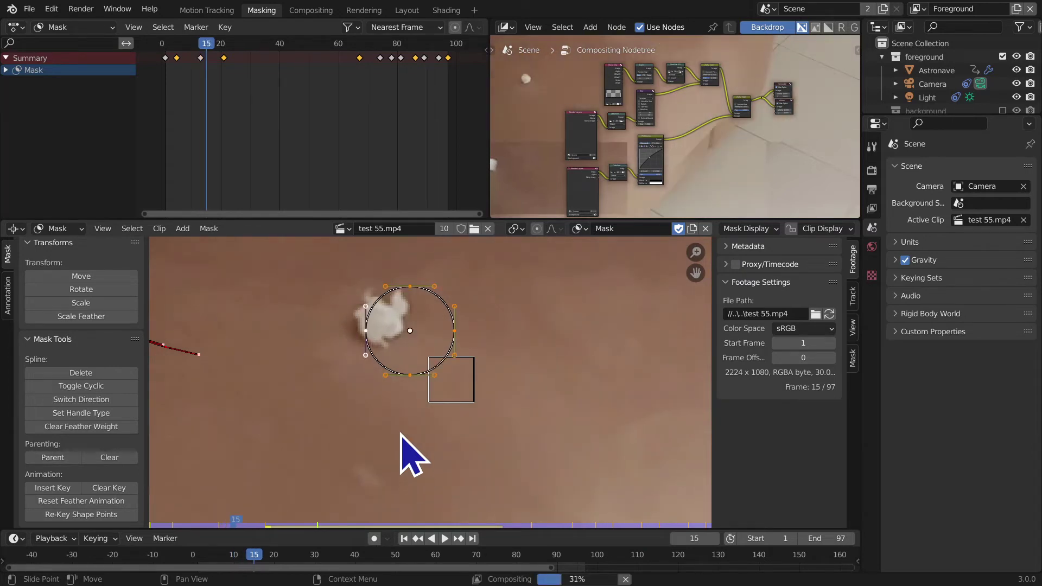
Step: Move the circle mask onto the white spot and keyframe it at frame 15
key("g")
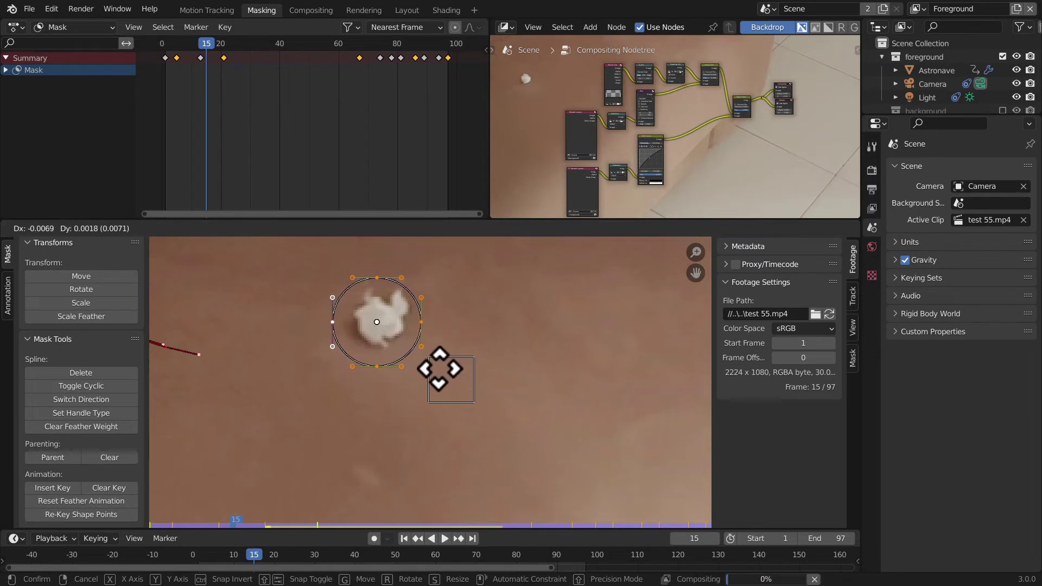
left_click(441, 368)
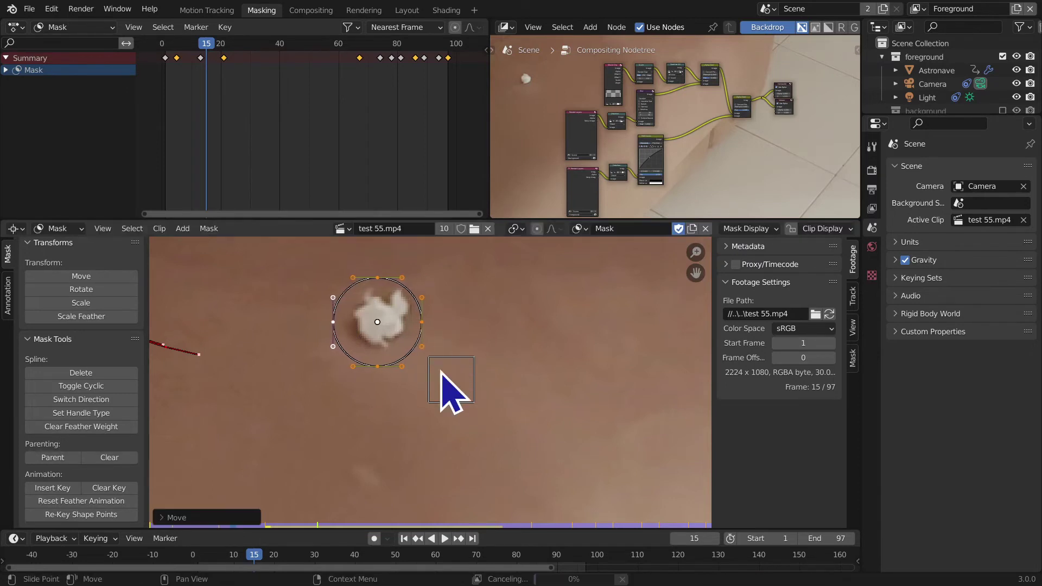
left_click(63, 488)
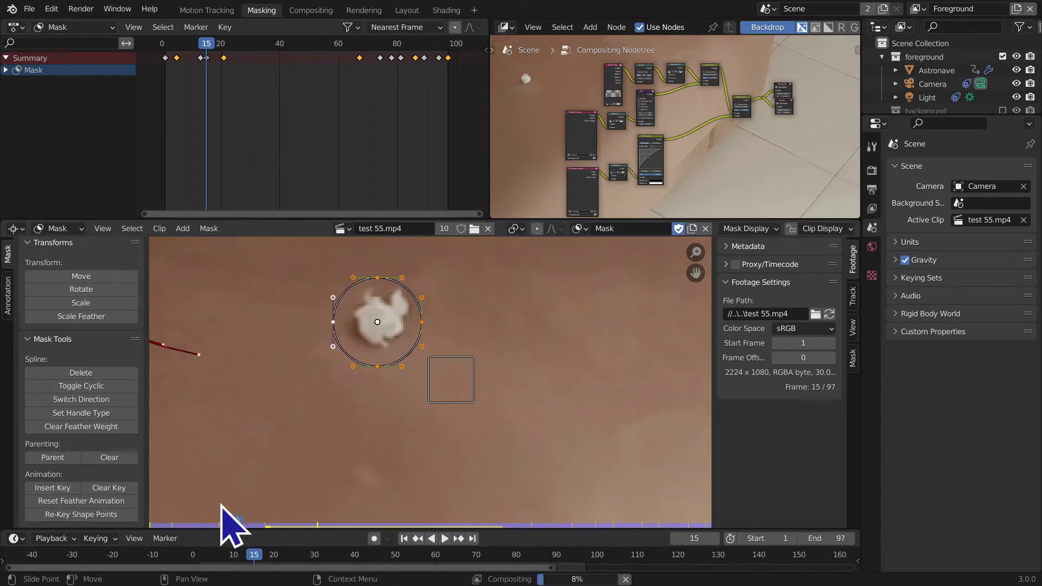
Step: Recentre the circle on the white spot at frame 17 and insert a key
key("Right")
key("Right")
key("Right")
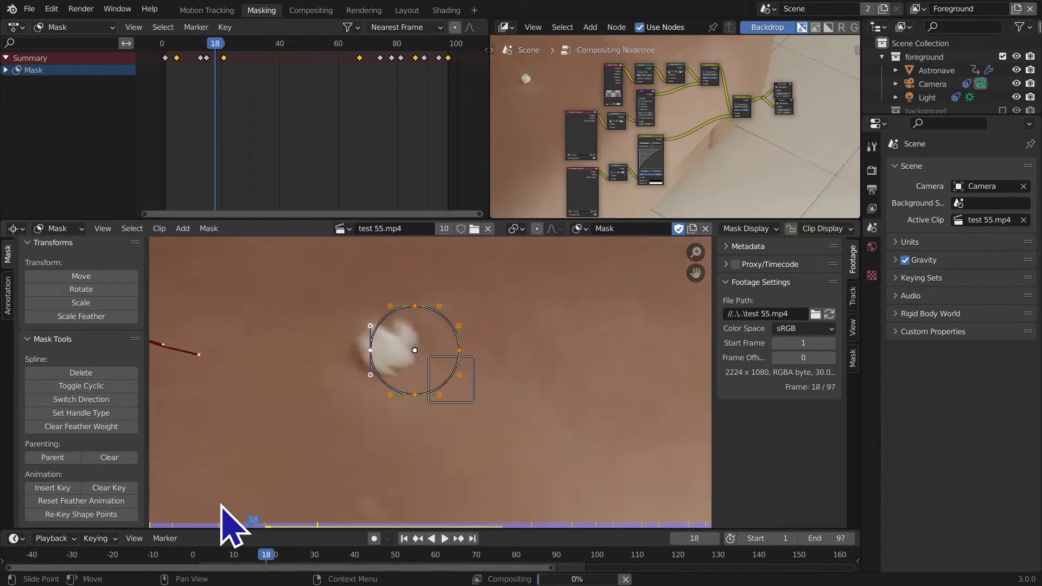
key("Left")
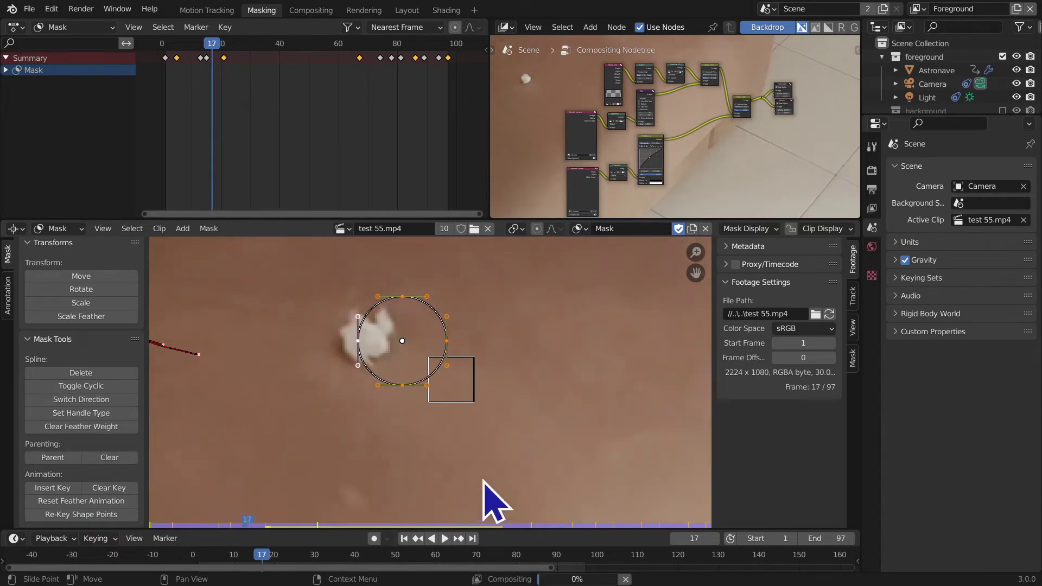
key("g")
left_click(459, 477)
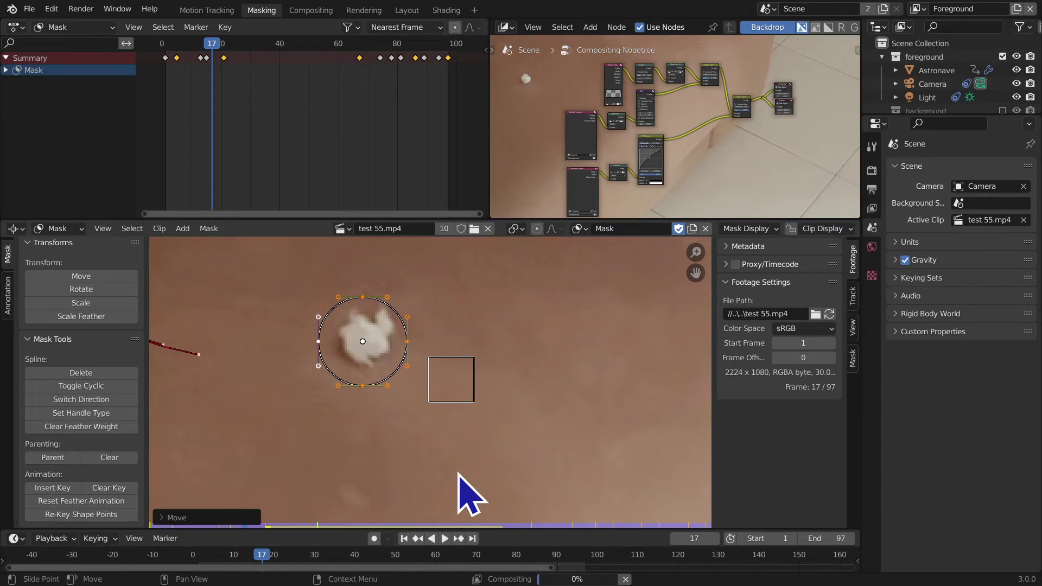
left_click(53, 488)
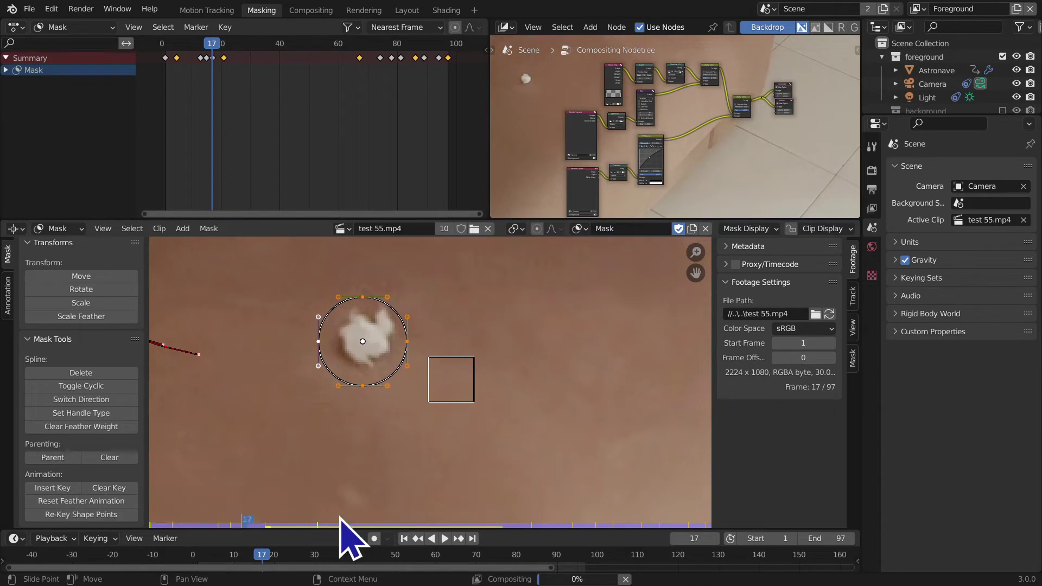
Step: Step from frame 6 through frame 22 to check the mask follows the spot
left_click(404, 539)
key("Right")
key("Right")
key("Right")
key("Right")
key("Right")
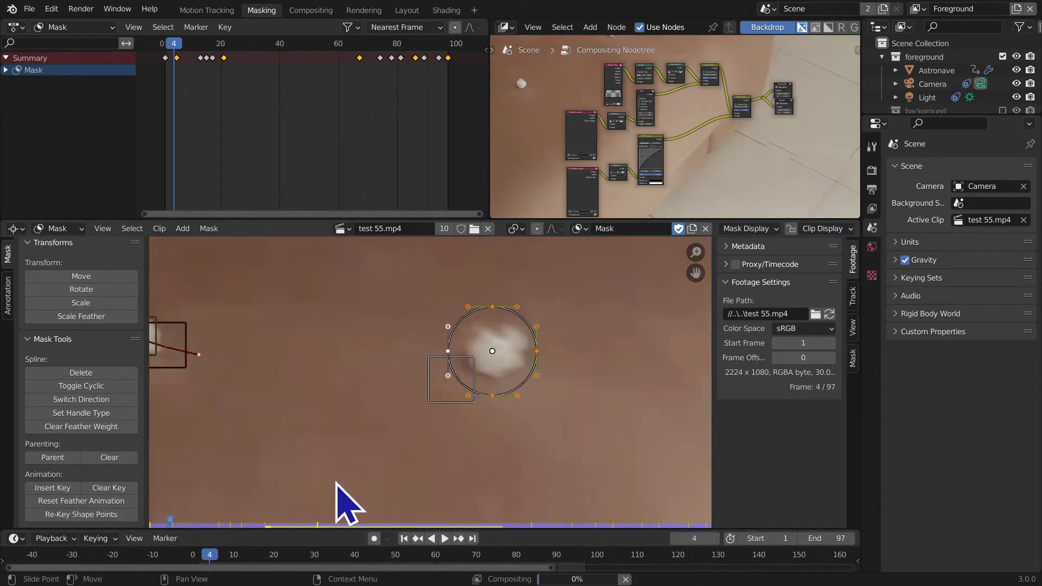
key("Right")
key("Right")
key("Right")
key("Right")
key("Right")
key("Right")
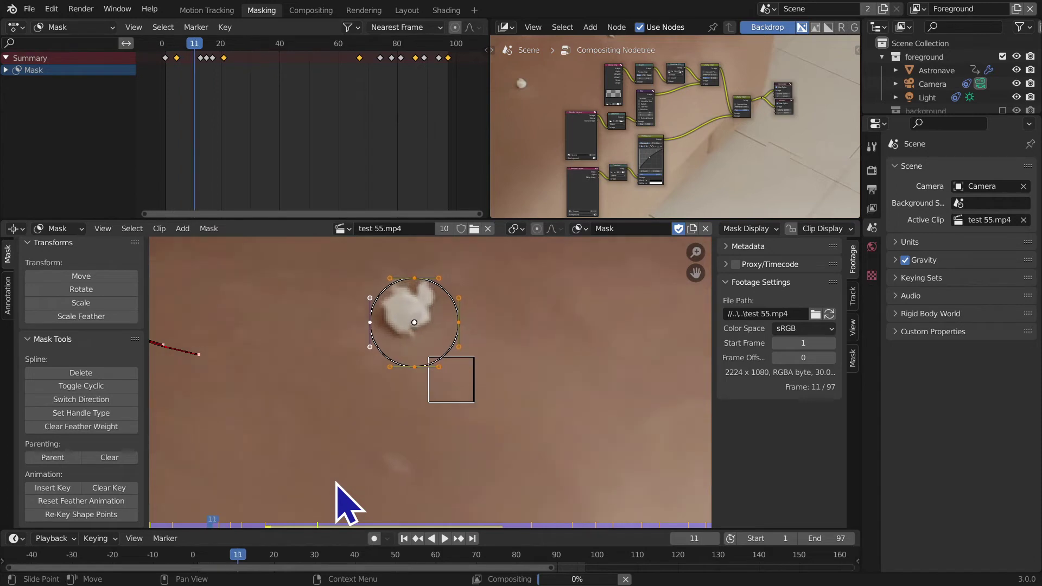
key("Right")
key("Right")
key("Right")
key("Right")
key("Right")
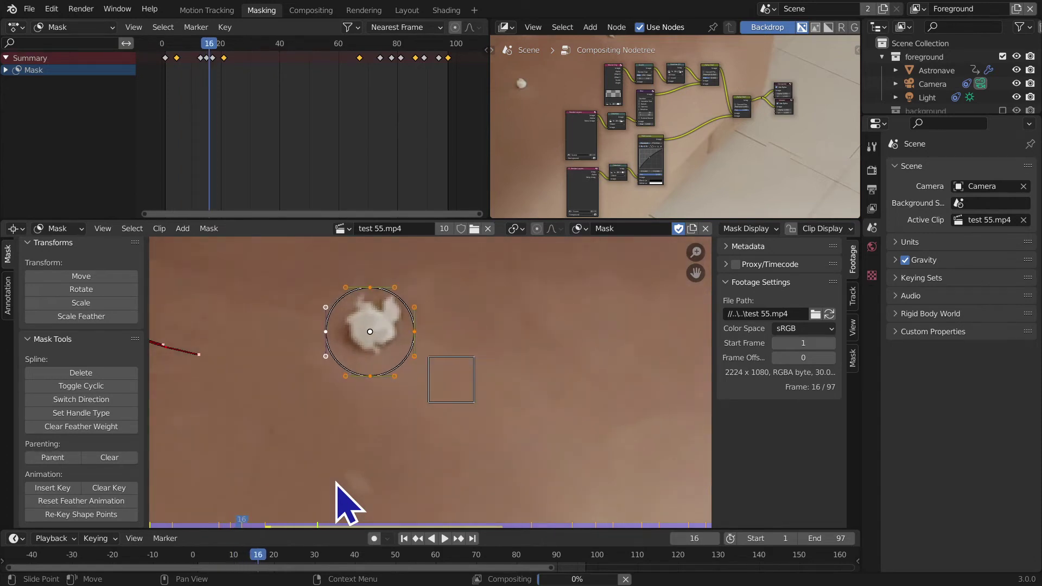
key("Right")
key("Right")
key("Right")
key("Right")
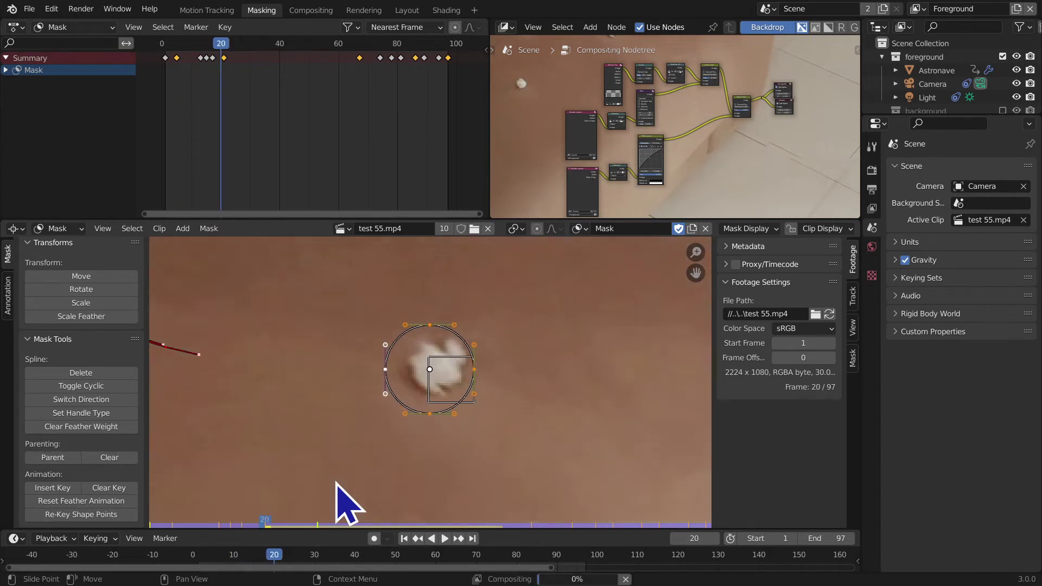
key("Right")
middle_click_drag(337, 483, 342, 407)
Step: Review frames 25 to 42, panning to keep the white spot in view
key("Right")
key("Right")
key("Right")
key("Right")
key("Right")
key("Right")
key("Right")
key("Right")
middle_click_drag(349, 426, 369, 290)
key("Right")
key("Right")
key("Right")
key("Right")
key("Right")
key("Right")
key("Right")
key("Right")
key("Right")
key("Right")
key("Right")
key("Right")
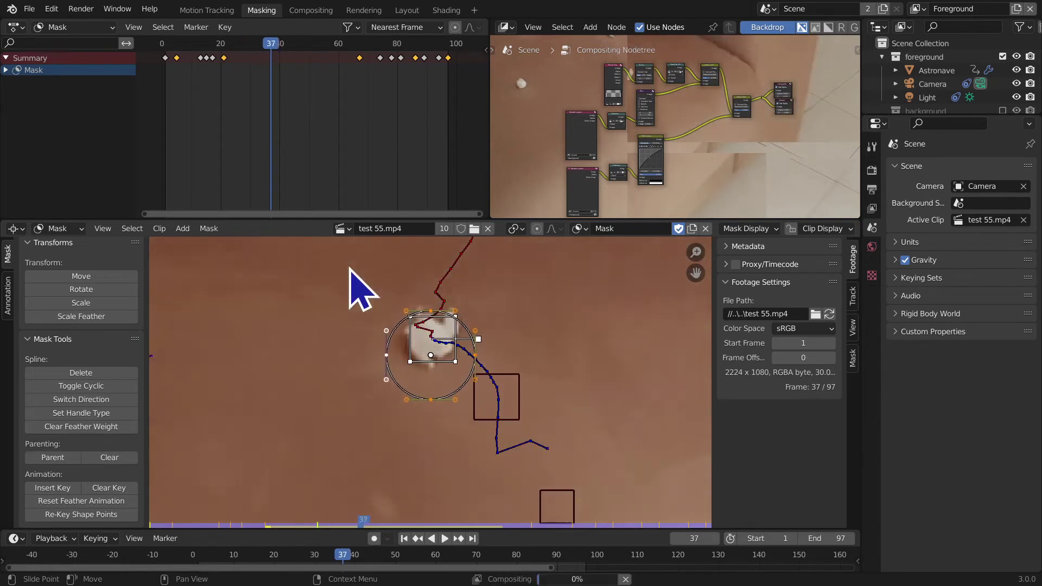
key("Right")
key("Right")
key("Right")
key("Right")
key("Right")
key("Right")
key("Right")
key("Right")
key("Right")
key("Right")
key("Right")
key("Right")
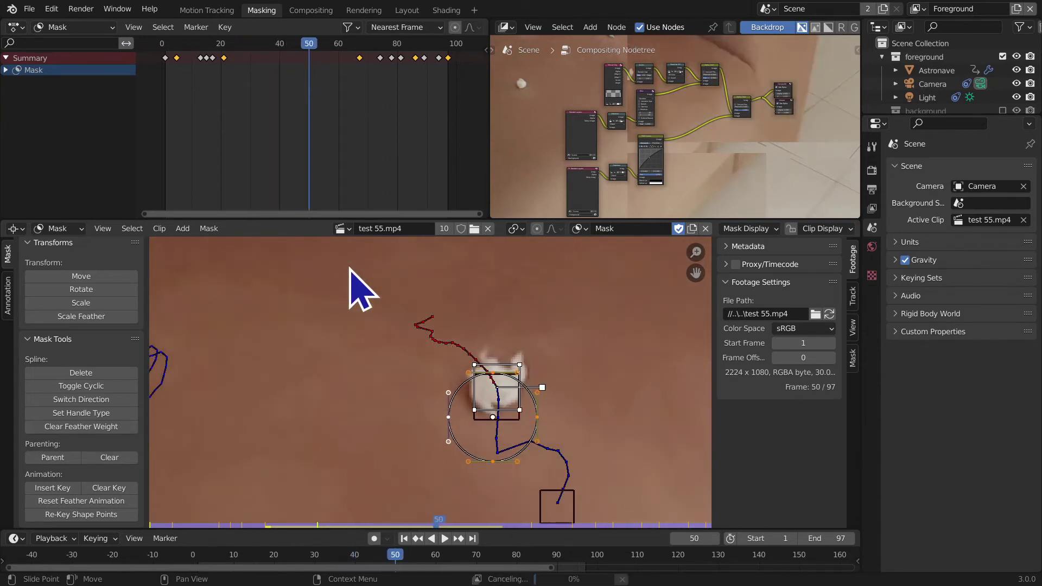
middle_click_drag(330, 452, 341, 366)
key("Left")
key("Left")
key("Left")
key("Left")
key("Left")
key("Left")
key("Left")
key("Left")
key("Left")
key("Left")
key("Left")
key("Left")
key("Left")
key("Left")
middle_click_drag(339, 364, 304, 483)
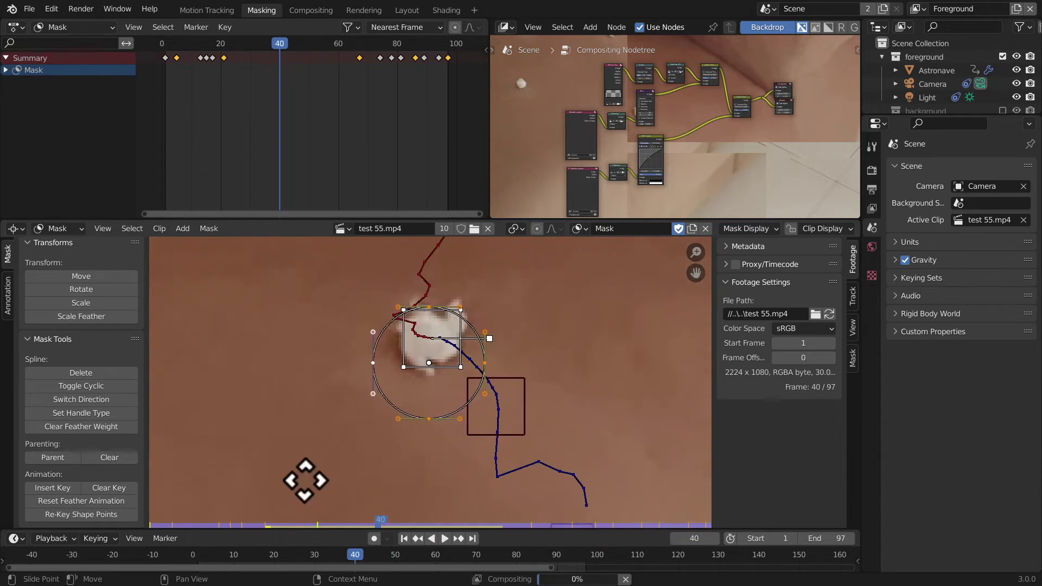
key("Left")
key("Left")
key("Left")
key("Left")
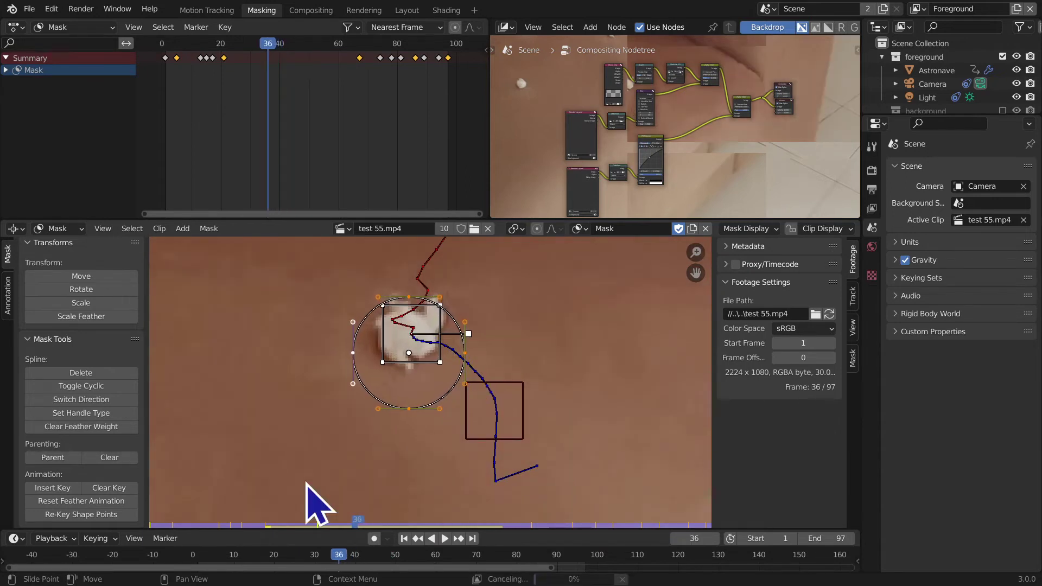
key("Right")
key("Right")
key("Right")
key("Right")
key("Right")
key("Right")
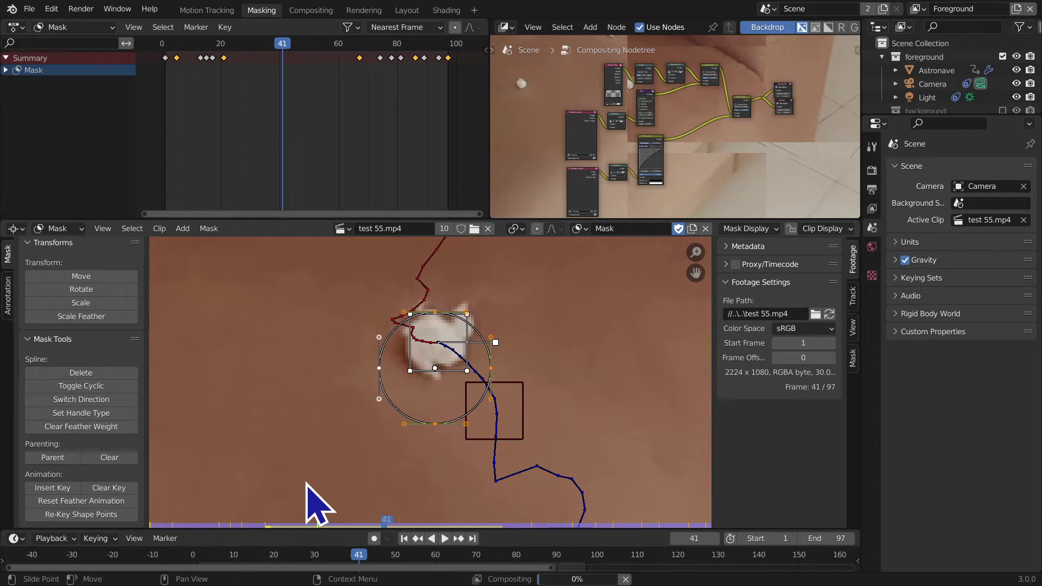
Step: At frame 43, move the circle onto the white spot and keyframe it
key("Right")
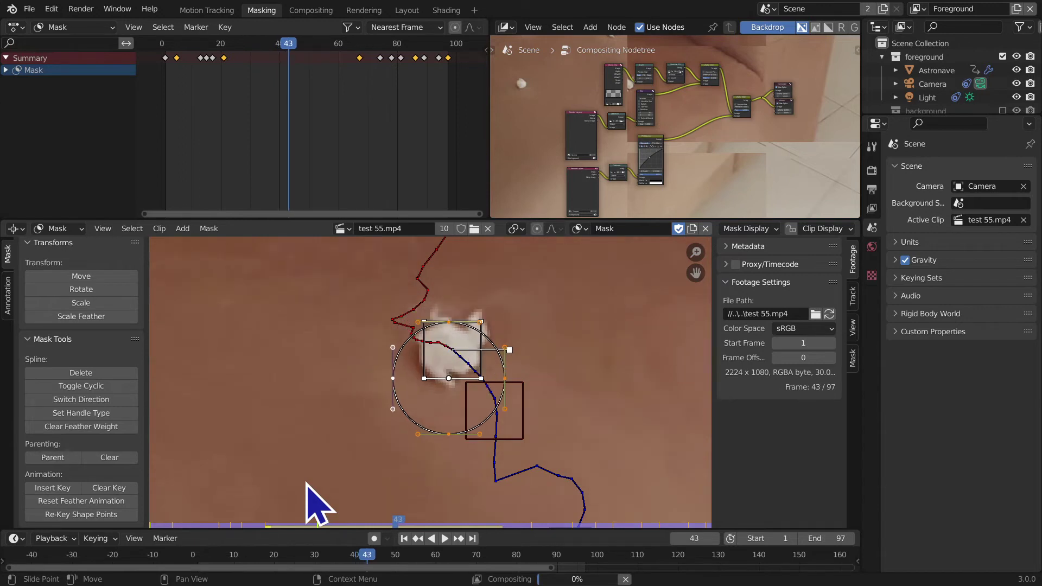
key("g")
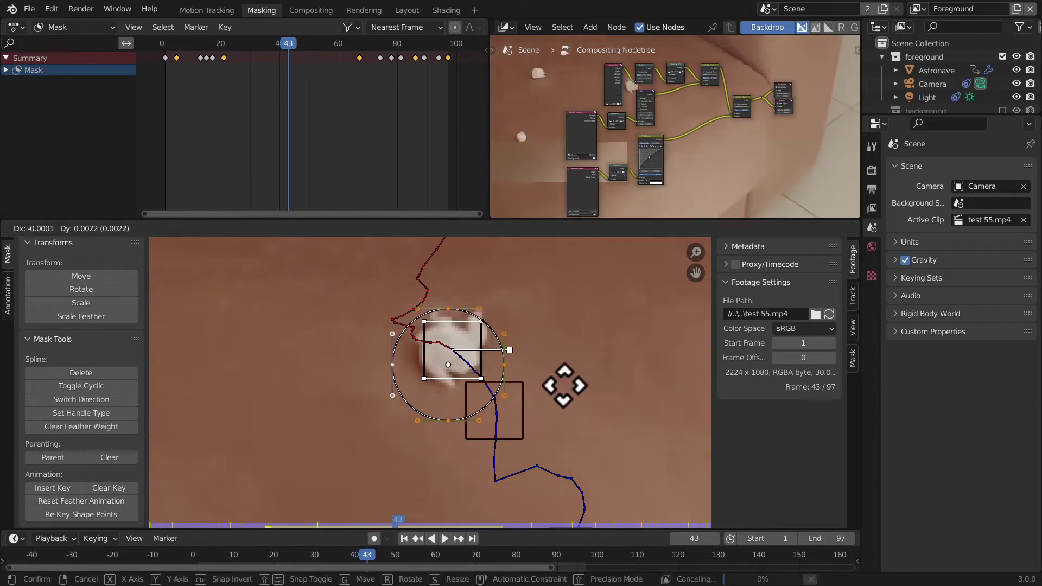
left_click(570, 374)
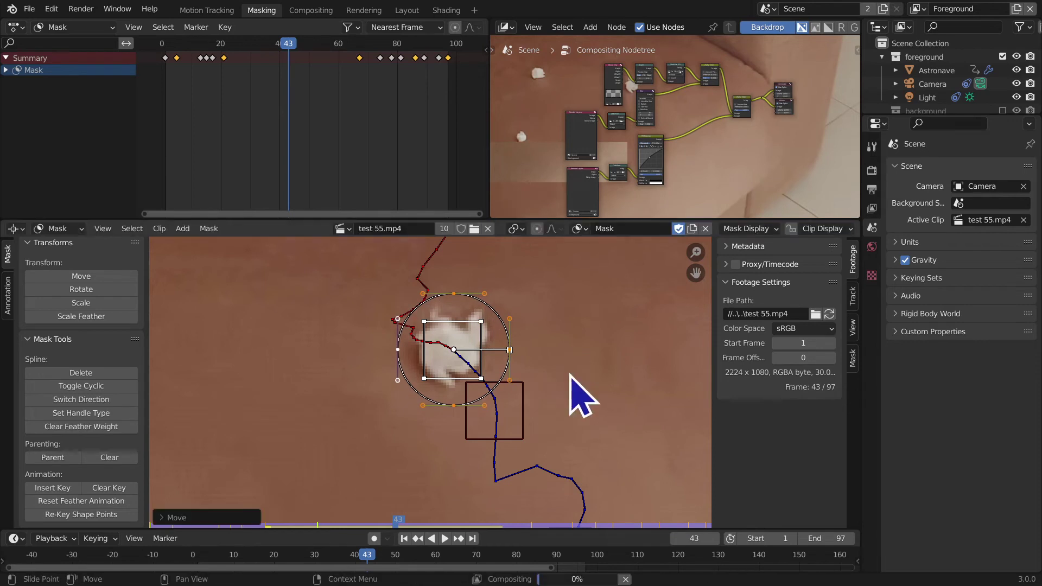
left_click(52, 487)
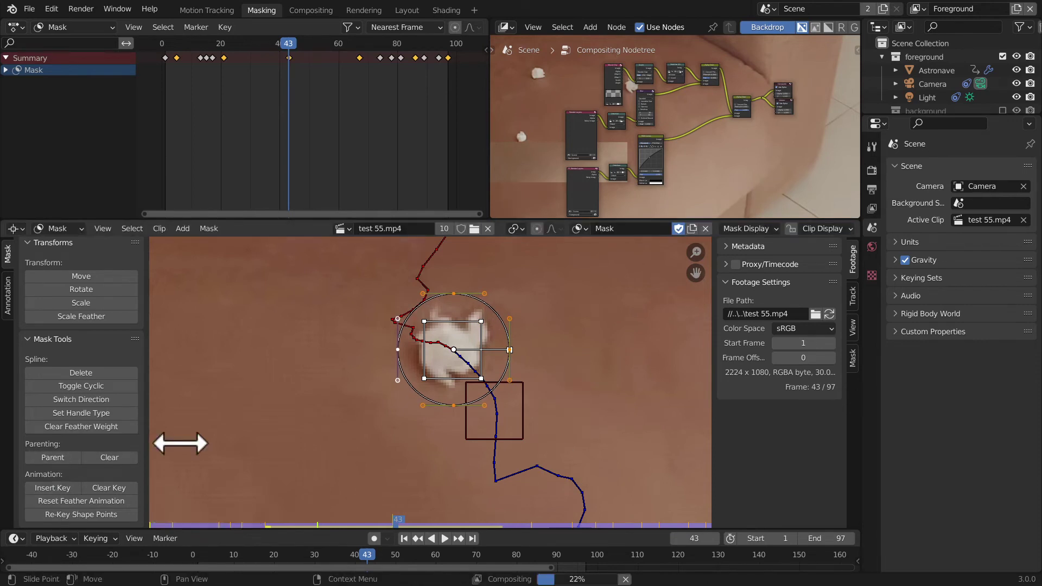
Step: Advance to frame 54, recentre the circle on the spot and keyframe it
key("Right")
key("Right")
key("Right")
key("Right")
key("Right")
key("Right")
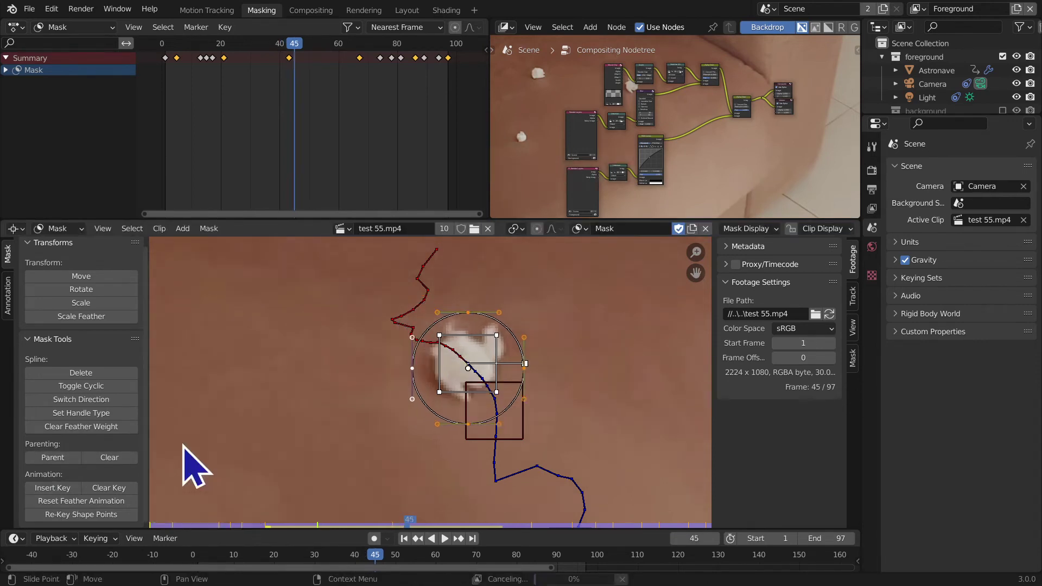
key("Right")
key("Right")
key("Right")
key("Right")
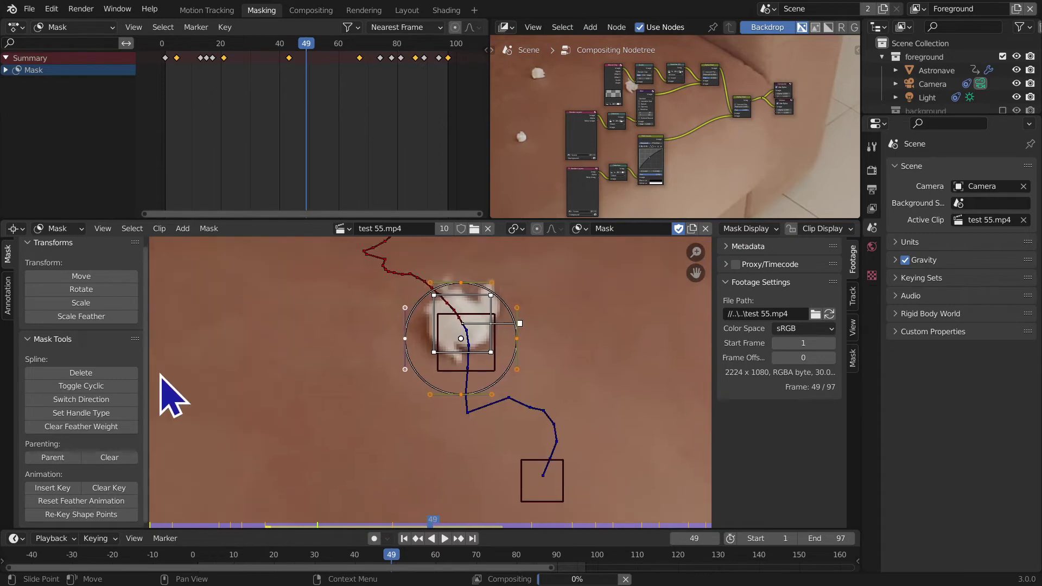
key("Right")
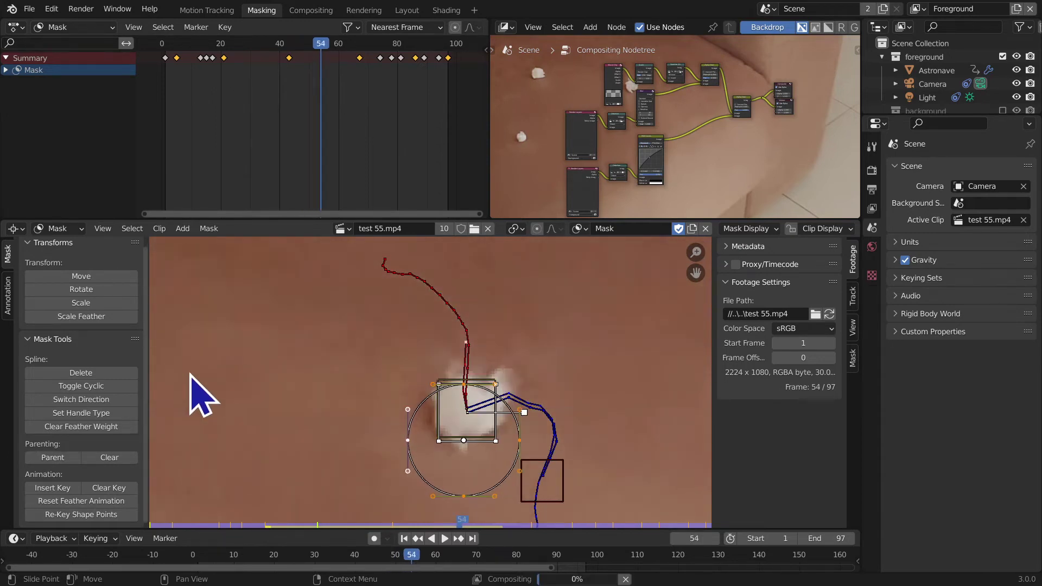
middle_click_drag(306, 381, 317, 326)
key("g")
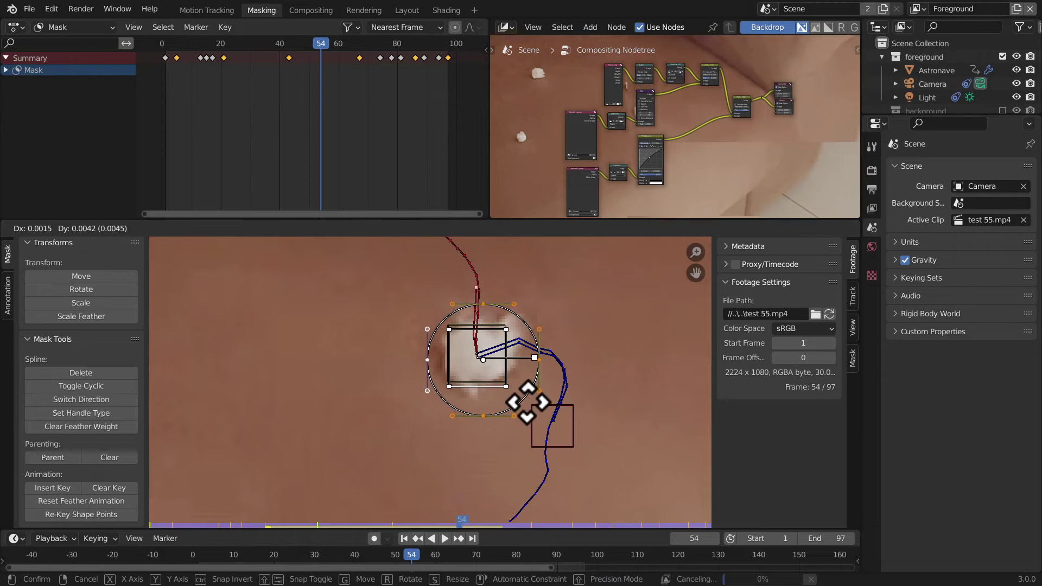
left_click(529, 403)
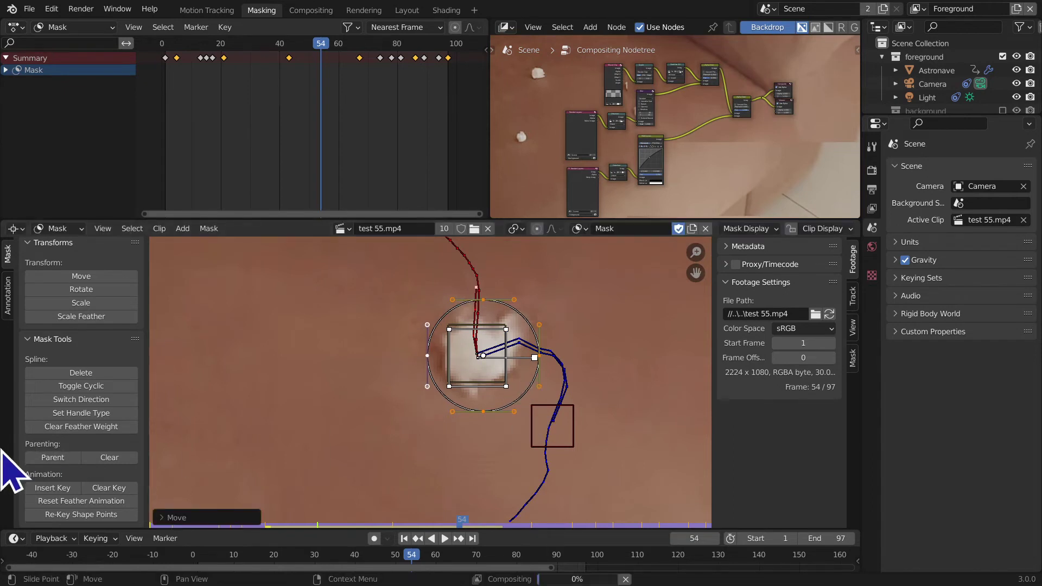
left_click(53, 488)
Step: Keyframe the circle over the spot at frame 60, then nudge it up-left
key("Right")
key("Right")
key("Right")
key("Right")
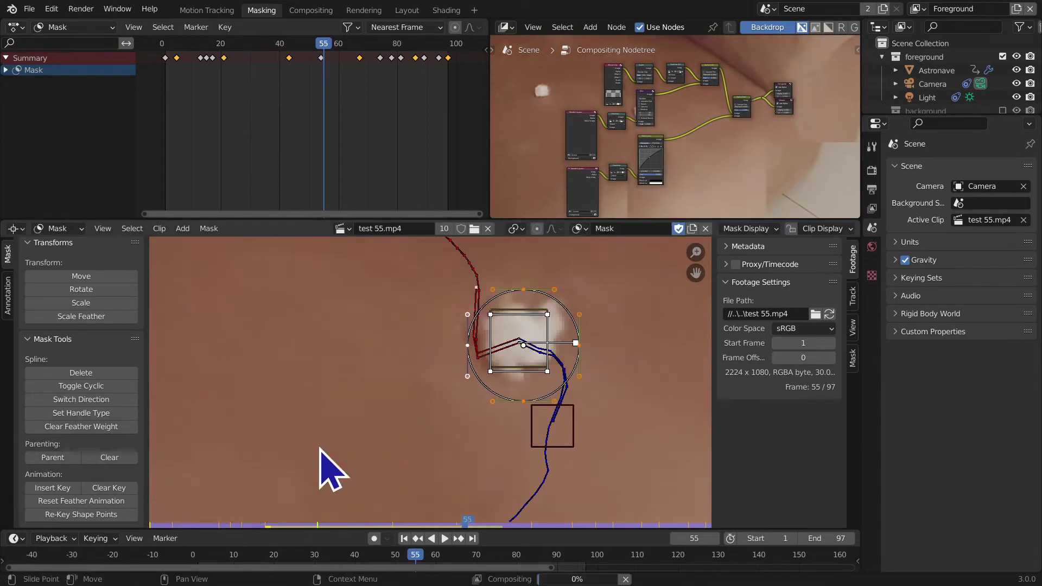
key("Right")
key("Right")
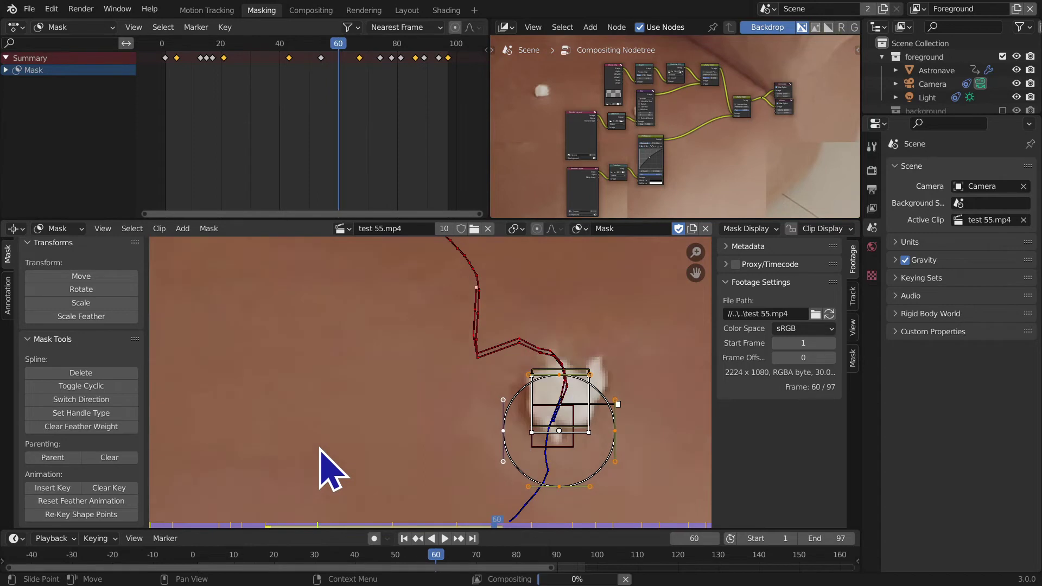
key("g")
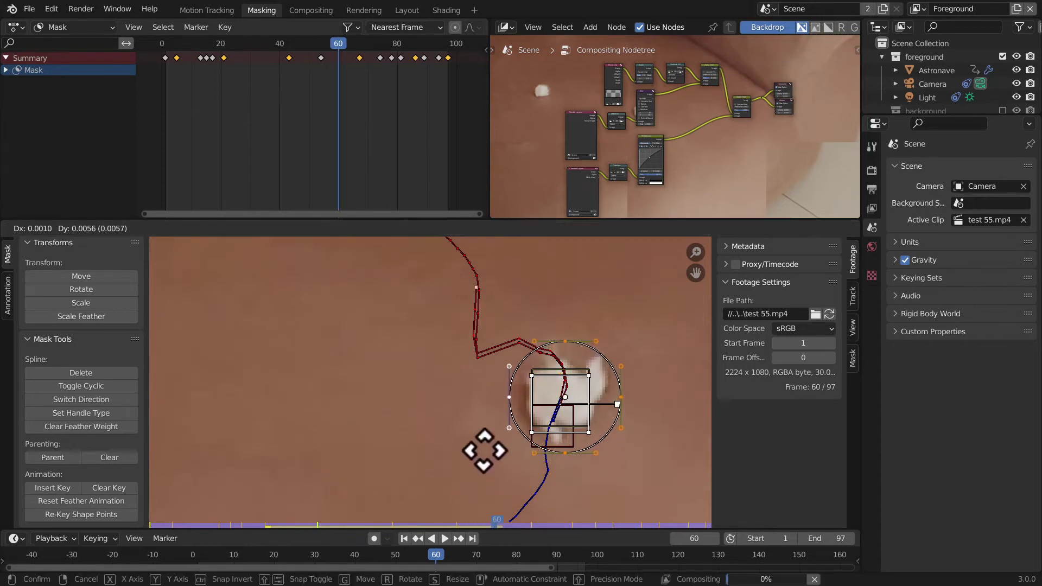
left_click(471, 453)
left_click(57, 487)
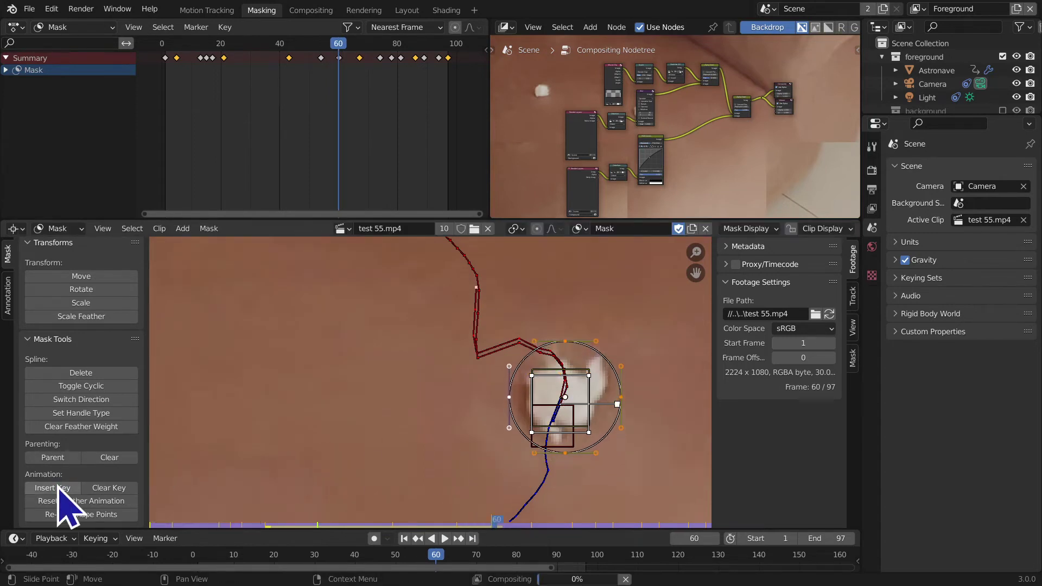
key("g")
left_click(304, 350)
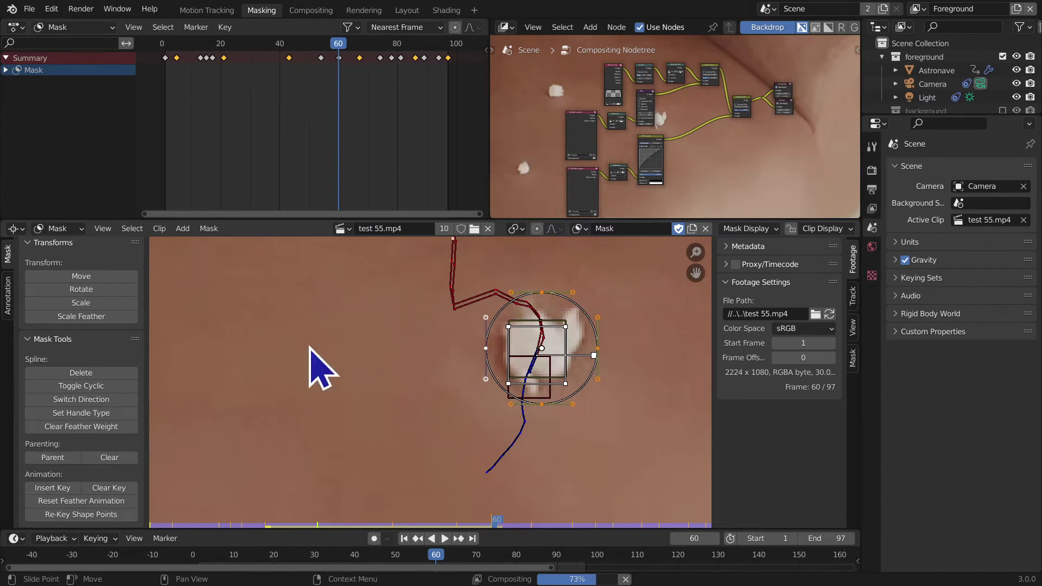
key("Right")
key("Right")
key("Right")
key("Right")
key("Right")
key("Right")
key("Right")
key("Right")
key("Right")
key("Right")
key("Right")
key("Right")
key("Right")
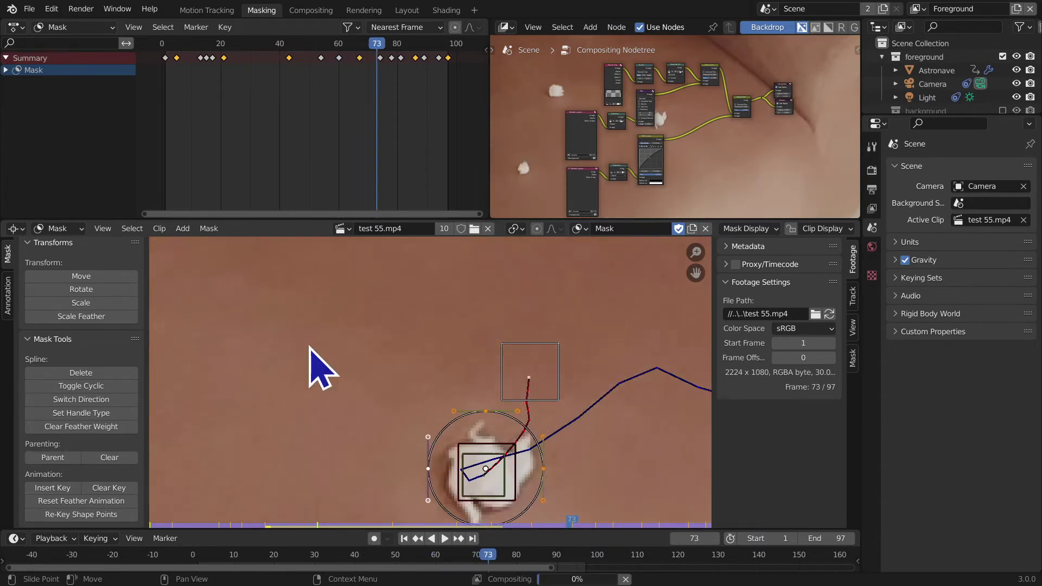
Step: Place the circle over the white spot and keyframe it at frame 76
middle_click_drag(310, 348, 316, 267)
key("Right")
key("Right")
key("Right")
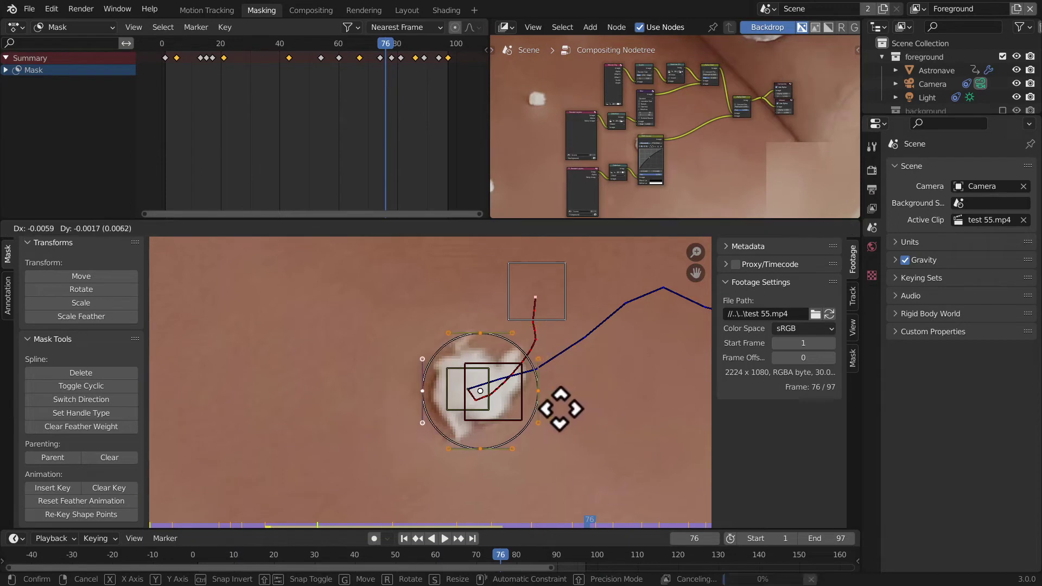
left_click(554, 409)
left_click(39, 486)
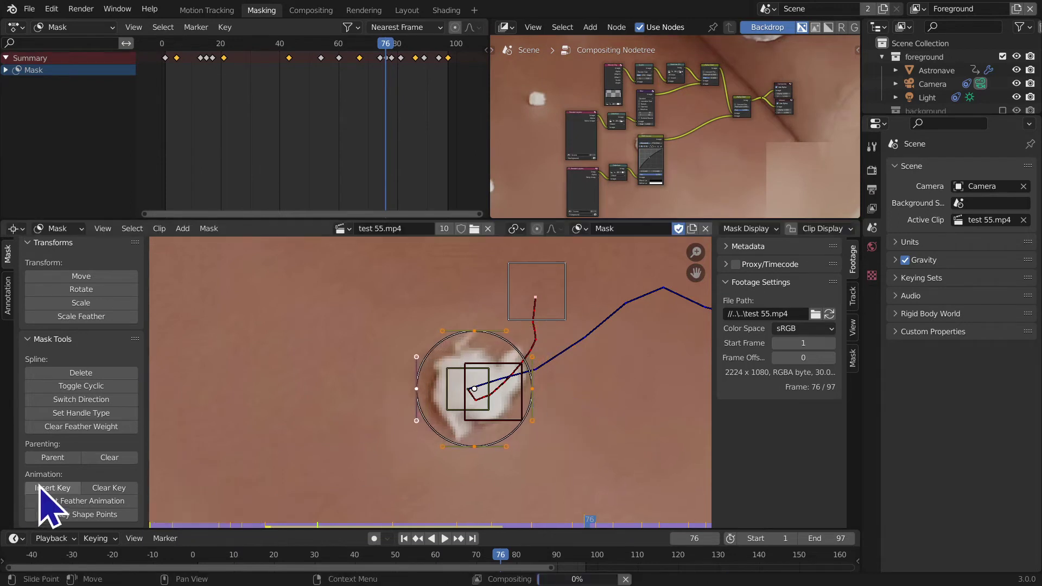
Step: Check frames 77–79, then recentre the circle on the spot and keyframe it at frame 83
key("Left")
key("Left")
key("Left")
key("Left")
key("Left")
key("Left")
key("Left")
key("Left")
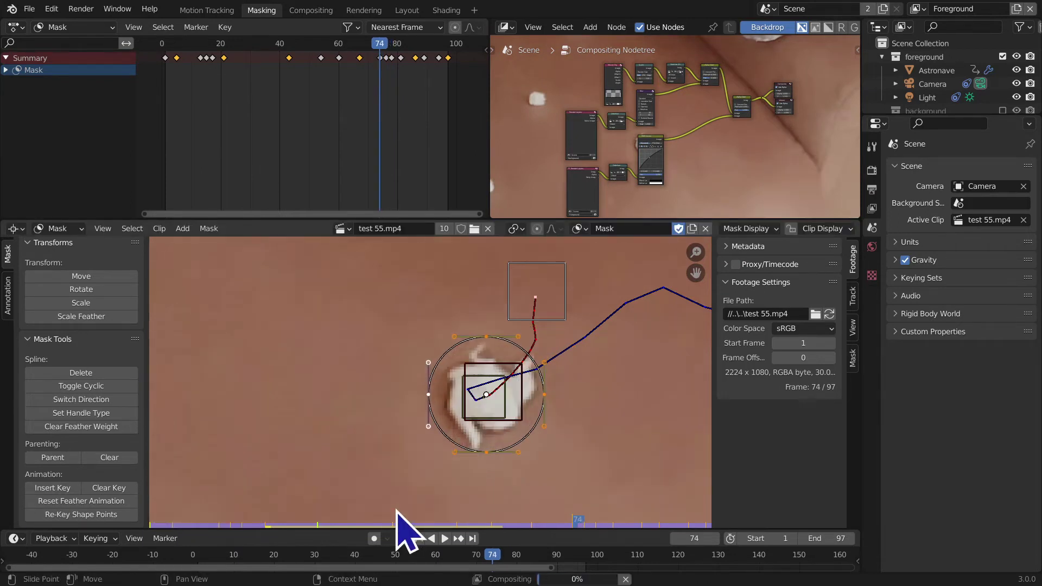
key("Right")
key("Right")
key("Right")
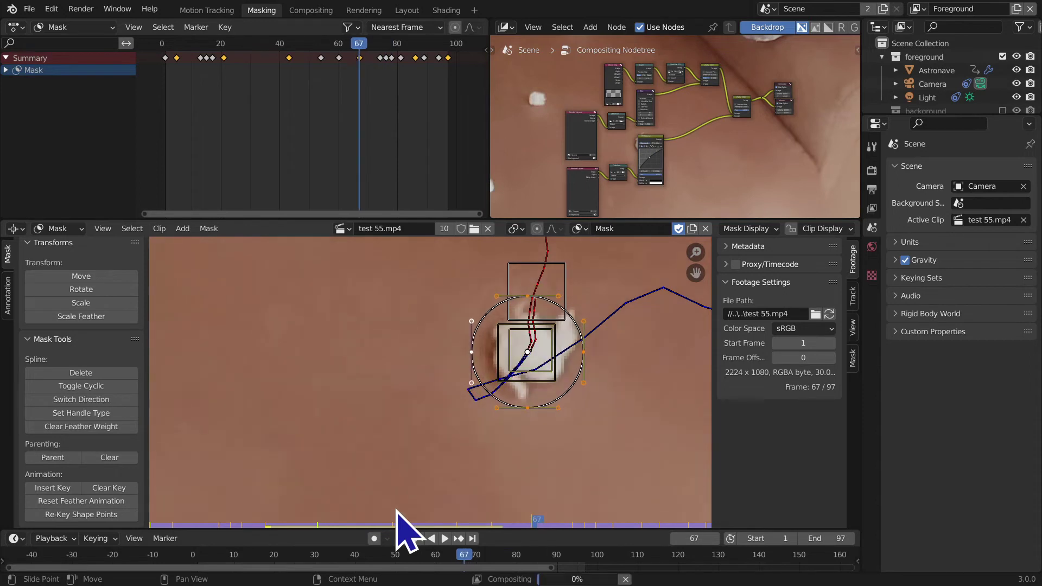
key("Right")
key("Right")
key("Right")
key("Right")
key("Right")
key("Right")
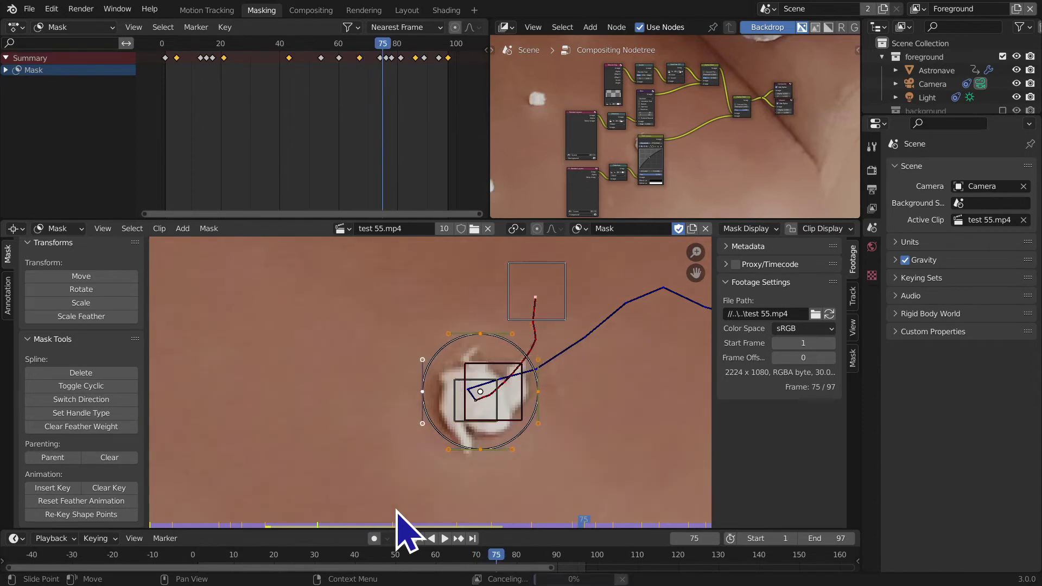
key("Right")
key("Right")
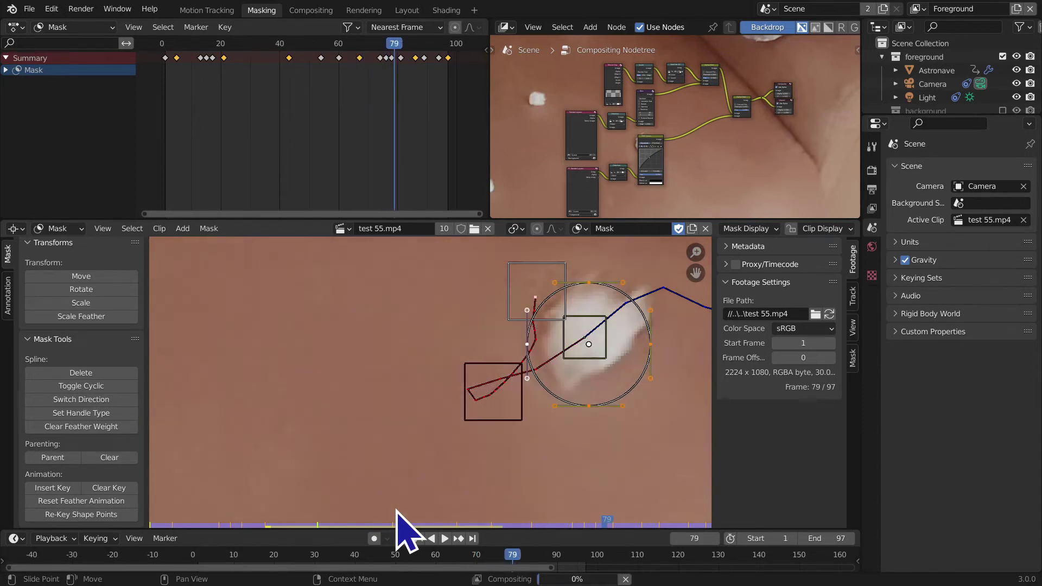
middle_click_drag(435, 489, 353, 489)
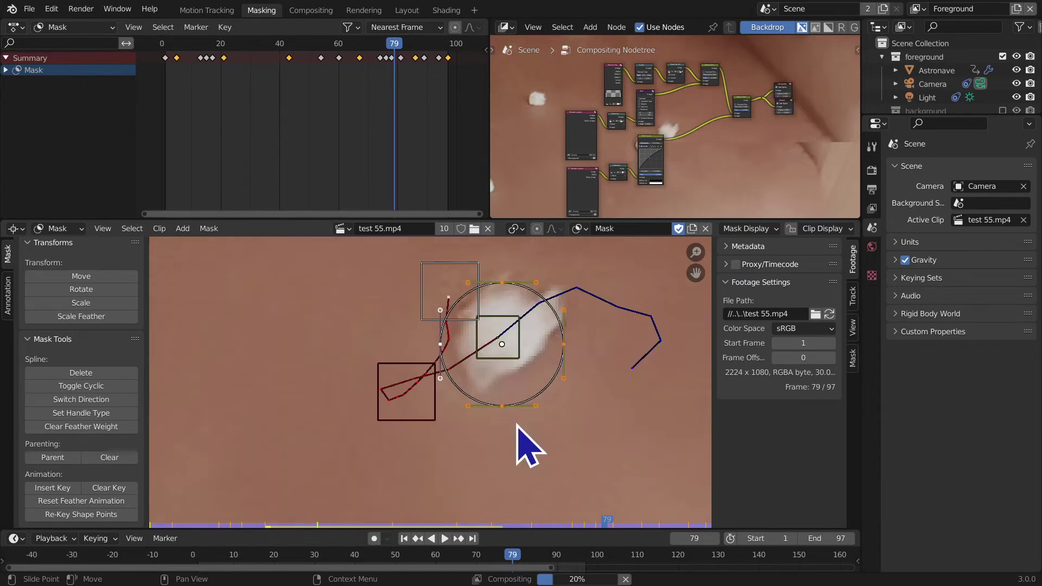
key("Right")
key("Right")
key("Right")
key("Right")
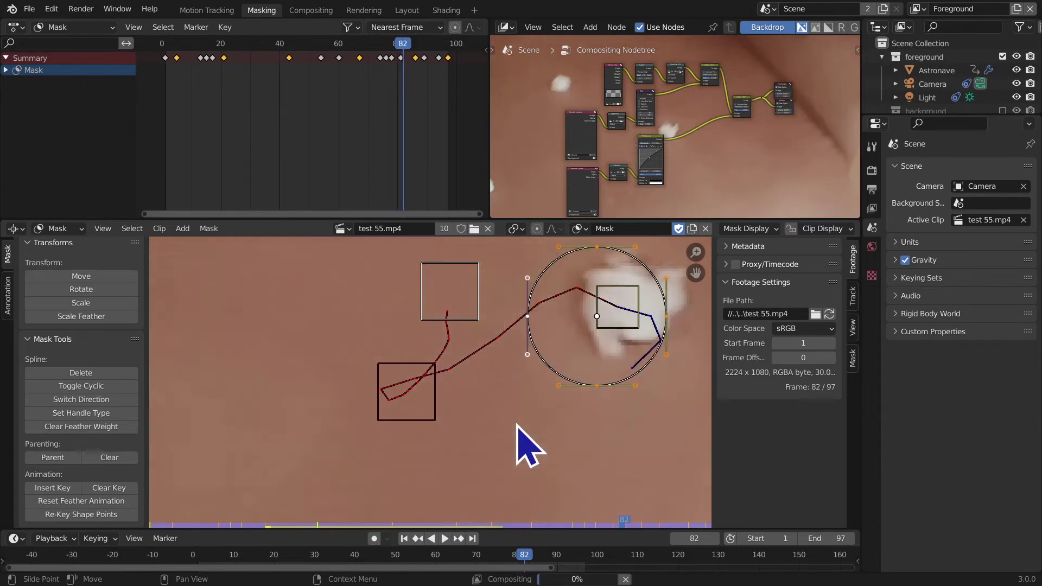
middle_click_drag(518, 429, 342, 462)
key("g")
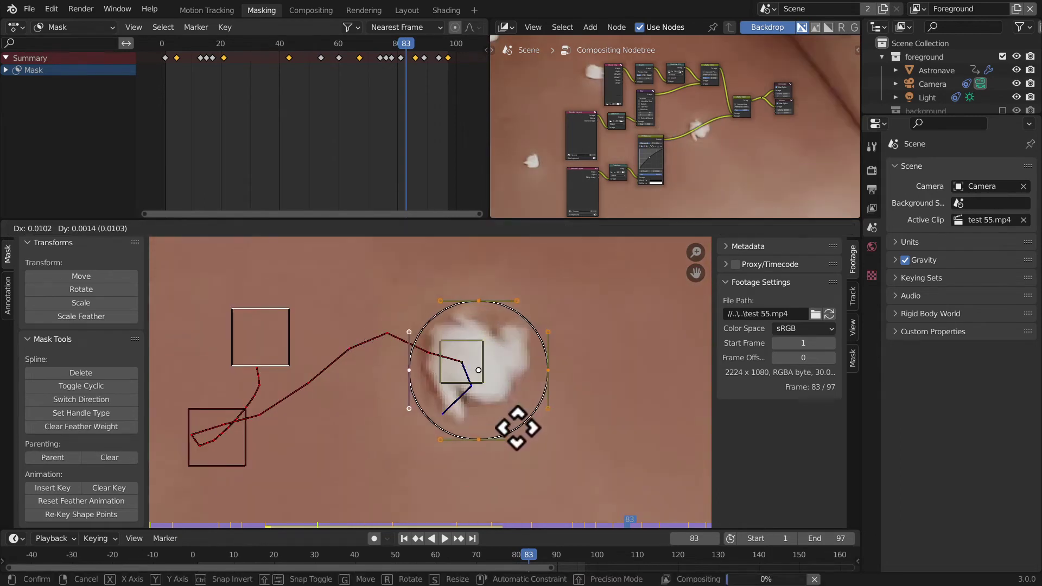
left_click(514, 427)
left_click(53, 488)
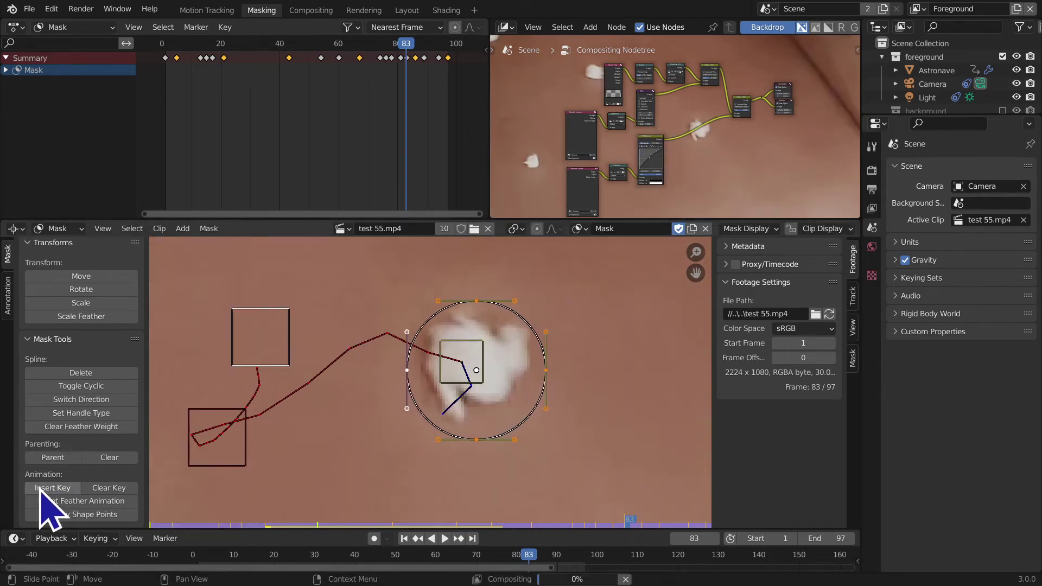
Step: Jump to frame 78 via the current-frame field
left_click(692, 537)
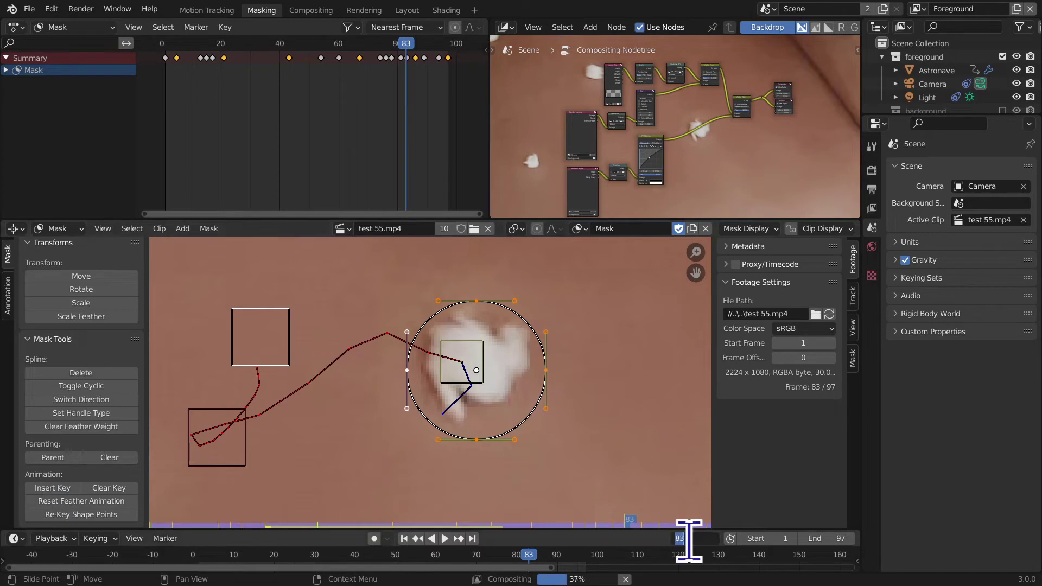
type("78")
key("Return")
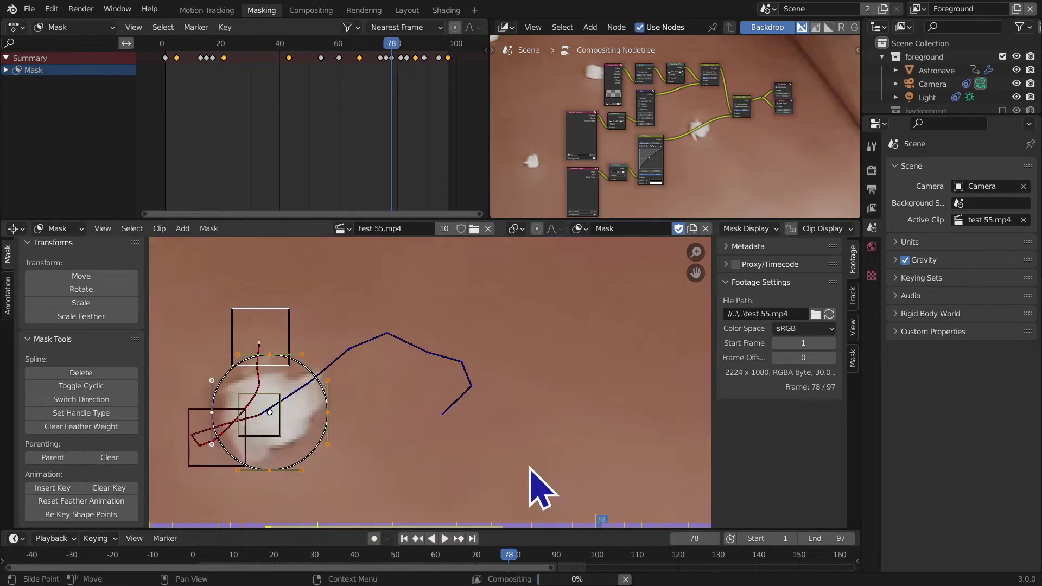
key("Right")
key("Right")
key("Right")
key("Right")
key("Right")
key("Right")
key("Right")
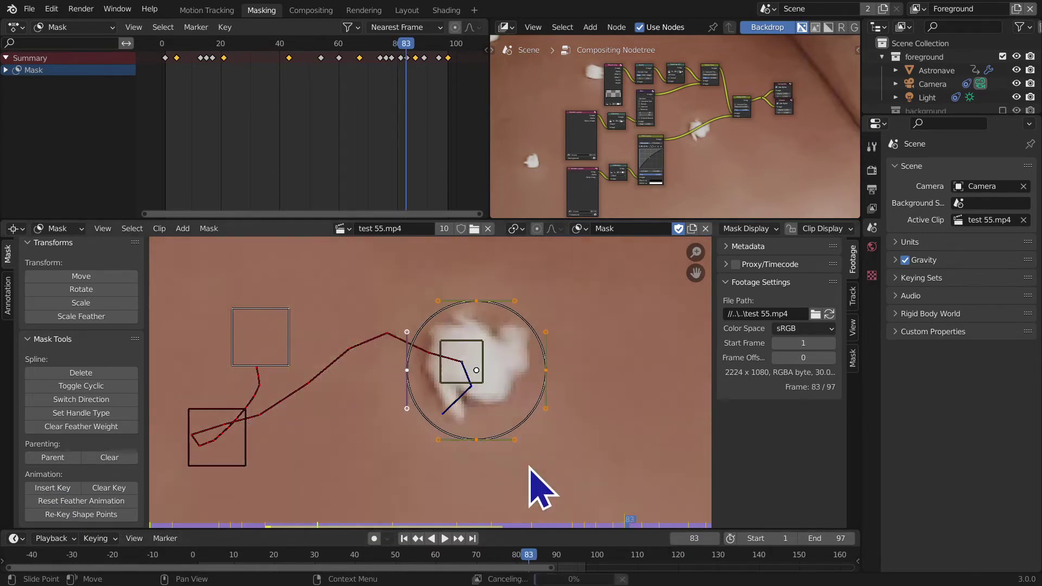
key("Right")
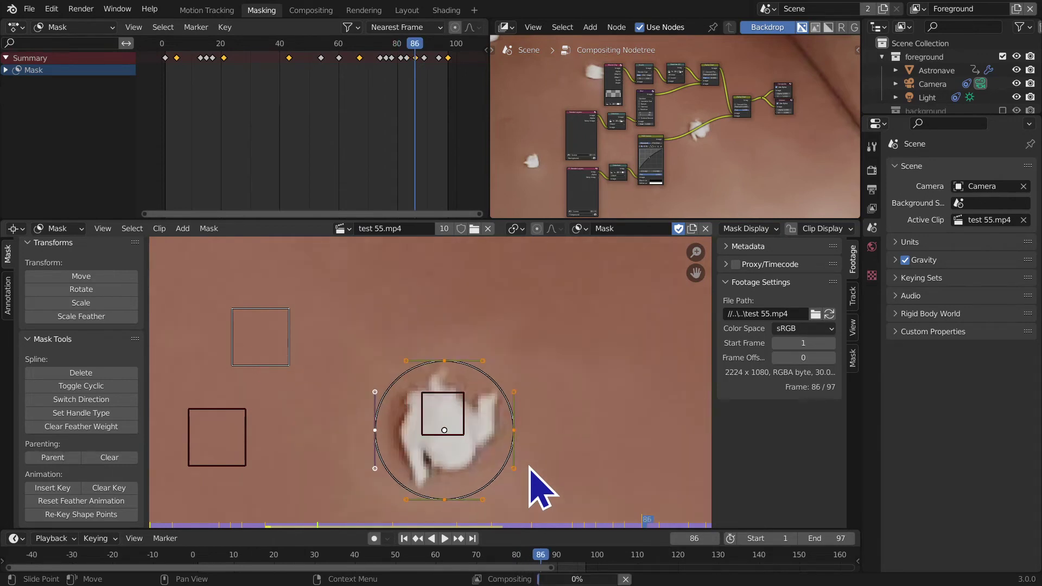
key("Right")
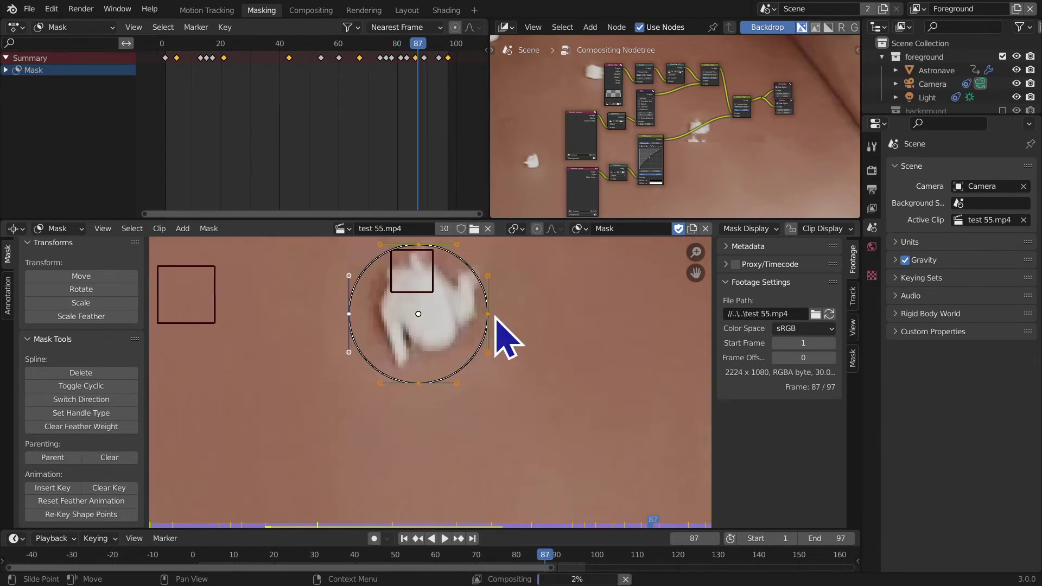
key("Right")
key("Right")
key("Right")
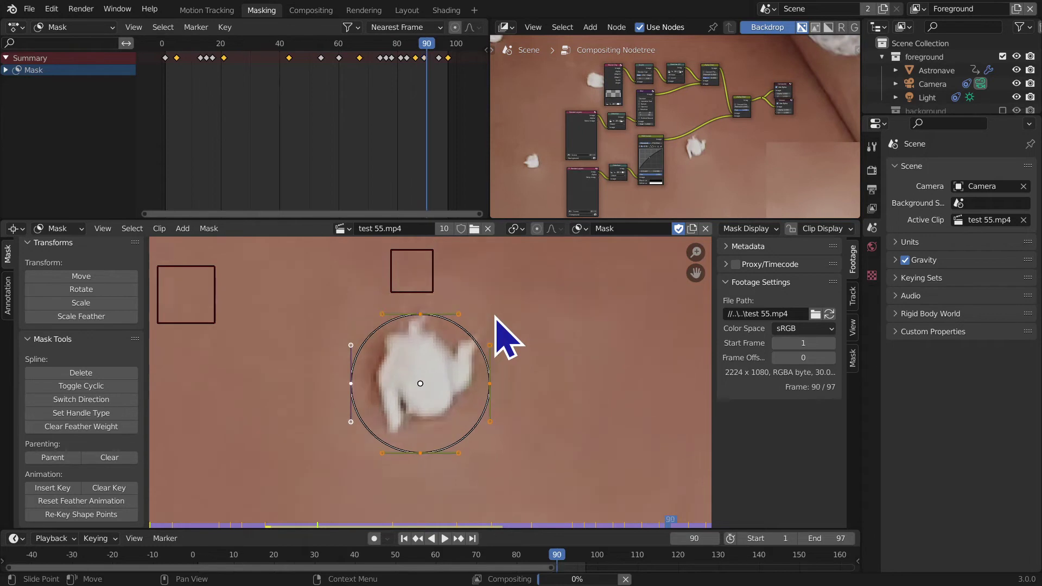
key("Right")
key("Right")
key("Right")
key("Right")
key("Right")
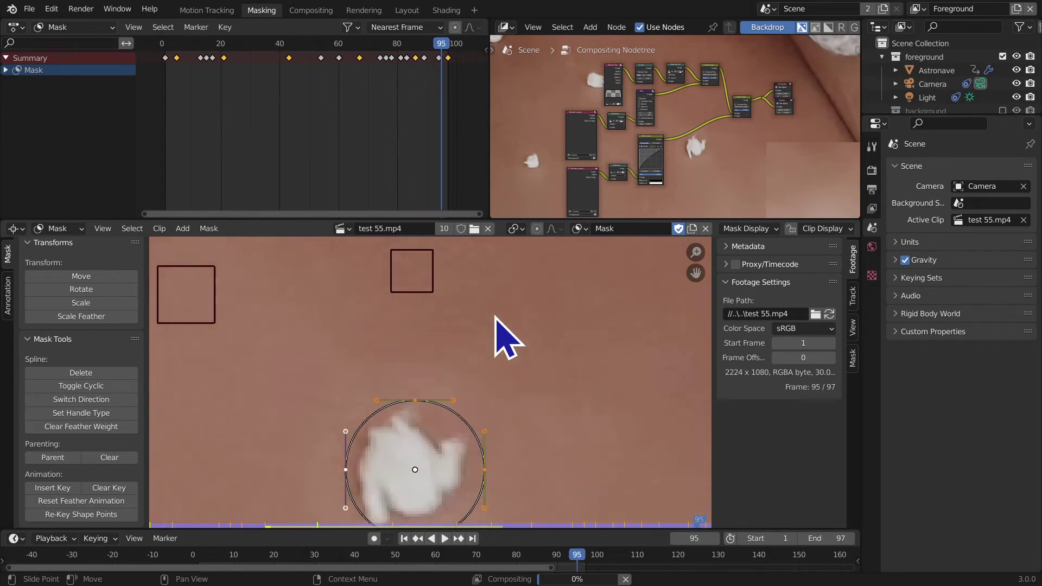
key("Right")
key("Right")
scroll(483, 391, "down", 5)
left_click_drag(495, 317, 473, 459, "ctrl")
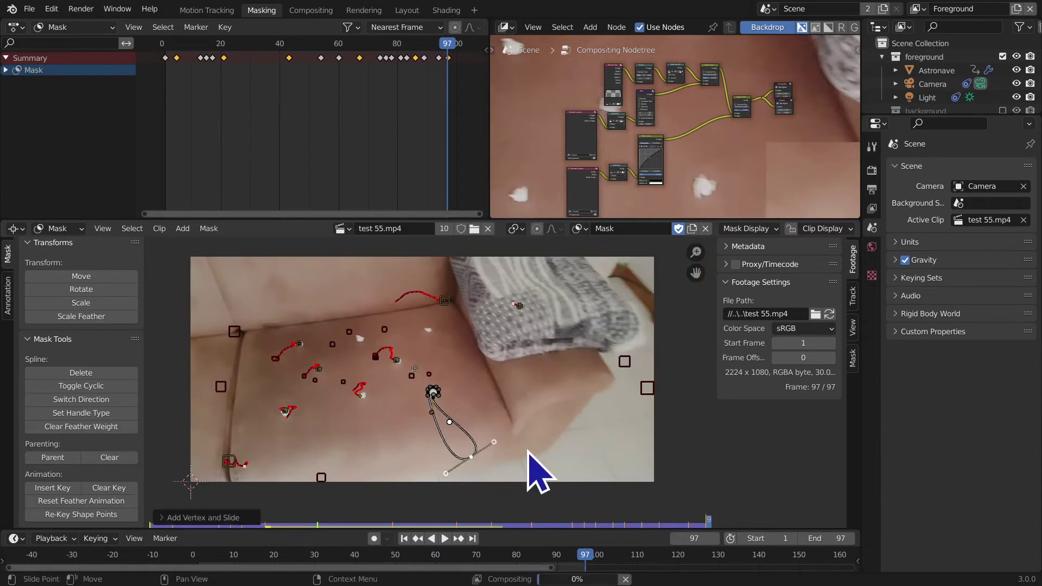
key("ctrl+z")
middle_click_drag(525, 421, 523, 380, "ctrl")
middle_click_drag(431, 461, 466, 414, "ctrl")
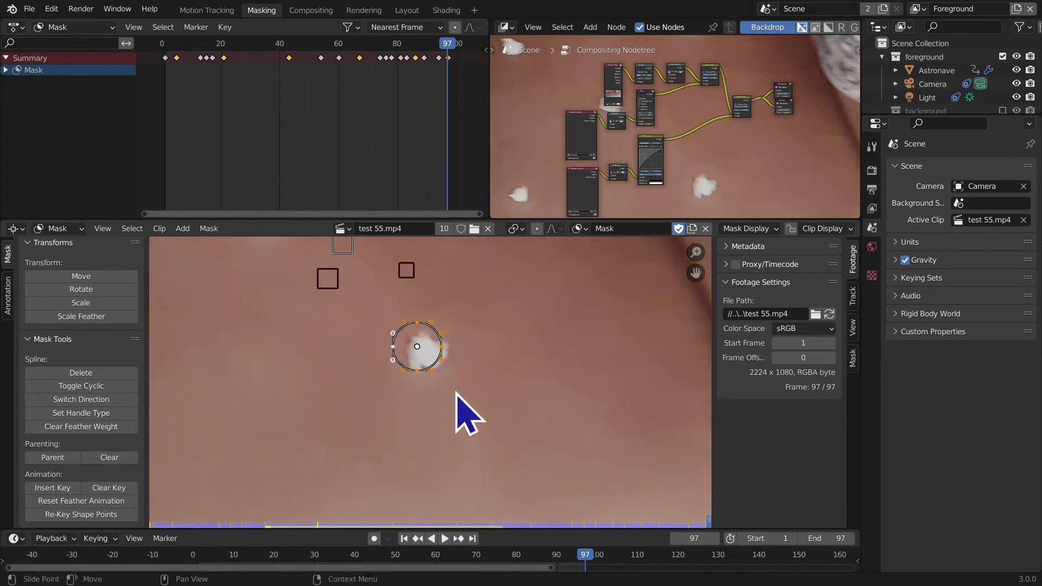
key("space")
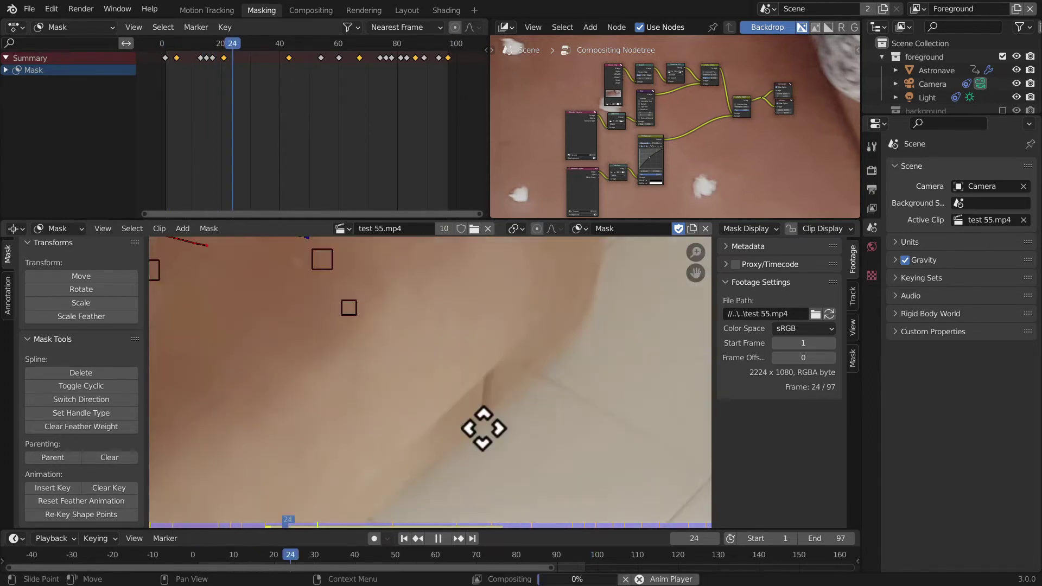
Step: Replay the clip from frame 1 and stop at frame 24, zooming and recentring on the mask
key("space")
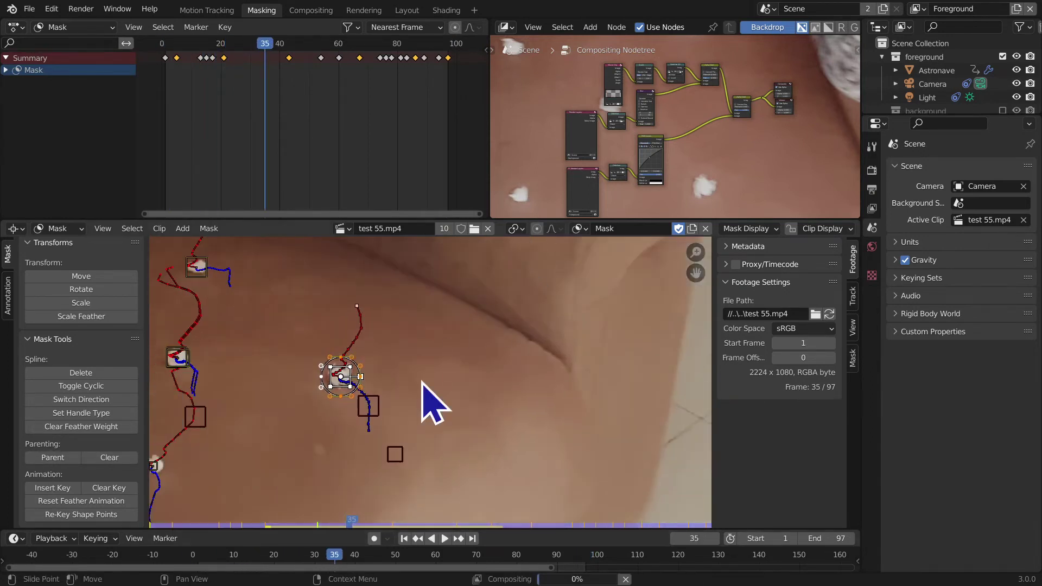
left_click(404, 538)
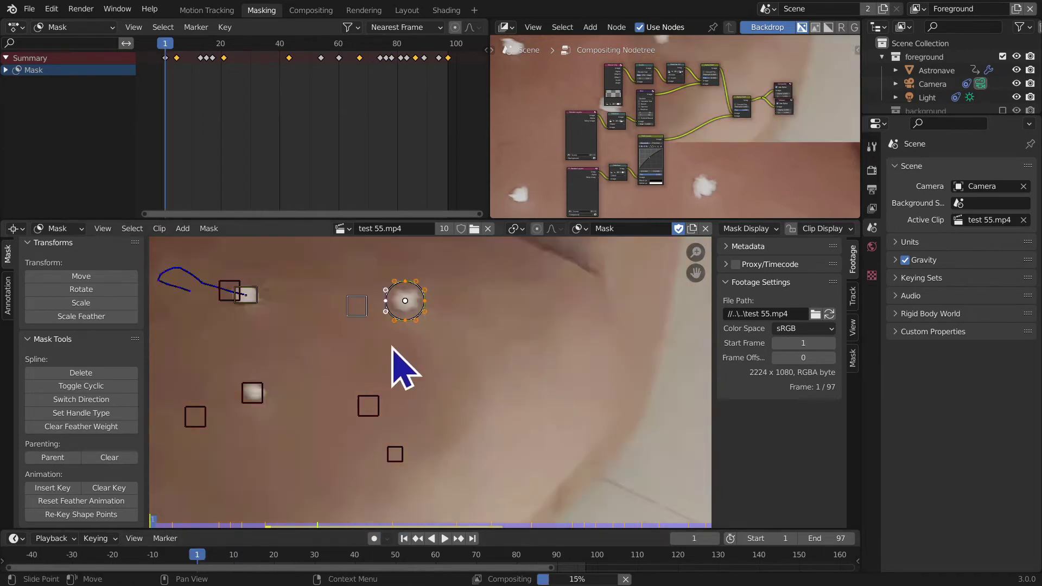
key("space")
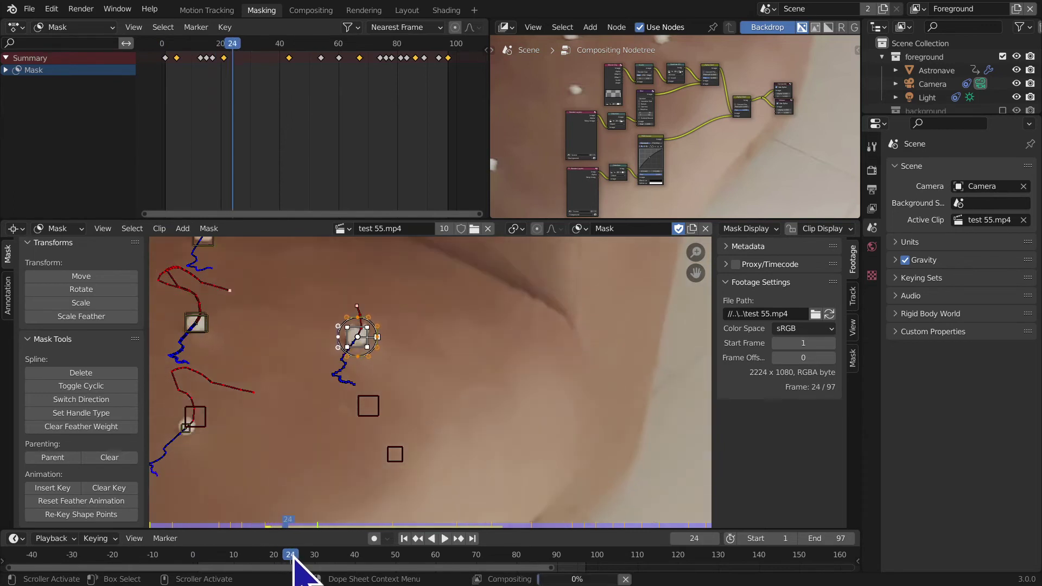
middle_click_drag(433, 454, 517, 304, "ctrl")
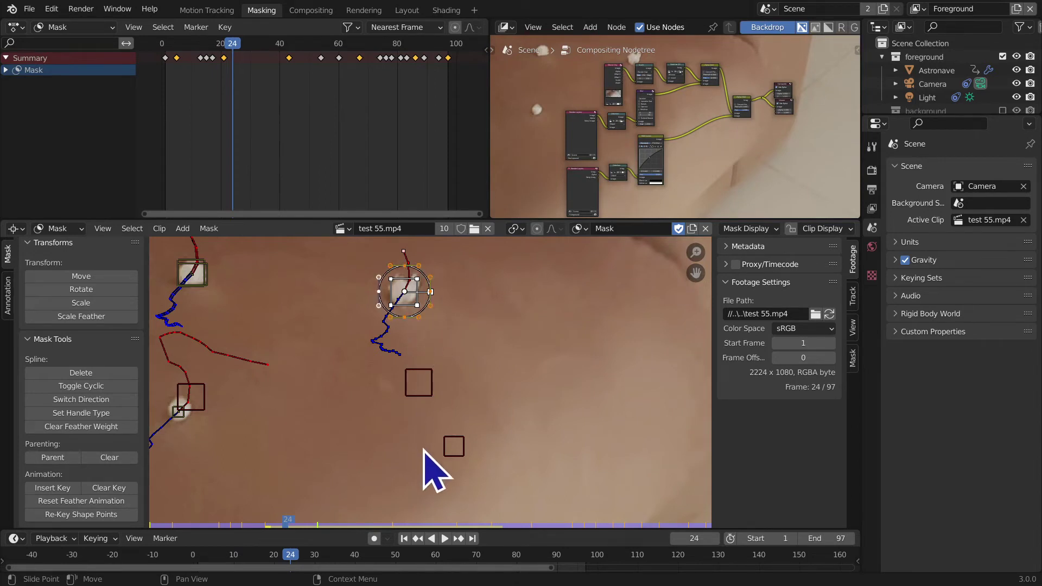
mouse_move(424, 449)
middle_mouse_down()
mouse_move(415, 380)
mouse_move(403, 449)
middle_mouse_up()
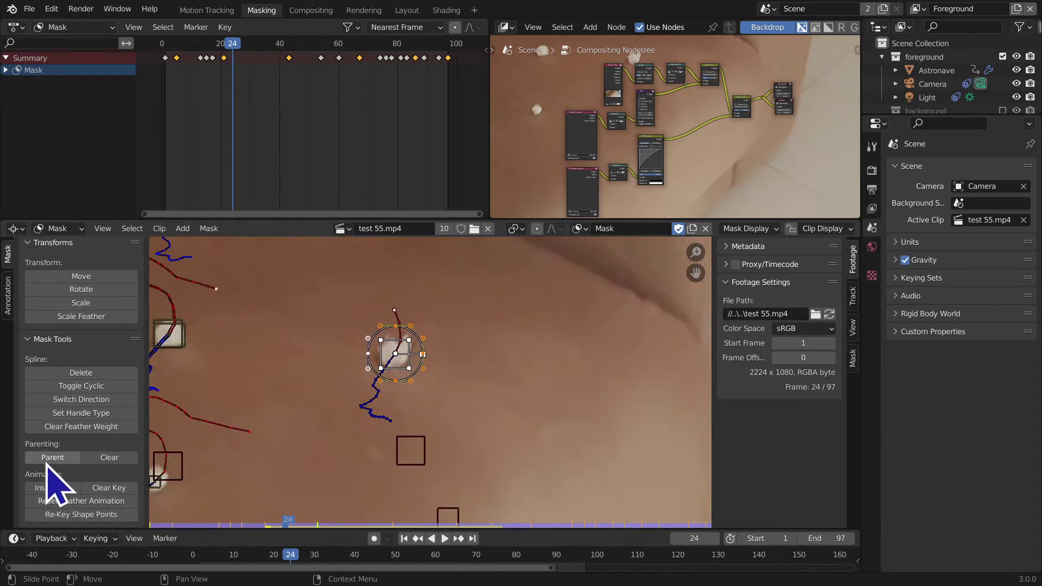
left_click_drag(300, 557, 267, 559)
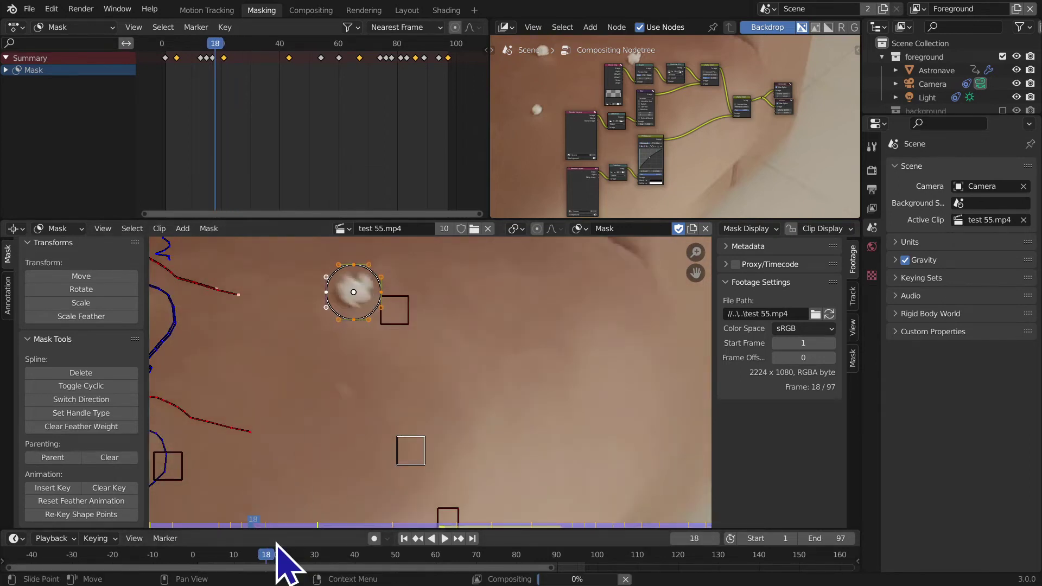
key("space")
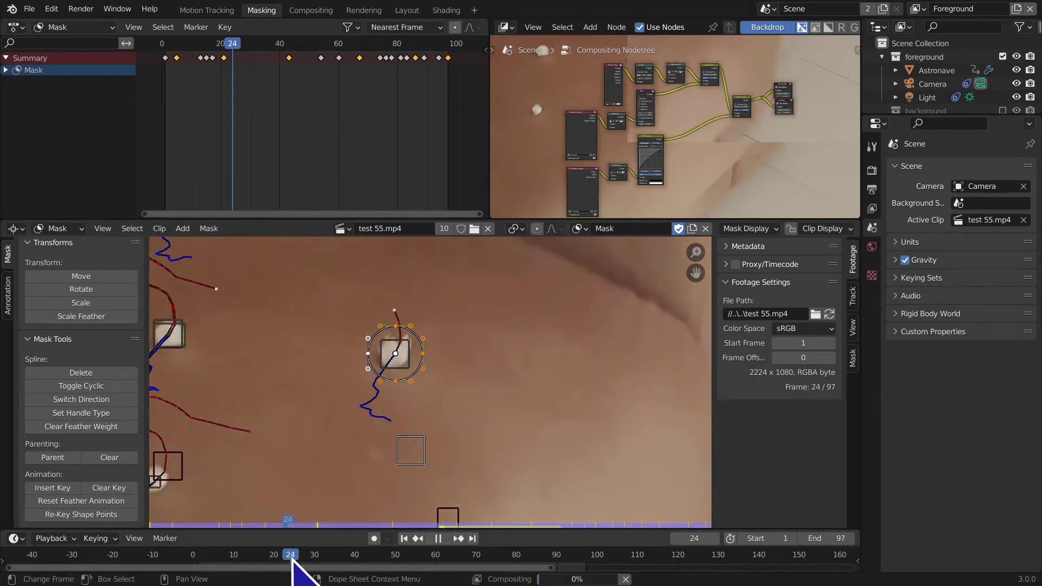
key("space")
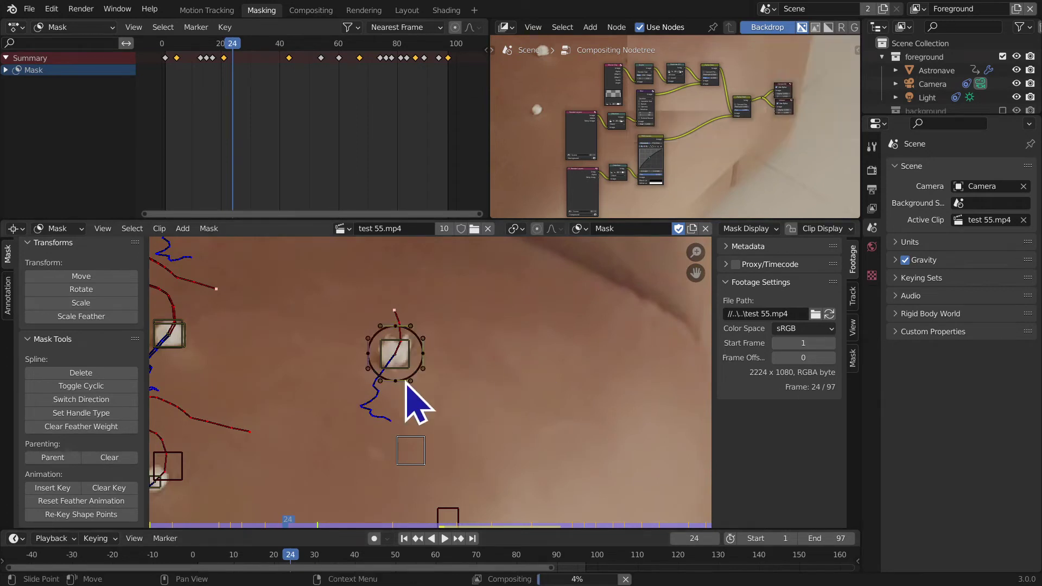
Step: Select the circle mask together with the tracking marker inside it, then zoom in
left_click(406, 369)
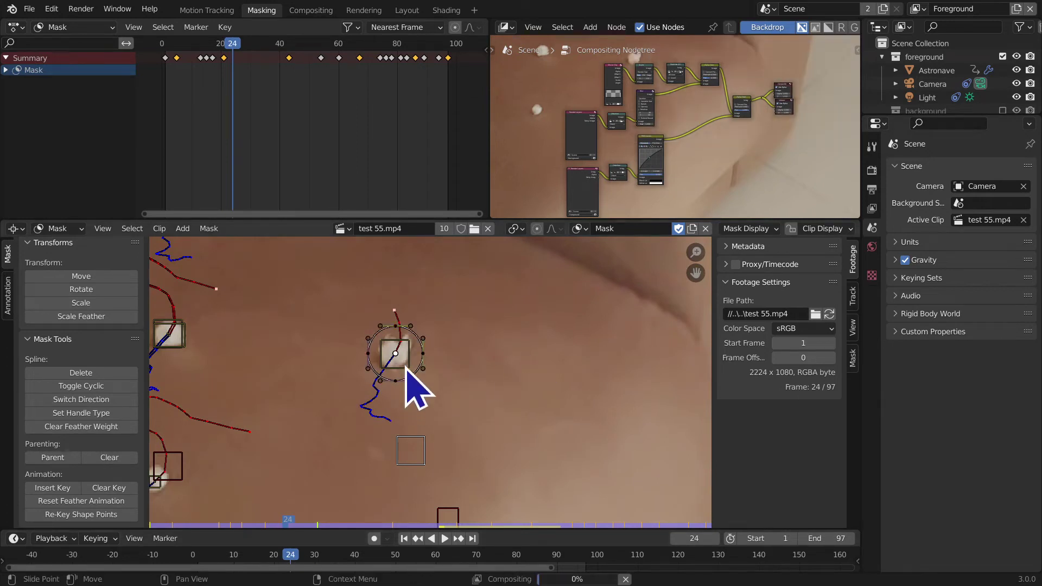
left_click(407, 369)
scroll(466, 453, "up", 4)
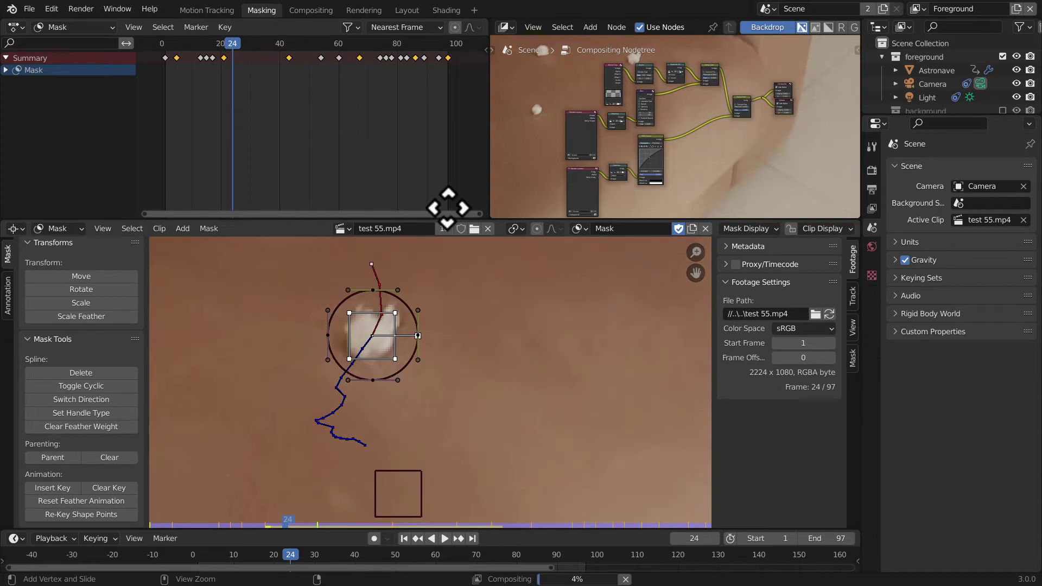
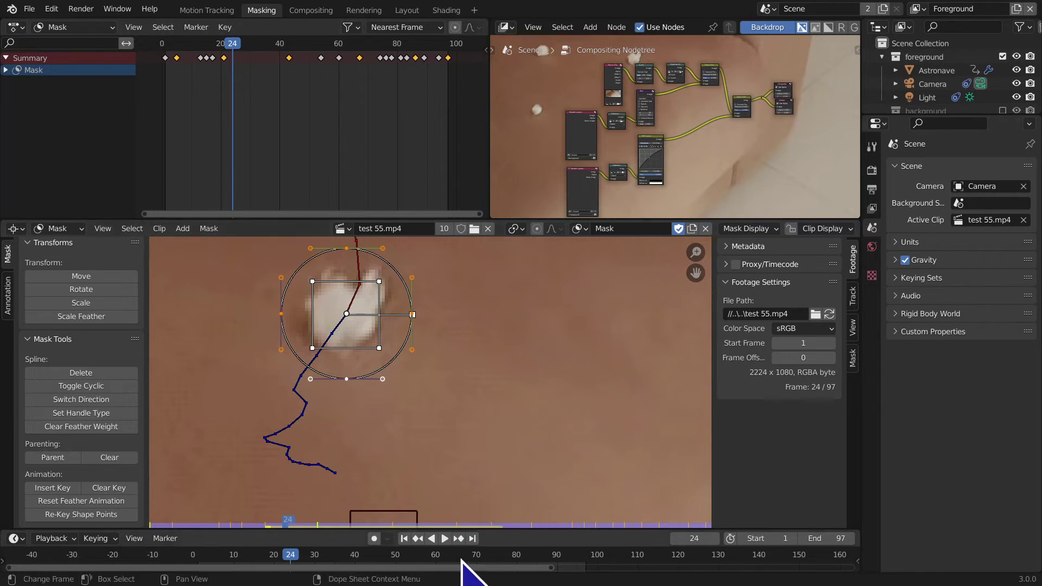
Step: Rewind the clip and step or play forward to frame 22, checking the mask against the blob
left_click(404, 539)
middle_click_drag(384, 310, 263, 466)
key("Right")
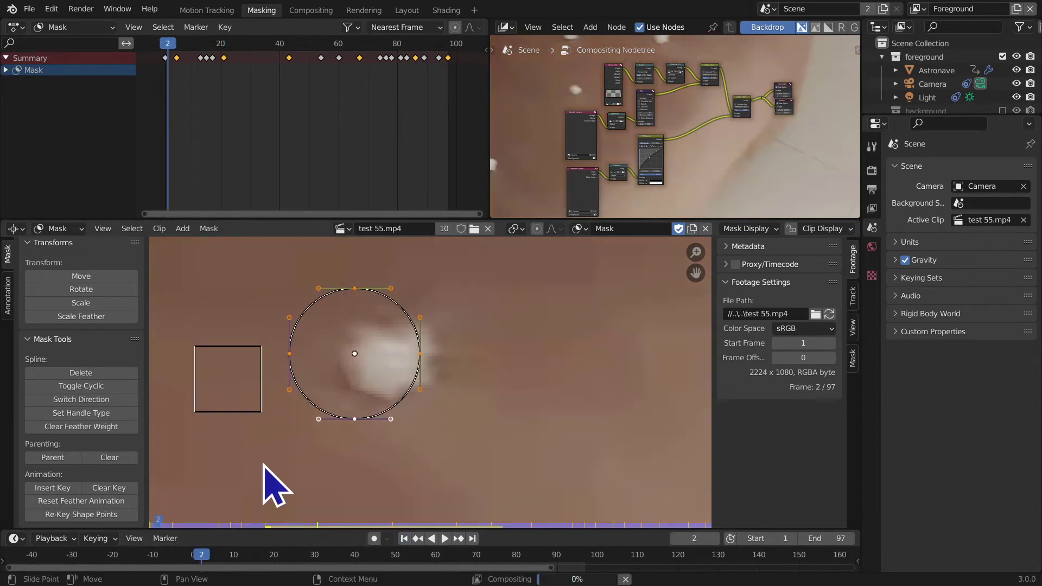
key("Right")
key("Right")
key("Right")
key("Right")
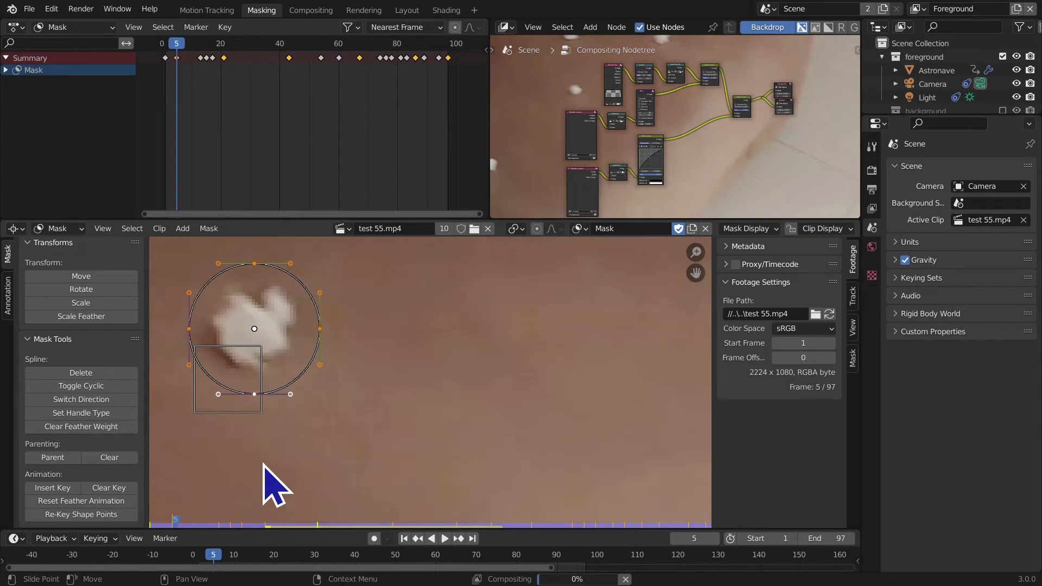
key("Right")
key("Right")
key("Right")
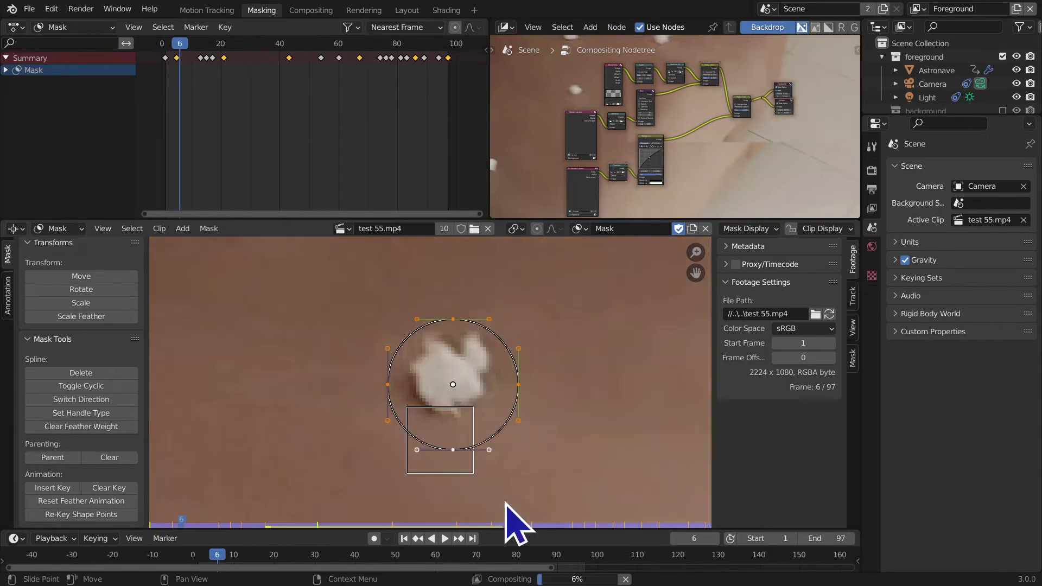
key("Right")
key("Right")
key("Right")
key("Right")
key("Right")
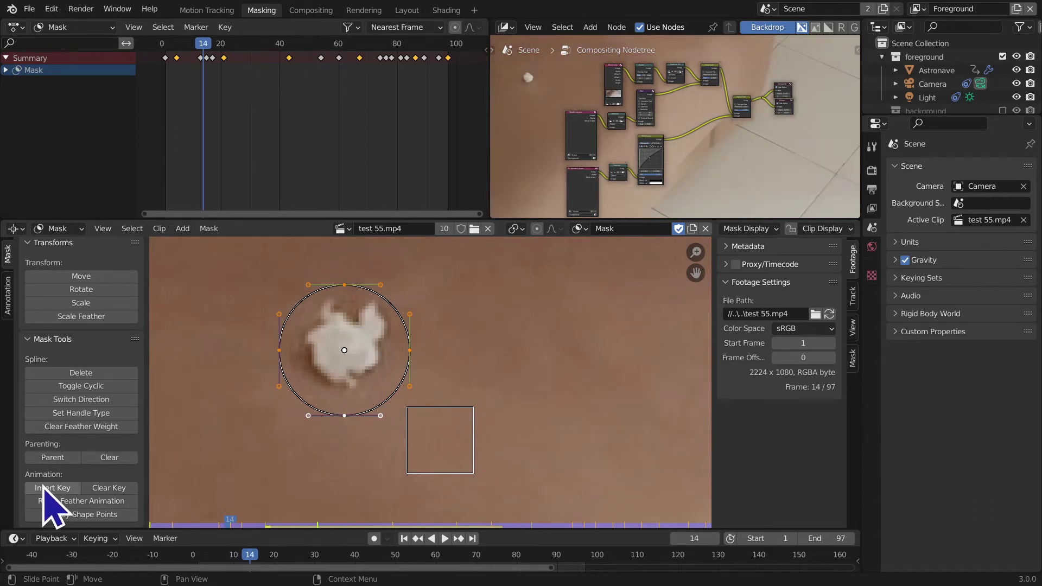
key("space")
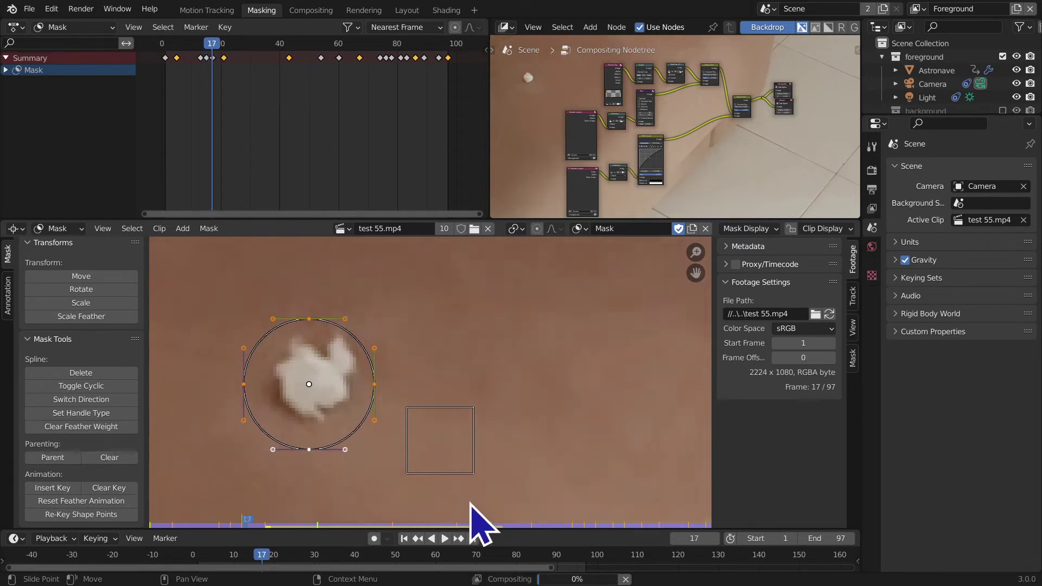
key("space")
Step: Move the circle mask onto the white blob at frames 22, 27 and 38
key("g")
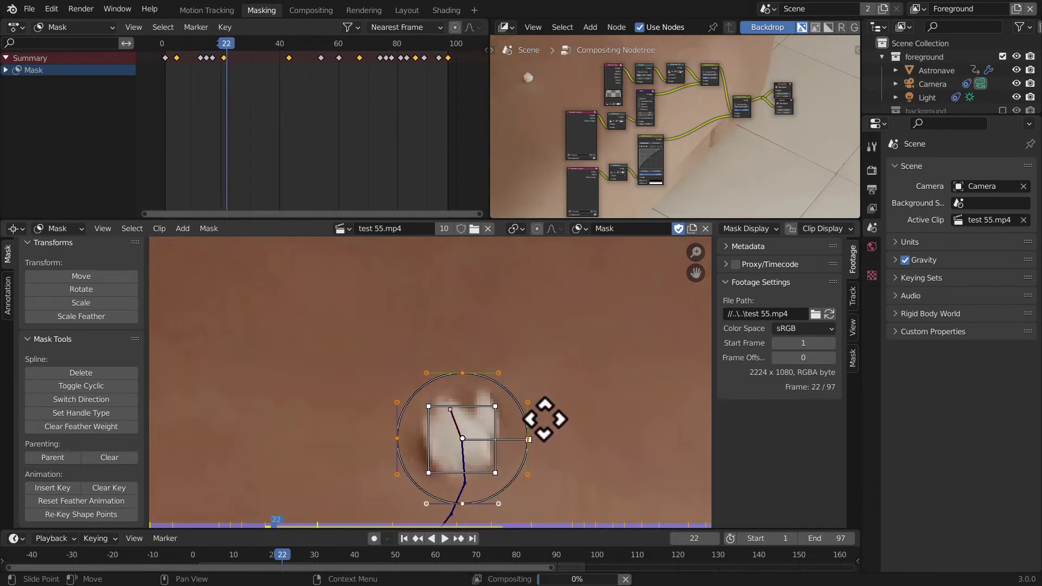
left_click(558, 327)
key("Right")
key("Right")
key("Right")
key("Right")
key("Right")
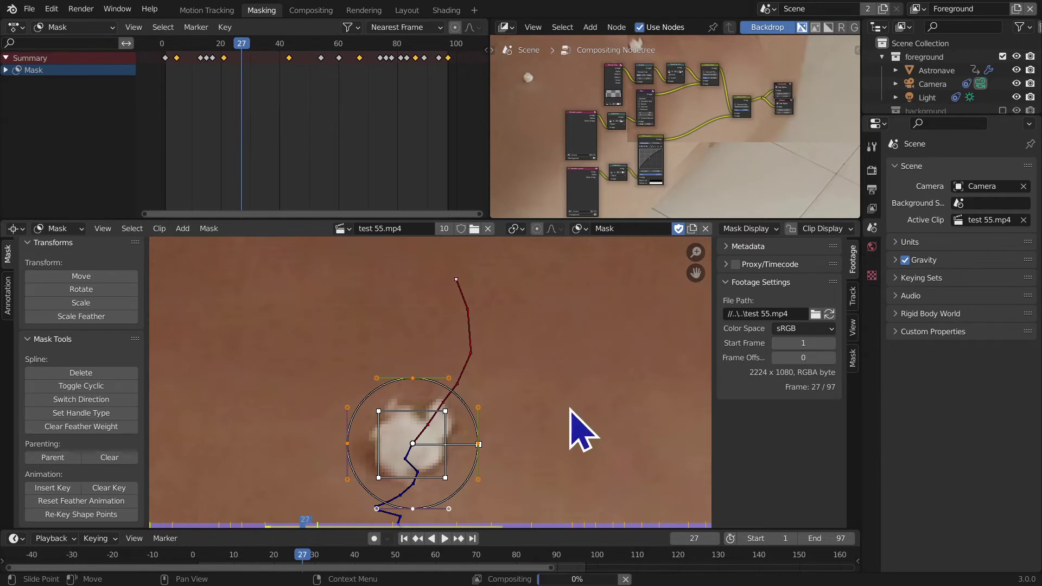
key("g")
left_click(630, 269)
key("space")
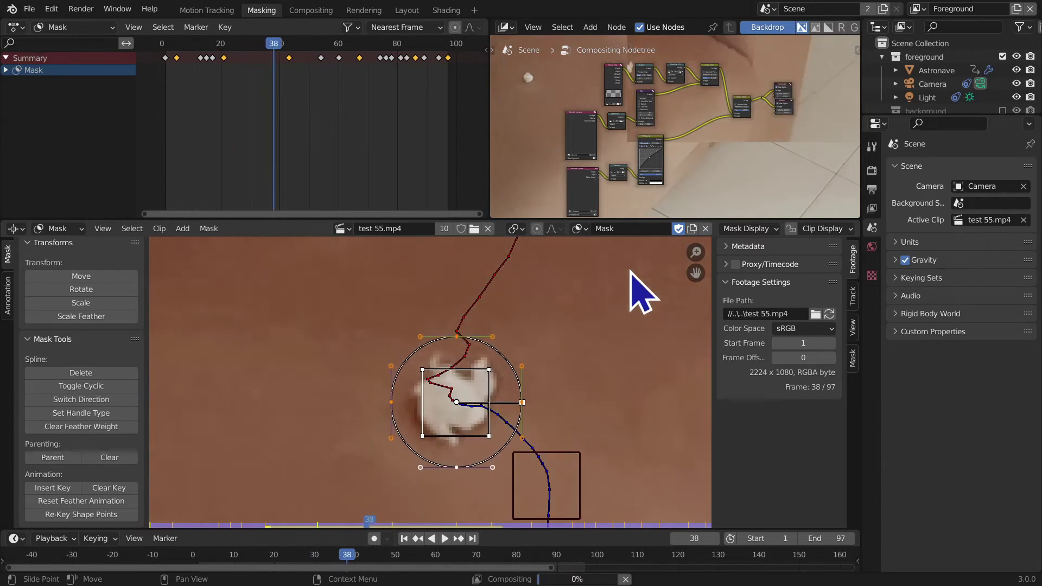
key("g")
left_click(611, 298)
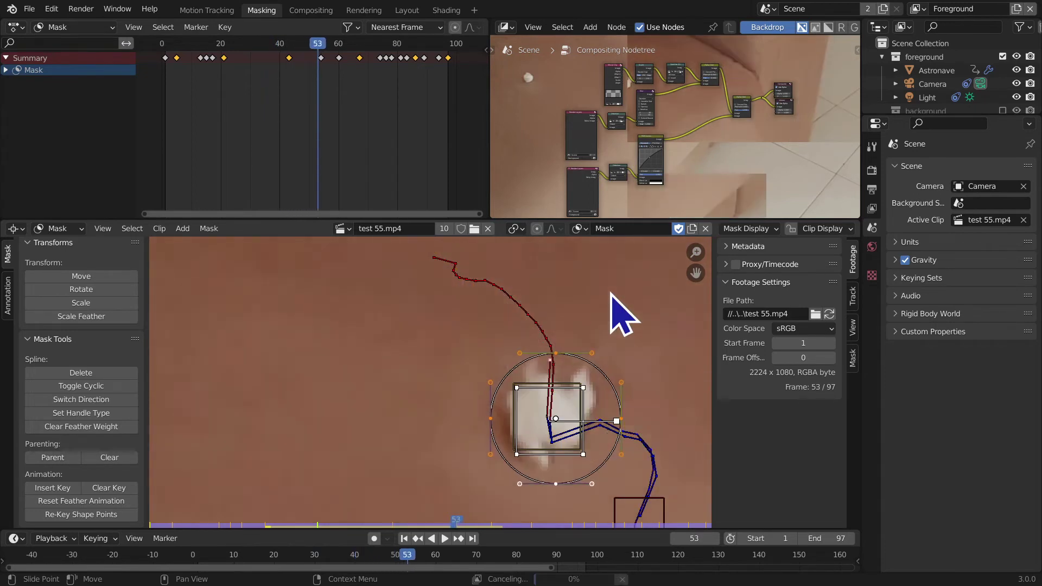
middle_click_drag(606, 306, 272, 288)
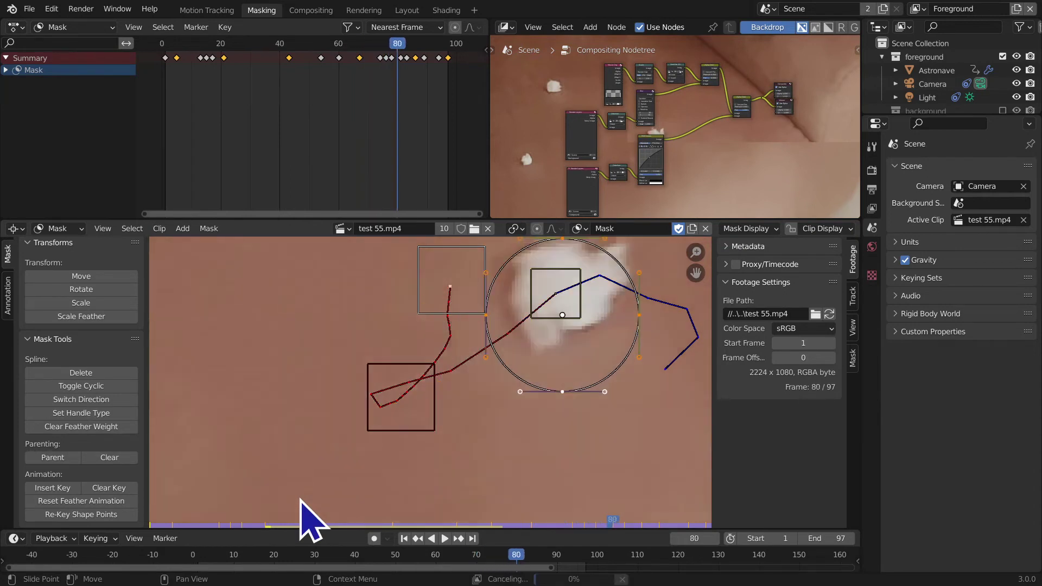
Step: Enlarge the circle mask at frame 80 and re-centre it on the blob at frame 87
middle_click_drag(426, 443, 312, 458)
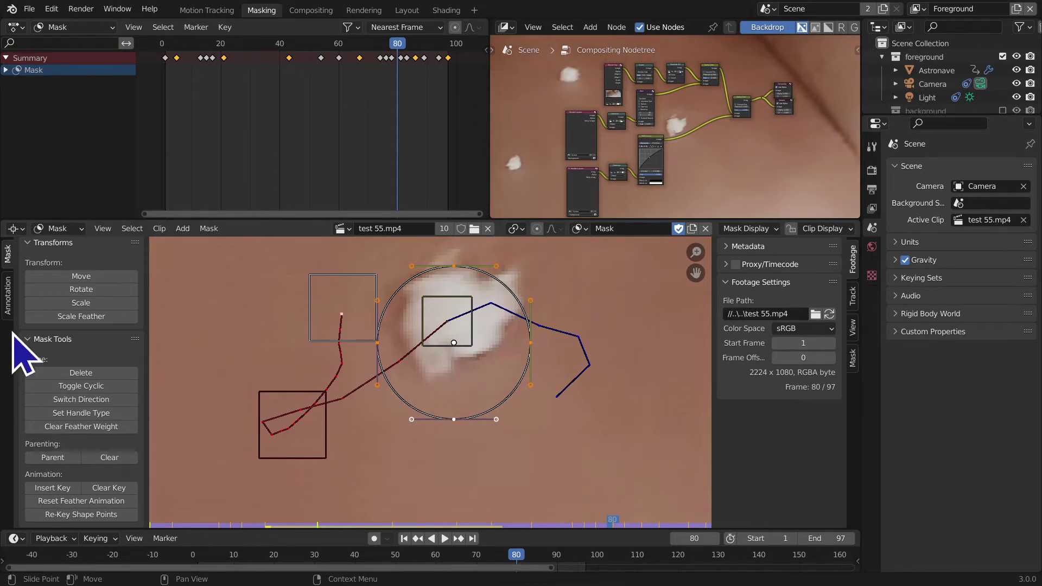
left_click(63, 304)
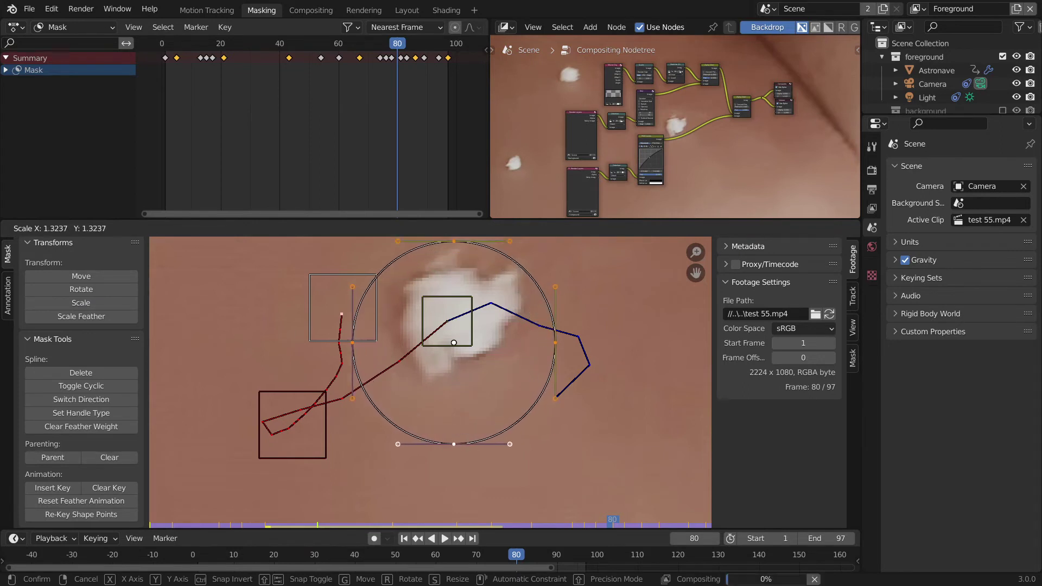
left_click(792, 373)
key("Right")
key("Right")
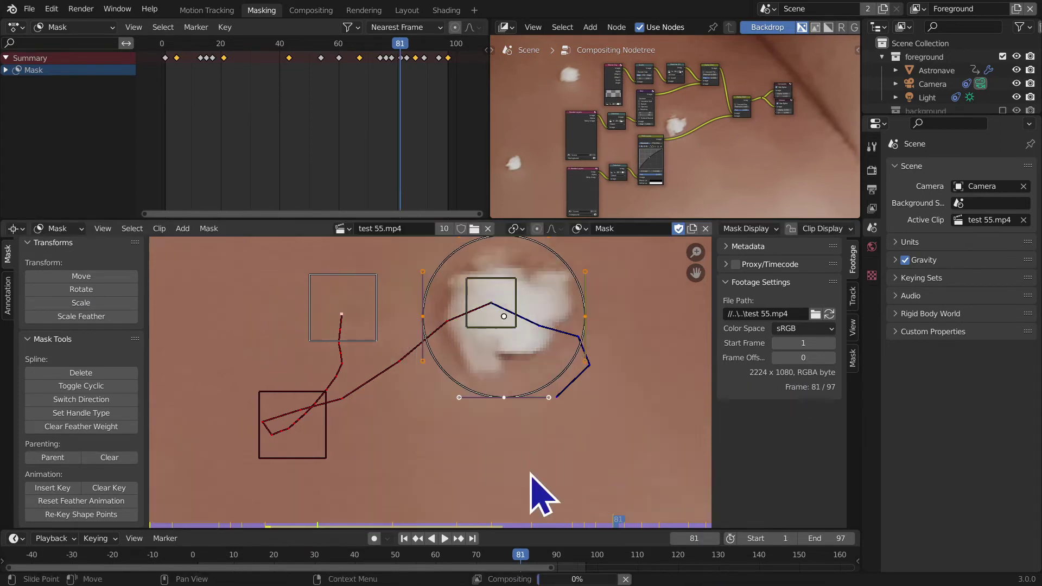
key("Right")
key("Right")
key("Right")
key("Right")
key("Right")
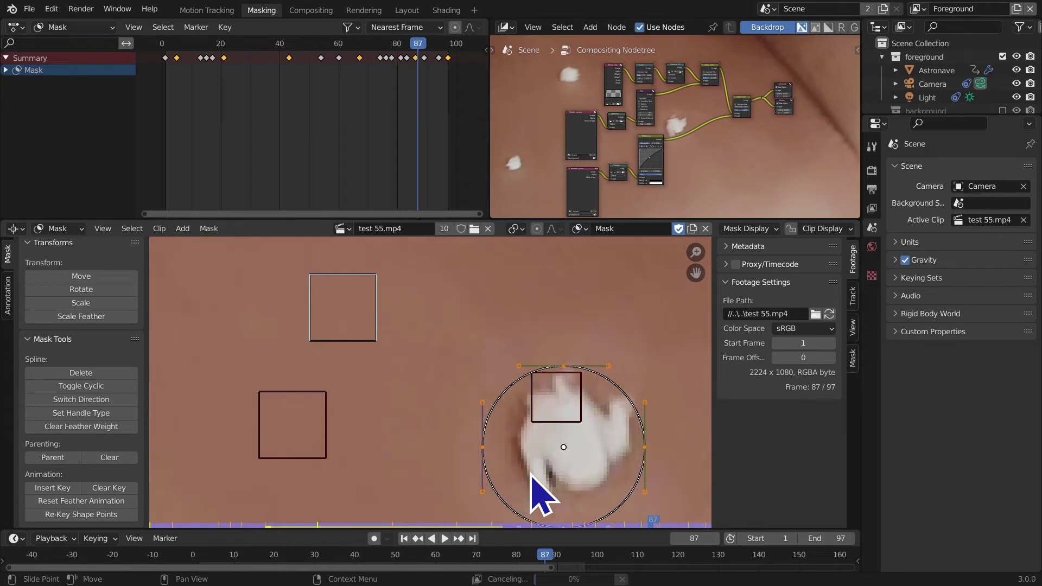
left_click_drag(537, 473, 337, 375)
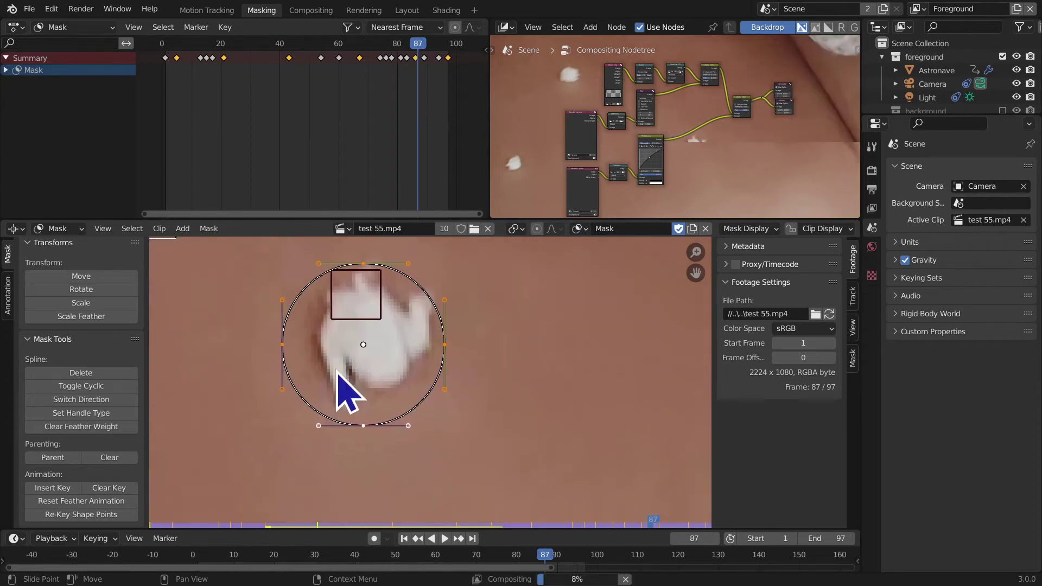
Step: Step through frames 90–93 to the clip end and back, then return to the first frame
key("Right")
key("Right")
key("Right")
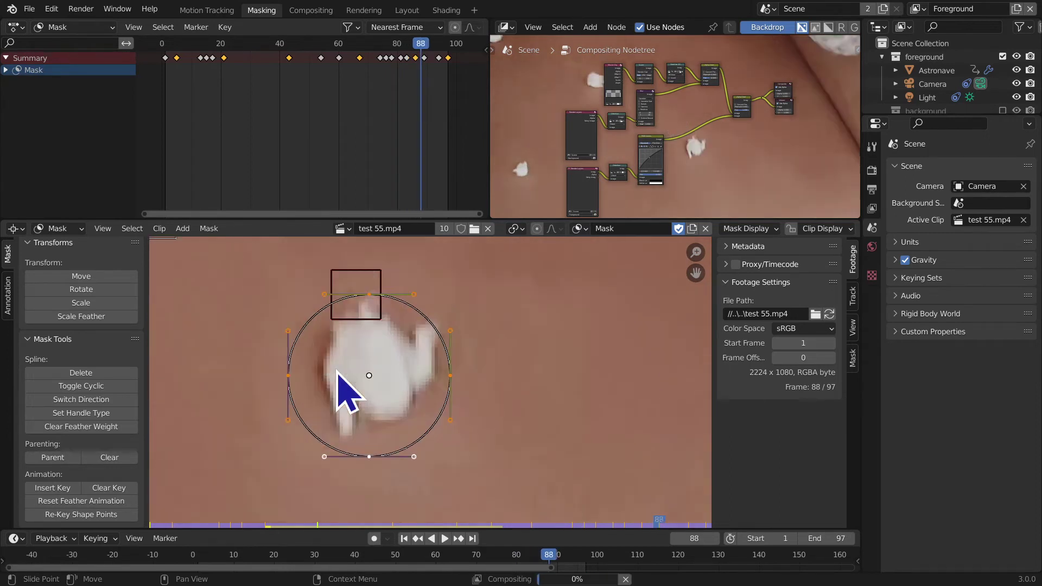
key("Right")
key("Right")
key("Right")
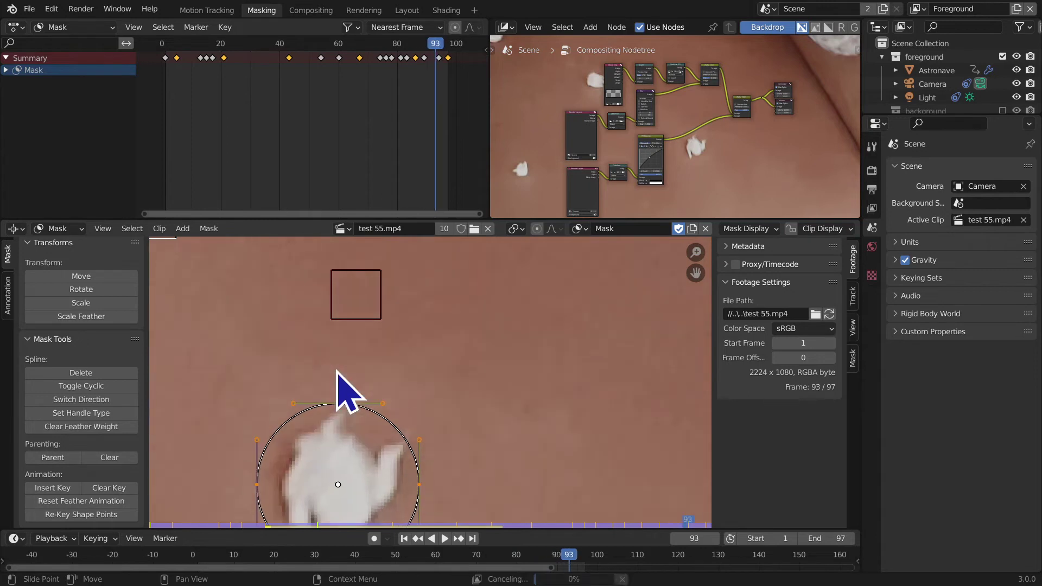
middle_click_drag(435, 400, 517, 276)
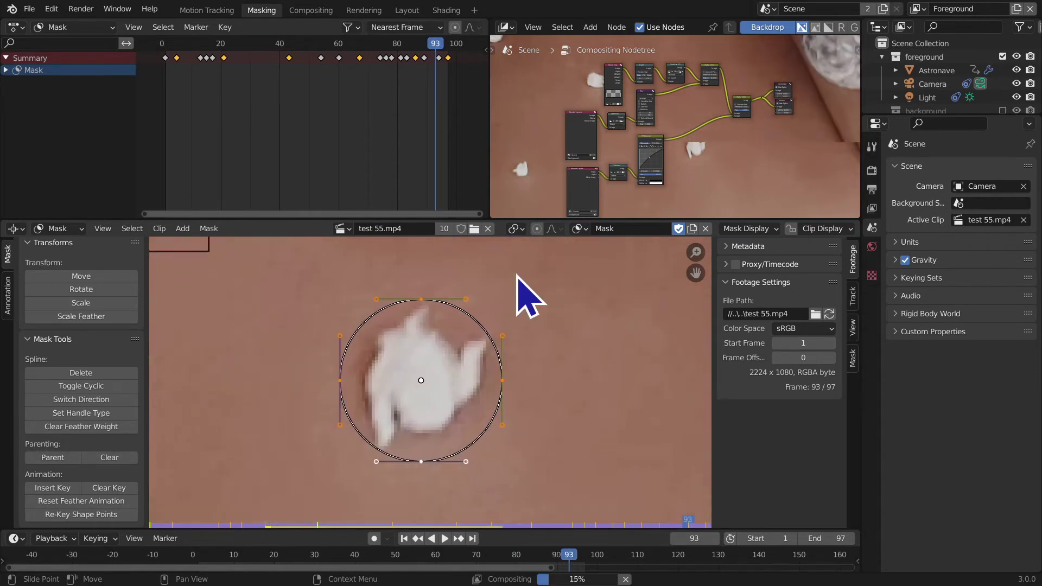
key("Right")
key("Right")
key("Right")
key("Right")
key("Right")
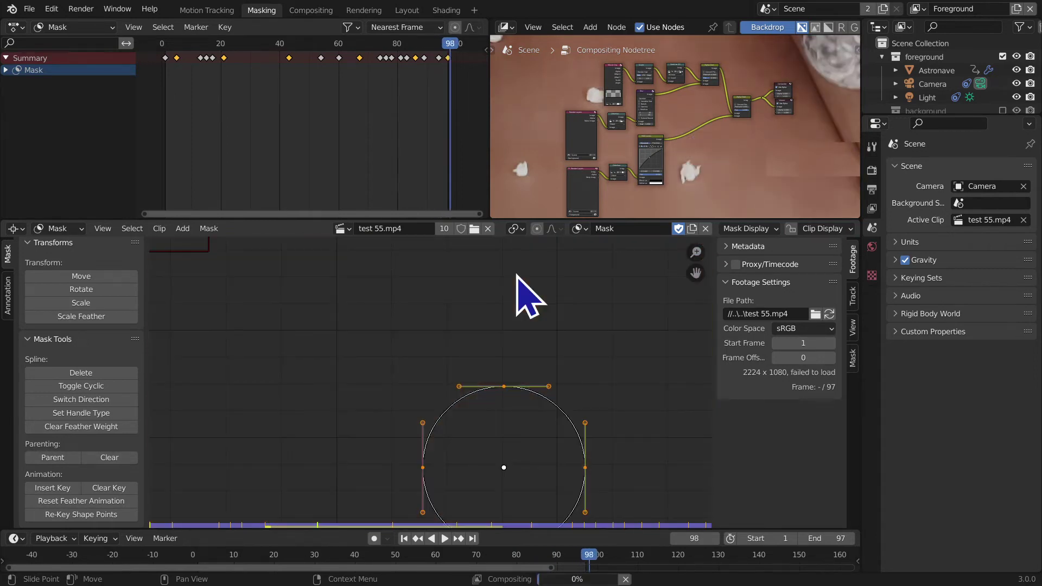
key("Left")
key("Left")
key("Left")
key("Left")
key("Left")
key("Left")
key("Left")
key("Left")
key("Left")
key("Left")
key("Left")
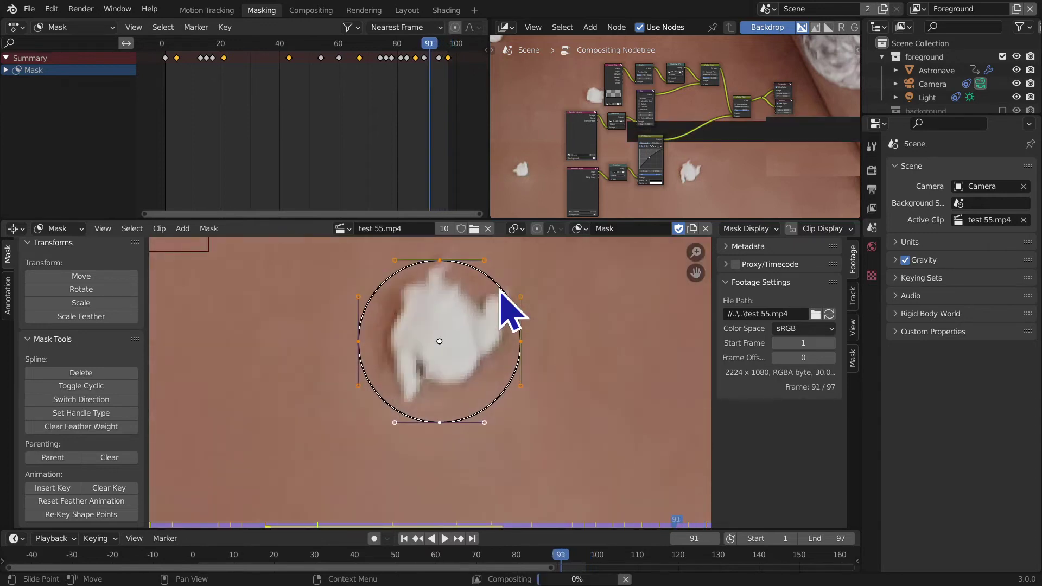
key("Left")
key("Left")
middle_click_drag(500, 313, 527, 455)
key("Left")
key("Left")
key("Left")
key("Left")
key("Left")
key("Left")
key("Left")
key("Left")
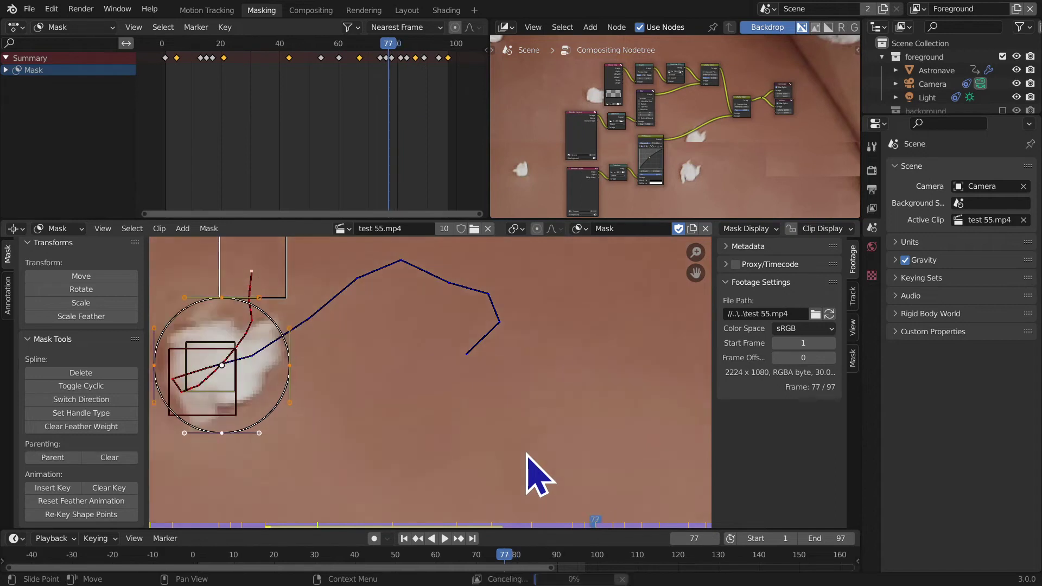
left_click(404, 539)
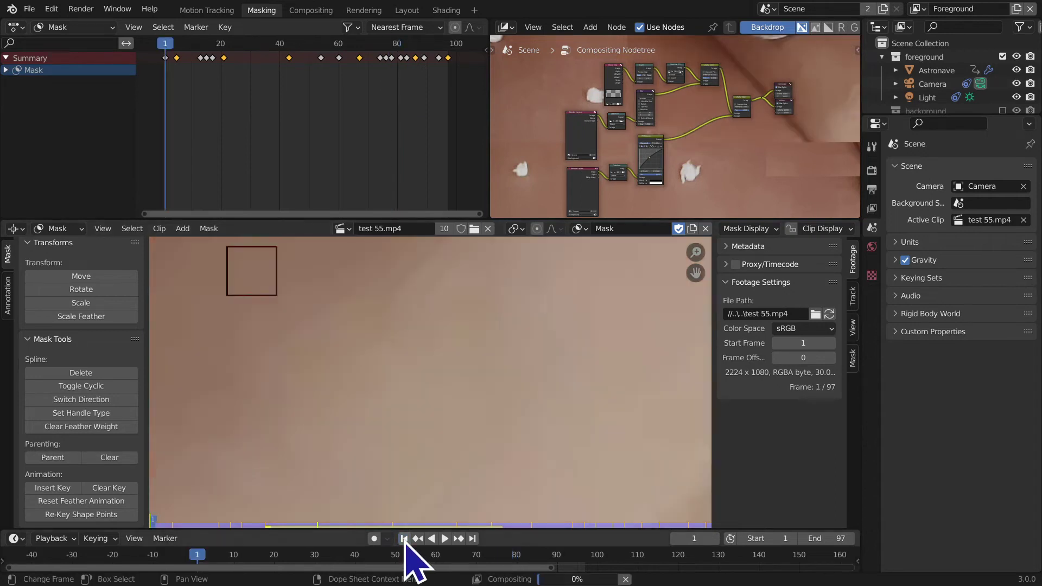
Step: Play the clip and zoom in on the circle mask to review its tracking
middle_click_drag(419, 454, 461, 403)
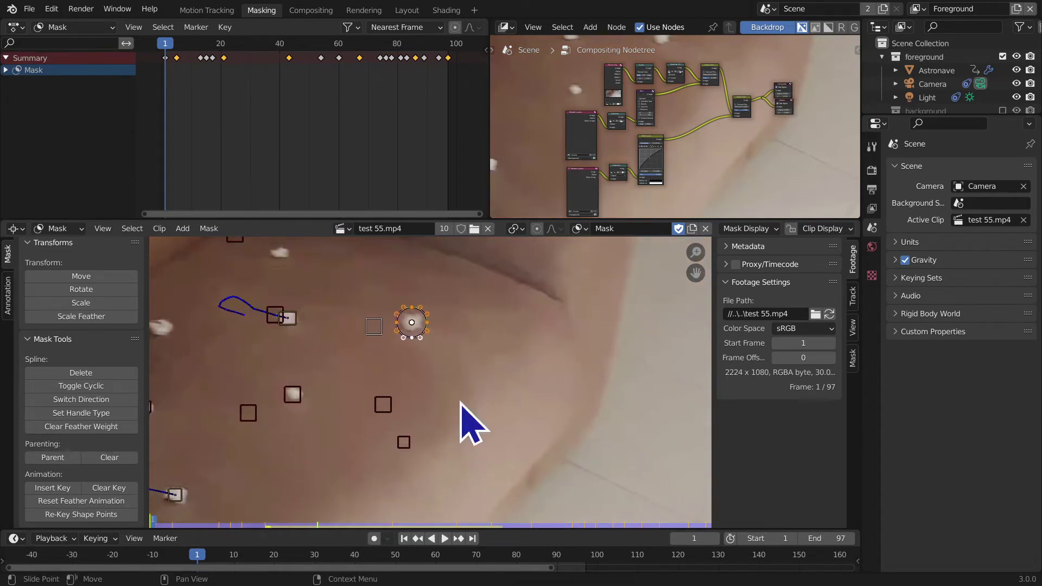
key("space")
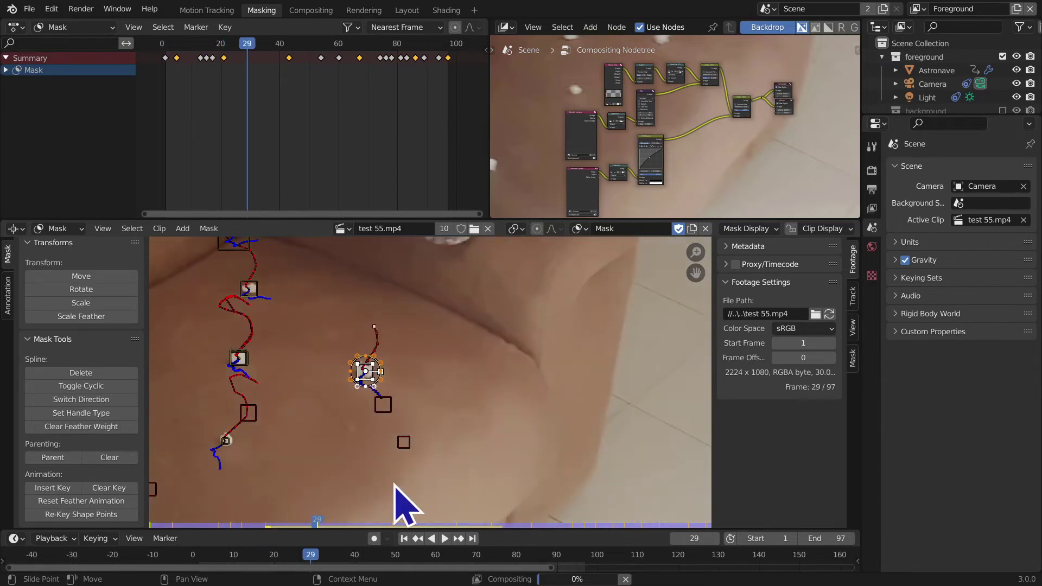
scroll(489, 373, "up", 3)
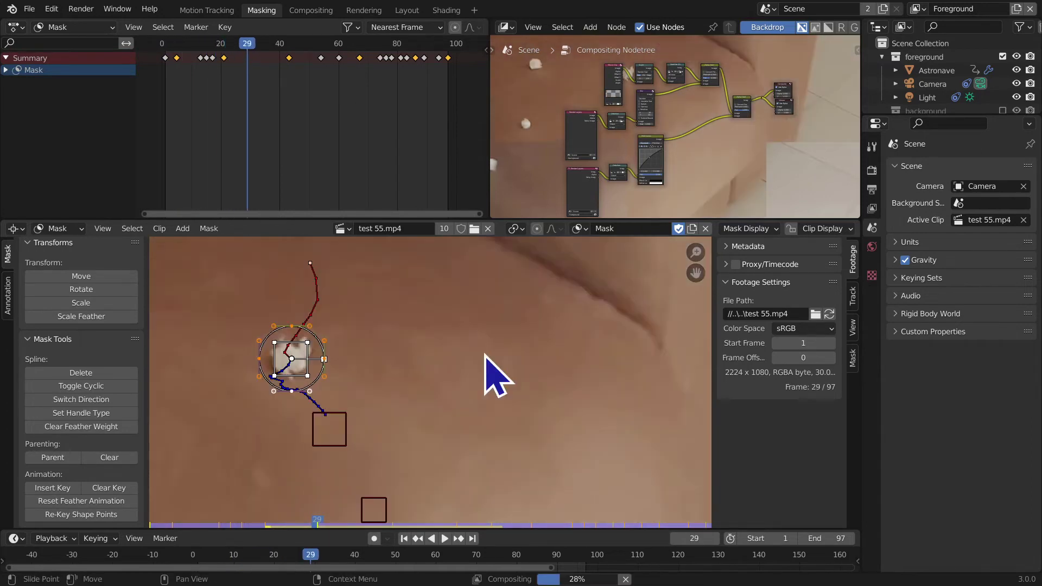
middle_click_drag(429, 397, 491, 396)
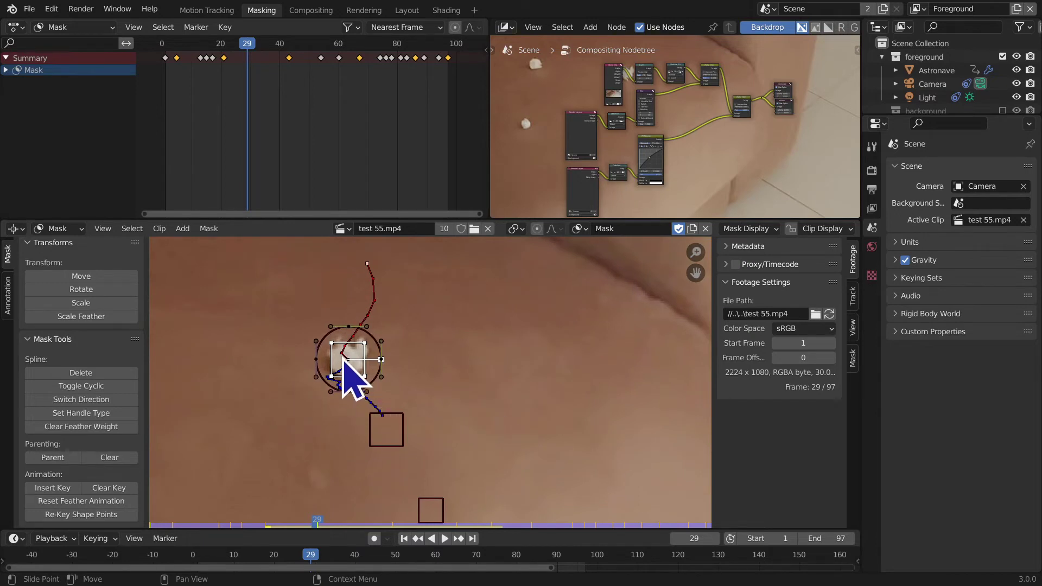
scroll(347, 353, "up", 2)
middle_click_drag(350, 309, 442, 419)
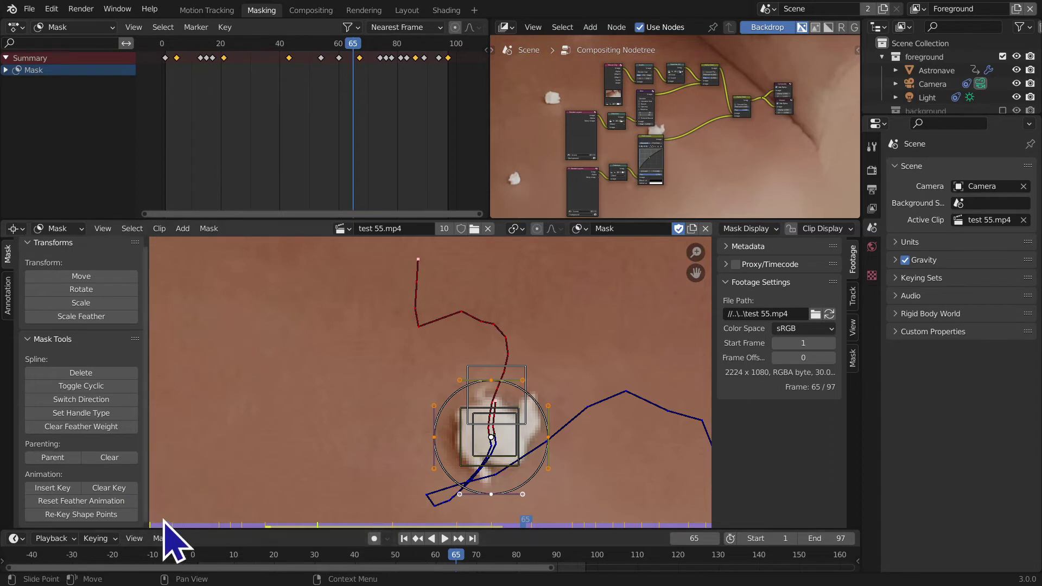
Step: Replay the mask animation from frame 1, then switch to the Compositing workspace
left_click(404, 538)
middle_click_drag(400, 396, 375, 491)
middle_click_drag(379, 440, 324, 507, "ctrl")
key("space")
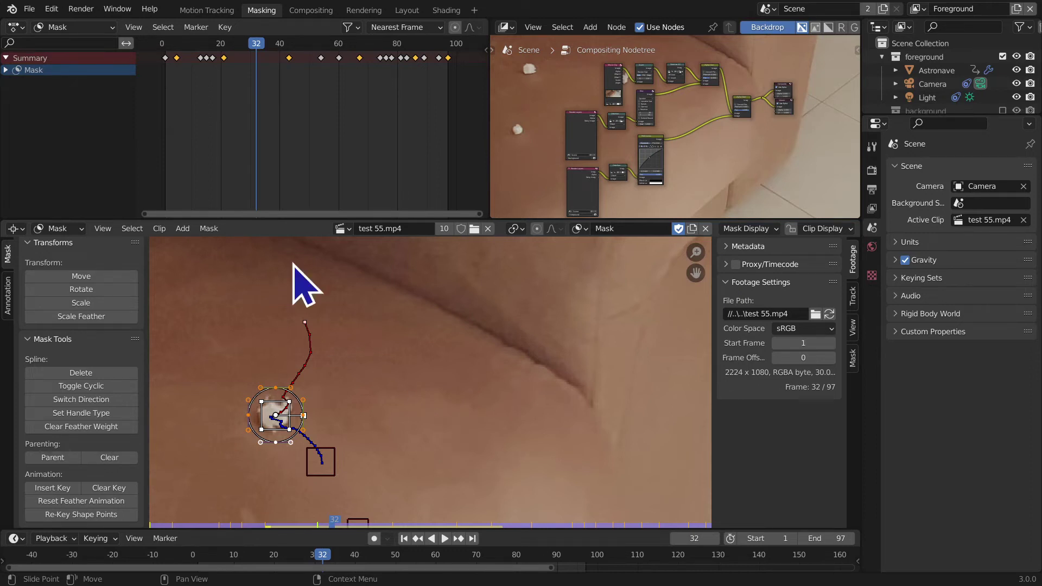
left_click(320, 11)
middle_click_drag(412, 205, 437, 214)
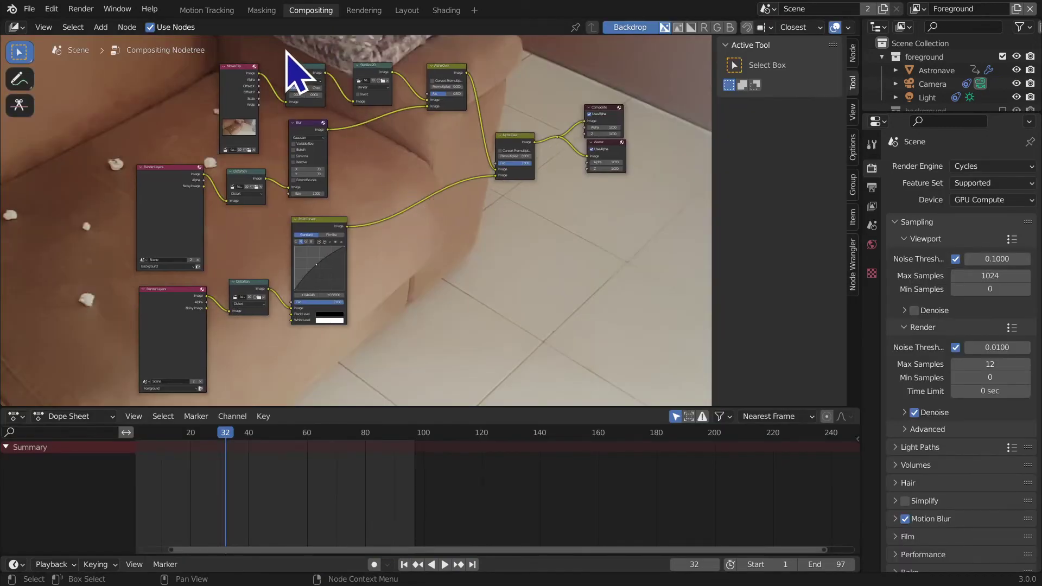
Step: Return to the Compositing workspace and maximise the node editor to fill the window
left_click(262, 11)
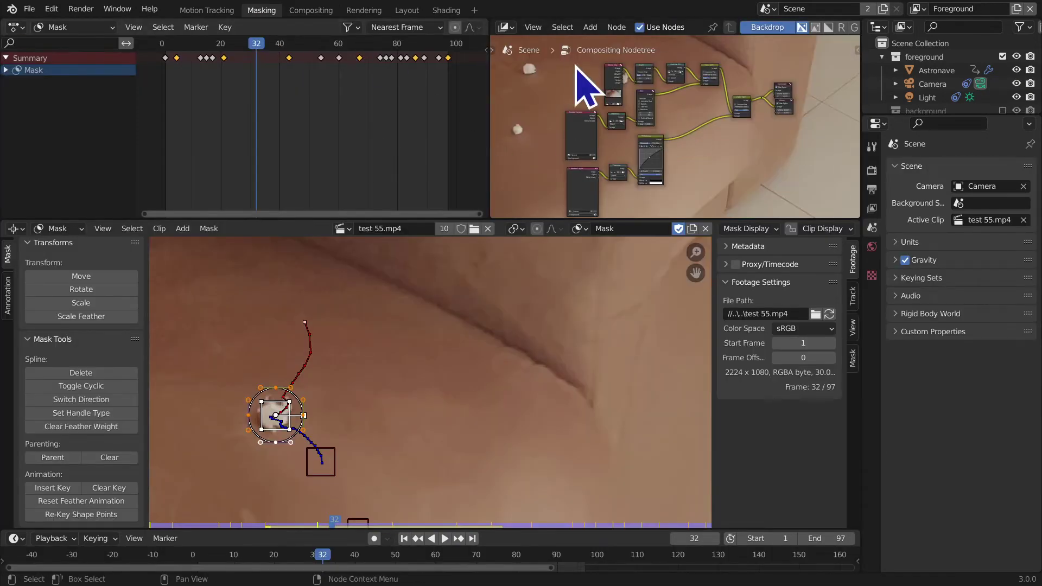
left_click(311, 10)
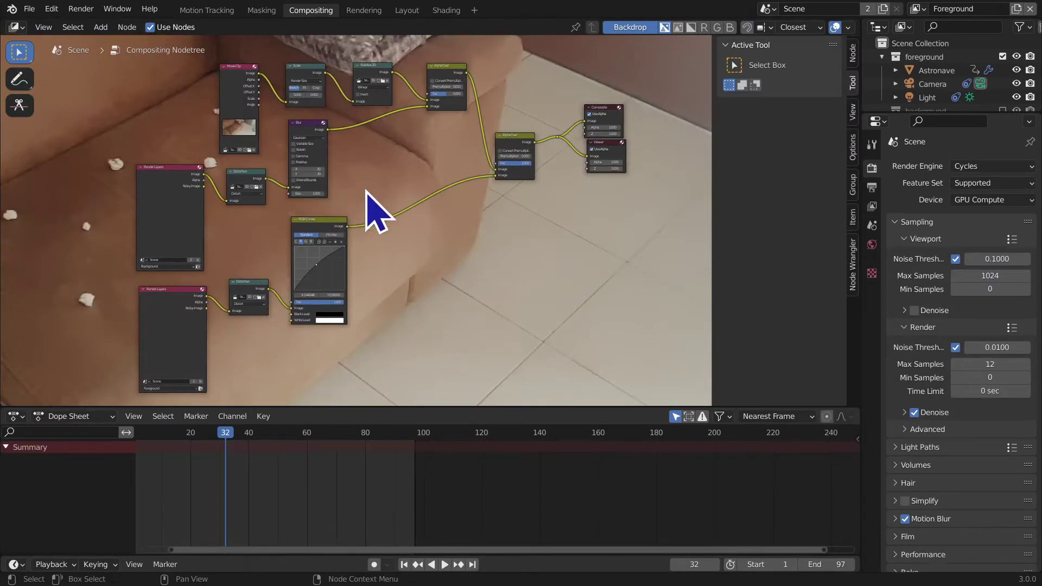
key("super+Down")
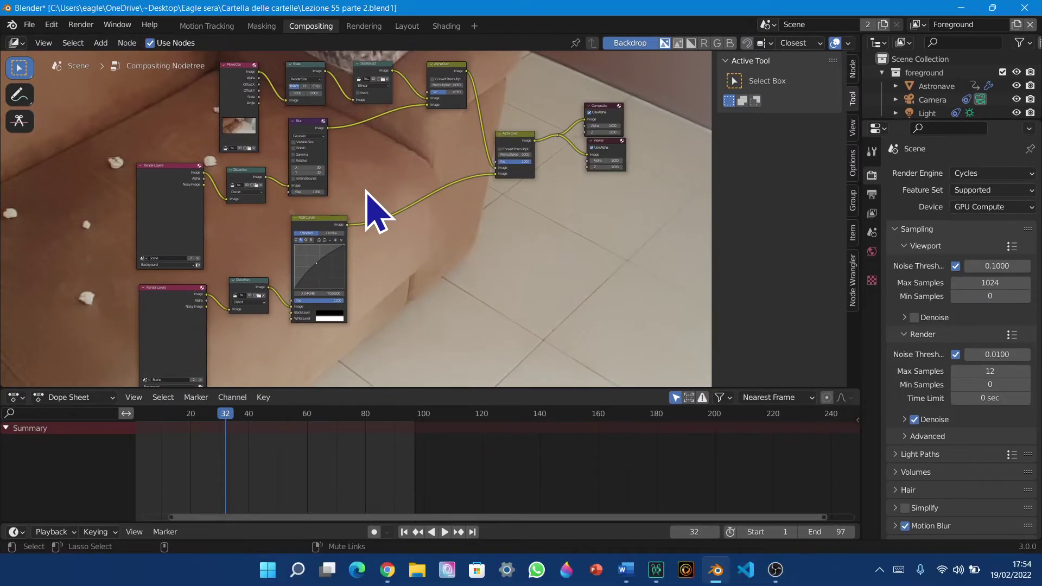
key("ctrl+alt+space")
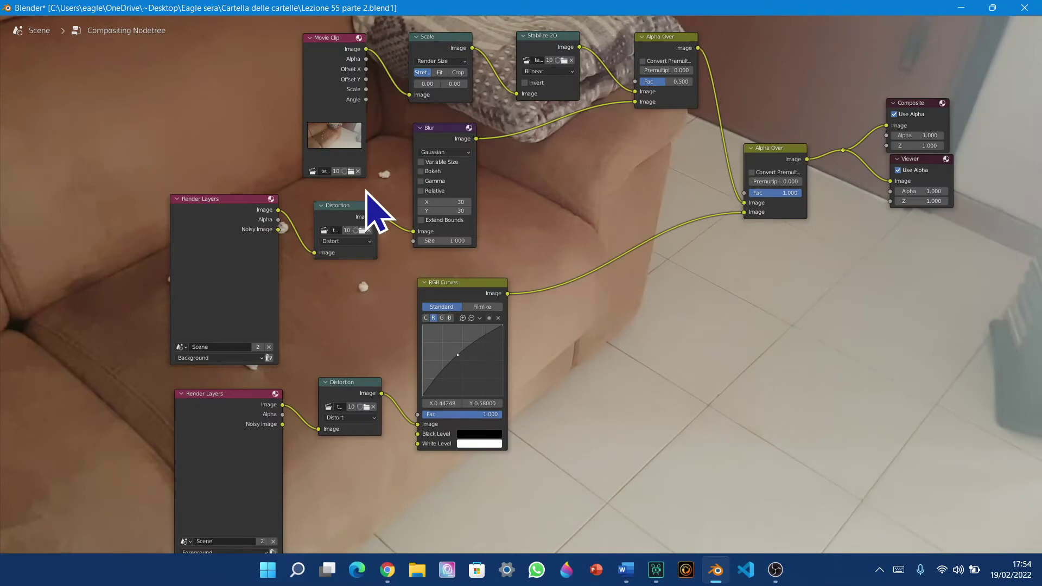
key("alt+F11")
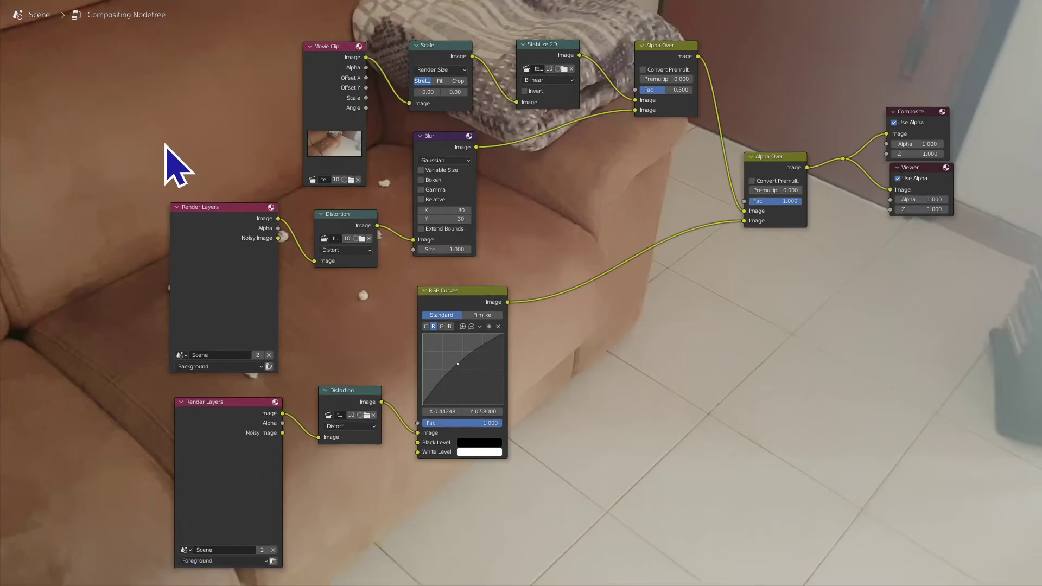
Step: Add a Mask input node at the upper left using the mask named Mask
key("shift+a")
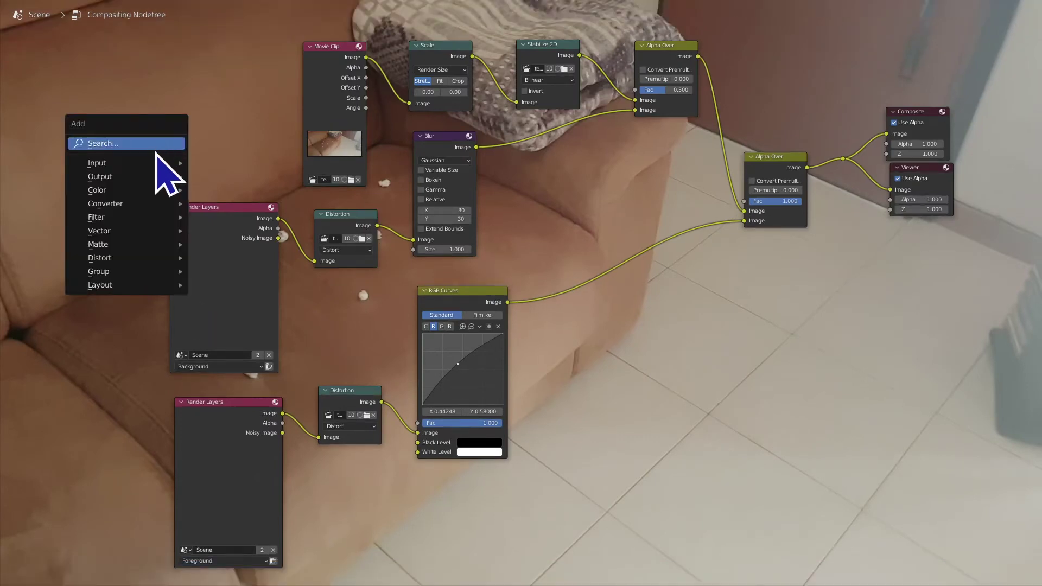
mouse_move(147, 163)
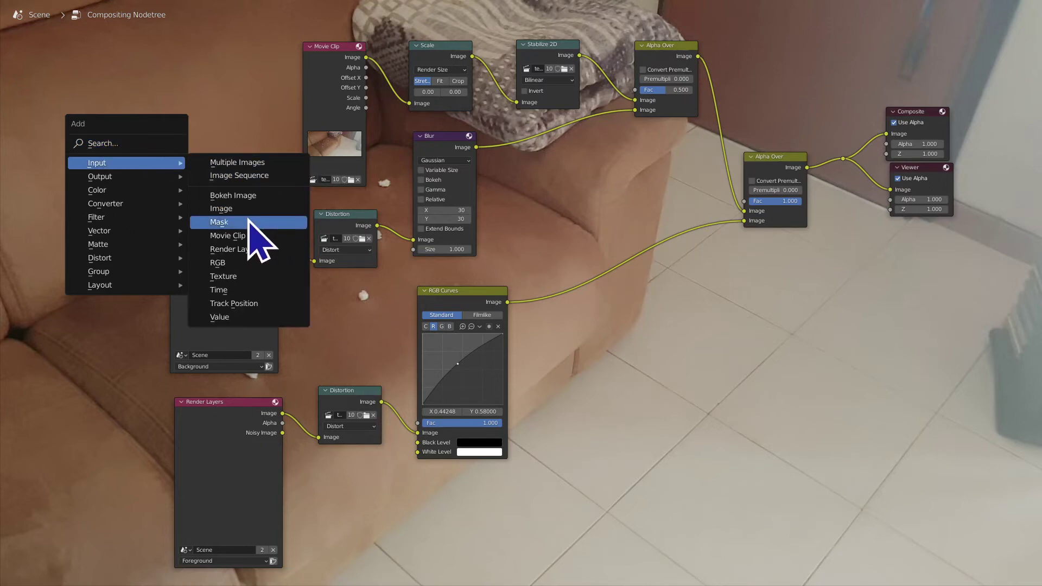
left_click(250, 224)
left_click(161, 92)
left_click(175, 124)
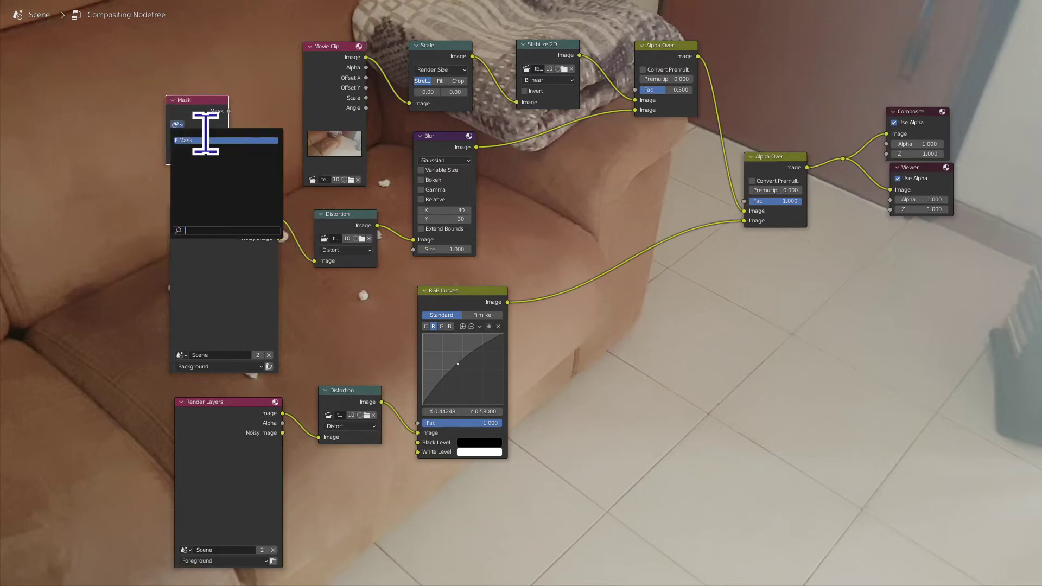
left_click(206, 141)
Step: Place the Mask node at the left edge with the Movie Clip node beside it
scroll(244, 245, "up", 2)
middle_click_drag(244, 244, 220, 383)
middle_click_drag(961, 350, 198, 174)
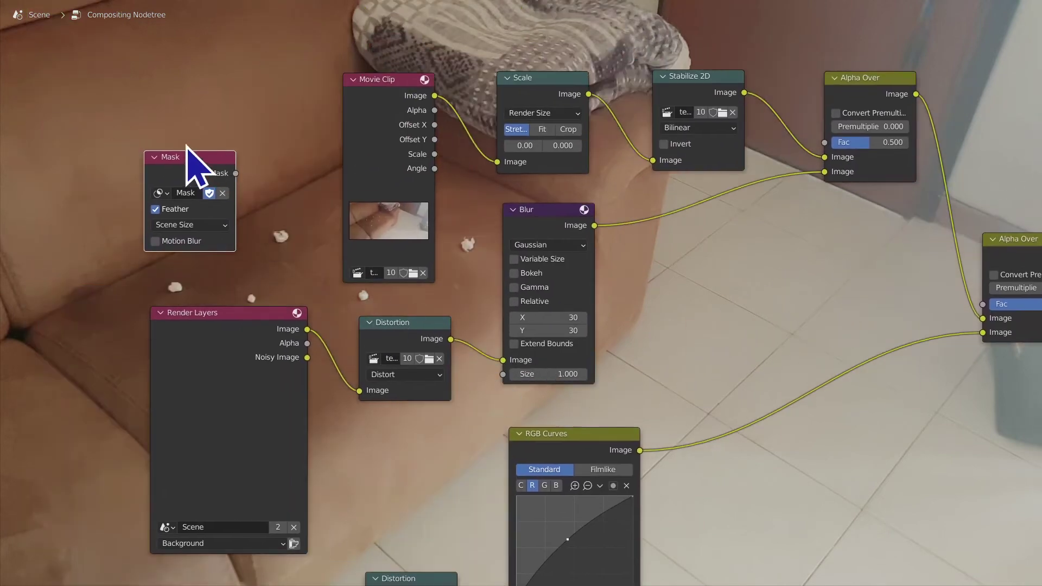
left_click_drag(166, 165, 14, 164)
left_click_drag(391, 131, 220, 134)
middle_click_drag(293, 165, 385, 288)
middle_click_drag(567, 294, 729, 284)
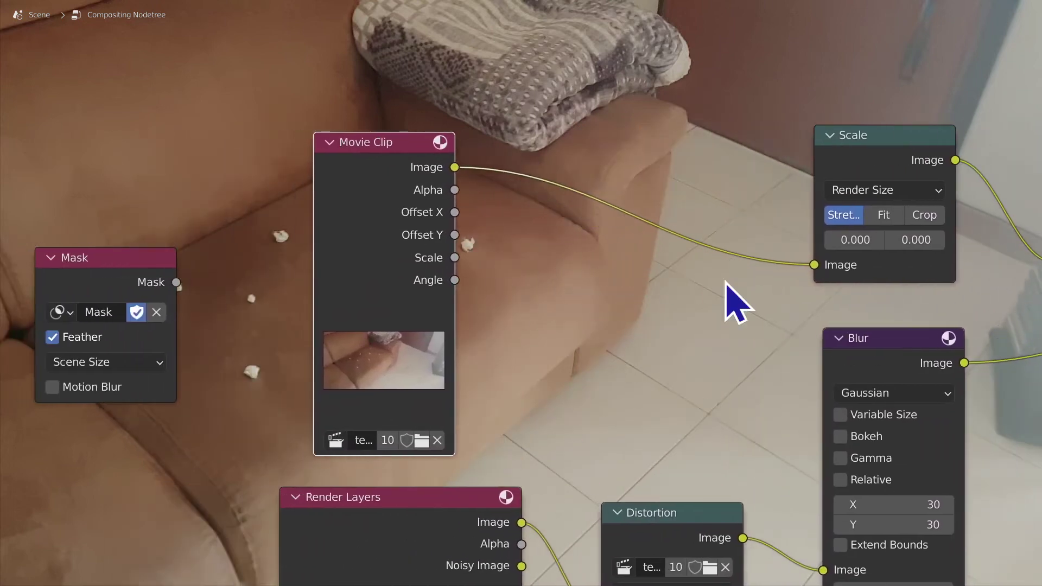
key("shift+a")
mouse_move(581, 250)
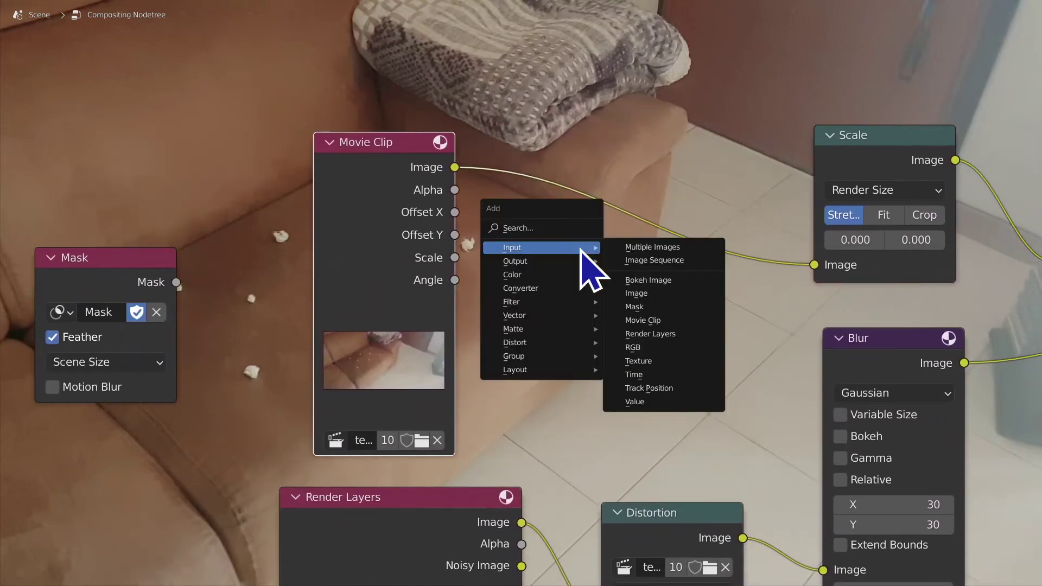
Step: Search for 'mix' and drop a Mix node onto the Movie Clip to Scale link
left_click(559, 228)
type("a")
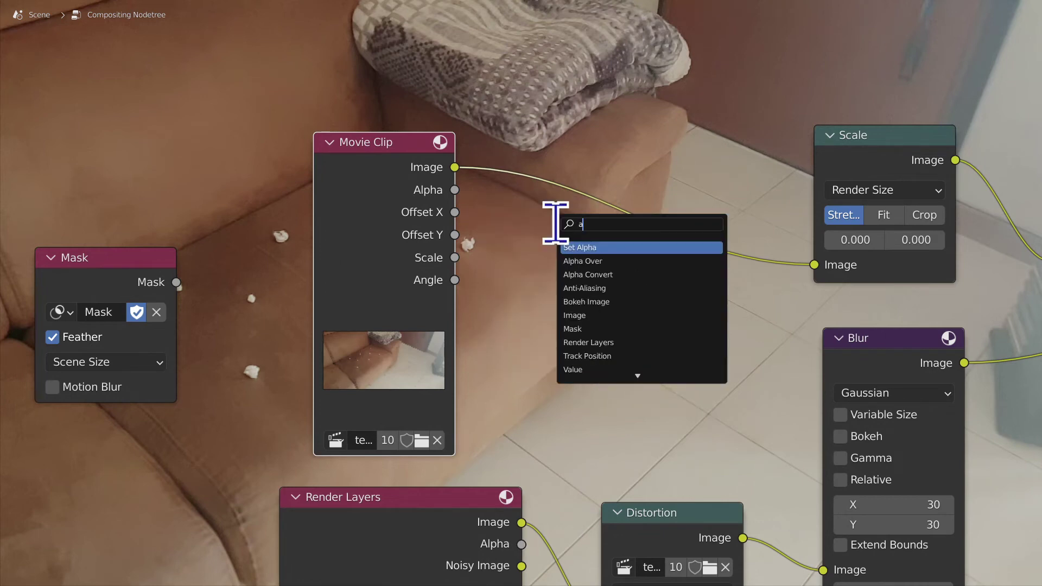
type("lpha")
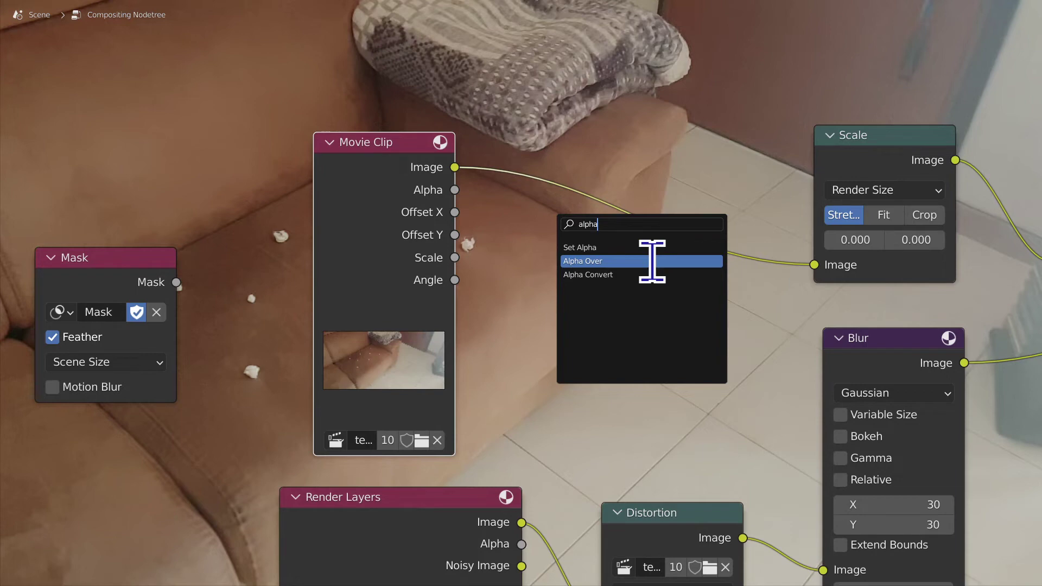
key("BackSpace")
key("BackSpace")
key("BackSpace")
key("BackSpace")
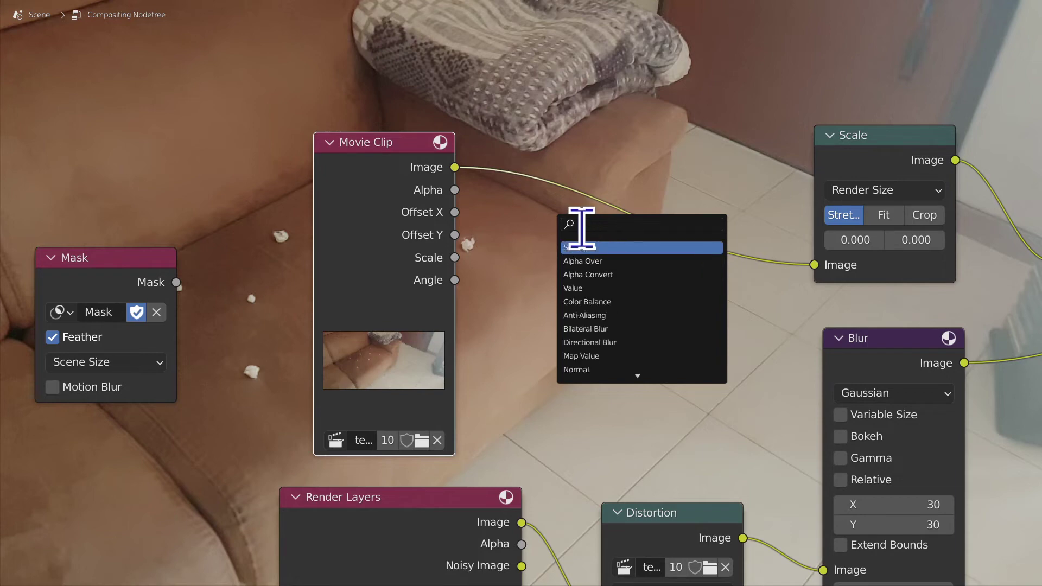
key("BackSpace")
type("mix")
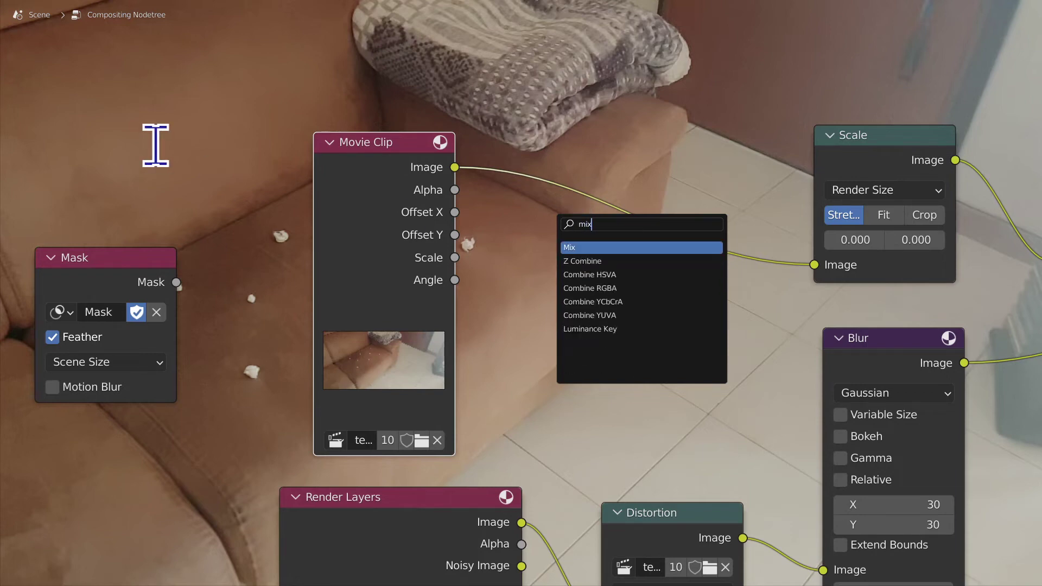
left_click(597, 246)
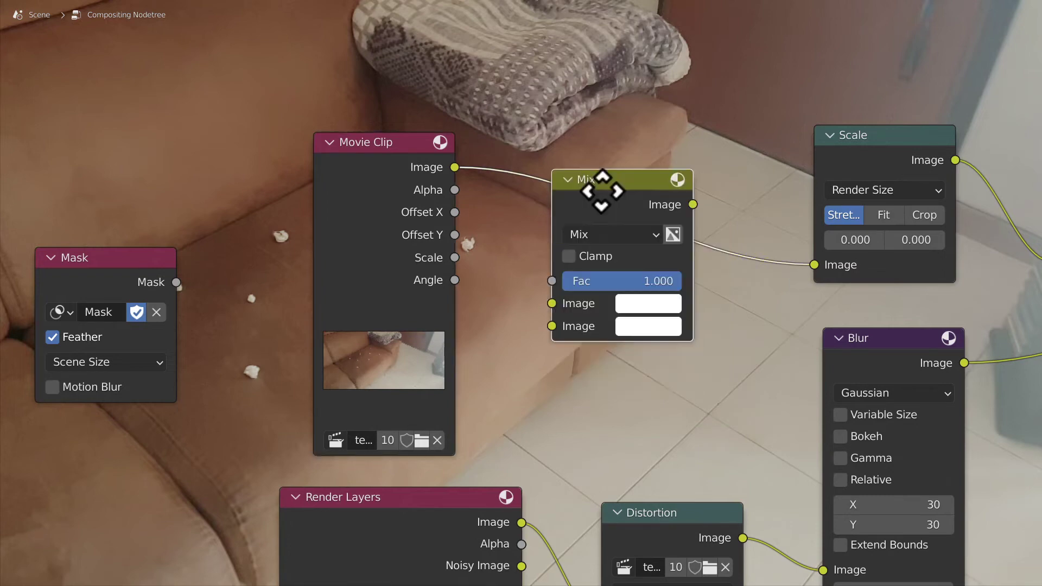
left_click(601, 174)
middle_click_drag(471, 359, 677, 426)
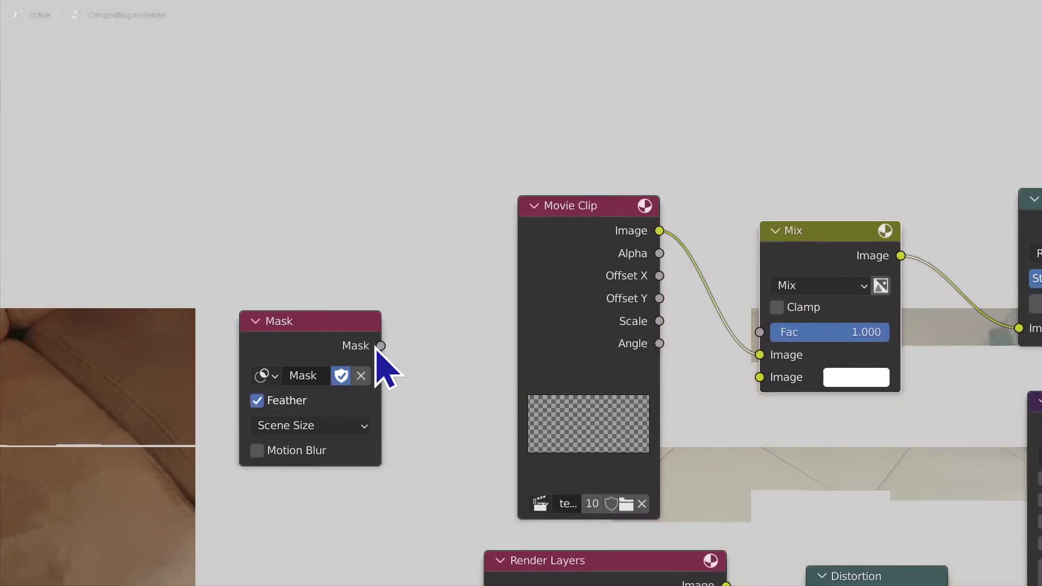
Step: Connect the Mask node's output to the Mix node's Fac input
left_click_drag(381, 346, 761, 331)
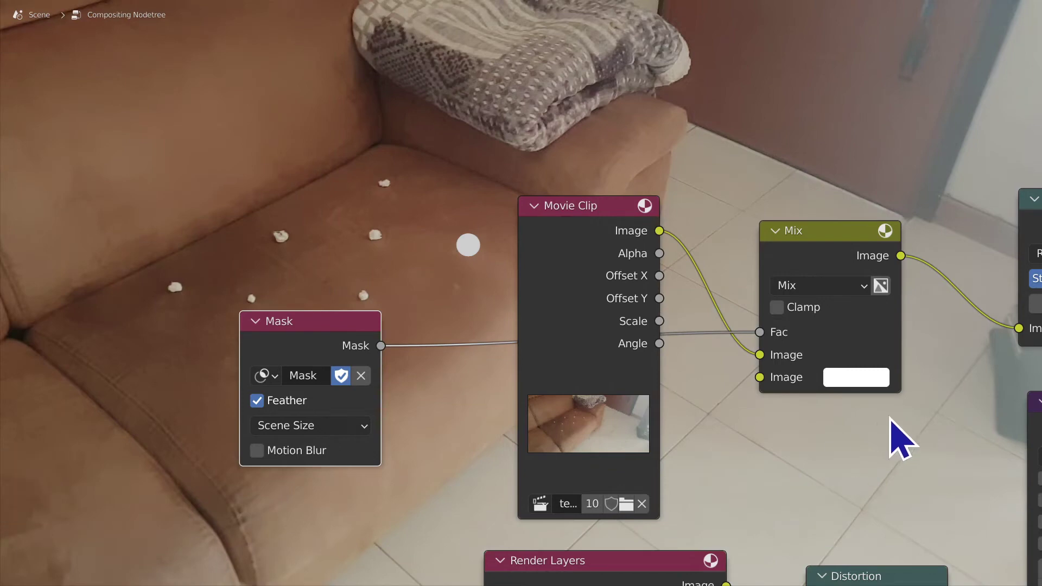
left_click(875, 383)
key("Escape")
middle_click_drag(581, 380, 576, 460)
middle_click_drag(413, 383, 431, 344)
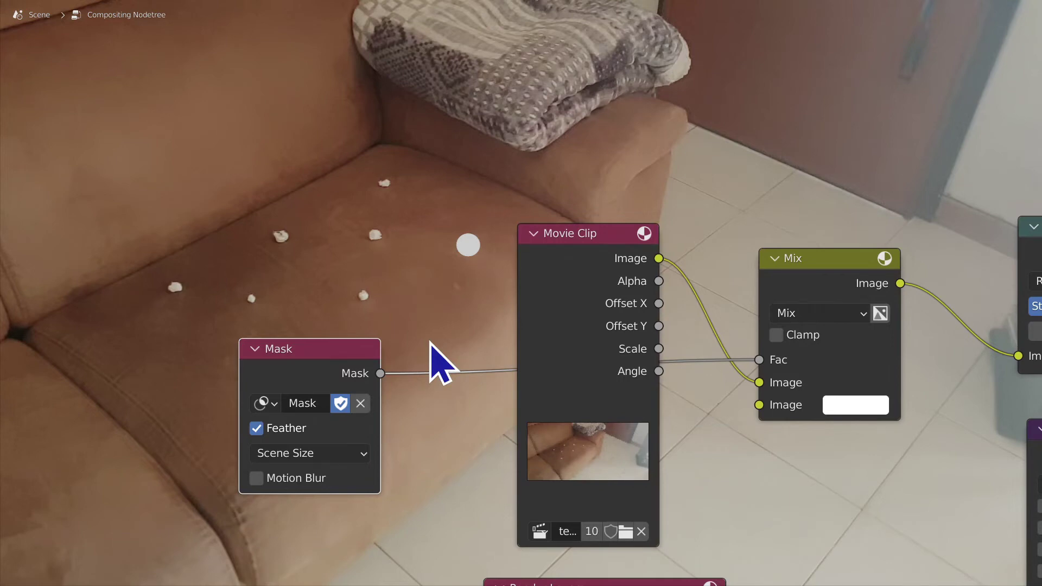
Step: Move the Movie Clip node to the left of the Mask node
left_click_drag(594, 275, 545, 282)
middle_click_drag(292, 489, 374, 501)
middle_click_drag(429, 418, 434, 309, "ctrl")
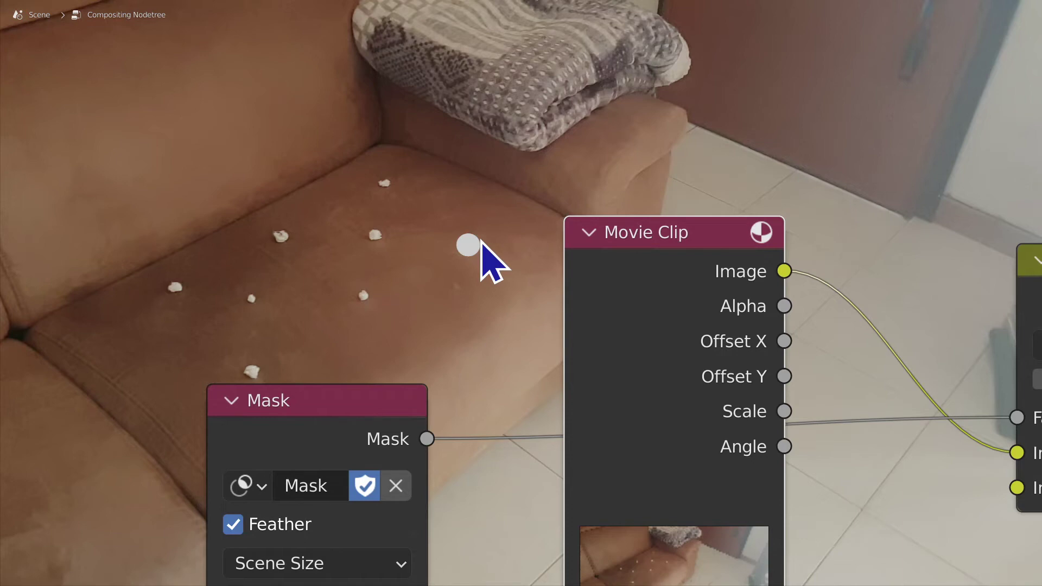
middle_click_drag(650, 296, 508, 155)
left_click_drag(507, 154, 128, 221)
middle_click_drag(128, 221, 500, 244)
left_click_drag(500, 244, 158, 171)
left_click(197, 175, "ctrl+shift")
Step: Cycle the Movie Clip node's outputs in the backdrop preview, ending on the image
middle_click_drag(291, 200, 289, 440, "ctrl")
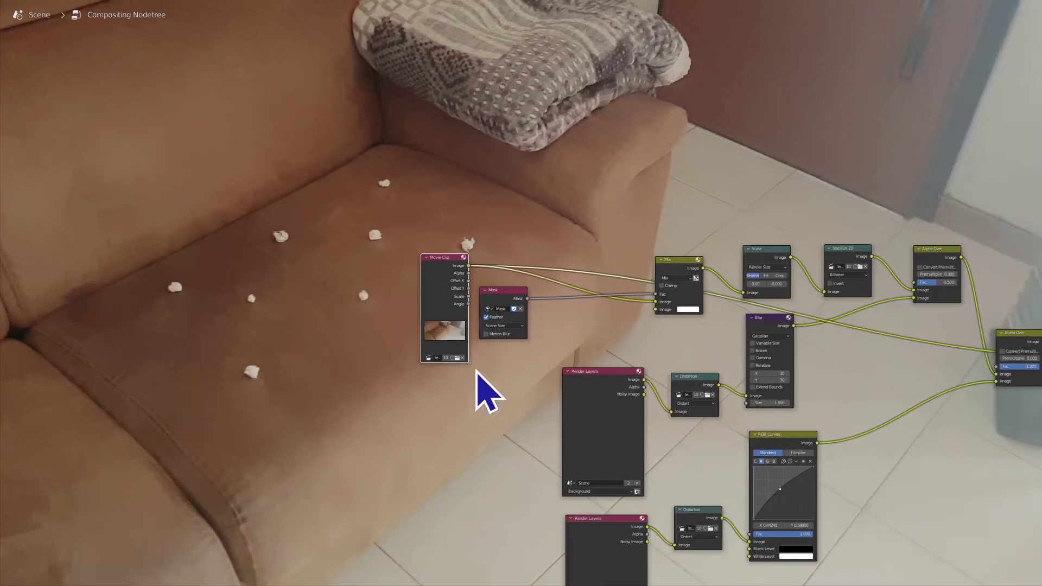
left_click(435, 274, "ctrl+shift")
left_click(434, 275, "ctrl+shift")
left_click(435, 274, "ctrl+shift")
left_click(435, 275, "ctrl+shift")
left_click(435, 275, "ctrl+shift")
Step: Move the Movie Clip node up, above and left of the Mask node
middle_click_drag(495, 365, 505, 365, "ctrl")
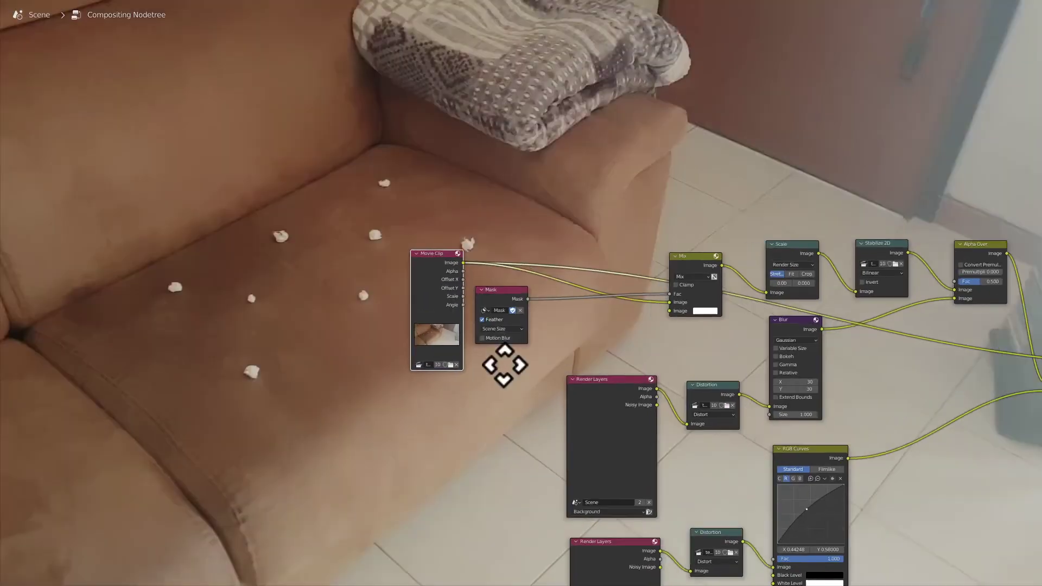
scroll(478, 315, "up", 6)
middle_click_drag(476, 314, 424, 314)
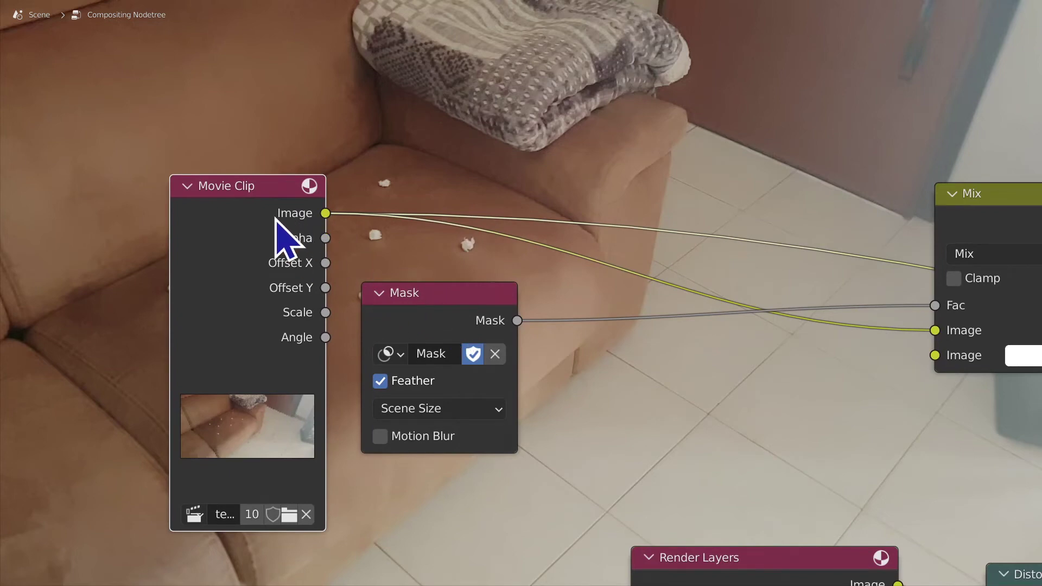
middle_click_drag(619, 354, 603, 369, "ctrl")
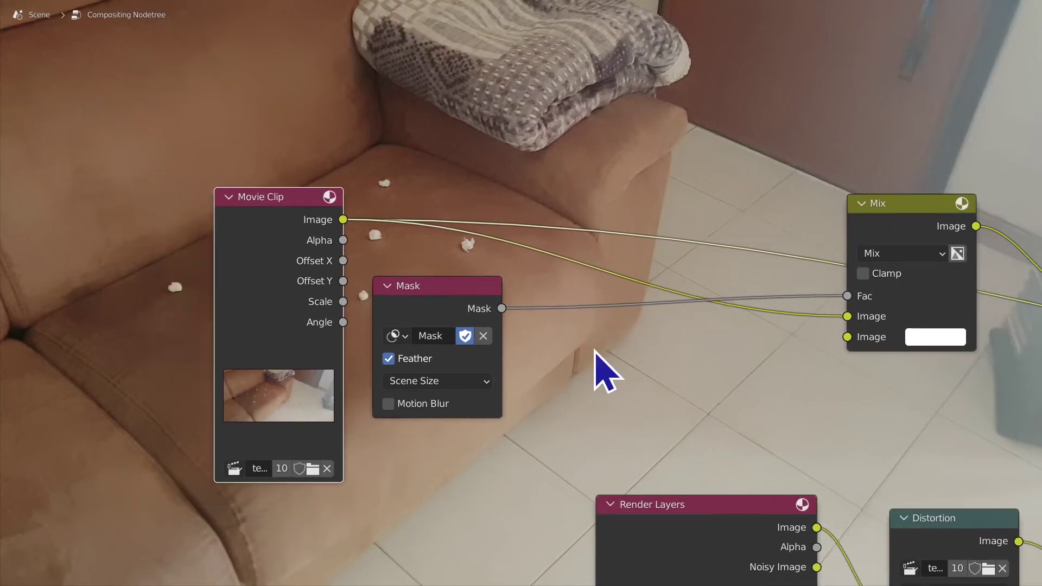
left_click_drag(255, 221, 252, 130)
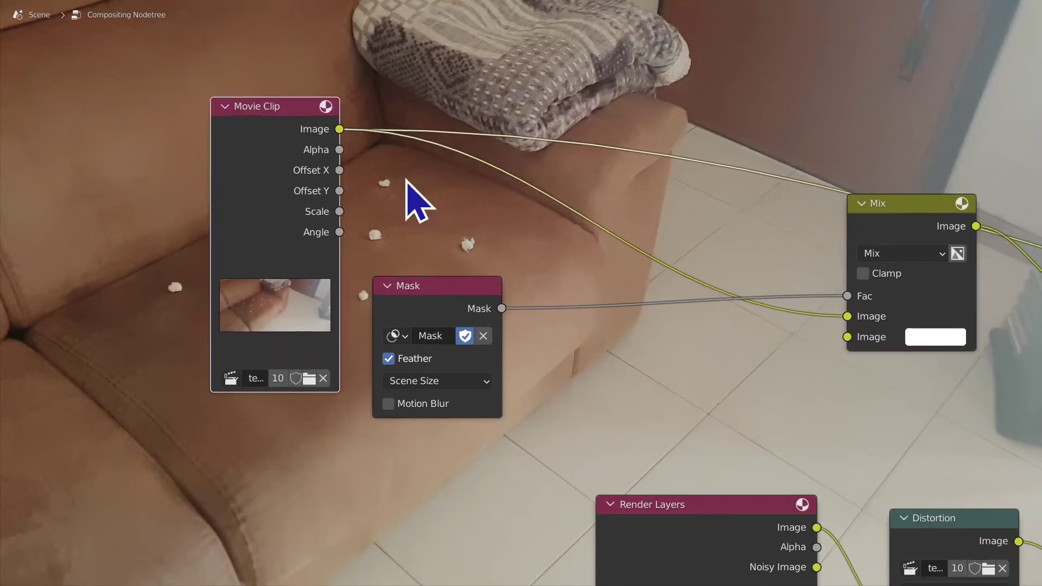
scroll(327, 150, "up", 3)
key("shift+a")
left_click(475, 201)
Step: Add a Blur node onto the Movie Clip link and place it beside Movie Clip
type("blur")
left_click(507, 226)
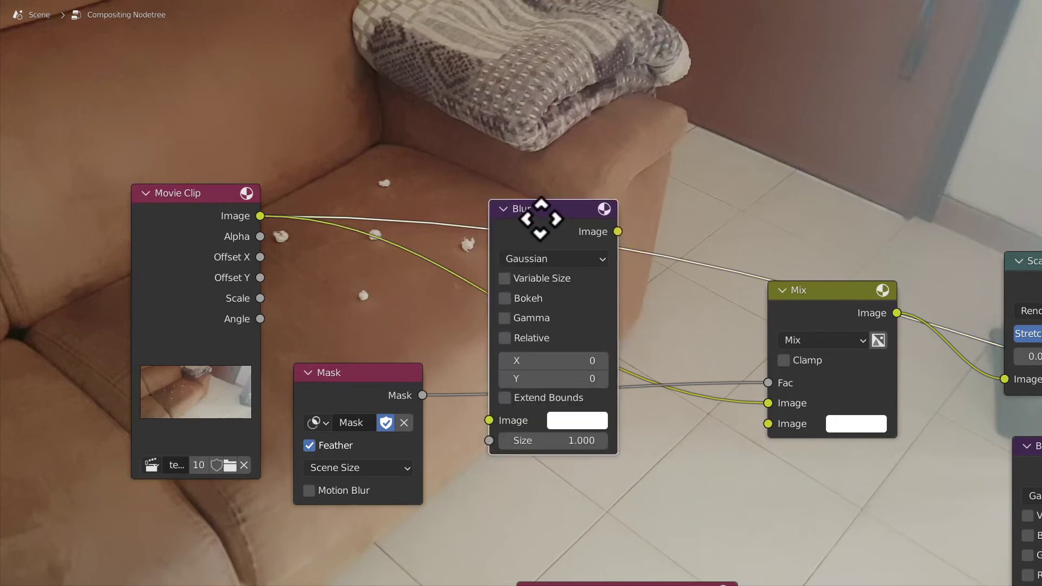
left_click(569, 188)
left_click_drag(570, 190, 326, 121)
scroll(468, 424, "right", 2)
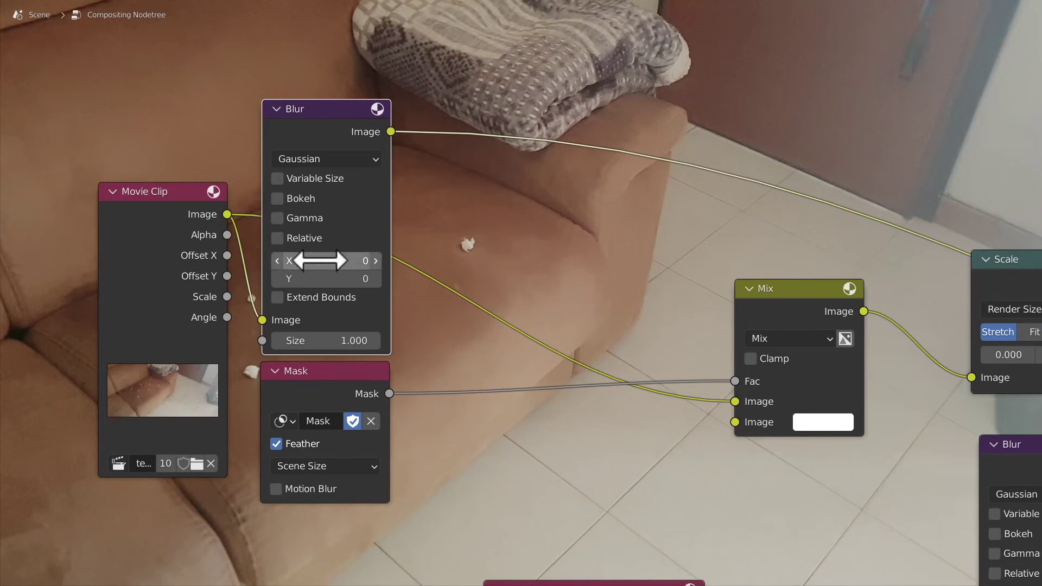
Step: Set the Blur node's size to 50
left_click(329, 262)
key("Escape")
left_click(327, 263)
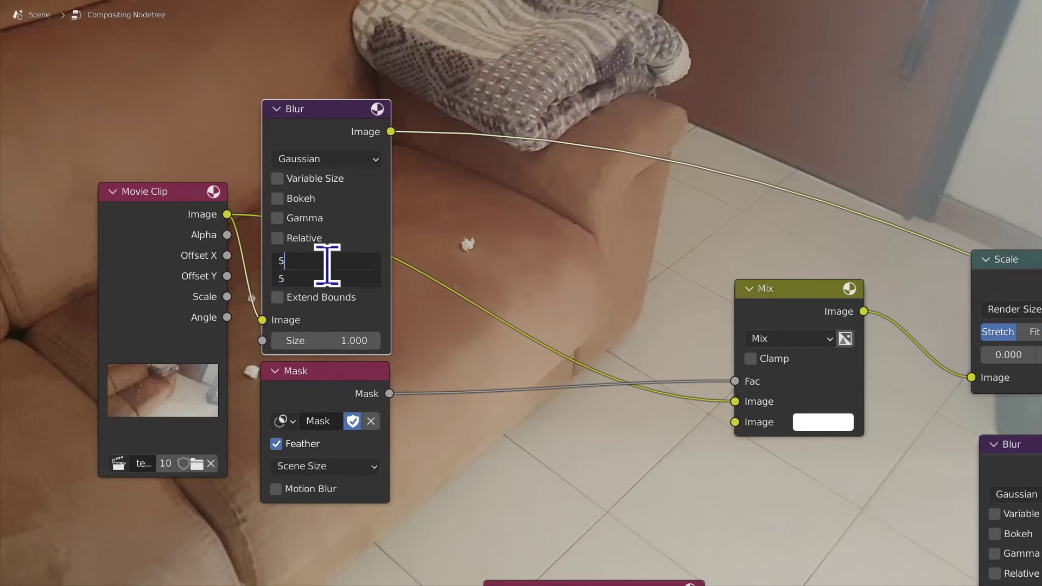
type("50")
key("Return")
scroll(482, 380, "down", 1)
scroll(483, 379, "up", 2)
middle_click_drag(482, 380, 368, 378)
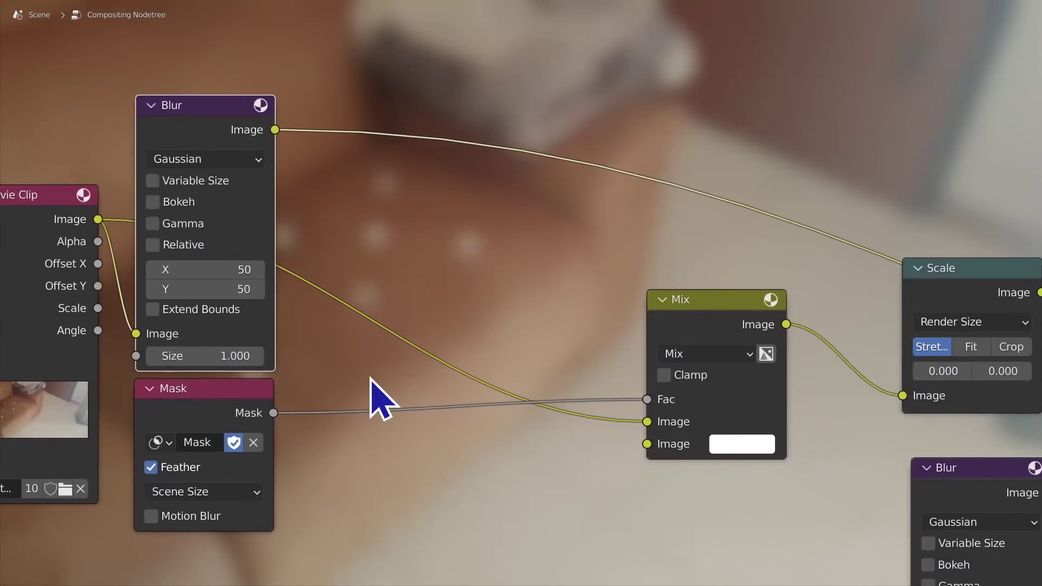
scroll(371, 378, "up", 1)
Step: Raise the Blur node's size to 100, then to 150
left_click(200, 272)
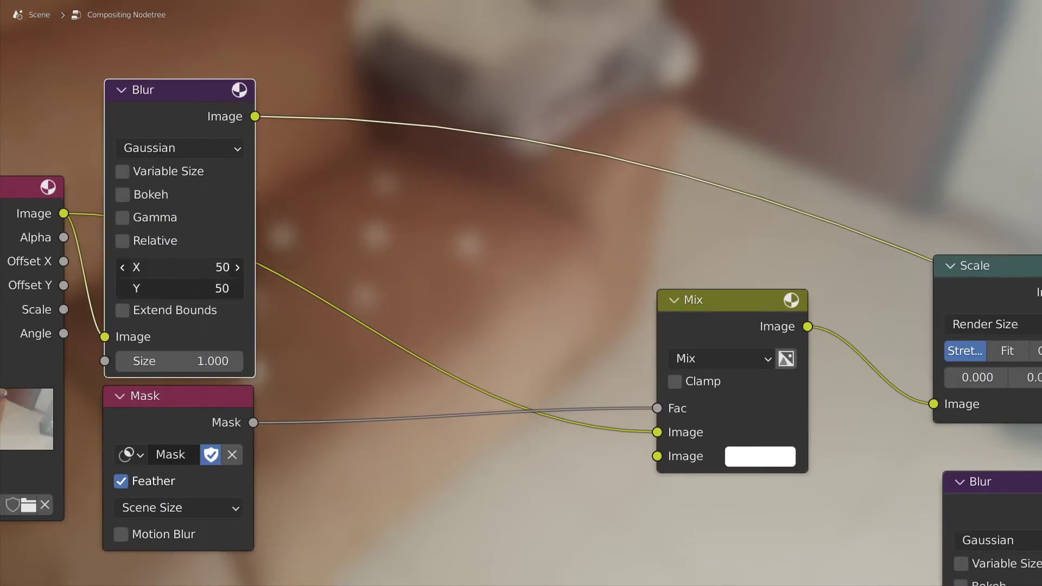
key("Return")
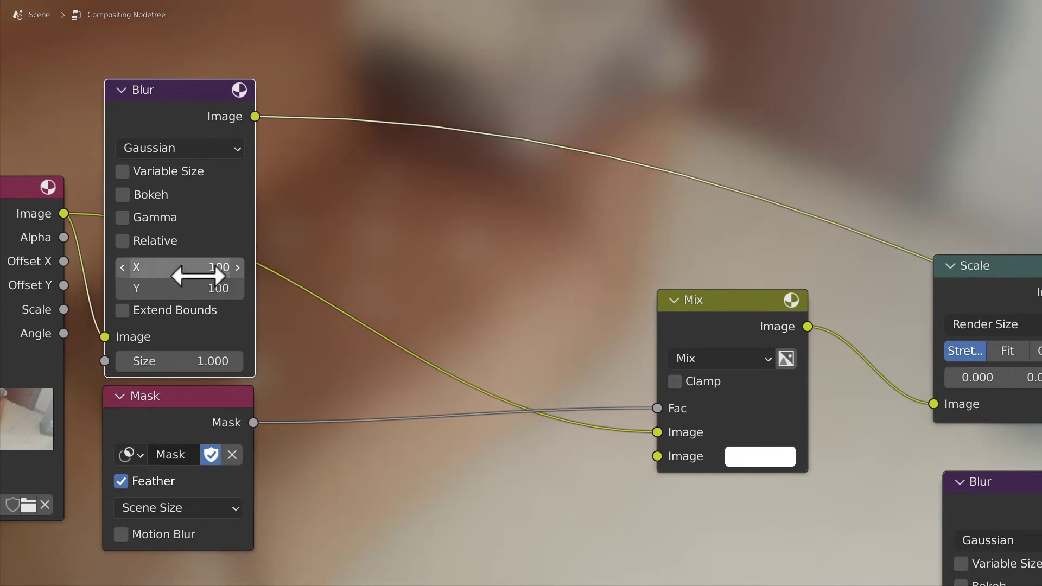
scroll(488, 280, "left", 5, "ctrl")
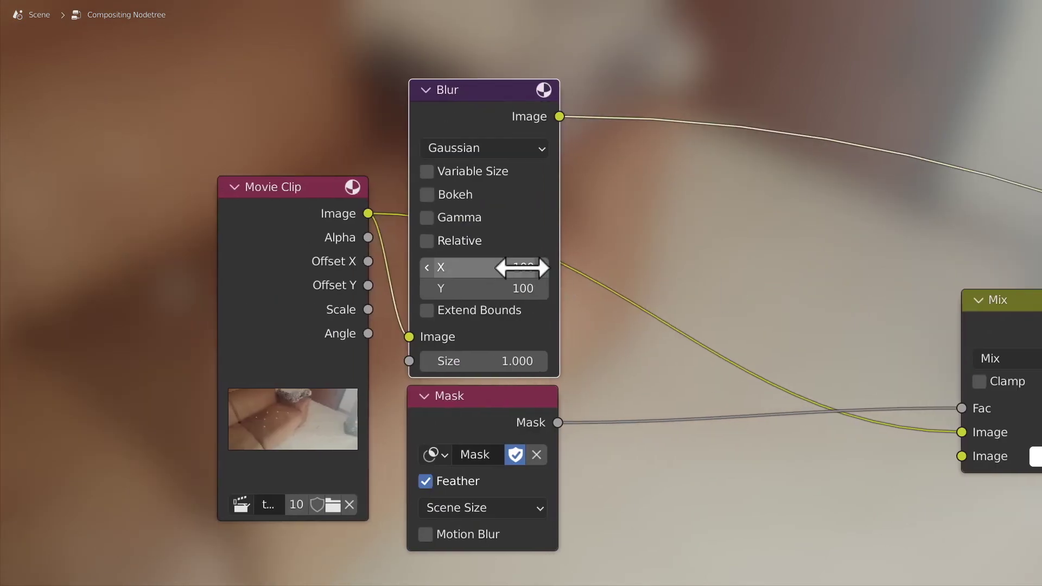
left_click(524, 267)
type("150")
key("Return")
middle_click_drag(521, 270, 13, 259)
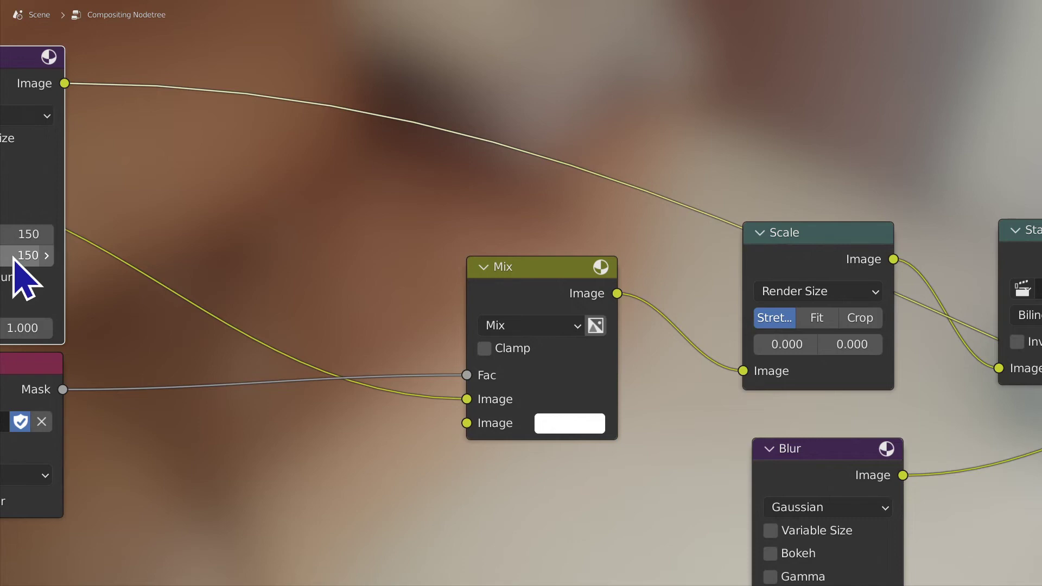
Step: Feed the Viewer node's Image input from the reroute point
middle_click_drag(574, 384, 560, 294)
left_click(635, 294, "ctrl+shift")
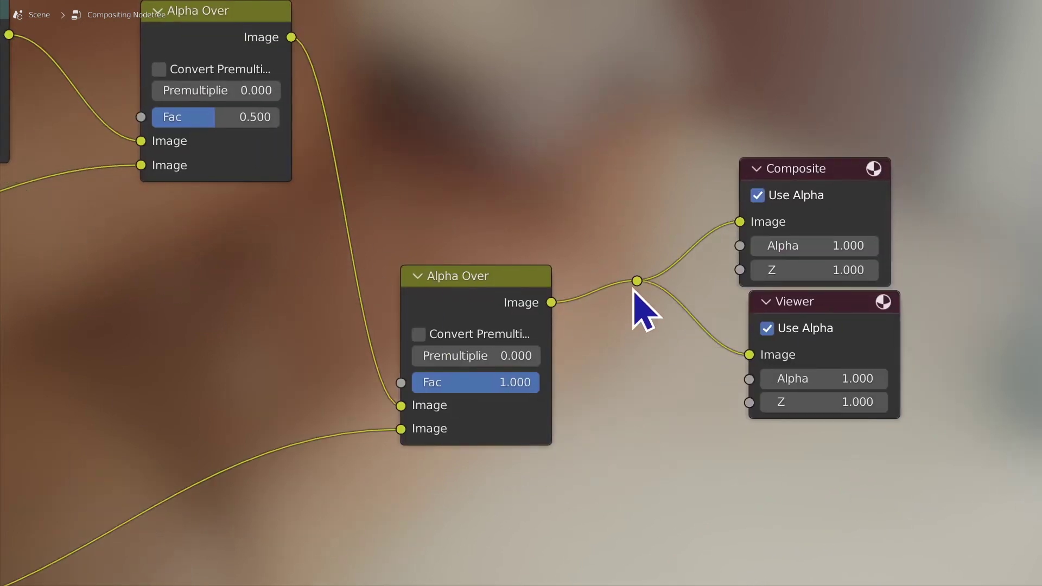
middle_click_drag(111, 278, 51, 363)
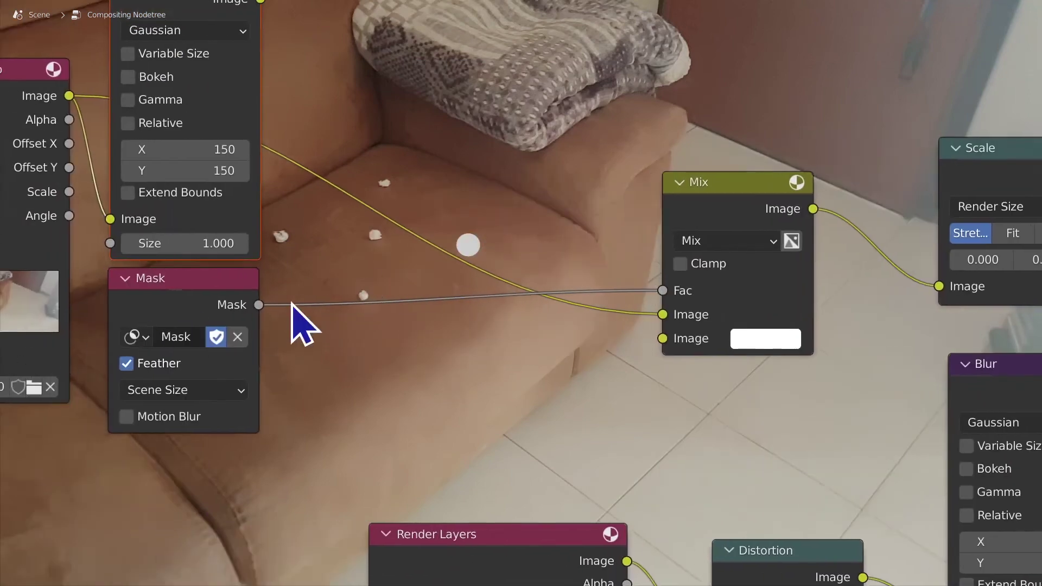
middle_click_drag(298, 319, 279, 361, "ctrl")
Step: Connect the Blur node's Image output to the Mix node's second Image input
left_click(330, 111)
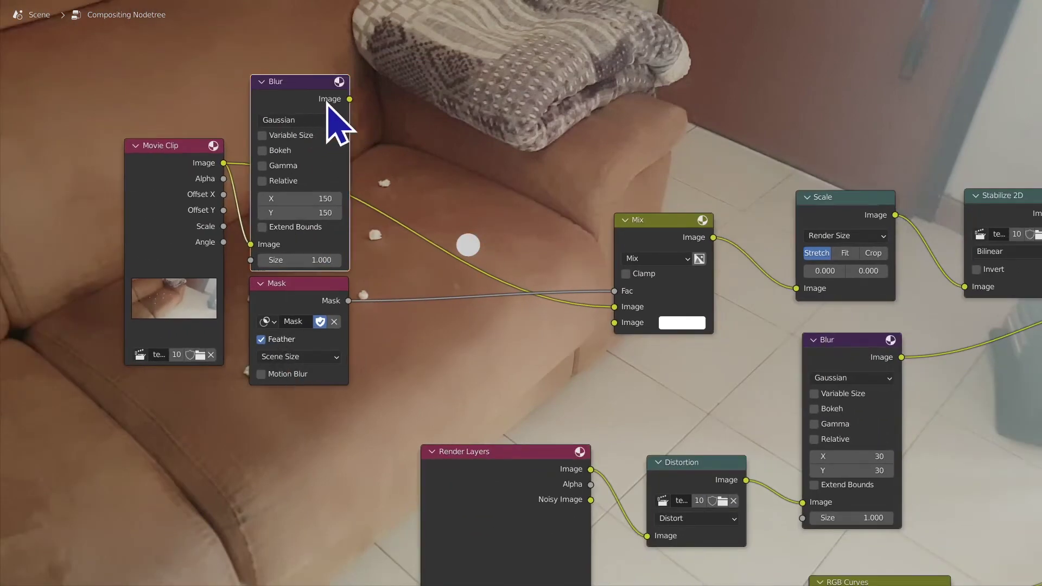
left_click_drag(350, 99, 616, 324)
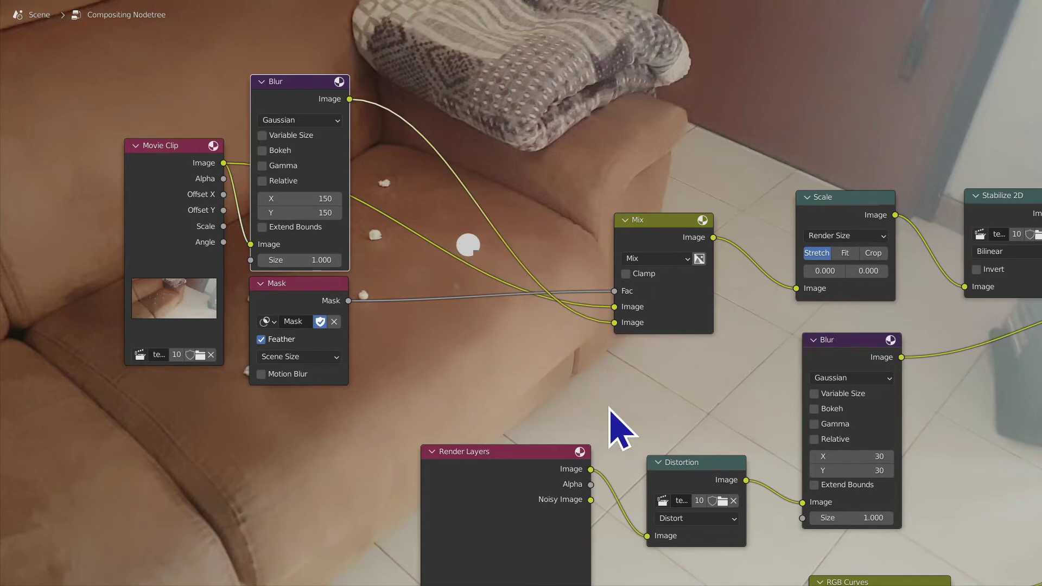
scroll(610, 410, "up", 3)
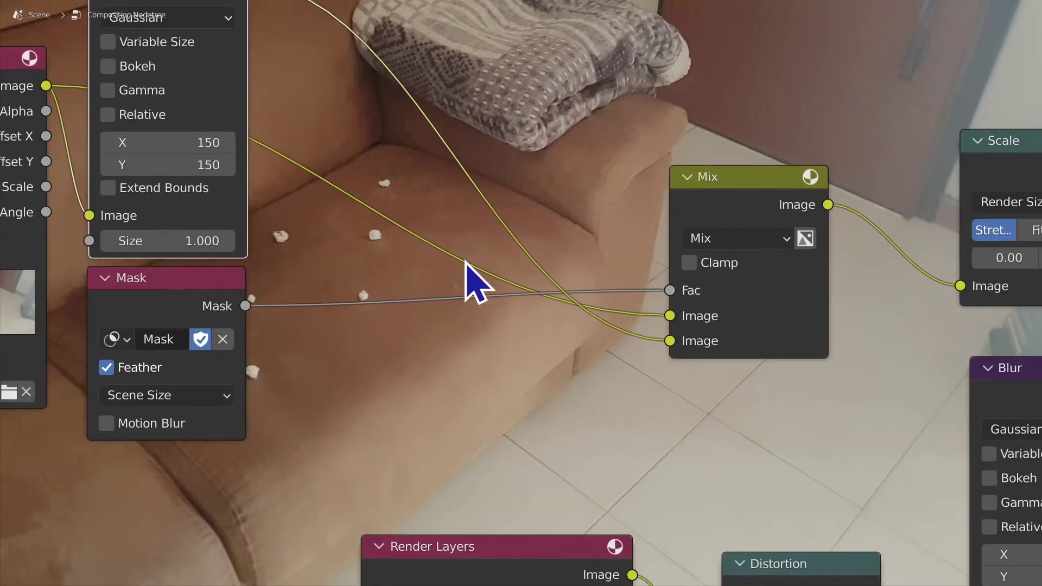
middle_click_drag(472, 276, 477, 318)
scroll(474, 310, "up", 2)
key("n")
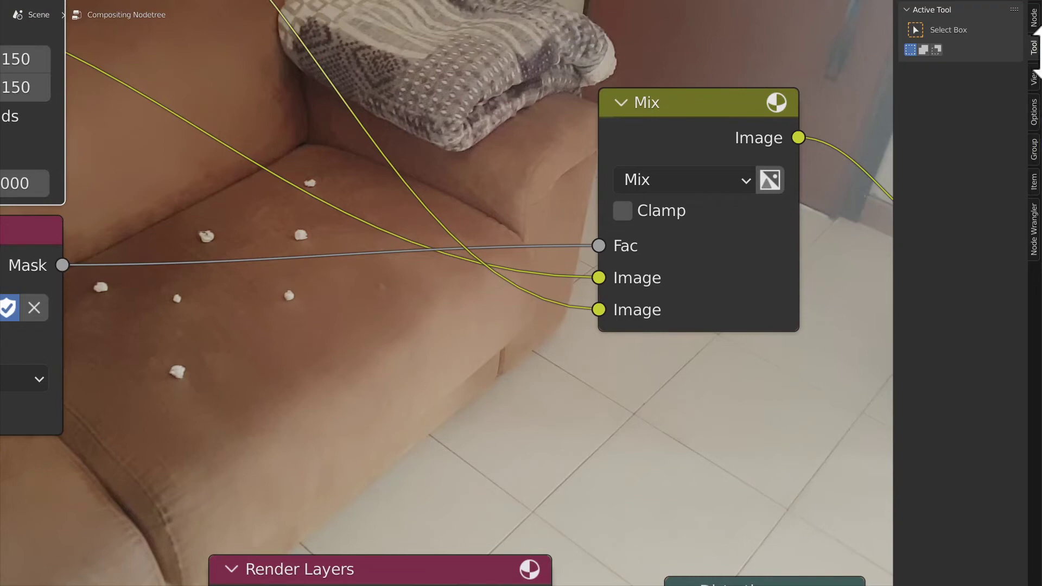
Step: Enlarge the backdrop from the View sidebar and move it behind the Mix node (offset 640, -466)
left_click(1035, 76)
left_click_drag(972, 45, 1026, 45)
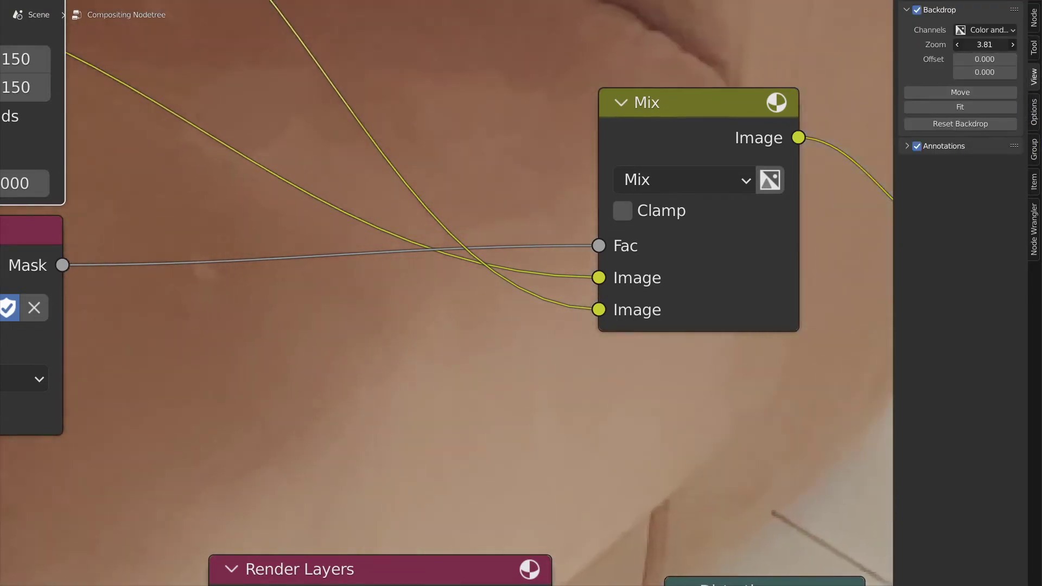
left_click(940, 93)
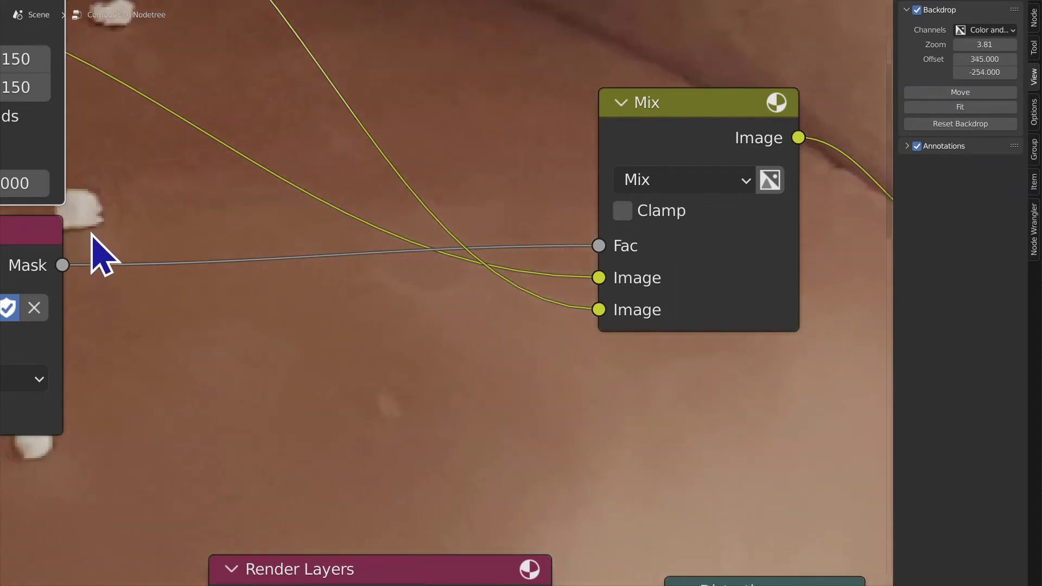
left_click(633, 174)
left_click_drag(1006, 45, 1026, 45)
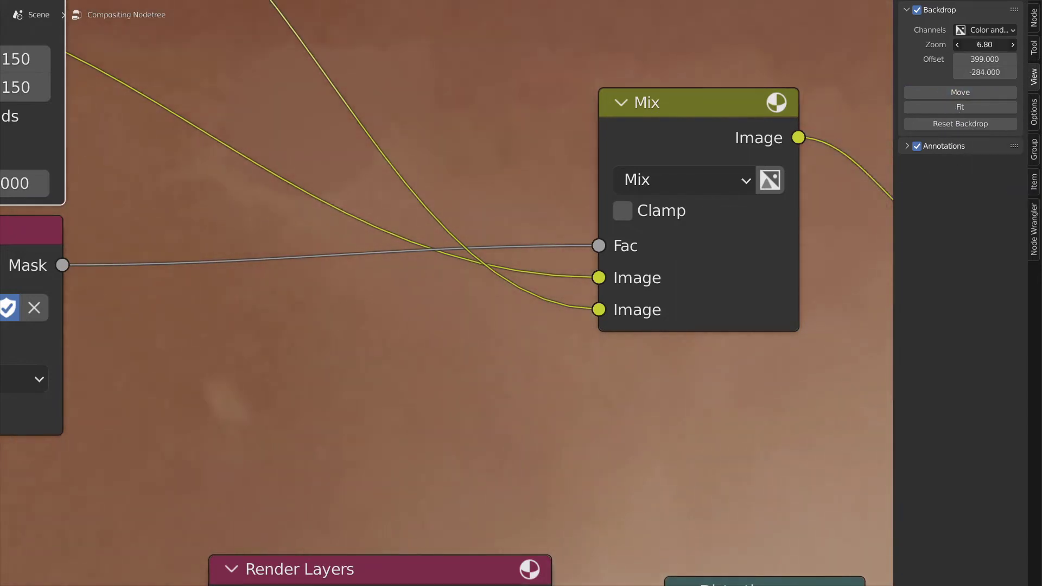
middle_click_drag(659, 231, 361, 214)
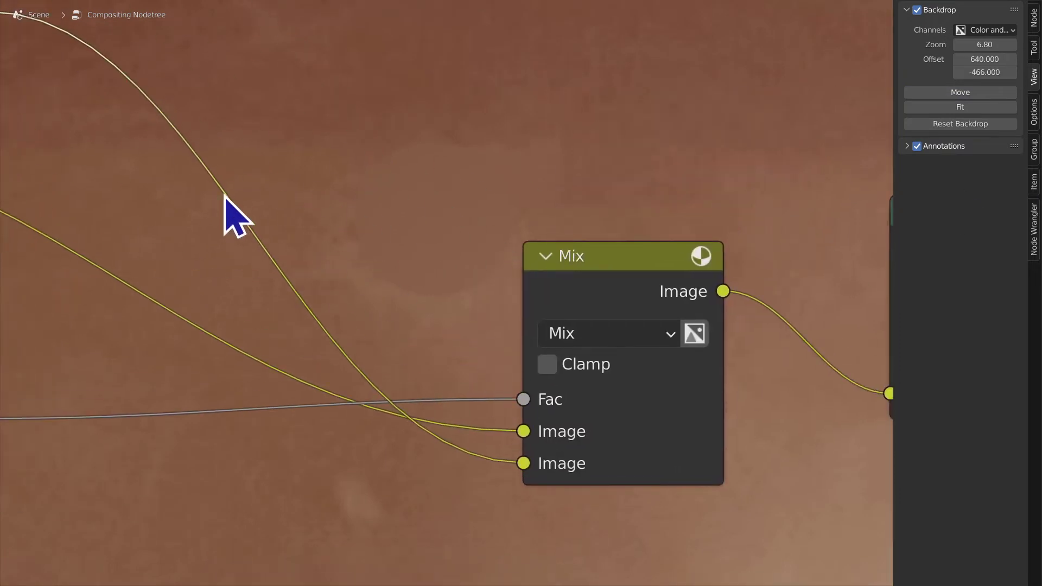
Step: Sketch and undo a trial annotation, then hide the side panels to widen the node view
key("t")
left_click(20, 43)
mouse_move(351, 154)
left_mouse_down()
mouse_move(370, 226)
mouse_move(507, 284)
mouse_move(519, 156)
mouse_move(340, 137)
left_mouse_up()
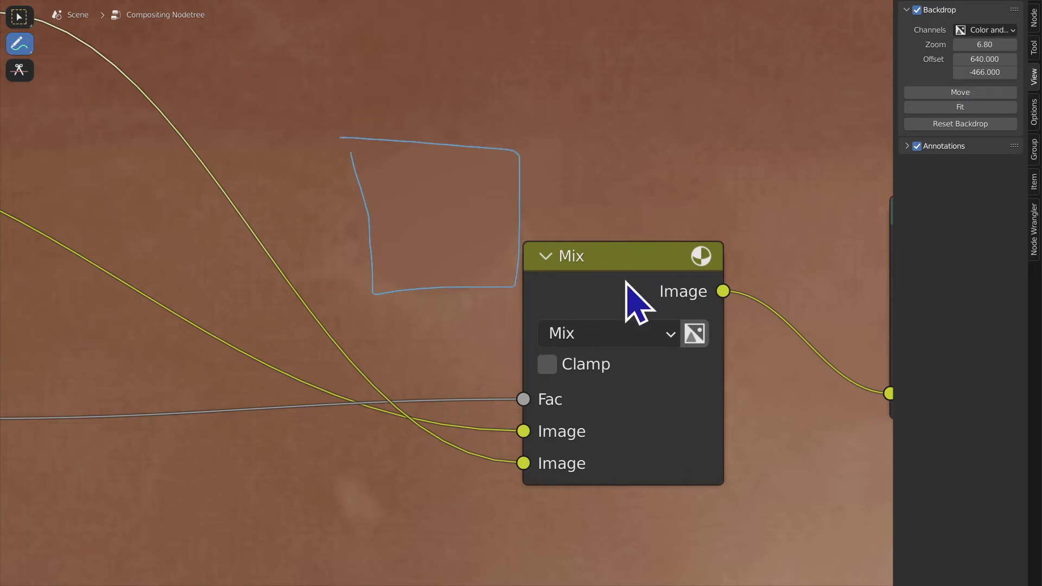
key("ctrl+z")
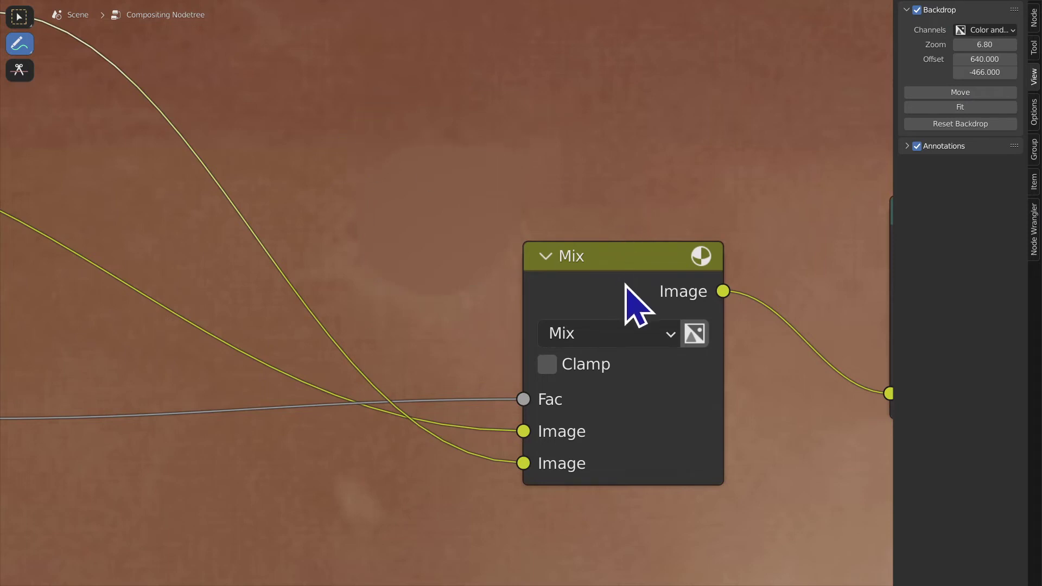
left_click(22, 7)
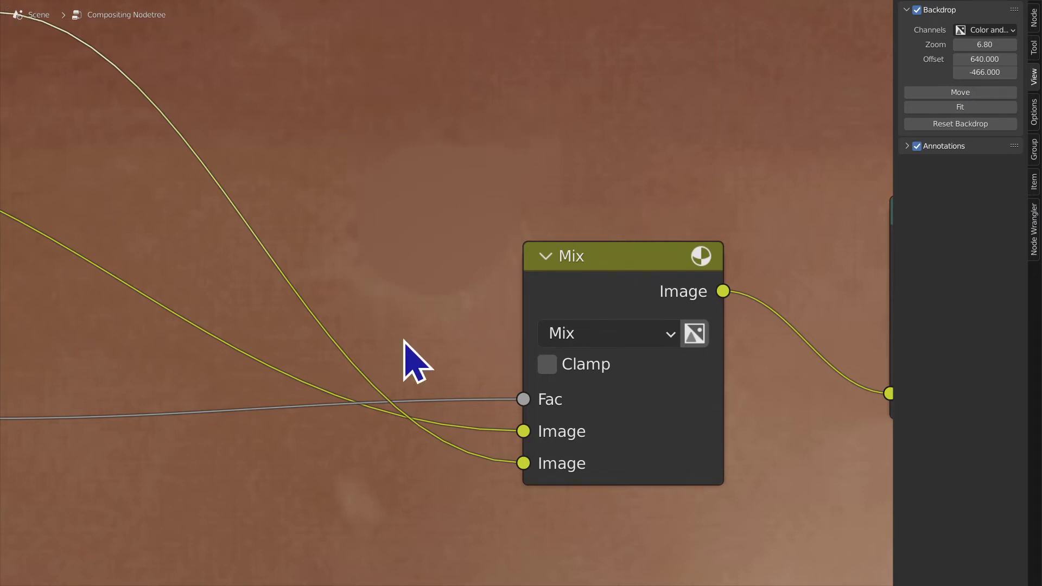
key("ctrl+alt+space")
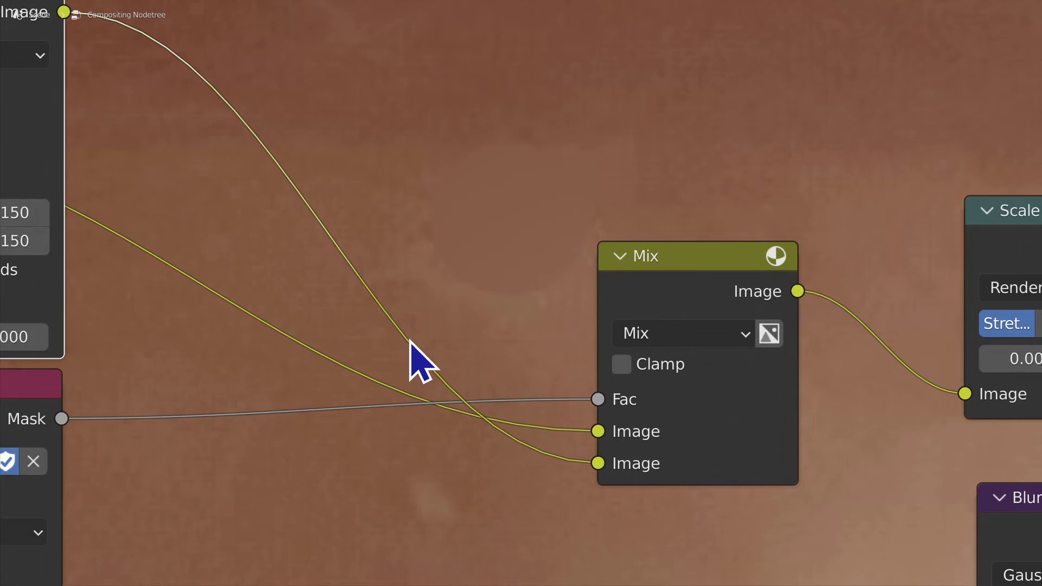
Step: Try Blur X sizes of 0, 200 and 100 in the Blur node
scroll(233, 235, "left", 5)
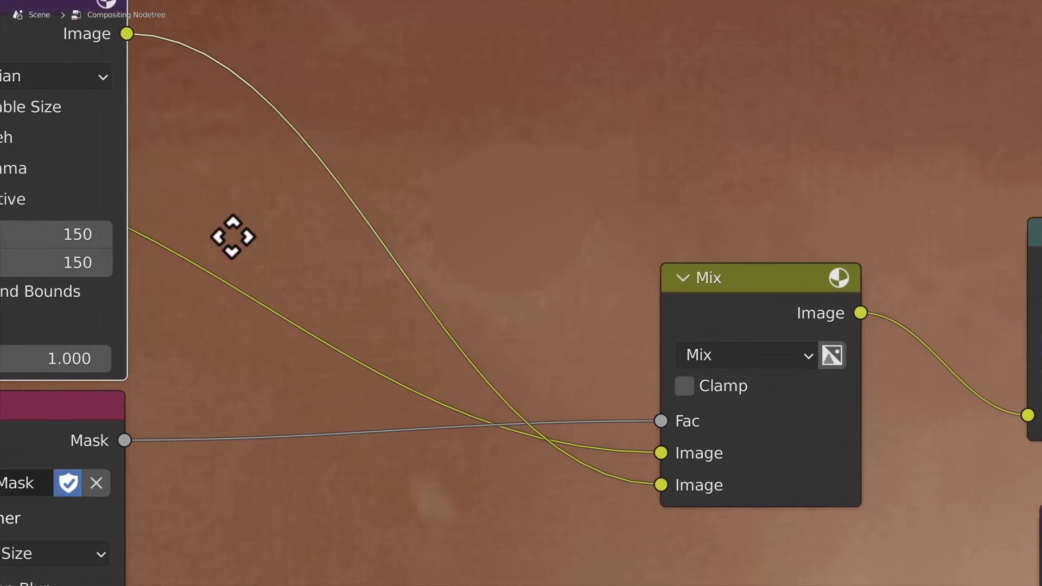
left_click(145, 232)
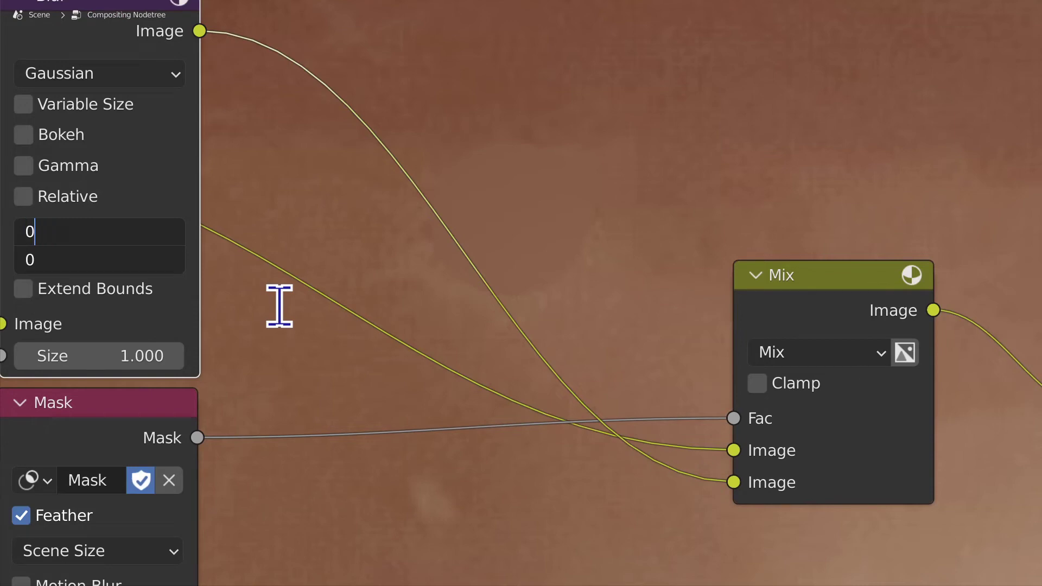
key("Return")
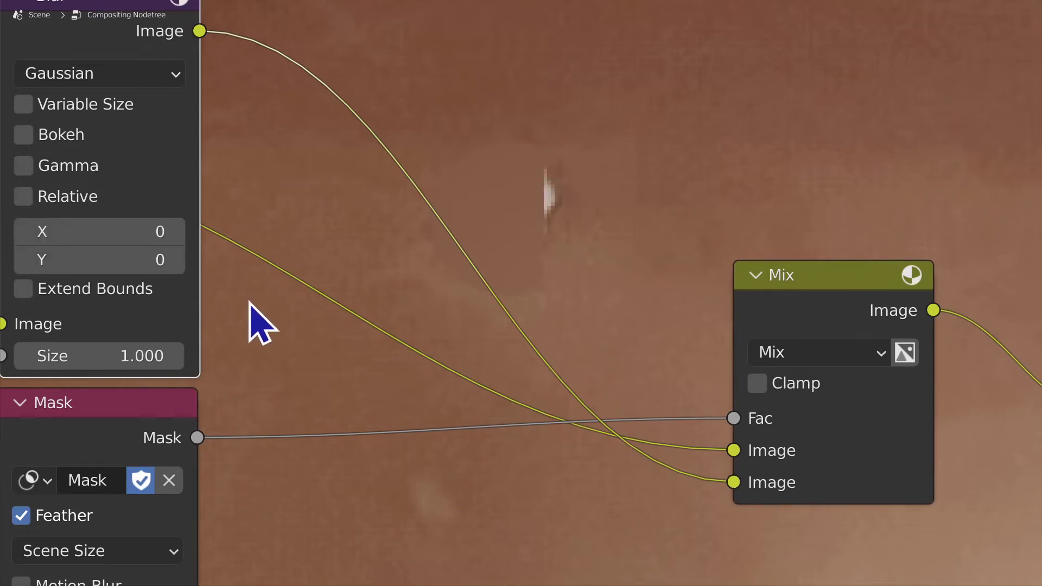
middle_click_drag(358, 315, 287, 302)
left_click(242, 248)
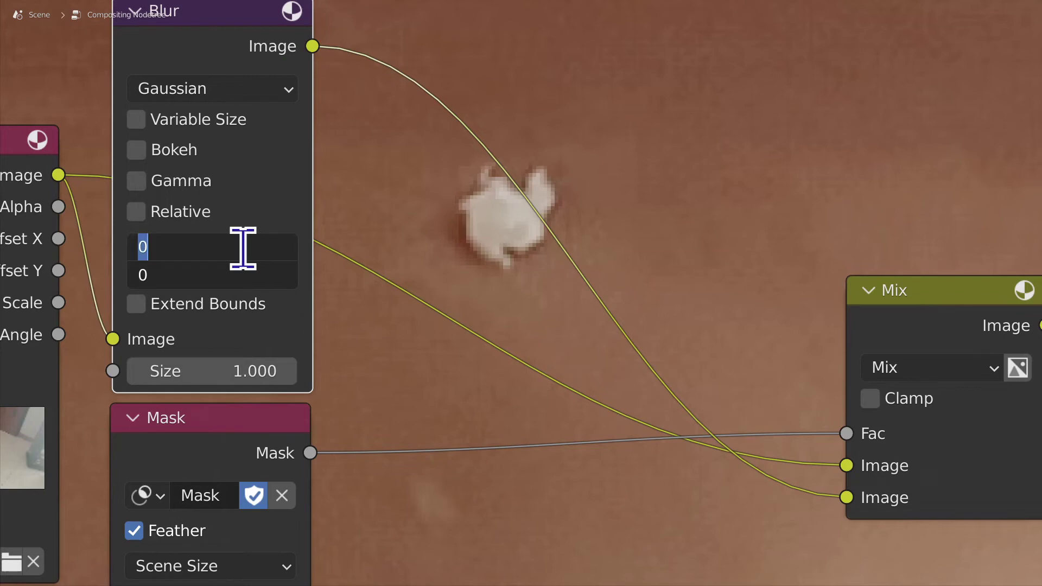
key("Return")
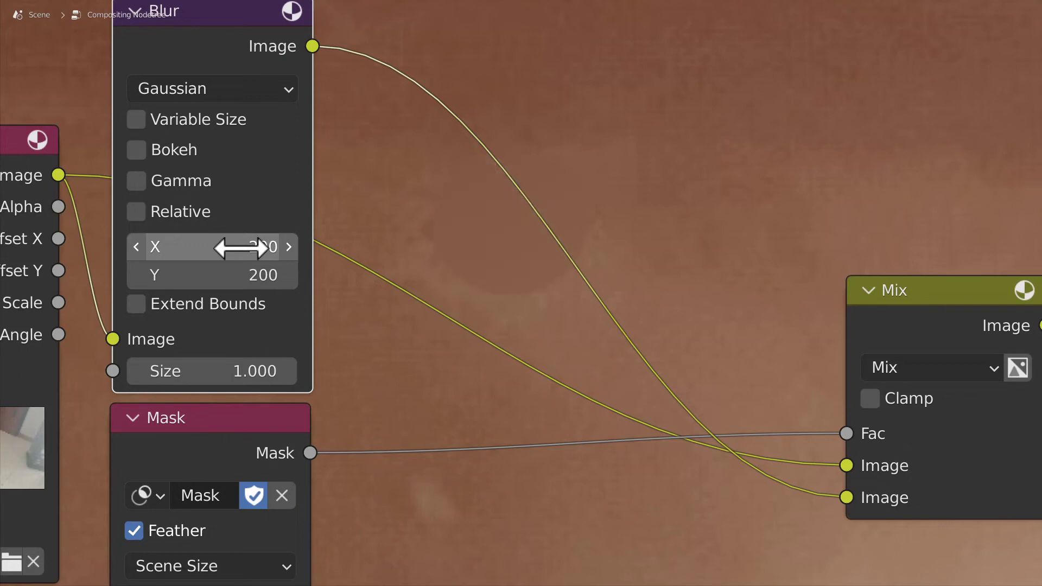
left_click(243, 248)
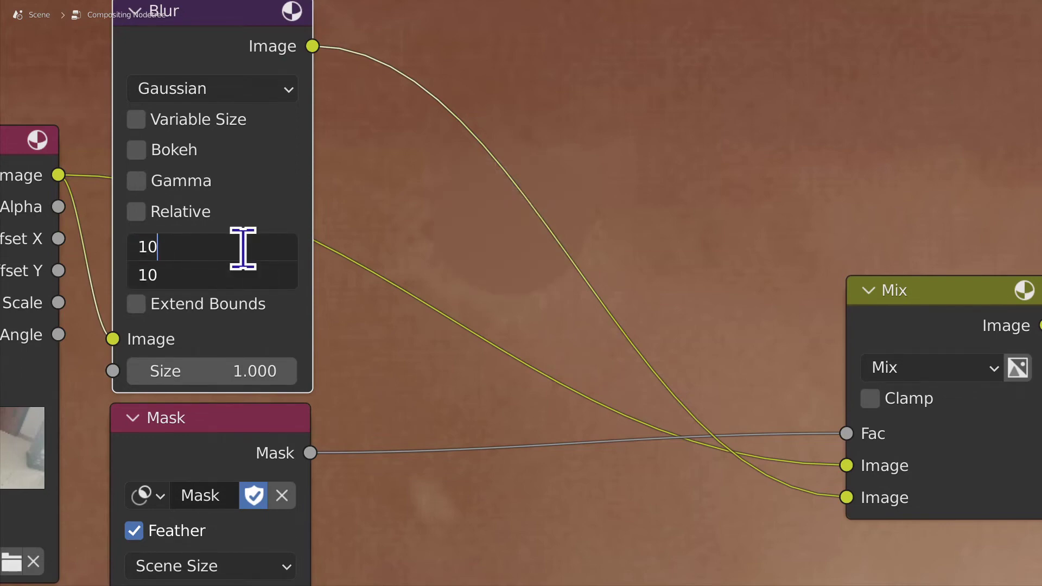
key("Return")
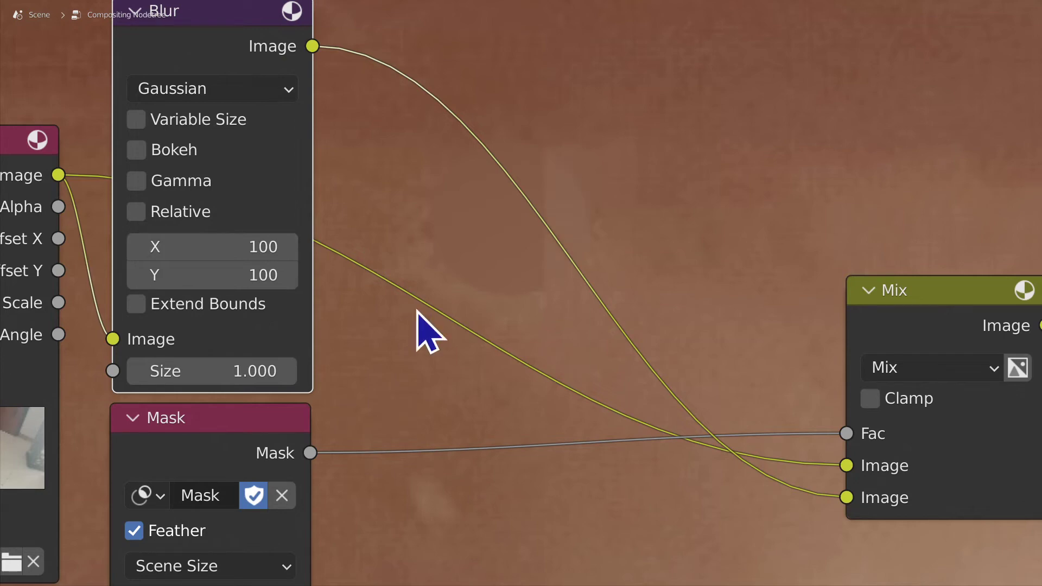
Step: Try Blur X sizes of 50 and then 70
left_click(230, 253)
type("50")
key("Return")
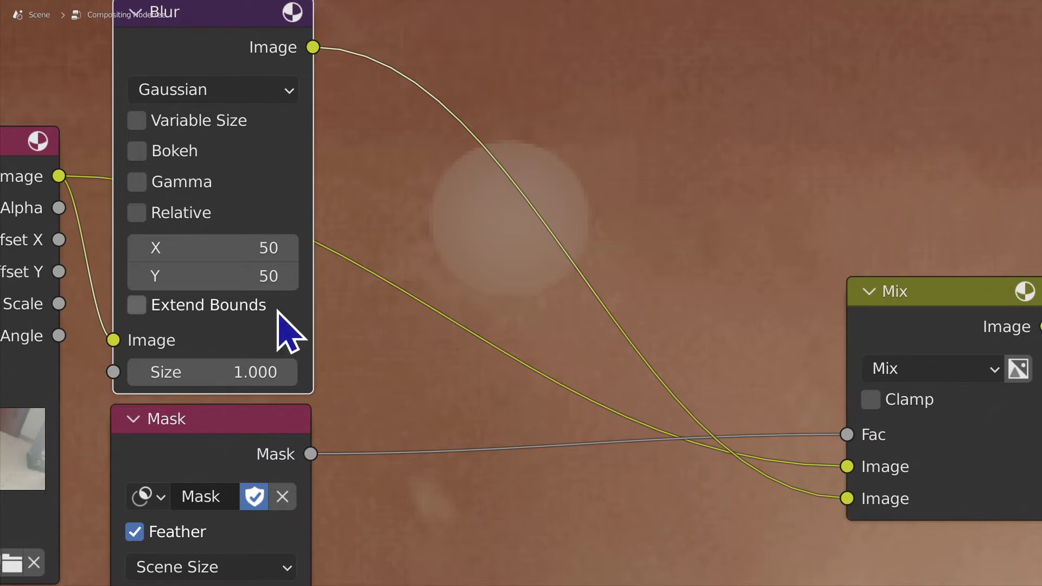
left_click(160, 248)
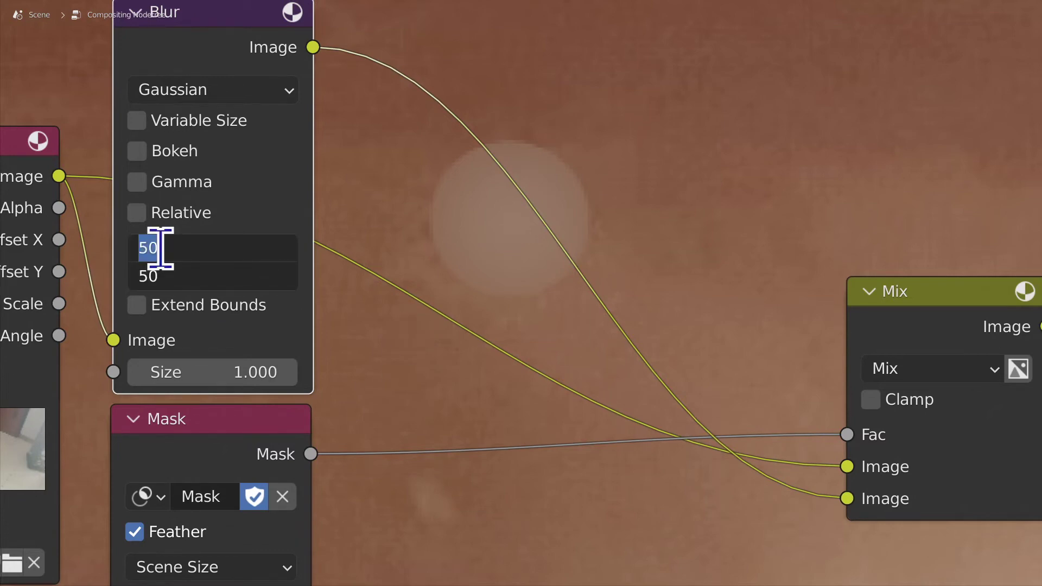
type("70")
key("Return")
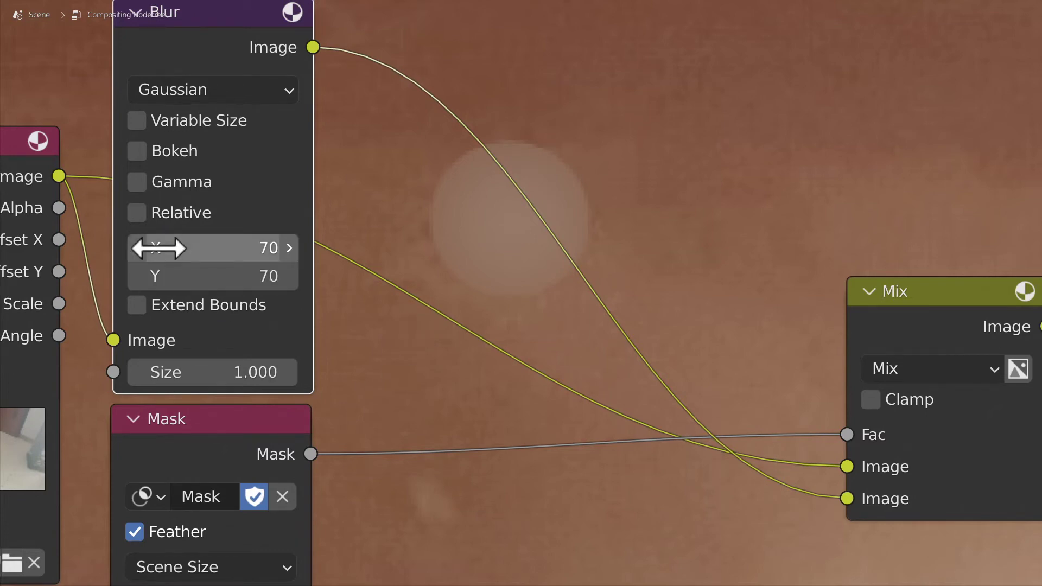
Step: Set Blur X to 80, then both X and Y to 100, and zoom the view out
left_click(224, 251)
key("Escape")
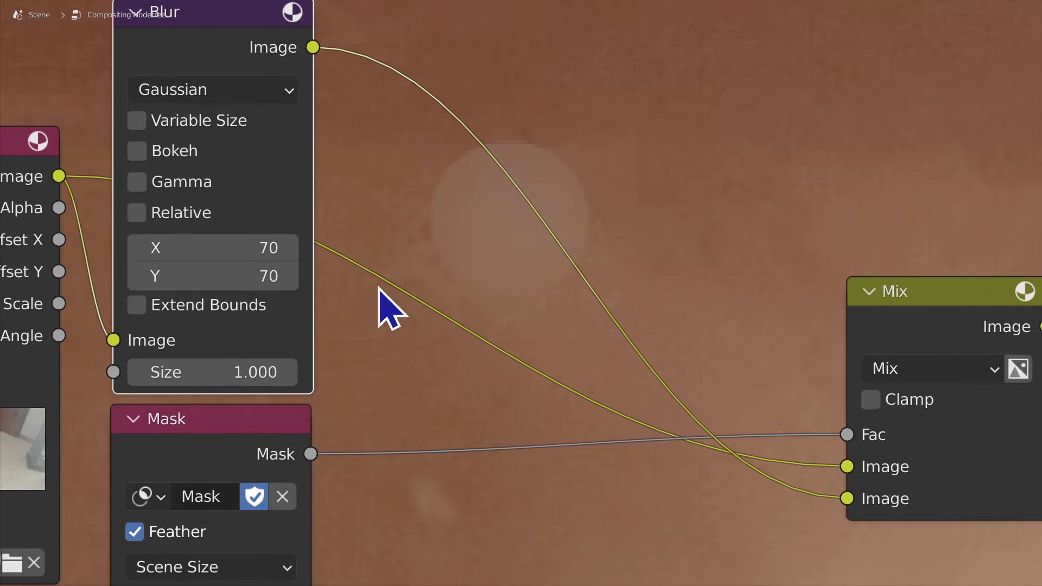
left_click(167, 246)
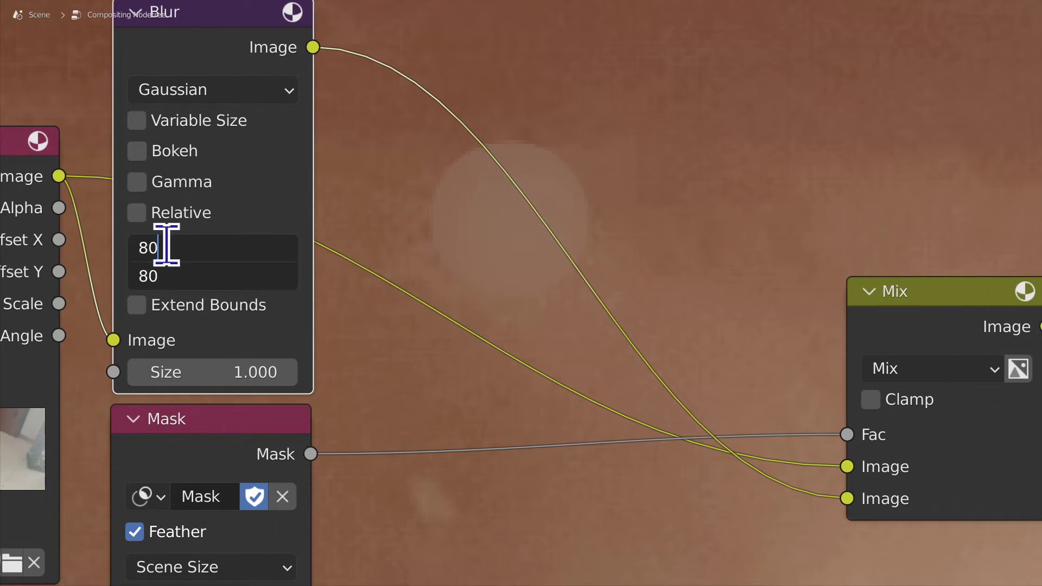
key("Return")
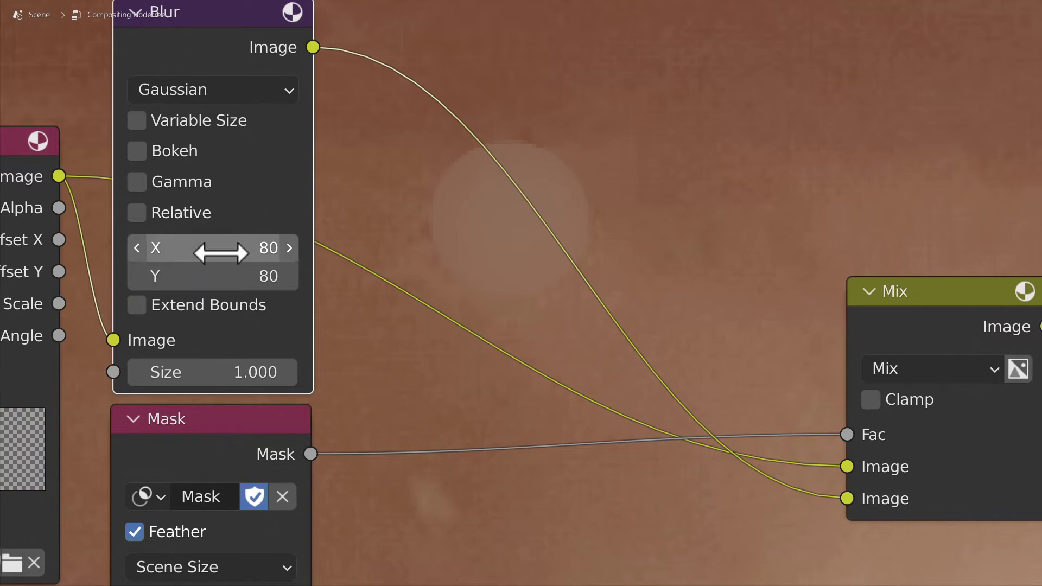
left_click_drag(232, 247, 232, 276)
type("100")
key("Return")
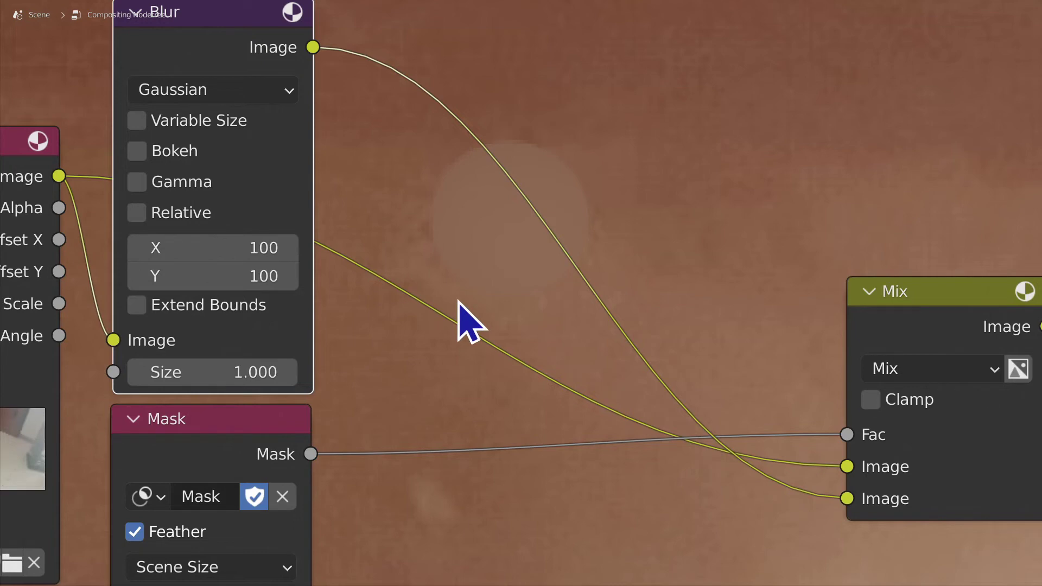
scroll(488, 352, "down", 3)
scroll(498, 358, "down", 3)
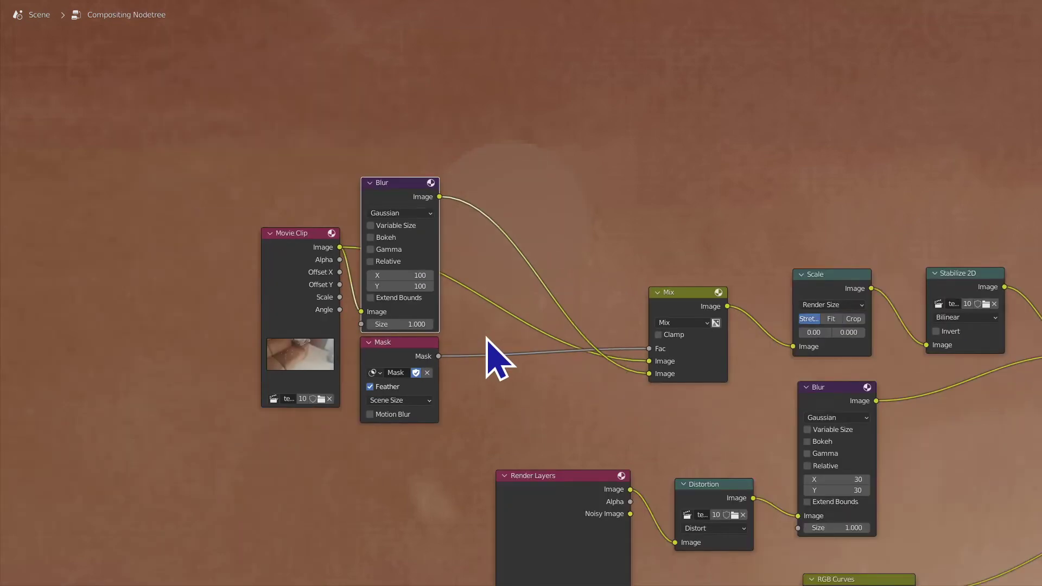
middle_click_drag(419, 296, 346, 302)
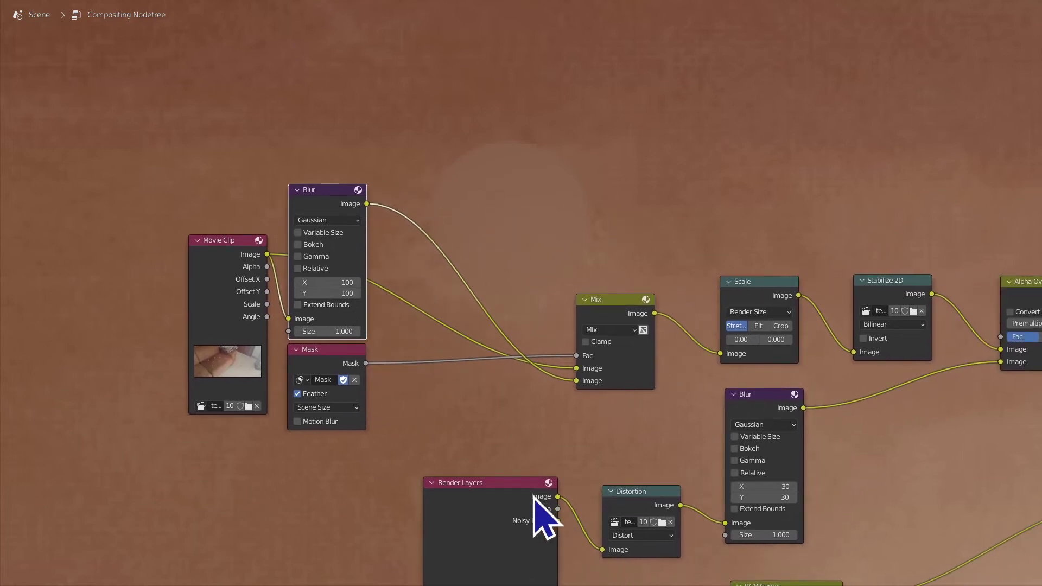
Step: Select the Mask node and move it down-left in the tree
left_click_drag(83, 125, 304, 467)
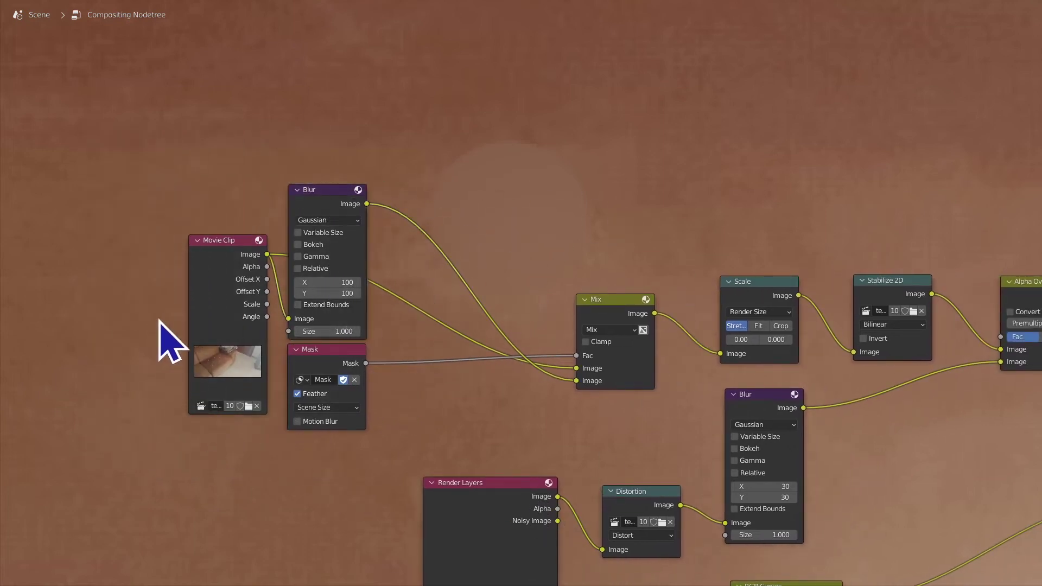
middle_click_drag(358, 482, 439, 353)
scroll(369, 277, "up", 5)
middle_click_drag(266, 206, 372, 221)
left_click_drag(322, 122, 71, 336)
middle_click_drag(300, 396, 477, 377)
left_click(478, 377)
Step: Abandon a node search and preview the Mask output in the backdrop
key("shift+a")
left_click(475, 353)
type("b")
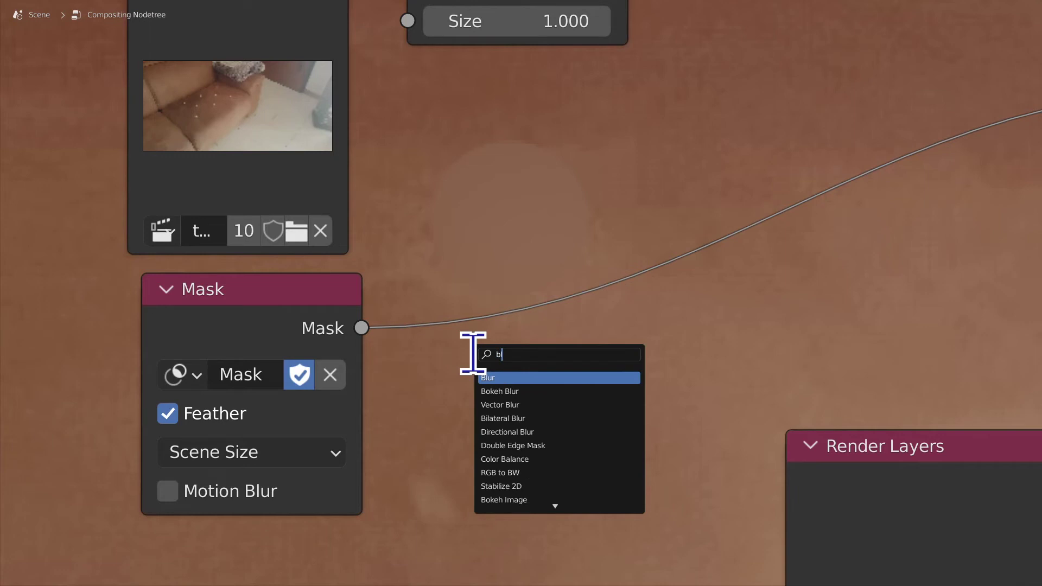
type("l")
key("BackSpace")
key("BackSpace")
key("Escape")
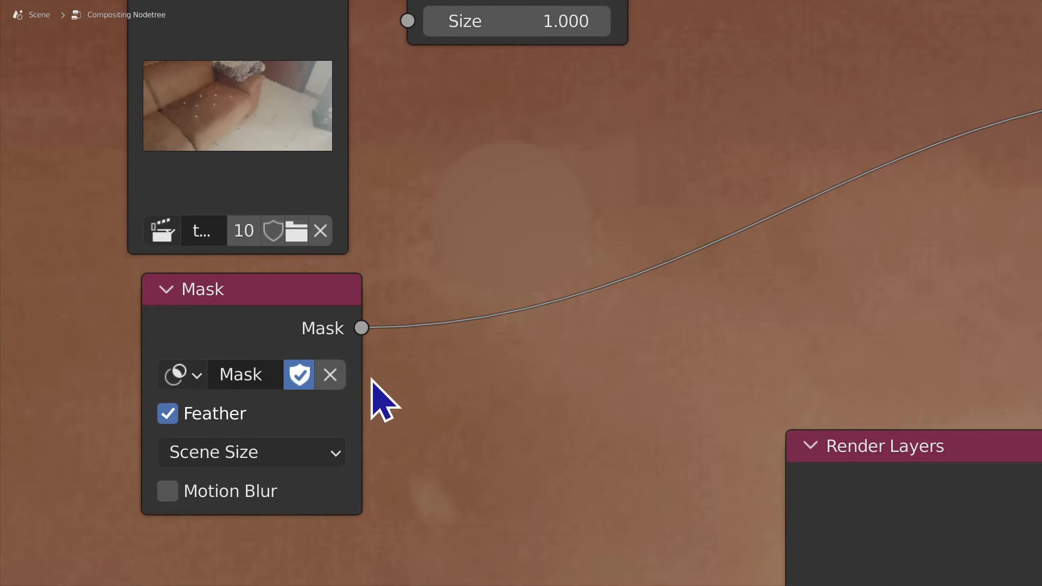
left_click(298, 320, "ctrl+shift")
middle_click_drag(437, 423, 290, 400)
Step: Add a Blur node from search and drop it onto the Mask output link
key("shift+a")
left_click(419, 331)
type("b")
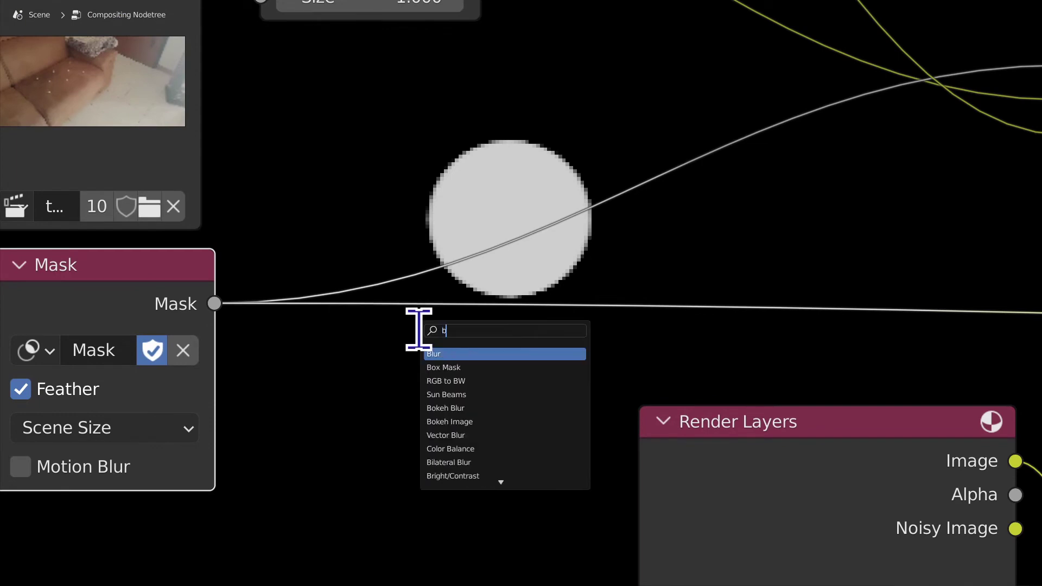
type("lur")
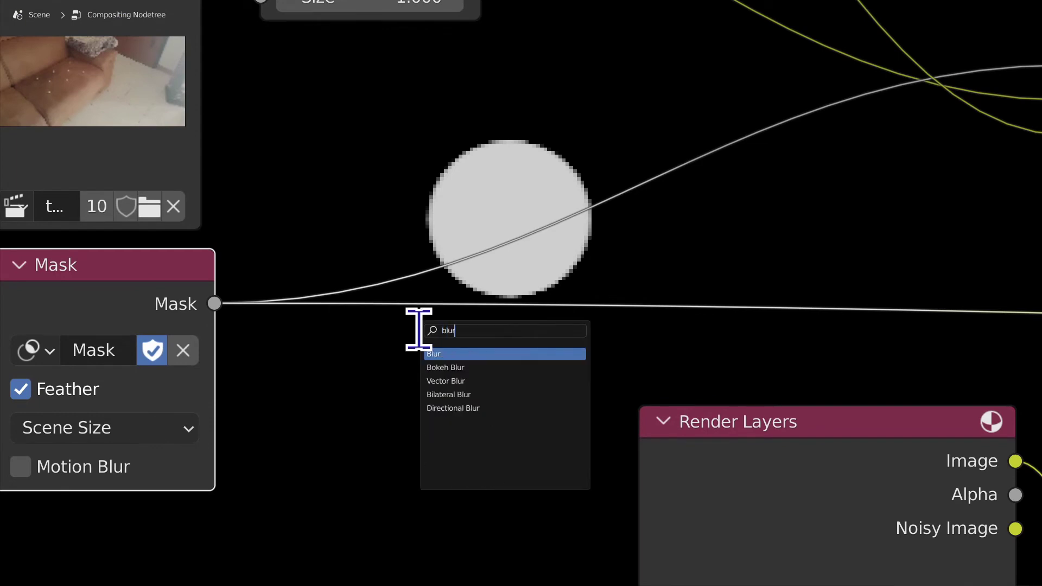
left_click(465, 351)
left_click(500, 305)
left_click_drag(526, 326, 354, 169)
middle_click_drag(504, 296, 539, 221)
Step: Set the new Blur node's X and Y sizes to 20
scroll(569, 319, "down", 1)
middle_click_drag(569, 319, 448, 333)
mouse_move(252, 348)
left_mouse_down()
mouse_move(258, 375)
mouse_move(271, 339)
left_mouse_up()
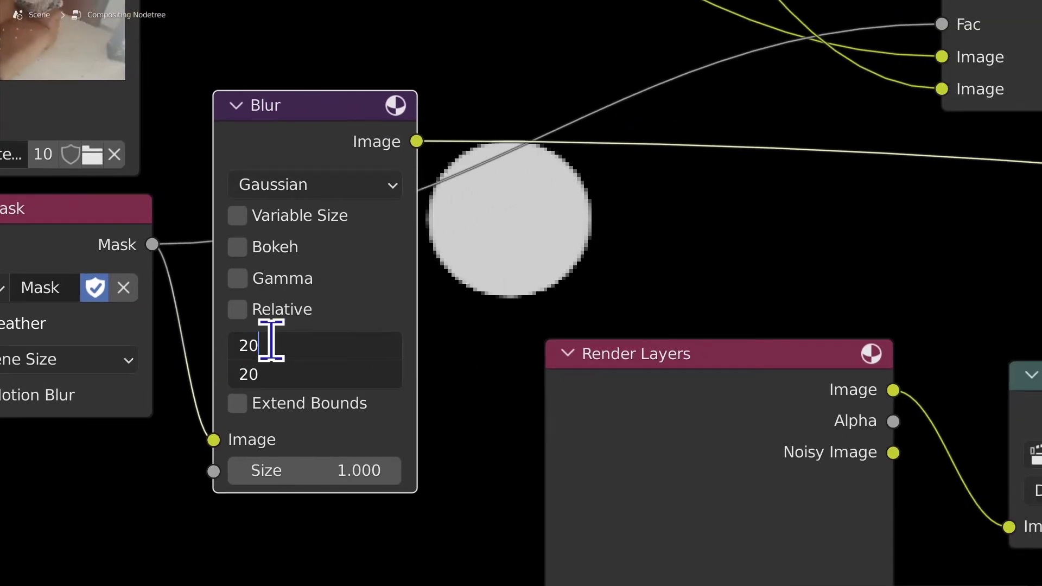
type("20")
key("Return")
Step: Connect the mask Blur's Image output to the Mix node's Fac input
middle_click_drag(514, 290, 596, 12)
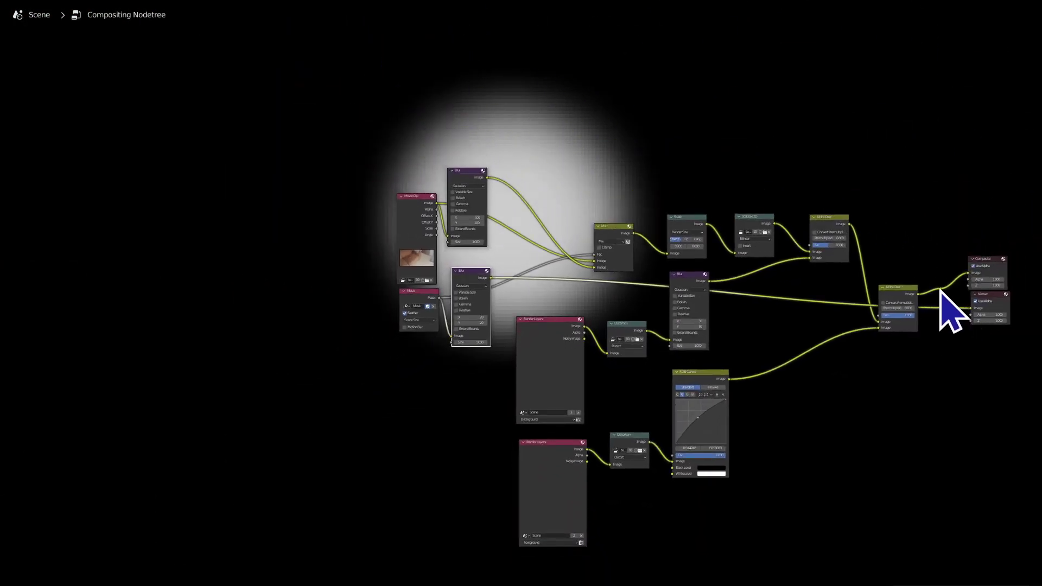
middle_click_drag(449, 438, 389, 379, "ctrl")
left_click_drag(368, 363, 903, 249)
middle_click_drag(603, 511, 625, 483)
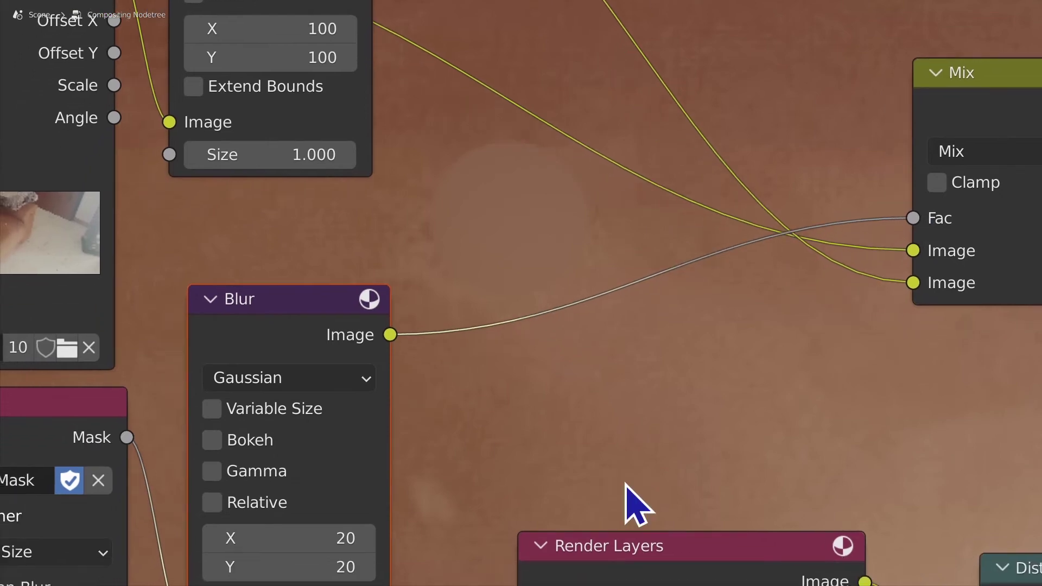
middle_click_drag(561, 468, 588, 420)
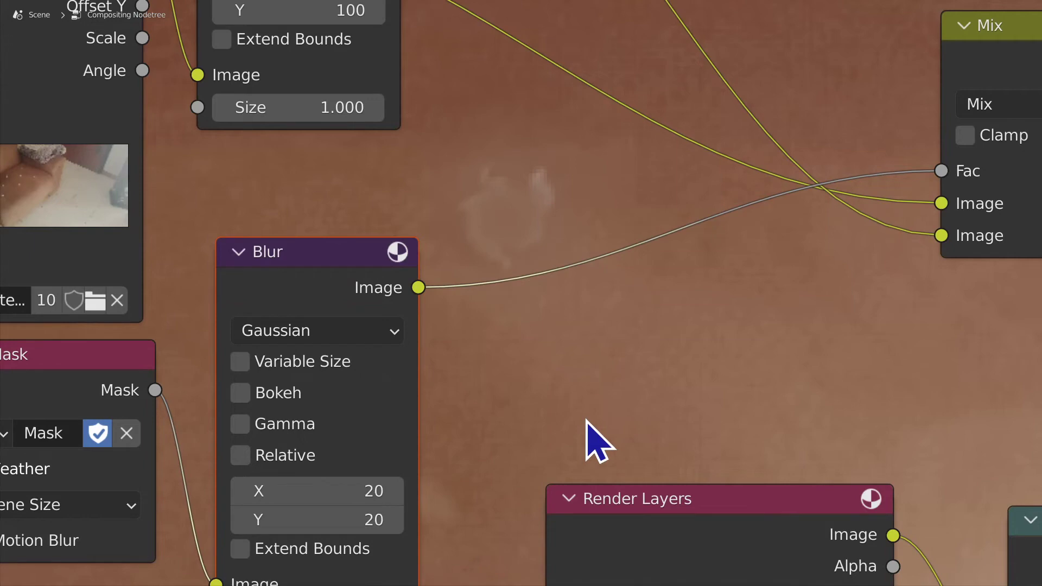
middle_click_drag(569, 456, 575, 344)
middle_click_drag(441, 316, 408, 266)
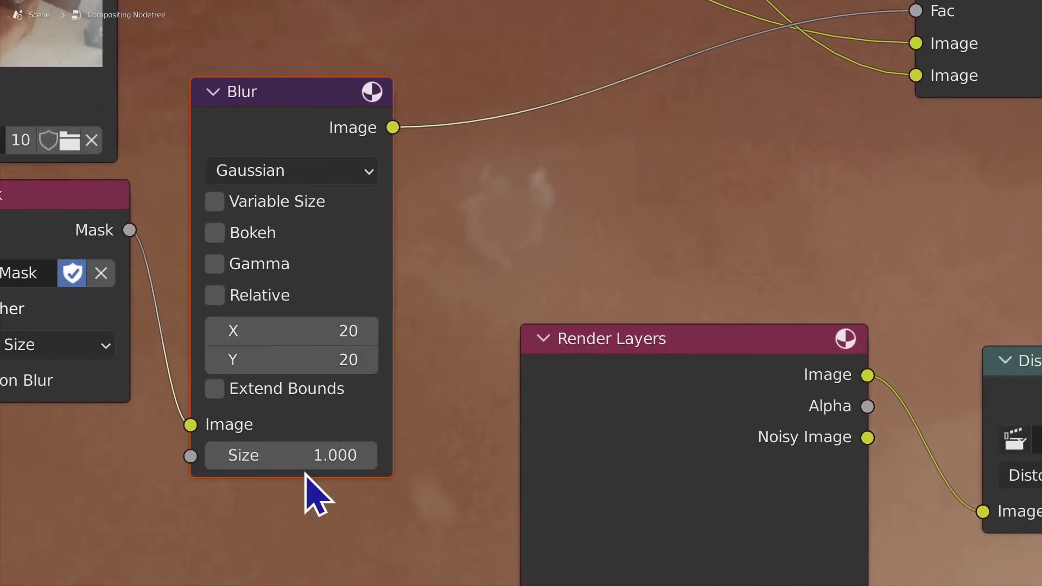
Step: Try a blur Size of 2, then return it to 1
left_click_drag(304, 456, 304, 456)
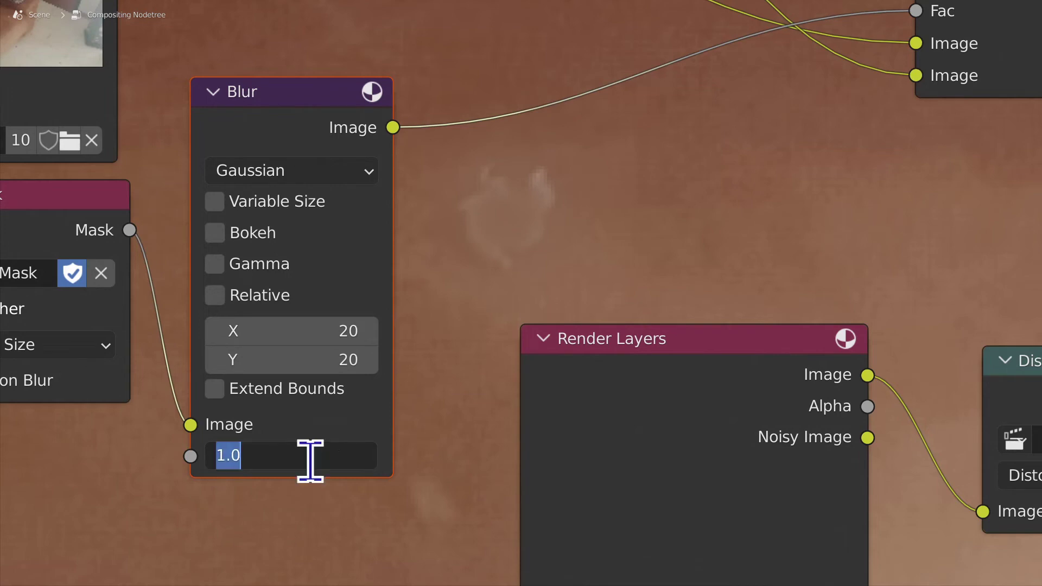
type("2")
key("Return")
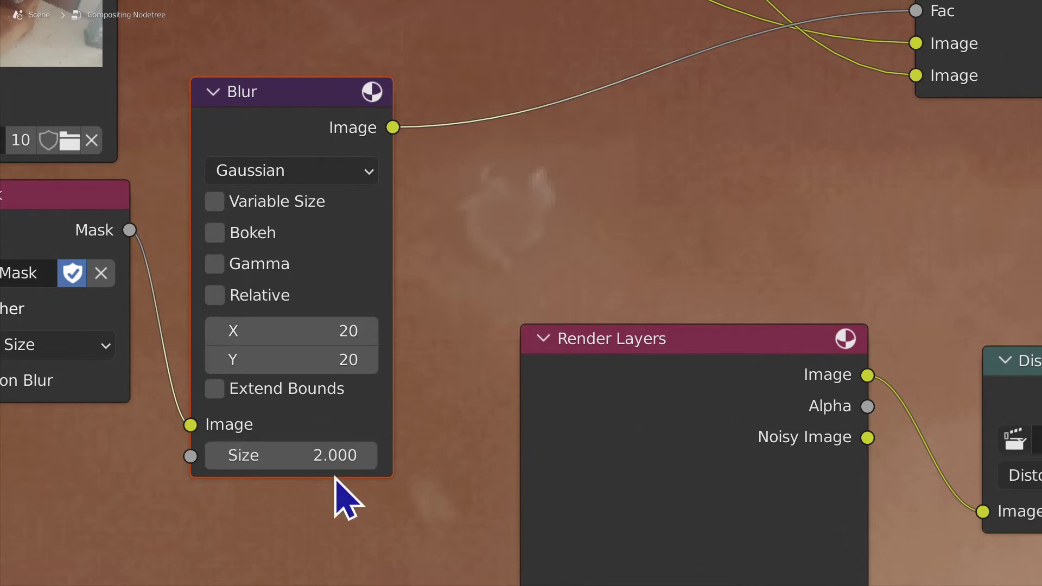
left_click(328, 459)
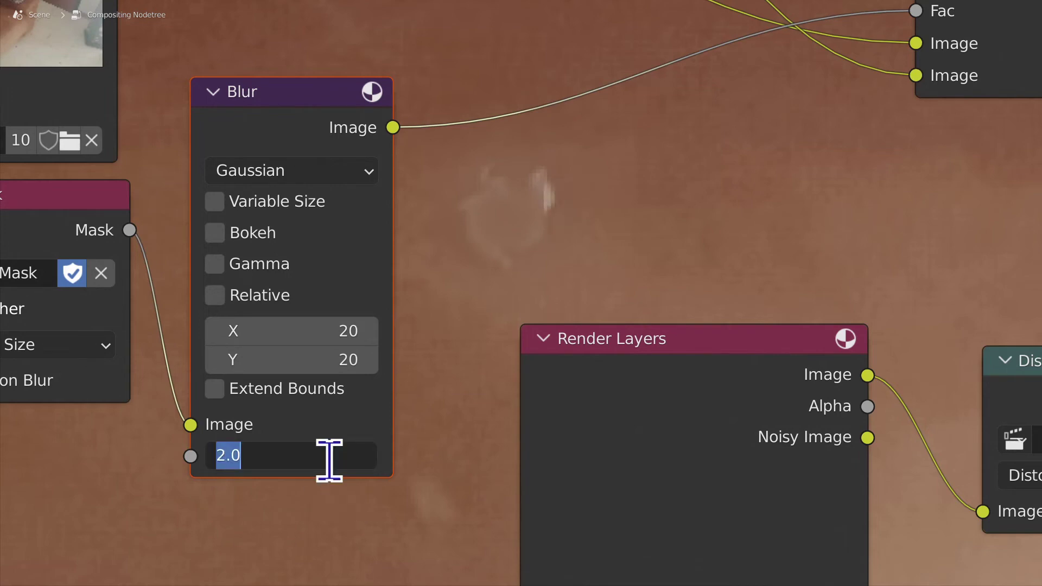
type("1")
key("Return")
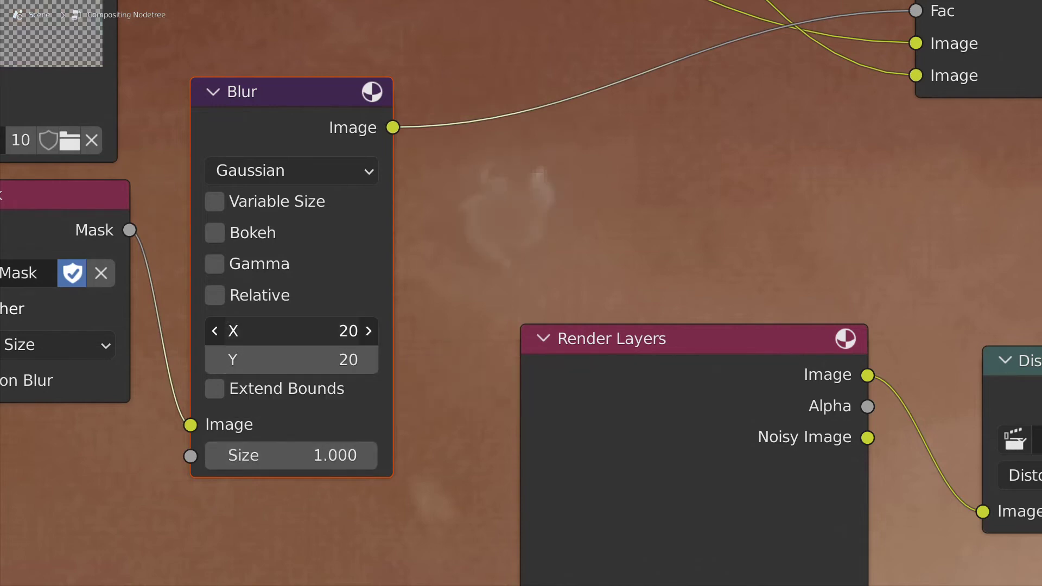
Step: Set the mask Blur's X and Y sizes to 10
left_click_drag(262, 359, 261, 342)
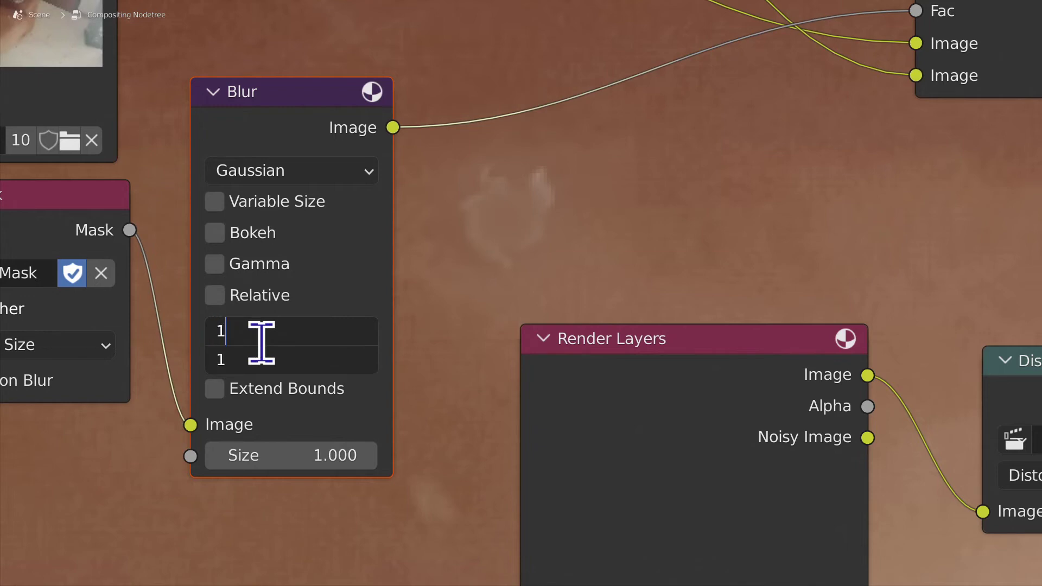
key("Escape")
mouse_move(260, 342)
left_mouse_down()
mouse_move(260, 359)
mouse_move(262, 342)
left_mouse_up()
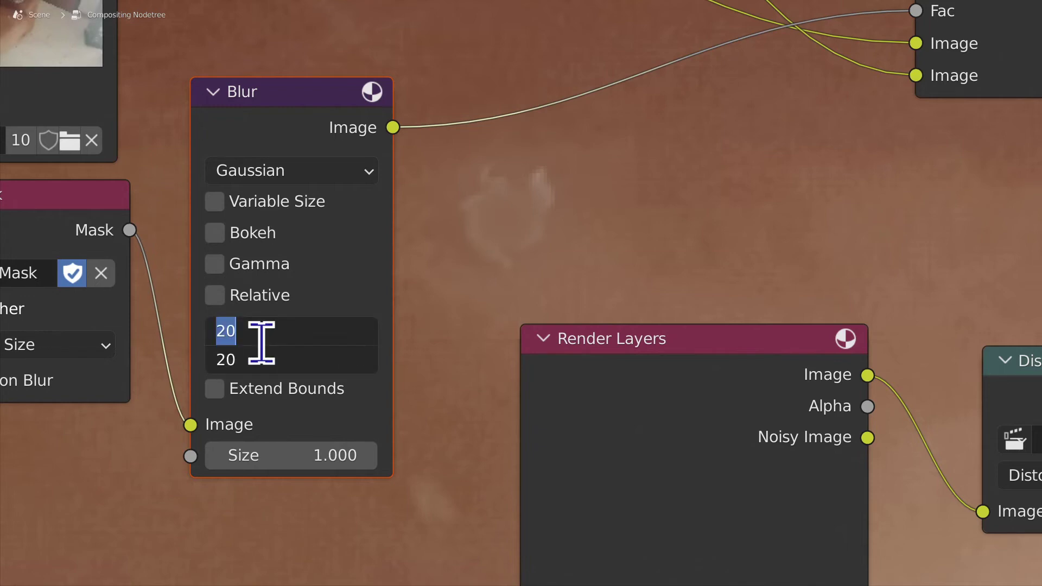
type("10")
key("Return")
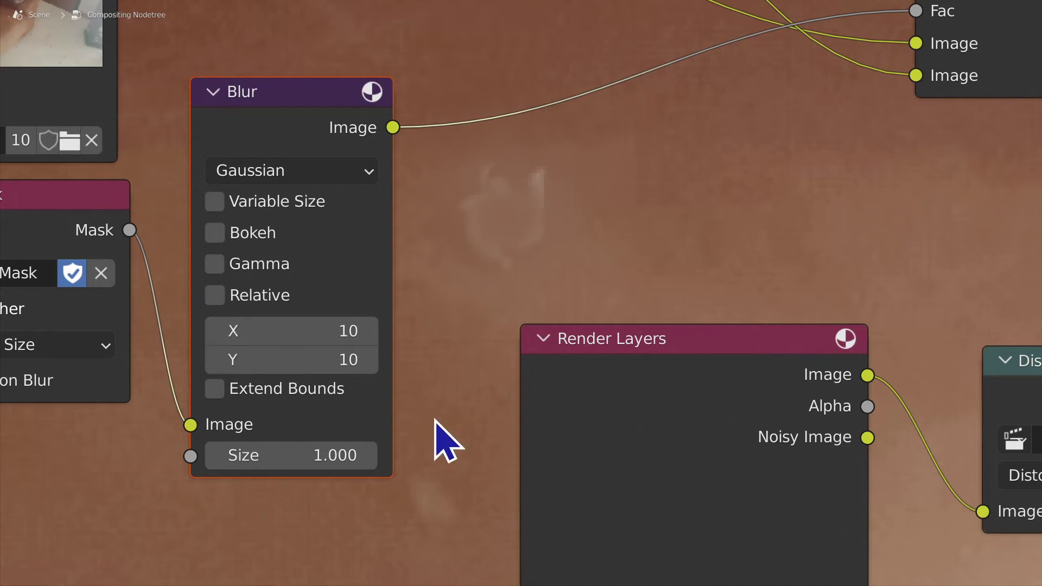
Step: Raise the Mix node slightly and deselect it
scroll(438, 419, "up", 1)
scroll(434, 436, "down", 2)
scroll(434, 435, "up", 1)
middle_click_drag(433, 436, 404, 381)
scroll(460, 315, "up", 1)
scroll(463, 309, "down", 4)
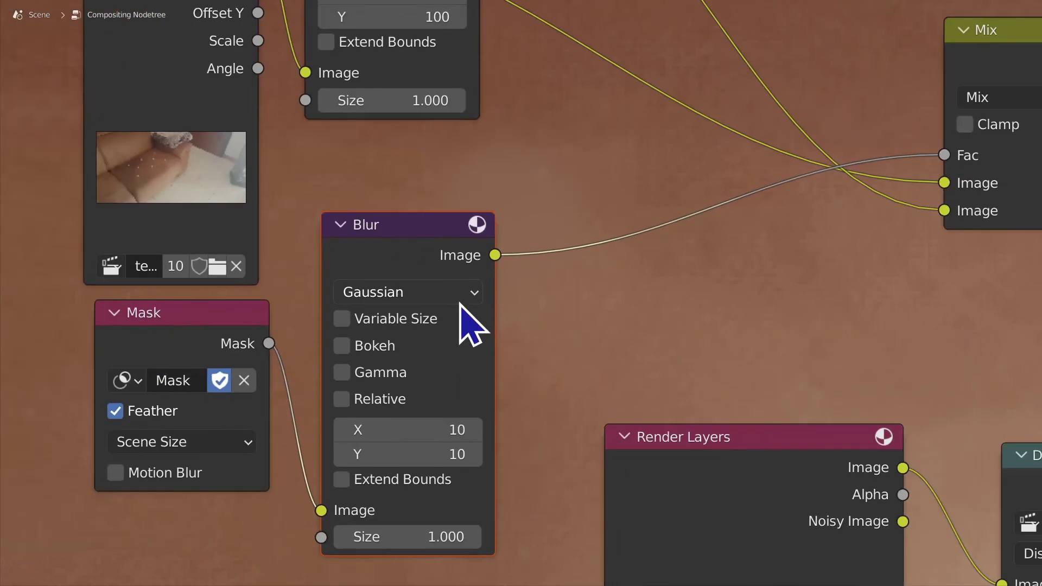
scroll(516, 303, "right", 5, "ctrl")
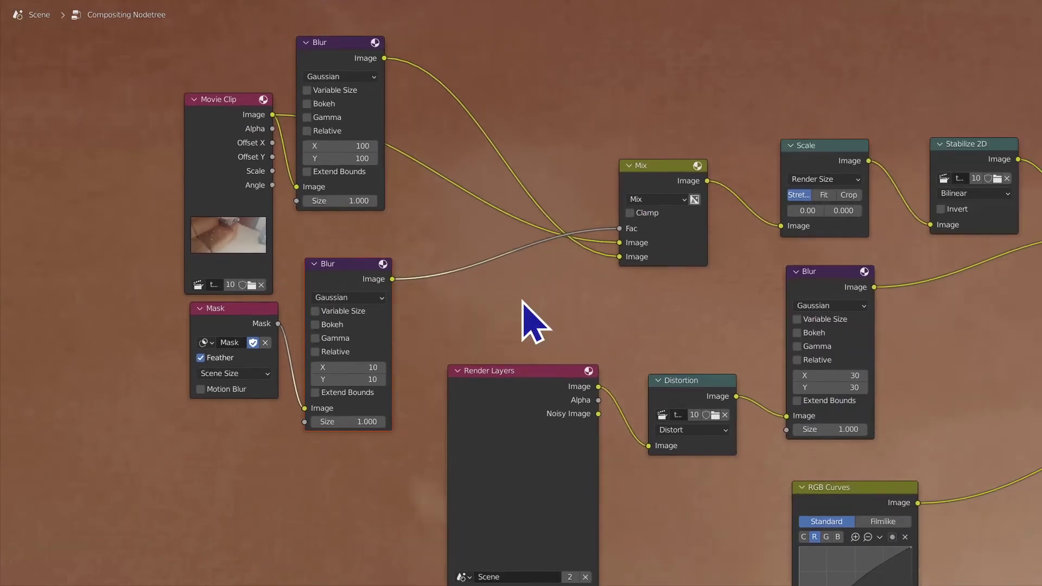
left_click_drag(654, 174, 646, 138)
left_click(570, 339)
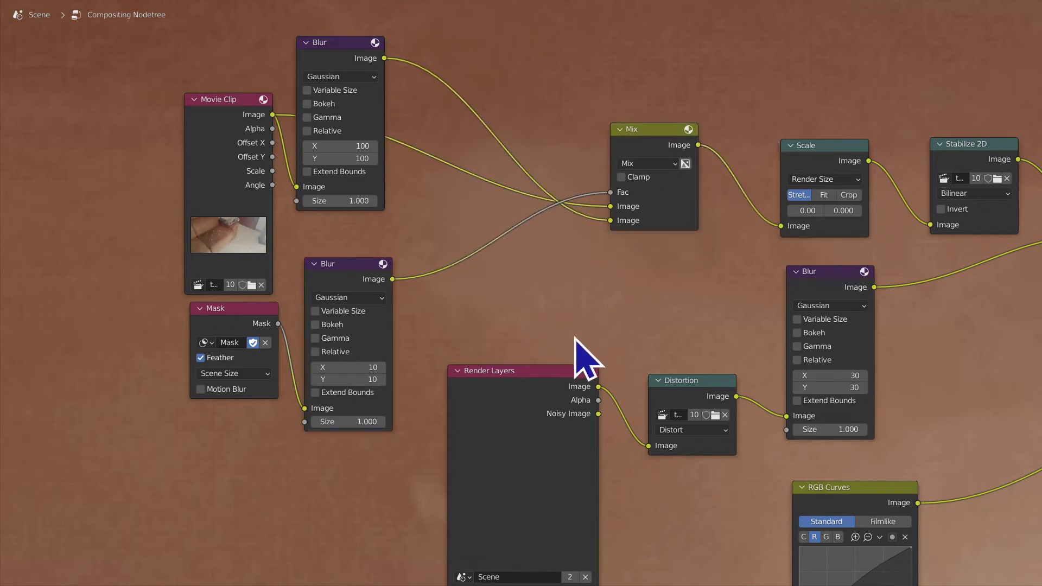
Step: Nudge the Mask node left and check the Mix node's input connections
left_click_drag(230, 319, 204, 331)
scroll(516, 259, "up", 3)
middle_click_drag(516, 258, 260, 294)
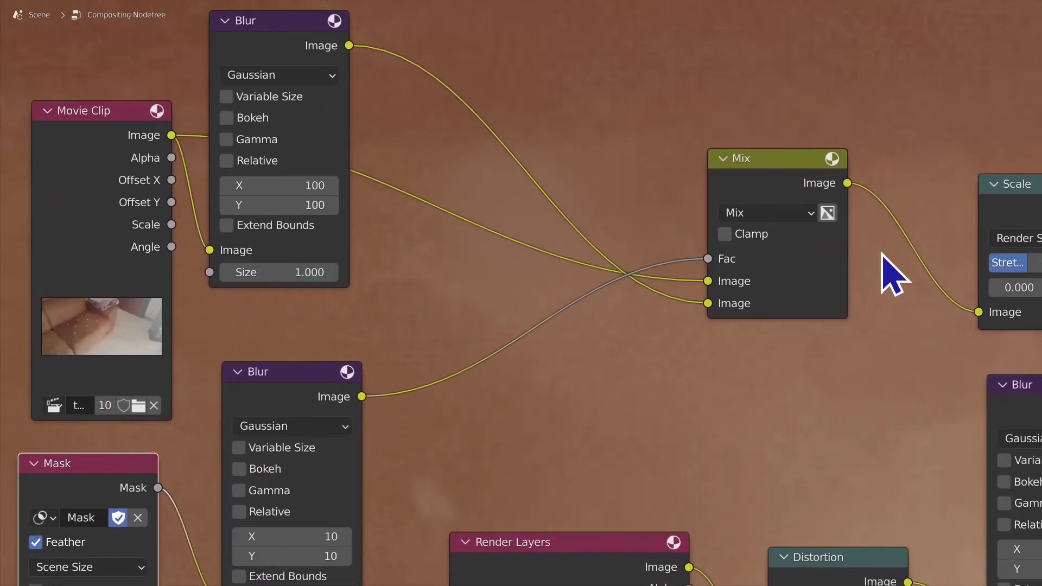
left_click(762, 181)
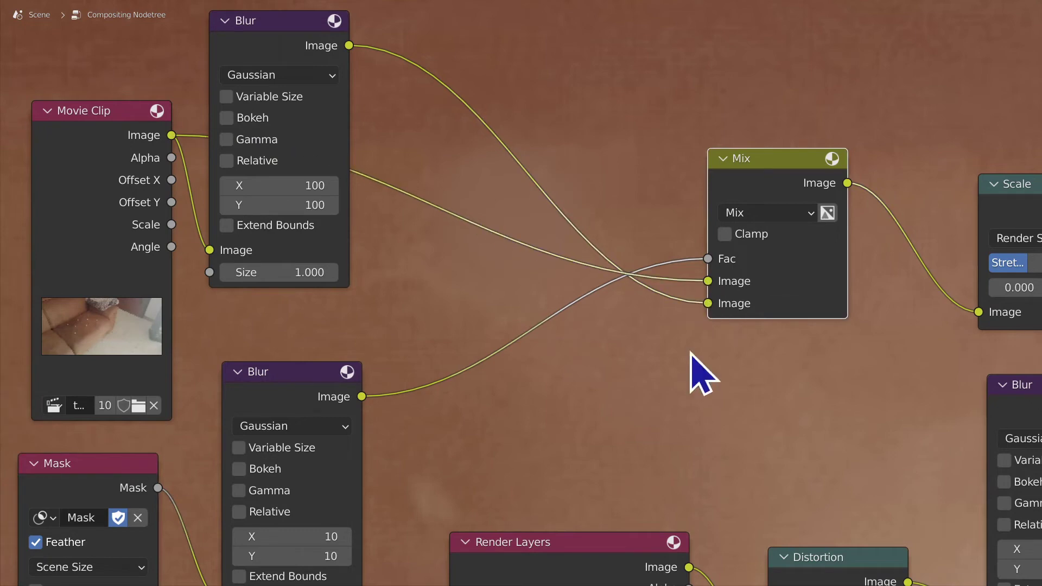
left_click(691, 353)
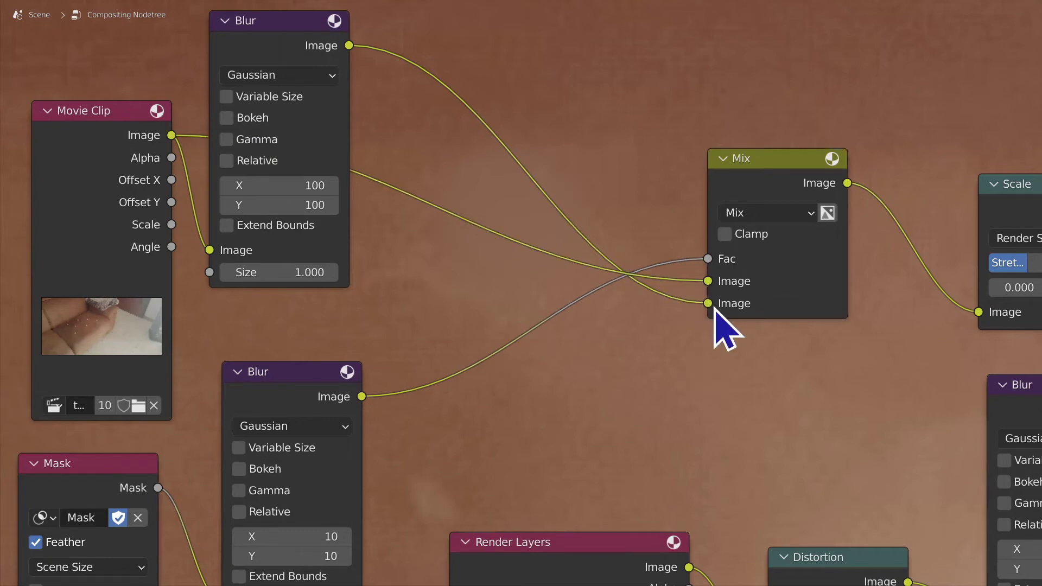
left_click(714, 308)
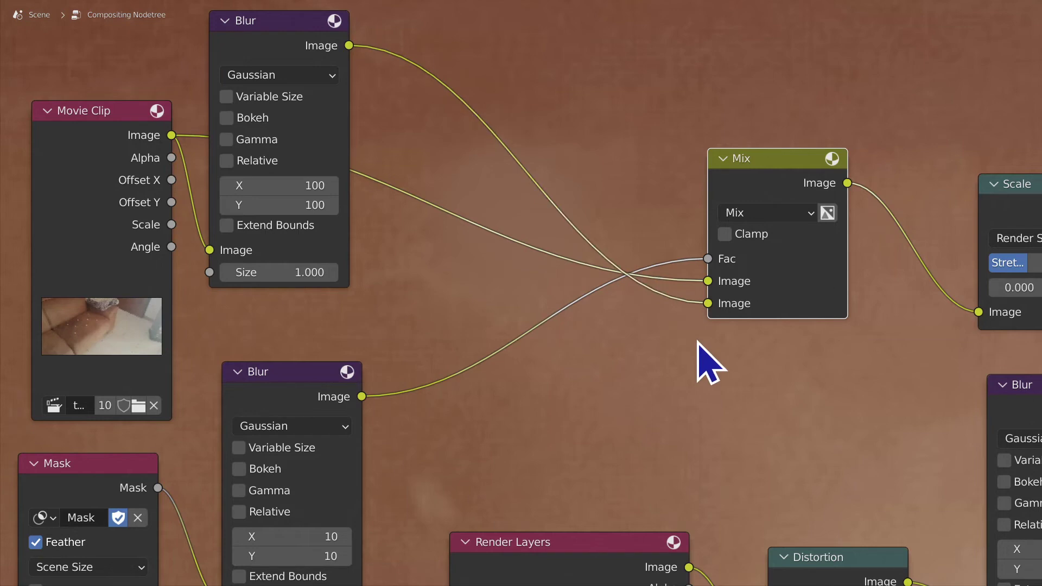
left_click(693, 371)
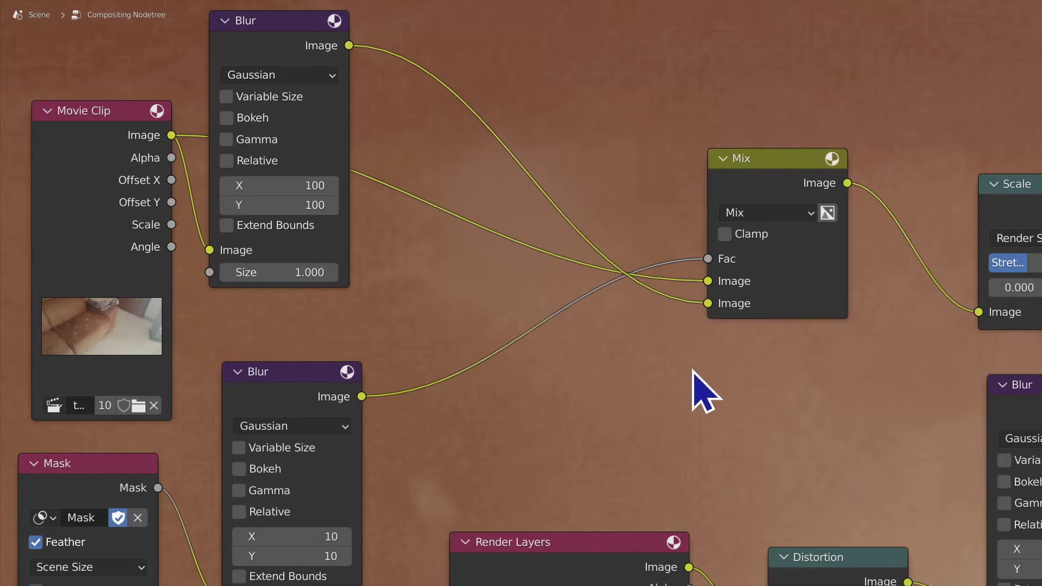
Step: Select the lower Blur and Mask nodes, then restore the normal Compositing layout
middle_click_drag(308, 397, 353, 261)
left_click(346, 249)
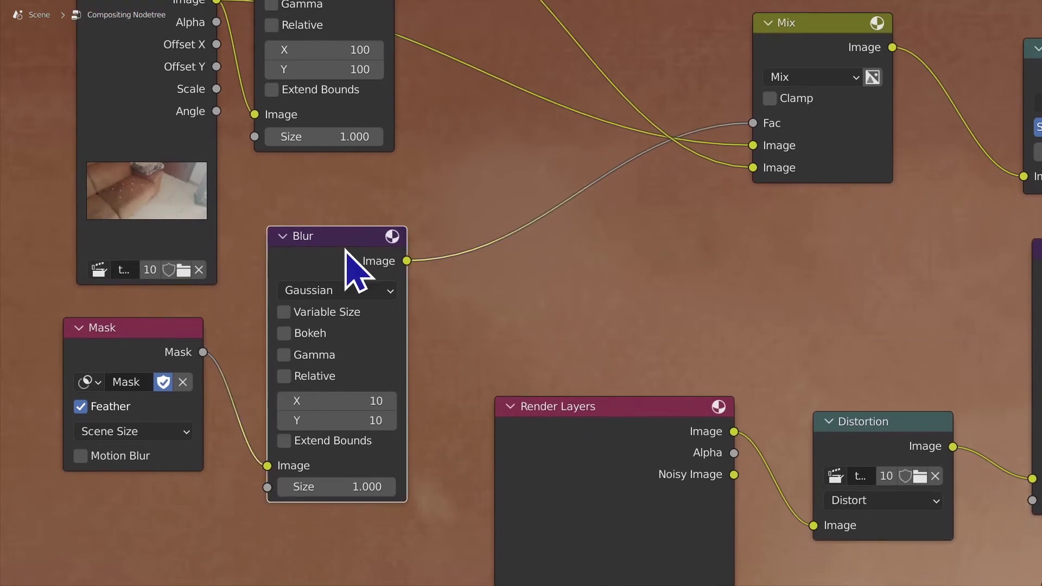
left_click(144, 343)
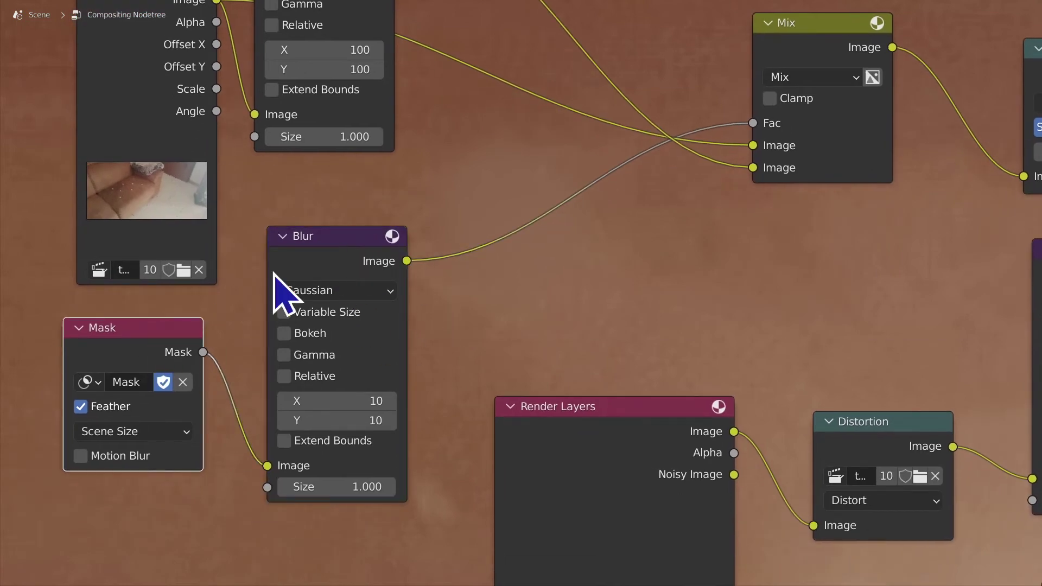
scroll(458, 256, "down", 5)
middle_click_drag(463, 256, 421, 326)
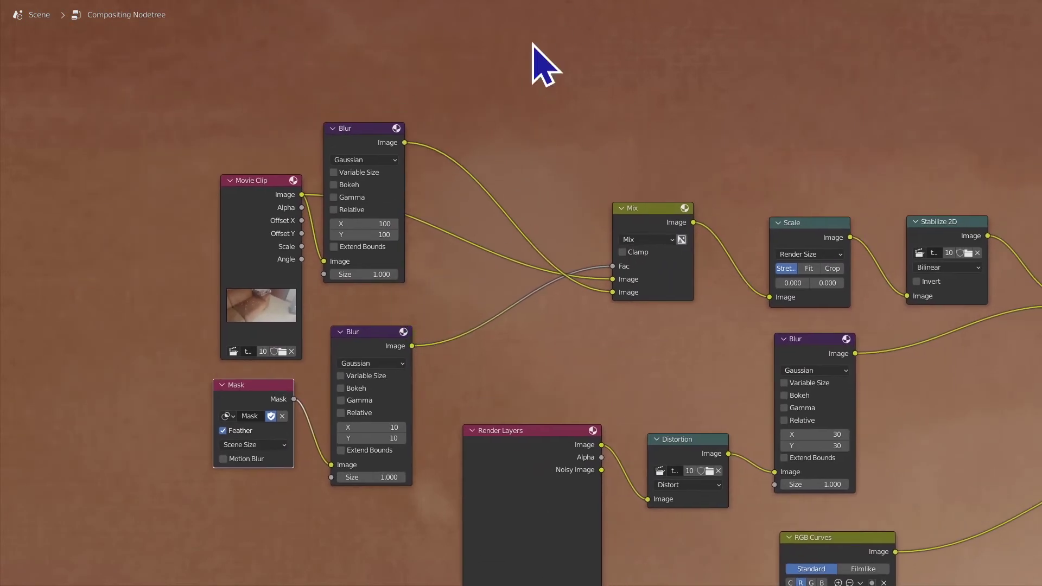
middle_click_drag(606, 439, 490, 428)
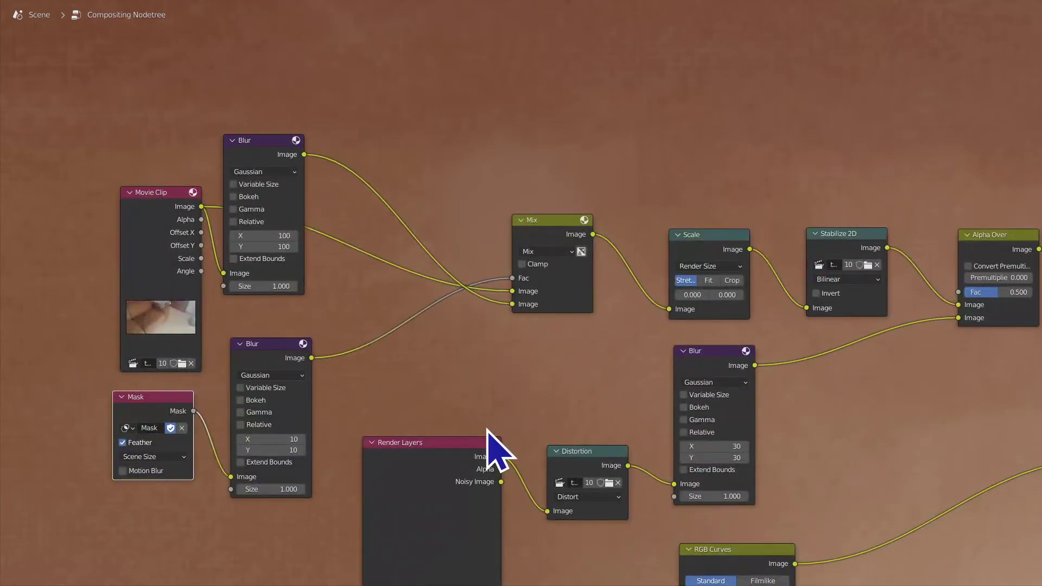
key("alt+F11")
key("ctrl+space")
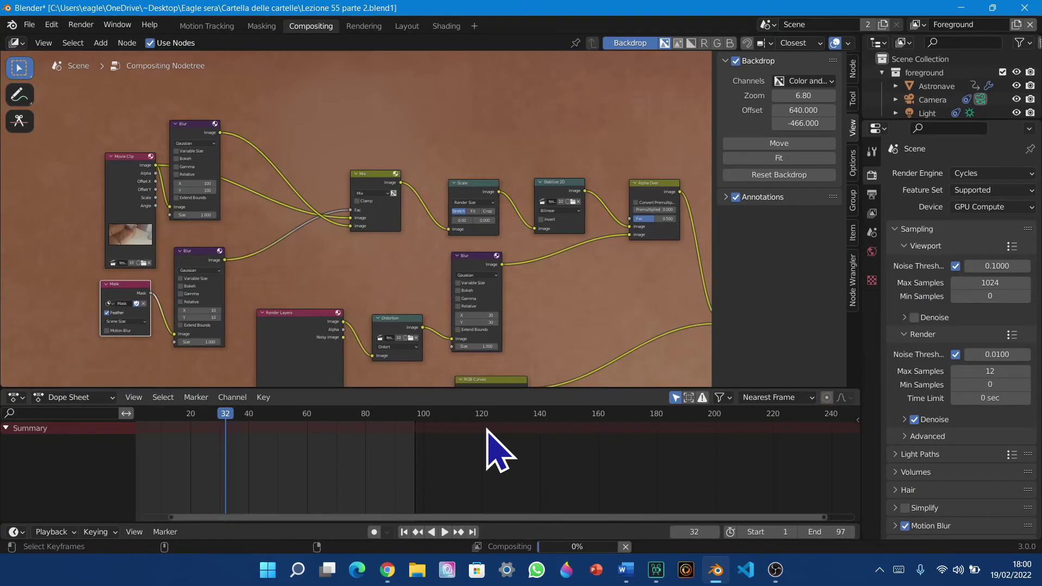
Step: Set Backdrop Zoom to 1.00 and reset the backdrop offset to 0, 0
key("alt+F11")
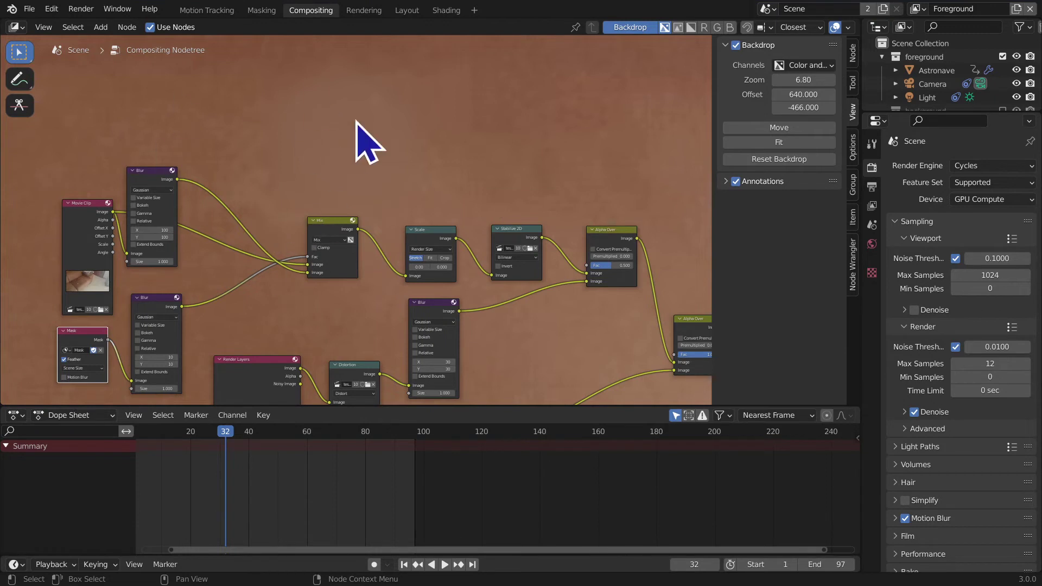
scroll(479, 359, "down", 2)
left_click(832, 79)
key("Return")
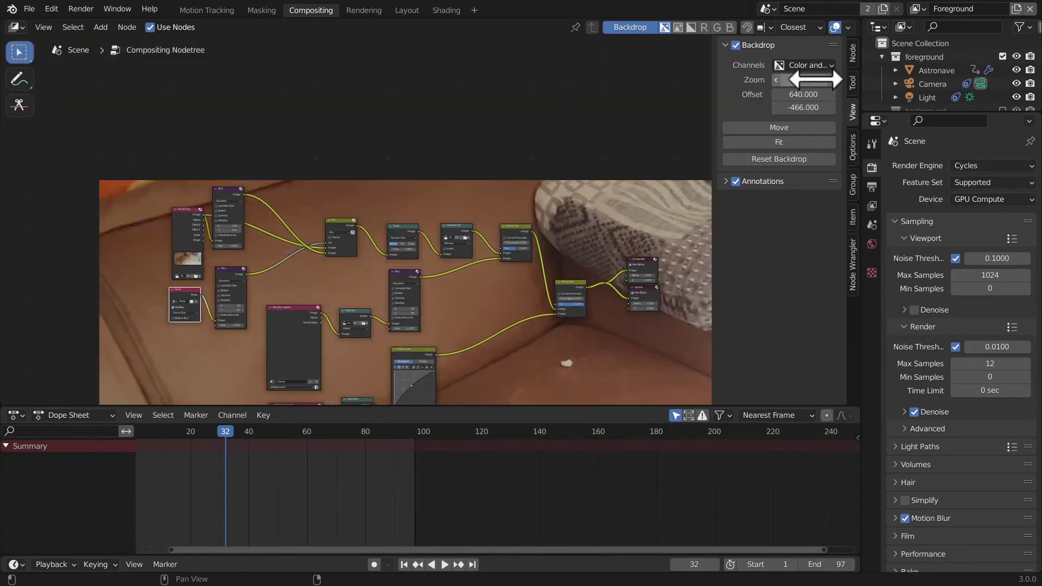
left_click(760, 158)
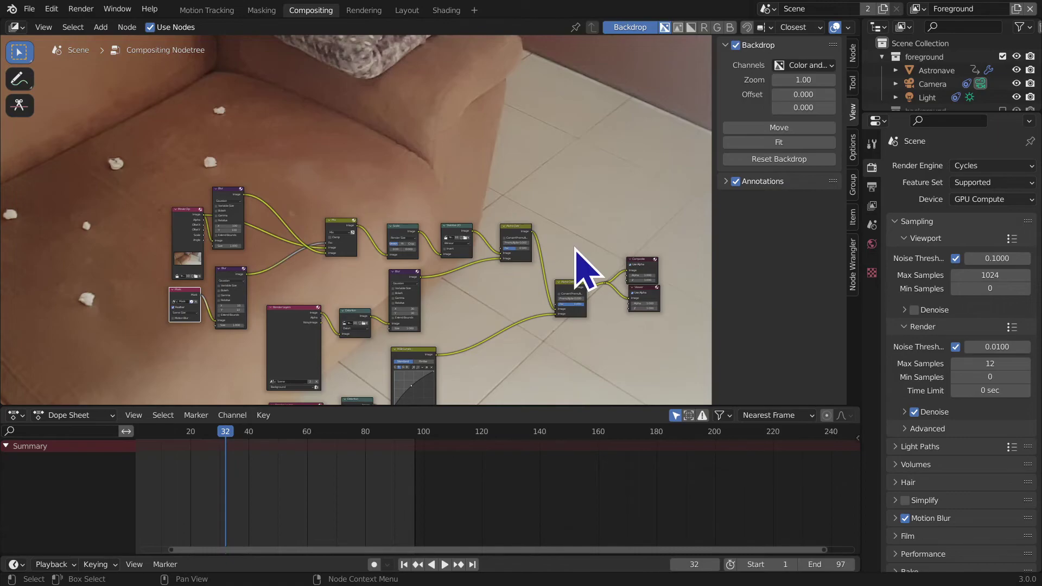
Step: Maximize the node editor, position the tree over the backdrop, then restore the layout
key("ctrl+alt+space")
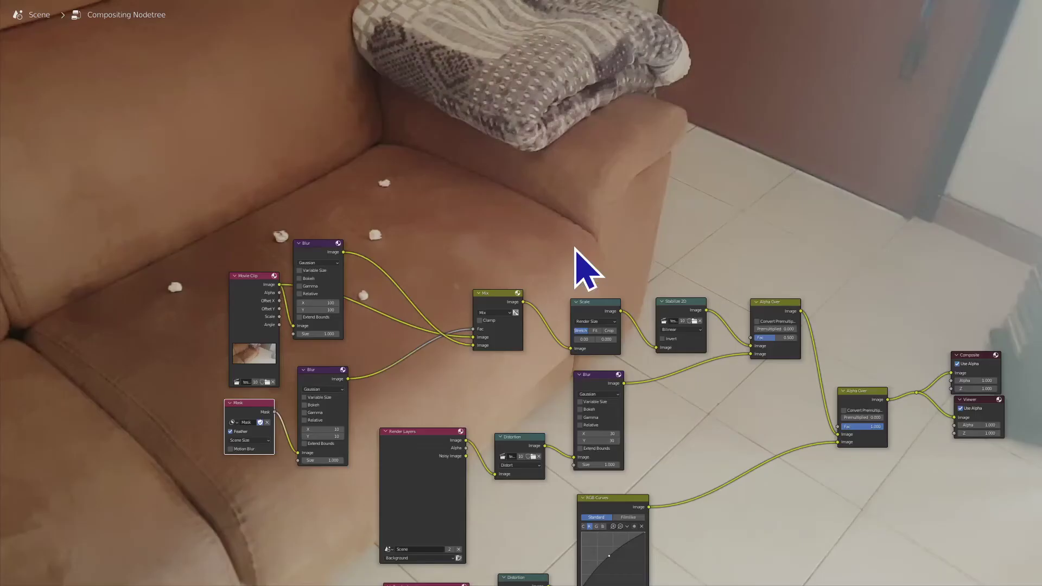
middle_click_drag(654, 235, 538, 284)
middle_click_drag(603, 180, 613, 429)
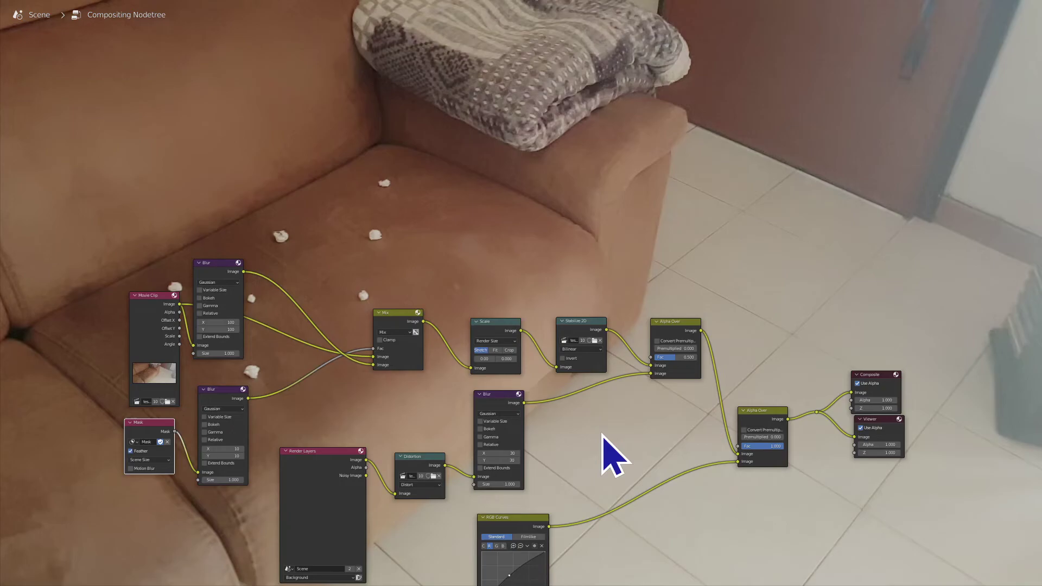
key("ctrl+alt+space")
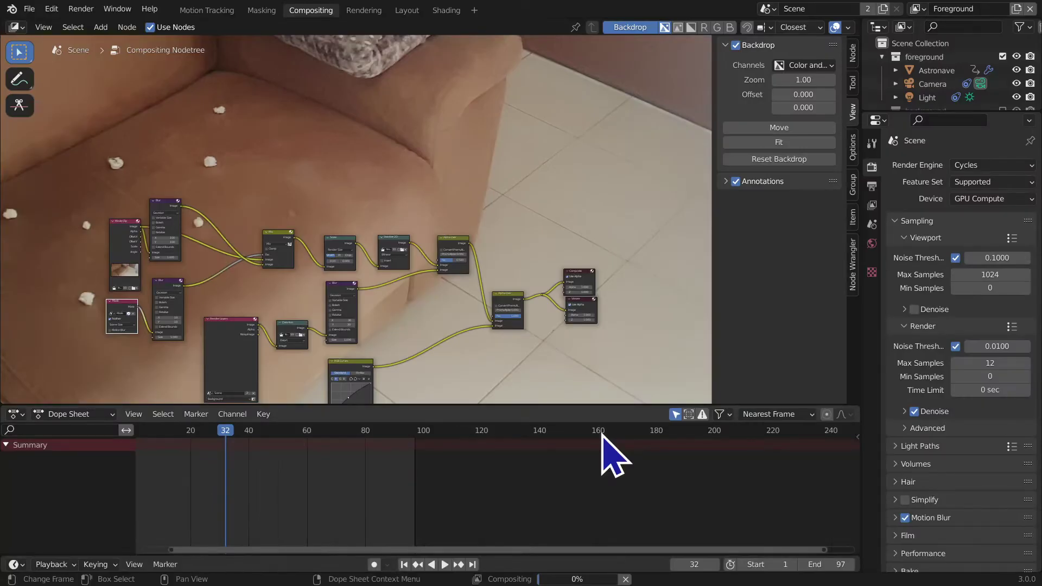
Step: Open the Masking workspace and scrub back to frames 18 and 7 while inspecting the mask
left_click(265, 11)
middle_click_drag(479, 449, 530, 344)
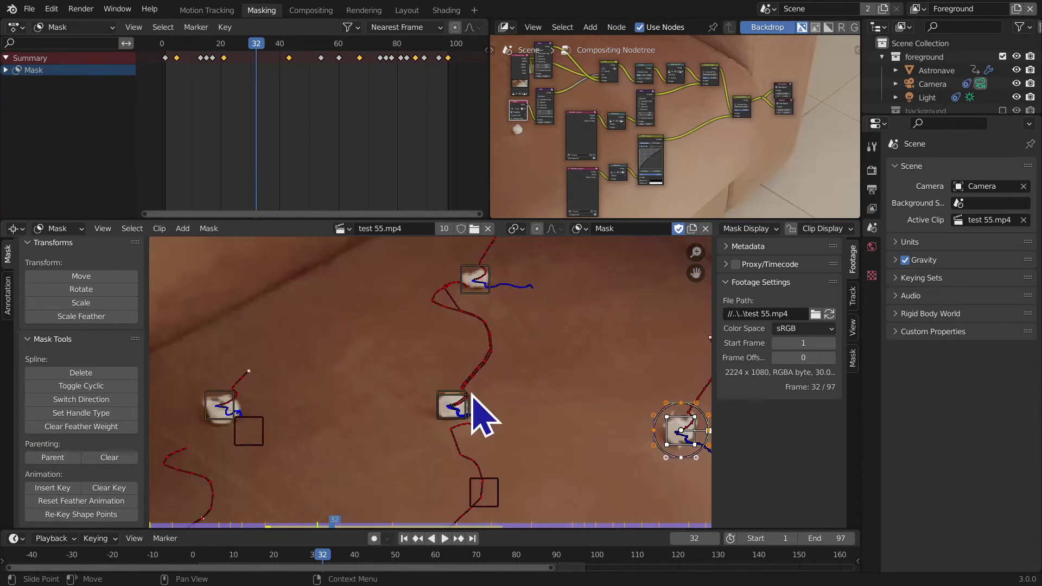
middle_click_drag(472, 405, 543, 475)
left_click_drag(324, 555, 265, 554)
middle_click_drag(483, 497, 395, 456)
left_click_drag(271, 555, 222, 556)
middle_click_drag(226, 515, 233, 541)
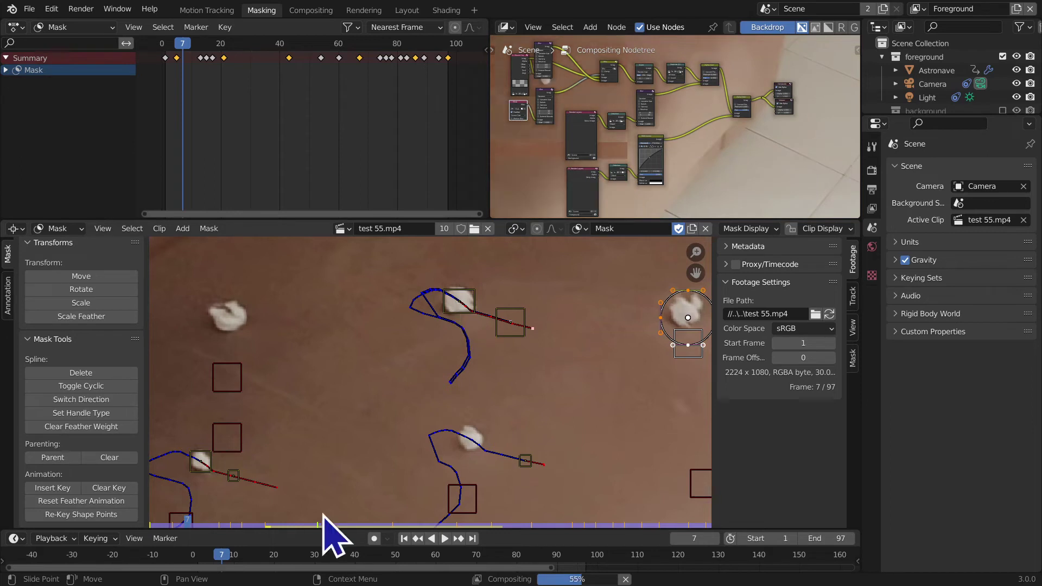
Step: Circle the marker beside the upper mask spline with an annotation, then undo it
left_click(7, 301)
left_click(43, 282)
mouse_move(431, 291)
left_mouse_down()
mouse_move(480, 324)
mouse_move(404, 323)
left_mouse_up()
key("Escape")
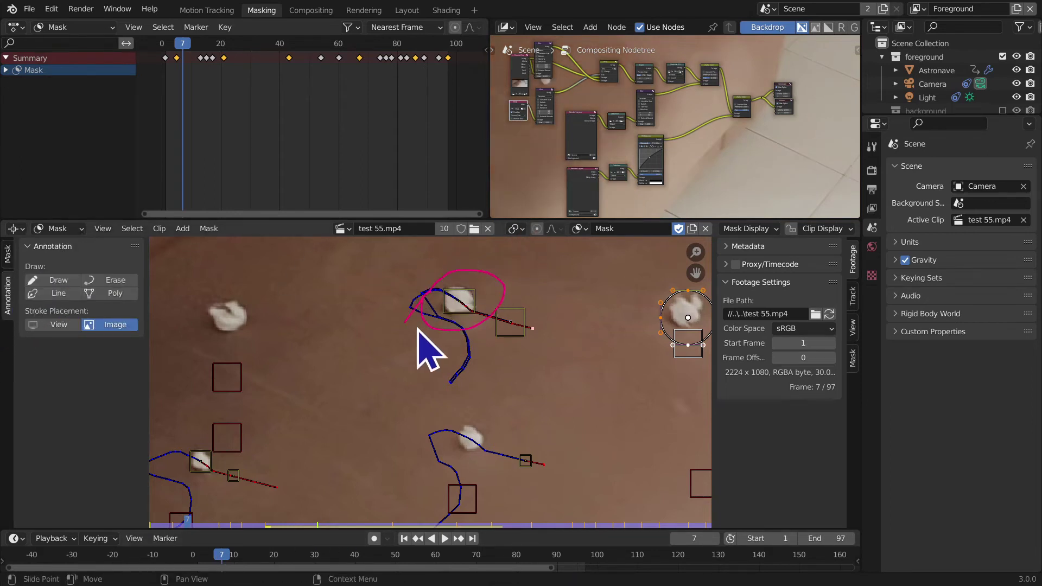
key("ctrl+z")
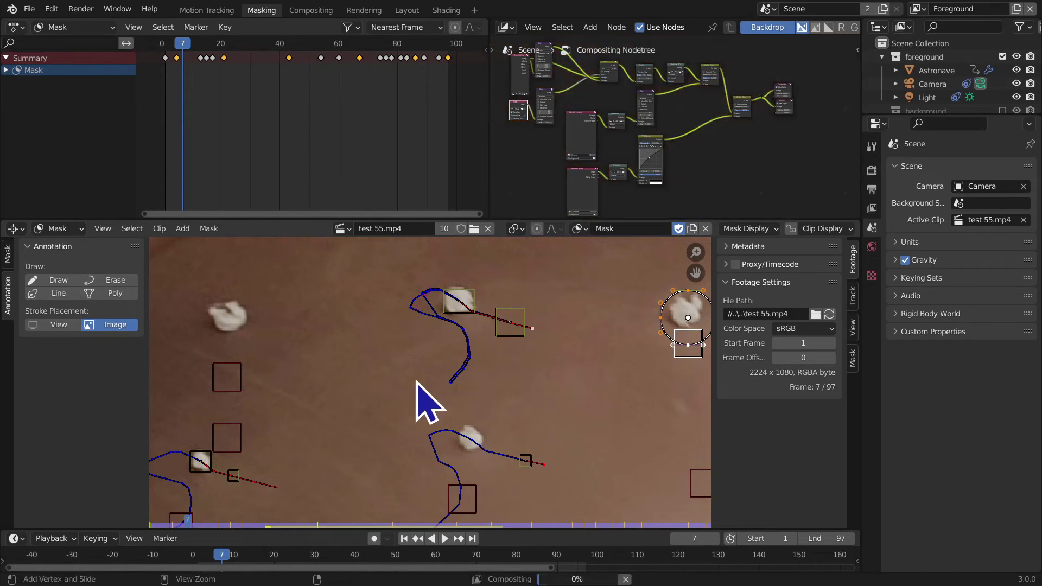
left_click(7, 254)
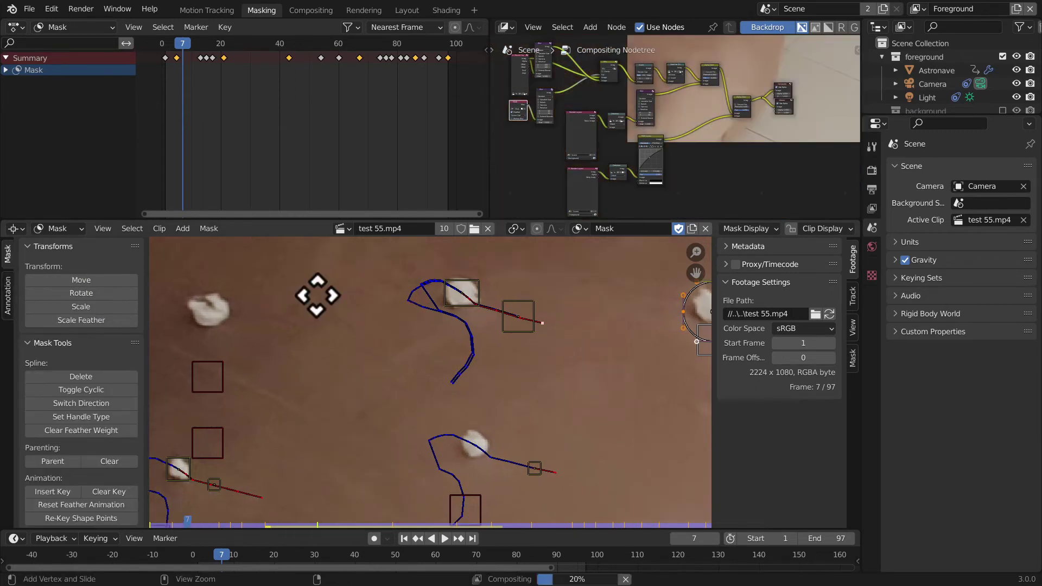
Step: Jump to frame 1, deselect the mask point and zoom out to show all markers
middle_click_drag(316, 295, 298, 377)
scroll(298, 377, "up", 2)
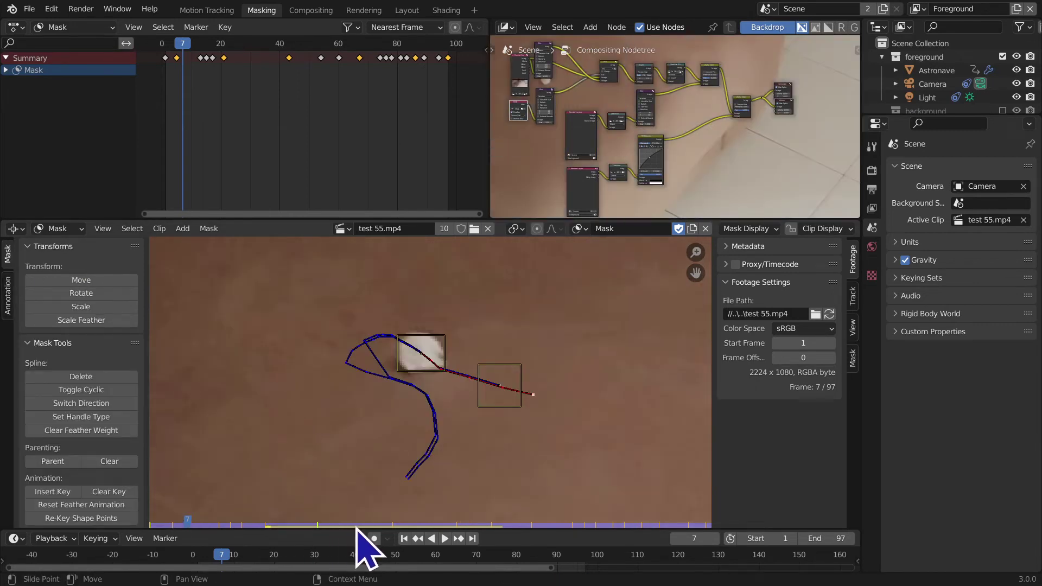
left_click(404, 539)
middle_click_drag(532, 439, 503, 423)
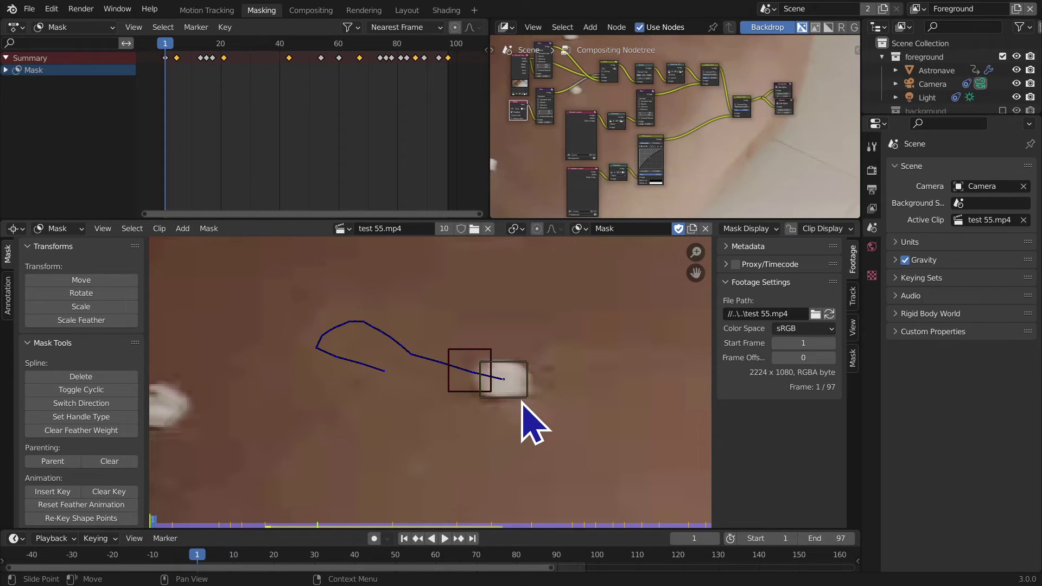
middle_click_drag(536, 436, 477, 389)
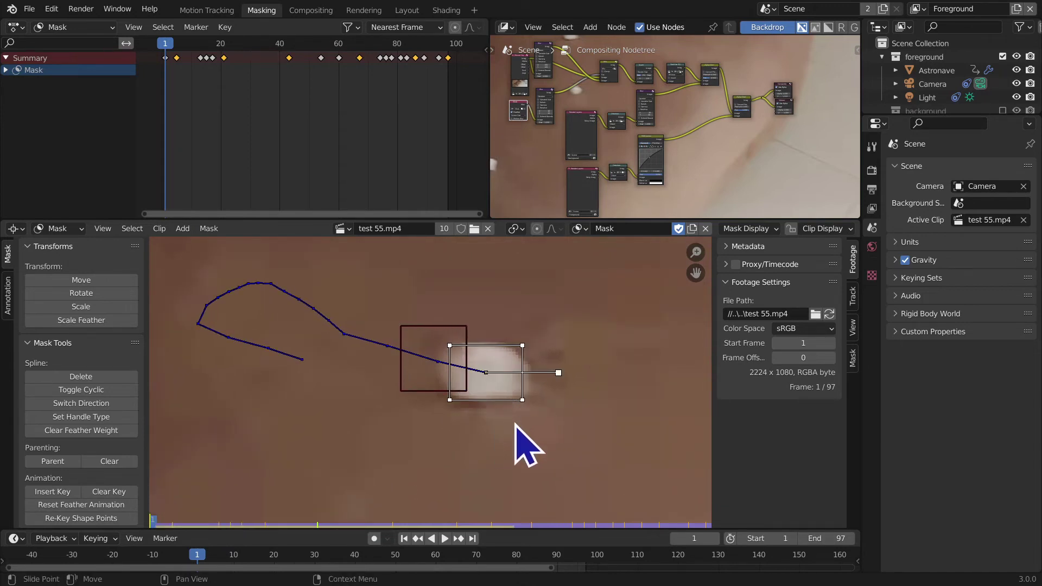
left_click(325, 435)
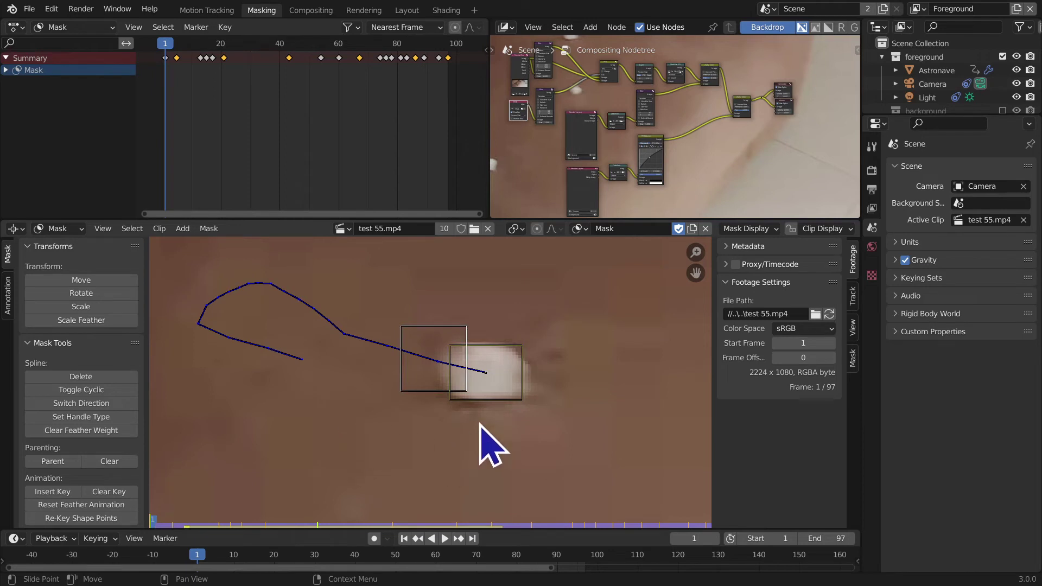
scroll(326, 414, "down", 5)
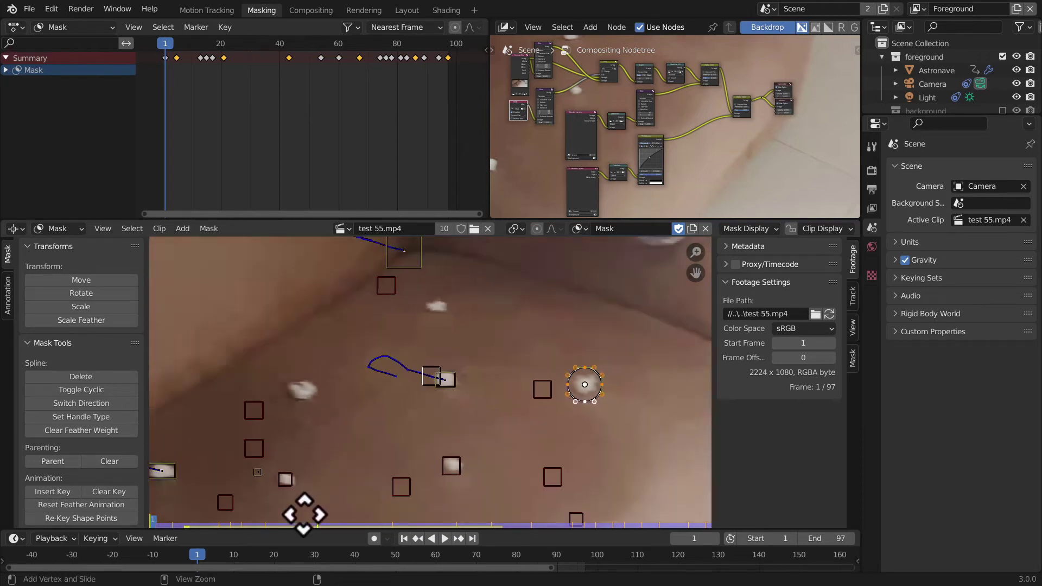
middle_click_drag(321, 302, 335, 275)
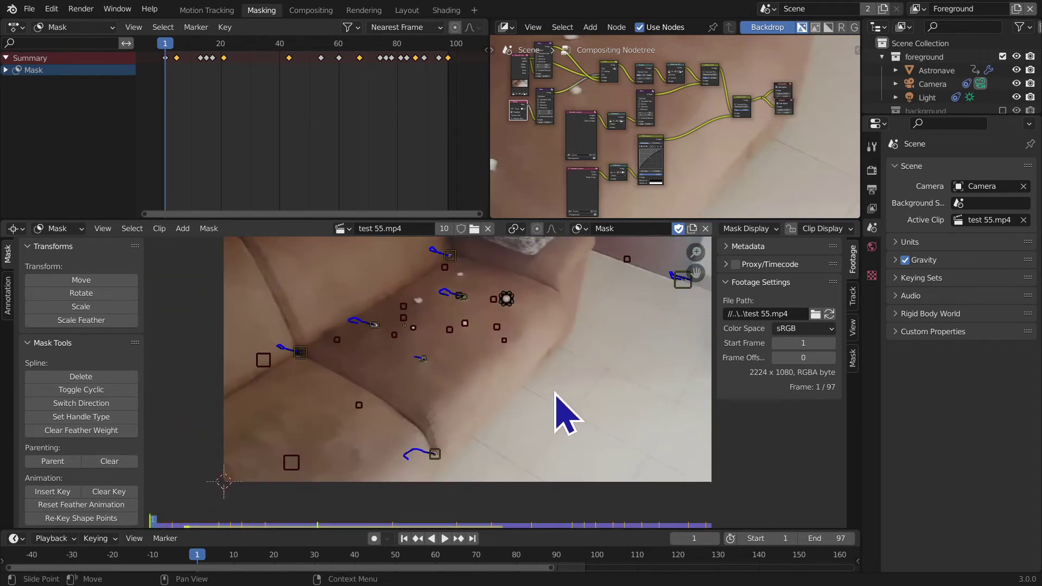
Step: Create a new mask named Mask.001 and add a circle shape to it
left_click(693, 229)
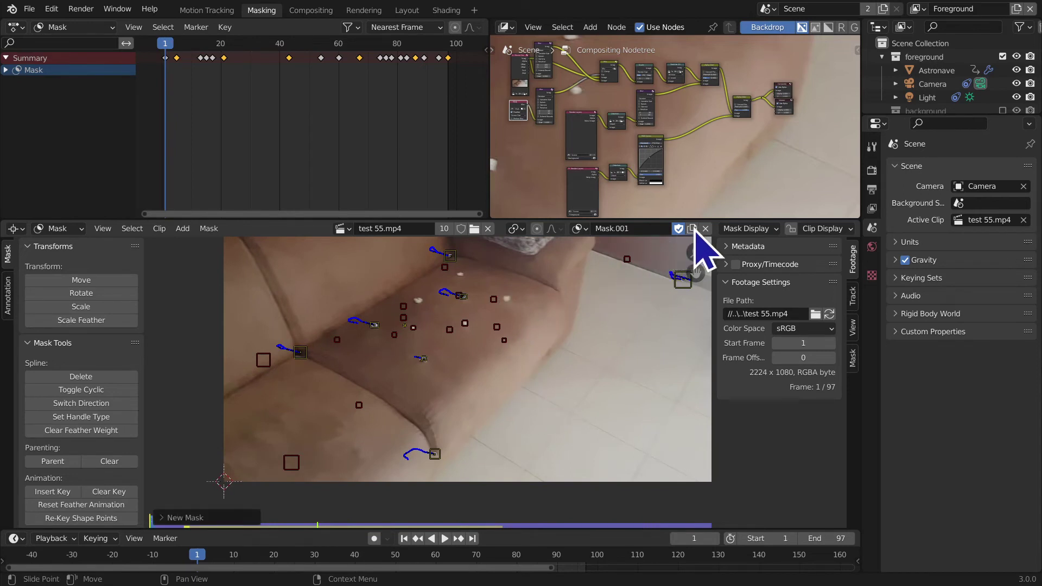
double_click(643, 235)
key("Return")
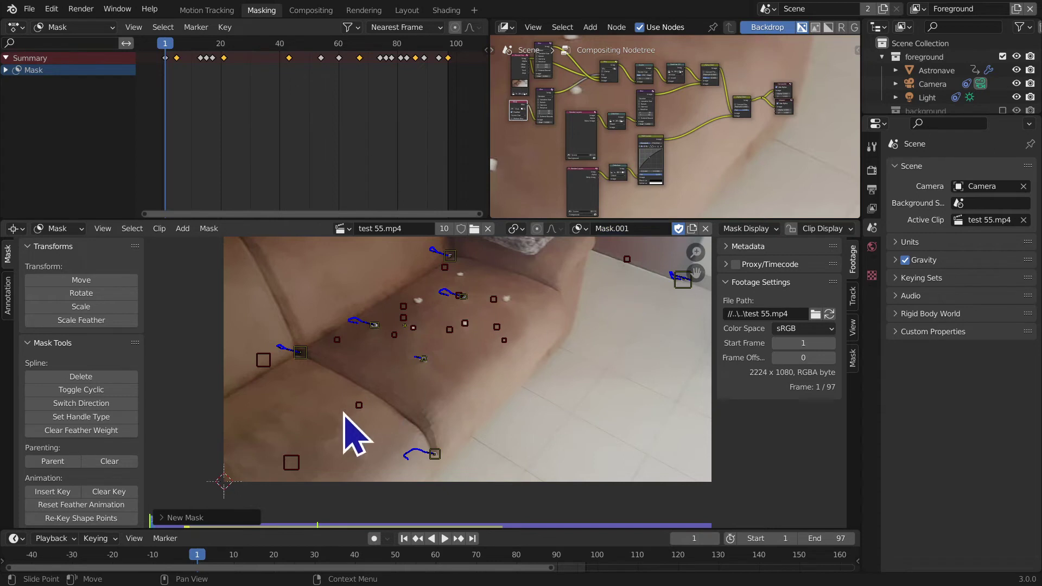
key("shift+a")
left_click(344, 414)
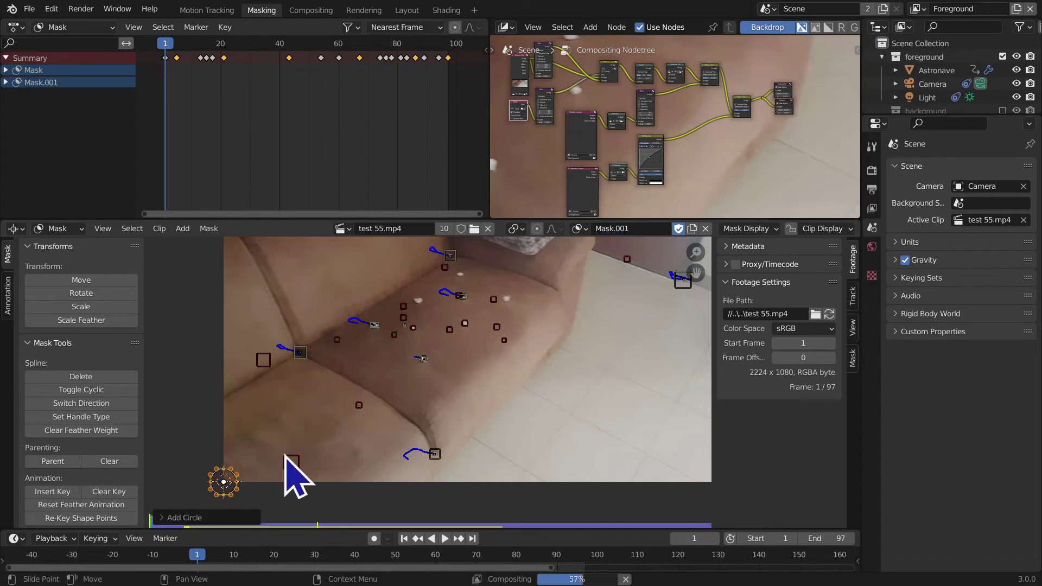
Step: Move the circle over the upper tracked spot and centre the view on it
key("g")
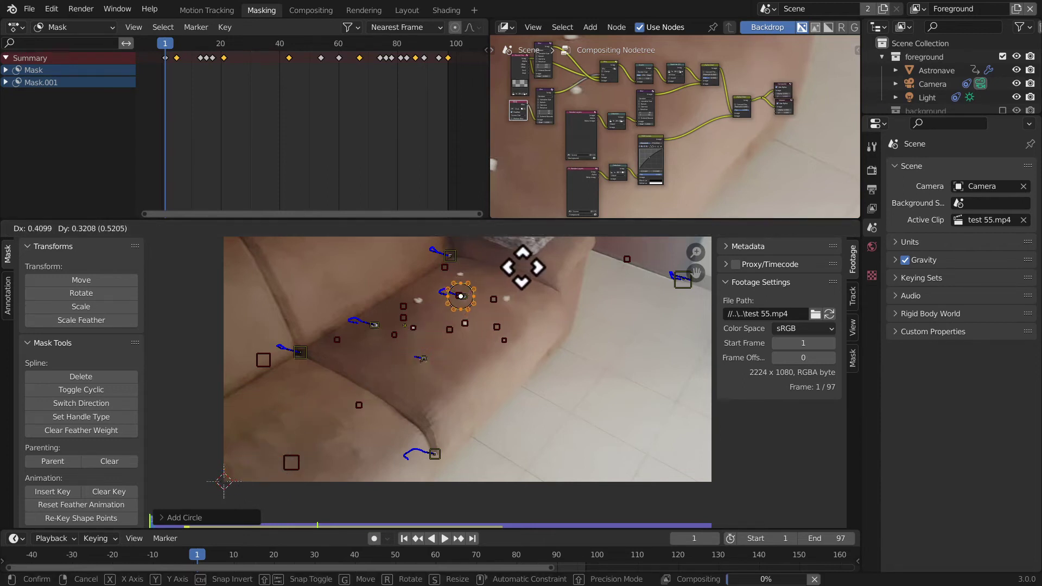
left_click(520, 274)
scroll(472, 373, "up", 3)
scroll(391, 435, "down", 3)
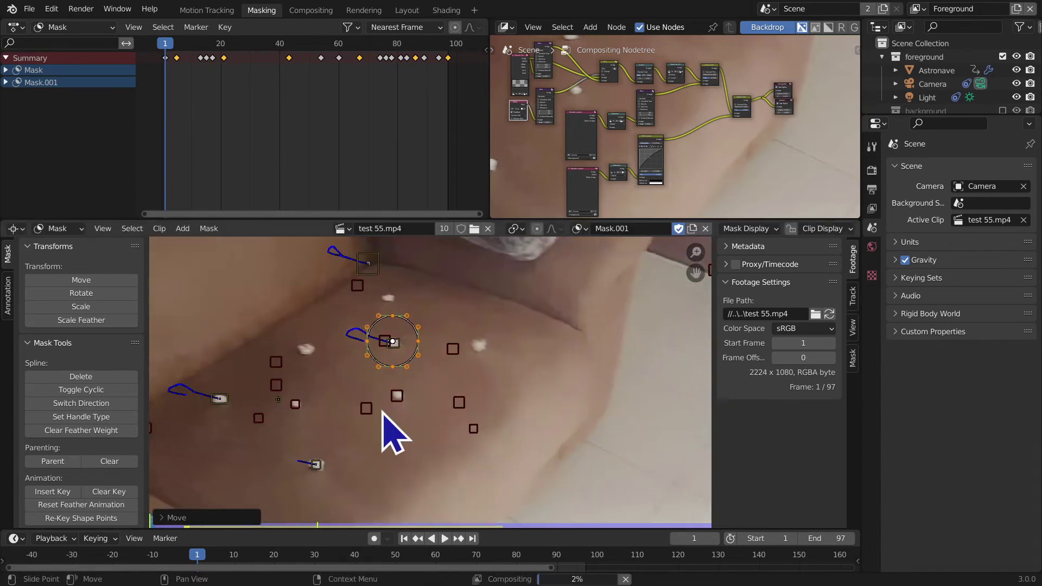
scroll(472, 263, "up", 3)
middle_click_drag(481, 507, 452, 422)
scroll(361, 326, "up", 2)
middle_click_drag(360, 326, 398, 386)
Step: Reposition and shrink the circle so it tightly surrounds the white blob, then deselect it
key("g")
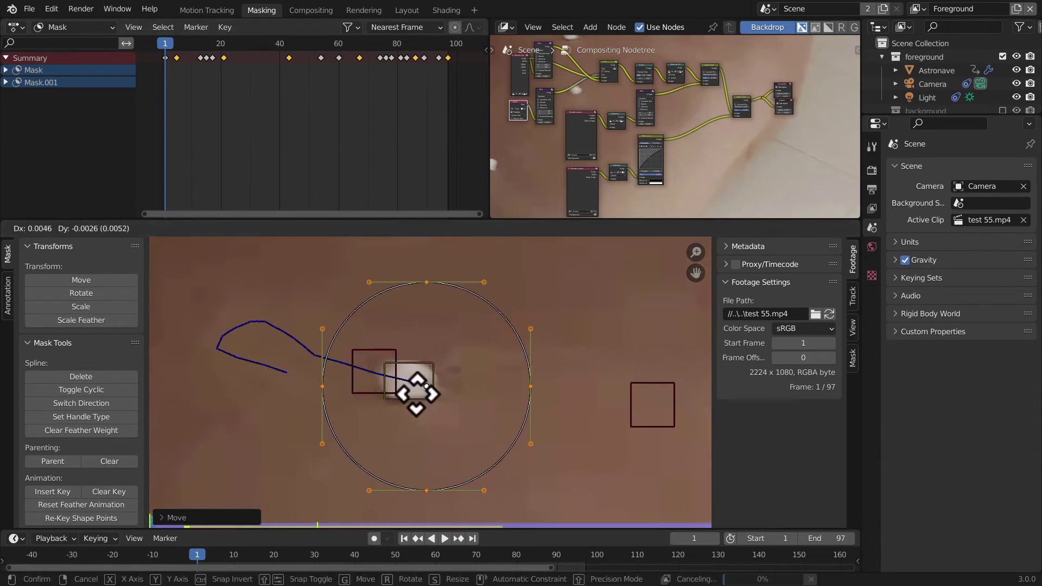
left_click(413, 394)
key("s")
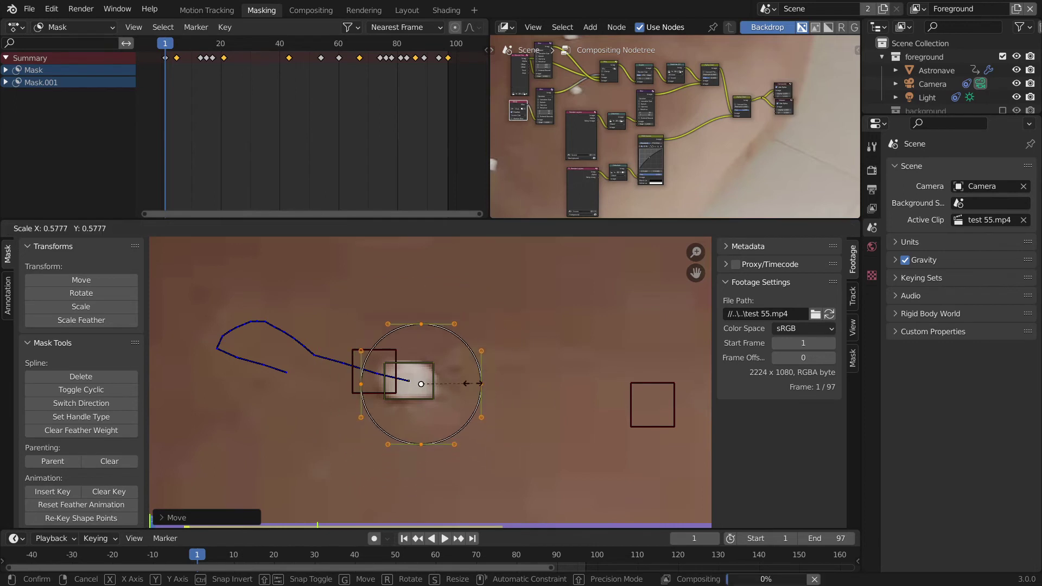
left_click(494, 384)
key("g")
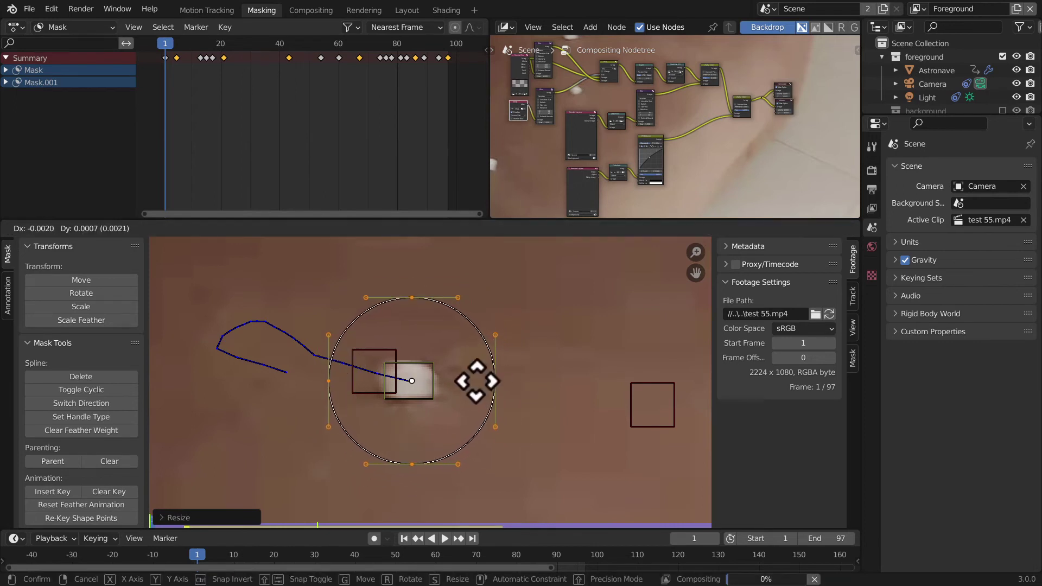
left_click(481, 380)
scroll(426, 413, "up", 1)
middle_click_drag(424, 426, 431, 375)
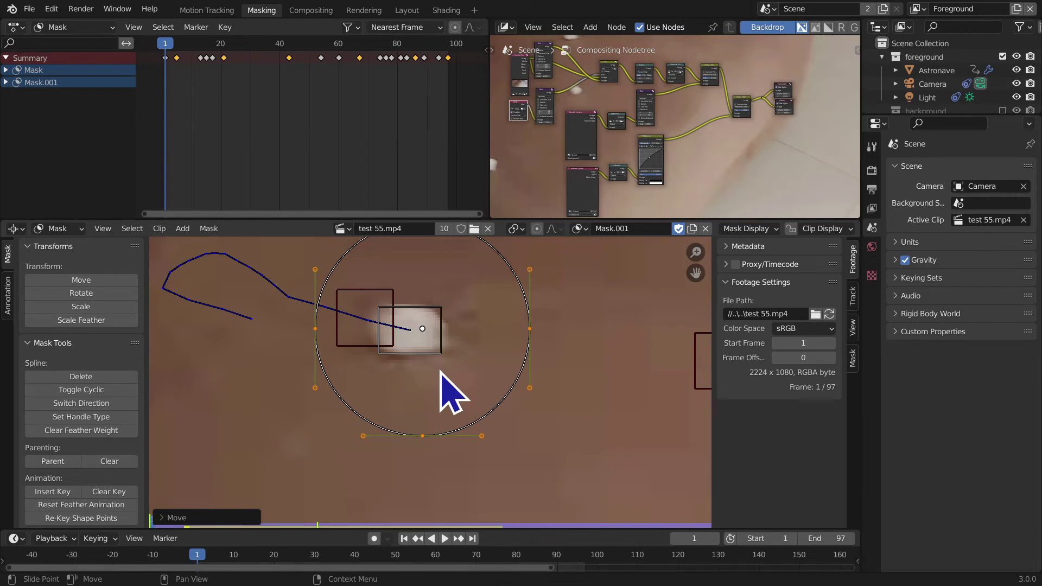
left_click(441, 374)
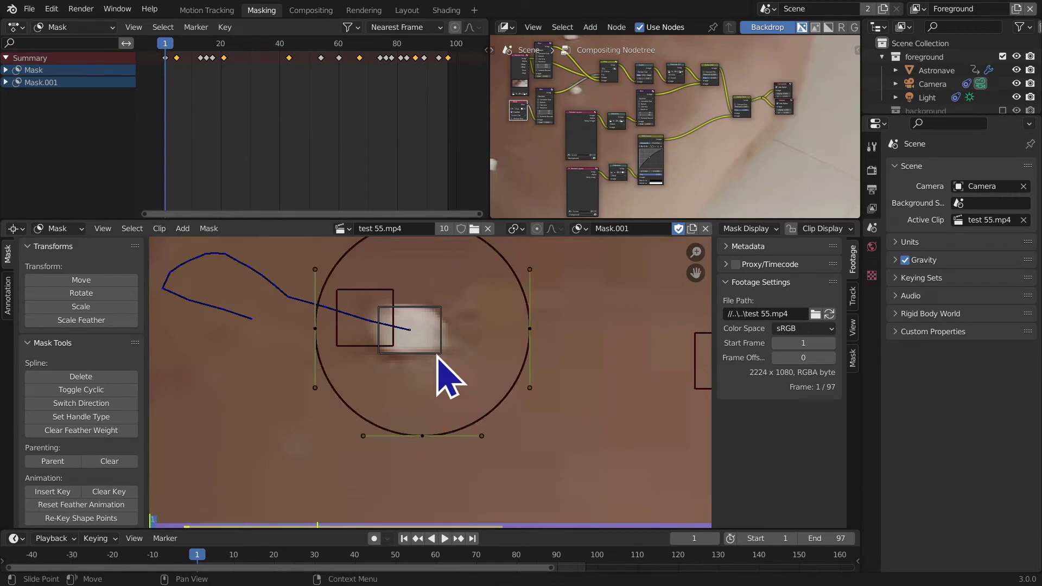
middle_click_drag(512, 379, 493, 369, "ctrl")
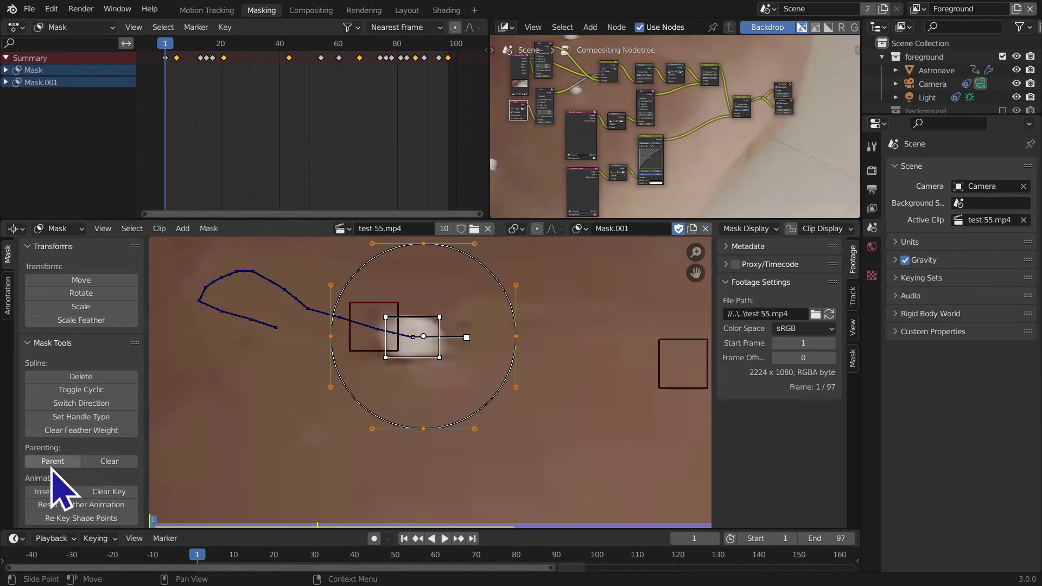
Step: Step from frame 1 to 37, panning the view to keep the Mask.001 circle visible
key("Right")
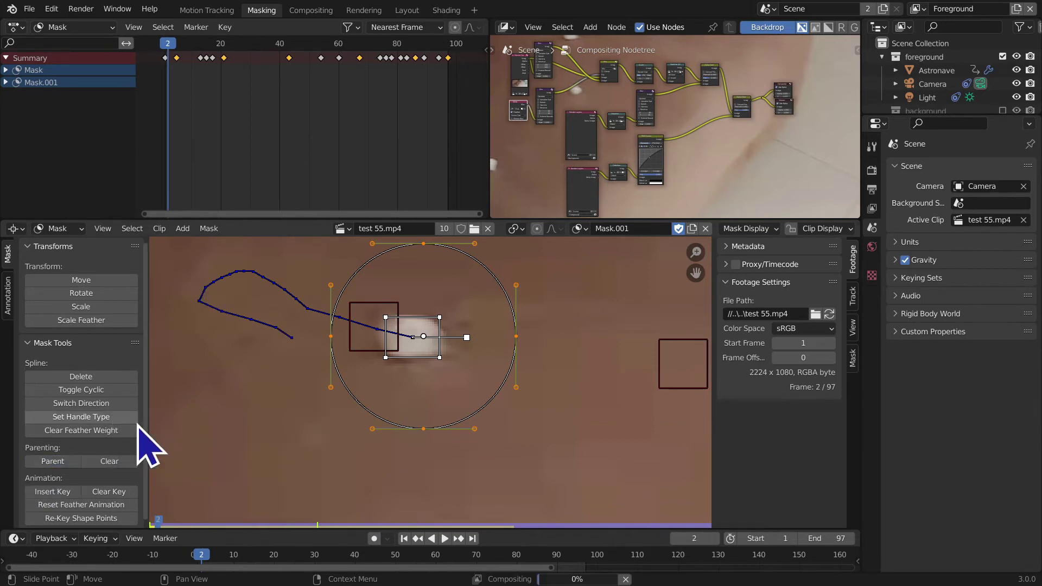
key("Right")
key("Right")
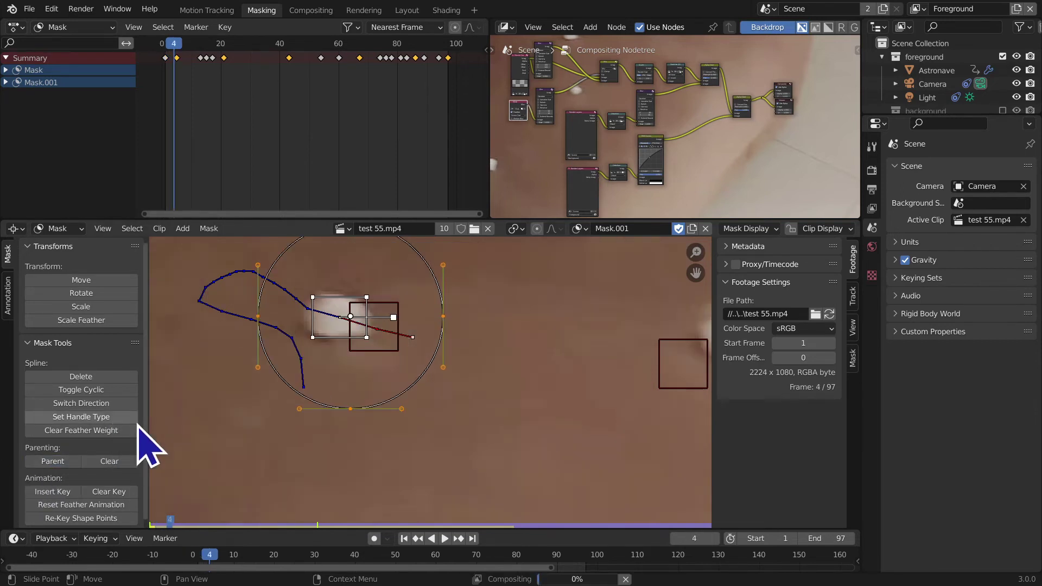
key("Right")
key("Right")
key("Right")
key("Right")
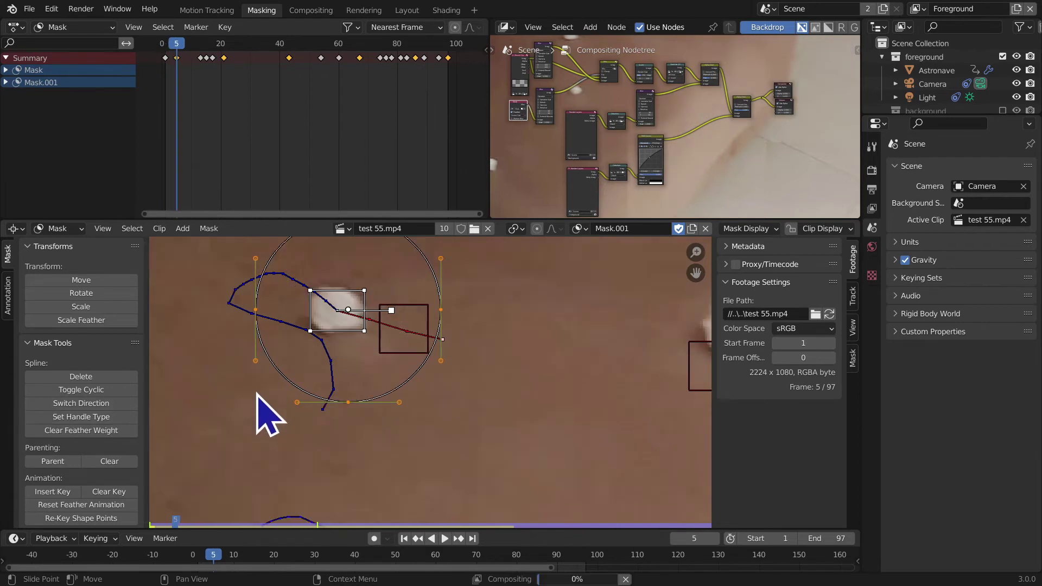
key("Right")
key("Right")
key("Right")
key("Right")
key("Right")
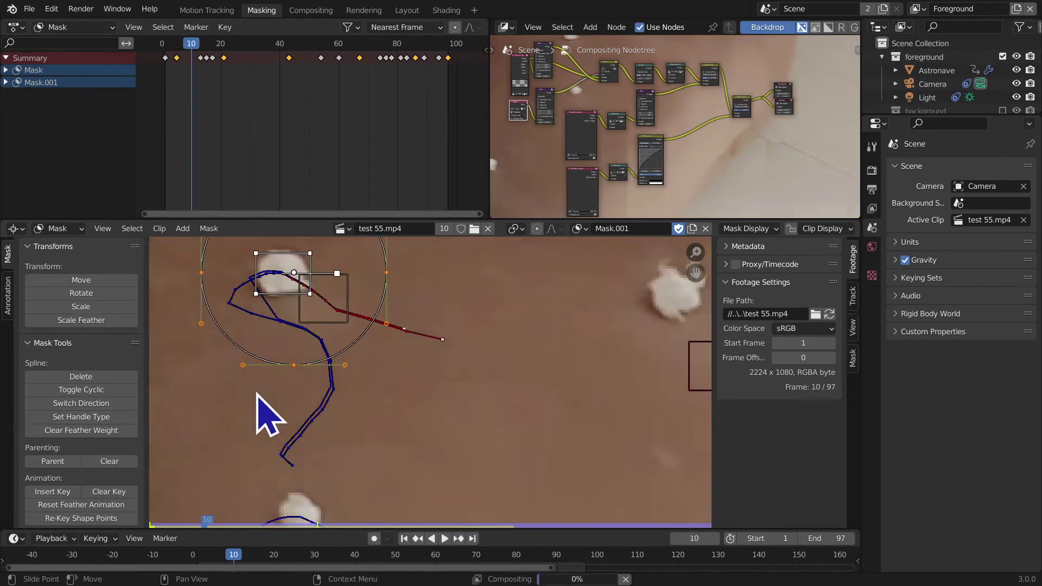
key("Right")
key("Right")
key("Right")
key("Right")
key("Right")
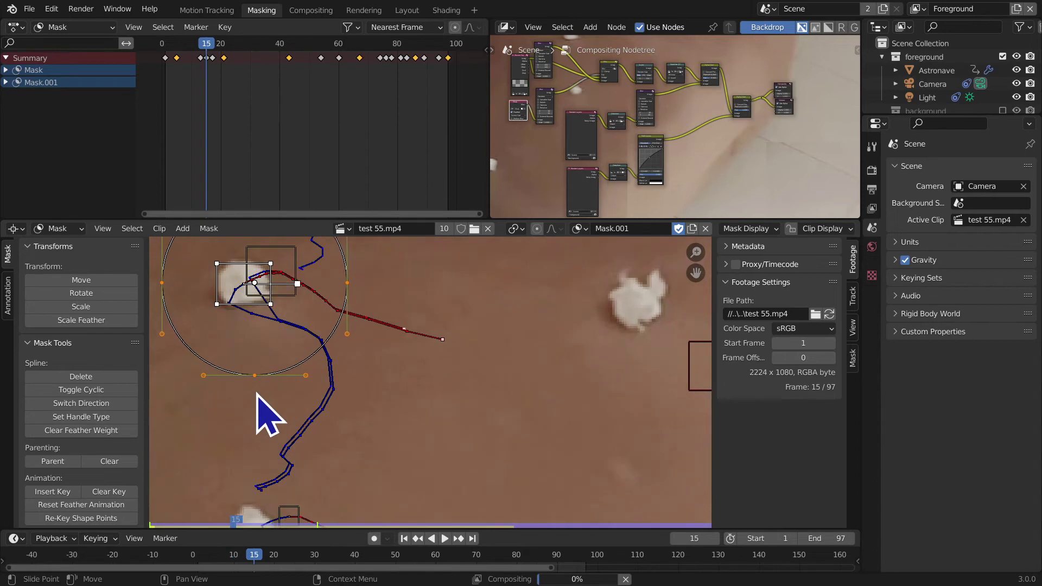
key("Right")
key("Right")
key("Right")
key("Right")
key("Right")
key("Right")
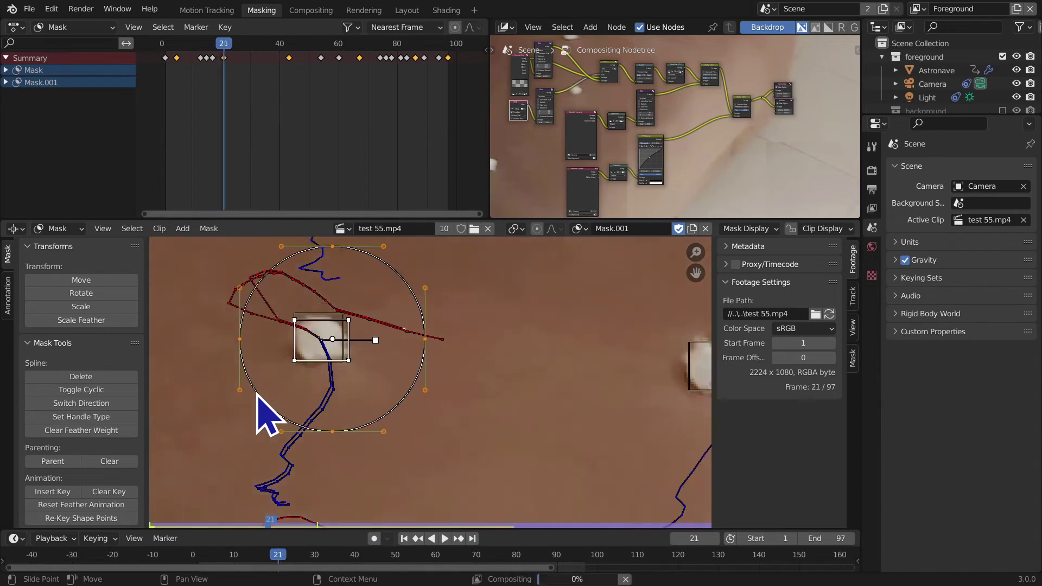
middle_click_drag(540, 383, 570, 326)
key("Right")
key("Right")
key("Right")
key("Right")
key("Right")
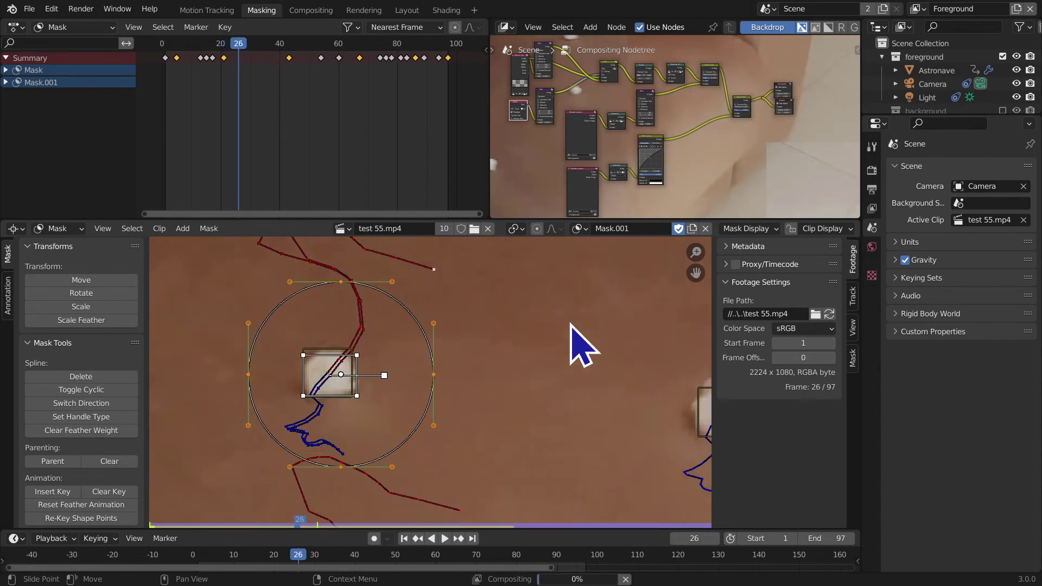
key("Right")
key("Right")
middle_click_drag(545, 424, 557, 333)
key("Right")
key("Right")
key("Right")
key("Right")
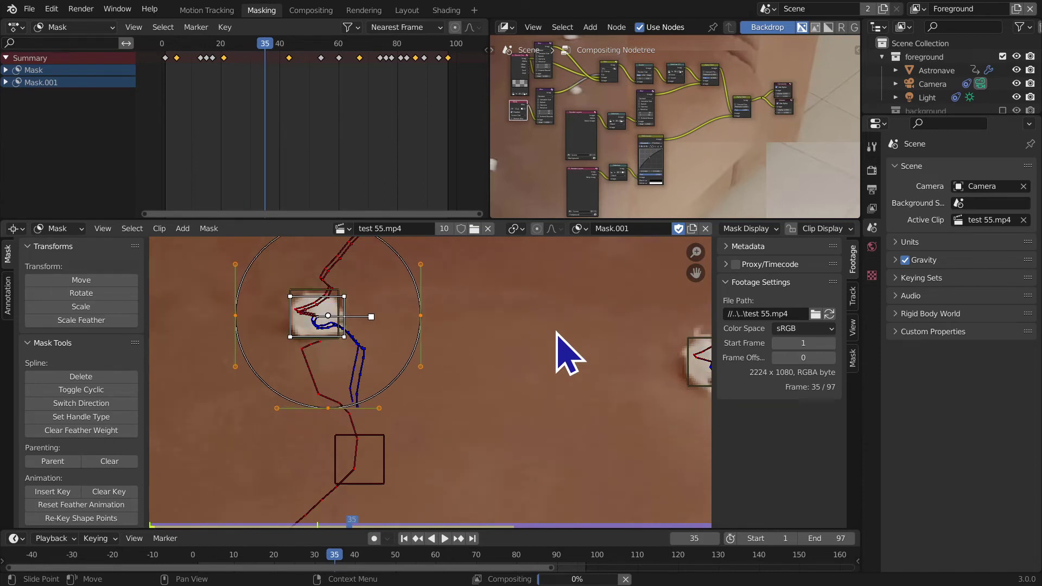
key("Right")
key("Right")
Step: Continue stepping from frame 37 to 68, panning and zooming to watch the circle follow the blob
key("Right")
key("Right")
key("Right")
key("Left")
key("Left")
key("Left")
key("Right")
key("Right")
key("Right")
key("Right")
key("Right")
key("Right")
key("Right")
key("Right")
key("Right")
key("Right")
key("Right")
key("Right")
key("Right")
key("Right")
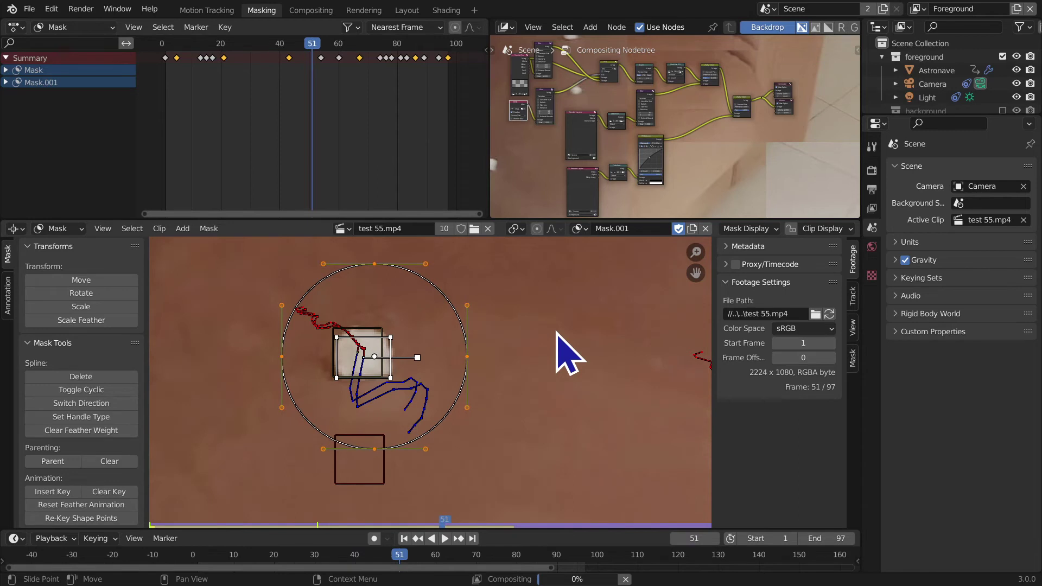
key("Right")
key("Right")
key("Right")
key("Right")
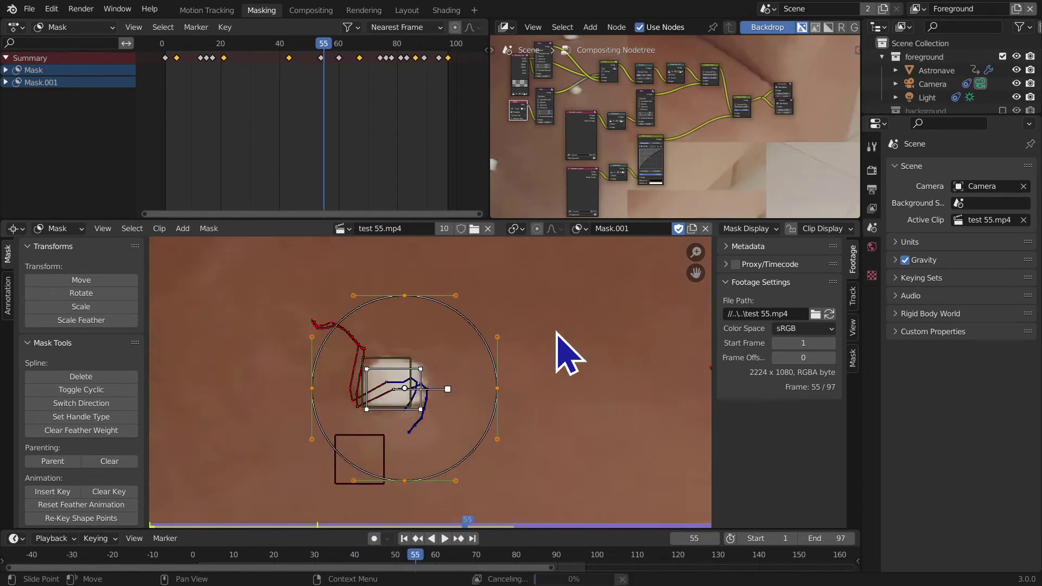
key("Right")
key("Right")
middle_click_drag(556, 332, 559, 391)
scroll(559, 391, "down", 2)
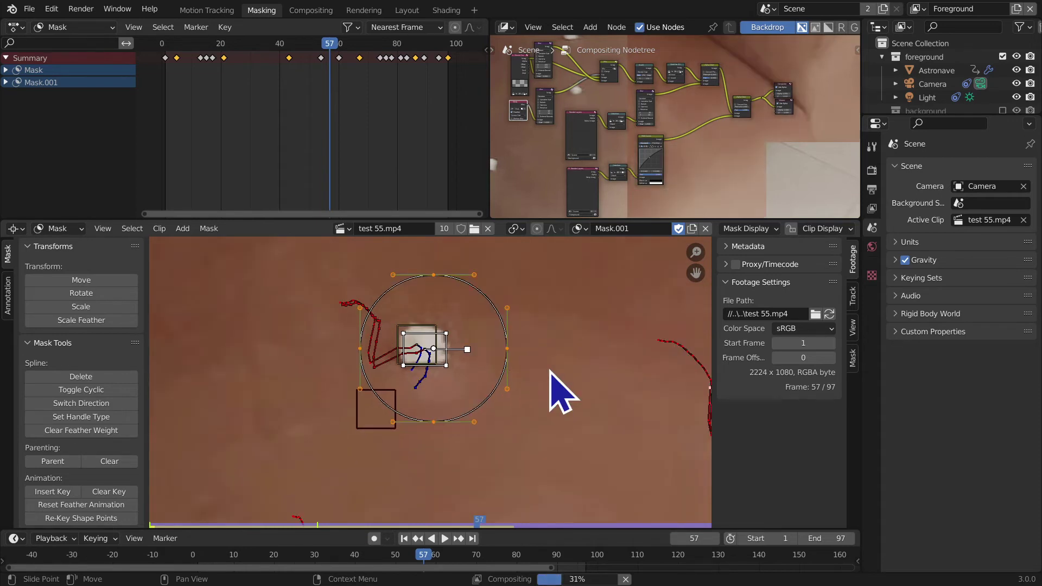
scroll(559, 391, "up", 5)
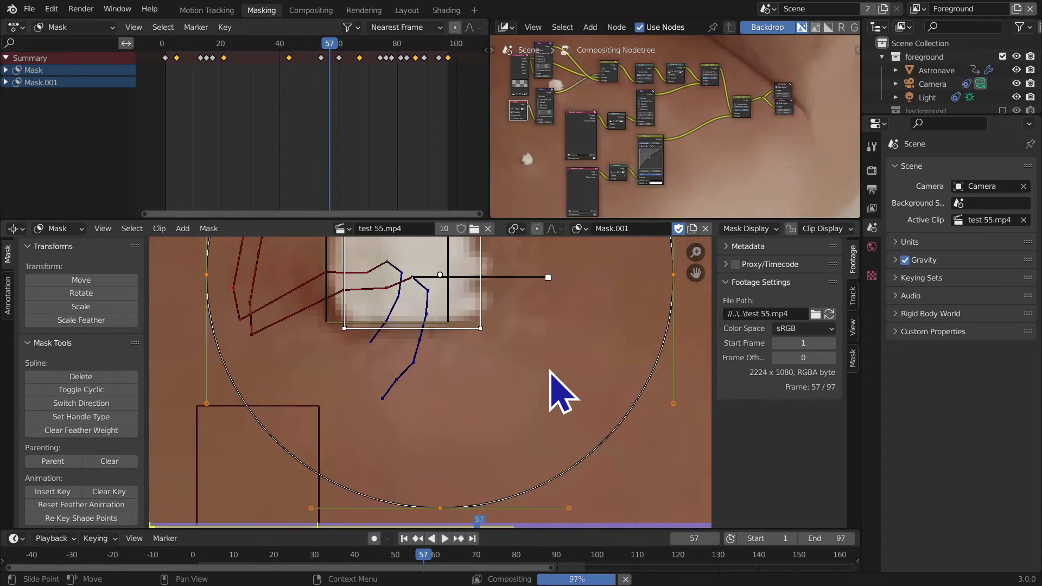
key("Right")
key("Right")
key("Right")
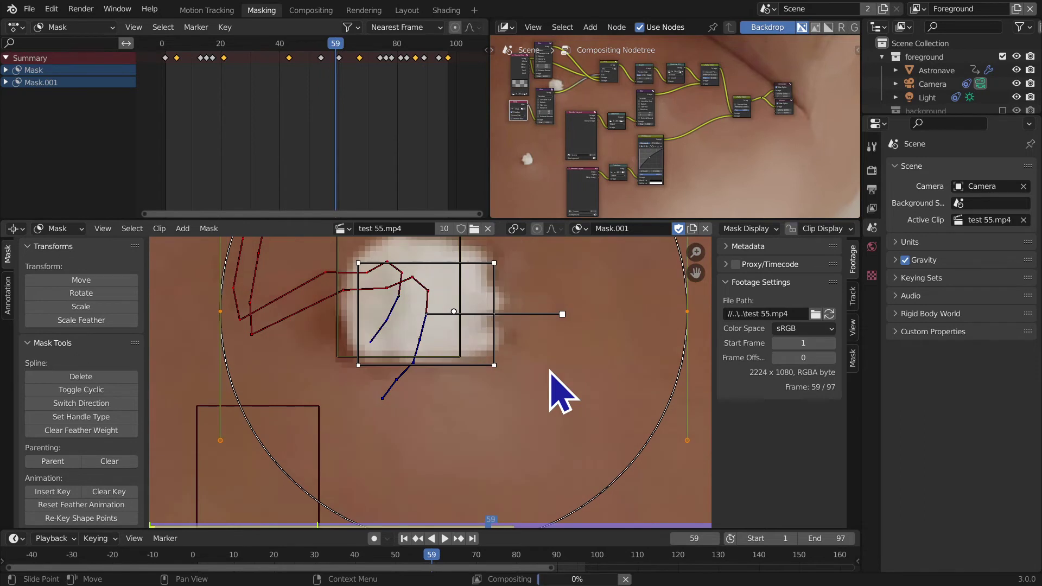
key("Right")
key("Right")
key("Right")
key("Right")
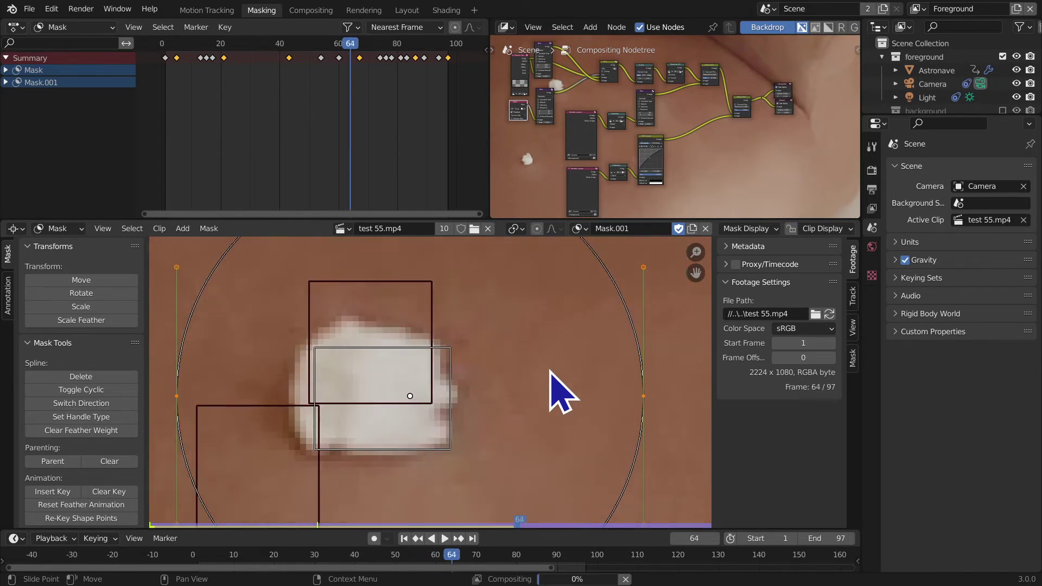
scroll(561, 415, "down", 3)
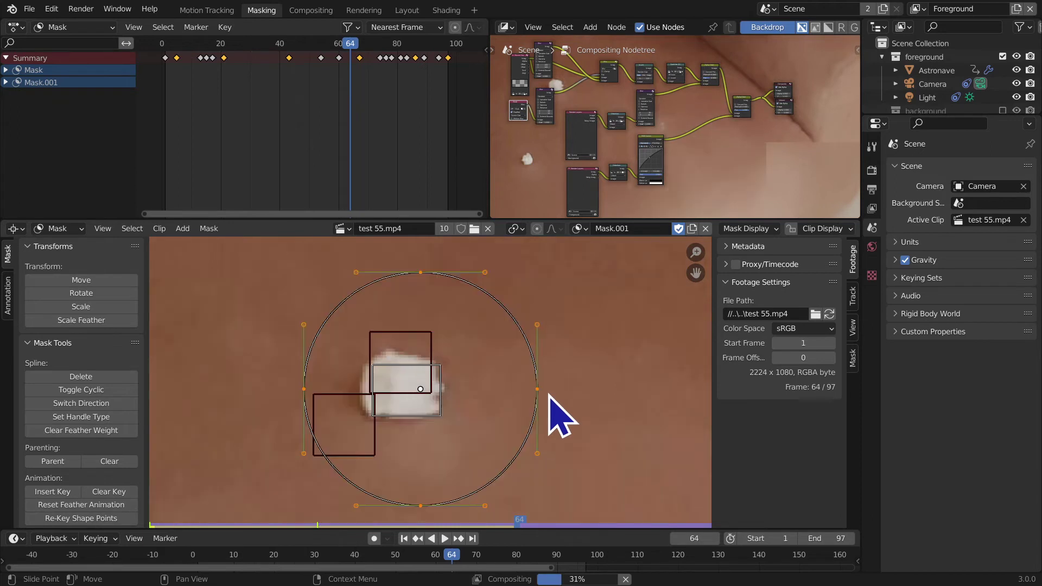
scroll(560, 415, "down", 2)
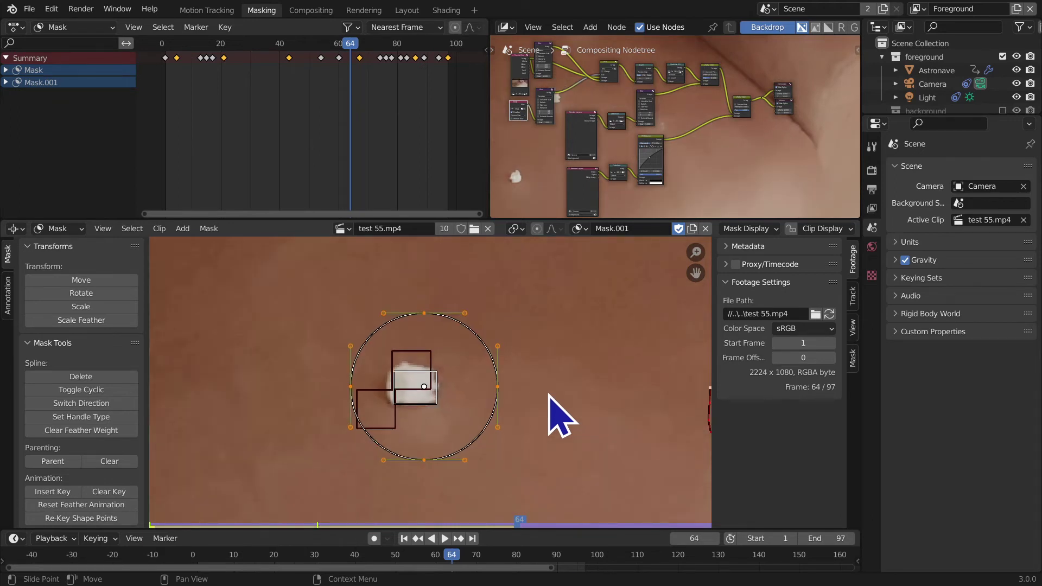
key("Right")
key("Right")
key("Right")
key("Right")
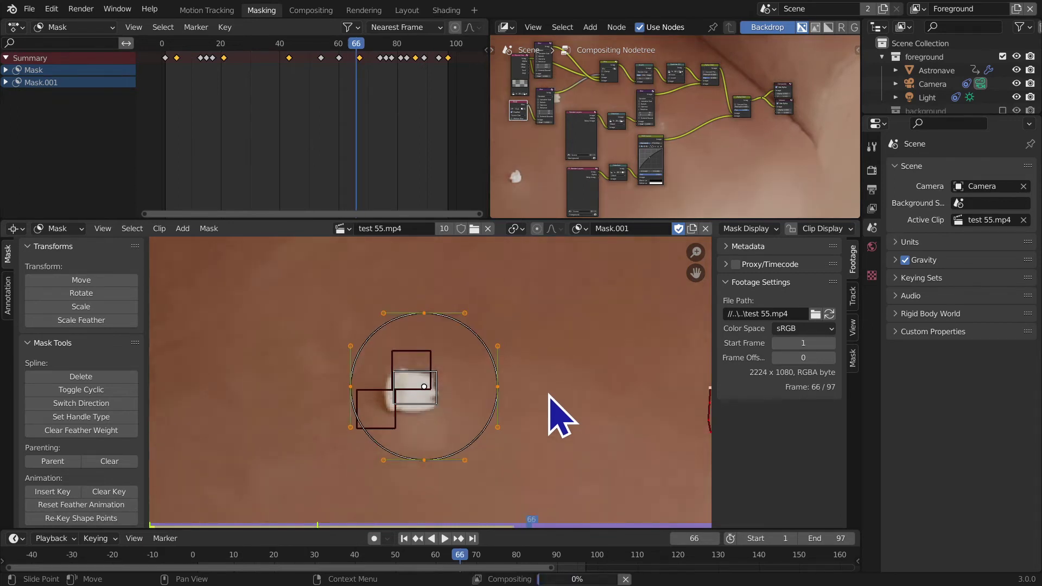
middle_click_drag(538, 431, 429, 462, "ctrl")
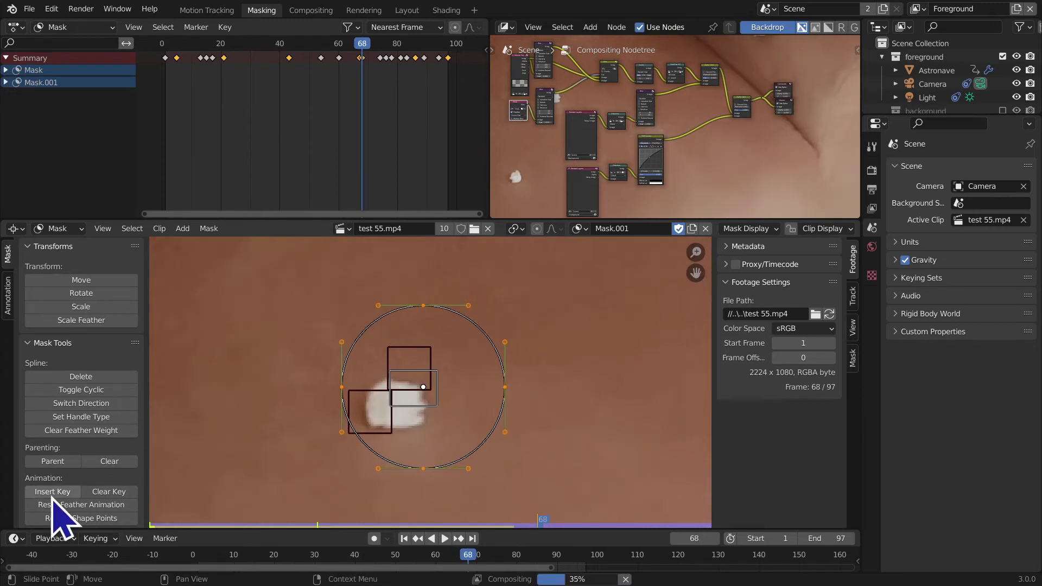
Step: Move the Mask.001 circle onto the blob at frame 68, check its MaskLayer keyframes, and step toward frame 72
key("g")
left_click(250, 400)
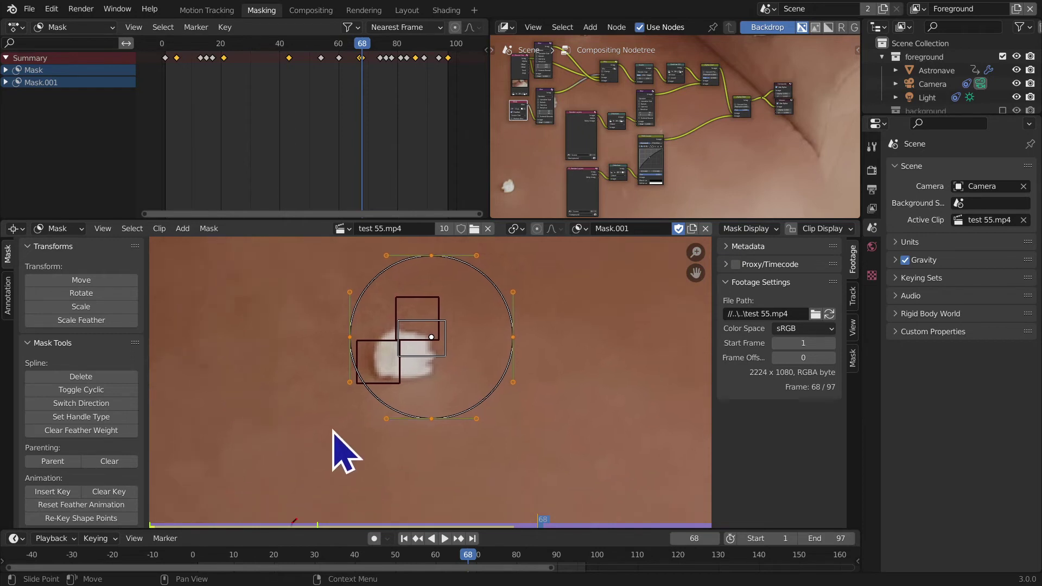
left_click(6, 70)
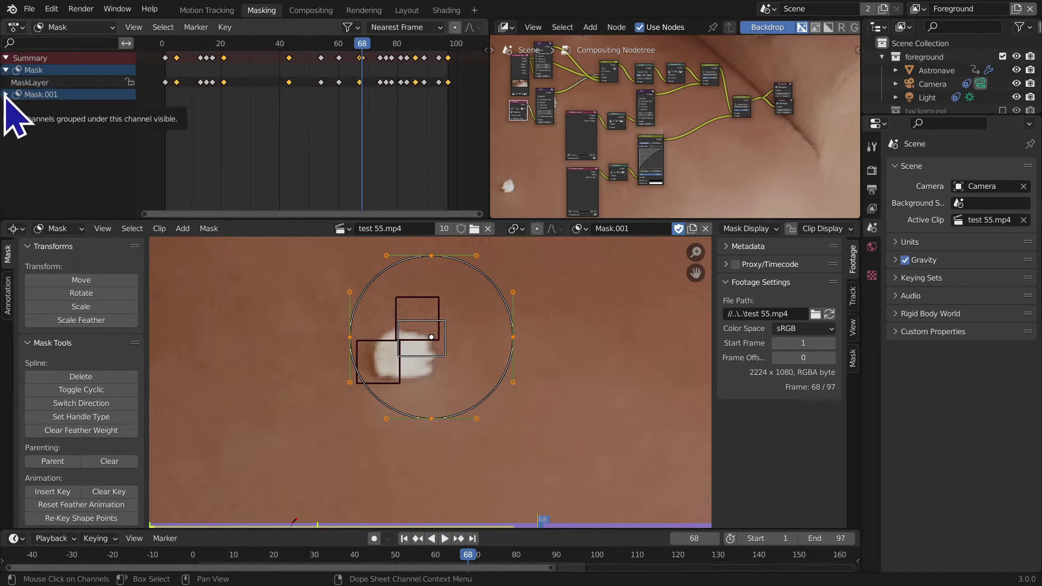
left_click(6, 94)
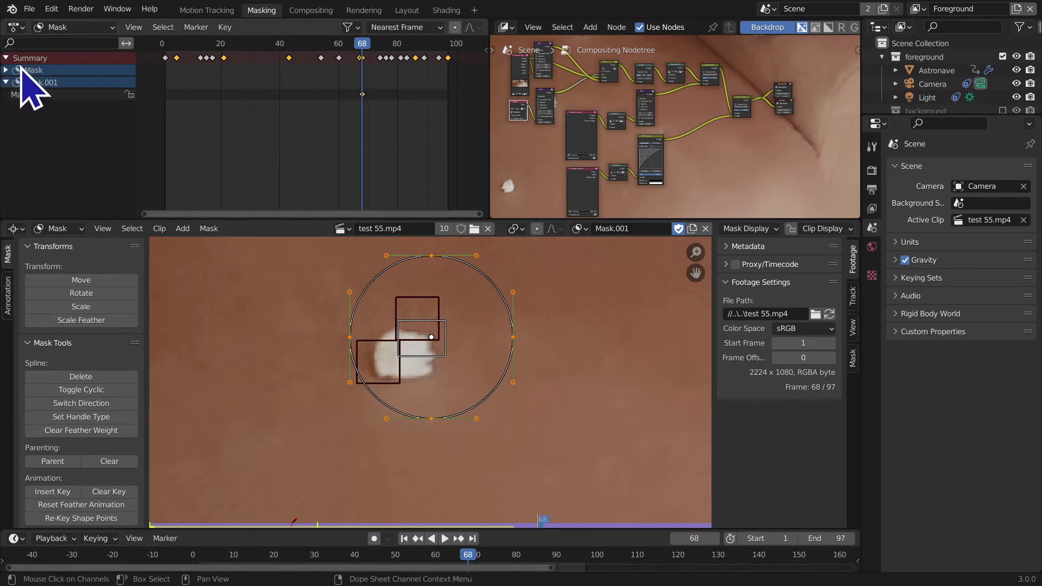
left_click(5, 70)
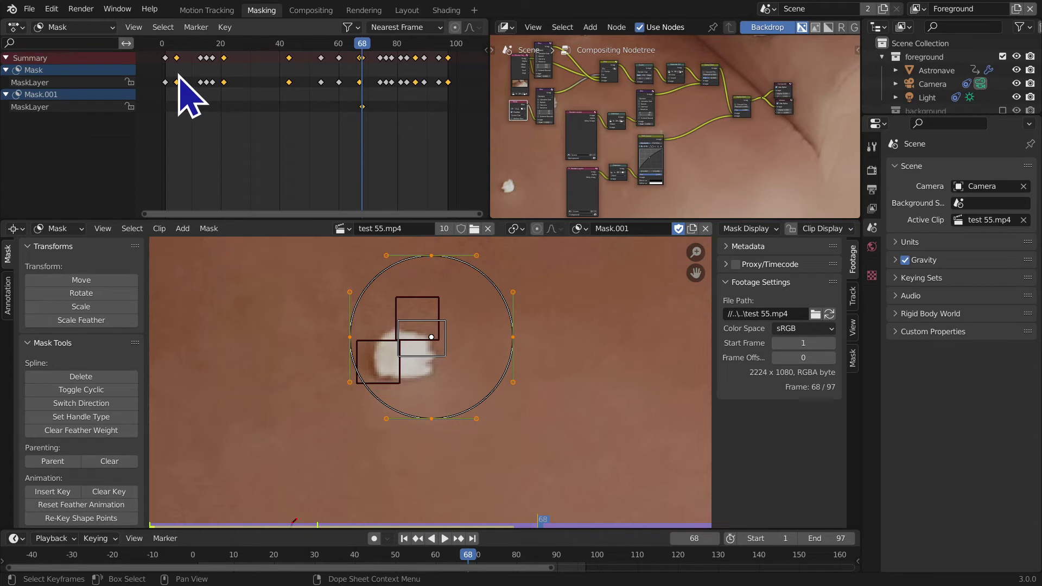
left_click(6, 94)
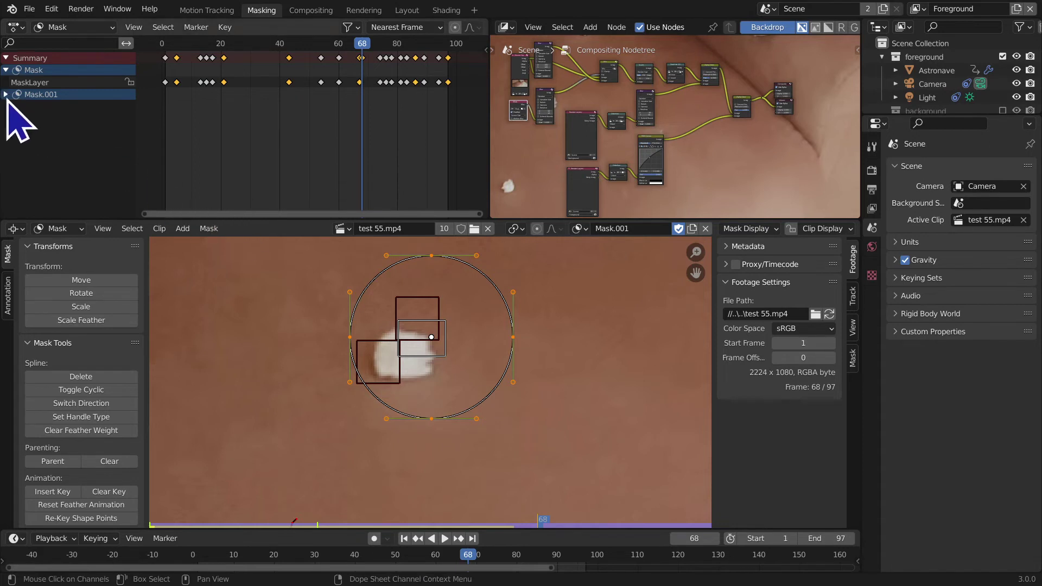
left_click(6, 94)
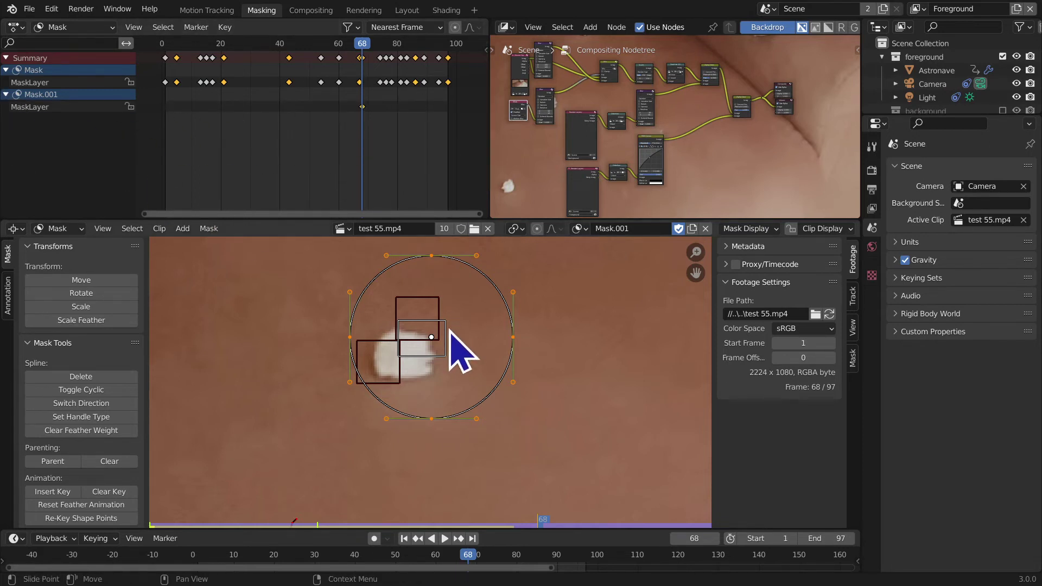
key("Right")
key("Right")
key("Right")
key("Right")
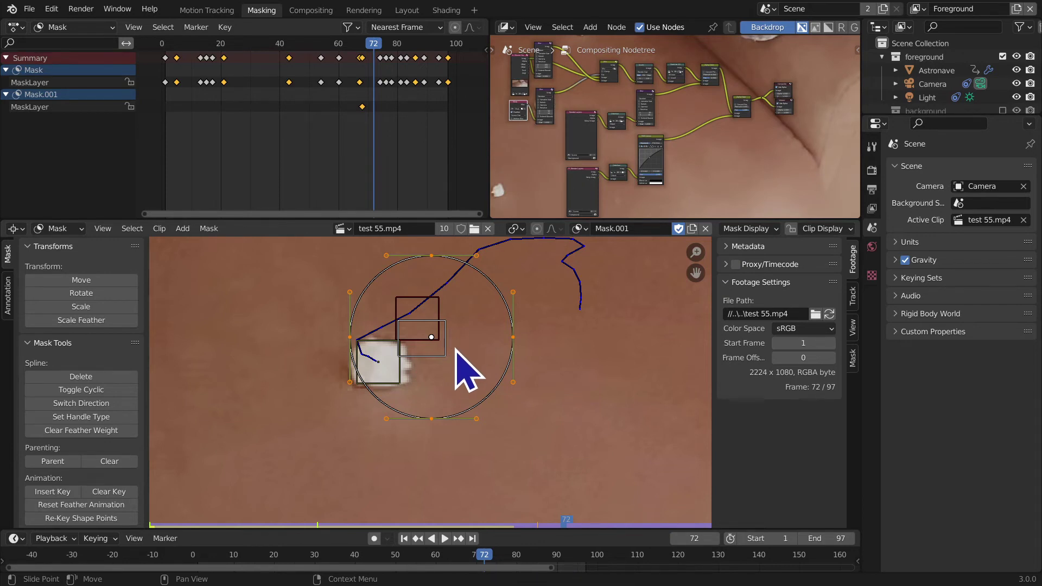
Step: Move the circle over the blob and keyframe it at frames 72 and 79
key("g")
left_click(403, 383)
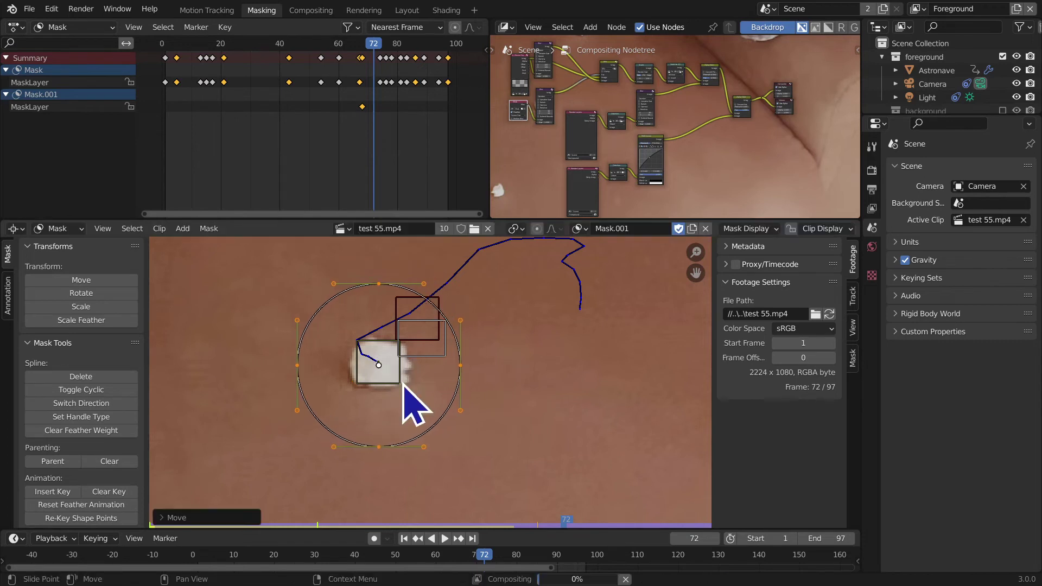
left_click(58, 491)
key("Right")
key("Right")
key("Right")
key("Right")
key("Right")
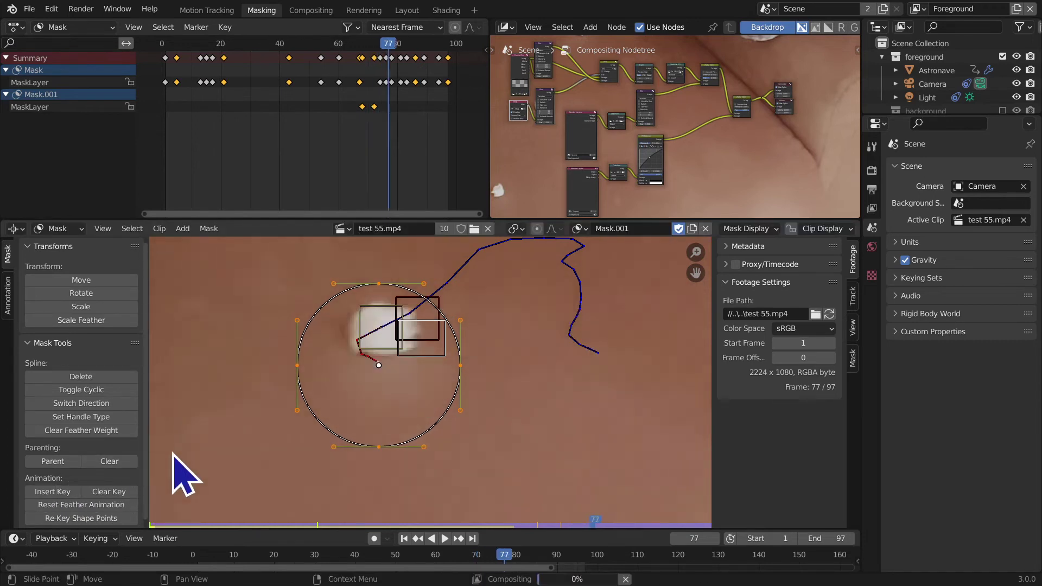
key("Right")
key("Right")
key("g")
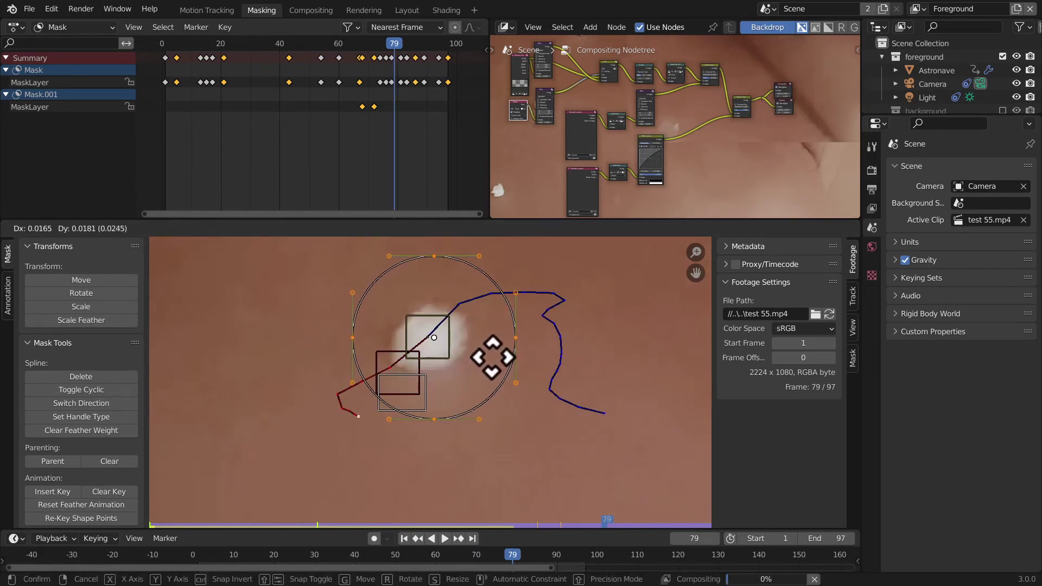
left_click(488, 361)
left_click(54, 490)
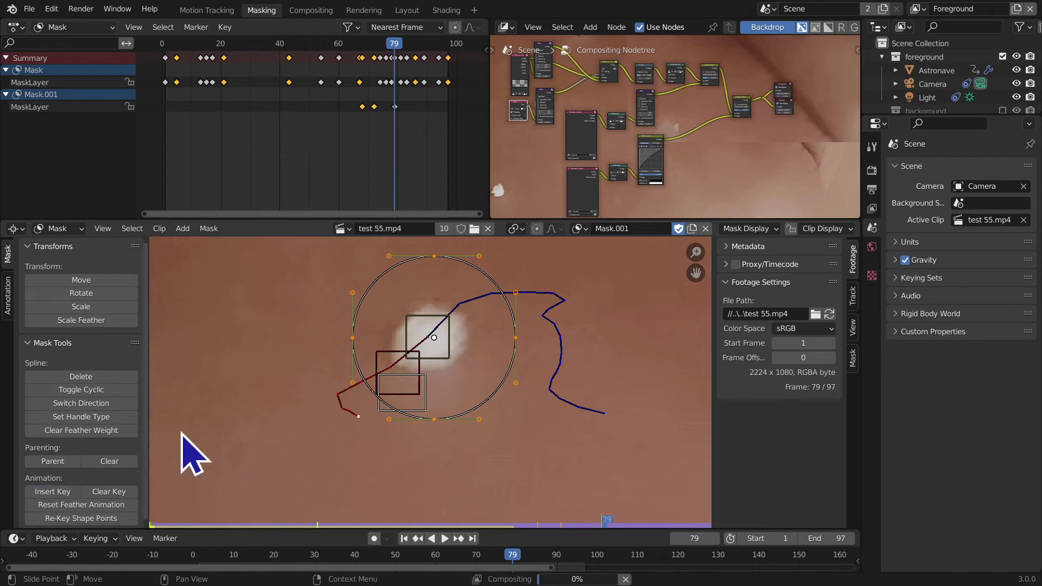
Step: Reposition the circle onto the blob and keyframe it at frames 83 and 90
key("Right")
key("Right")
key("Right")
key("Right")
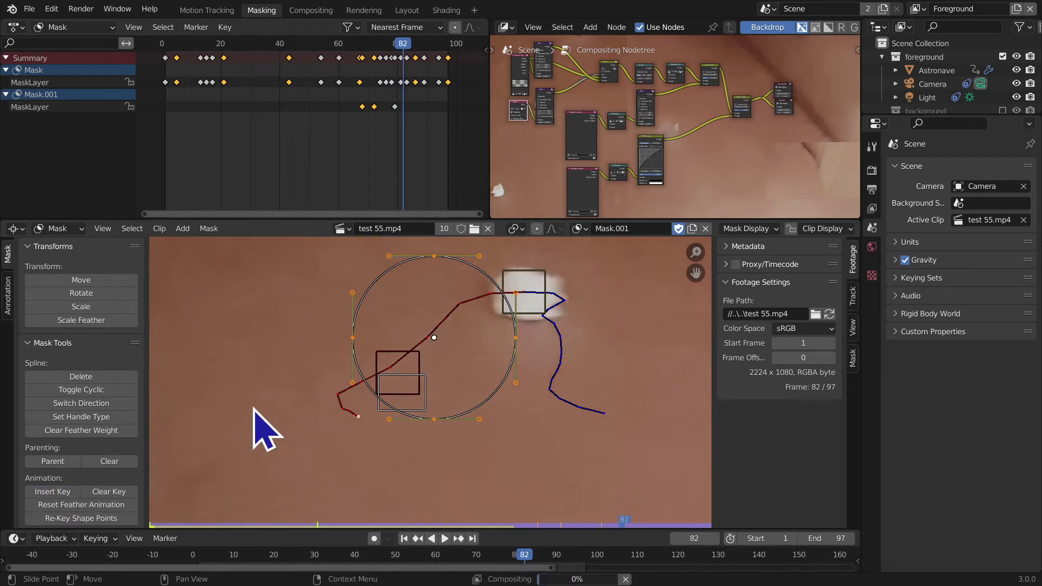
key("g")
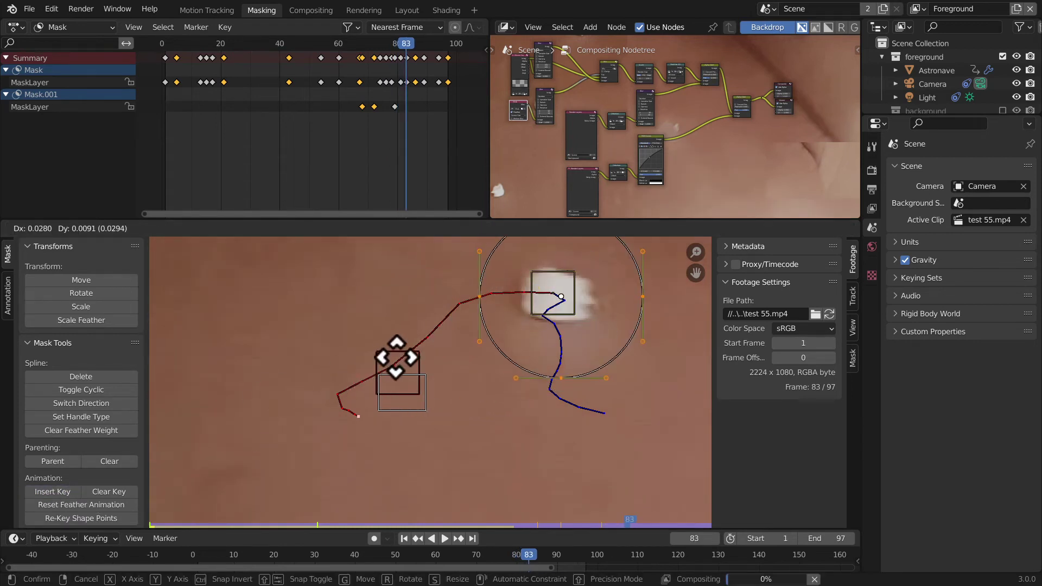
left_click(270, 395)
left_click(39, 491)
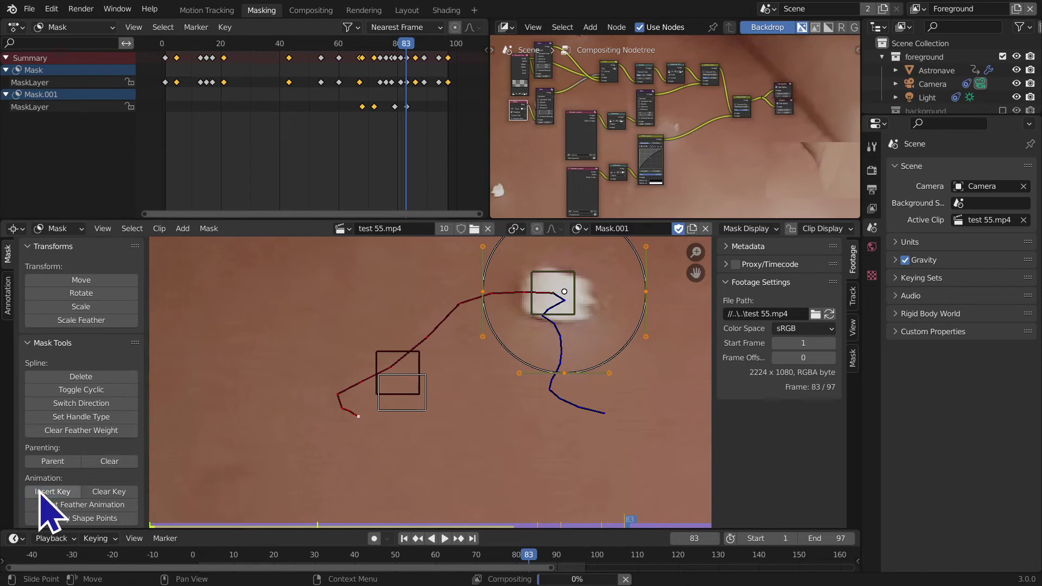
key("Right")
key("Right")
key("Right")
key("Right")
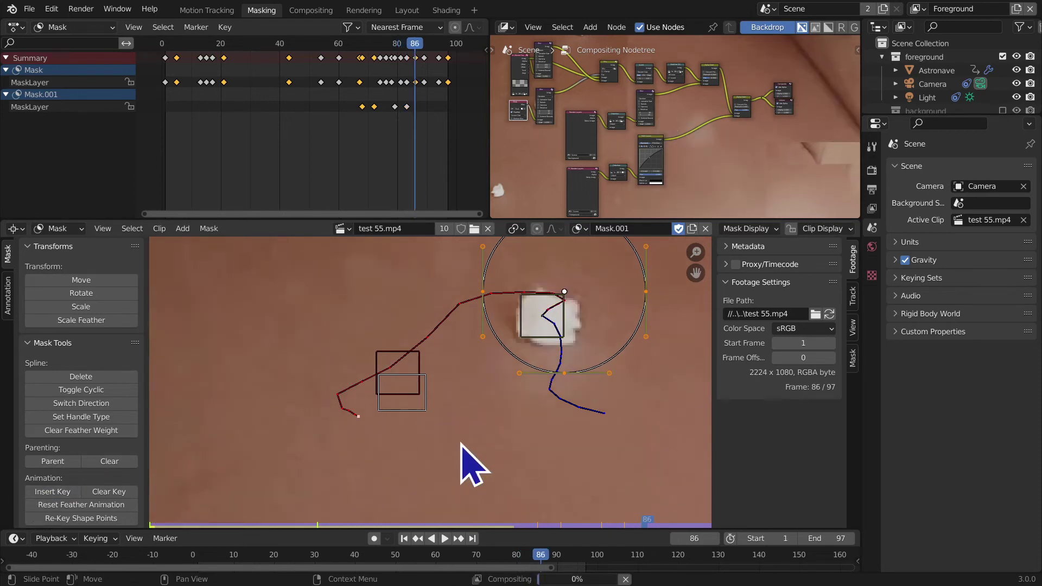
key("Right")
key("Right")
key("Right")
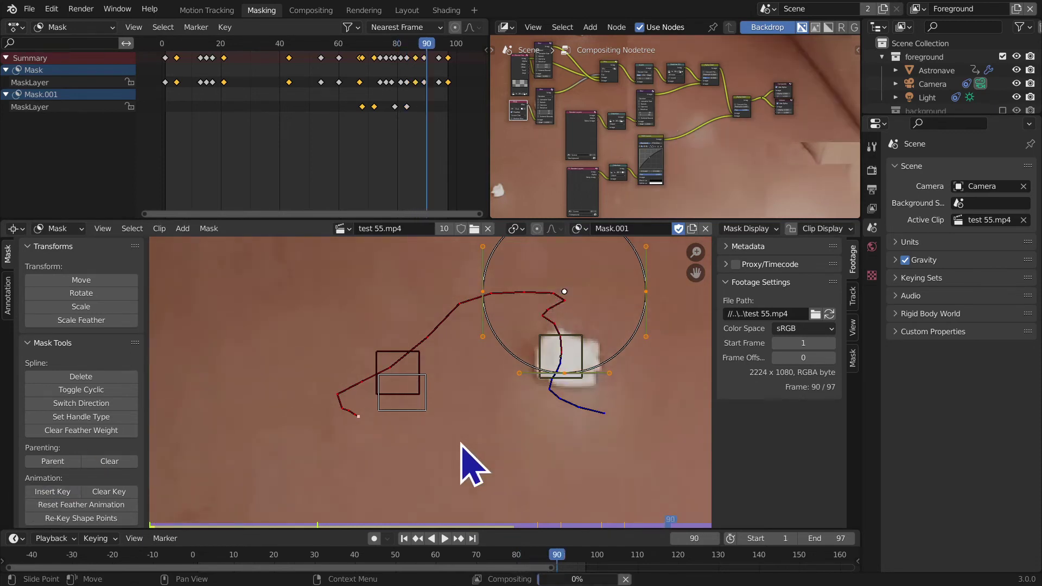
key("g")
left_click(547, 459)
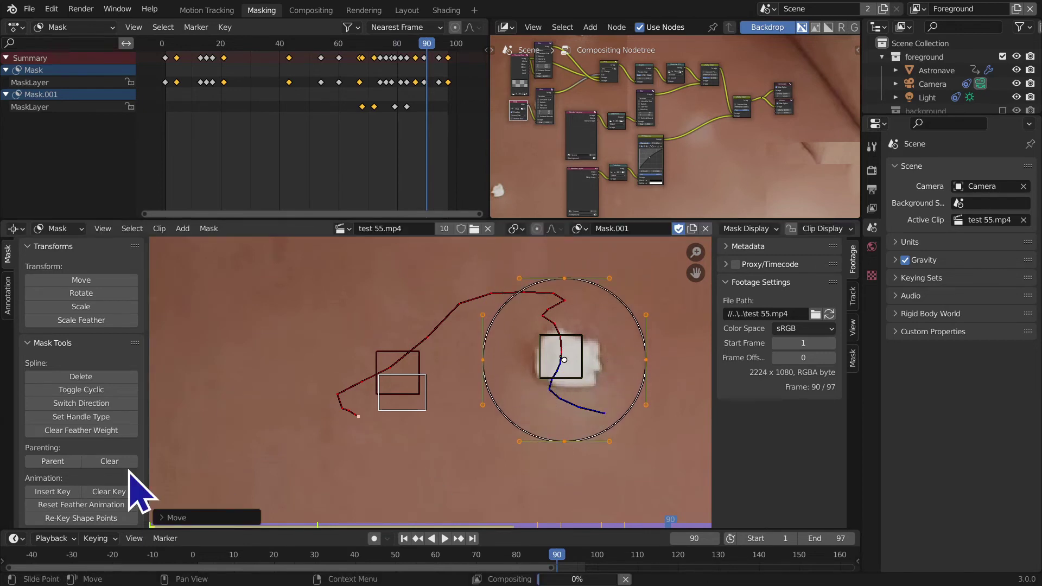
left_click(54, 492)
Step: Keyframe the circle over the blob at frame 97, then return to the first frame
key("g")
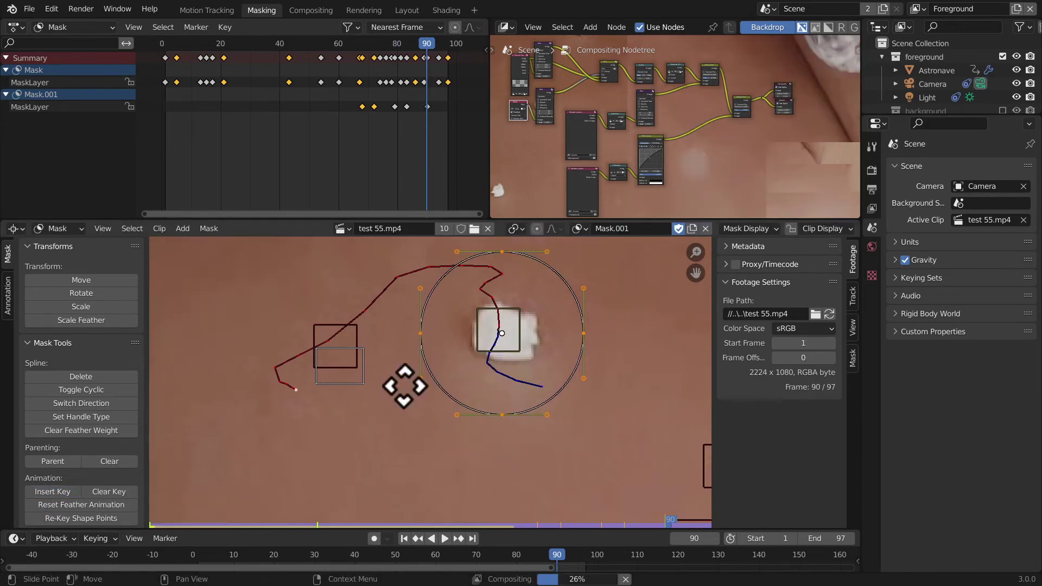
key("Escape")
key("space")
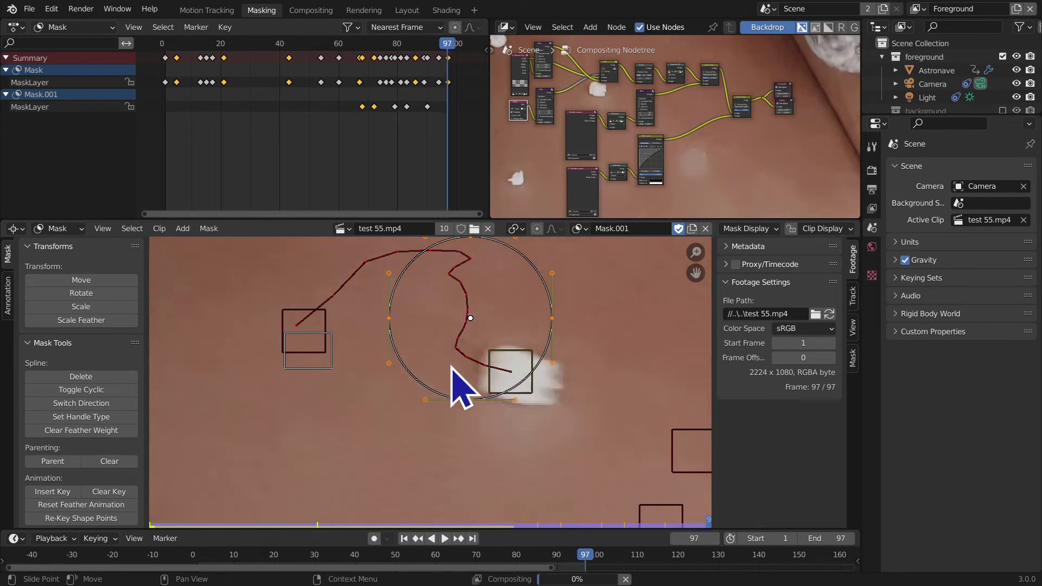
key("g")
left_click(508, 430)
left_click(76, 491)
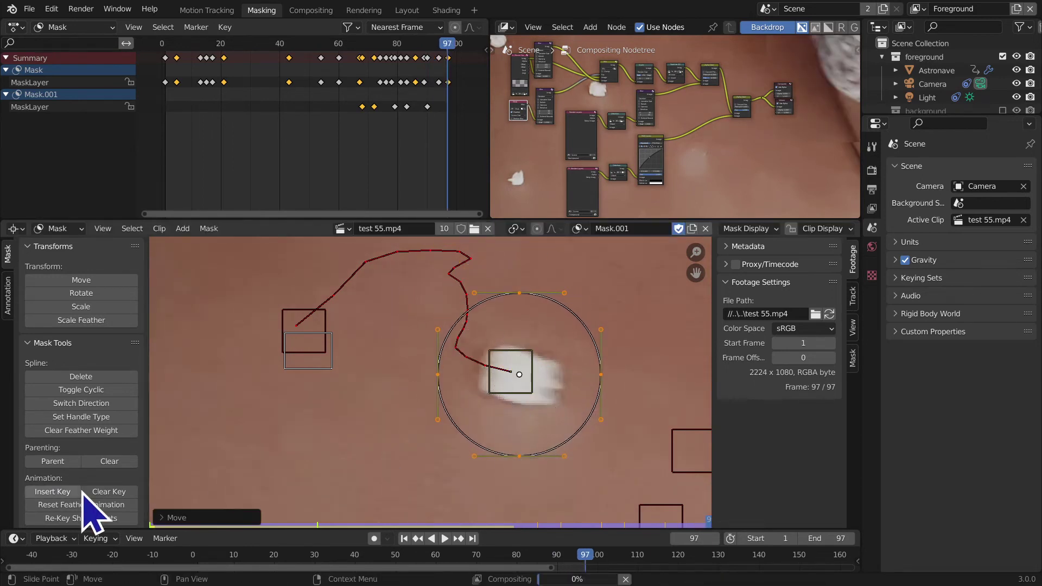
key("g")
scroll(363, 439, "down", 2)
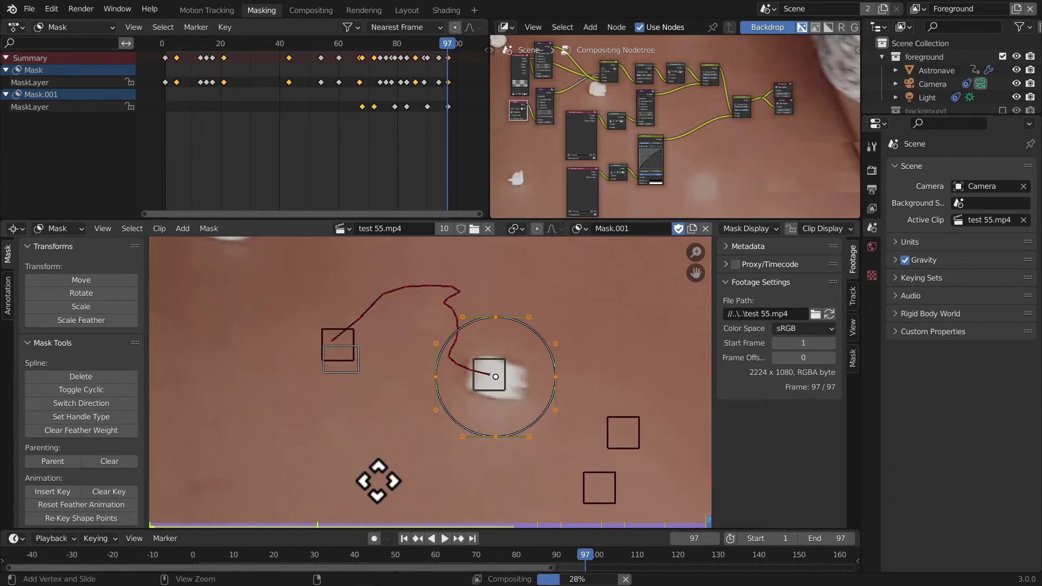
scroll(373, 239, "down", 3)
key("Escape")
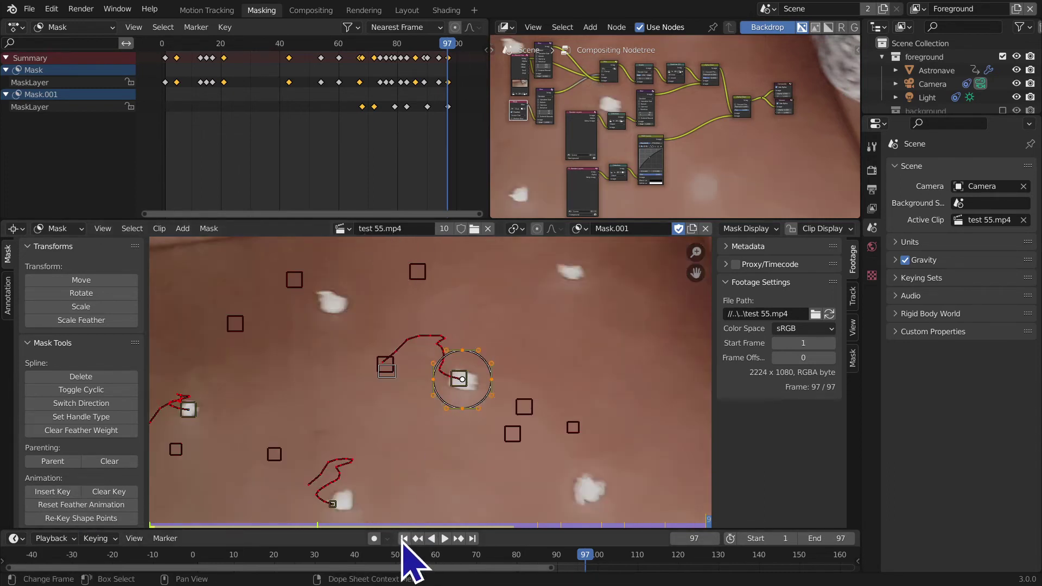
left_click(404, 539)
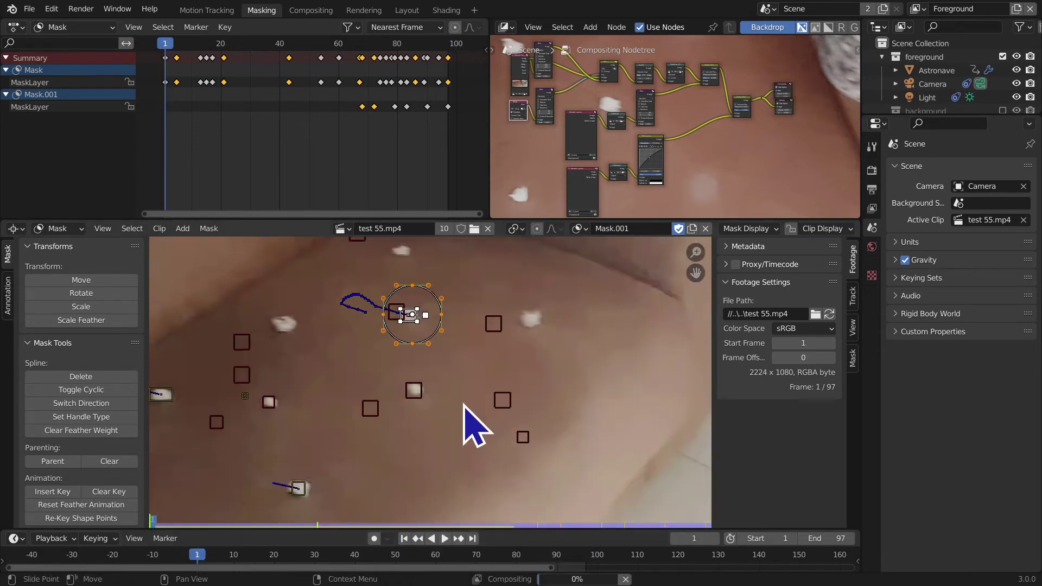
Step: Play the clip and add a corrective circle keyframe centred on the blob at frame 76
key("space")
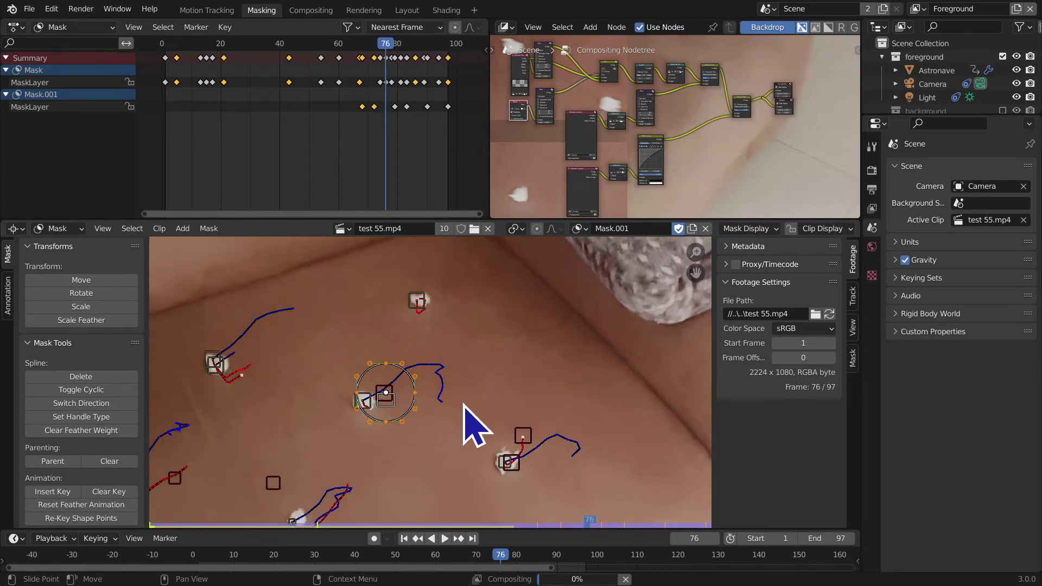
middle_click_drag(517, 425, 343, 371, "ctrl")
scroll(405, 402, "up", 1)
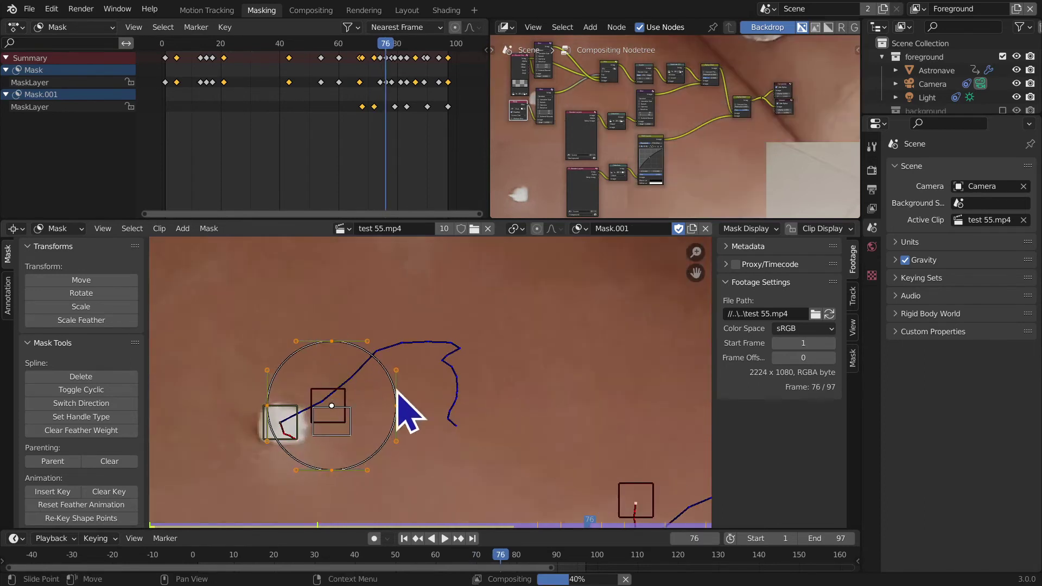
key("g")
left_click(402, 403)
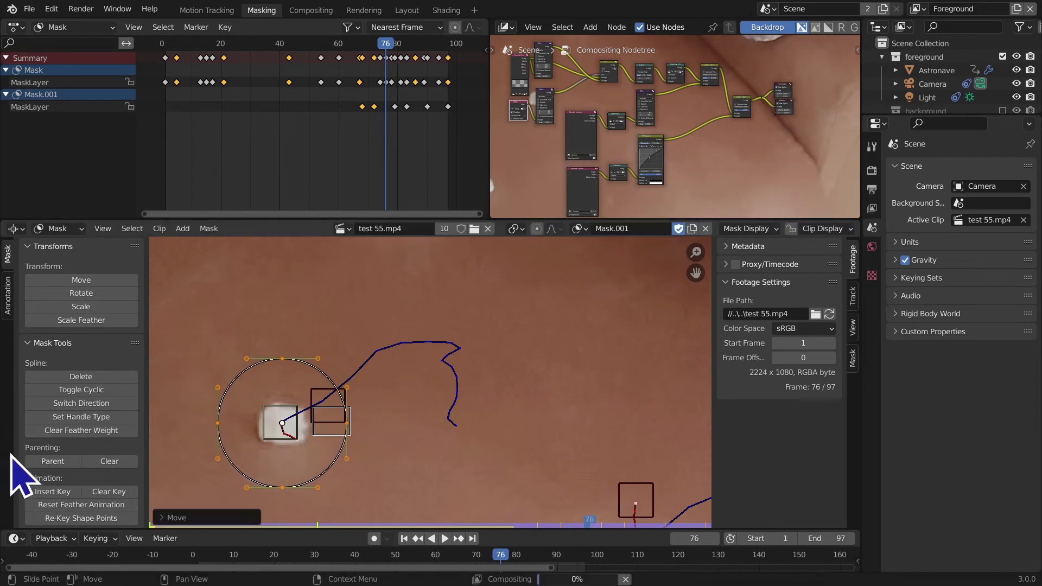
left_click(39, 491)
Step: Step through frames 69 to 96 to verify the circle tracks the blob
scroll(391, 445, "up", 1)
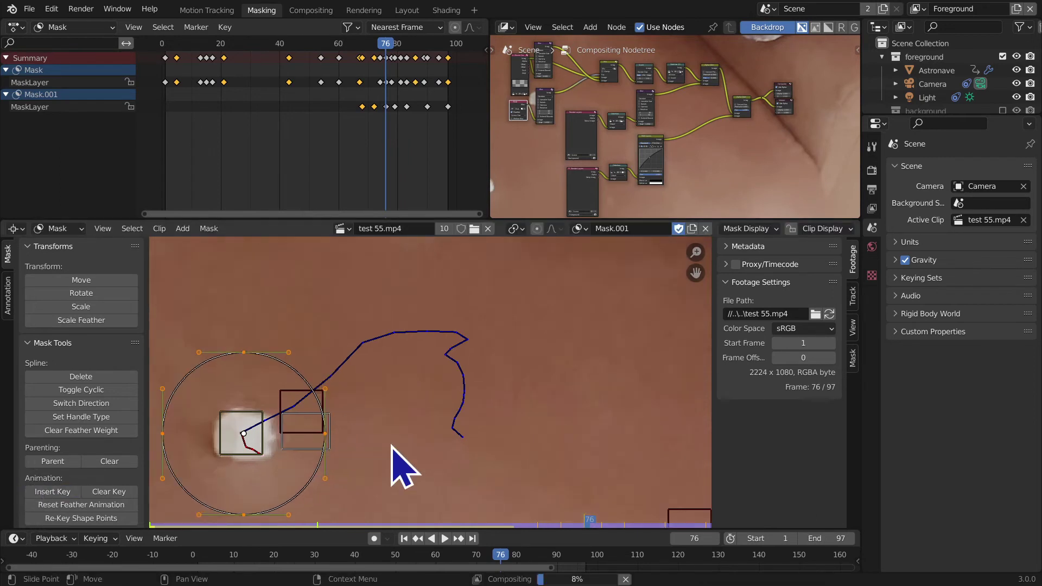
key("Left")
key("Left")
key("Left")
key("Left")
key("Left")
key("Left")
key("Left")
key("Right")
key("Right")
key("Right")
key("Right")
key("Right")
key("Right")
key("Right")
key("Right")
key("Right")
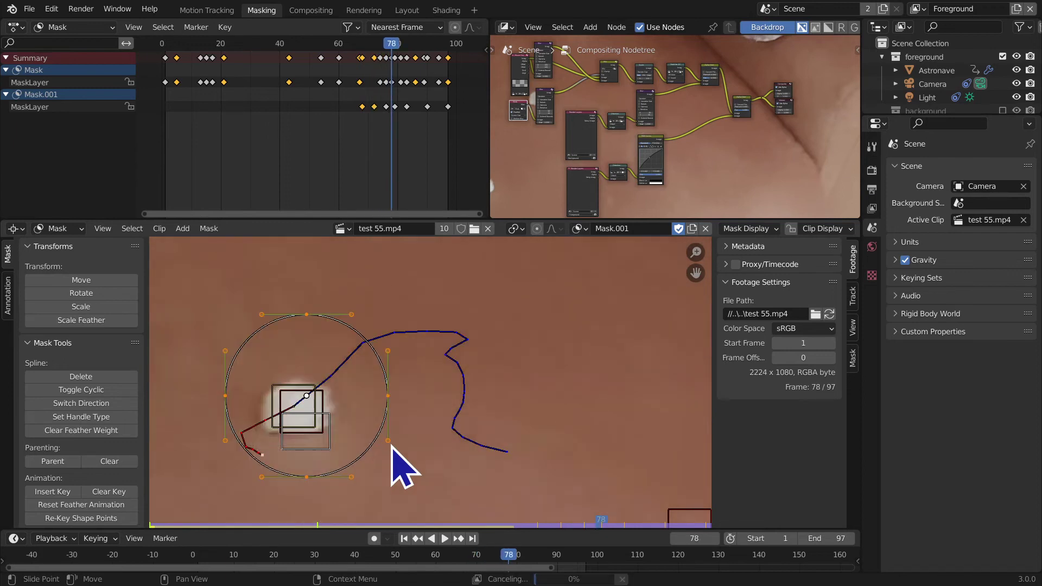
key("Right")
key("Right")
key("Right")
key("Right")
key("Right")
key("Right")
key("Right")
key("Right")
key("Right")
key("Right")
key("Right")
key("Right")
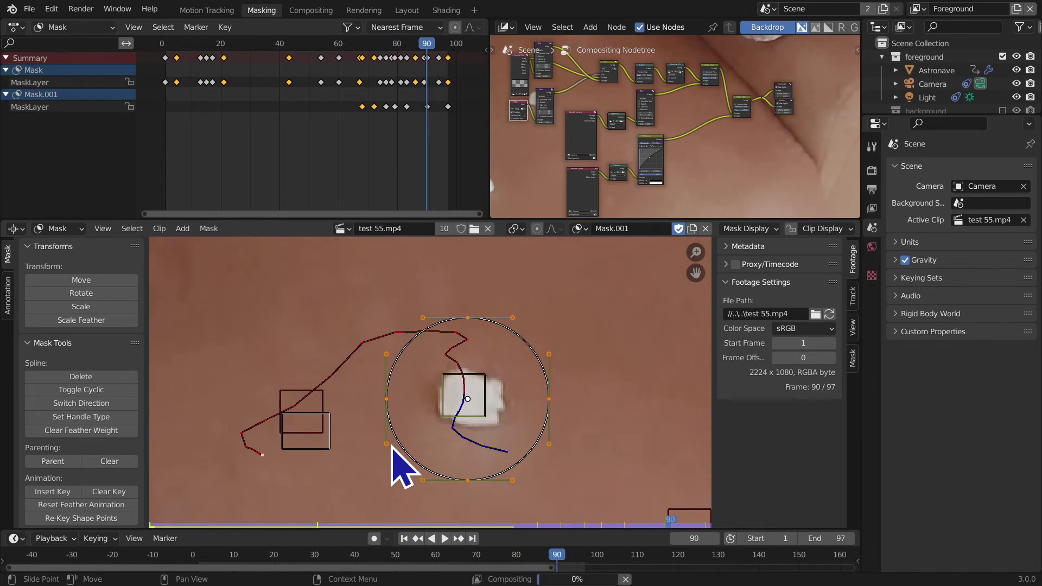
key("Right")
key("Right")
key("Right")
key("Right")
key("Right")
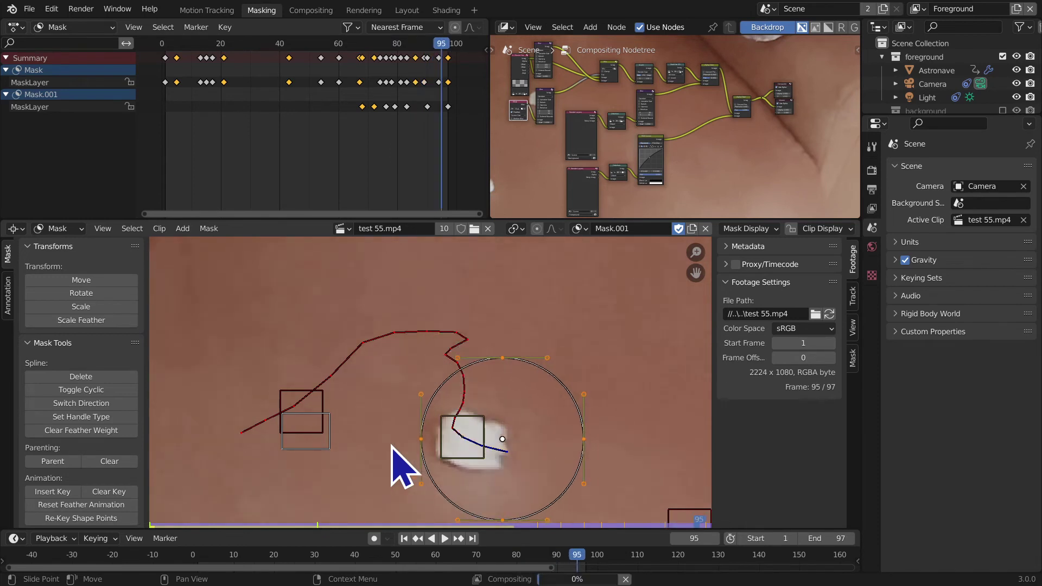
key("Right")
key("Right")
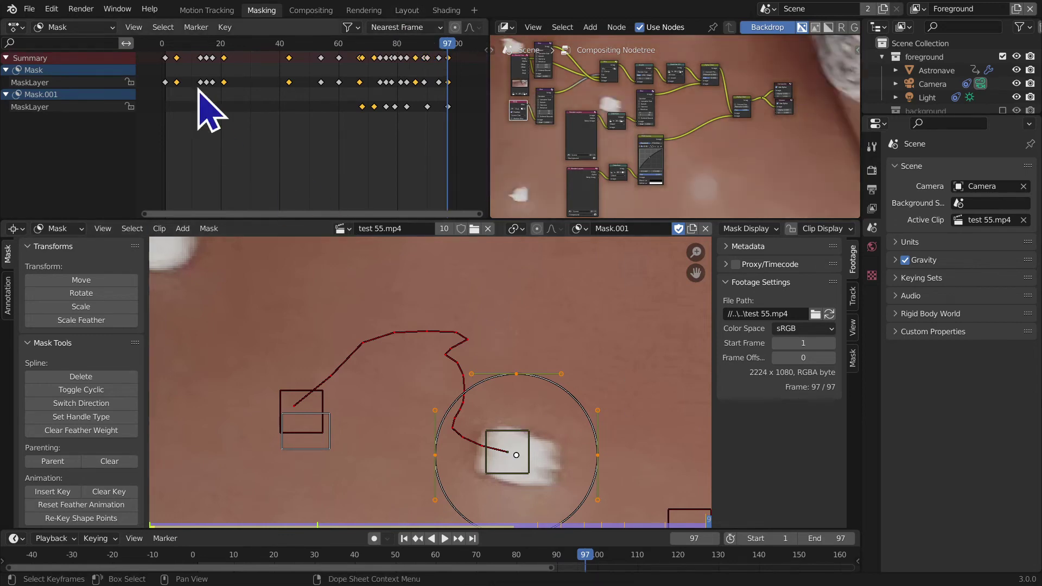
Step: Switch to the Compositing workspace and frame the node tree around the Mix node
left_click(326, 10)
middle_click_drag(391, 288, 370, 212, "ctrl")
scroll(158, 232, "up", 2)
middle_click_drag(32, 152, 171, 125)
Step: Add a new Mask input node below the first Mask node
key("shift+a")
mouse_move(130, 293)
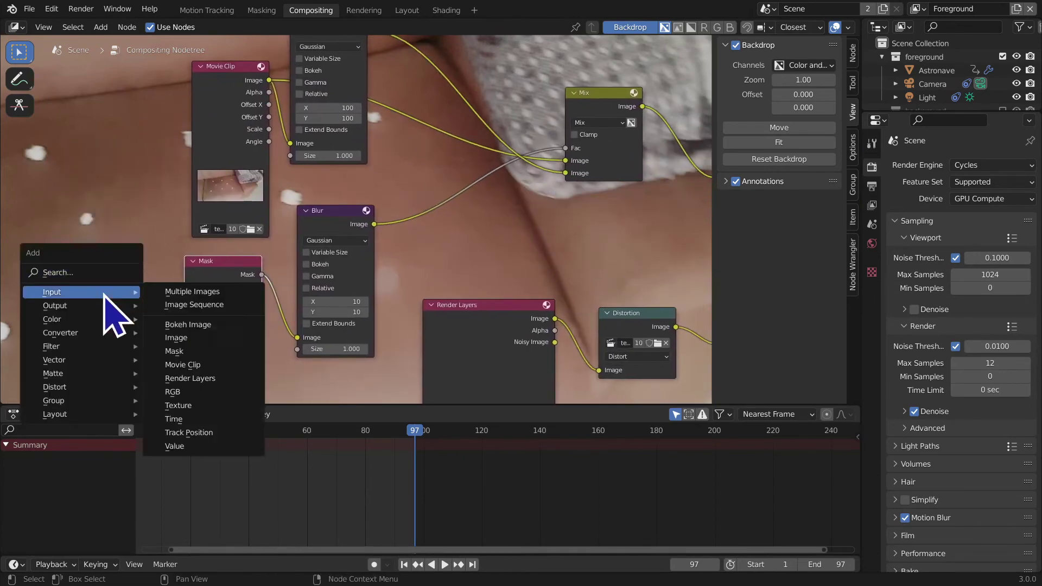
left_click(210, 352)
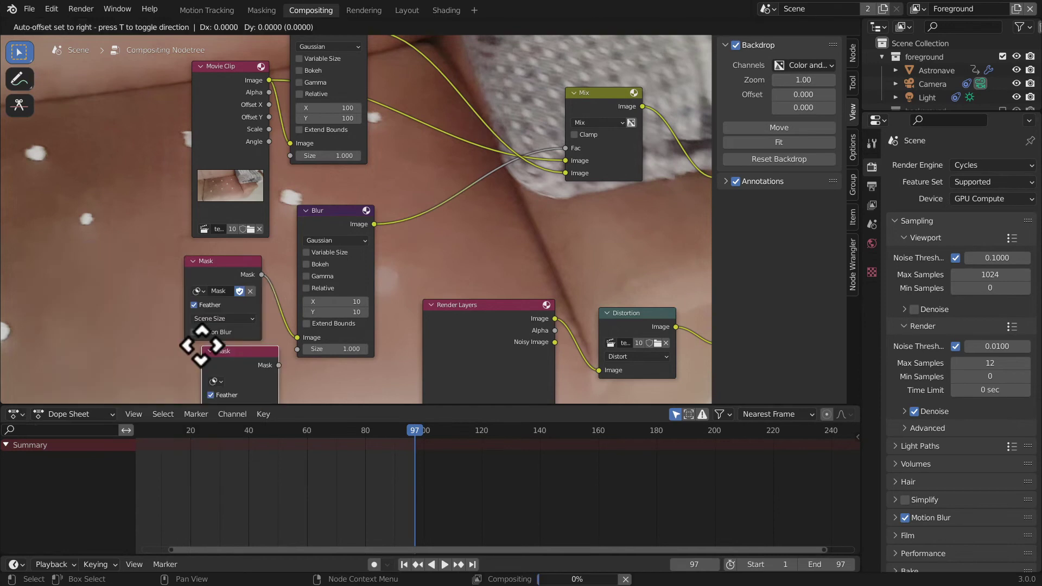
left_click(184, 342)
scroll(209, 271, "down", 6, "shift")
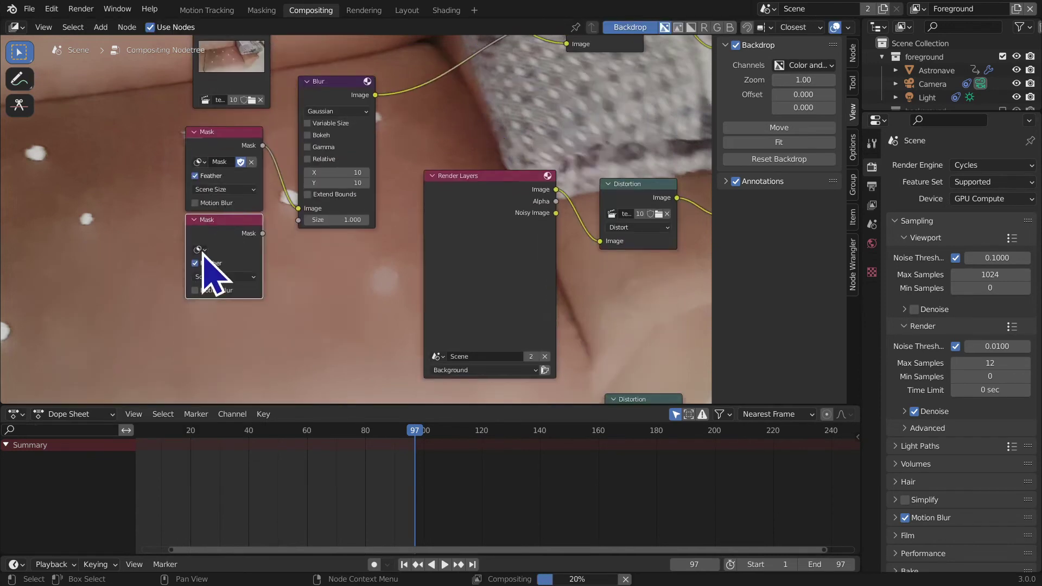
Step: Assign Mask.001 to the new Mask node and widen it to show the full name
left_click(204, 249)
left_click(223, 279)
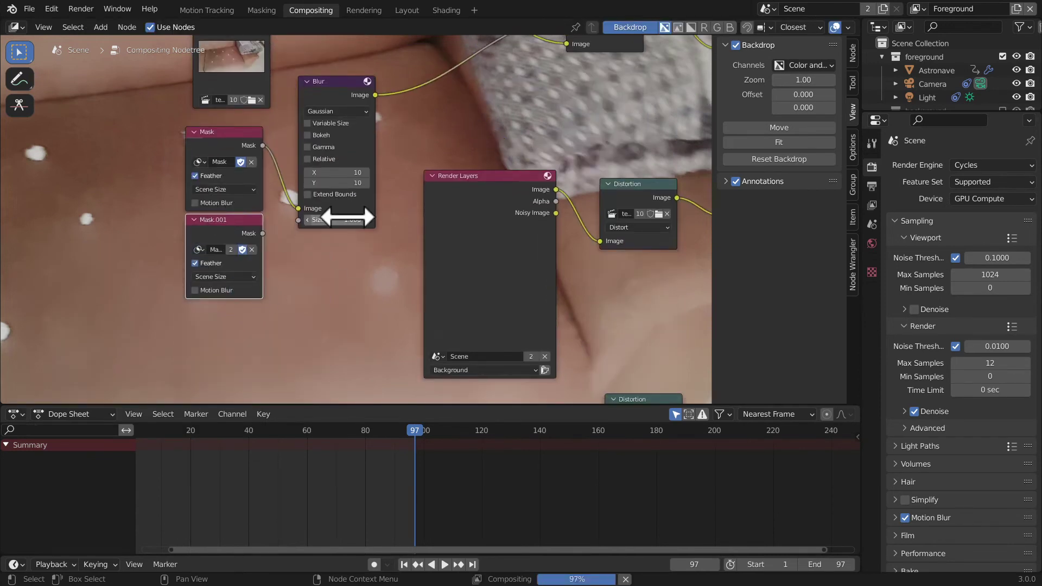
middle_click_drag(337, 288, 283, 315)
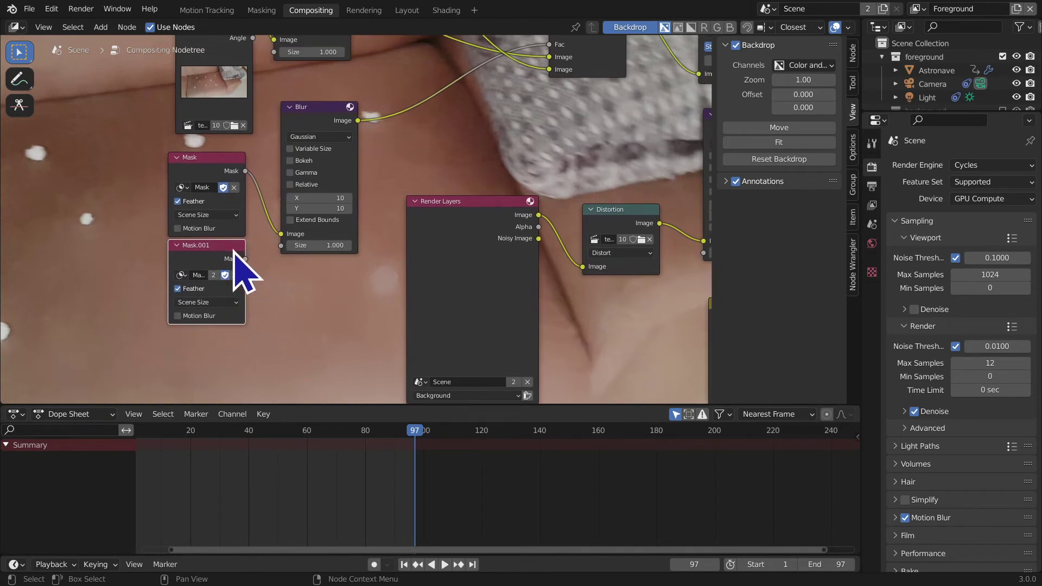
left_click_drag(244, 245, 224, 273)
scroll(524, 140, "up", 5, "shift")
Step: Add a Mix node via the 'mix' search and place it after the first Mix
scroll(523, 139, "right", 5, "ctrl")
key("shift+a")
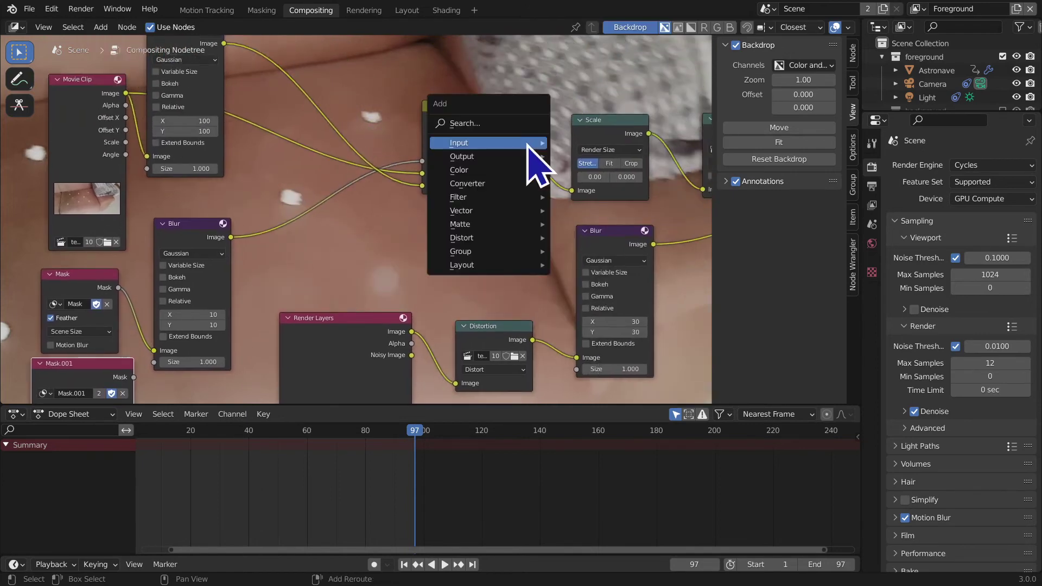
type("mix")
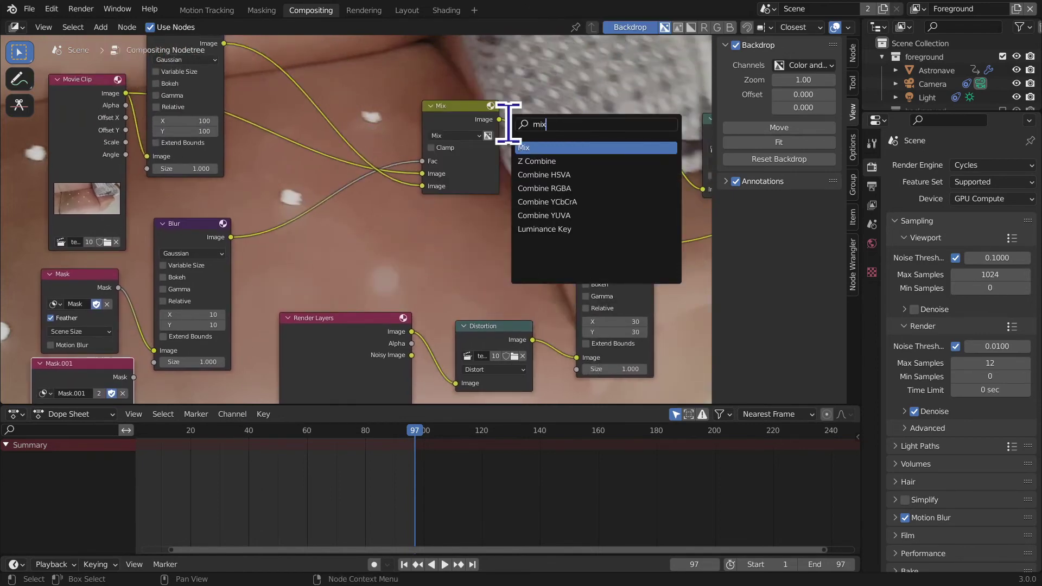
key("Return")
left_click(565, 137)
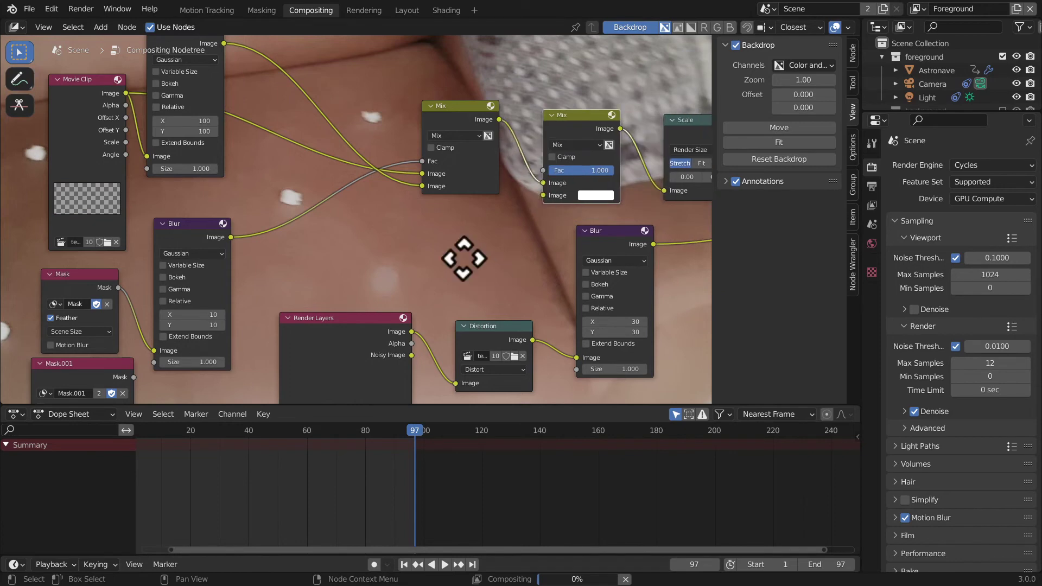
Step: Move the Mask.001 node down-left and nudge the top Blur node
middle_click_drag(461, 255, 529, 146)
left_click_drag(145, 263, 105, 280)
scroll(233, 267, "down", 1)
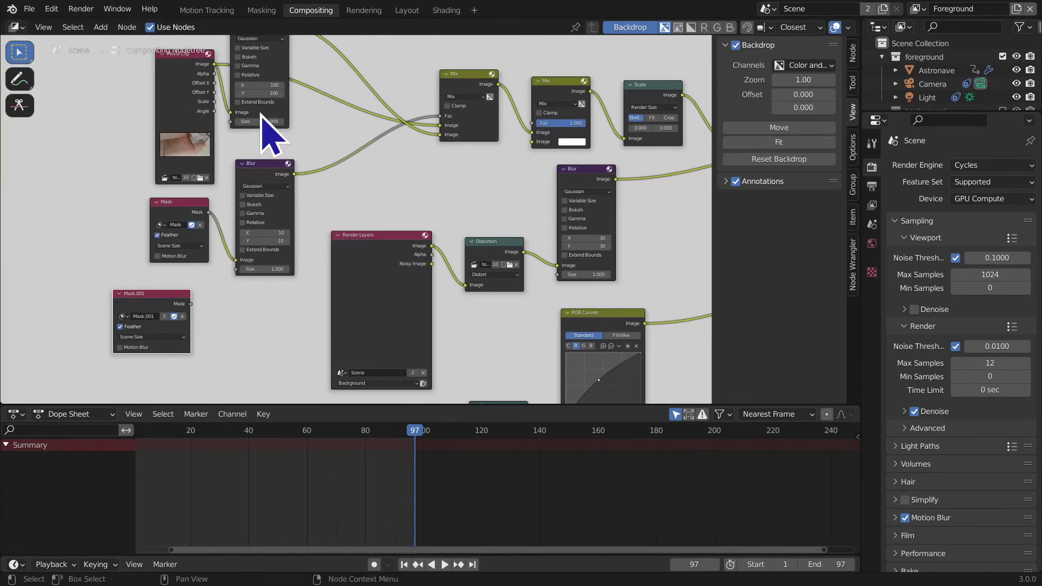
scroll(261, 239, "down", 1)
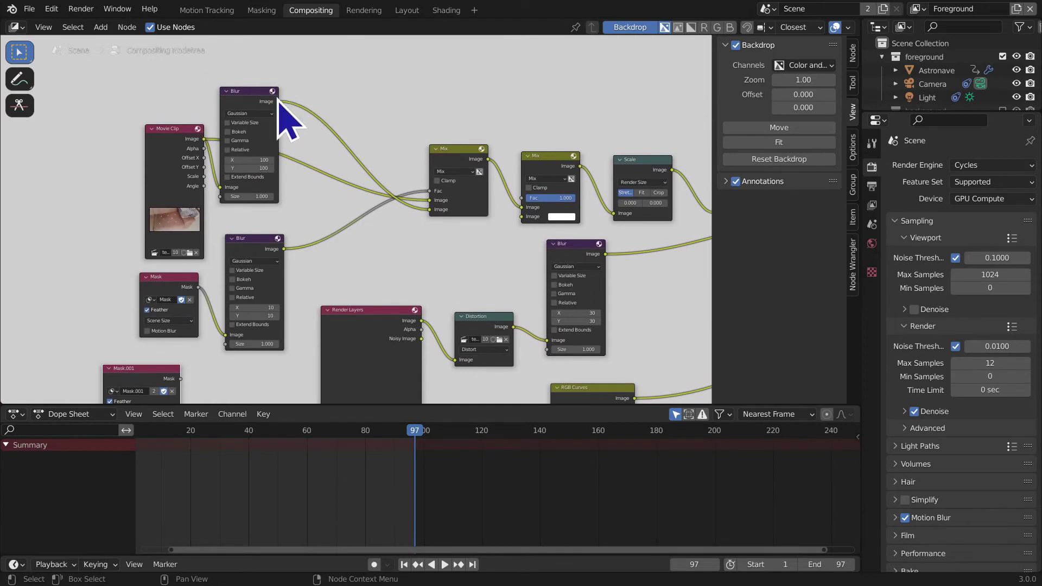
left_click_drag(279, 101, 285, 109)
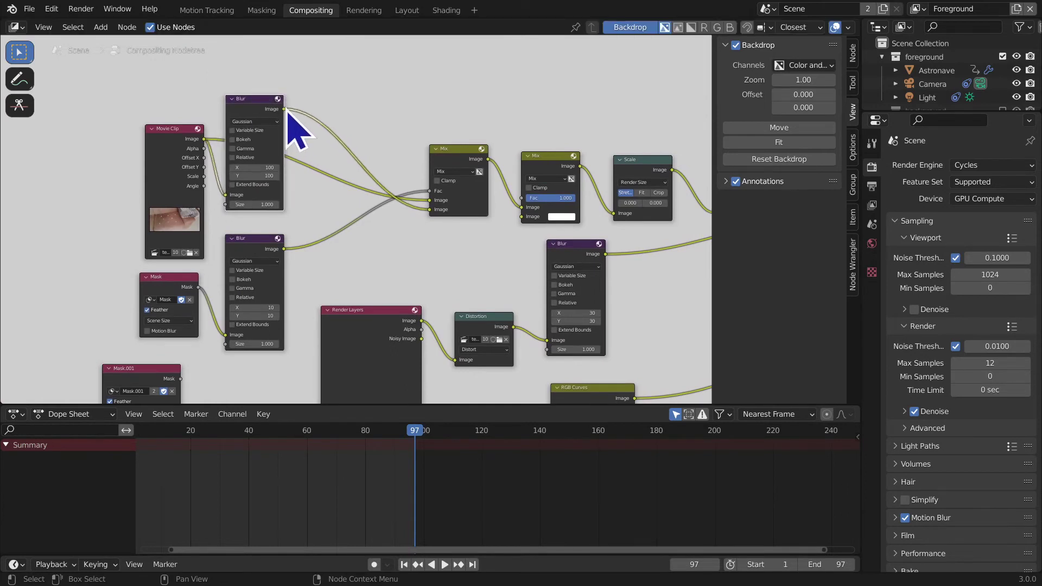
Step: Link the top Blur's image to the second Mix's lower Image input and wire Mask.001 into it
left_click_drag(288, 113, 538, 230)
scroll(516, 261, "down", 2)
middle_click_drag(396, 310, 391, 279)
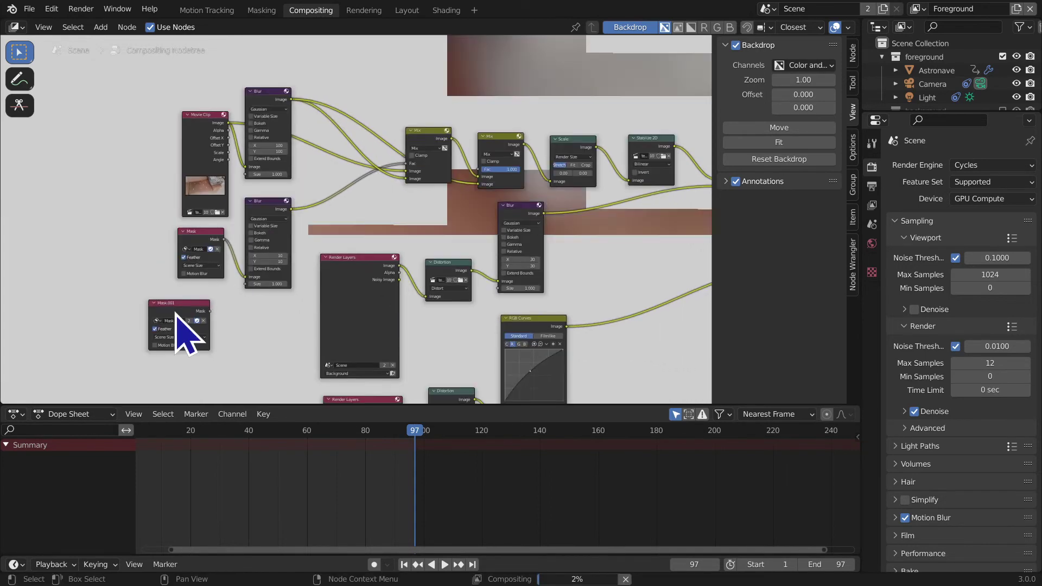
left_click_drag(211, 313, 480, 170)
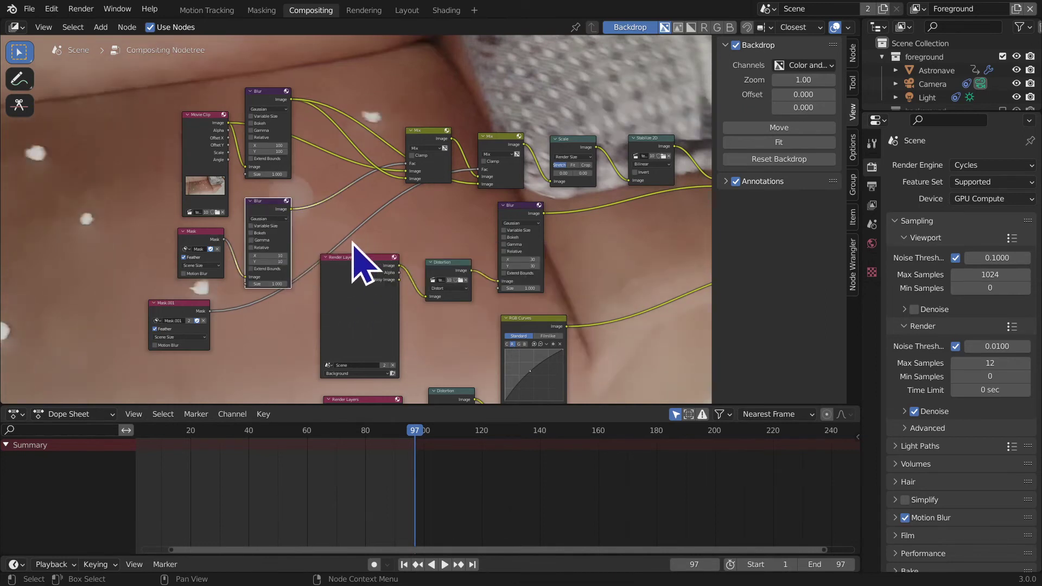
key("shift+d")
Step: Insert the duplicated Blur on the Mask.001 link and set its X and Y size to 20
left_click(326, 348)
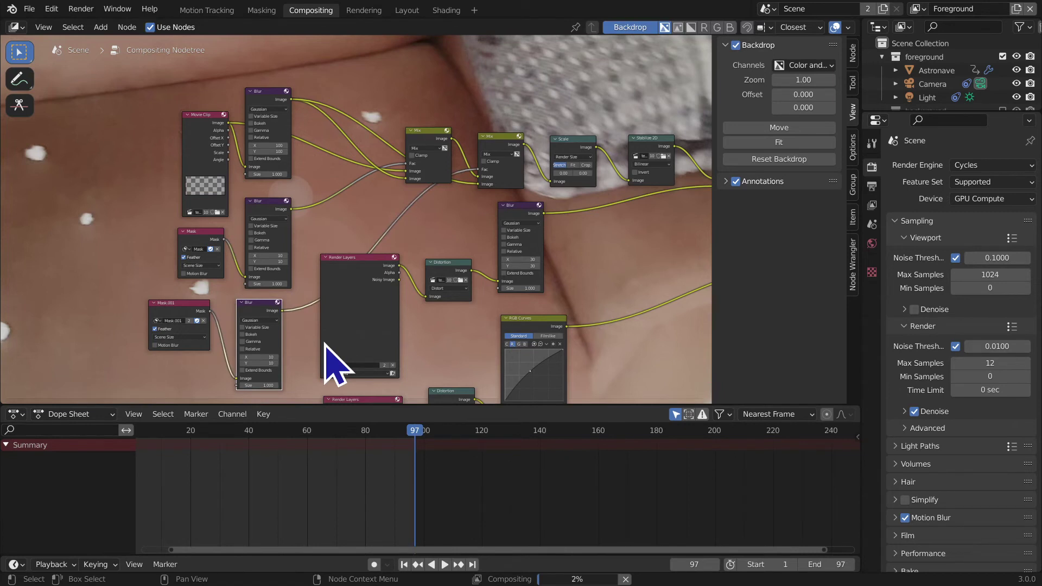
middle_click_drag(274, 348, 466, 314)
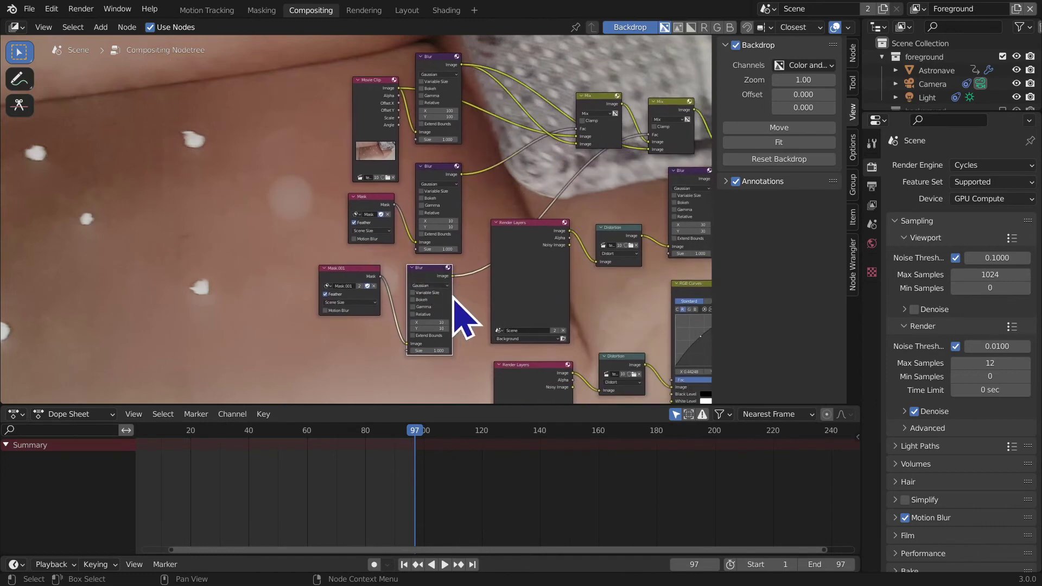
scroll(477, 255, "up", 3)
middle_click_drag(477, 256, 414, 210)
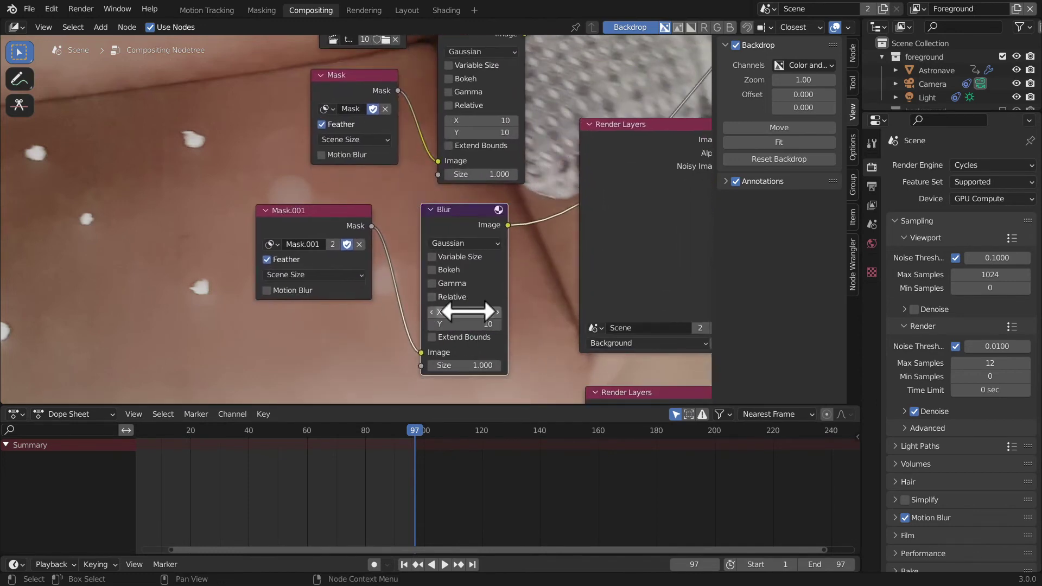
left_click(468, 312)
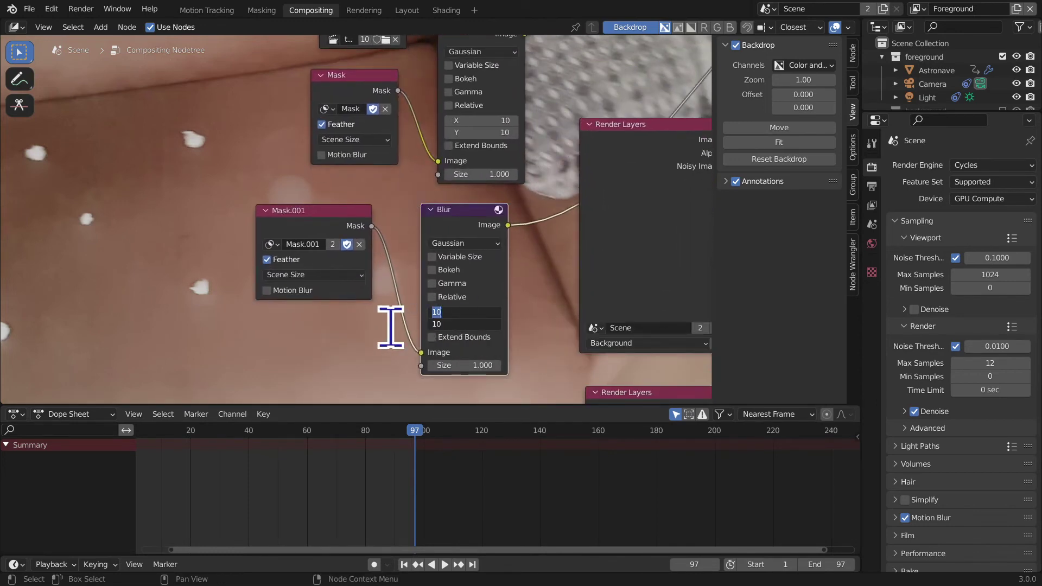
key("Return")
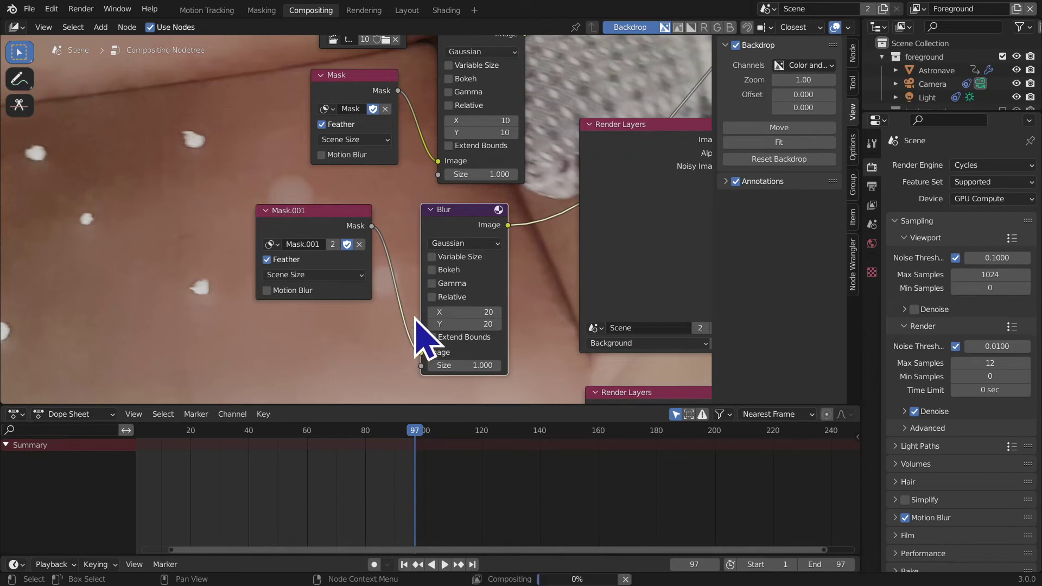
middle_click_drag(450, 308, 495, 256)
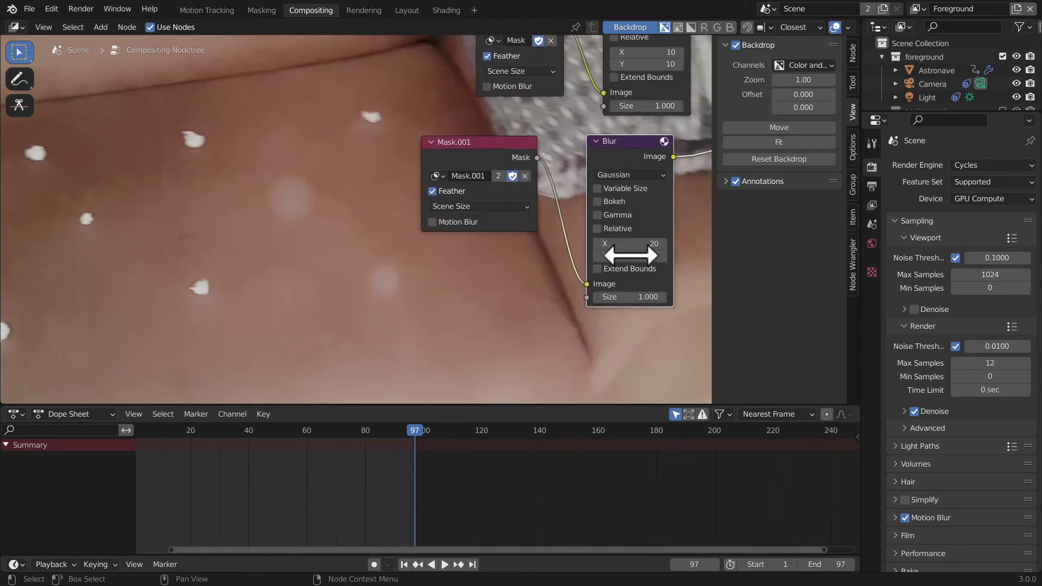
middle_click_drag(621, 239, 454, 158)
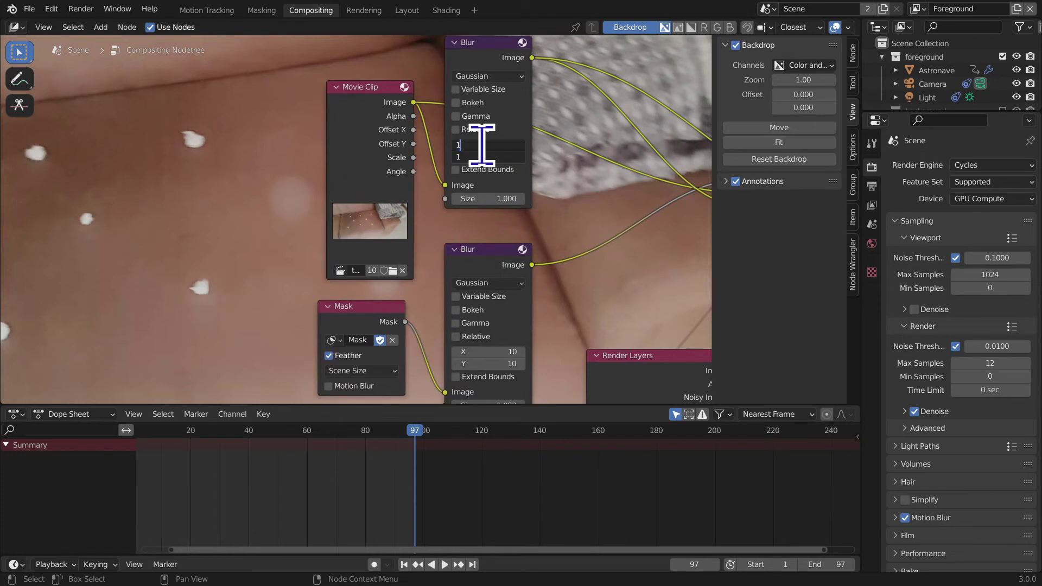
Step: Try 150 and 200 as the Movie Clip Blur node's X and Y size, settling on 180
key("Return")
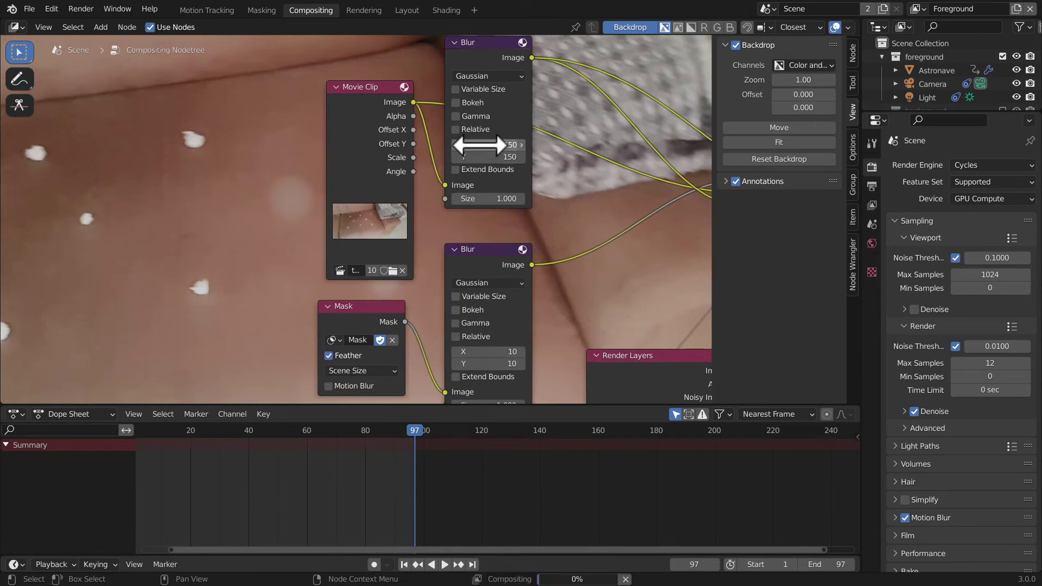
middle_click_drag(477, 210, 523, 244)
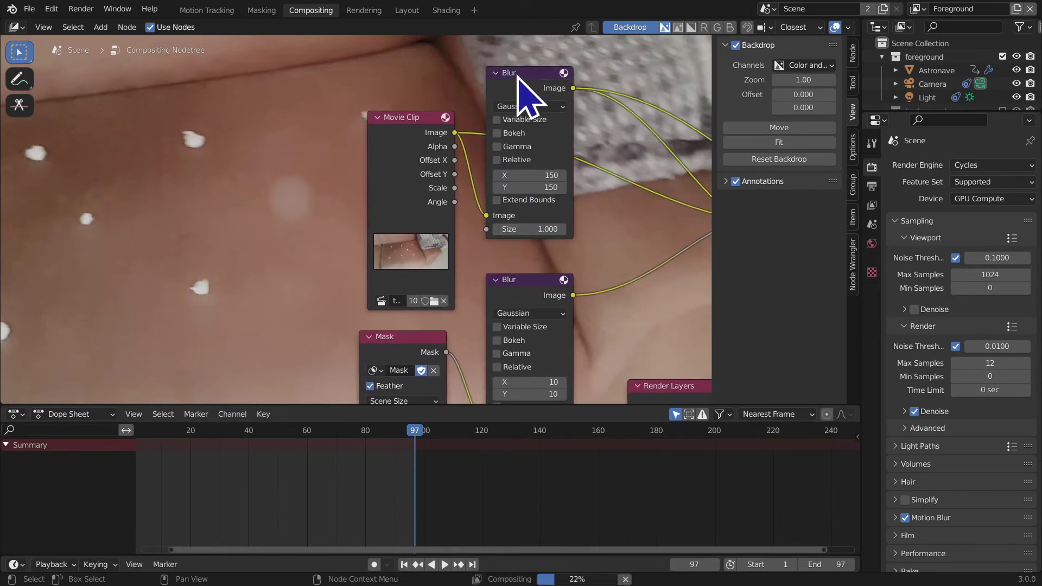
middle_click_drag(585, 275, 671, 266)
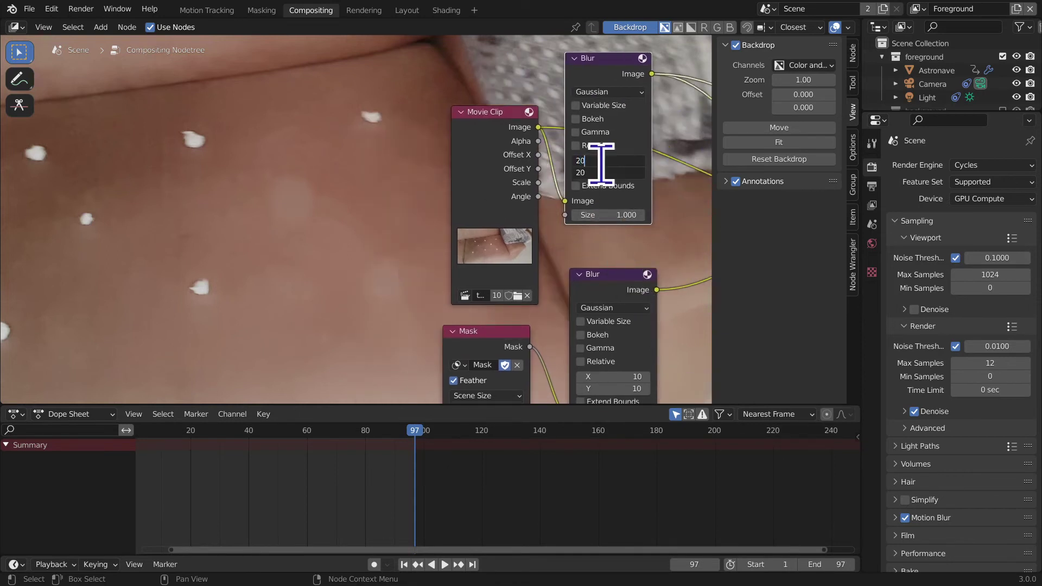
type("0")
key("Return")
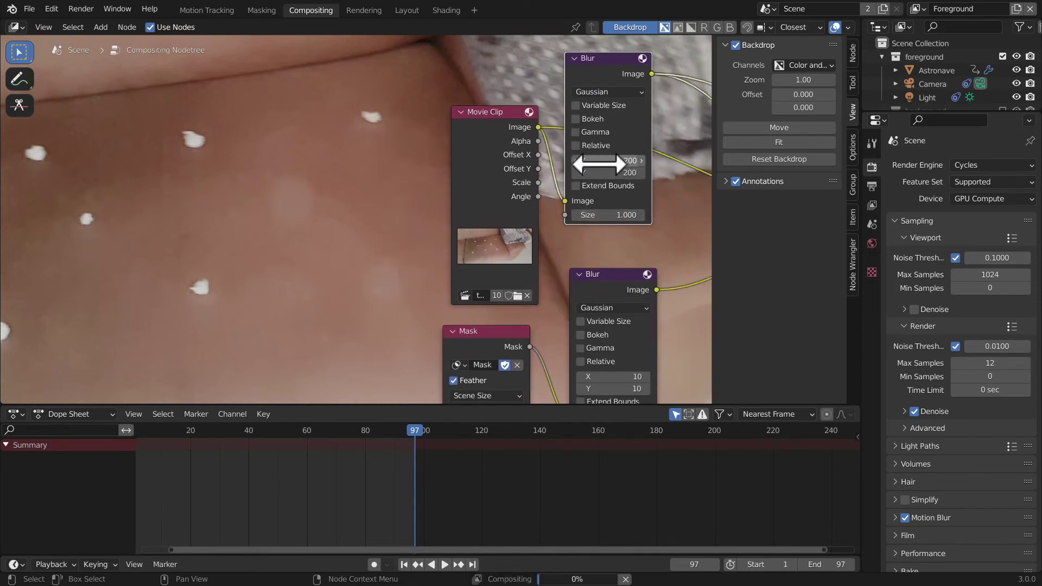
scroll(459, 277, "up", 1)
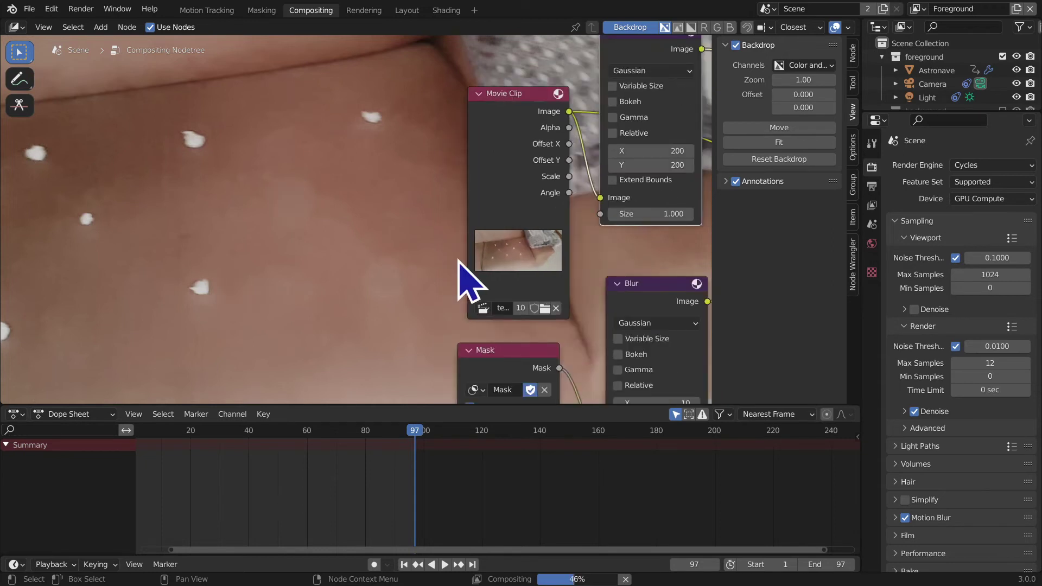
middle_click_drag(459, 261, 408, 263)
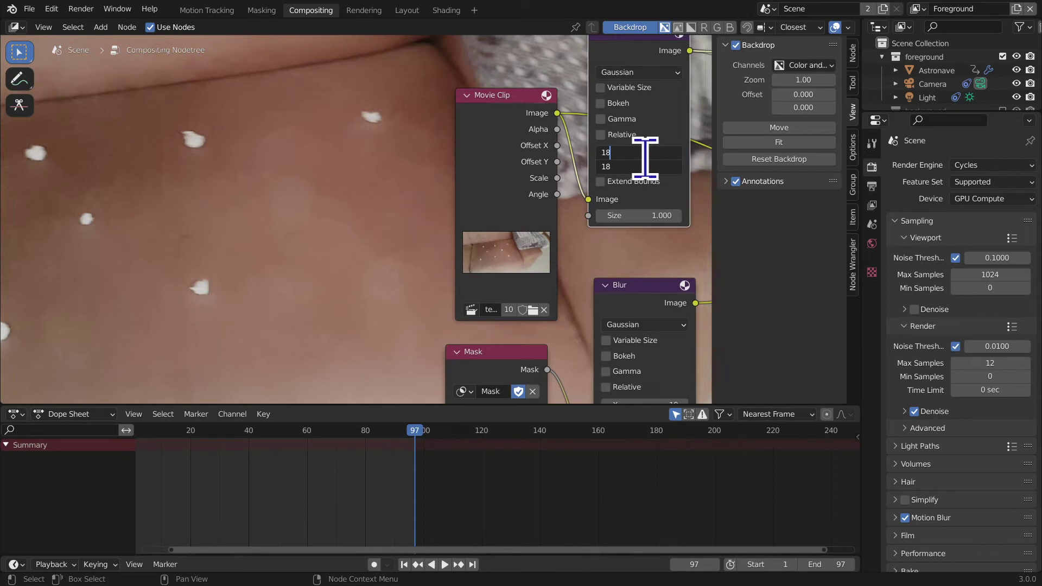
type("0")
key("Return")
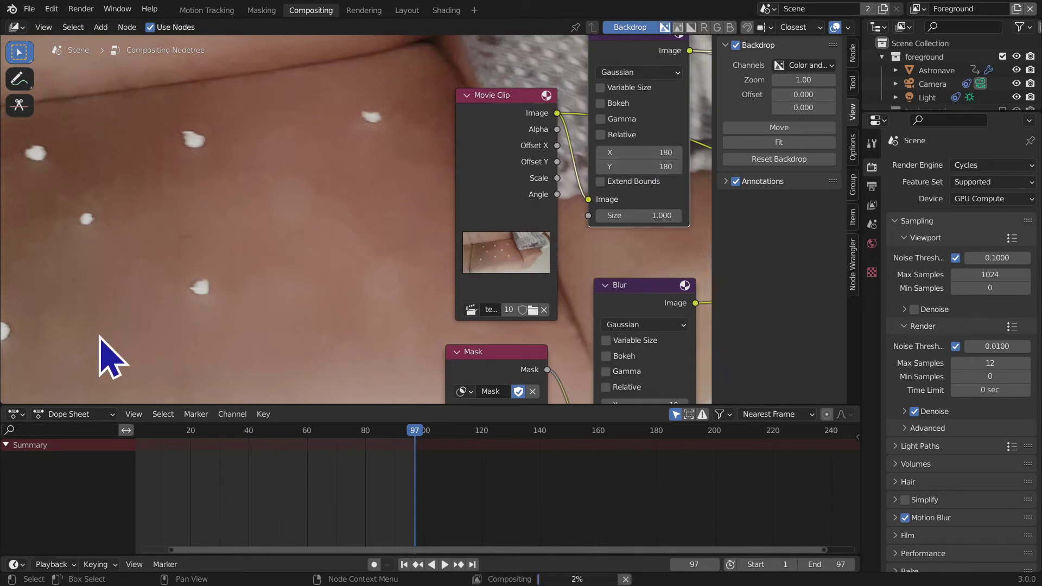
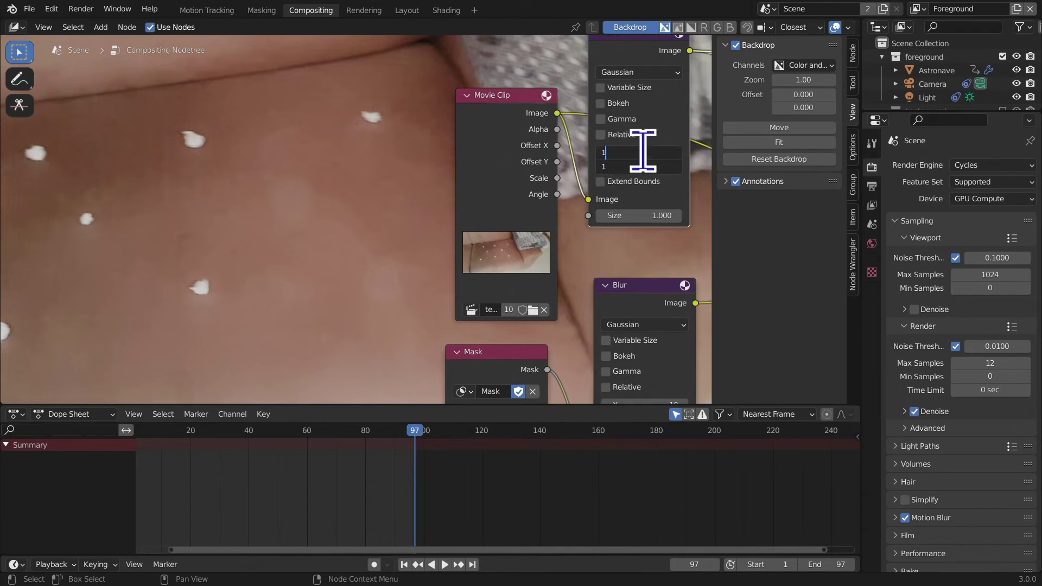
Step: Give the upper Blur node X and Y of 160 and a Size of 2
key("Return")
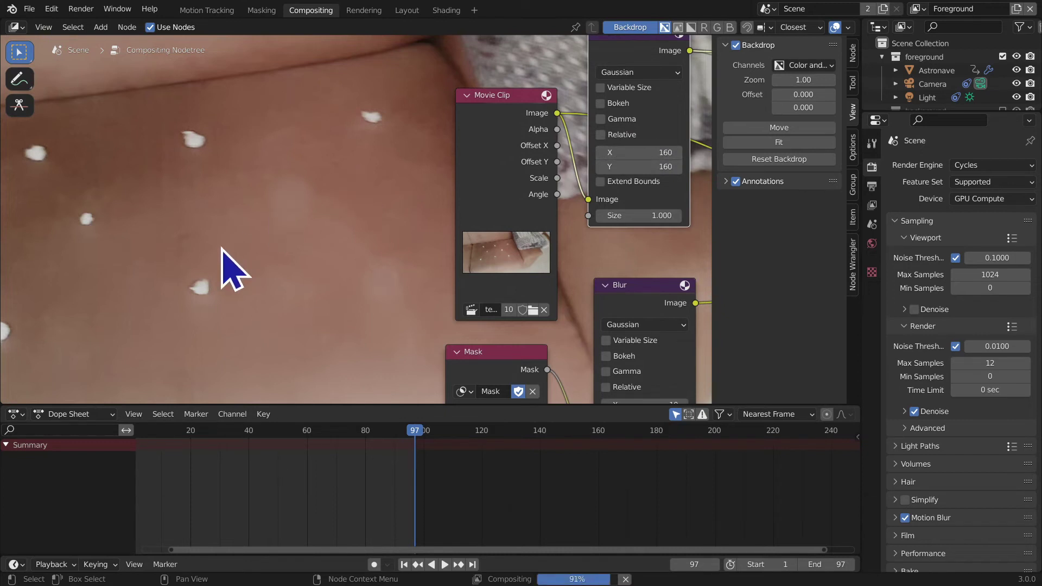
scroll(223, 261, "down", 2)
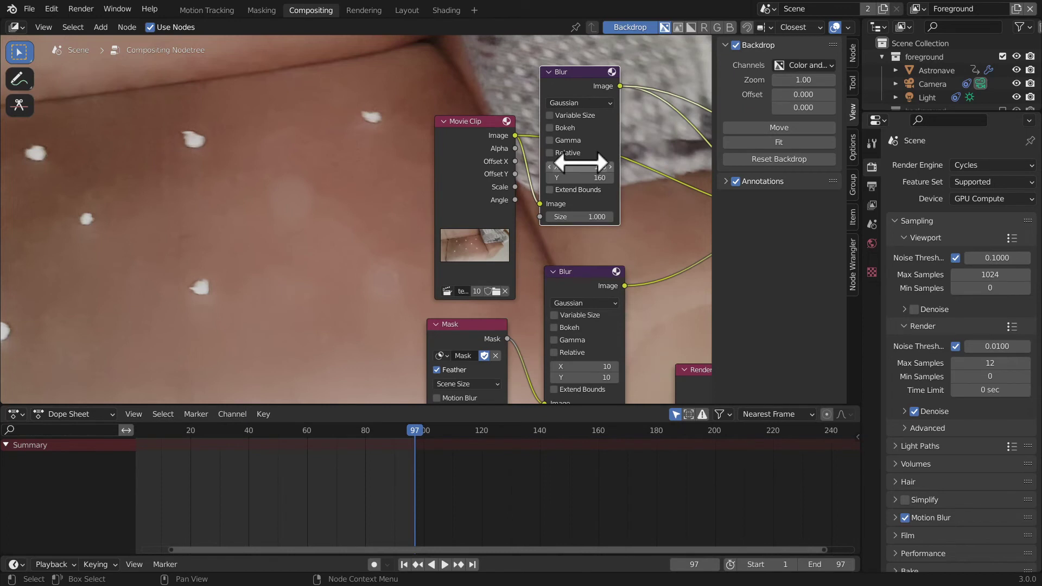
key("Return")
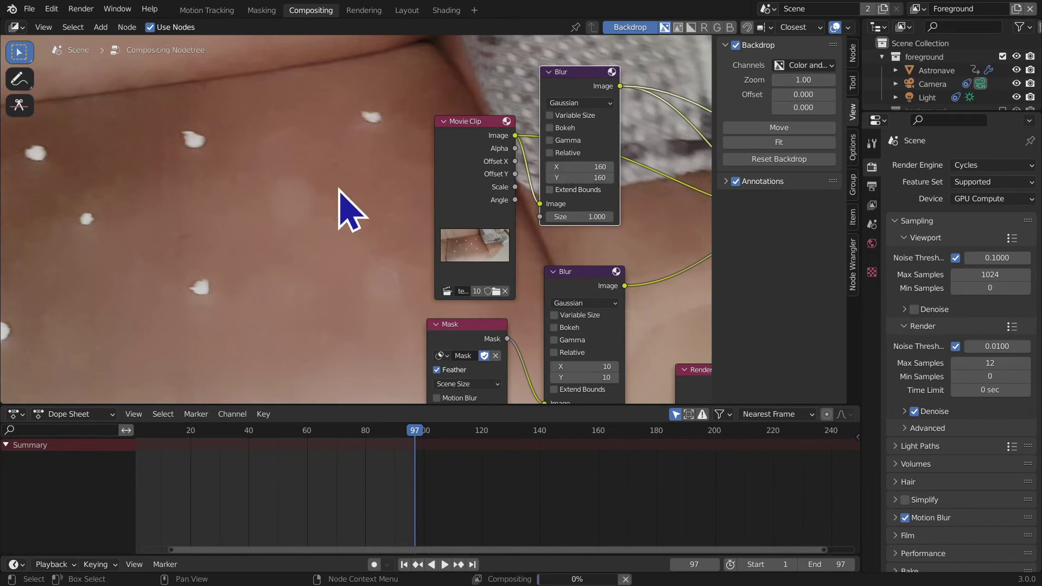
double_click(574, 219)
type("2")
key("Return")
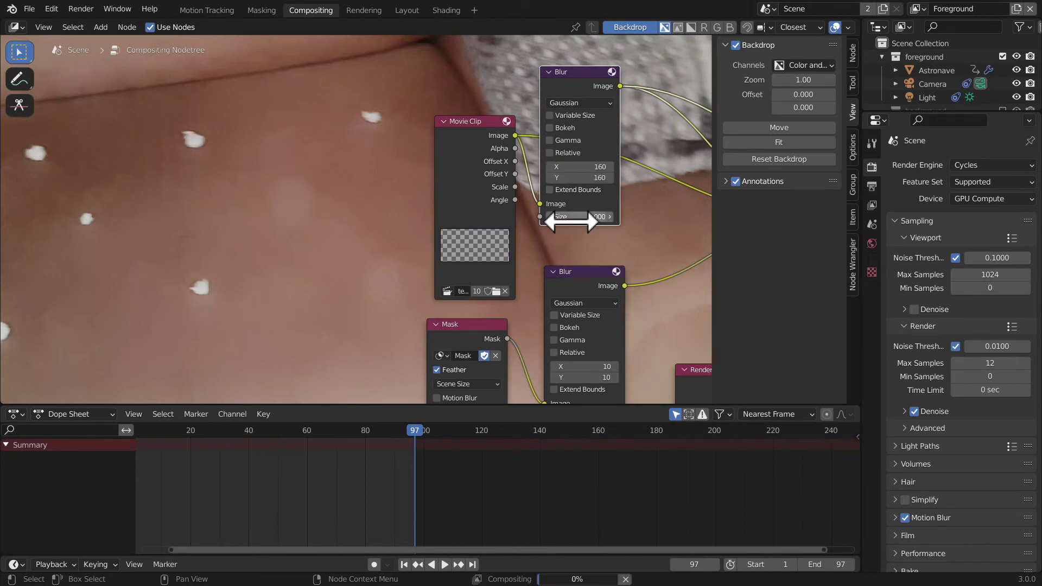
Step: Set the lower, mask-driven Blur node's X and Y to 8
middle_click_drag(524, 226, 481, 237)
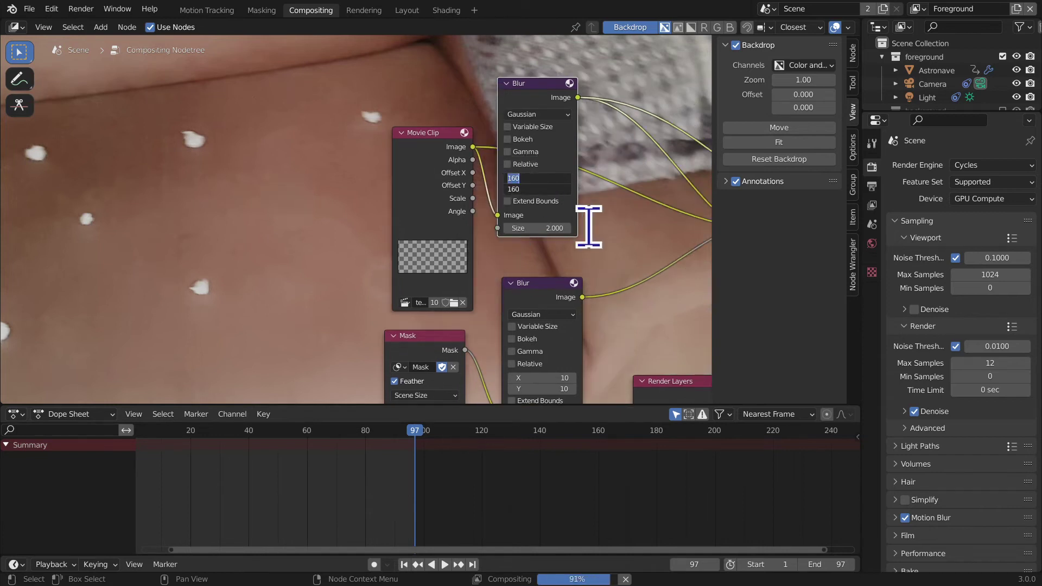
middle_click_drag(329, 283, 548, 245)
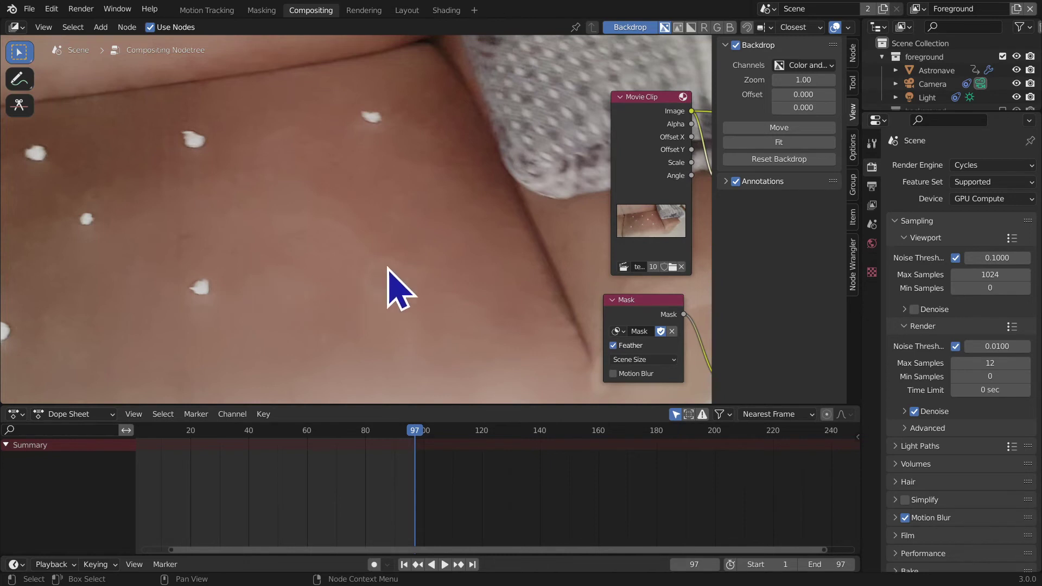
middle_click_drag(386, 279, 193, 256)
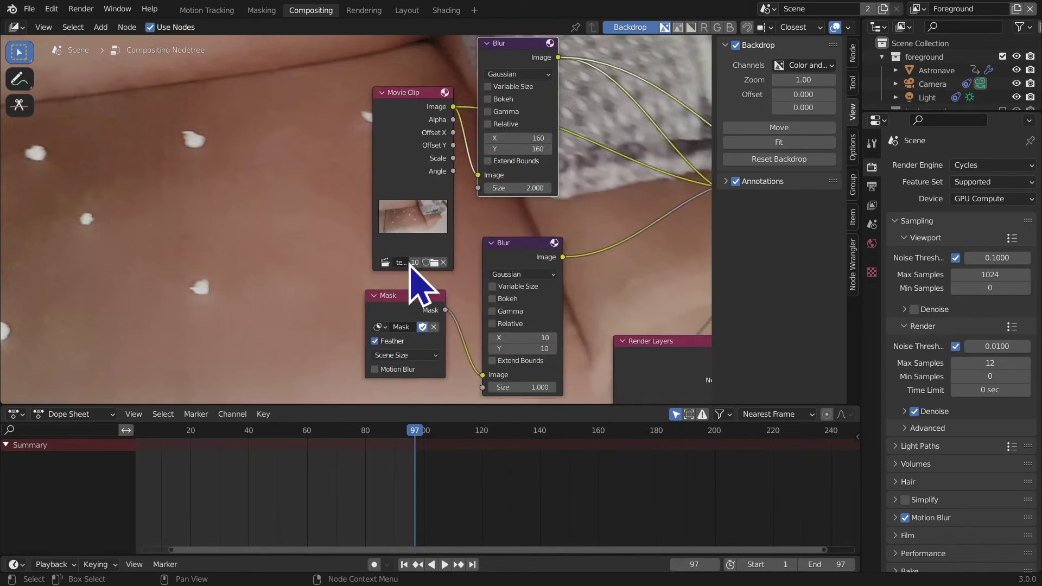
middle_click_drag(421, 282, 633, 197)
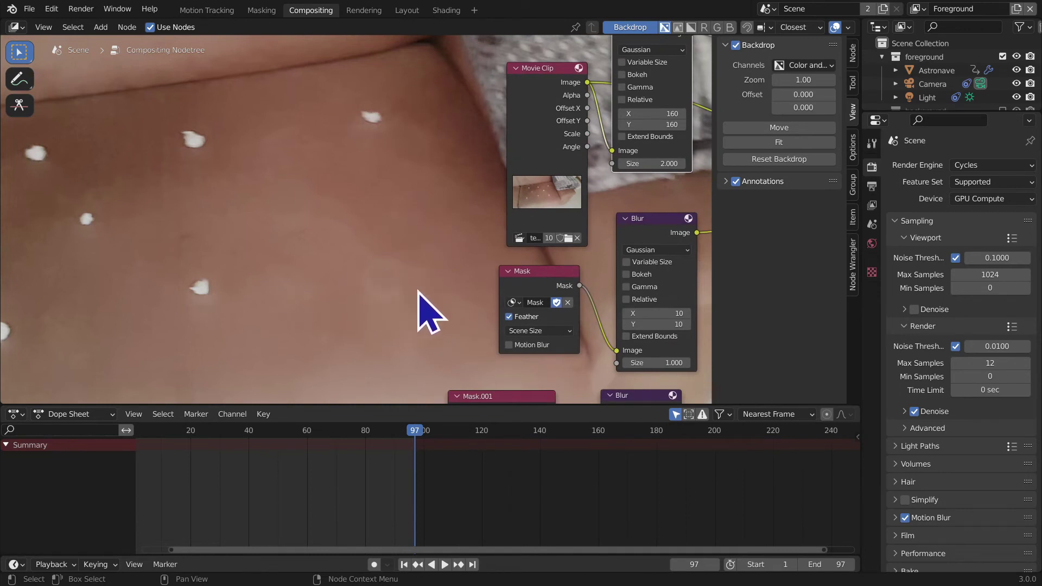
middle_click_drag(375, 284, 298, 258)
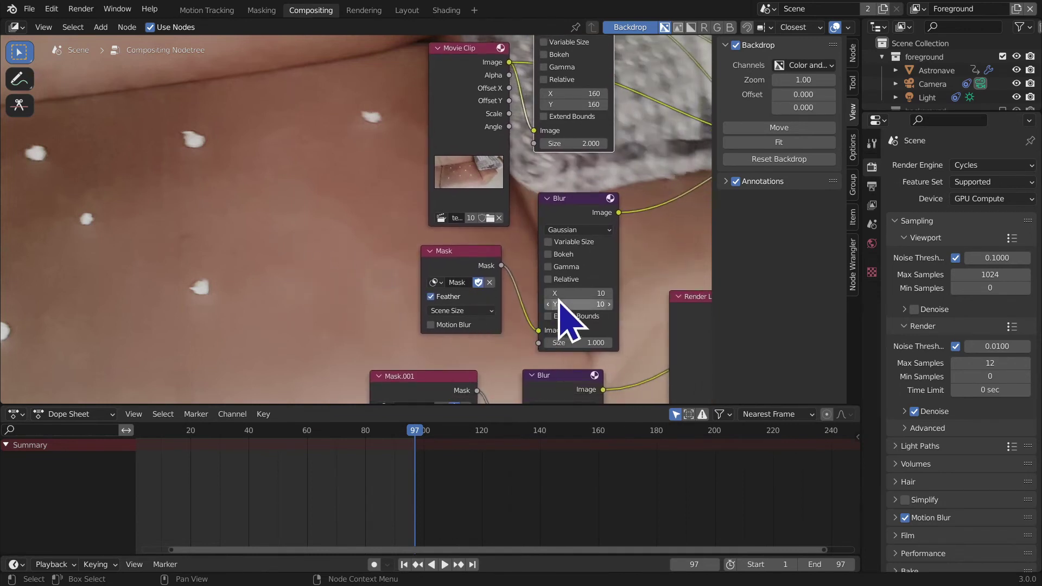
type("8")
key("Return")
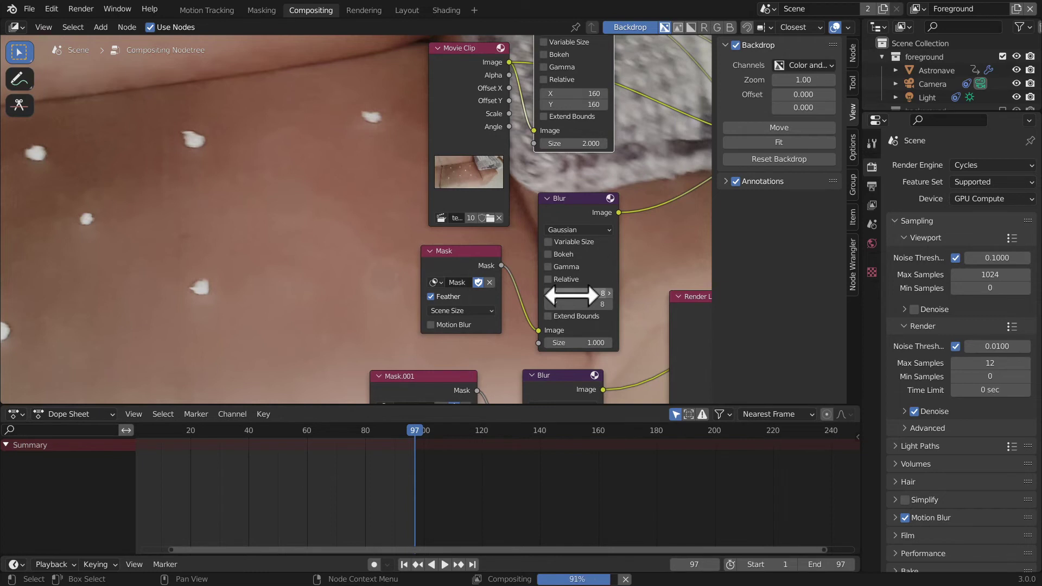
Step: Try a Size of 4 on the upper Blur node, then set it back to 2
scroll(495, 198, "right", 3, "ctrl")
scroll(496, 197, "up", 2, "shift")
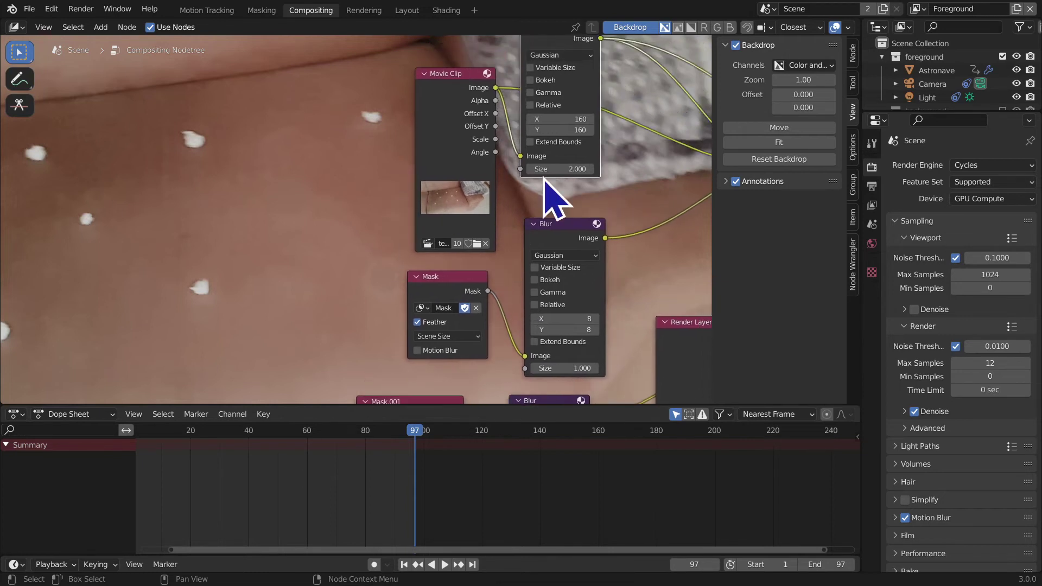
left_click(498, 186)
type("4")
key("Return")
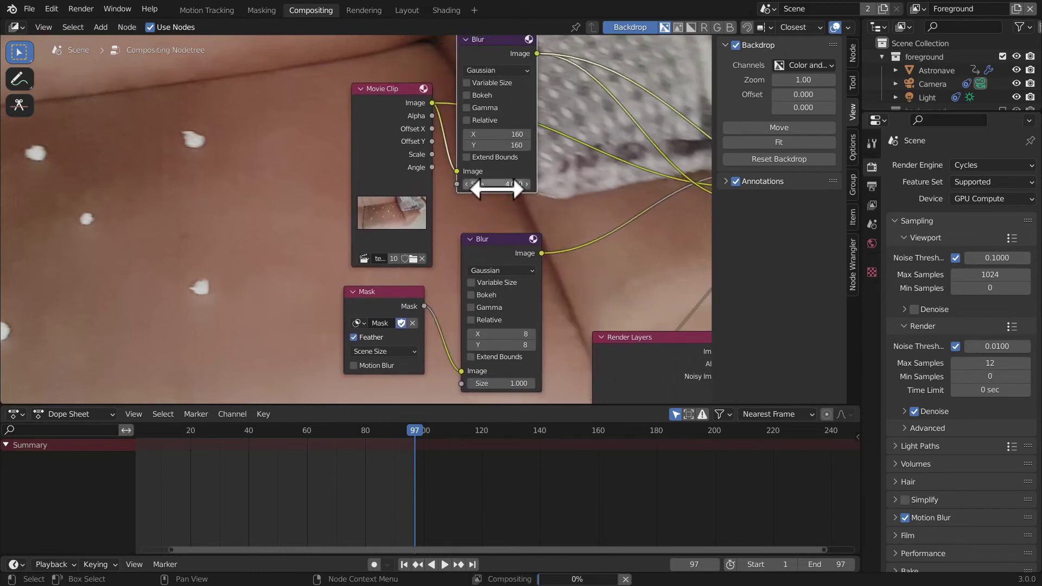
middle_click_drag(375, 276, 470, 274)
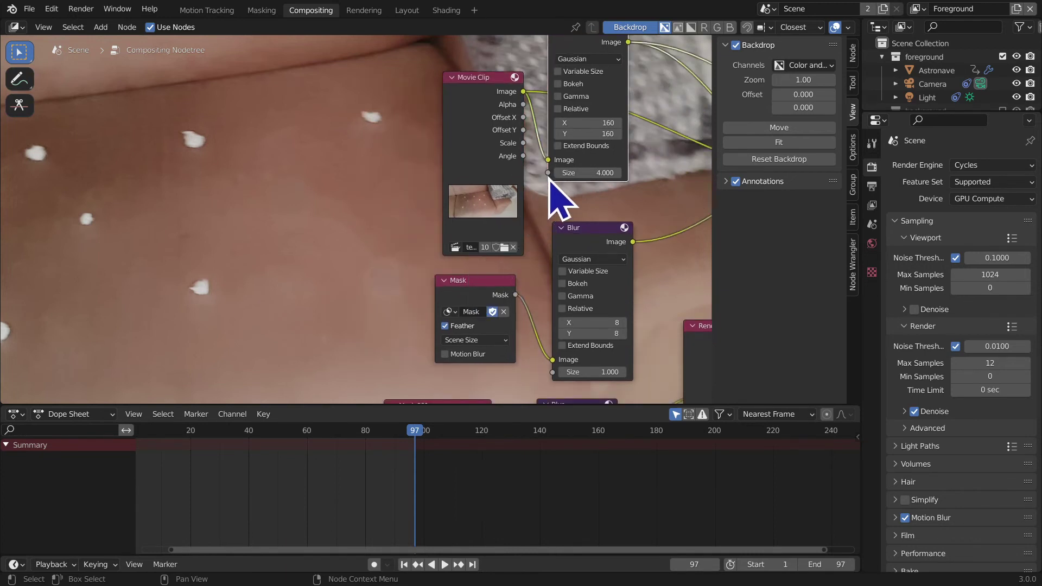
left_click(588, 172)
type("2")
key("Return")
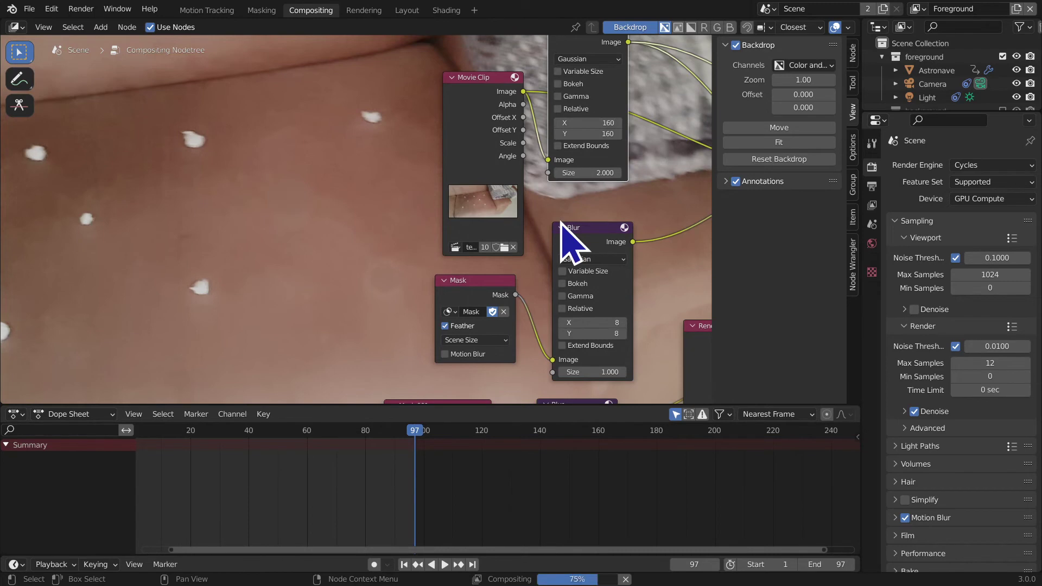
Step: Zoom out the node editor to see the whole node tree
middle_click_drag(565, 239, 554, 242)
scroll(454, 291, "down", 4)
middle_click_drag(454, 291, 624, 321)
scroll(465, 255, "down", 3)
scroll(623, 321, "up", 5)
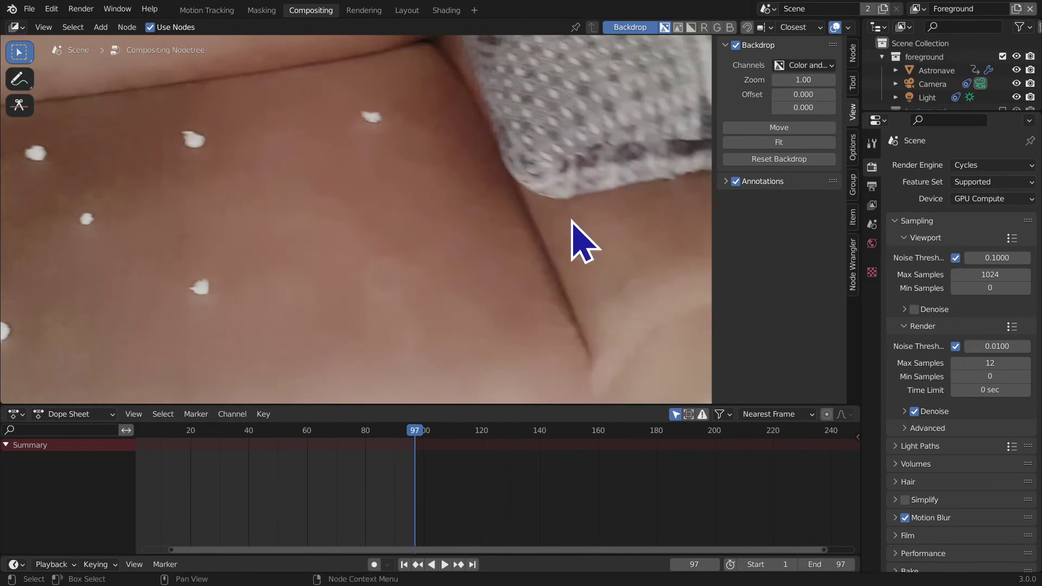
Step: Inspect the Movie Clip, Mask and Render Layers nodes, then switch to the Masking workspace
middle_click_drag(575, 240, 225, 196)
scroll(380, 279, "up", 1)
middle_click_drag(443, 244, 341, 180)
middle_click_drag(517, 243, 475, 240)
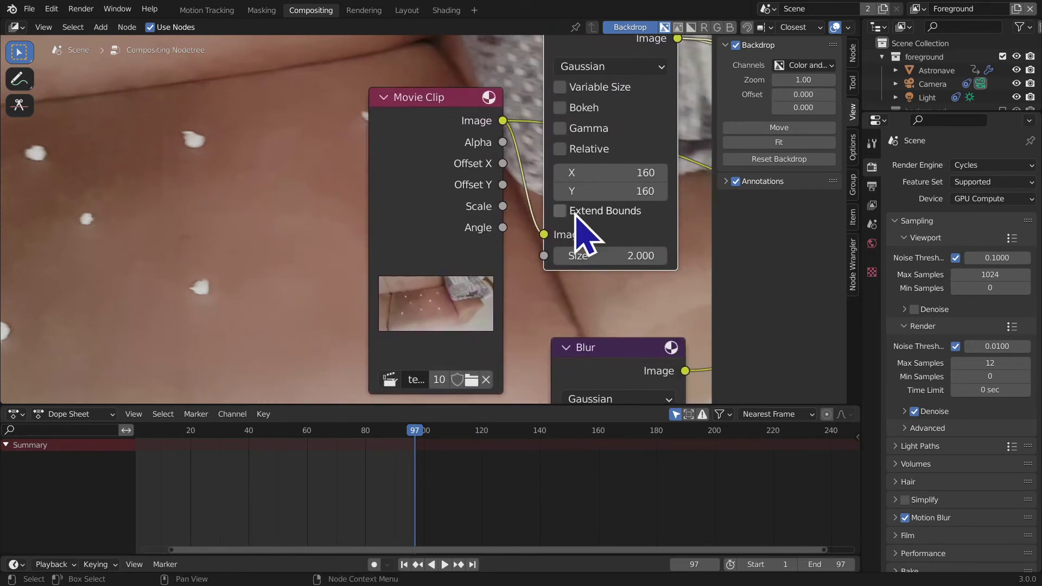
middle_click_drag(403, 266, 470, 246)
middle_click_drag(580, 247, 390, 200)
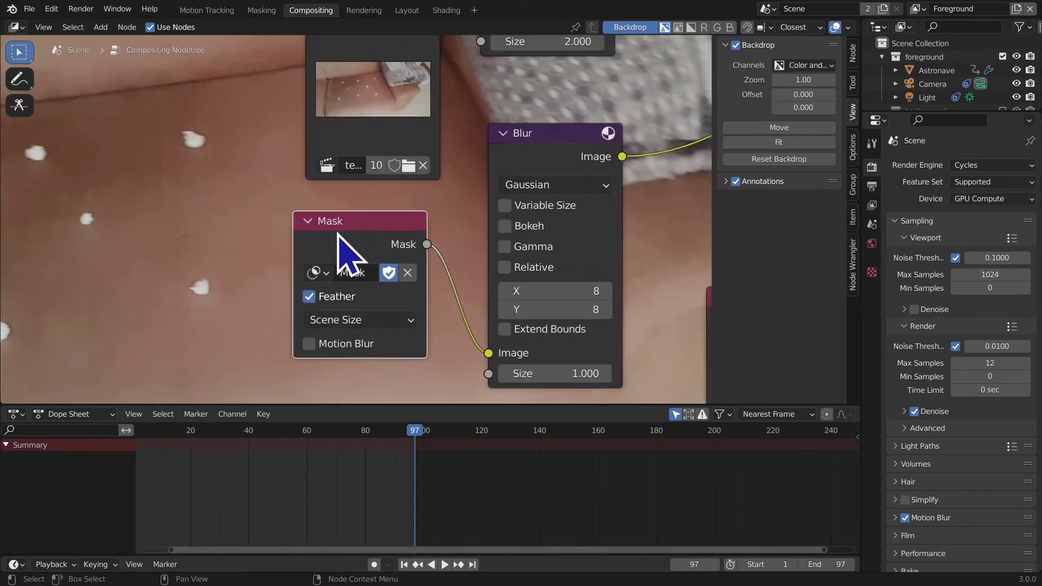
middle_click_drag(100, 251, 89, 285)
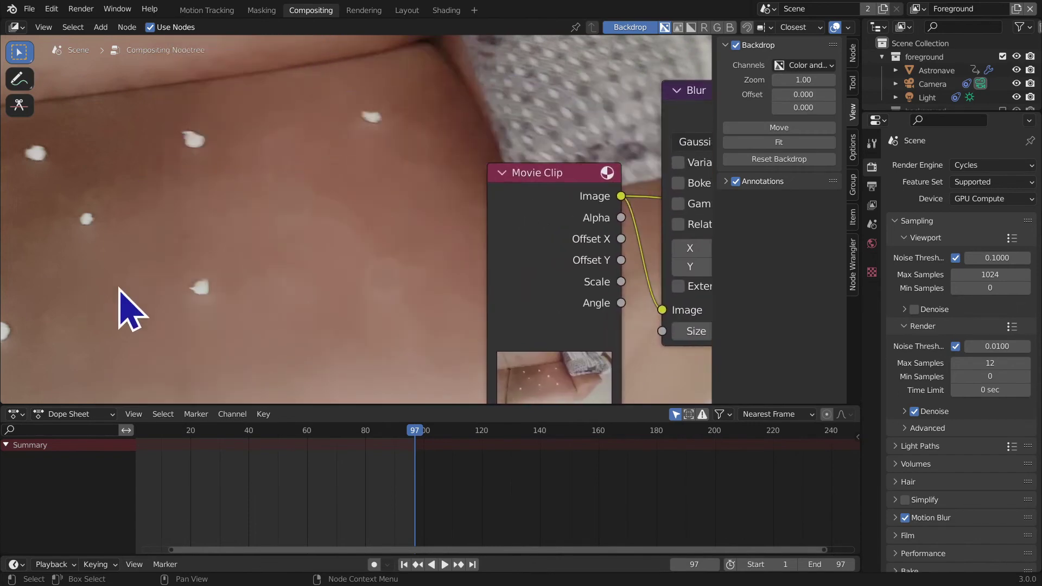
scroll(89, 283, "down", 4)
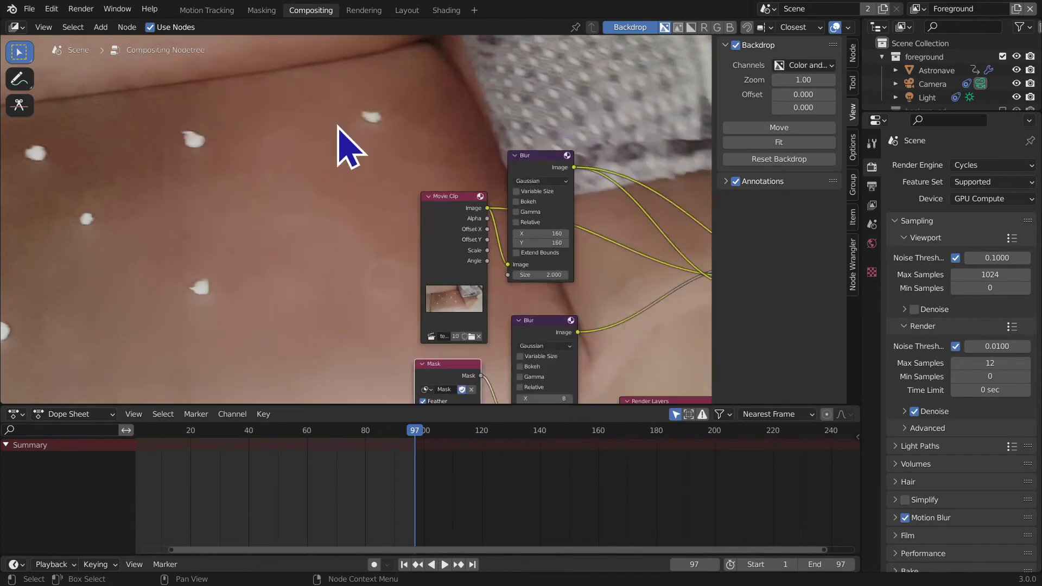
left_click(272, 11)
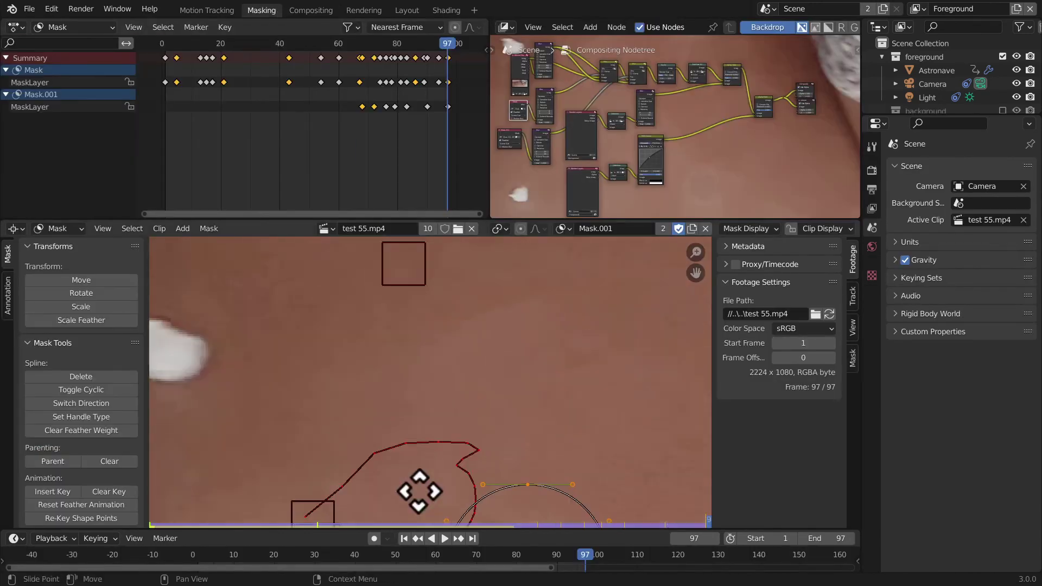
Step: Return the clip to frame 1 and zoom in to inspect the white tracking dots
scroll(378, 432, "down", 2)
middle_click_drag(378, 431, 580, 288)
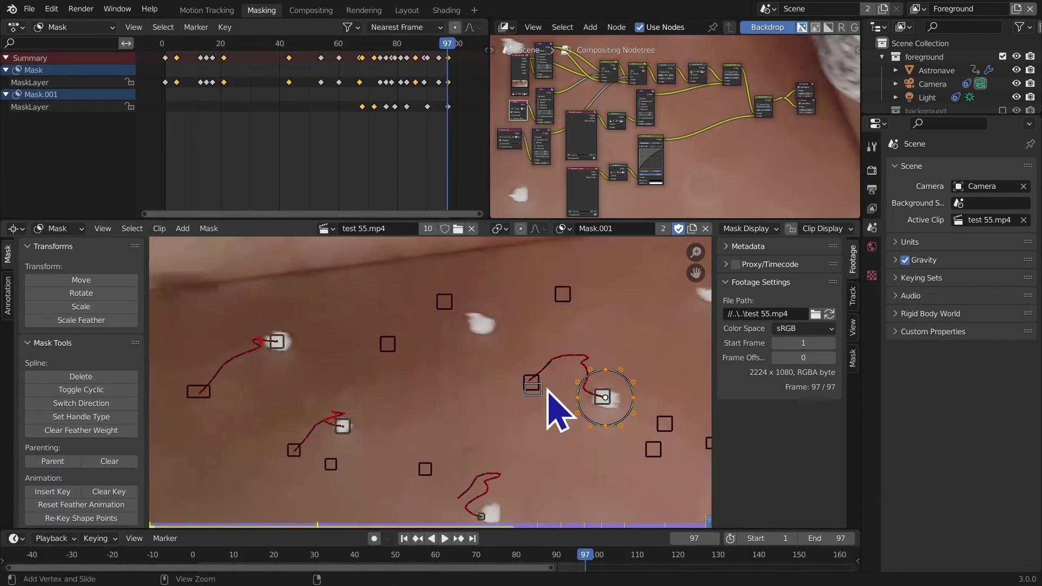
left_click(404, 538)
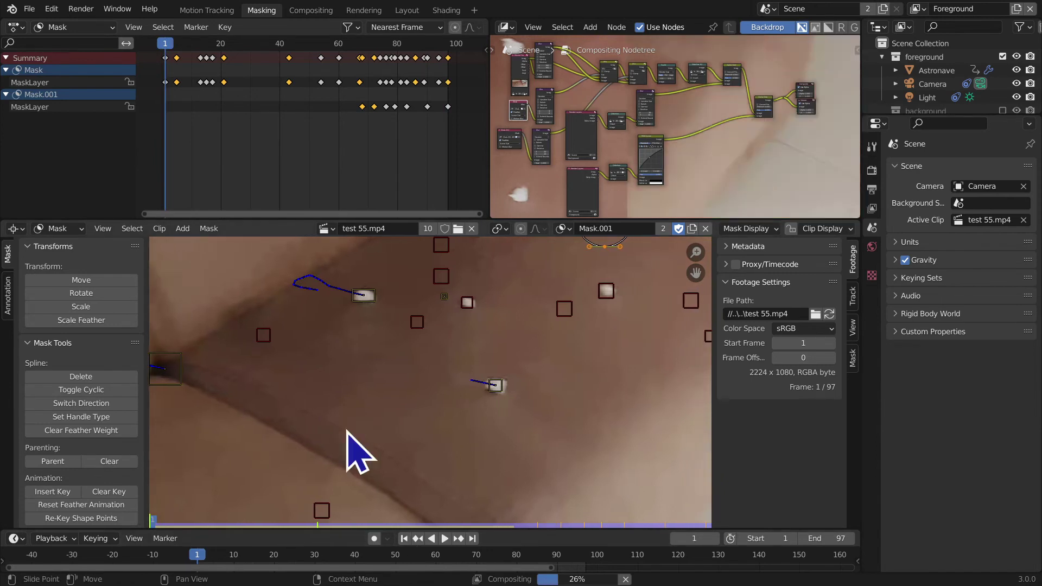
middle_click_drag(426, 459, 413, 397, "ctrl")
middle_click_drag(552, 435, 496, 240, "ctrl")
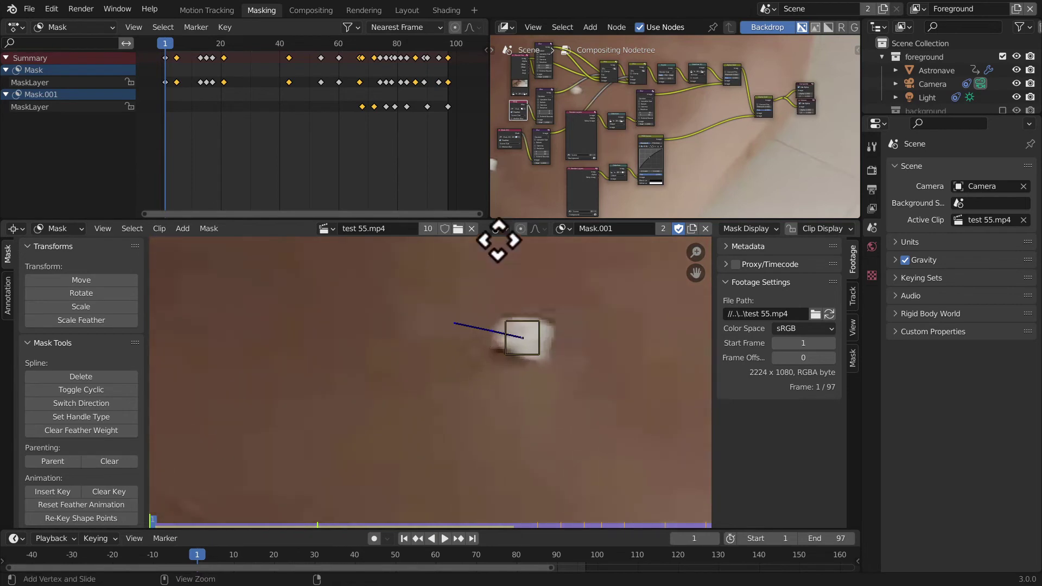
middle_click_drag(484, 442, 473, 362, "ctrl")
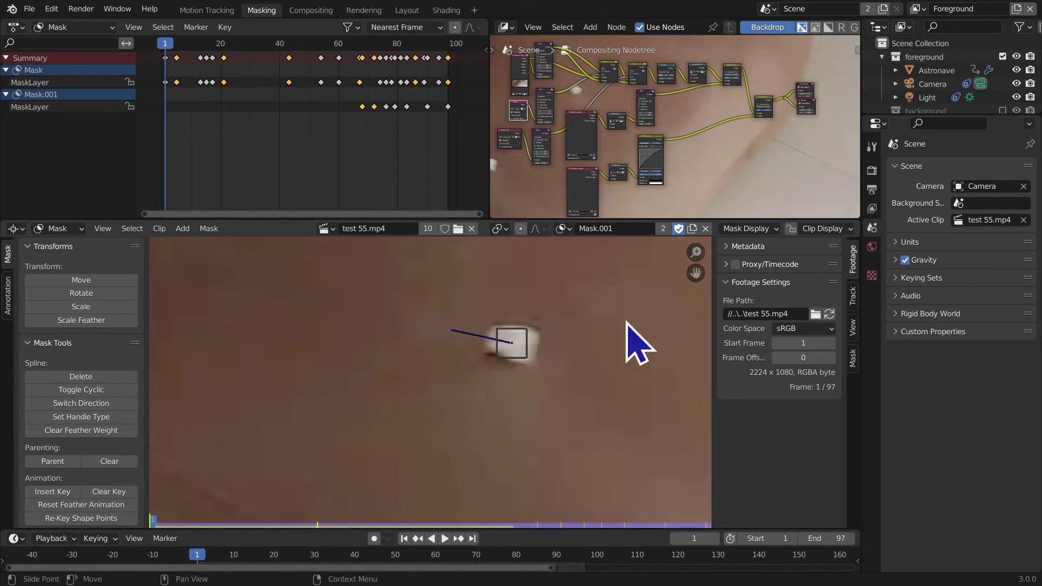
middle_click_drag(523, 335, 385, 478, "ctrl")
Step: Add a trial circle, undo it, and create a new mask, Mask.002
key("shift+a")
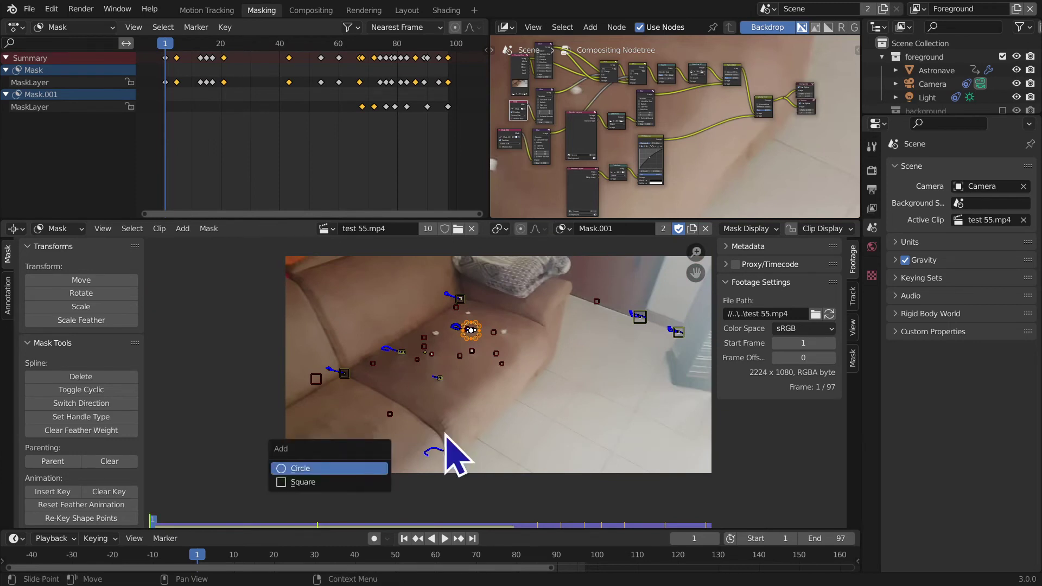
left_click(370, 468)
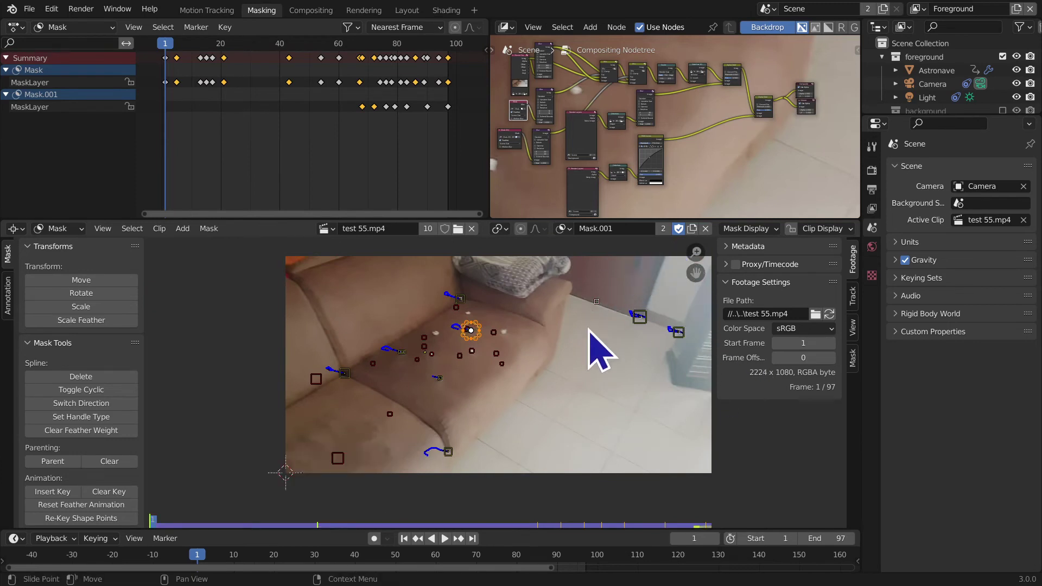
key("ctrl+z")
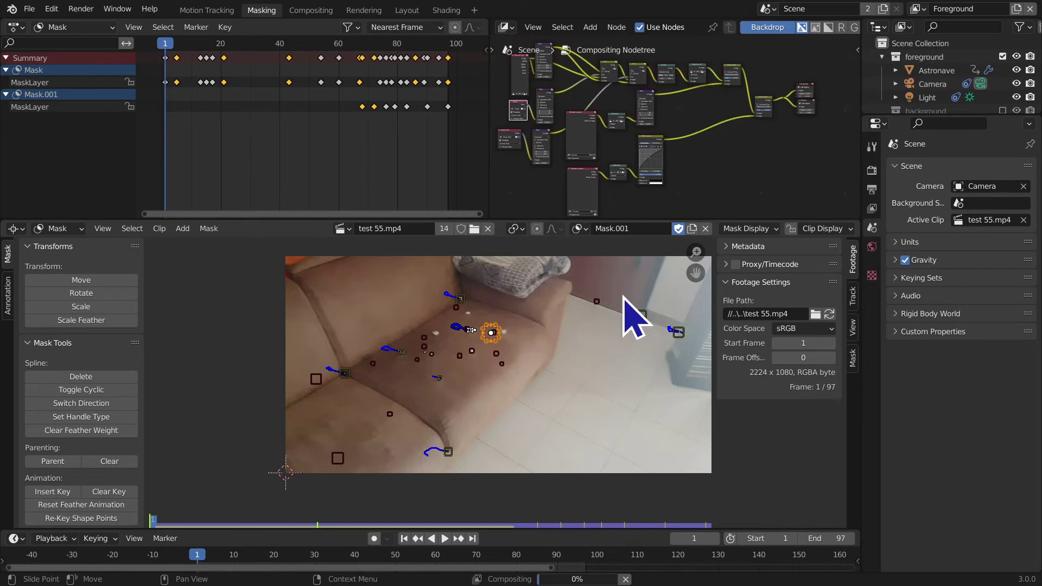
left_click(693, 229)
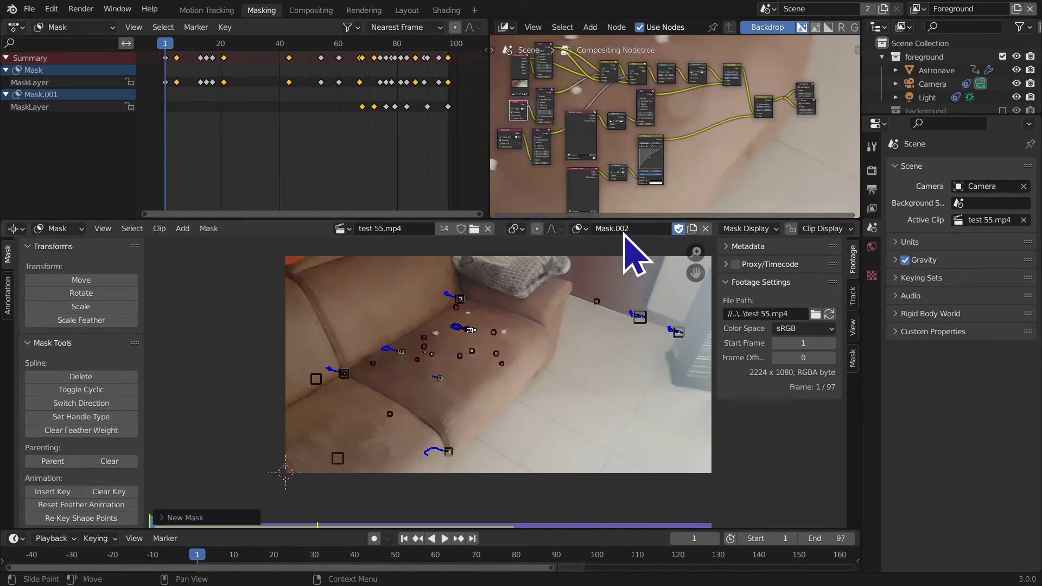
Step: Add a circle to Mask.002 and move it near a white tracking dot
scroll(523, 255, "up", 6)
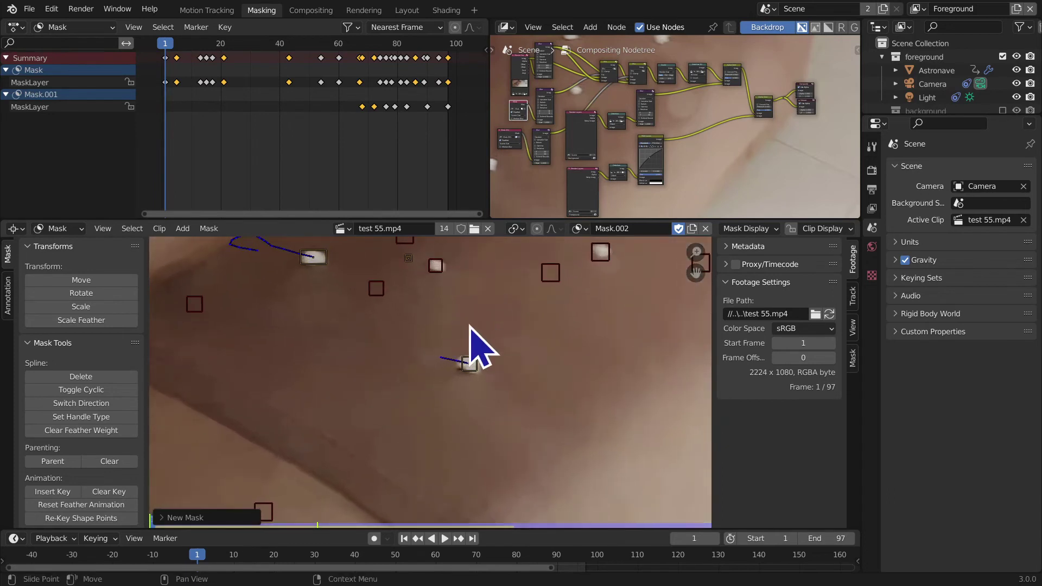
scroll(563, 279, "down", 5)
key("shift+a")
left_click(397, 402)
middle_click_drag(398, 422, 407, 446, "ctrl")
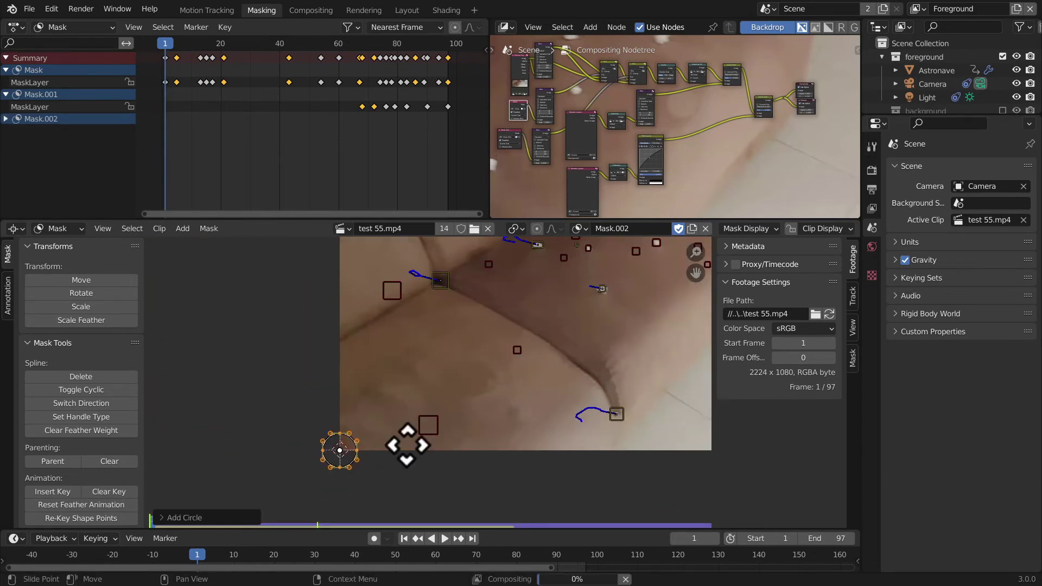
key("g")
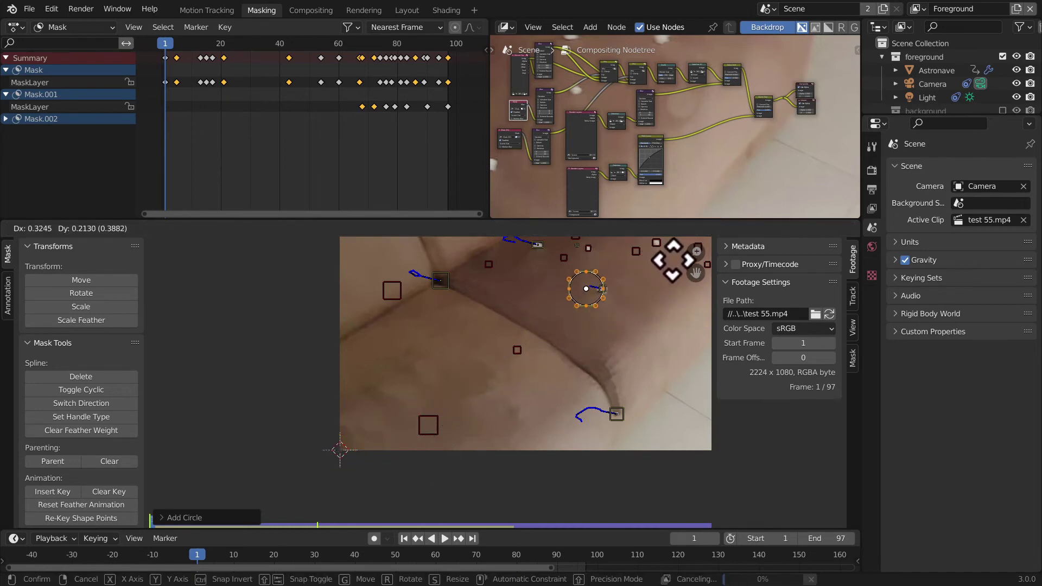
left_click(602, 290)
scroll(572, 349, "up", 1)
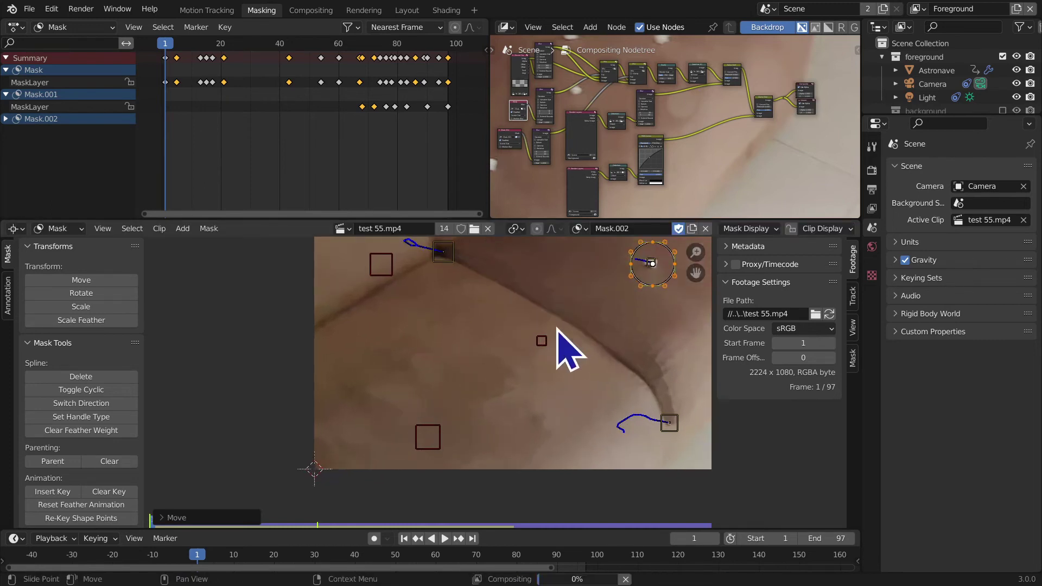
middle_click_drag(558, 345, 354, 432)
scroll(355, 435, "up", 5)
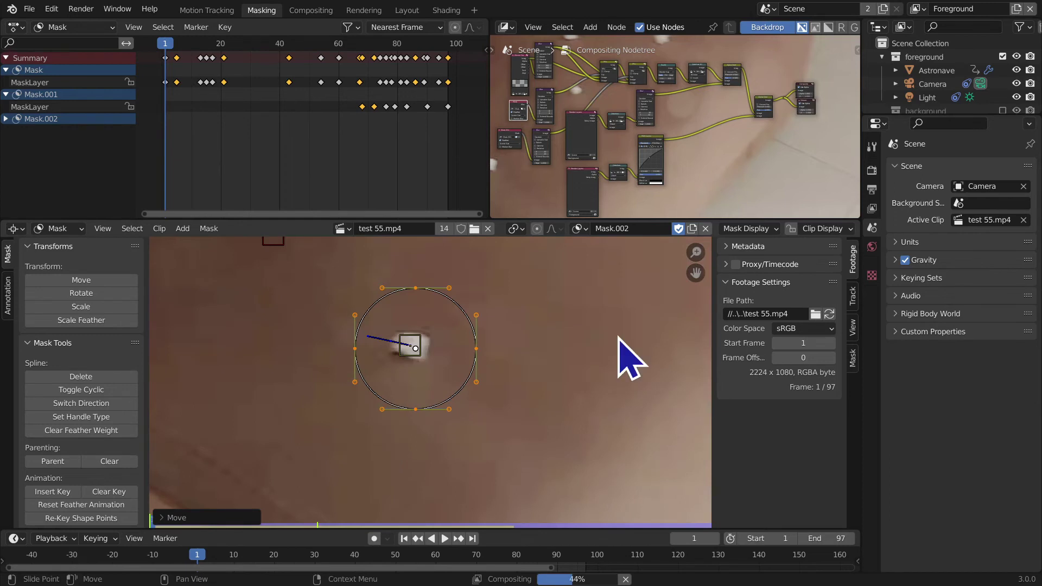
Step: Shrink and centre the circle over the white dot, then parent it to the tracking marker
key("s")
left_click(514, 348)
key("g")
left_click(500, 353)
key("s")
left_click(496, 371)
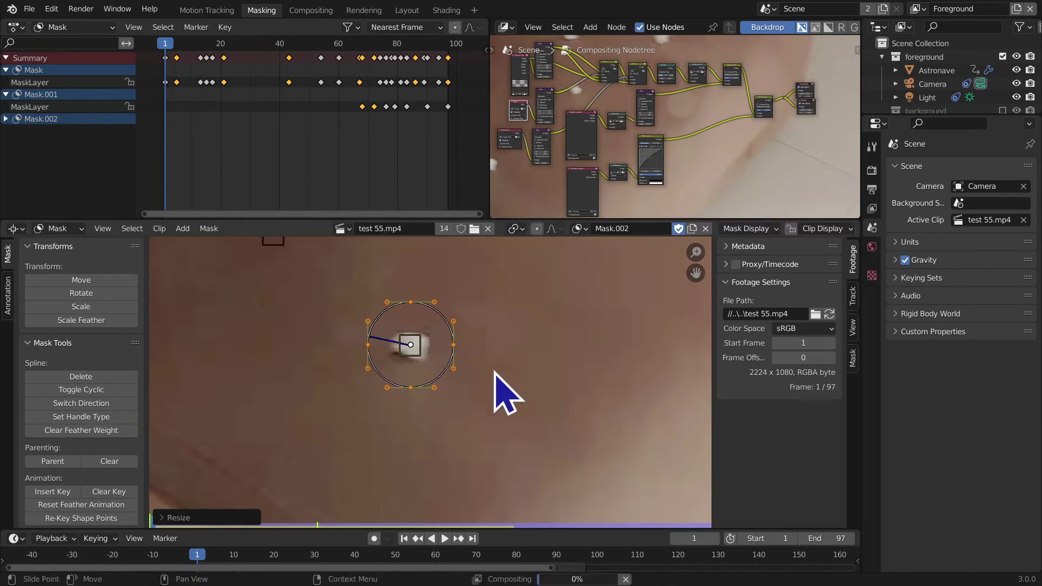
key("ctrl+z")
key("g")
left_click(465, 429)
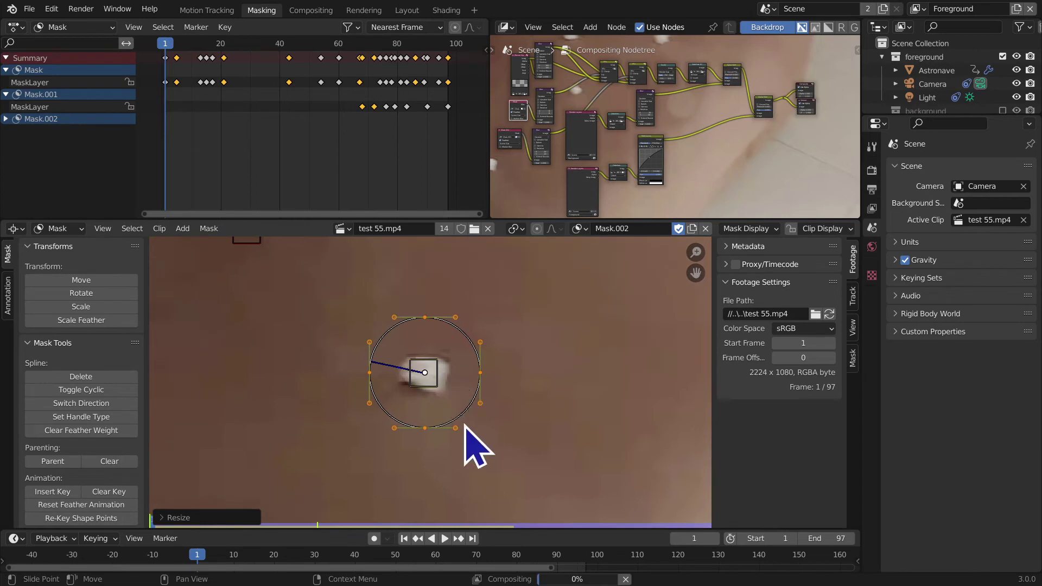
left_click(468, 431)
left_click(426, 388)
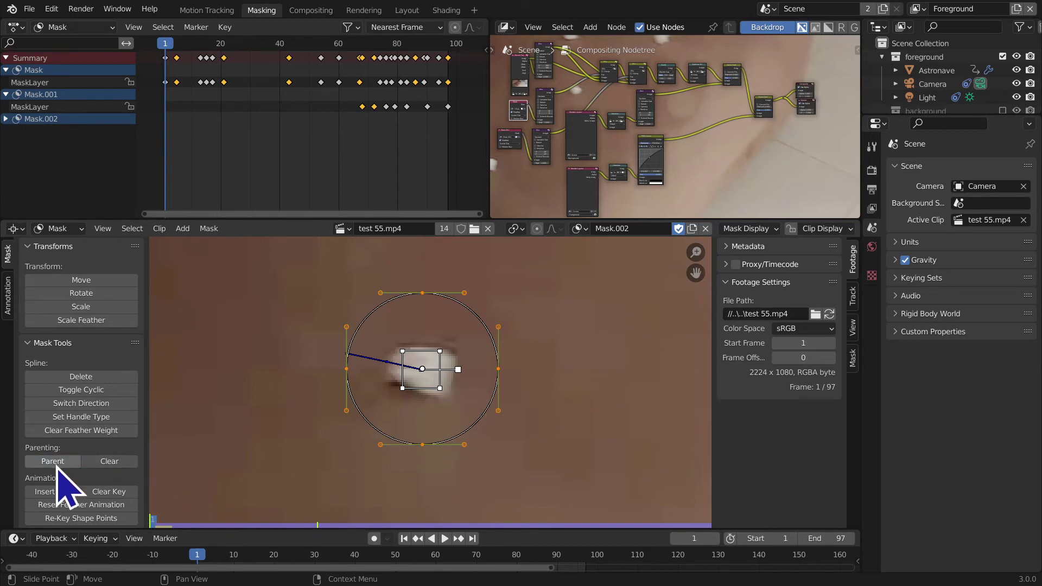
Step: Keyframe the circle at frame 5 and expand Mask.002's channels in the dope sheet
key("space")
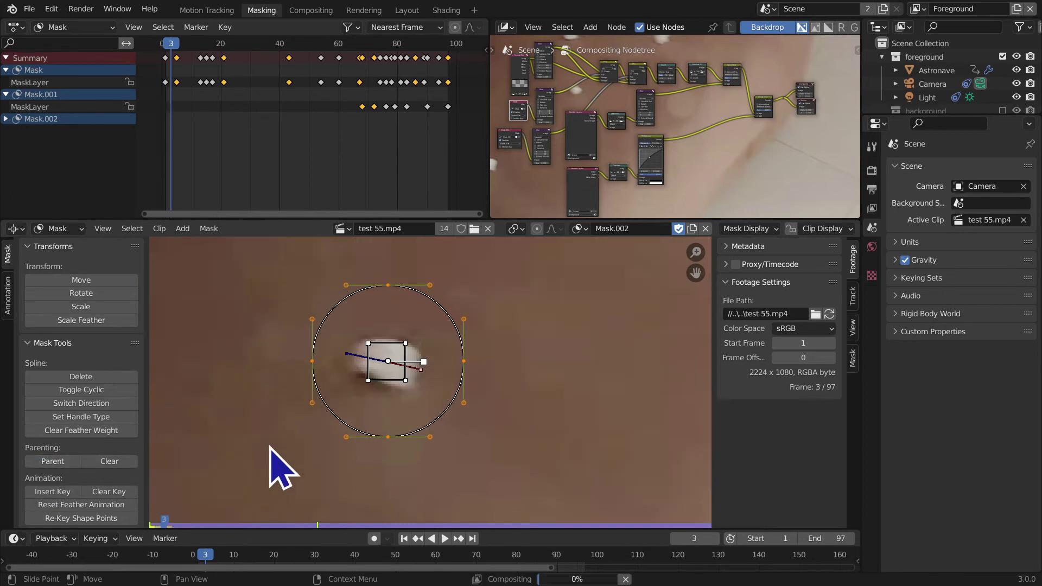
key("Right")
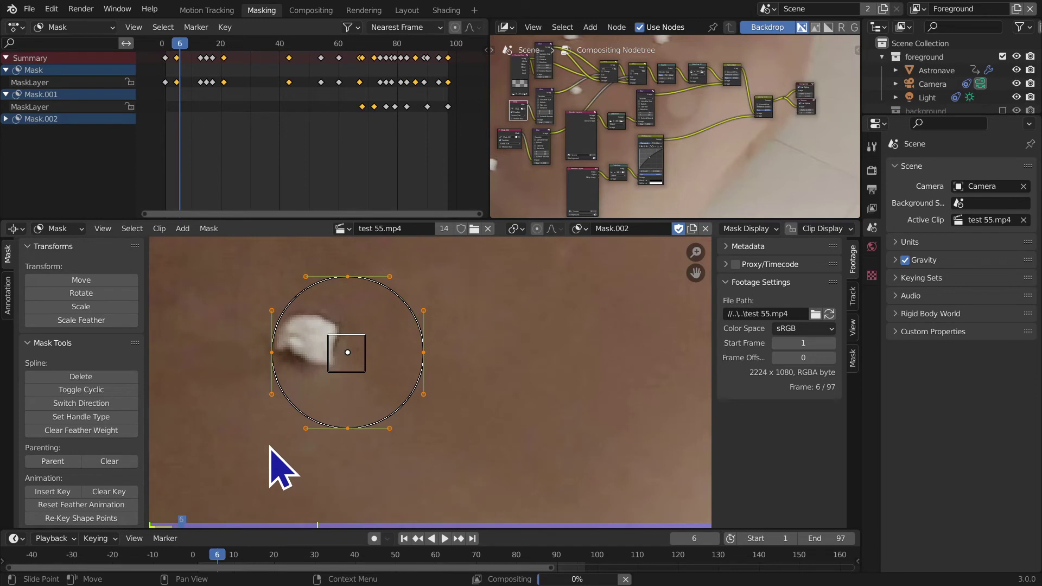
key("Left")
key("Left")
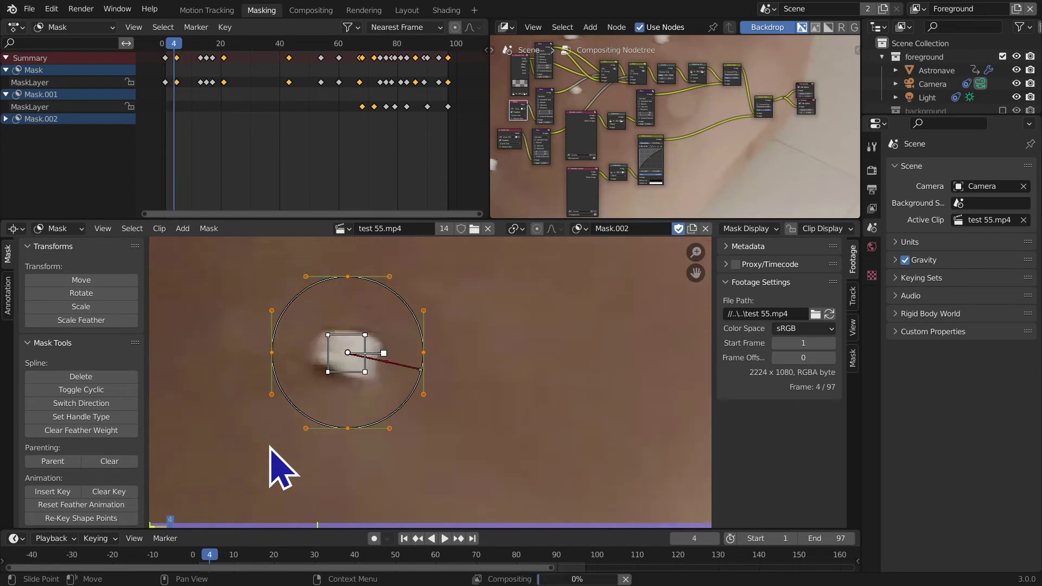
key("Right")
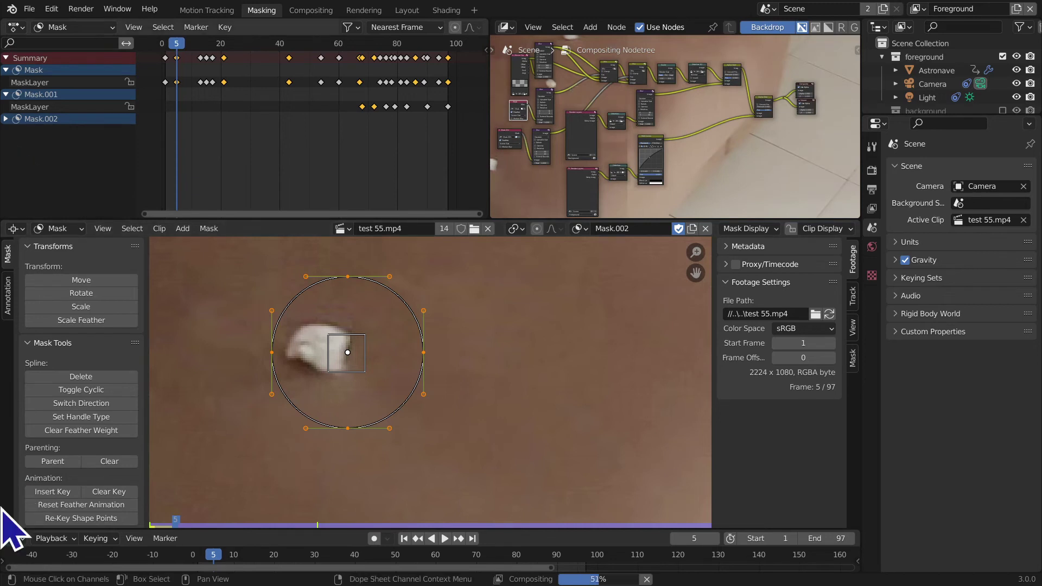
left_click(38, 492)
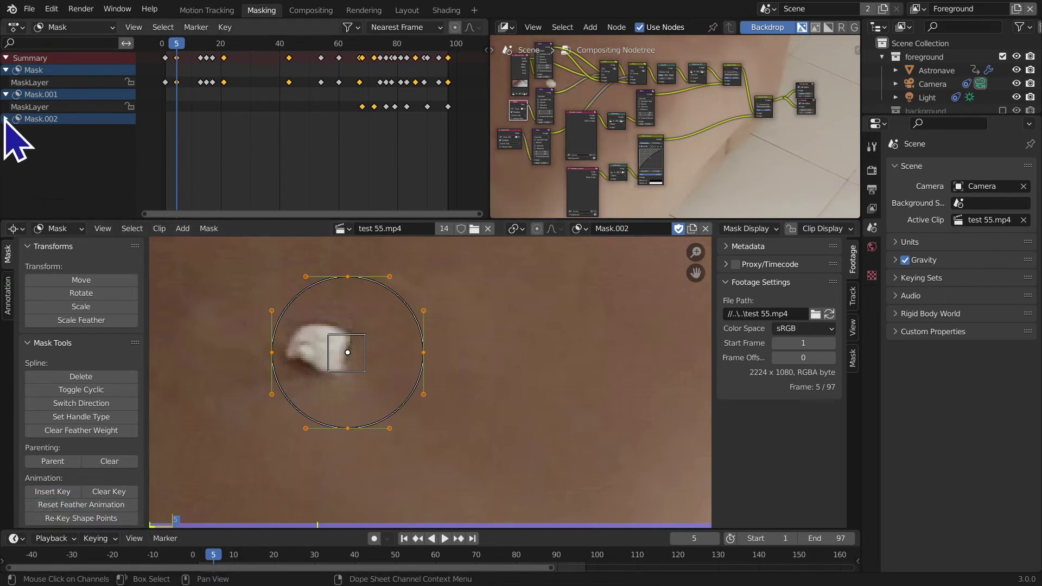
left_click(6, 119)
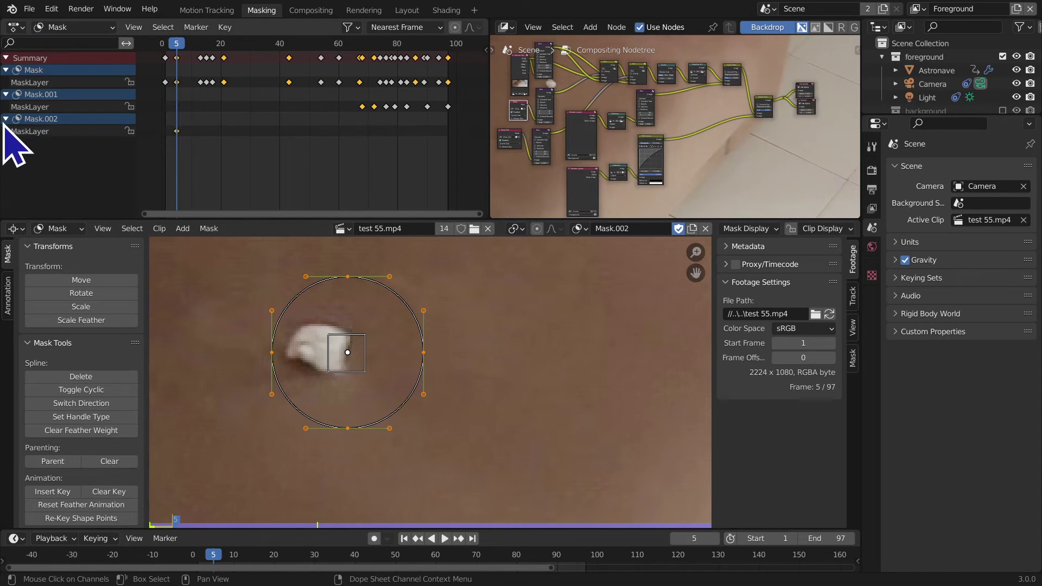
left_click(5, 119)
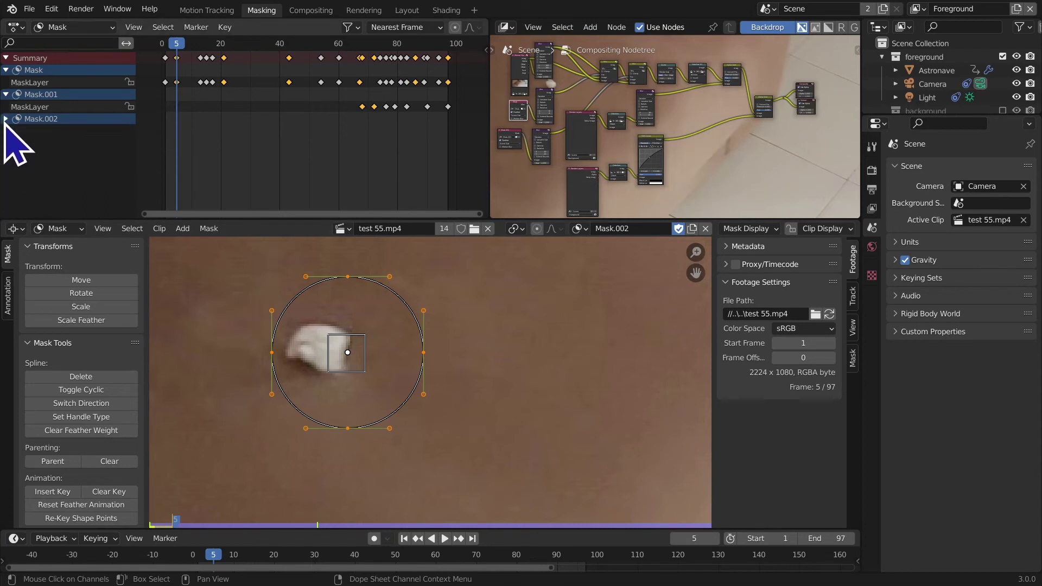
left_click(6, 119)
left_click(5, 119)
left_click(6, 119)
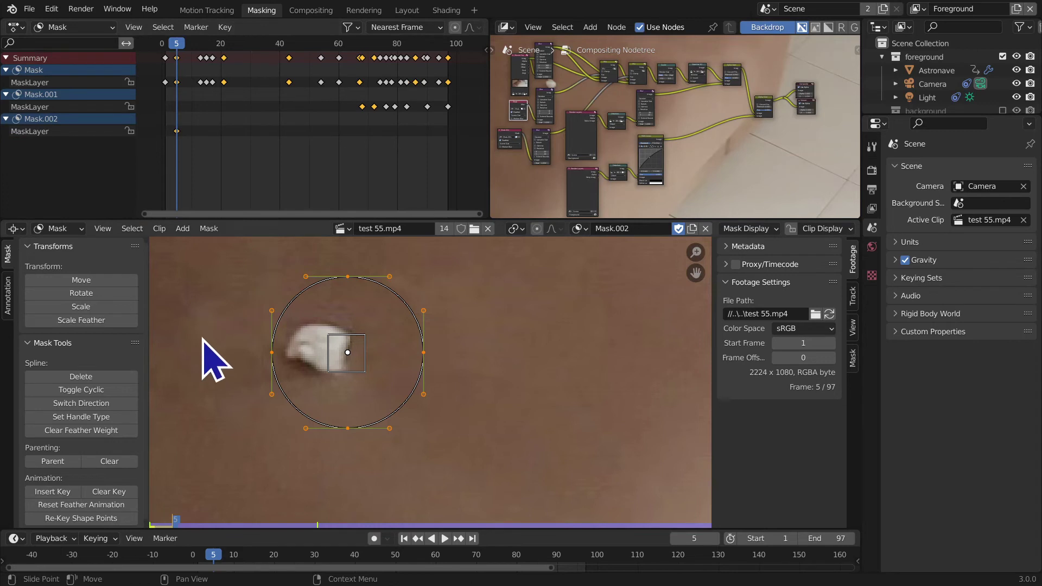
middle_click_drag(209, 361, 266, 397)
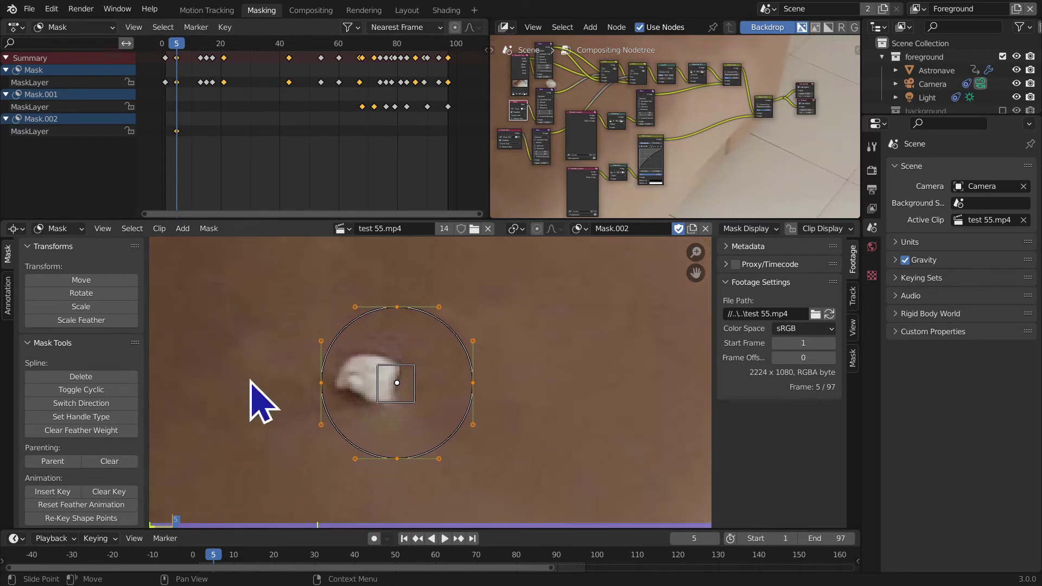
Step: Move the circle onto the dot and keyframe it at frames 7, 10 and 14
key("Right")
key("Right")
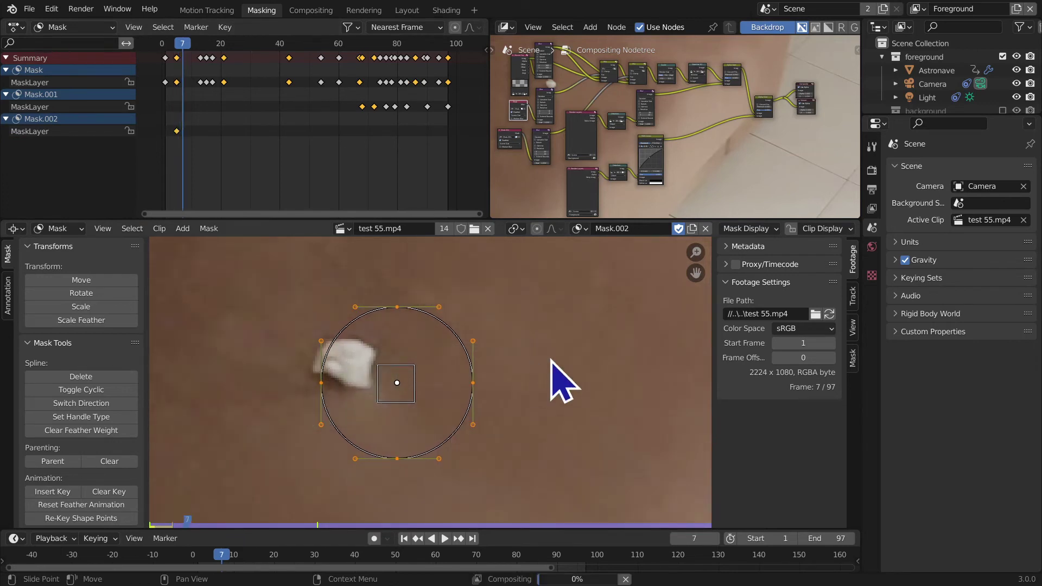
key("g")
left_click(509, 356)
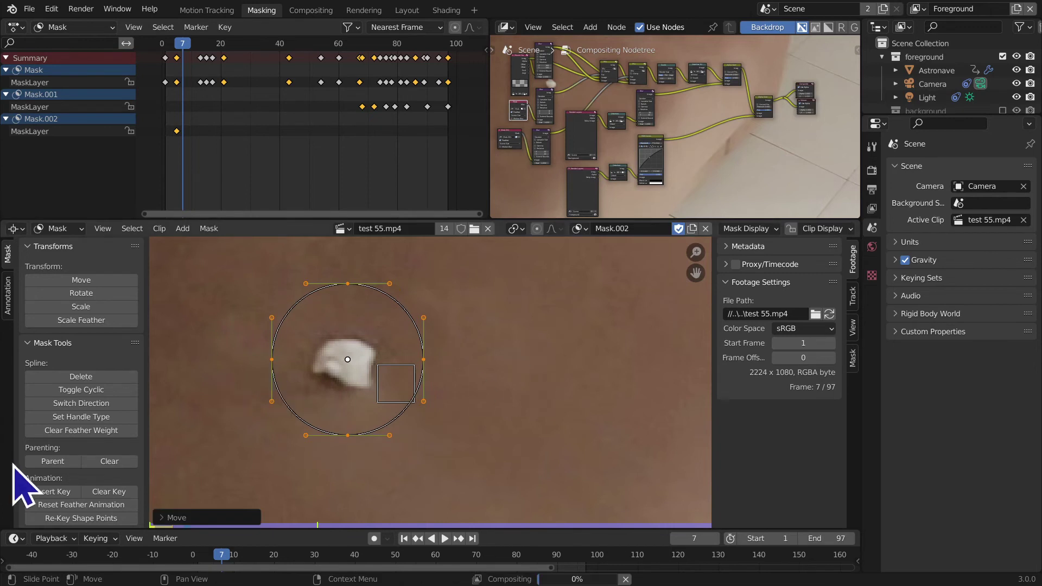
left_click(37, 490)
middle_click_drag(273, 404, 334, 448)
key("Right")
key("Right")
key("Right")
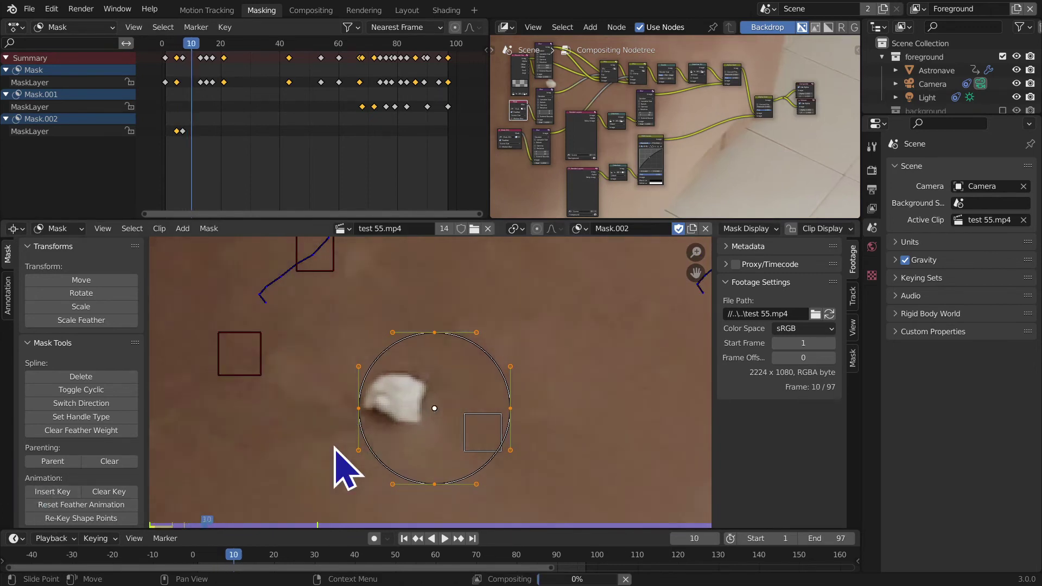
key("g")
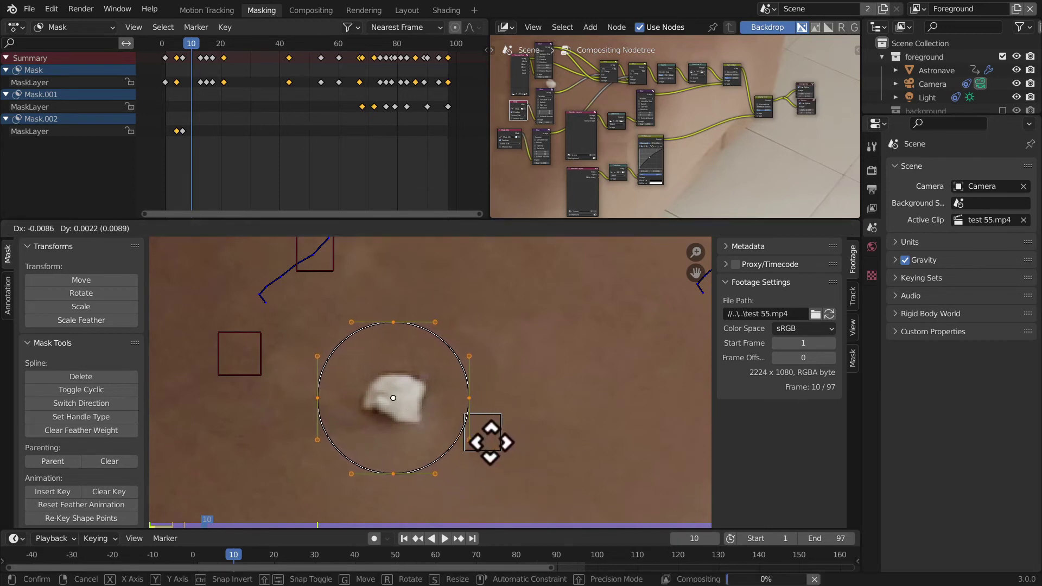
left_click(490, 443)
left_click(35, 491)
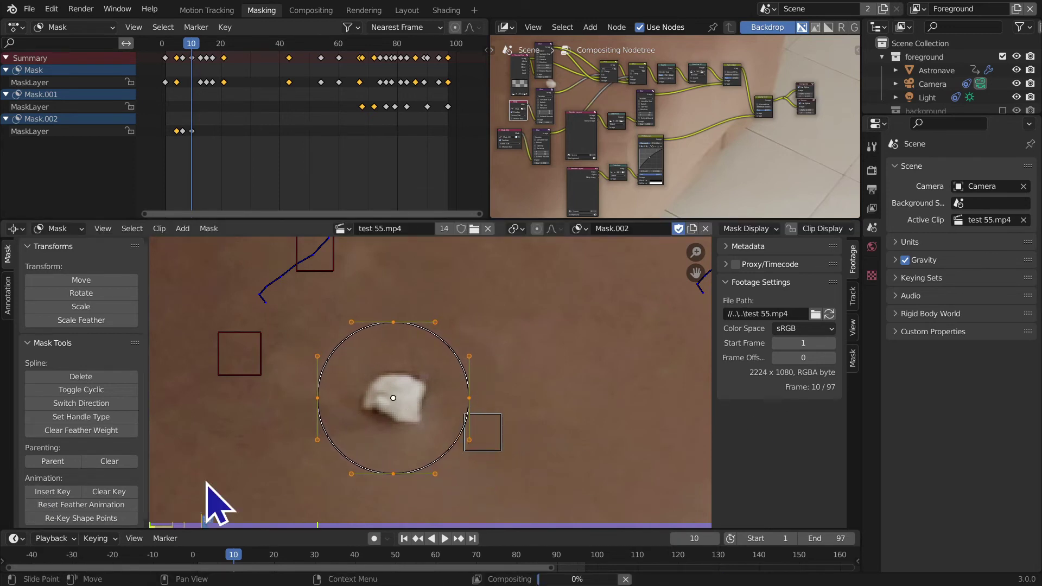
key("Right")
key("Right")
key("Right")
key("Right")
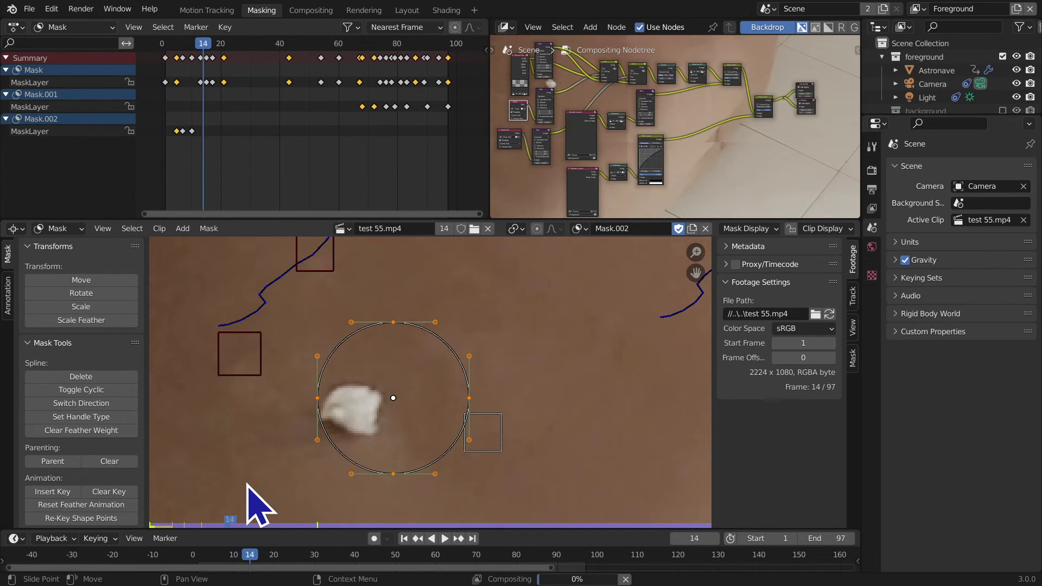
key("g")
left_click(470, 389)
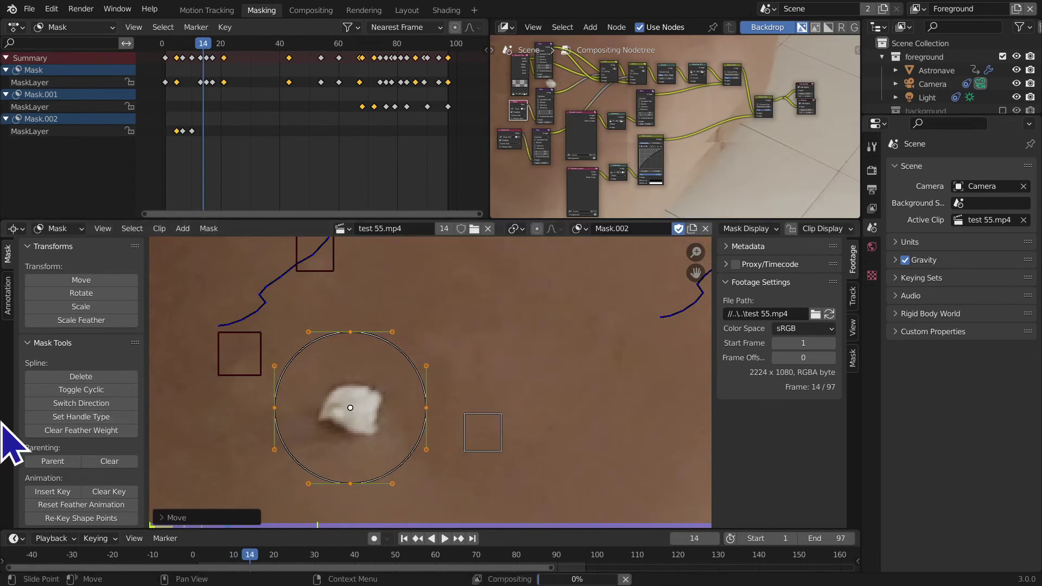
left_click(36, 491)
Step: Follow the dot with the circle, keyframing it at frames 16, 18 and 20
middle_click_drag(418, 435, 449, 376)
key("Right")
key("Right")
key("g")
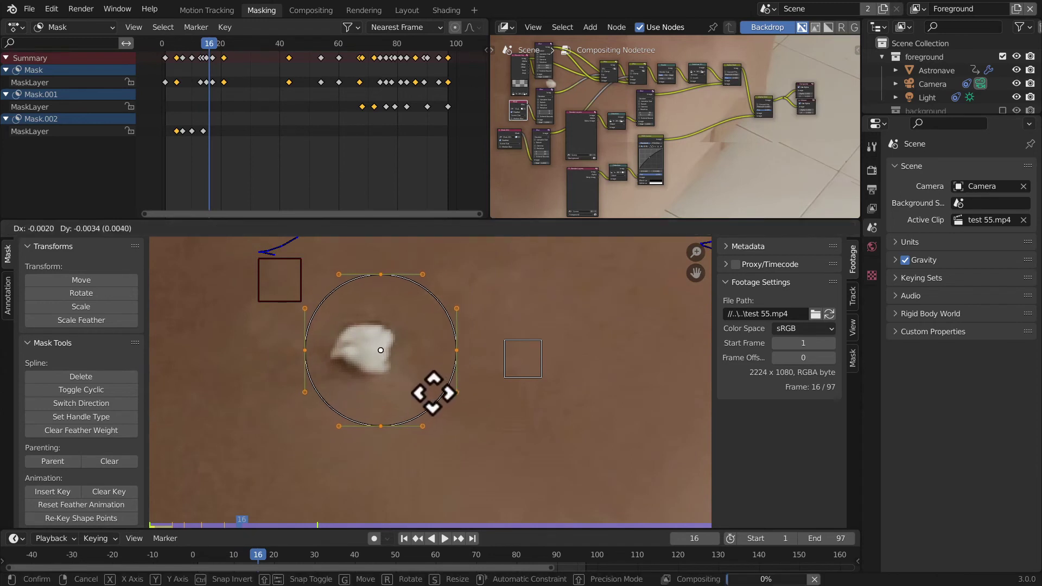
left_click(424, 391)
left_click(49, 492)
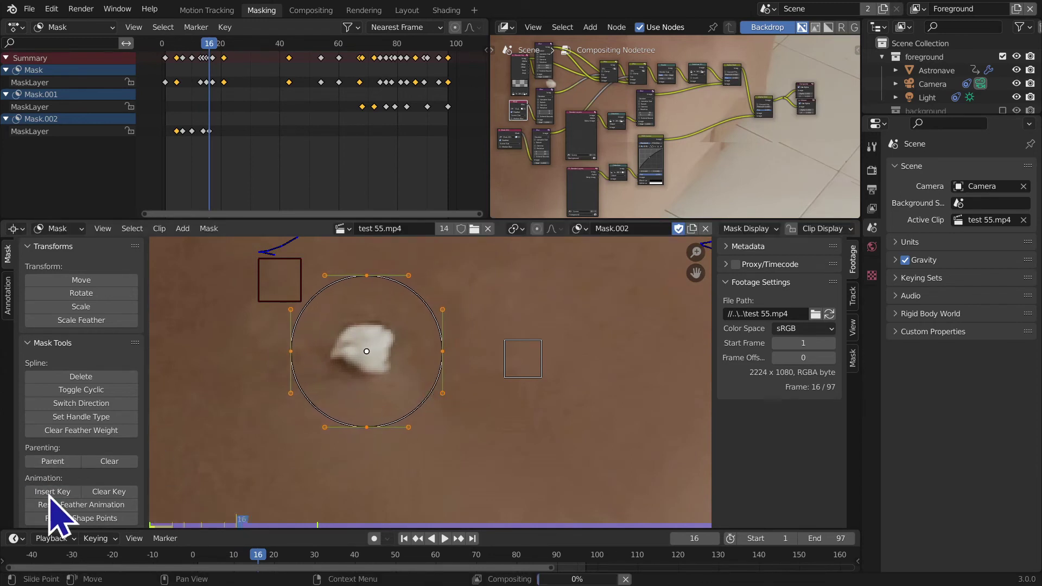
key("Right")
key("Right")
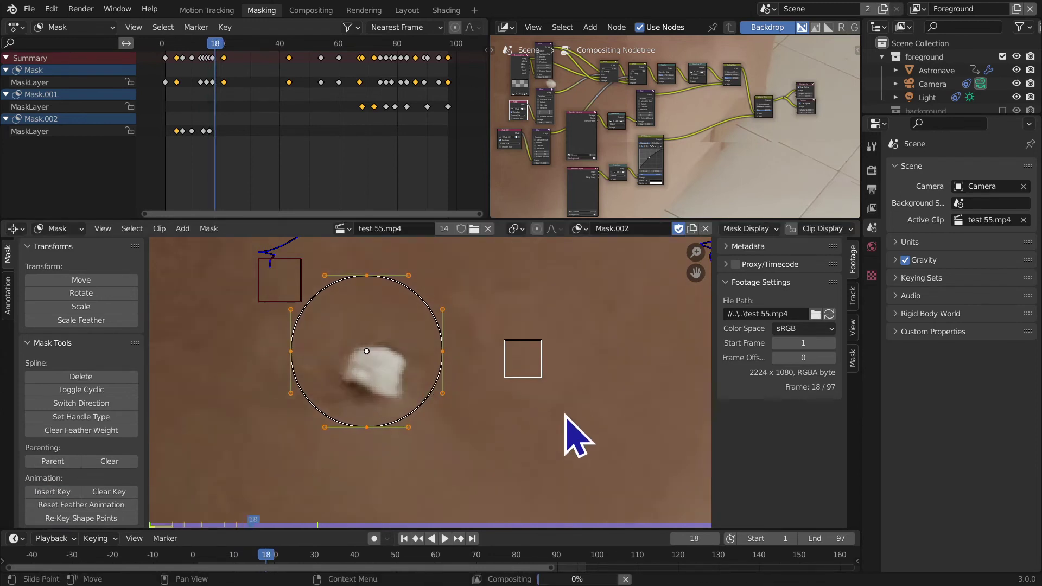
key("g")
left_click(537, 454)
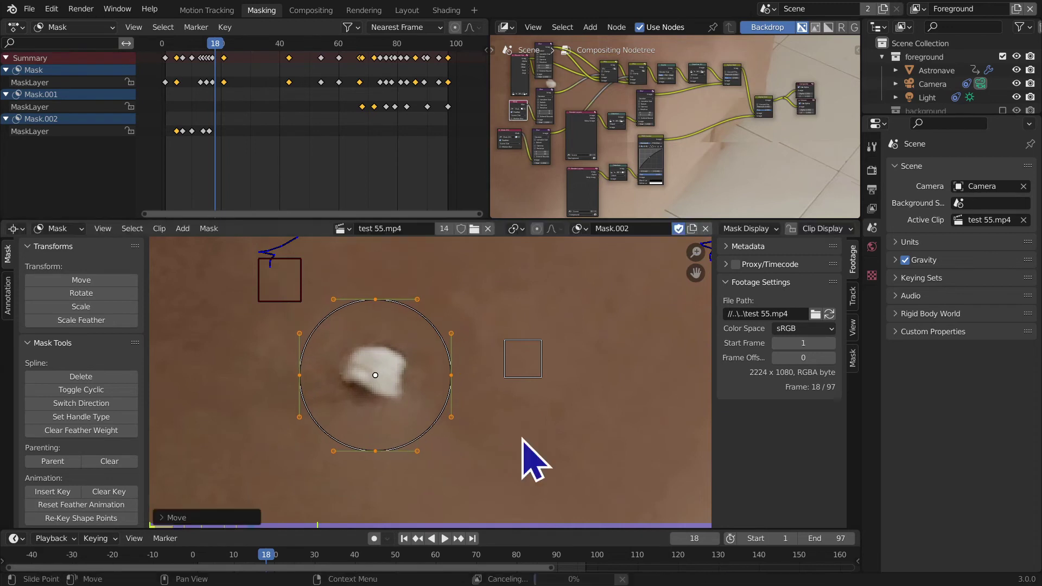
left_click(44, 493)
middle_click_drag(202, 434, 182, 468)
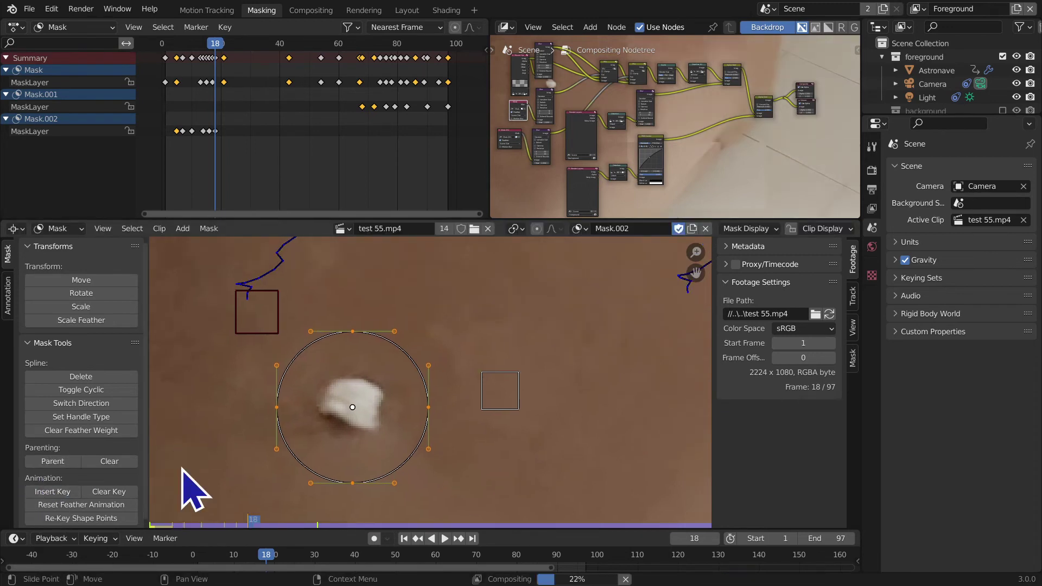
key("Right")
key("Right")
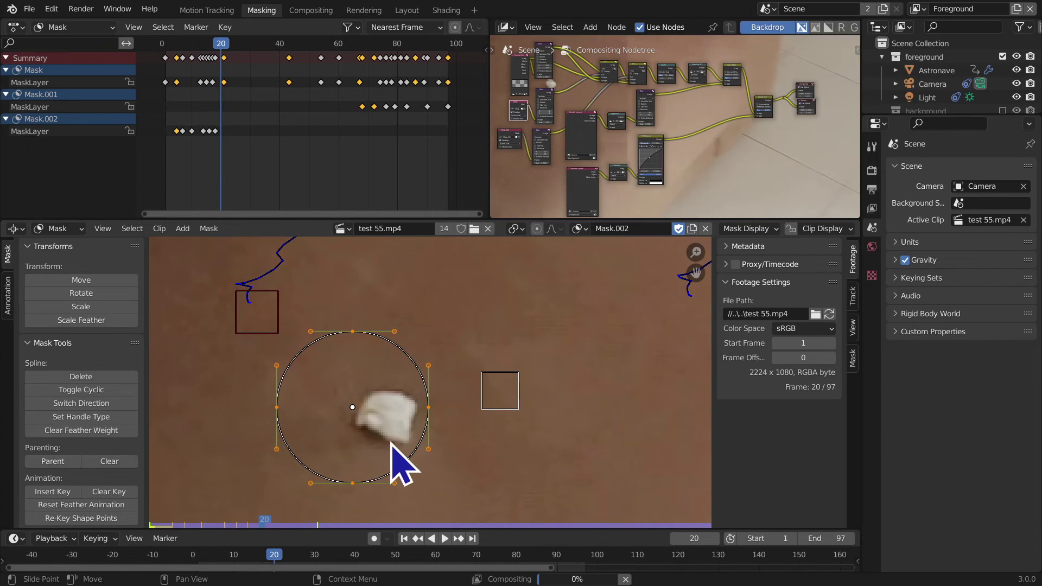
key("g")
left_click(426, 452)
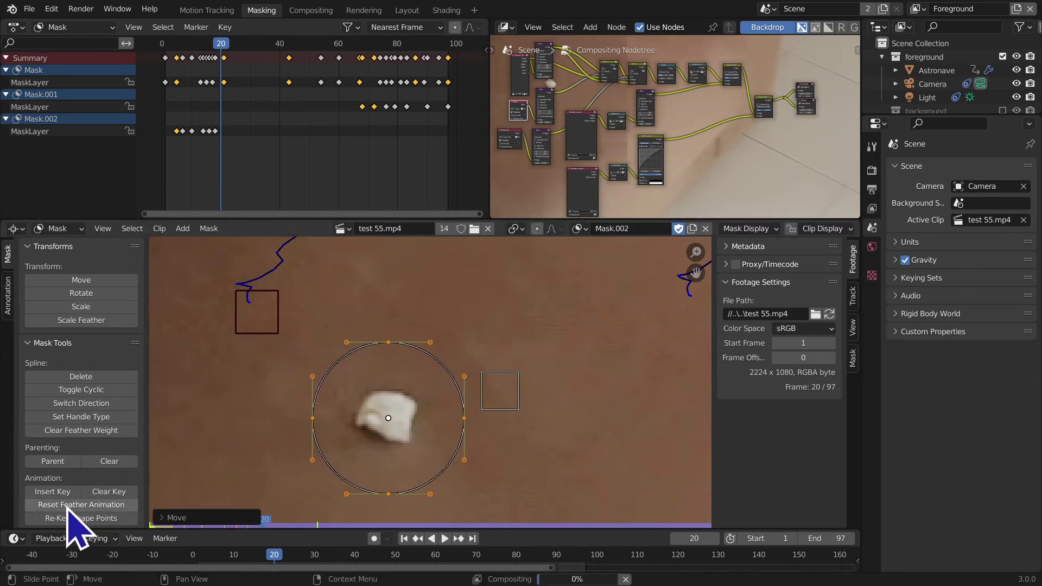
left_click(60, 494)
Step: Reposition the circle over the dot and keyframe it at frames 22 and 23
middle_click_drag(312, 453, 294, 408)
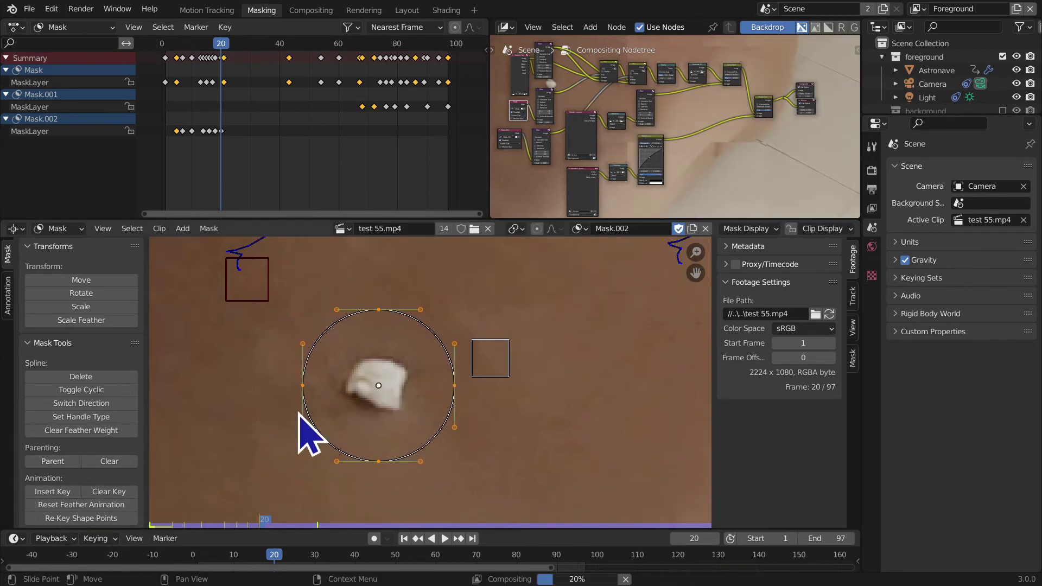
key("Right")
key("Right")
key("g")
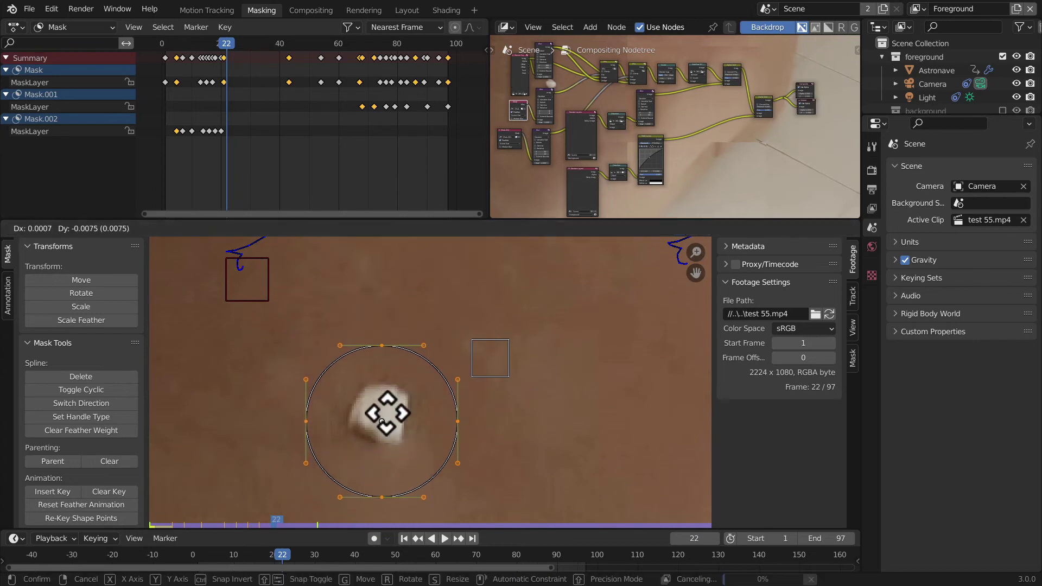
left_click(383, 421)
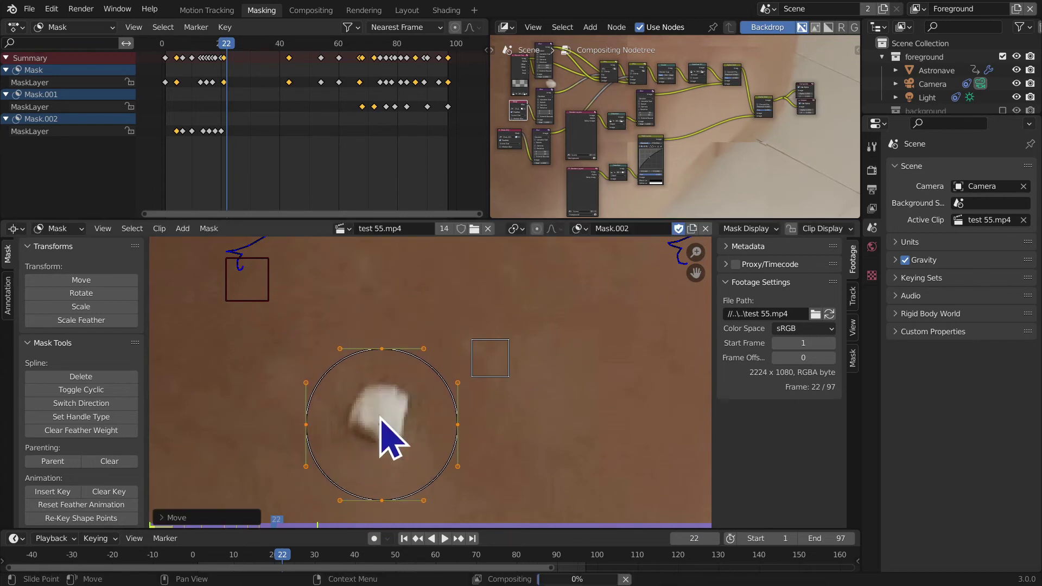
left_click(51, 491)
key("Right")
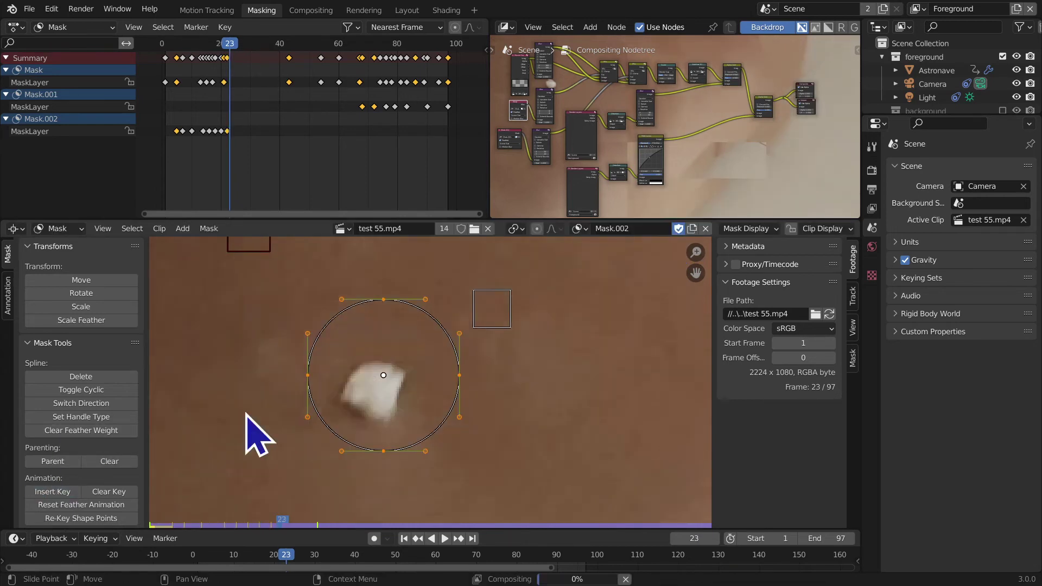
key("g")
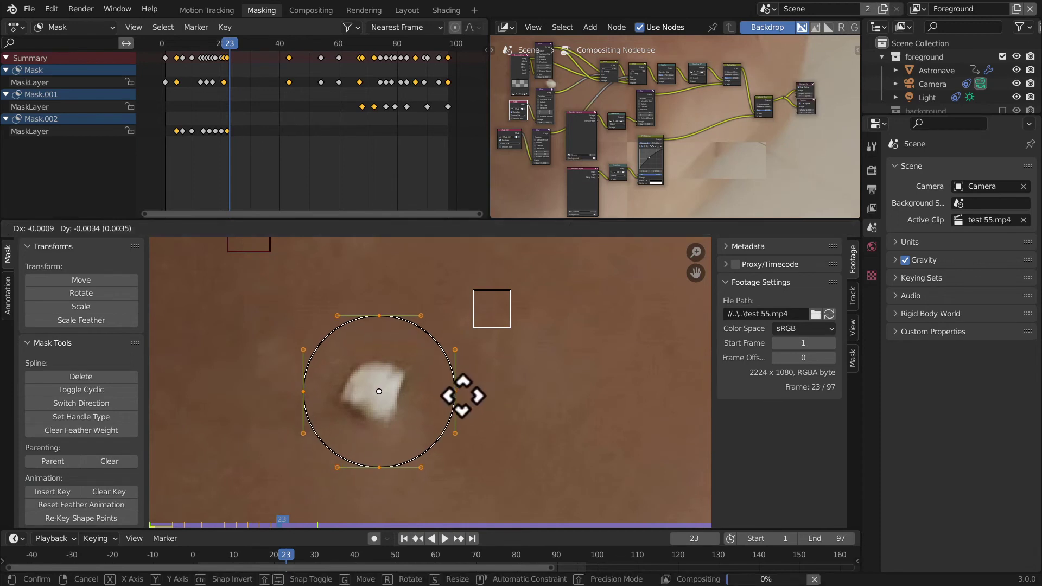
left_click(461, 399)
left_click(52, 492)
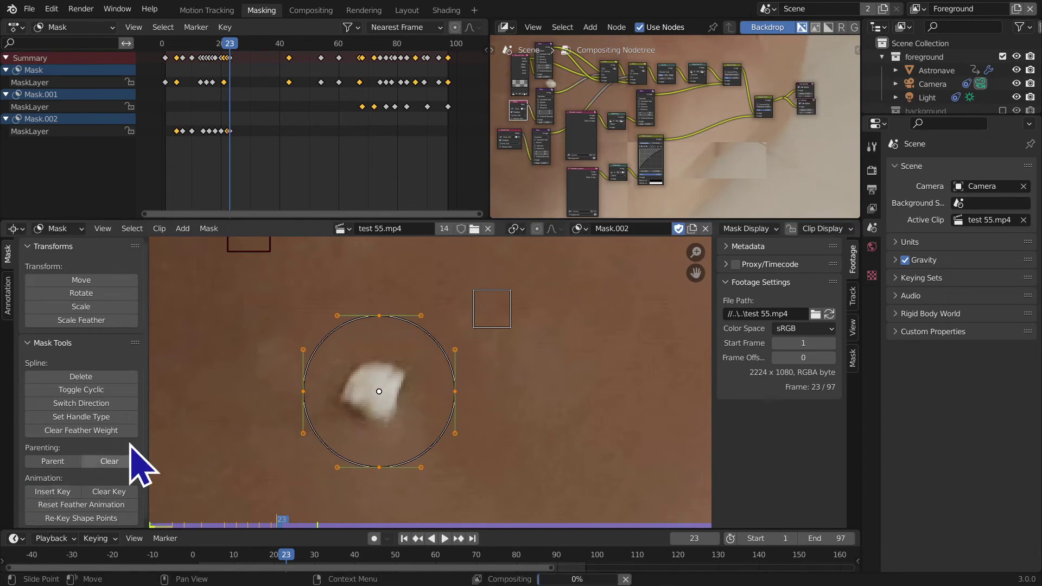
Step: Reposition the circle over the dot and keyframe it at frames 25 and 27
key("Right")
key("Right")
key("g")
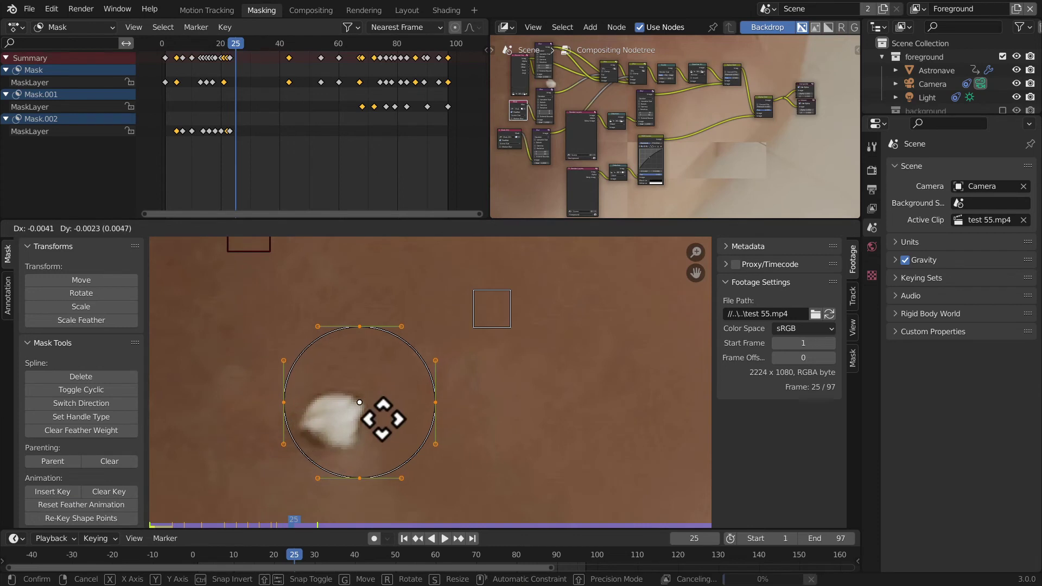
left_click(359, 439)
left_click(52, 492)
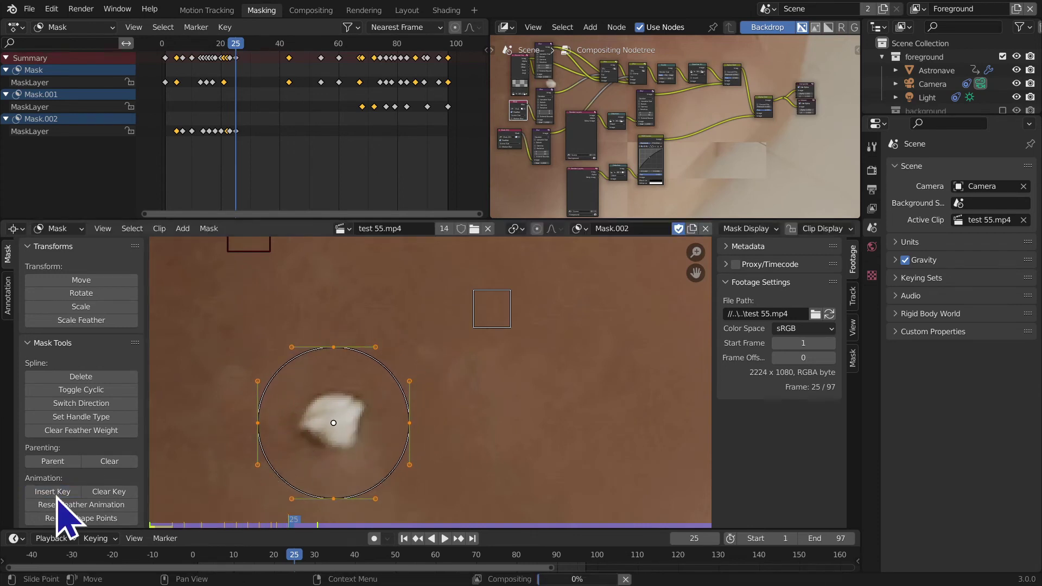
middle_click_drag(201, 456, 212, 405)
key("Right")
key("Right")
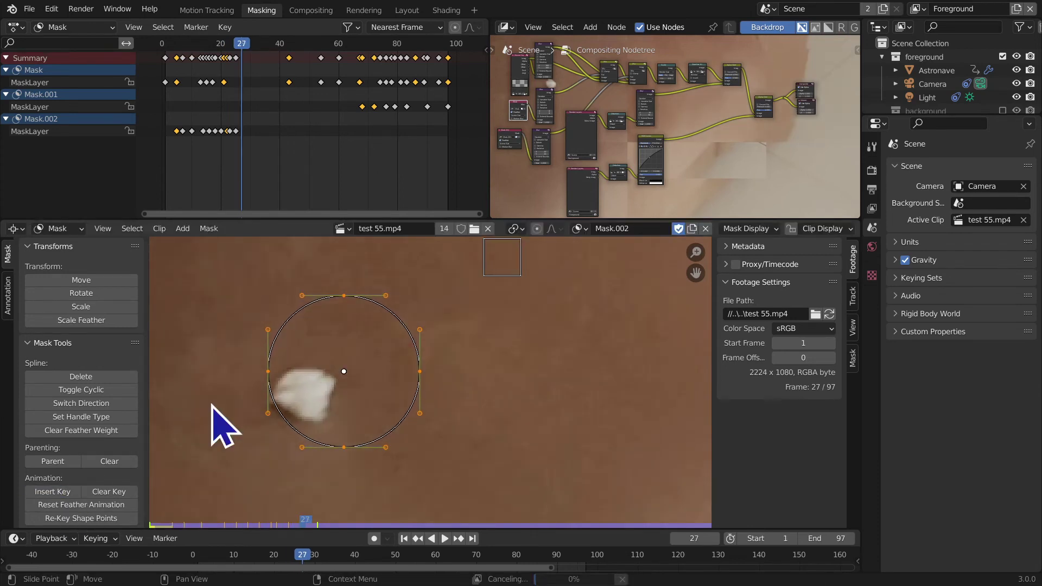
key("g")
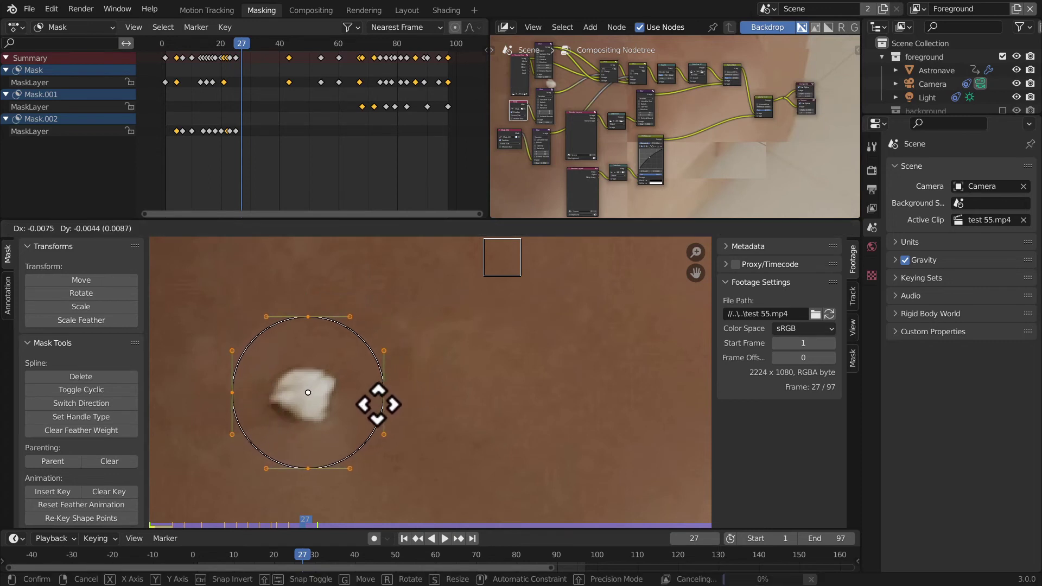
left_click(377, 406)
left_click(75, 491)
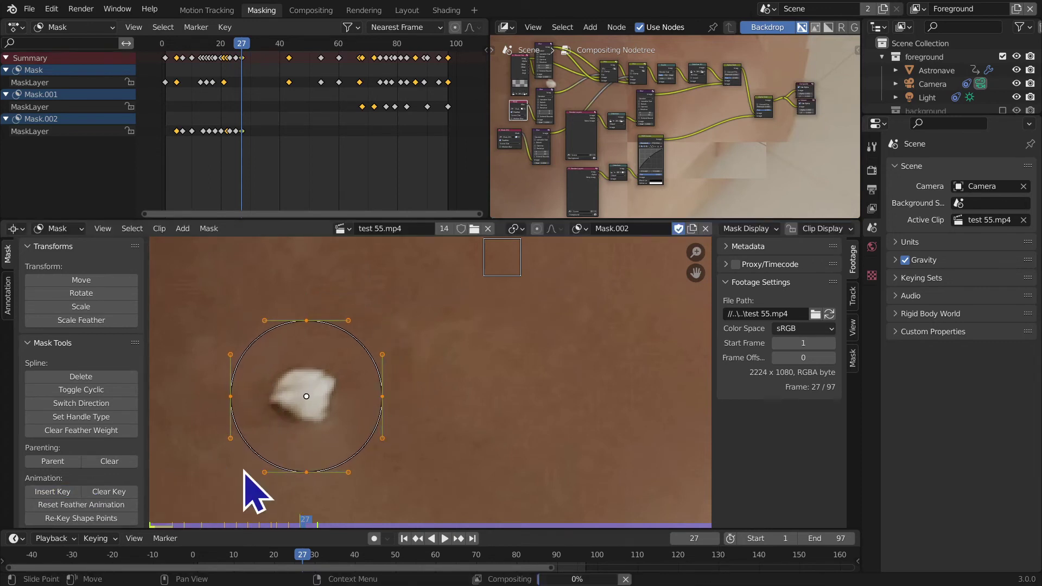
key("Right")
key("Right")
key("Right")
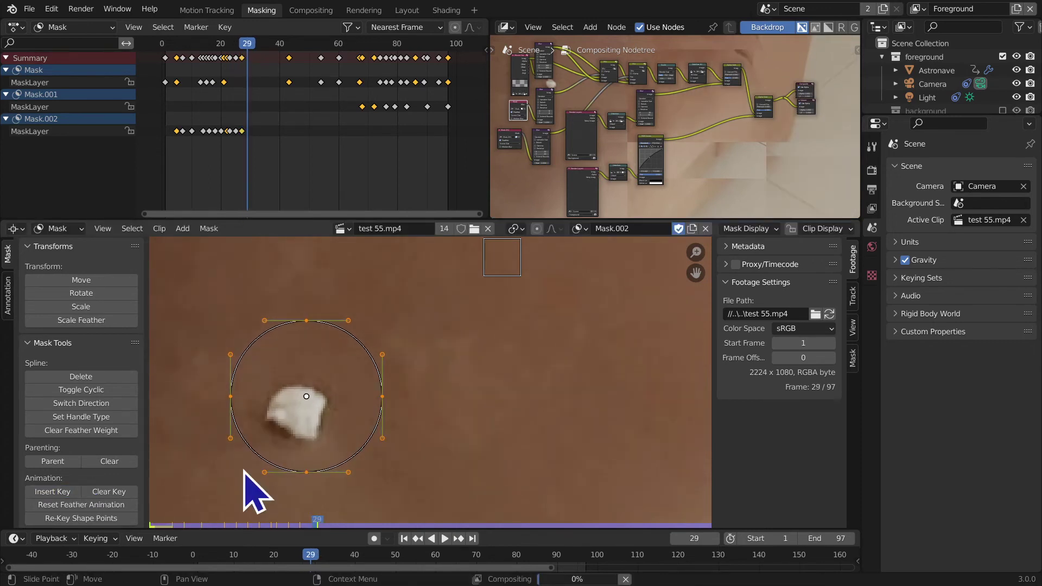
Step: Move the Mask.002 circle onto the white dot and keyframe it at frames 30 and 33
key("g")
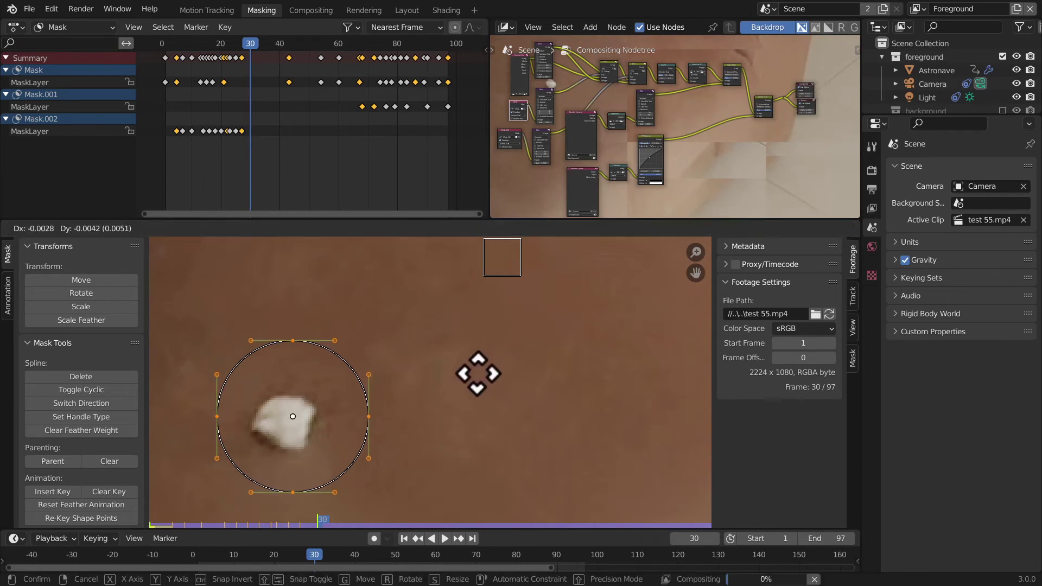
left_click(476, 381)
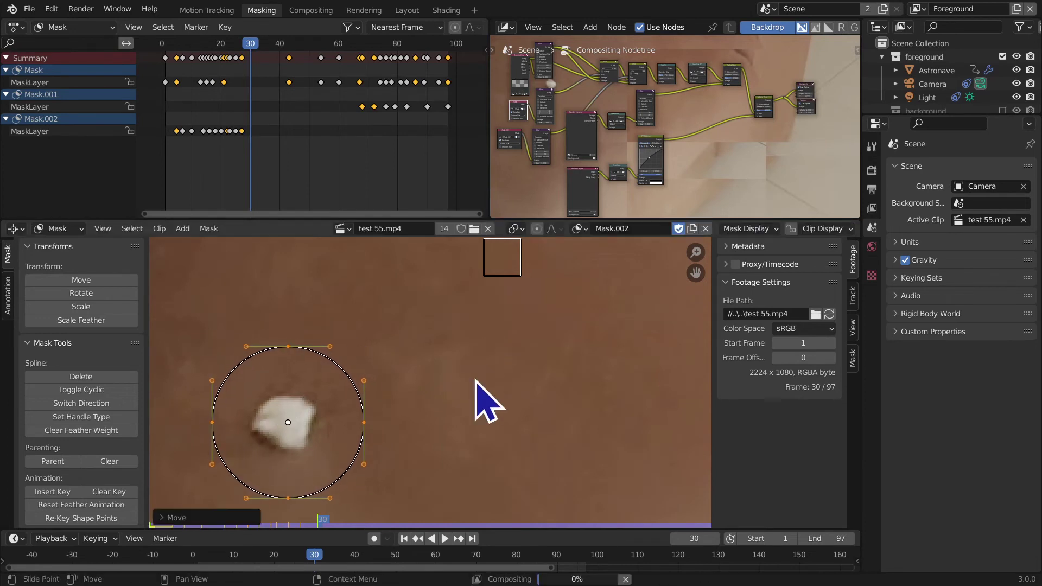
left_click(54, 491)
key("g")
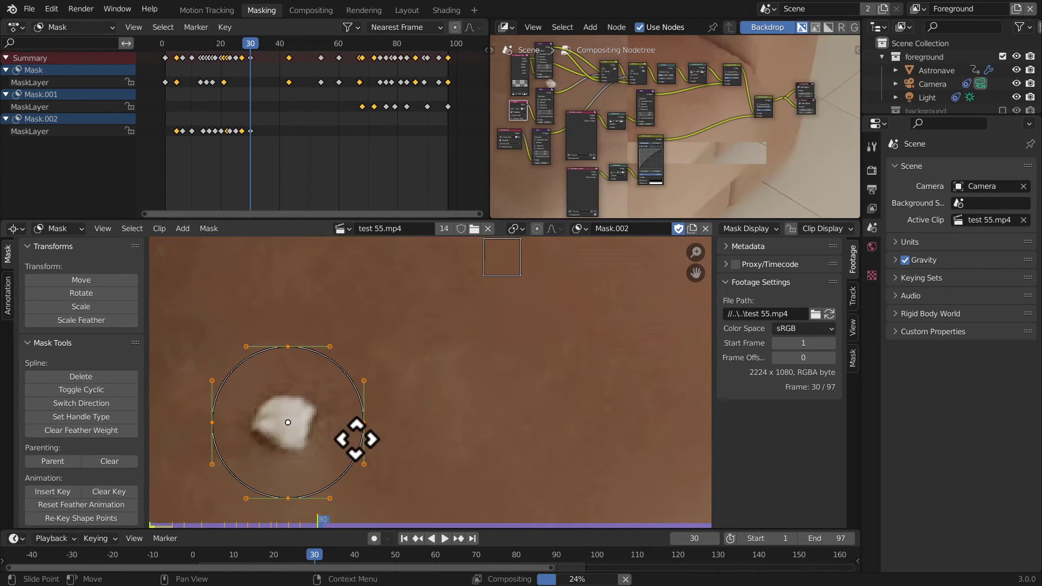
left_click(428, 349)
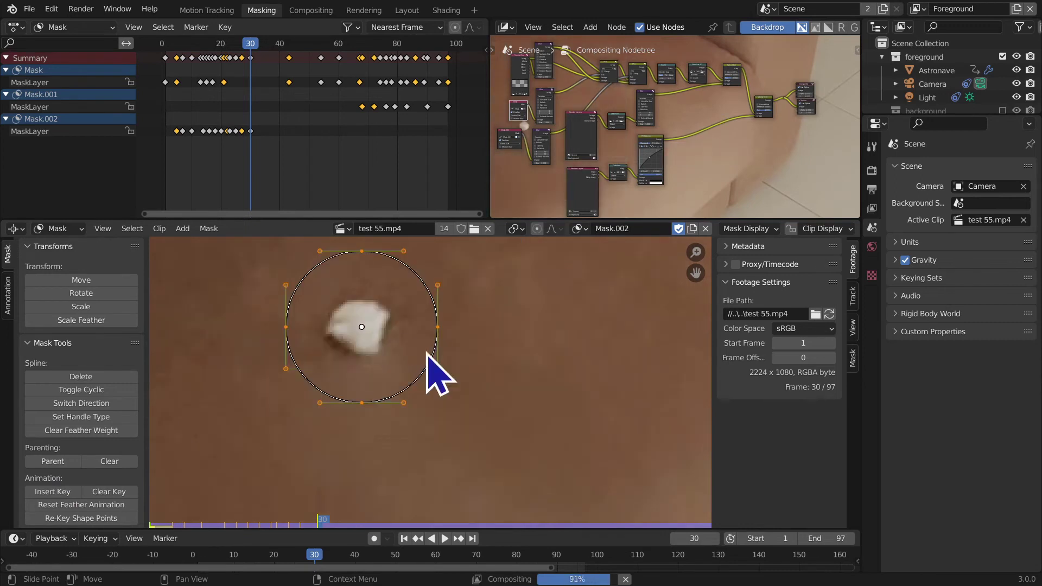
key("Right")
key("Right")
key("Right")
key("g")
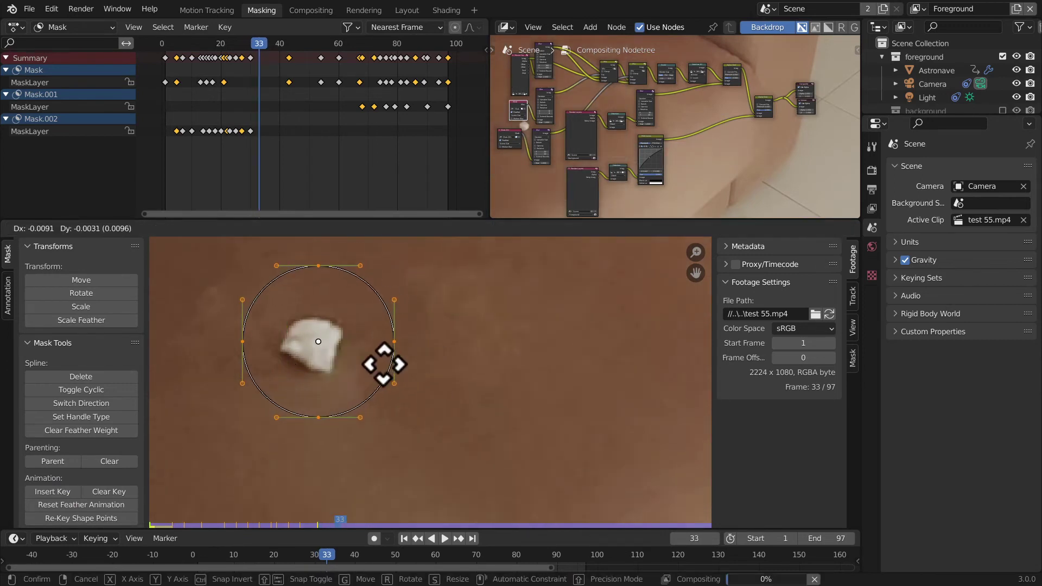
left_click(388, 376)
left_click(61, 495)
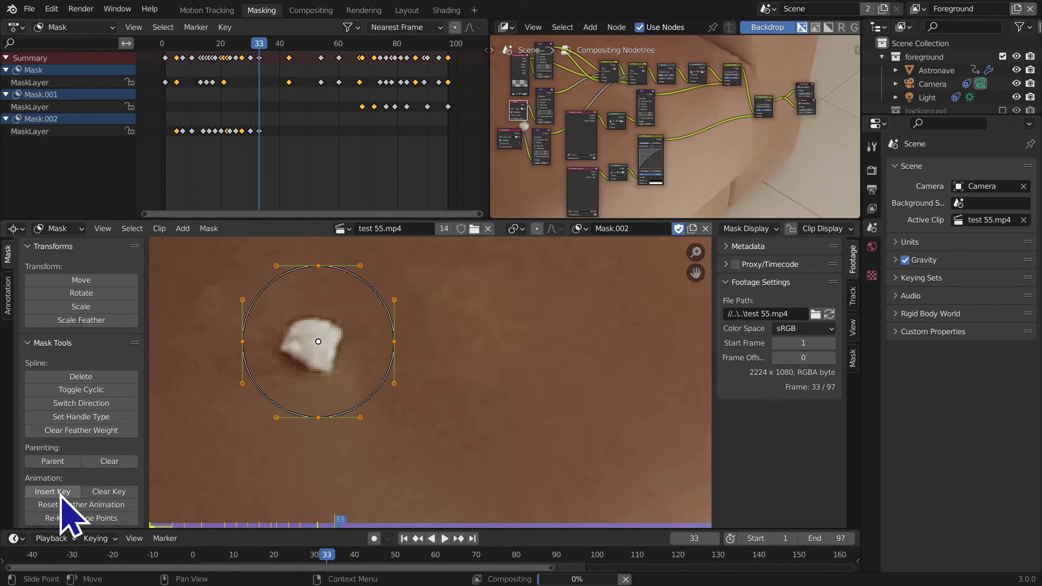
Step: Reposition the circle over the dot and keyframe it at frames 44 and 49
key("Right")
key("Right")
key("Right")
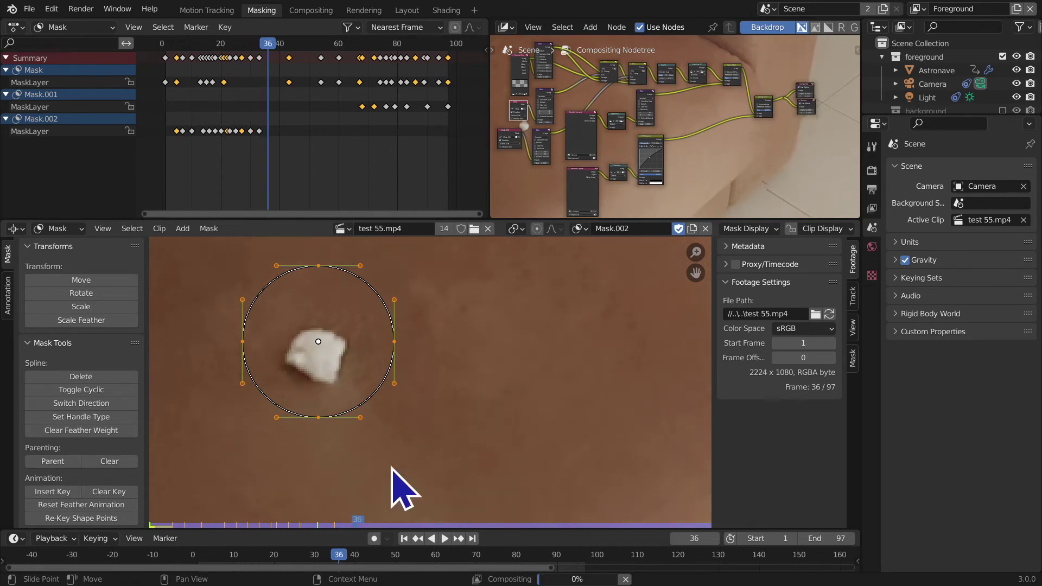
key("Right")
key("Right")
key("Right")
key("Right")
key("Right")
key("Right")
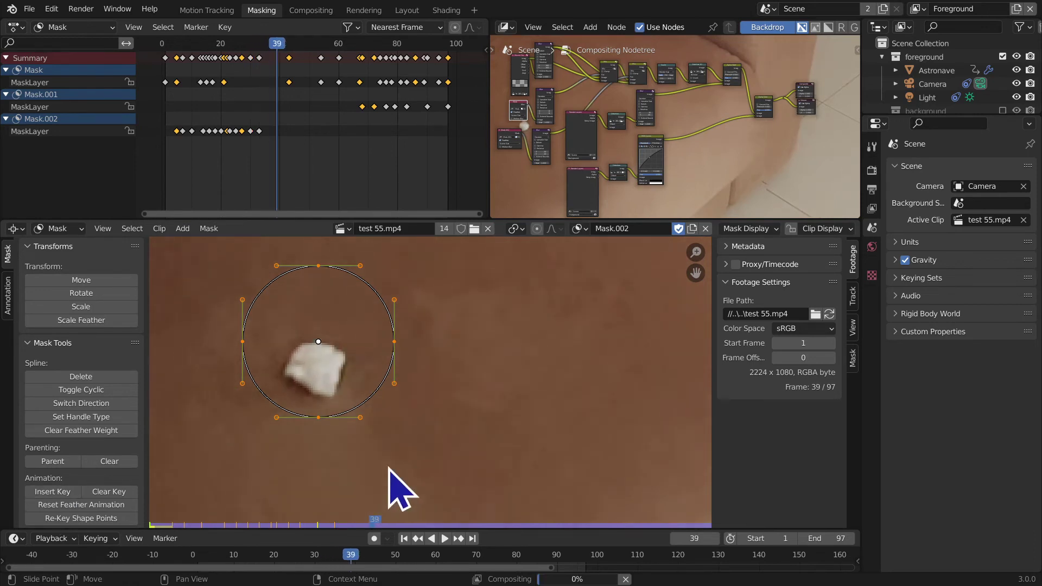
key("Right")
key("Right")
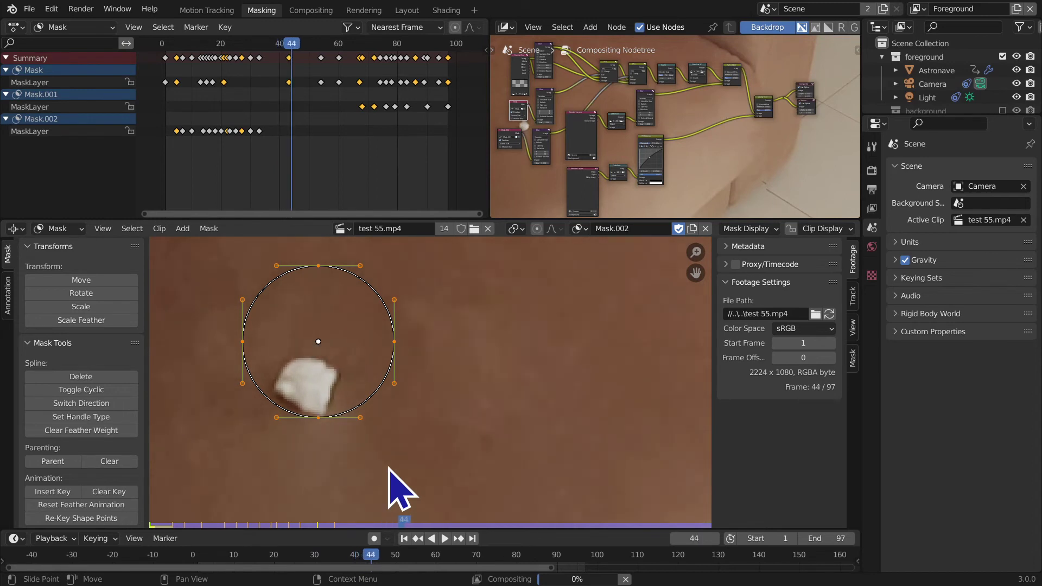
key("g")
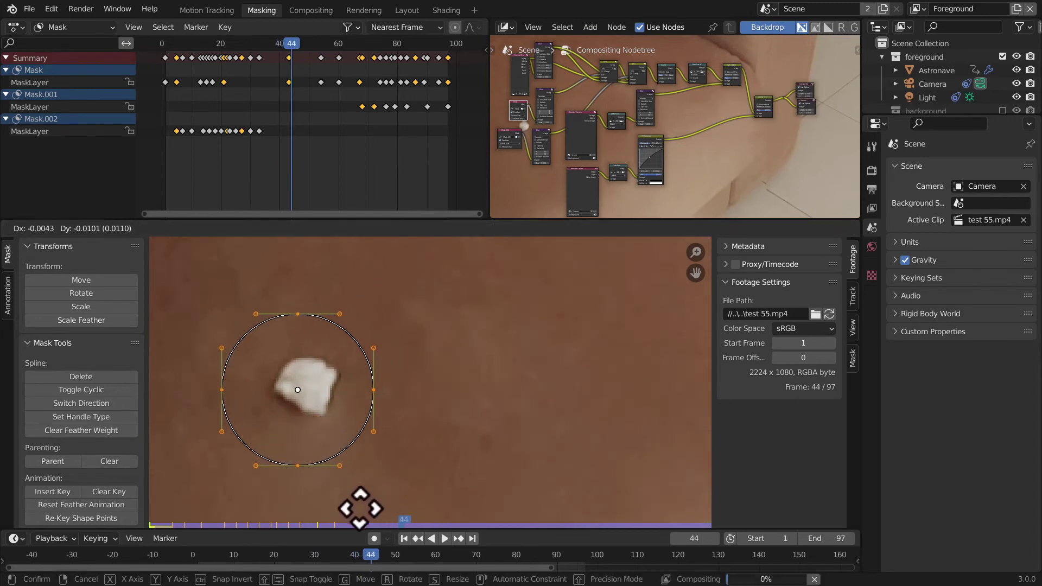
left_click(371, 507)
left_click(54, 493)
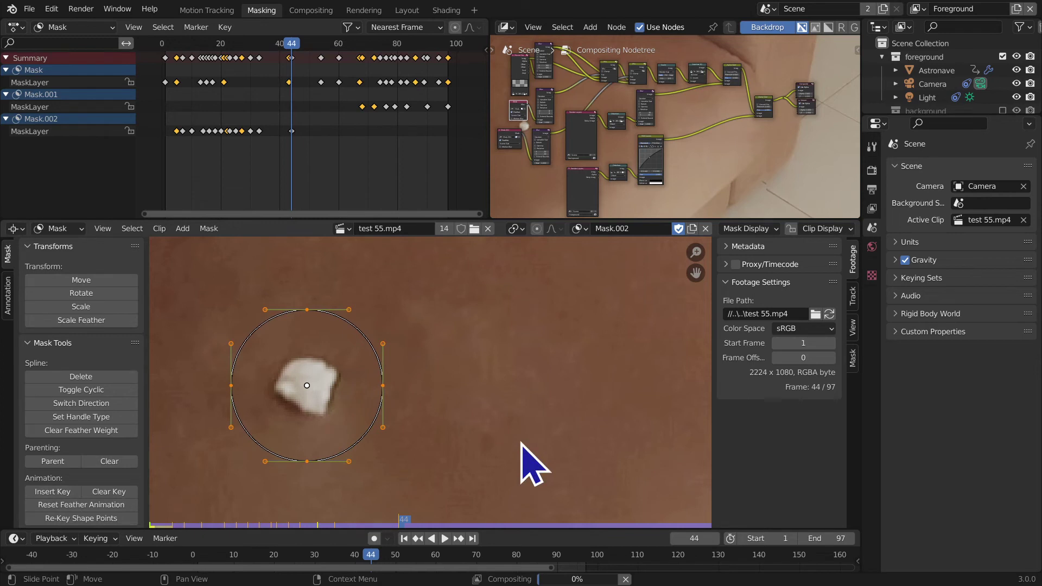
key("Right")
key("Right")
key("Right")
key("Right")
key("Right")
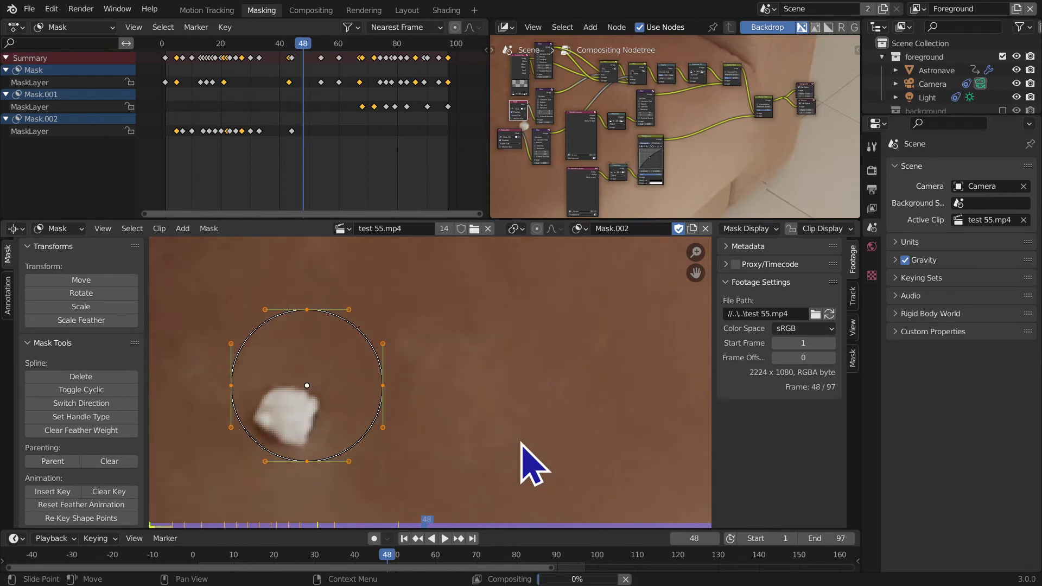
key("g")
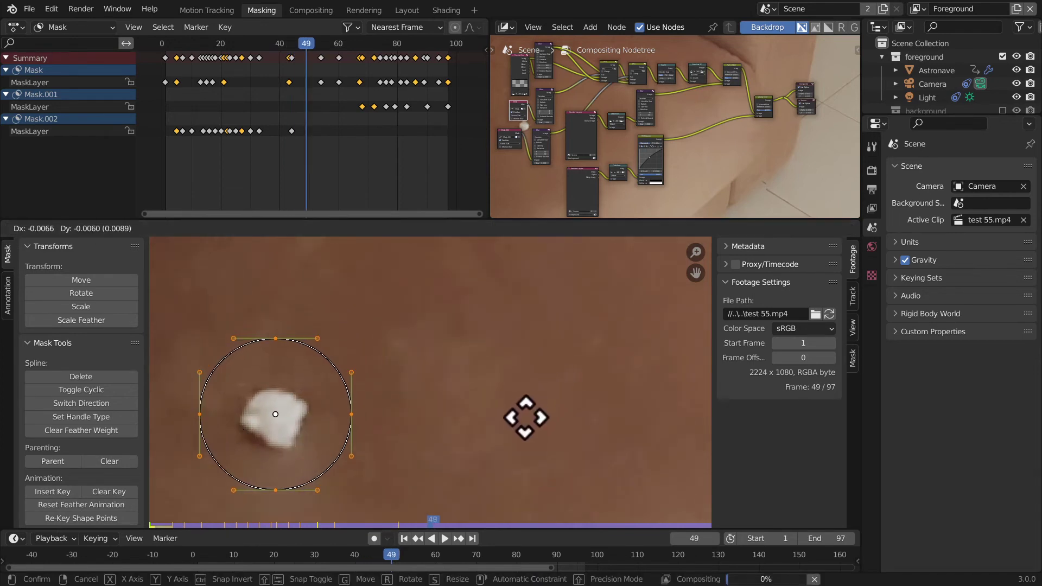
left_click(526, 420)
left_click(50, 492)
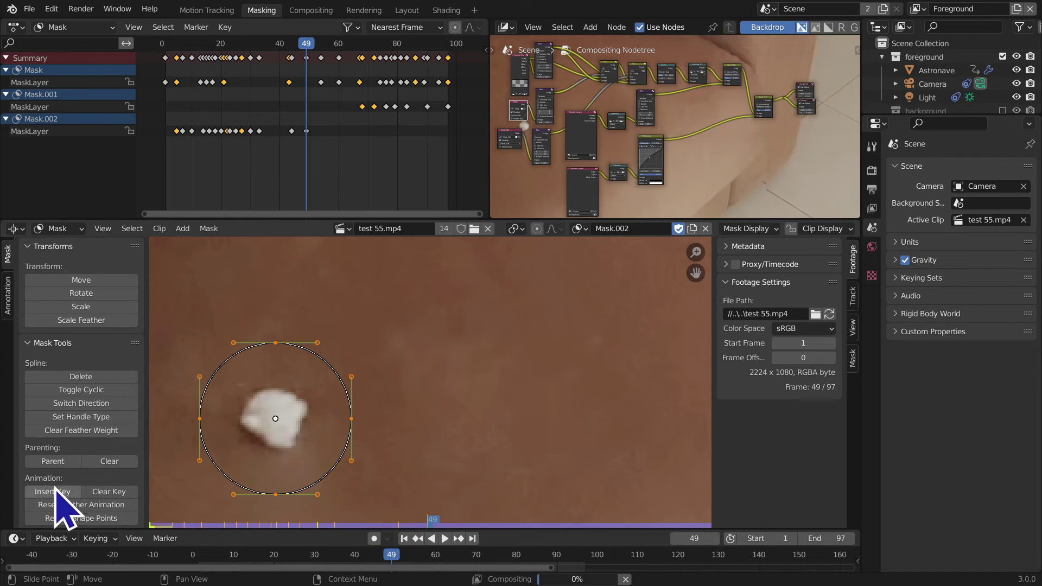
Step: Keep the circle on the dot with keyframes at frames 52 and 59
key("Right")
key("Right")
key("Right")
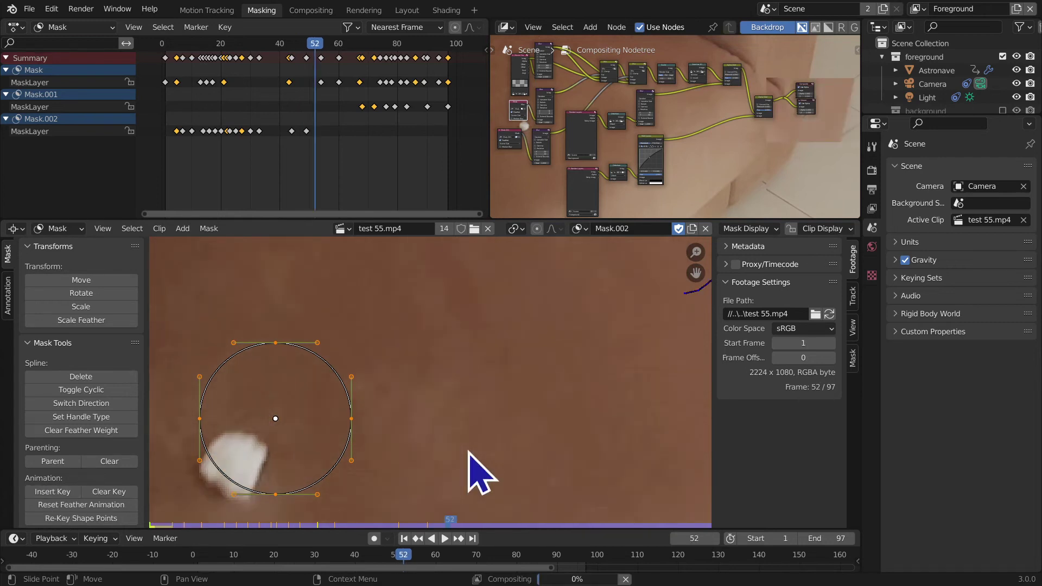
key("g")
left_click(420, 463)
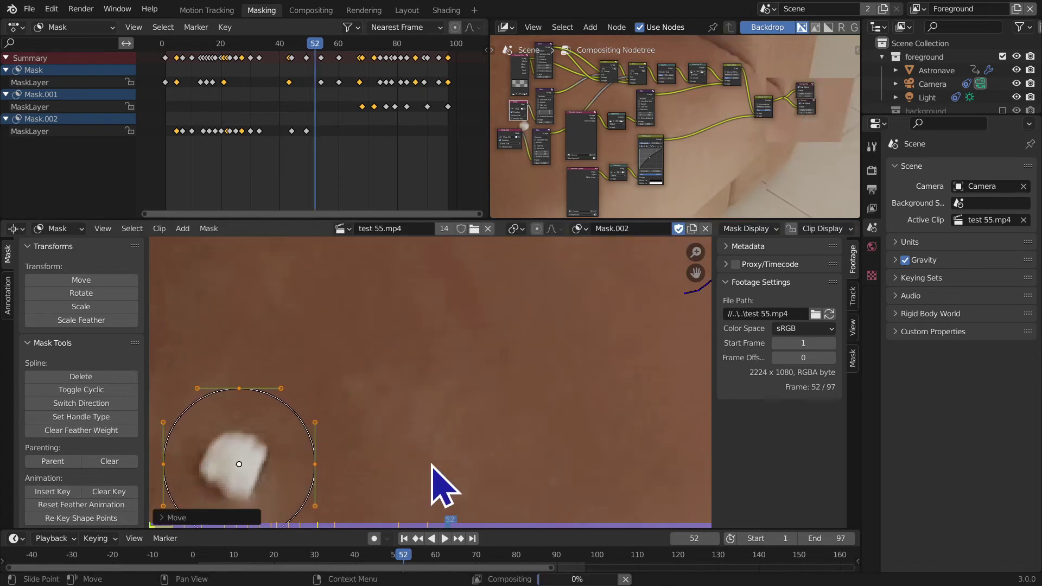
left_click(52, 492)
key("g")
left_click(449, 337)
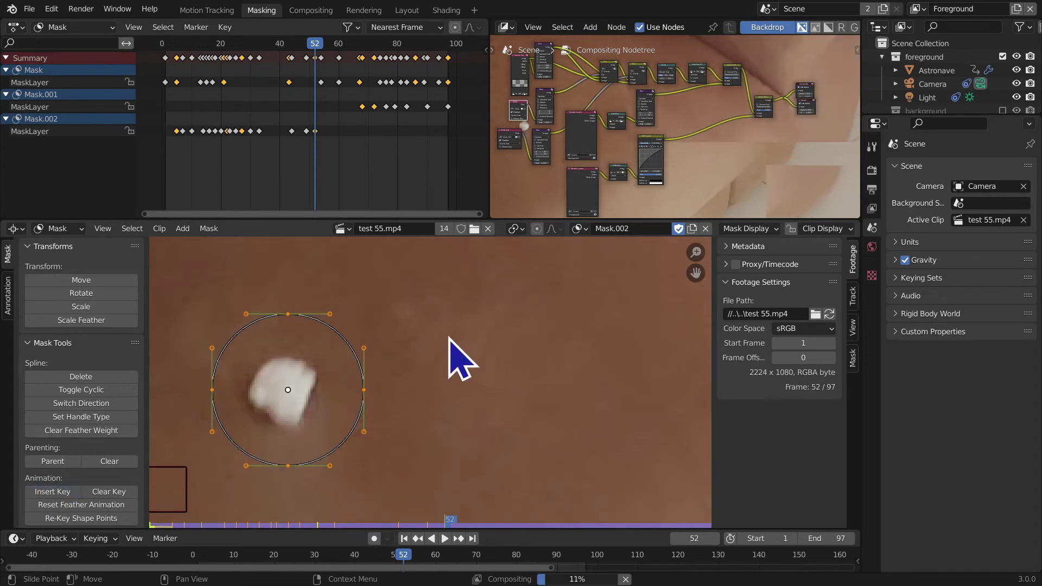
key("Right")
key("Right")
key("Right")
key("Right")
key("Right")
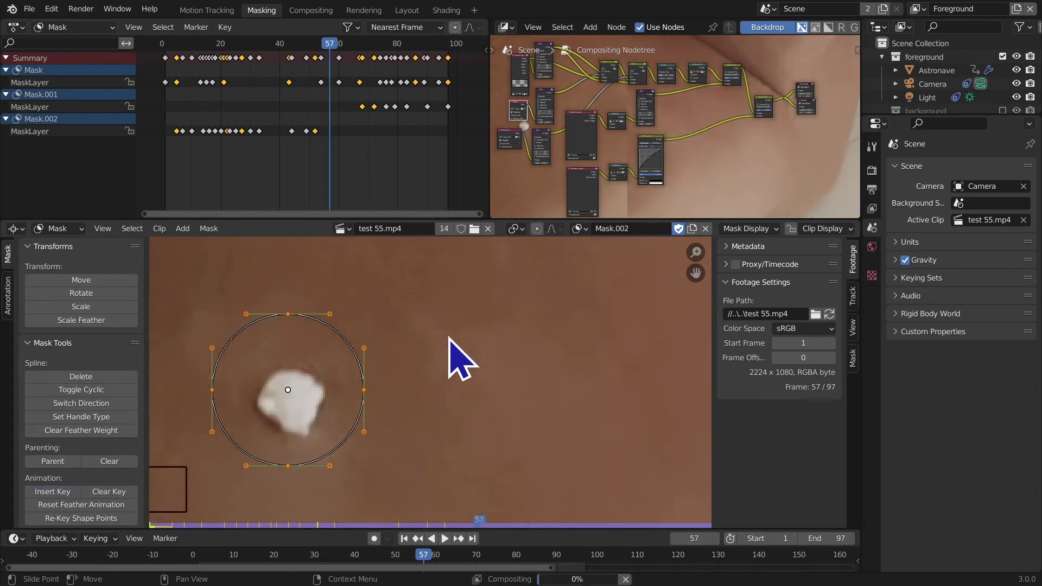
key("Right")
key("Right")
key("g")
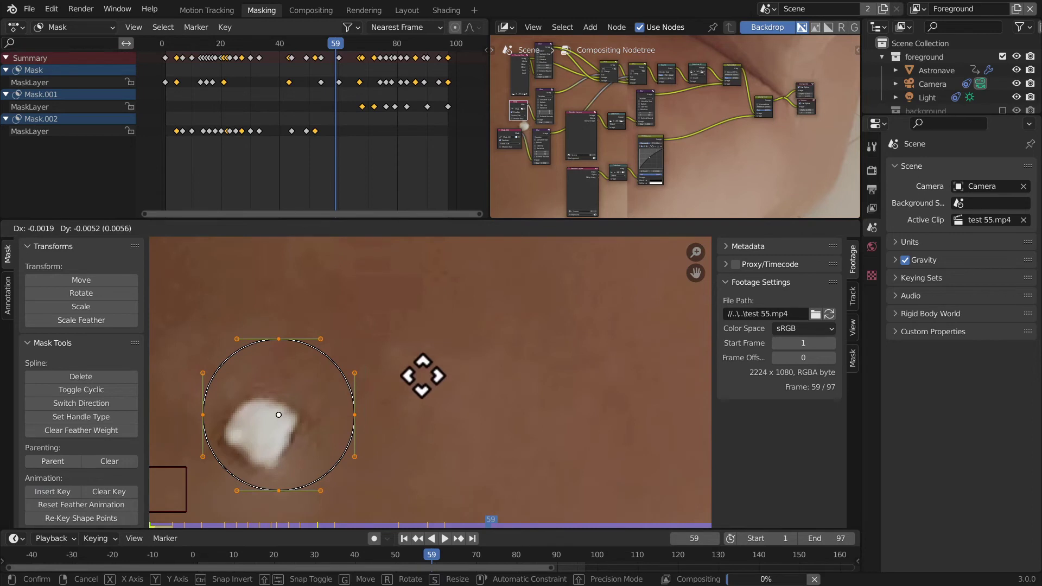
left_click(414, 377)
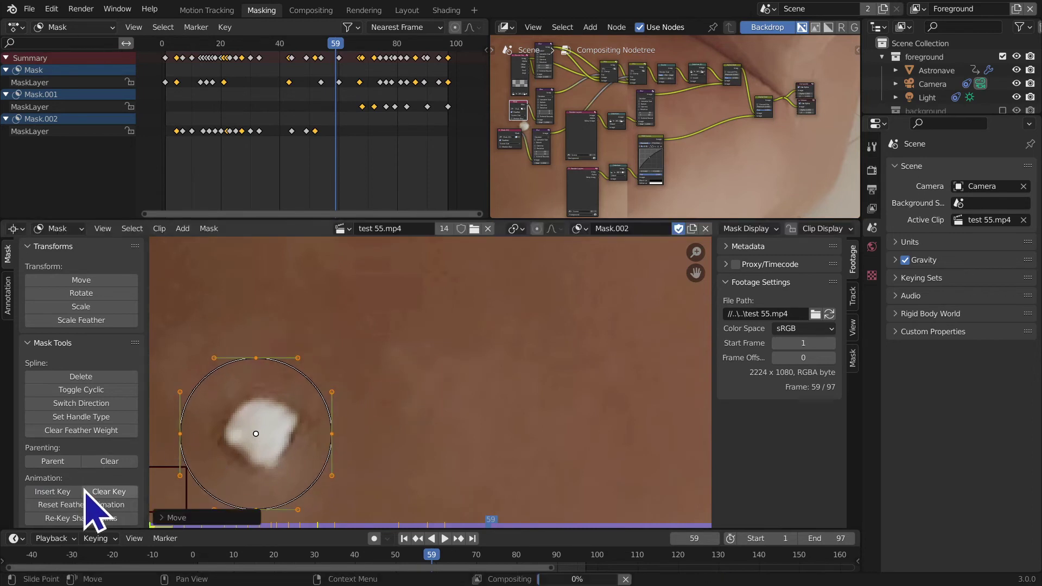
left_click(71, 491)
Step: Keyframe the circle over the dot at frames 61 and 64, then move it onto the dot at 67
key("Right")
key("Right")
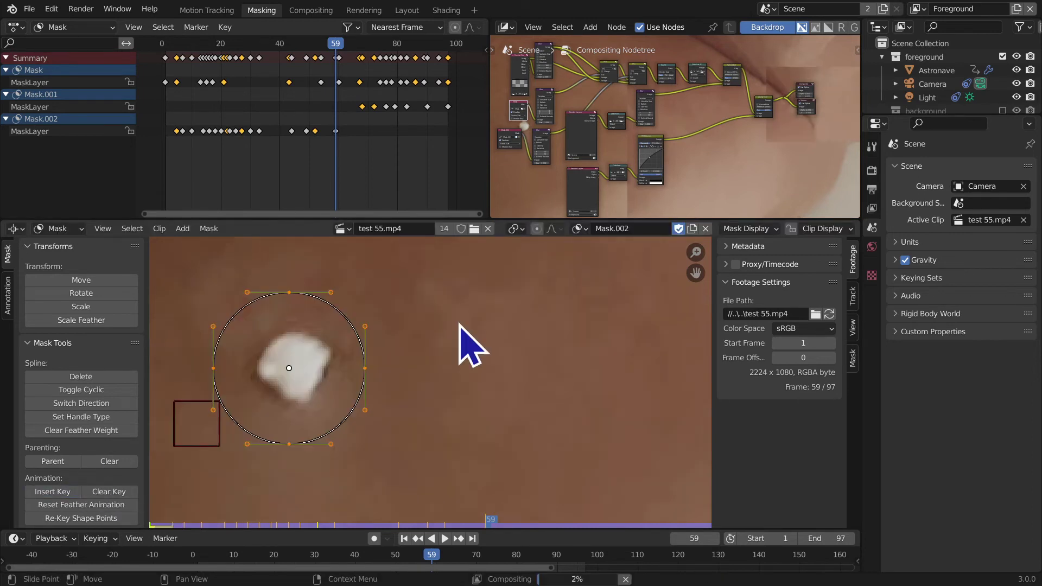
key("g")
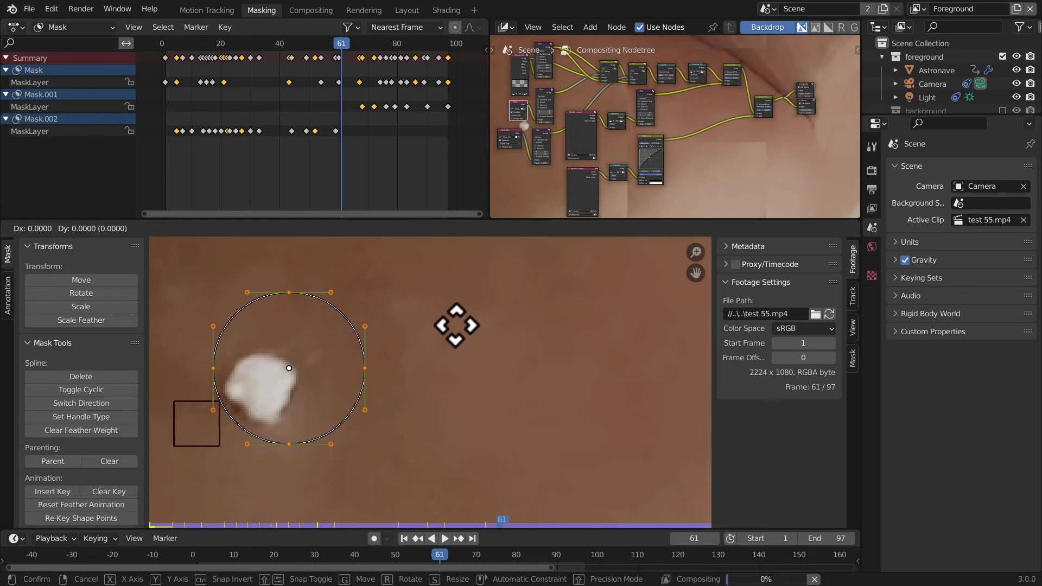
left_click(435, 341)
left_click(71, 492)
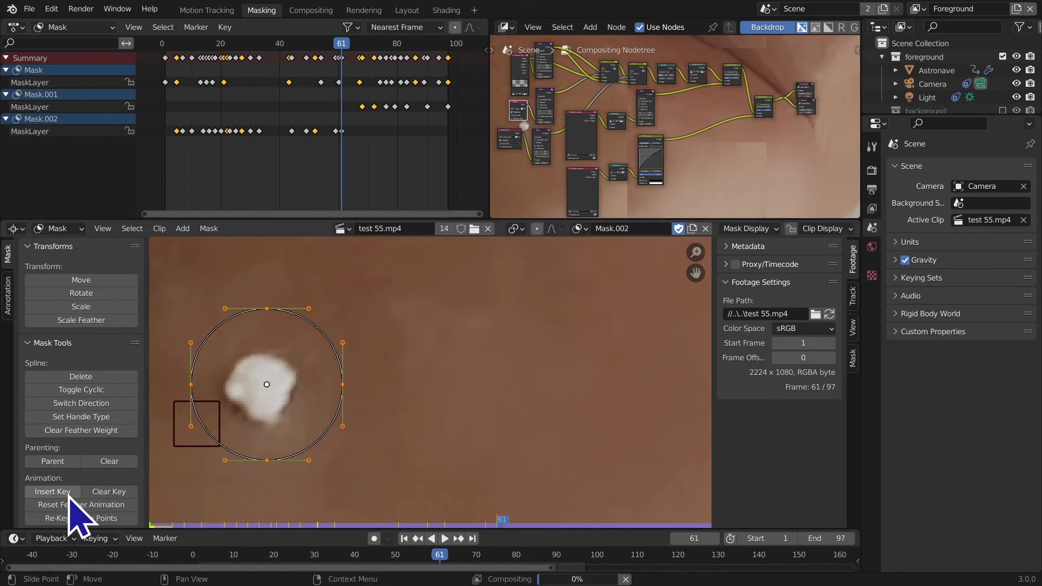
key("Right")
key("Right")
key("Right")
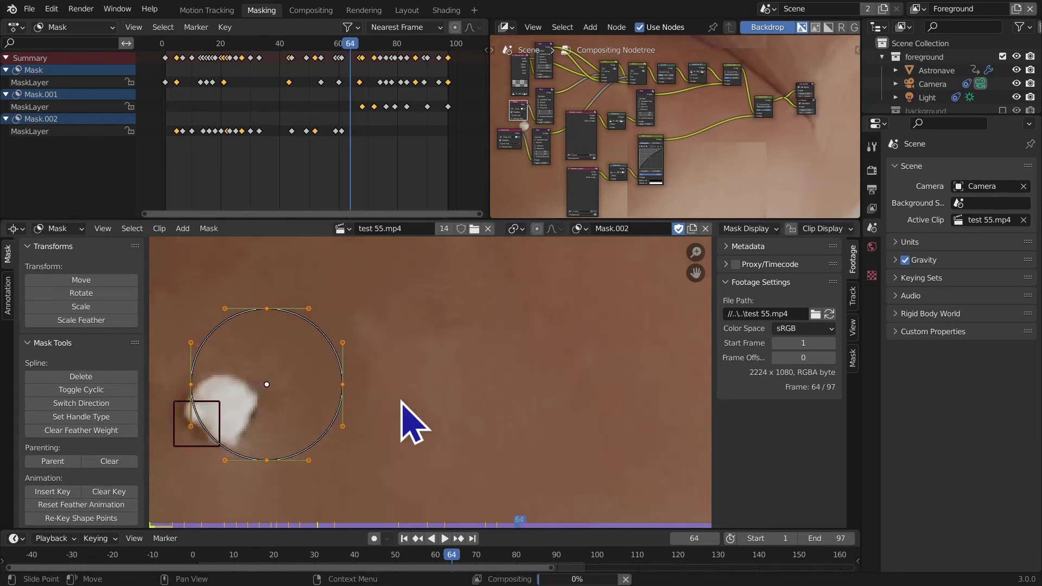
key("g")
left_click(337, 415)
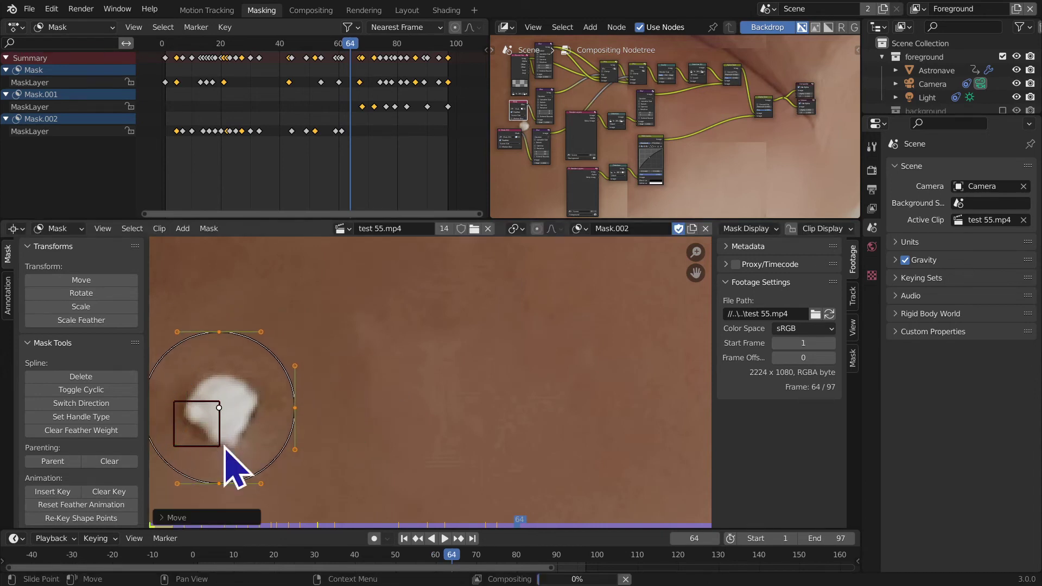
left_click(44, 492)
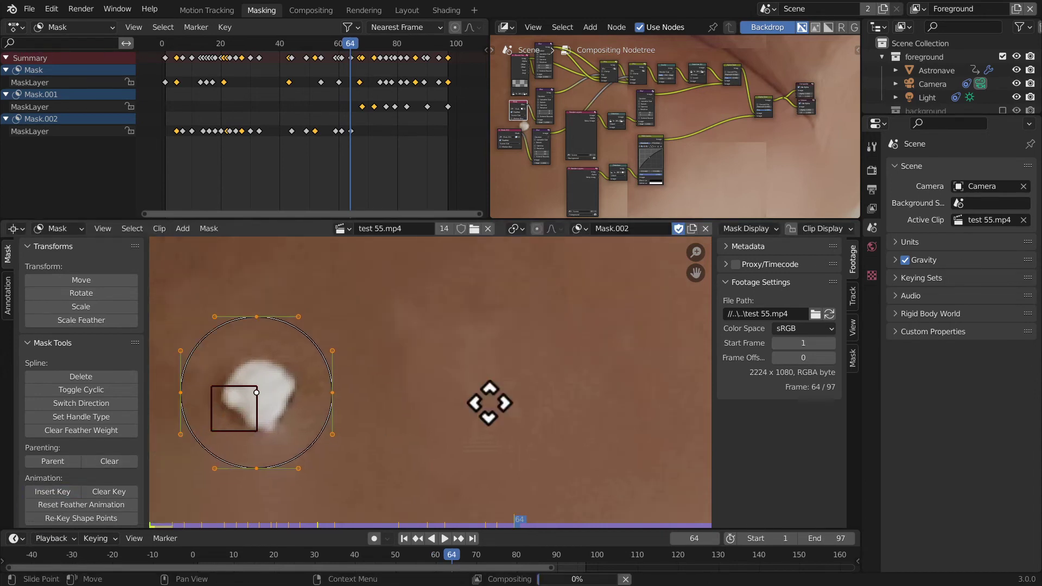
key("Right")
key("Right")
key("Right")
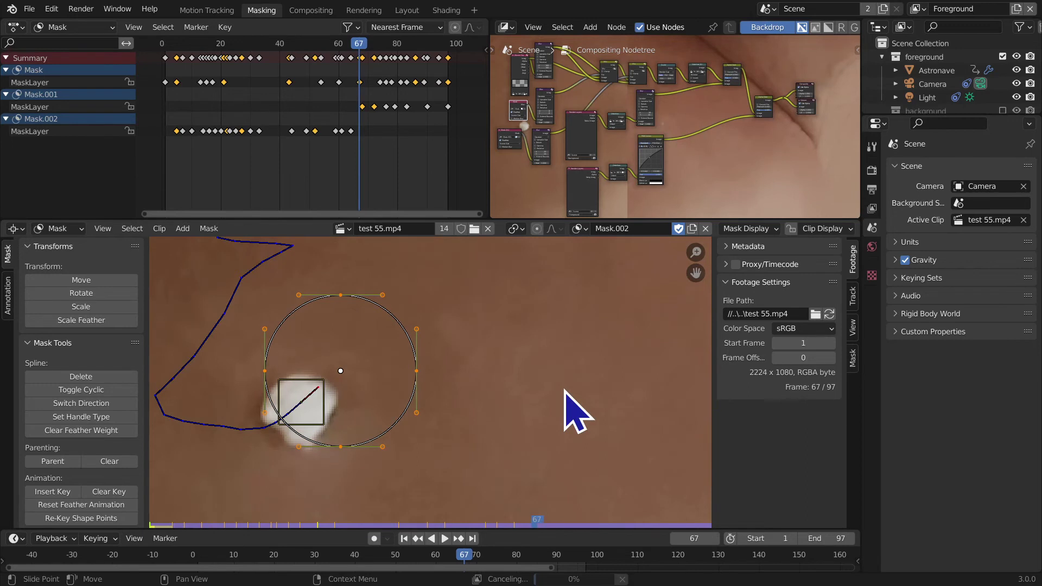
key("g")
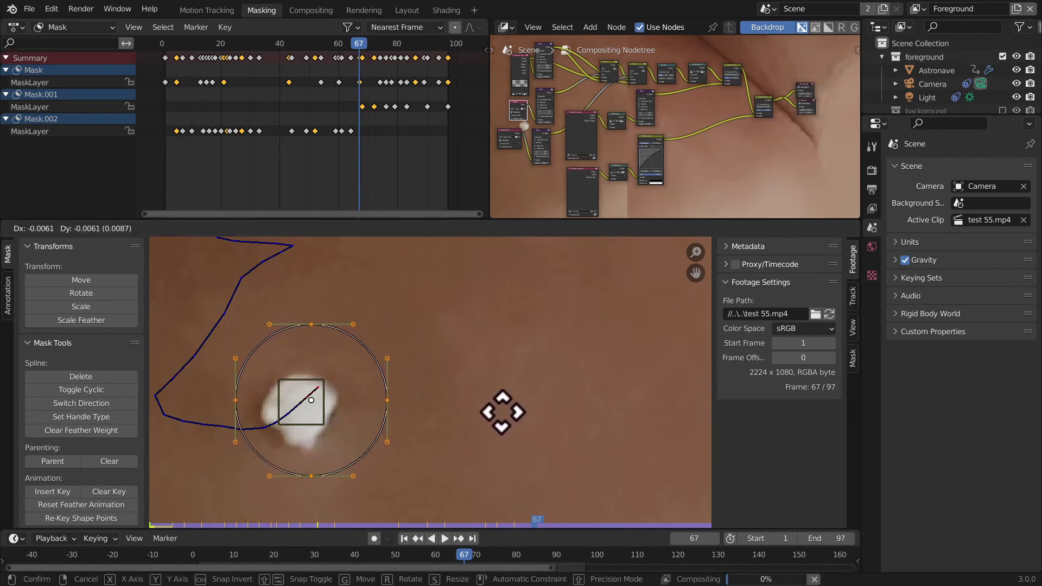
left_click(496, 415)
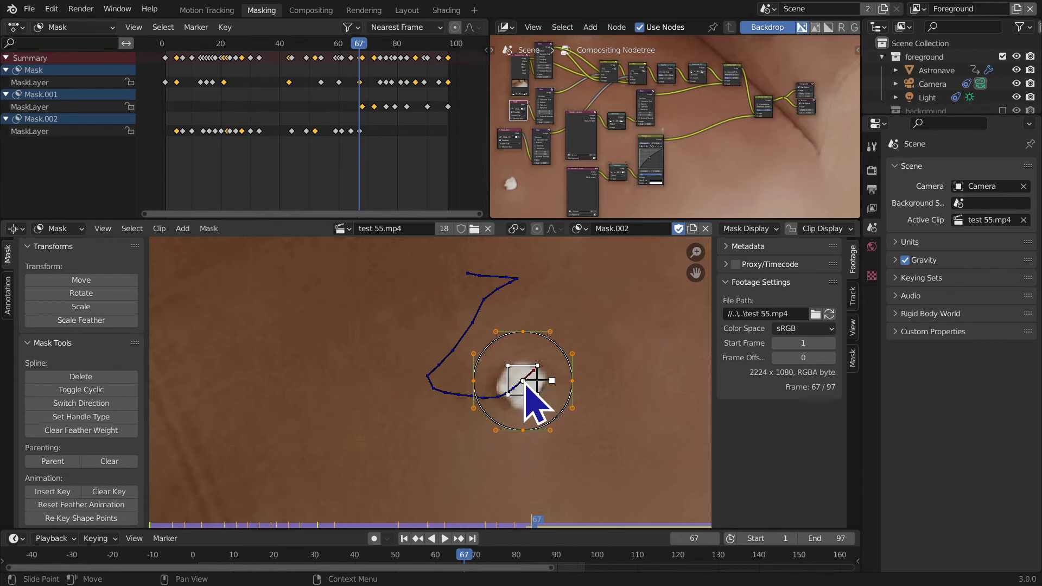
key("Right")
key("Right")
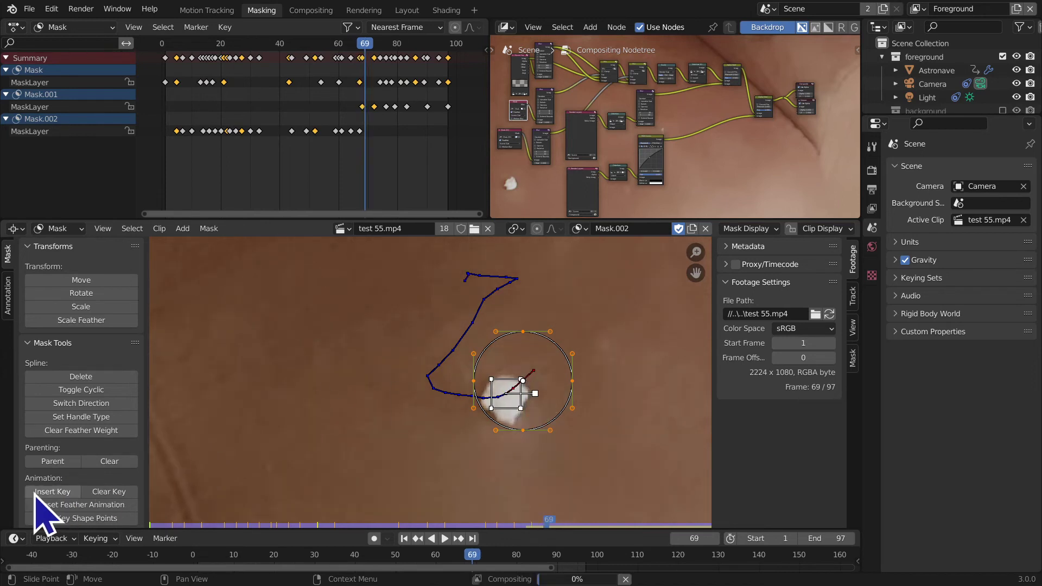
Step: Move the Mask.002 circle onto the dot and keyframe it at frames 72 and 75
key("g")
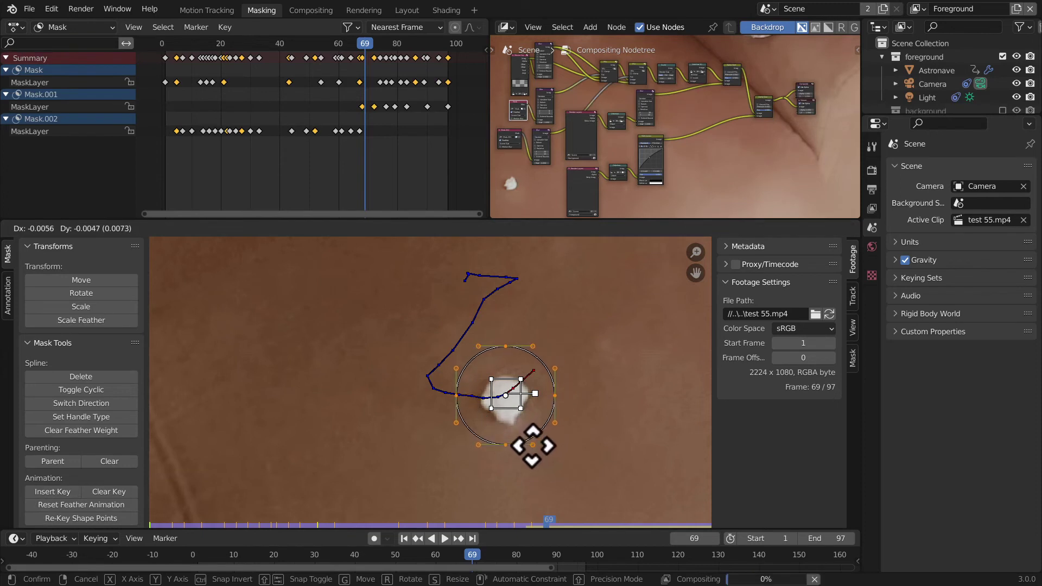
right_click(533, 445)
key("Right")
key("Right")
key("Right")
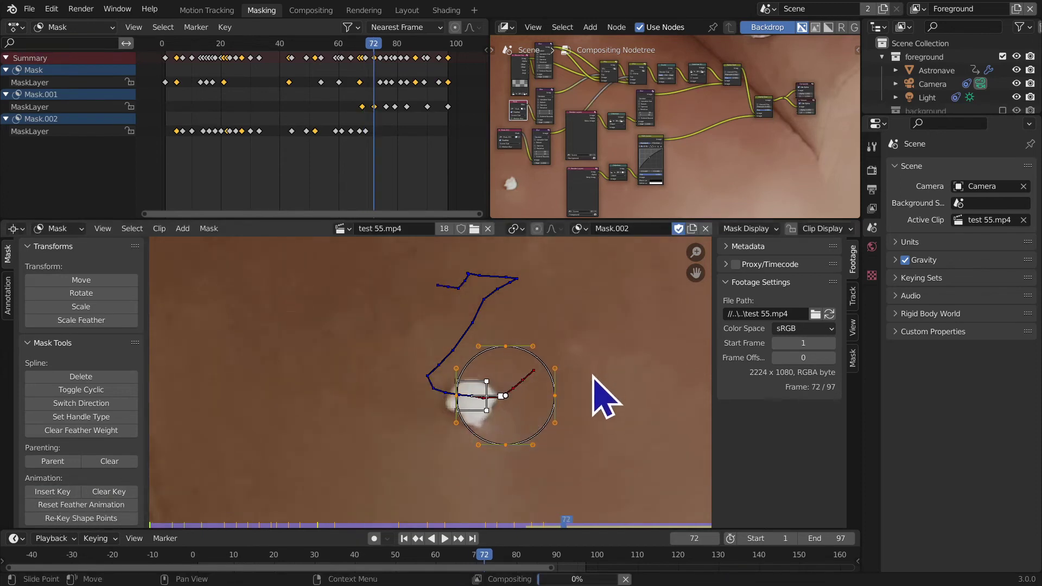
key("g")
left_click(553, 376)
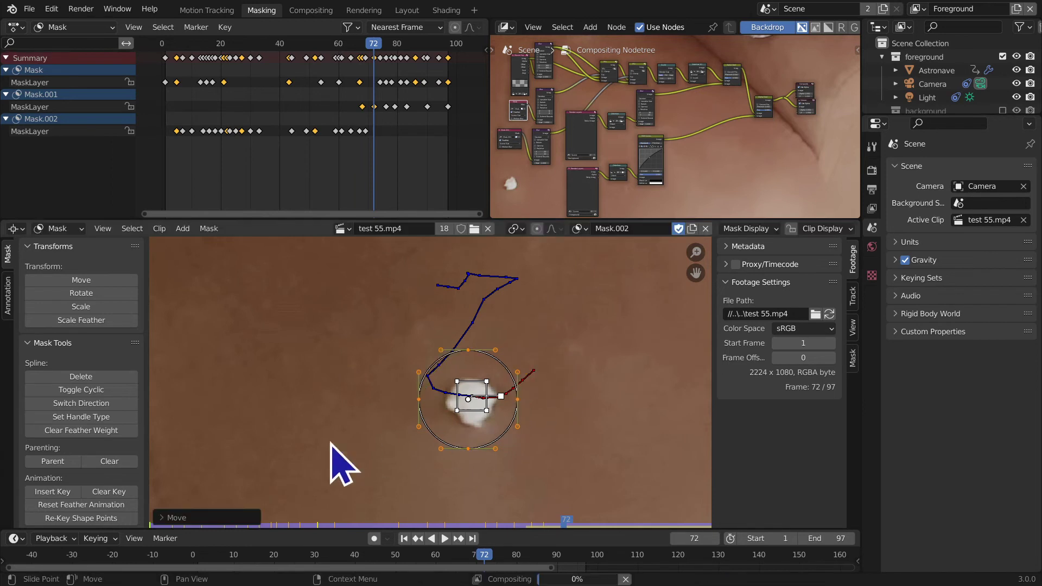
left_click(50, 491)
key("Right")
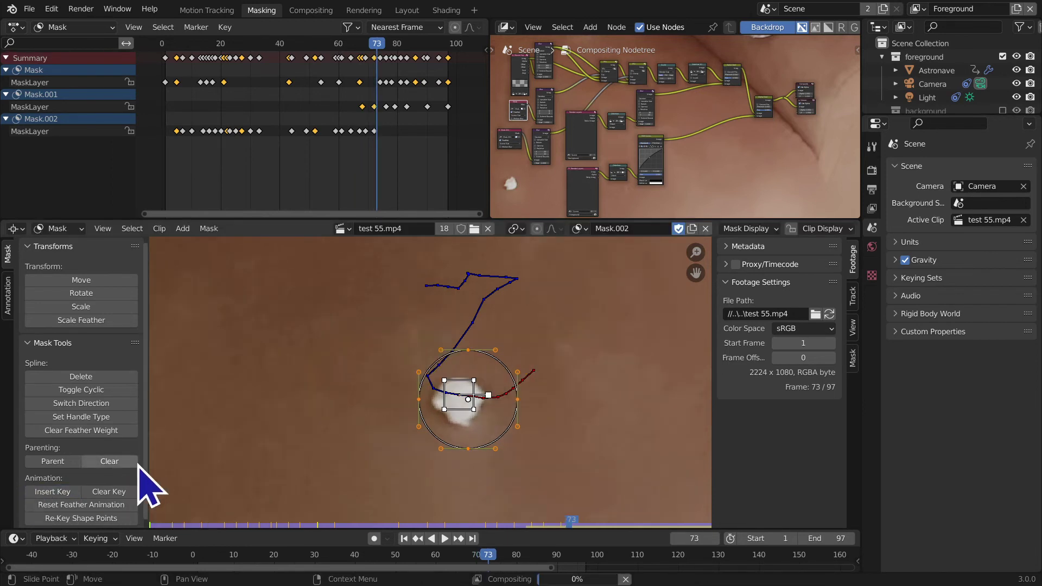
key("Right")
key("Right")
key("g")
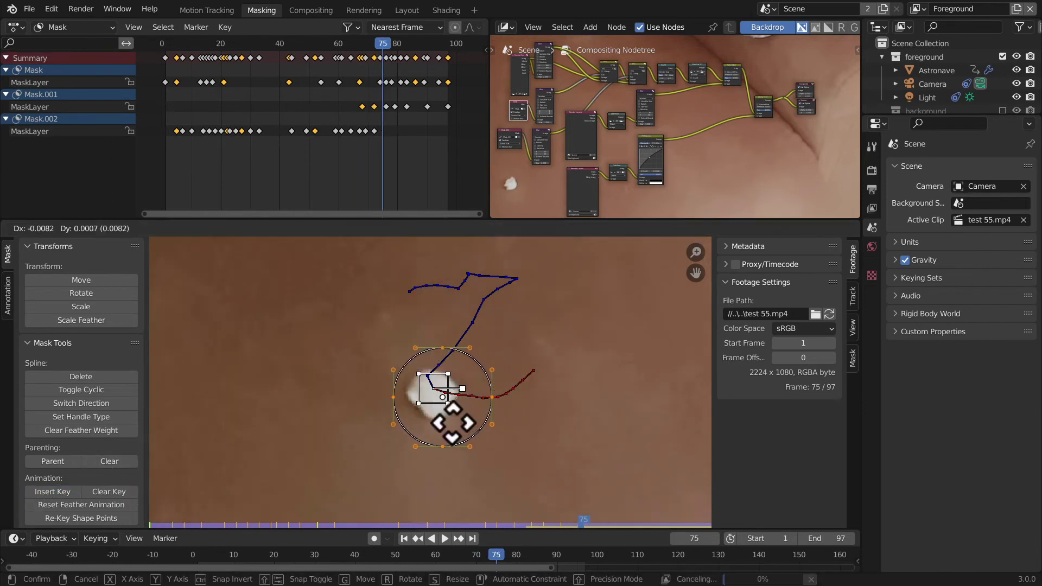
left_click(449, 424)
left_click(40, 491)
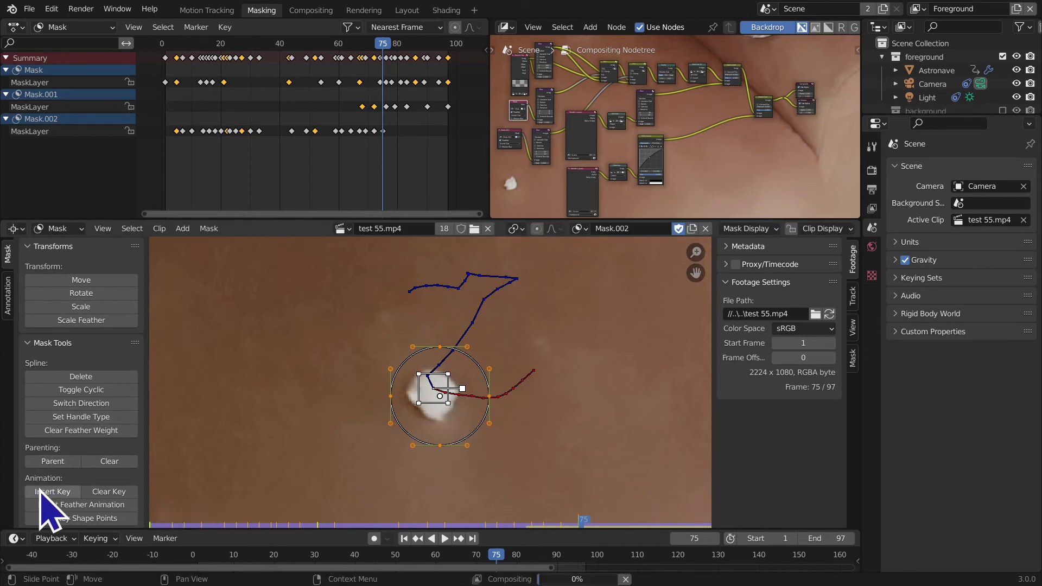
Step: Keyframe the circle over the dot at frames 78 and 80, nudging it down-left at 80
key("Right")
key("Right")
key("Right")
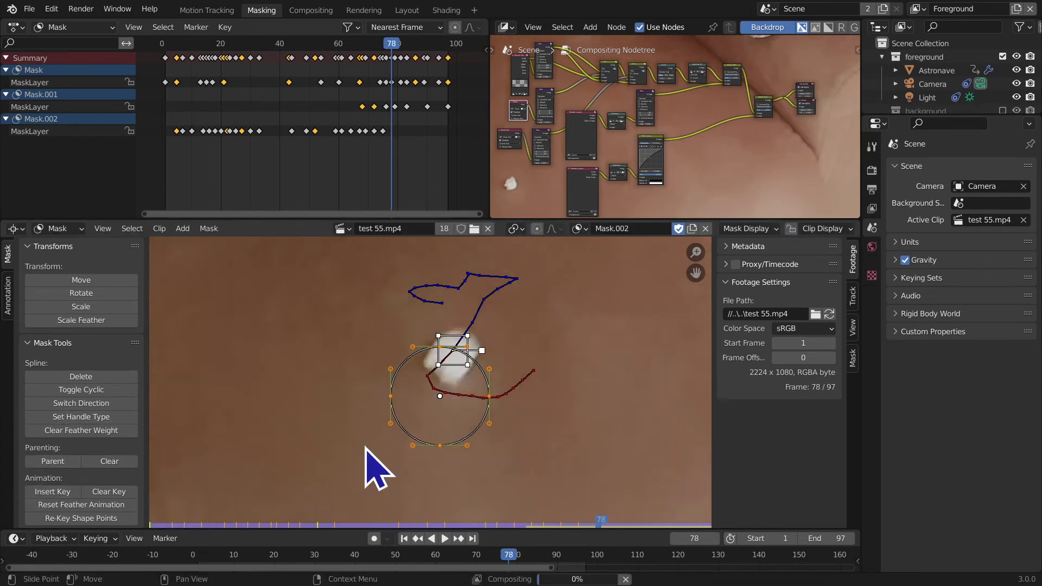
key("g")
left_click(379, 417)
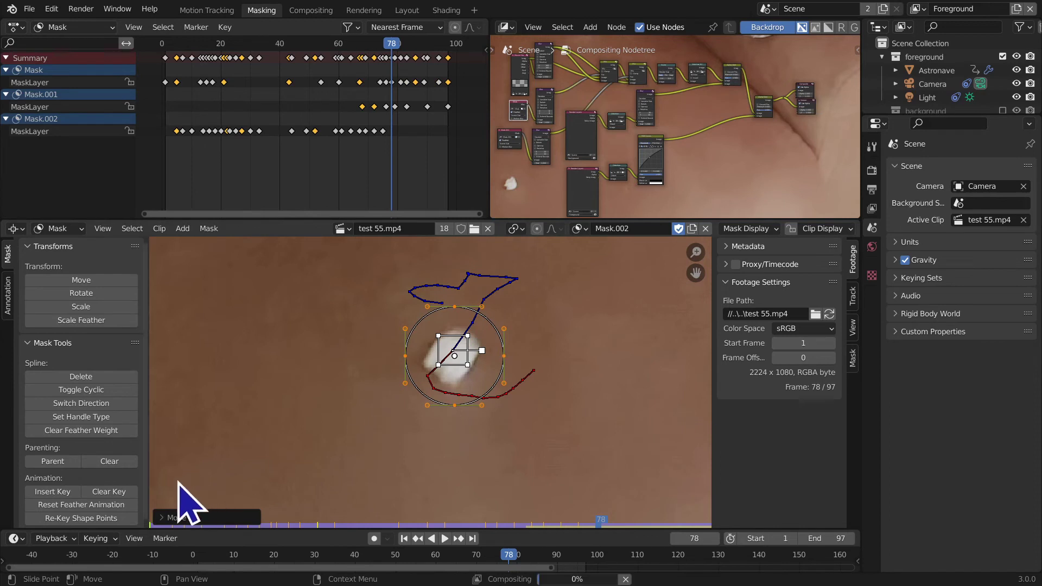
left_click(63, 492)
key("Right")
key("Right")
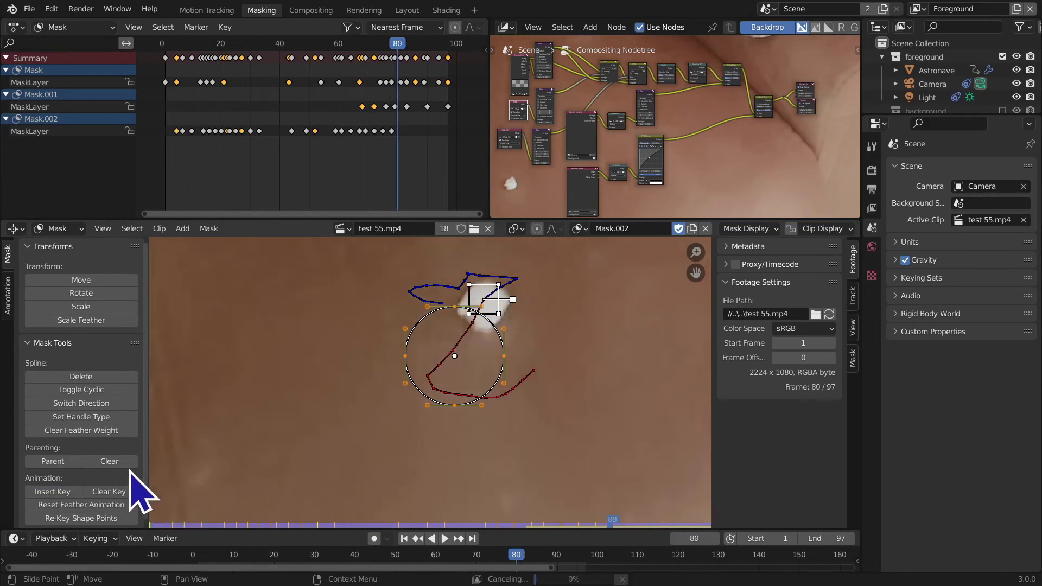
key("g")
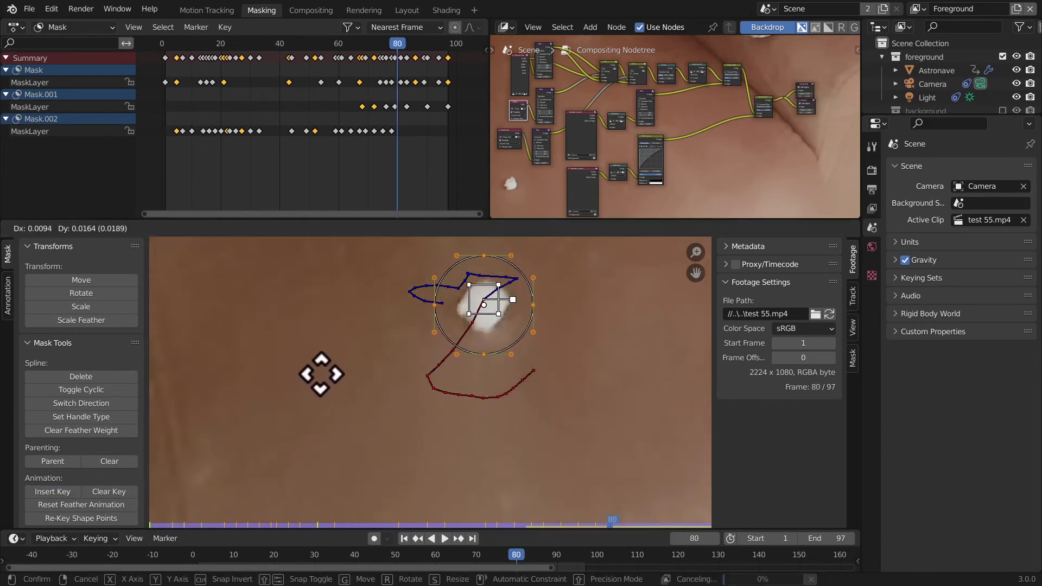
left_click(332, 380)
left_click(54, 494)
key("g")
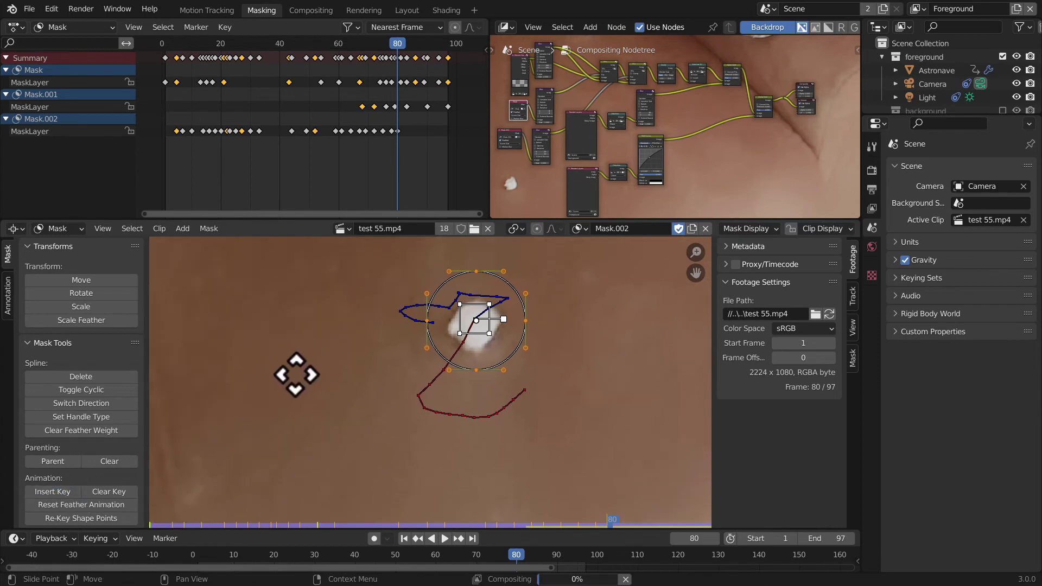
left_click(293, 382)
Step: Reposition the circle over the dot and keyframe it at frames 83 and 86
key("Right")
key("Right")
key("Right")
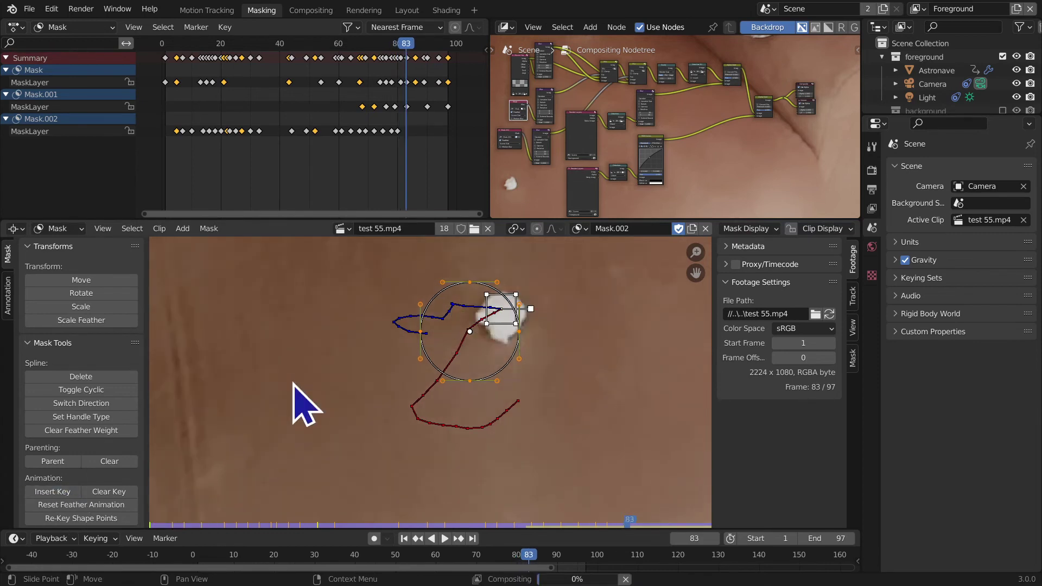
key("g")
left_click(441, 377)
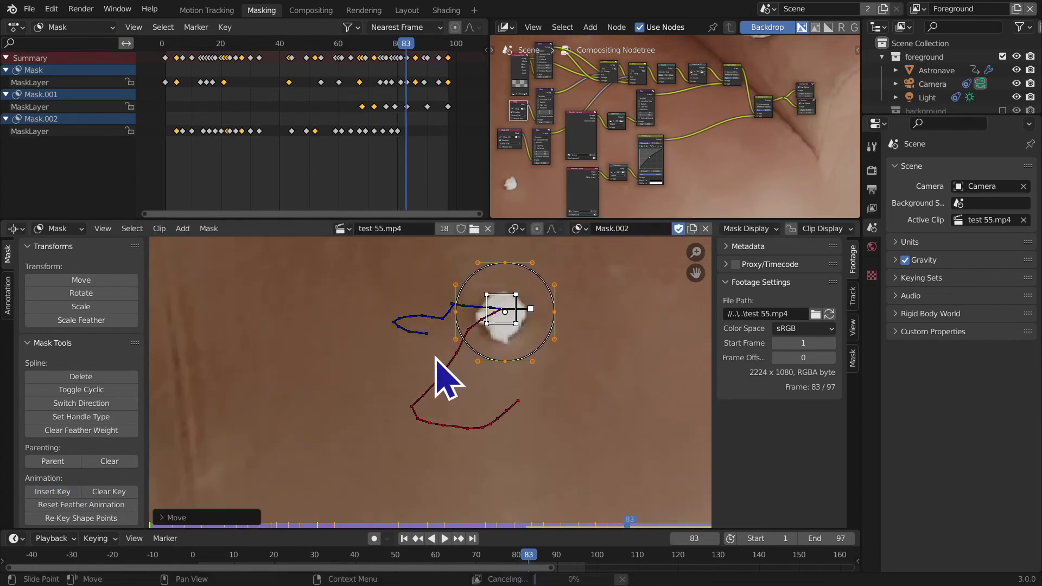
left_click(69, 492)
key("Right")
key("Right")
key("Right")
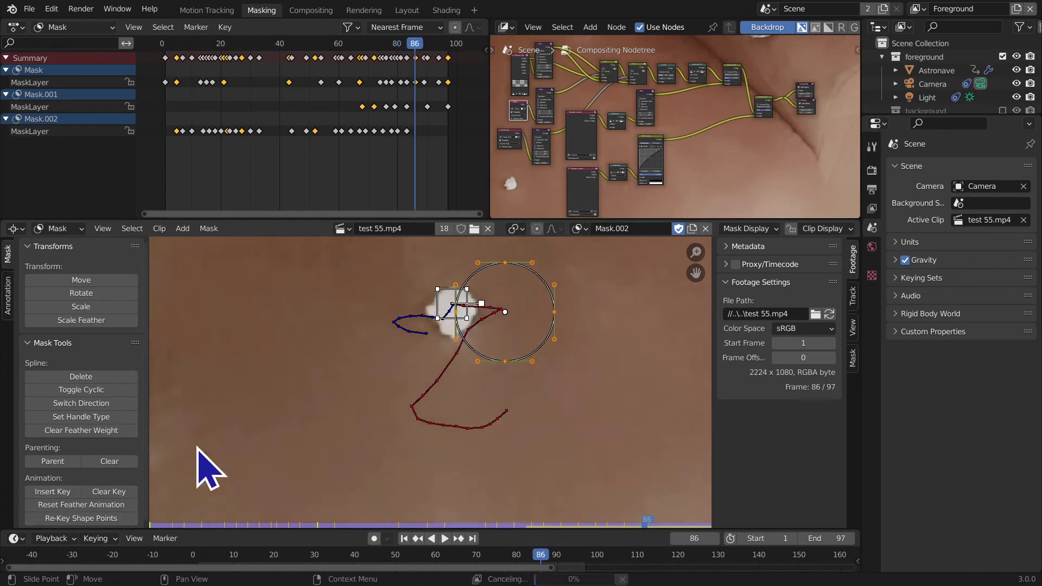
key("g")
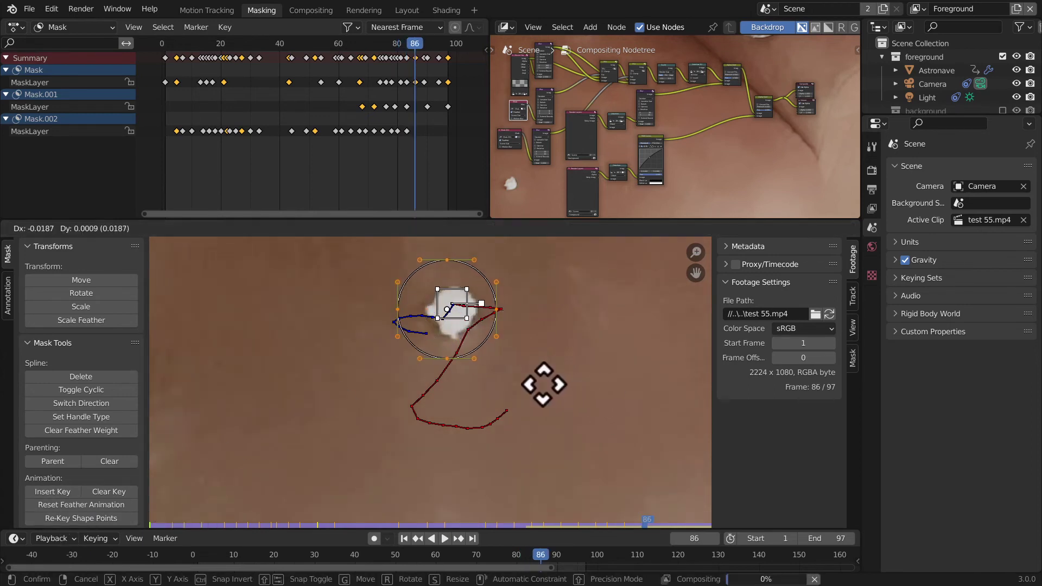
left_click(545, 385)
left_click(50, 492)
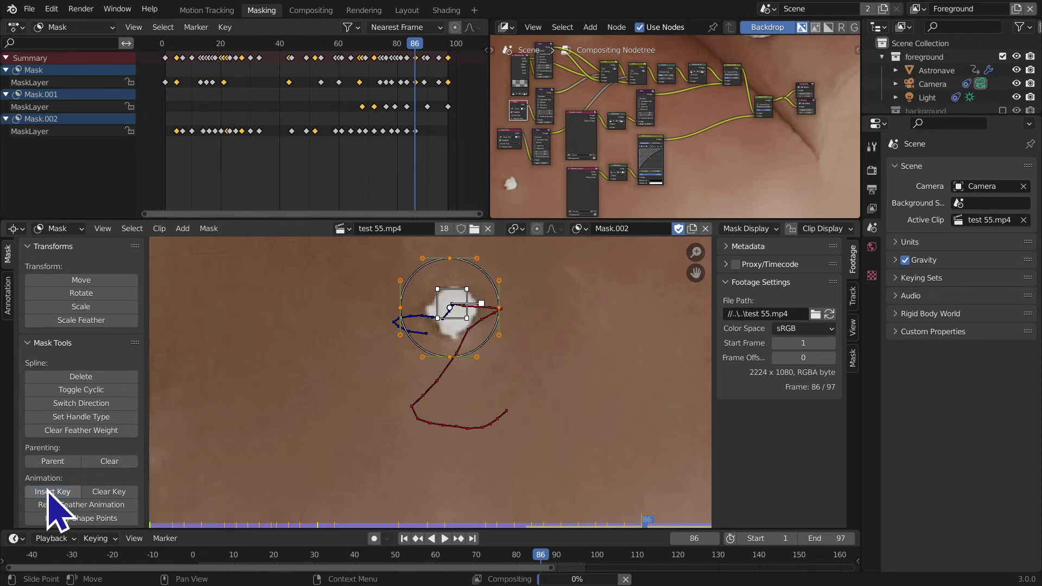
Step: Keyframe the circle on the dot at frame 91 and step through to the clip's final frames
key("Right")
key("Right")
key("Right")
key("Right")
key("Right")
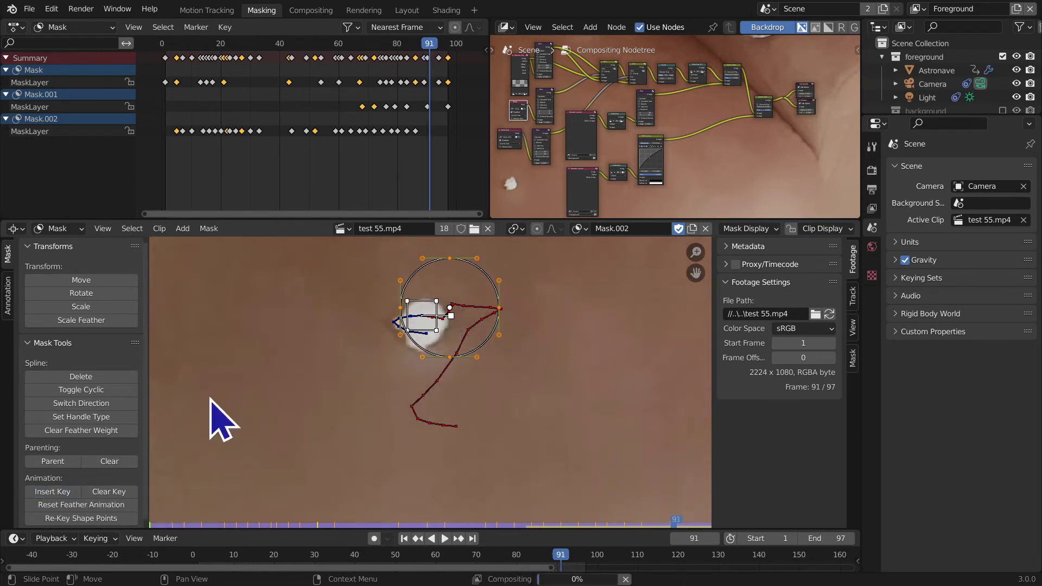
key("g")
left_click(388, 448)
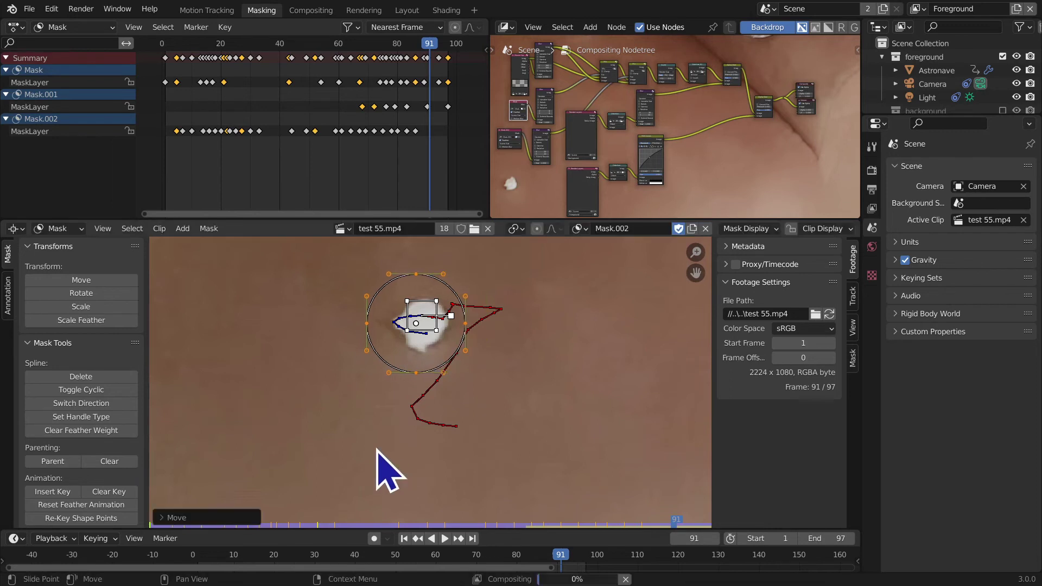
left_click(57, 492)
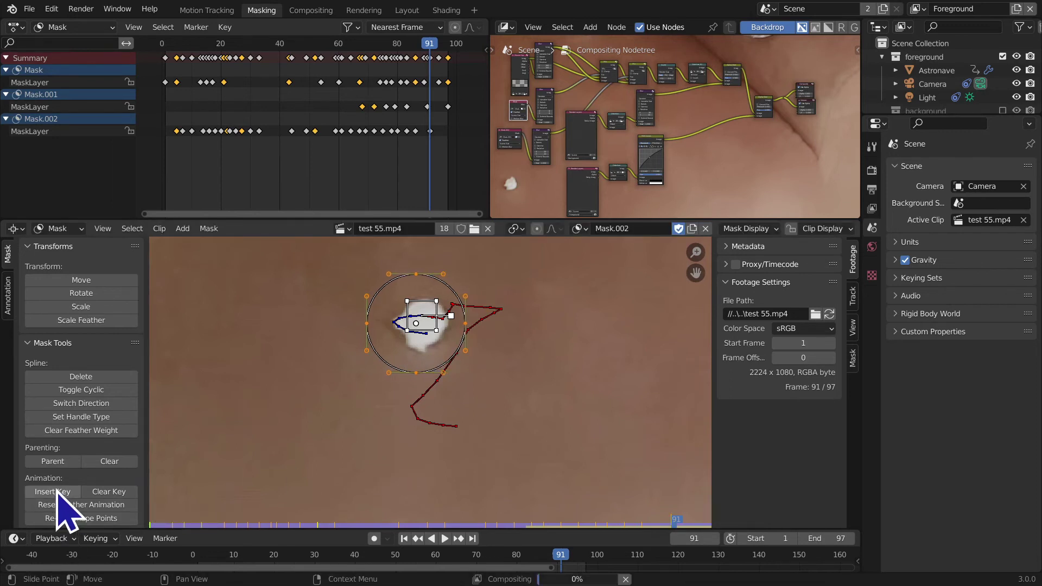
key("Right")
key("Right")
key("Right")
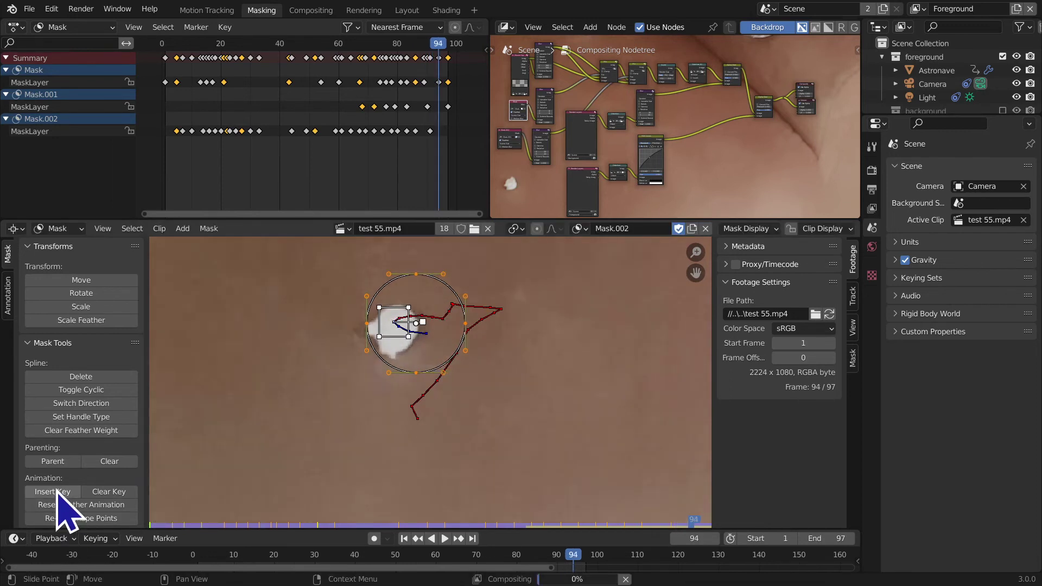
key("Right")
key("Right")
key("Right")
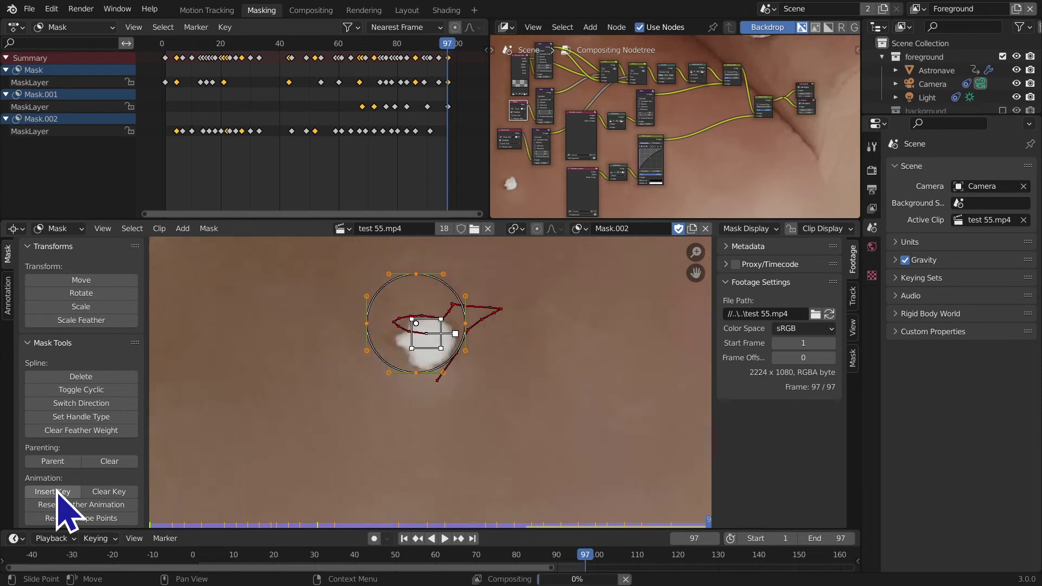
key("Right")
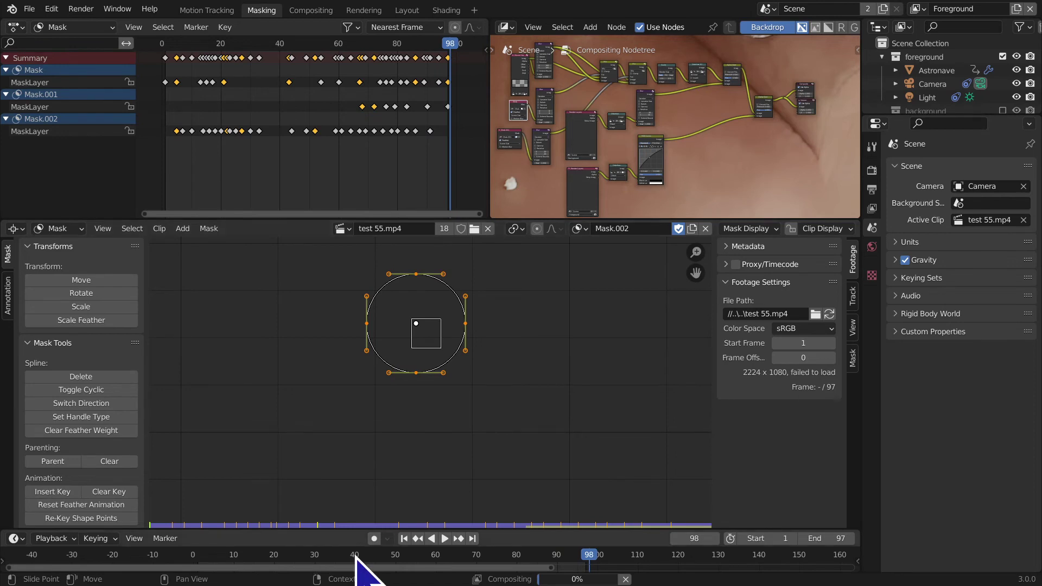
left_click(405, 538)
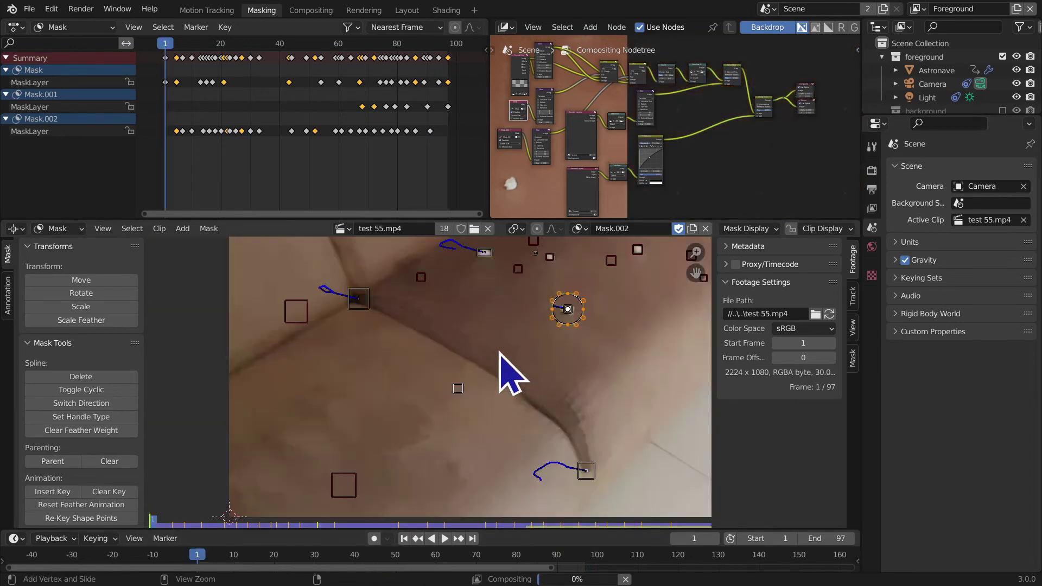
key("space")
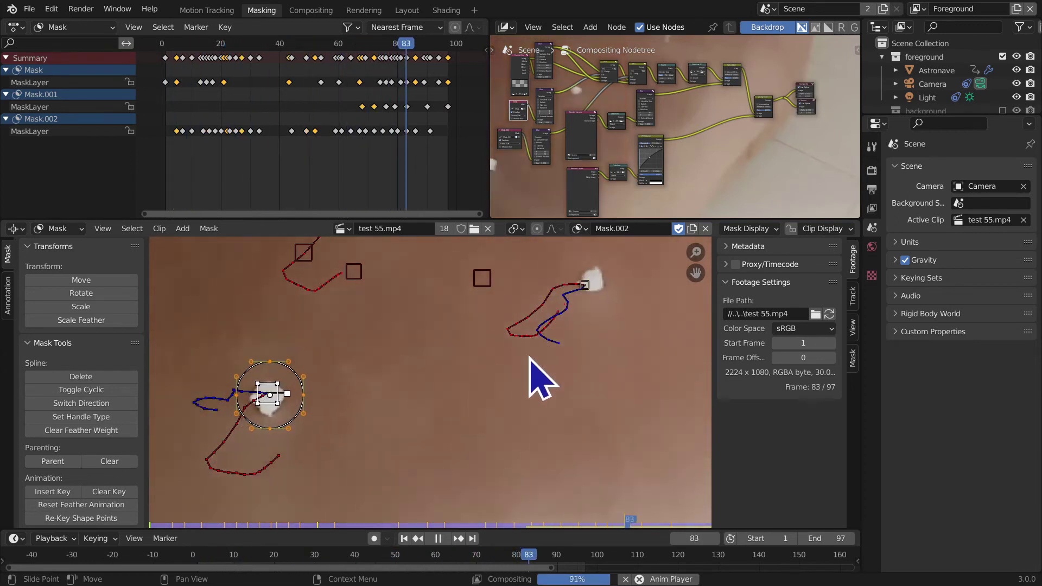
middle_click_drag(517, 380, 505, 404)
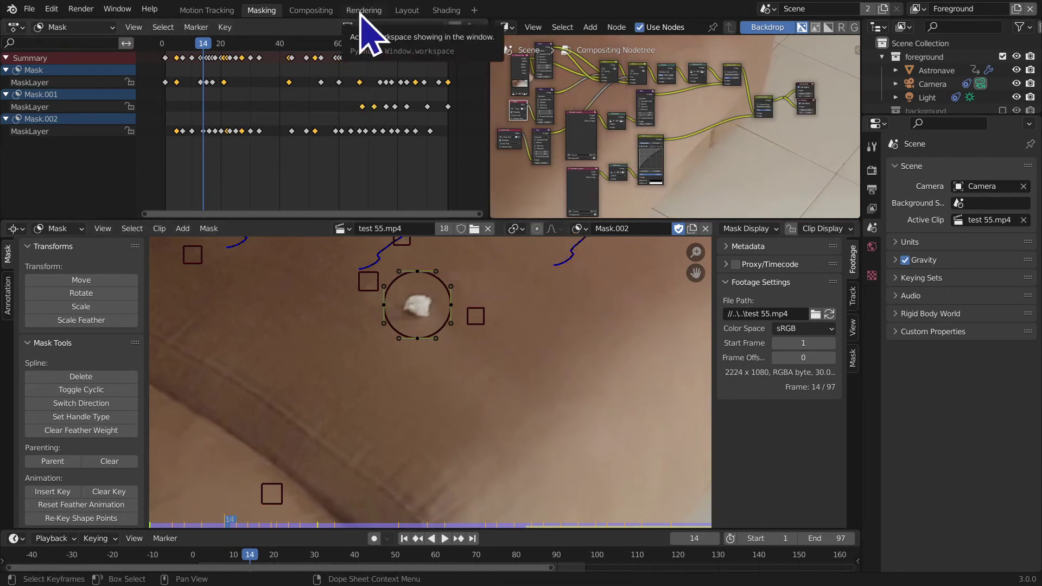
Step: Maximise the Compositing node editor and insert a new Mix node after the second Mix, before Scale
left_click(305, 11)
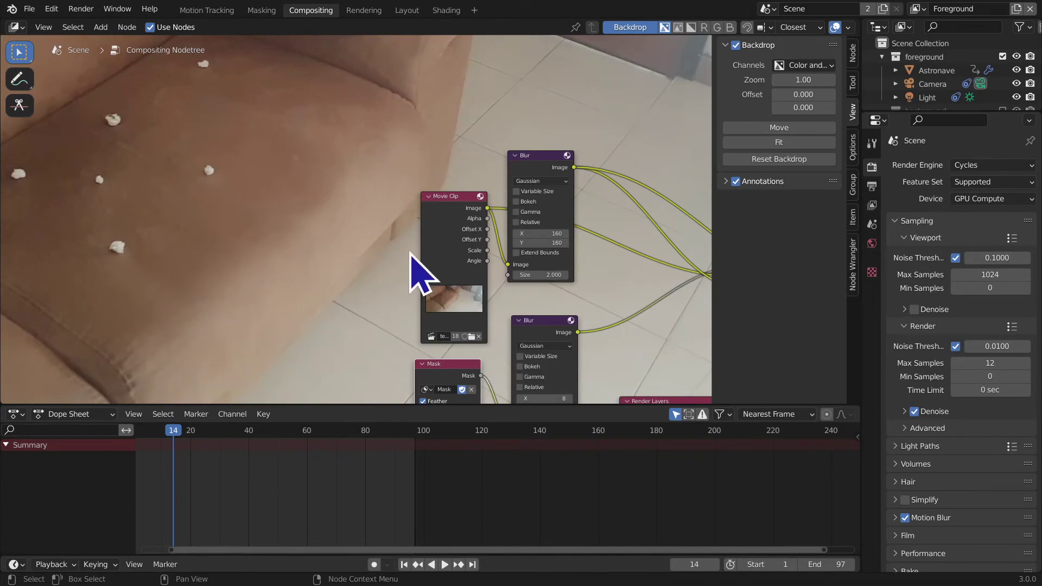
key("ctrl+alt+space")
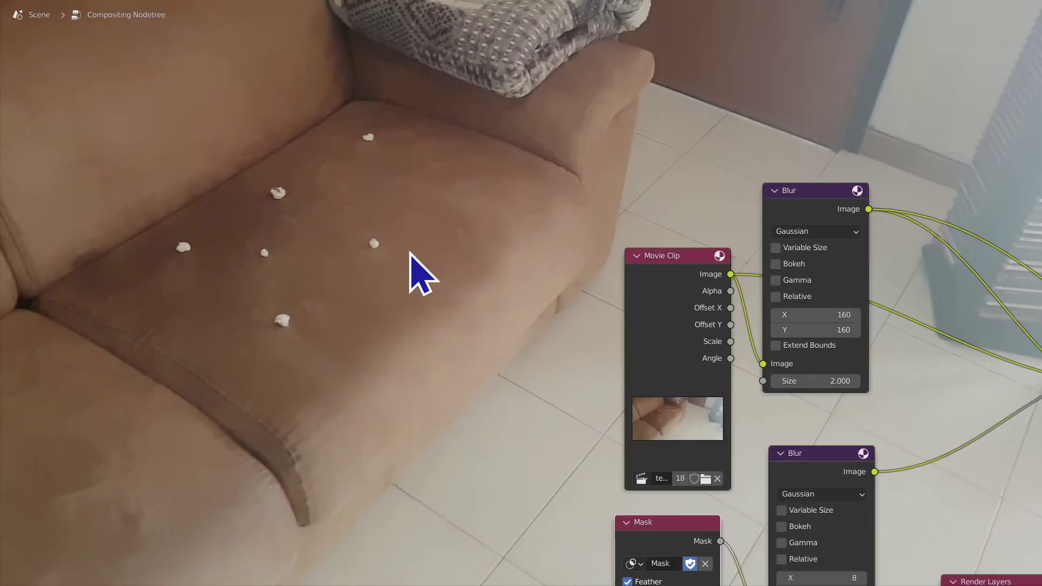
middle_click_drag(581, 272, 81, 100)
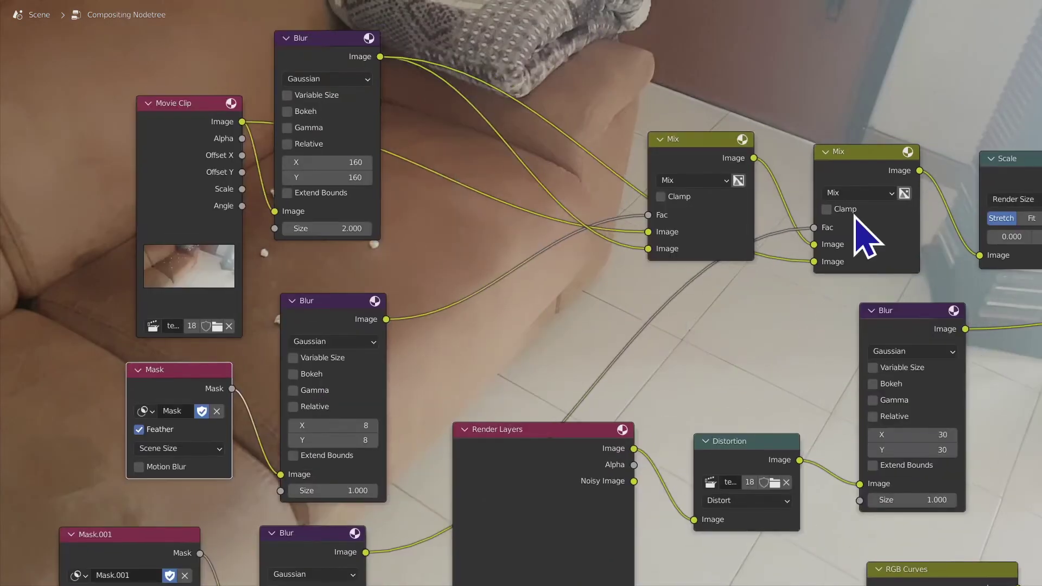
key("shift+a")
left_click(942, 197)
type("mix")
key("Return")
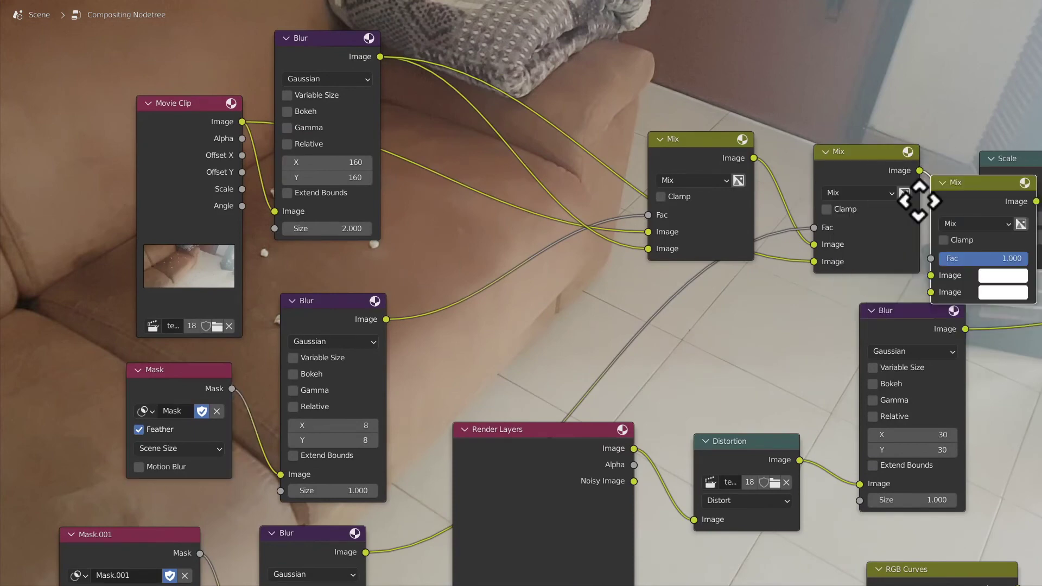
left_click(936, 182)
middle_click_drag(383, 377, 516, 162)
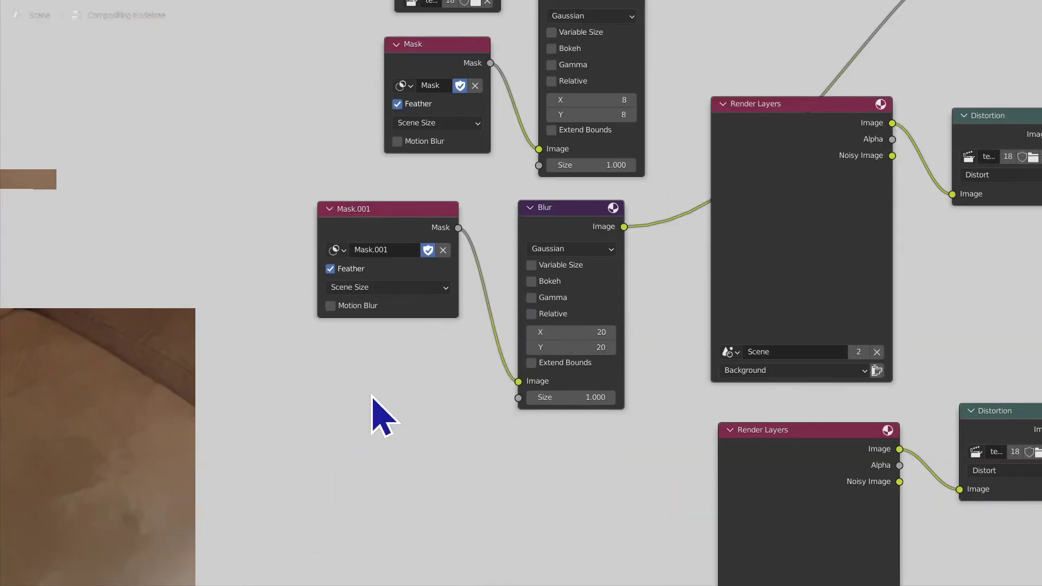
Step: Add a Mask node below Mask.001 and assign it Mask.002
key("shift+a")
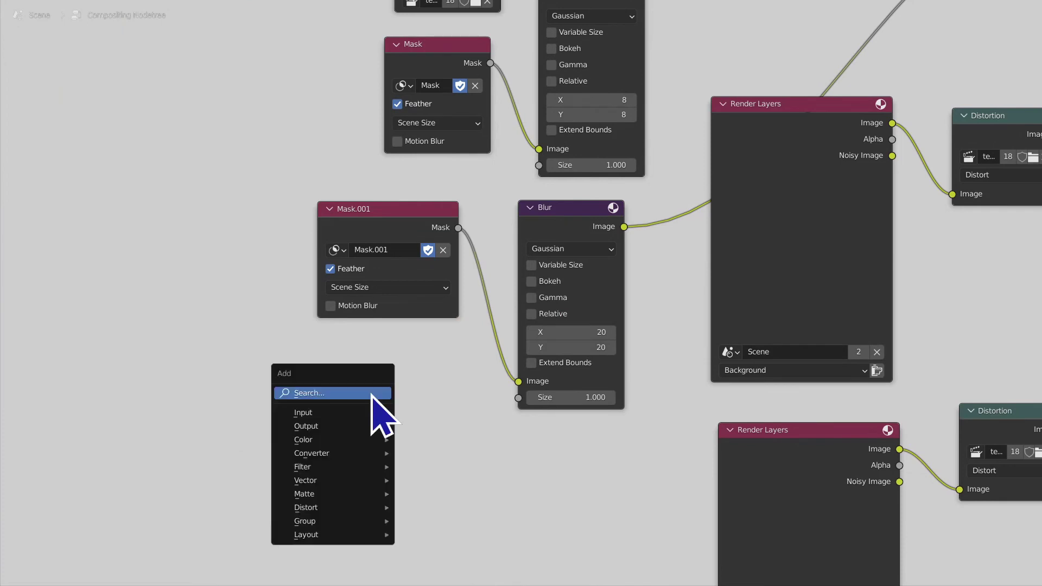
left_click(373, 394)
type("alp")
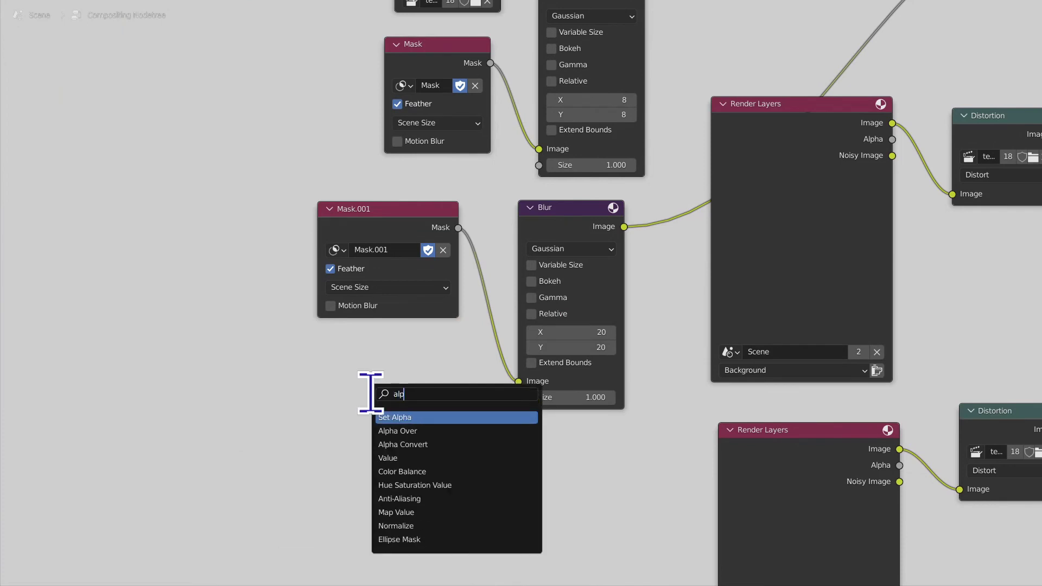
key("BackSpace")
key("BackSpace")
key("BackSpace")
type("mask")
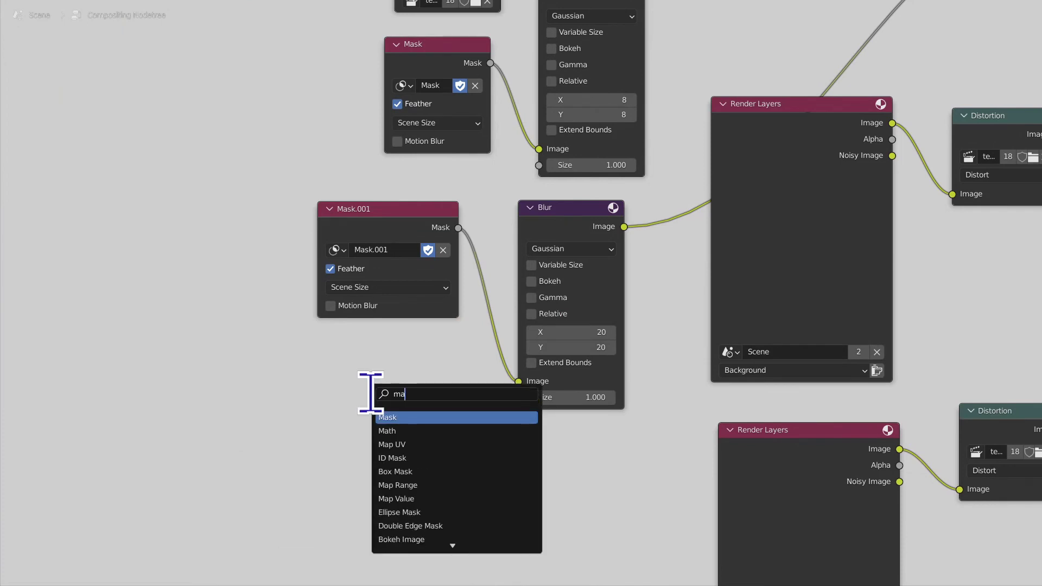
left_click(398, 417)
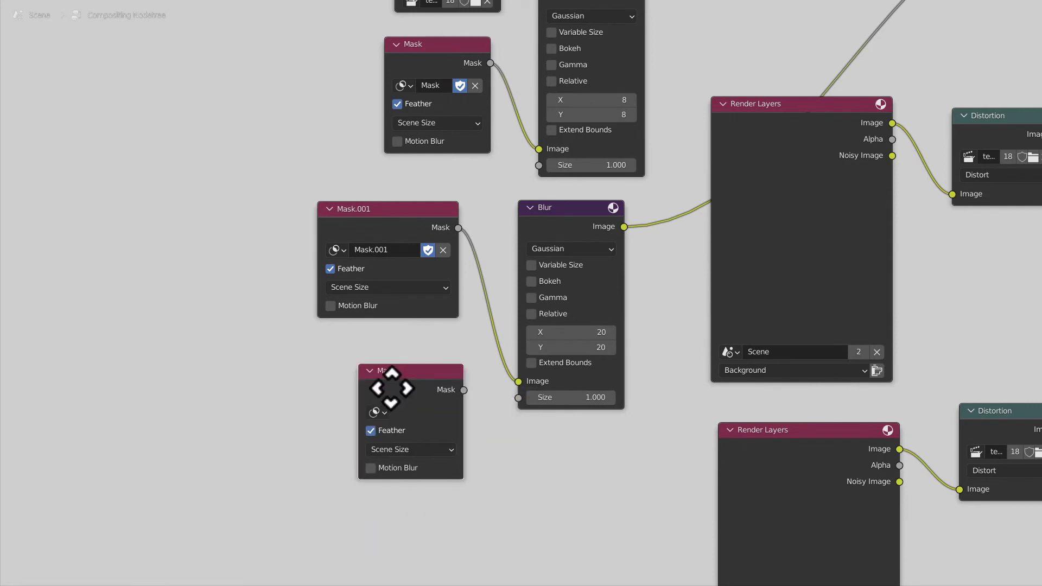
left_click(376, 365)
left_click(358, 384)
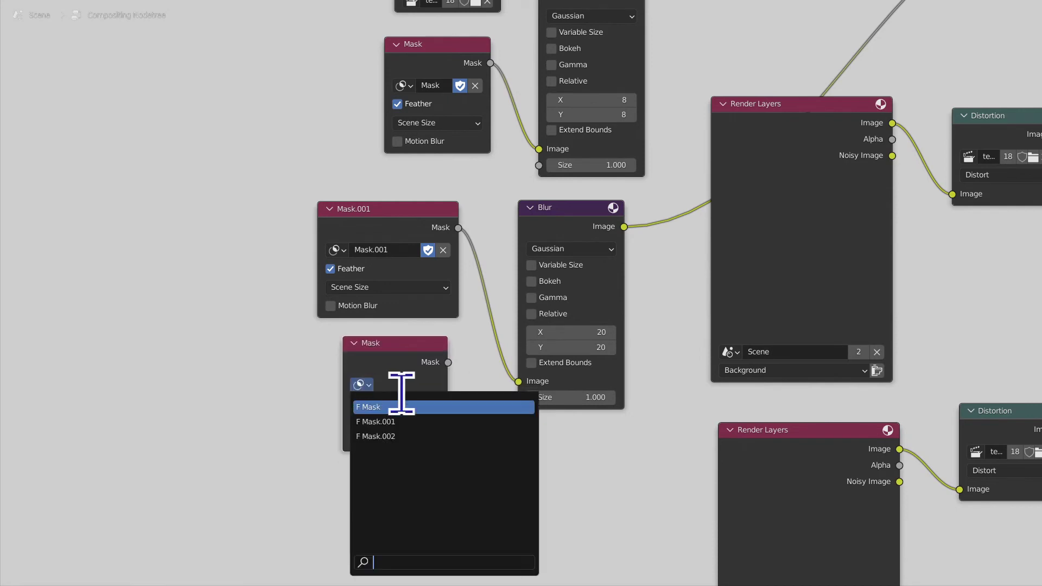
left_click(393, 437)
Step: Widen the Mask.002 node and link its Mask output to the third Mix node's Fac
left_click_drag(445, 378, 407, 360)
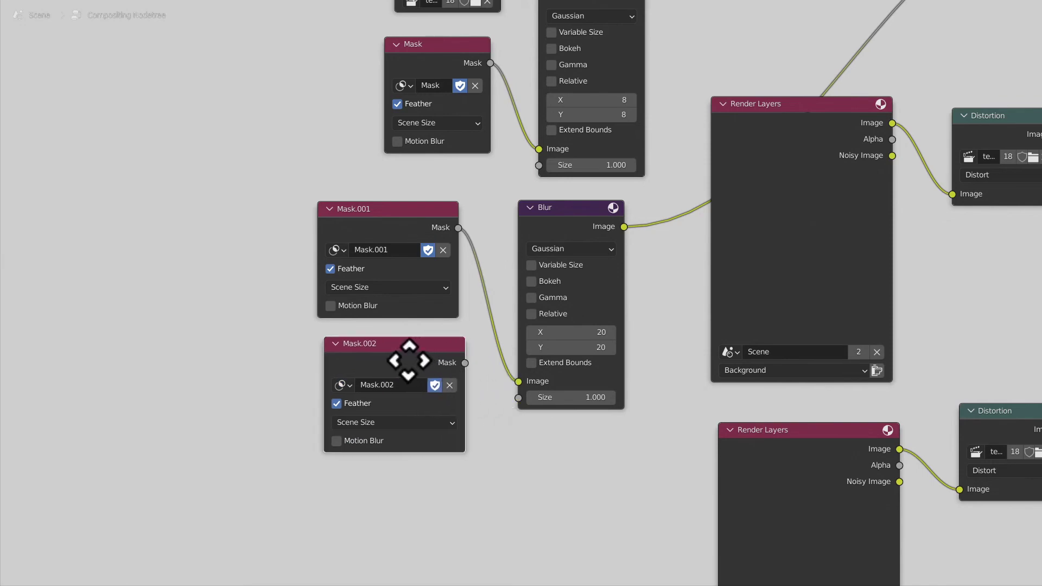
scroll(516, 387, "down", 3)
middle_click_drag(559, 323, 186, 508)
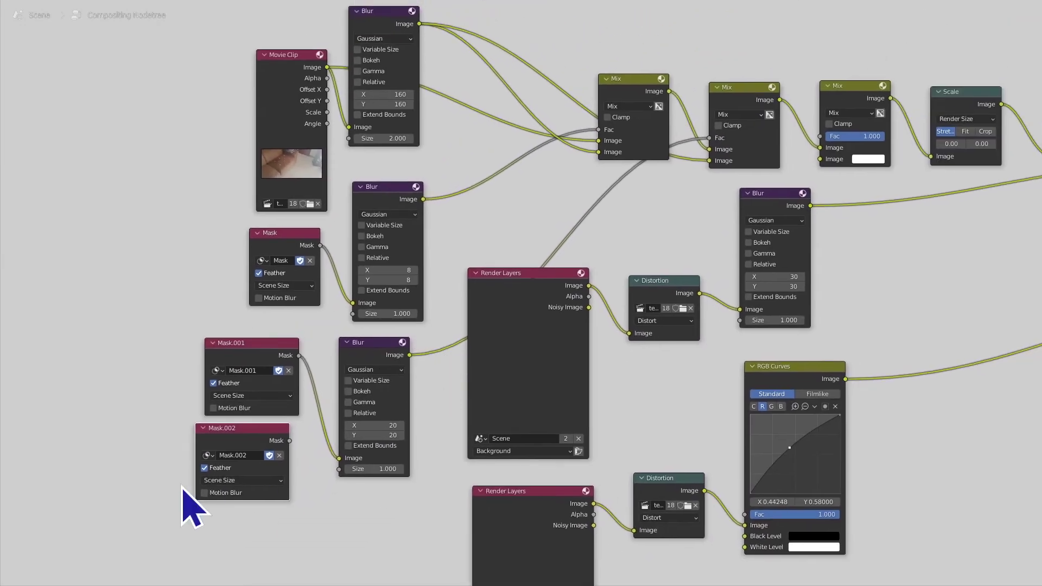
left_click_drag(290, 441, 821, 137)
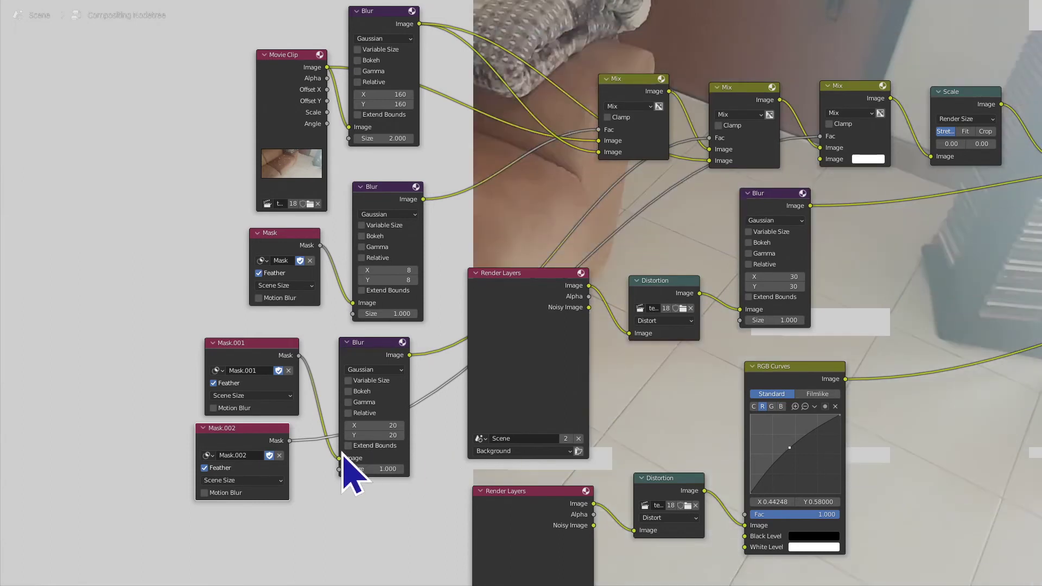
middle_click_drag(309, 465, 389, 387)
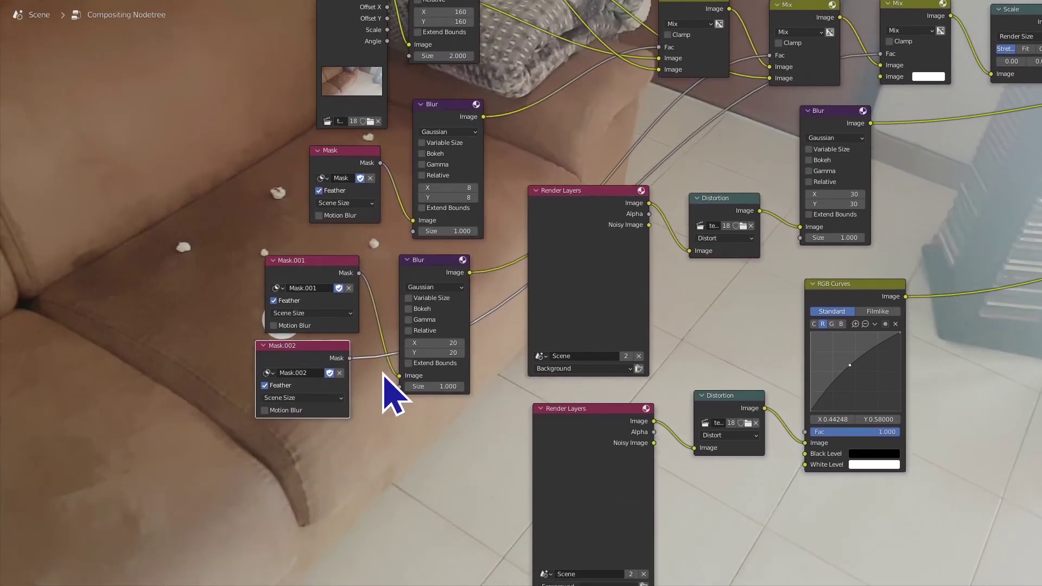
Step: Duplicate the 20-pixel Blur node and insert the copy on the Mask.002 link
left_click_drag(292, 362, 296, 413)
left_click(447, 262)
key("shift+d")
left_click(427, 513)
Step: Connect the 160-pixel footage Blur's Image output to the third Mix node's lower Image input
middle_click_drag(258, 279, 256, 333)
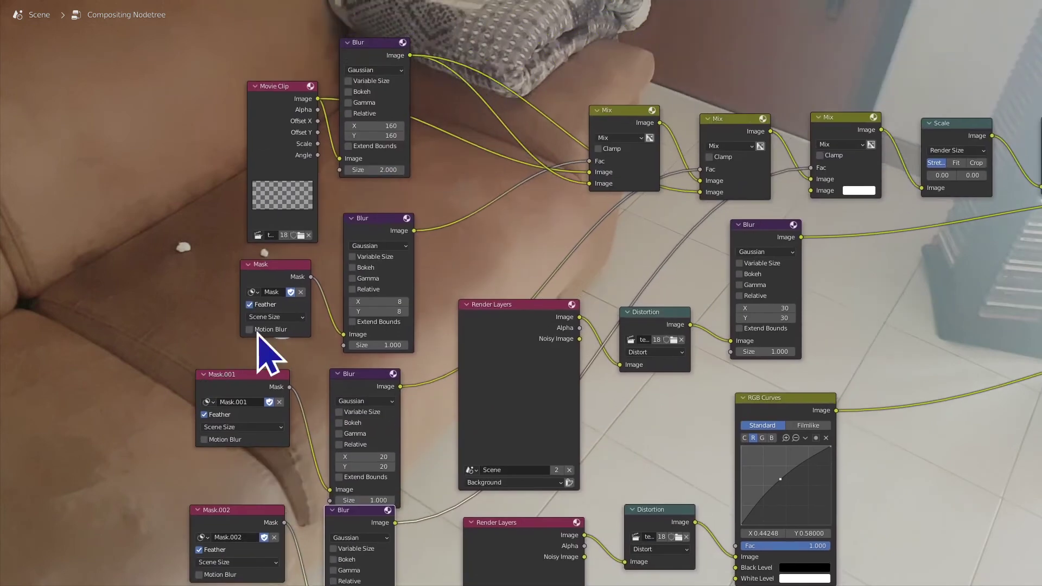
middle_click_drag(419, 255, 386, 116)
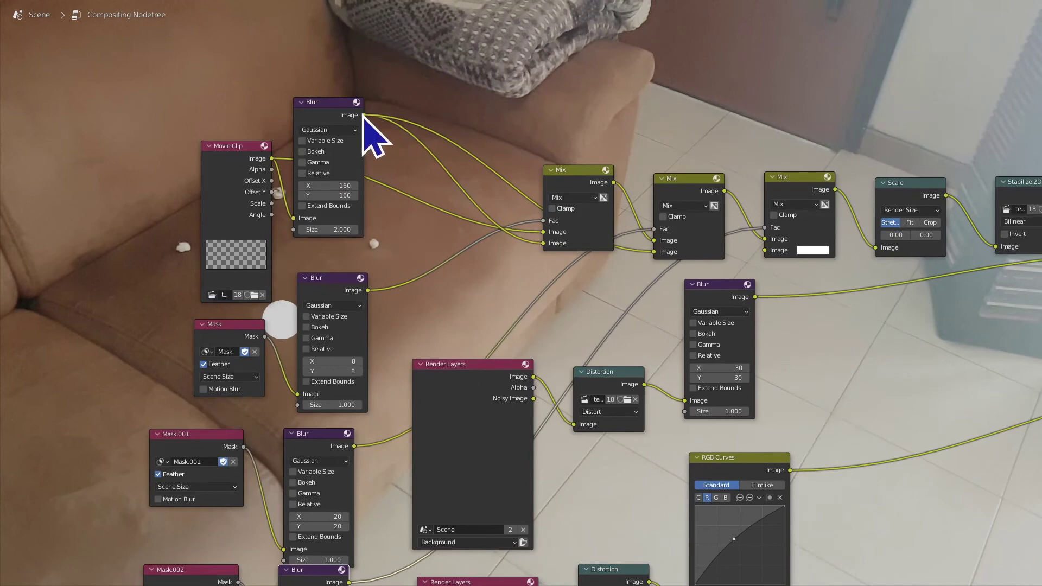
left_click_drag(363, 116, 767, 251)
middle_click_drag(849, 326, 676, 327)
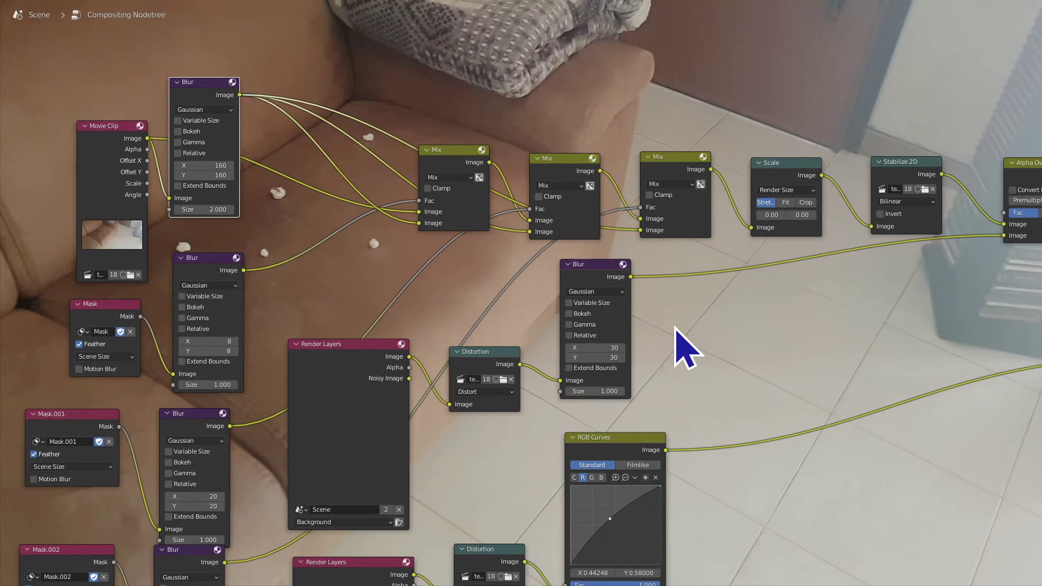
Step: Zoom out and pan across the whole node tree to review the new Mask.002 branch
middle_click_drag(478, 291, 458, 380)
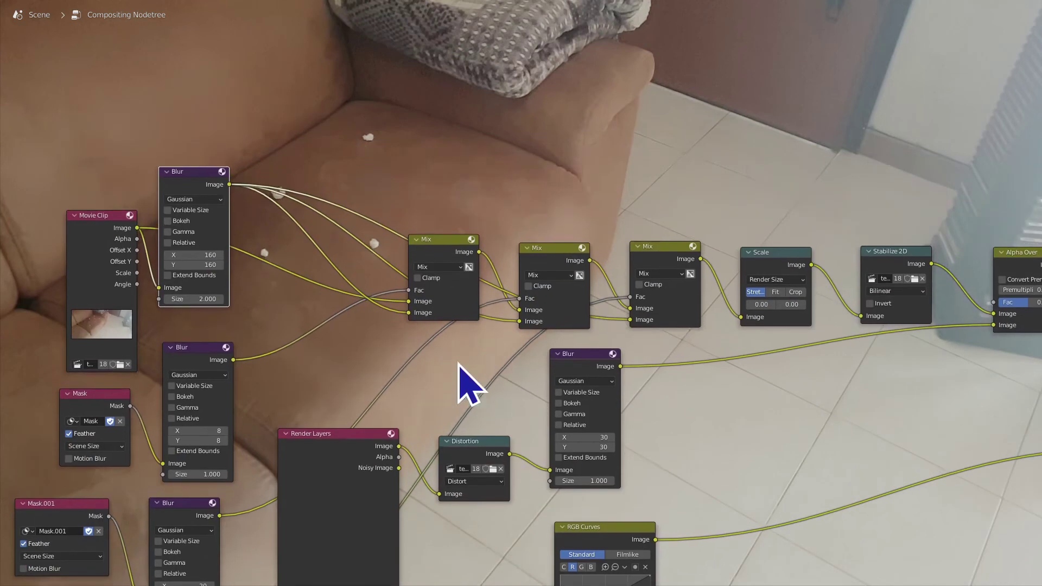
middle_click_drag(432, 318, 543, 523)
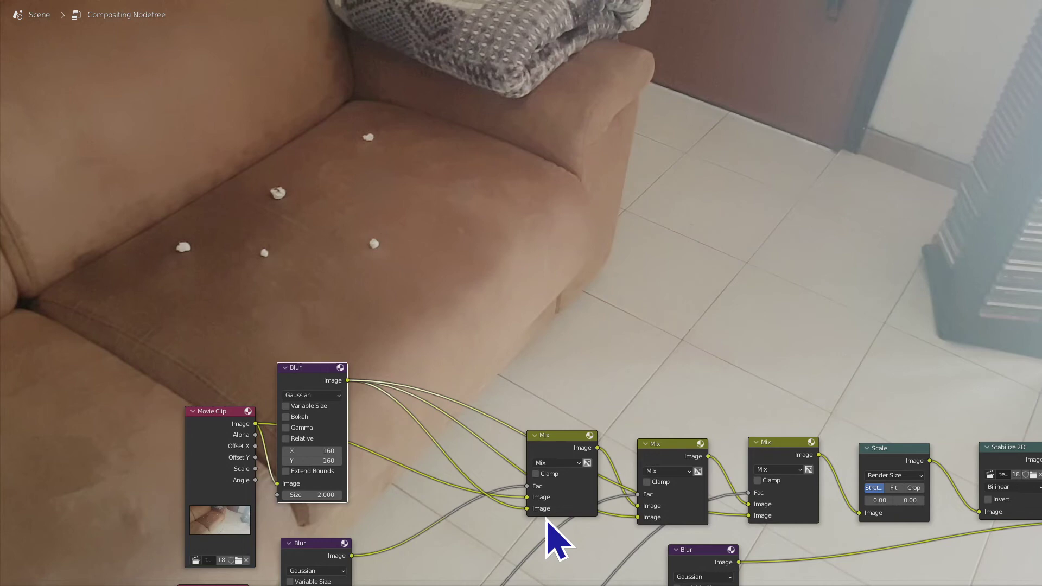
scroll(550, 253, "up", 1)
middle_click_drag(500, 332, 342, 139)
scroll(384, 349, "down", 2)
middle_click_drag(419, 387, 401, 317)
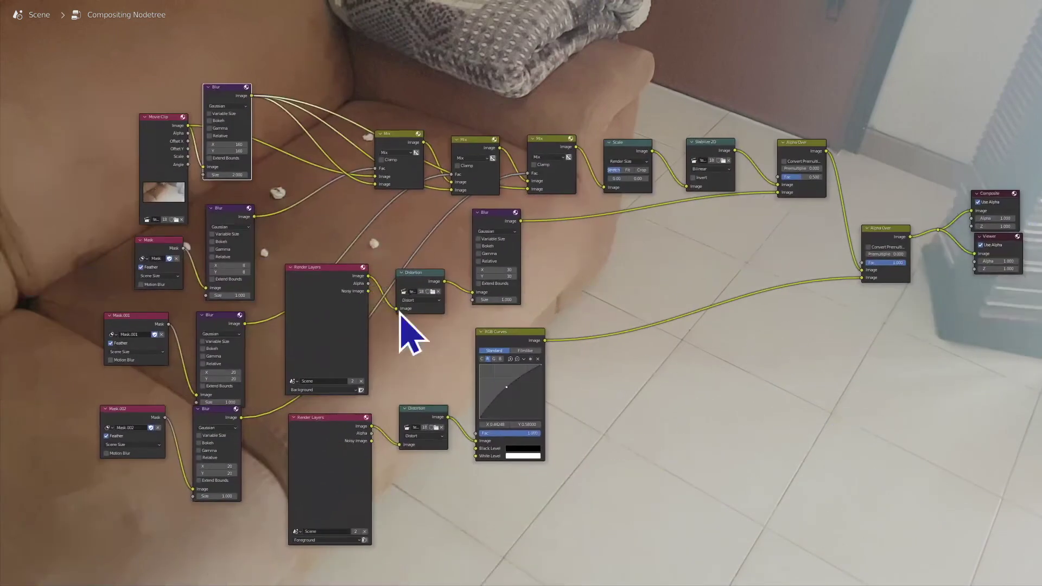
middle_click_drag(531, 438, 460, 409)
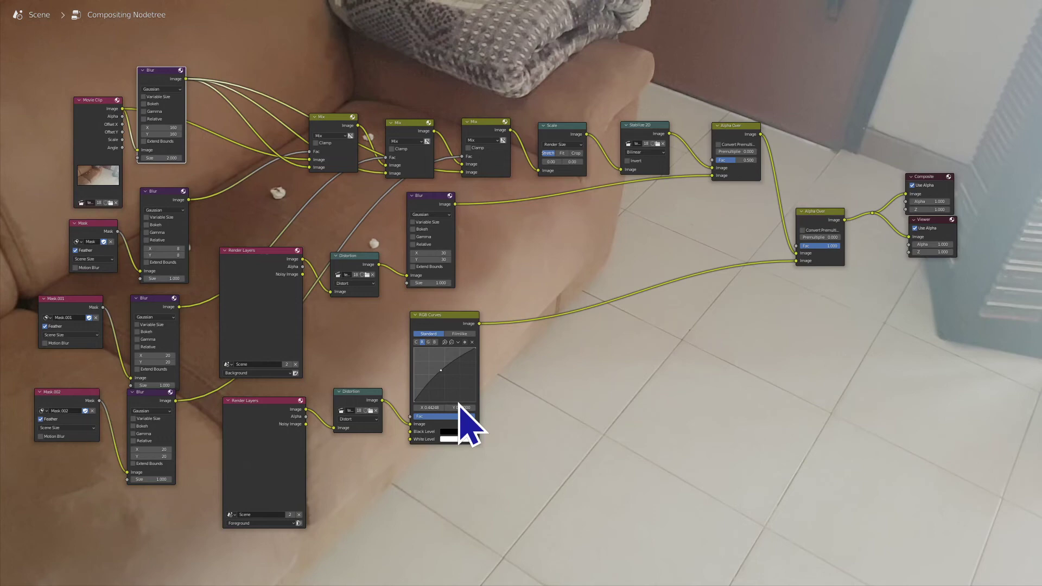
middle_click_drag(322, 185, 326, 354)
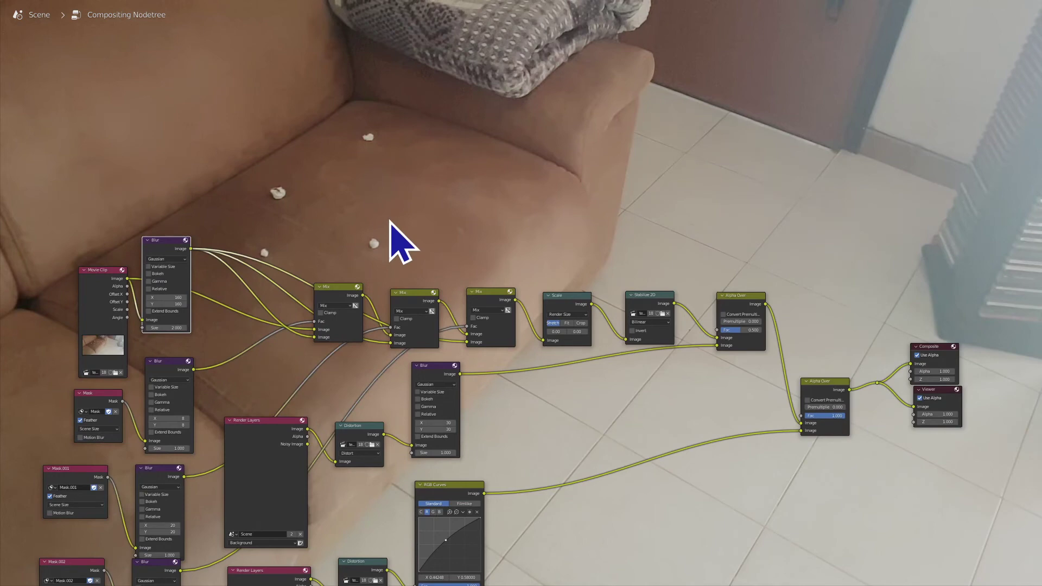
middle_click_drag(389, 221, 418, 71)
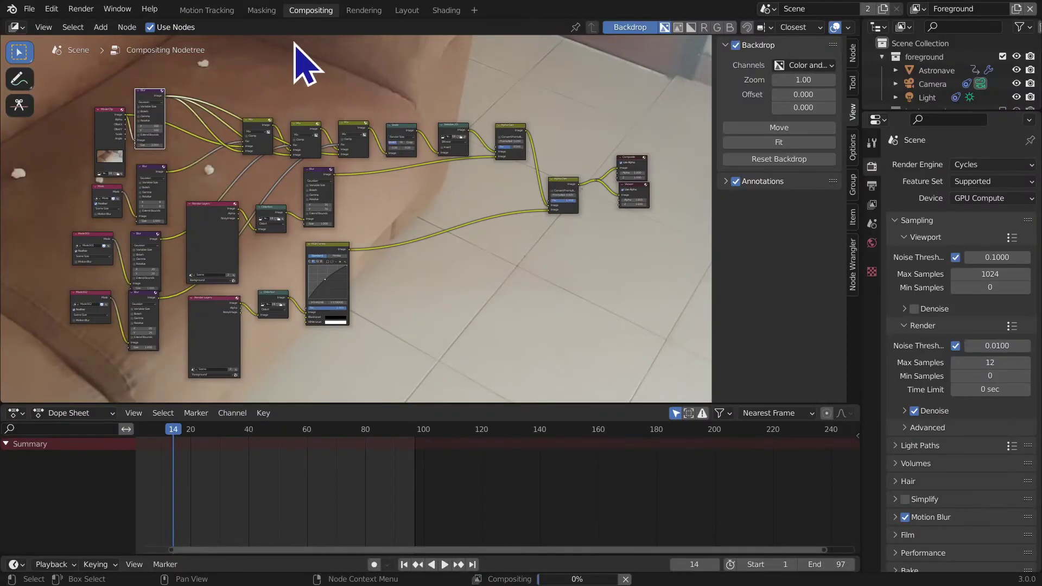
Step: Switch to the masking layout and play the couch clip from frame 1
left_click(260, 11)
middle_click_drag(592, 284, 549, 450)
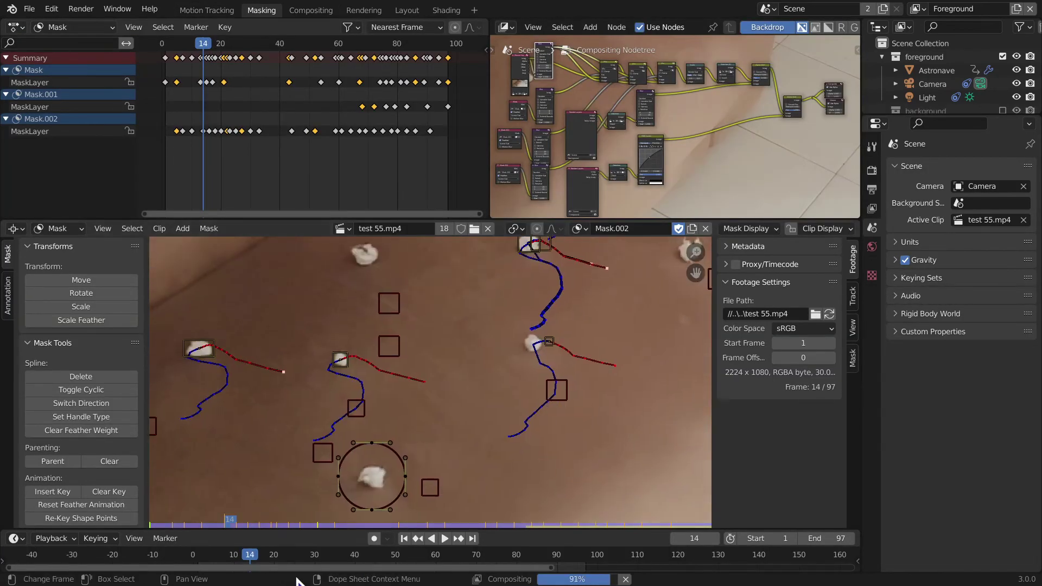
left_click(404, 538)
key("space")
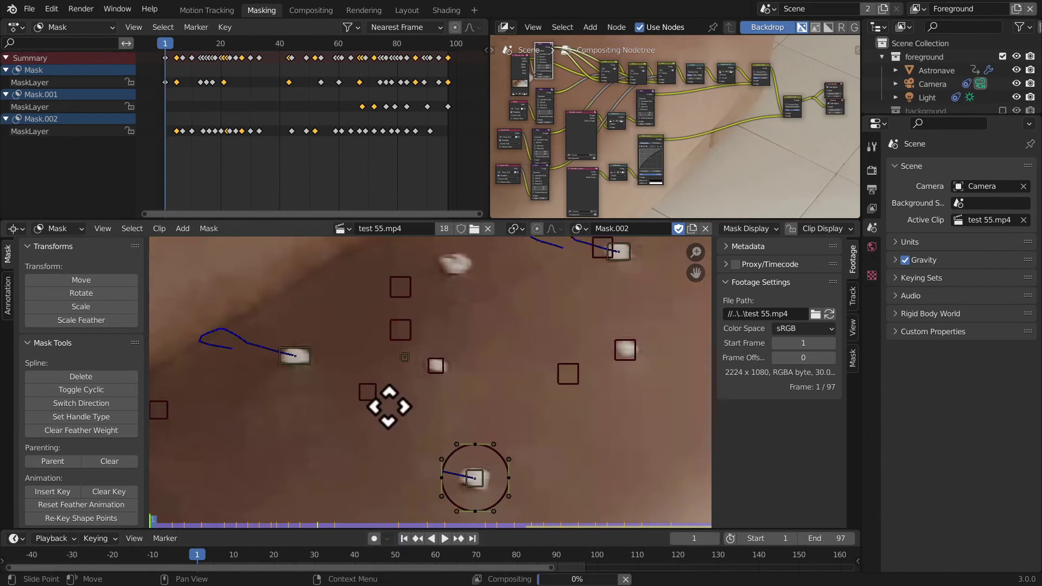
key("space")
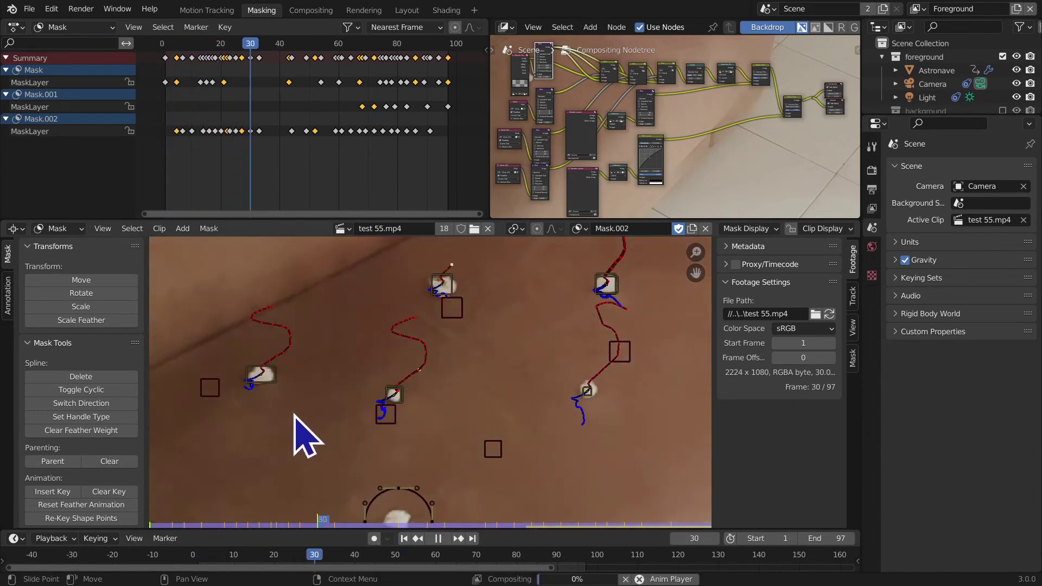
left_click(404, 538)
Step: Add a trial circle to Mask.002, then move and shrink it over a white dot
middle_click_drag(379, 522, 432, 417, "ctrl")
key("shift+a")
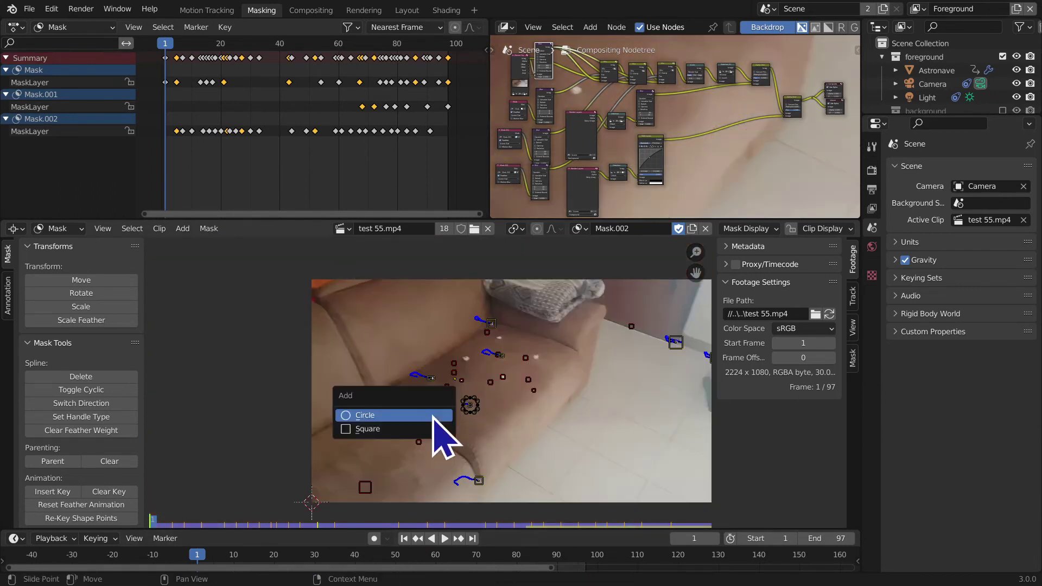
left_click(433, 417)
key("g")
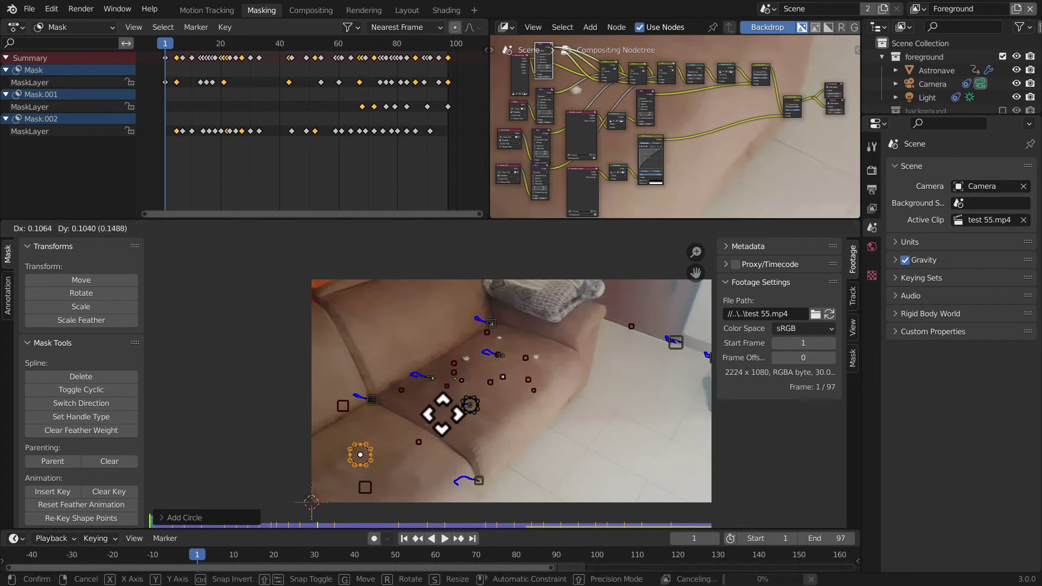
left_click(508, 344)
middle_click_drag(523, 488, 527, 397, "ctrl")
key("s")
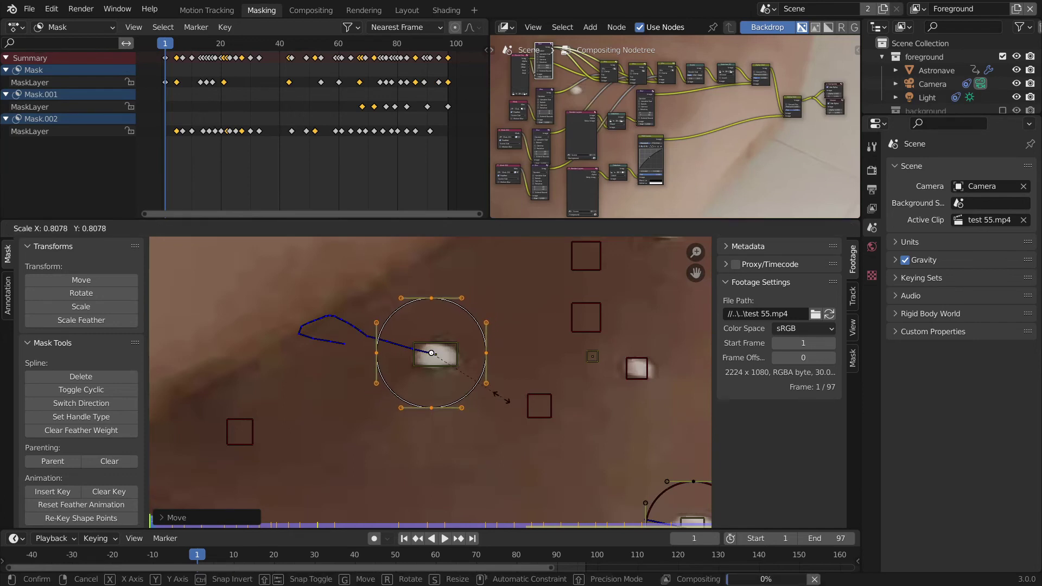
left_click(502, 400)
key("g")
left_click(508, 403)
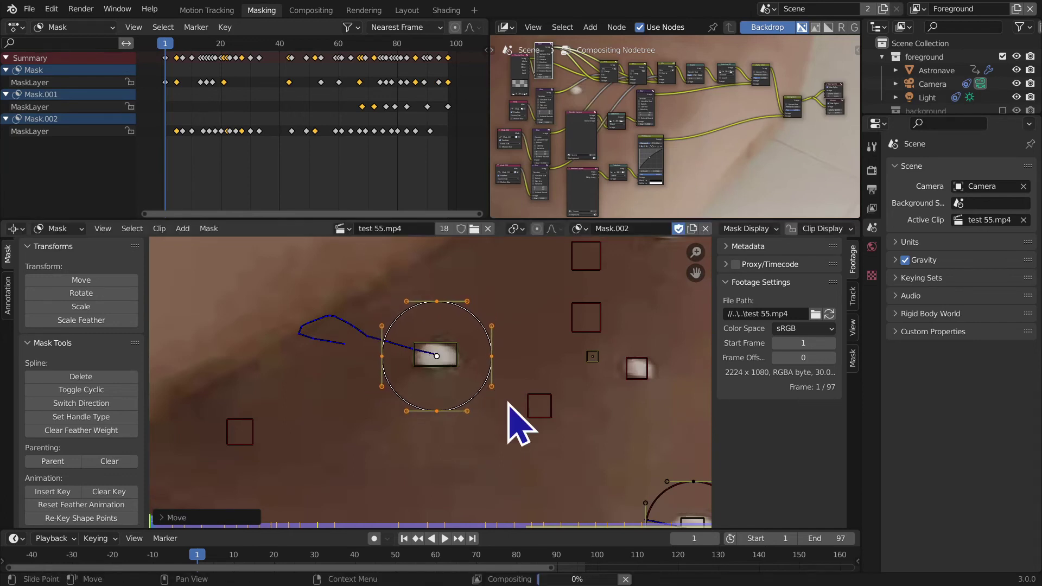
Step: Undo the trial circle edits so Mask.002 returns to its previous state
left_click(477, 459)
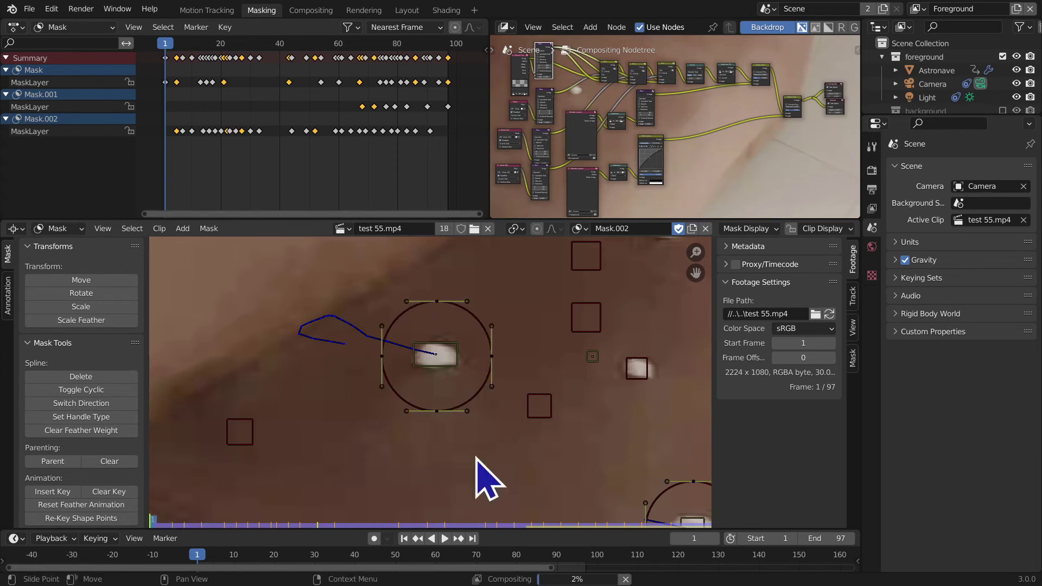
middle_click_drag(478, 392, 456, 376)
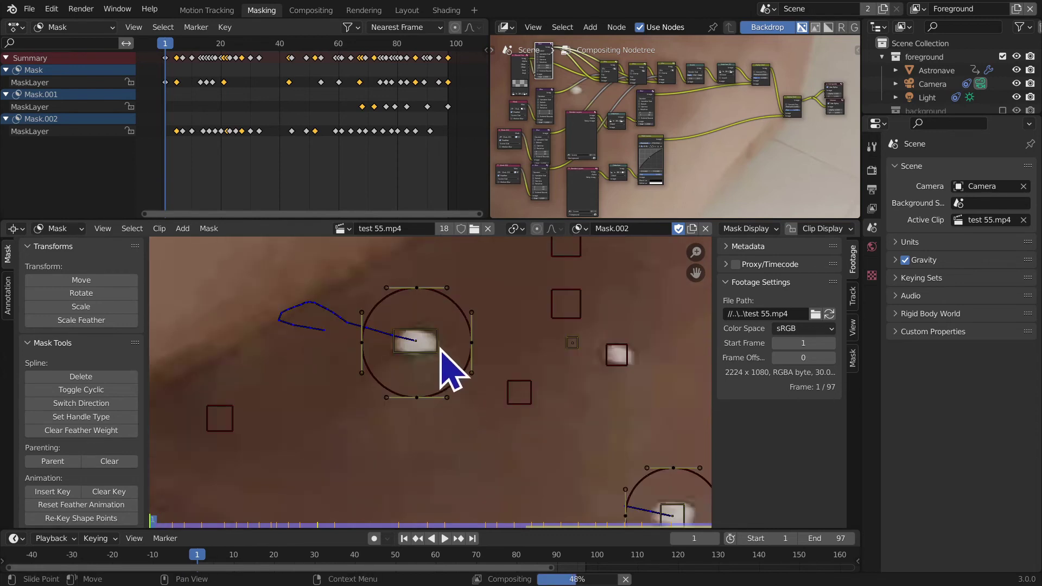
left_click(436, 350)
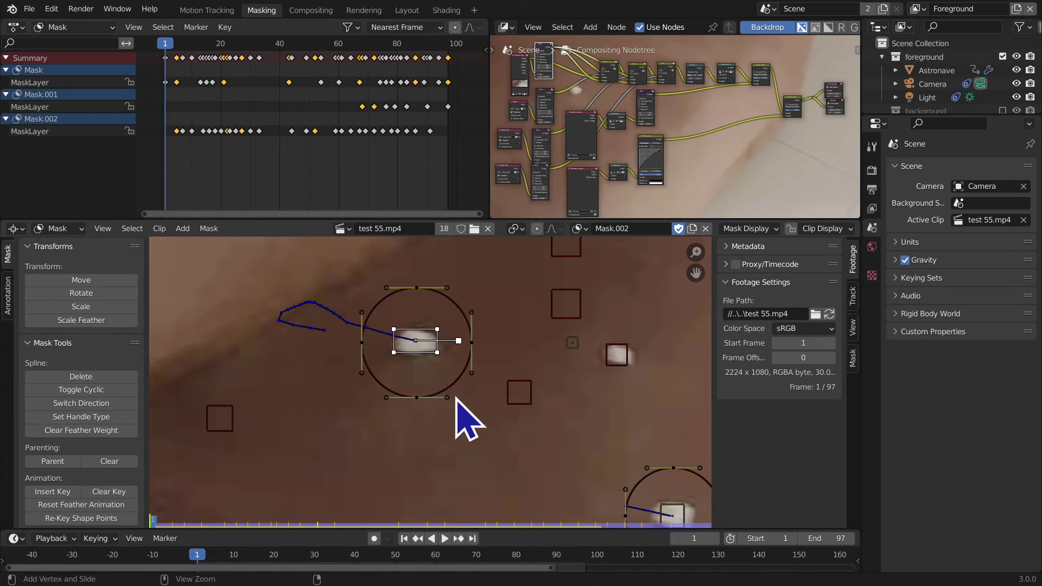
key("ctrl+z")
key("ctrl+z")
key("ctrl+z")
key("ctrl+z")
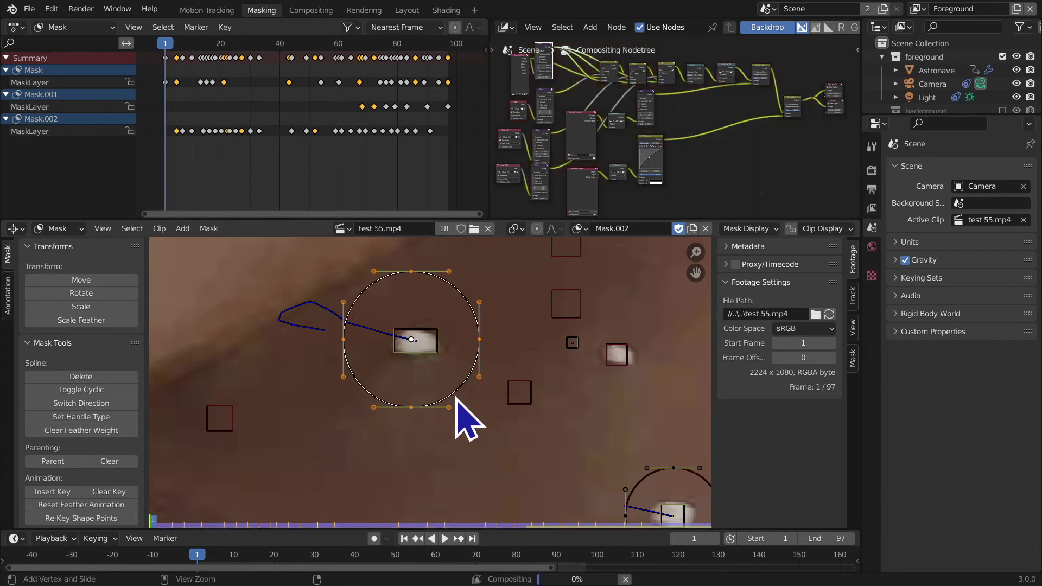
middle_click_drag(469, 420, 425, 414, "ctrl")
key("ctrl+z")
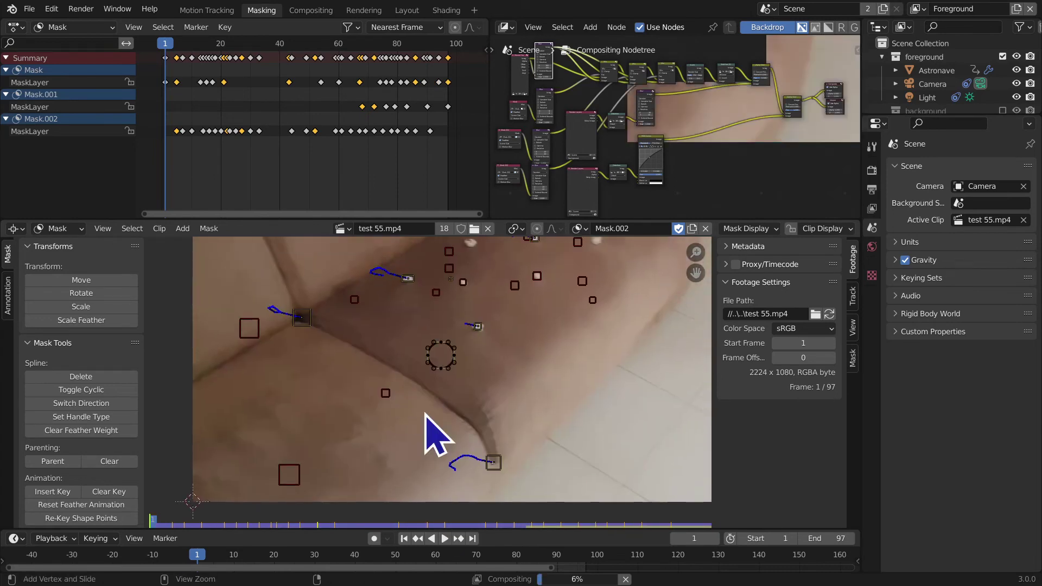
Step: Replay the footage, return to frame 1 and create the empty mask Mask.003
key("space")
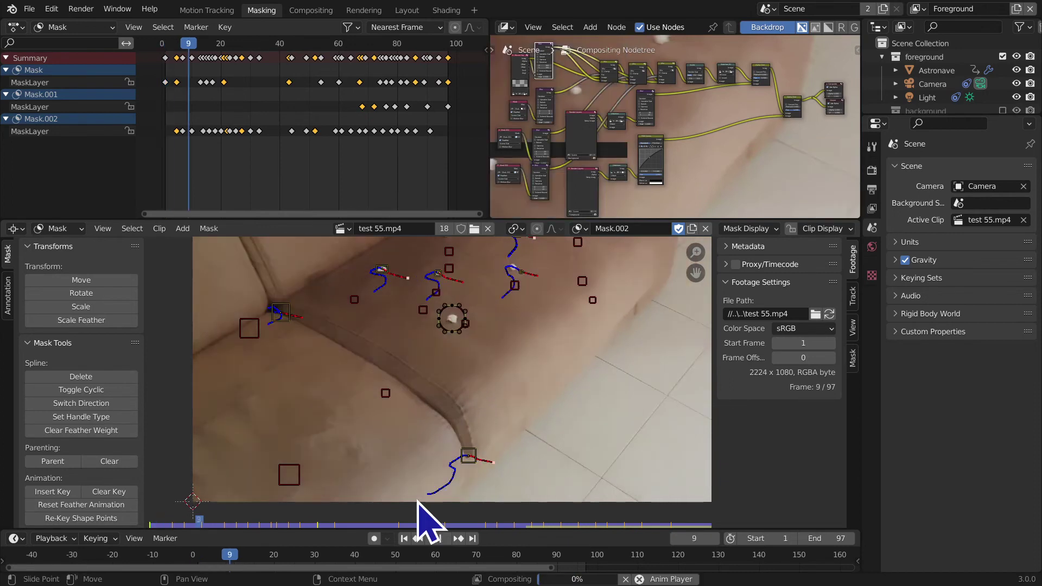
left_click(404, 539)
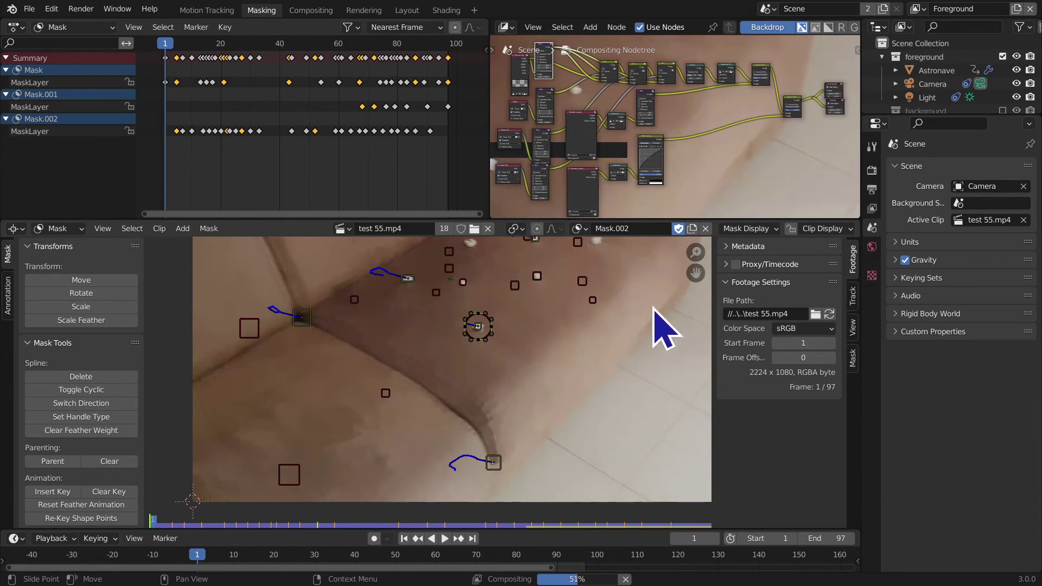
left_click(693, 228)
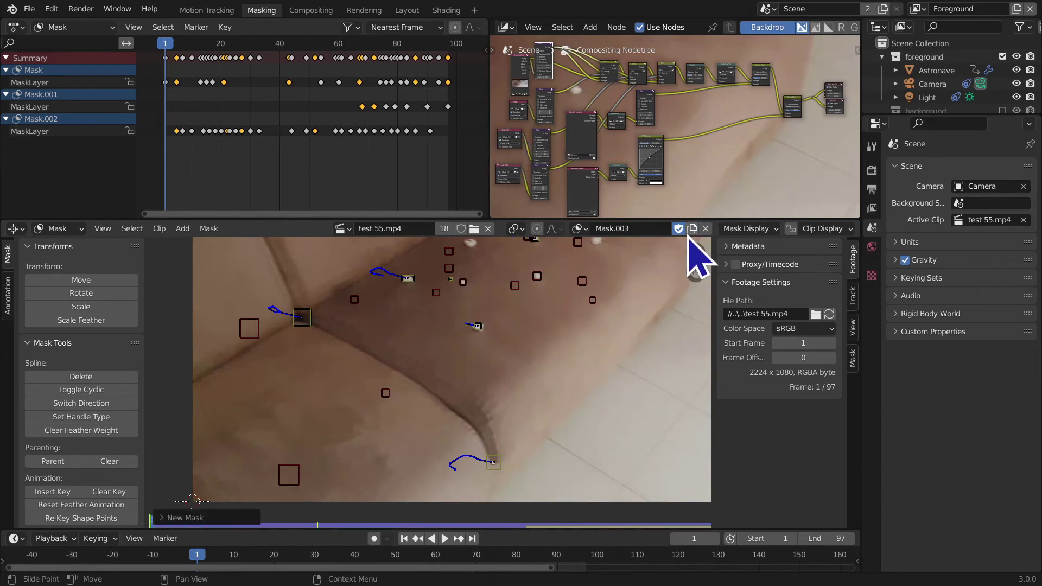
Step: Add a circle to Mask.003 near the top tracking dot and zoom in on it
key("shift+a")
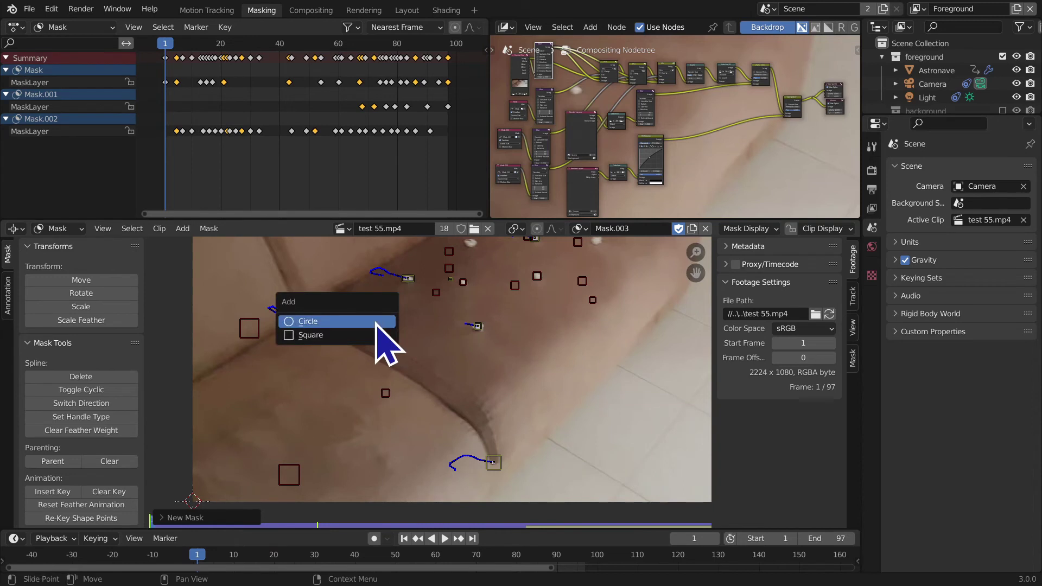
left_click(376, 323)
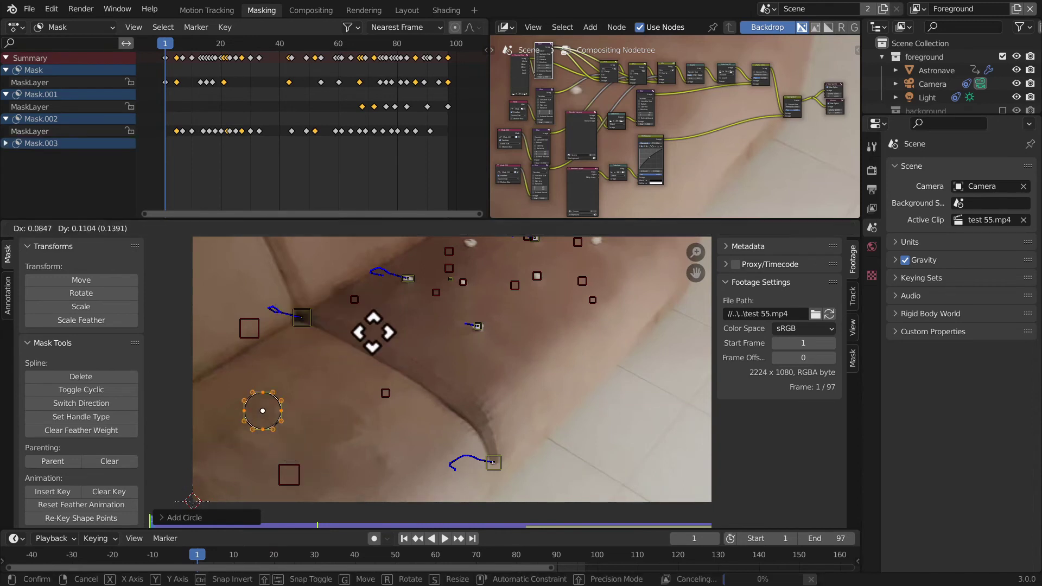
left_click(502, 506)
scroll(442, 437, "up", 4)
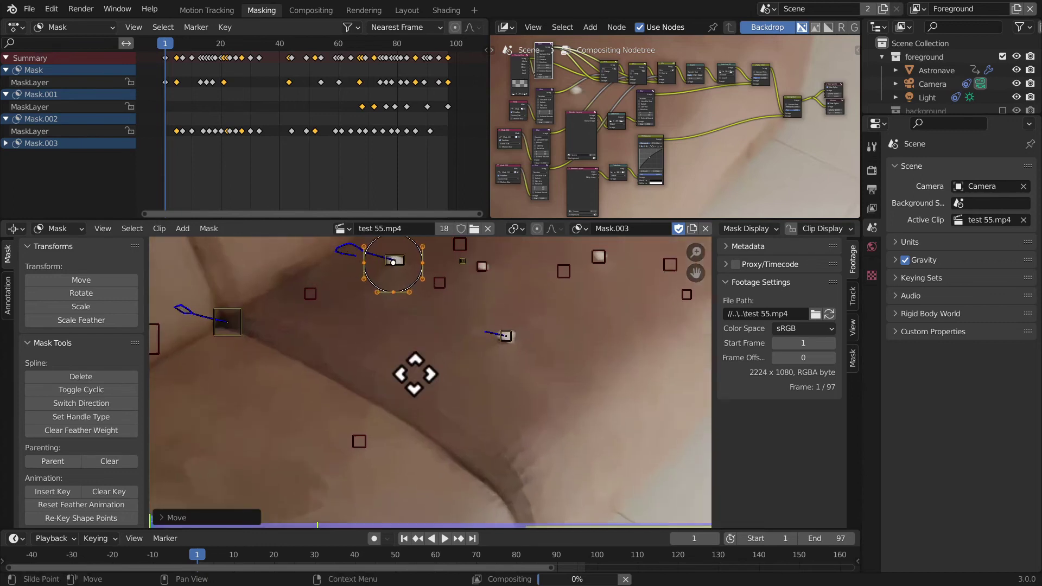
middle_click_drag(426, 374, 454, 493)
scroll(454, 493, "up", 2)
middle_click_drag(442, 294, 446, 338)
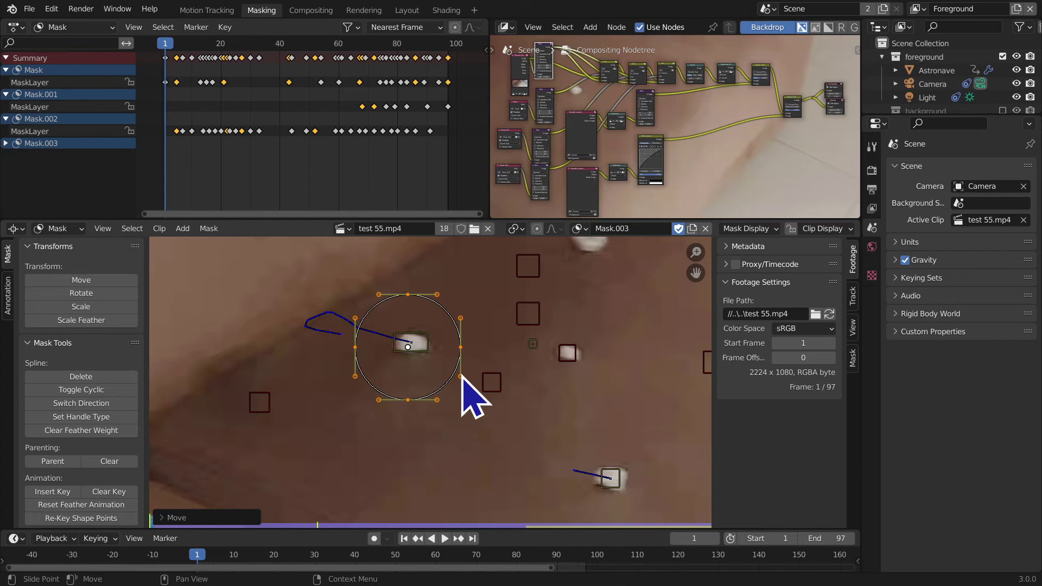
Step: Move, shrink and fine-tune the circle so it sits over the white dot at frame 1
key("g")
left_click(462, 371)
key("s")
left_click(464, 355)
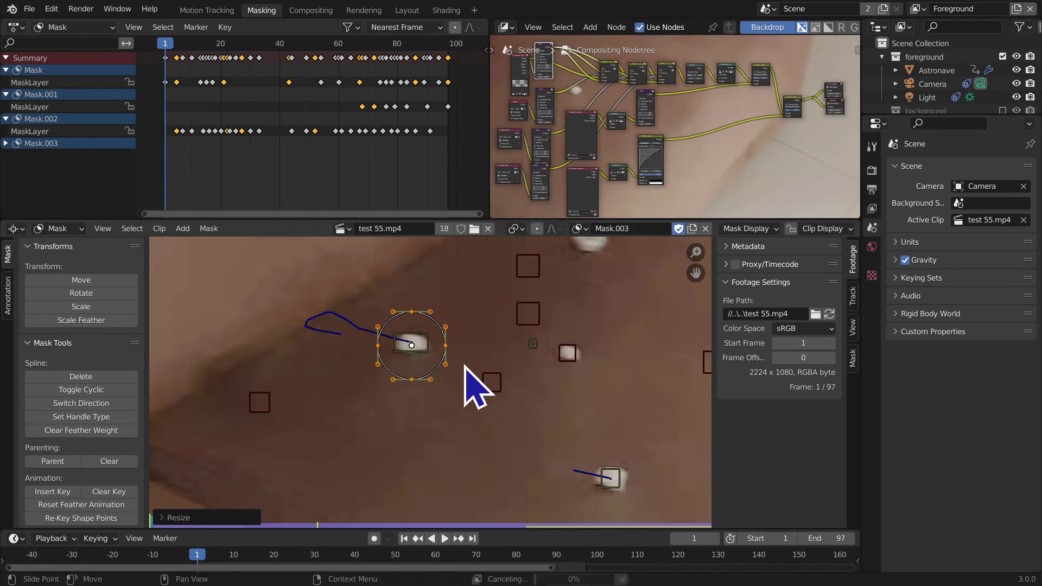
key("g")
left_click(482, 401)
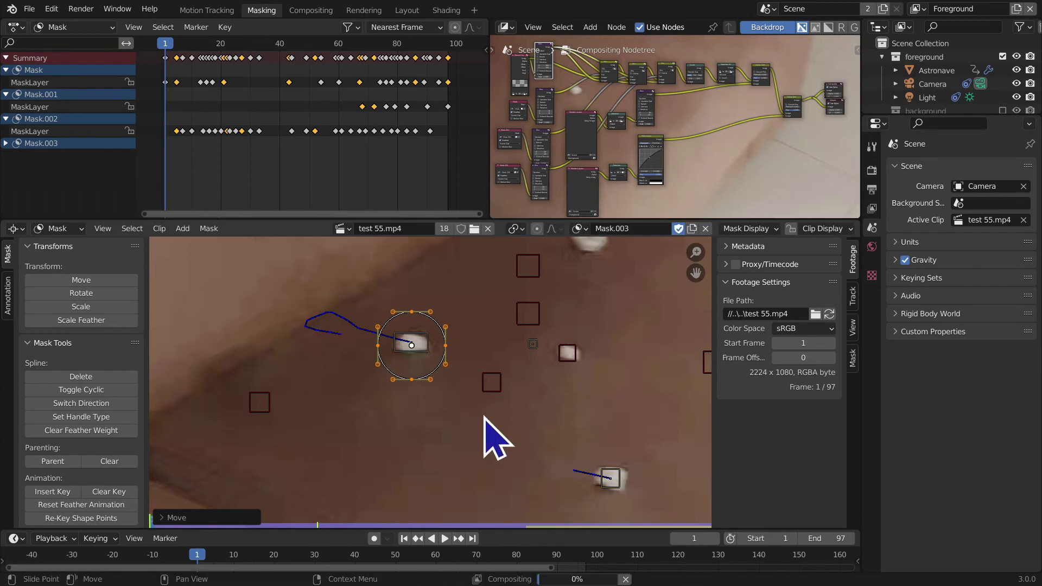
middle_click_drag(459, 530, 448, 434, "ctrl")
middle_click_drag(425, 321, 438, 454)
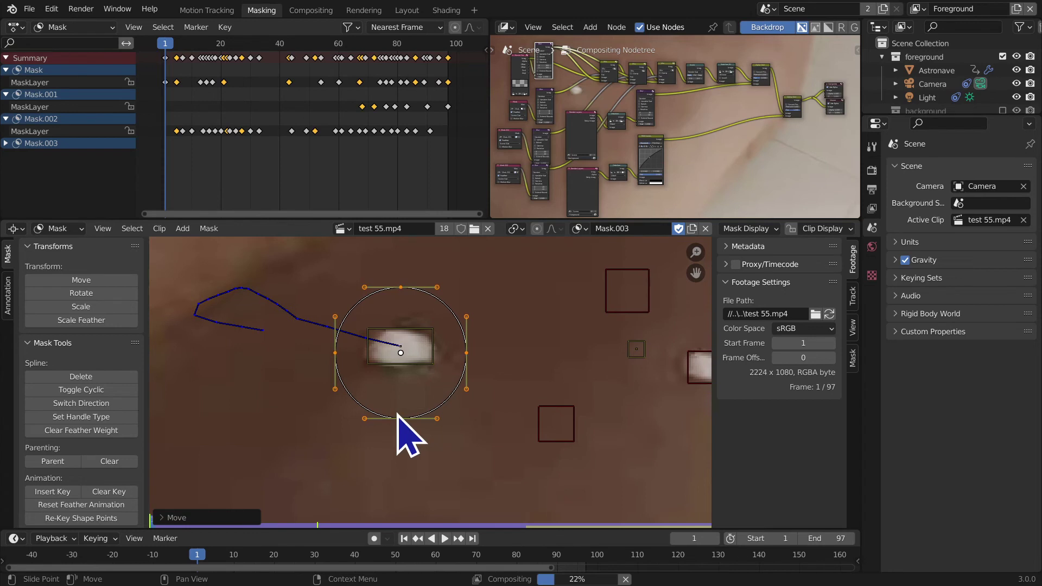
left_click(421, 372)
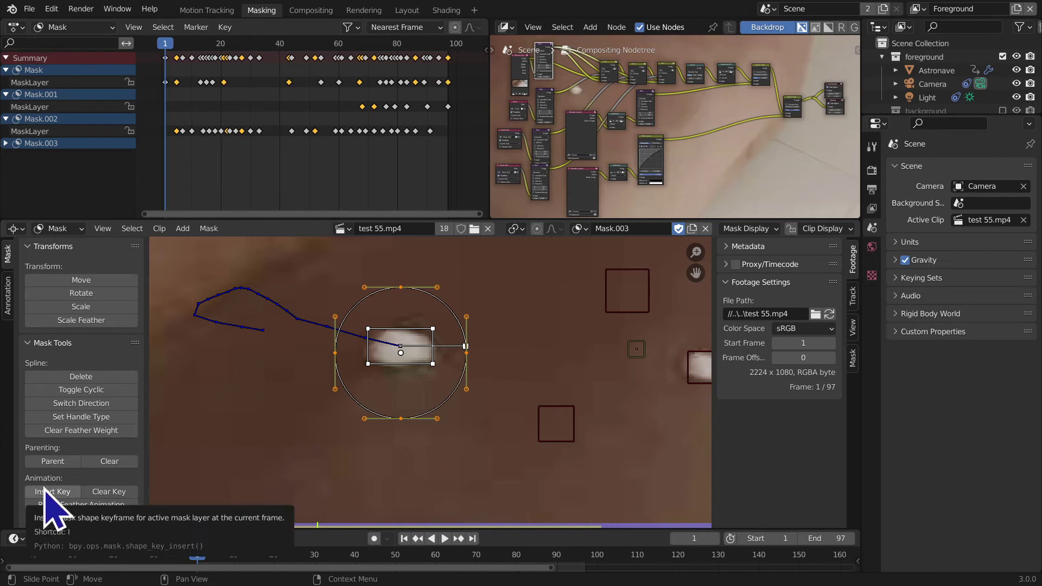
Step: Step through the clip to frame 79, keeping the circle and dot in view
key("Right")
key("Right")
key("Right")
key("Right")
key("Right")
key("Right")
key("Right")
key("Right")
key("Right")
key("Right")
key("Right")
key("Right")
key("Right")
key("Right")
key("Right")
key("Right")
key("Right")
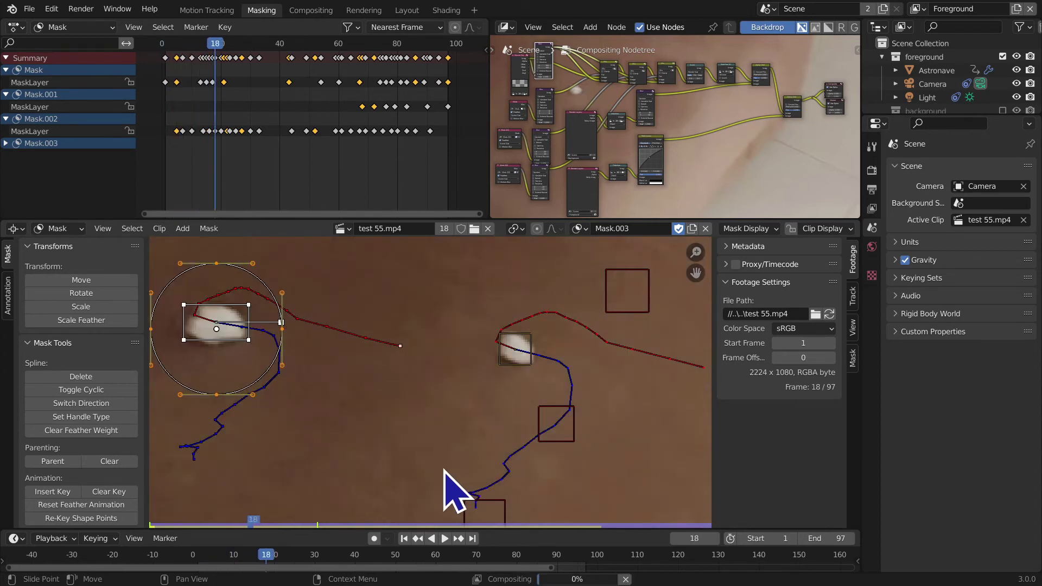
key("Right")
key("Right")
key("Right")
key("Right")
key("Right")
key("Right")
key("Right")
key("Right")
key("Right")
key("Right")
key("Right")
key("Right")
key("Right")
key("Right")
key("Right")
key("Right")
key("Right")
key("Right")
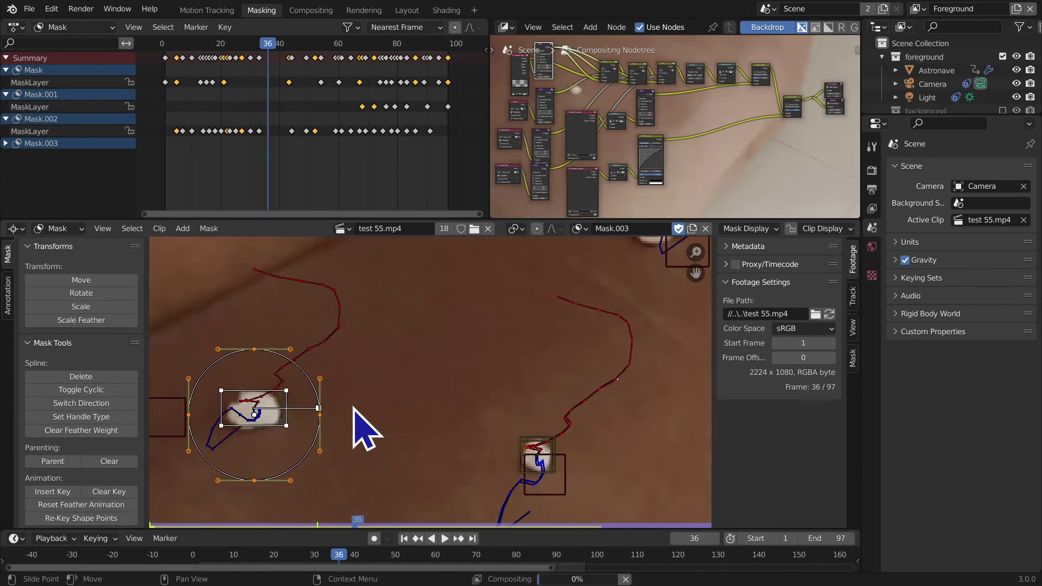
key("Right")
key("Right")
key("Right")
key("Right")
key("Right")
key("Right")
key("Right")
key("Right")
key("Right")
key("Right")
key("Right")
key("Right")
key("Right")
key("Right")
key("Right")
key("Right")
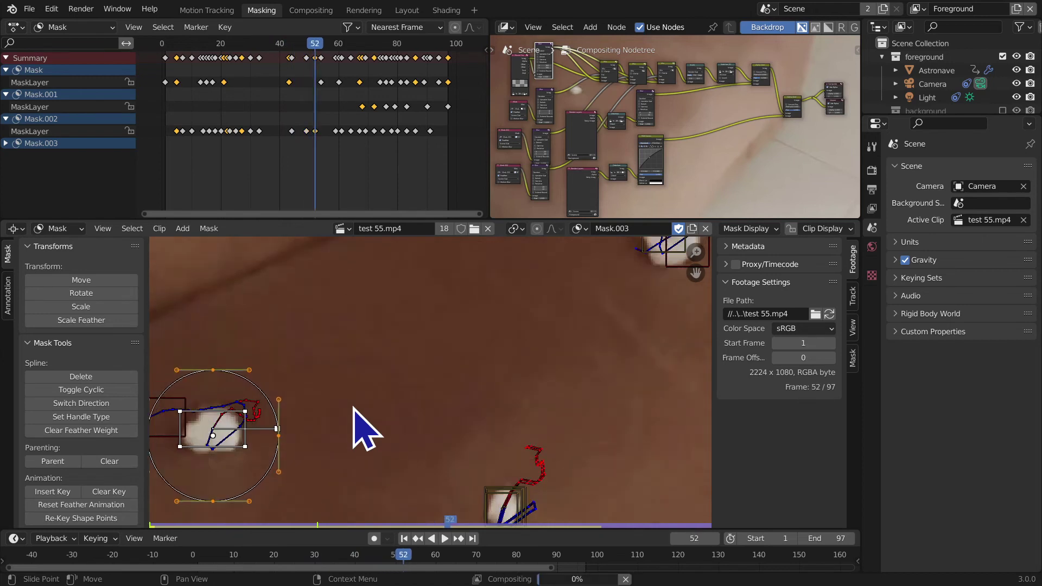
key("Right")
key("Right")
key("Right")
key("Right")
key("Right")
key("Right")
key("Right")
middle_click_drag(354, 408, 550, 351)
key("Right")
key("Right")
key("Right")
key("Right")
key("Right")
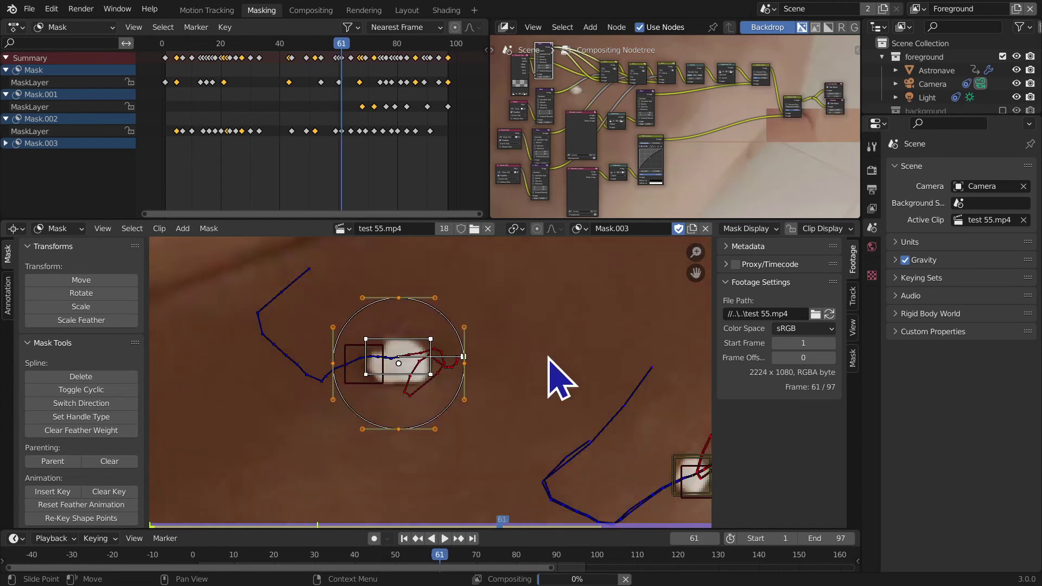
key("Right")
key("Right")
key("Right")
key("Right")
key("Right")
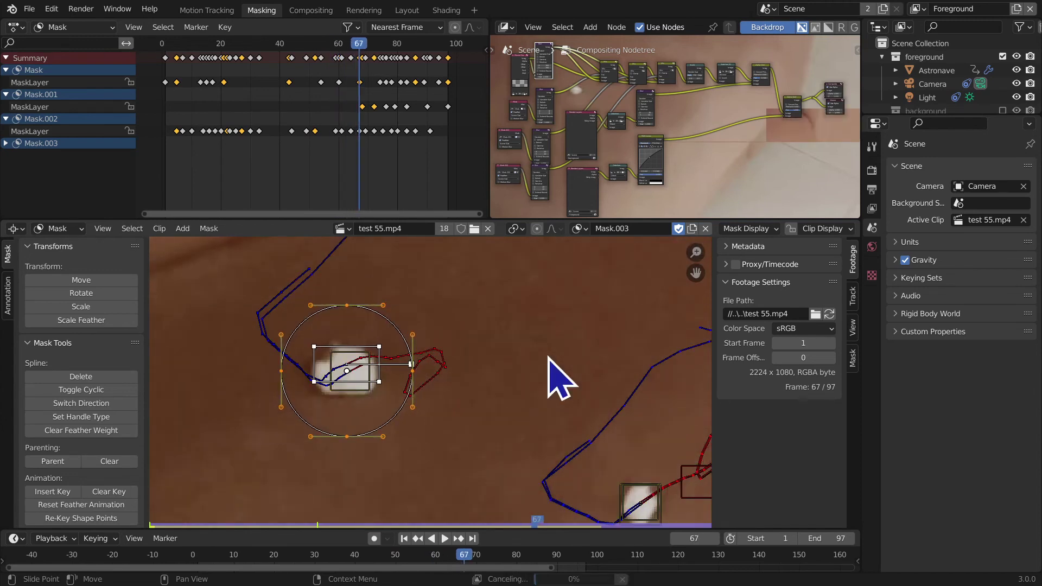
key("Right")
key("Right")
key("Right")
key("Right")
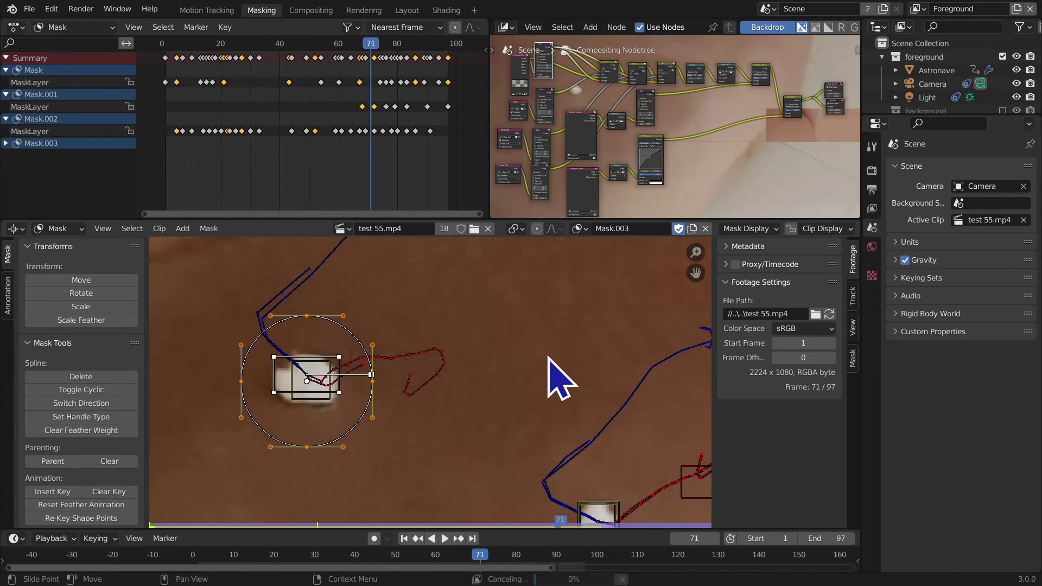
key("Right")
key("Right")
key("Right")
key("Right")
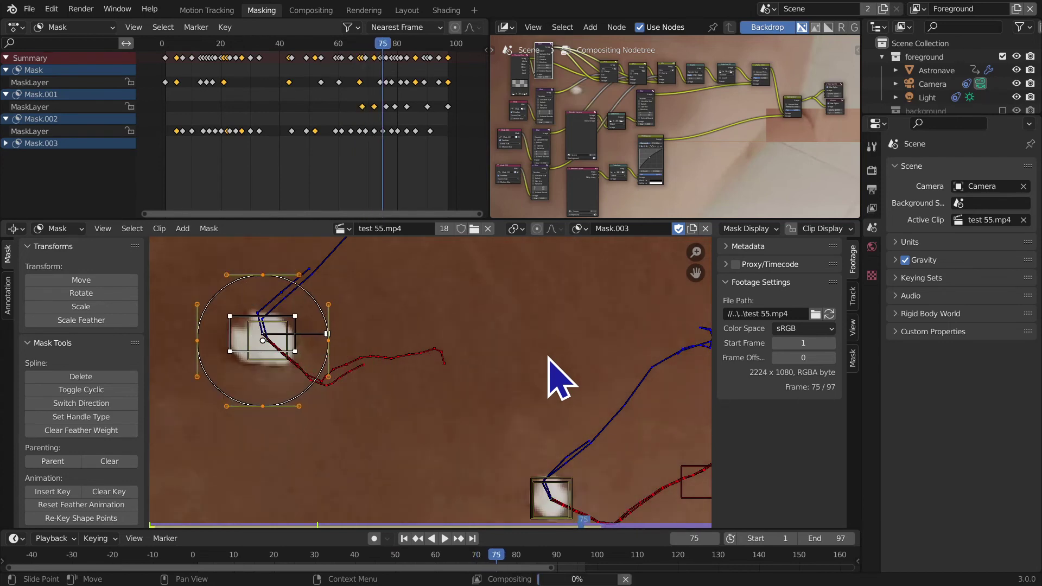
key("Right")
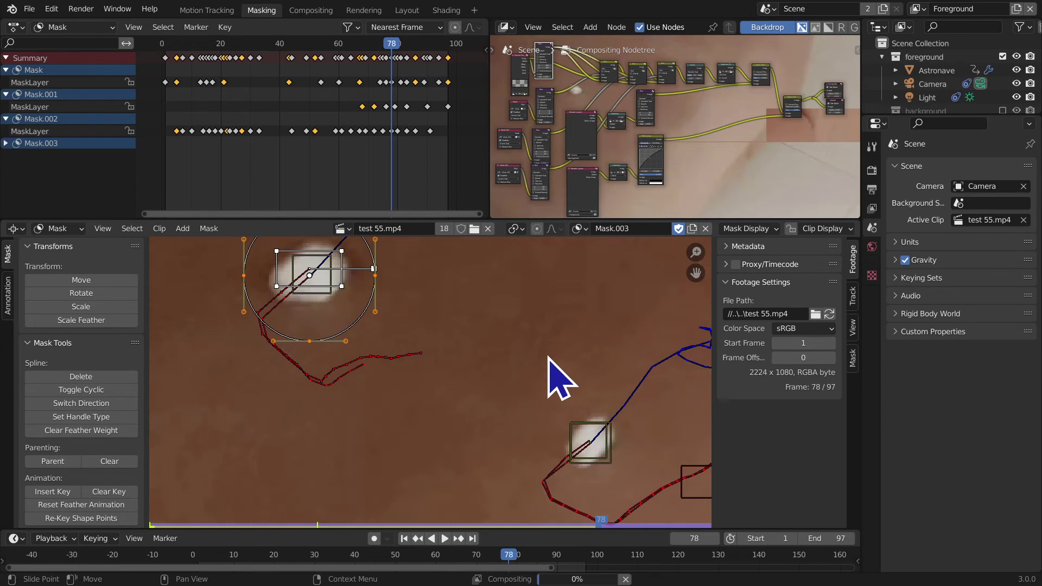
key("Right")
middle_click_drag(331, 305, 312, 419)
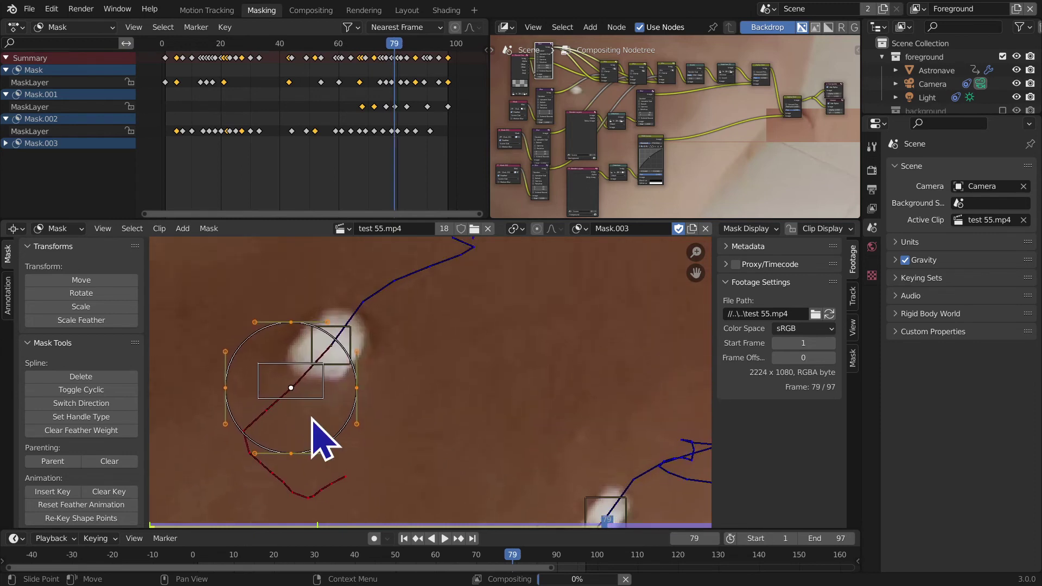
key("Left")
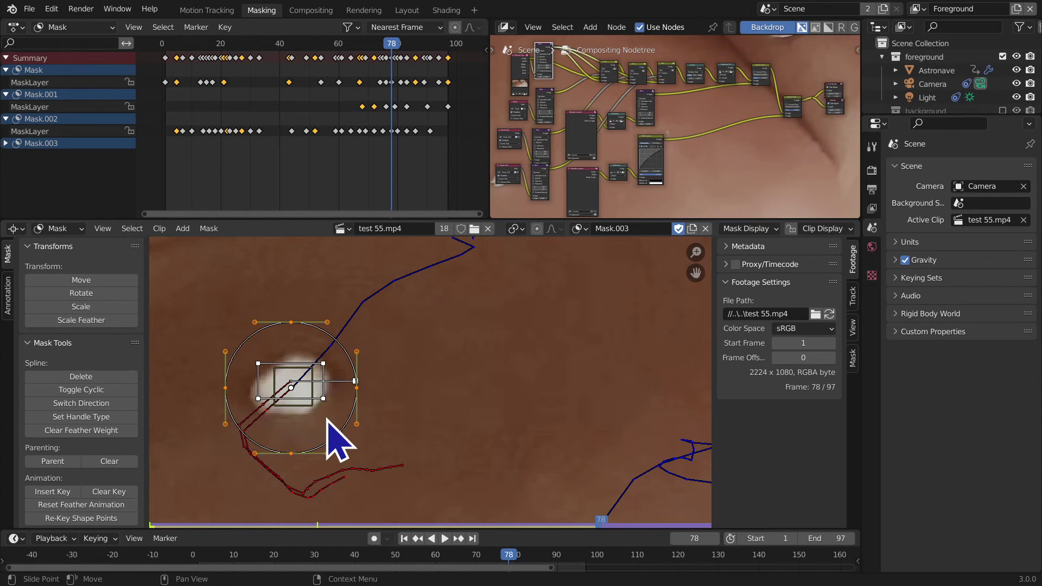
key("Right")
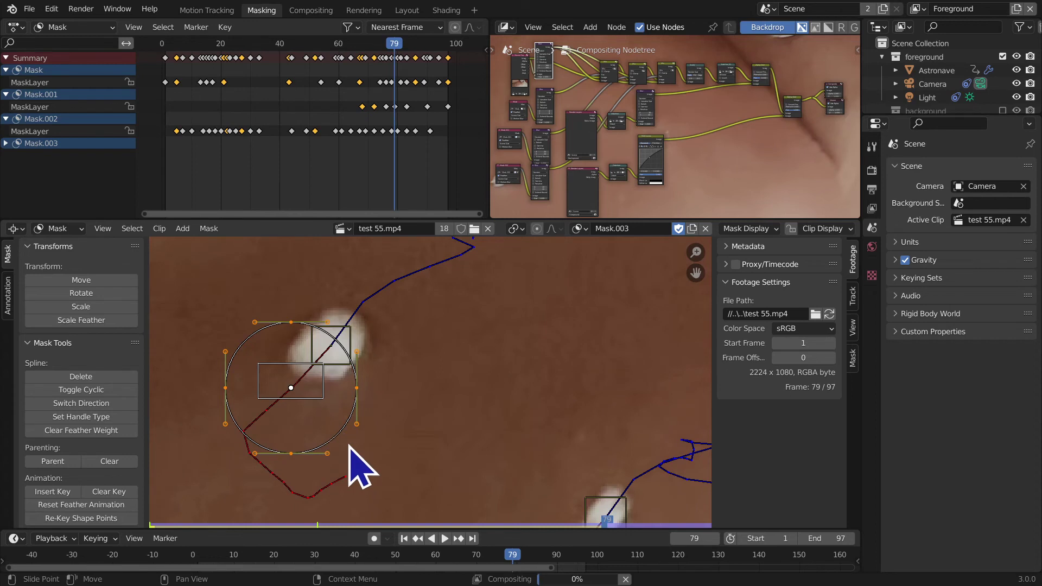
Step: Move the circle onto the dot and keyframe it at frames 79, 80 and 81
key("g")
left_click(390, 399)
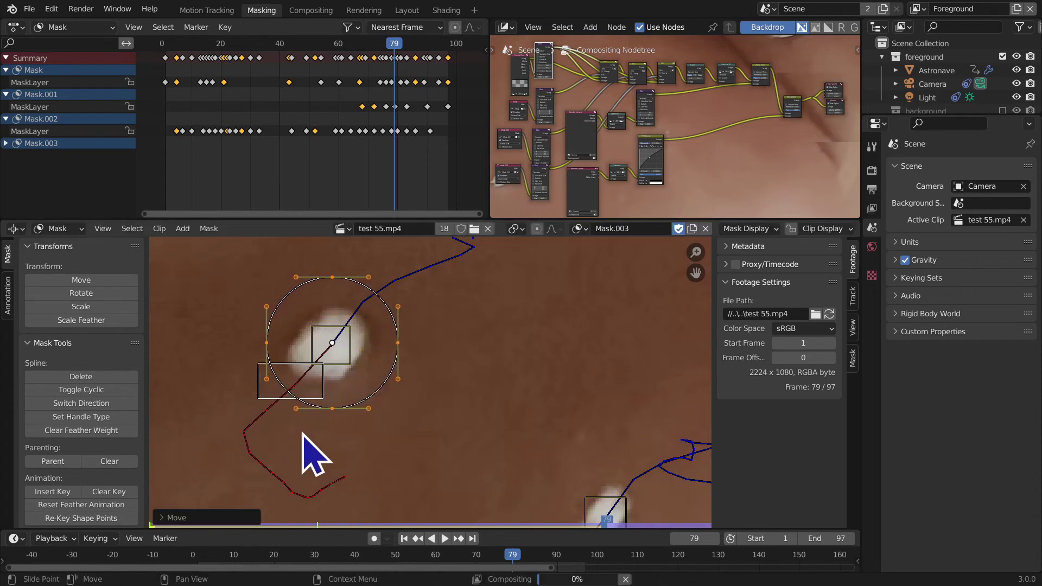
left_click(75, 491)
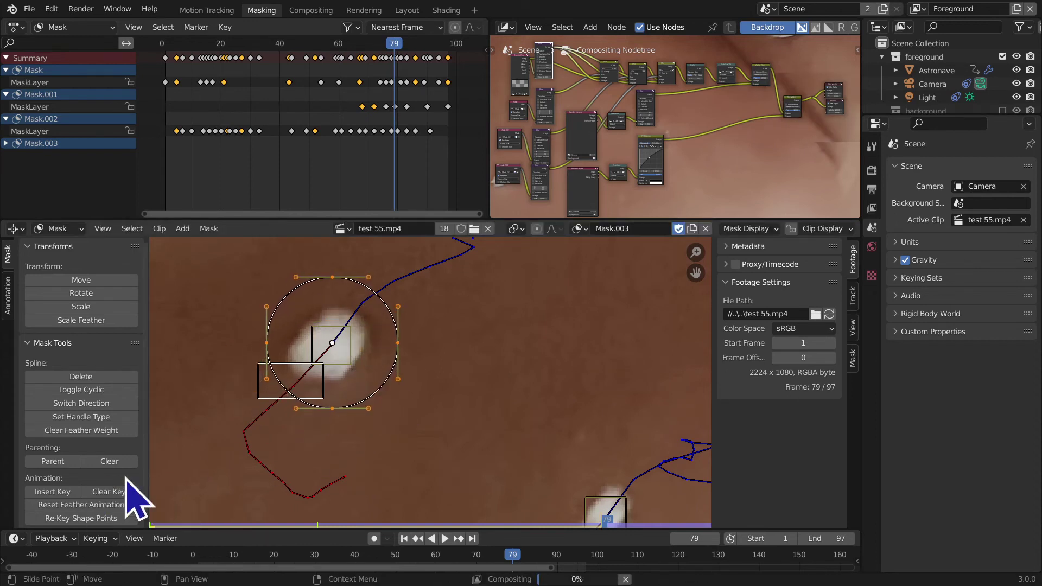
key("Right")
key("g")
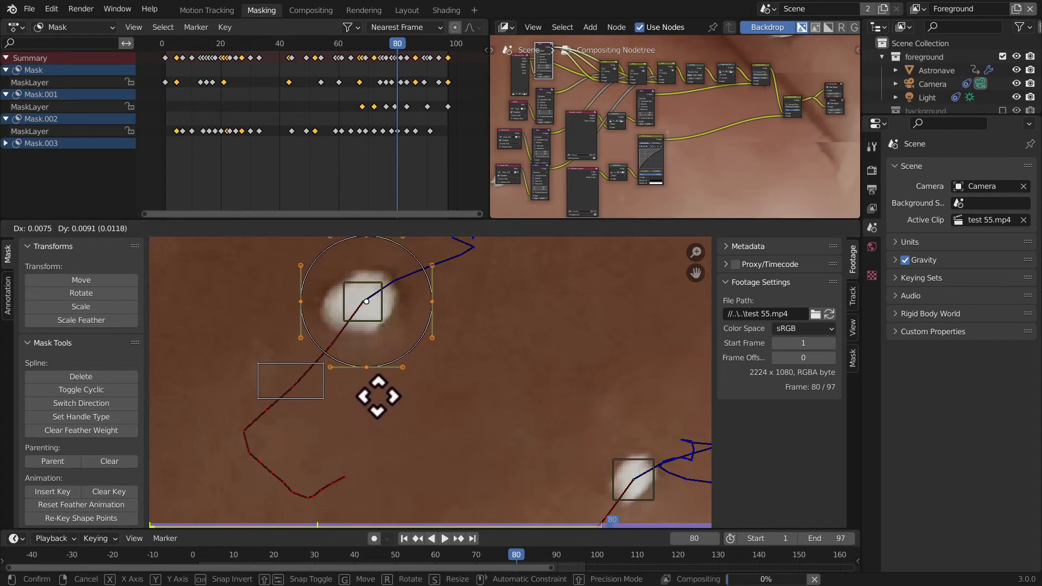
left_click(371, 394)
left_click(55, 491)
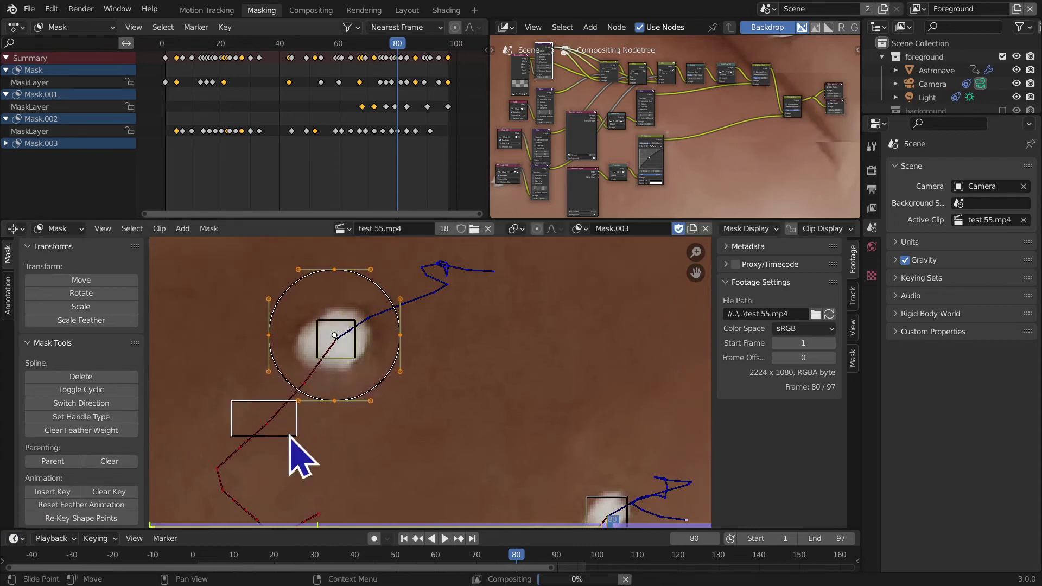
key("Right")
key("g")
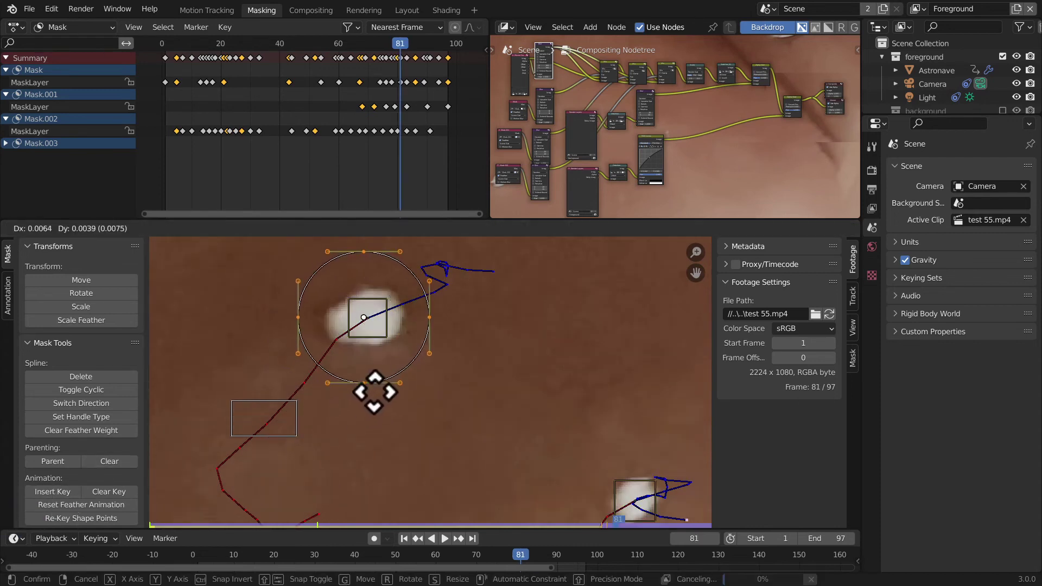
left_click(361, 405)
left_click(53, 491)
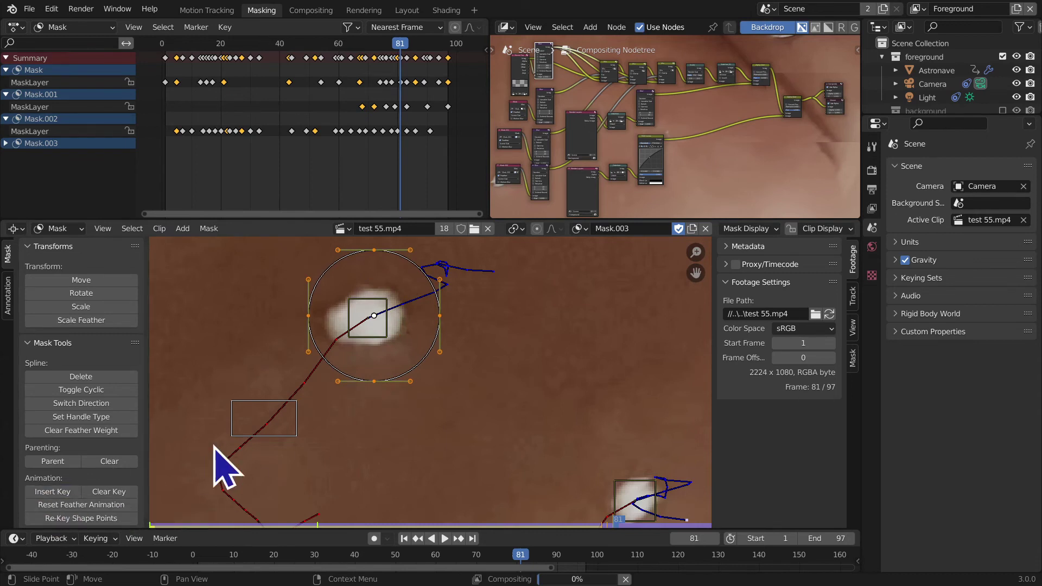
Step: Move the circle onto the dot and keyframe it at frames 82 and 83
key("Right")
key("g")
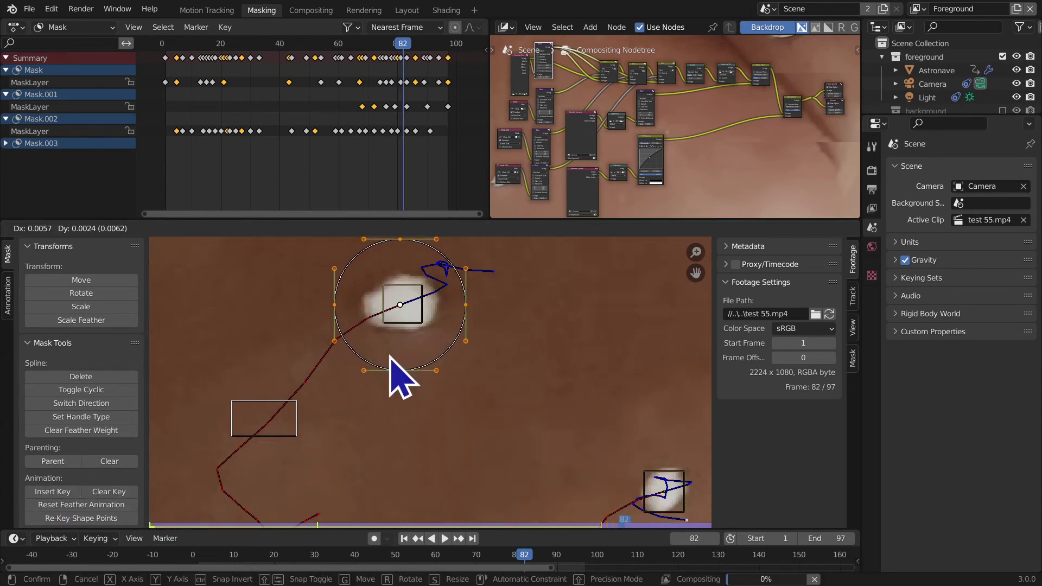
left_click(400, 375)
left_click(62, 497)
key("Right")
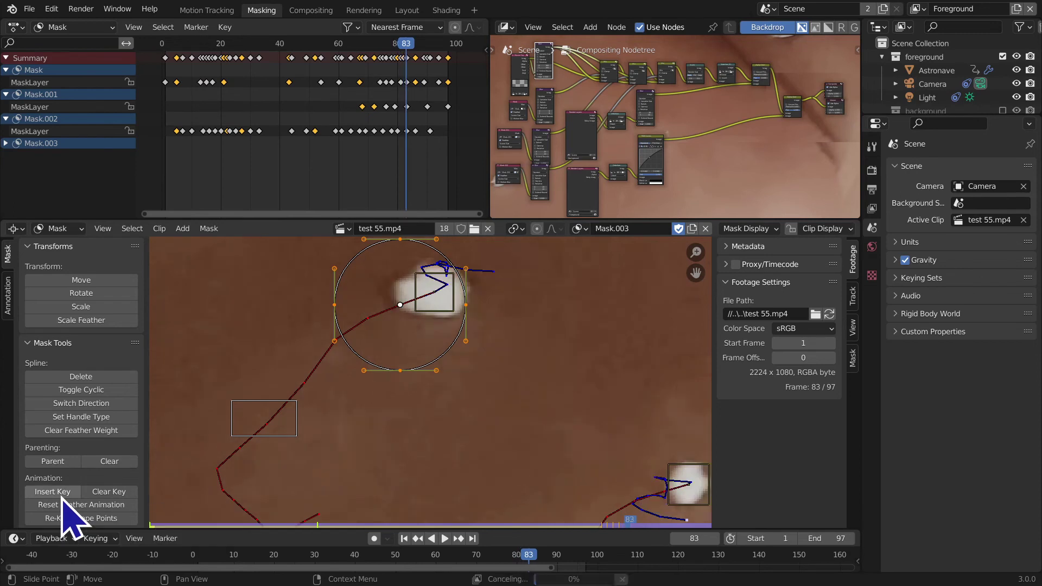
key("g")
left_click(396, 434)
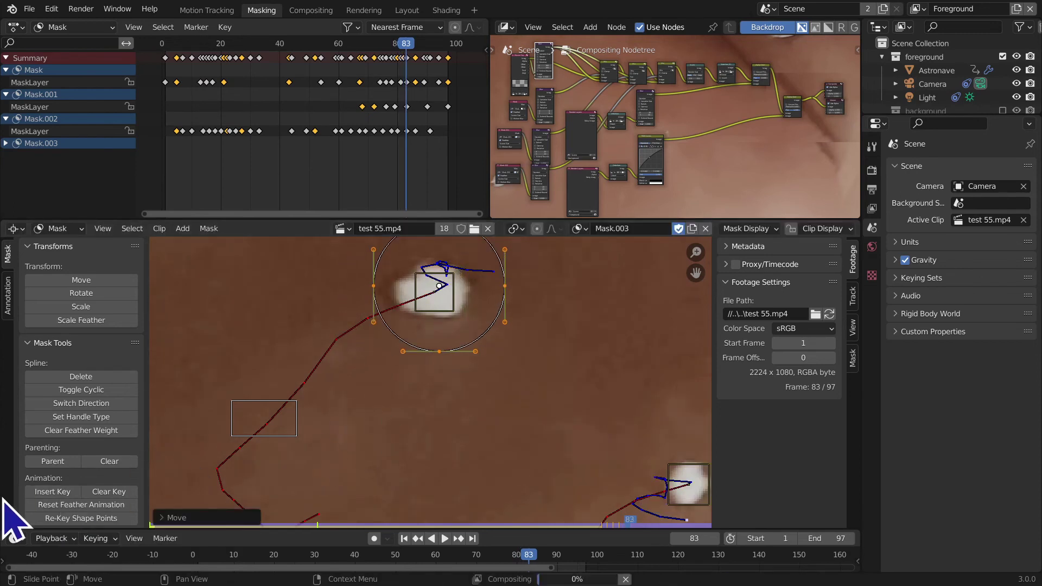
left_click(47, 489)
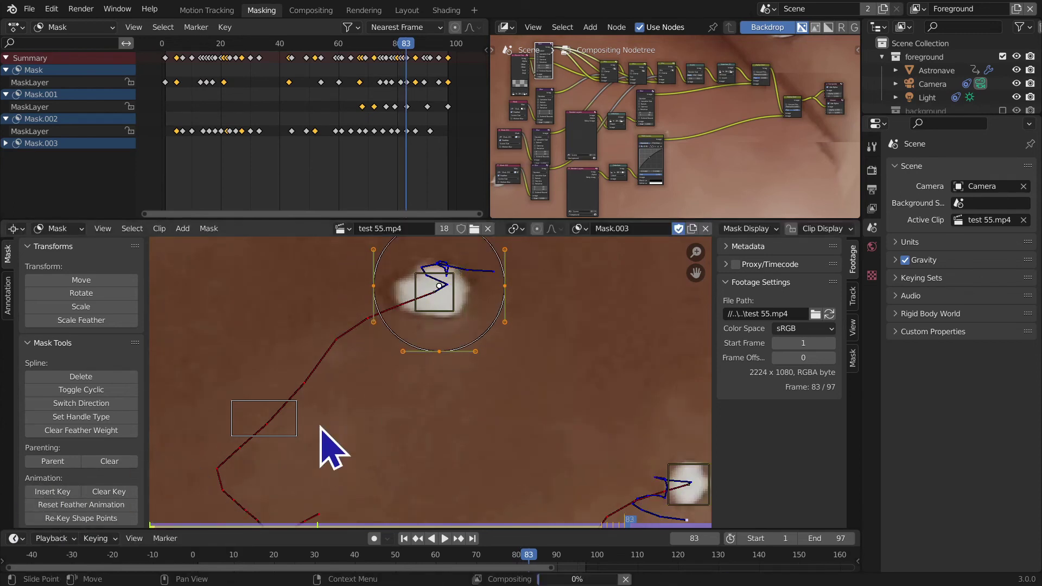
Step: Advance to frame 85 and show Mask.003's keyframes
key("Right")
key("Right")
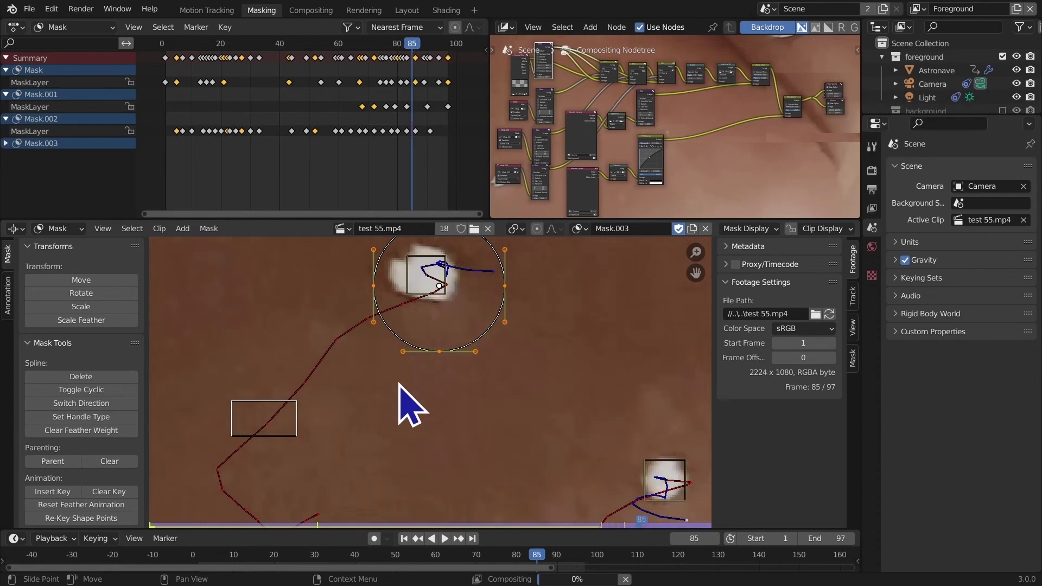
key("Right")
middle_click_drag(400, 384, 366, 473)
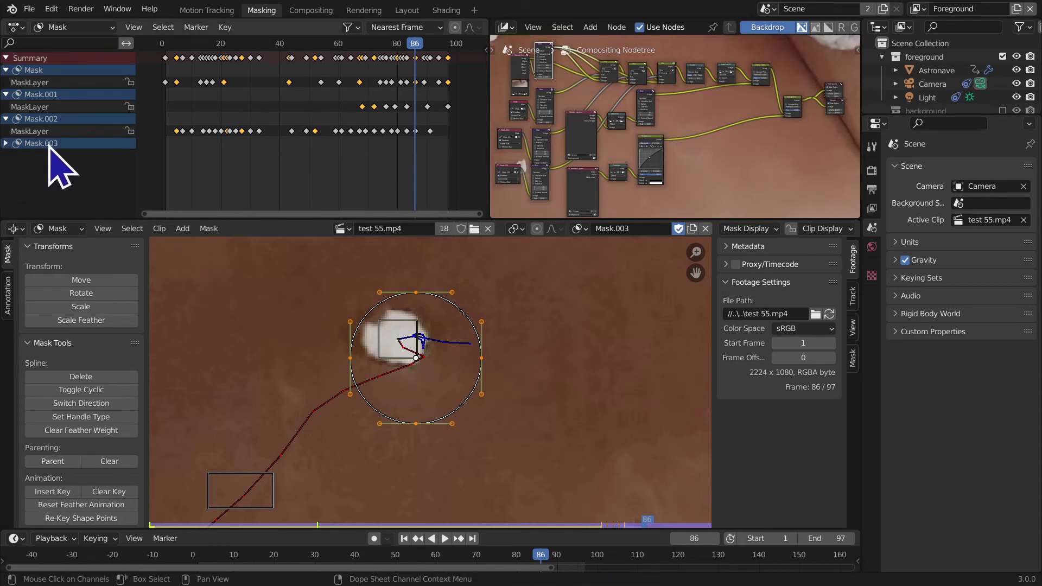
left_click(6, 143)
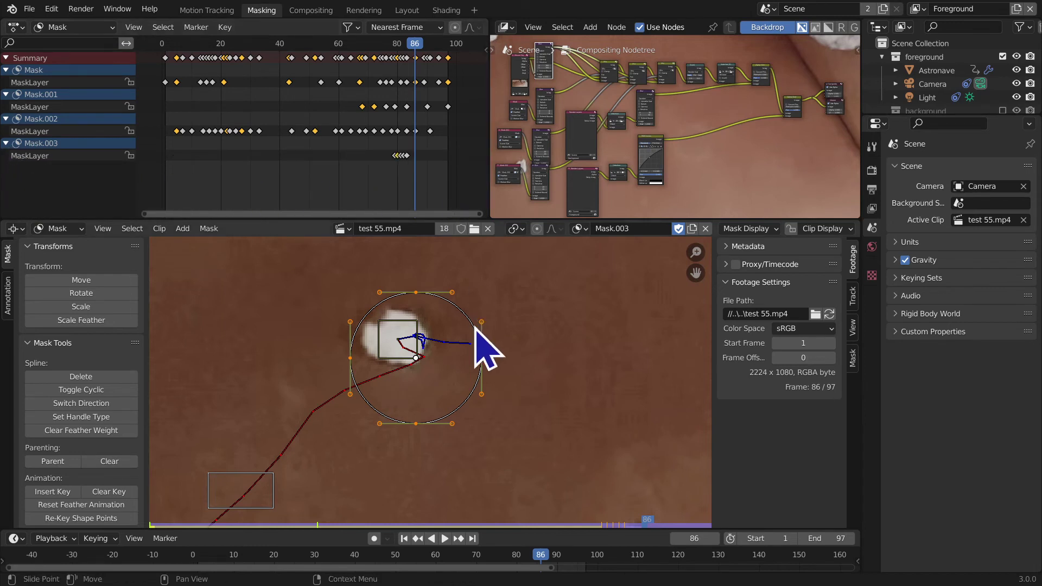
Step: Reposition the circle over the dot and keyframe it at frames 96 and 97
key("Right")
key("Right")
key("Right")
key("Right")
key("Right")
key("Right")
key("Right")
key("Right")
key("Right")
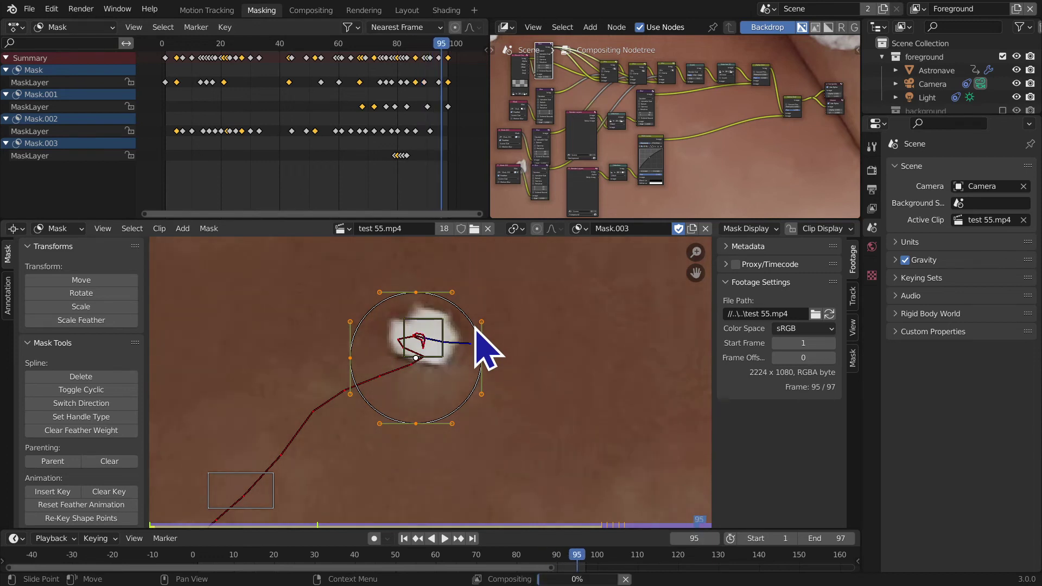
key("Right")
key("g")
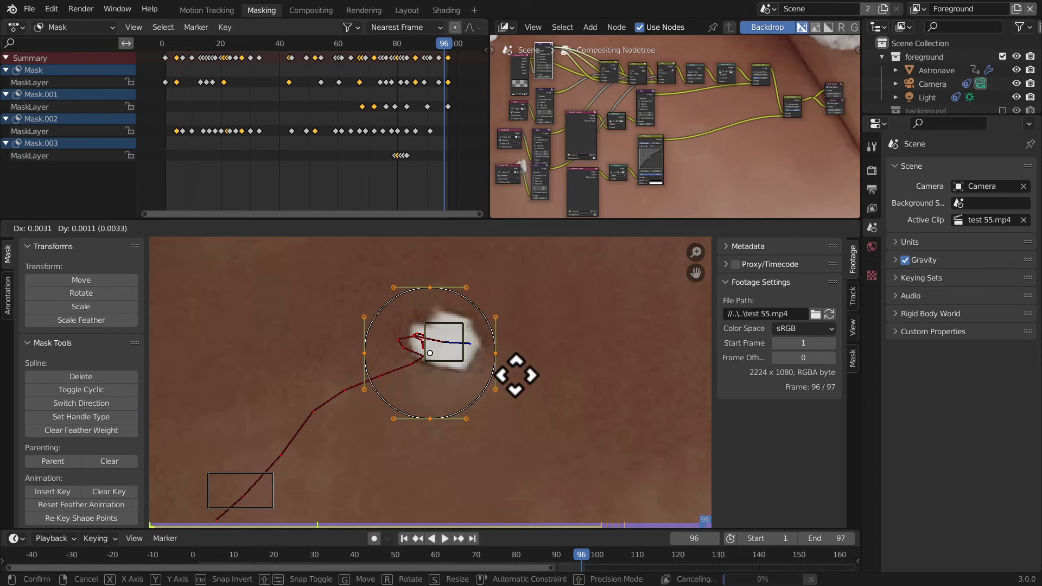
left_click(516, 394)
left_click(57, 493)
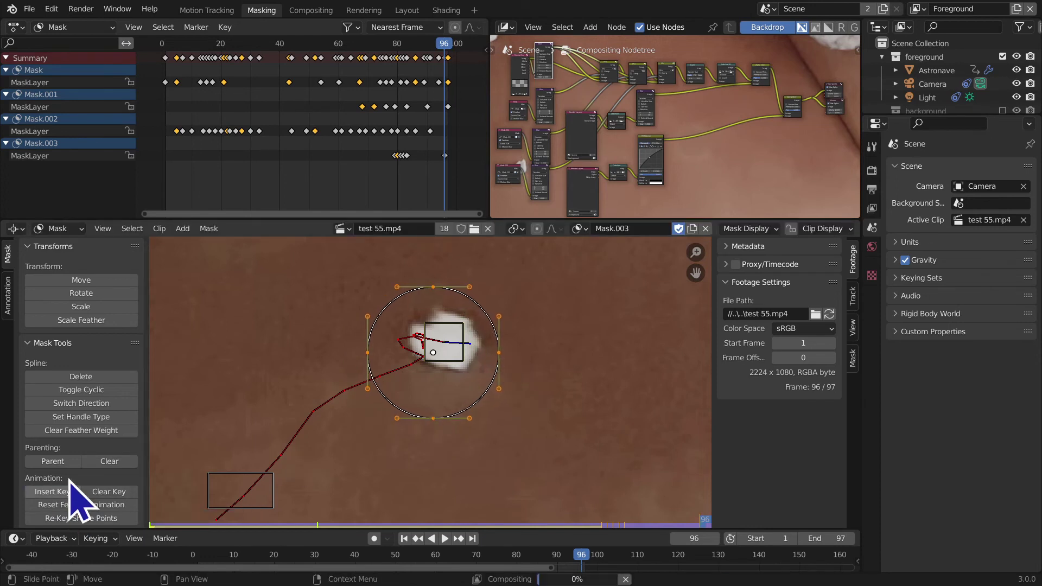
key("Right")
key("g")
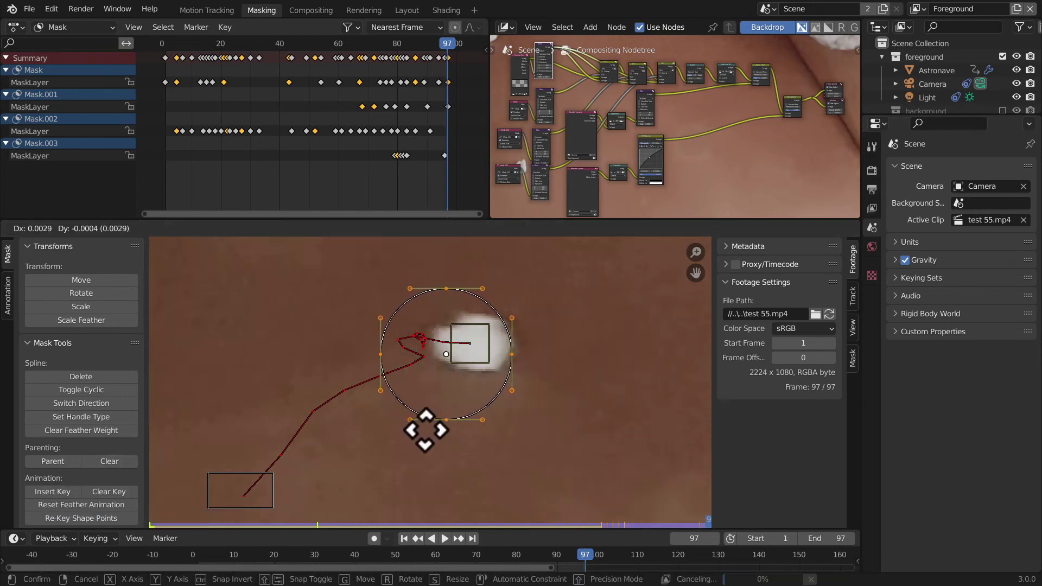
left_click(468, 424)
key("i")
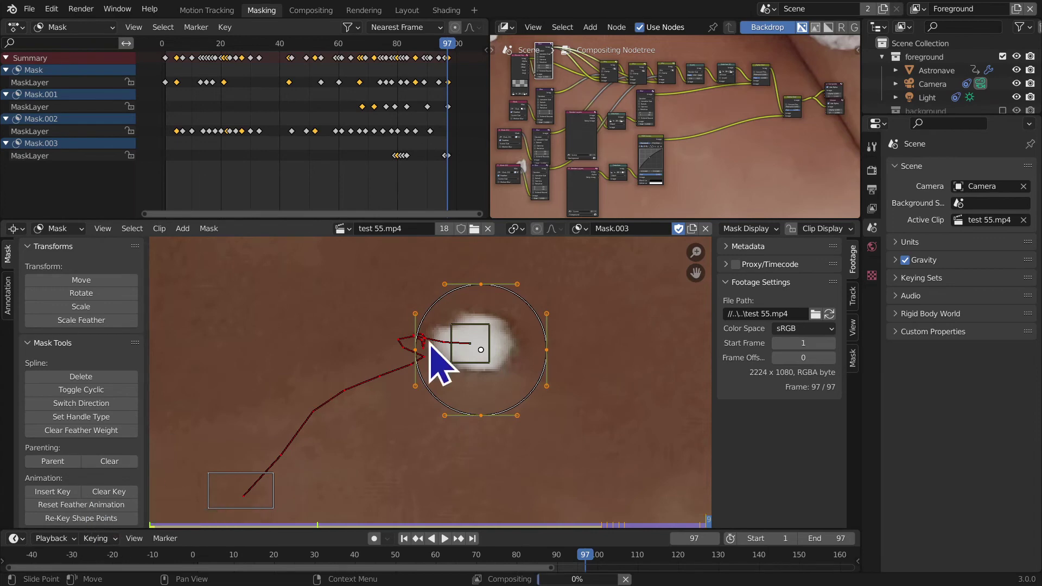
scroll(441, 365, "down", 2)
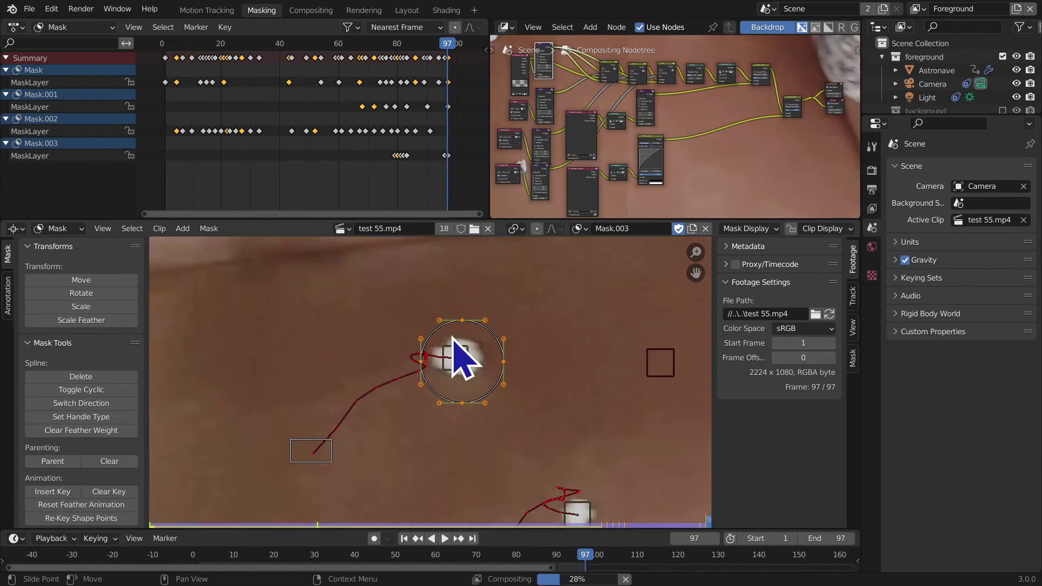
scroll(540, 372, "down", 20, "alt")
Step: Play the clip backwards to check the mask, then recentre and keyframe the circle at frame 1
left_click(432, 539)
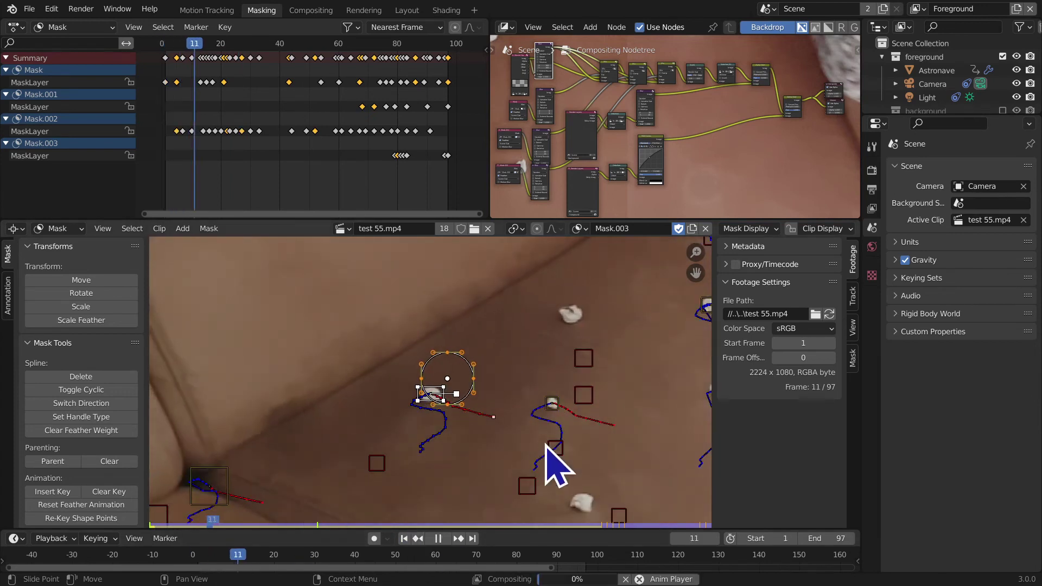
key("Escape")
middle_click_drag(465, 511, 484, 484)
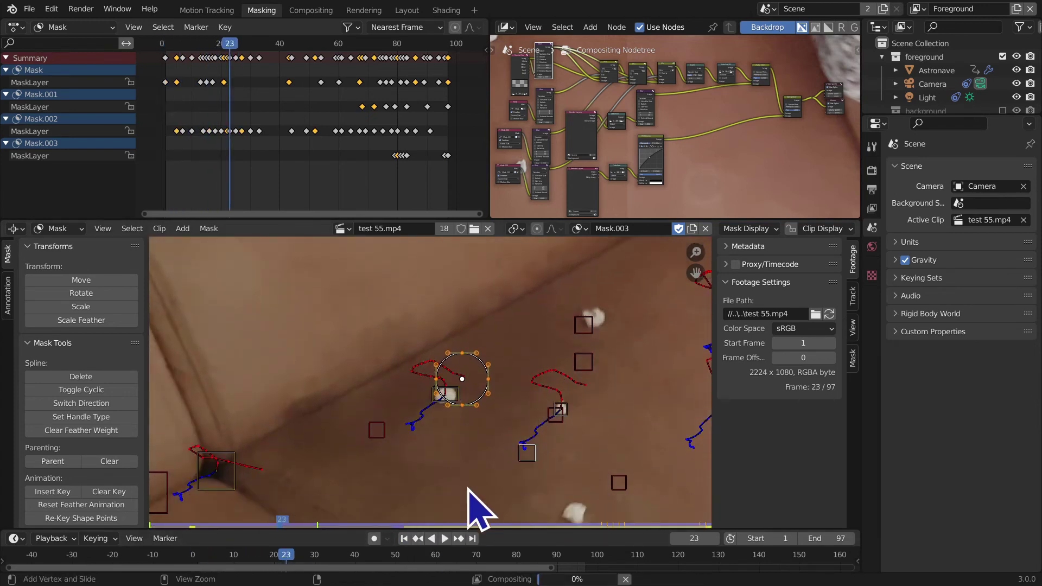
scroll(442, 454, "up", 3)
middle_click_drag(442, 454, 438, 408)
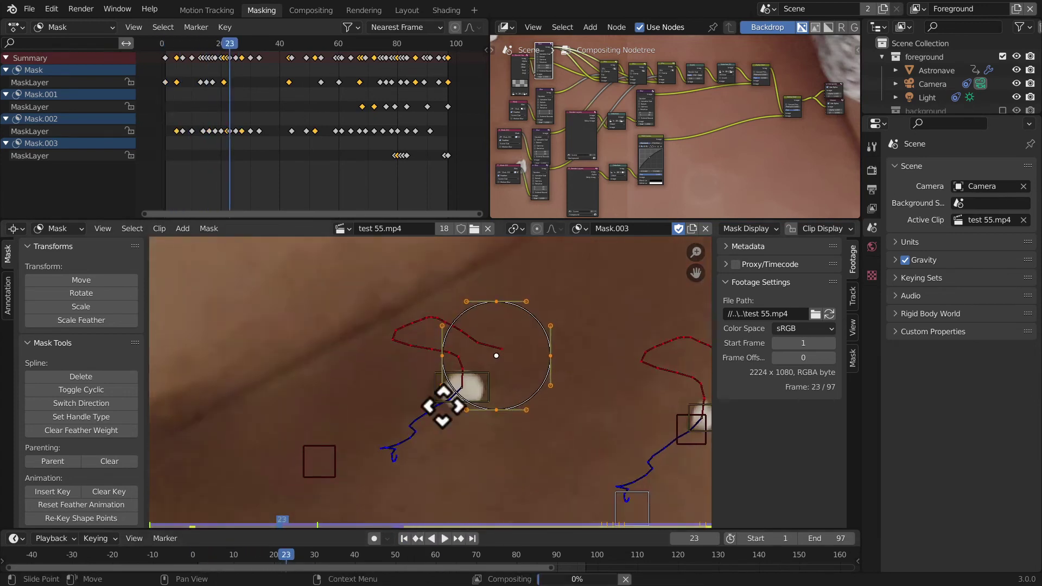
left_click(504, 400)
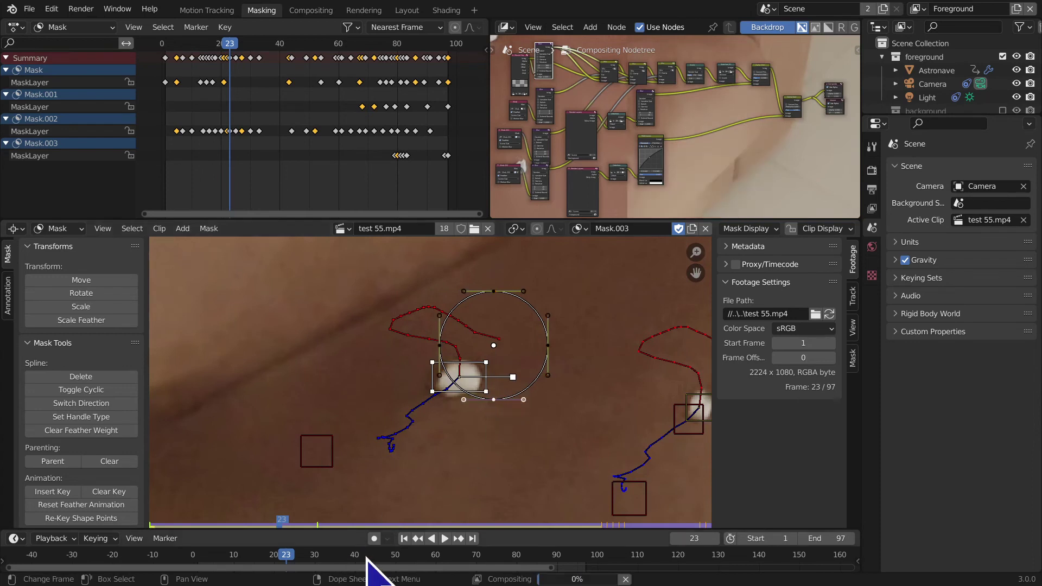
left_click(404, 538)
left_click(625, 377)
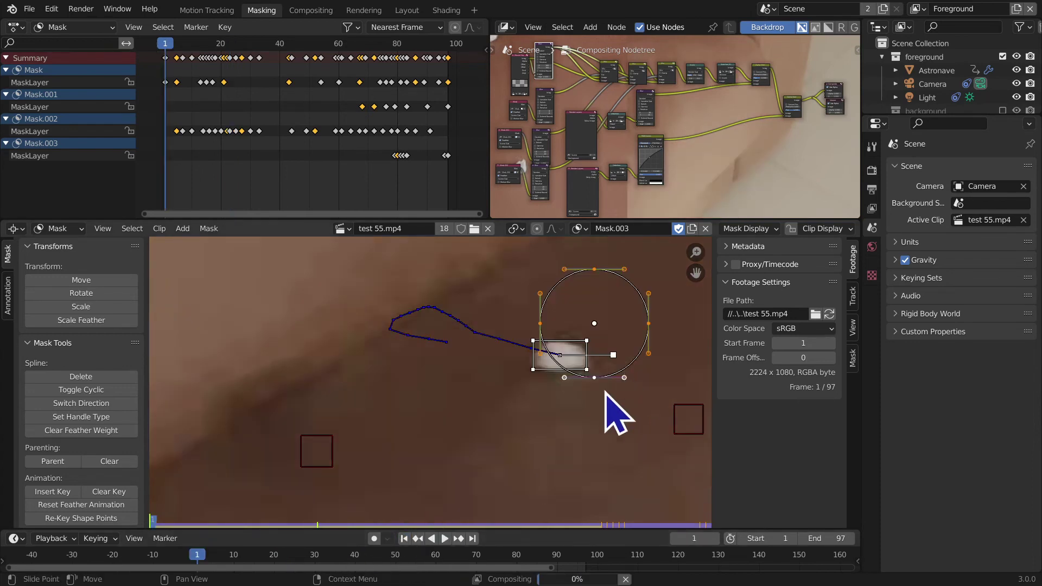
key("g")
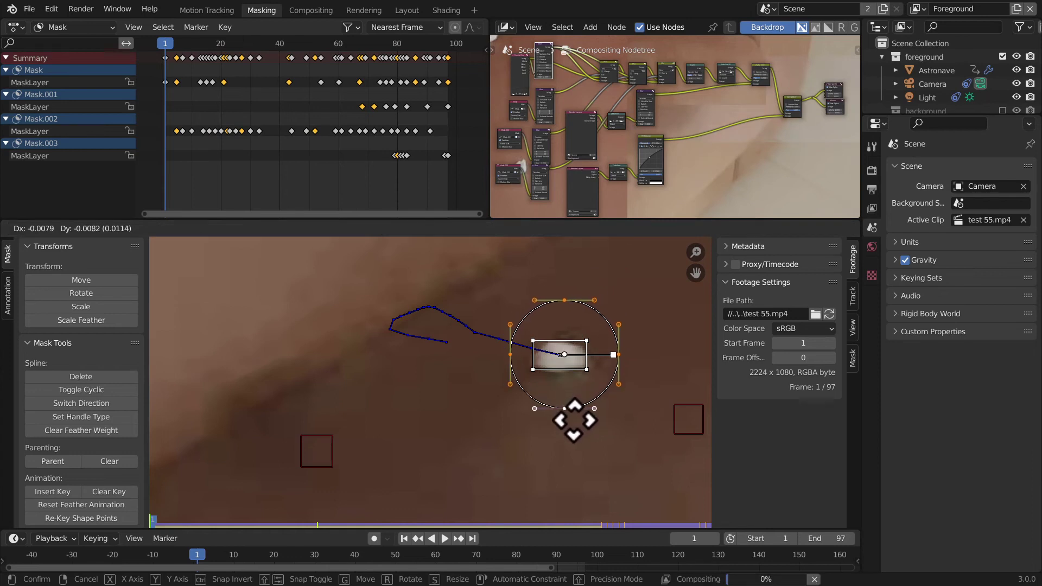
left_click(576, 424)
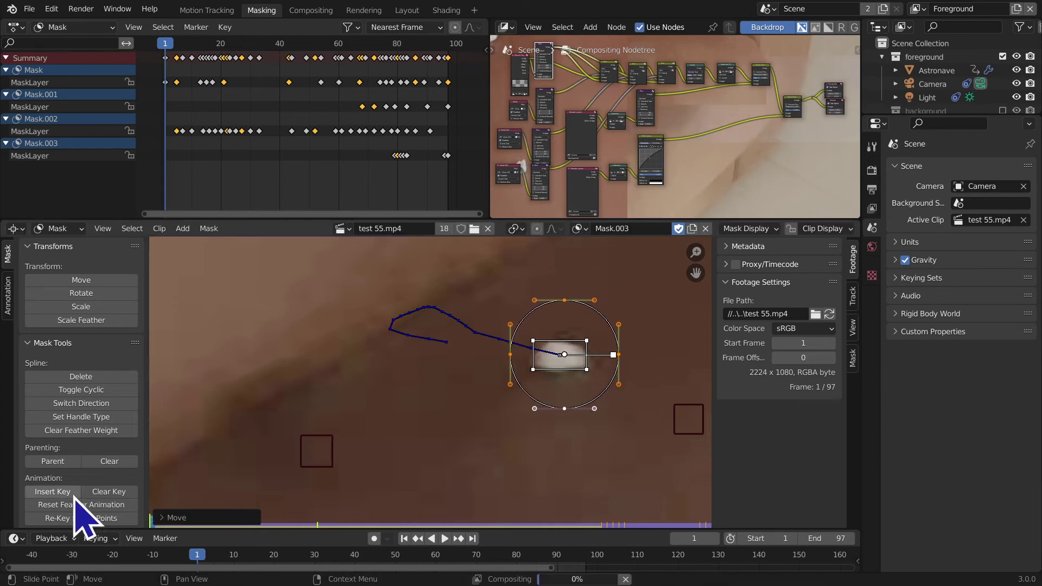
left_click(77, 491)
Step: Step through the early frames and keyframe the circle over the dot at frame 54
key("Right")
key("Right")
key("Right")
key("Right")
key("Right")
key("Right")
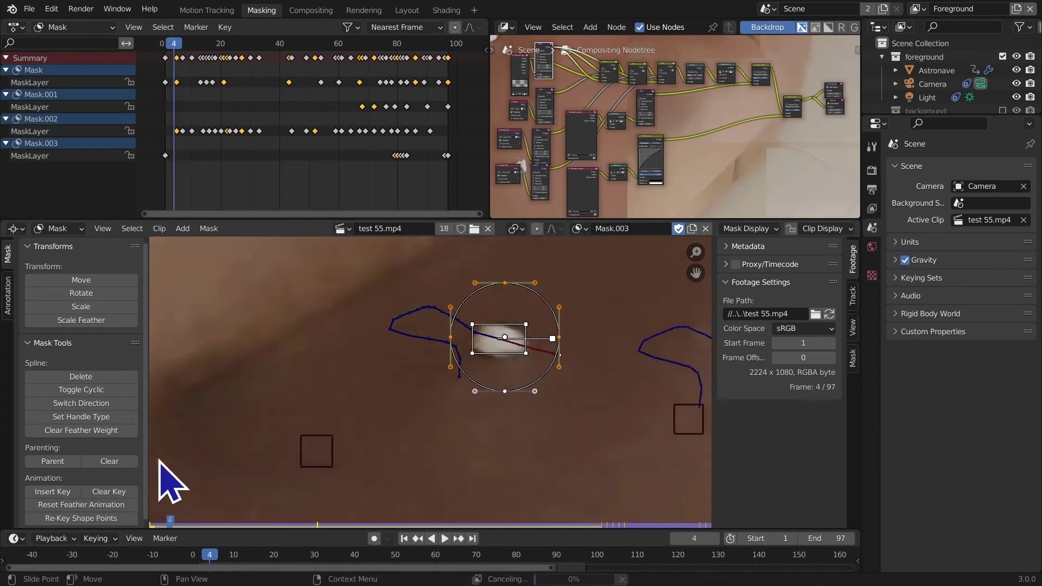
key("Right")
key("Right")
key("Right")
key("Right")
key("Right")
key("Right")
key("Right")
key("Right")
key("Right")
key("Right")
key("Right")
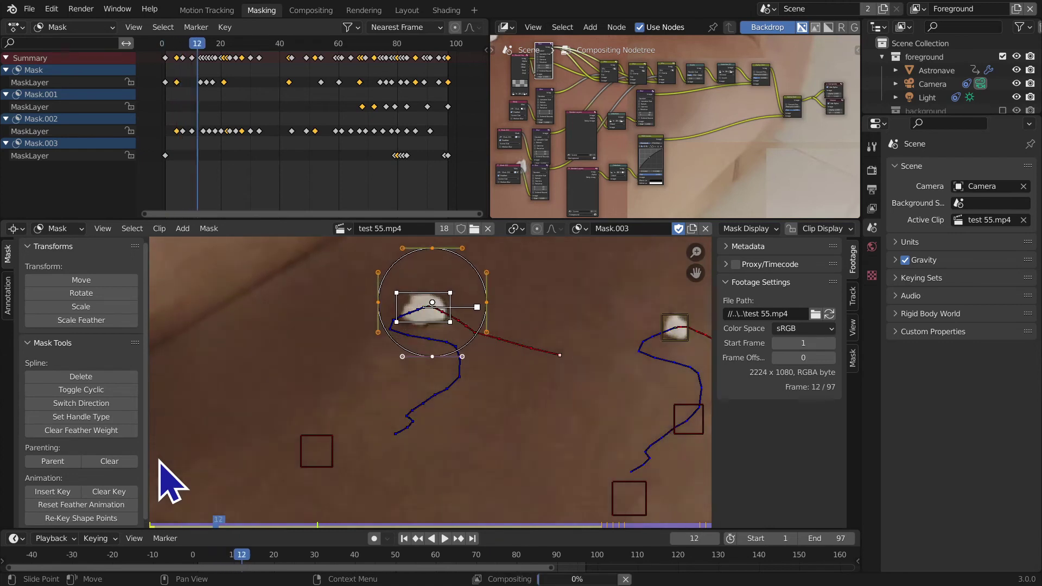
key("Right")
key("Right")
key("Right")
key("Right")
key("Right")
key("Right")
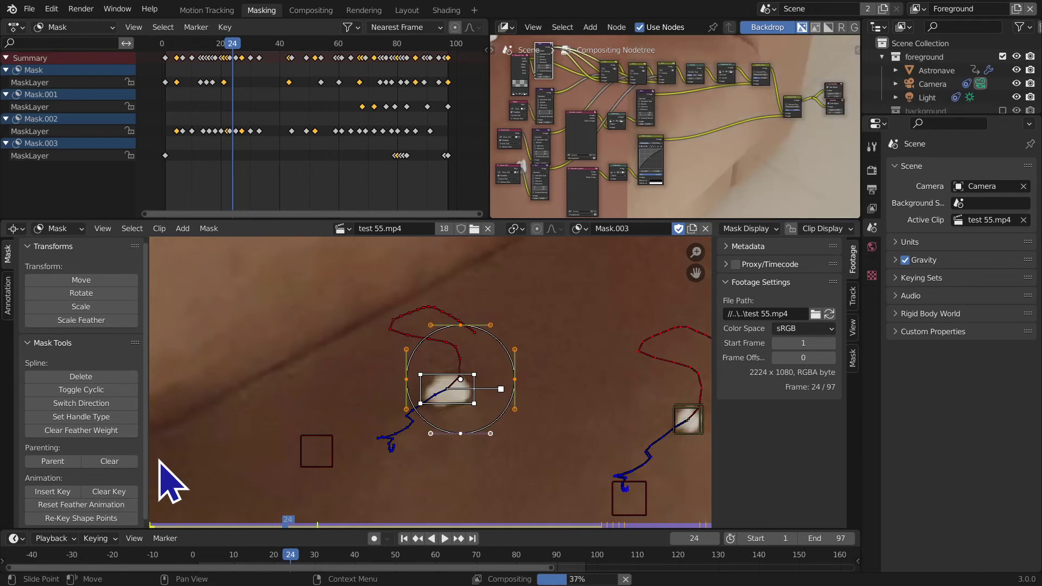
key("Right")
key("Right")
key("Right")
key("Right")
key("Right")
key("Right")
key("Right")
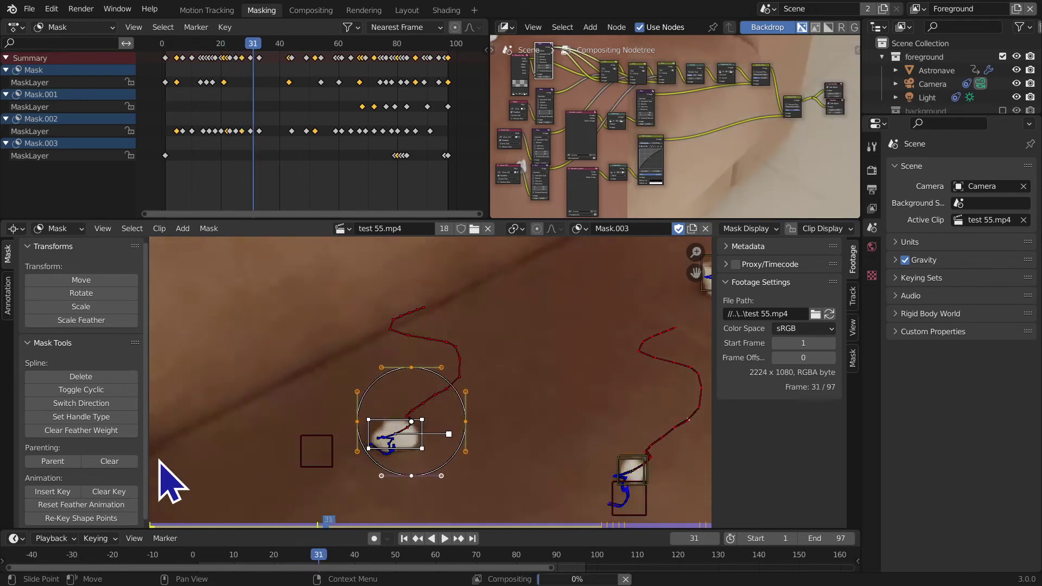
key("Right")
key("Right")
key("Right")
key("Right")
key("Right")
key("Right")
key("Right")
key("Right")
key("Right")
key("Right")
key("Right")
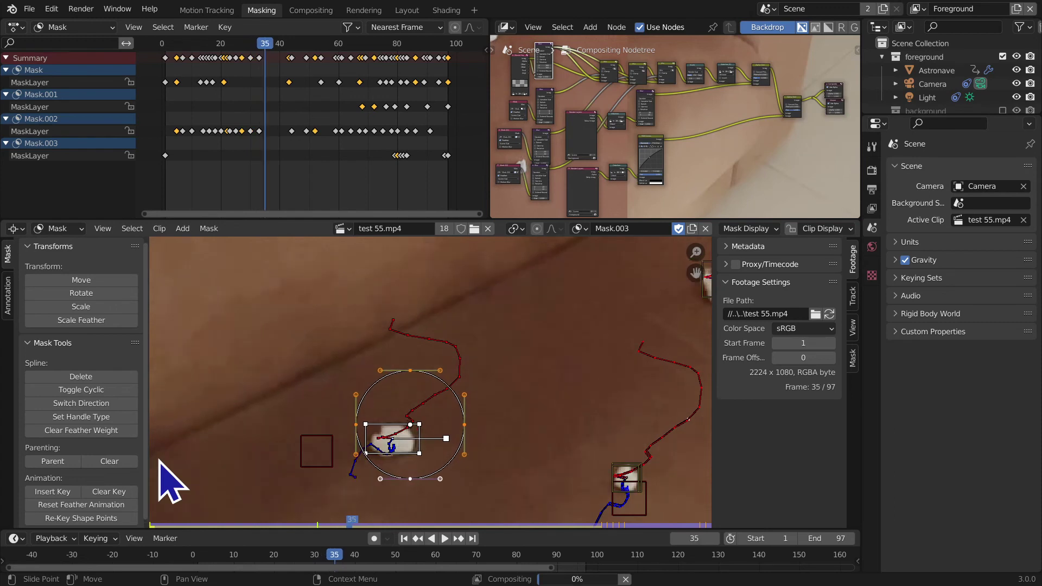
key("Right")
key("Right")
key("Right")
key("Right")
key("Right")
key("Right")
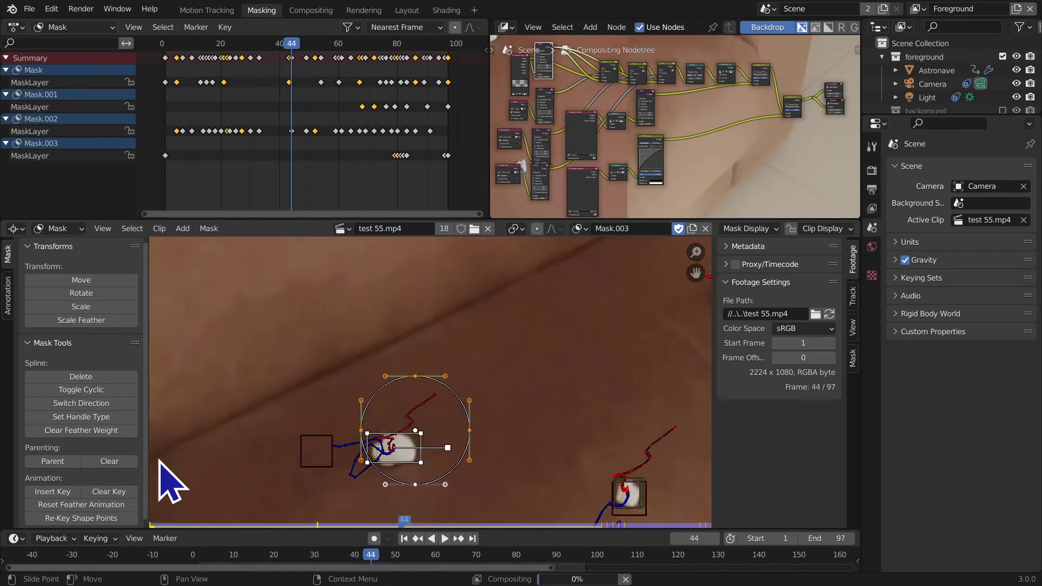
key("Right")
key("Right")
key("Right")
key("Right")
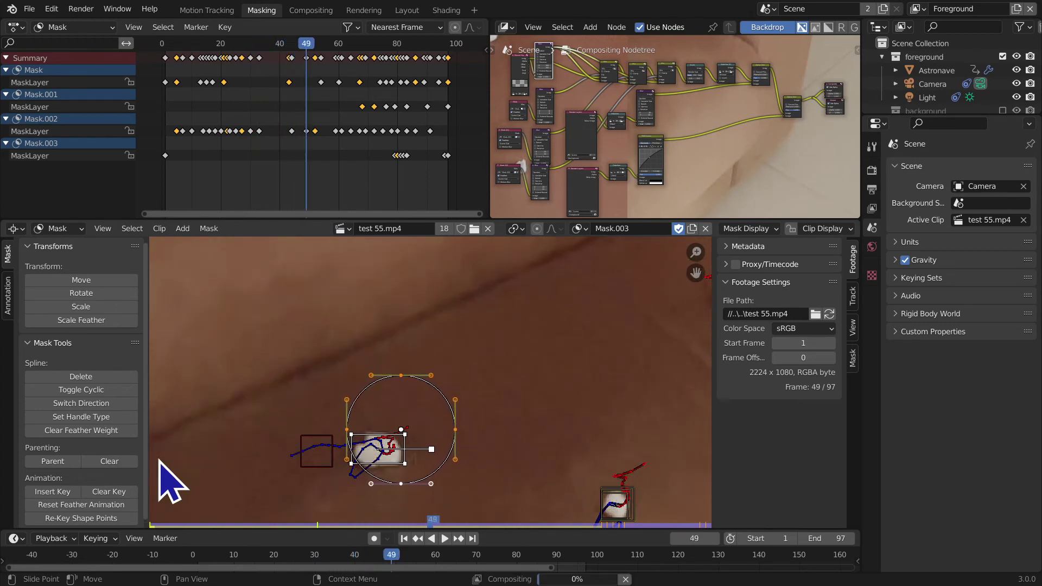
key("Right")
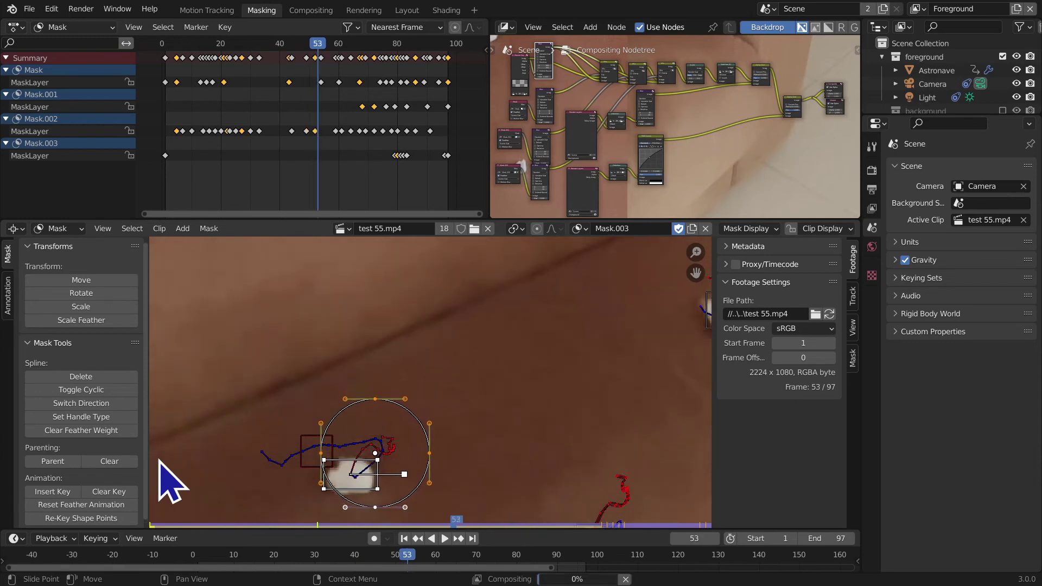
key("Right")
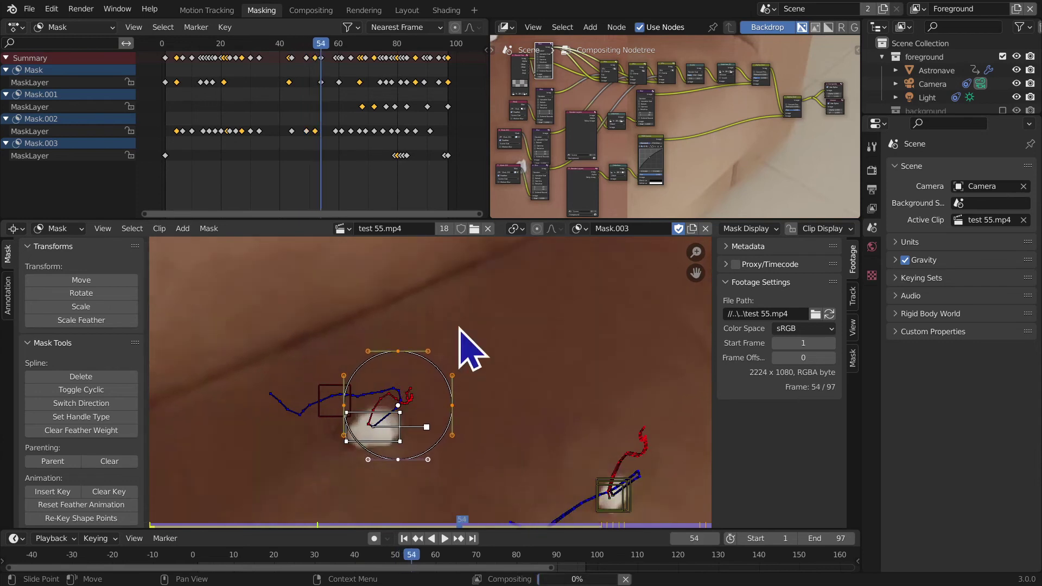
key("g")
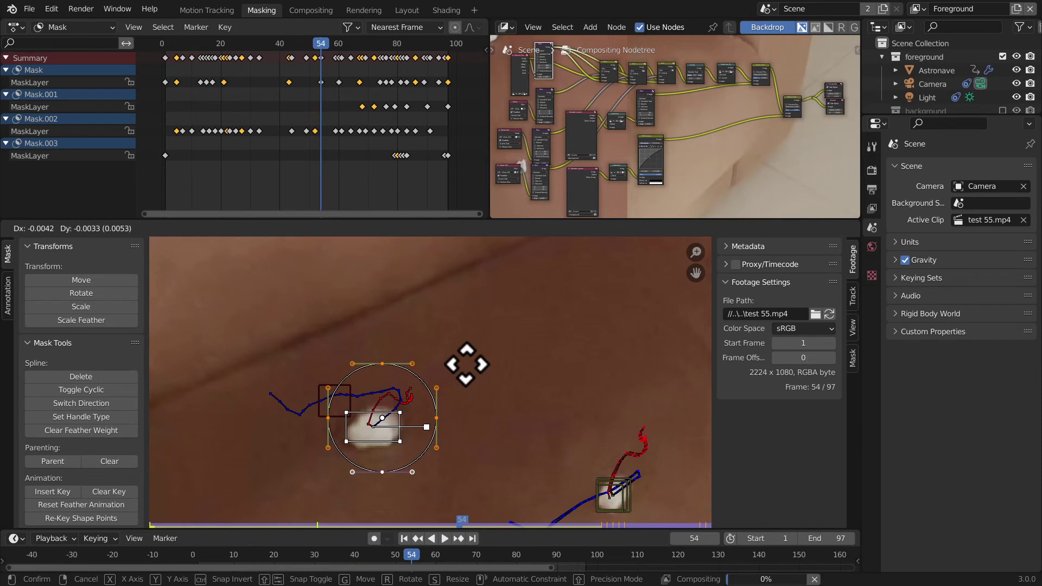
left_click(451, 397)
left_click(38, 491)
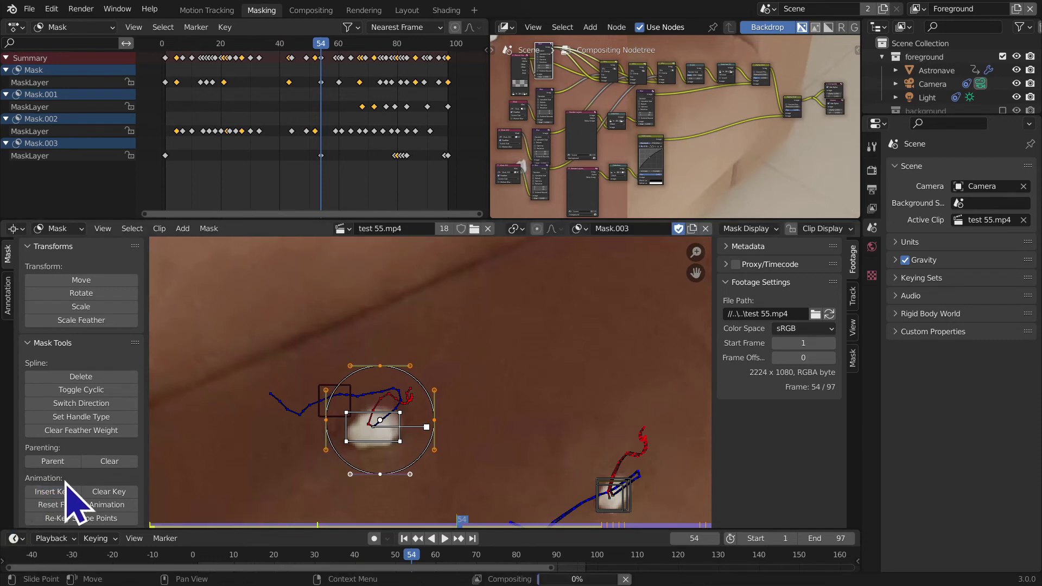
Step: Move the circle back onto the dot and keyframe it at frames 67 and 75
key("Right")
key("Right")
key("Right")
key("Right")
key("Right")
key("Right")
key("Right")
key("Right")
key("Right")
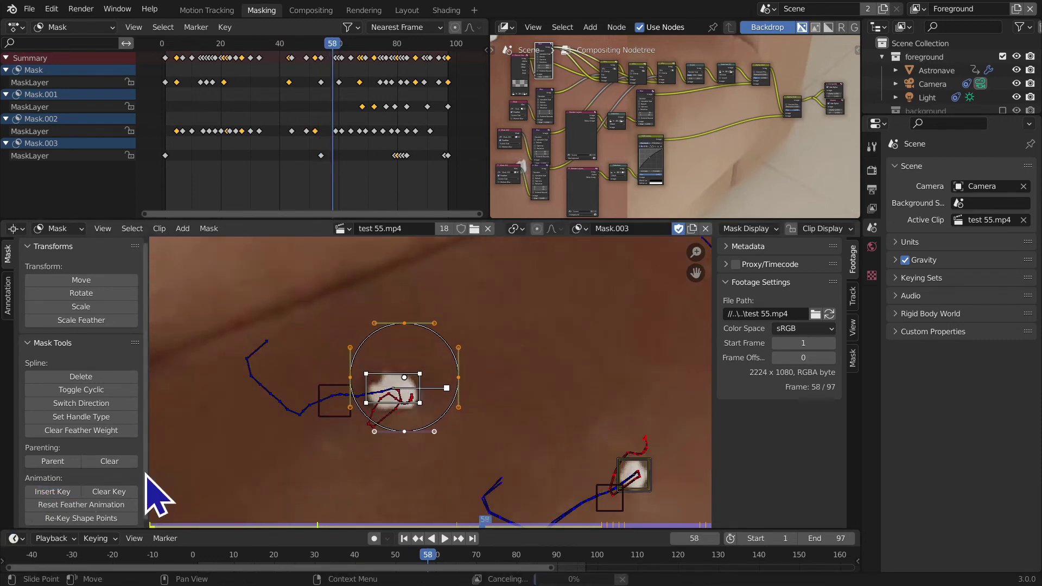
key("Right")
key("Right")
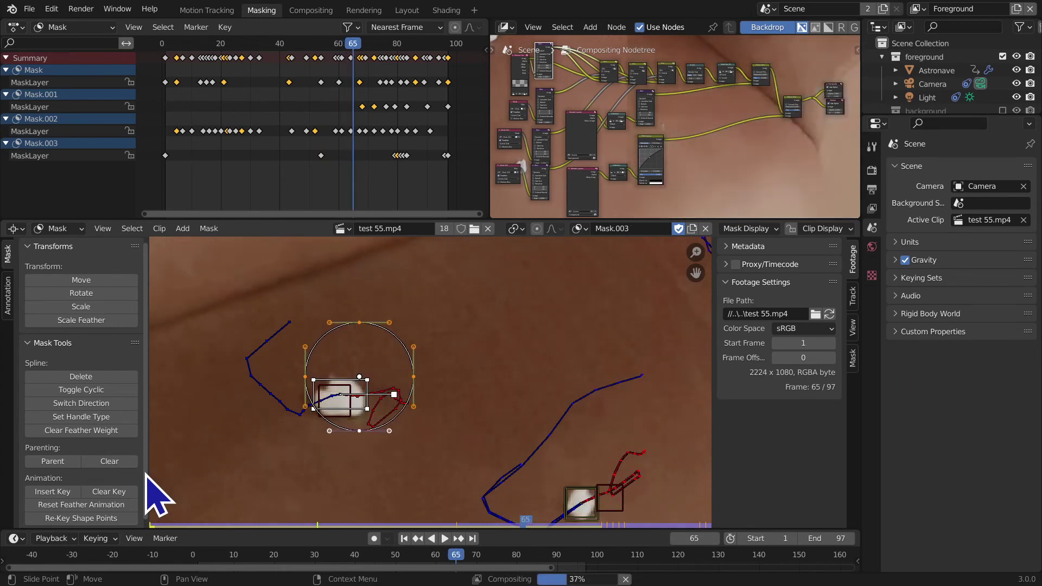
key("Right")
key("Right")
key("g")
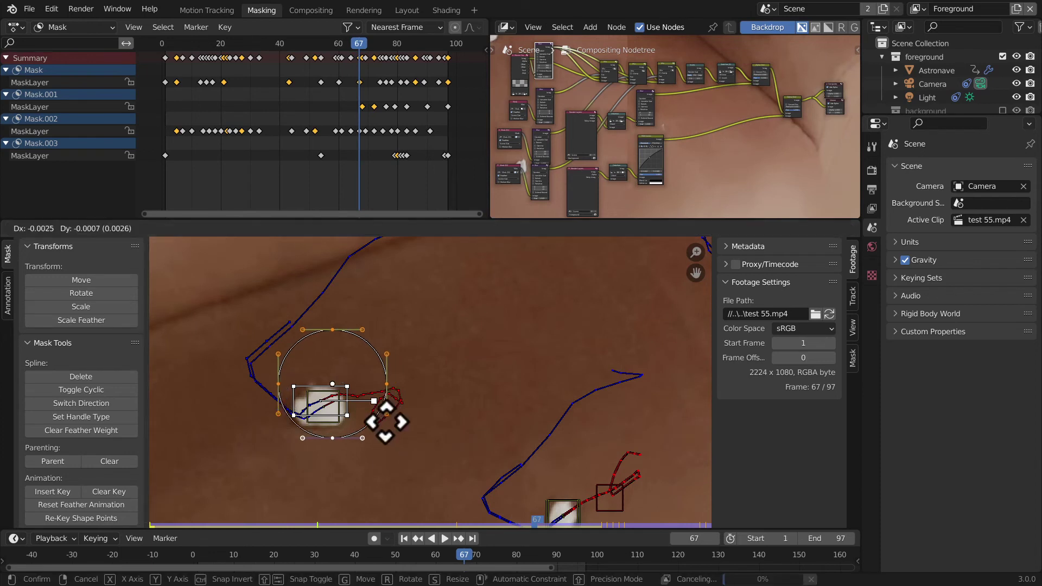
left_click(380, 426)
left_click(53, 492)
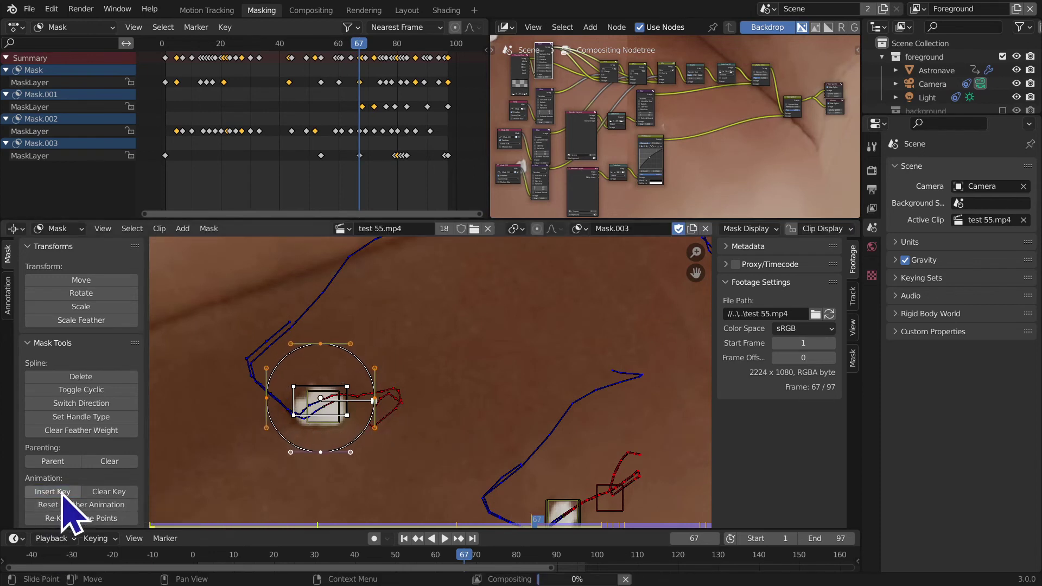
key("Right")
key("Right")
key("Right")
key("Right")
key("Right")
key("Right")
key("Right")
key("Right")
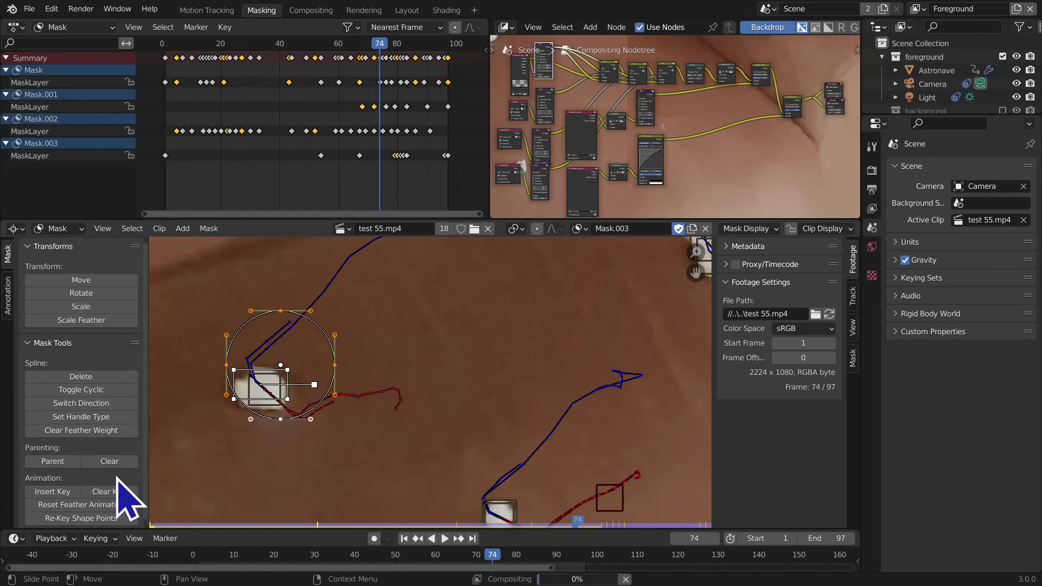
key("g")
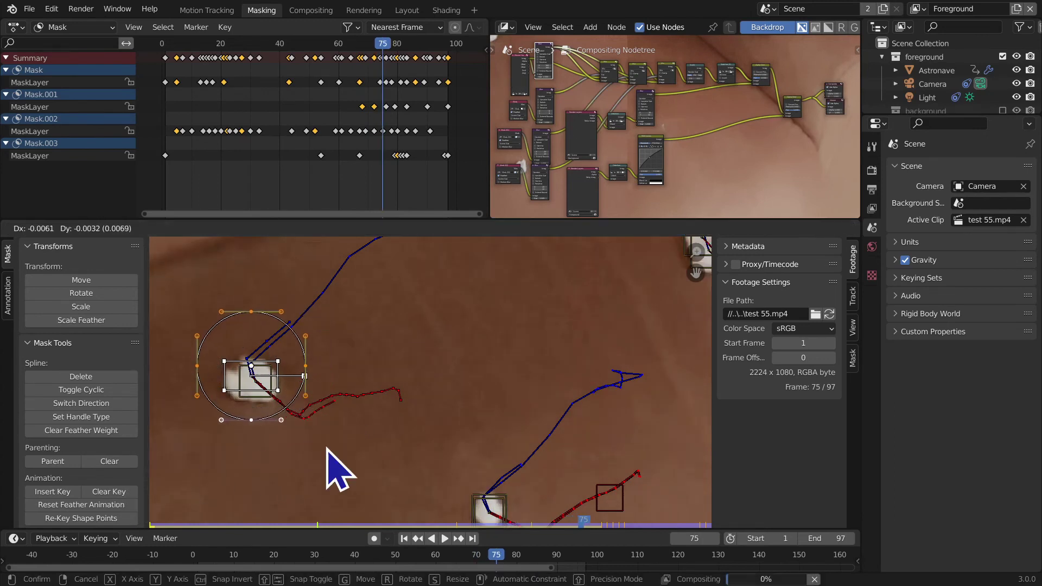
left_click(326, 465)
left_click(72, 491)
Step: Keyframe the circle over the dot at frame 78 and nudge it at frame 84
key("Right")
key("Right")
key("Right")
key("Right")
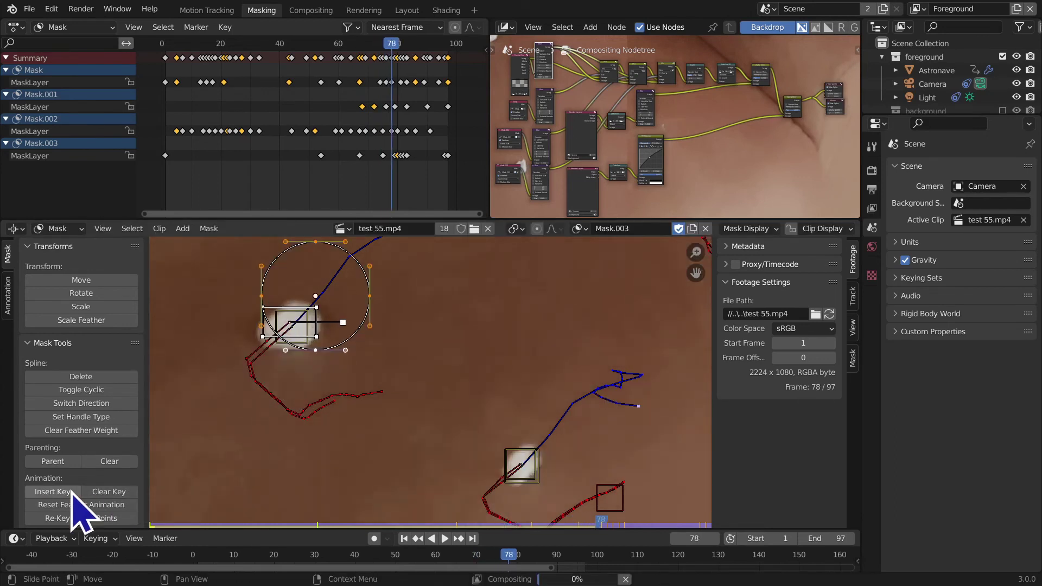
key("Left")
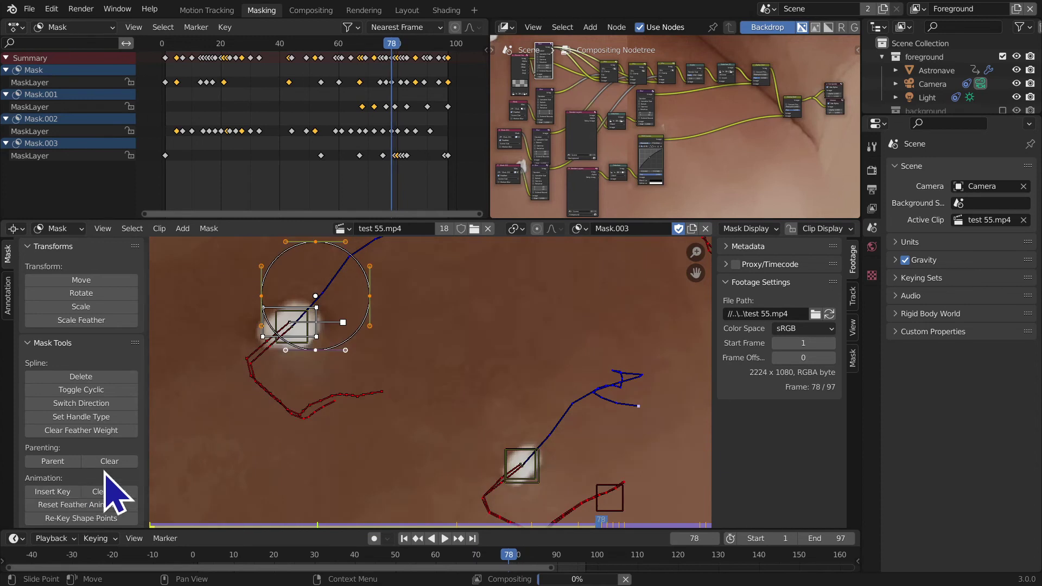
key("g")
left_click(351, 425)
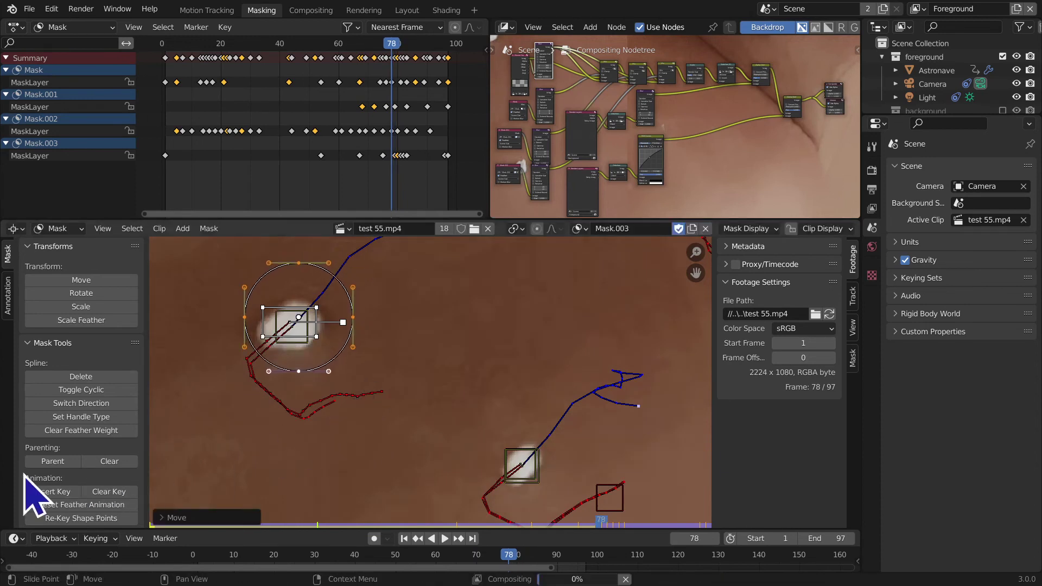
left_click(49, 492)
key("Right")
key("Right")
key("Right")
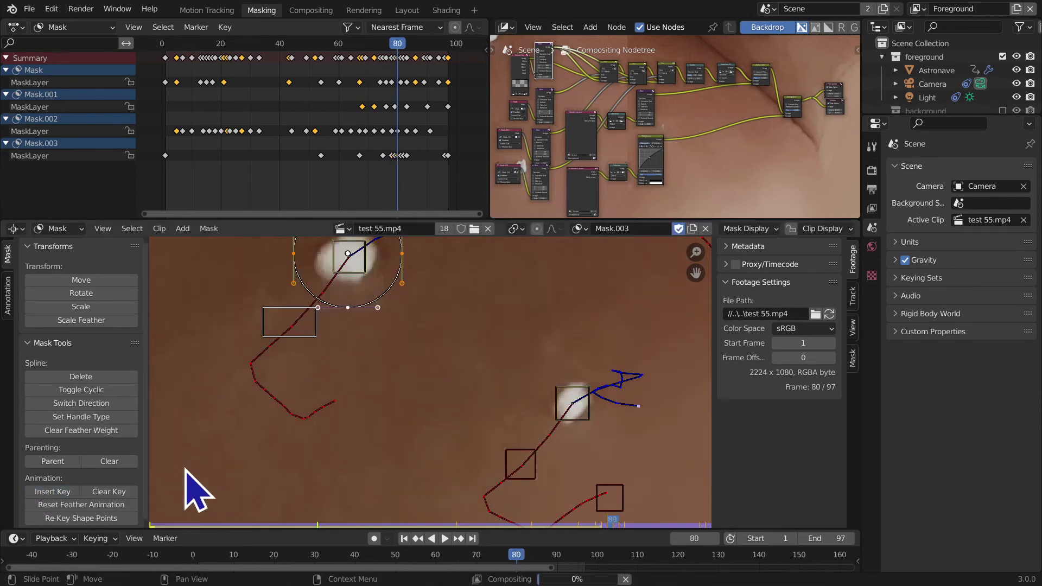
key("Right")
key("Right")
key("Right")
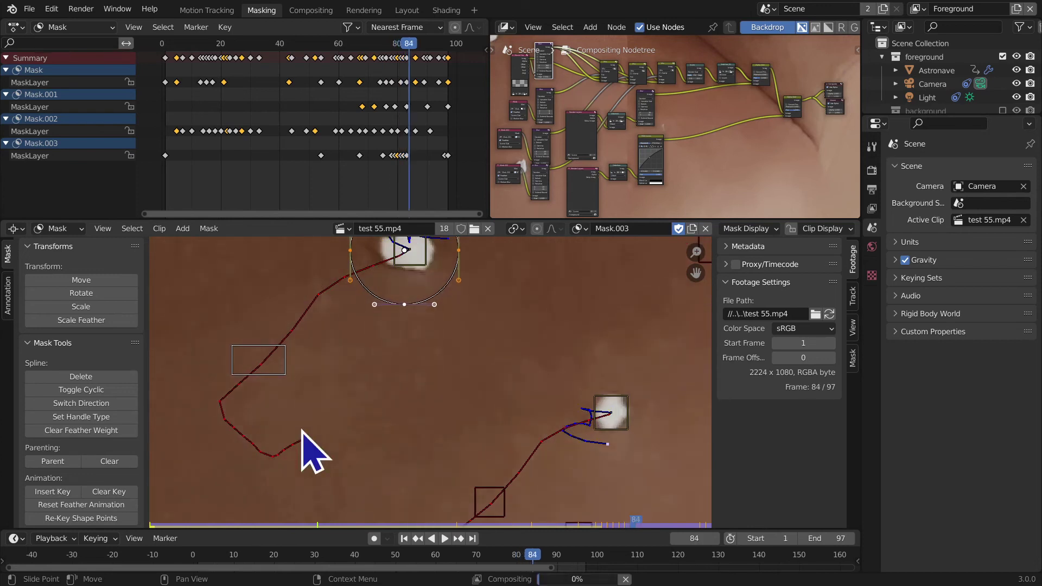
key("g")
left_click(328, 441)
Step: Advance to the last frame and play the animation to review the masks
key("Right")
key("Right")
key("Right")
key("Right")
key("Right")
key("Right")
key("Right")
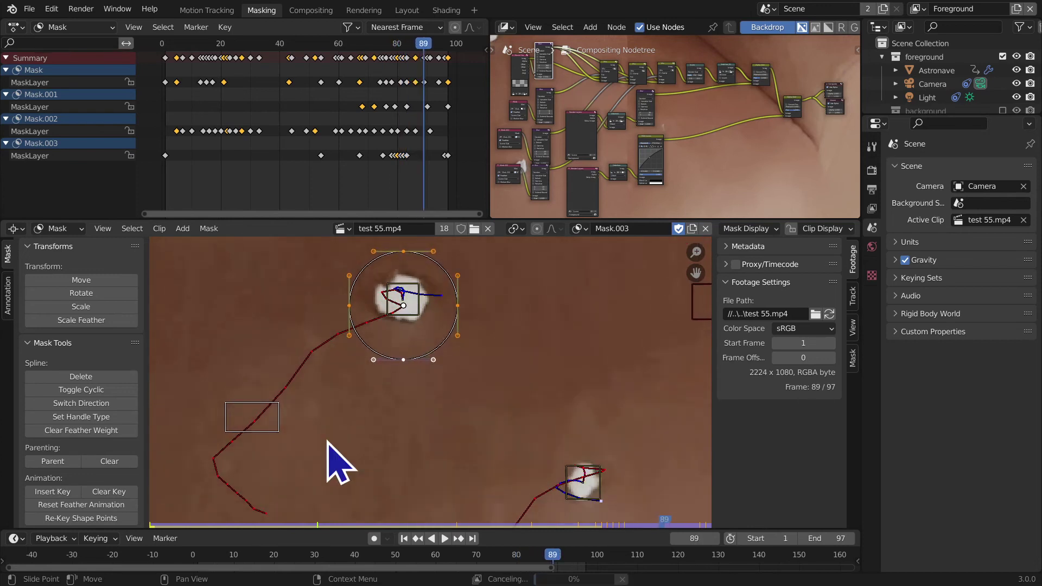
key("Right")
key("Right")
key("Right")
key("Right")
key("Right")
key("Right")
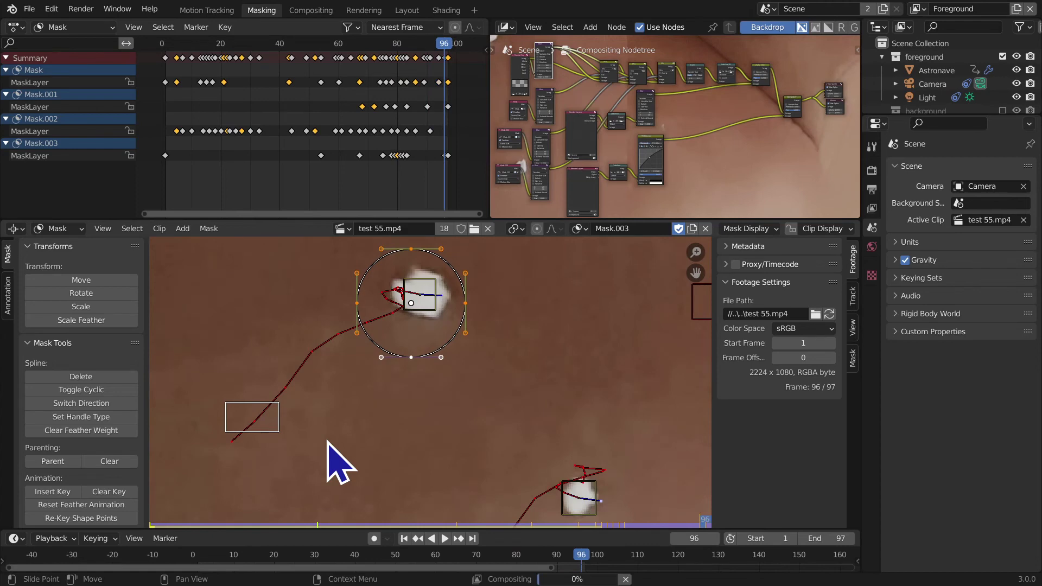
key("space")
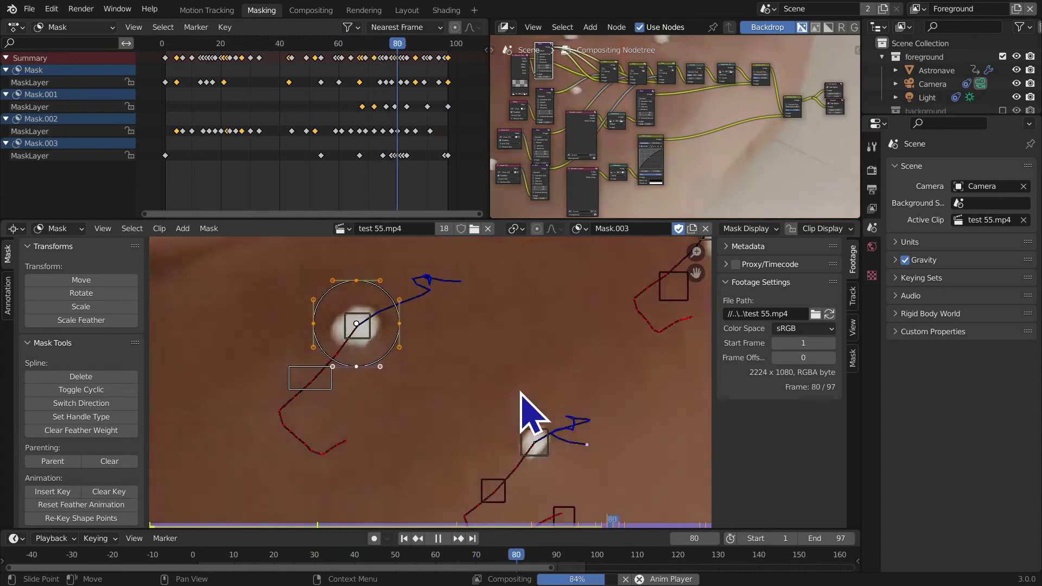
key("space")
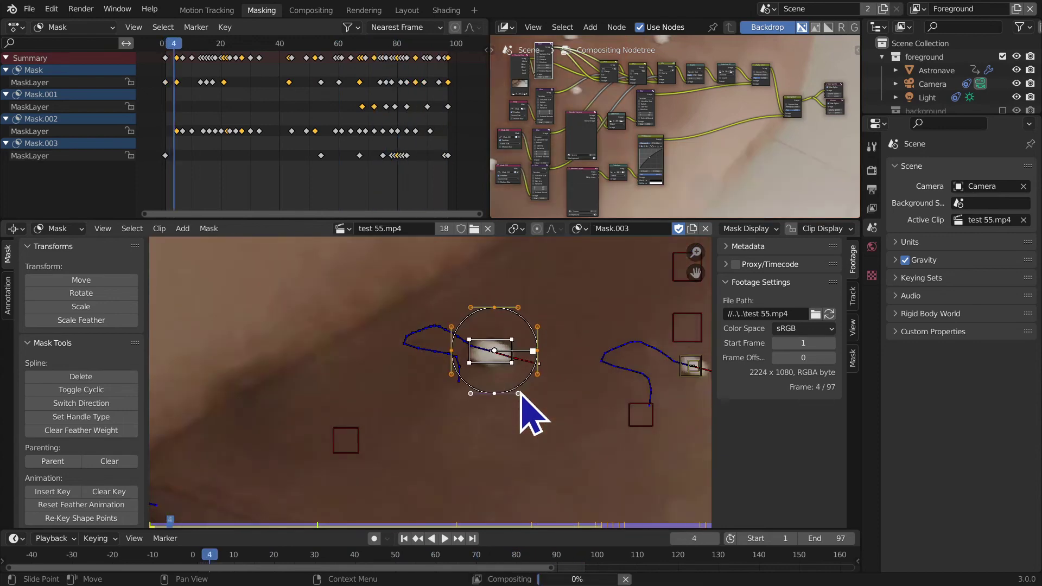
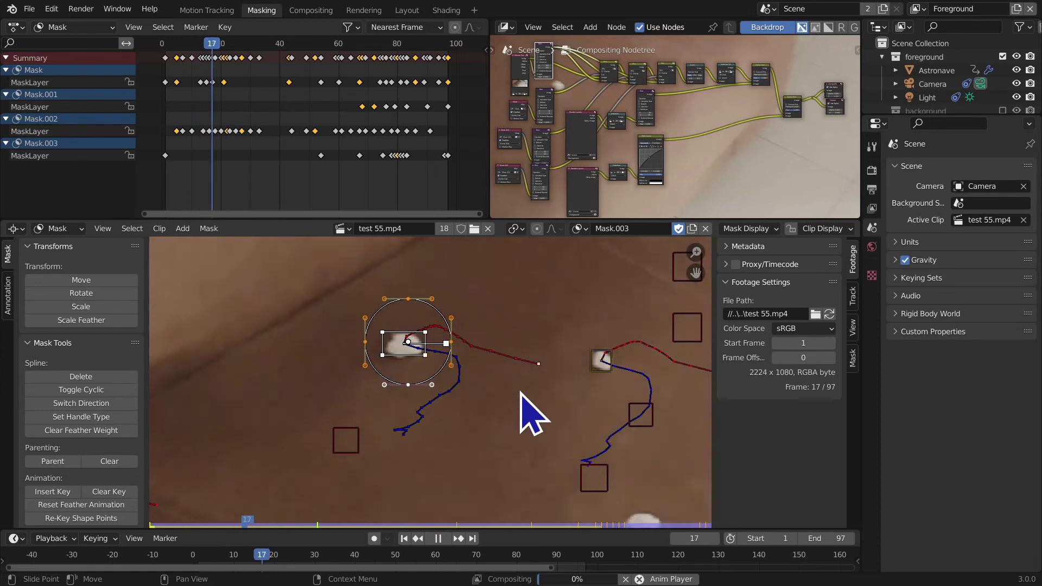
Step: Play back the masks, then view the Compositing node tree over the sofa footage backdrop
key("space")
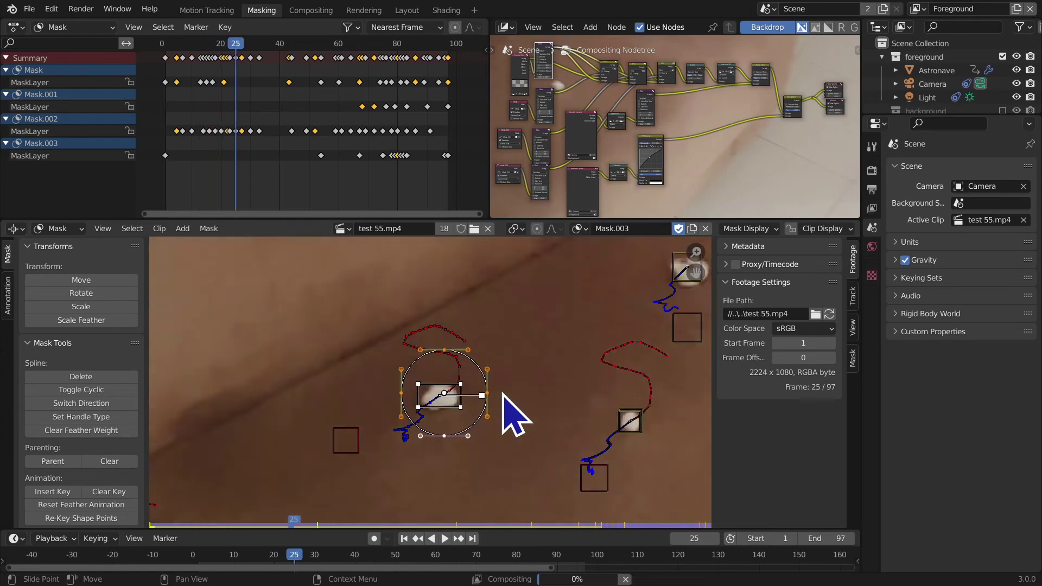
left_click(312, 9)
middle_click_drag(344, 233, 293, 412, "alt")
key("ctrl+alt+space")
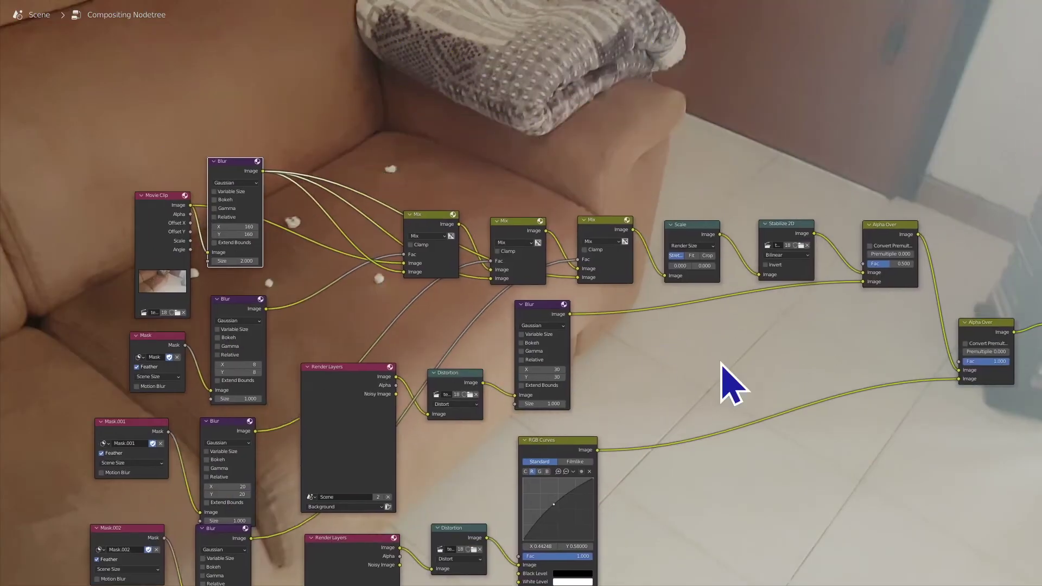
Step: Add a Mask node below Mask.002 and assign it Mask.003
middle_click_drag(693, 396, 745, 151)
middle_click_drag(191, 395, 588, 368, "ctrl")
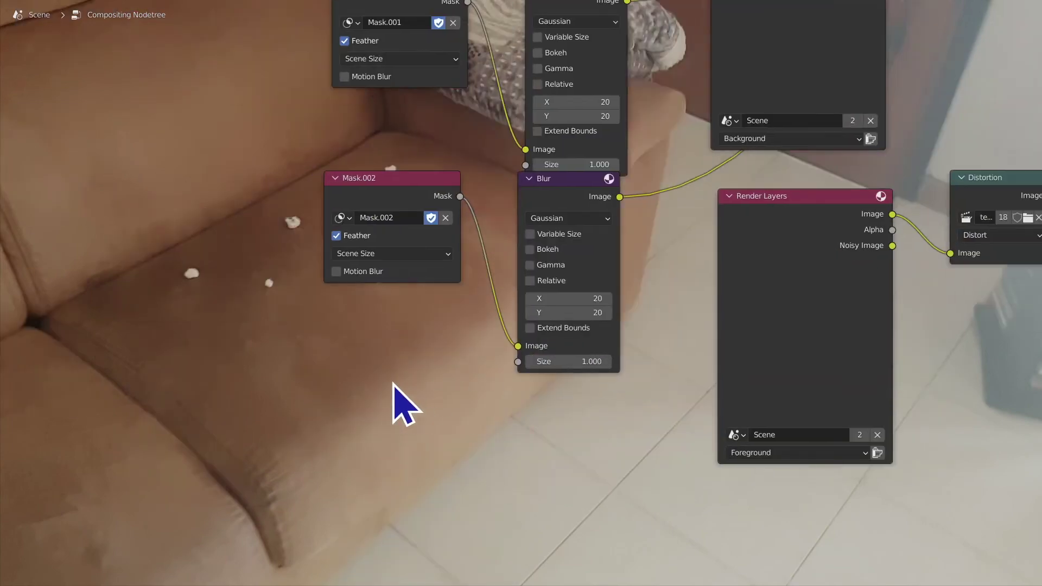
key("shift+a")
left_click(384, 380)
type("ma")
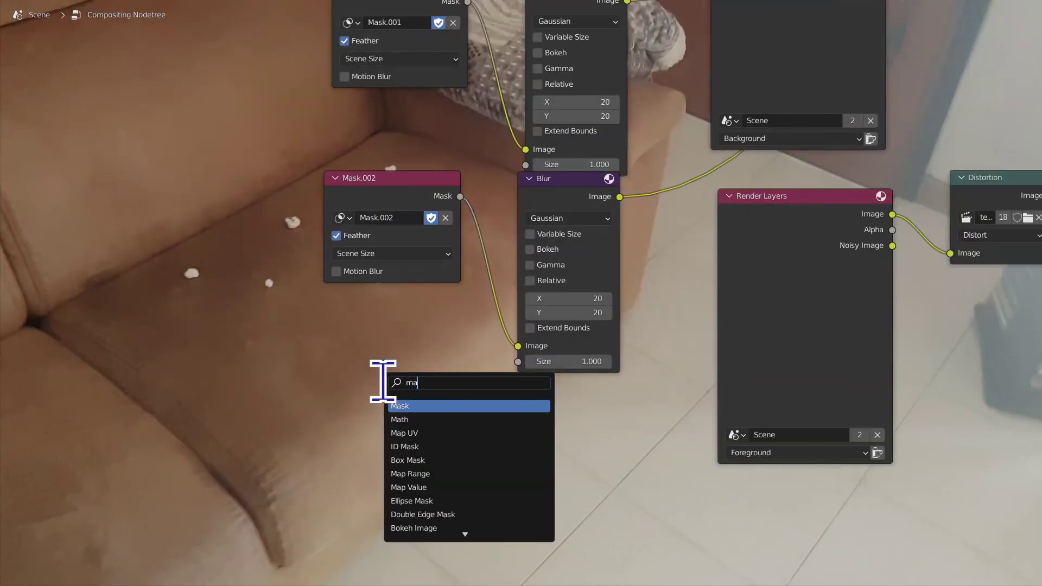
type("sk")
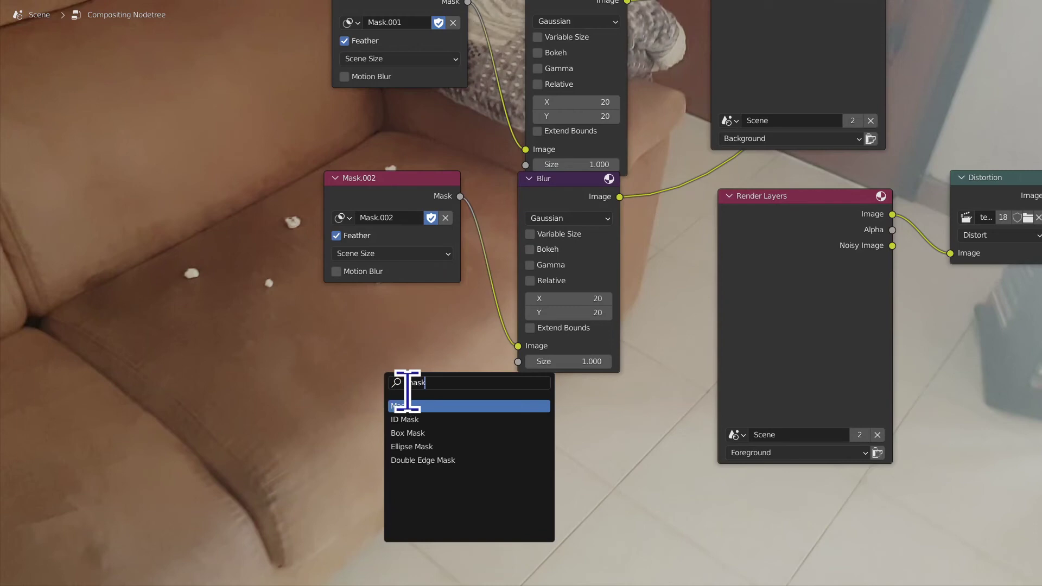
key("Return")
left_click(361, 385)
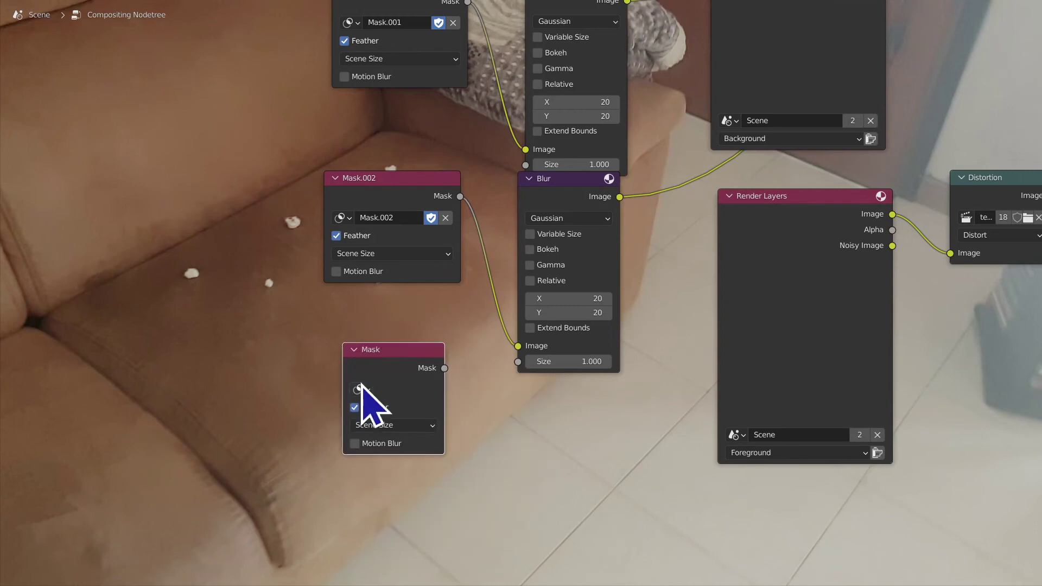
left_click(359, 390)
left_click(409, 451)
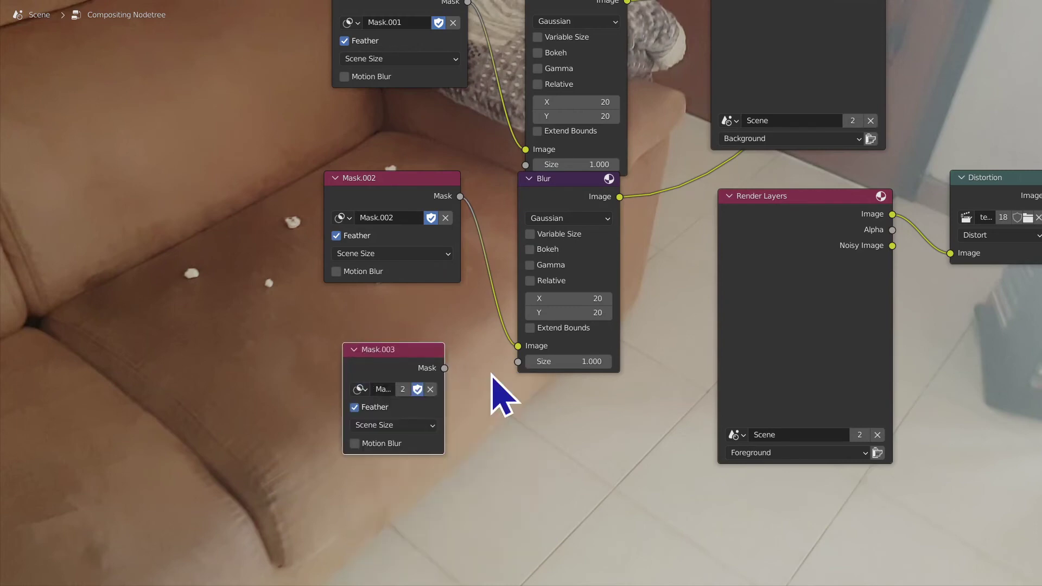
Step: Zoom out and start searching for a Mix node to add
middle_click_drag(490, 359, 253, 555, "ctrl")
key("shift+a")
type("m")
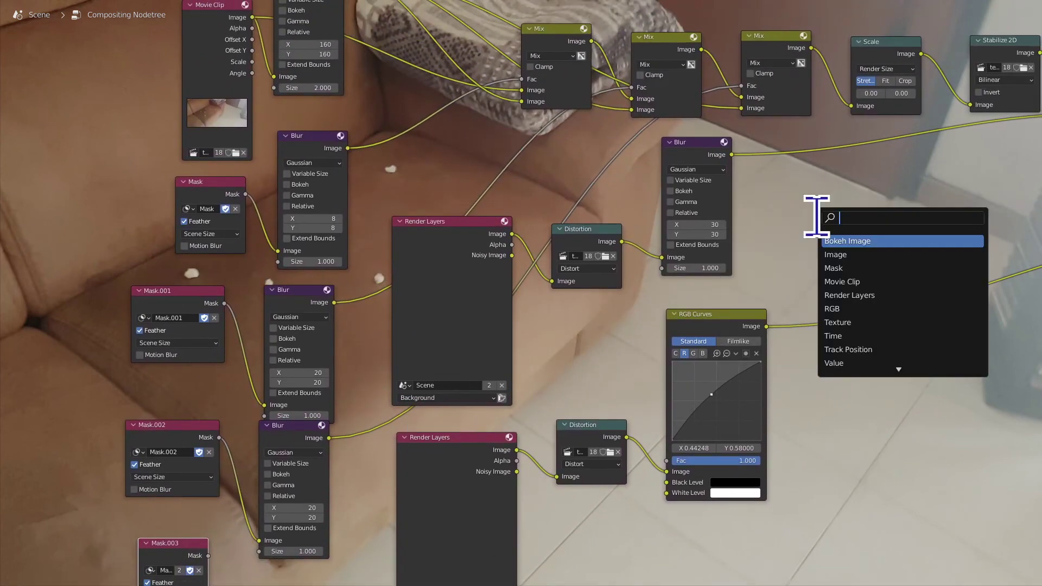
type("ix")
Step: Add a Mix node beside the large Blur, with Mask.003 driving its Fac and the top Blur feeding the chain
left_click(856, 238)
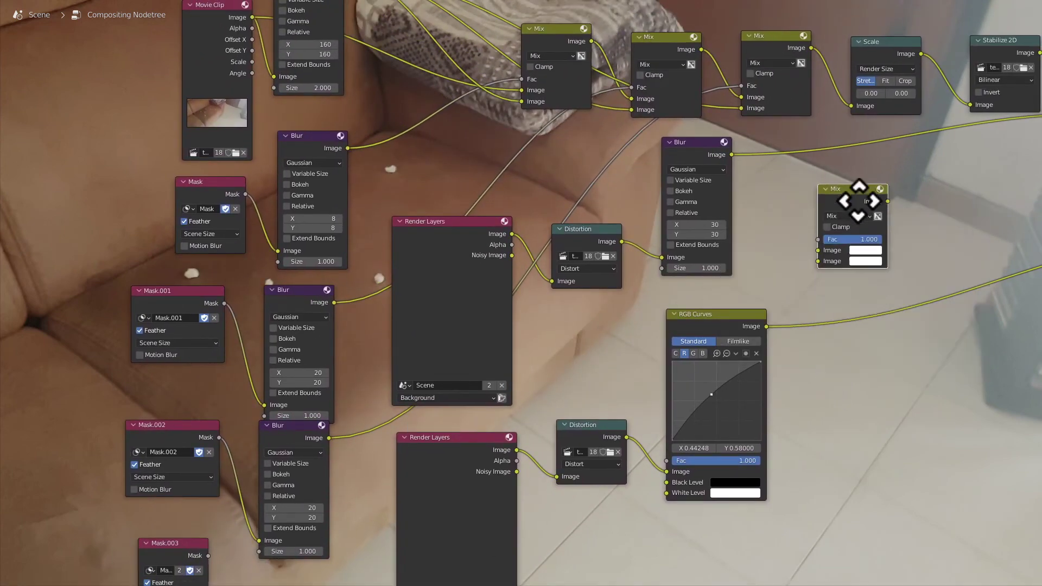
left_click(869, 70)
middle_click_drag(190, 473, 219, 414)
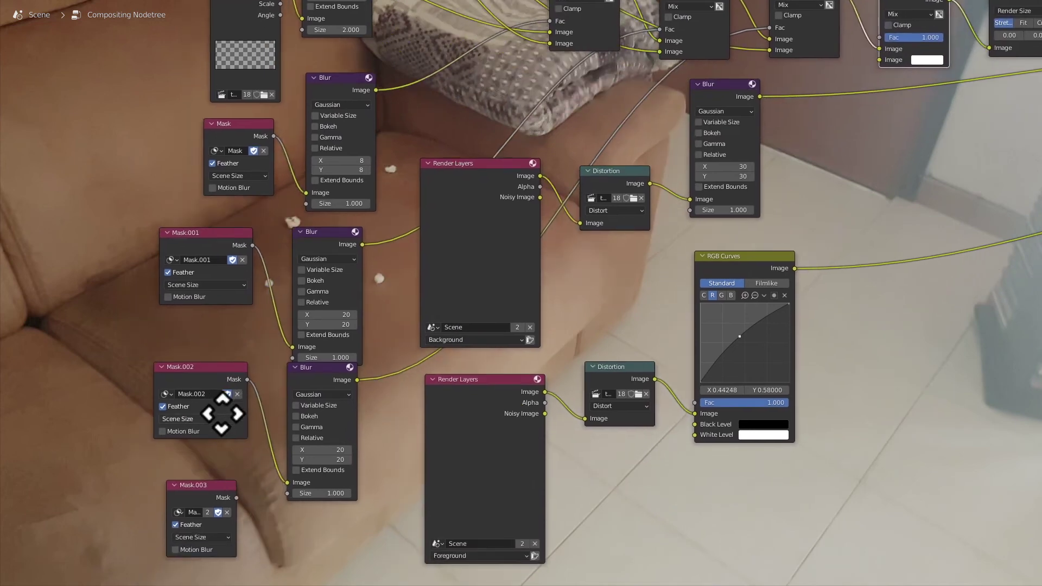
left_click_drag(238, 498, 887, 44)
middle_click_drag(825, 204, 675, 325)
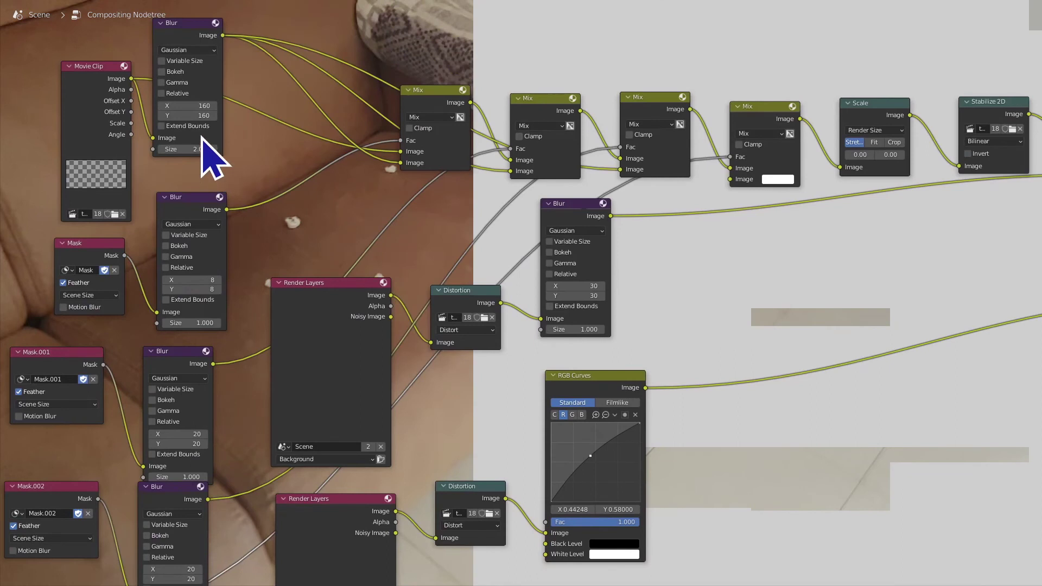
left_click_drag(224, 36, 736, 180)
Step: Duplicate the lower Blur node and place the copy beside Mask.003
middle_click_drag(496, 407, 765, 168)
left_click(440, 256)
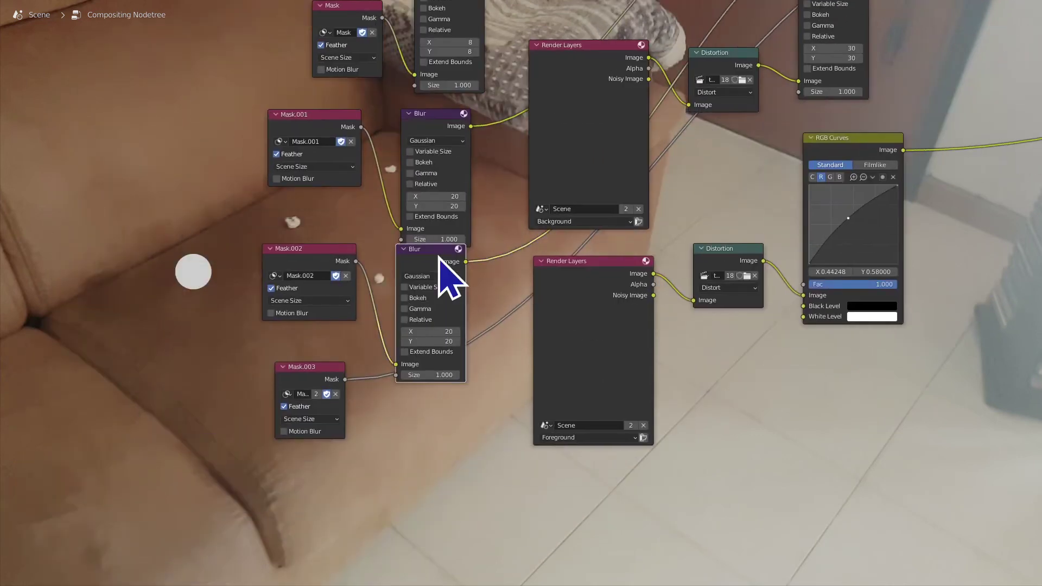
key("shift+d")
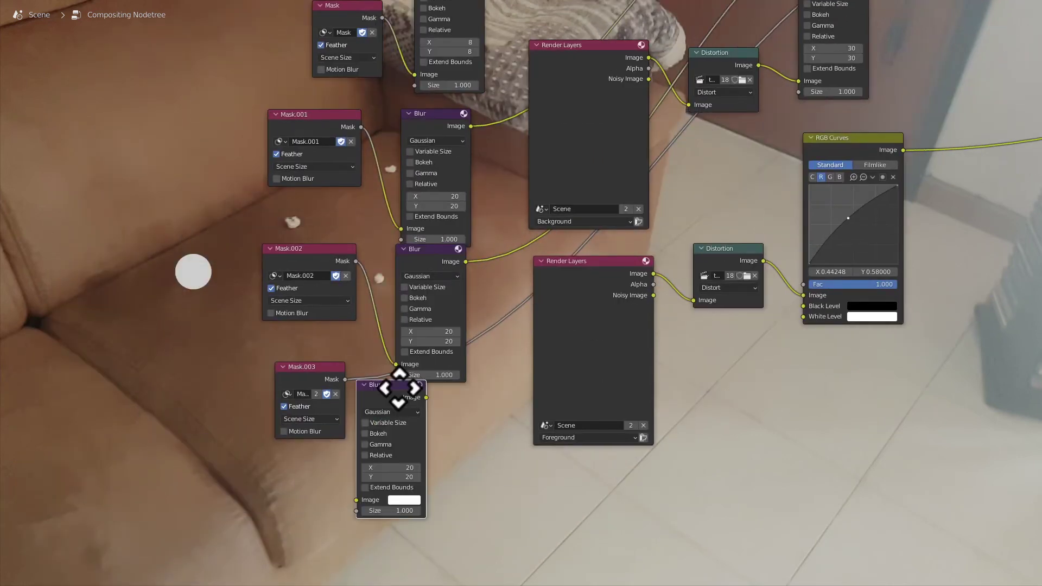
left_click(518, 327)
left_click_drag(517, 327, 438, 400)
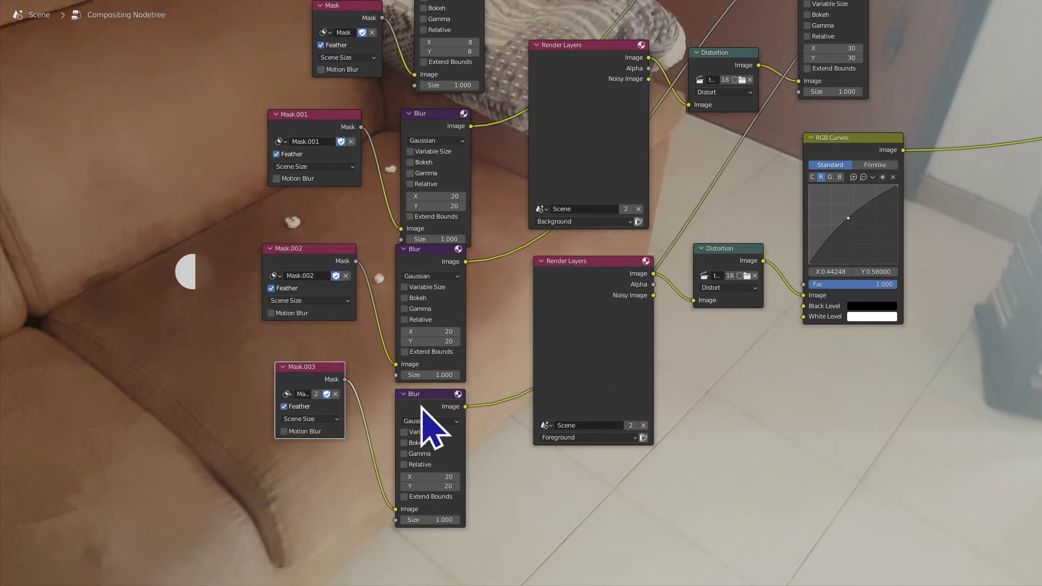
Step: Select the rightmost Mix node and inspect Mask.003 against the sofa specks in the backdrop
middle_click_drag(691, 221, 285, 471)
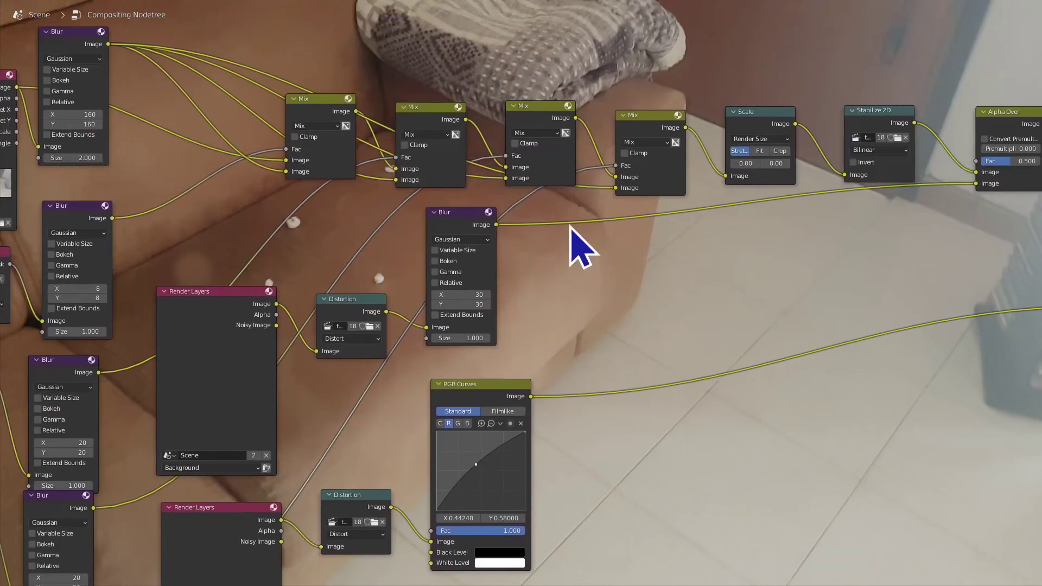
left_click(663, 122)
middle_click_drag(638, 285, 631, 305)
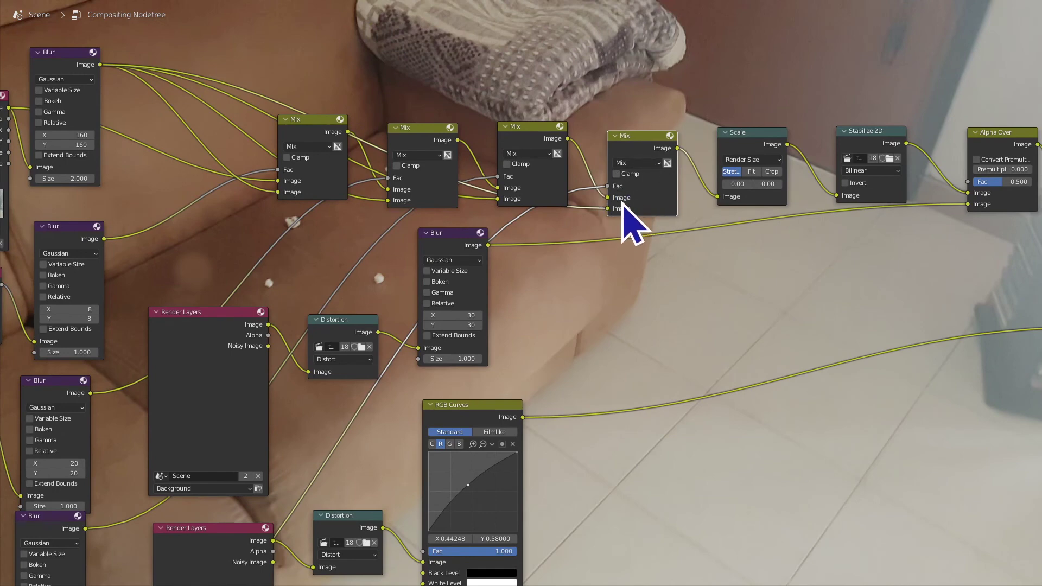
middle_click_drag(540, 194, 562, 194)
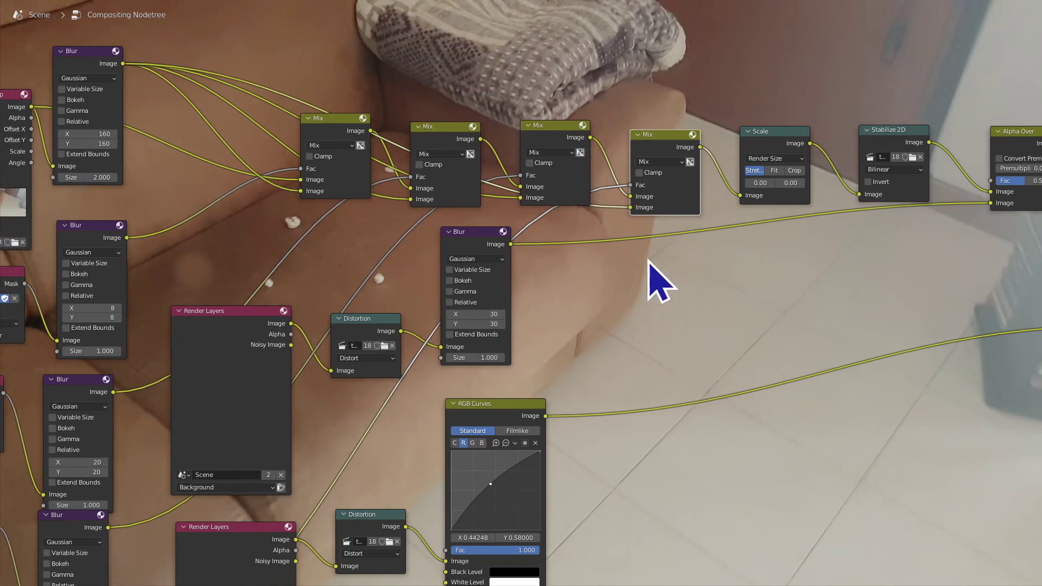
middle_click_drag(667, 380, 189, 350)
scroll(285, 486, "up", 3)
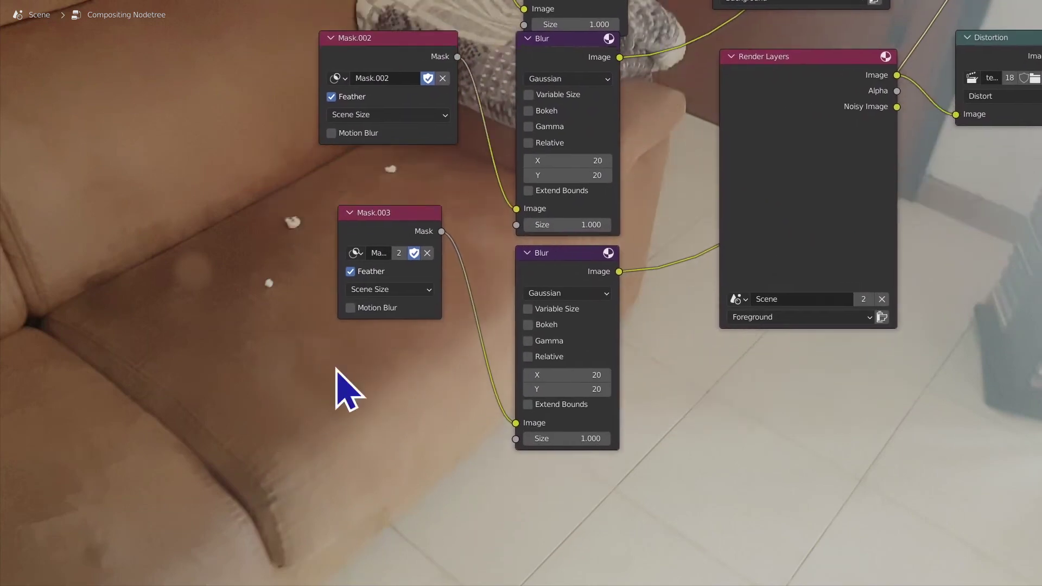
scroll(304, 391, "up", 2)
middle_click_drag(217, 431, 609, 299)
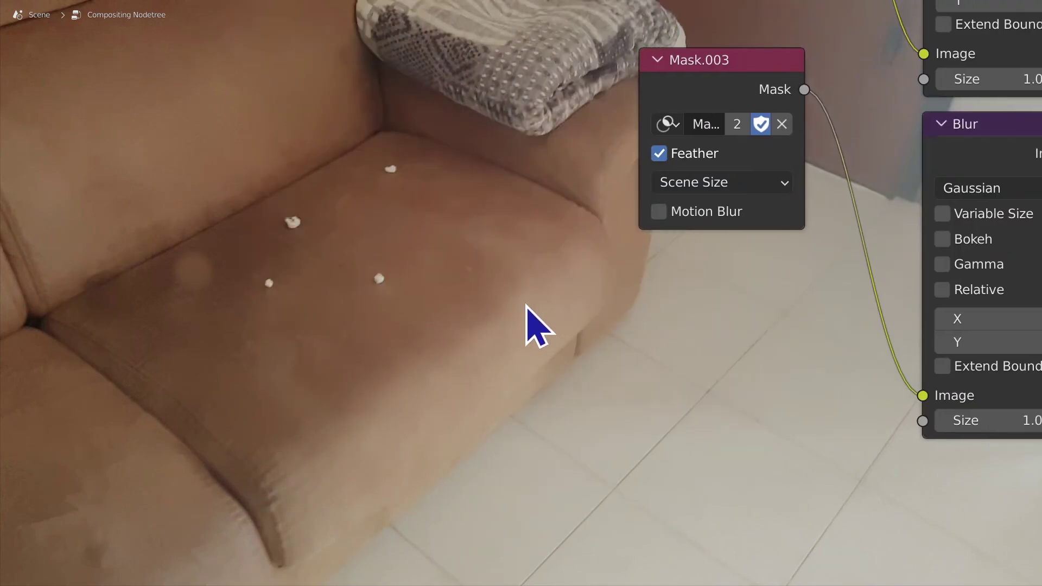
middle_click_drag(526, 307, 529, 368)
scroll(533, 407, "down", 3)
middle_click_drag(508, 403, 508, 404)
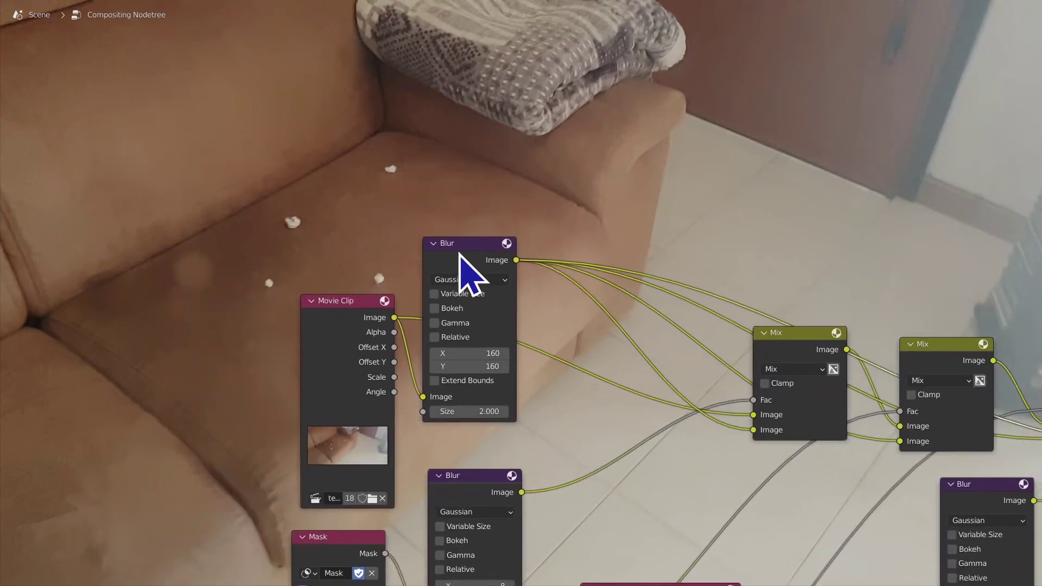
Step: Duplicate the top Blur node, move the Movie Clip left, and wire the copy into the third Mix node
key("shift+d")
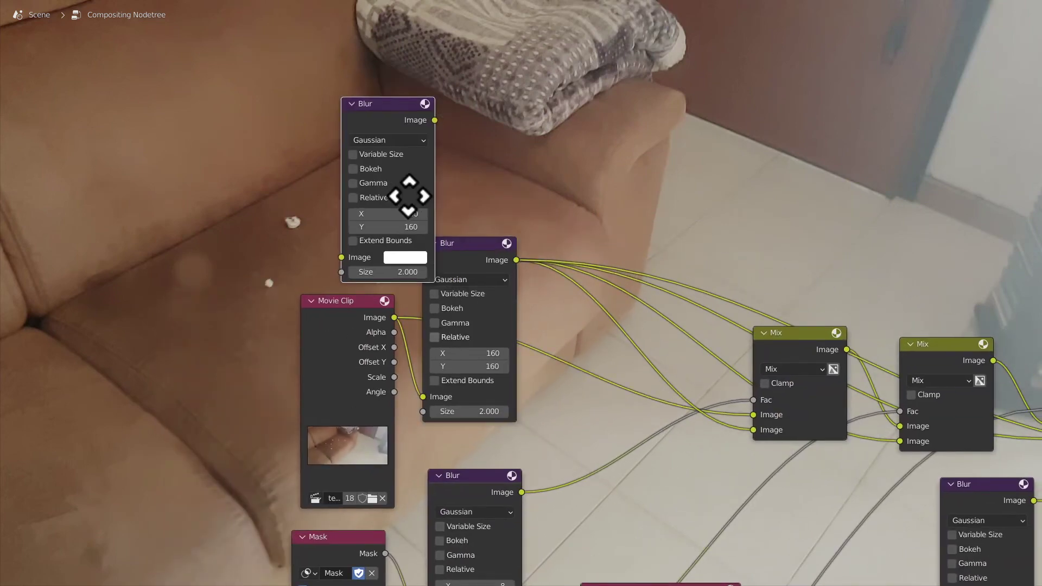
left_click(372, 226)
left_click_drag(392, 323, 317, 250)
scroll(381, 301, "down", 2)
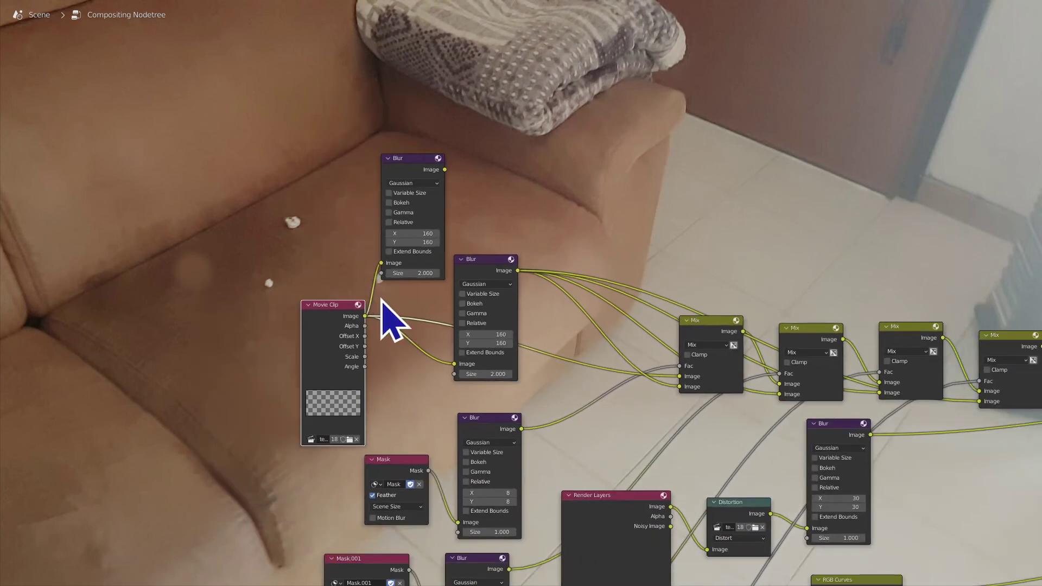
middle_click_drag(382, 300, 283, 290)
left_click(344, 163)
left_click_drag(345, 160, 782, 373)
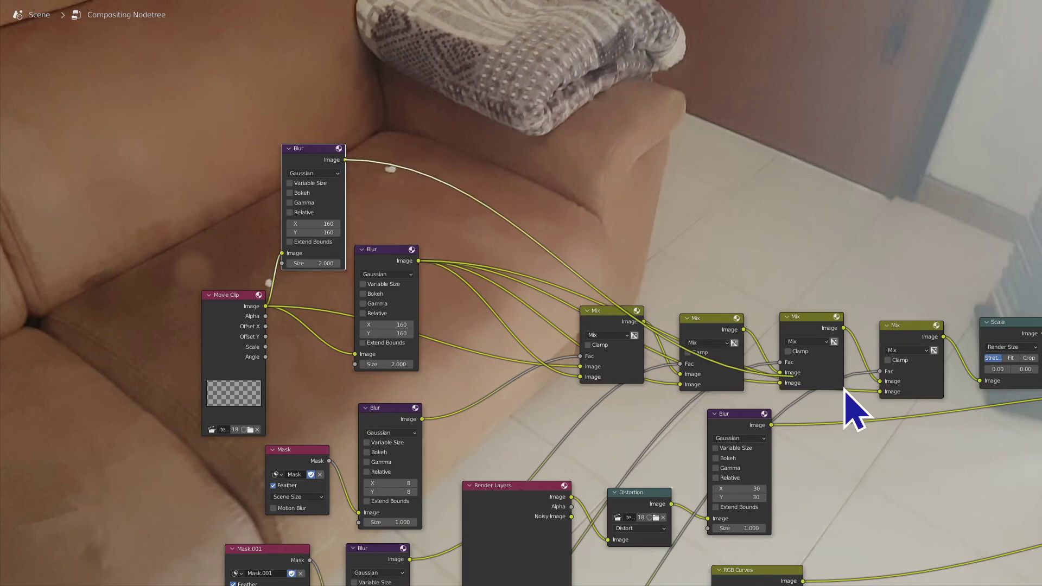
Step: Set the new Blur's X size to 0, then both X and Y to 10
middle_click_drag(314, 327, 577, 339)
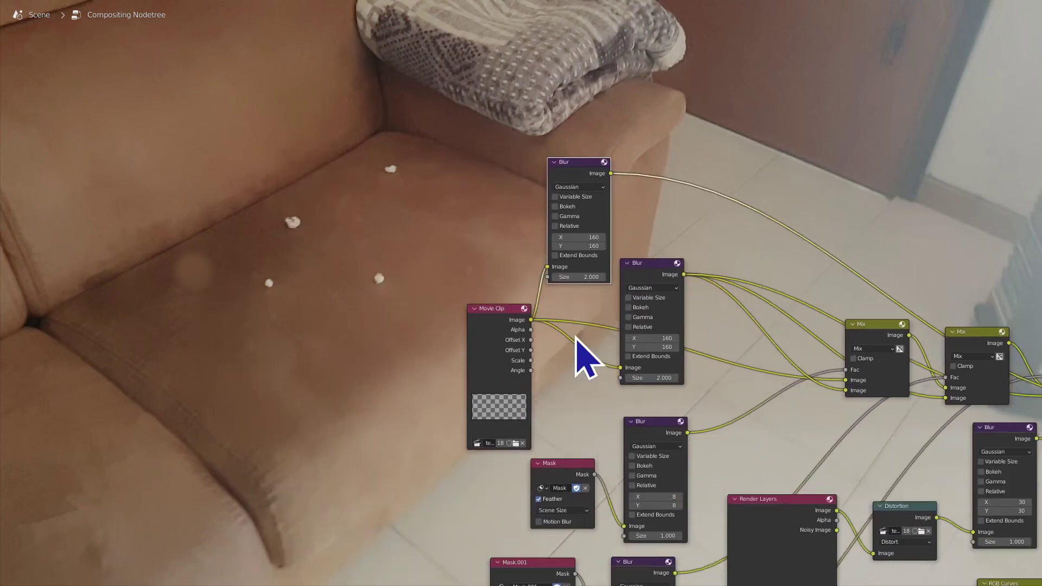
scroll(576, 341, "up", 1)
scroll(577, 345, "down", 2)
middle_click_drag(531, 446, 668, 317, "ctrl")
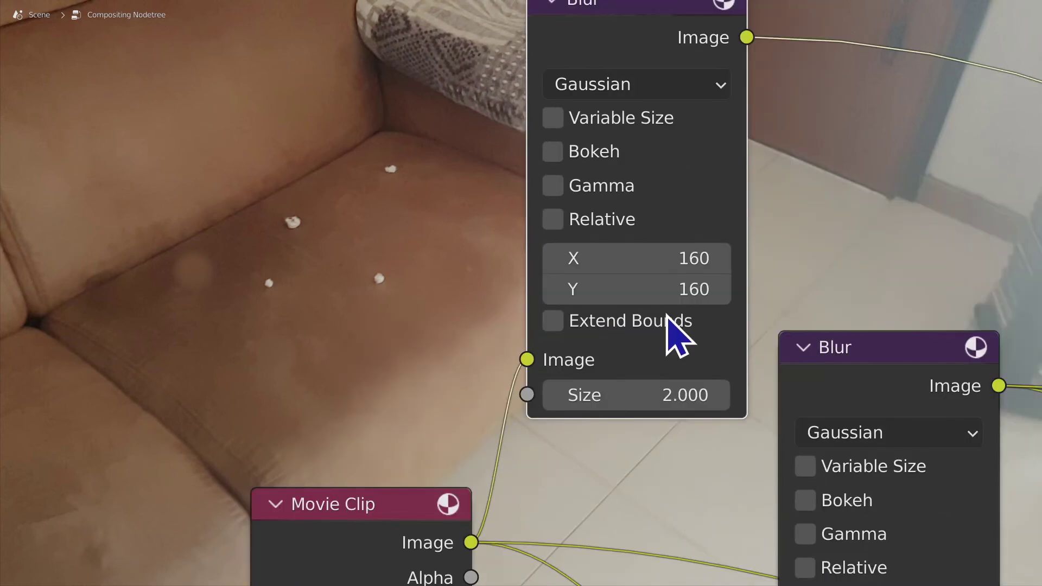
left_click(663, 263)
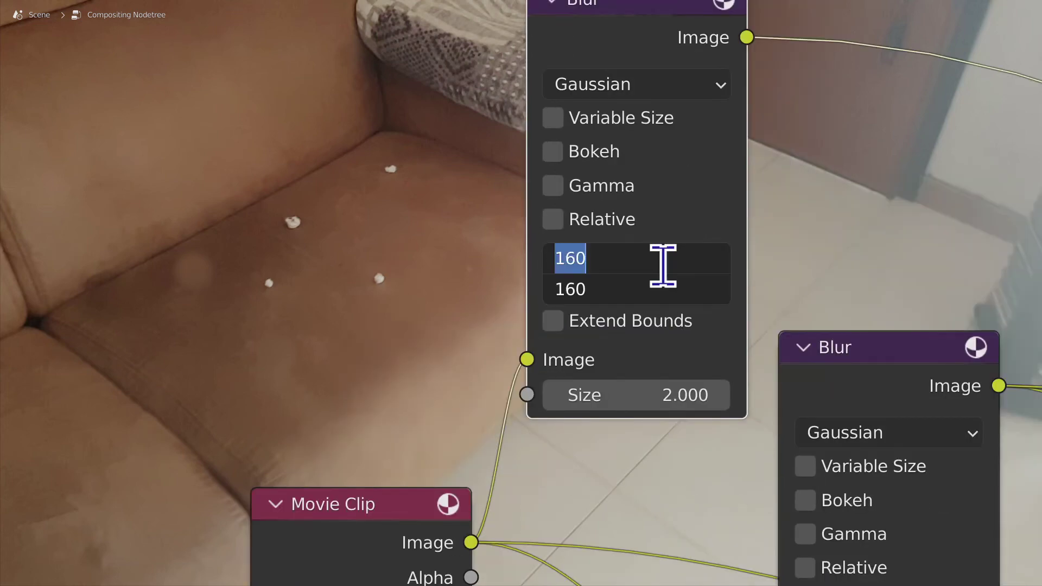
type("0")
key("Return")
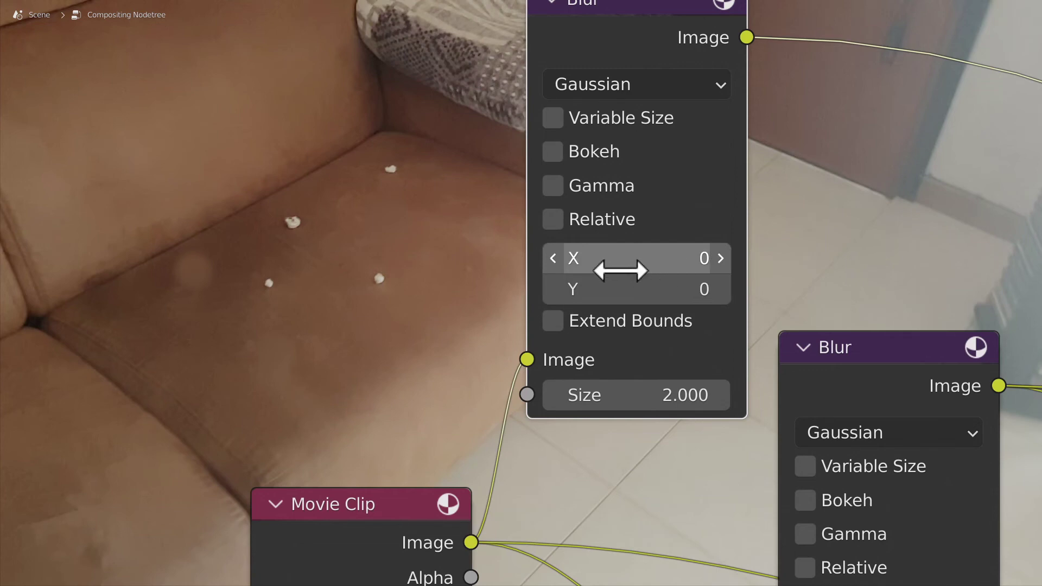
scroll(596, 454, "down", 2)
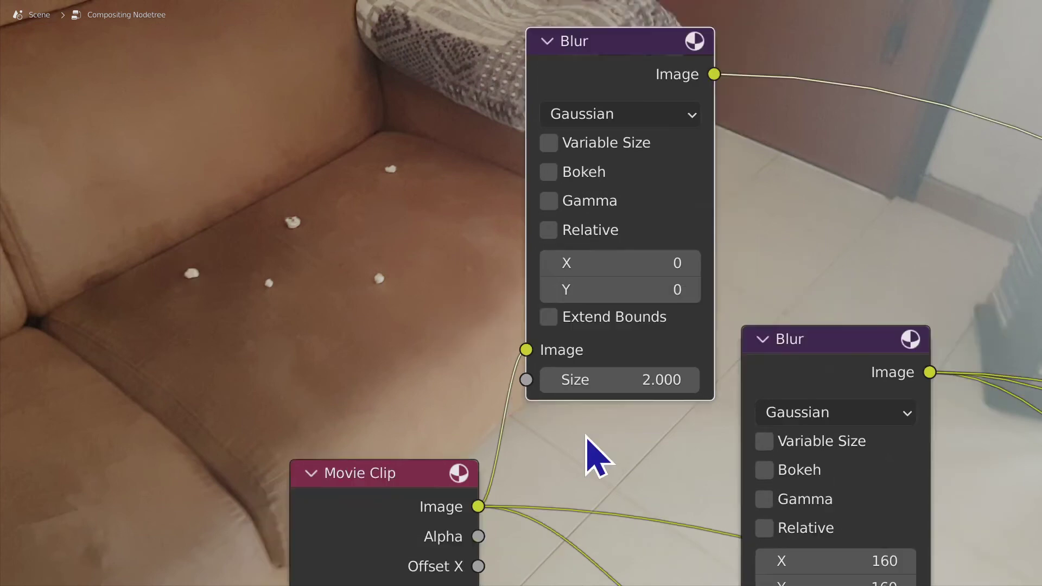
left_click_drag(595, 281, 599, 272)
type("10")
key("Return")
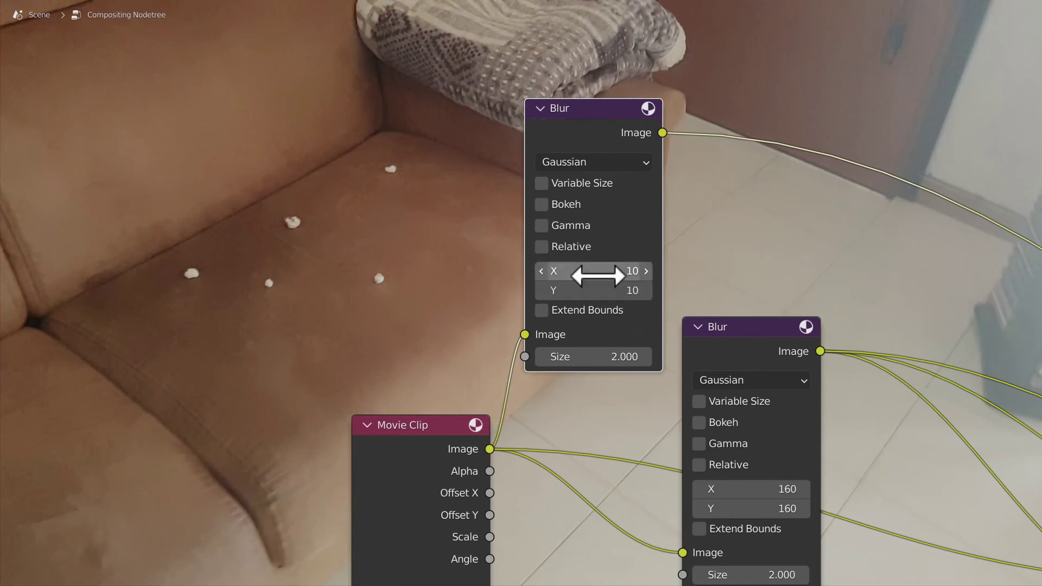
Step: Try blur sizes of 20, 50, 70 and 80 for both X and Y
scroll(597, 276, "down", 1)
scroll(594, 356, "up", 2)
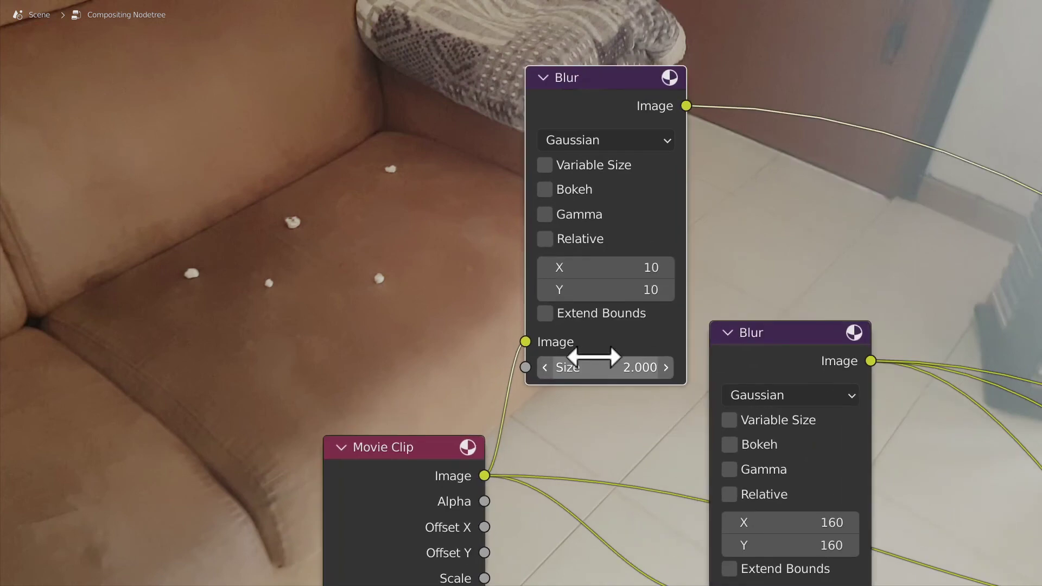
scroll(565, 372, "up", 2)
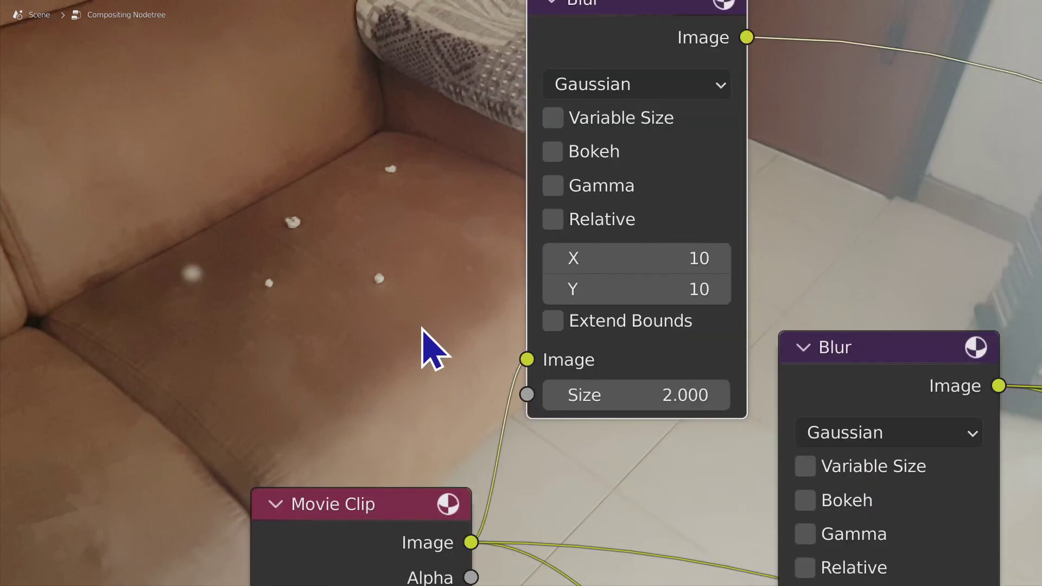
mouse_move(668, 288)
left_mouse_down()
mouse_move(662, 261)
mouse_move(658, 272)
left_mouse_up()
type("20")
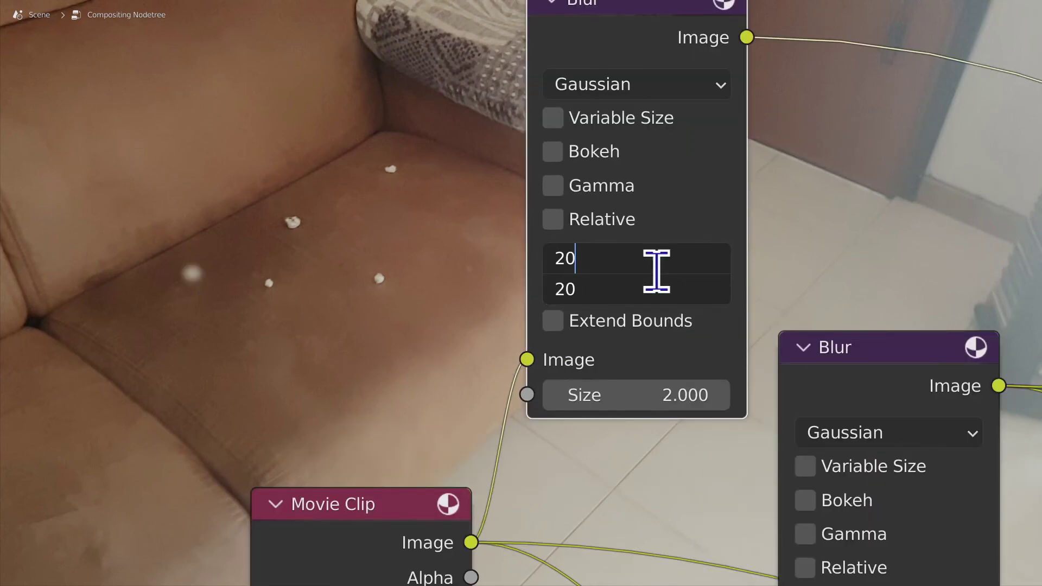
key("Return")
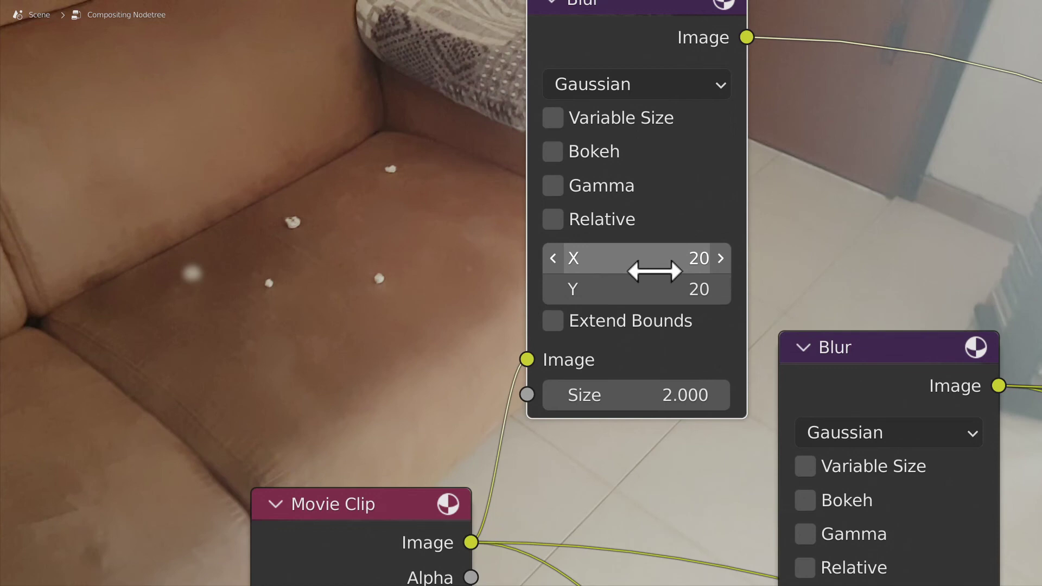
left_click_drag(654, 271, 659, 268)
type("50")
key("Return")
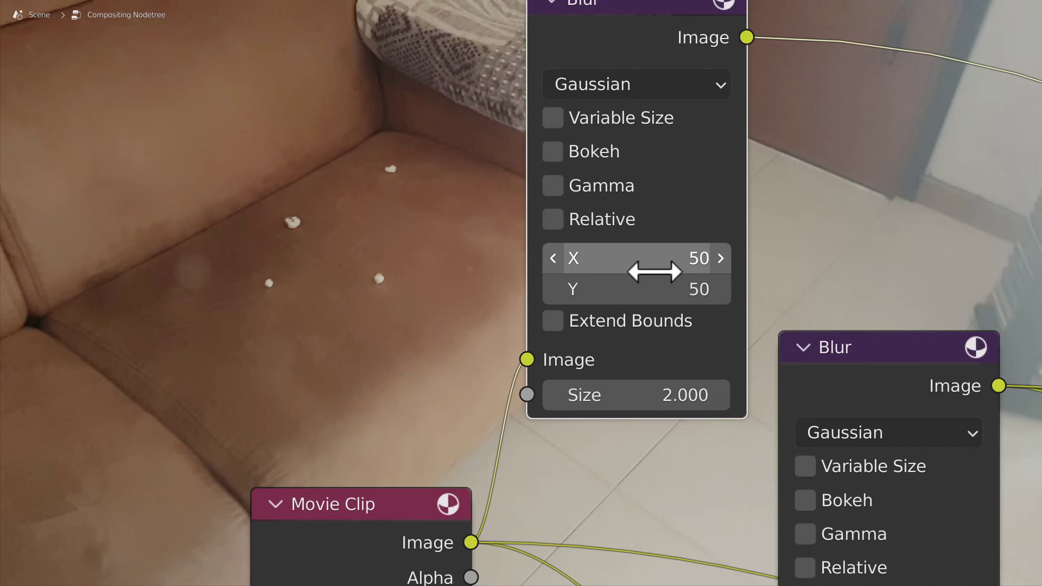
left_click_drag(655, 266, 655, 288)
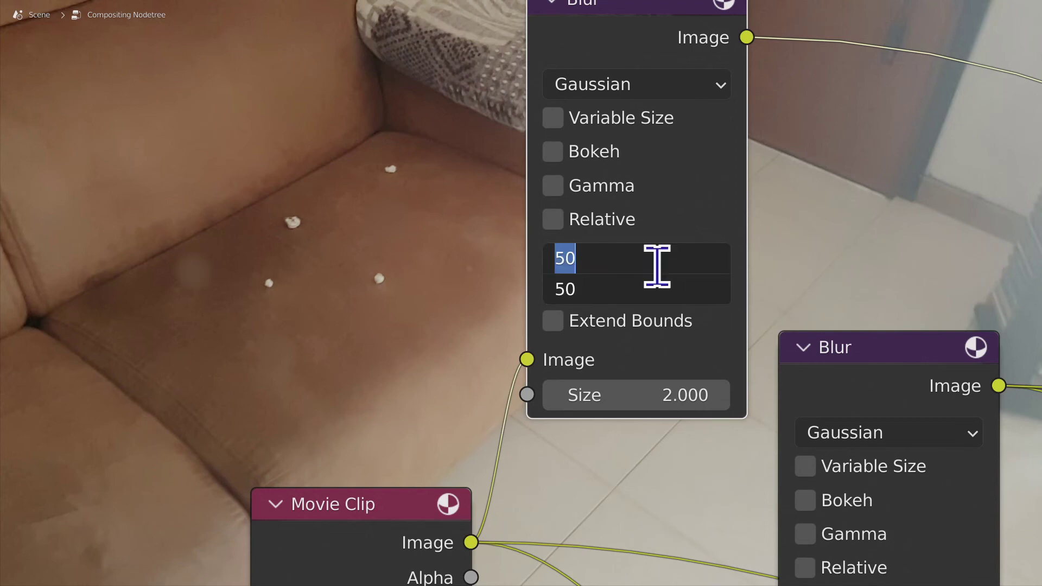
type("70")
key("Return")
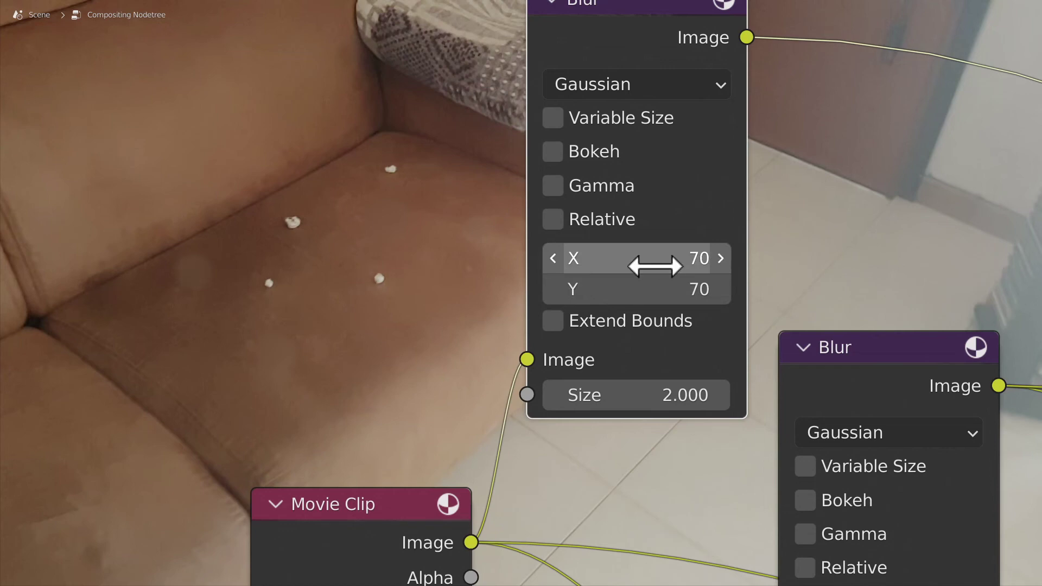
left_click_drag(655, 266, 656, 290)
type("80")
key("Return")
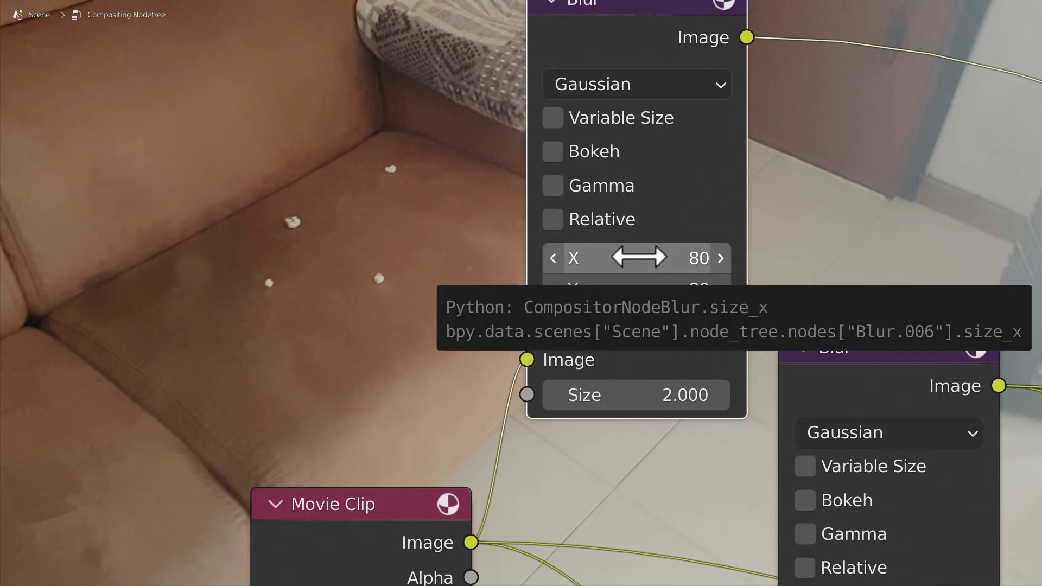
Step: Set the new Blur's size to 90 and nudge the upper Blur node left
scroll(488, 418, "down", 3)
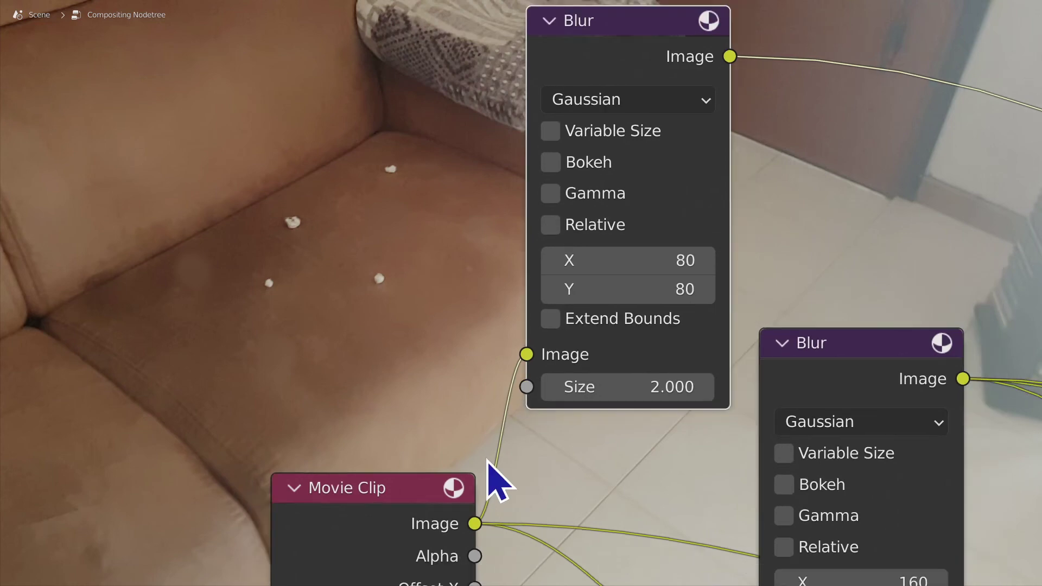
middle_click_drag(488, 418, 373, 396)
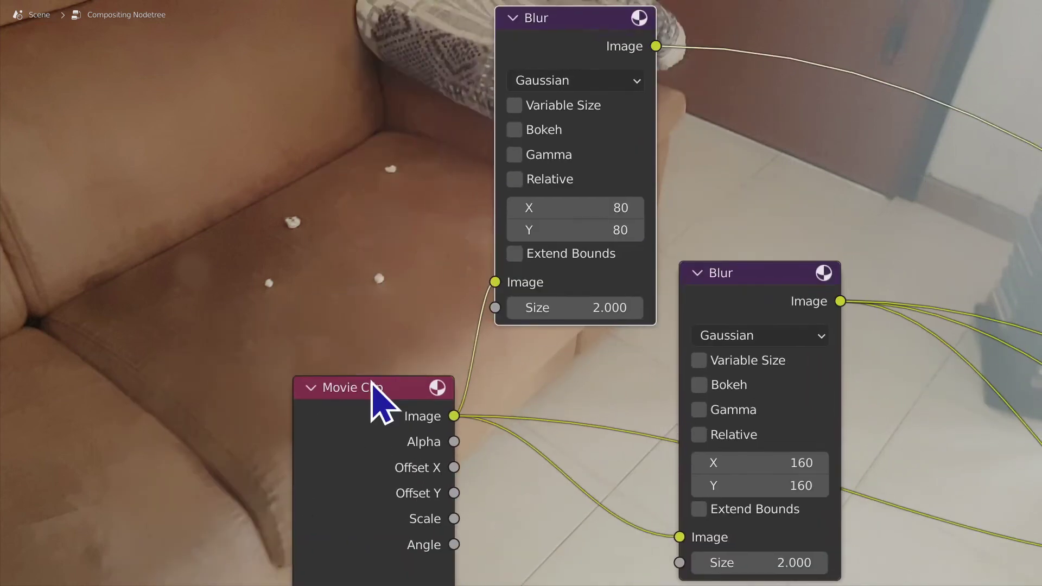
scroll(522, 285, "up", 2)
double_click(602, 174)
type("90")
key("Return")
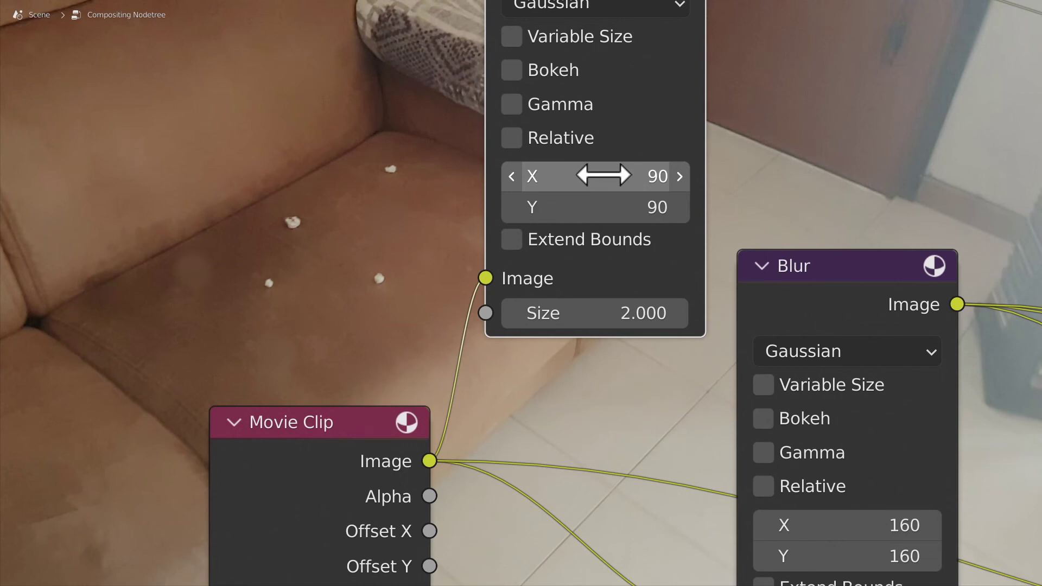
scroll(558, 303, "down", 3)
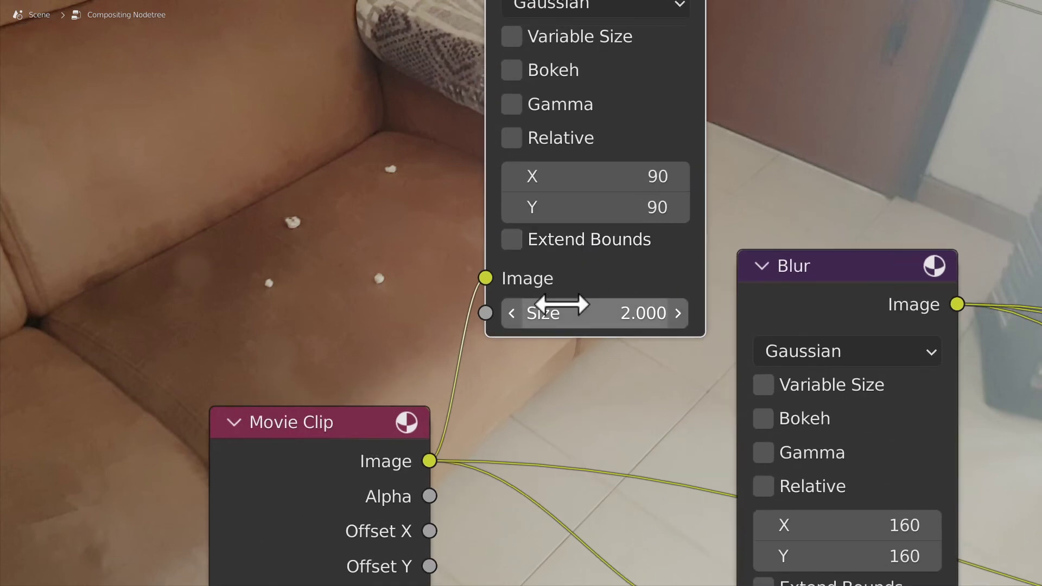
middle_click_drag(560, 350, 500, 190)
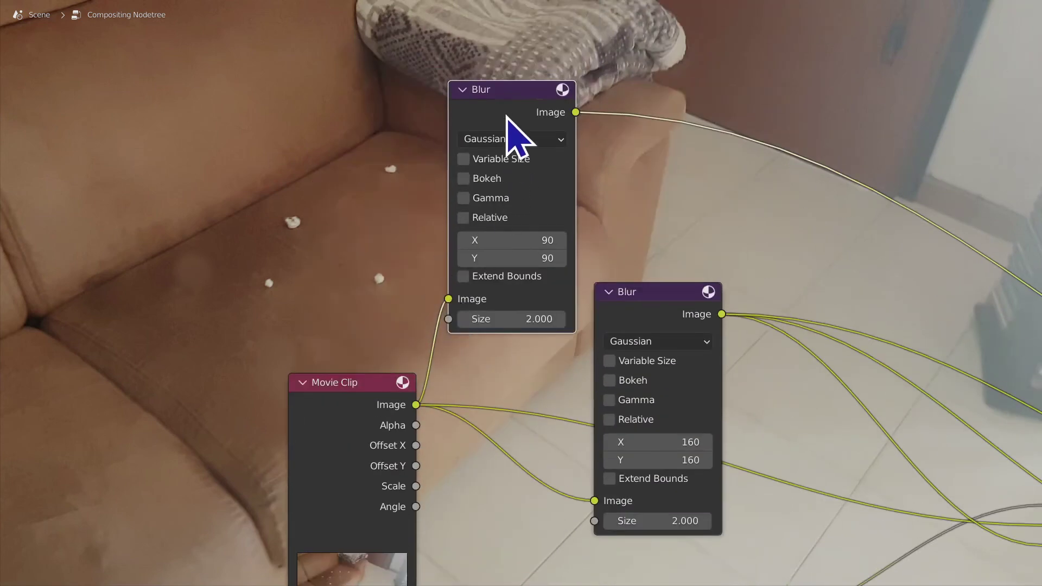
left_click_drag(505, 116, 480, 103)
Step: Start searching for an RGB node to add
left_click(608, 170)
key("shift+a")
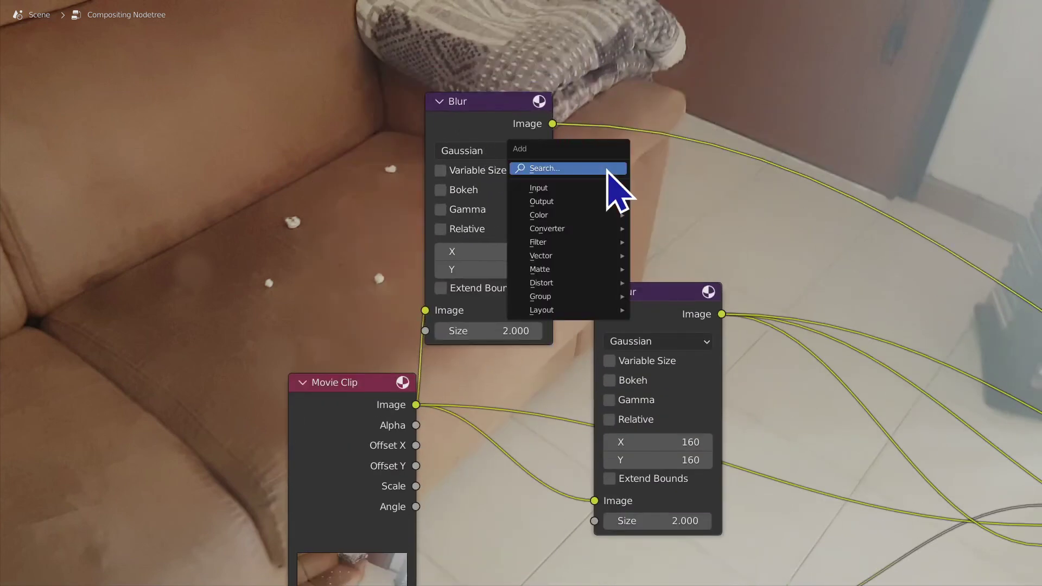
left_click(608, 169)
type("rgb")
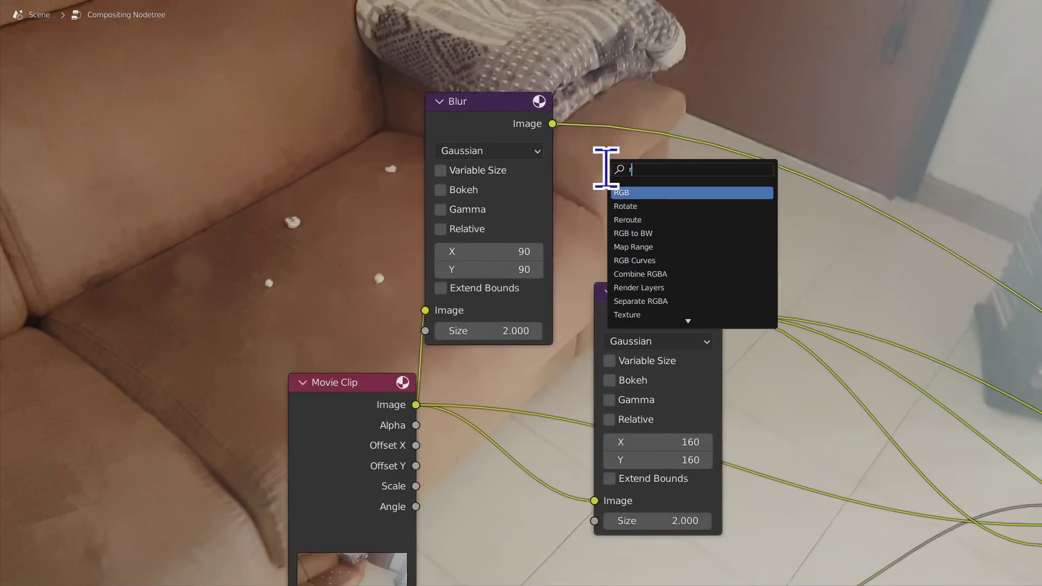
Step: Add an RGB Curves node after the Blur, bend its curve with two points, then delete it
left_click(651, 219)
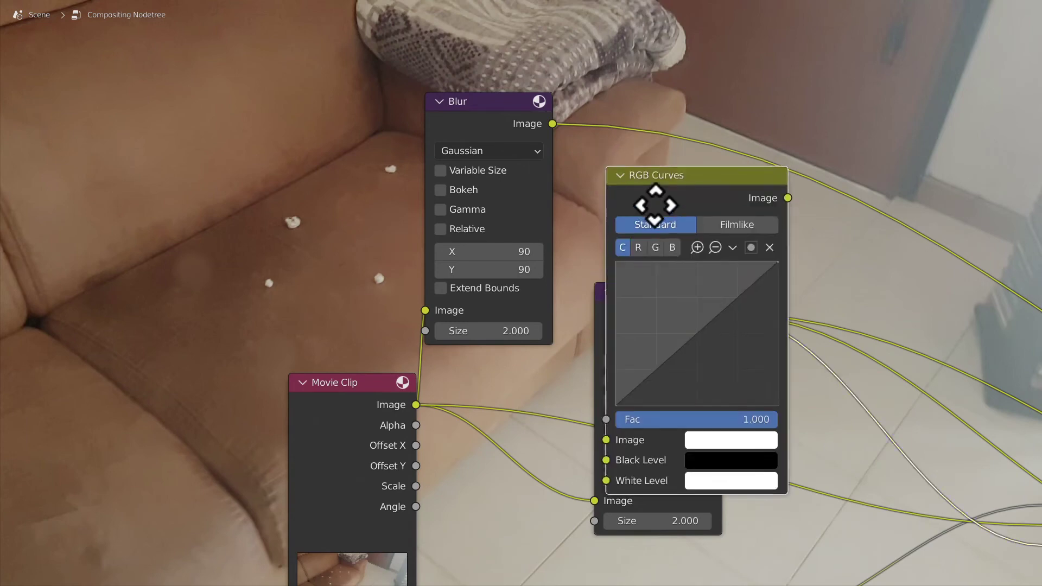
middle_click_drag(691, 256, 624, 287)
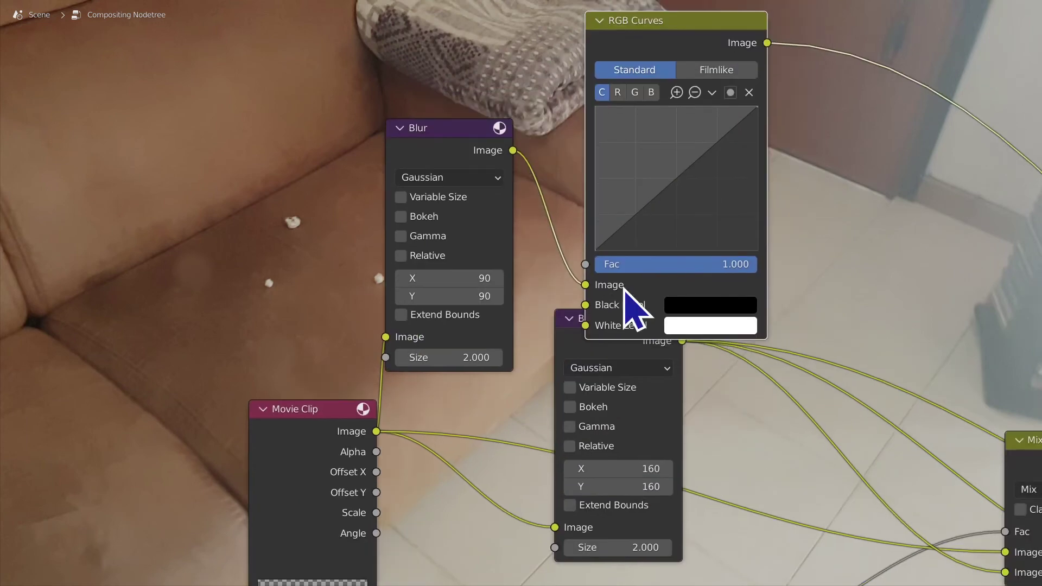
left_click_drag(642, 221, 644, 222)
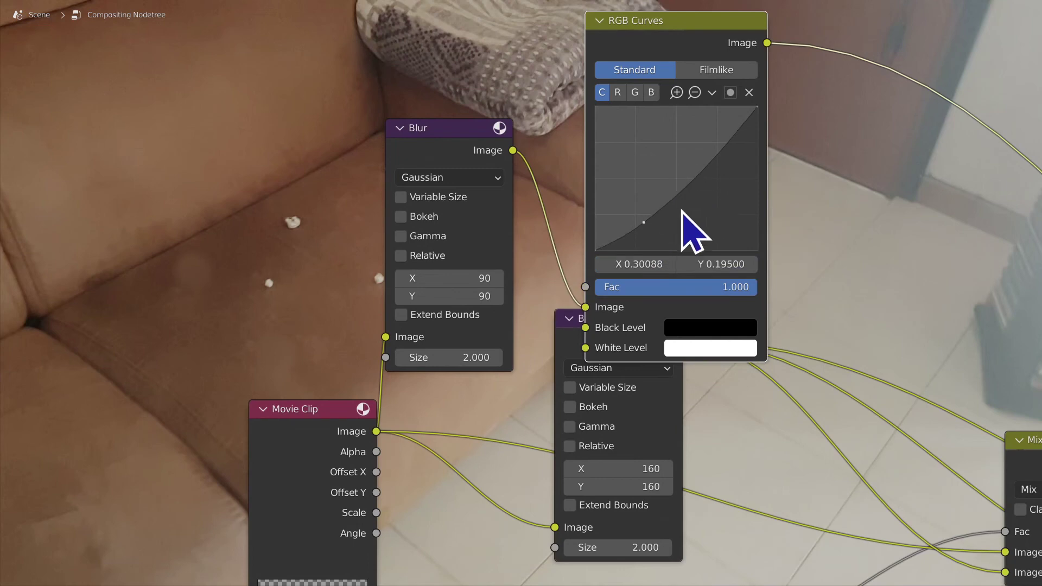
left_click(693, 210)
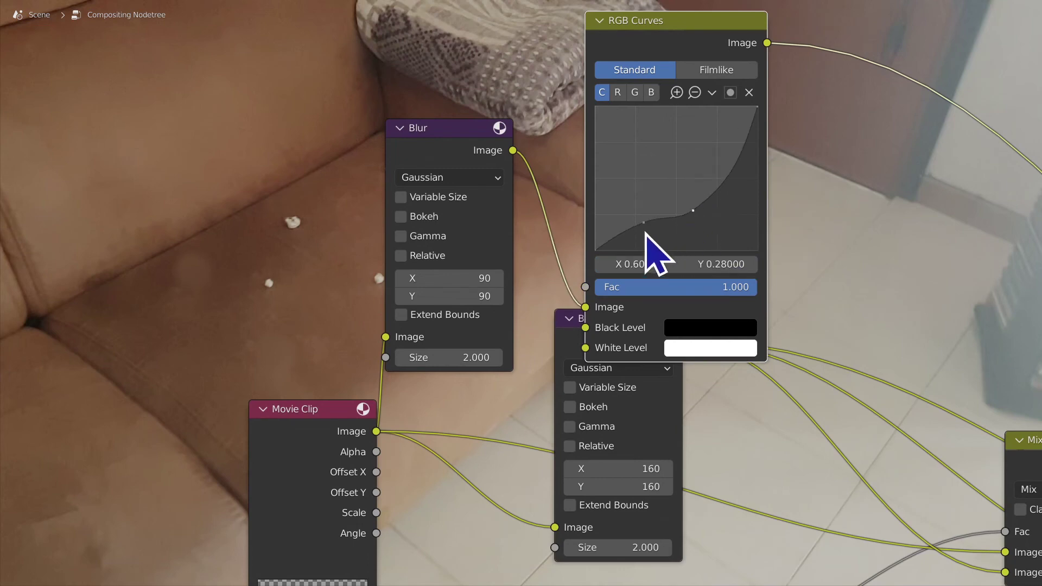
left_click_drag(645, 222, 648, 245)
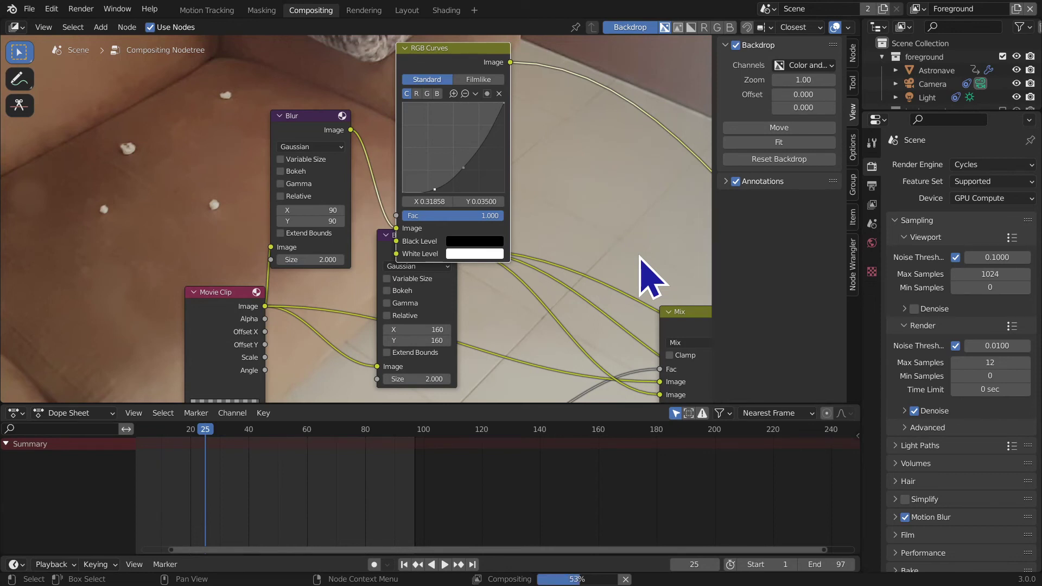
left_click_drag(428, 194, 462, 156)
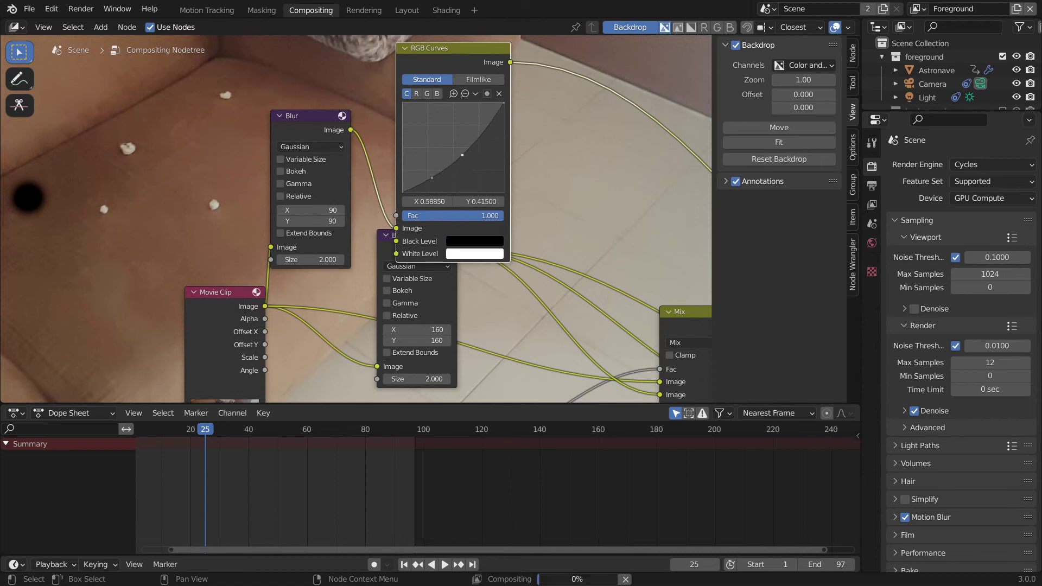
left_click_drag(462, 155, 461, 152)
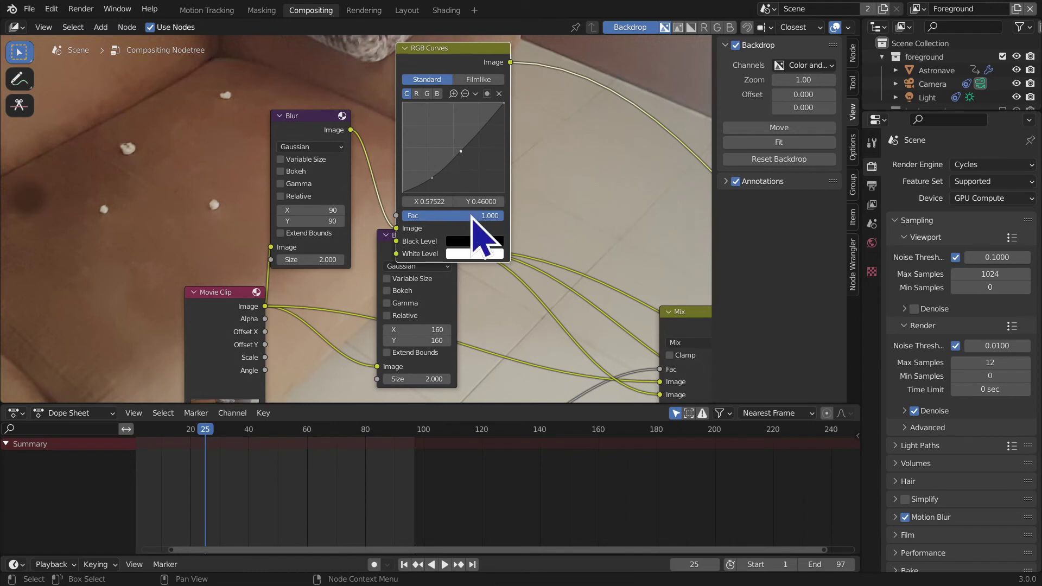
key("ctrl+x")
Step: Set the 90-size Blur node's Size to 1, then to 0.8
middle_click_drag(317, 334, 361, 309)
scroll(426, 173, "up", 5)
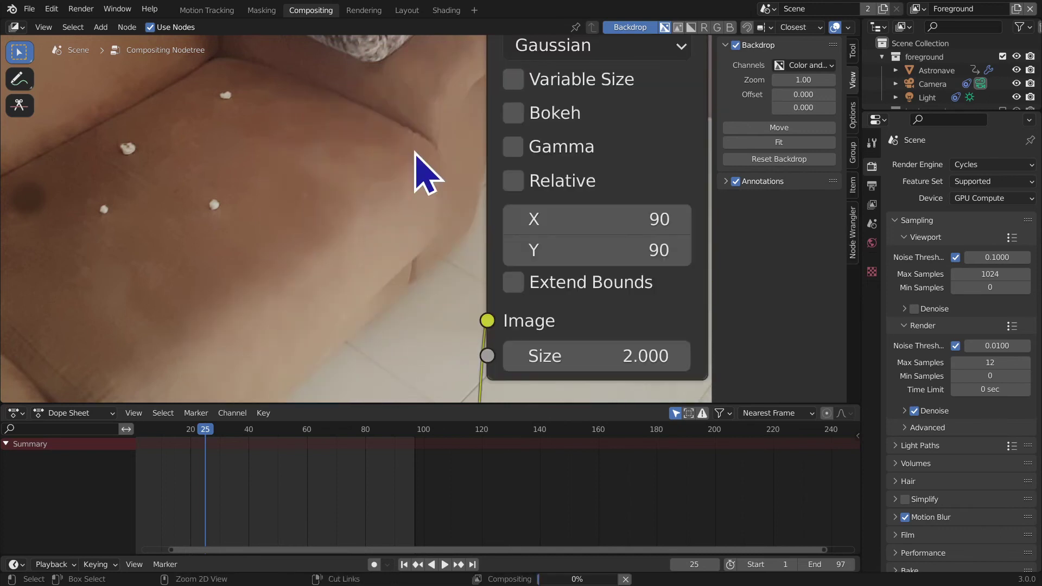
middle_click_drag(416, 154, 360, 204)
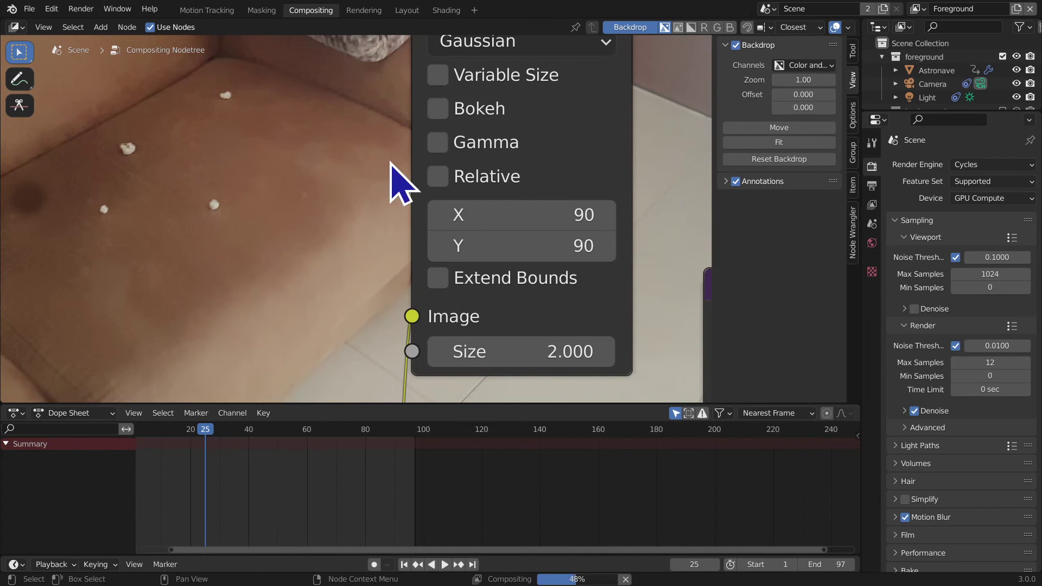
left_click(518, 351)
type("1")
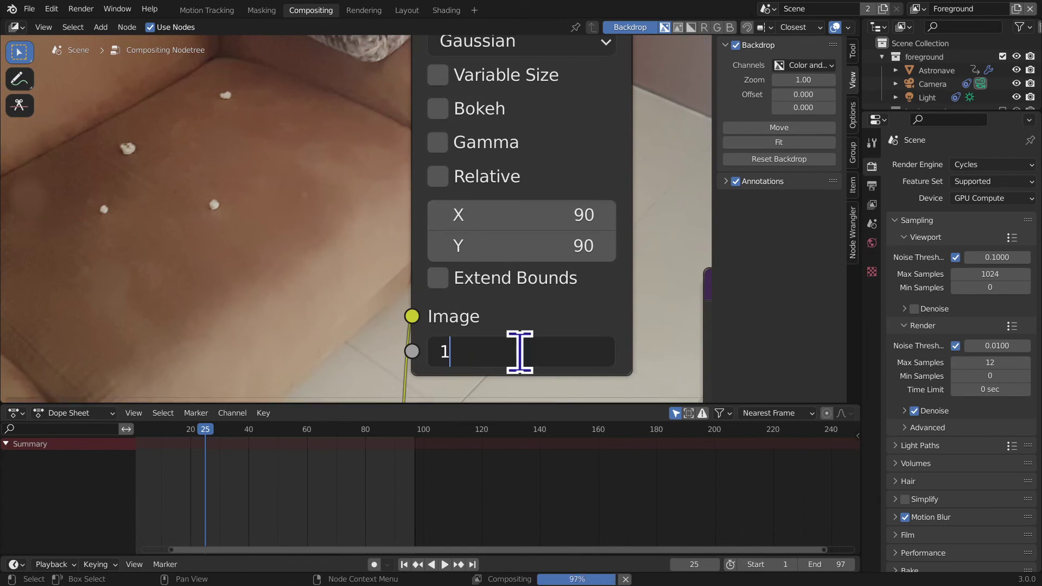
key("Return")
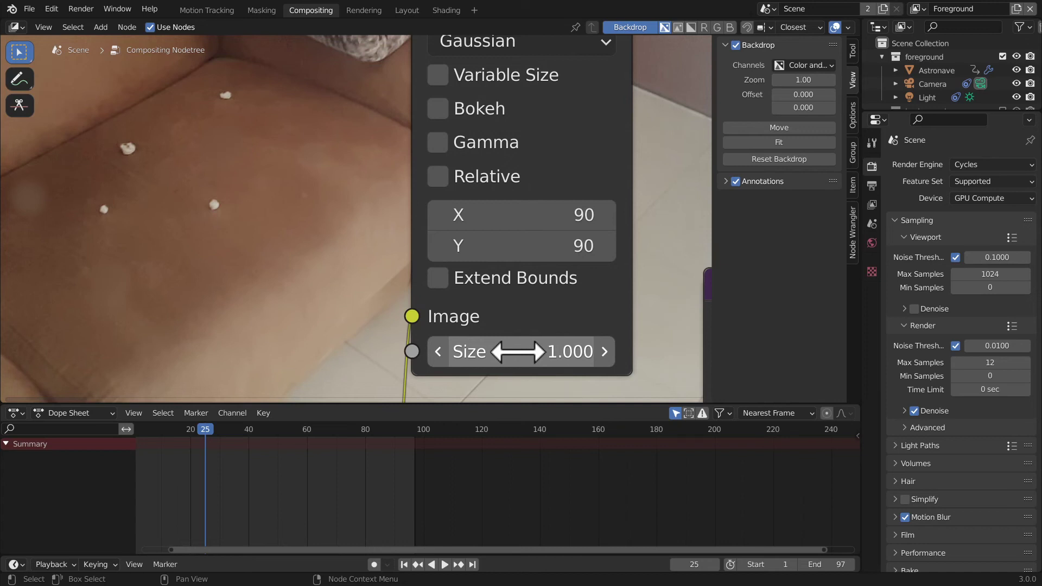
left_click(517, 352)
type(".")
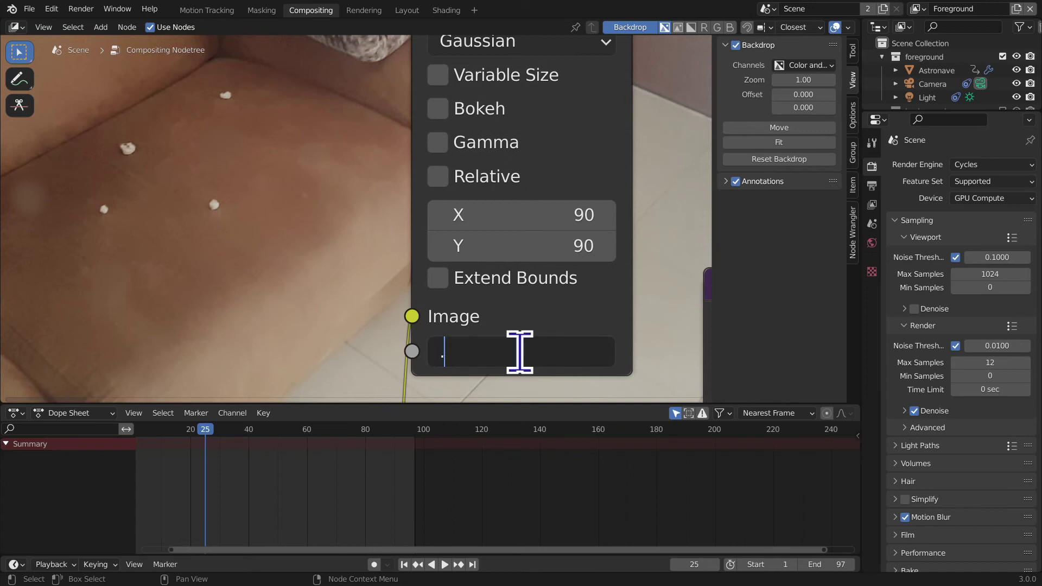
type("8")
key("Return")
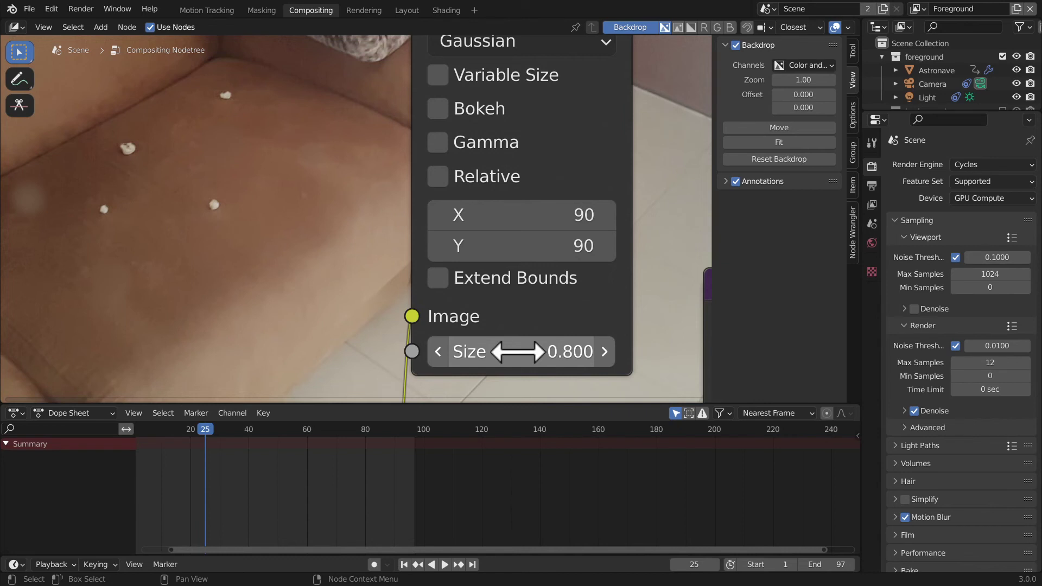
Step: Try Size values 3 and 2.5, settling on 1.2
double_click(517, 352)
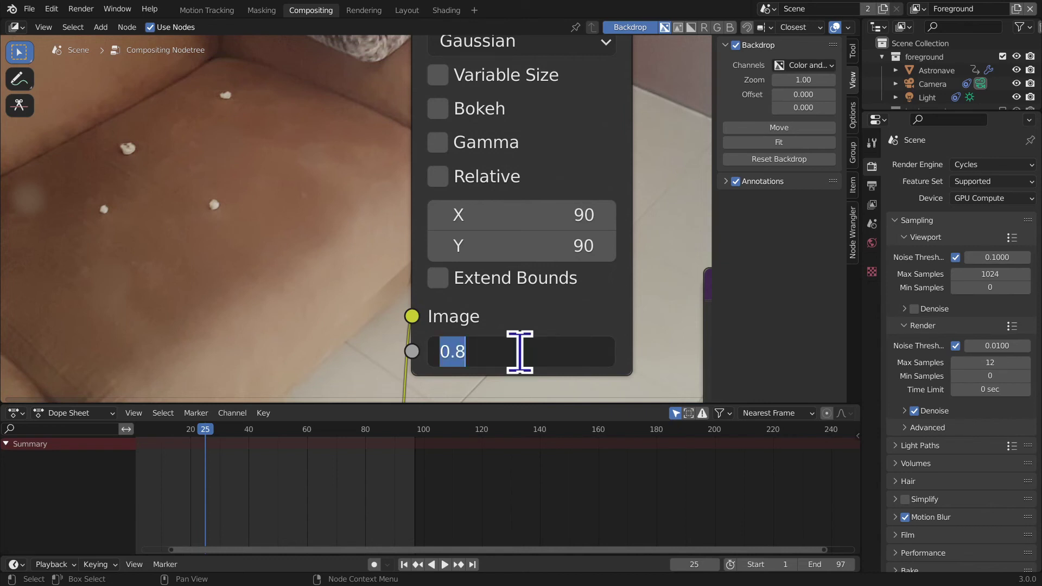
type("3")
key("Return")
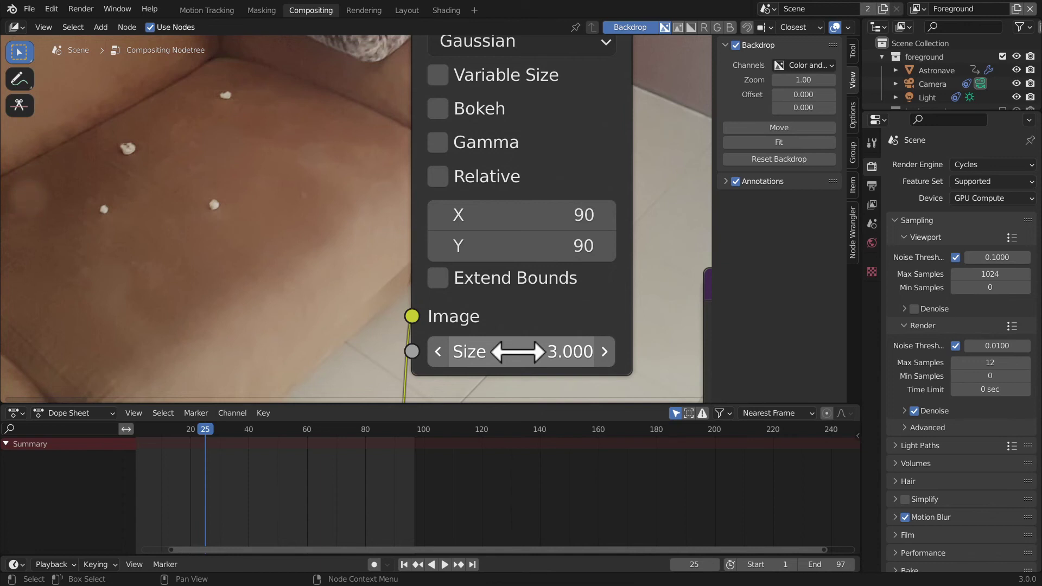
left_click(517, 352)
type("2.5")
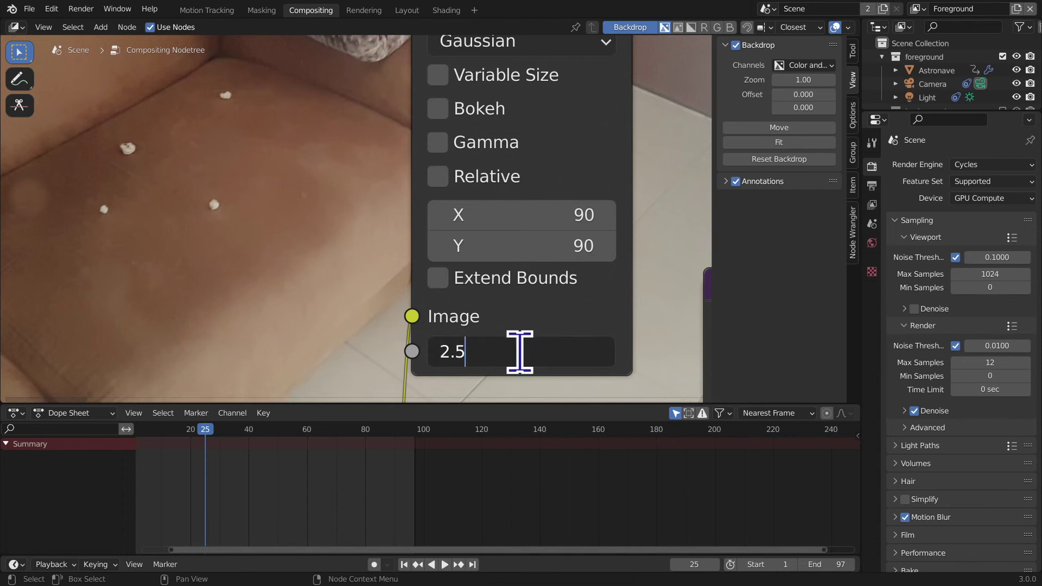
key("Return")
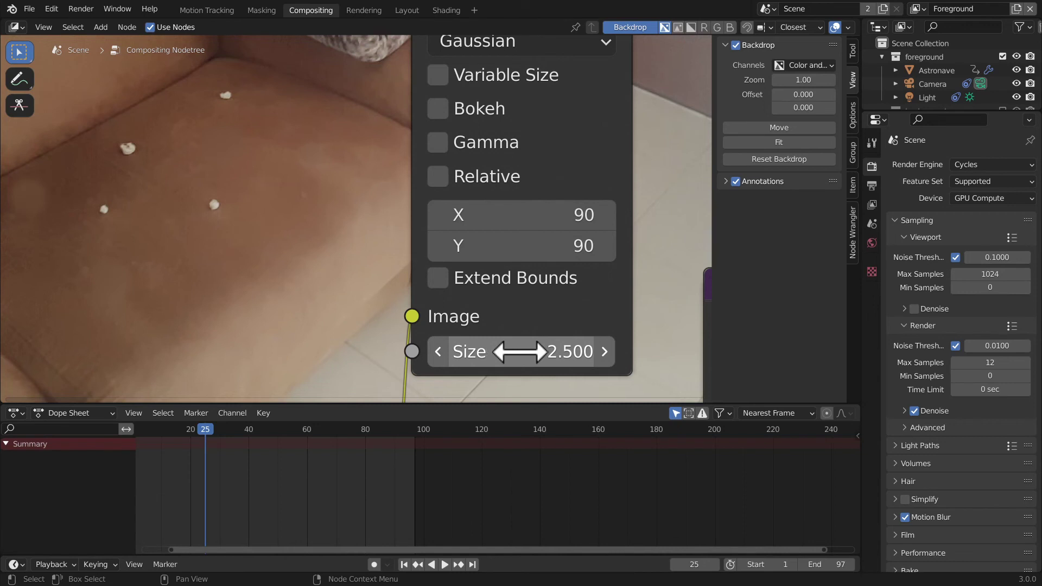
left_click(518, 352)
type("1.2")
key("Return")
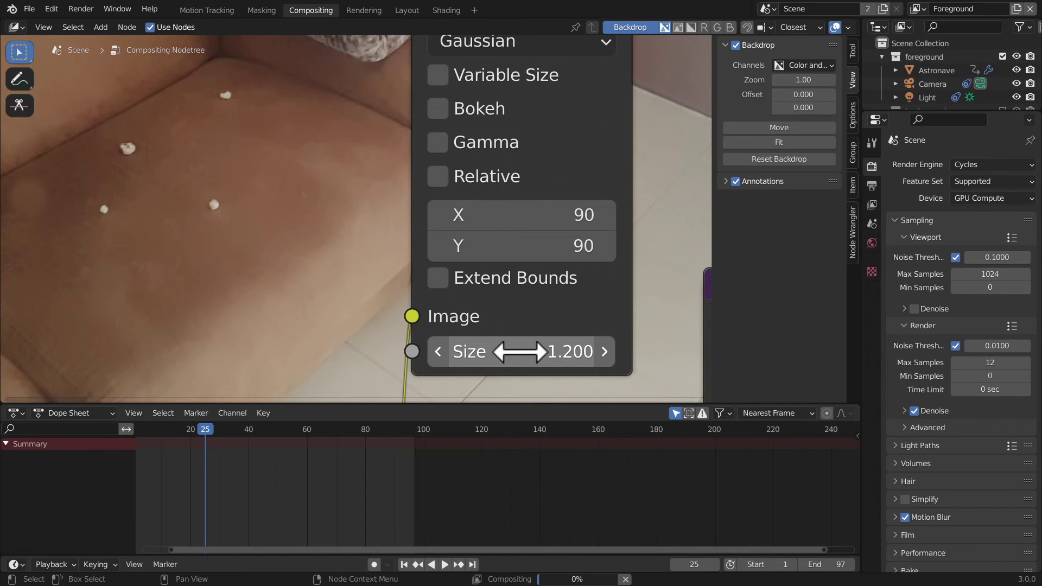
middle_click_drag(249, 302, 144, 235)
Step: Move the Movie Clip node further left, fit all nodes in view, and return to frame 1
scroll(163, 337, "down", 3)
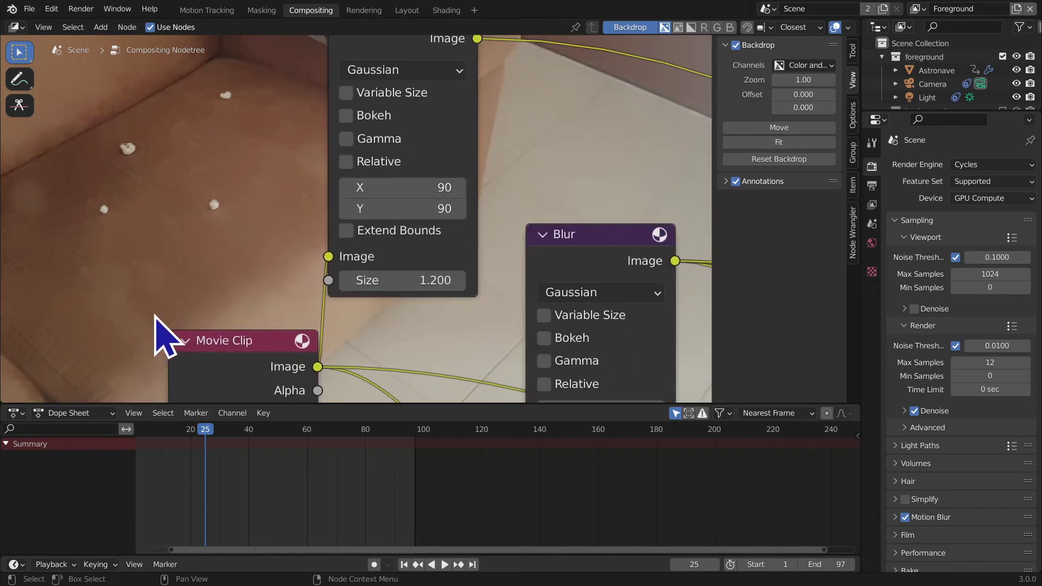
scroll(166, 339, "down", 2)
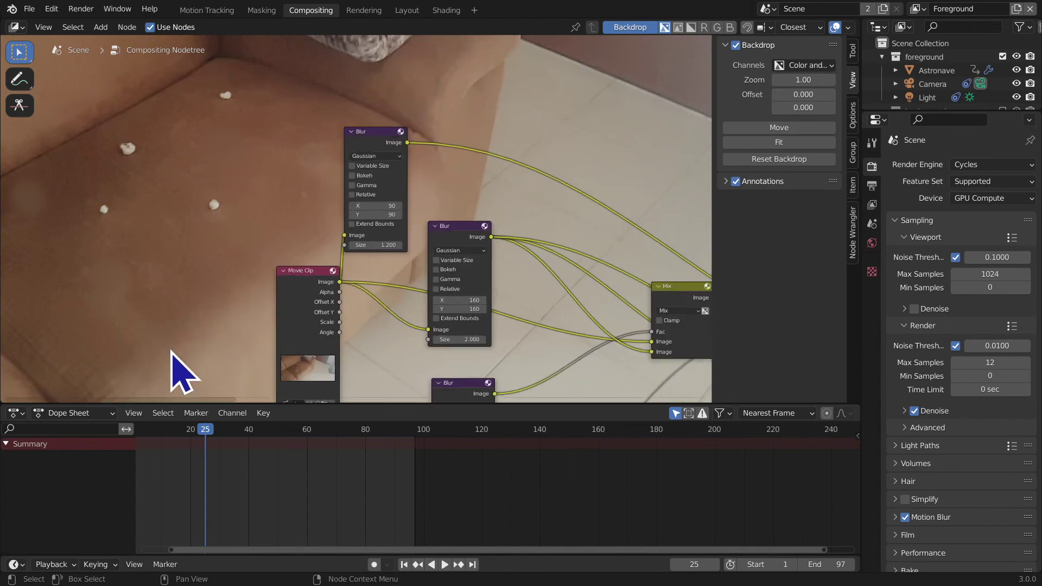
scroll(181, 374, "up", 1)
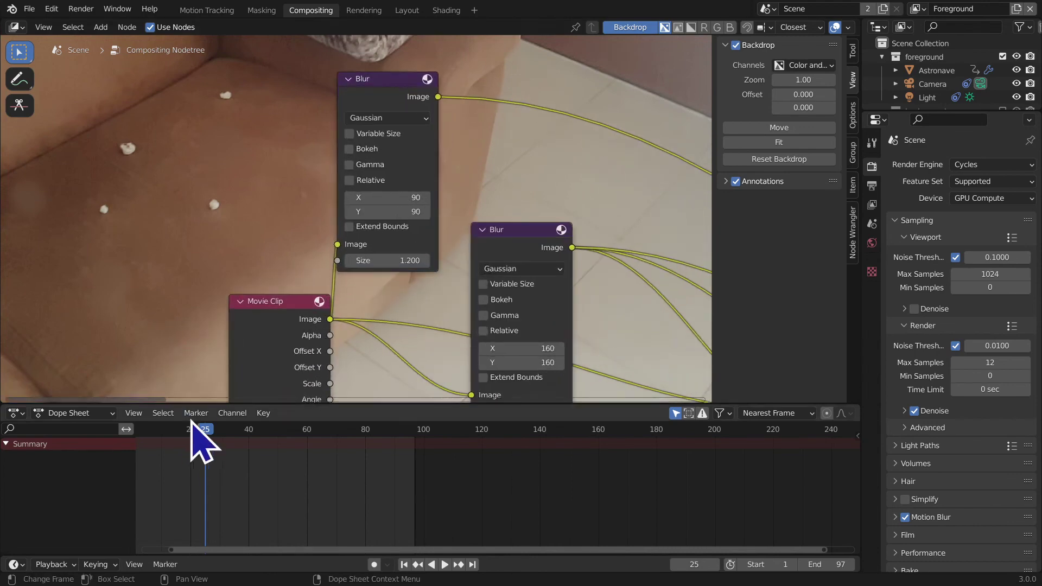
scroll(197, 442, "down", 1)
scroll(216, 291, "down", 2)
middle_click_drag(220, 285, 279, 249)
left_click_drag(302, 204, 267, 221)
scroll(303, 349, "up", 2)
scroll(337, 315, "down", 5)
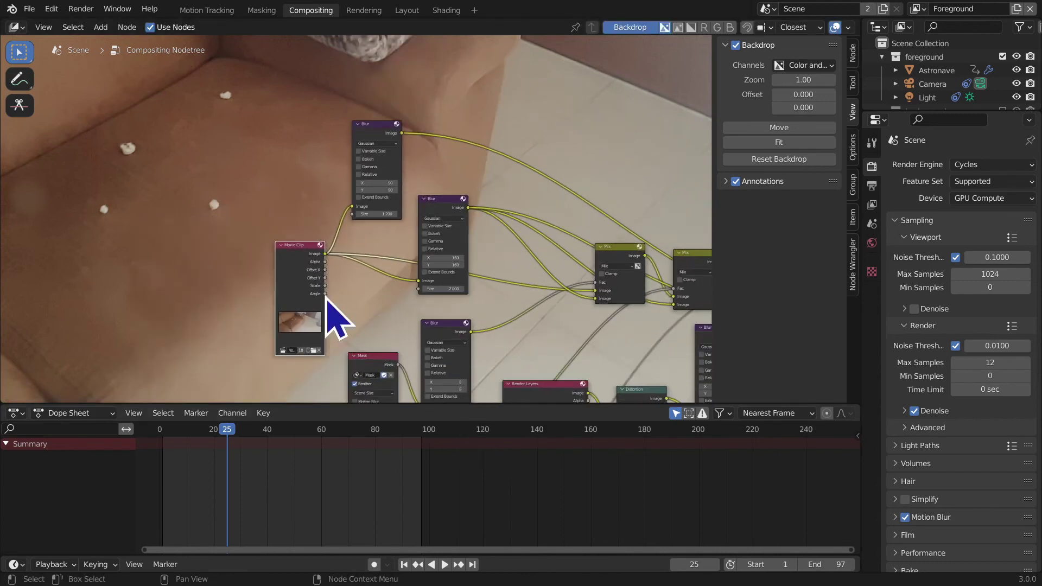
key("Home")
key("shift+Left")
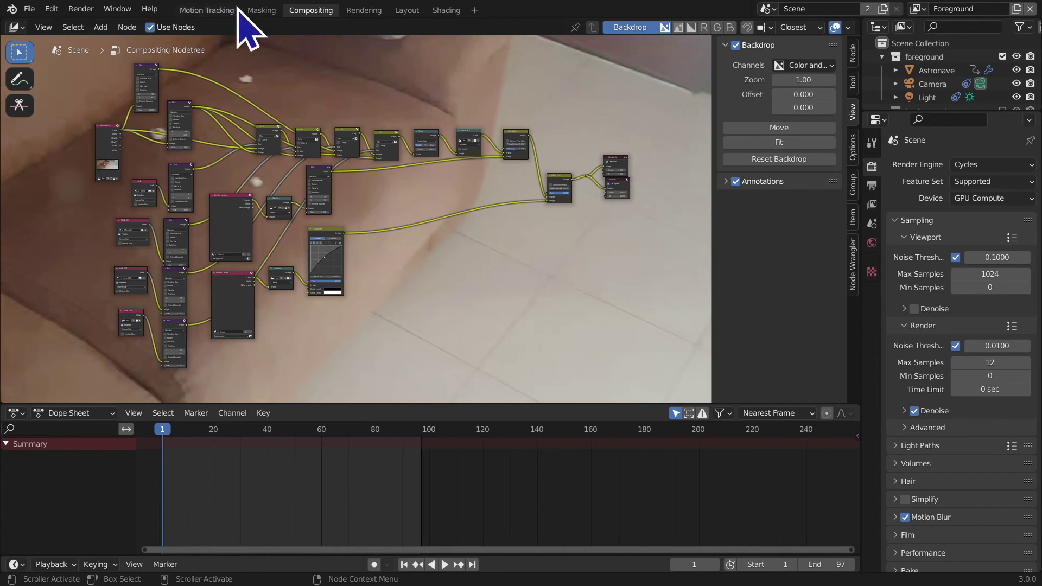
Step: Check the Masking workspace, then return to Compositing and recentre the node tree
left_click(262, 10)
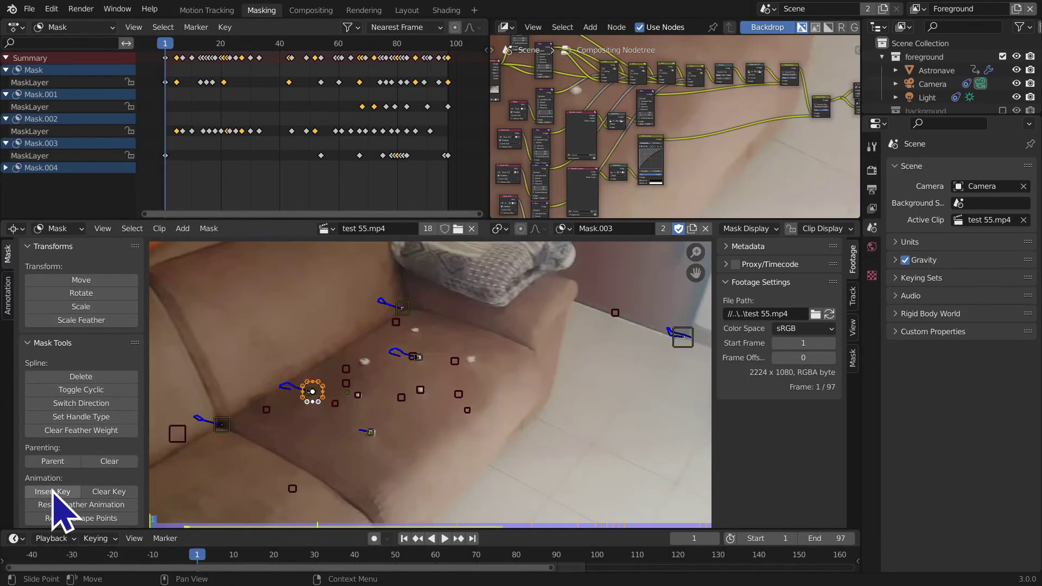
left_click(299, 11)
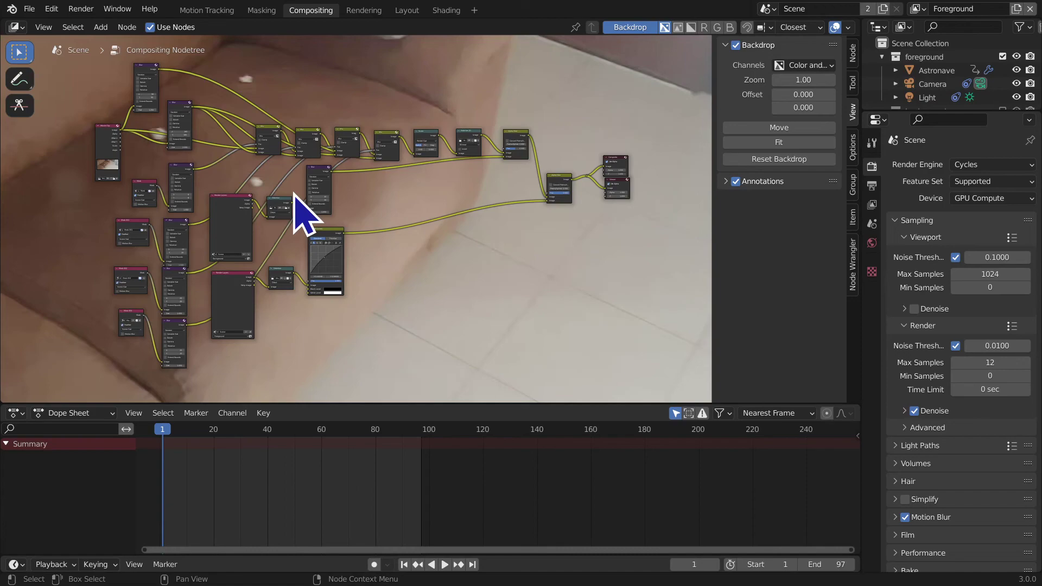
key("ctrl+alt+space")
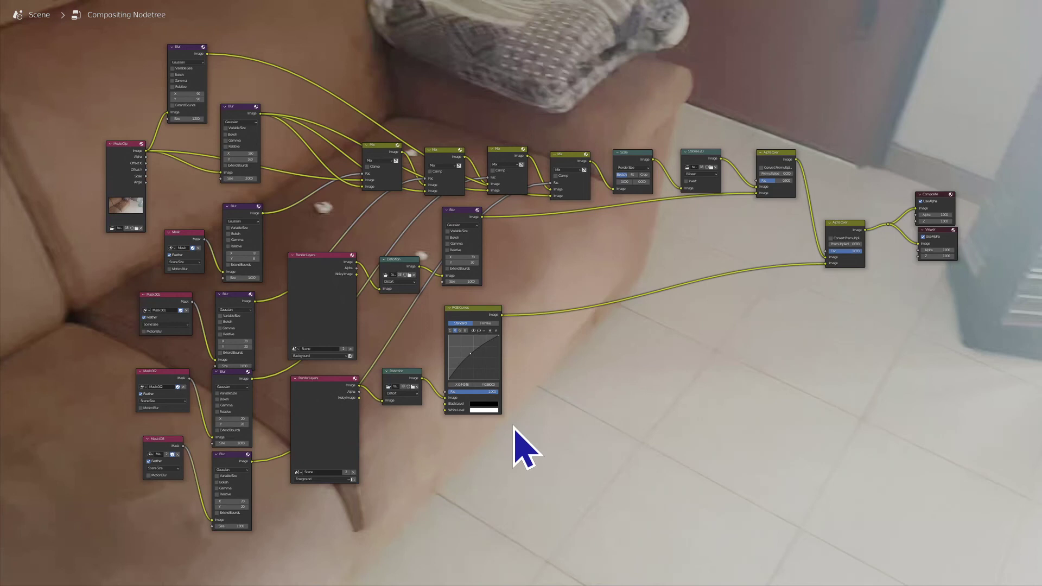
middle_click_drag(585, 379, 561, 356)
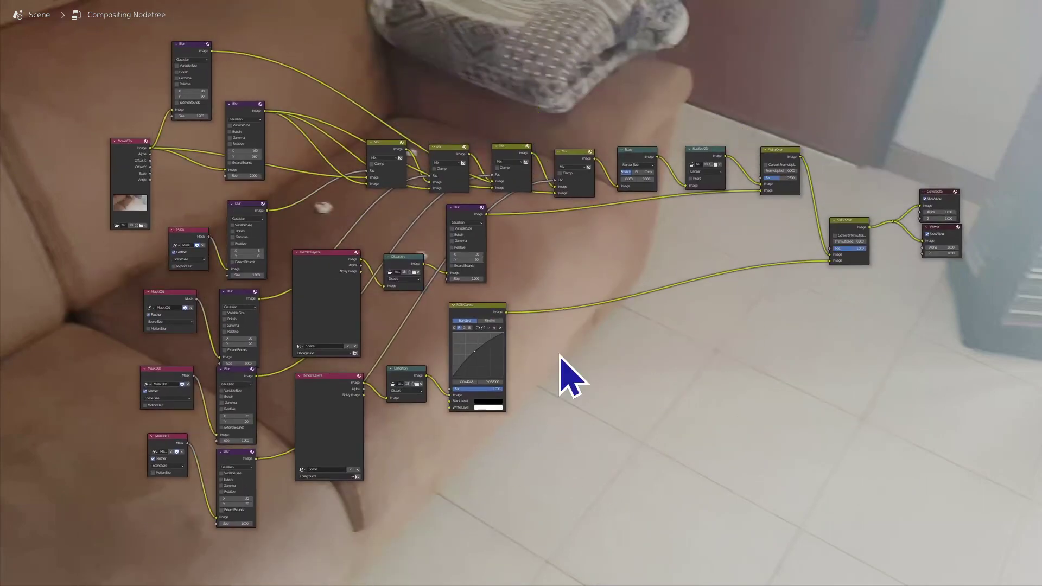
key("ctrl+alt+space")
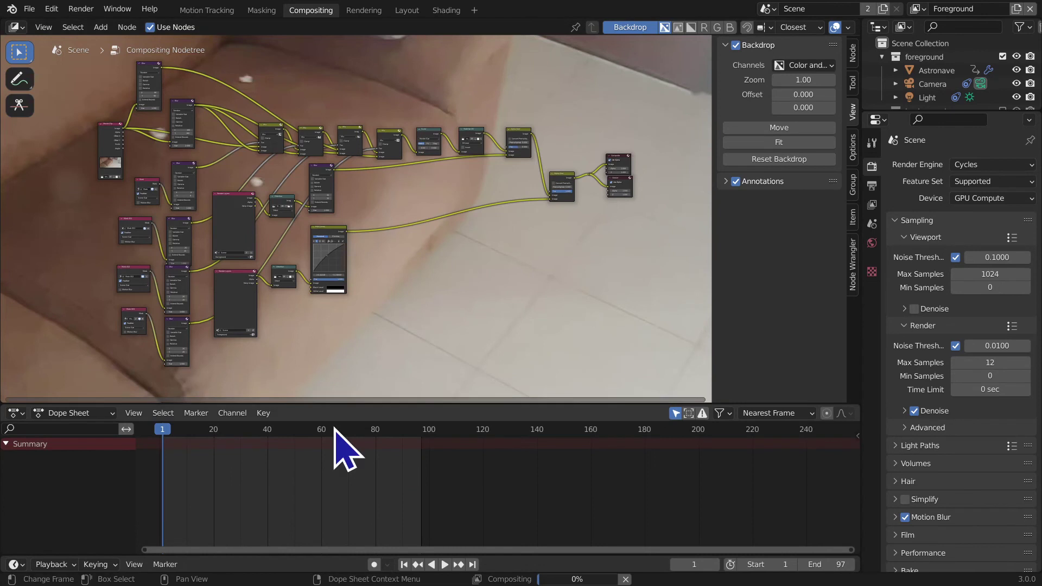
Step: Scrub the footage, jump to end frame 97 and render it
left_click_drag(342, 431, 405, 439)
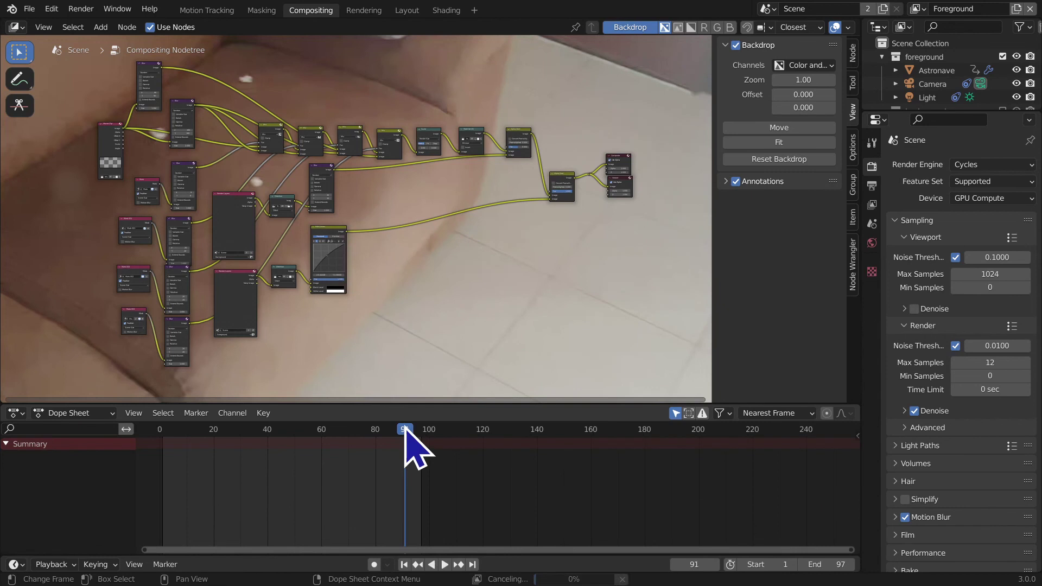
left_click(472, 565)
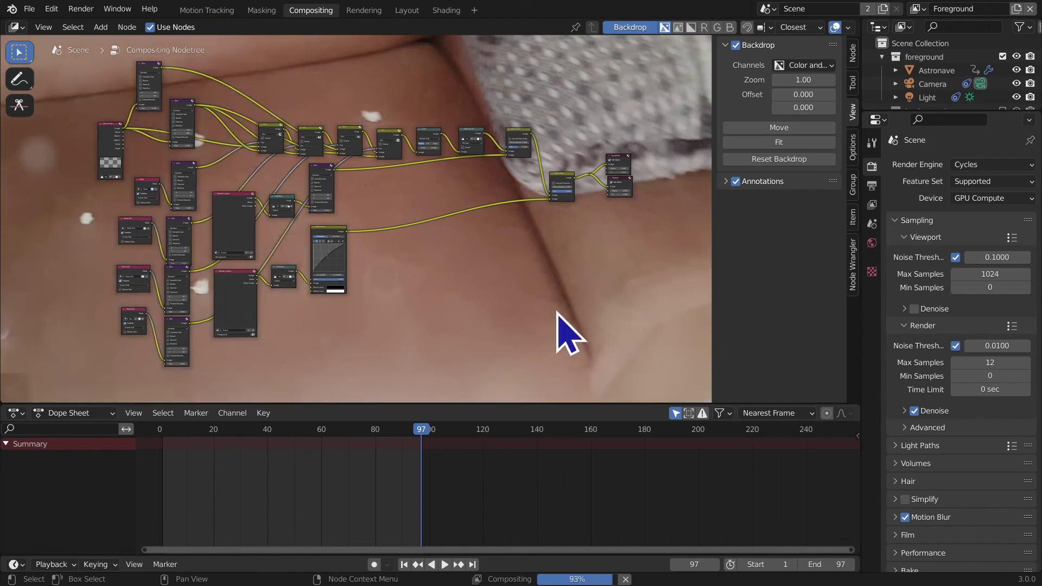
key("F12")
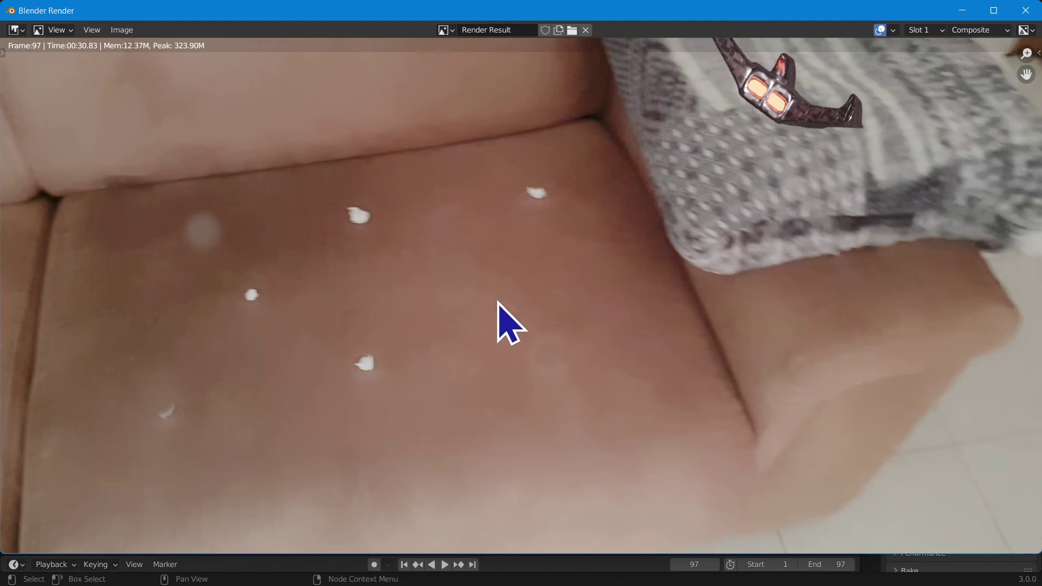
Step: Zoom into the frame 97 render to check the sofa specks, then close the render window
scroll(198, 338, "up", 1)
middle_click_drag(227, 366, 449, 284)
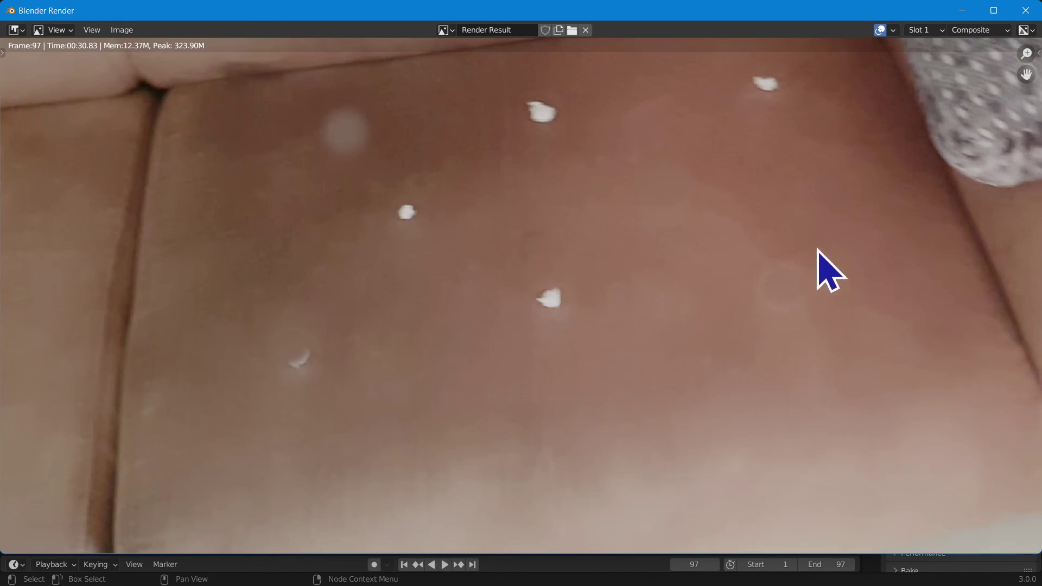
middle_click_drag(423, 438, 613, 374)
scroll(611, 373, "down", 2)
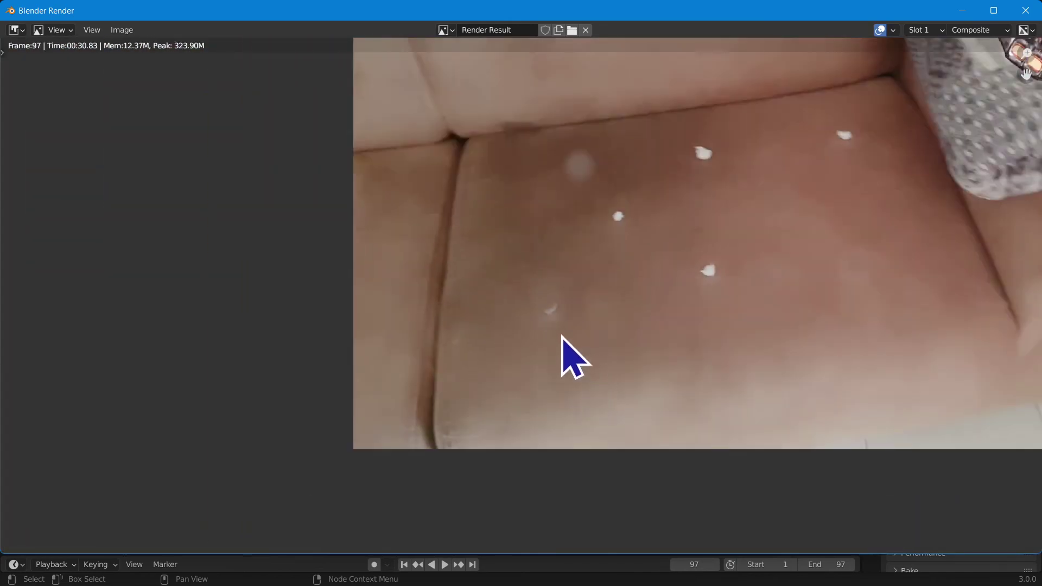
scroll(601, 393, "up", 1)
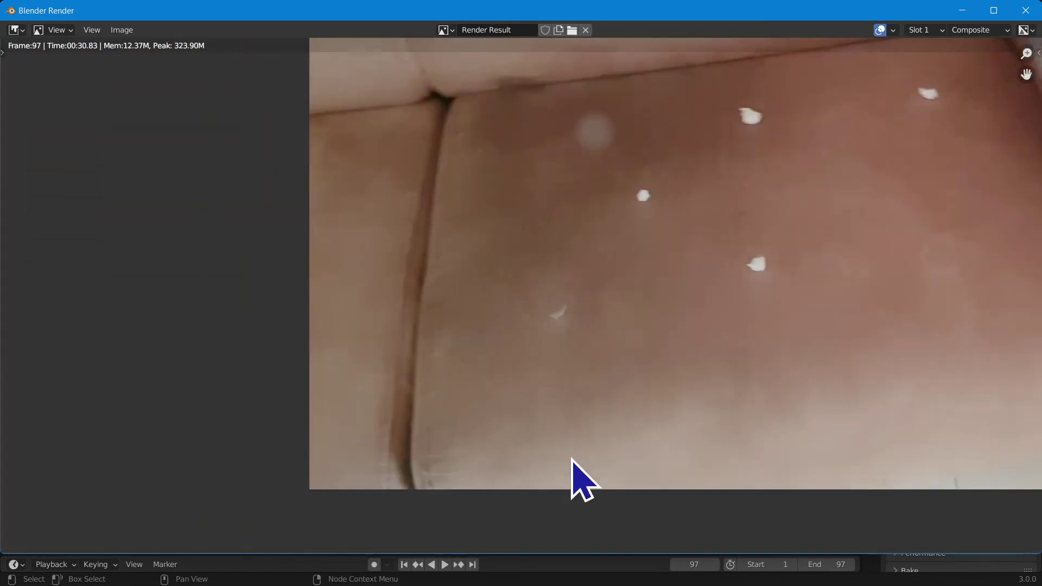
middle_click_drag(572, 459, 587, 282, "ctrl")
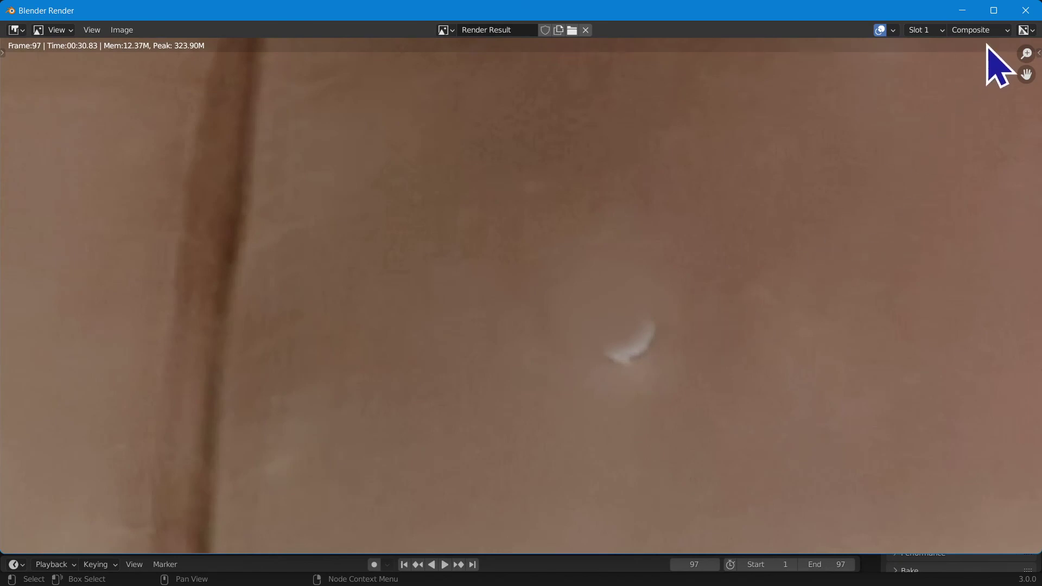
left_click(1016, 18)
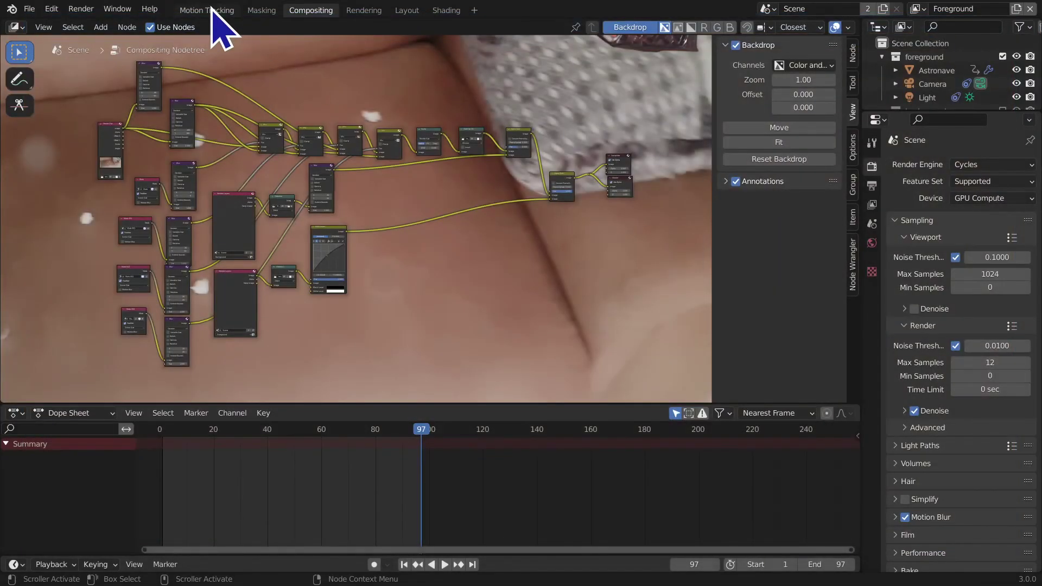
Step: In the Masking workspace, bring the masked specks into view and make Mask.002 active
left_click(214, 11)
middle_click_drag(325, 407, 345, 382, "ctrl")
left_click(276, 10)
middle_click_drag(254, 417, 330, 435)
scroll(325, 384, "up", 2)
middle_click_drag(326, 384, 593, 496)
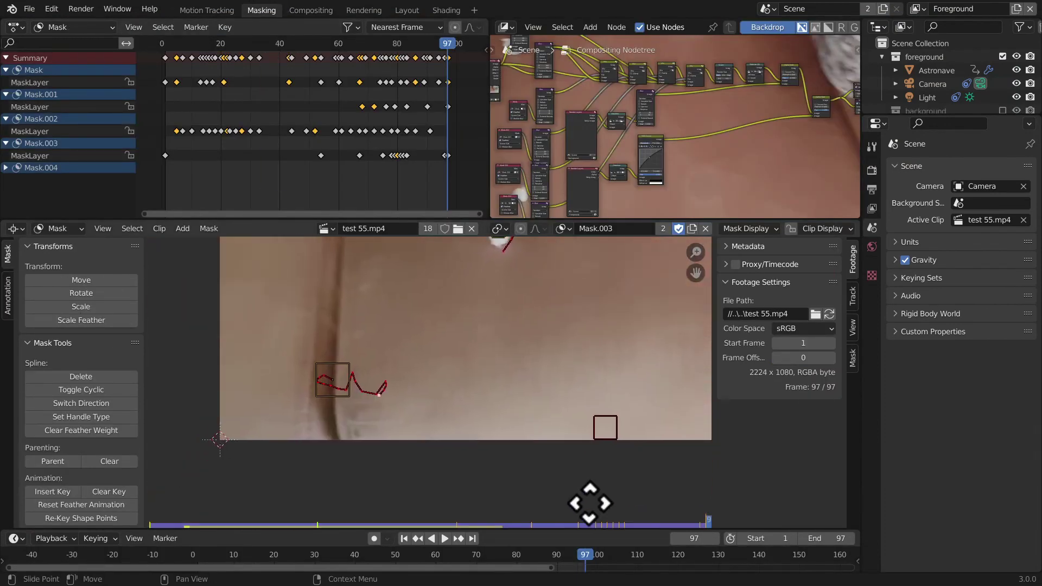
scroll(462, 337, "up", 2)
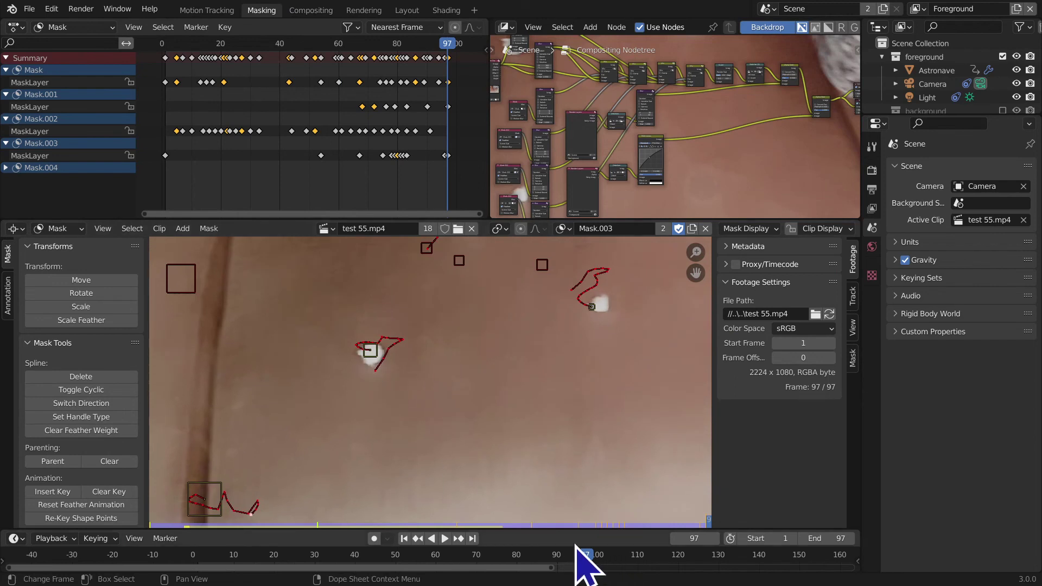
left_click(561, 228)
left_click(593, 277)
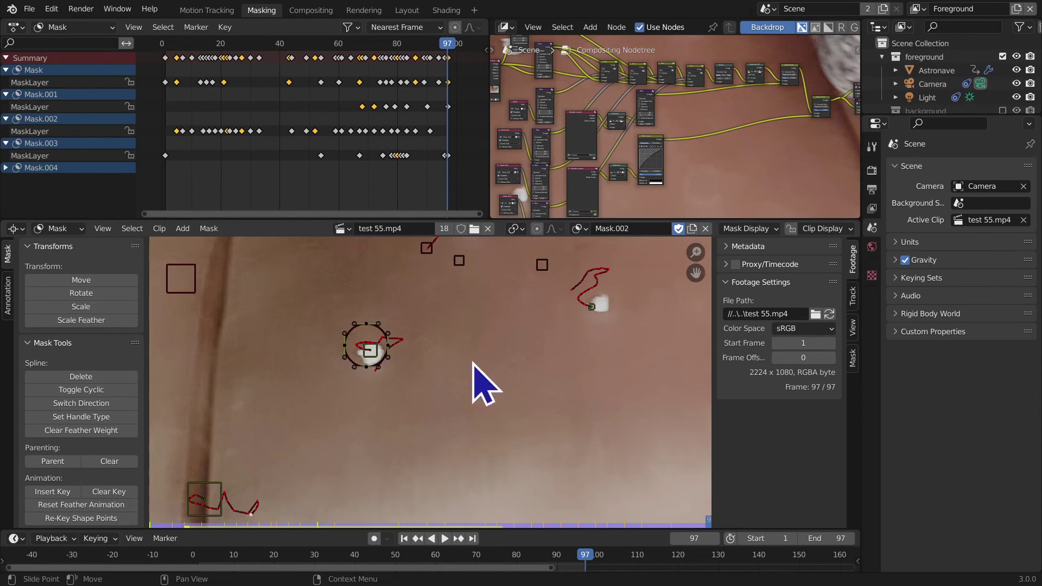
Step: Enlarge the Mask.002 circle around its speck and keyframe the shape at frame 97
scroll(437, 395, "up", 2)
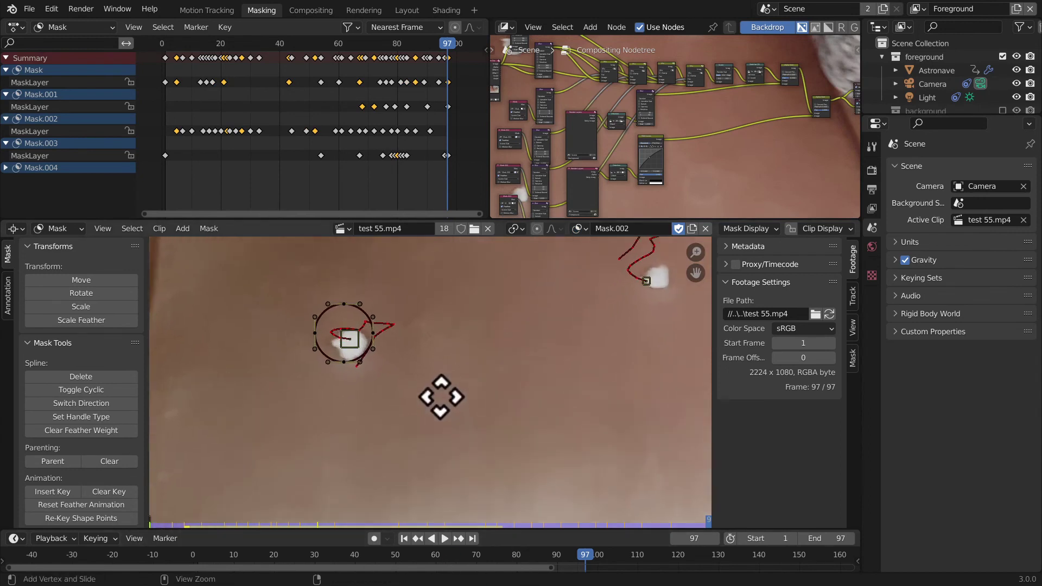
key("a")
key("s")
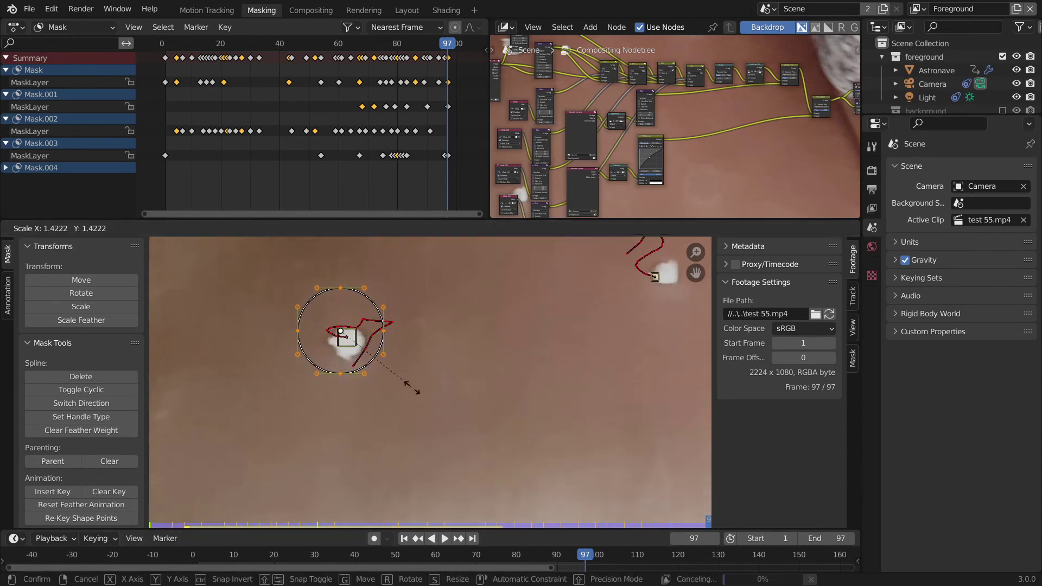
left_click(415, 394)
left_click(65, 491)
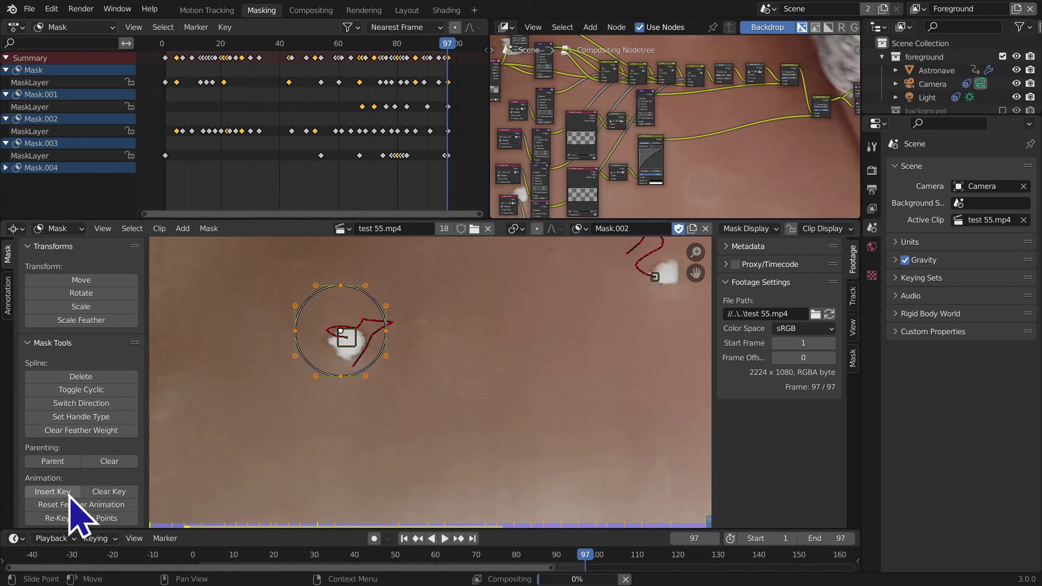
Step: Render frame 7 to check the masks, then return to the Compositing workspace
key("Left")
key("Left")
key("Left")
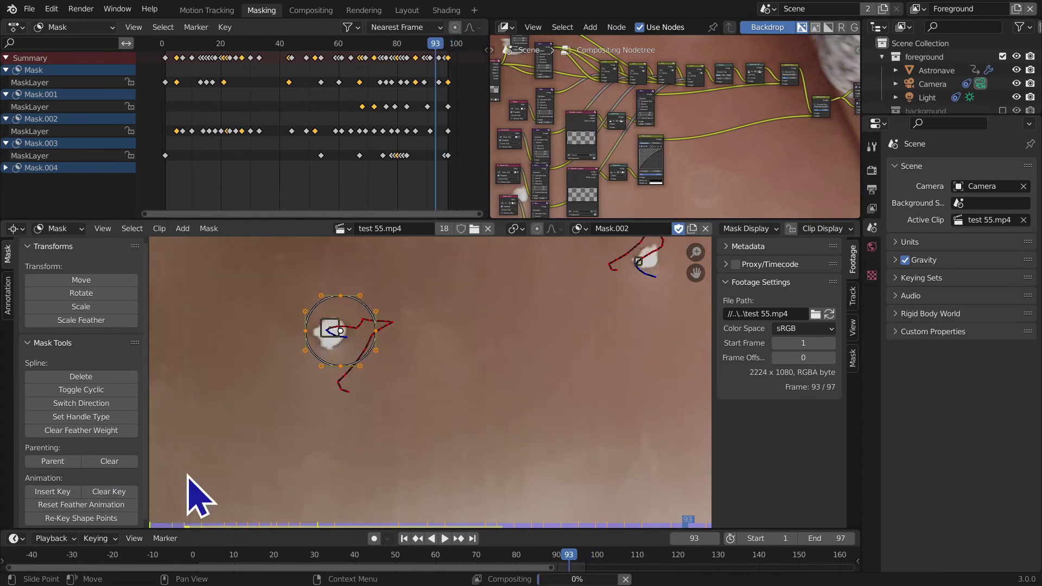
left_click(405, 540)
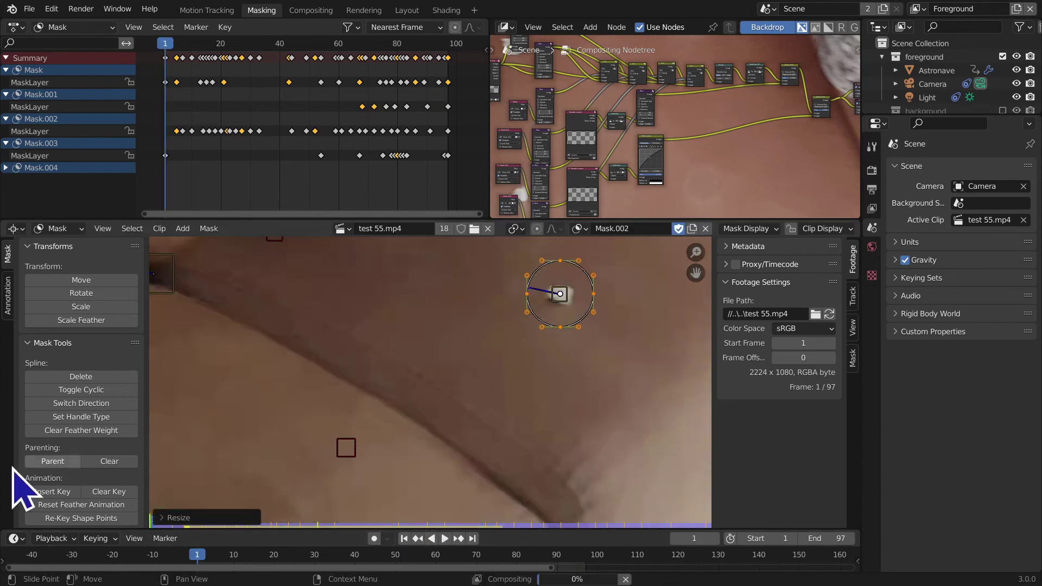
key("Right")
key("Right")
key("Right")
key("Right")
key("Right")
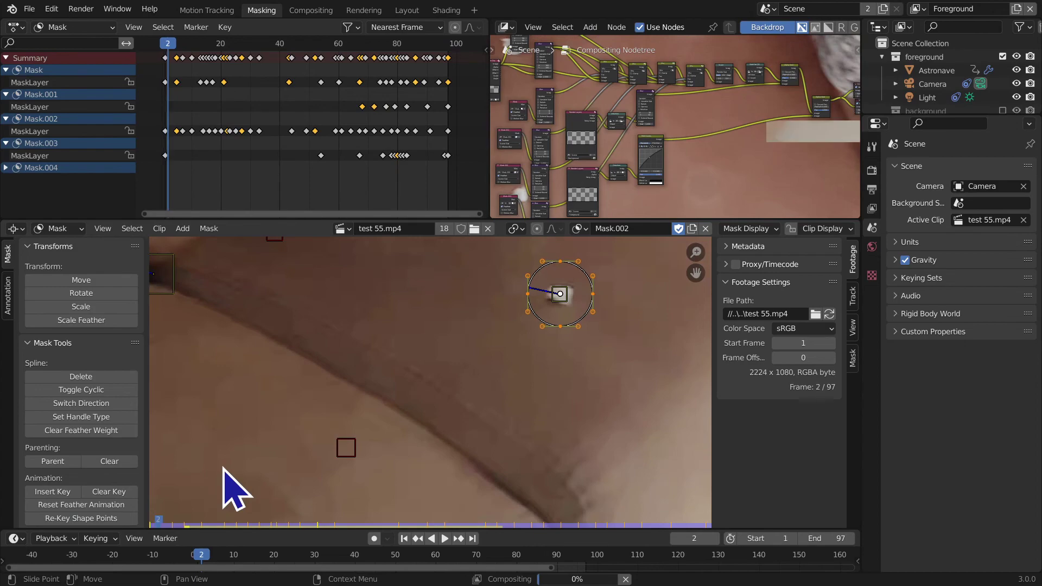
key("Right")
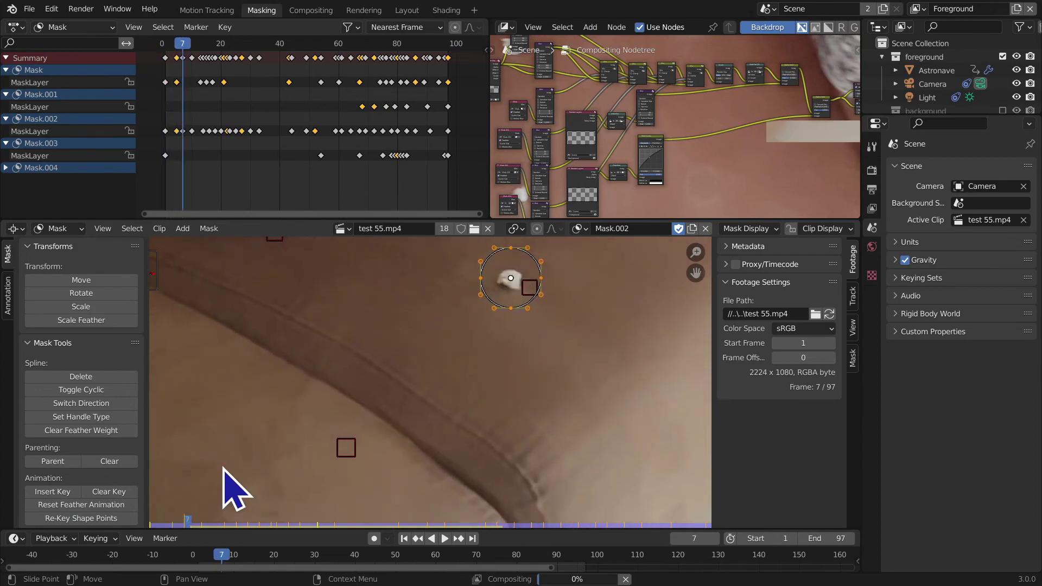
key("F12")
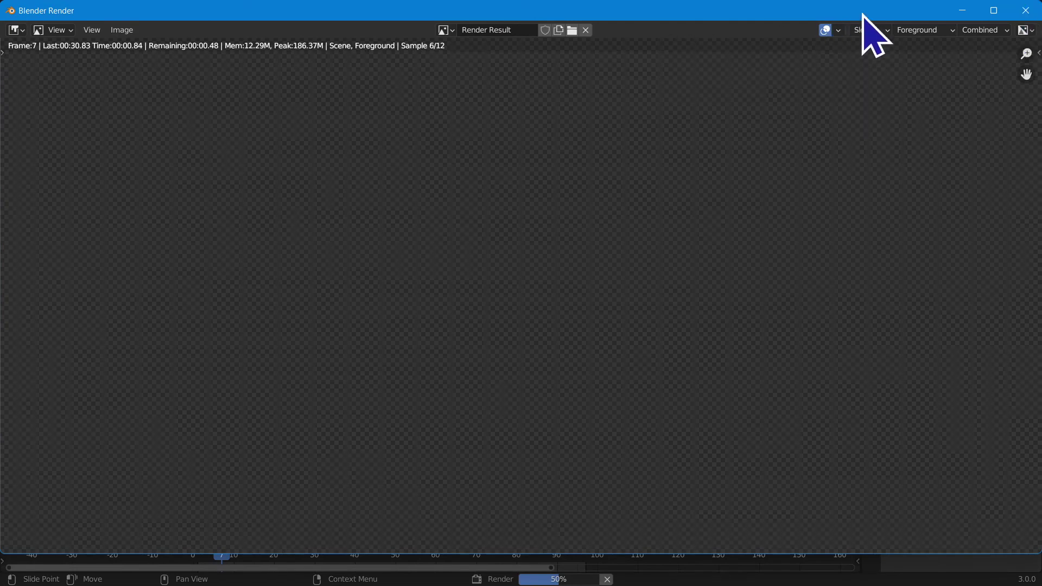
left_click(962, 11)
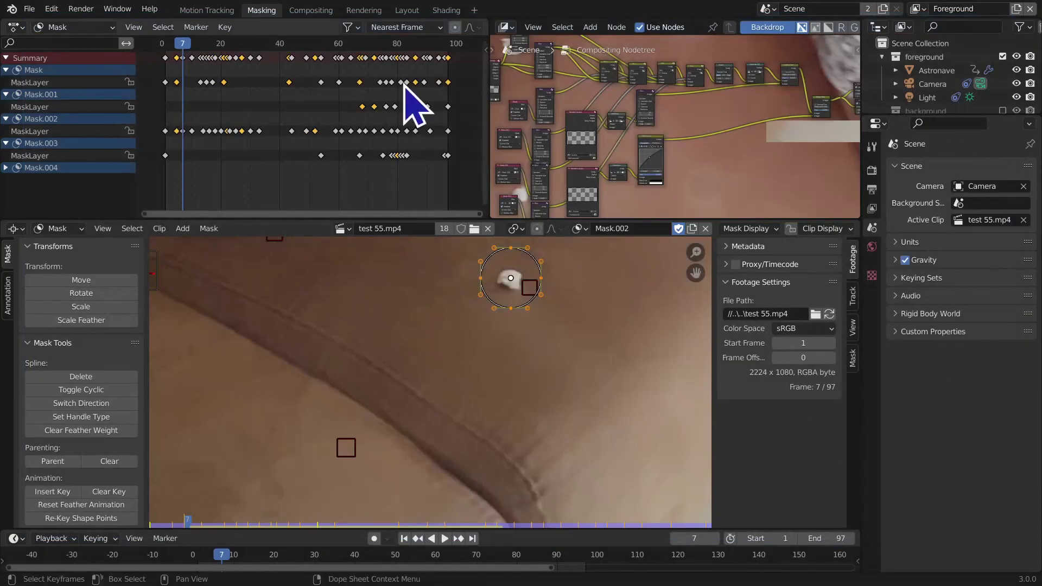
left_click(311, 10)
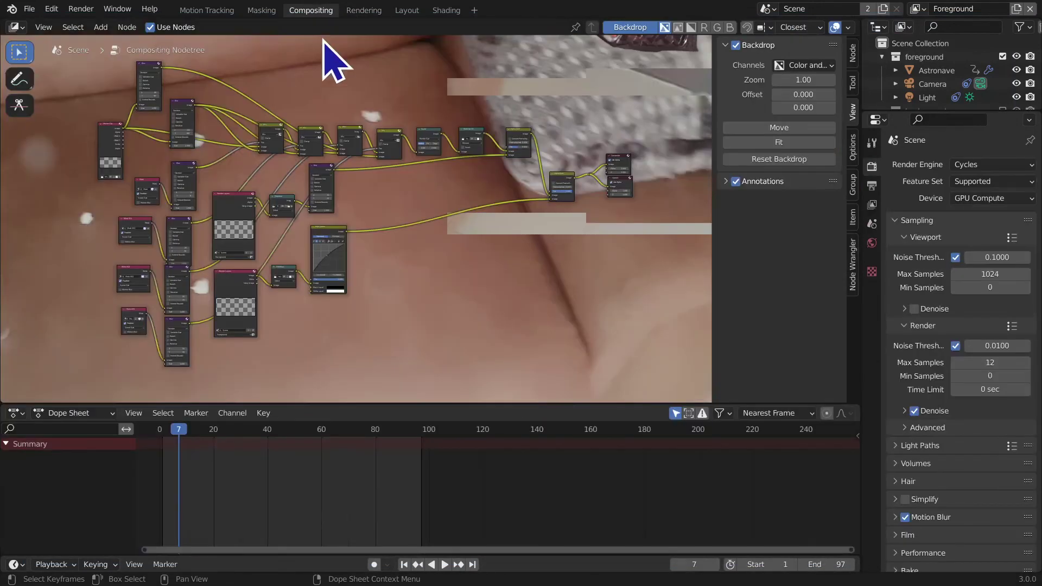
Step: Render the last frame, 97, to check the enlarged mask, then close the render window
left_click(473, 564)
key("F11")
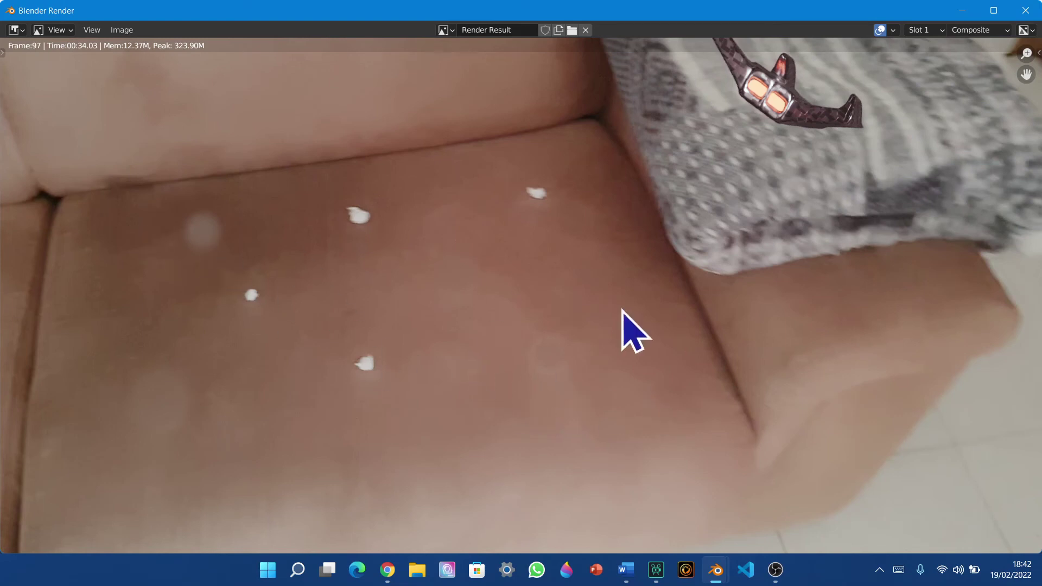
left_click(1026, 9)
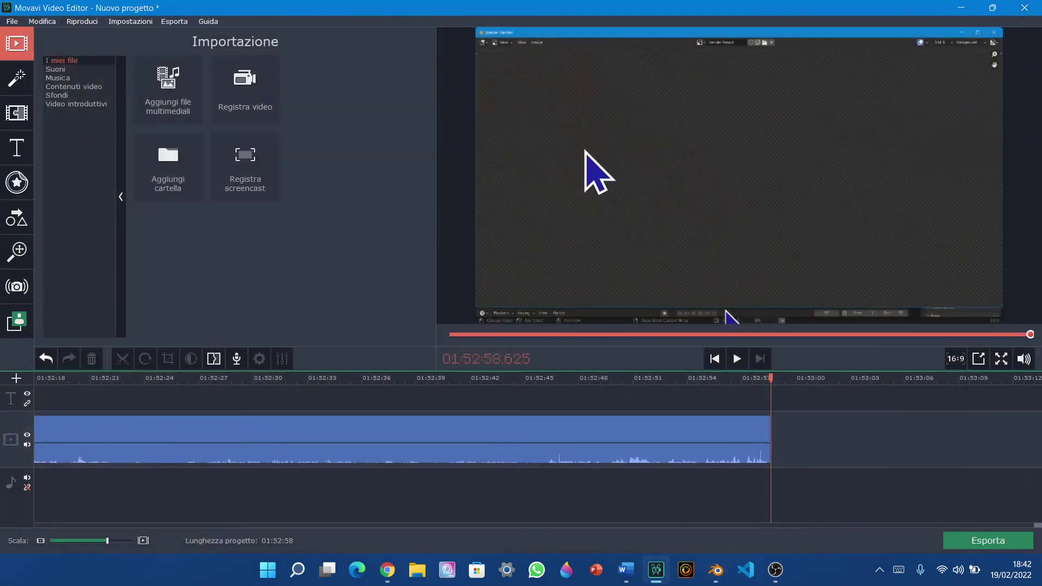
left_click(704, 560)
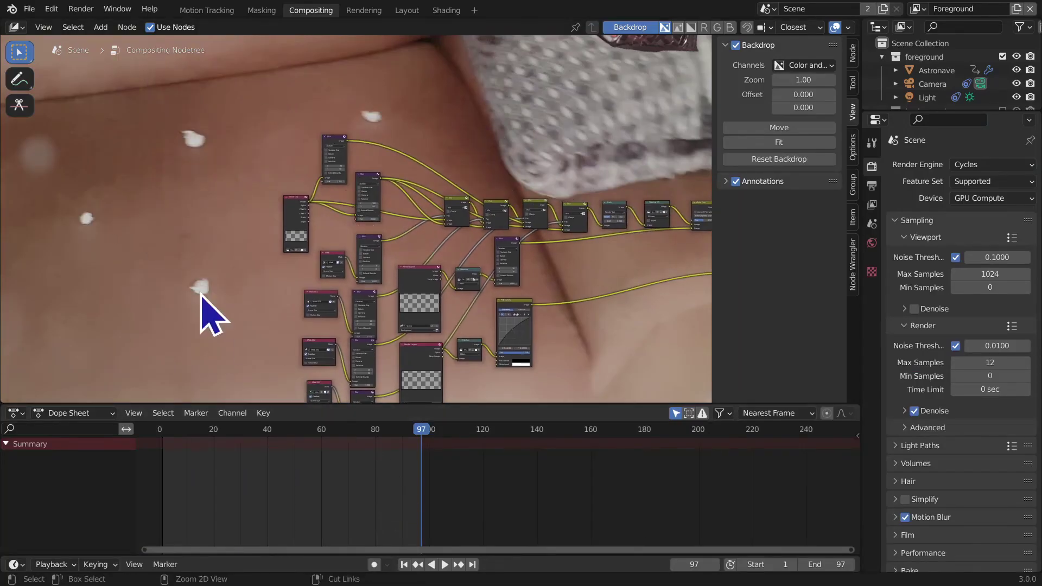
Step: Insert a trial Hue Saturation Value node on the upper Blur link with Value 0.5
scroll(97, 206, "up", 2)
scroll(272, 365, "up", 1)
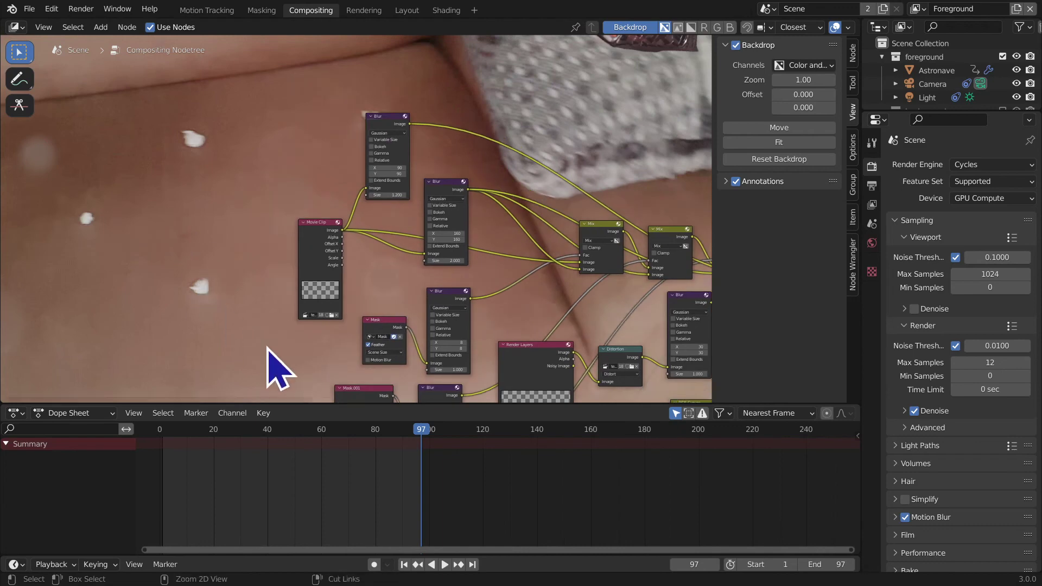
scroll(361, 139, "up", 2)
scroll(384, 198, "up", 2)
scroll(295, 188, "up", 2)
left_click_drag(295, 187, 233, 168)
key("shift+a")
mouse_move(407, 213)
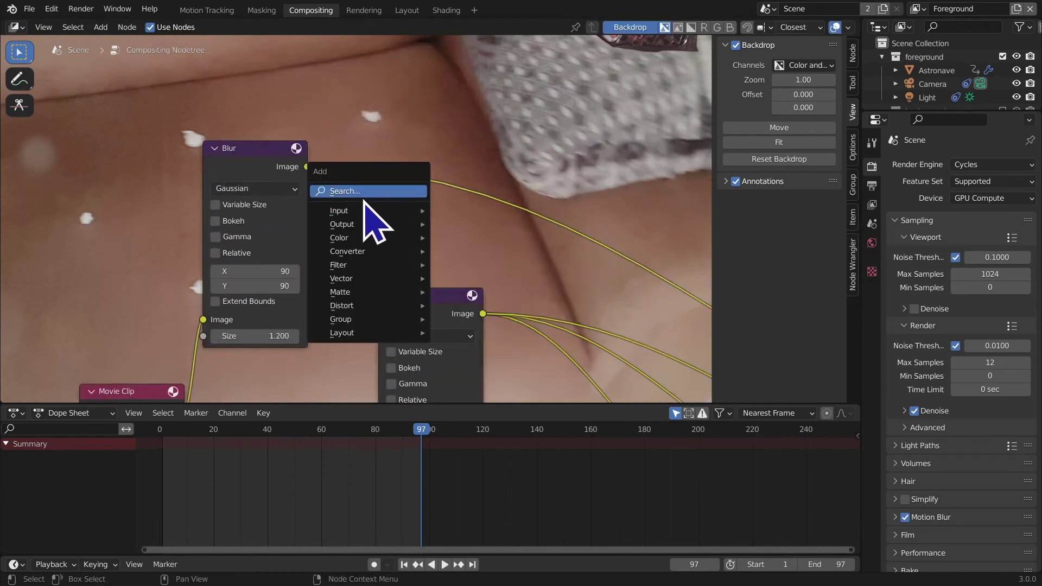
left_click(358, 192)
type("hsv")
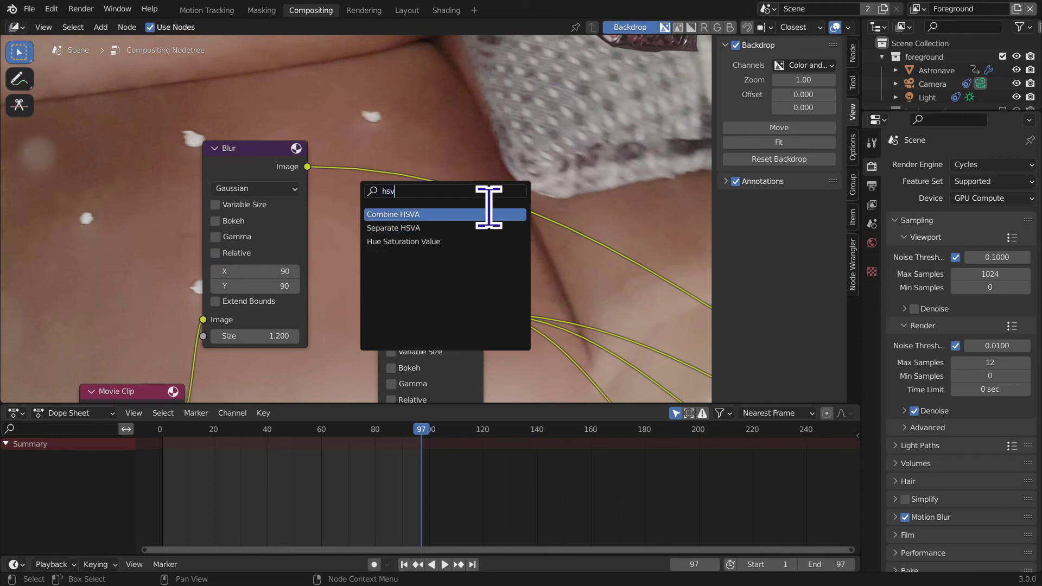
left_click(482, 241)
left_click(478, 201)
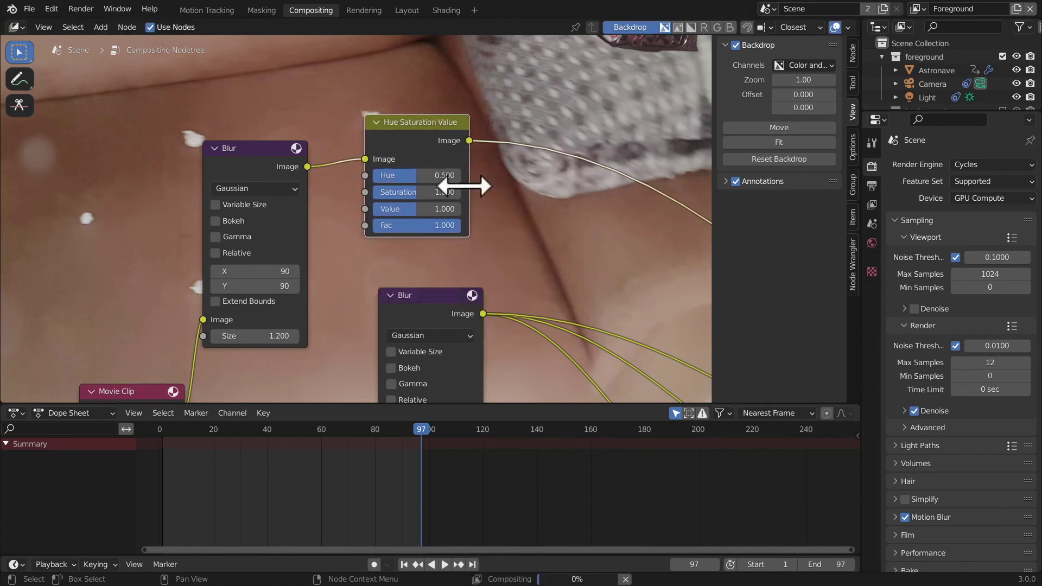
left_click(431, 209)
key("BackSpace")
type("0.5")
key("Return")
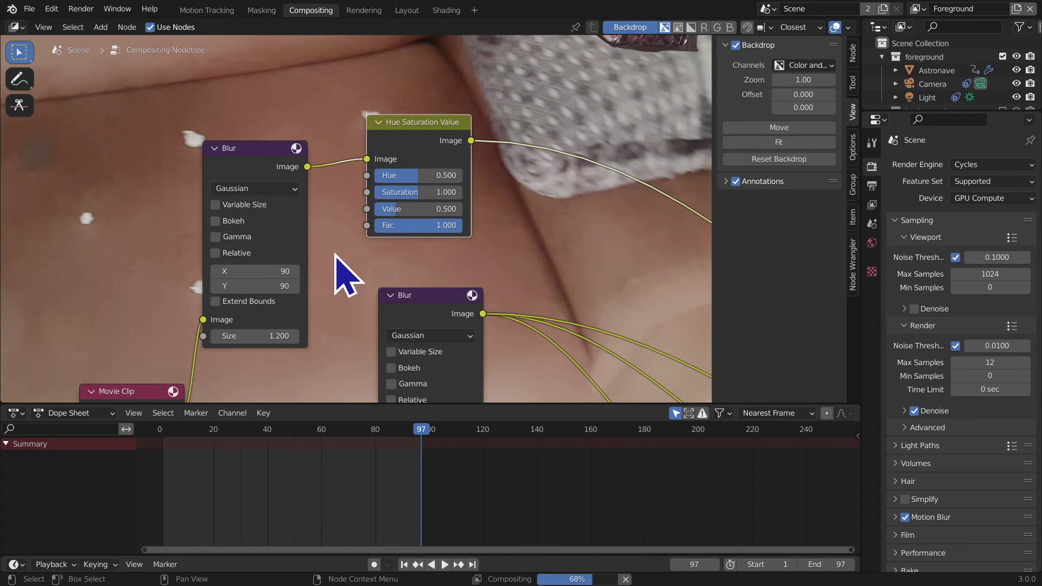
Step: Delete the Hue Saturation Value node and set the upper Blur node's X and Y to 160
middle_click_drag(337, 305, 377, 281)
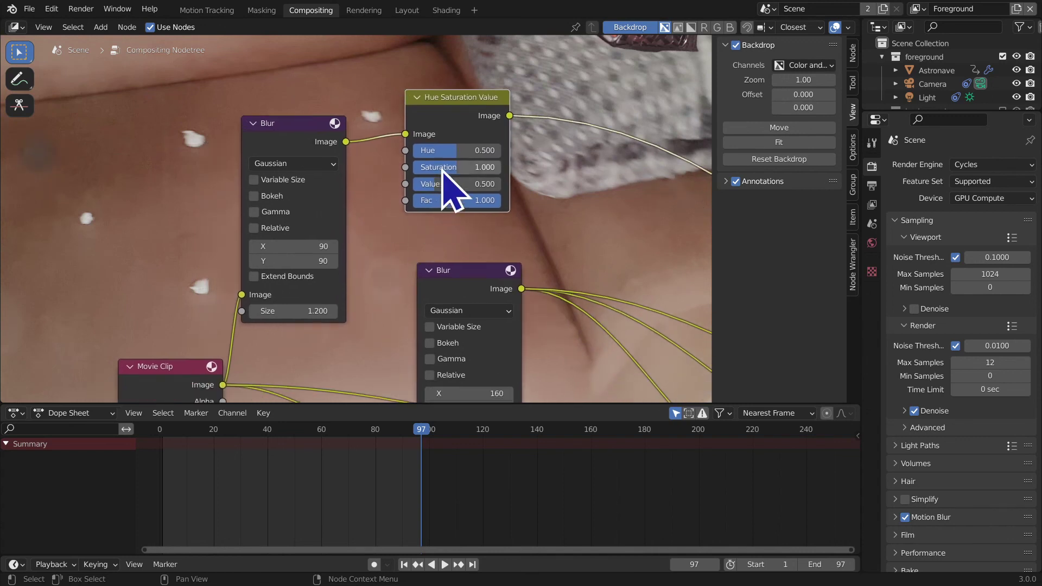
key("ctrl+x")
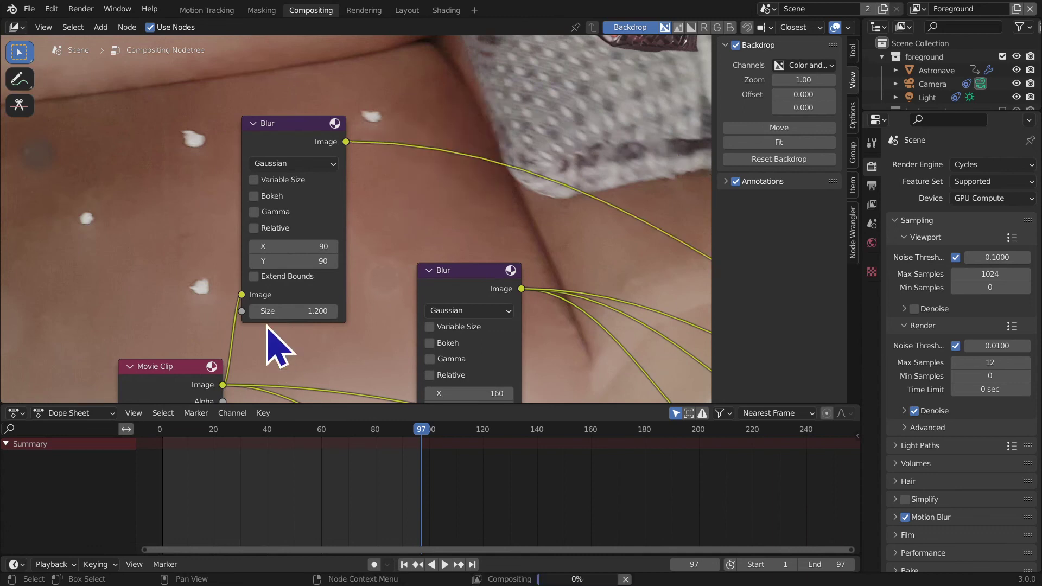
left_click_drag(302, 246, 302, 265)
type("15")
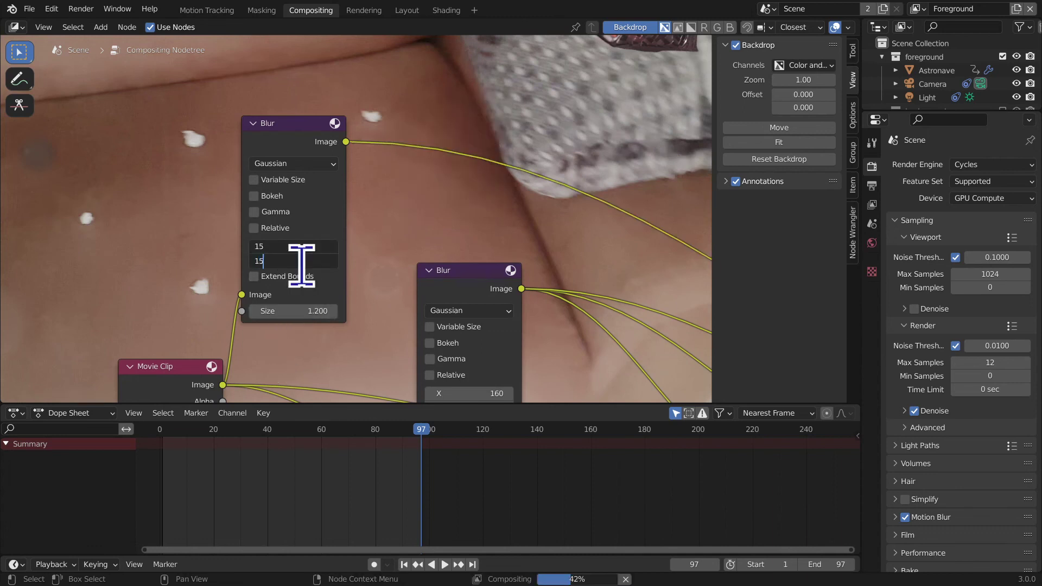
key("Escape")
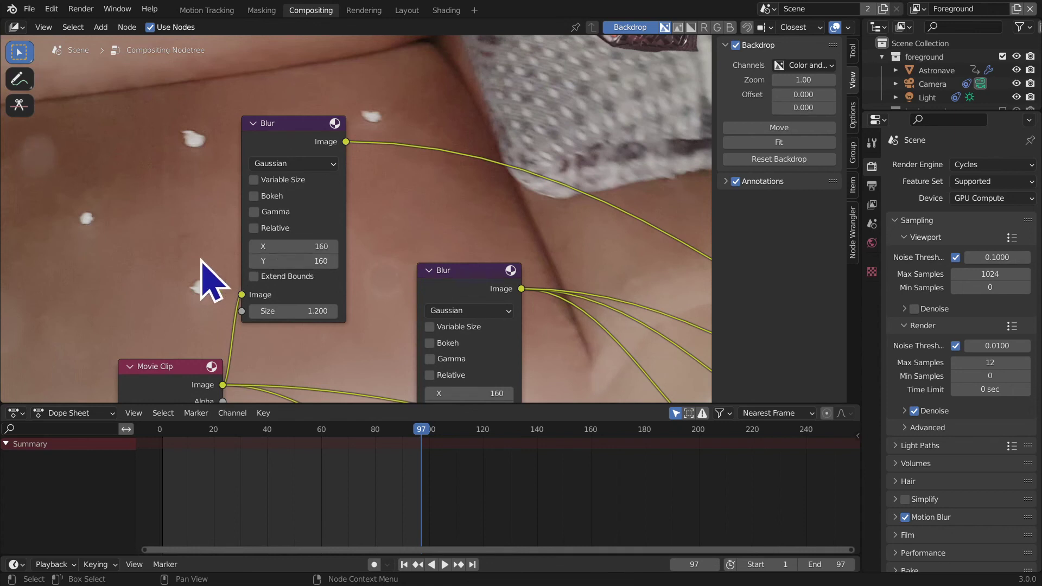
middle_click_drag(88, 333, 116, 277)
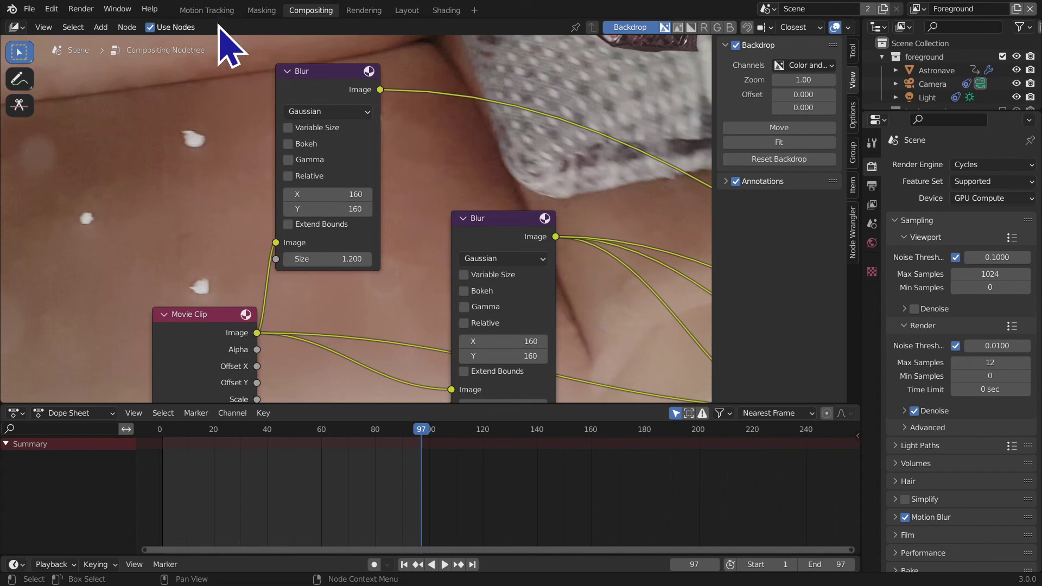
middle_click_drag(349, 216, 218, 16)
Step: In the Masking workspace, bring the lower mask into view and make Mask.003 active
left_click(209, 10)
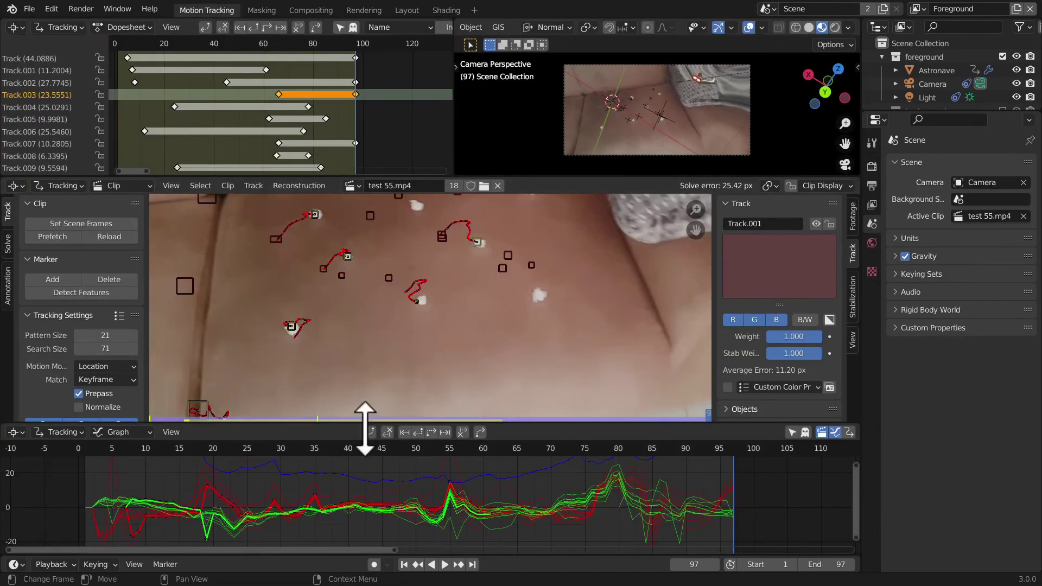
left_click(262, 10)
middle_click_drag(422, 423, 387, 266)
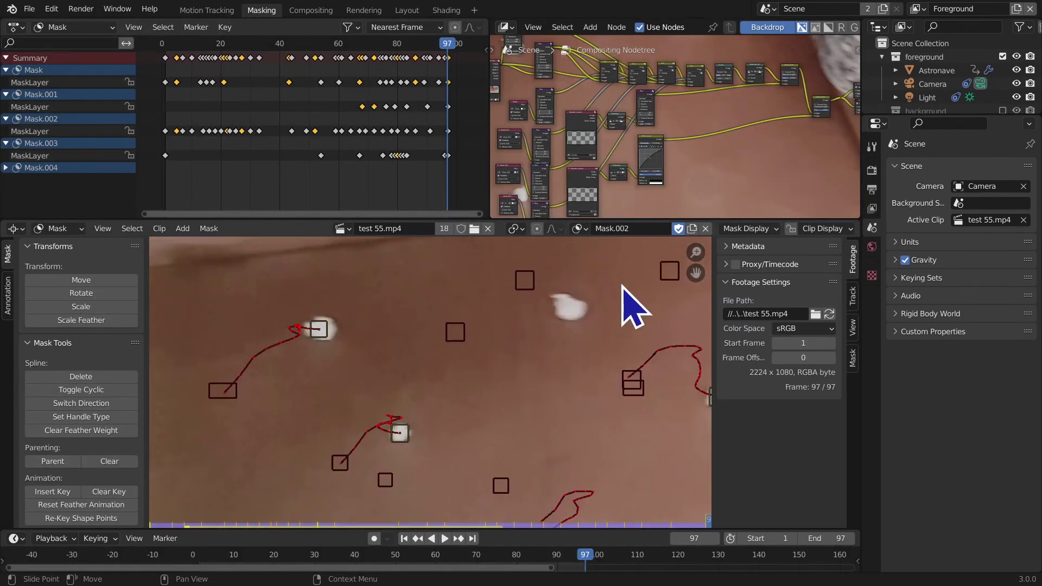
middle_click_drag(633, 303, 496, 516)
left_click(580, 229)
left_click(601, 277)
middle_click_drag(355, 369, 331, 390)
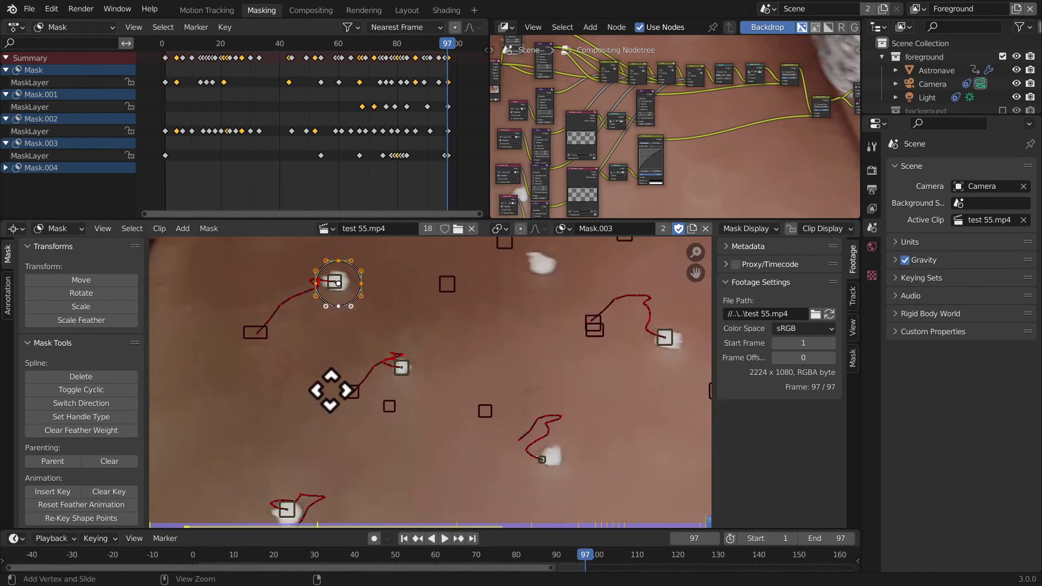
Step: Enlarge the Mask.003 circle and keyframe its shape at frame 1
left_click(405, 539)
key("s")
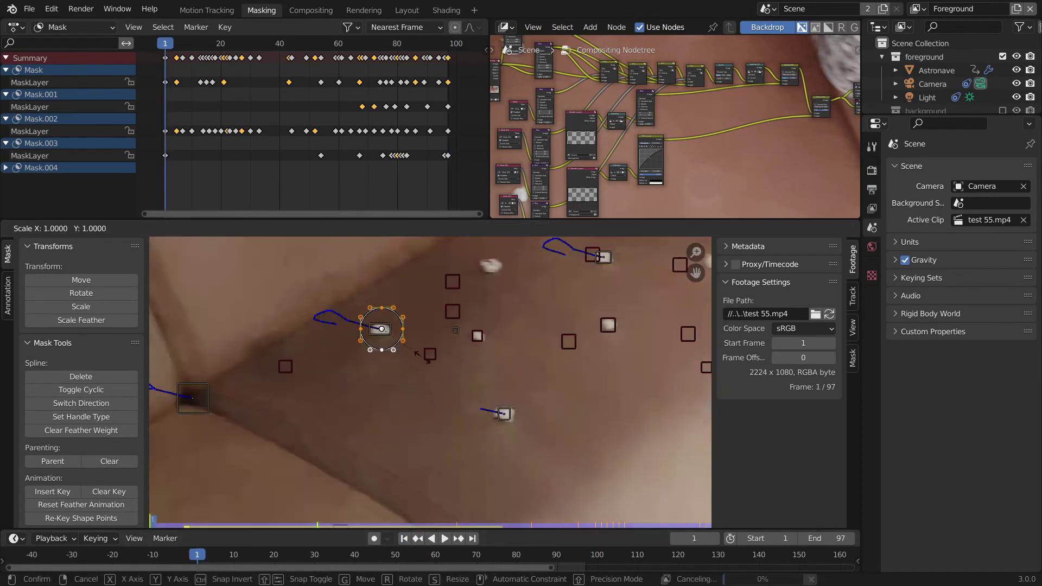
left_click(441, 380)
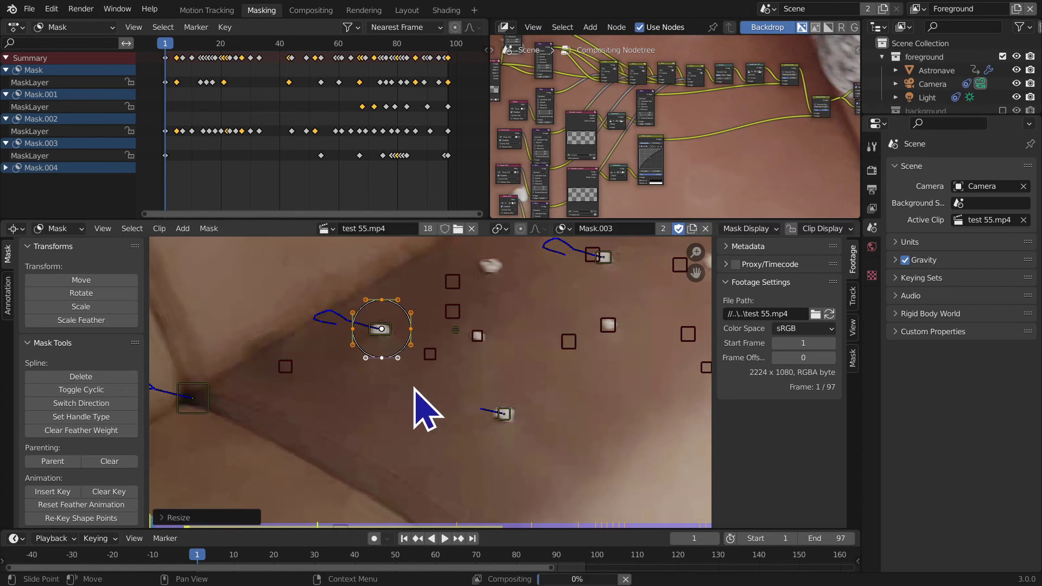
left_click(80, 494)
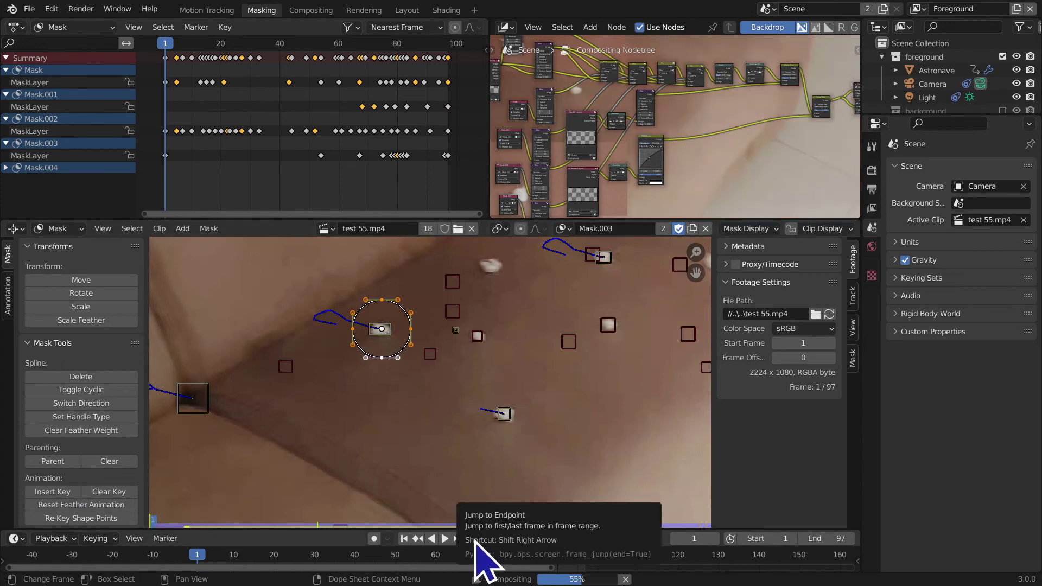
Step: Scale the circle up about 1.35 times at frame 97, keyframe it, then return to Compositing
left_click(474, 538)
key("s")
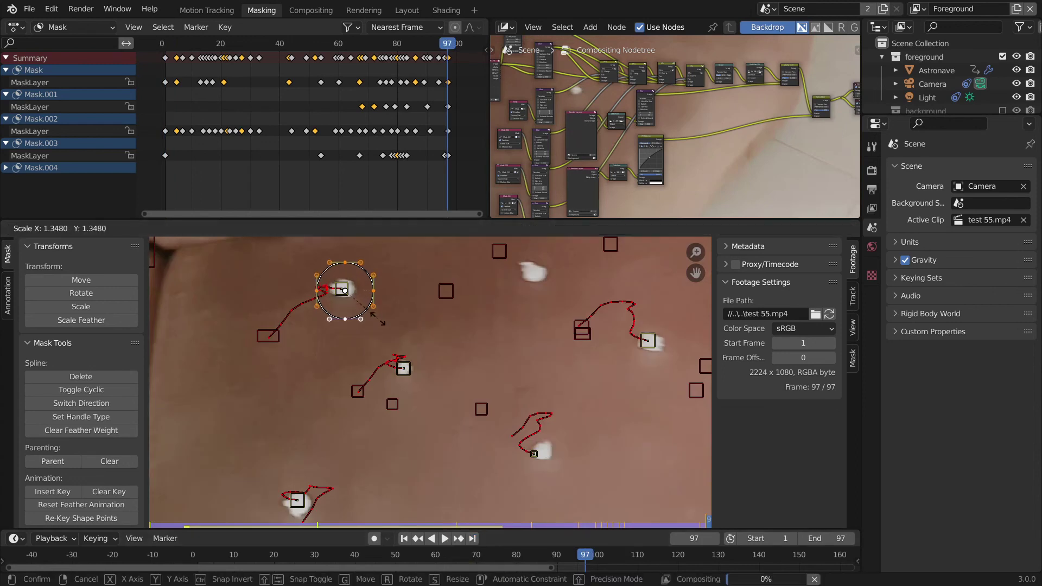
left_click(396, 349)
left_click(54, 491)
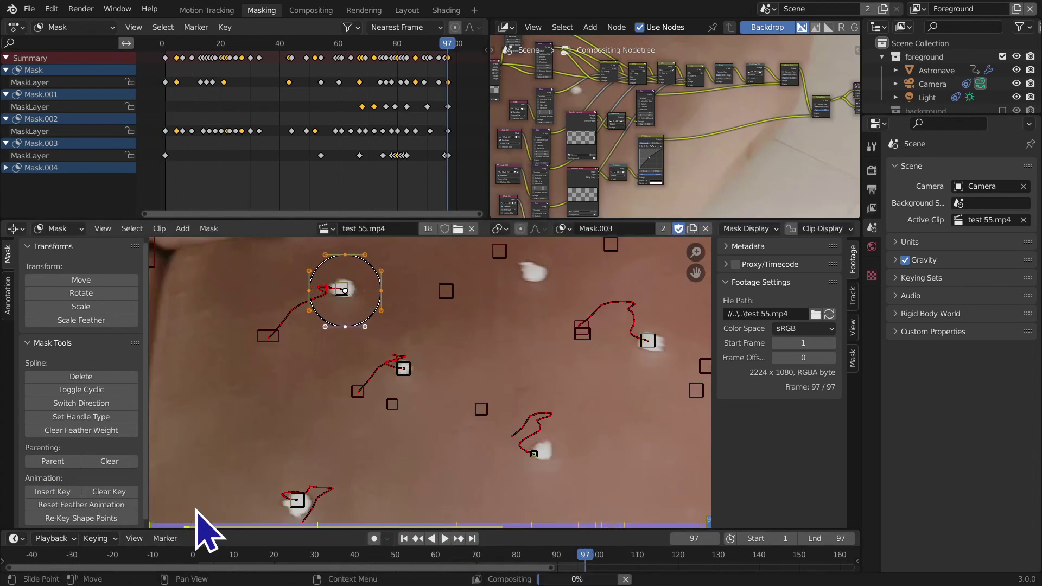
key("Left")
key("Right")
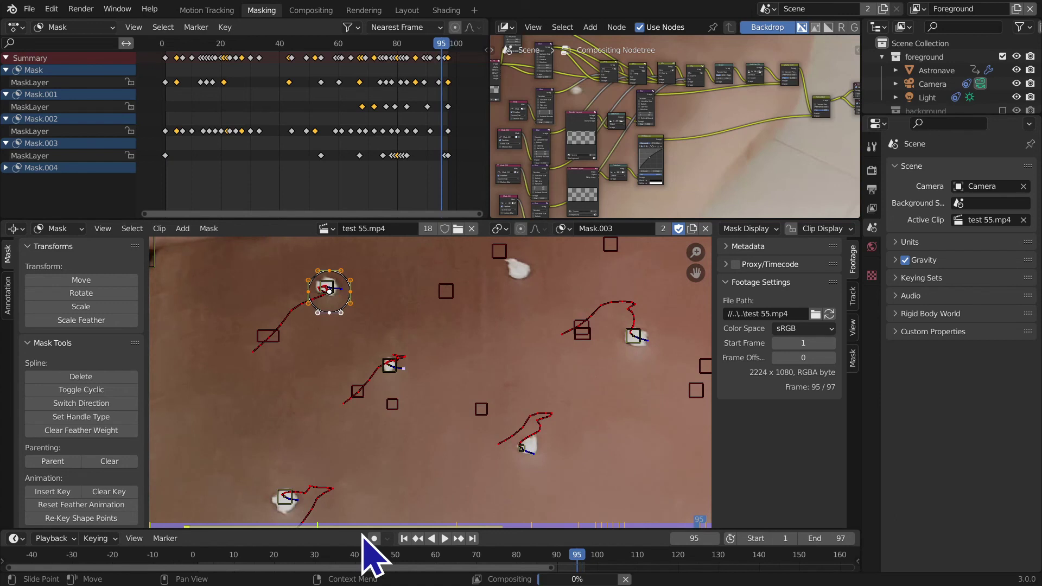
key("Left")
key("Left")
left_click(472, 539)
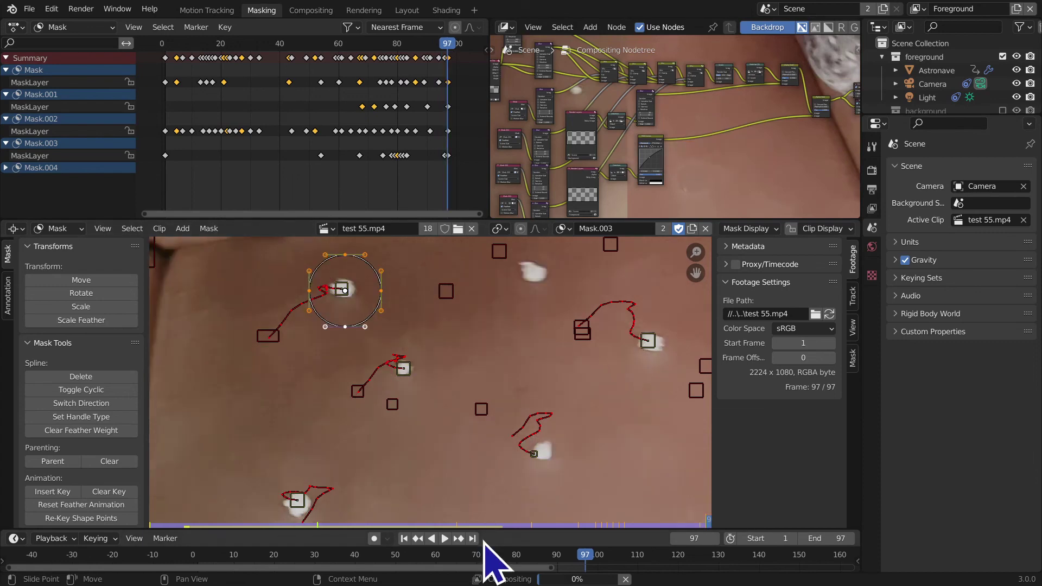
left_click(307, 10)
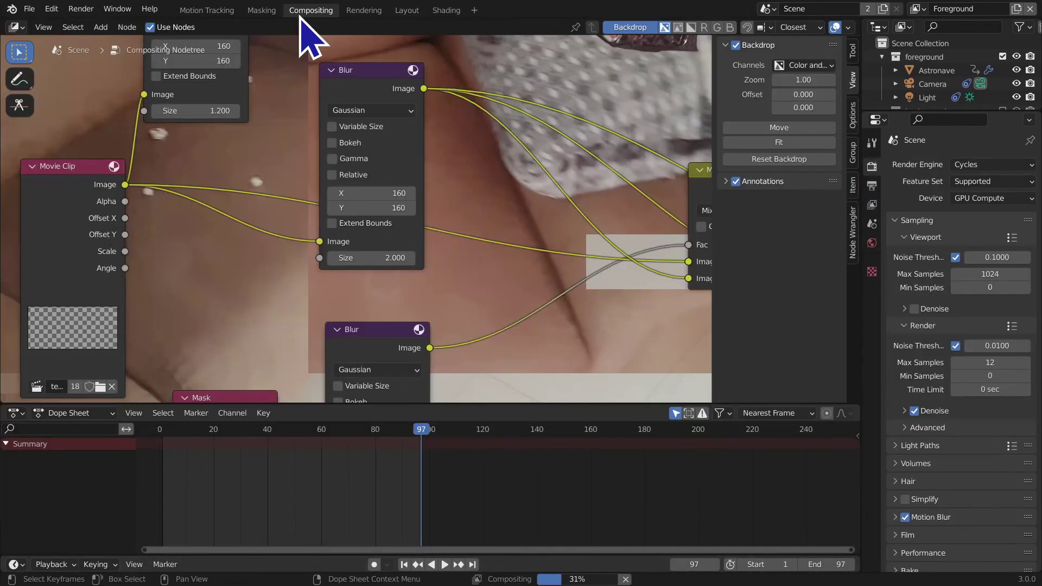
Step: Set the Mask.003 Blur node's X to 40 and render frame 97 to check the patches
middle_click_drag(280, 43, 349, 232)
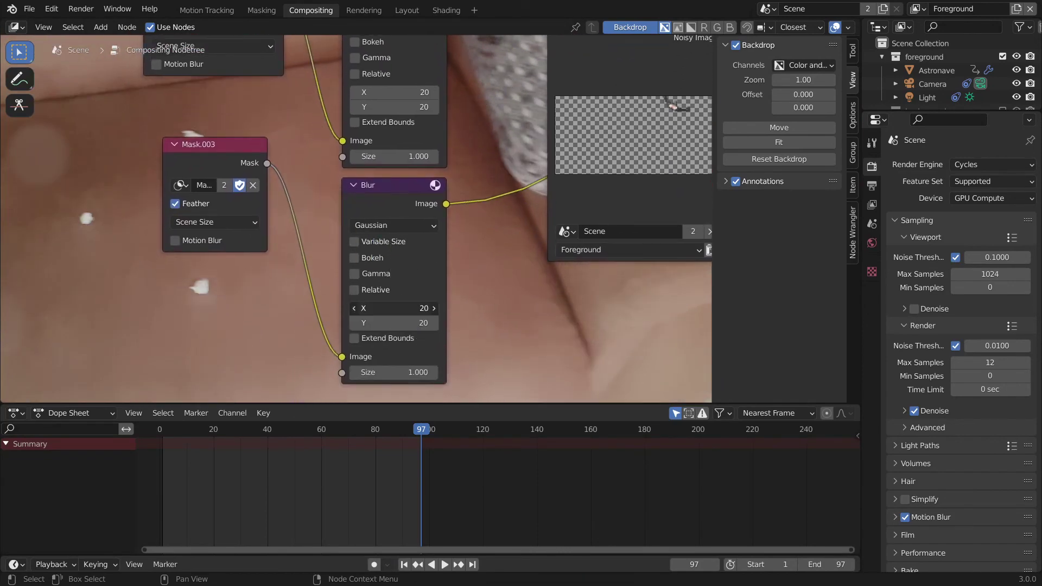
left_click(402, 308)
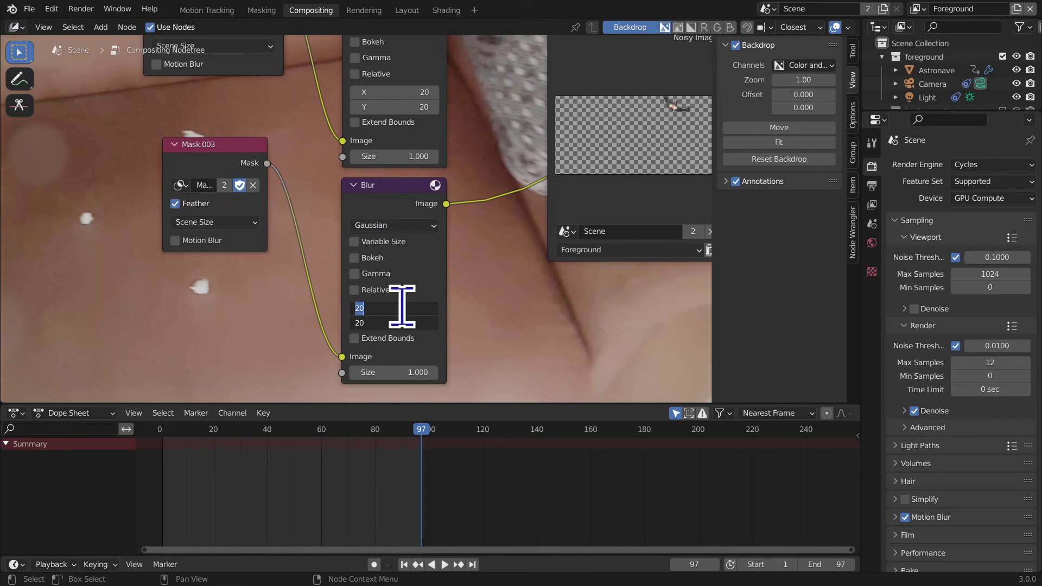
key("Return")
key("F12")
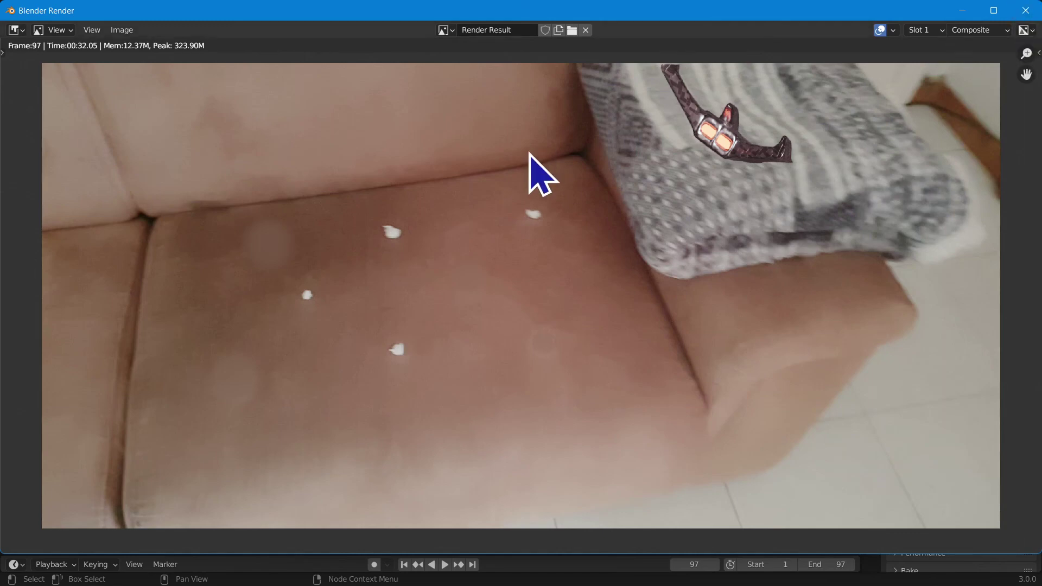
Step: Stop the clip at frame 45 and switch the view layer to Background and back to Foreground
left_click(1026, 10)
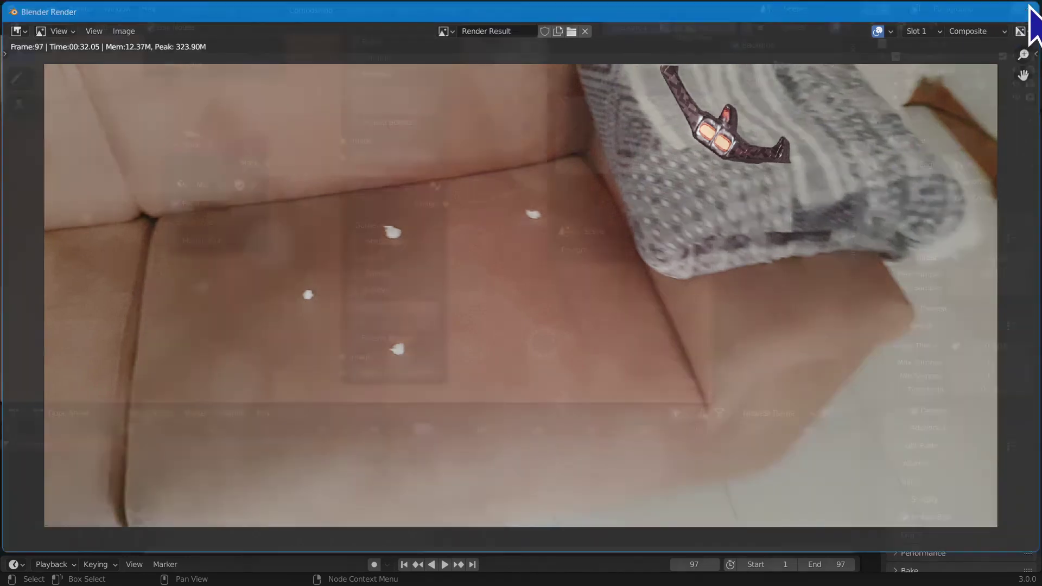
left_click(217, 10)
key("space")
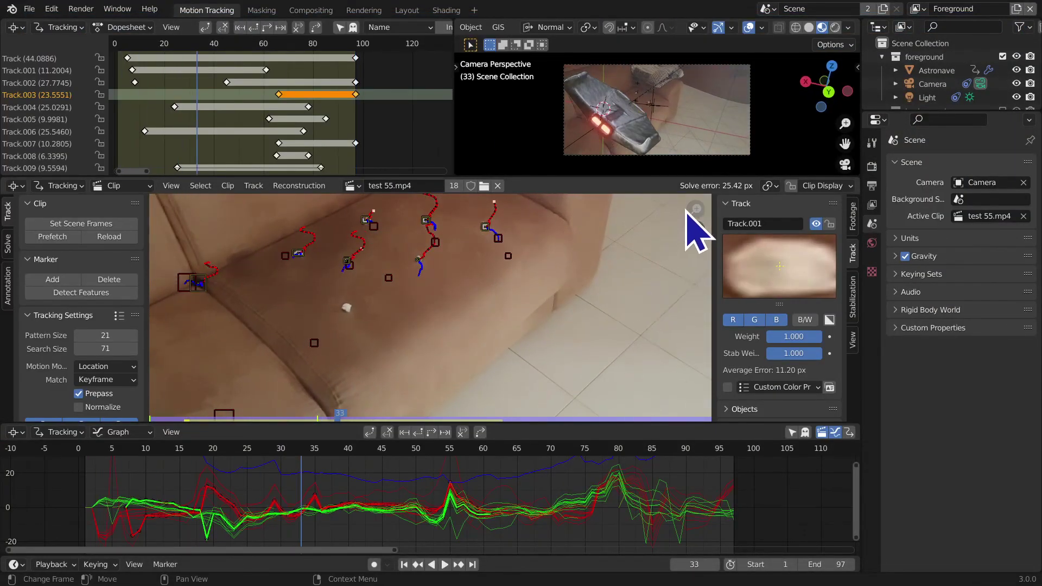
key("space")
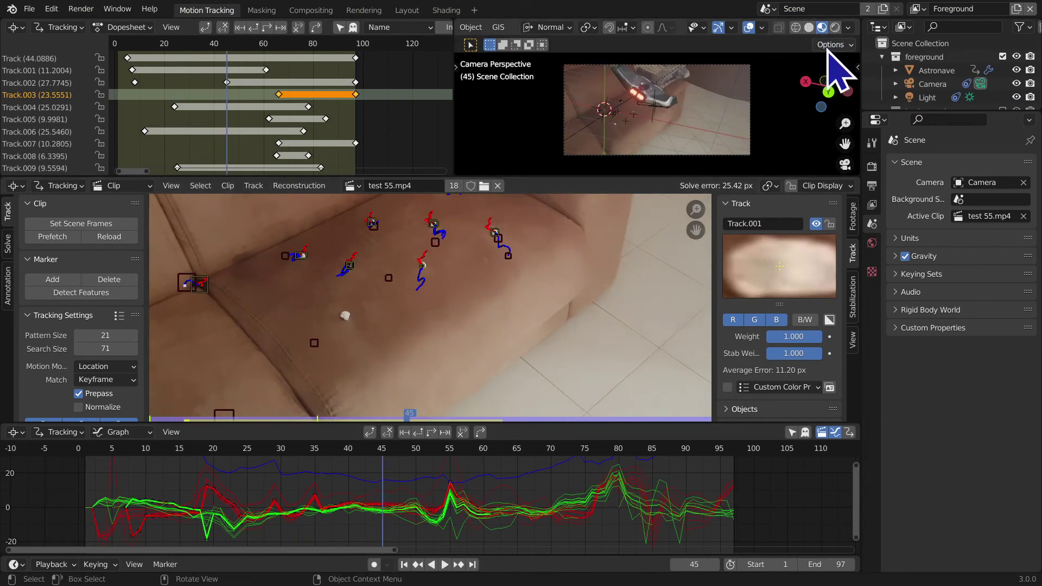
left_click(919, 9)
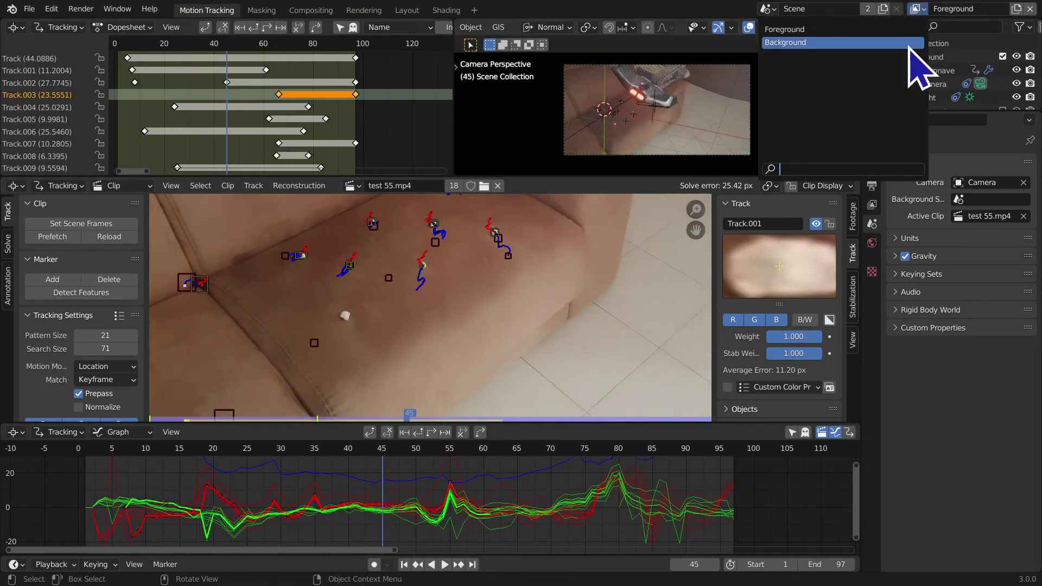
left_click(923, 44)
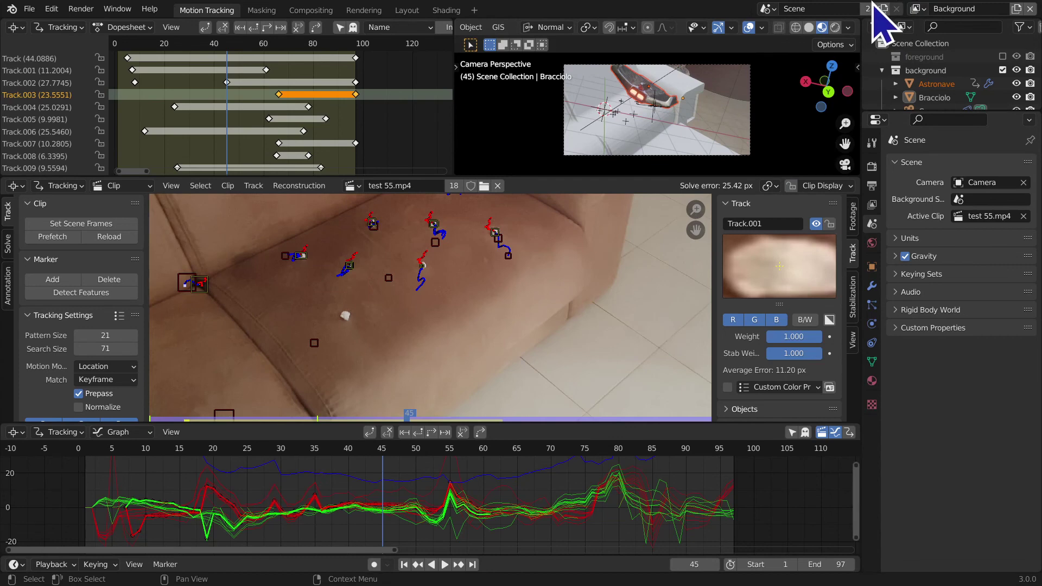
left_click(918, 10)
left_click(914, 30)
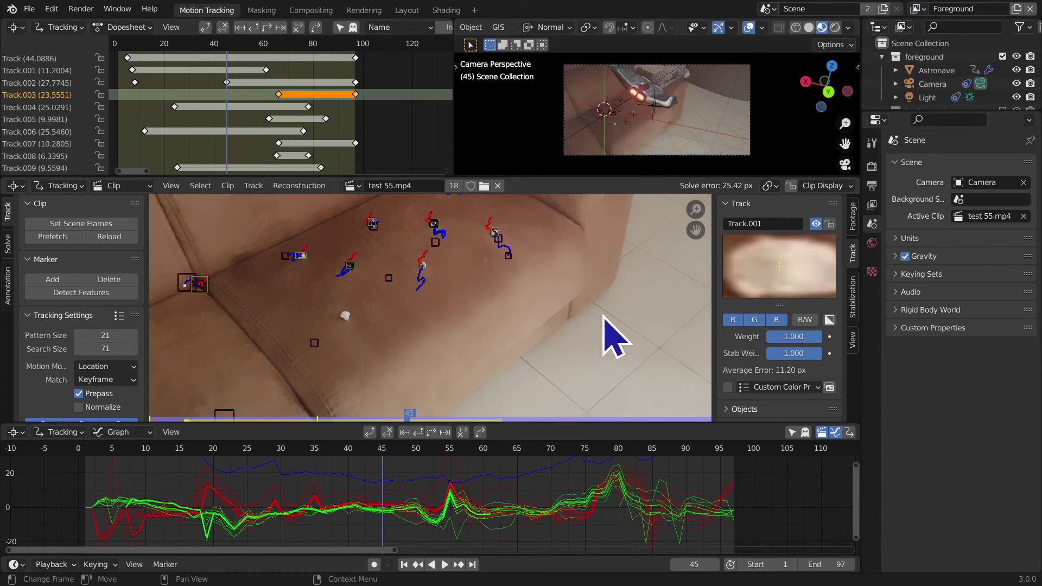
Step: Render frame 45 and inspect the white specks in the result
key("F11")
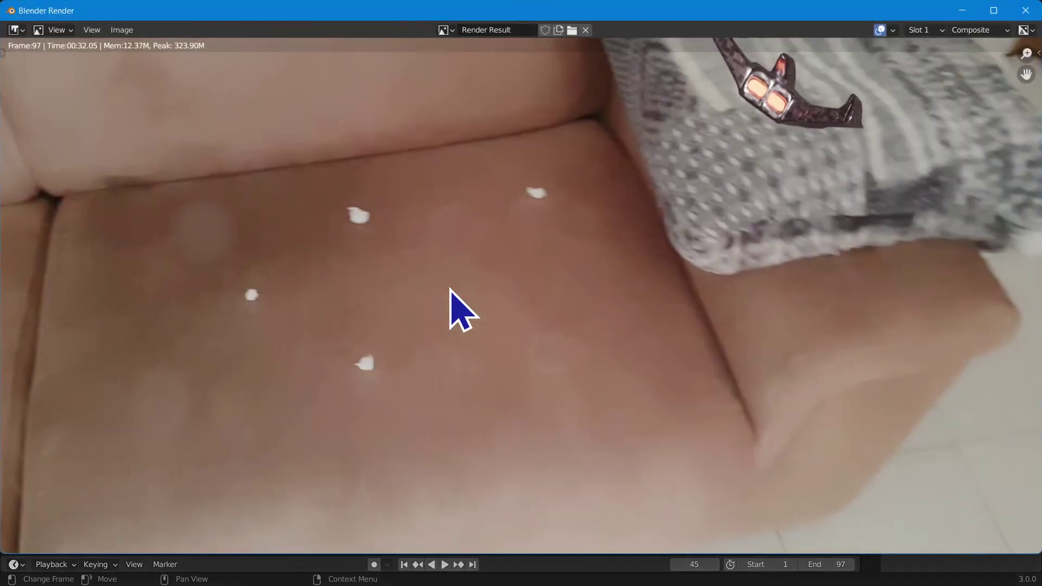
middle_click_drag(388, 310, 618, 488)
scroll(619, 489, "up", 3)
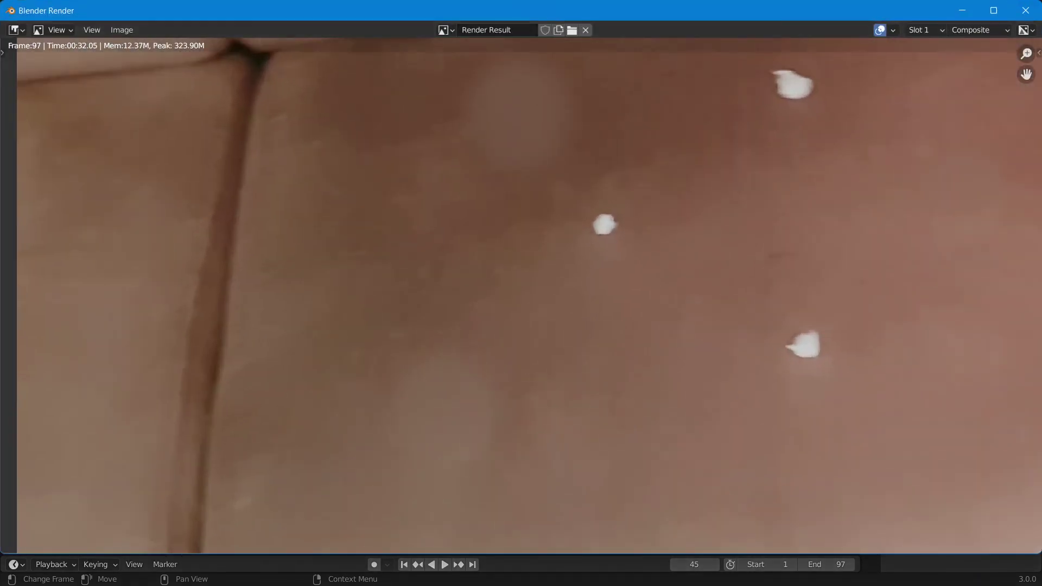
middle_click_drag(624, 145, 233, 57)
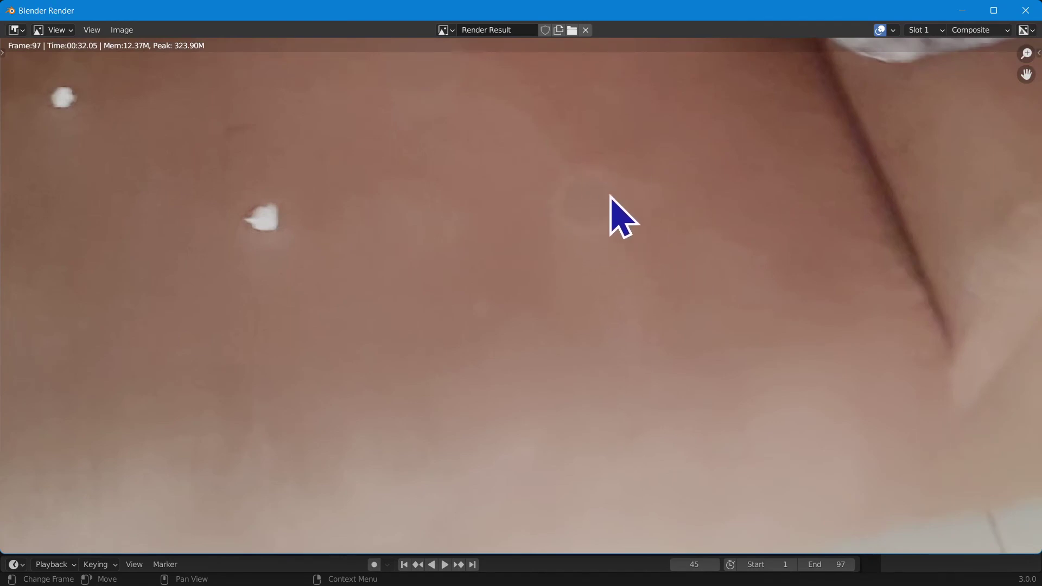
left_click(1026, 10)
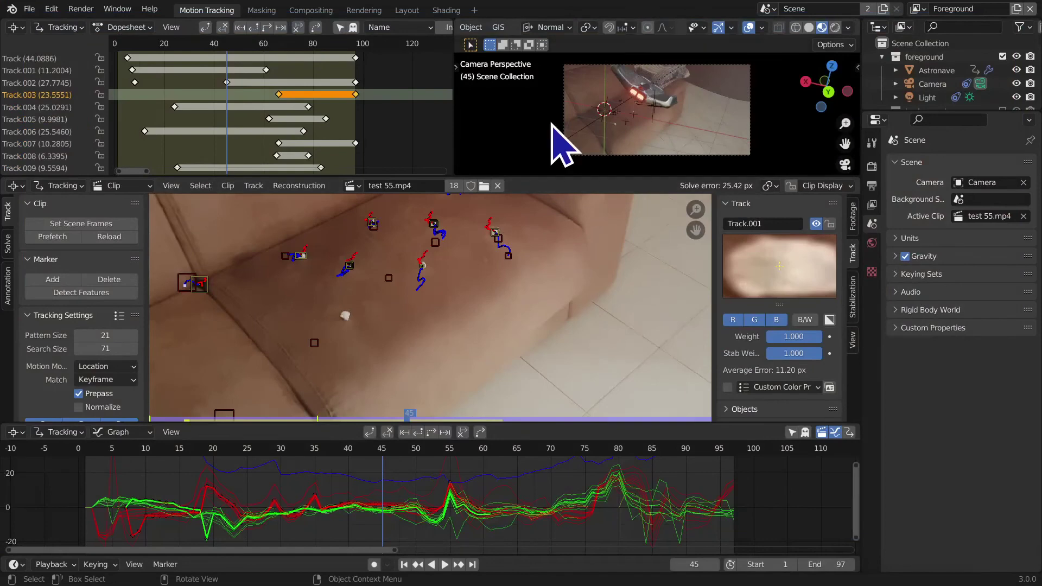
Step: In the Masking workspace, load Mask.001 onto the footage and view other masked specks
left_click(263, 10)
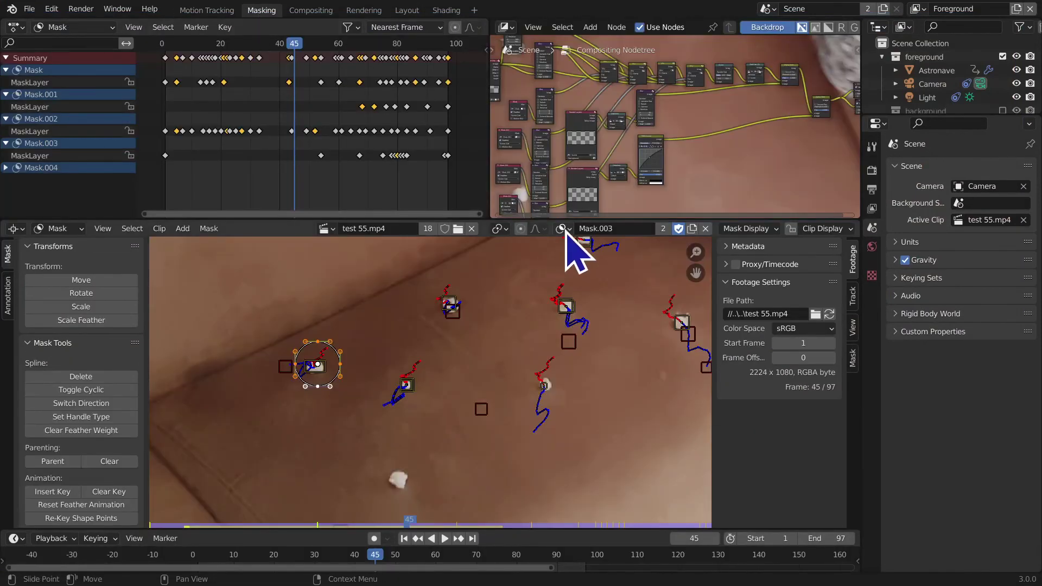
left_click(564, 229)
left_click(624, 262)
middle_click_drag(594, 320, 485, 299)
left_click(580, 229)
Step: Load the mask named Mask, enlarge and keyframe its circle at frame 45, and enlarge it slightly at frame 43
left_click(587, 249)
middle_click_drag(555, 313, 549, 322)
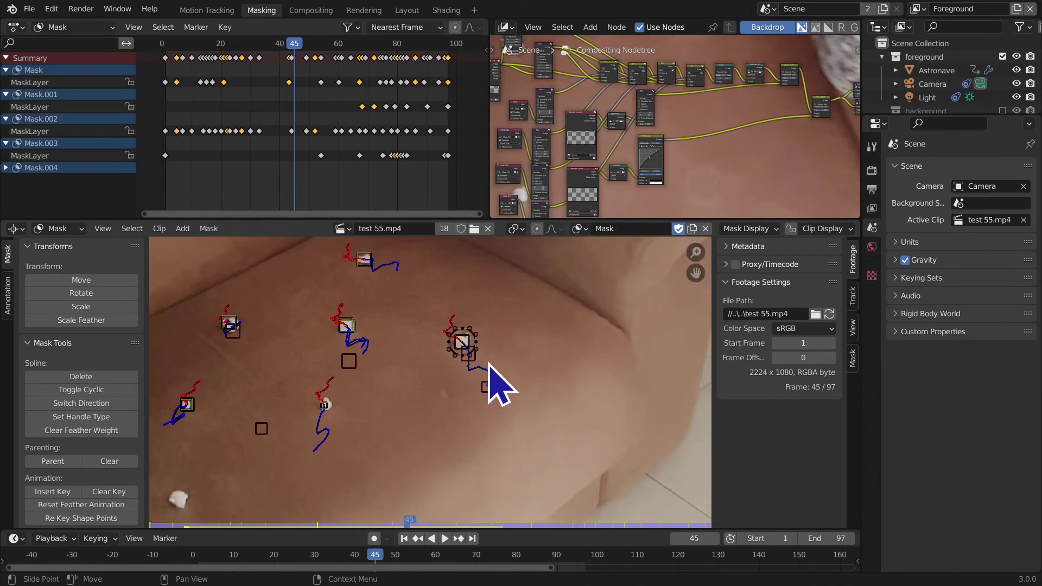
key("s")
left_click(497, 366)
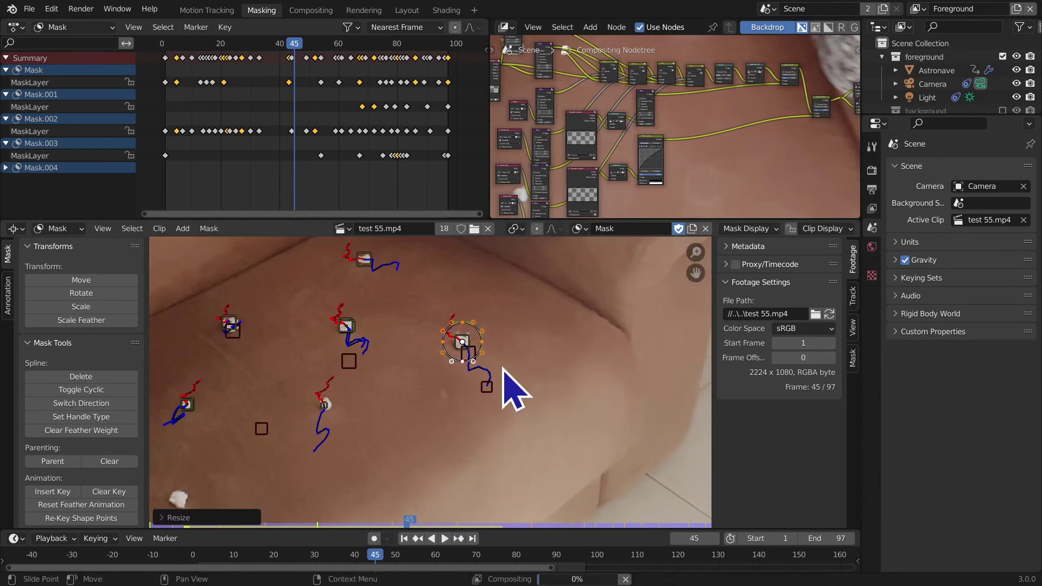
left_click(54, 492)
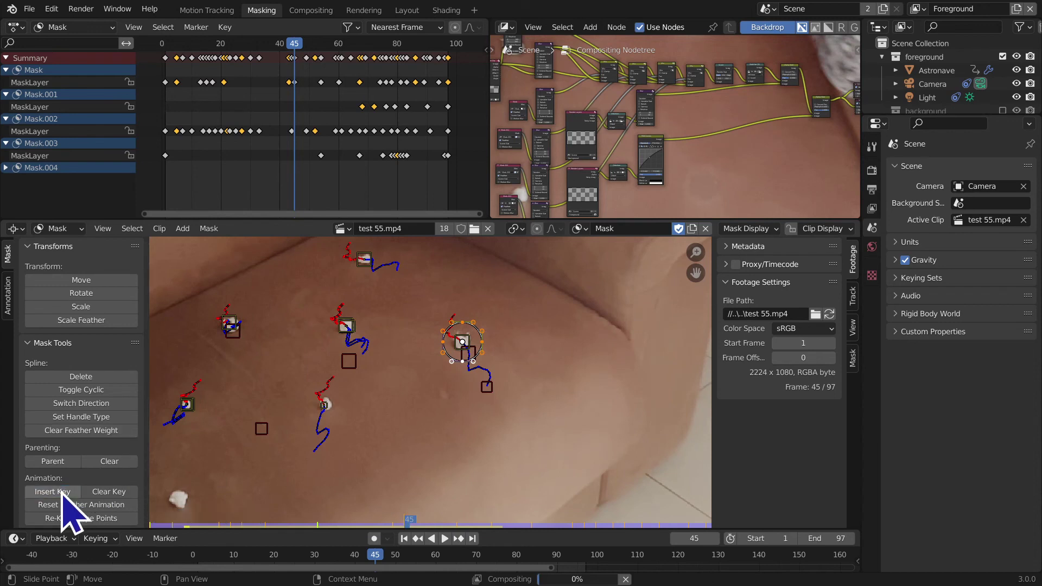
key("Left")
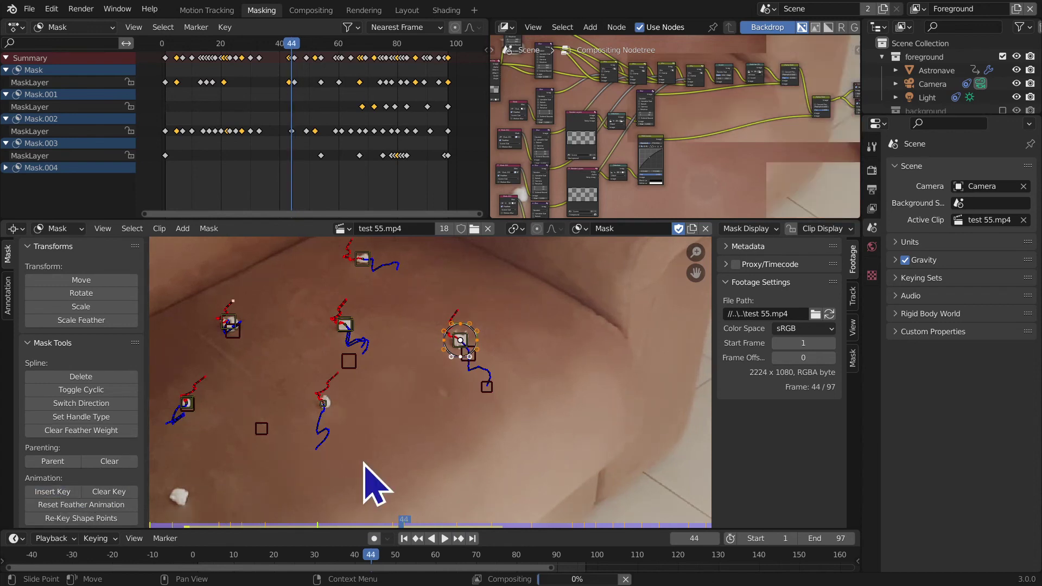
key("Left")
key("s")
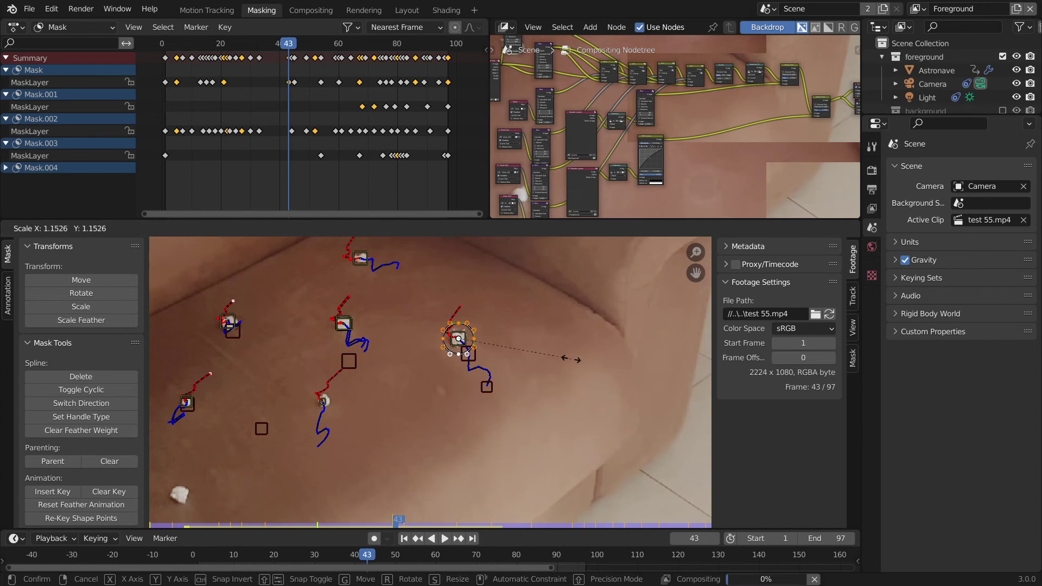
left_click(580, 380)
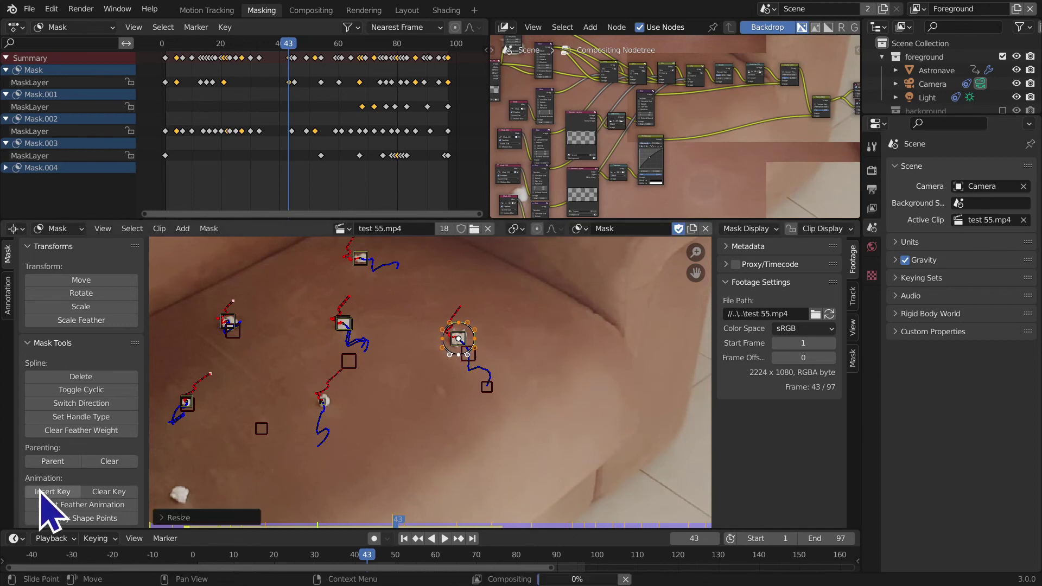
key("Right")
key("Right")
key("Right")
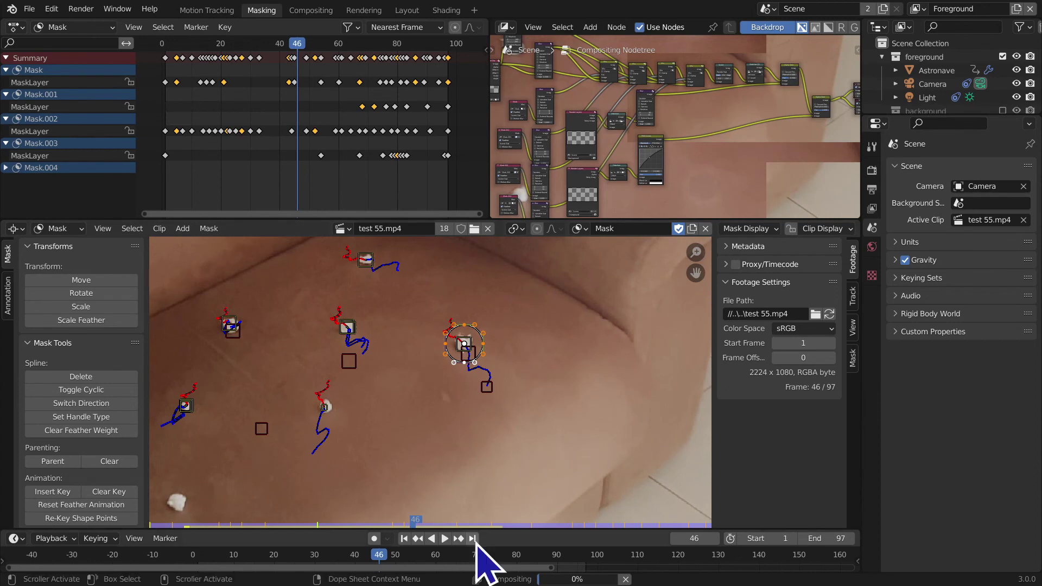
Step: Enlarge and keyframe the circle at frames 97 and 96, then render frame 97
left_click(474, 541)
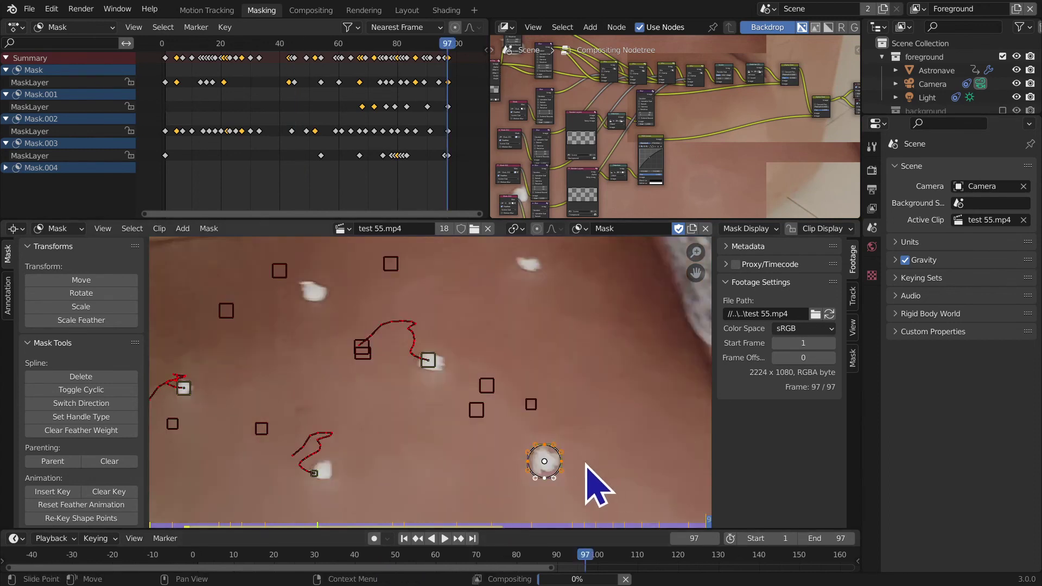
key("s")
left_click(604, 464)
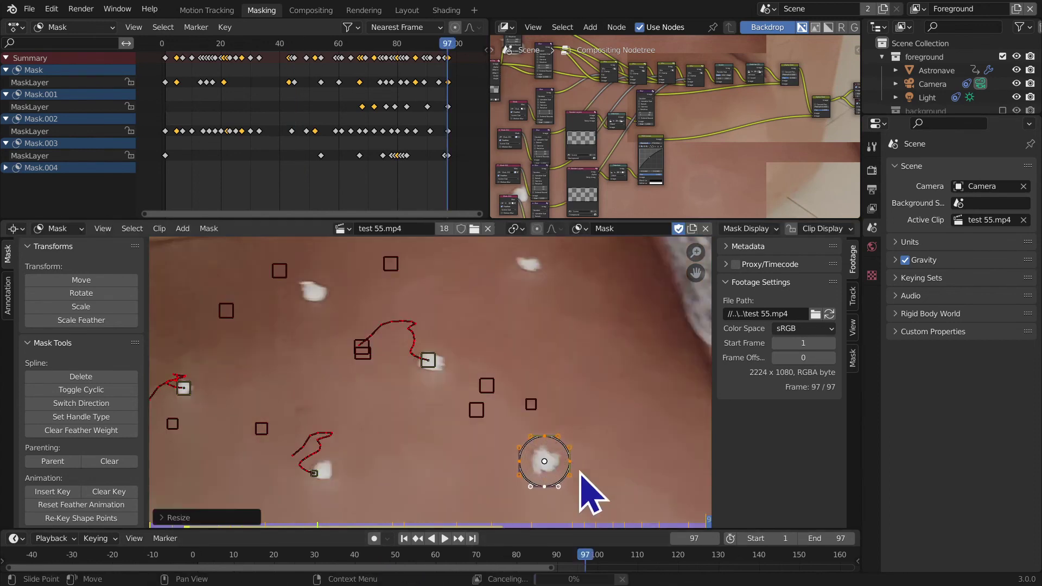
left_click(70, 492)
middle_click_drag(555, 431, 545, 362)
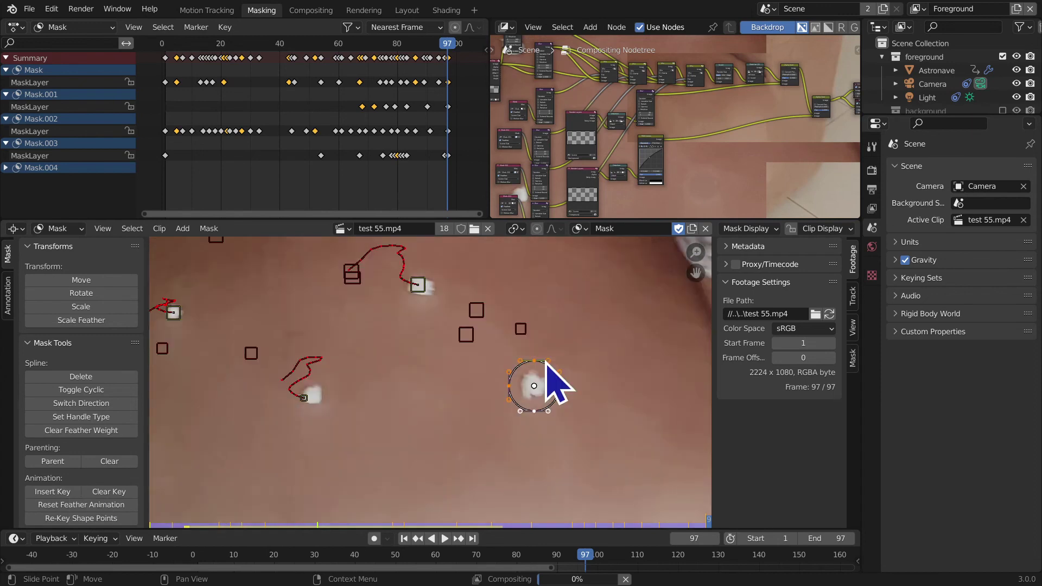
key("Left")
key("s")
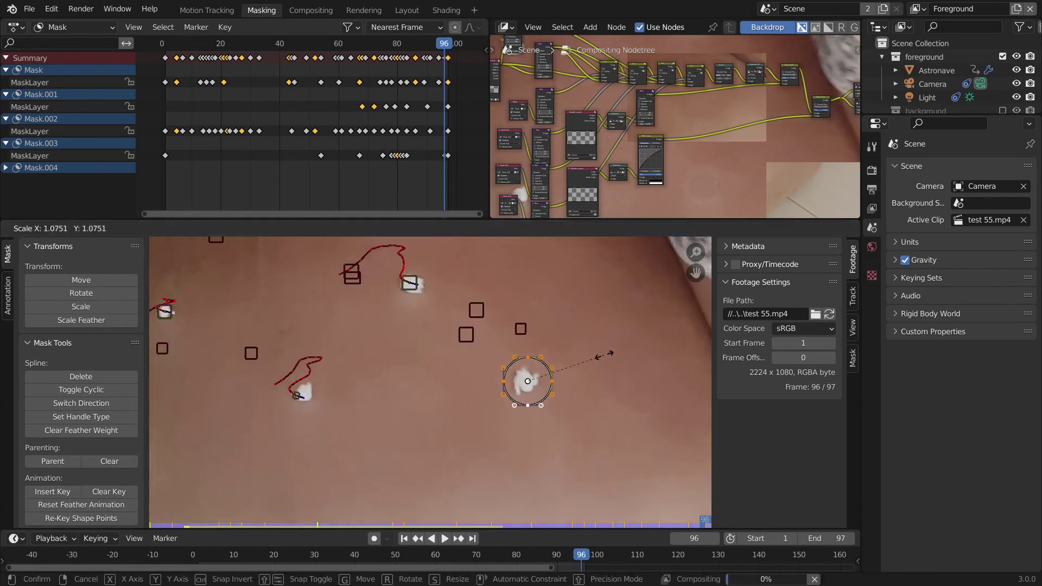
left_click(608, 361)
left_click(34, 494)
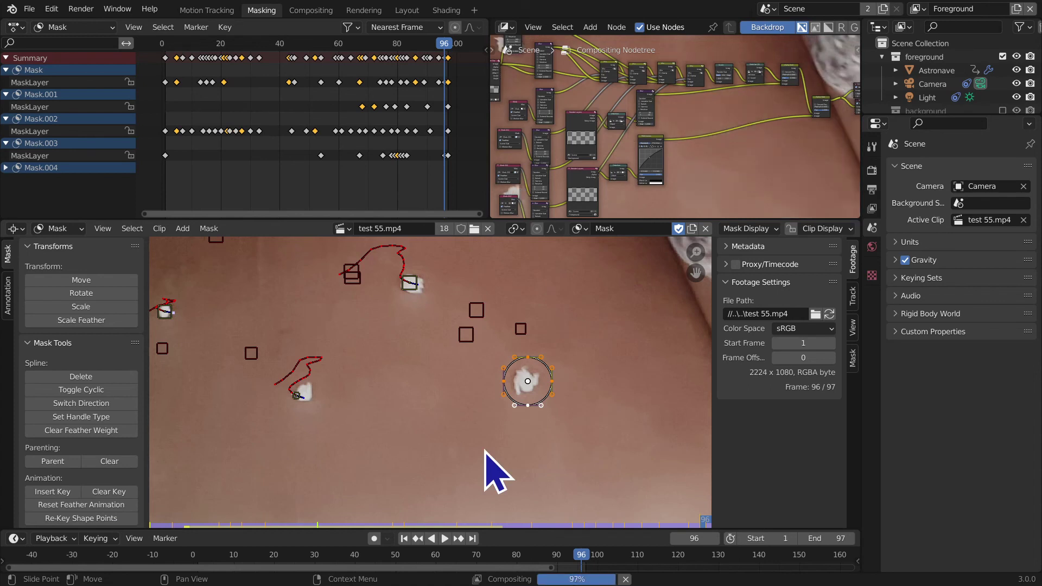
left_click(473, 539)
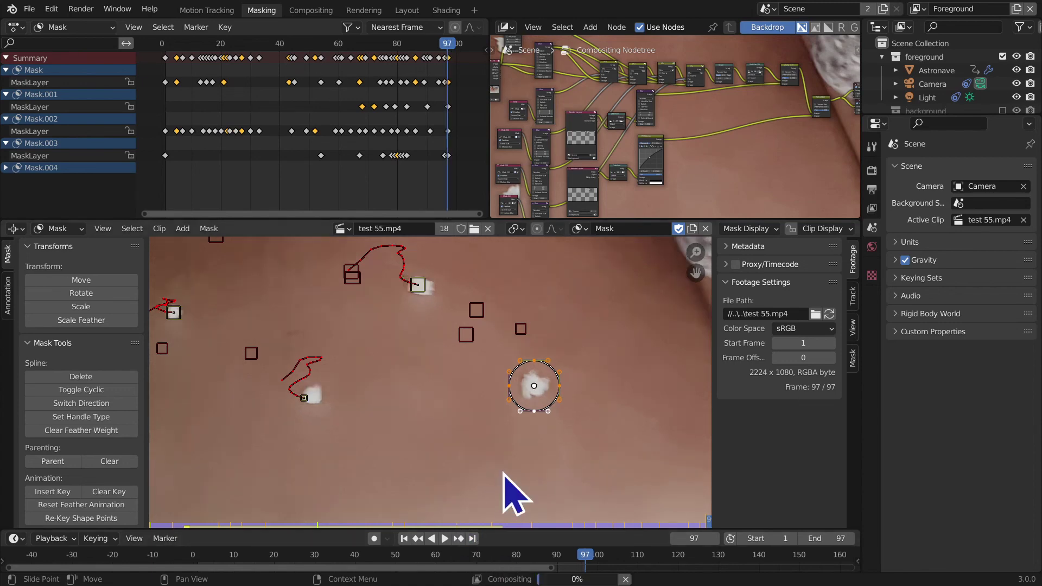
key("F12")
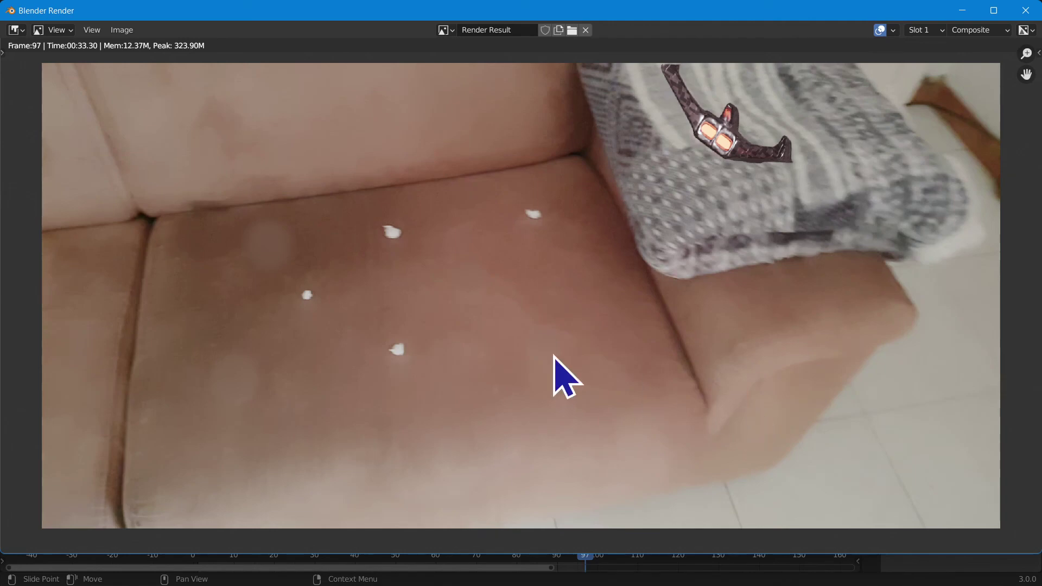
Step: Zoom and pan around the frame 97 render to inspect the sofa, then close it
scroll(624, 344, "down", 2, "shift")
middle_click_drag(458, 442, 473, 261, "ctrl")
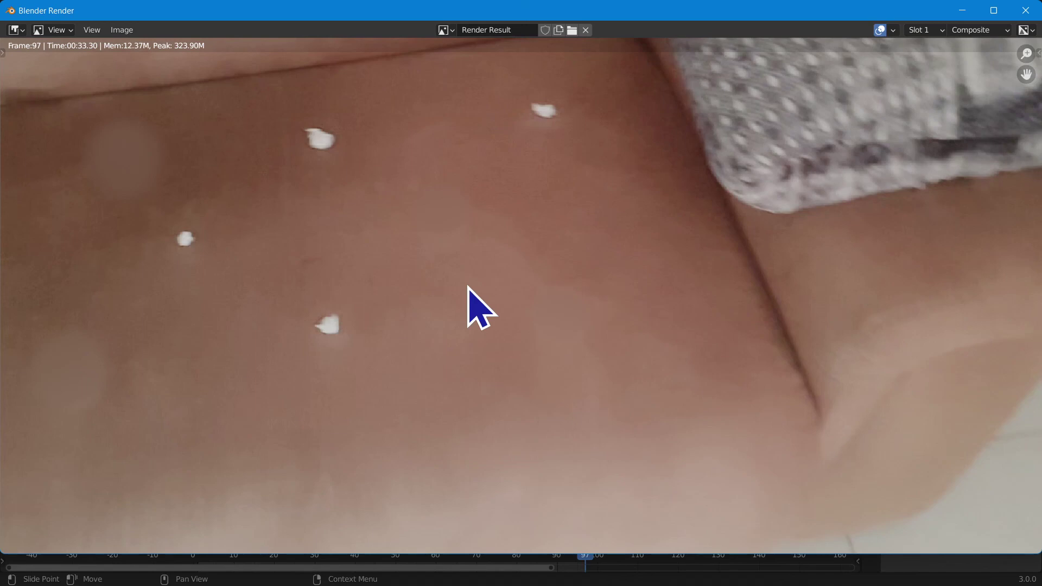
middle_click_drag(370, 319, 532, 308)
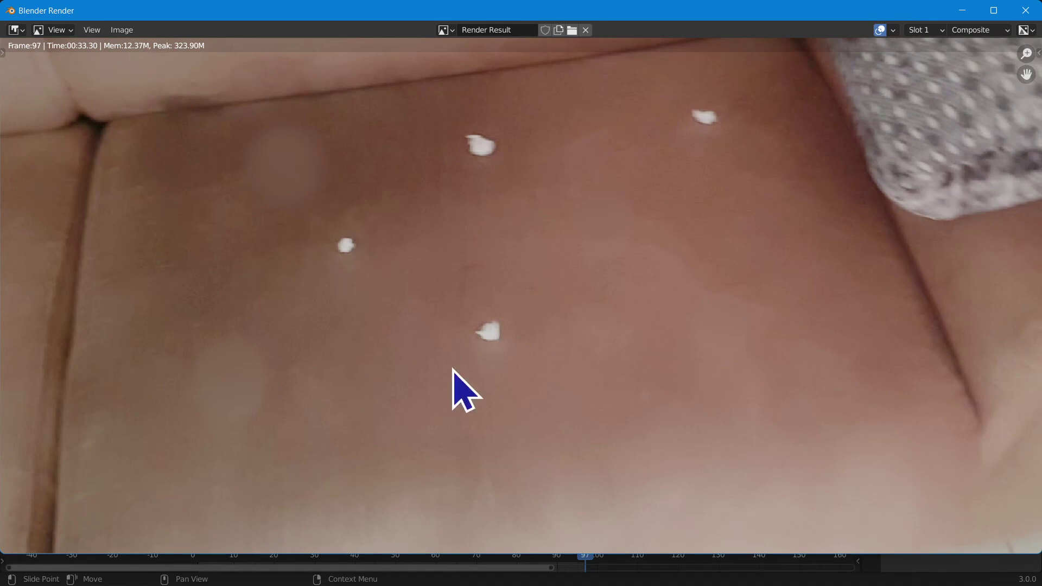
scroll(459, 374, "down", 1)
middle_click_drag(464, 378, 475, 373)
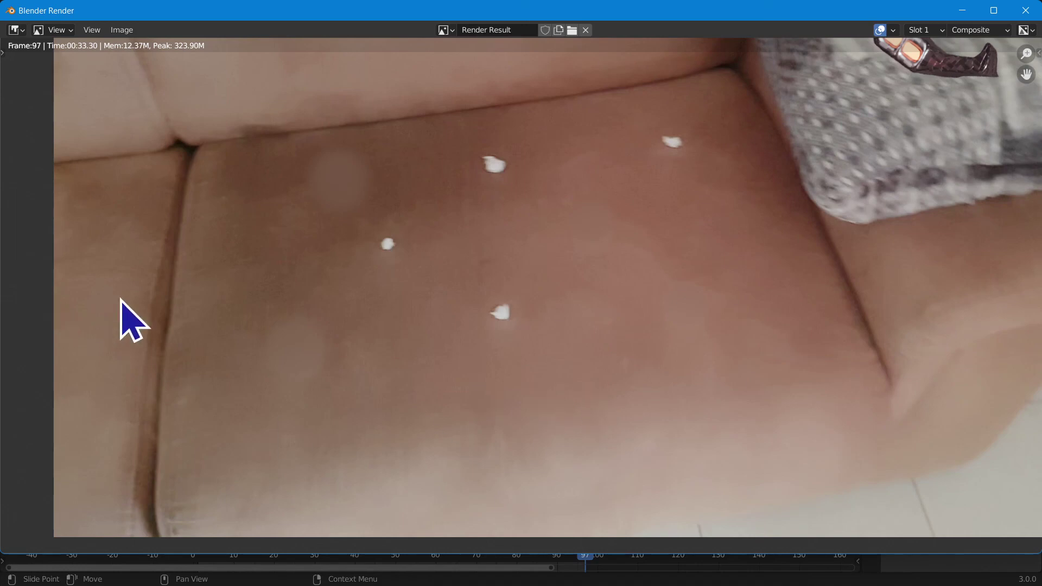
scroll(478, 282, "down", 2)
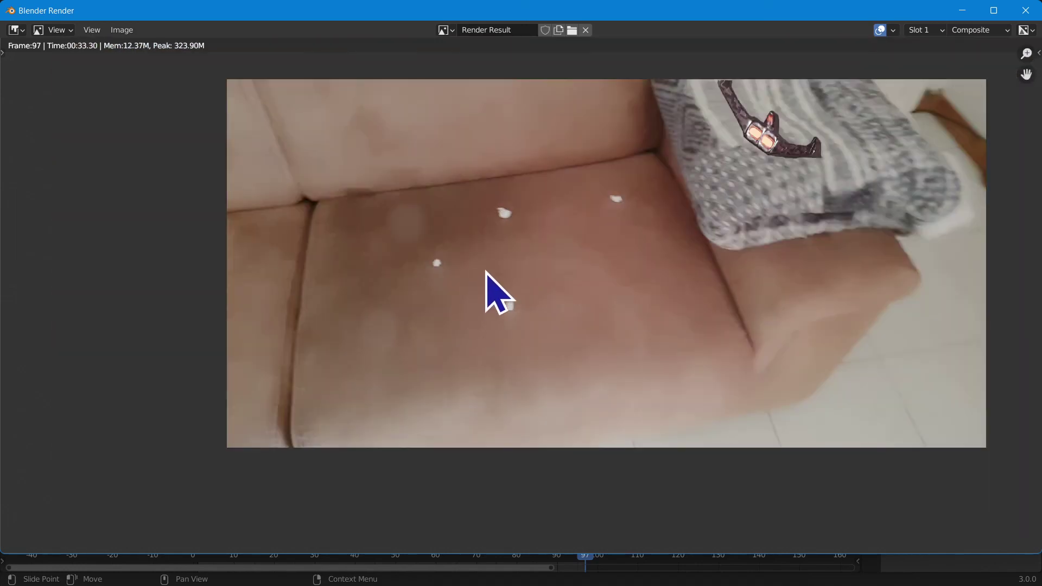
left_click(1024, 16)
Step: Maximise the Compositing node editor and survey the full tree of masks, blurs and mix nodes
left_click(330, 10)
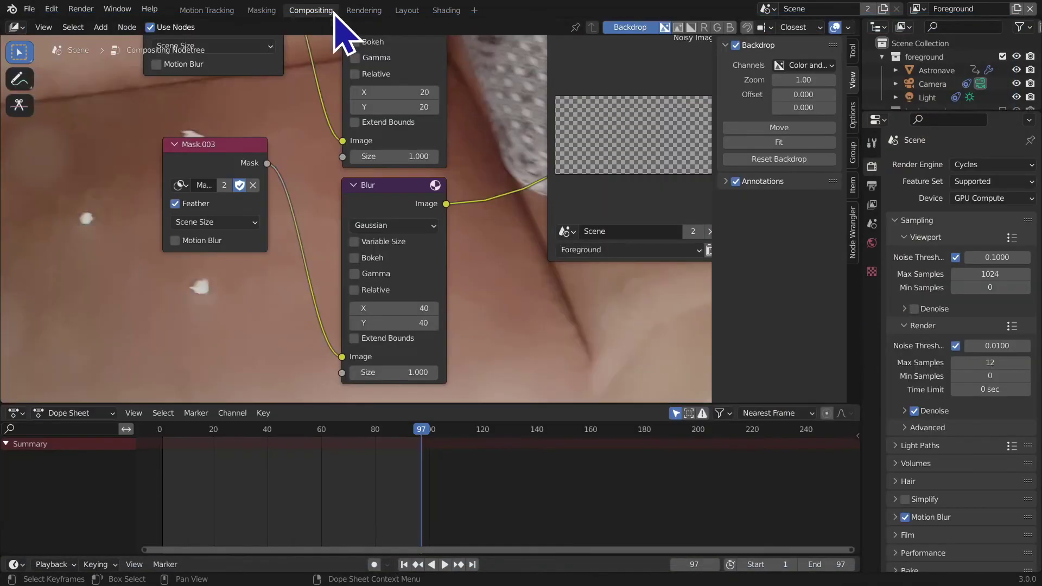
scroll(333, 228, "down", 1)
middle_click_drag(333, 228, 264, 253)
key("ctrl+alt+space")
scroll(263, 252, "up", 3)
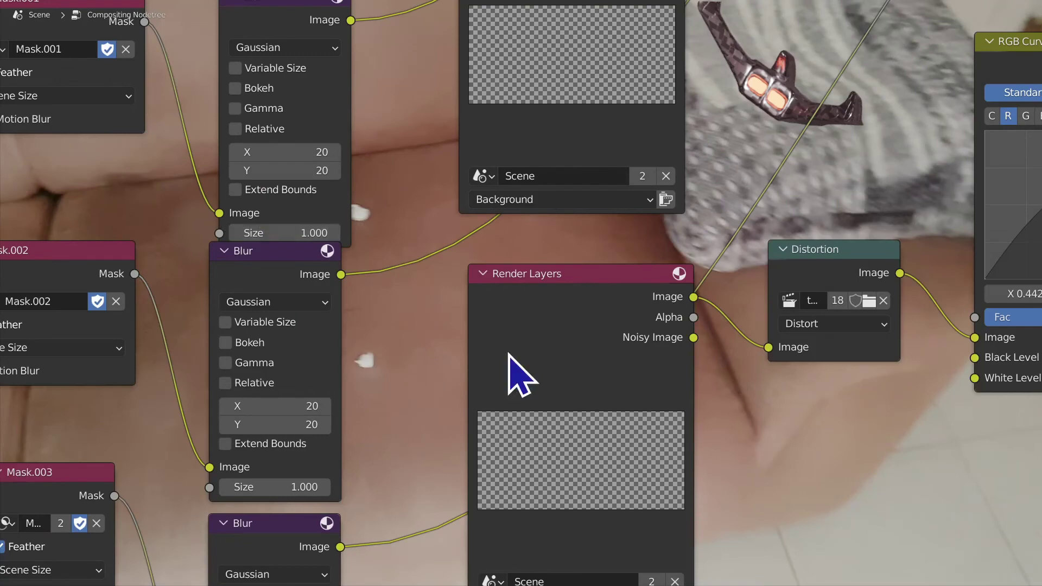
scroll(521, 374, "down", 7)
scroll(765, 333, "up", 1)
middle_click_drag(765, 332, 672, 387)
scroll(559, 384, "up", 1)
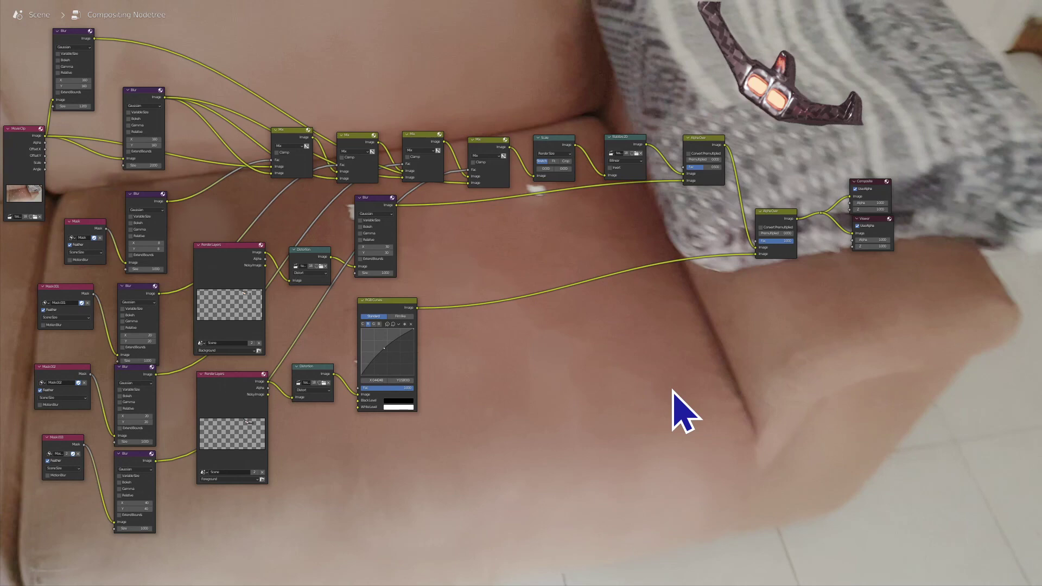
middle_click_drag(519, 321, 551, 295)
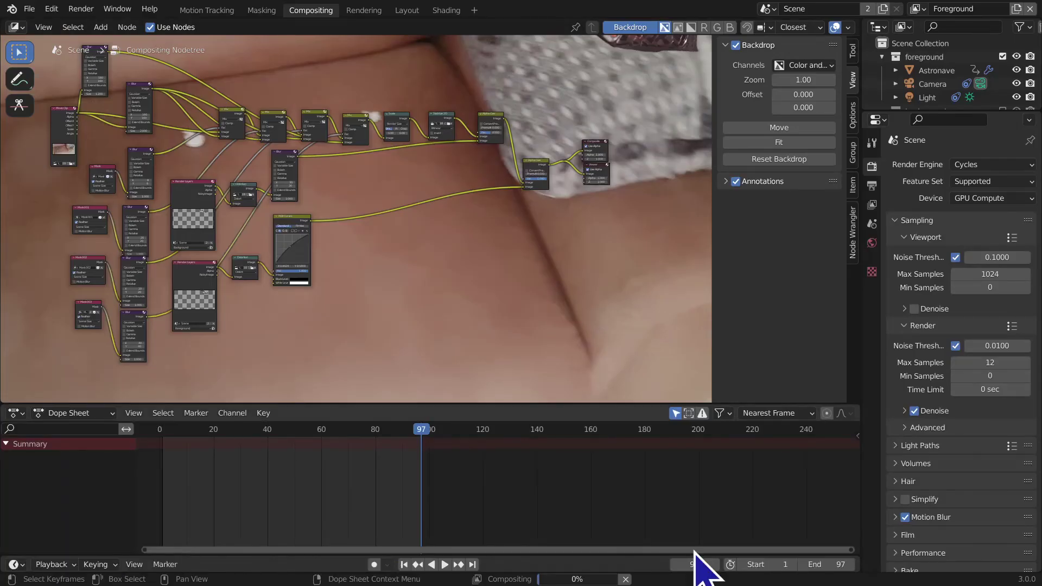
left_click(698, 564)
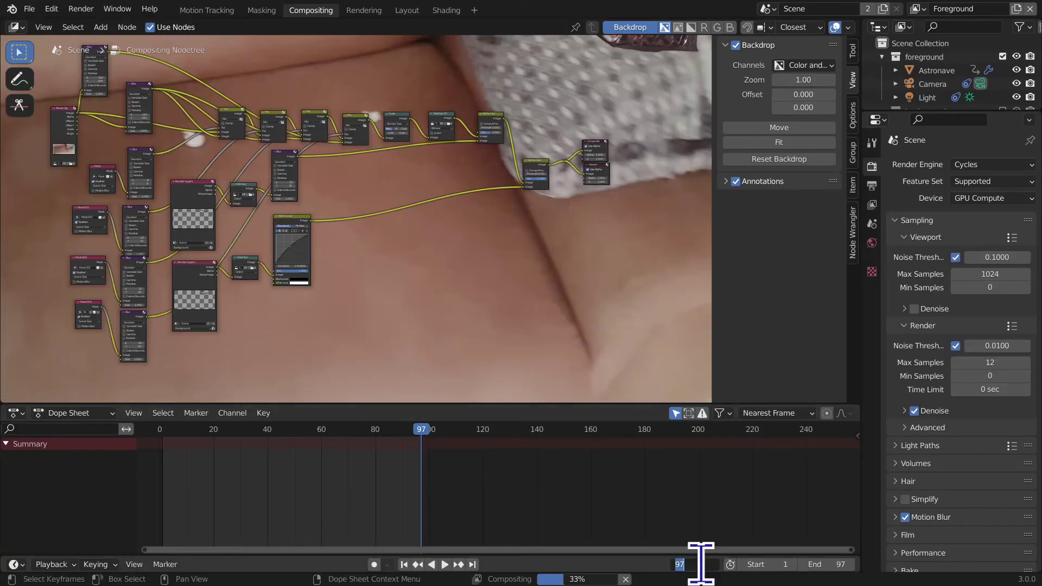
type("60")
key("Return")
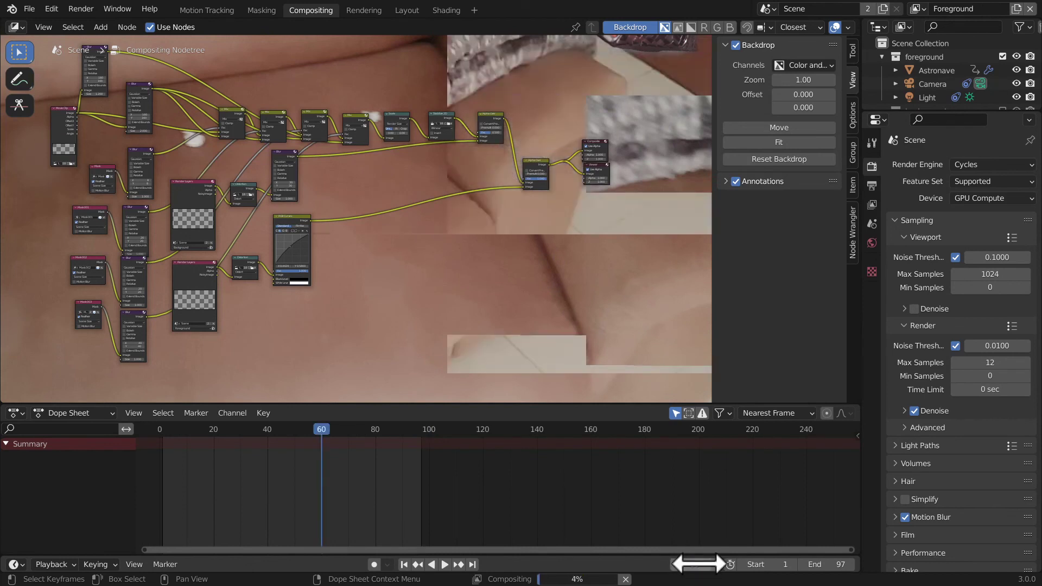
middle_click_drag(220, 100, 577, 216)
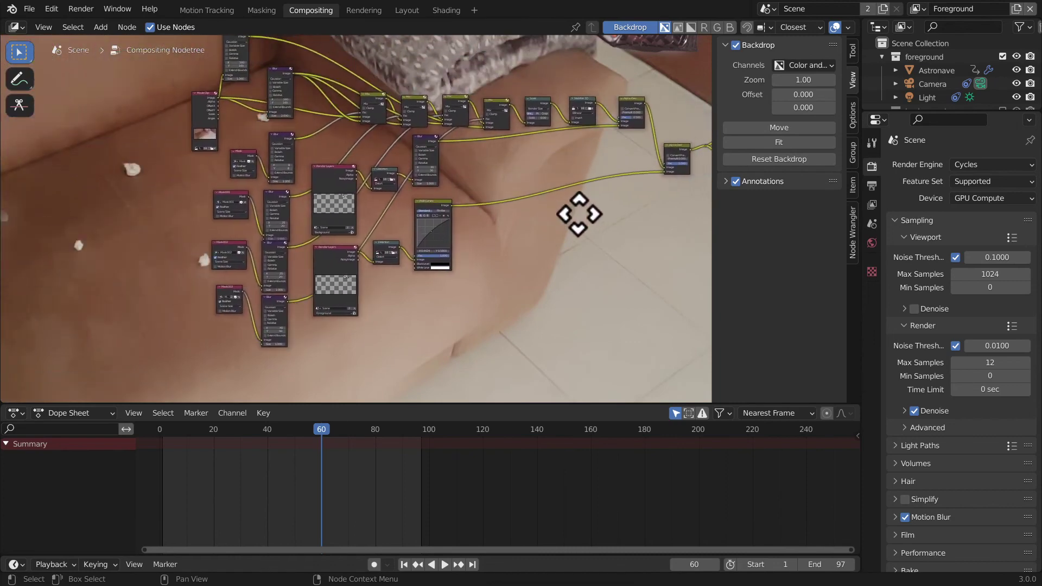
middle_click_drag(111, 249, 34, 235)
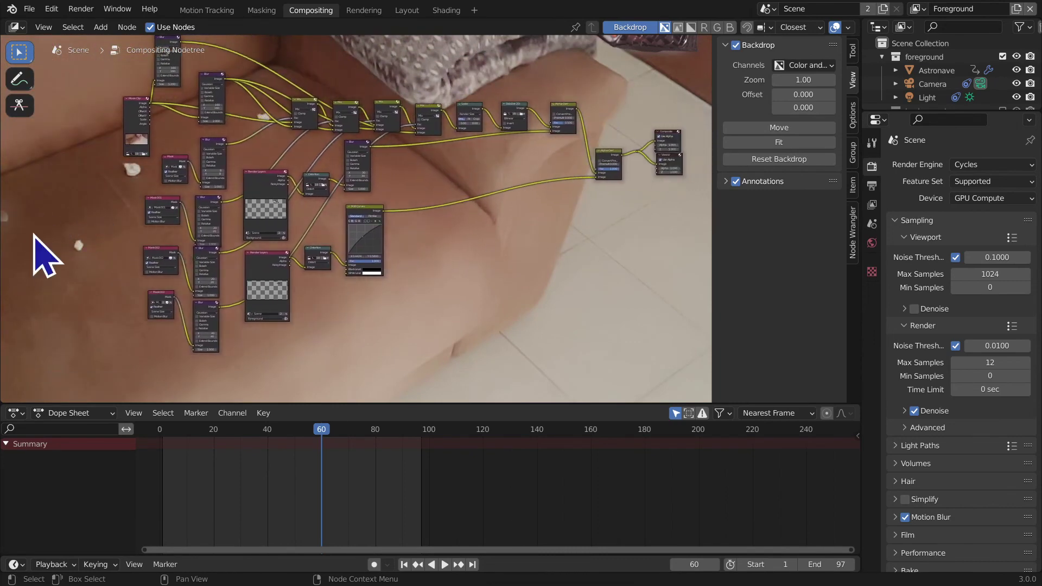
scroll(33, 235, "down", 2)
scroll(361, 347, "down", 1)
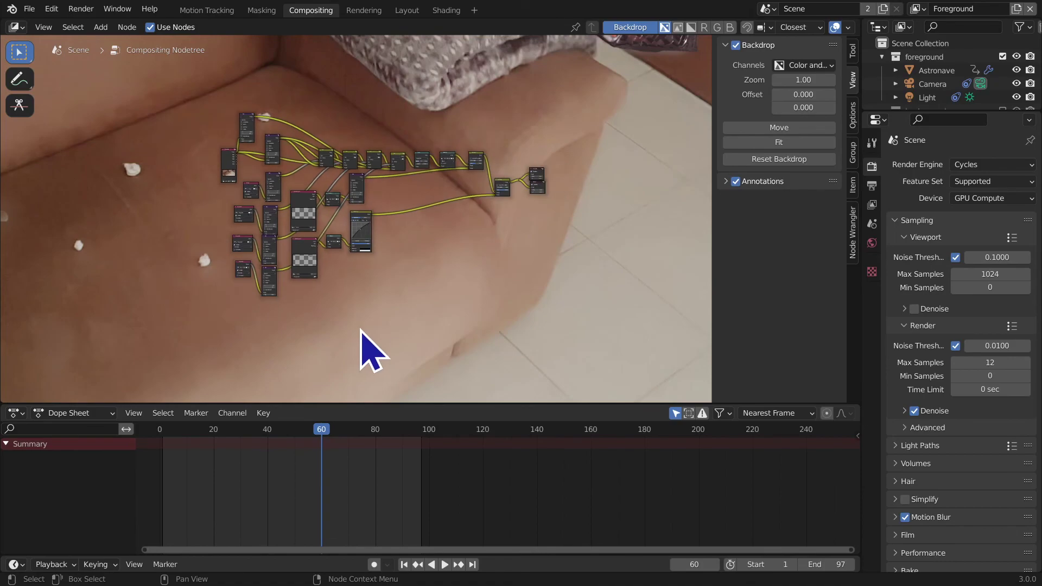
key("ctrl+alt+space")
middle_click_drag(275, 396, 12, 465, "ctrl")
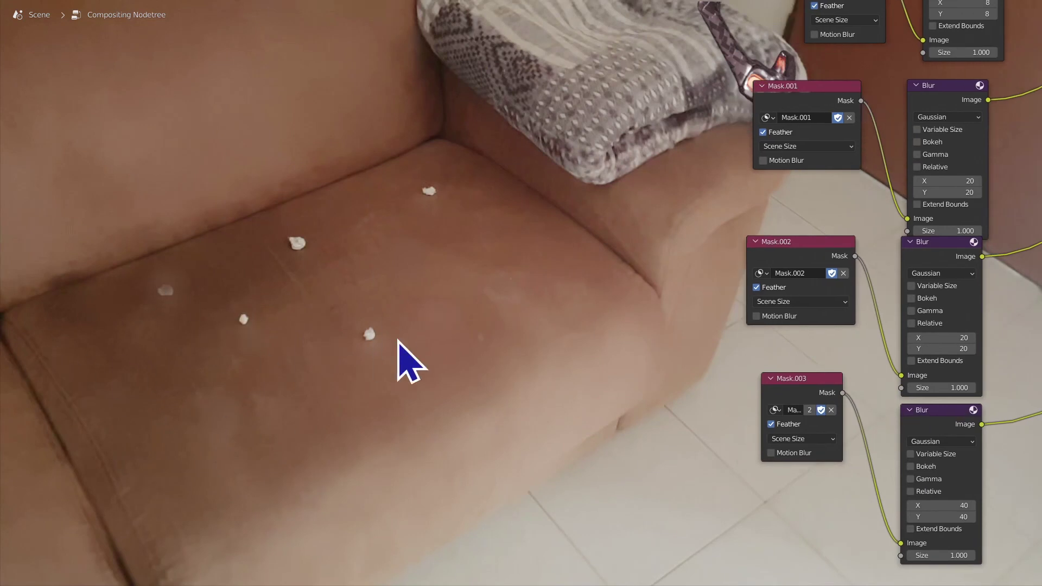
key("ctrl+alt+space")
middle_click_drag(318, 293, 309, 268)
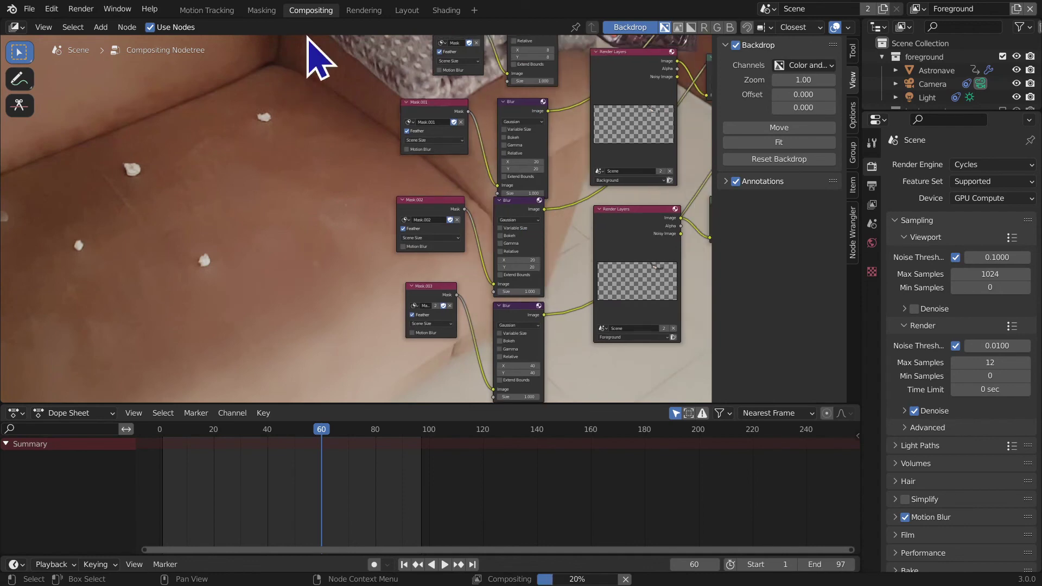
Step: Make Mask.003 the active mask in the Masking workspace
left_click(217, 11)
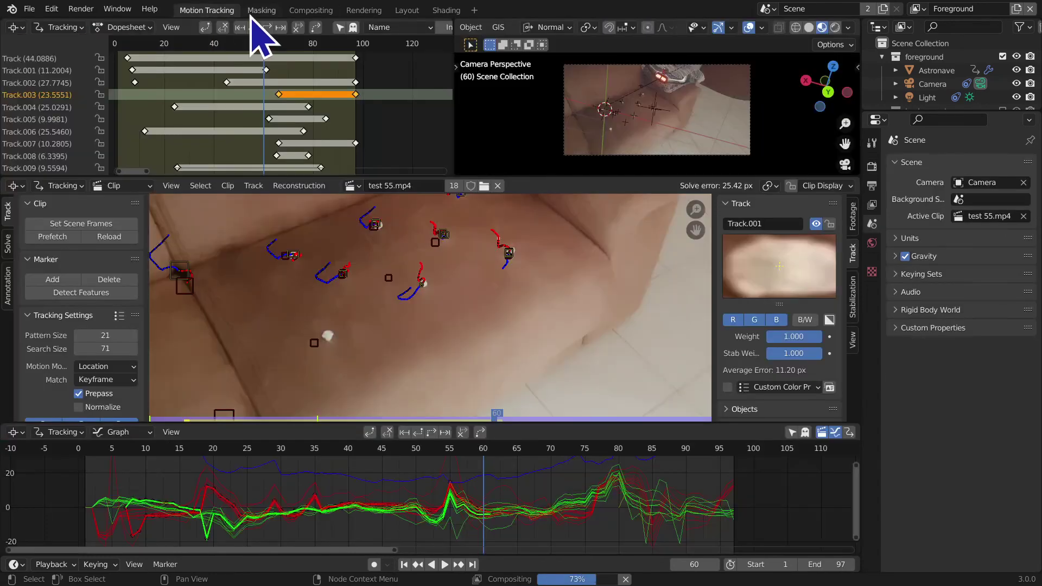
left_click(255, 11)
left_click(320, 10)
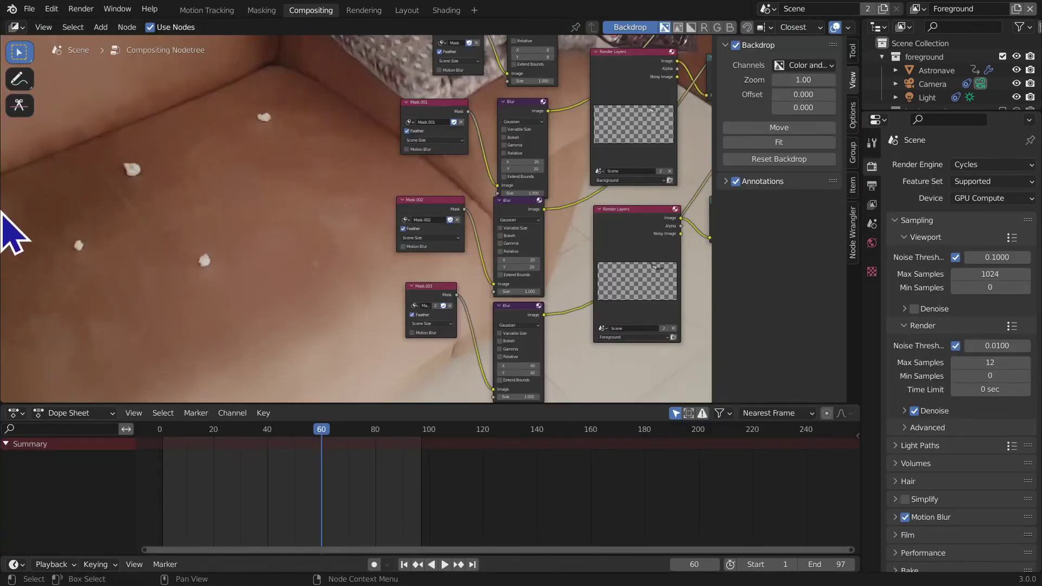
left_click(271, 11)
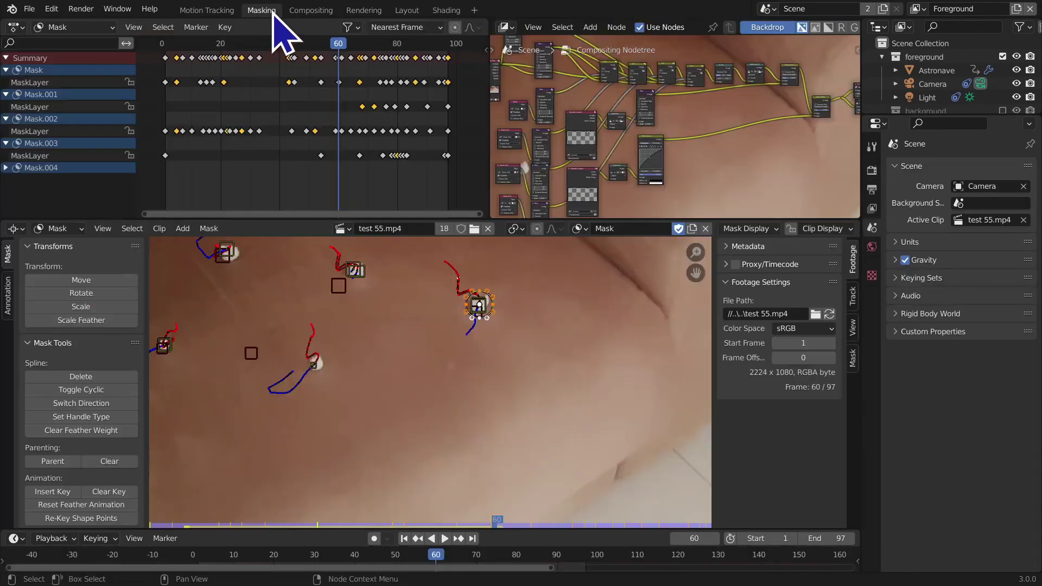
middle_click_drag(430, 462, 400, 437)
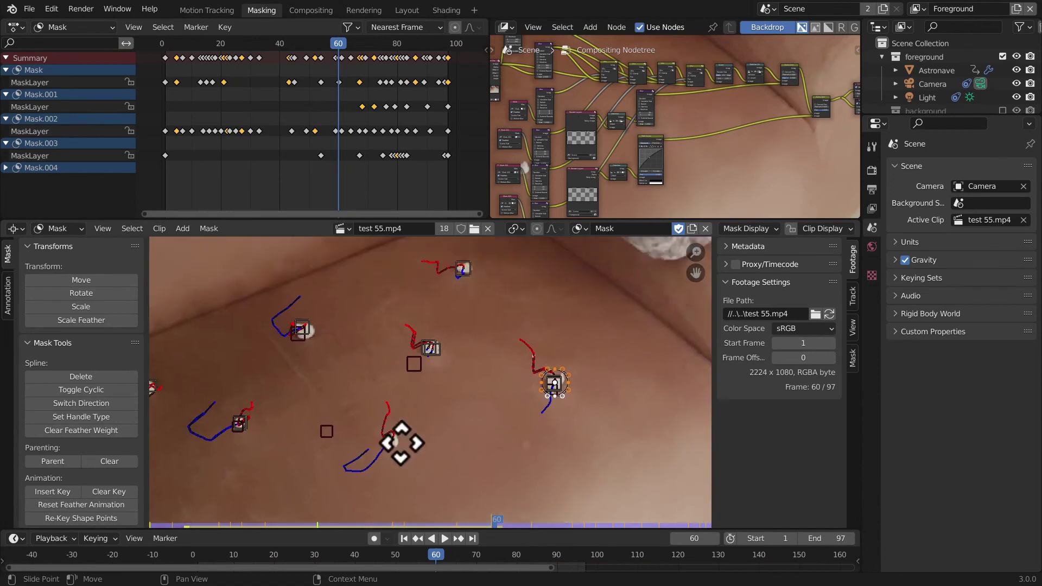
left_click(580, 229)
left_click(598, 288)
Step: Enlarge Mask.003's circle about 1.39 times and keyframe it at frame 60
middle_click_drag(617, 320, 437, 443)
scroll(431, 379, "up", 2)
key("s")
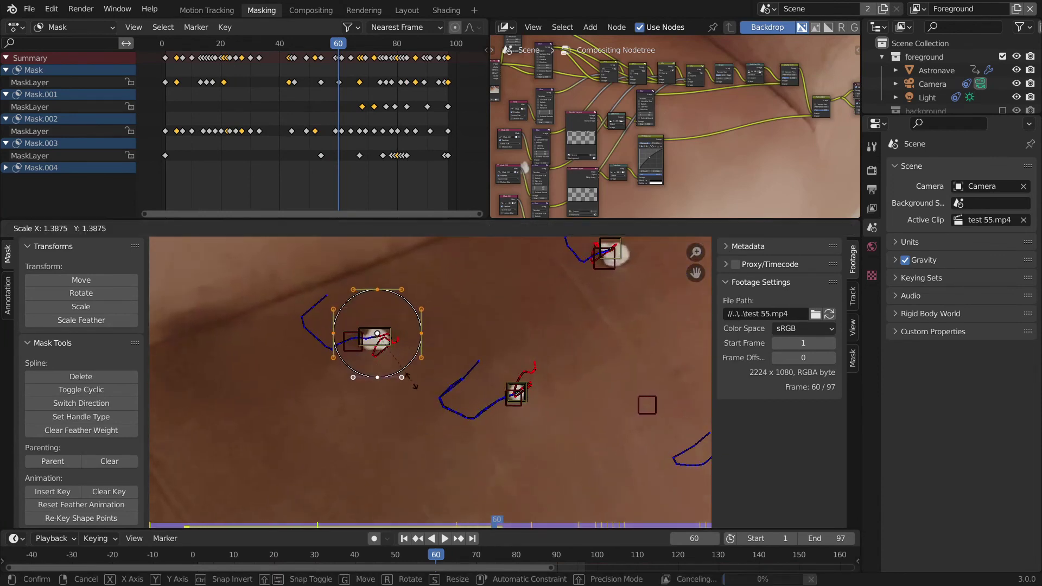
left_click(430, 394)
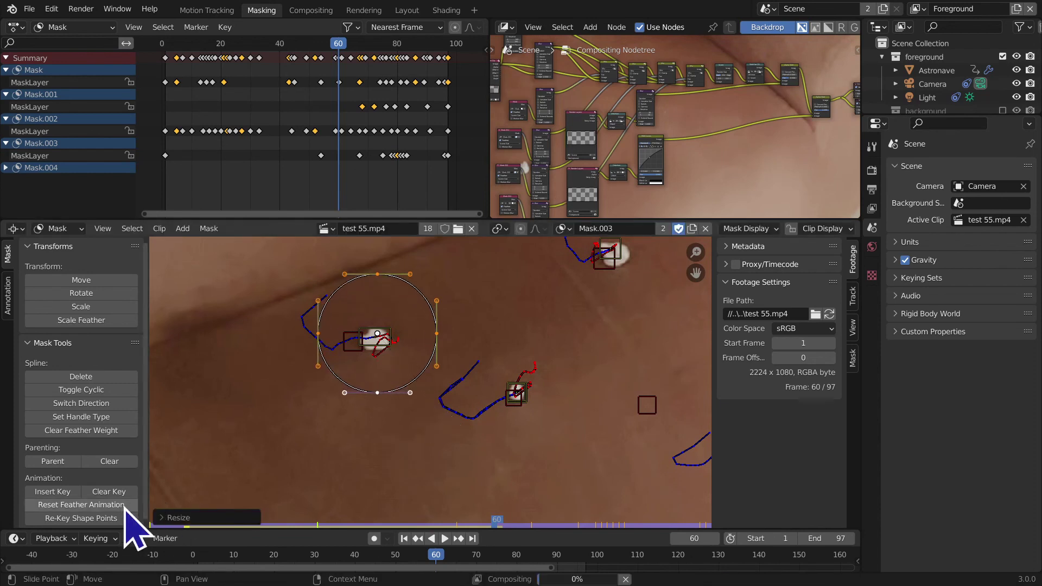
left_click(66, 490)
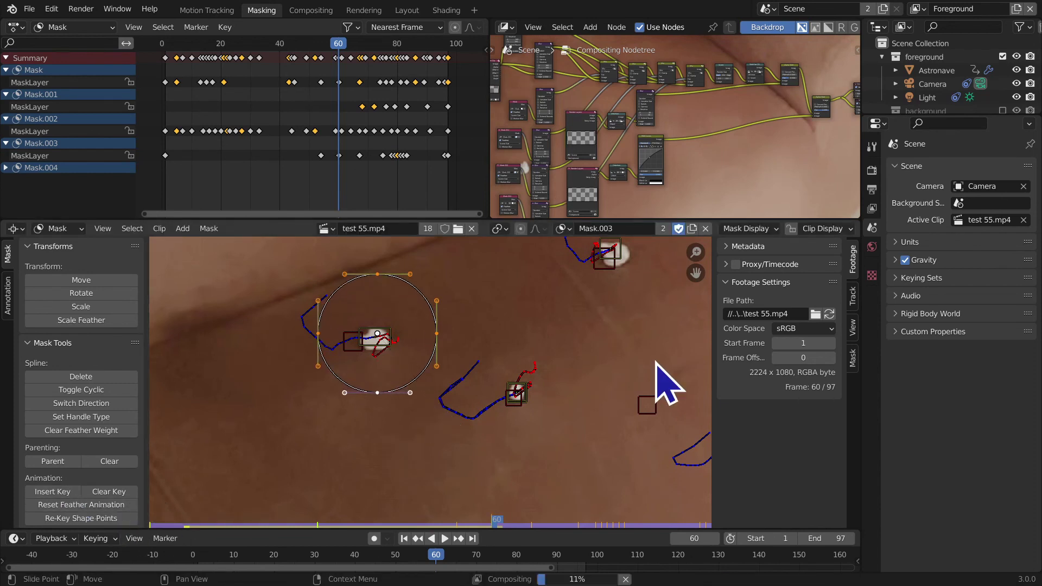
left_click(311, 10)
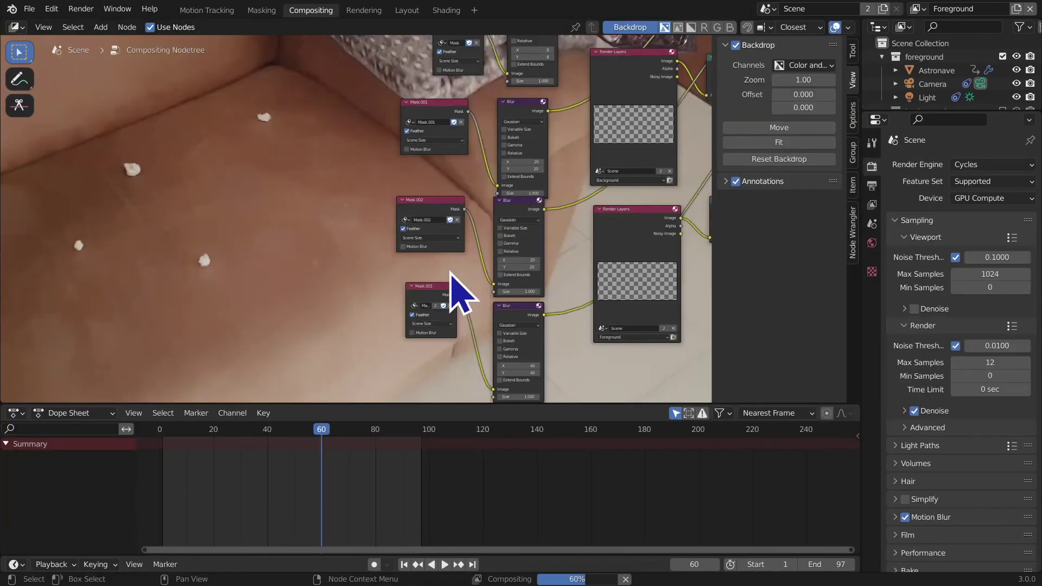
middle_click_drag(456, 290, 339, 254)
key("ctrl+alt+space")
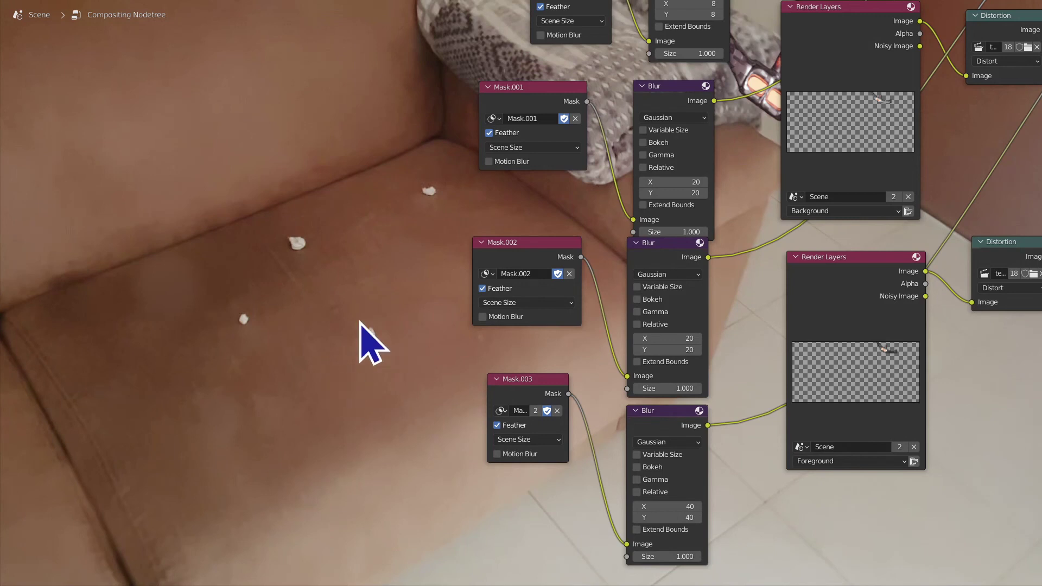
middle_click_drag(419, 272, 584, 256)
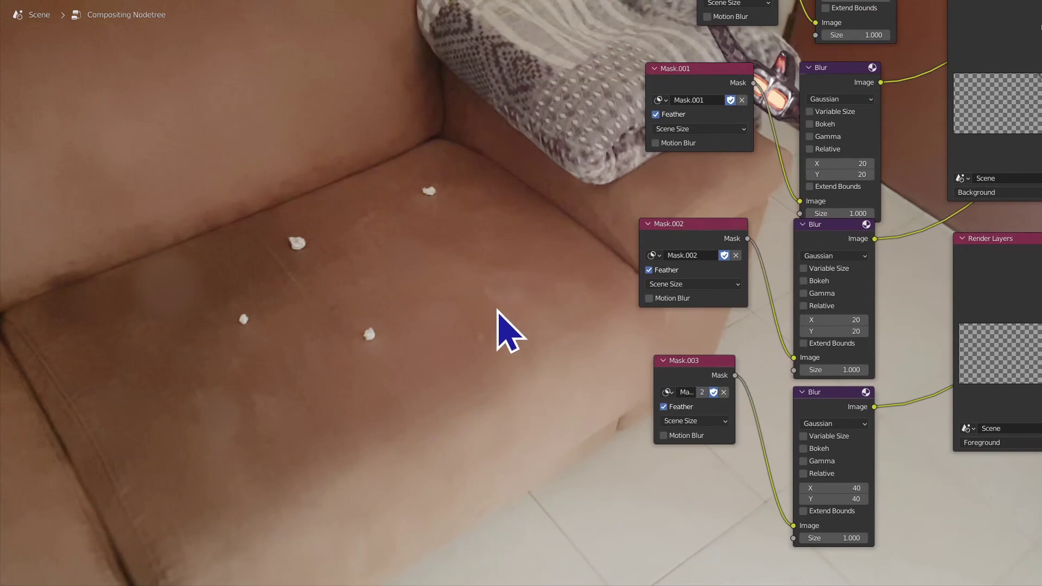
middle_click_drag(440, 295, 402, 305)
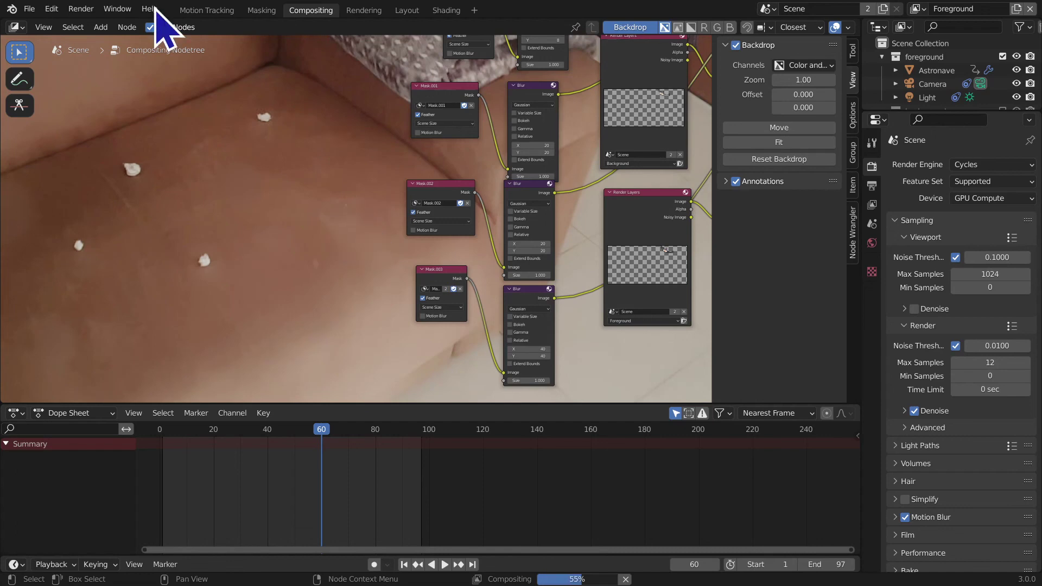
Step: Select the mask named Mask and enlarge its circle over the white speck
left_click(257, 9)
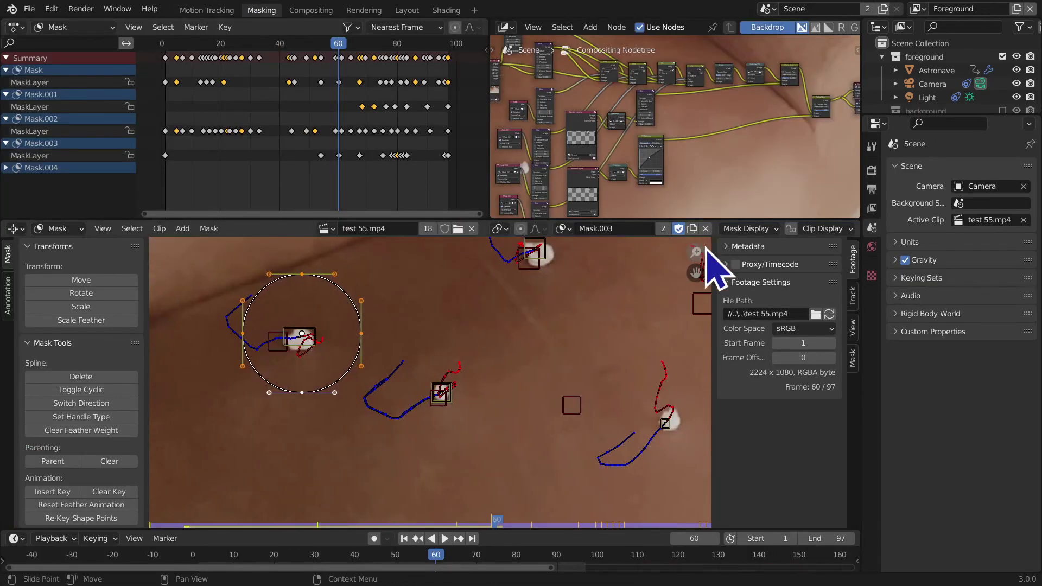
left_click(564, 229)
left_click(585, 293)
scroll(586, 293, "right", 10)
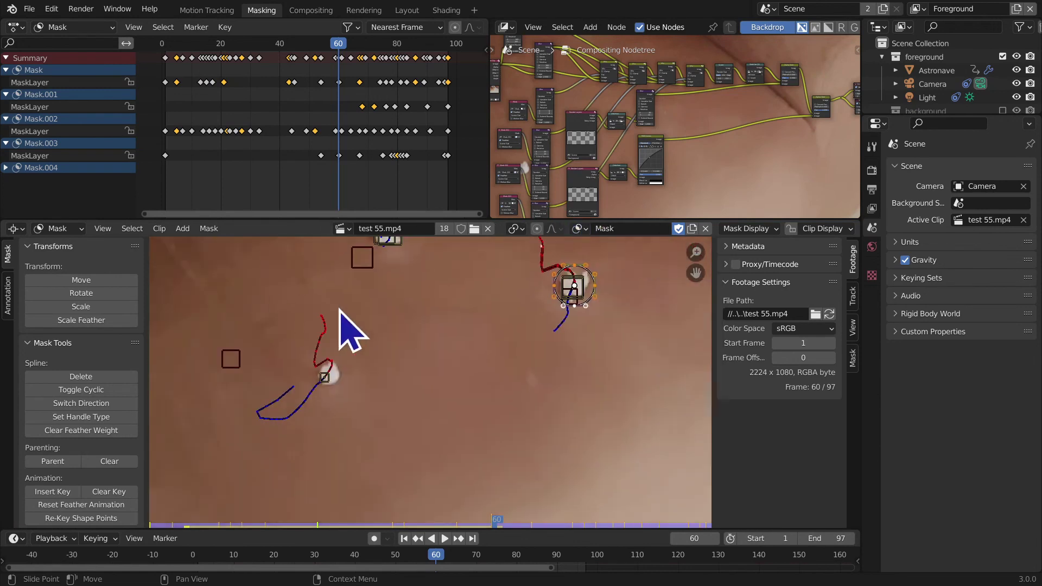
key("s")
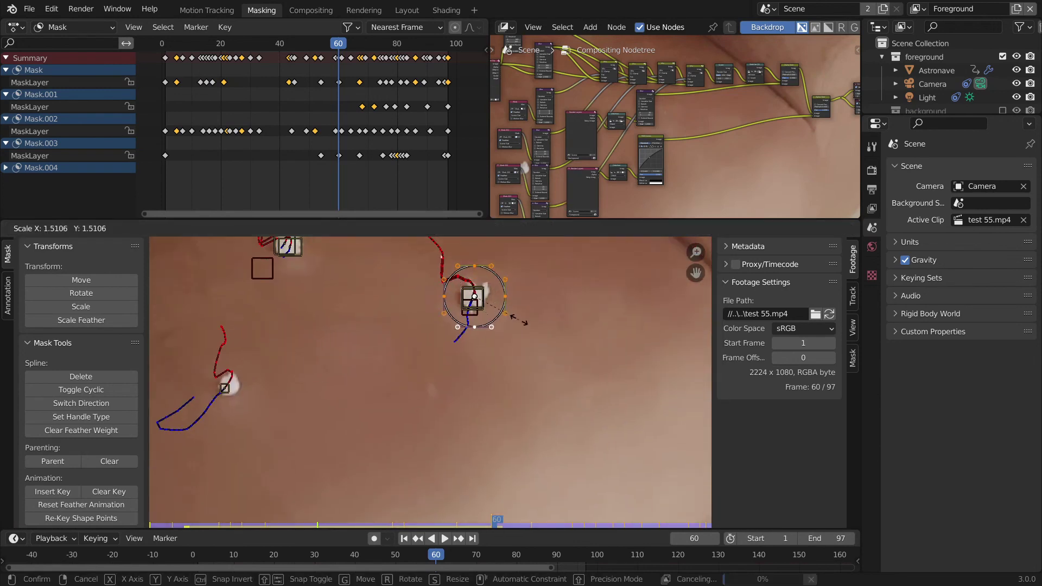
left_click(529, 342)
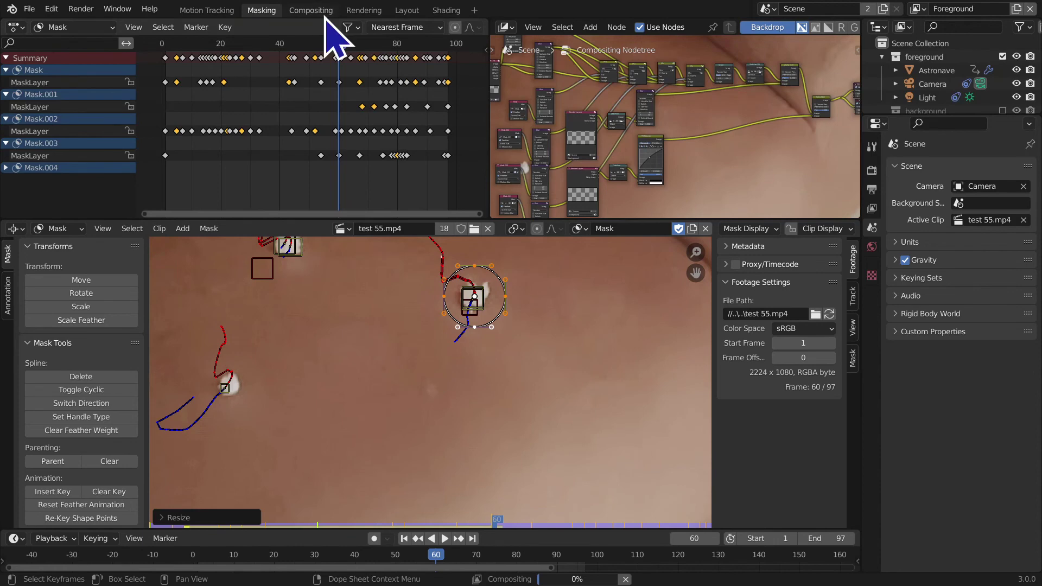
left_click(325, 13)
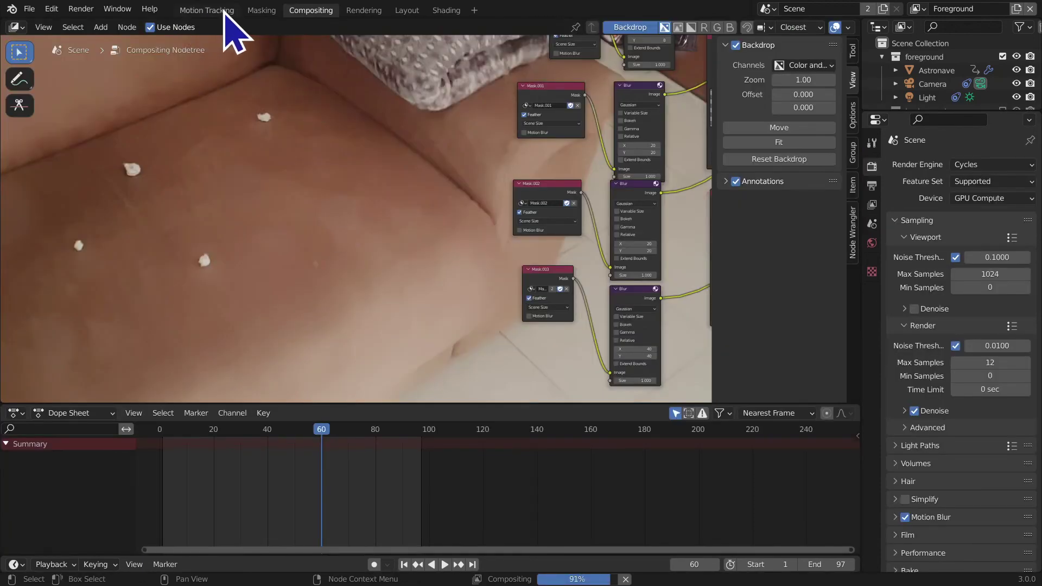
Step: Enlarge the circle around its centre once more and check it in Compositing
left_click(223, 11)
left_click(261, 10)
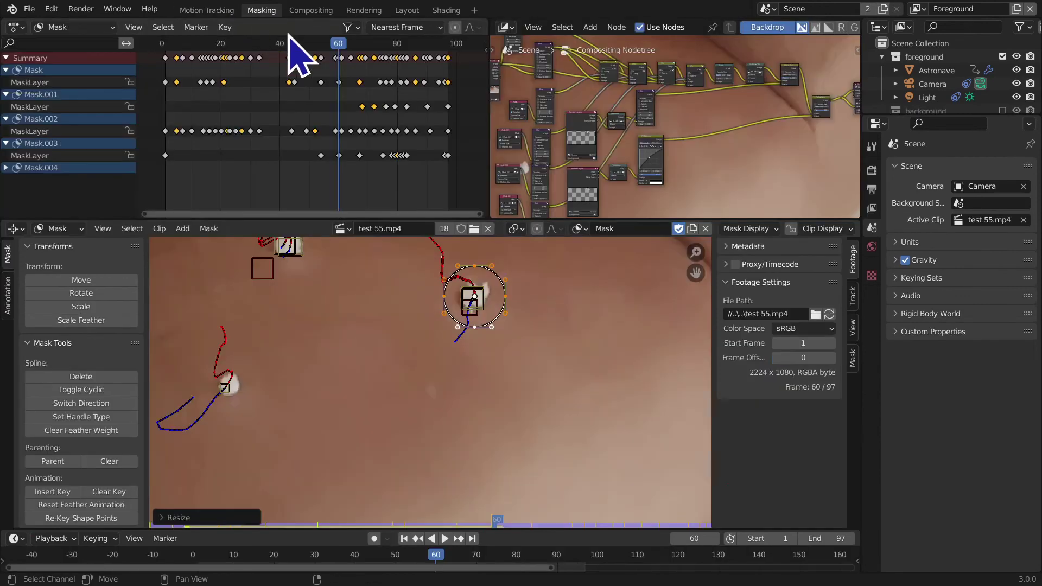
key("s")
left_click(558, 351)
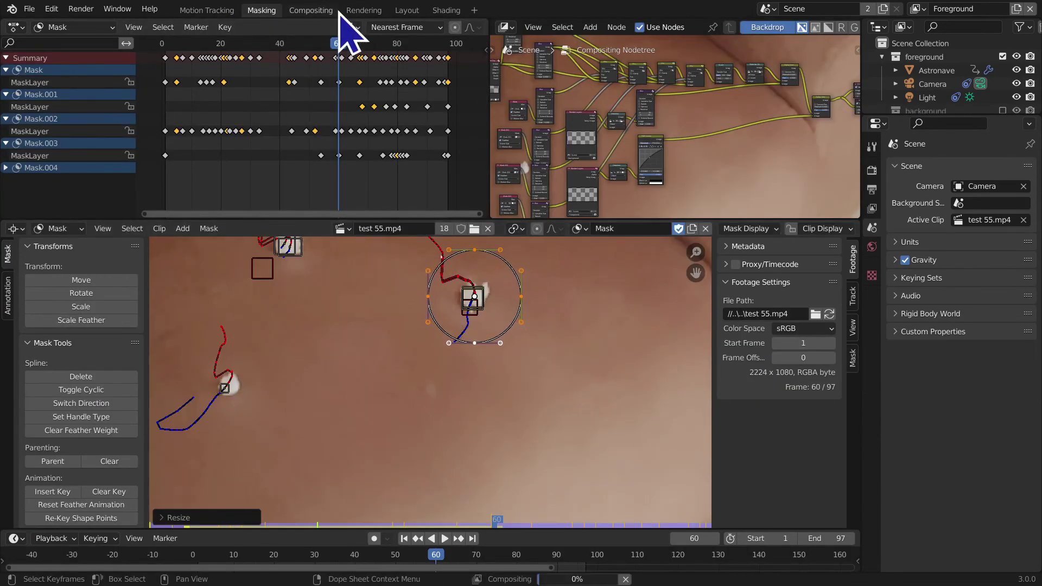
left_click(336, 9)
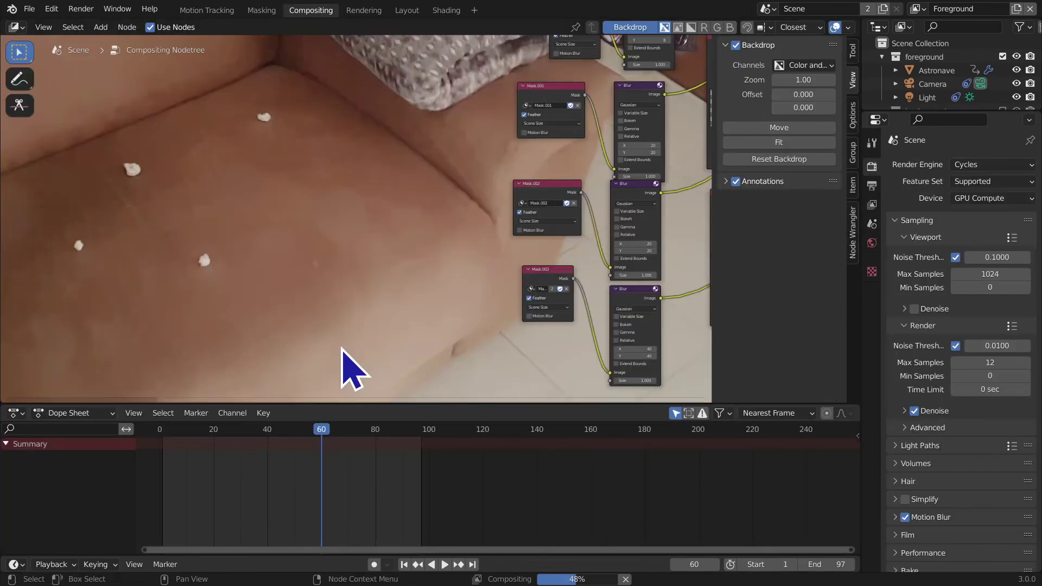
Step: Inspect the Blur nodes full-screen, then move the playhead back to frame 47
middle_click_drag(374, 318, 281, 257)
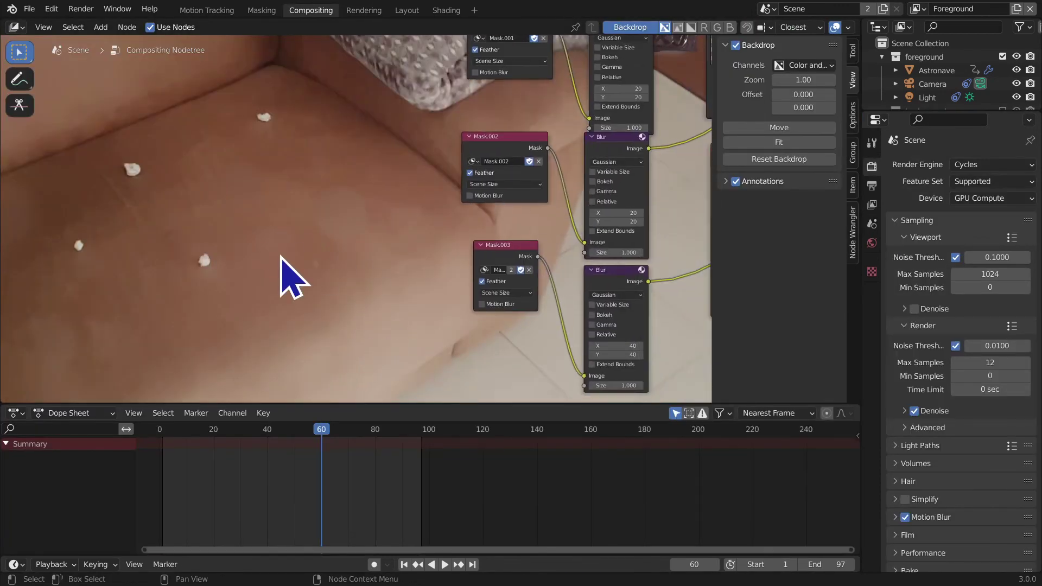
key("ctrl+alt+space")
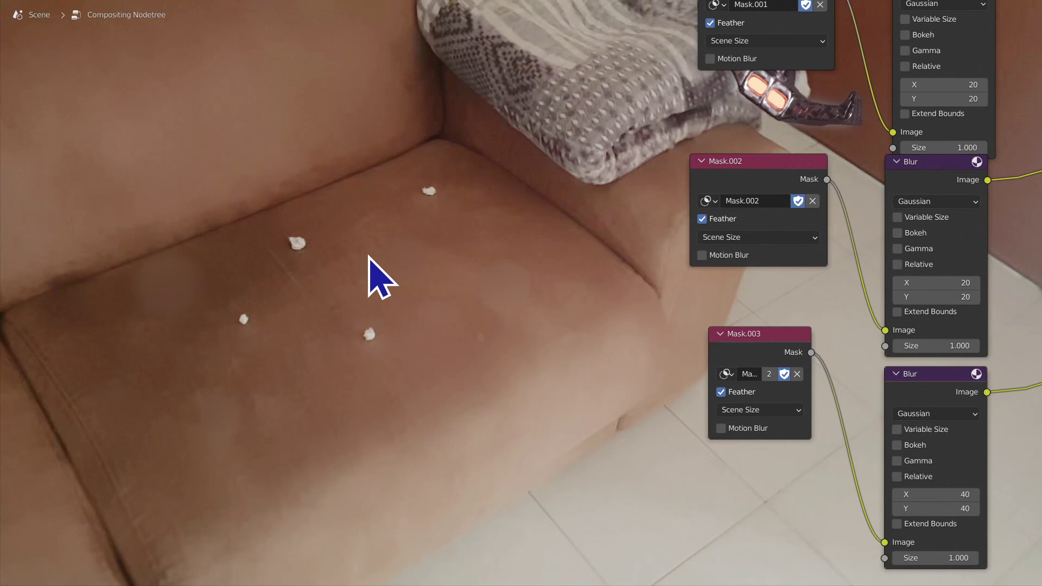
key("ctrl+alt+space")
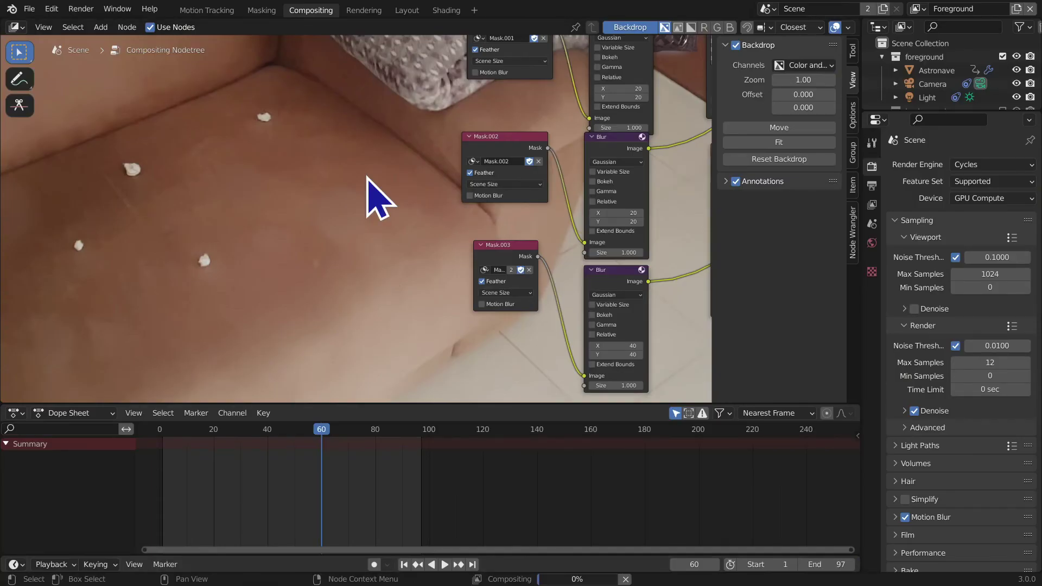
middle_click_drag(367, 182, 336, 281)
left_click_drag(320, 431, 287, 432)
Step: Pan to the Distortion and RGB Curves nodes and set Backdrop Zoom to 0.87
middle_click_drag(416, 274, 322, 266)
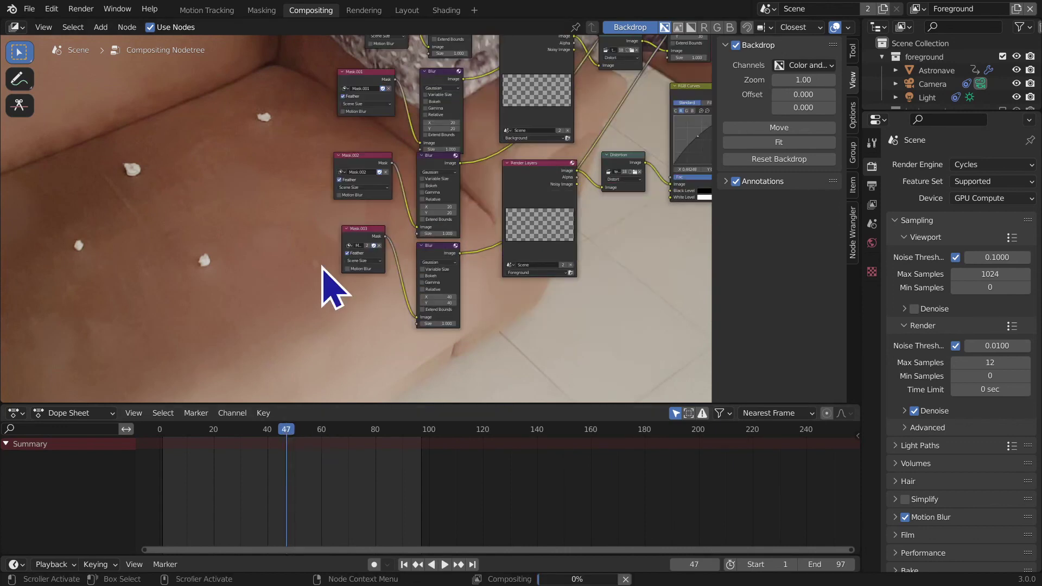
scroll(331, 288, "down", 2)
middle_click_drag(323, 266, 360, 275)
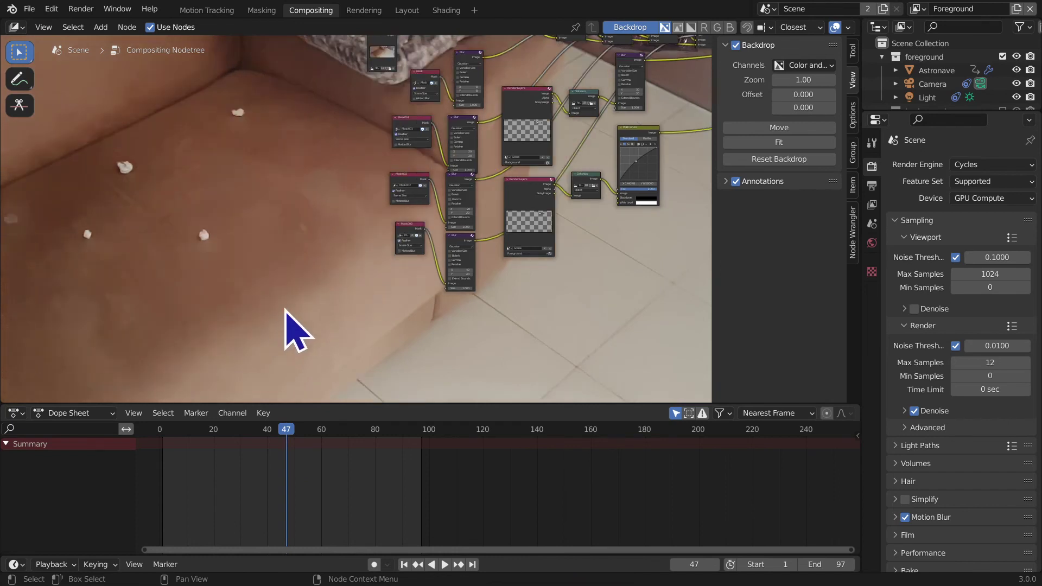
left_click_drag(791, 80, 778, 80)
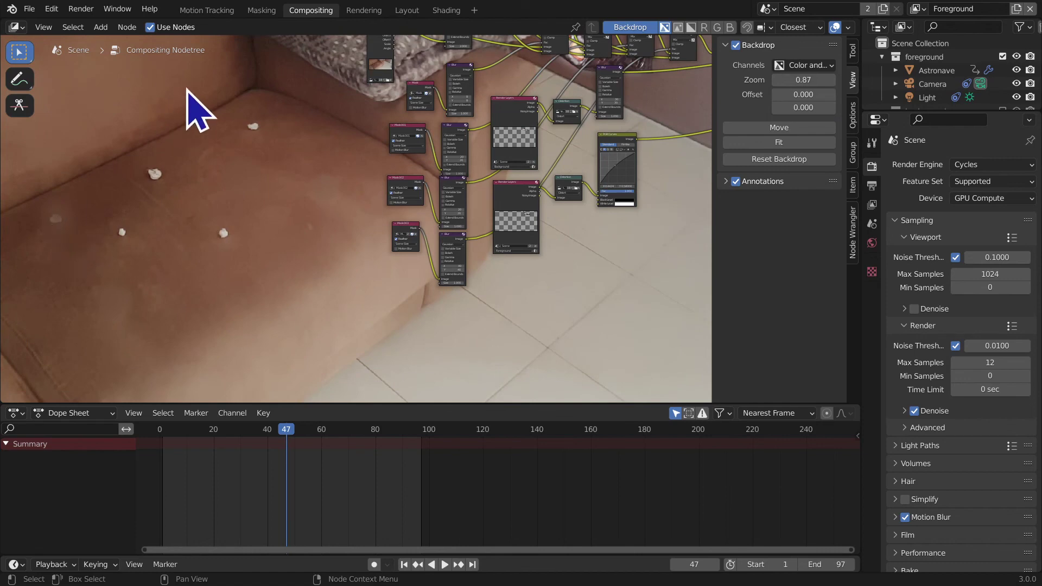
left_click(266, 11)
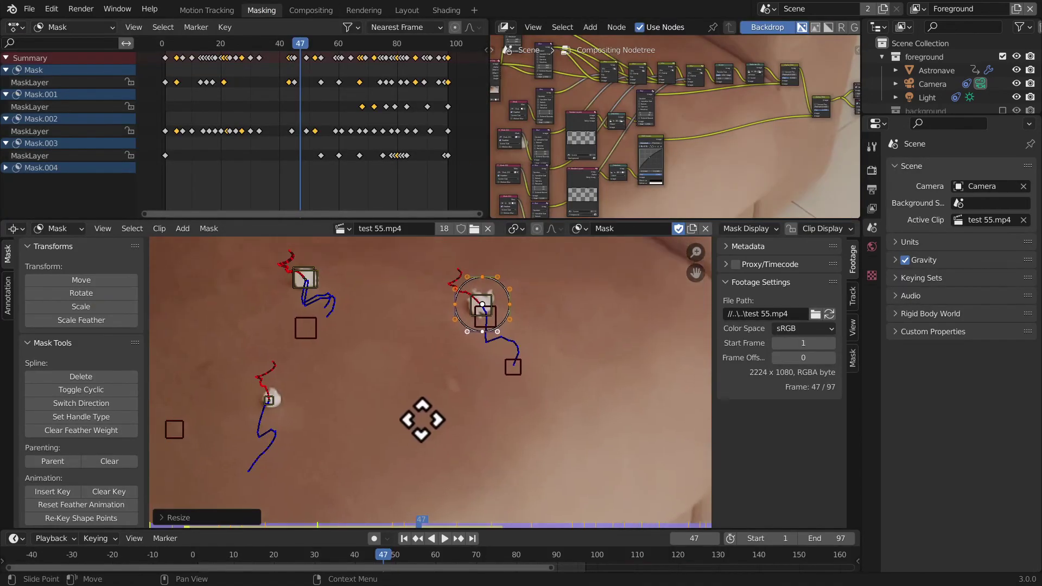
Step: Make Mask.003 active and scale its left-speck circle to about twice its size
middle_click_drag(418, 412, 434, 505)
left_click(580, 228)
left_click(589, 282)
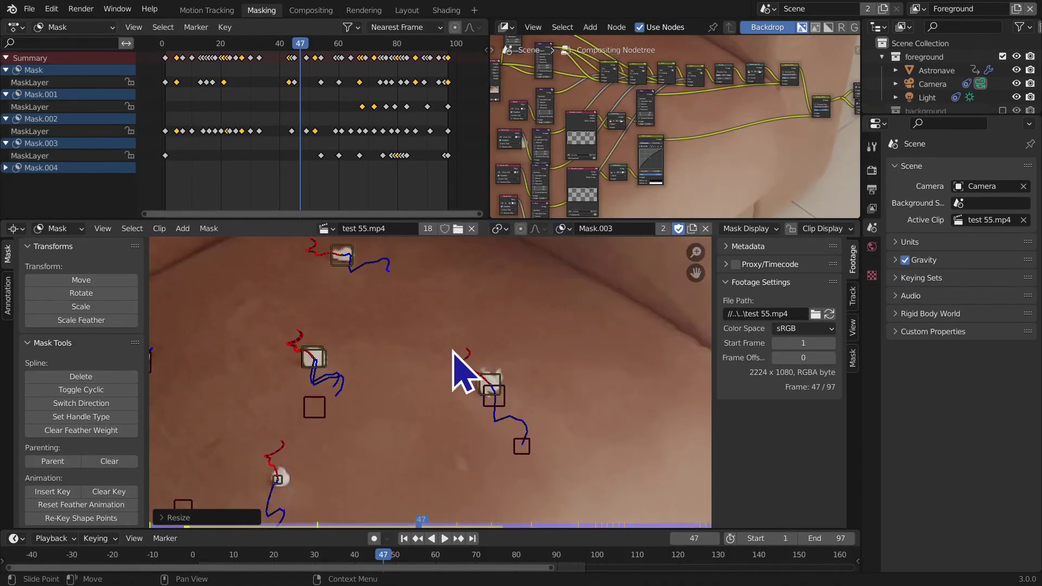
middle_click_drag(476, 348, 158, 319)
left_click(186, 430)
key("s")
left_click(384, 379)
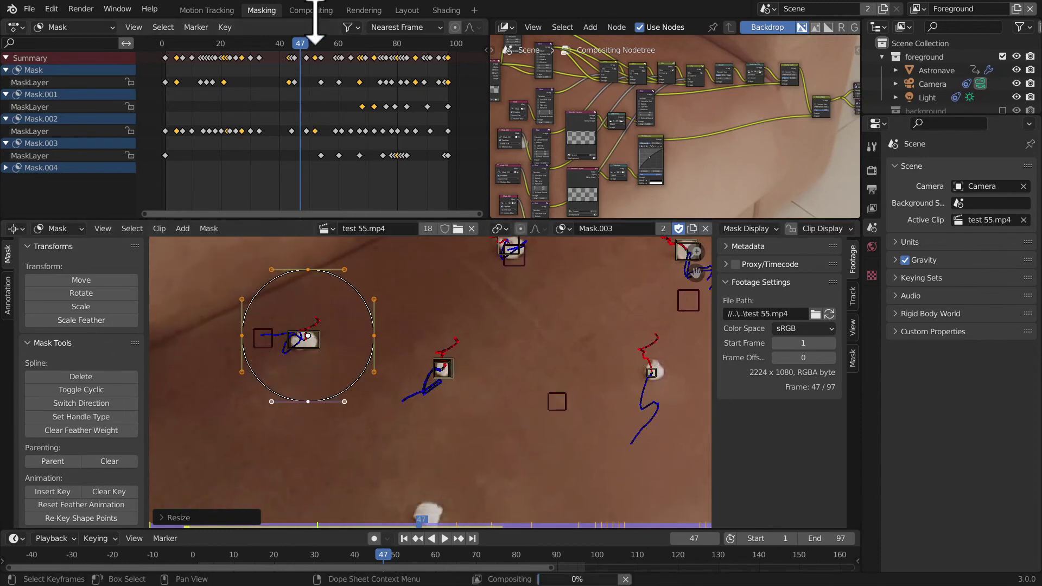
left_click(312, 11)
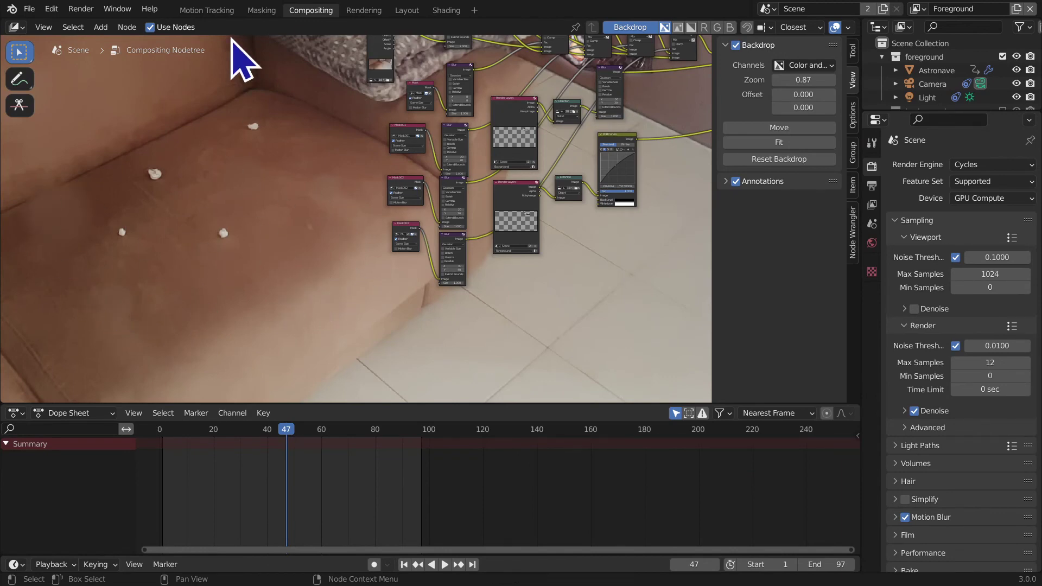
Step: Set the current frame to 58 in Compositing and render it with F12
left_click(261, 10)
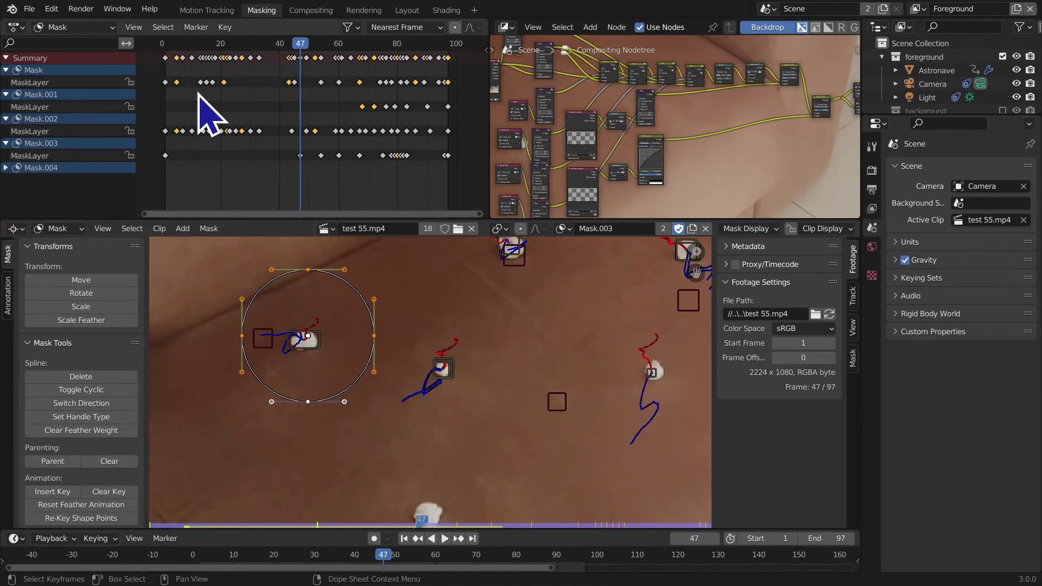
left_click(307, 11)
left_click(302, 433)
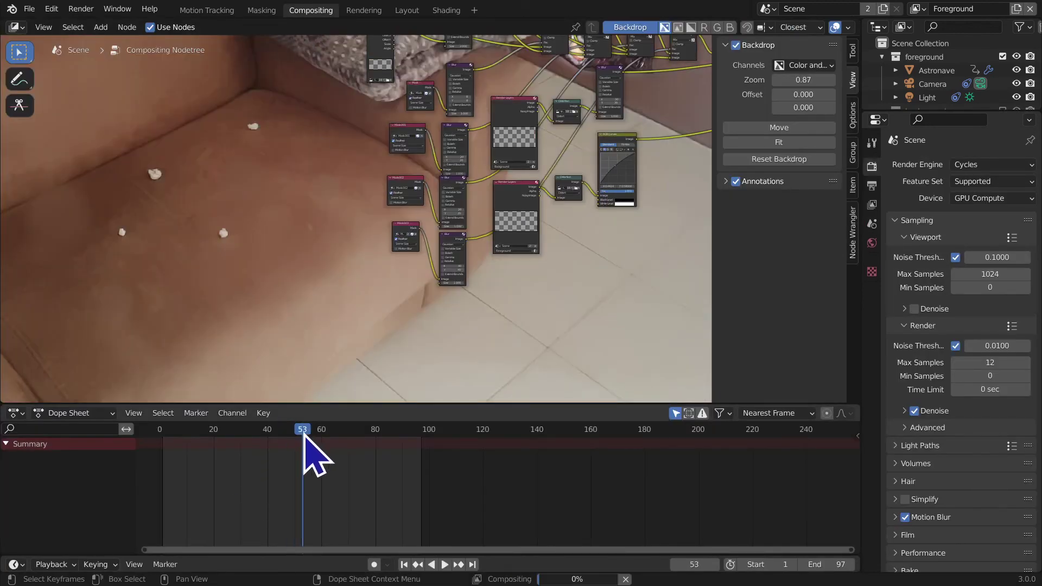
left_click_drag(302, 434, 315, 433)
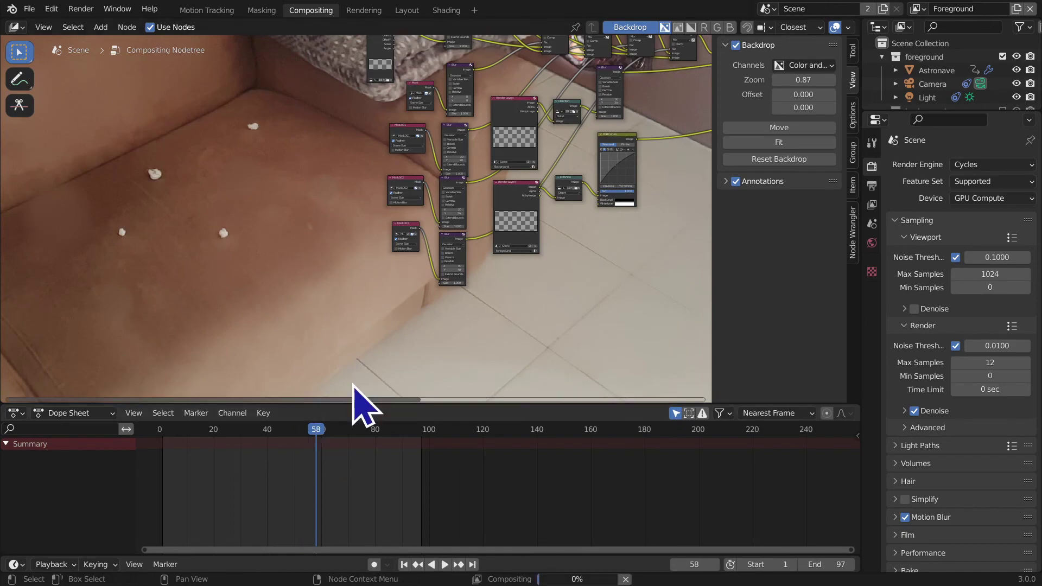
key("F12")
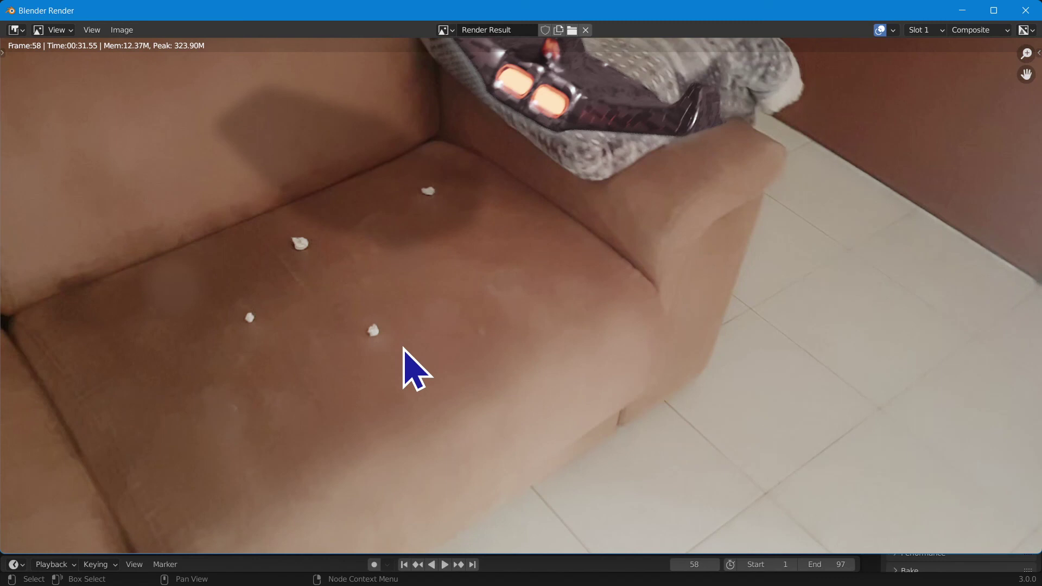
middle_click_drag(530, 261, 188, 200)
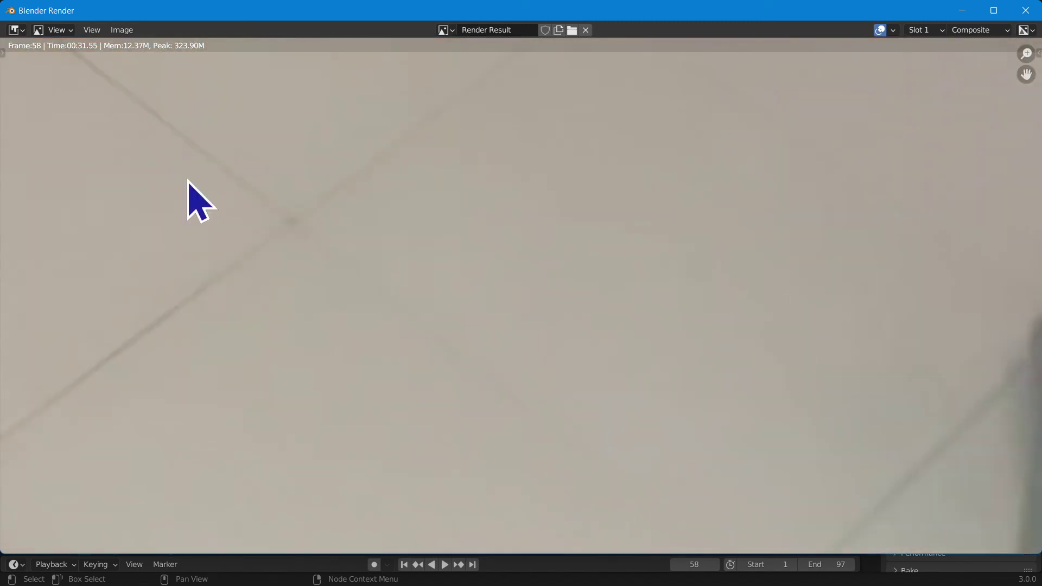
middle_click_drag(239, 251, 425, 242)
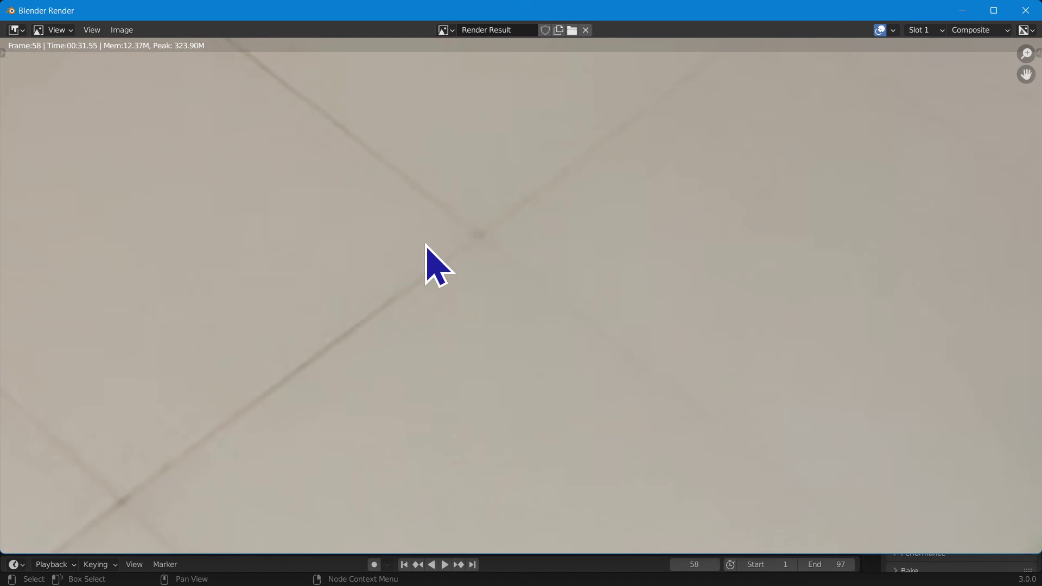
middle_click_drag(403, 221, 934, 444, "ctrl")
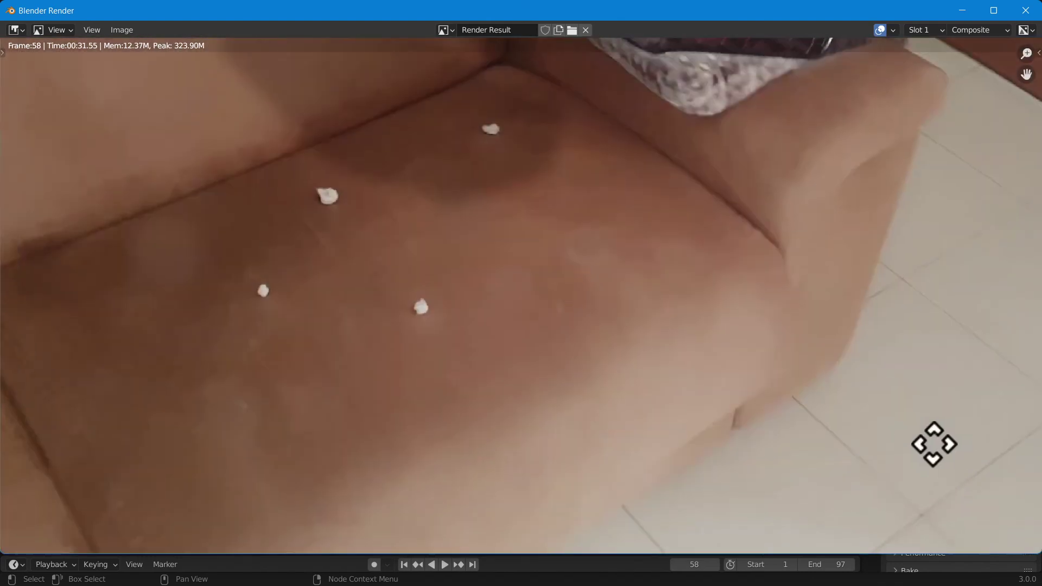
scroll(349, 217, "up", 3)
middle_click_drag(176, 328, 360, 314)
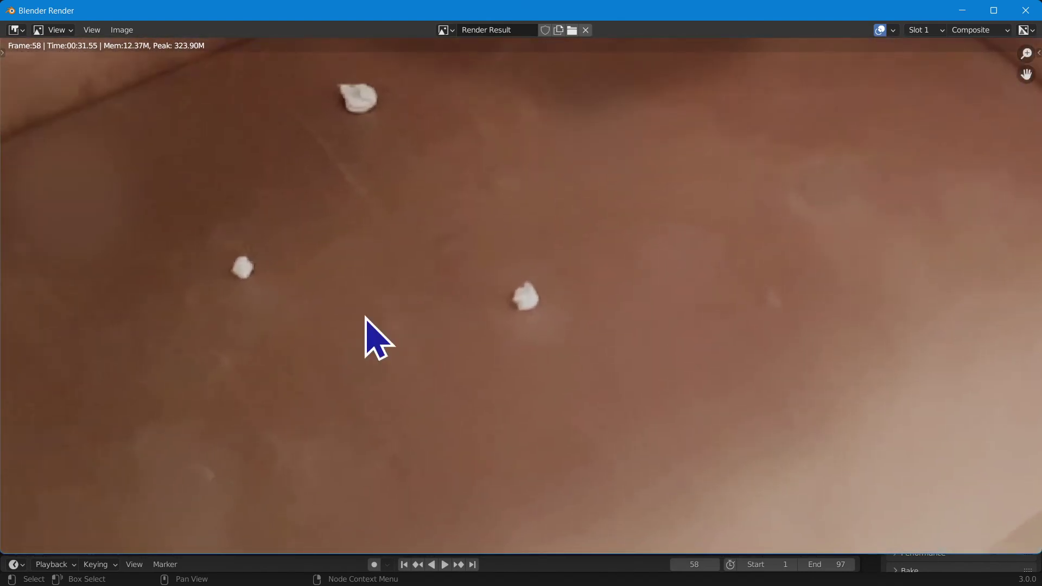
middle_click_drag(364, 318, 380, 376, "ctrl")
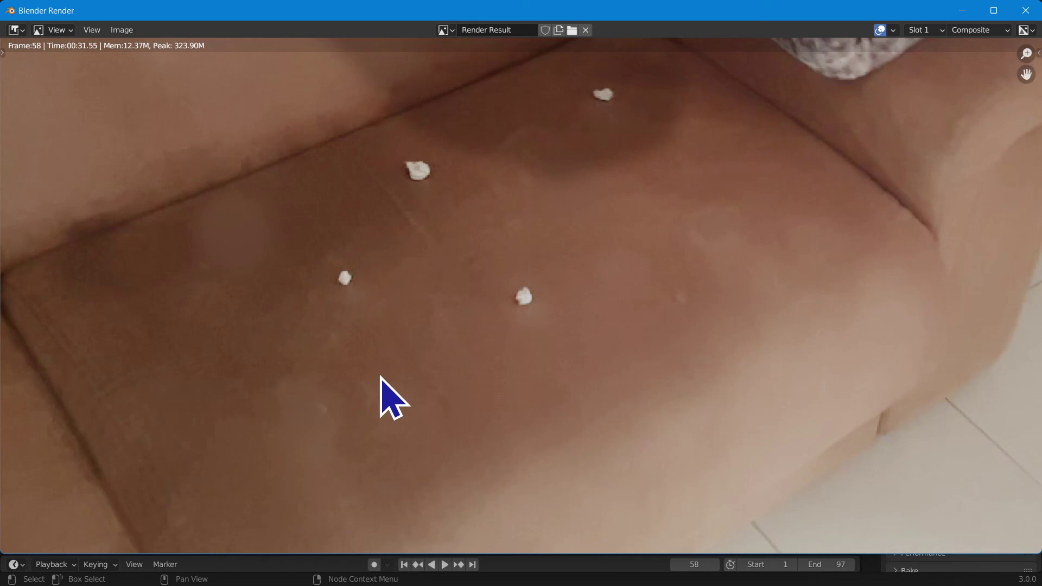
middle_click_drag(407, 403, 395, 279)
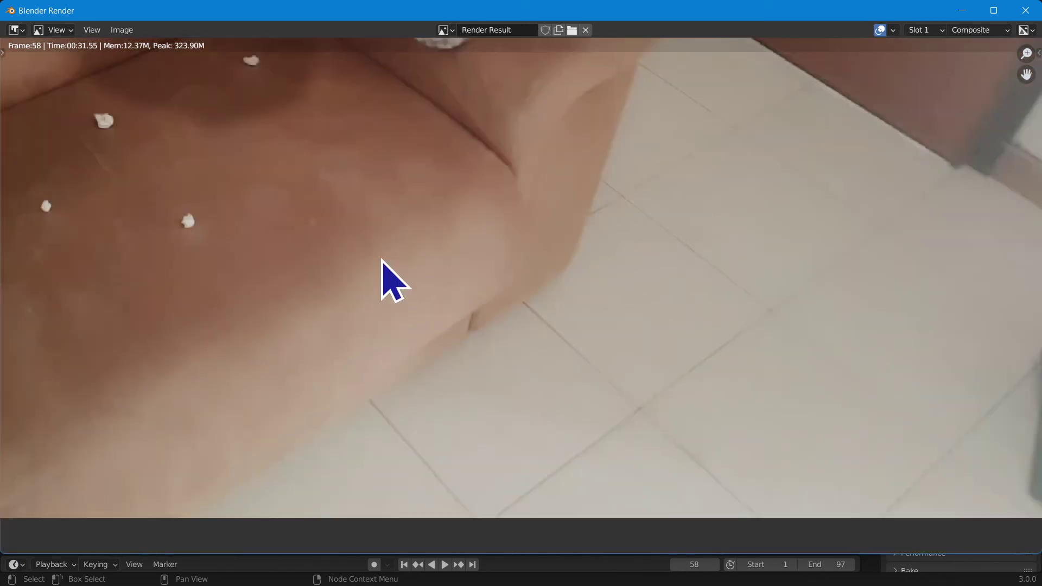
scroll(382, 261, "down", 10)
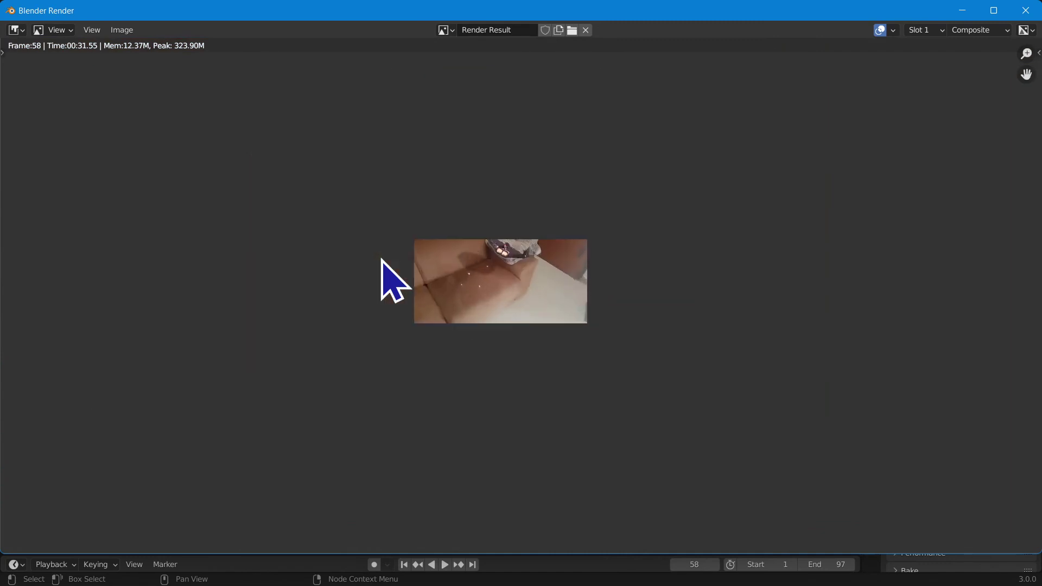
scroll(382, 261, "up", 3)
scroll(381, 280, "up", 5)
middle_click_drag(381, 279, 448, 350)
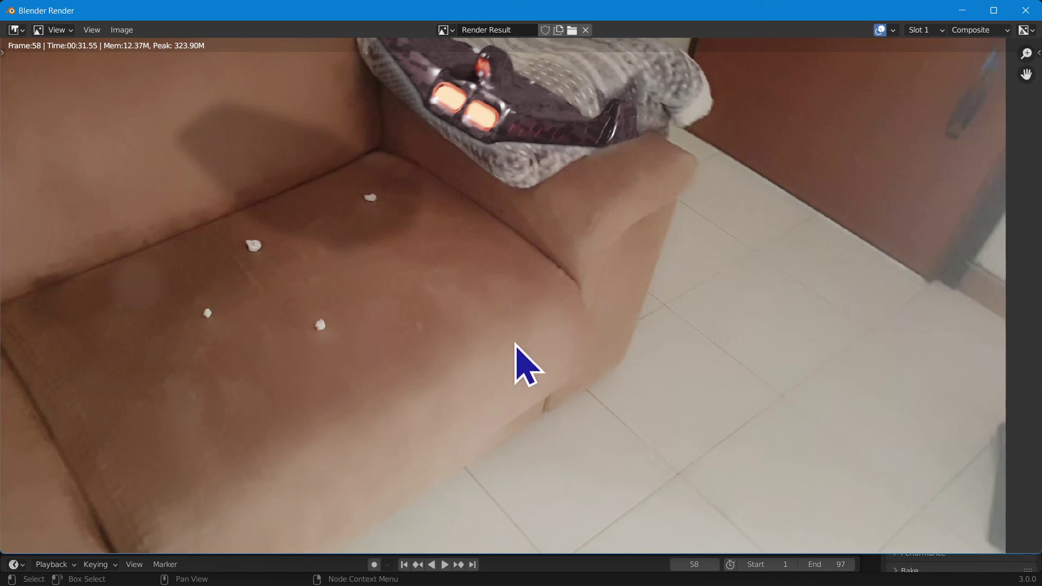
middle_click_drag(194, 415, 337, 333)
scroll(274, 342, "up", 2)
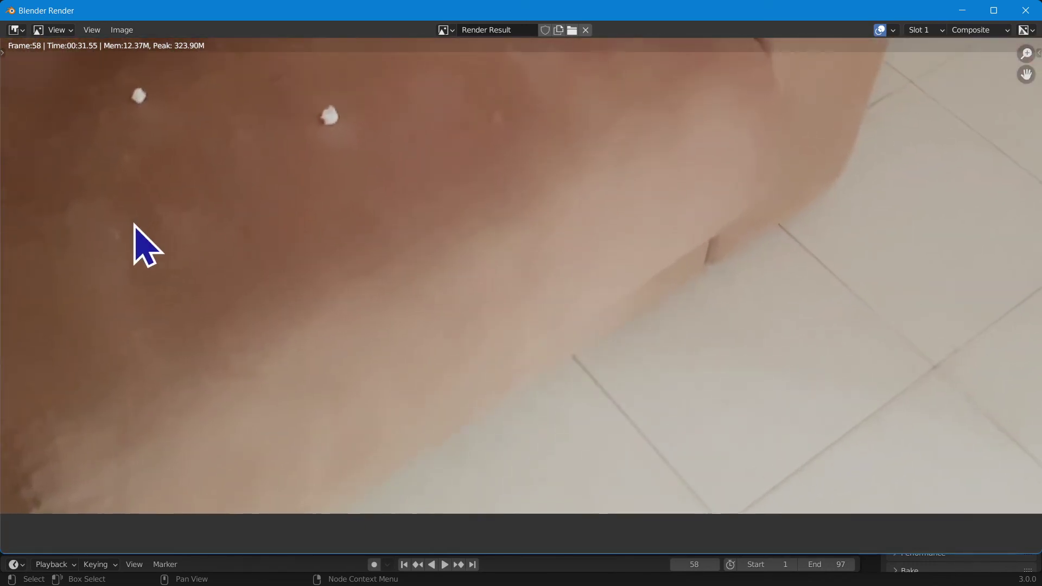
left_click(1026, 11)
Step: Enlarge the Mask.002 circle around the lower speck about 1.3 times and re-render frame 58
left_click(261, 9)
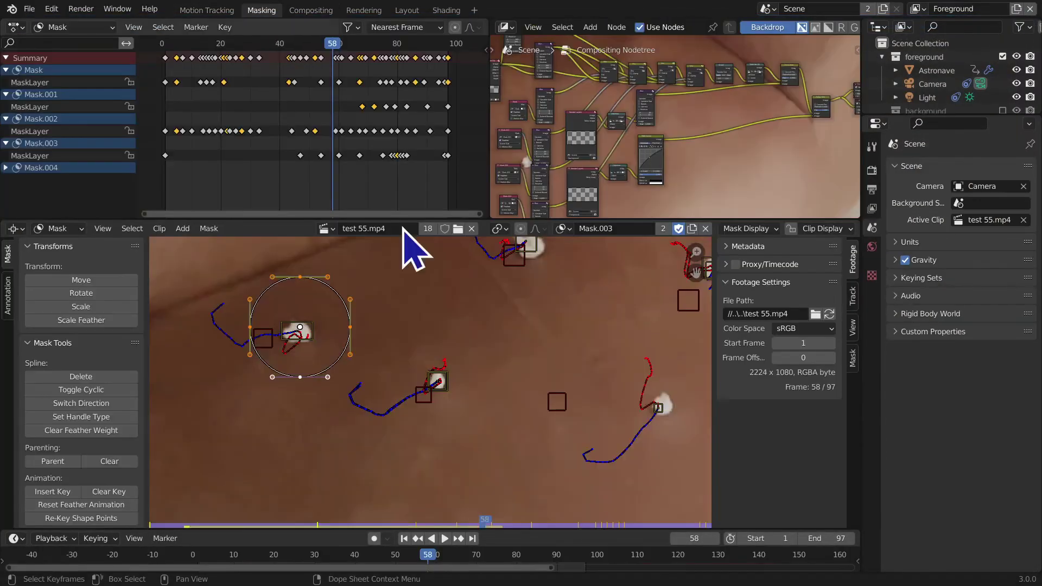
left_click(565, 228)
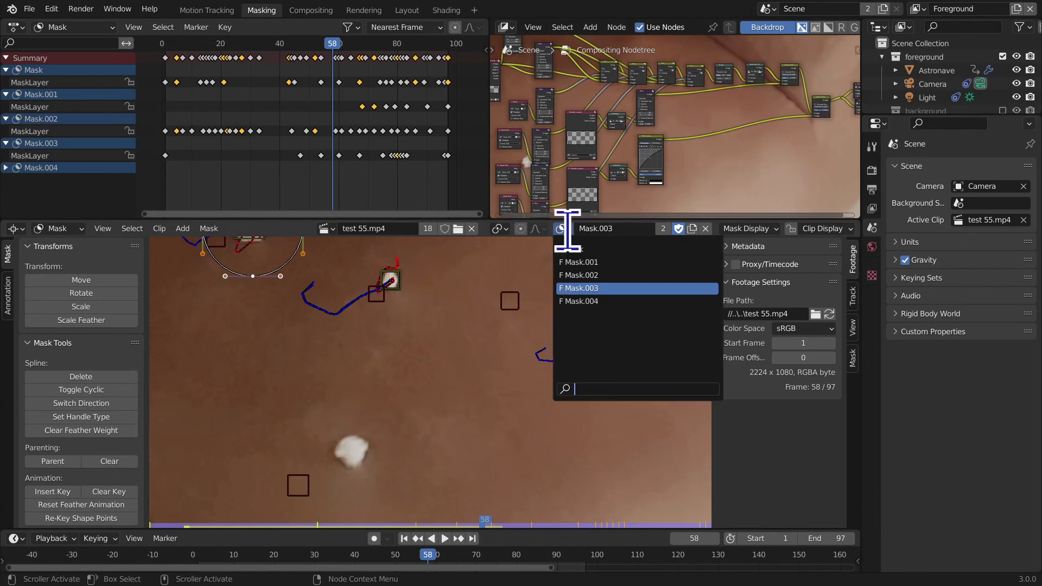
left_click(577, 261)
left_click(578, 228)
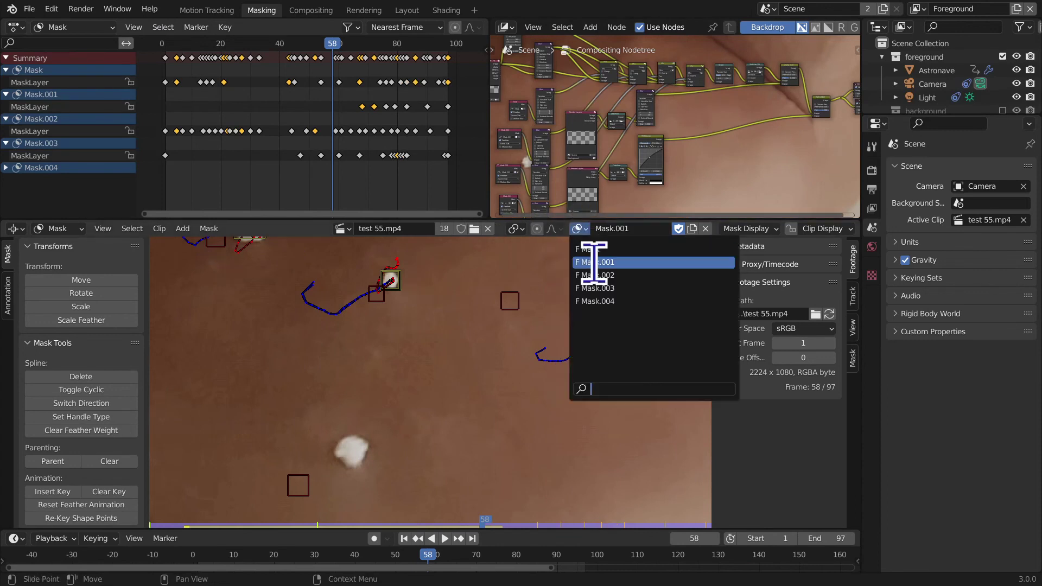
left_click(598, 272)
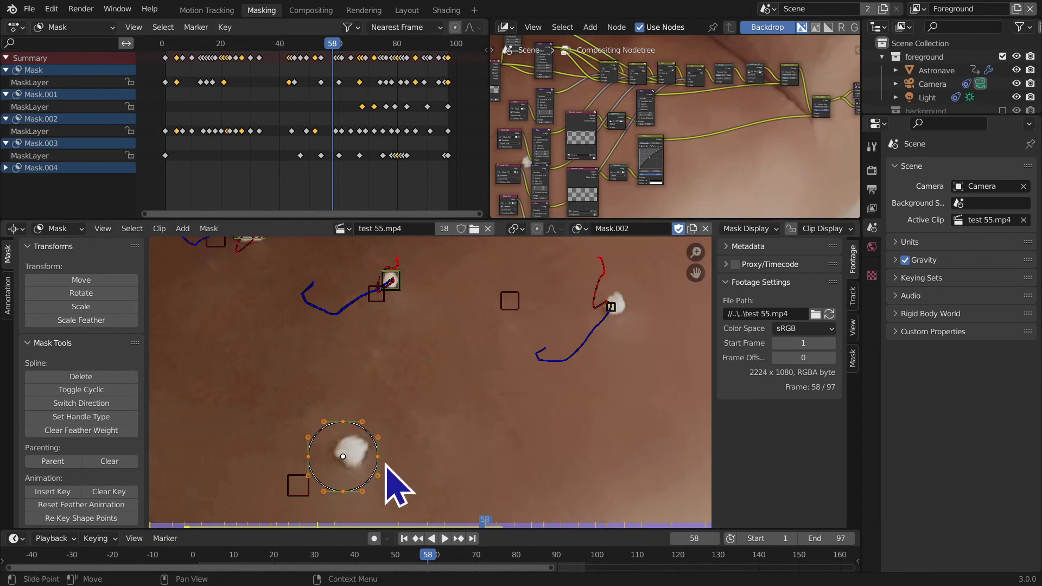
key("s")
left_click(399, 447)
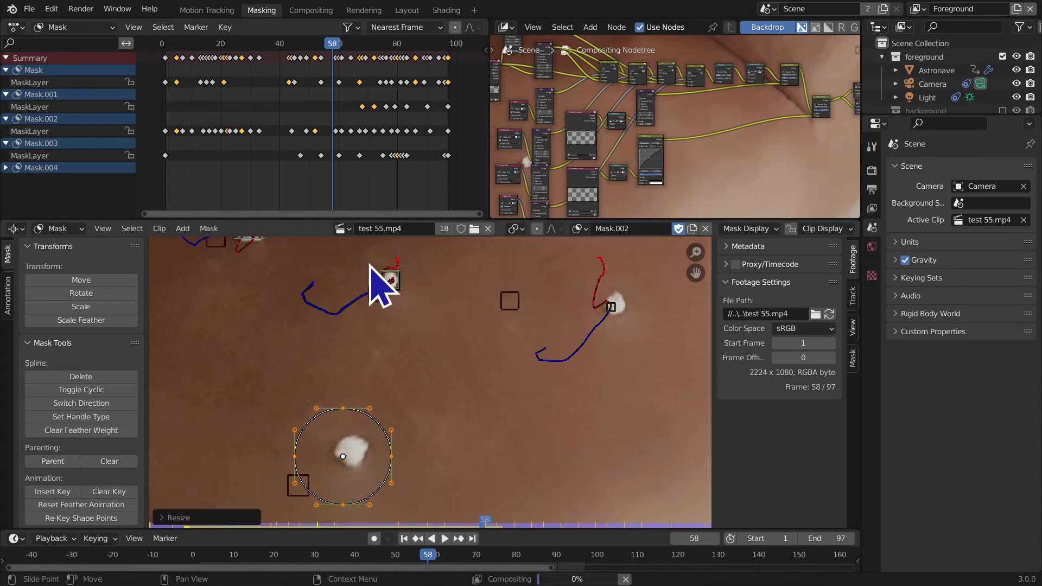
key("F12")
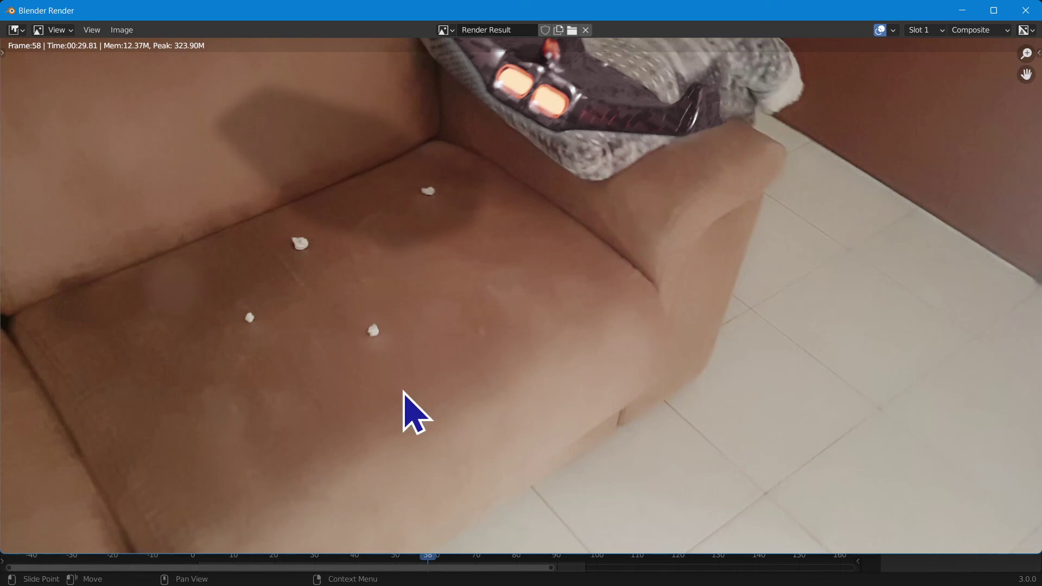
Step: Zoom into the frame 58 render to inspect the specks, then close the render window
scroll(408, 393, "down", 3)
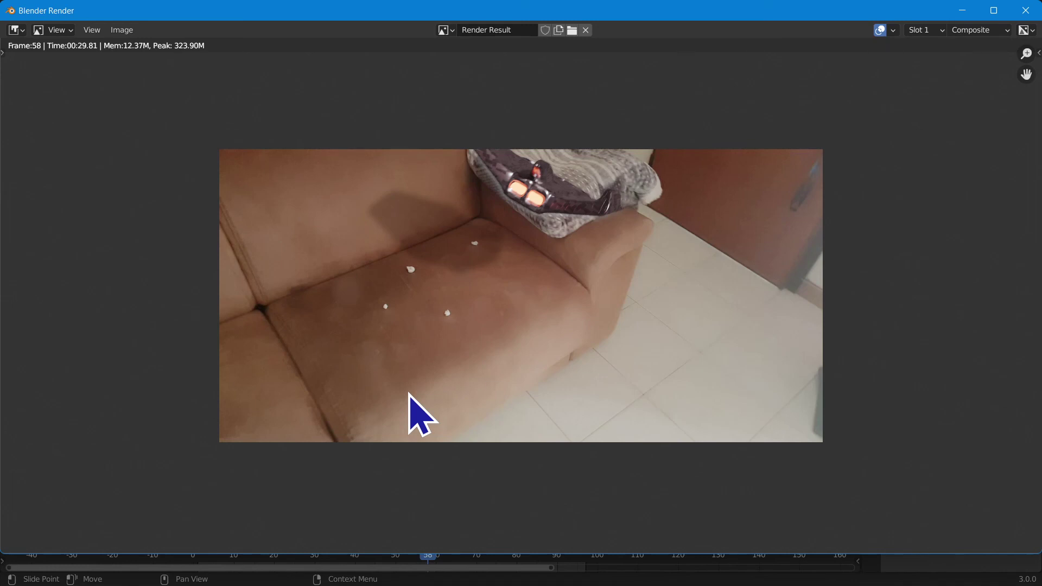
middle_click_drag(408, 393, 402, 298)
scroll(403, 298, "down", 3)
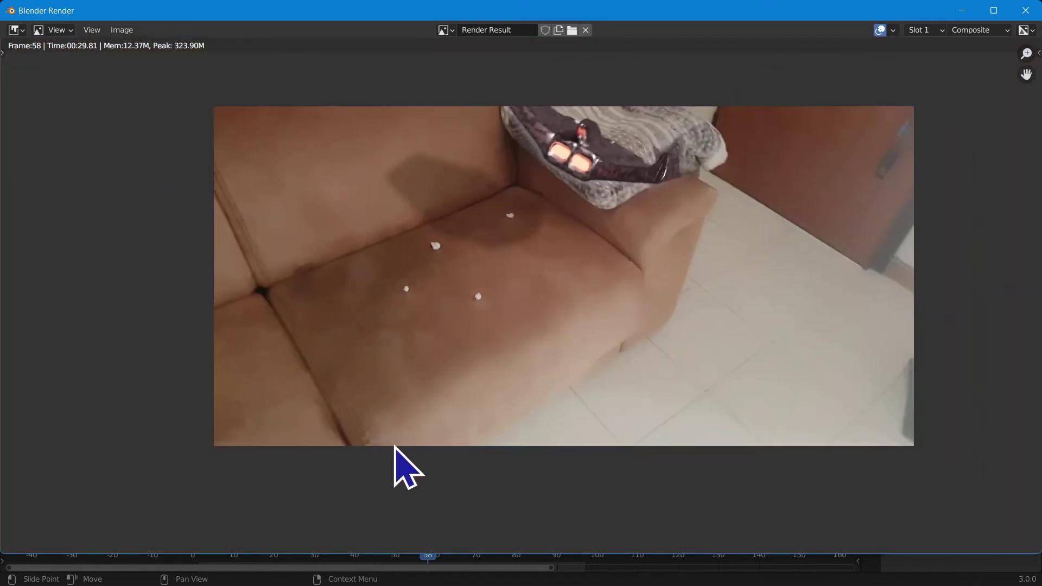
middle_click_drag(396, 449, 388, 194, "ctrl")
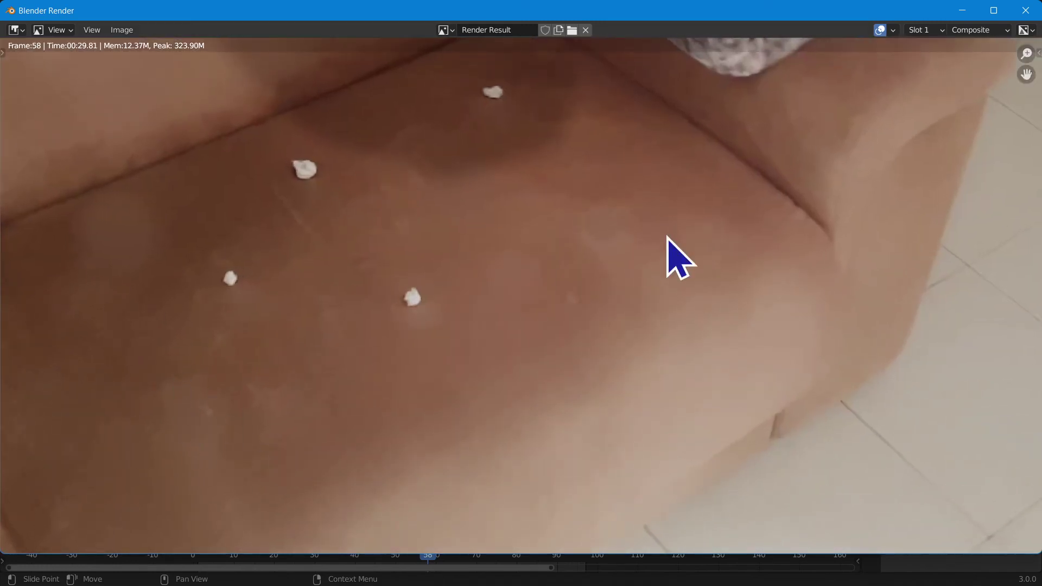
left_click(1024, 20)
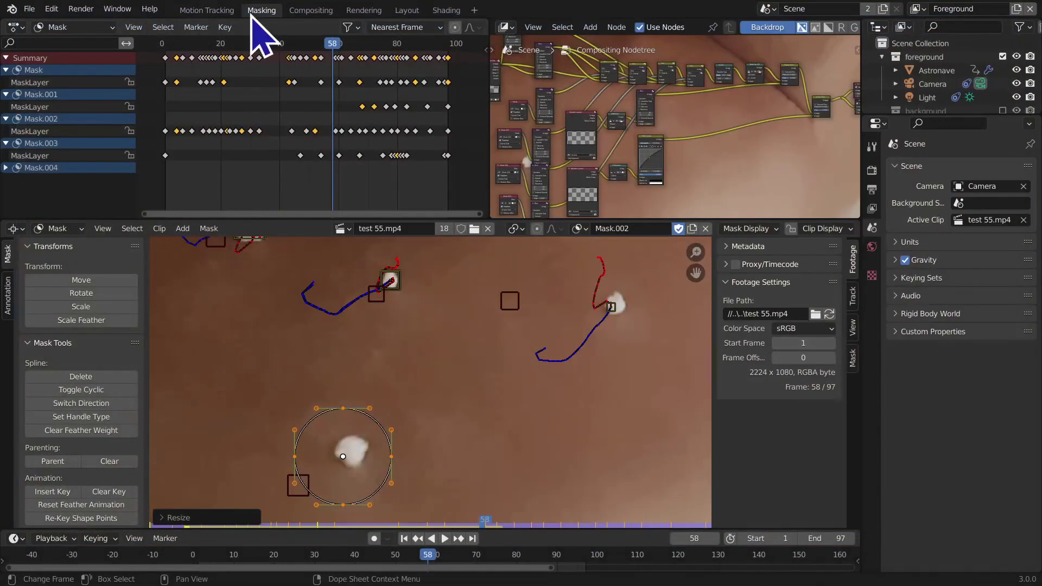
Step: Reshape the Mask.002 circle by its right and top points, key it, and re-render frame 58
left_click_drag(392, 457, 401, 457)
left_click_drag(343, 408, 345, 412)
left_click_drag(400, 458, 388, 455)
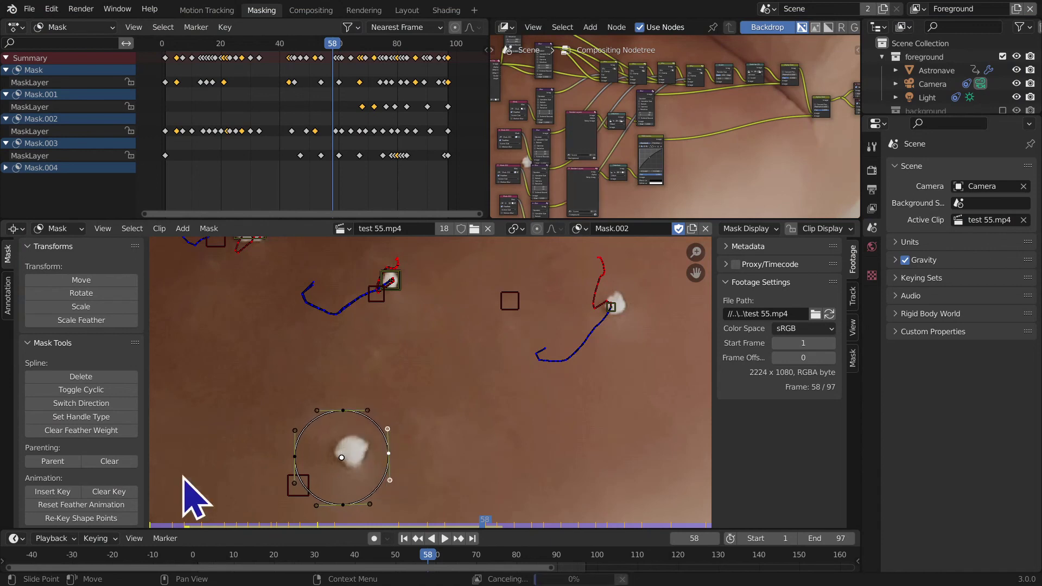
left_click(56, 494)
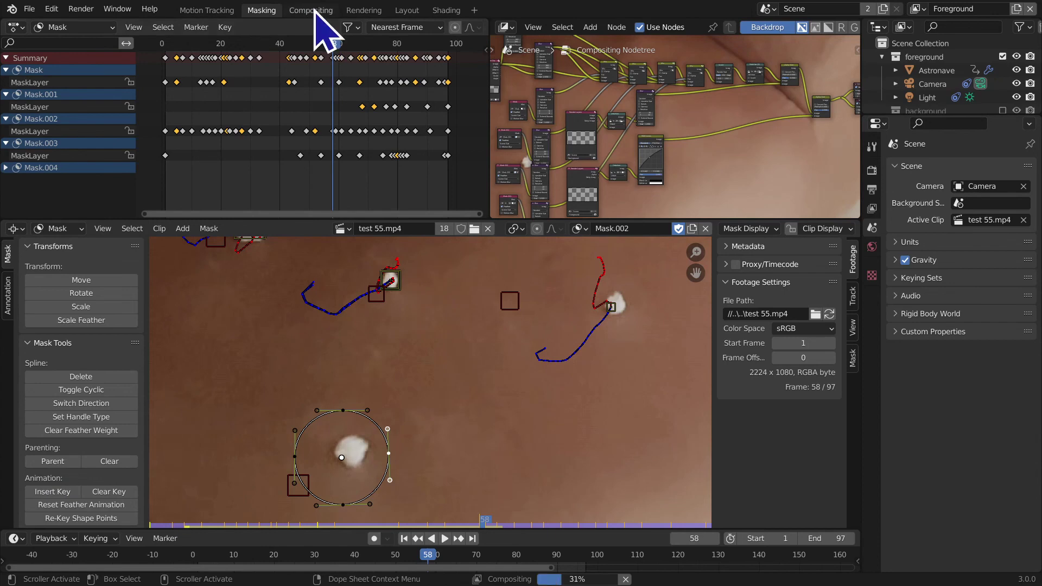
left_click(315, 10)
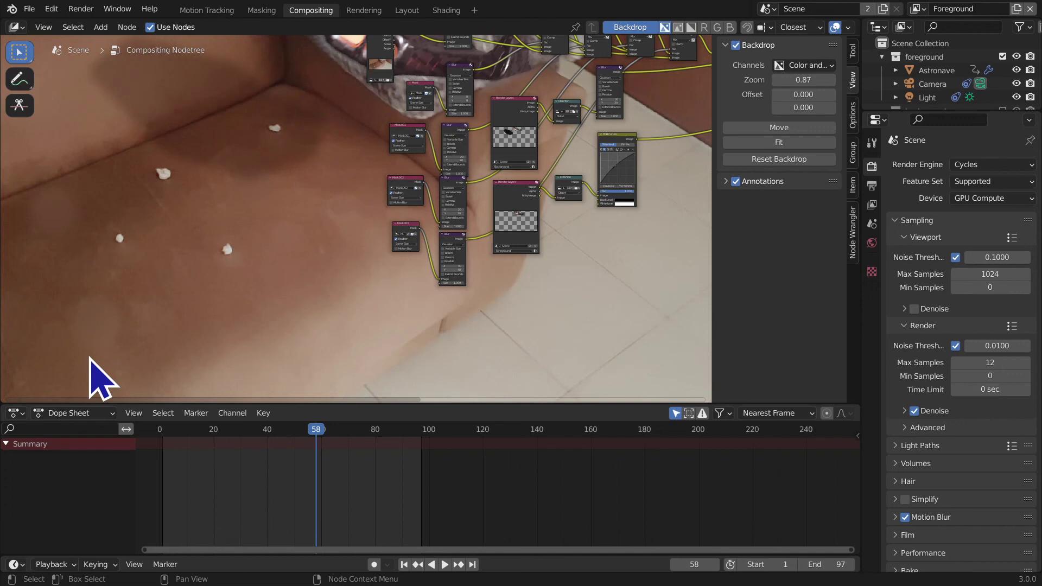
key("F12")
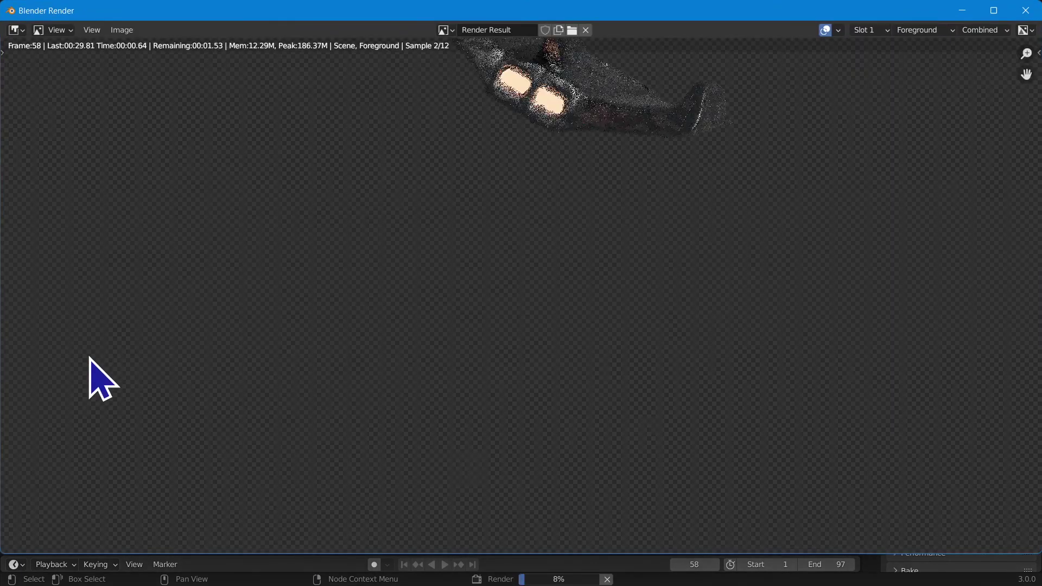